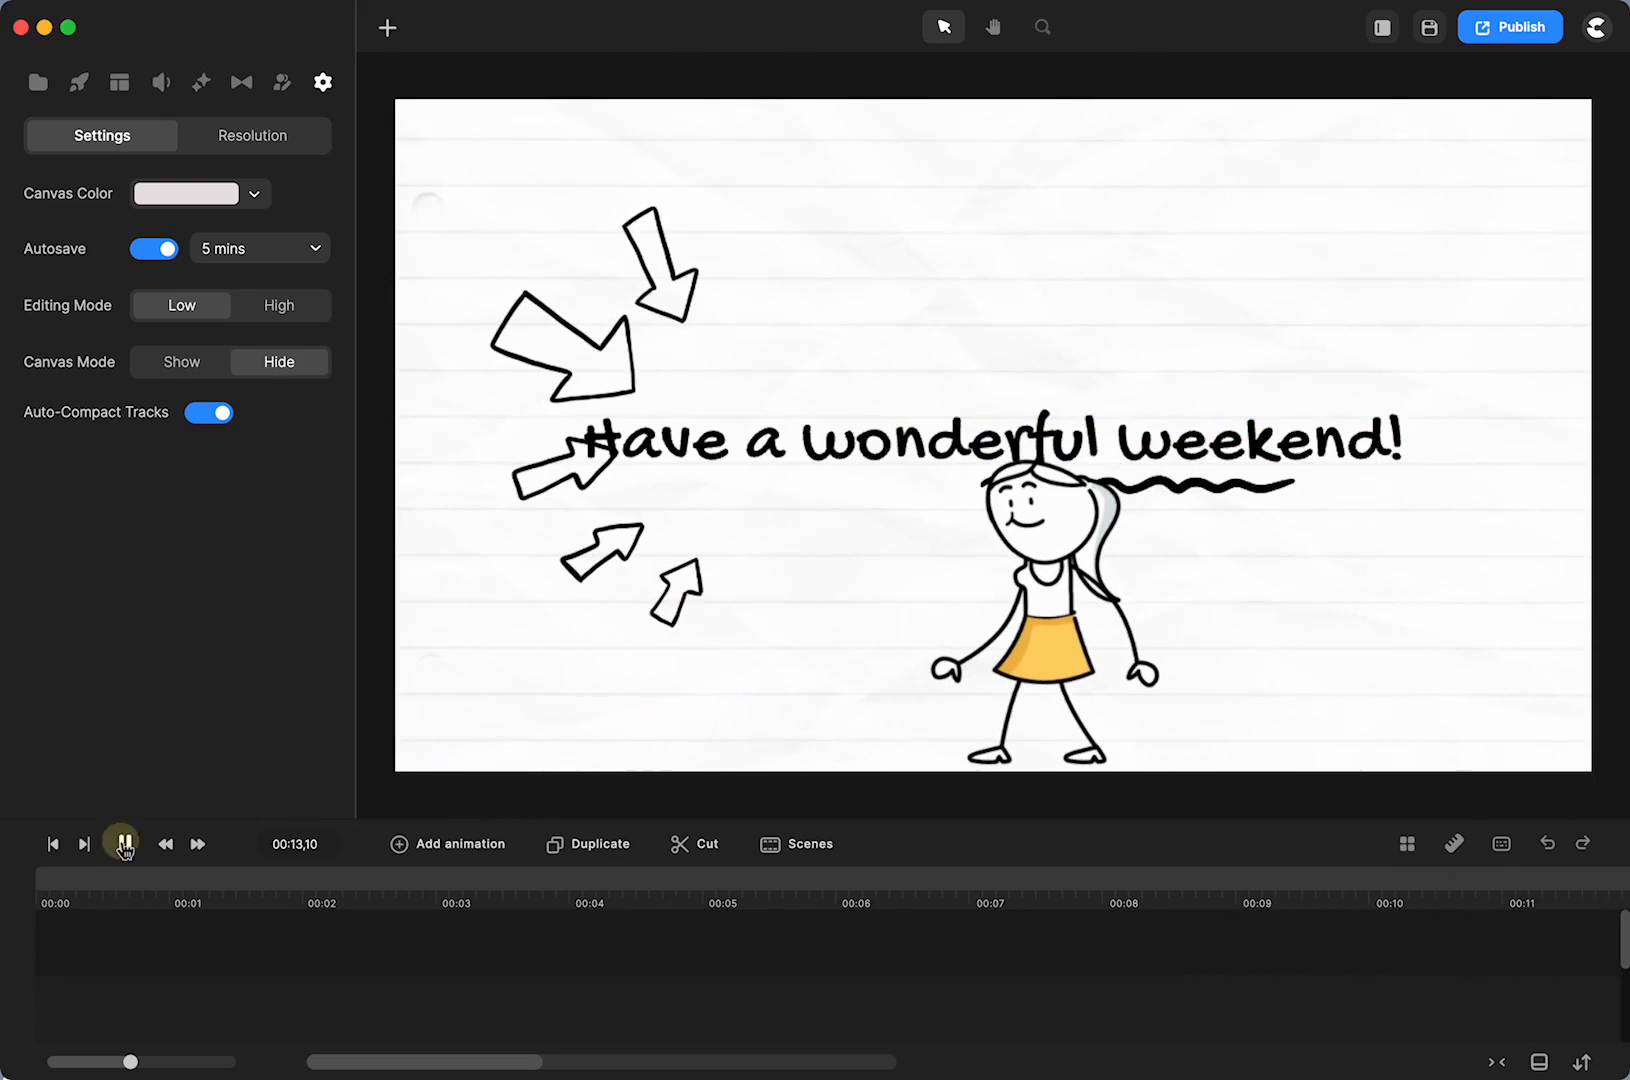
Pause the preview and search the scene template library for "doodle"
click(125, 845)
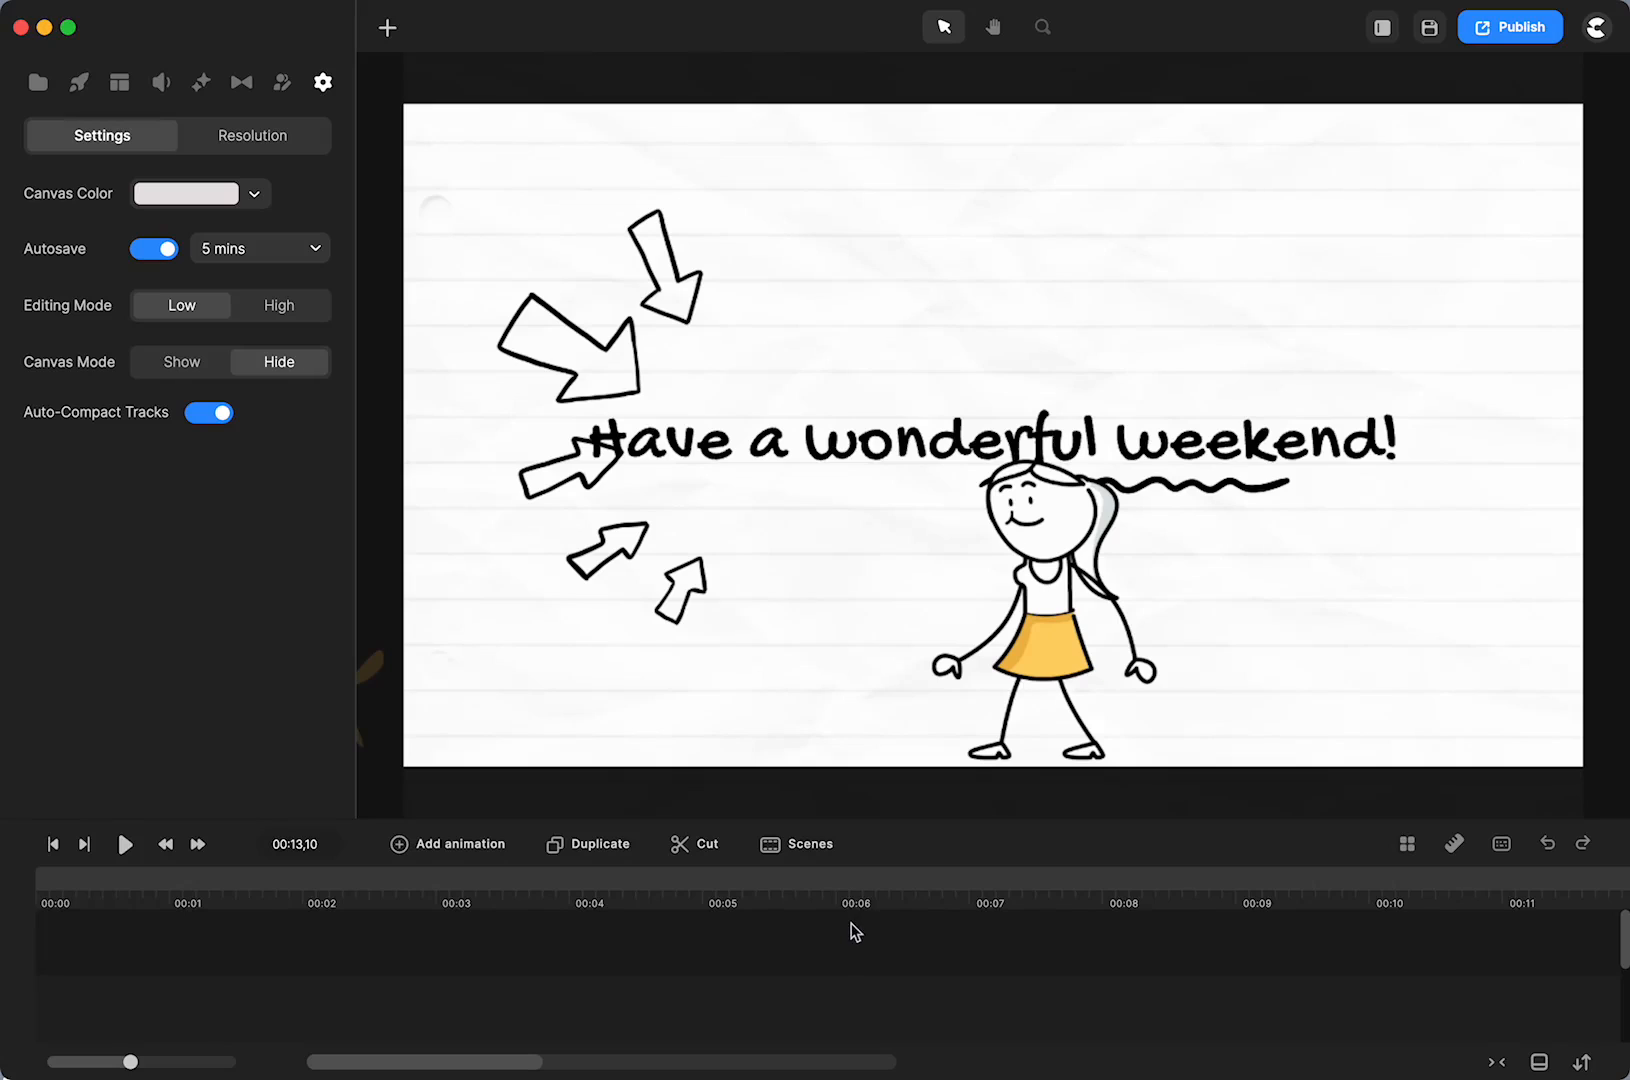
scroll(839, 997, right, 5)
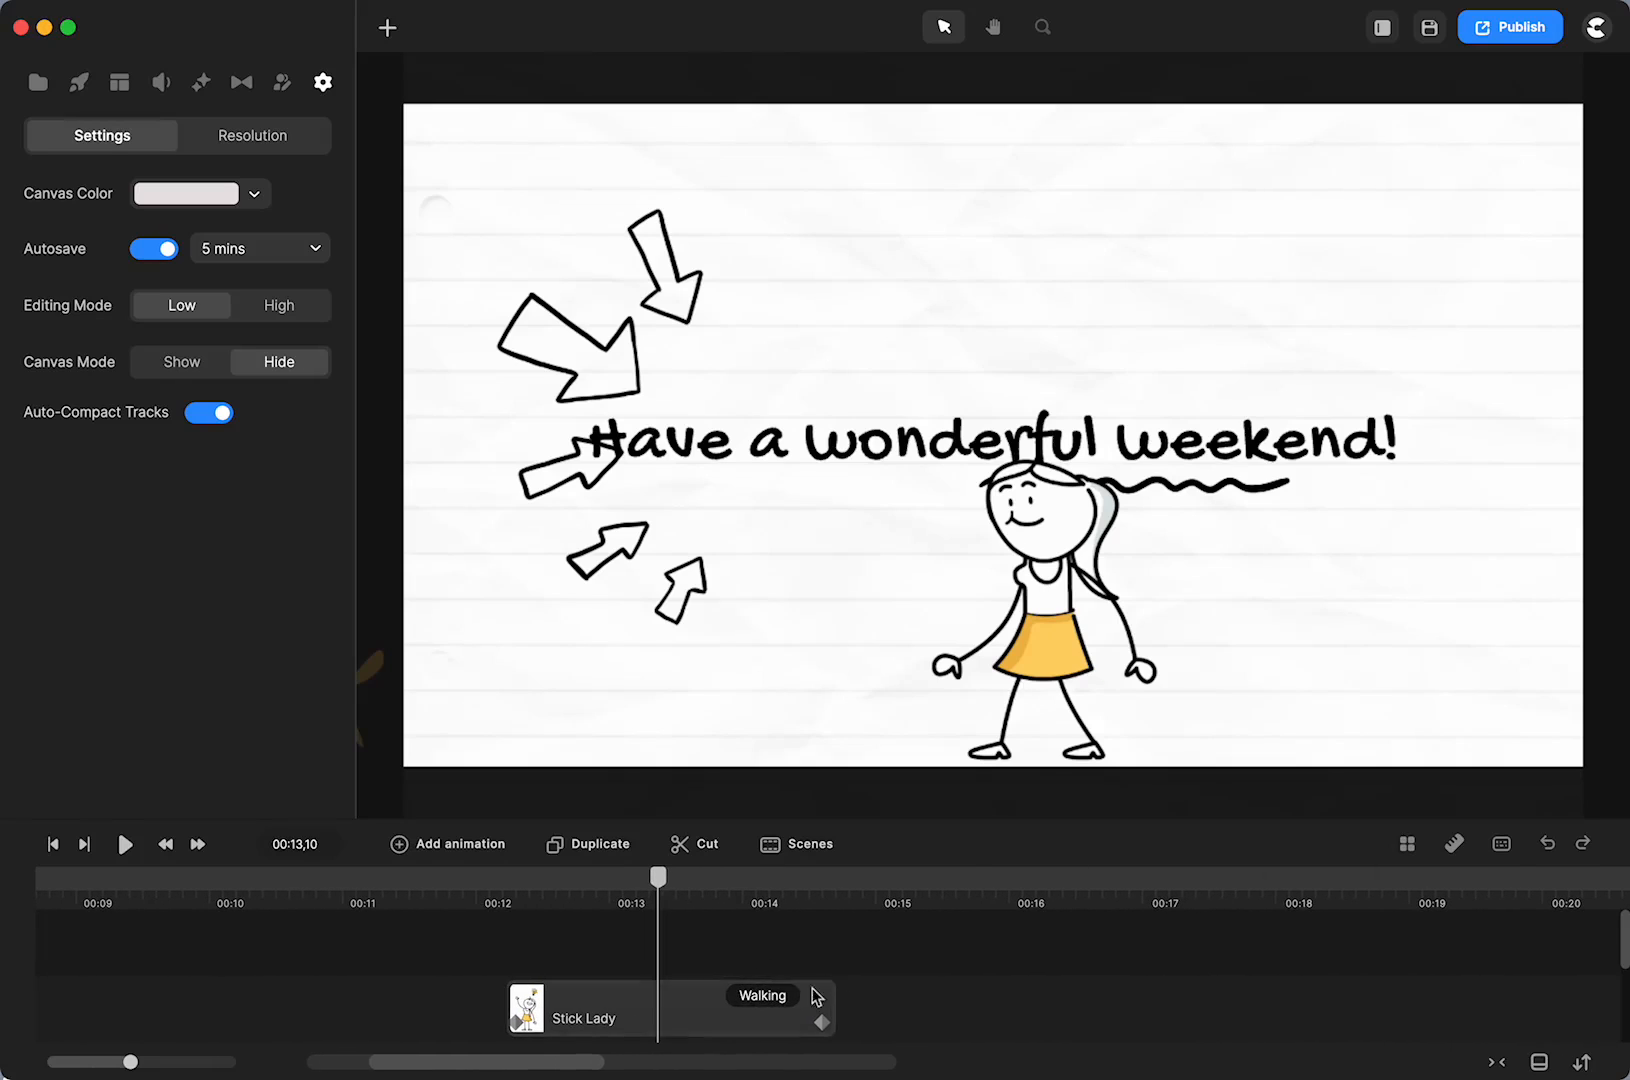
click(120, 82)
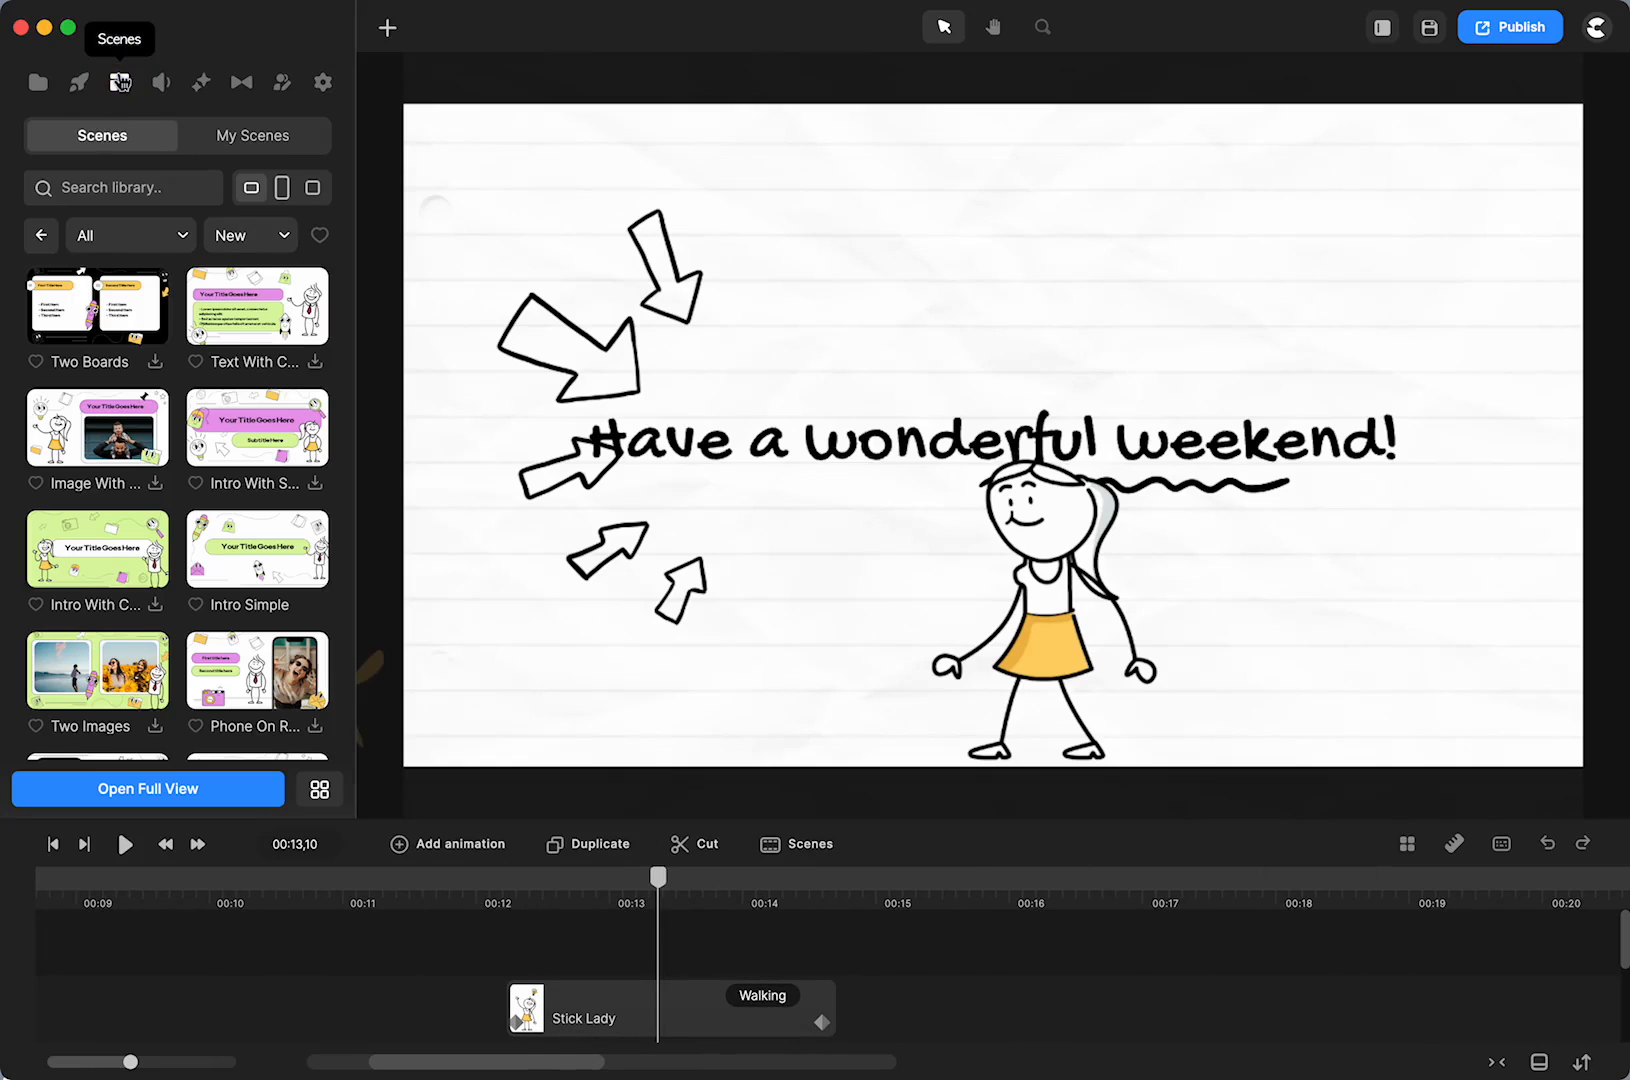
click(41, 236)
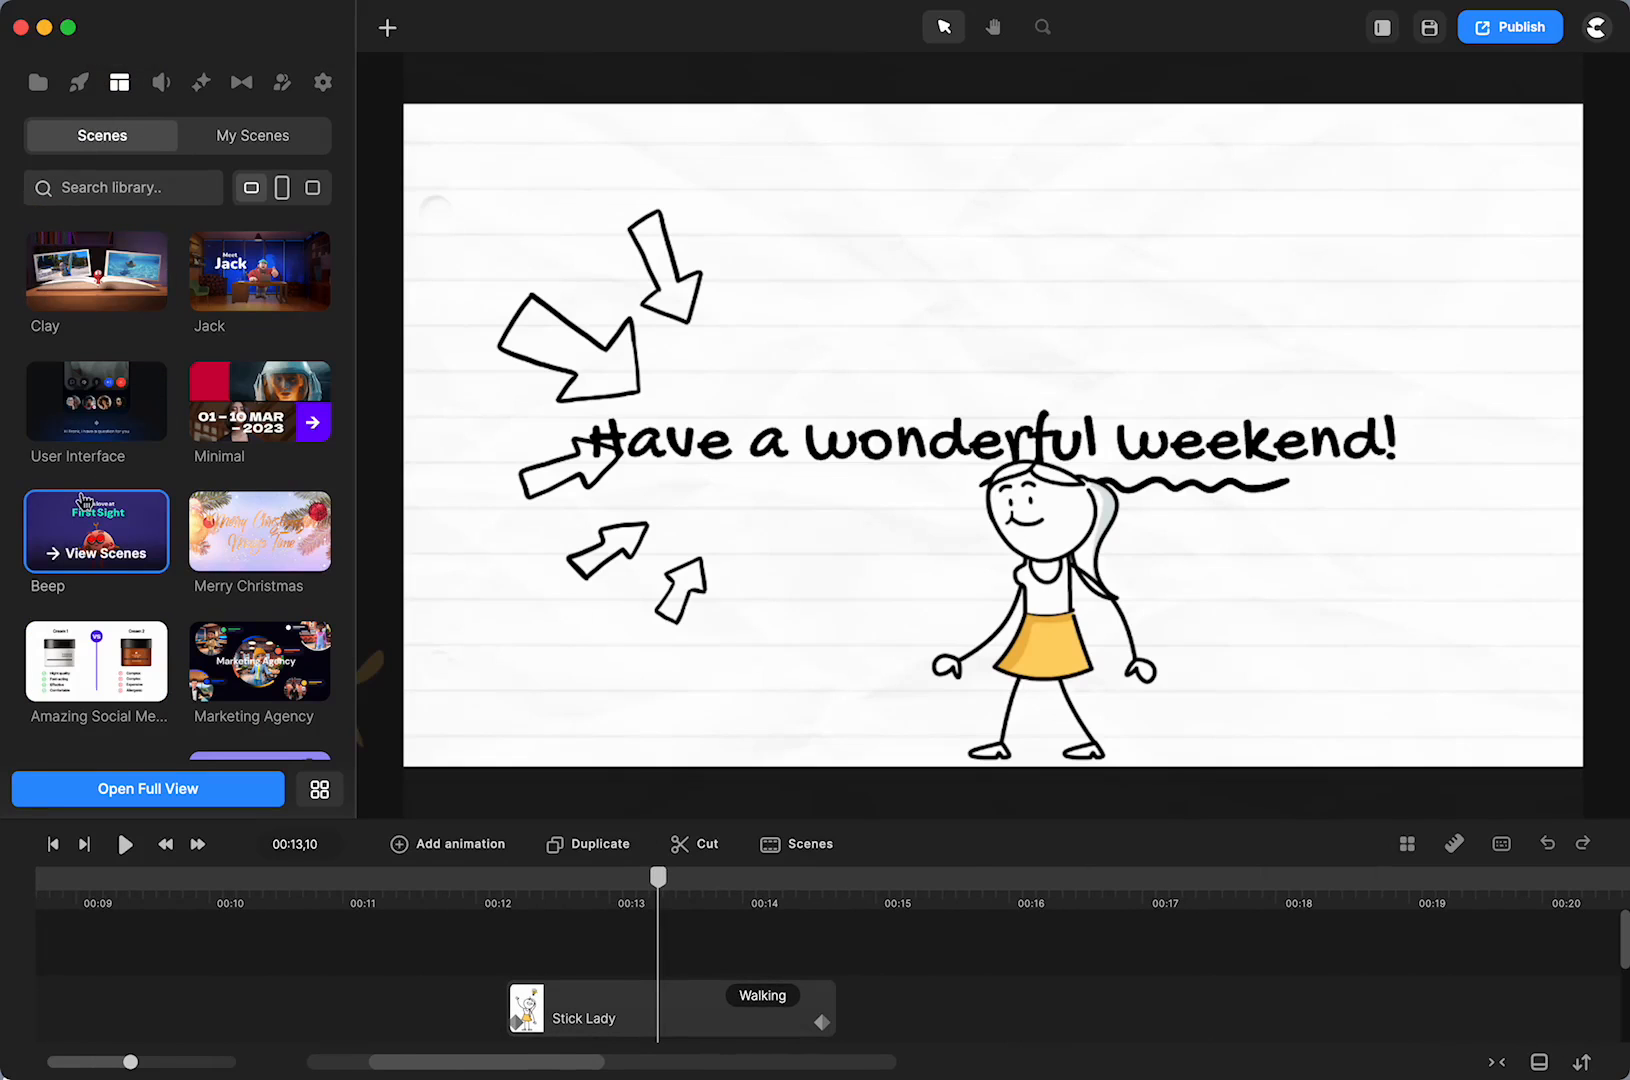
scroll(84, 500, down, 15)
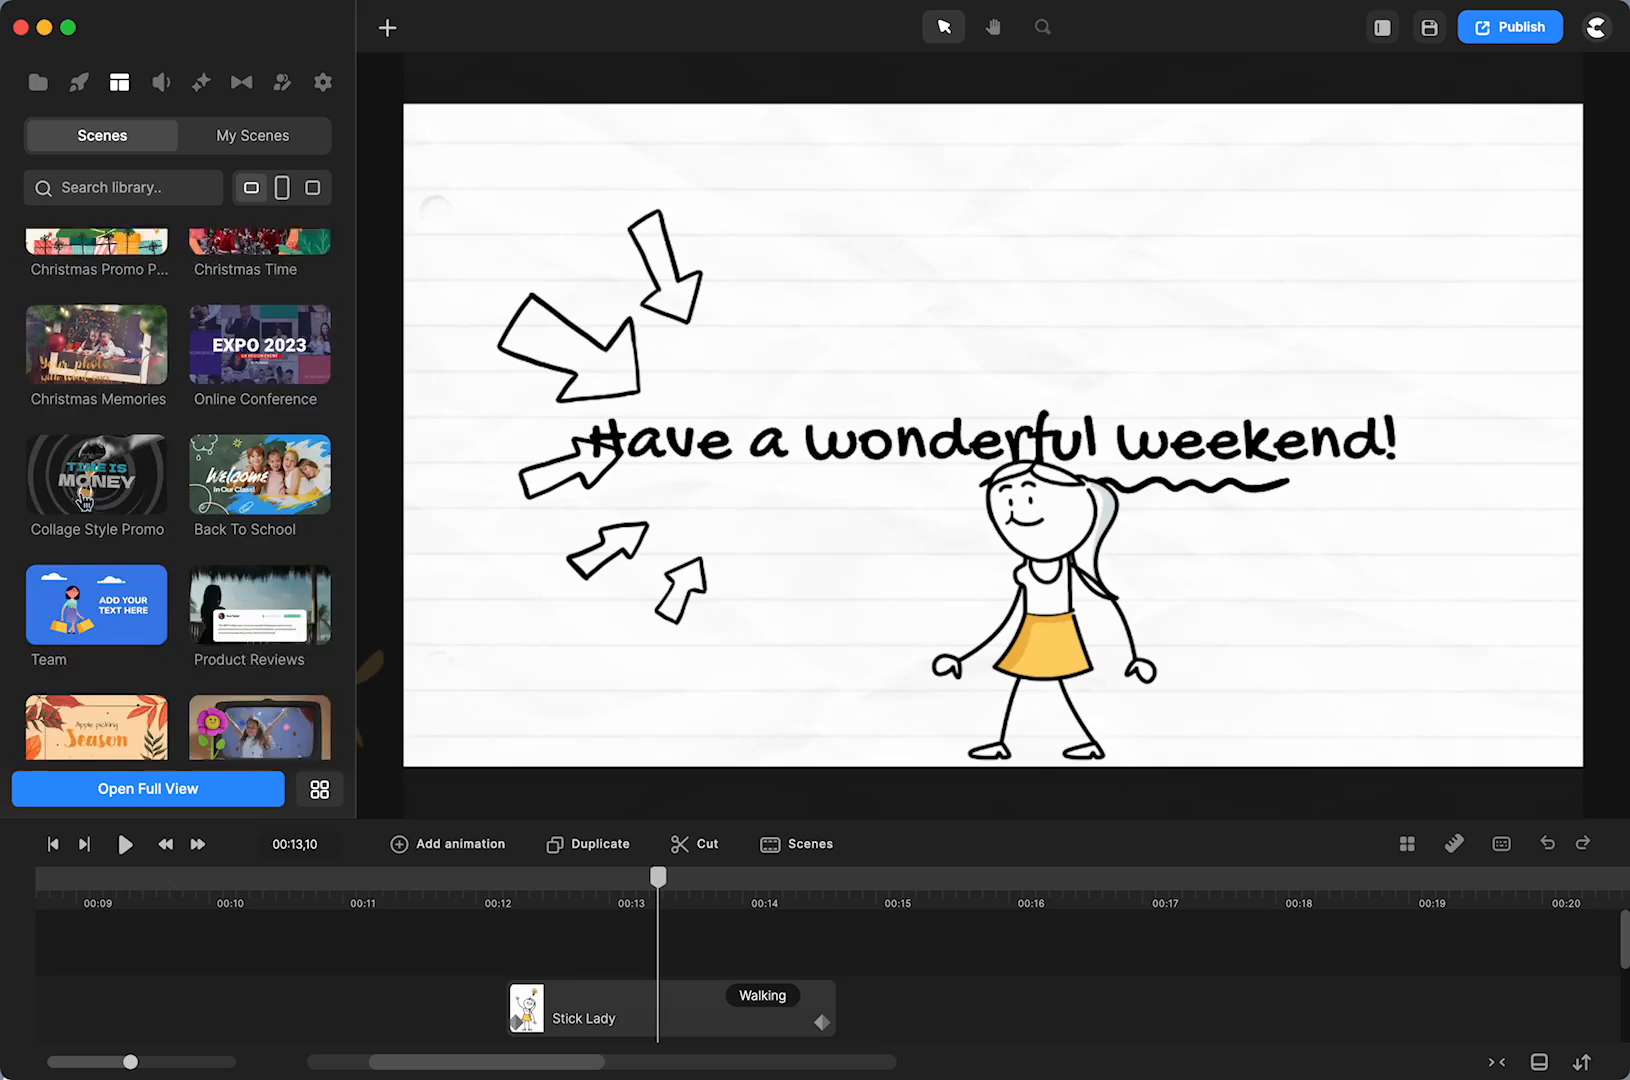
scroll(85, 500, down, 2)
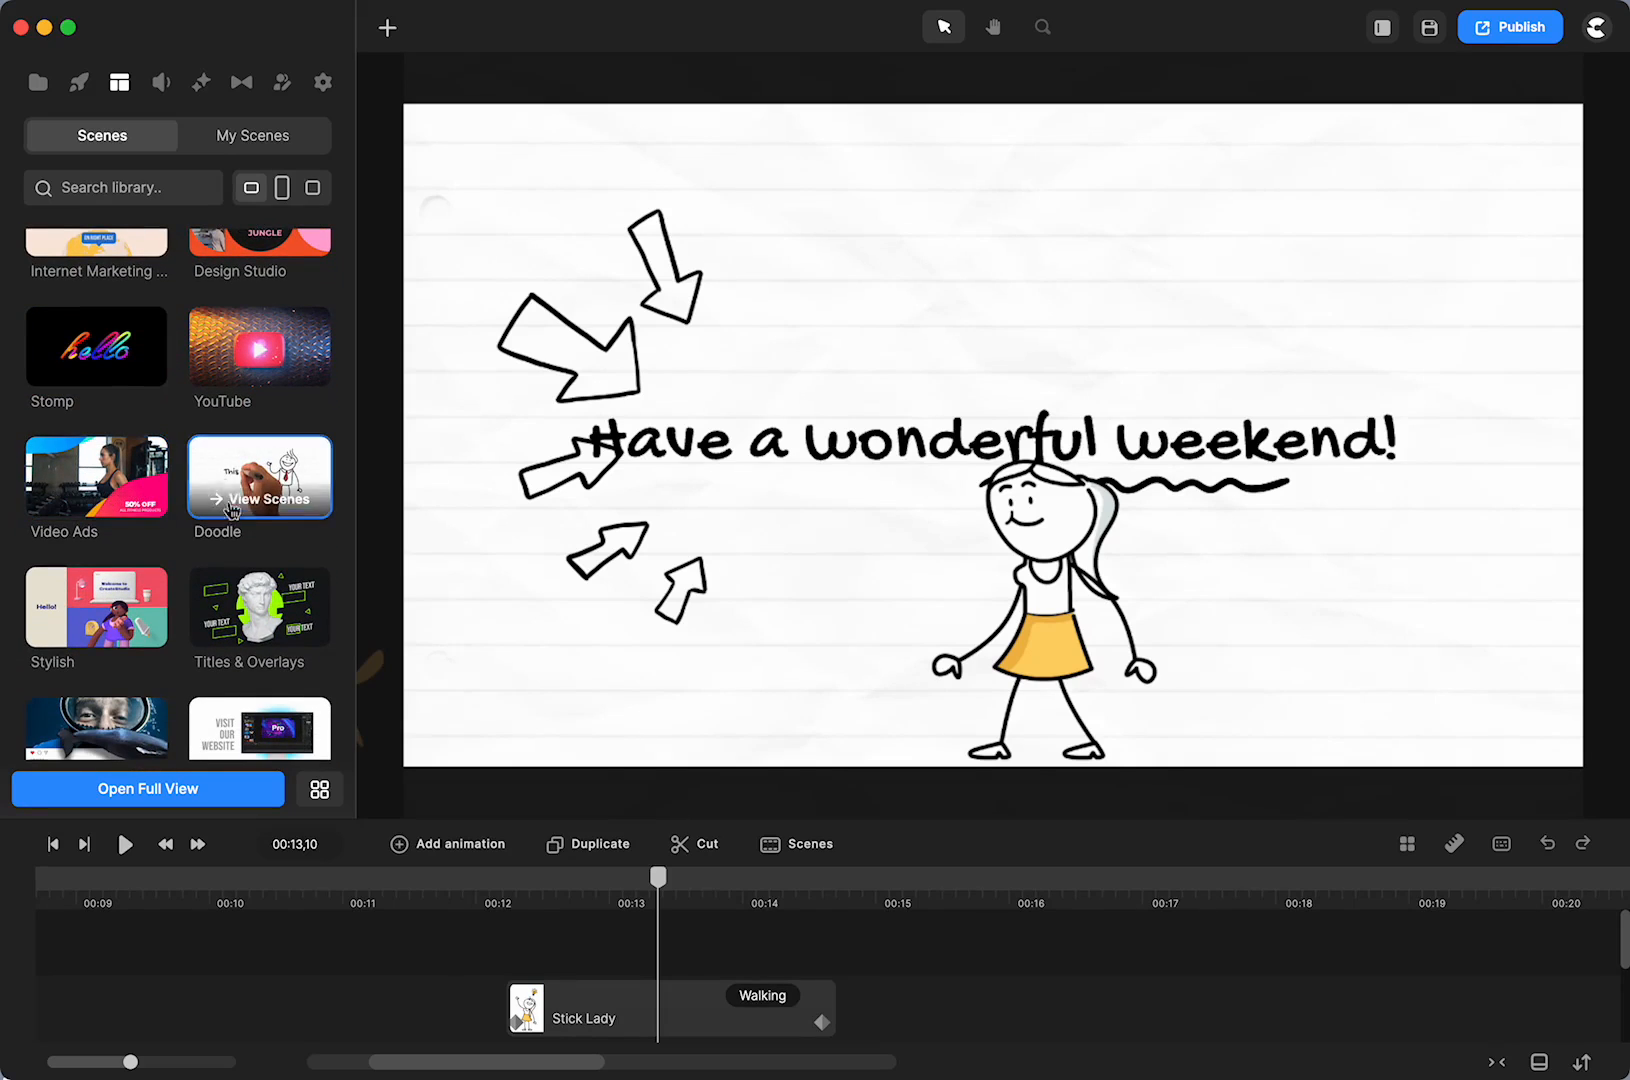
click(117, 190)
text(doodle)
key(Return)
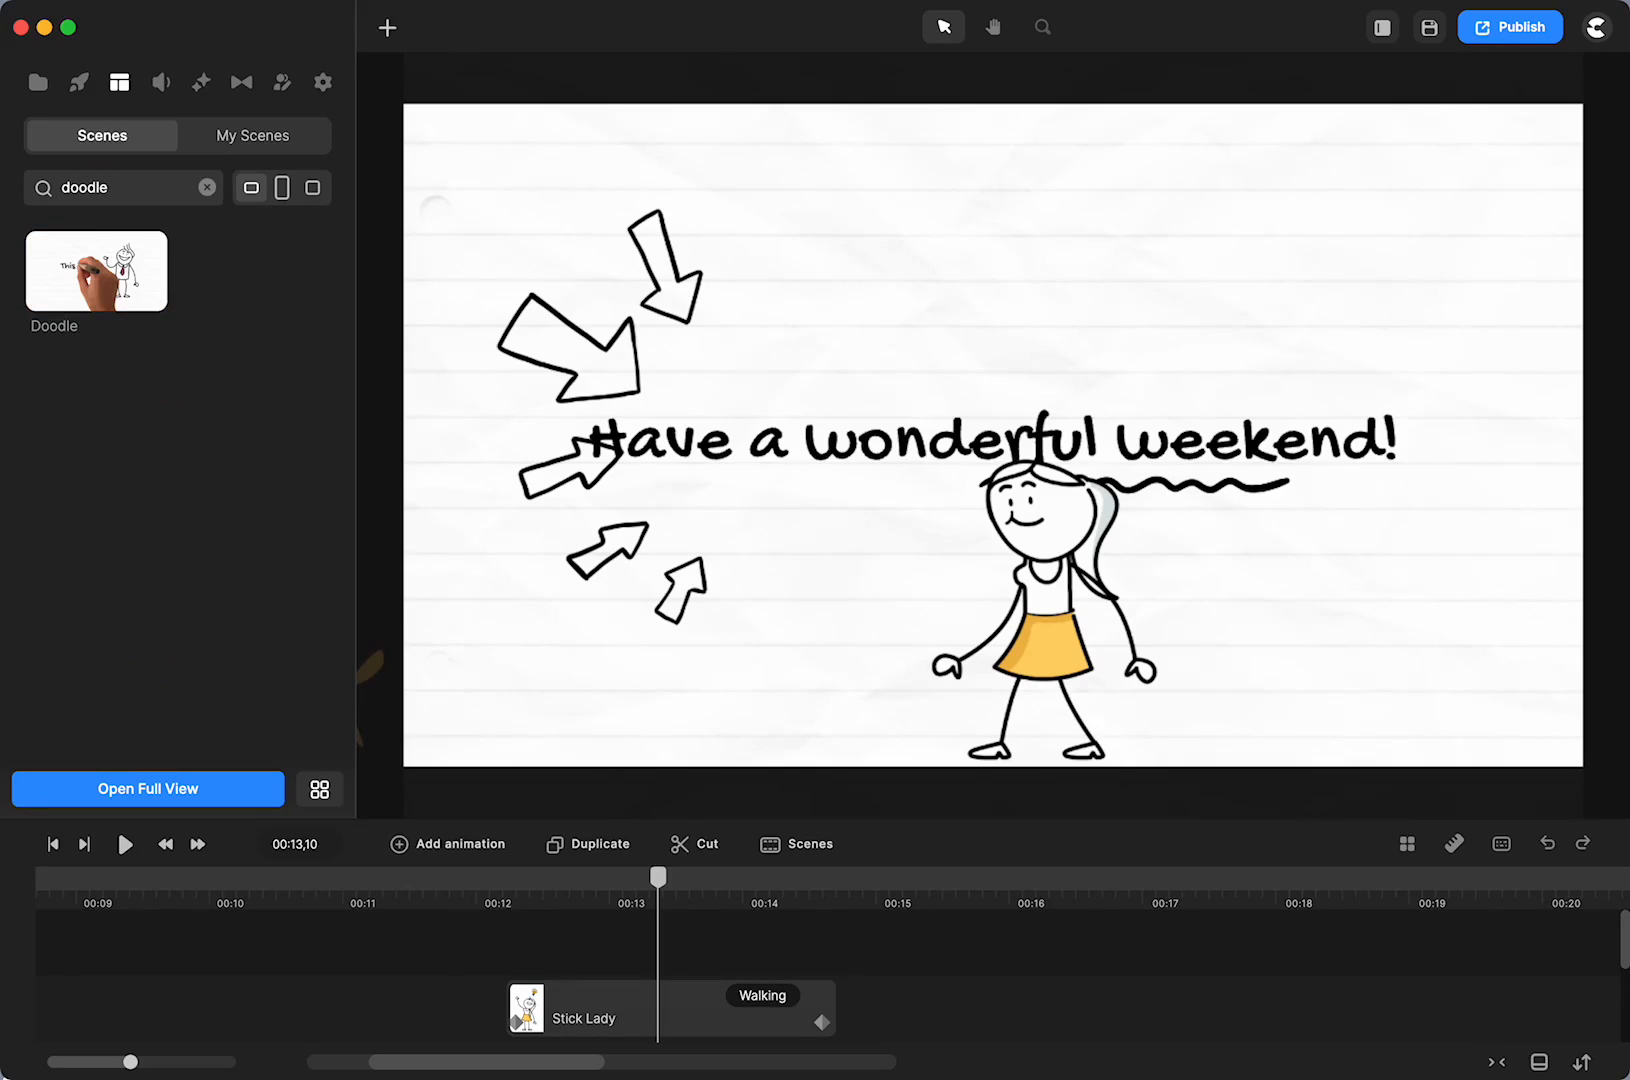
Open the Doodle scene pack and browse its templates as far as the Simple Title scene
click(106, 296)
scroll(166, 368, down, 5)
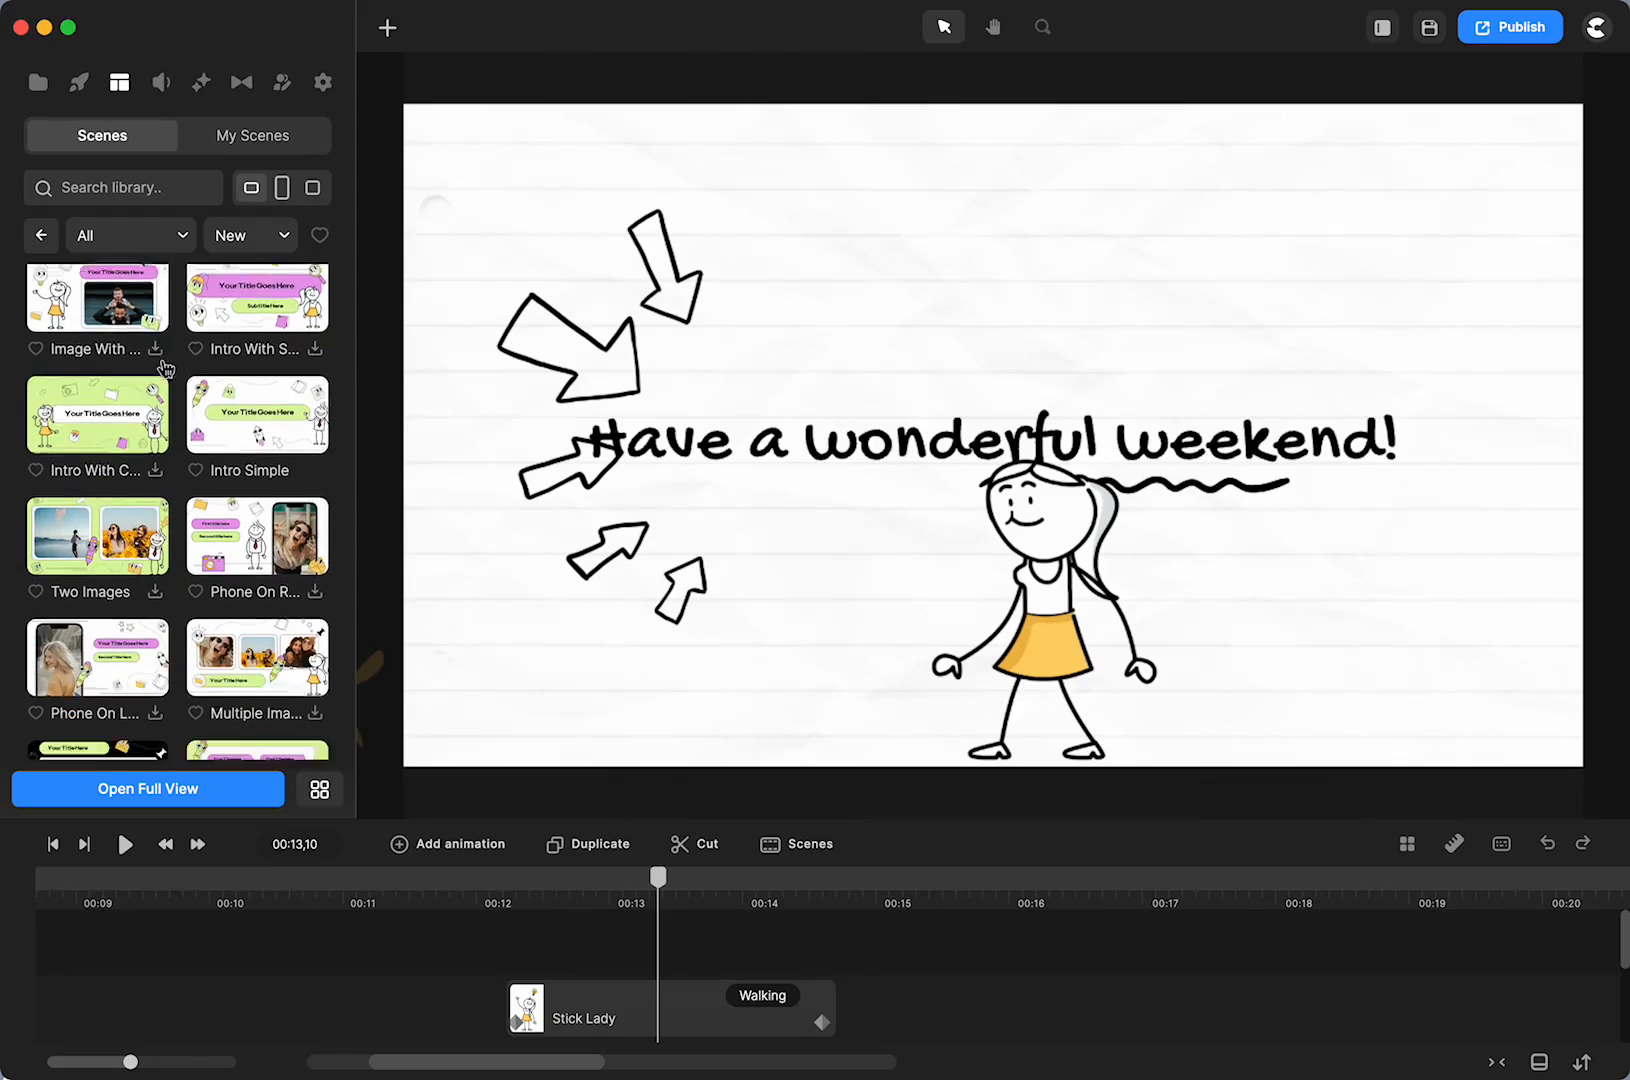
scroll(120, 400, down, 2)
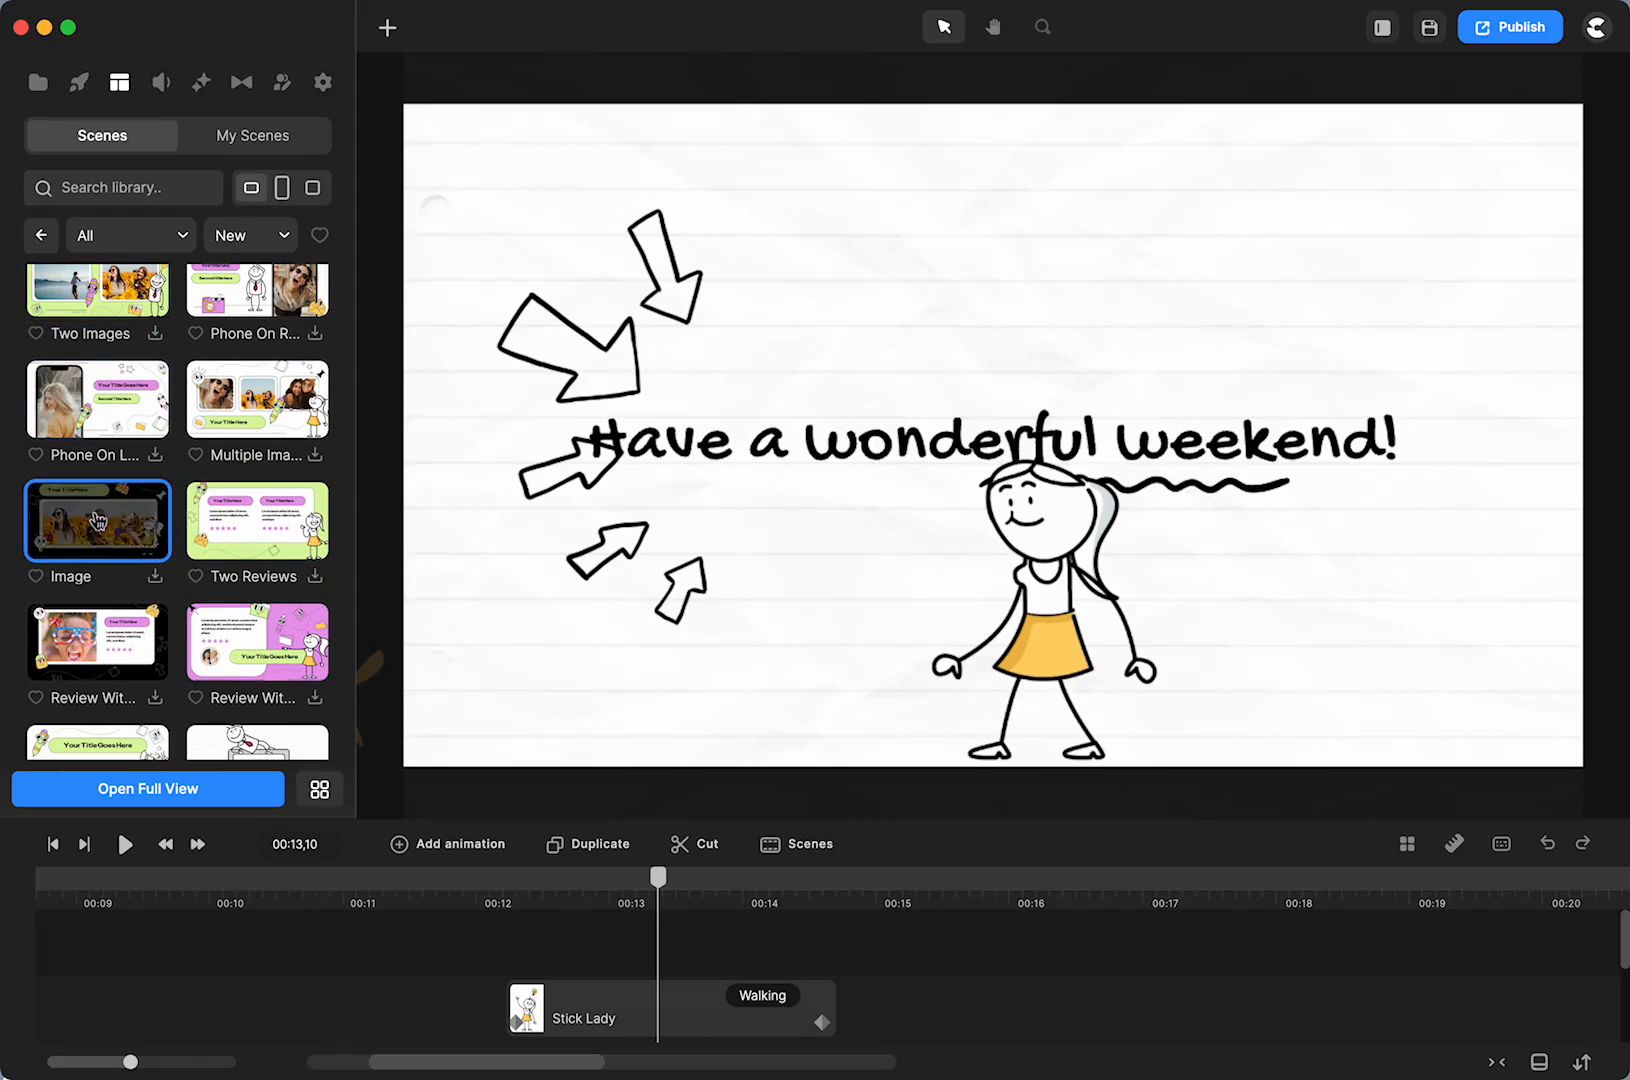
scroll(98, 533, down, 2)
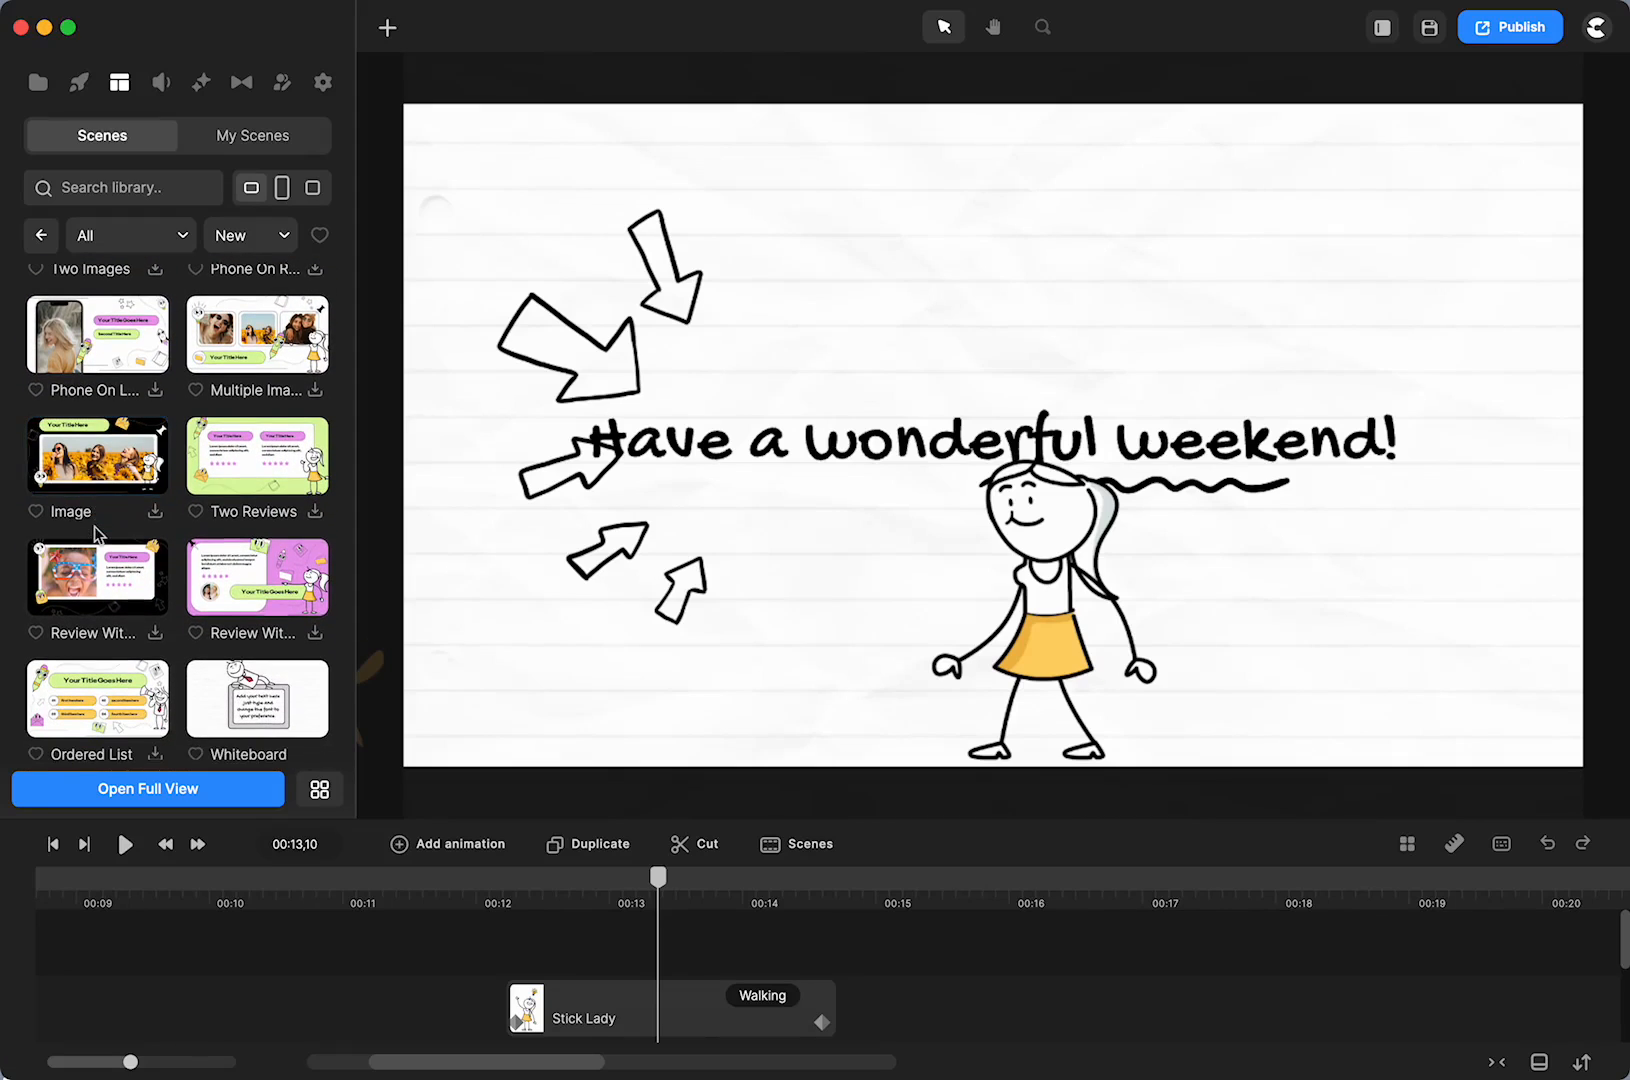
scroll(220, 590, down, 7)
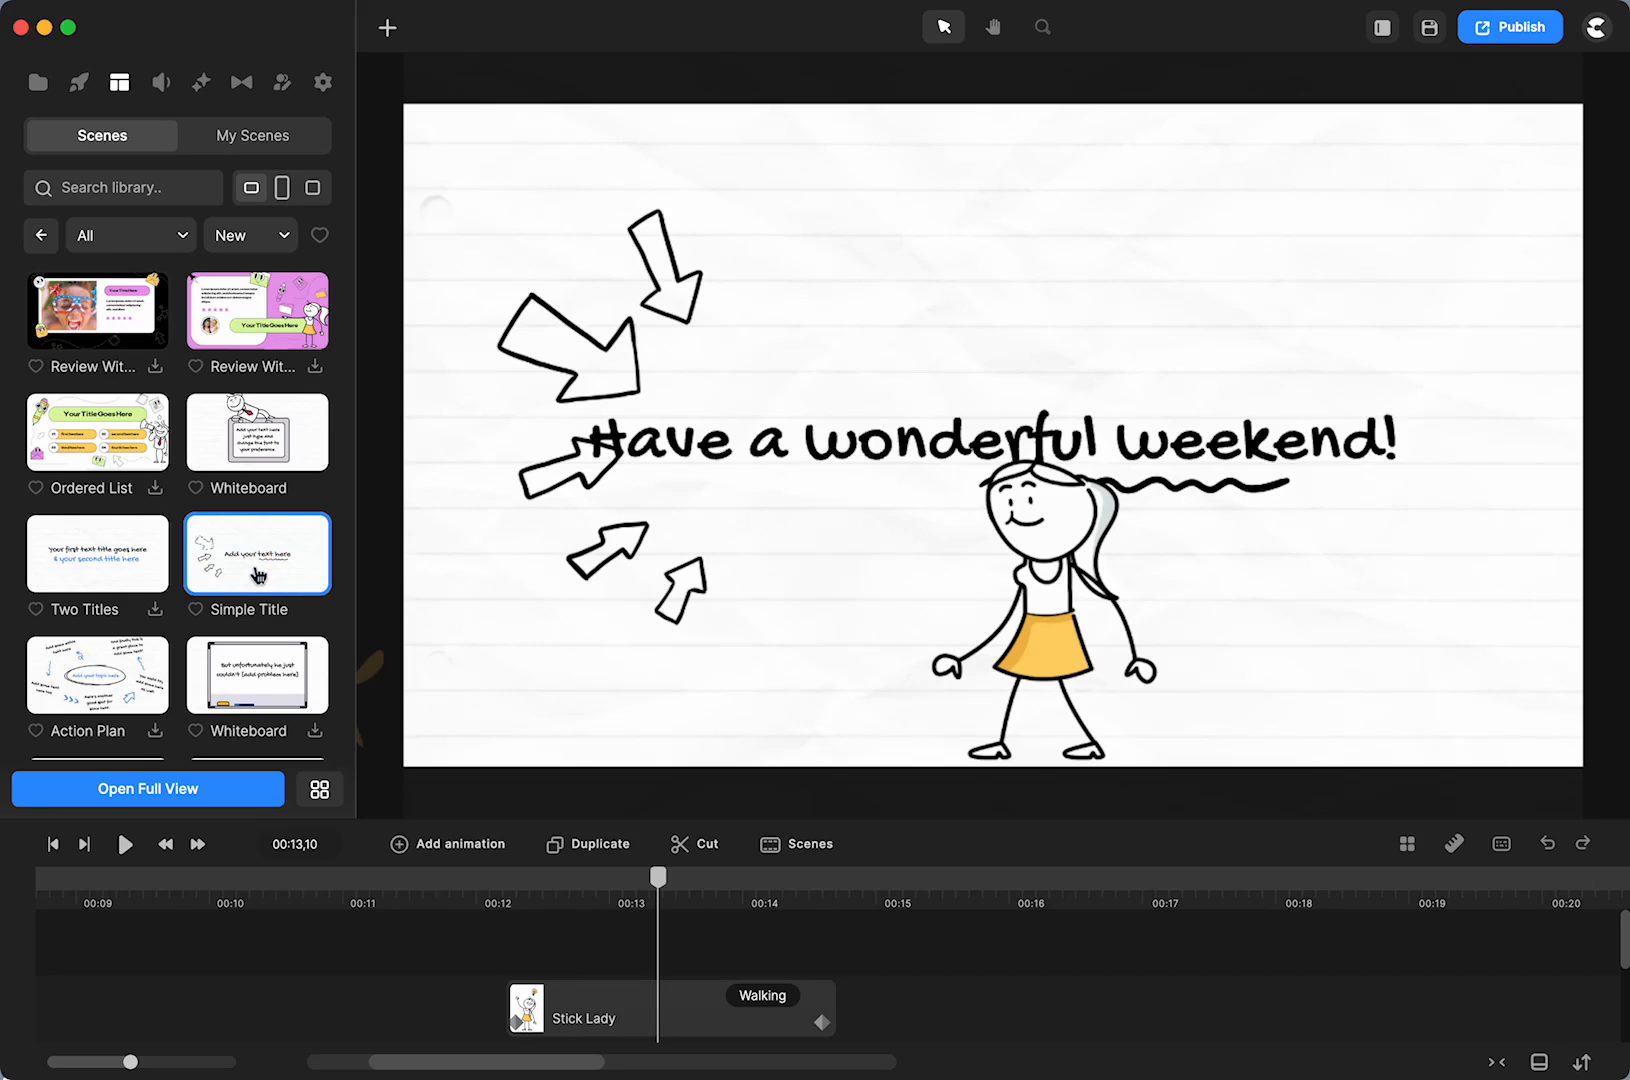
Enlarge the timeline area so that more tracks fit below the canvas
right_click(479, 968)
click(890, 817)
drag(890, 817, 859, 683)
Inspect the two group layers beneath the "Have a wonderful weekend!" text and scrub the playhead to 00:13,21, ending with nothing selected
scroll(670, 933, down, 3)
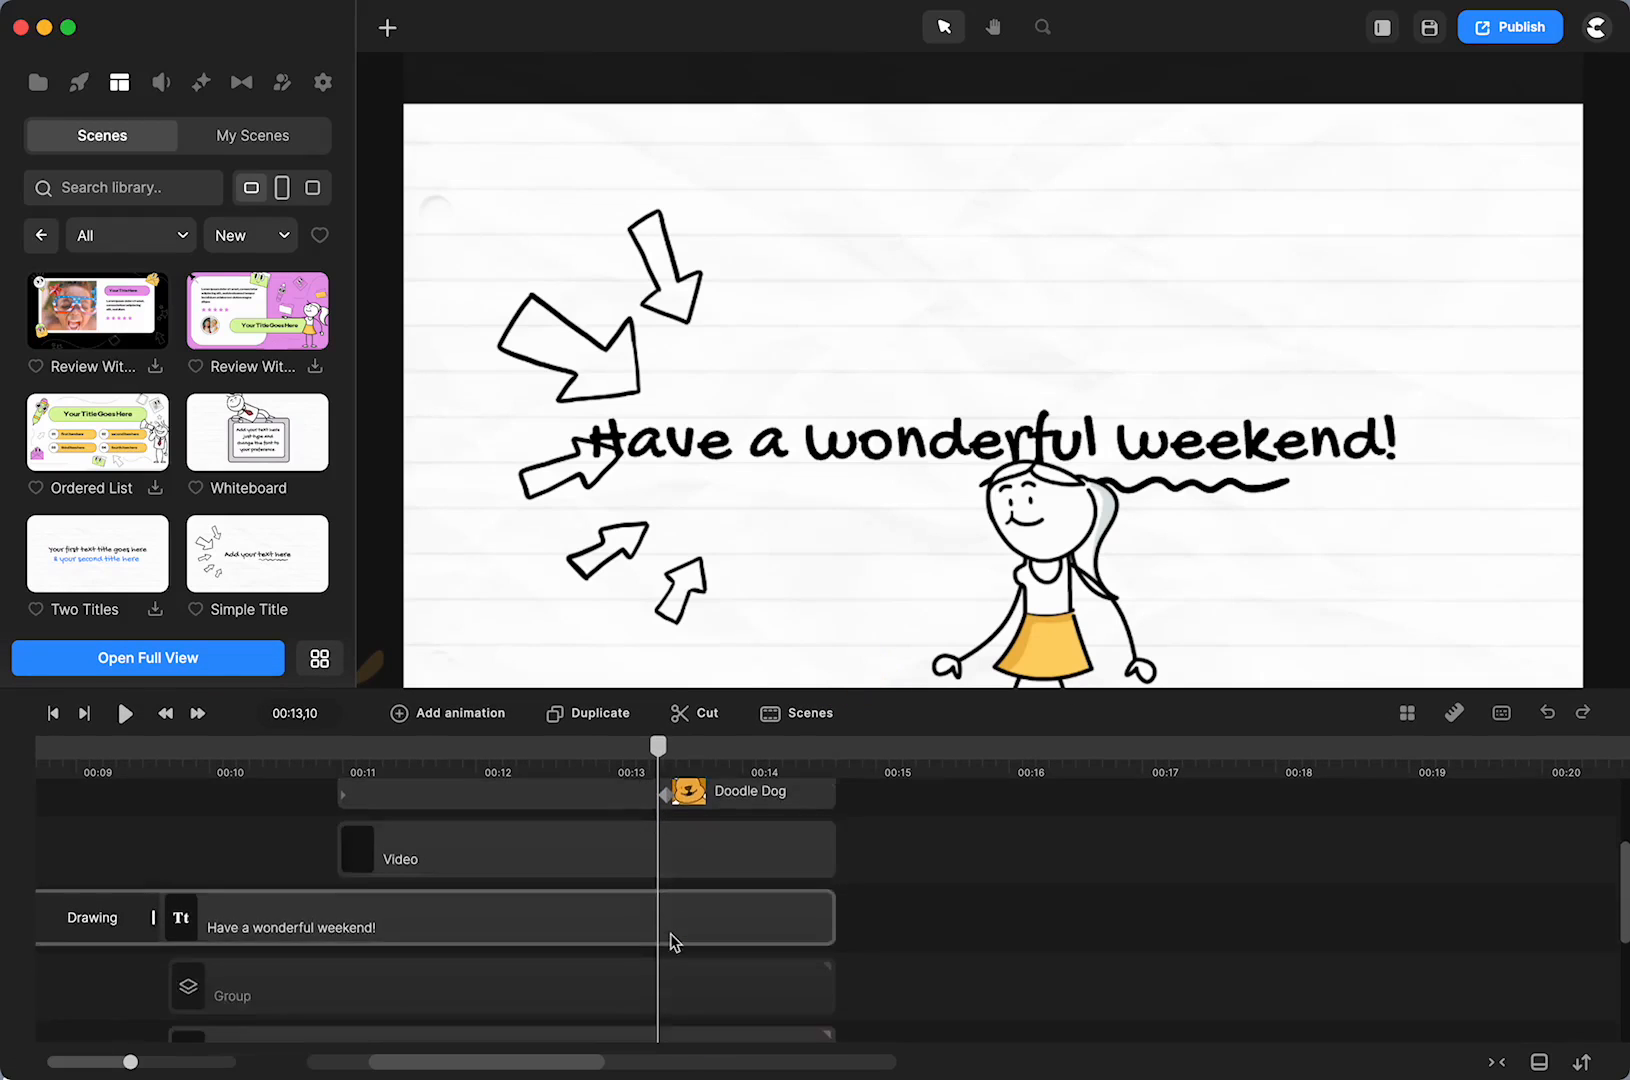
scroll(670, 933, down, 3)
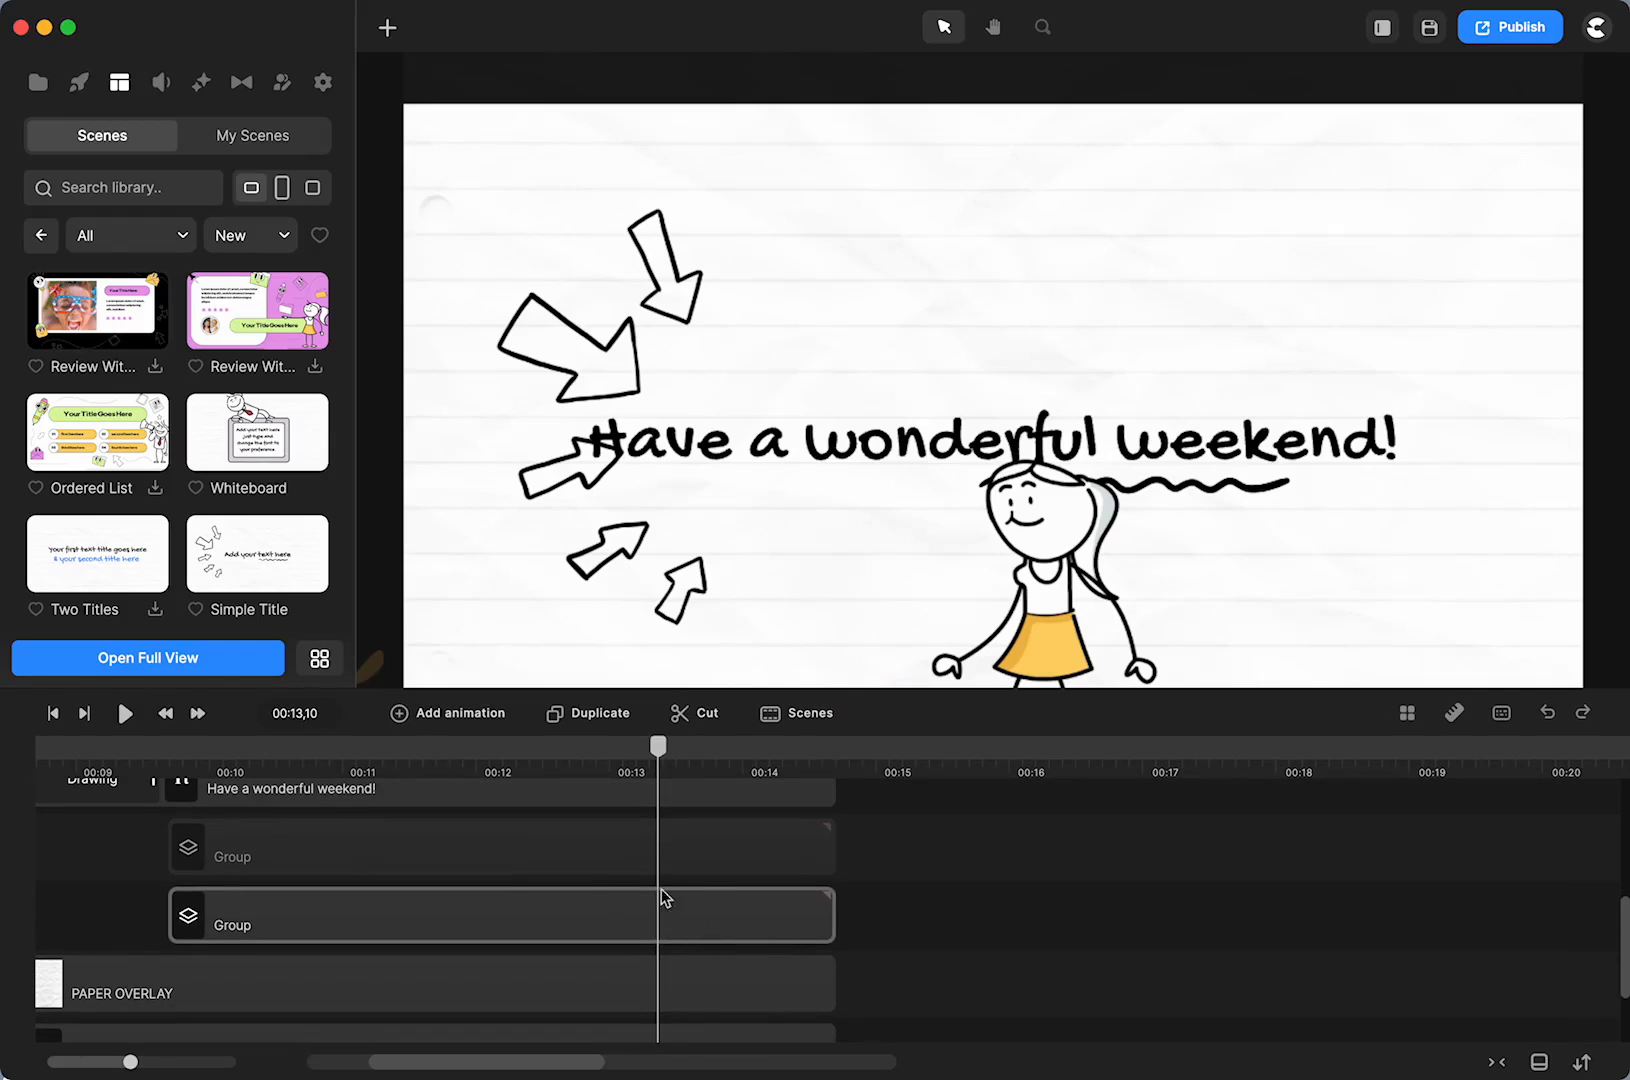
click(722, 857)
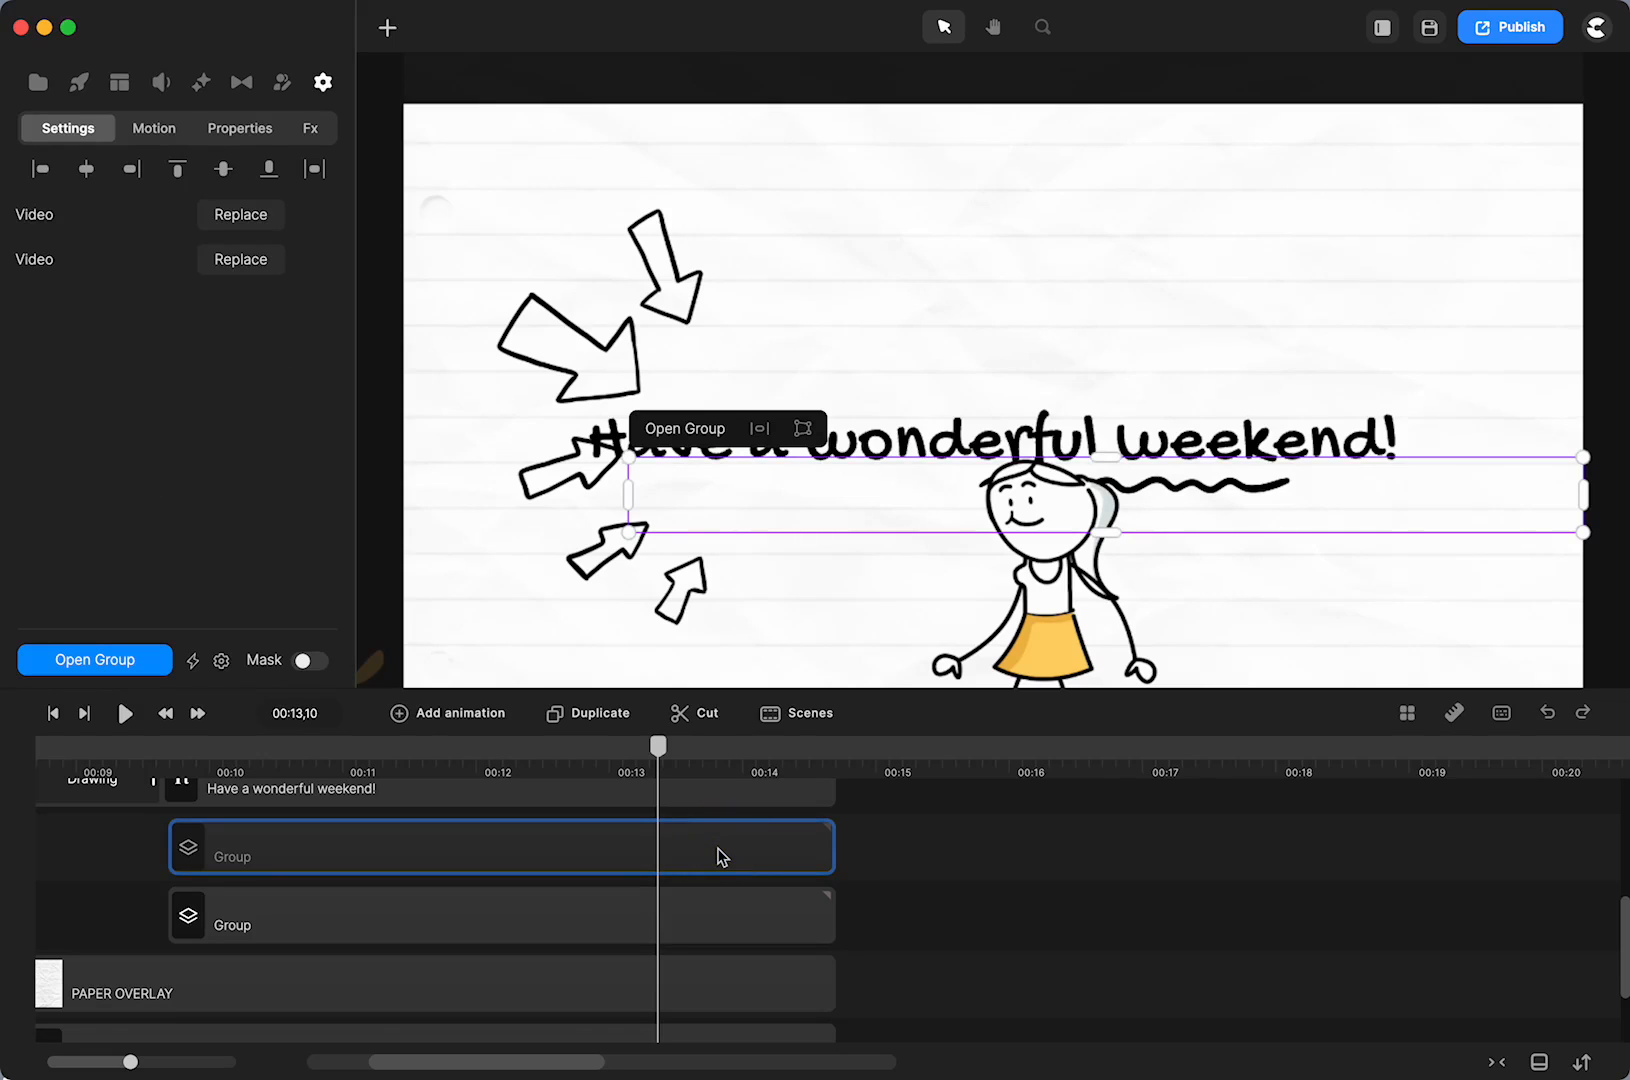
click(702, 915)
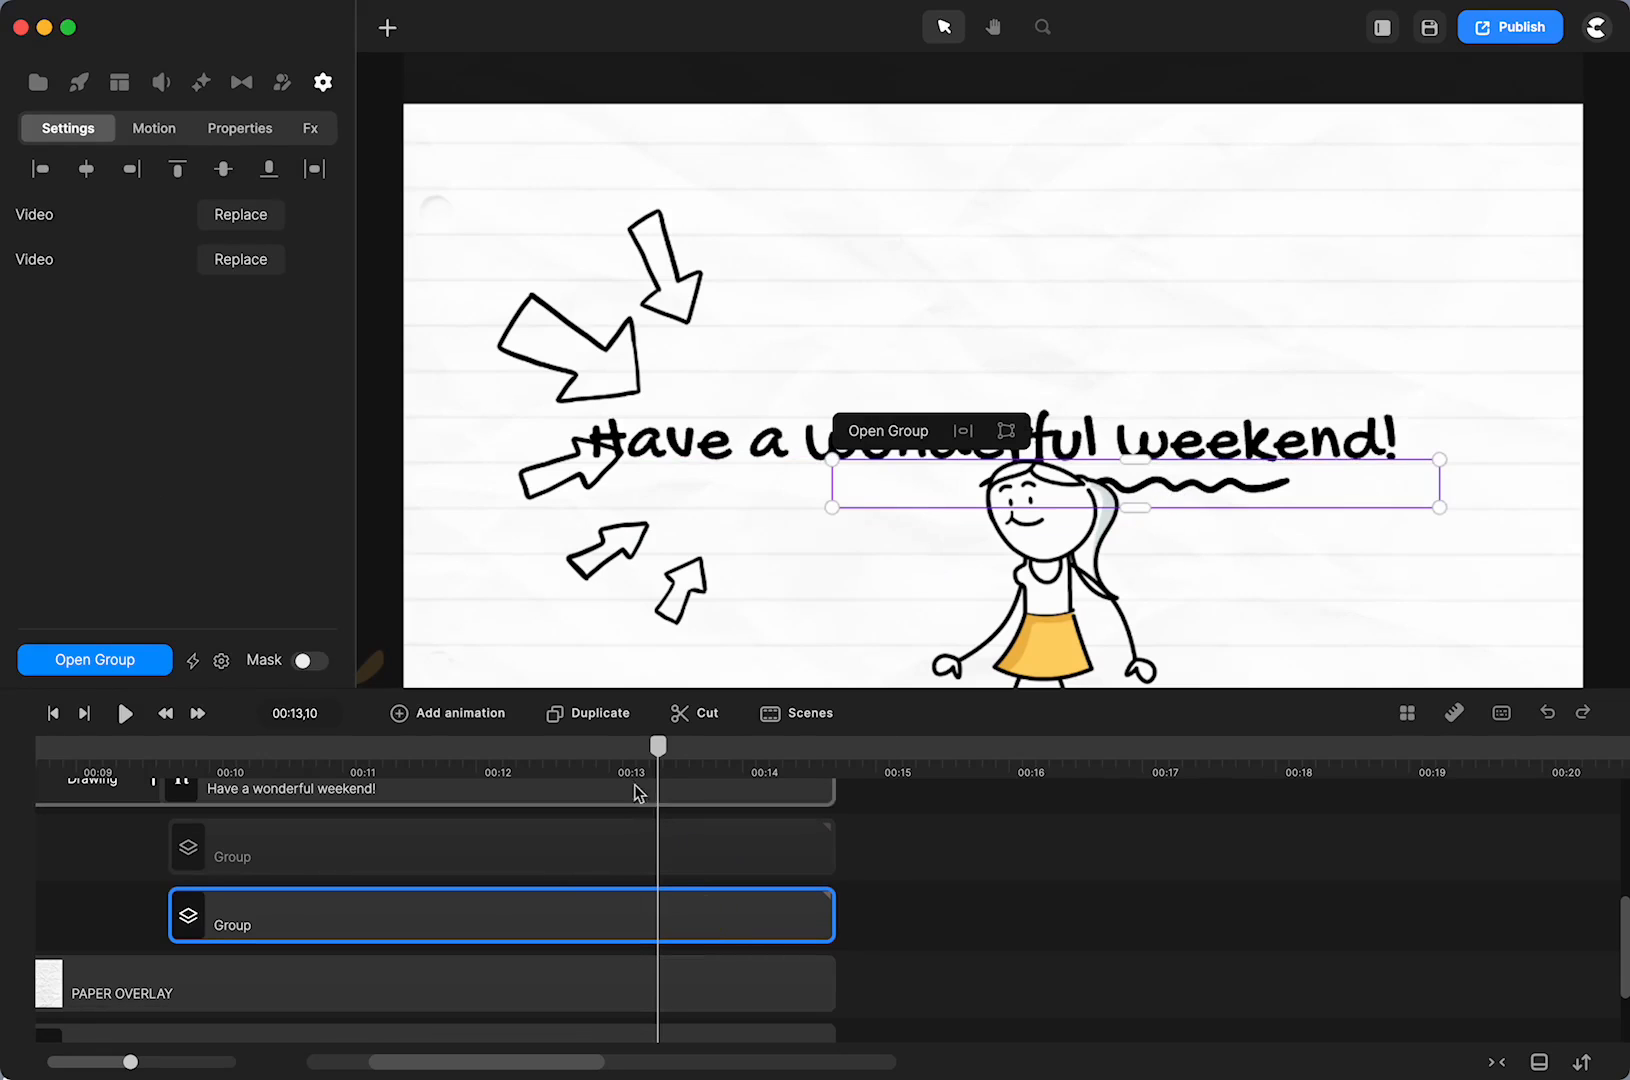
drag(657, 750, 708, 762)
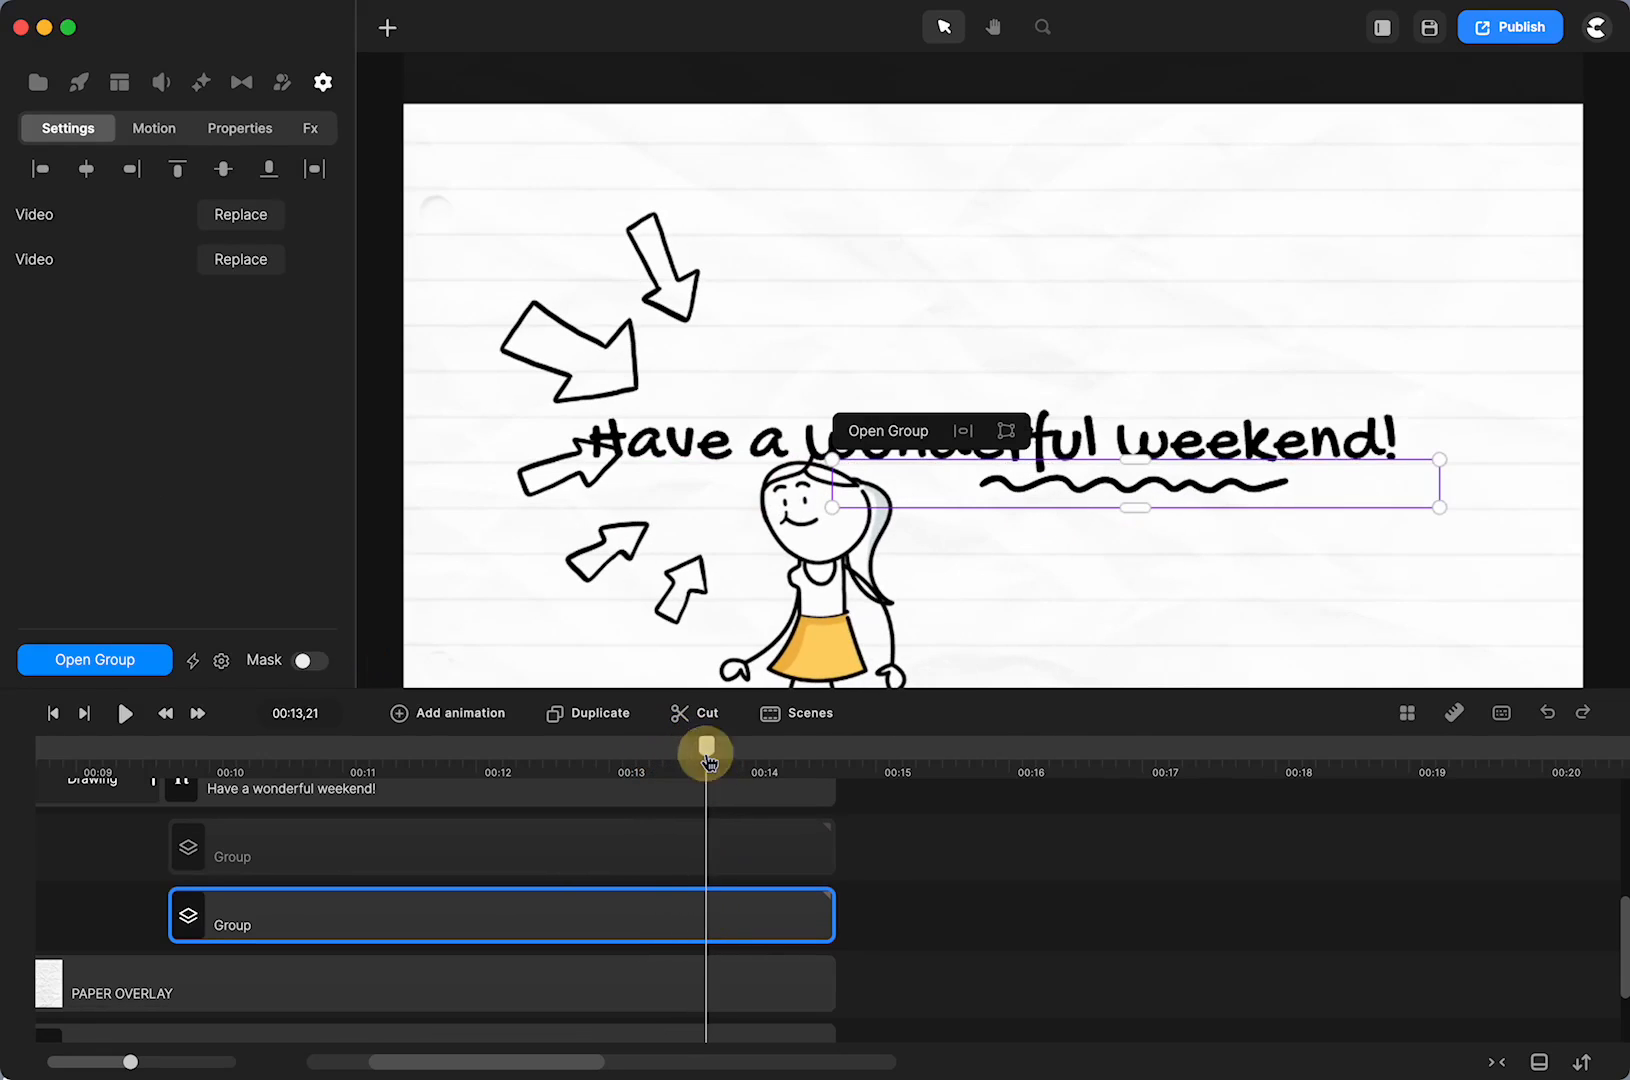
click(1060, 936)
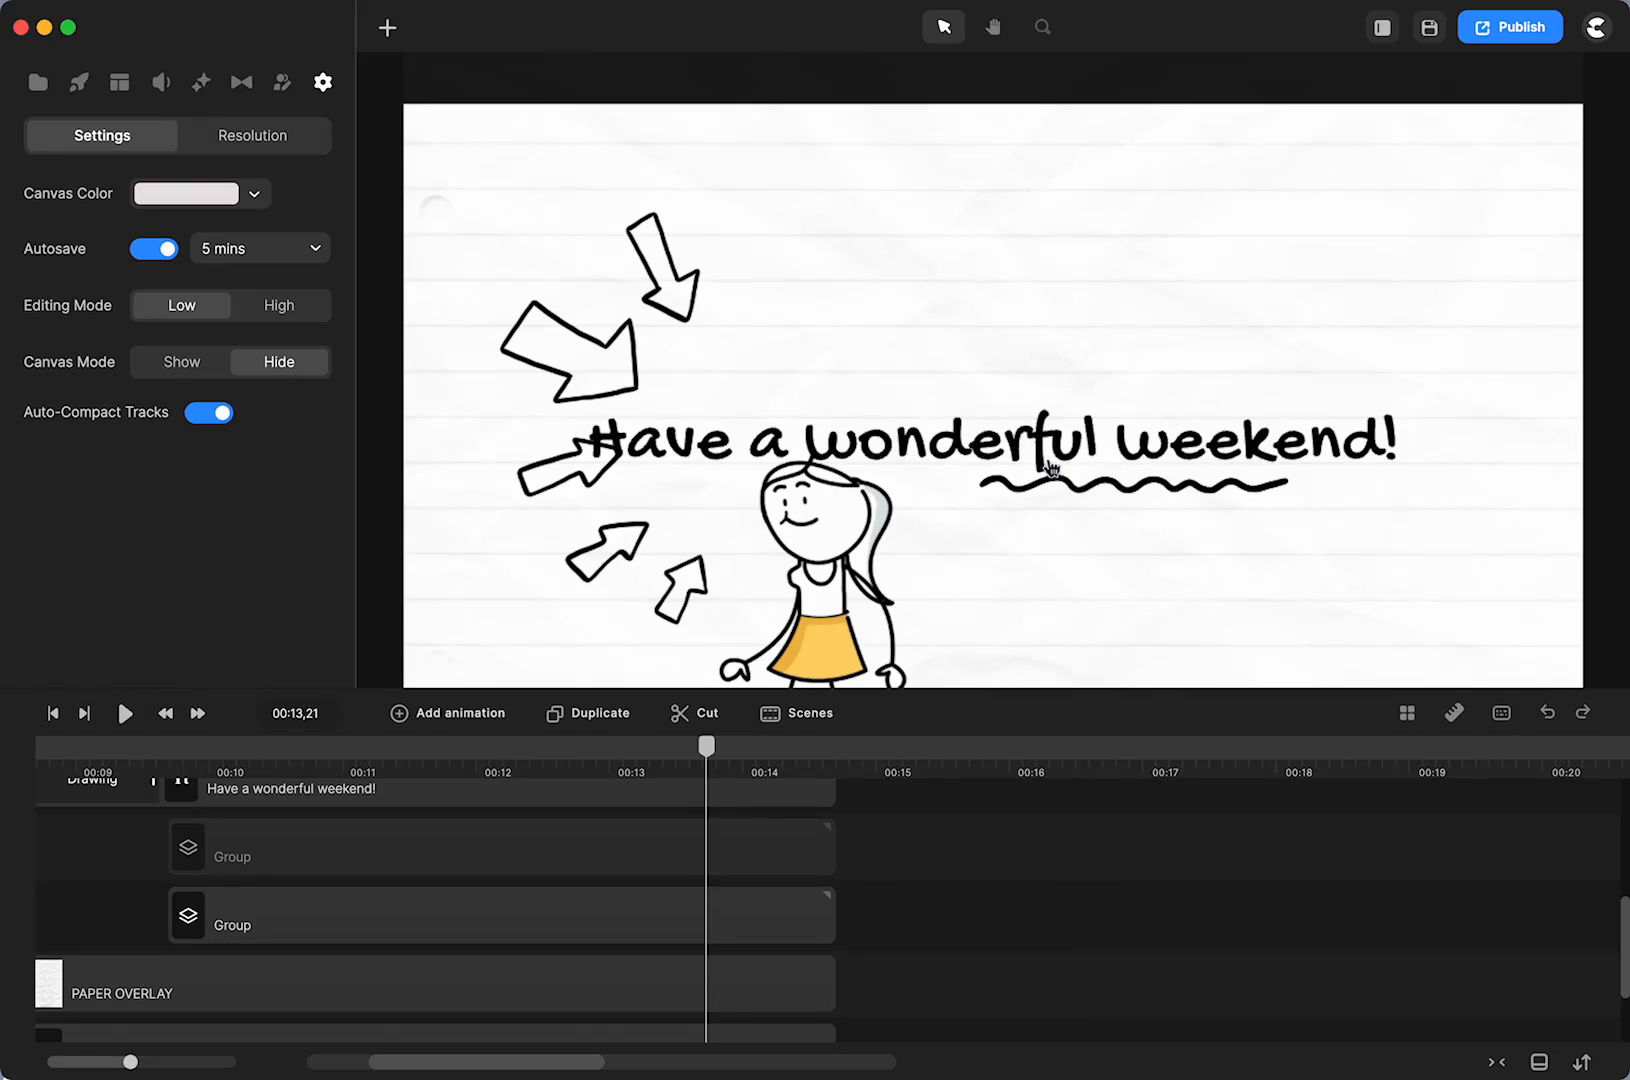
Move the playhead to 00:10,01 and change the title text to "Have a wonderful weekend"
scroll(420, 932, up, 1)
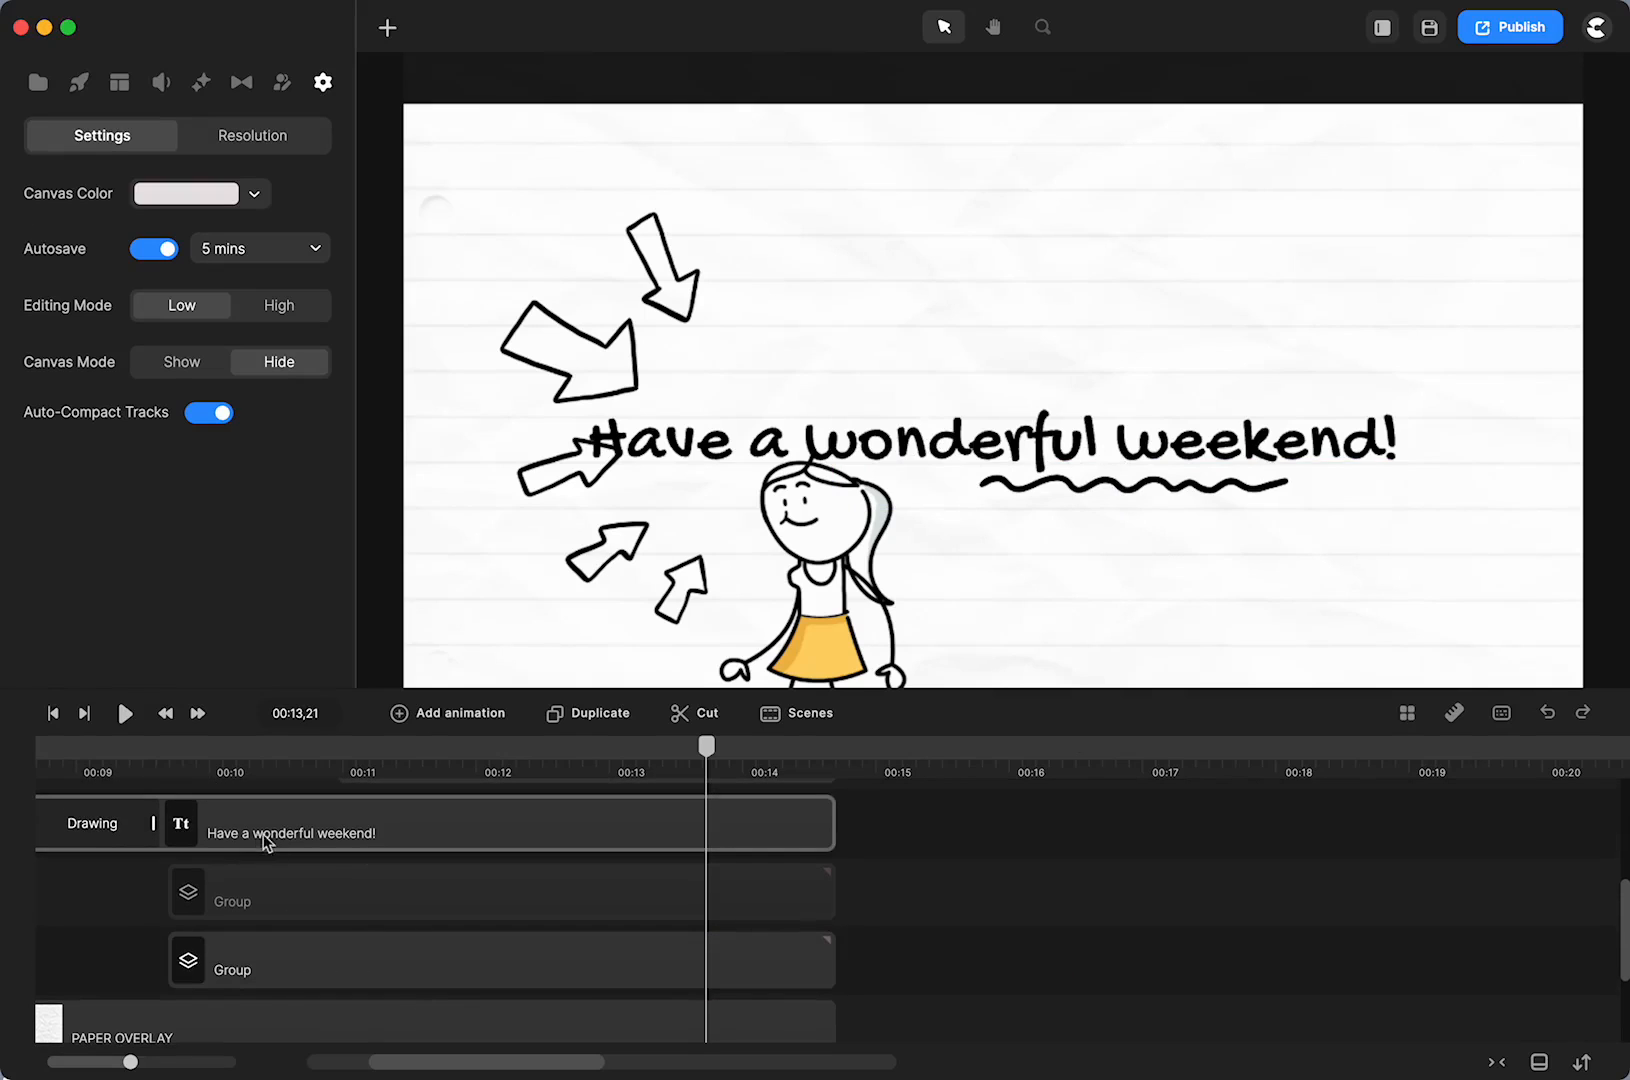
scroll(270, 848, up, 1)
scroll(280, 851, down, 3)
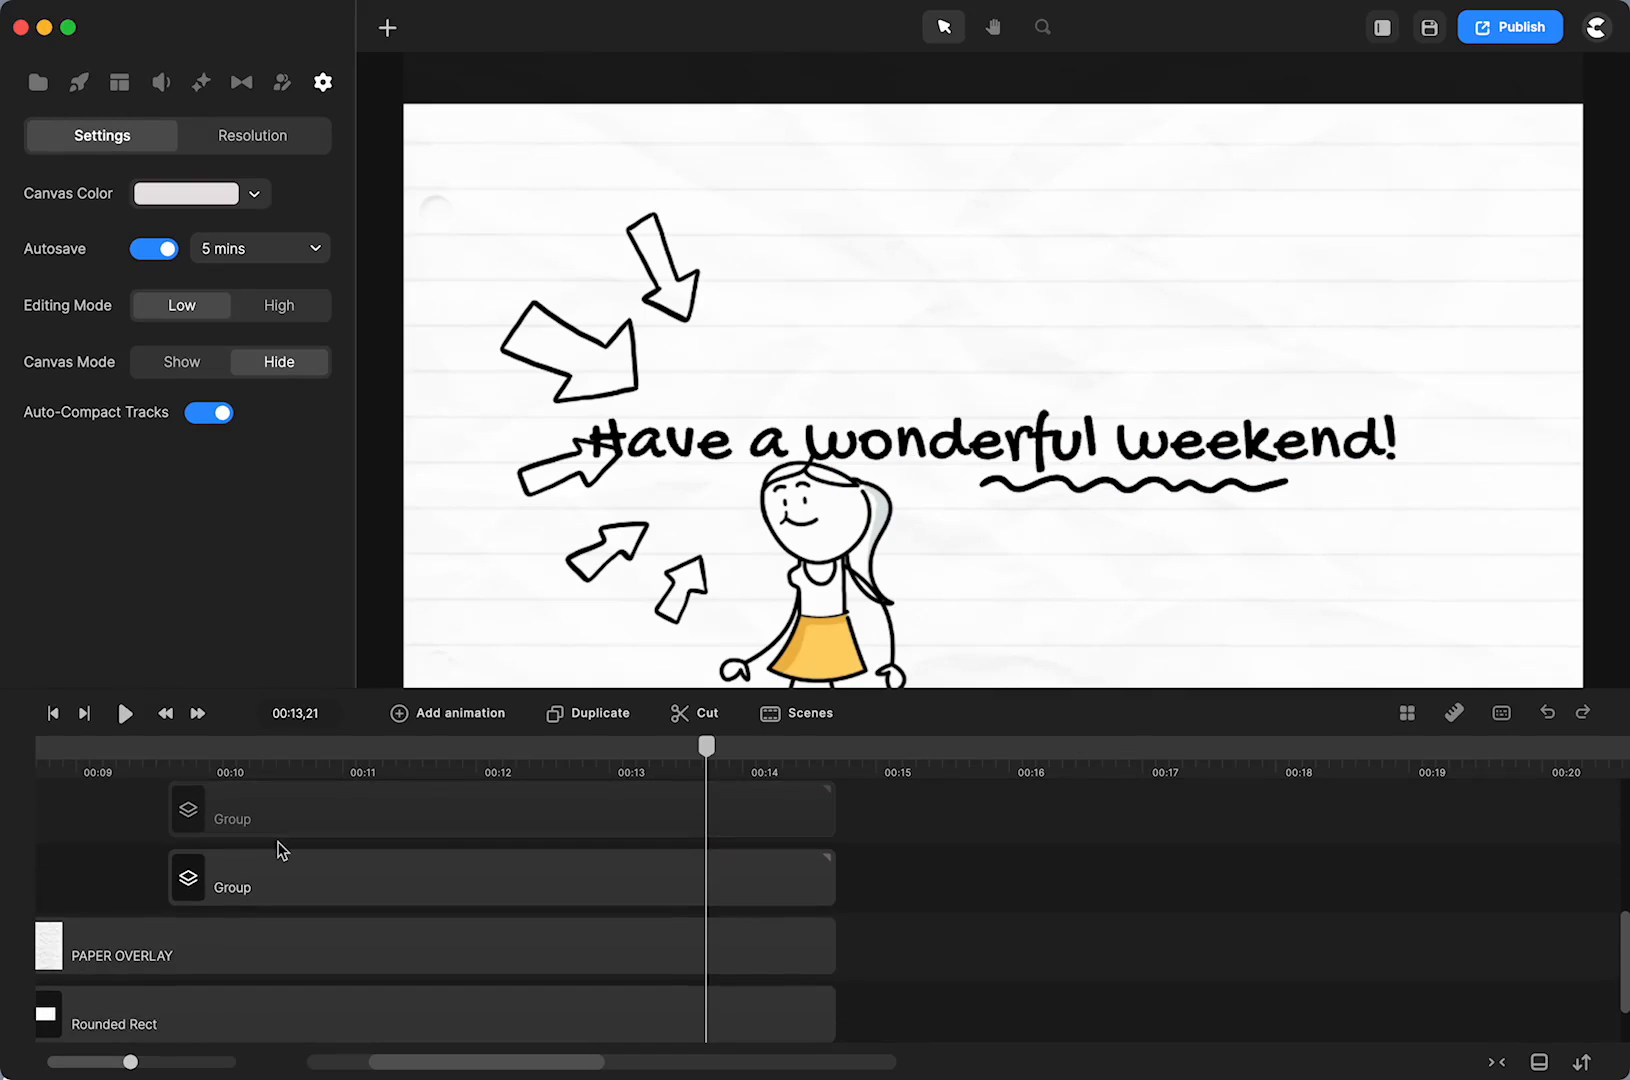
scroll(280, 850, up, 2)
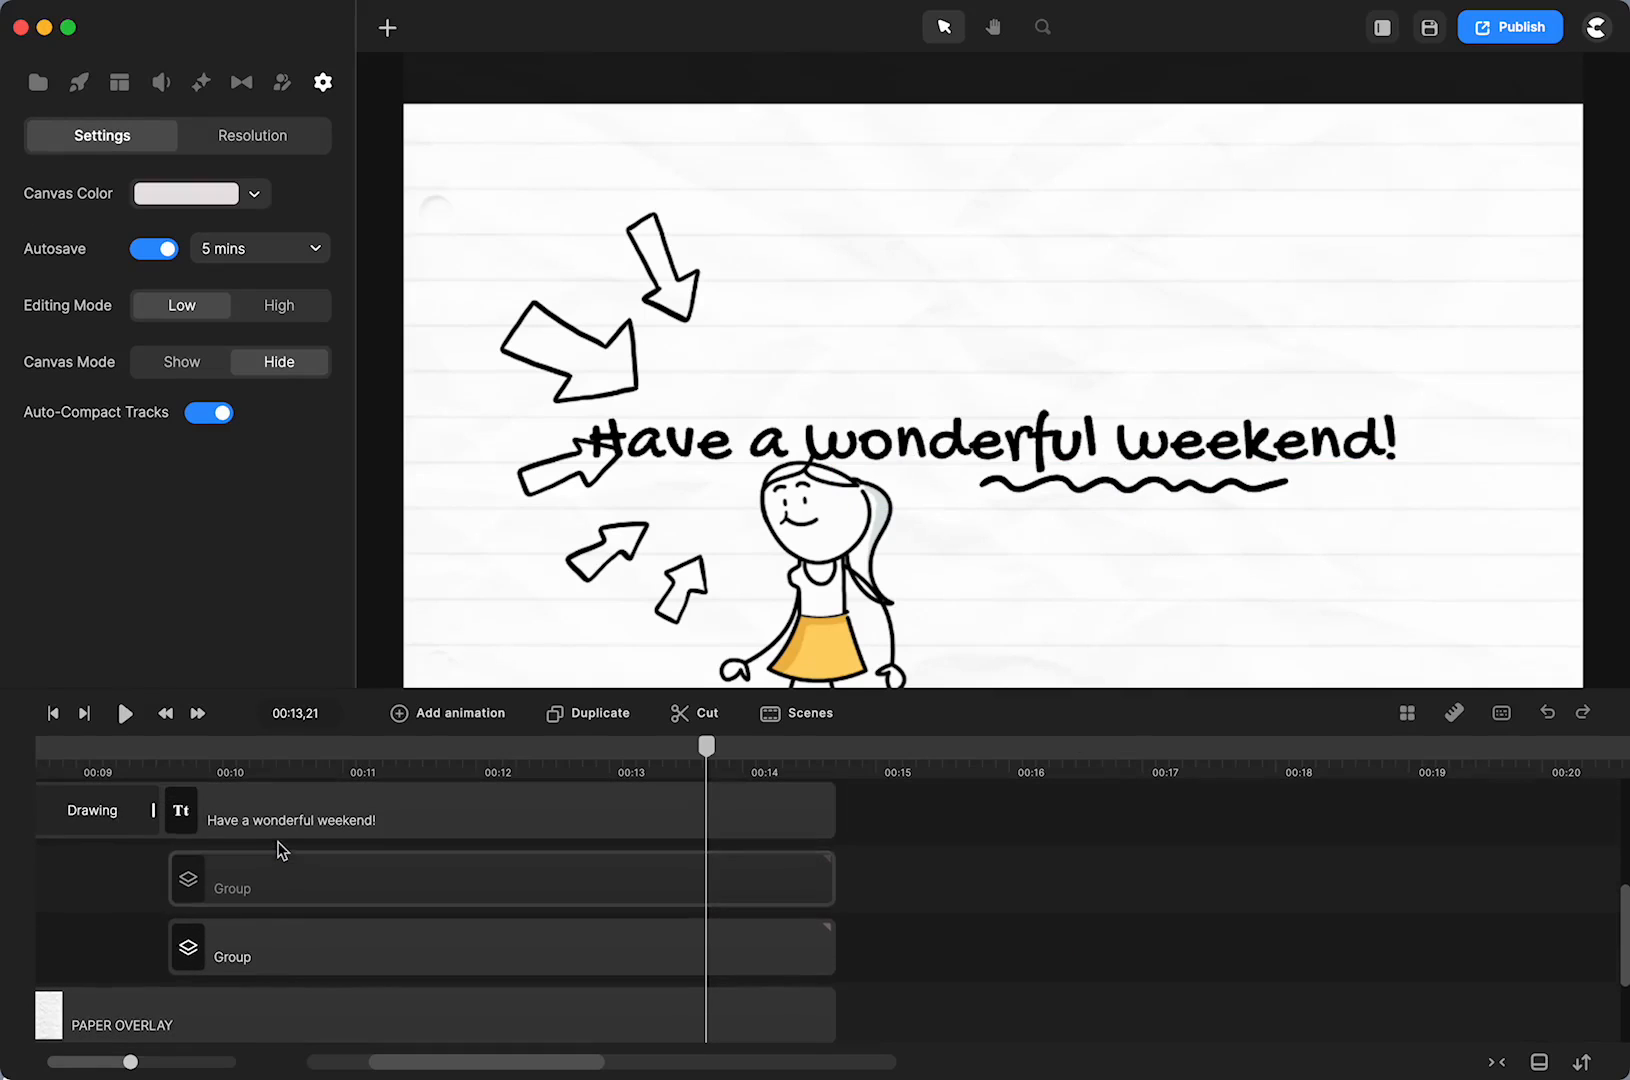
click(218, 763)
click(243, 830)
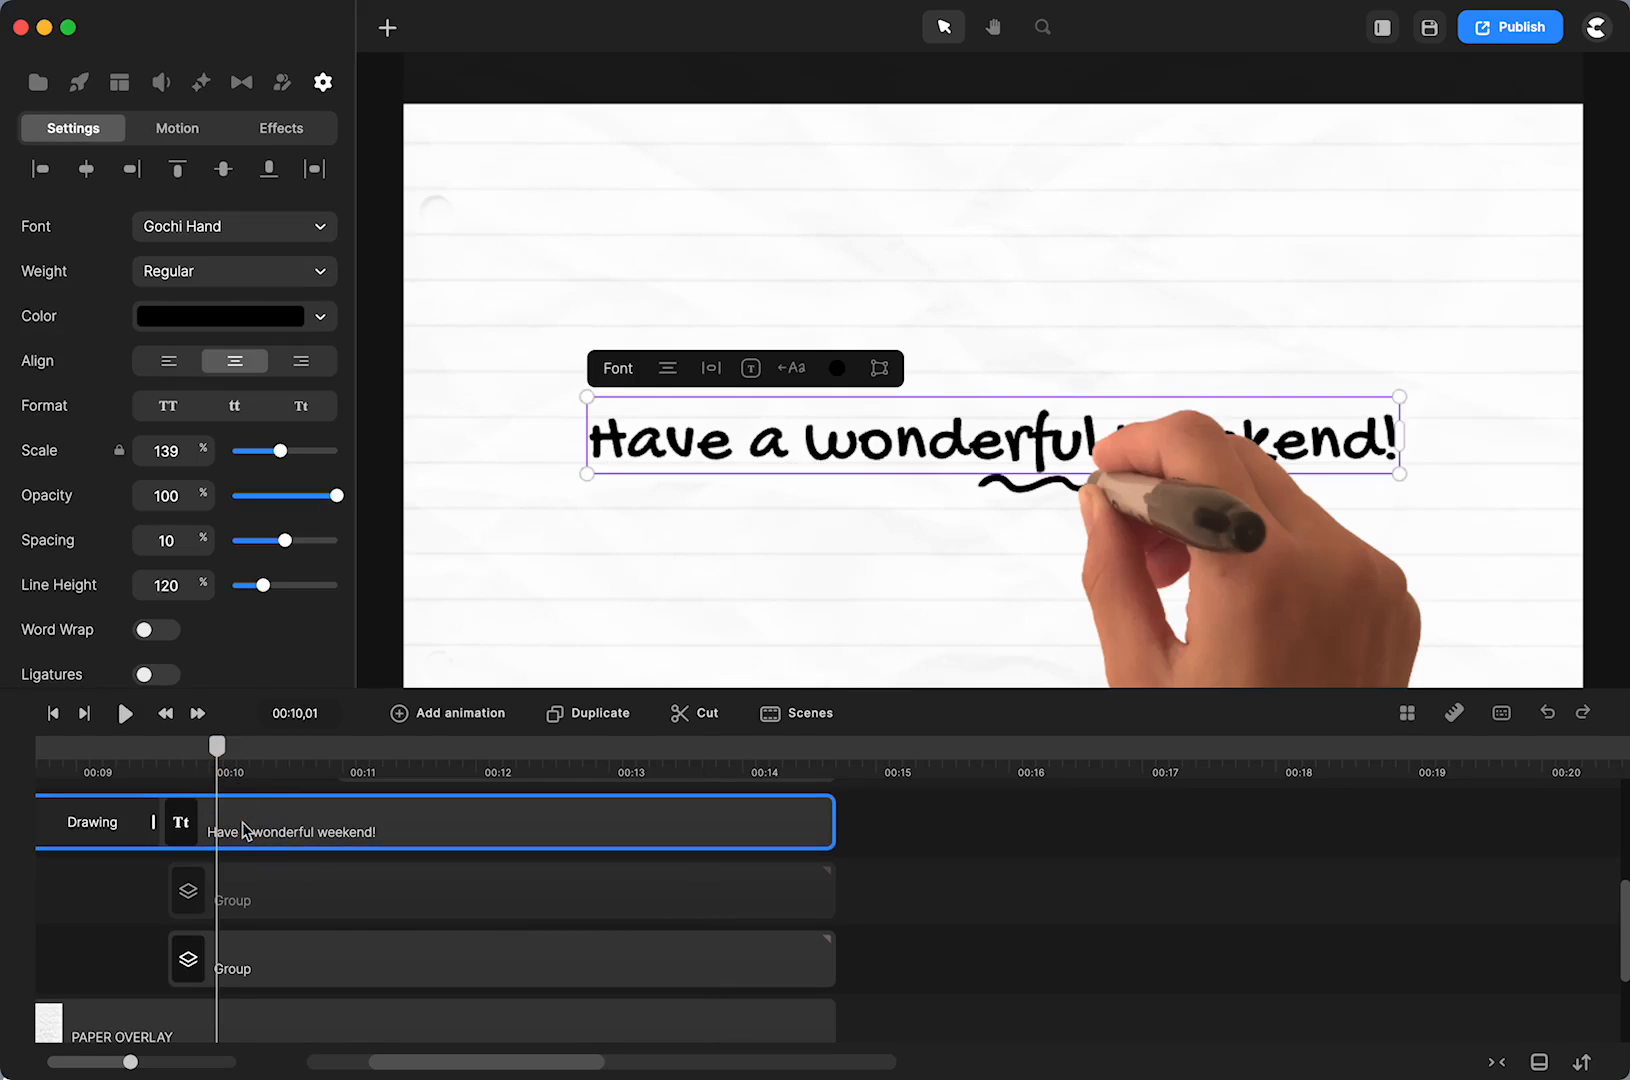
double_click(829, 447)
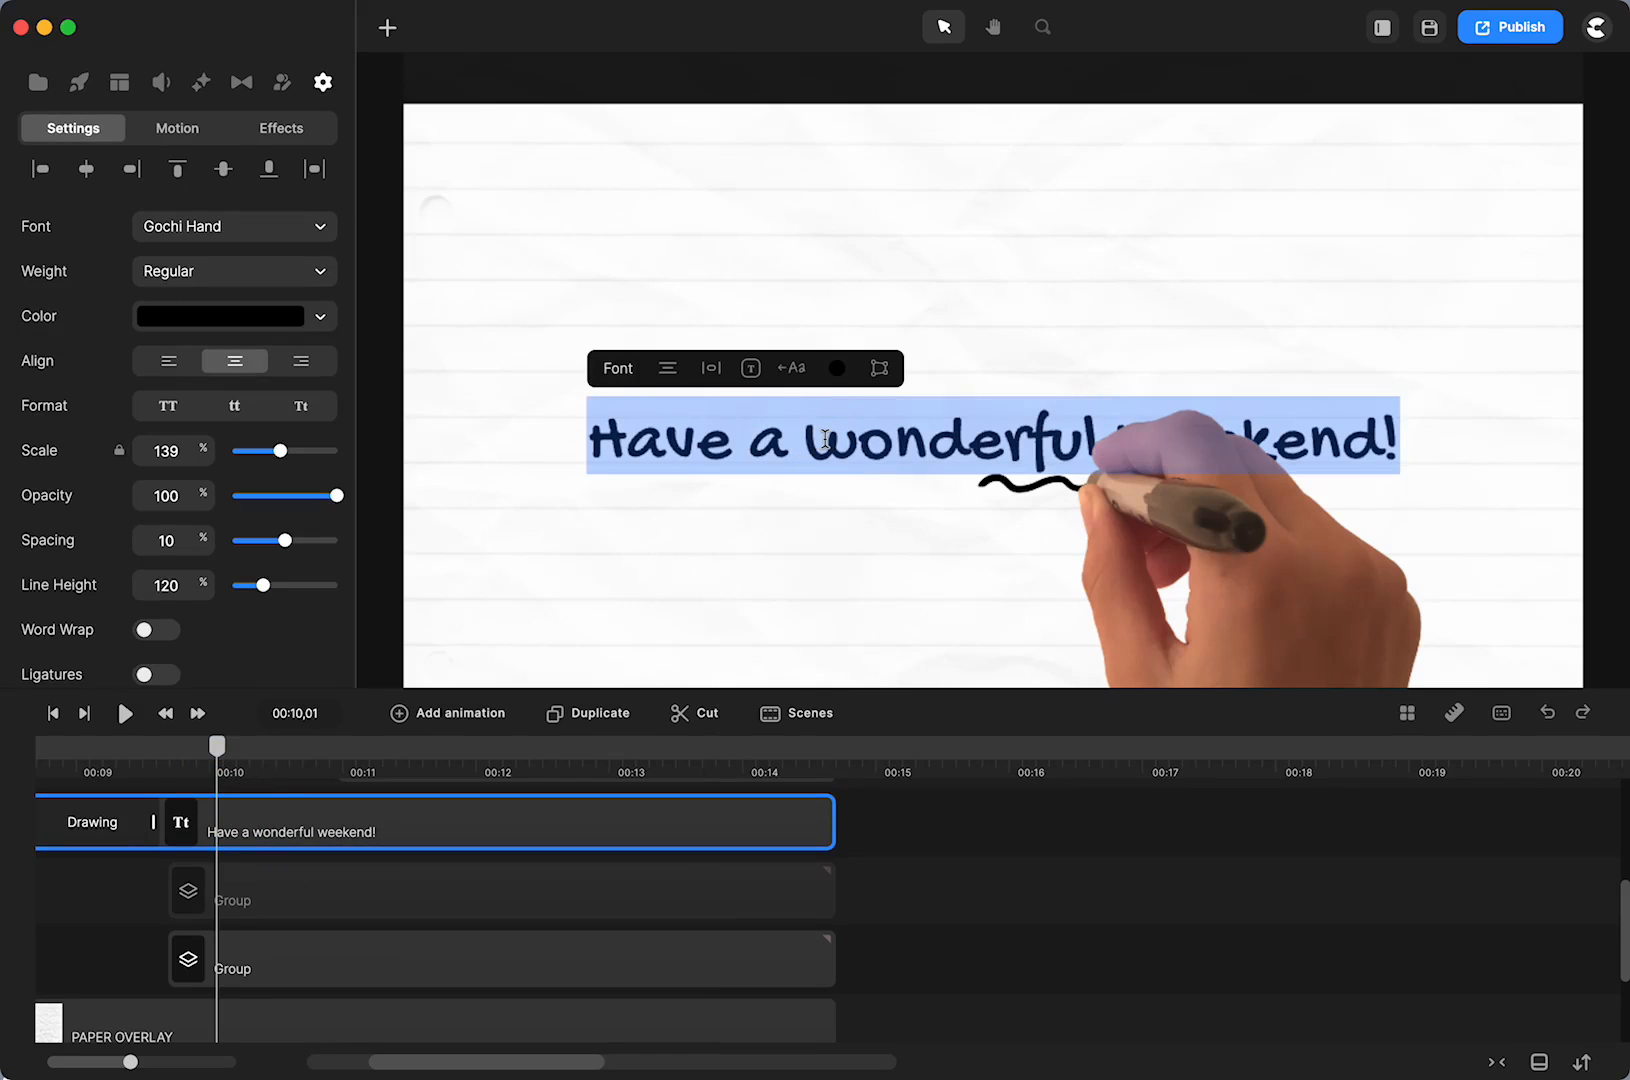
text(Have a wonderful w)
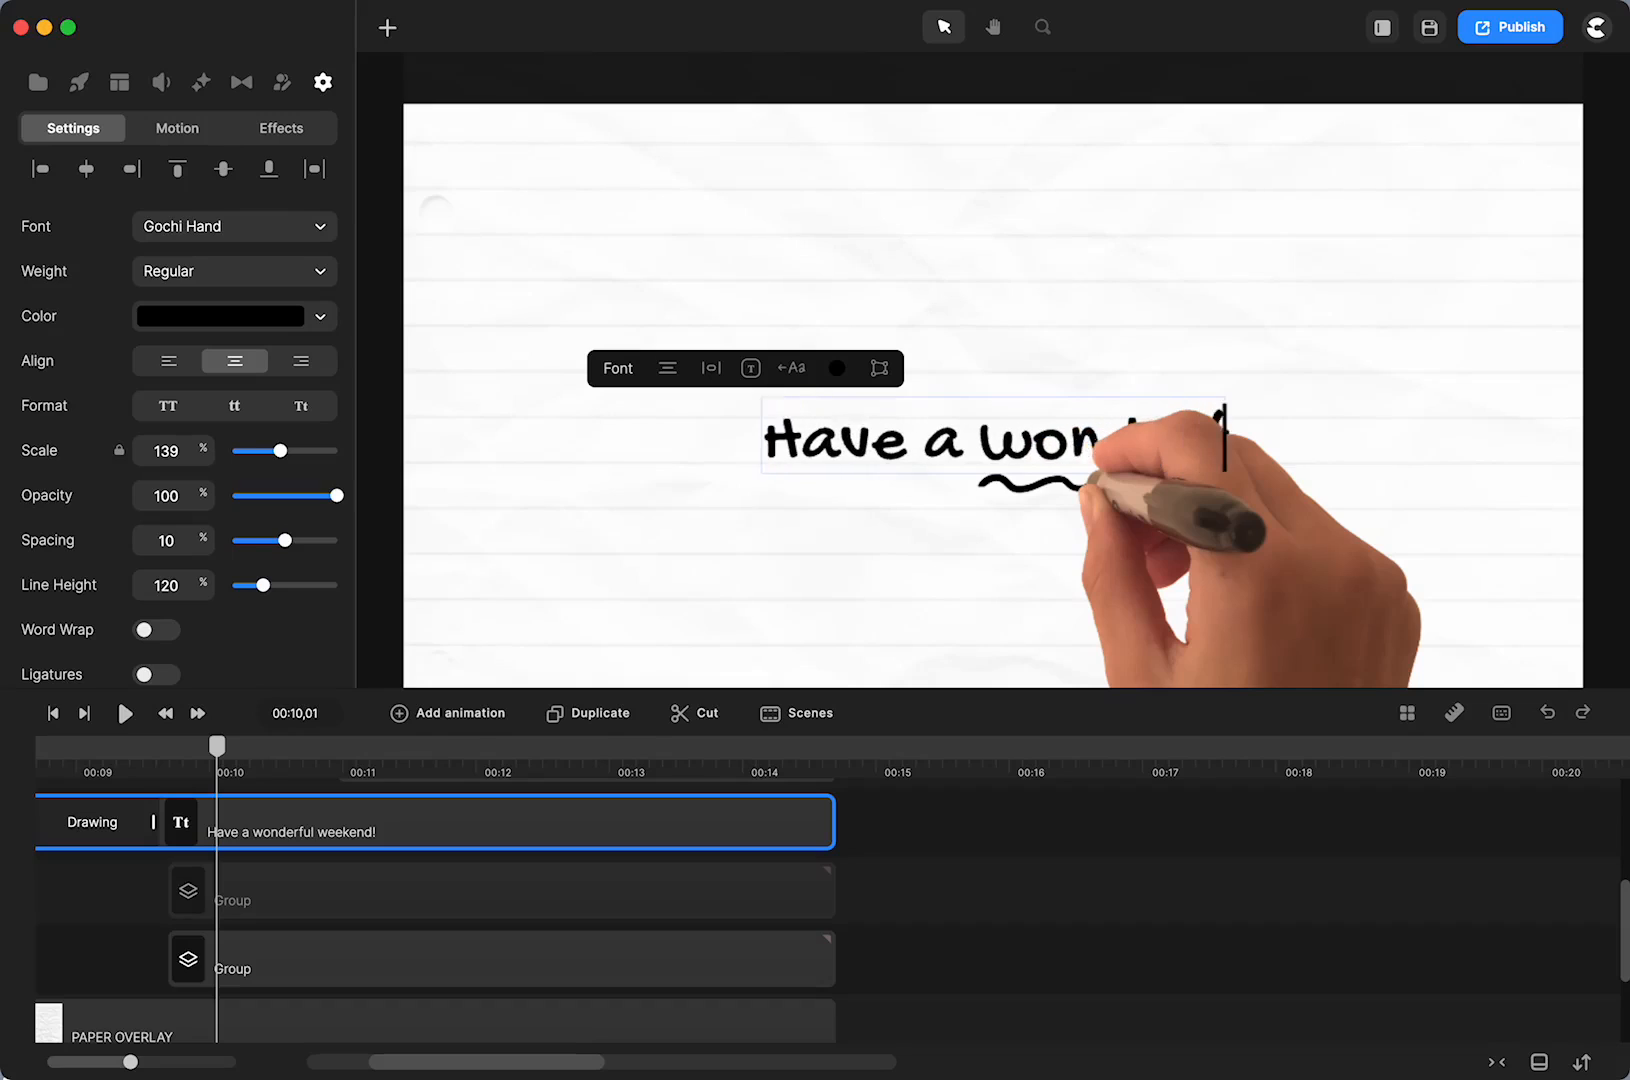
text(eekend)
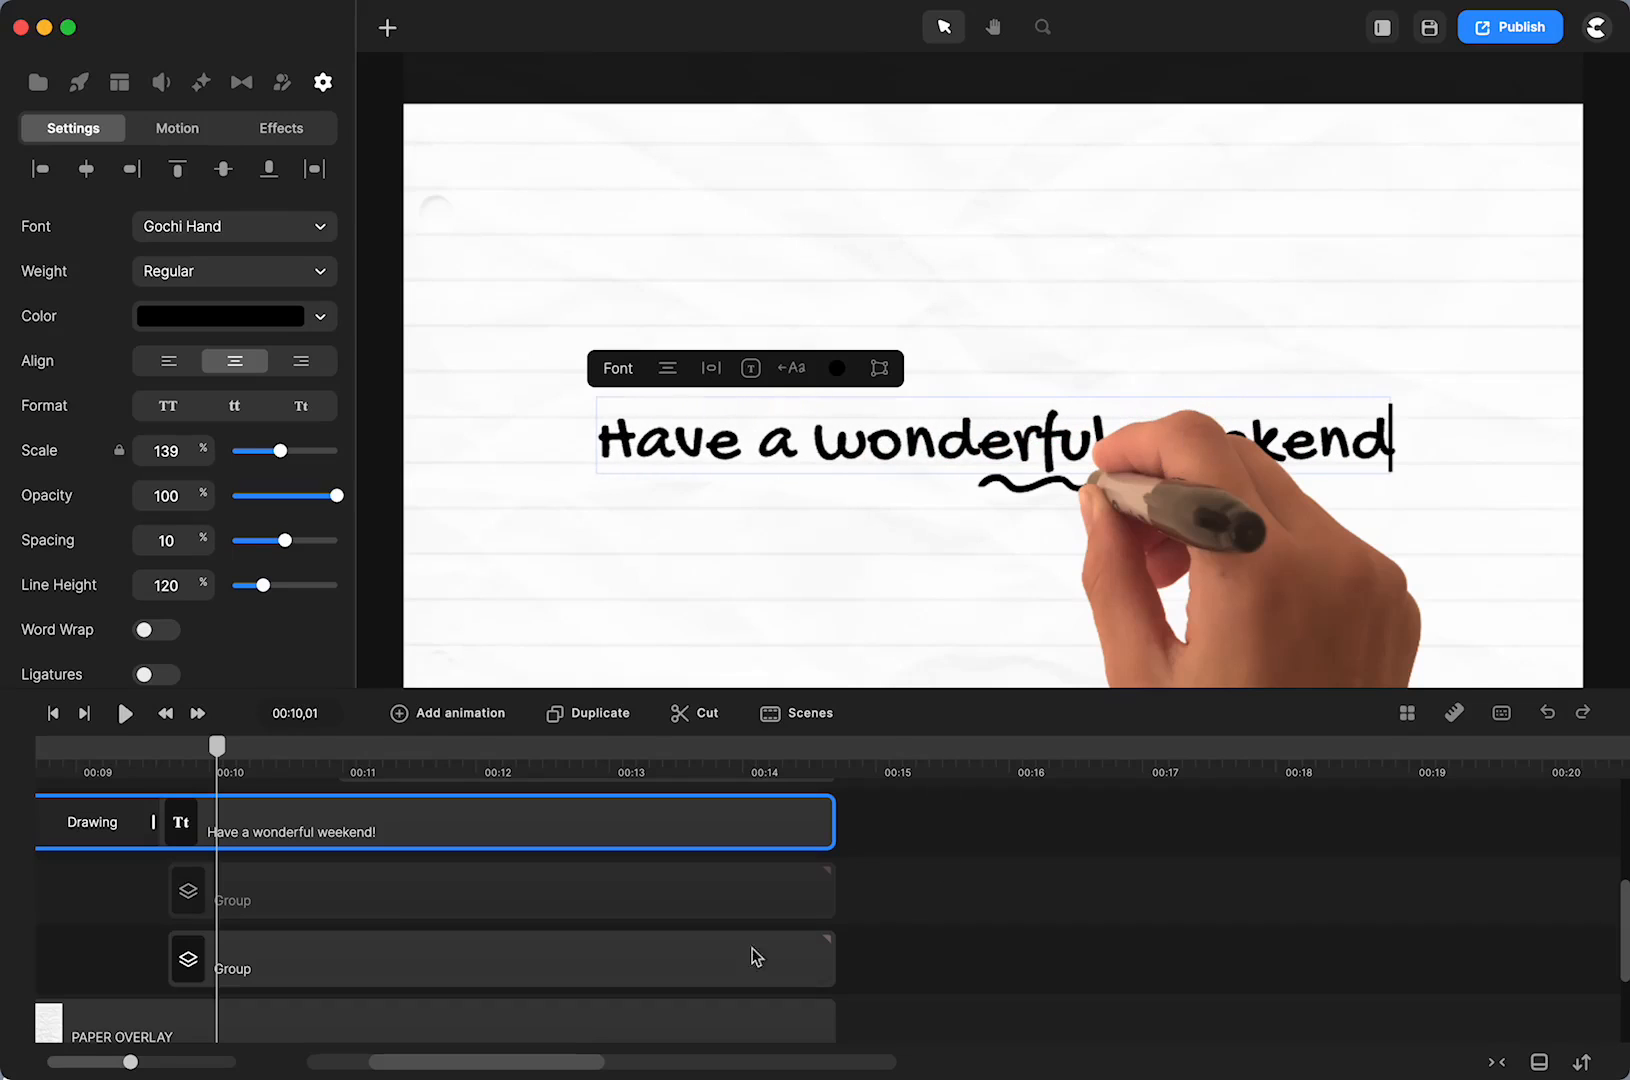
Scrub the playhead to 00:11,23, look inside the lower underline group and return to the main timeline
click(408, 970)
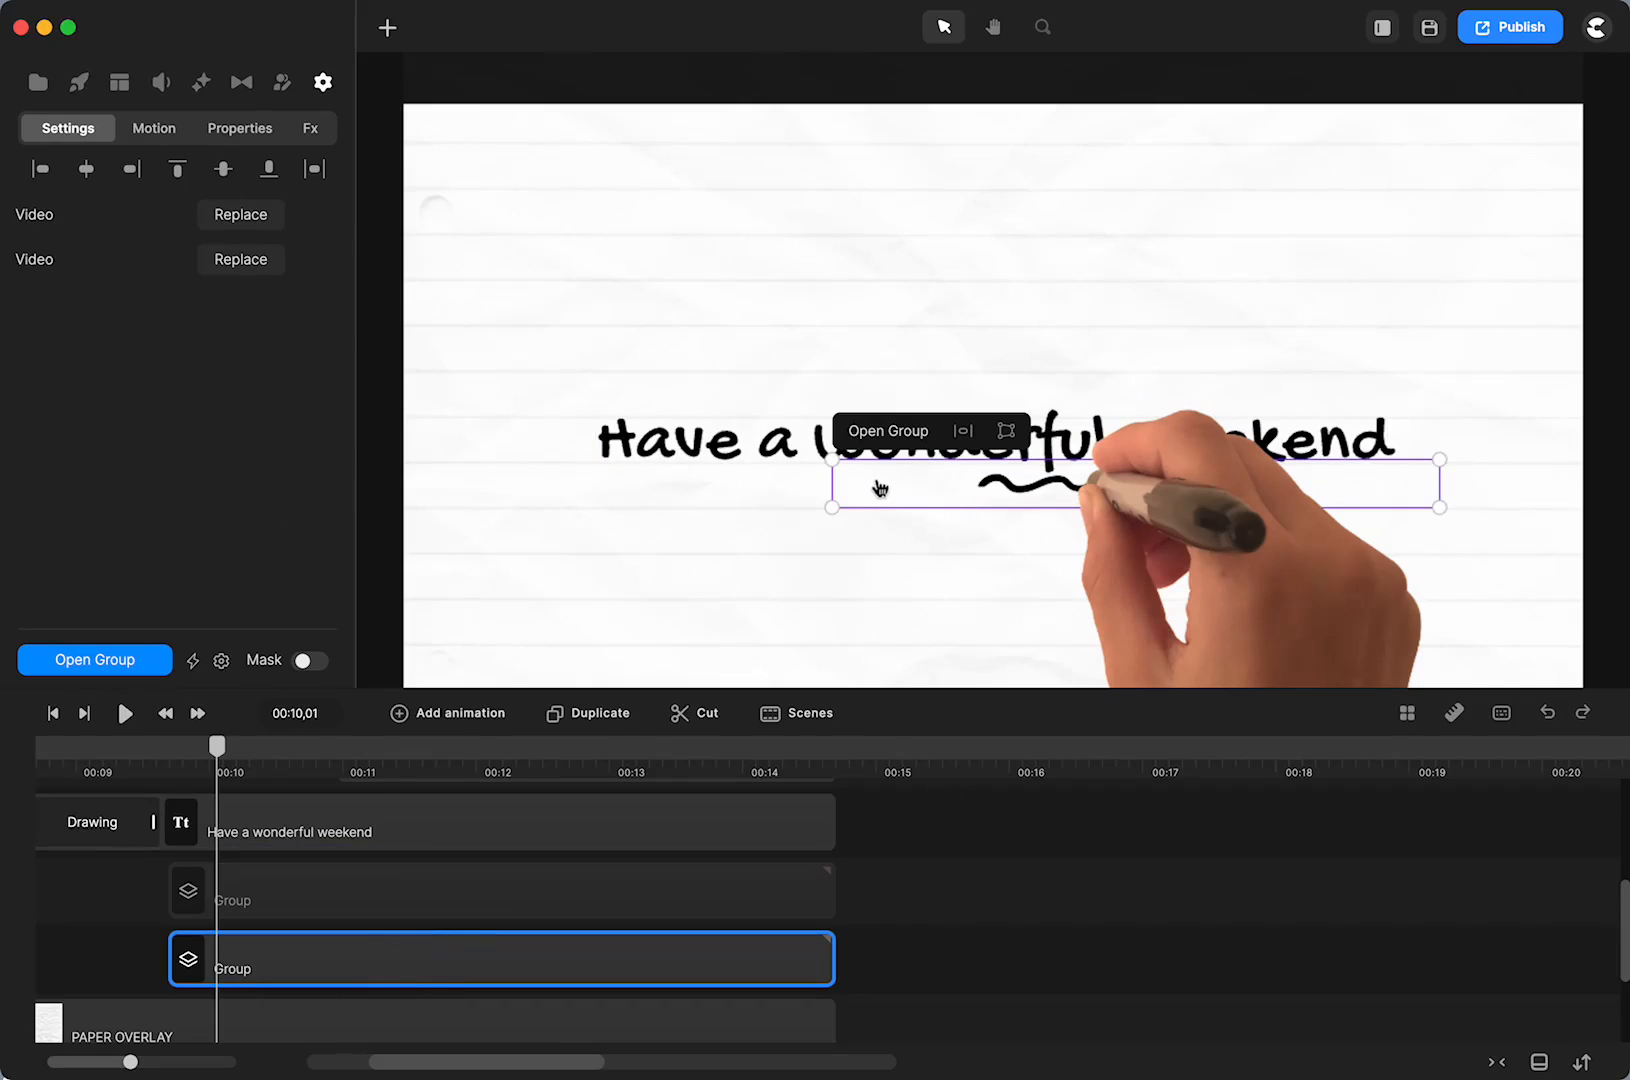
drag(214, 755, 447, 762)
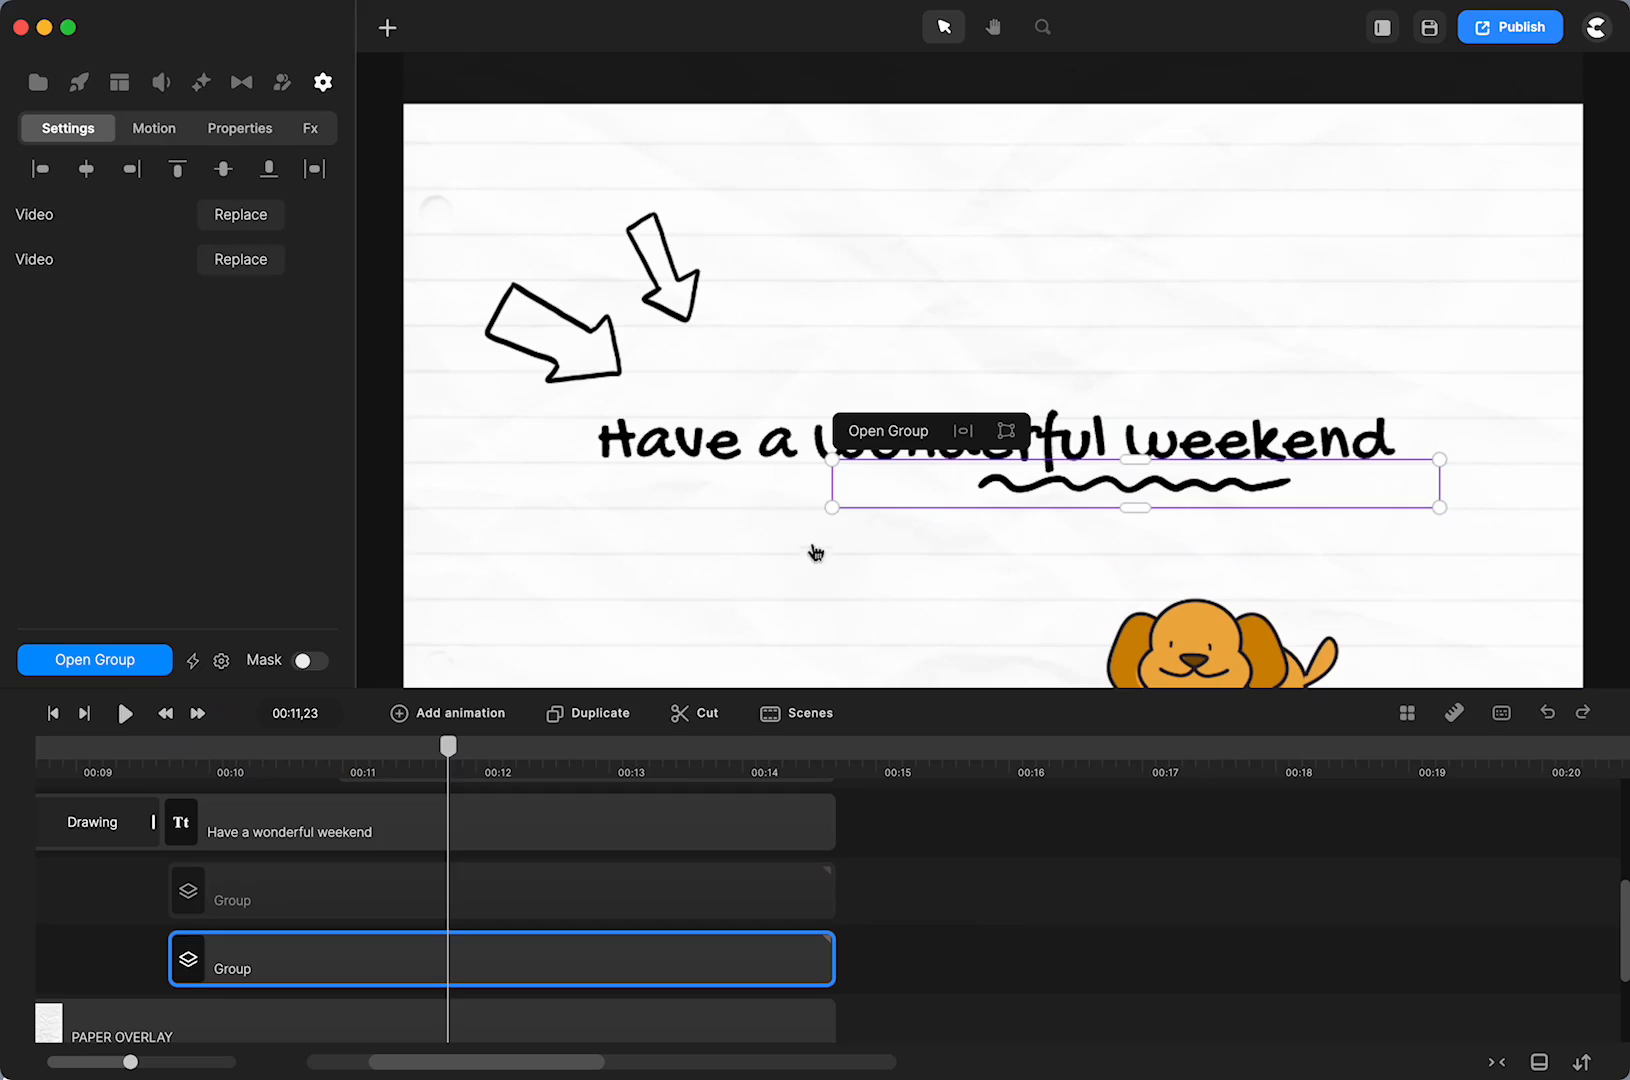
click(835, 511)
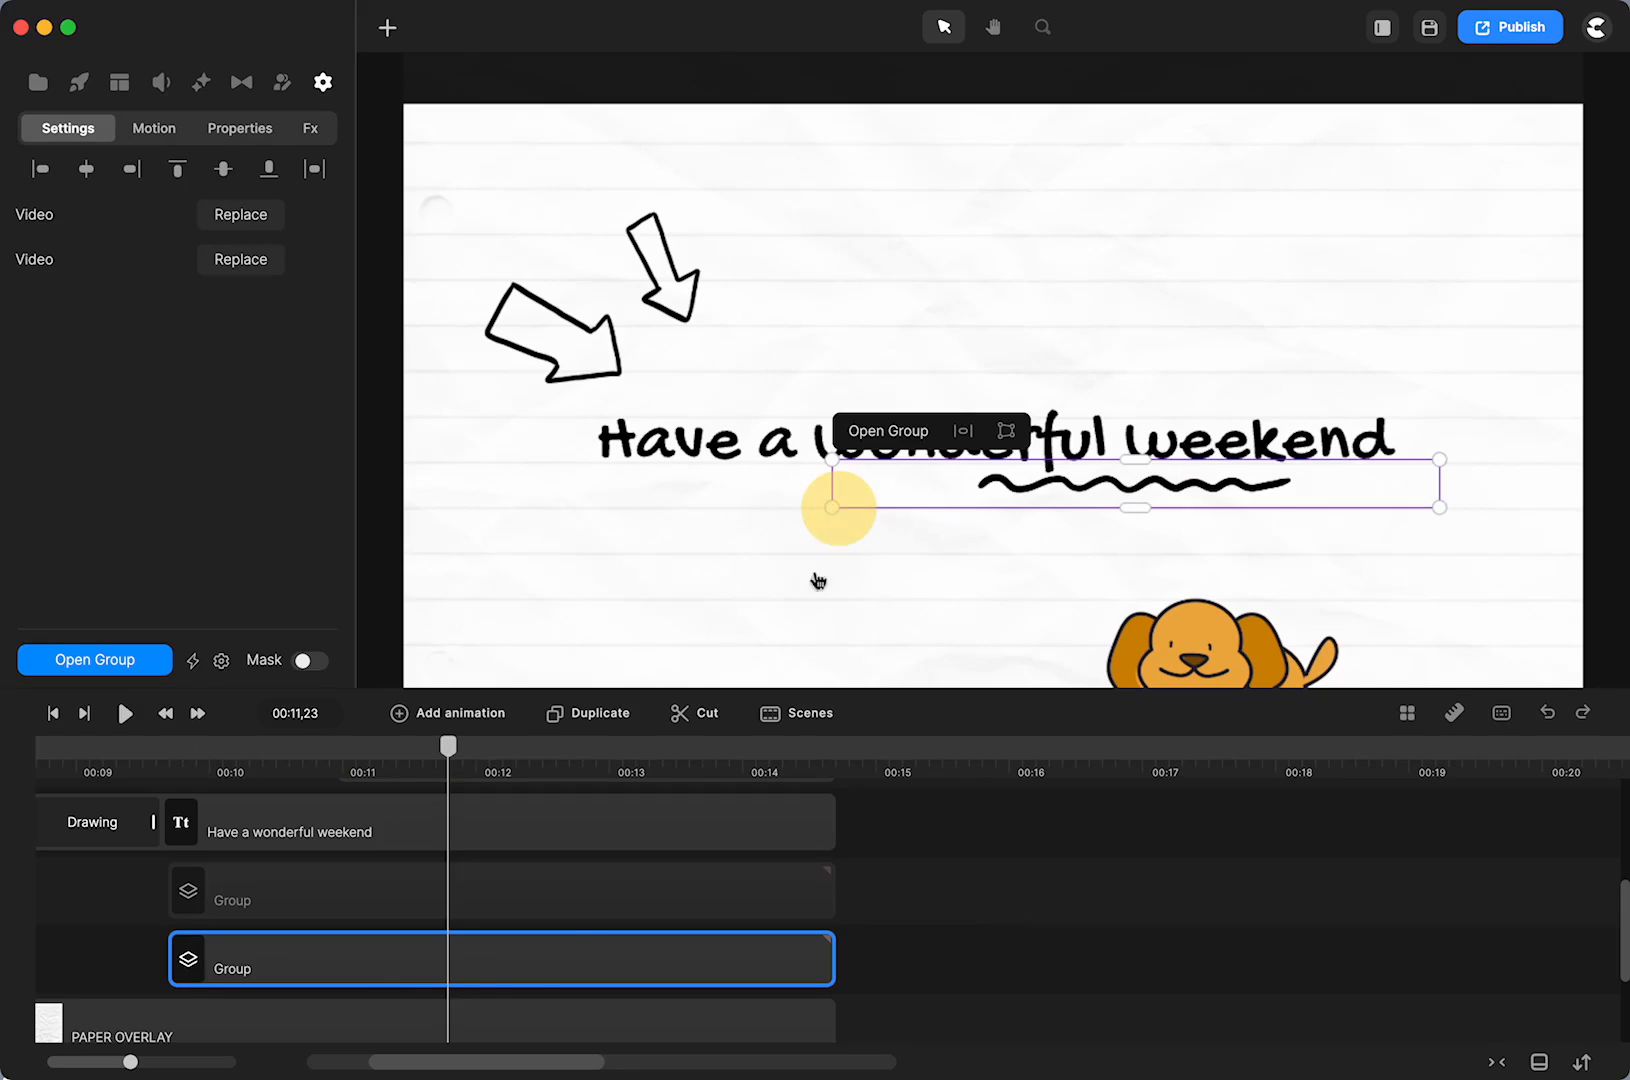
double_click(360, 970)
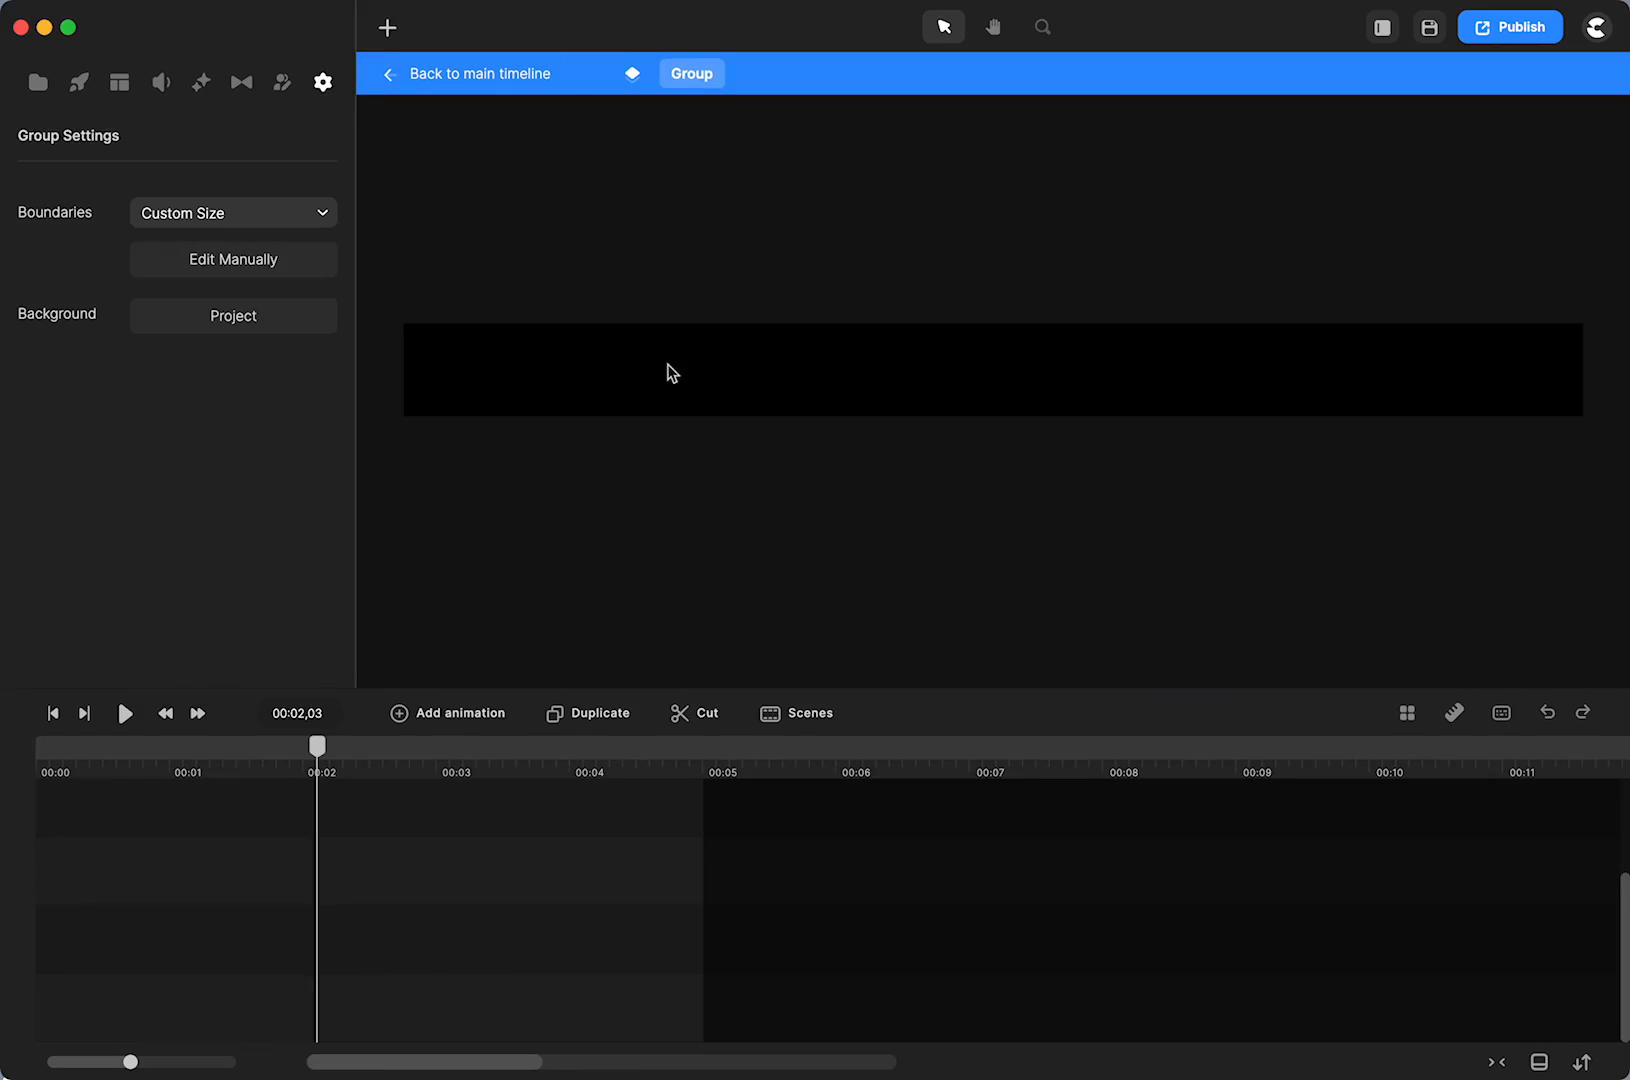
click(512, 76)
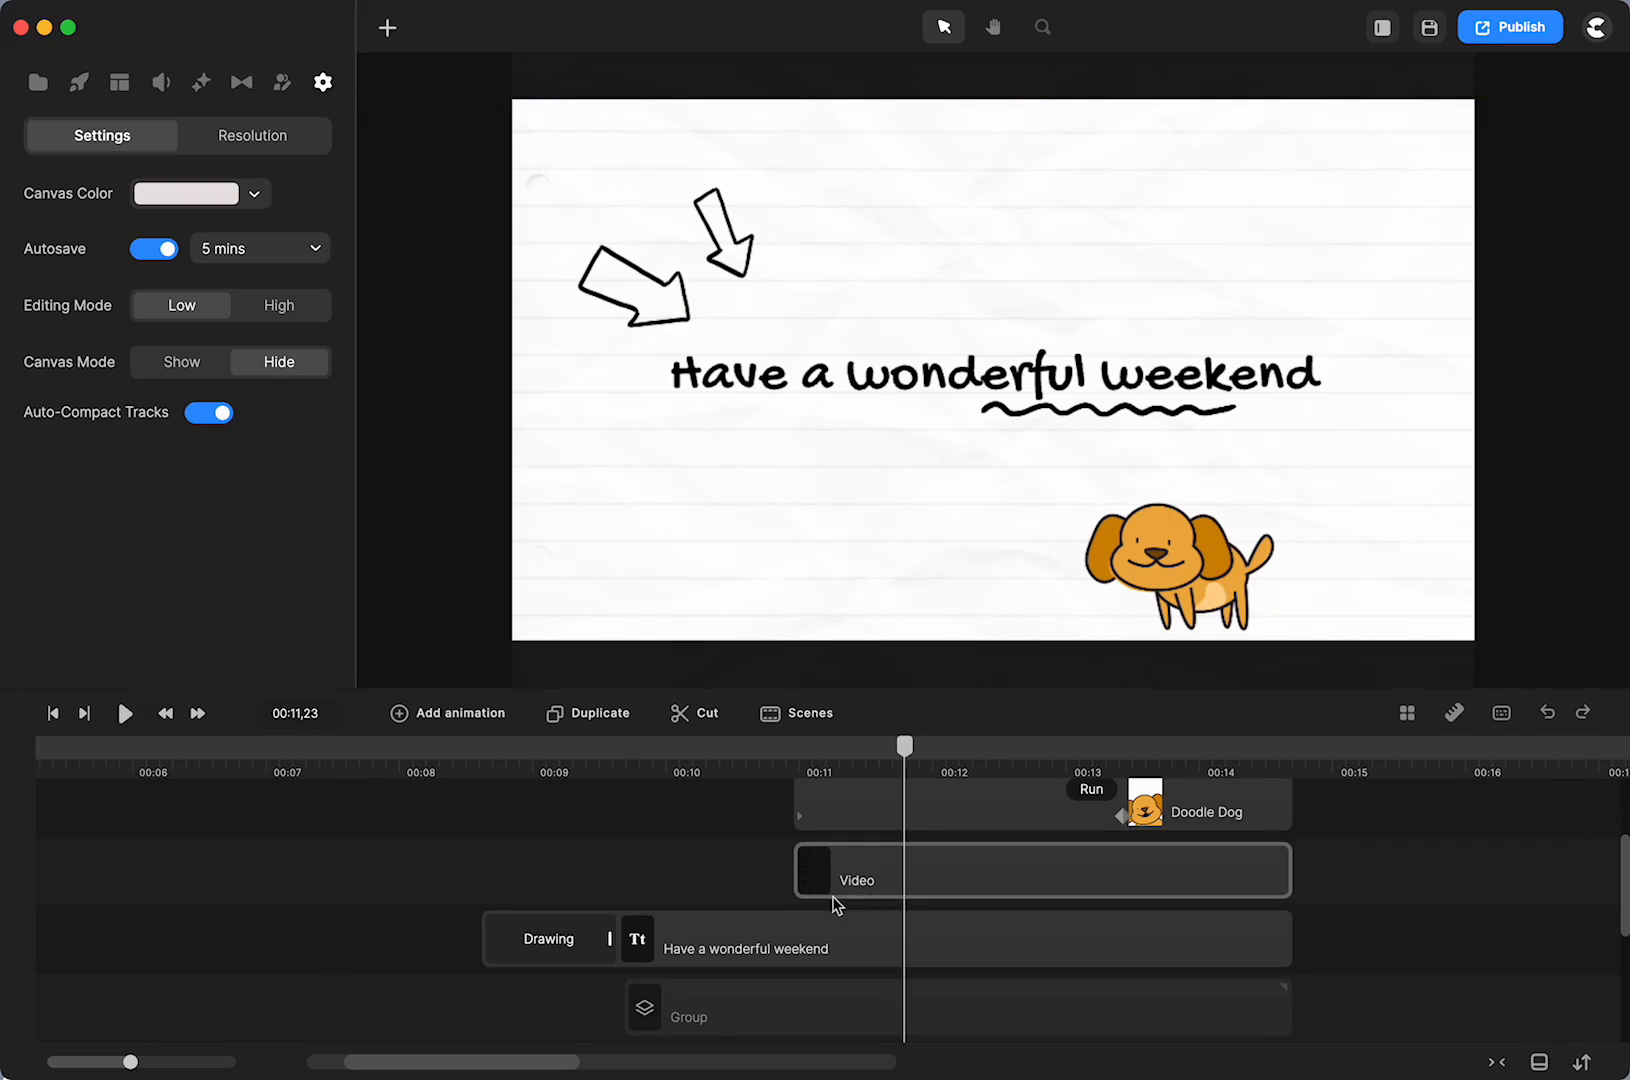
Enlarge the lower underline group and reposition it beneath the words "wonderful weekend"
scroll(874, 877, down, 2)
click(808, 1012)
scroll(808, 1003, down, 3)
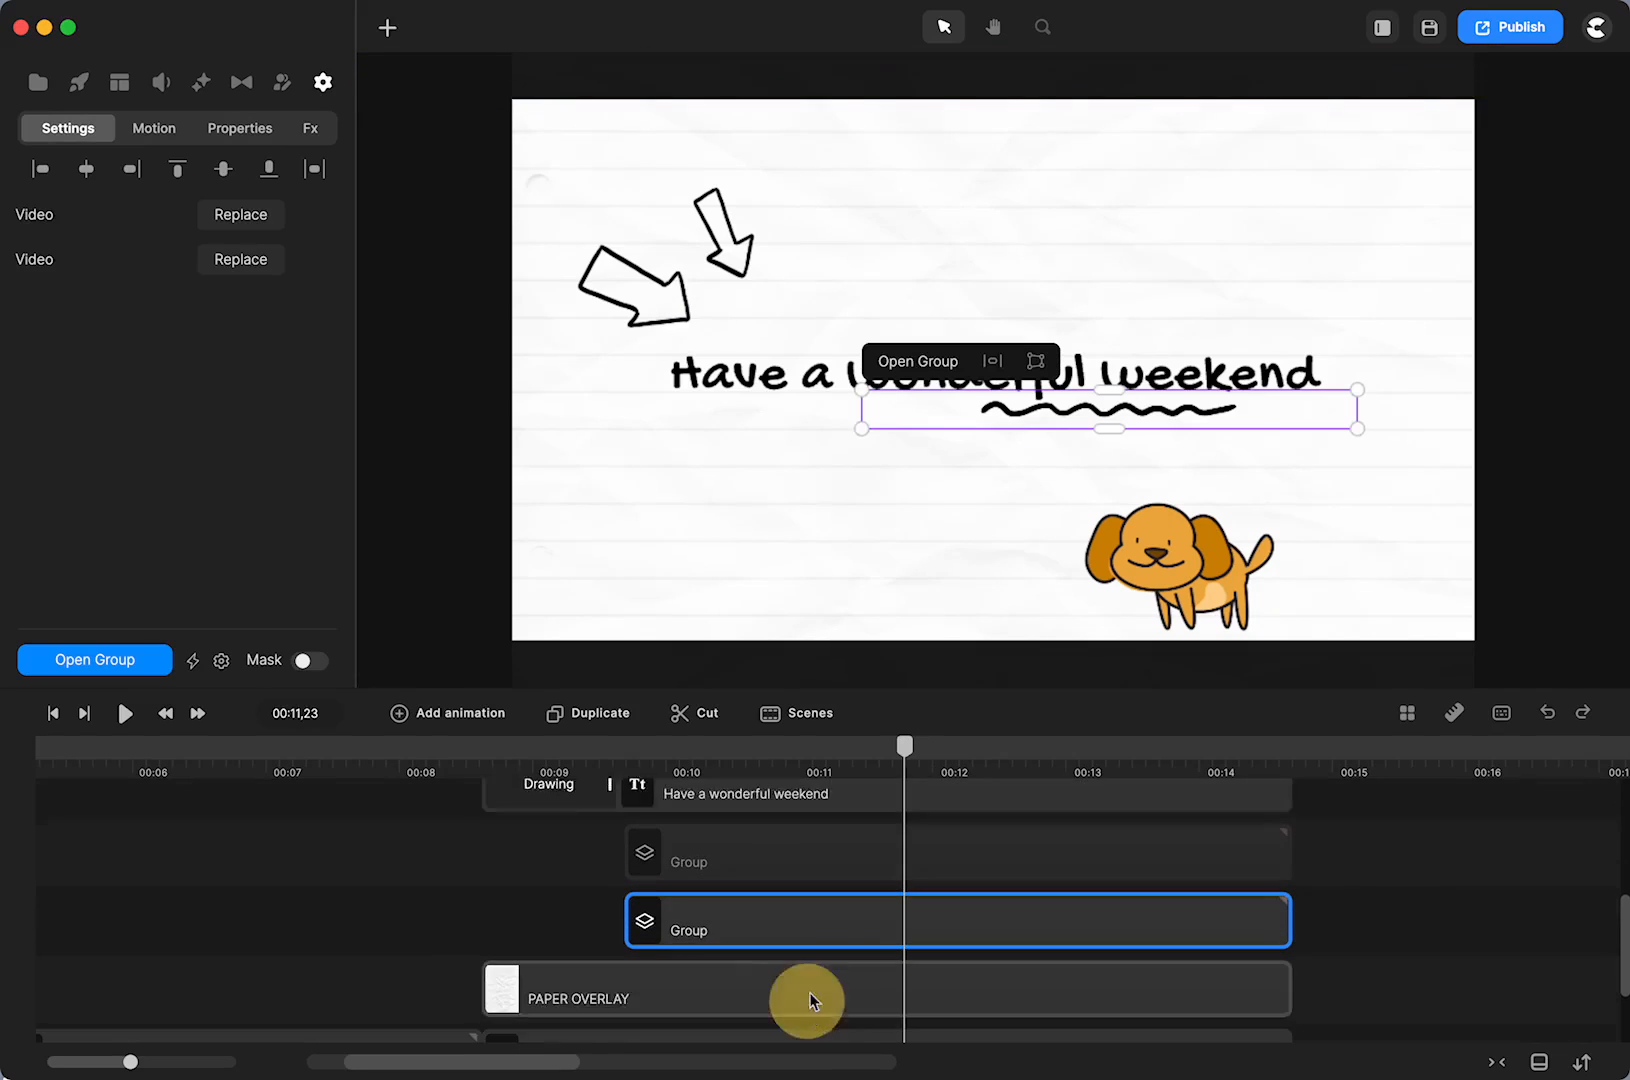
drag(862, 438, 640, 506)
drag(858, 418, 946, 418)
drag(1457, 383, 1495, 378)
drag(1164, 436, 1149, 433)
Play the animation from 00:07,28 to check the underline, scrub to 00:12,24 and deselect the group
click(392, 750)
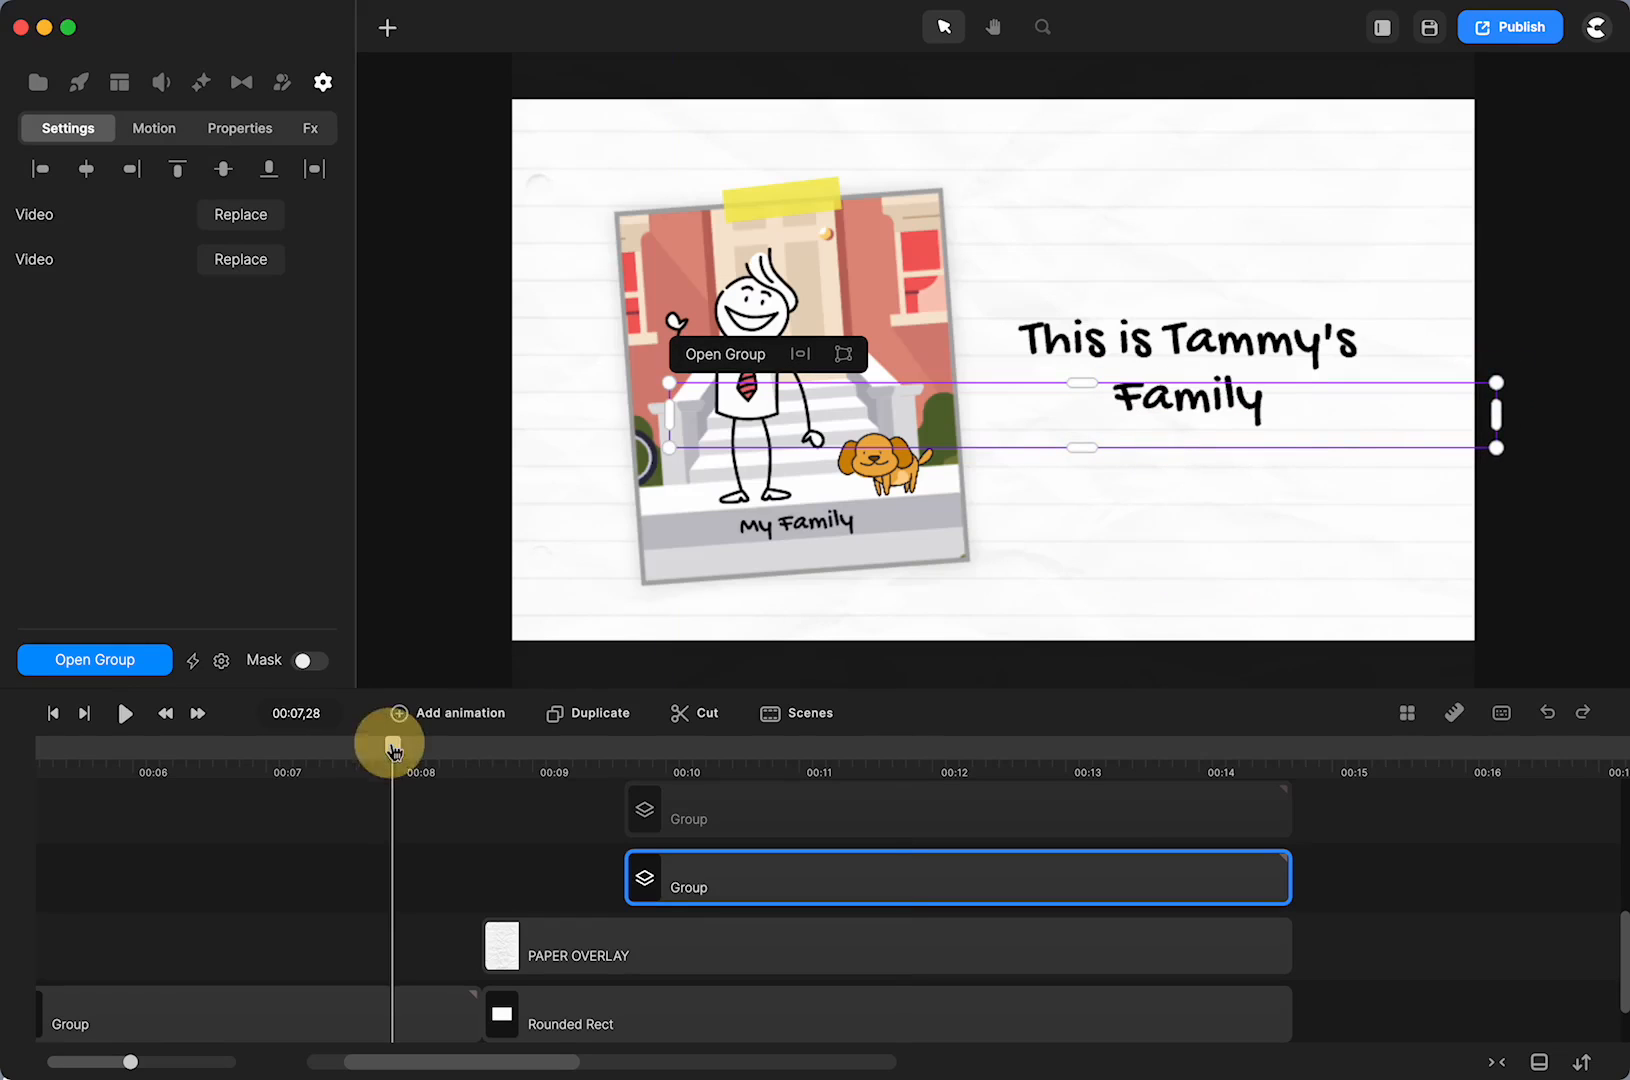
click(127, 713)
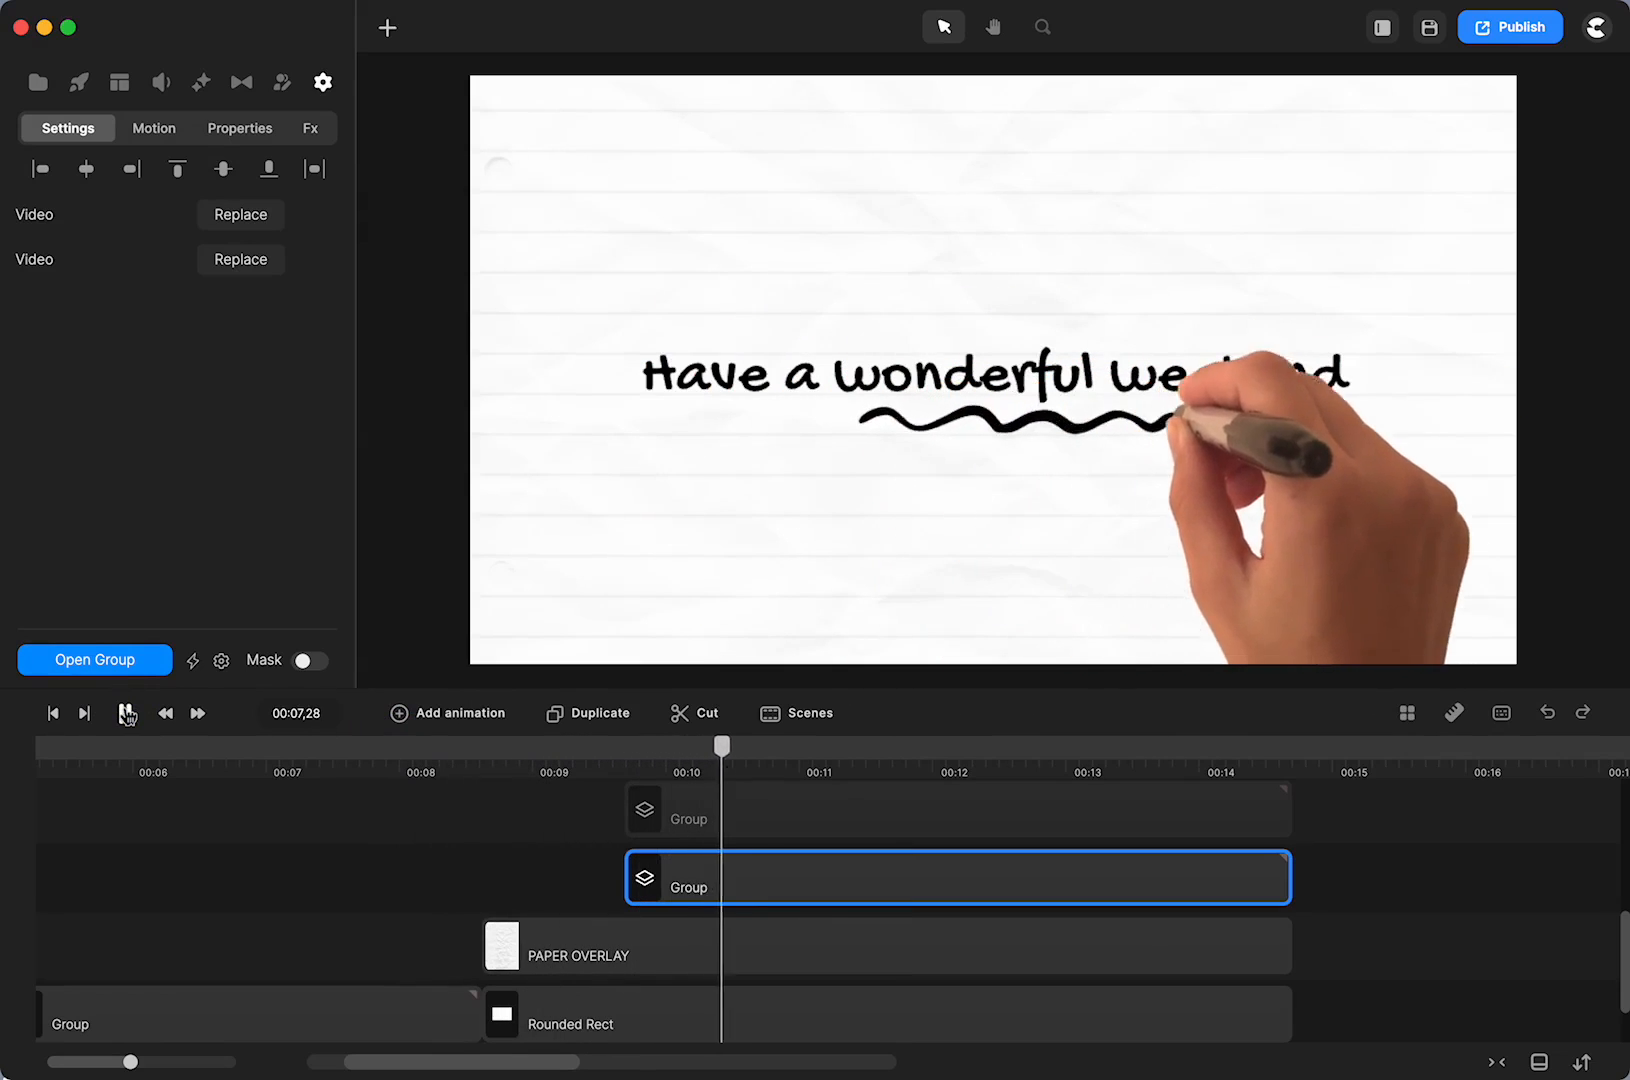
click(127, 713)
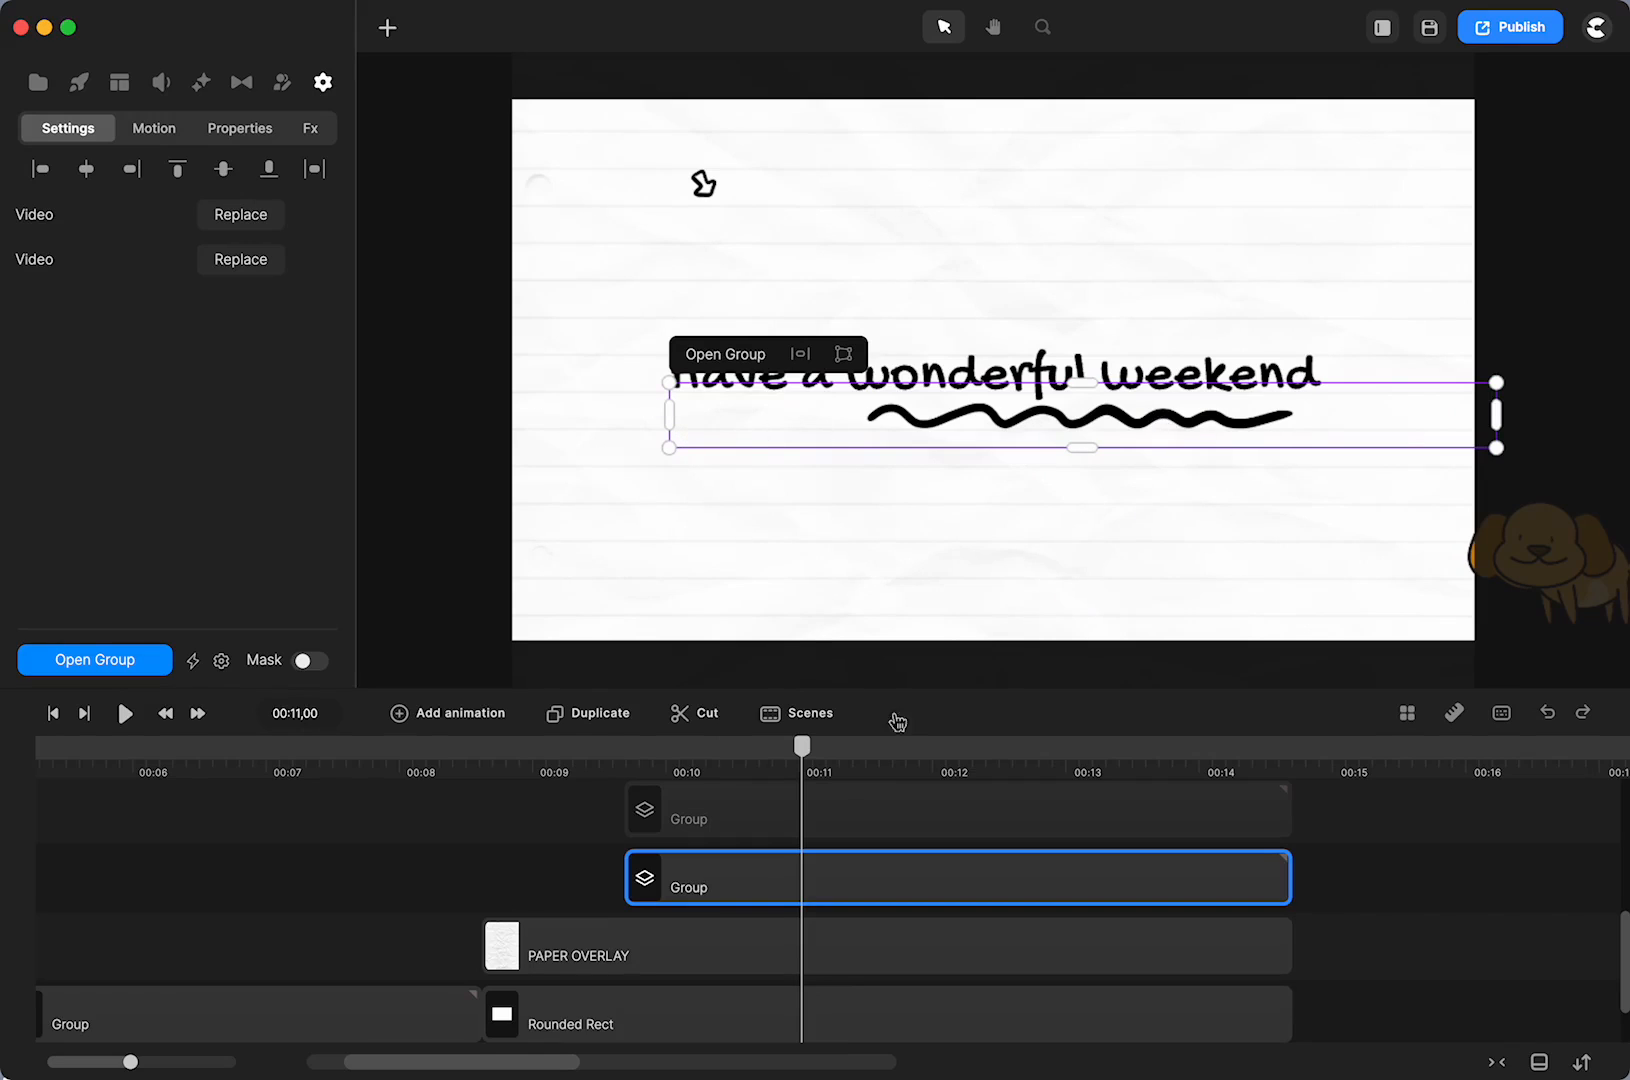
drag(801, 746, 1043, 753)
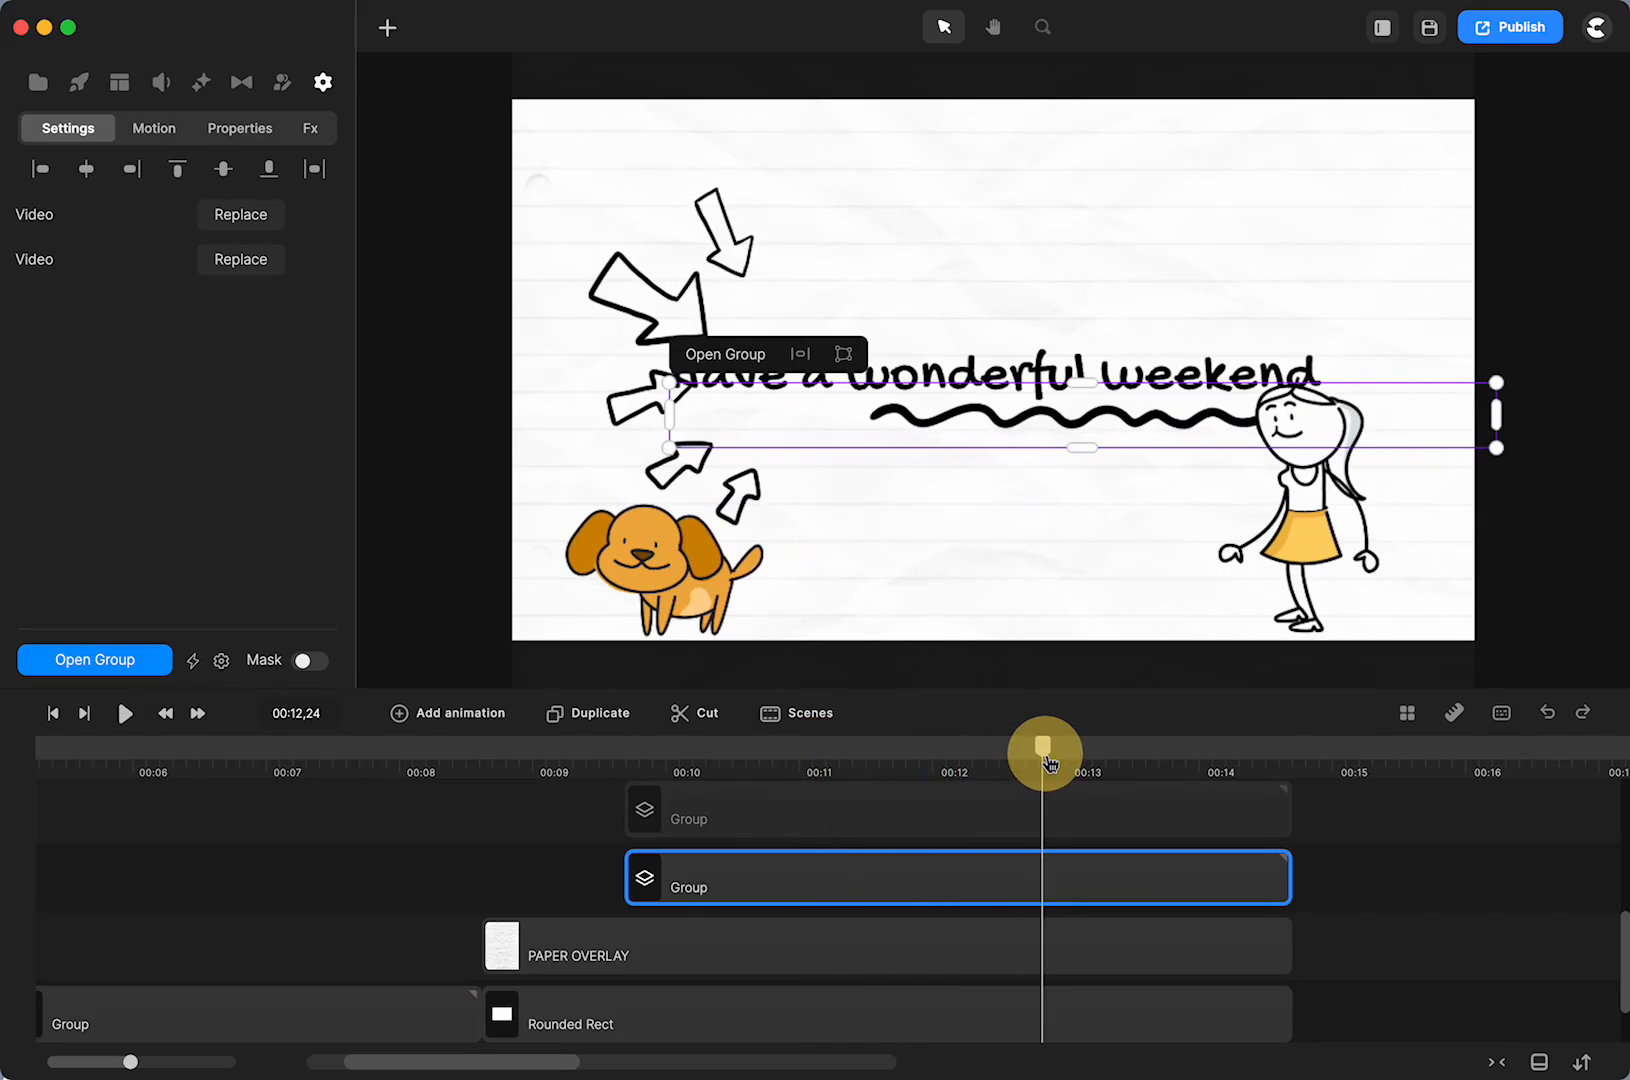
click(1332, 855)
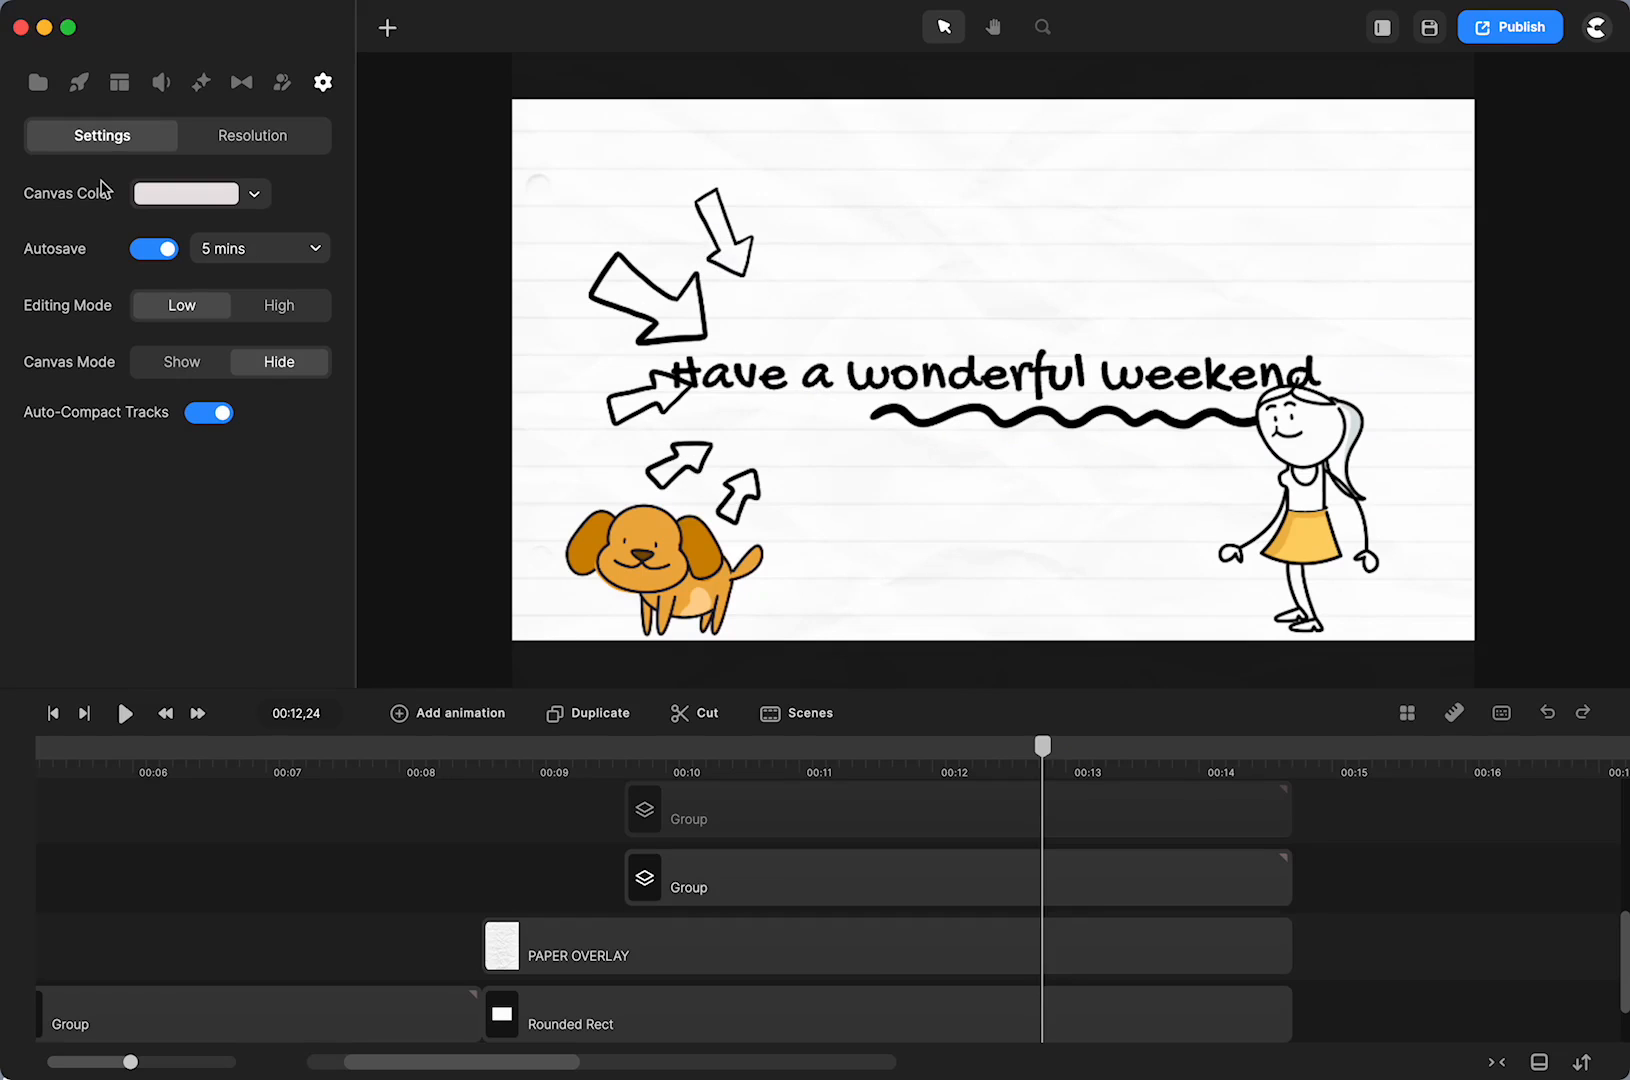
Browse the Doodle scene templates, comparing the title, whiteboard and logo scenes in a temporarily widened library
click(77, 81)
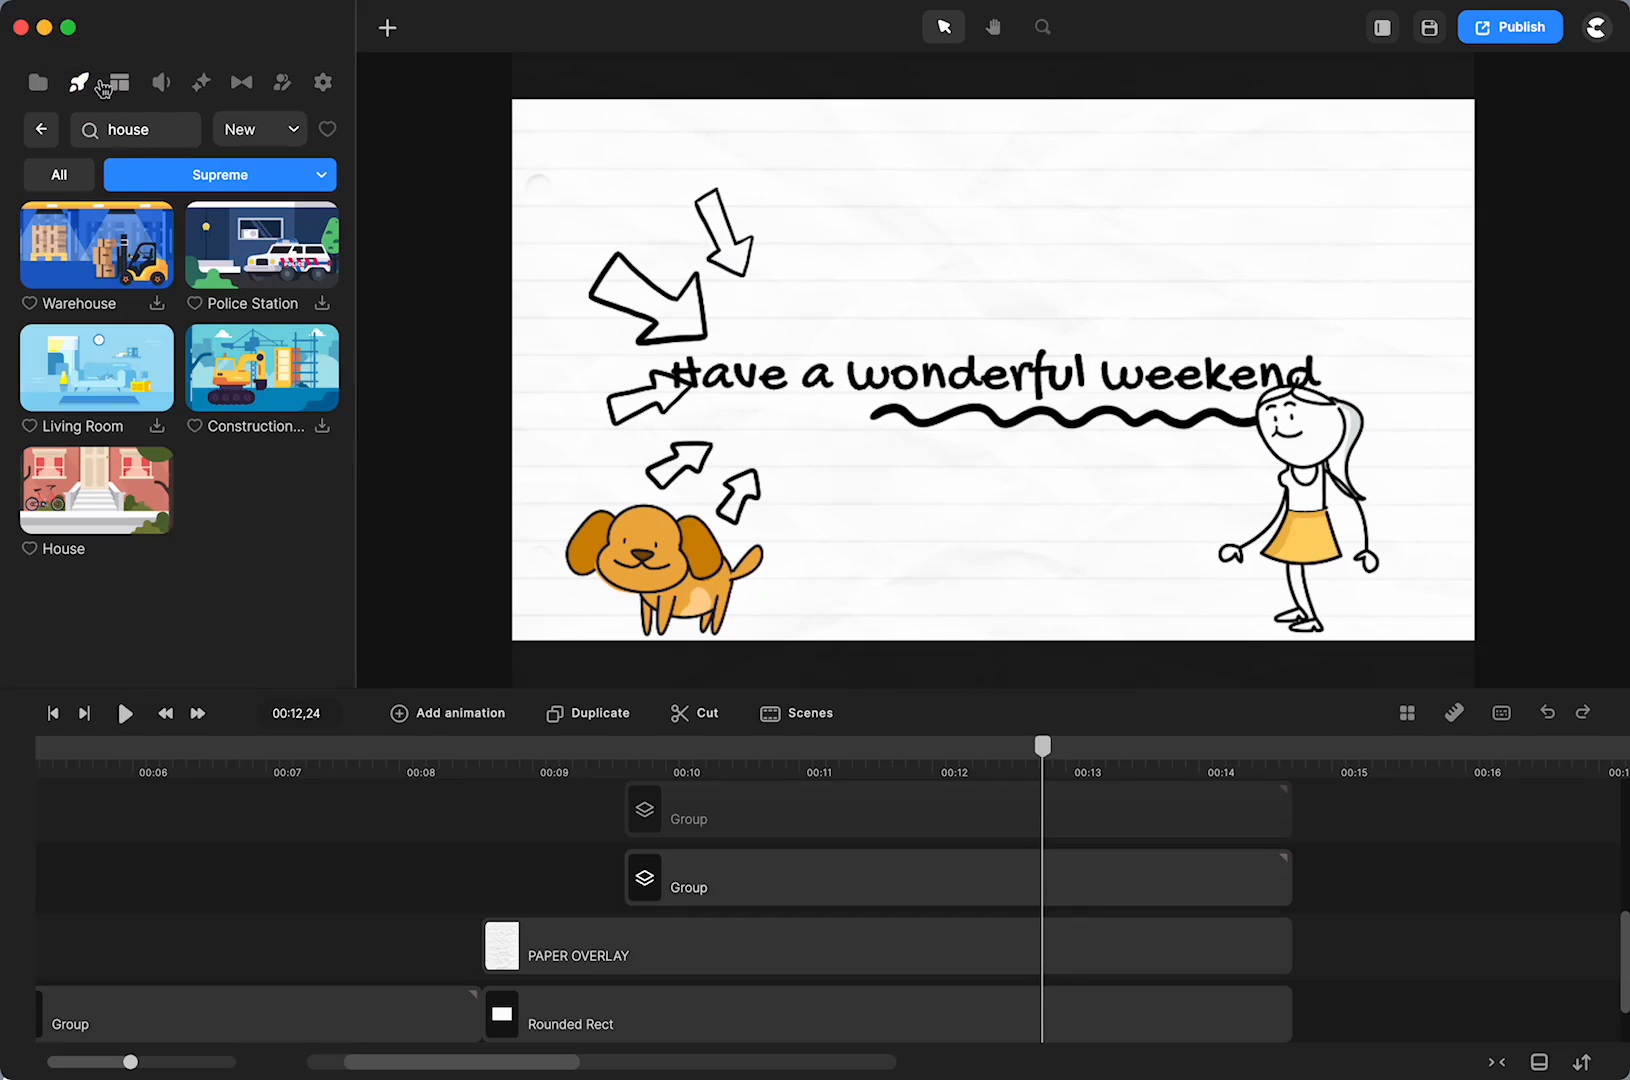
click(40, 129)
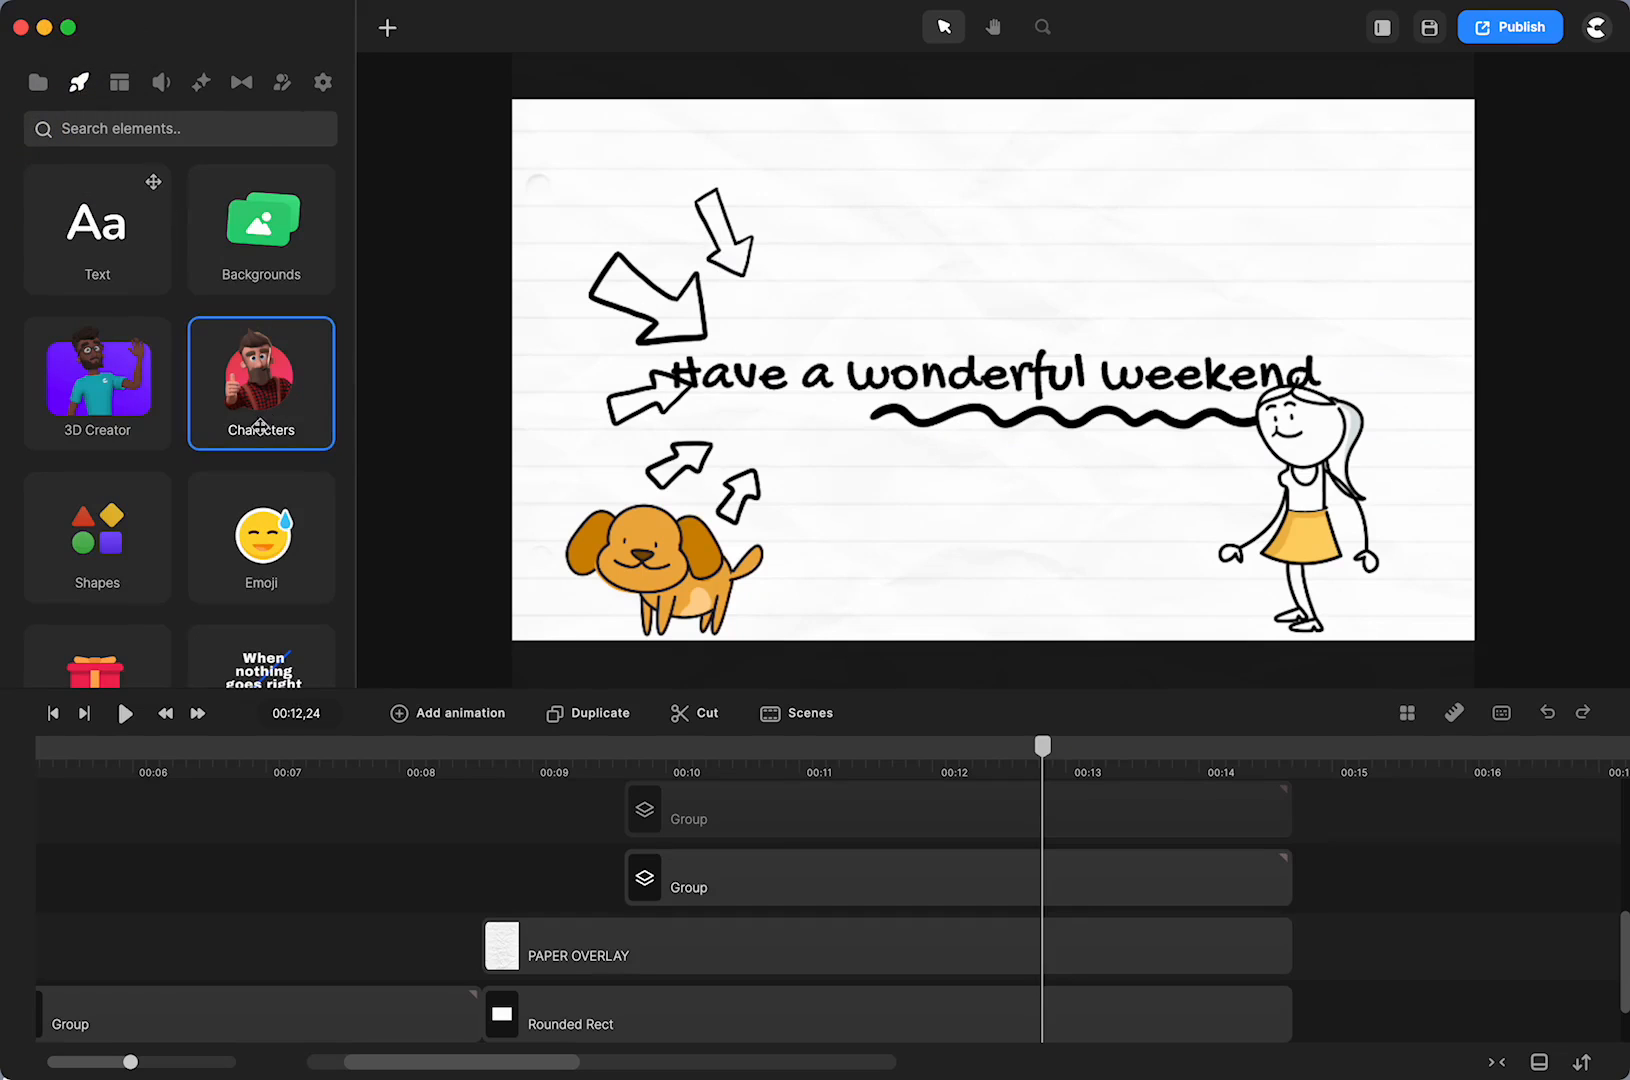
click(119, 82)
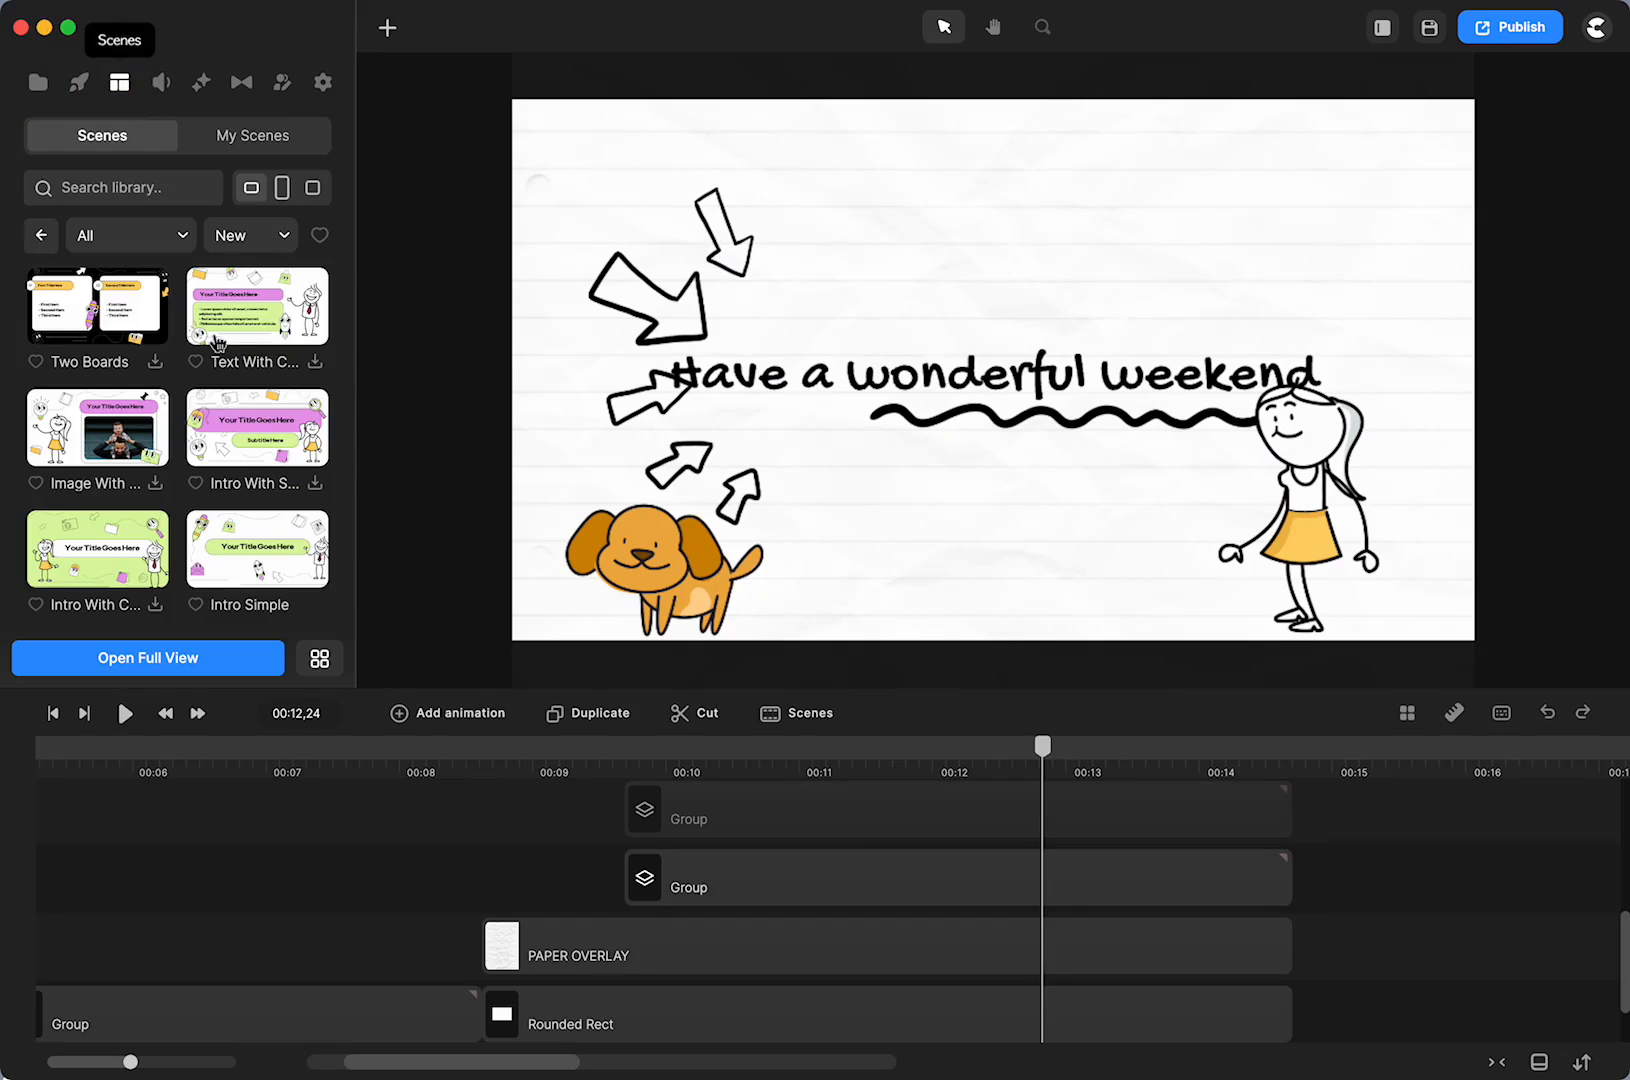
scroll(221, 410, down, 10)
scroll(221, 402, up, 1)
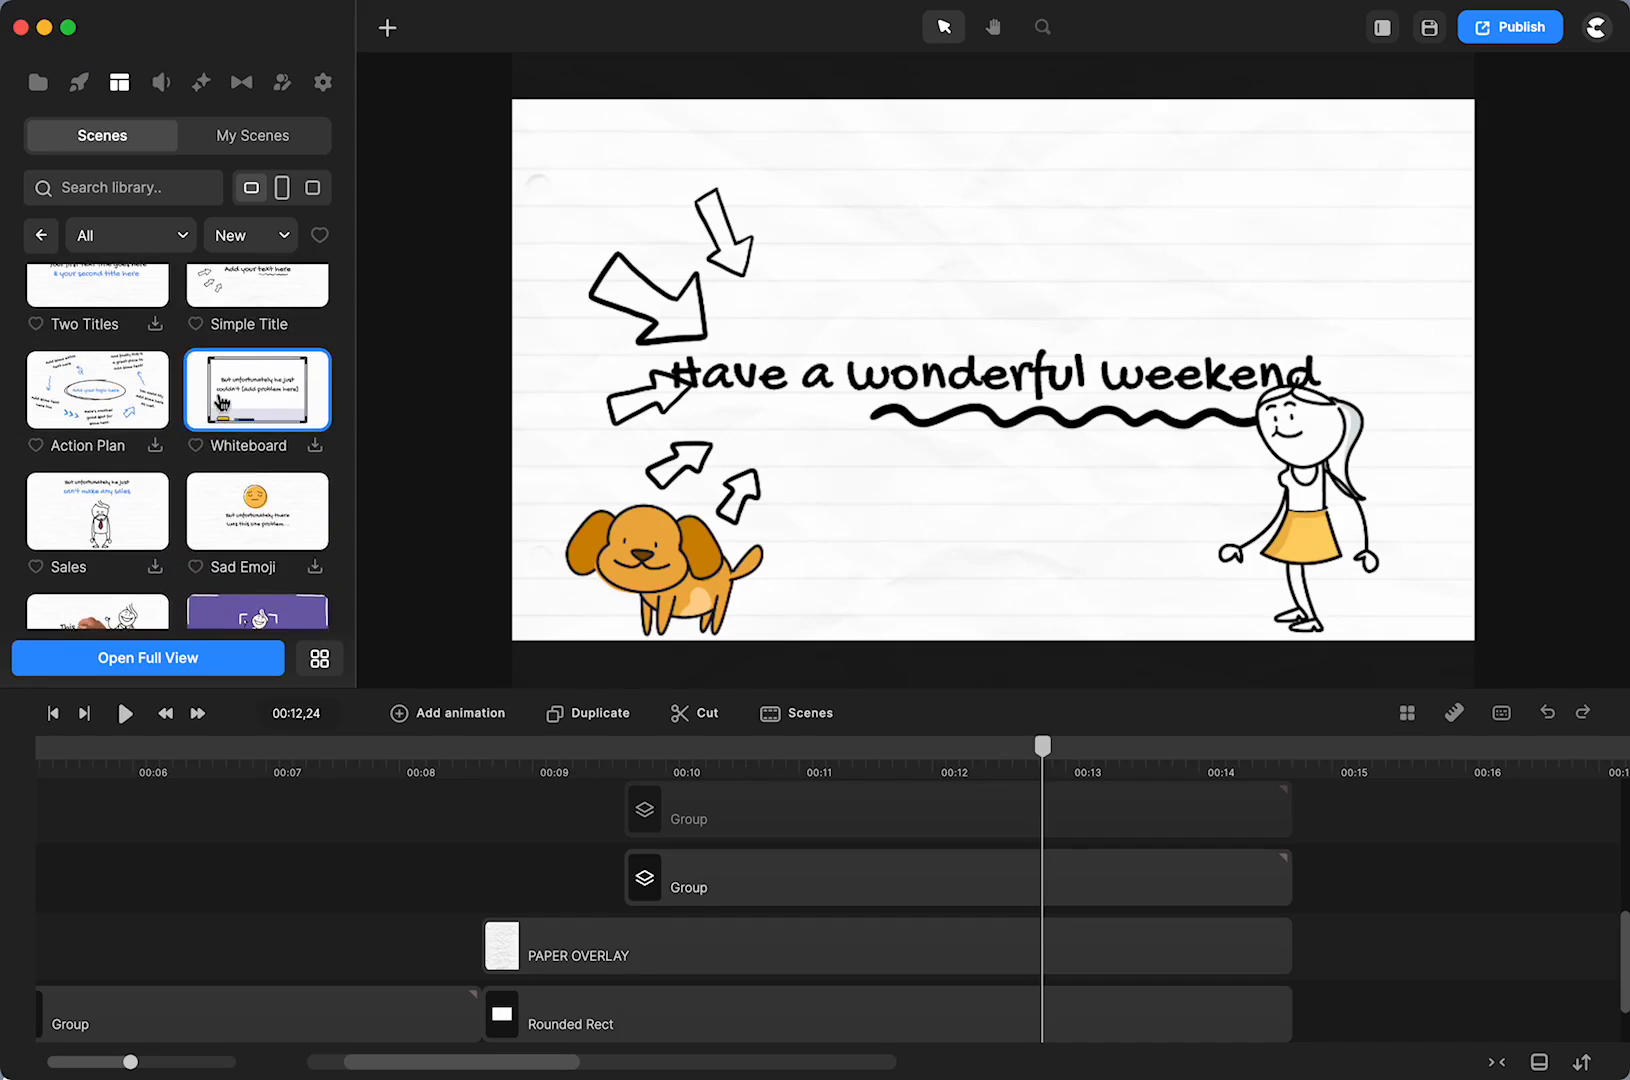
scroll(222, 402, up, 3)
drag(355, 384, 833, 349)
scroll(638, 400, down, 5)
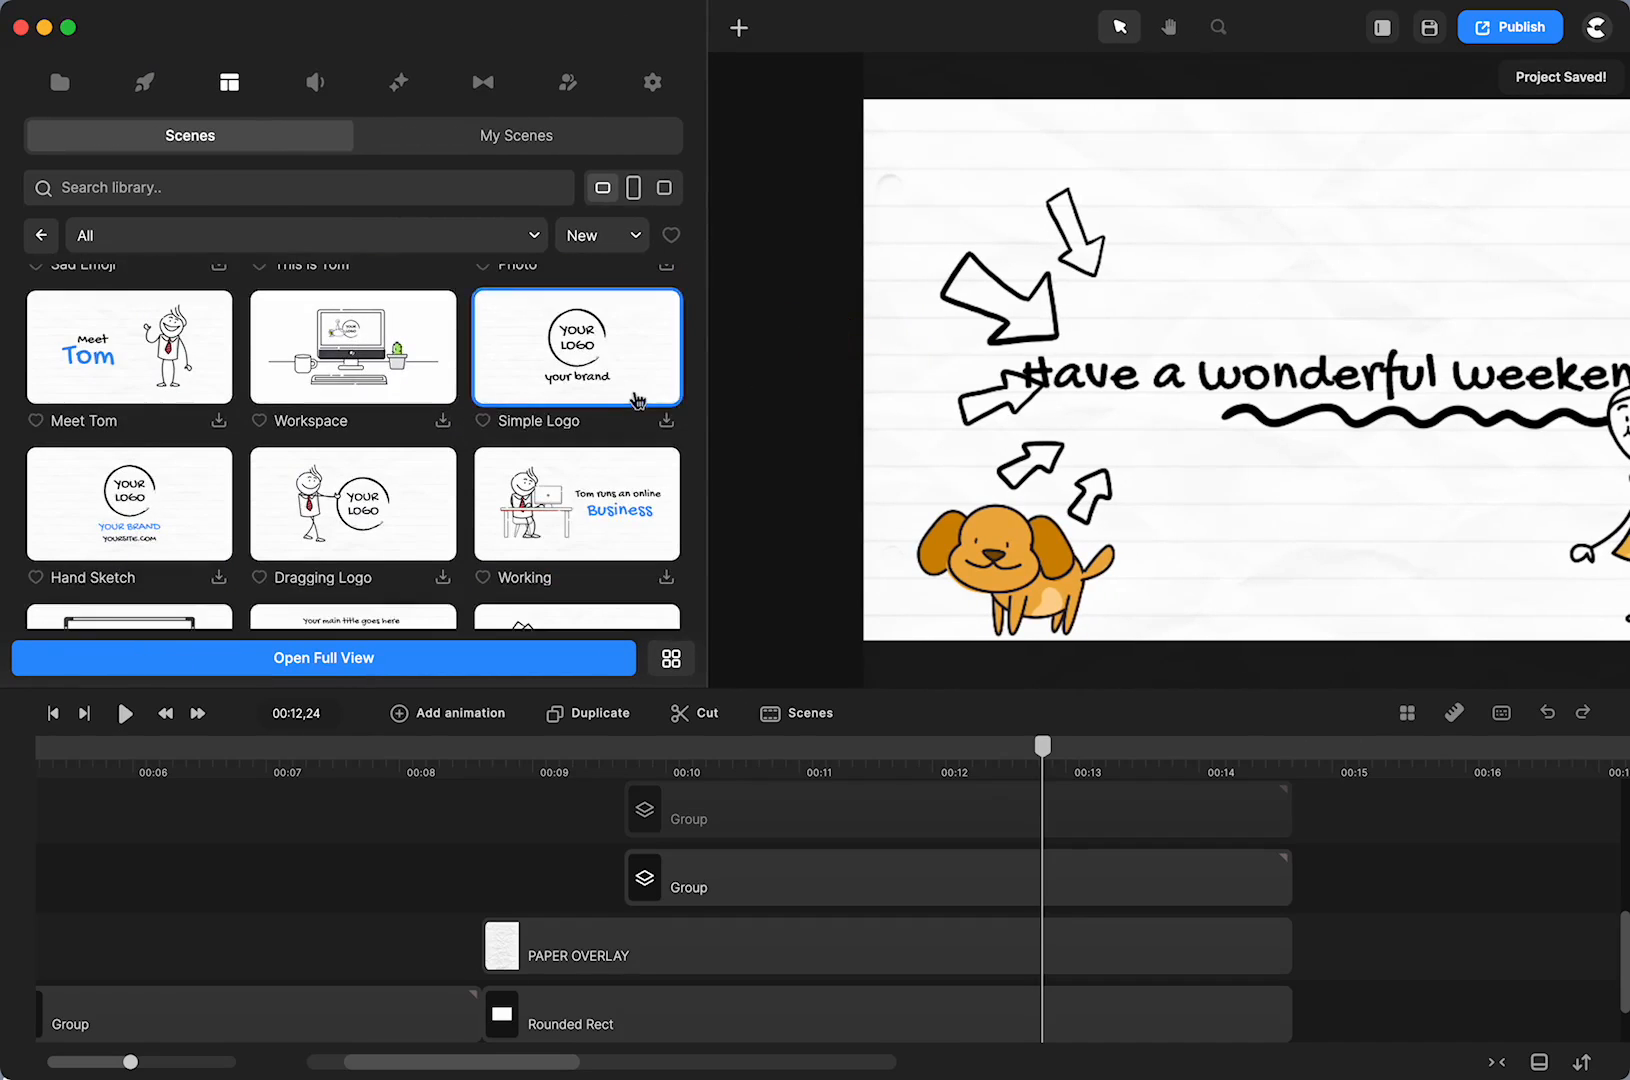
scroll(638, 400, up, 2)
scroll(638, 400, down, 2)
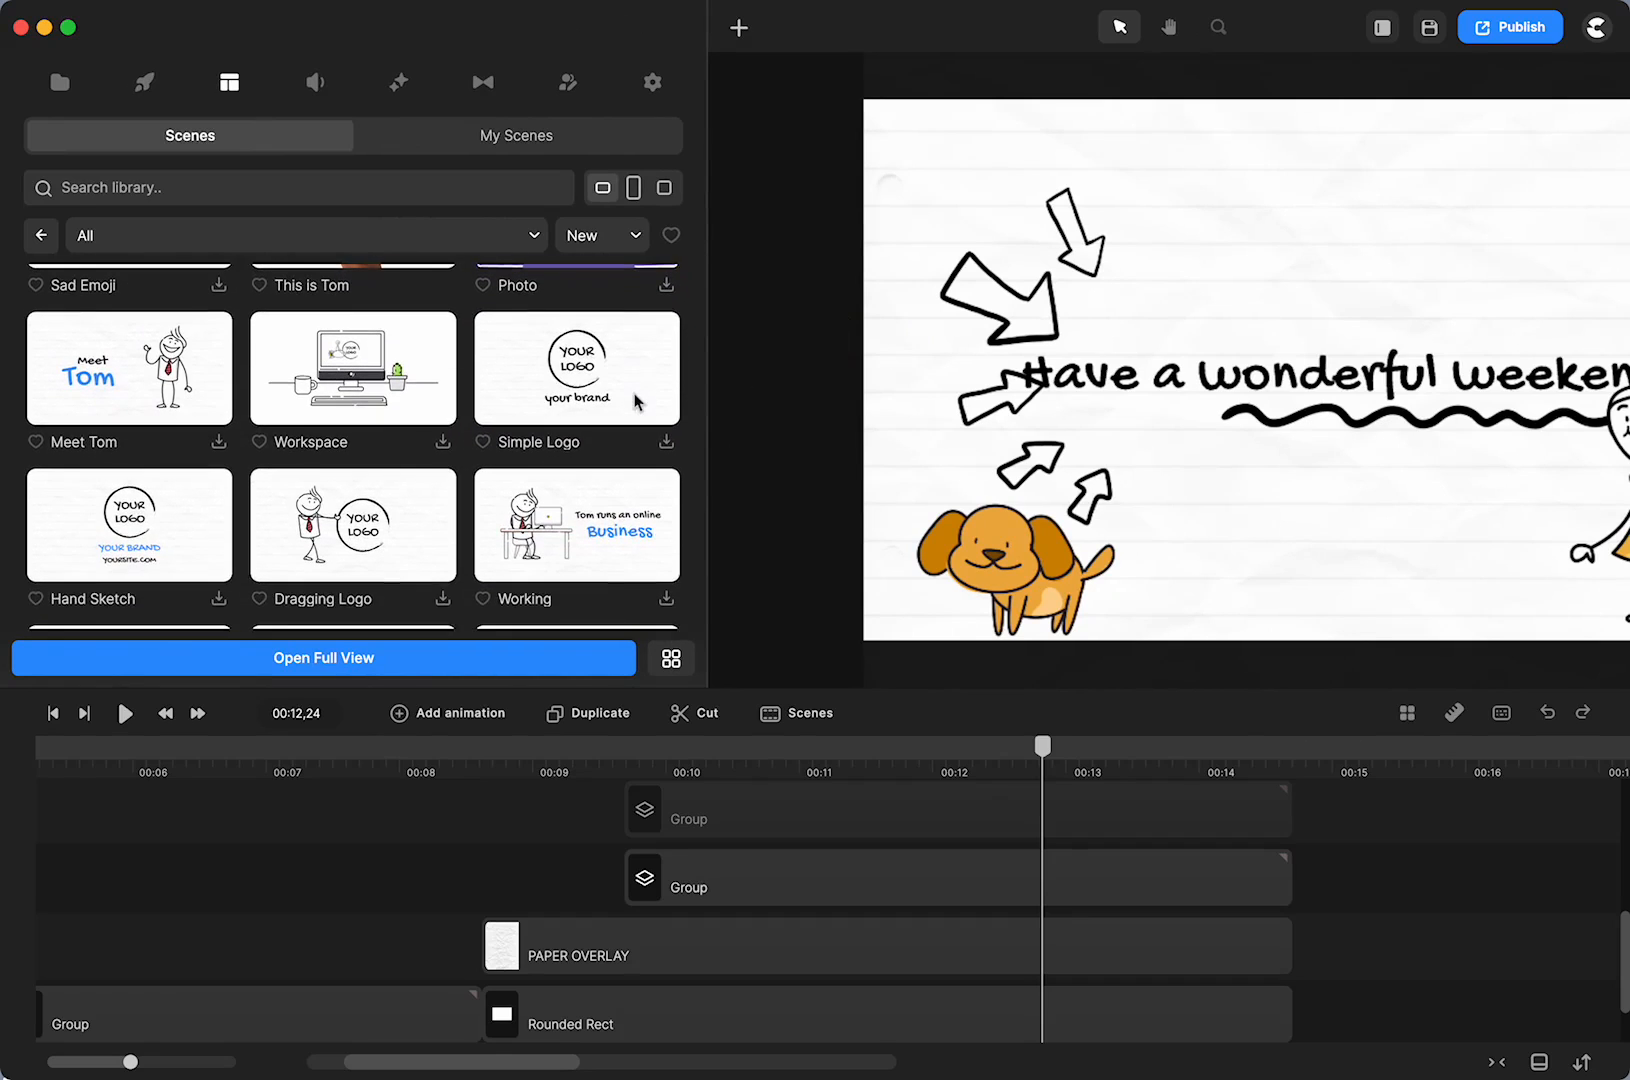
scroll(638, 400, up, 4)
scroll(638, 400, up, 5)
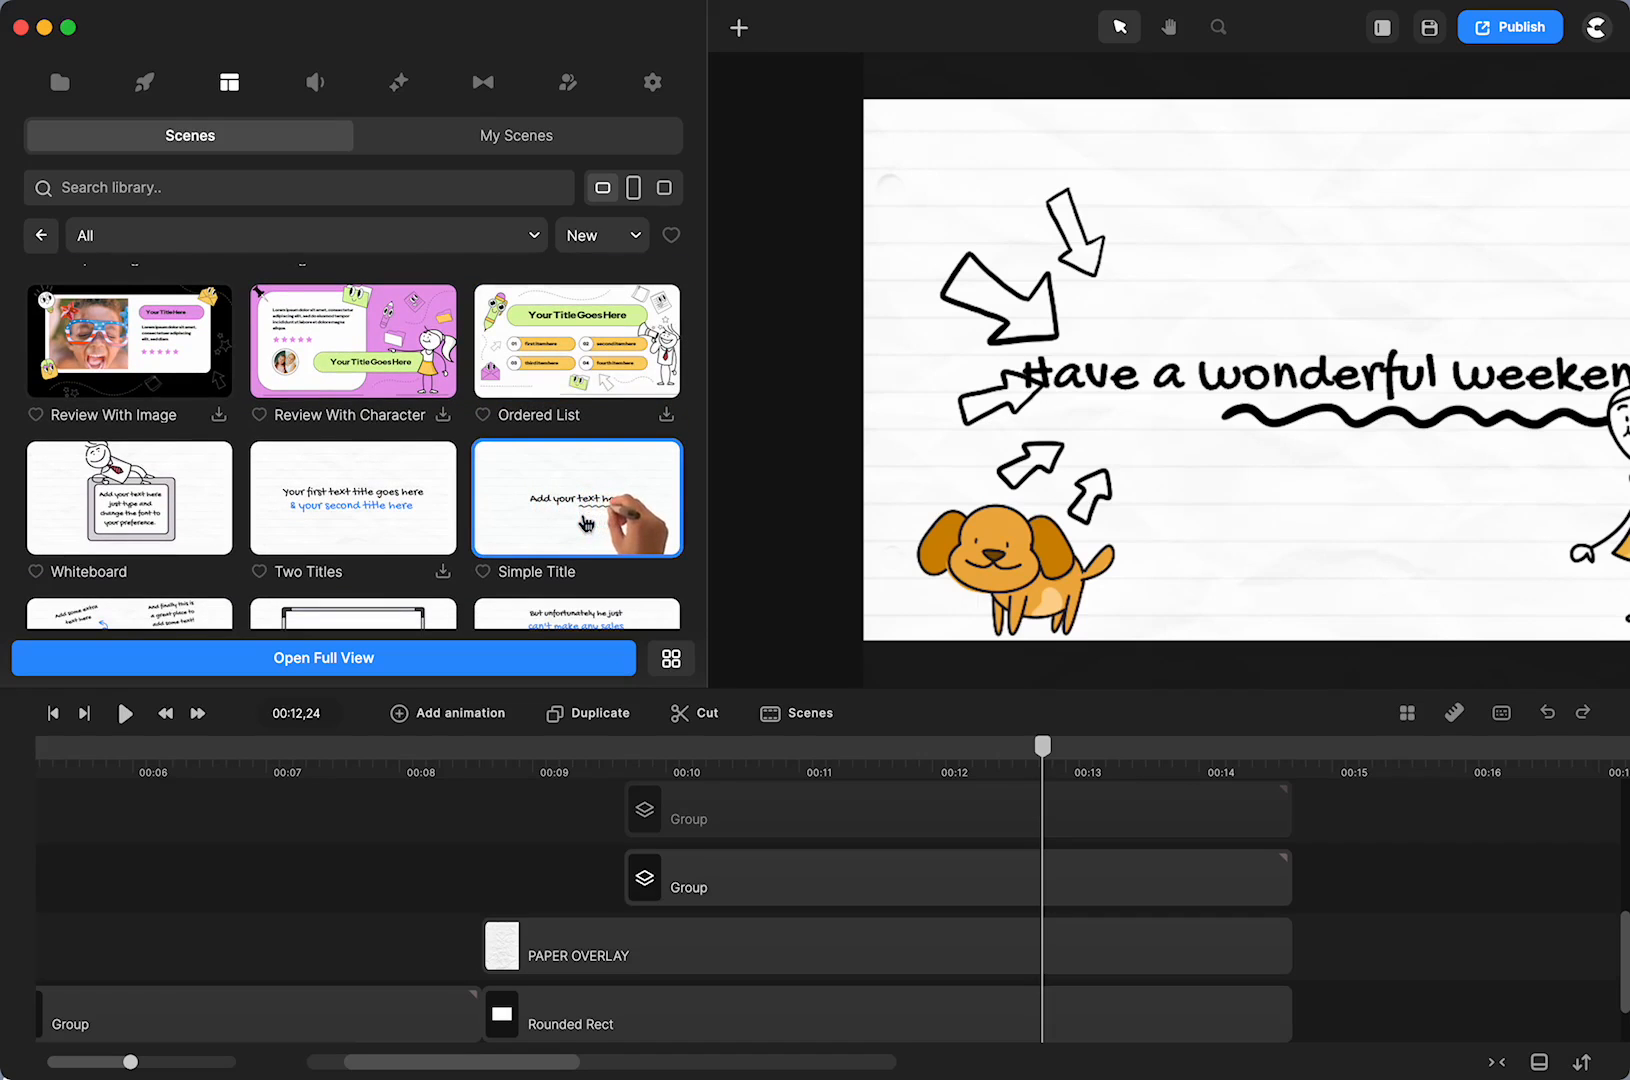
drag(708, 442, 277, 465)
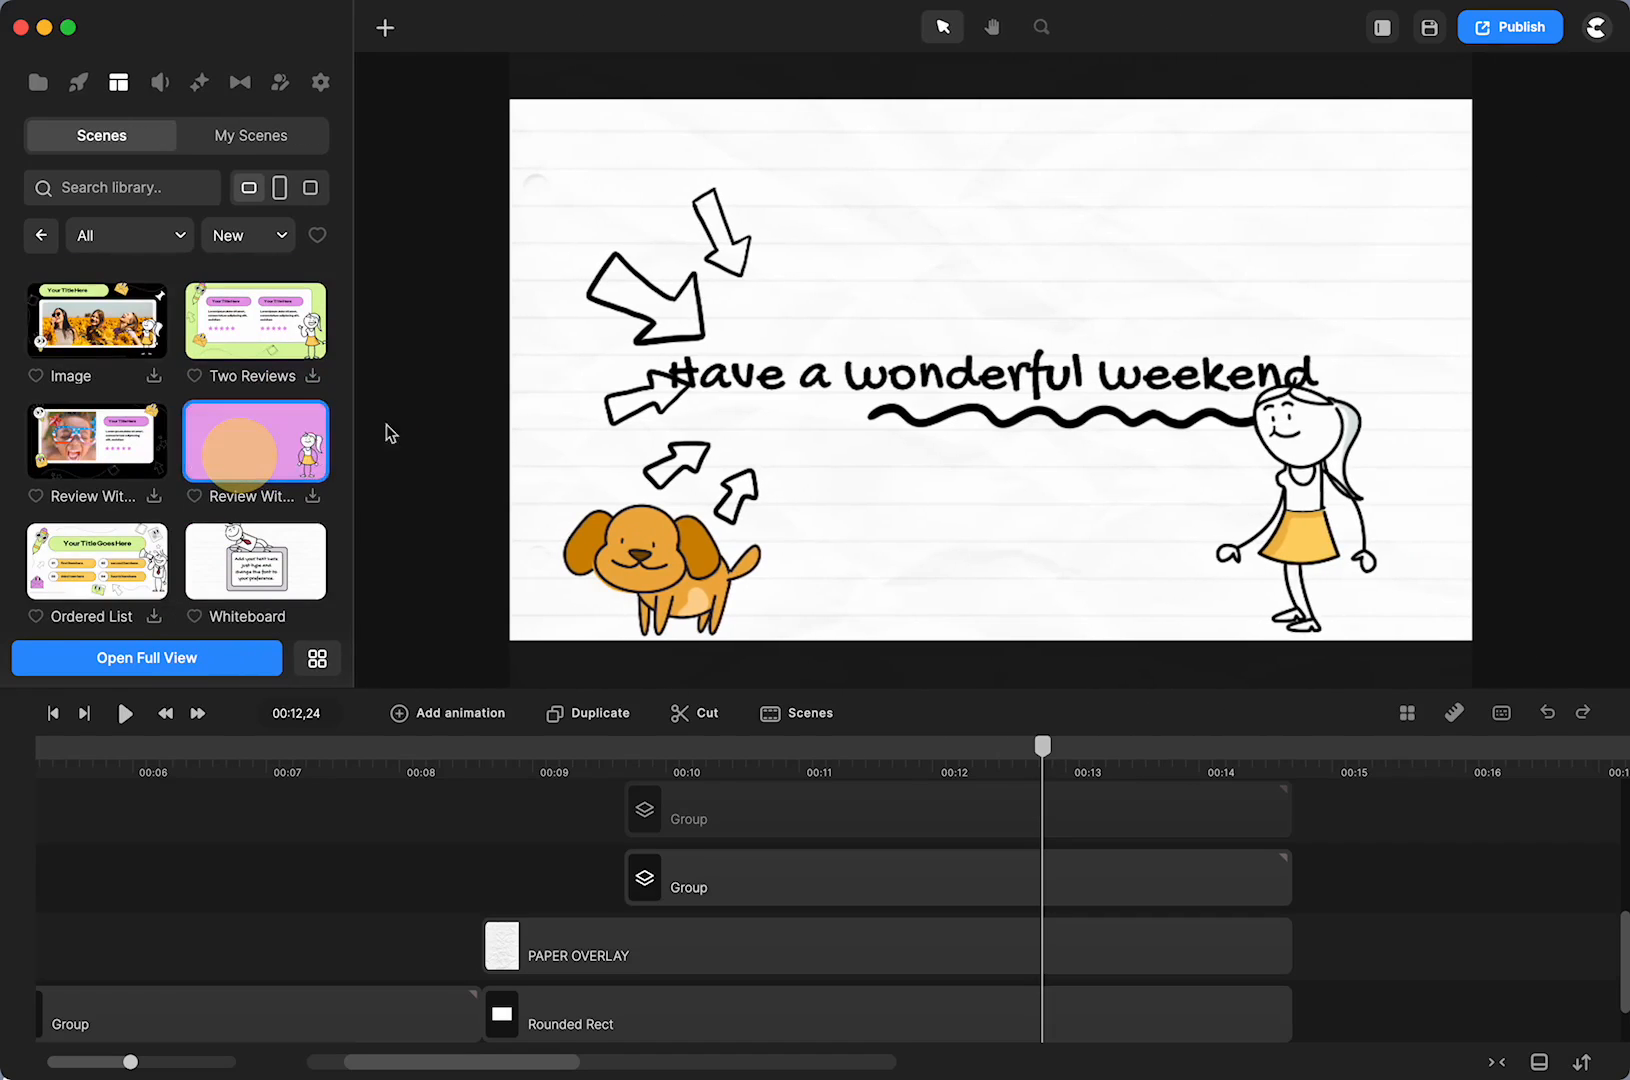
Shift the arrows video to the left so it clears the word "Have" in the title
click(669, 320)
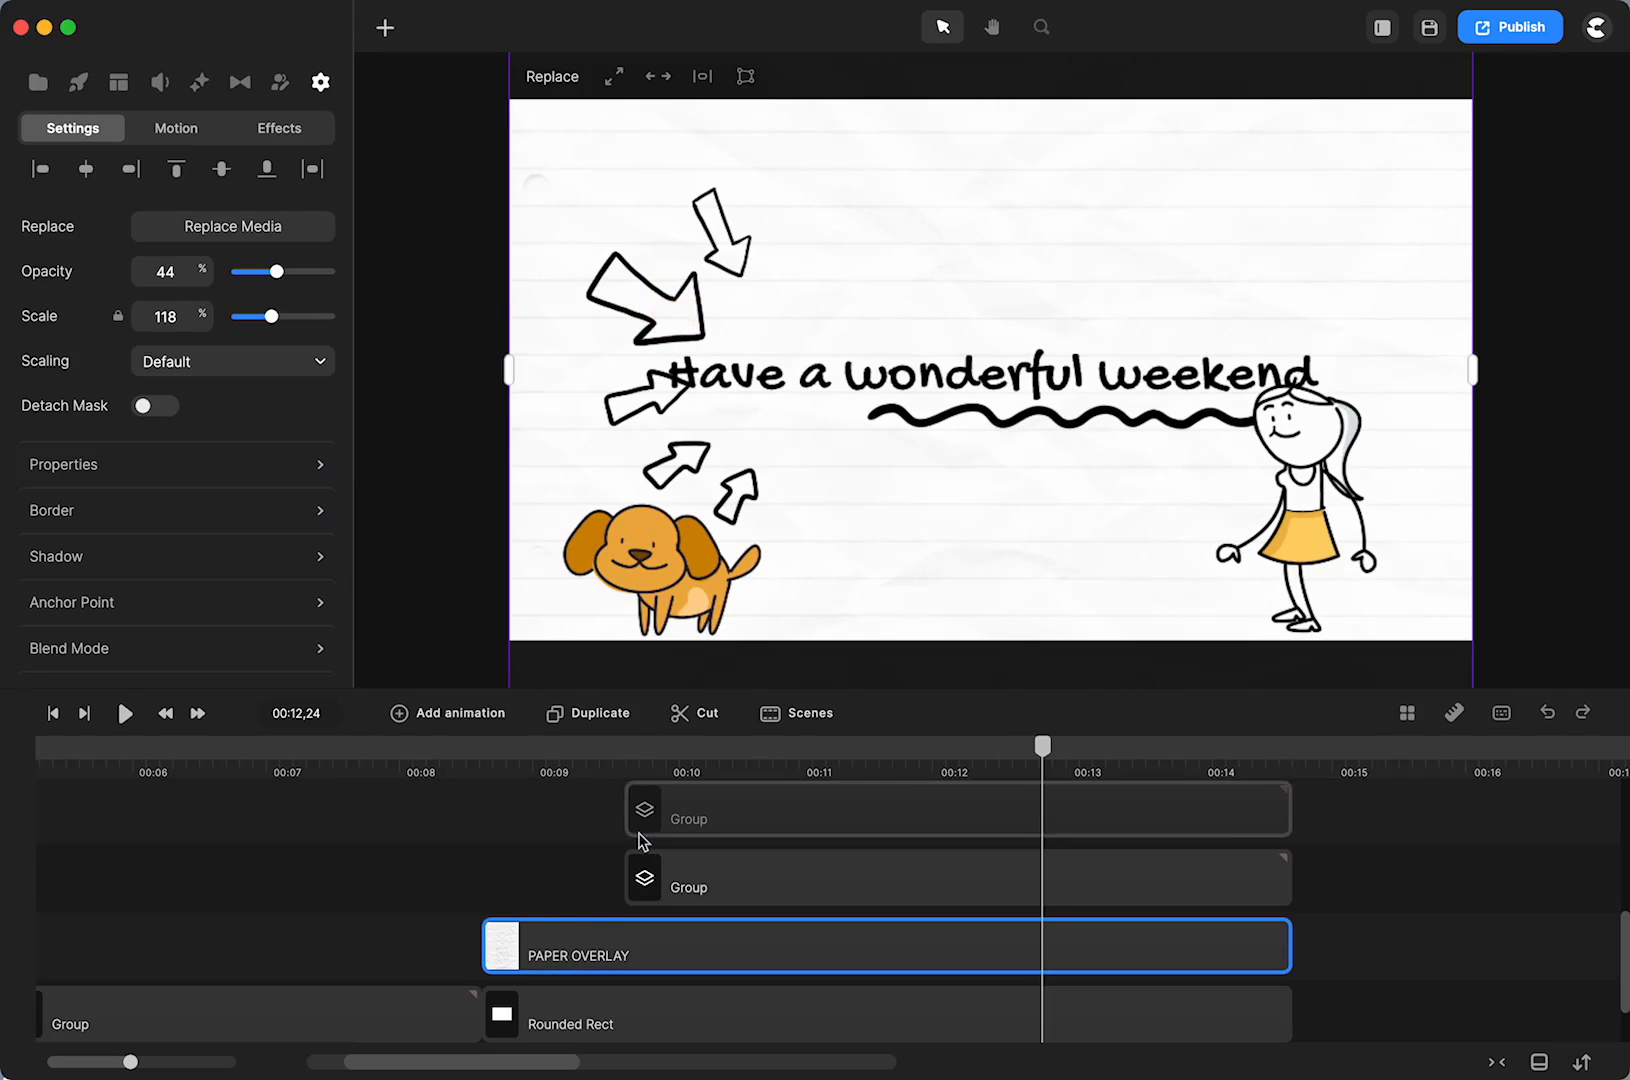
scroll(640, 900, up, 4)
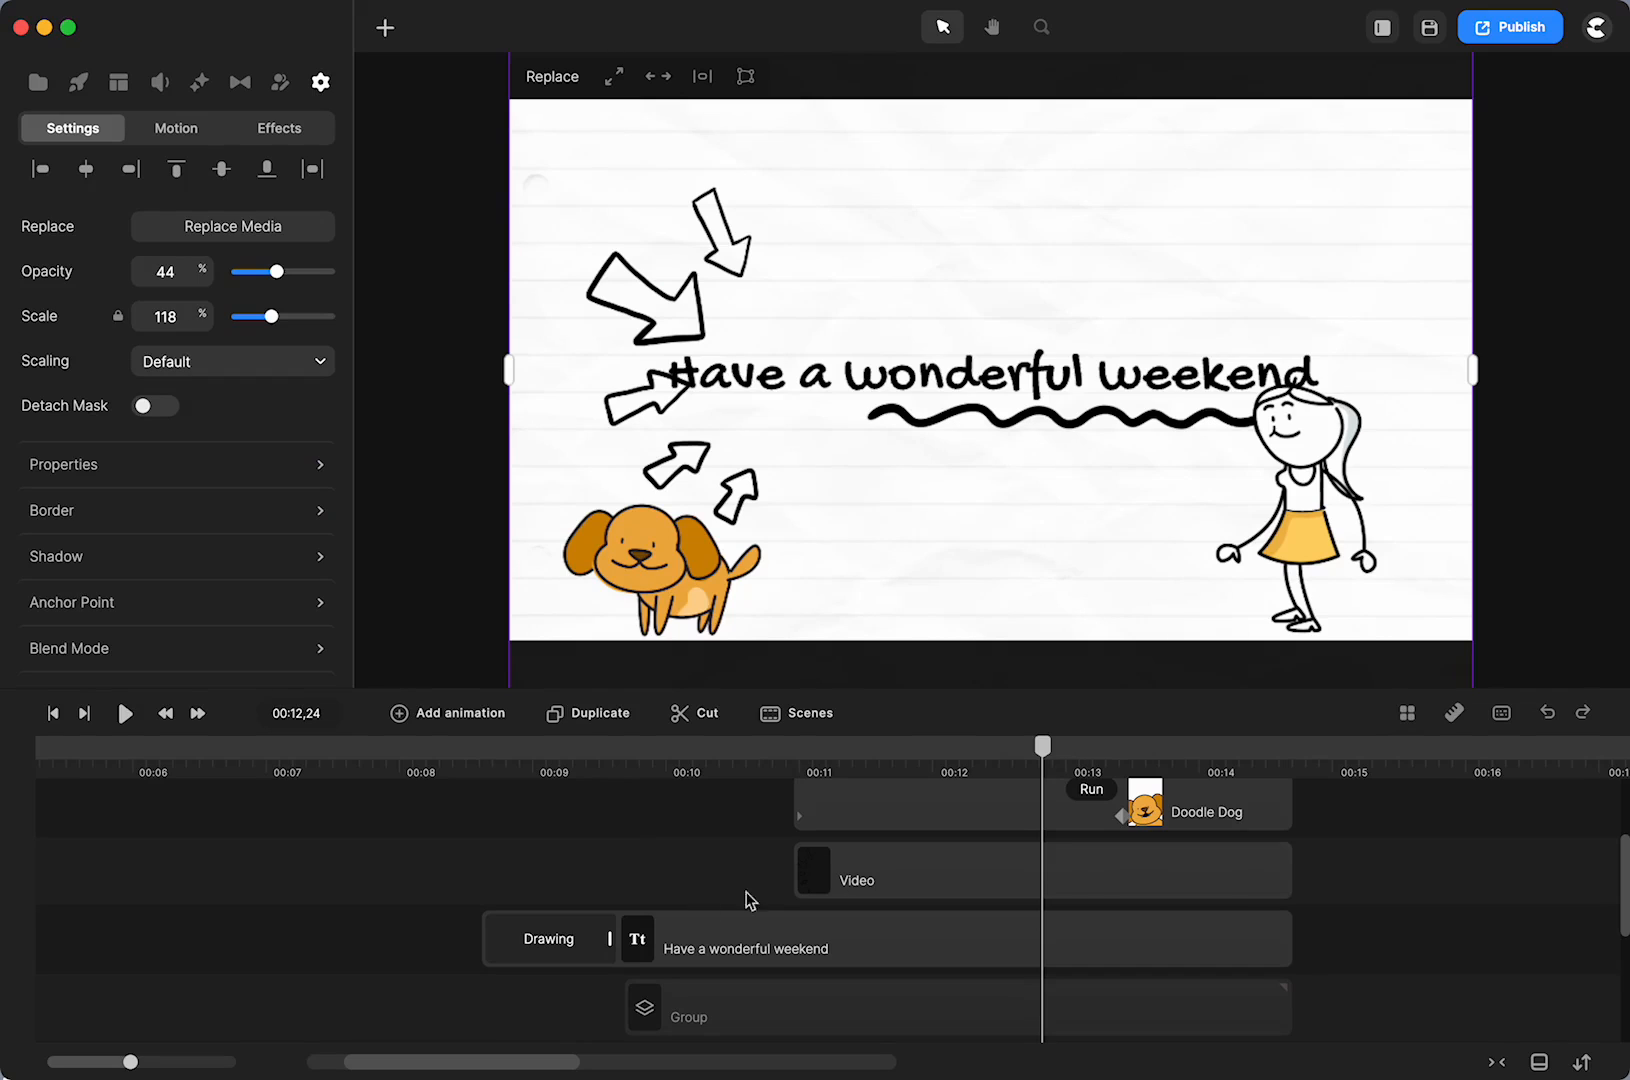
click(858, 878)
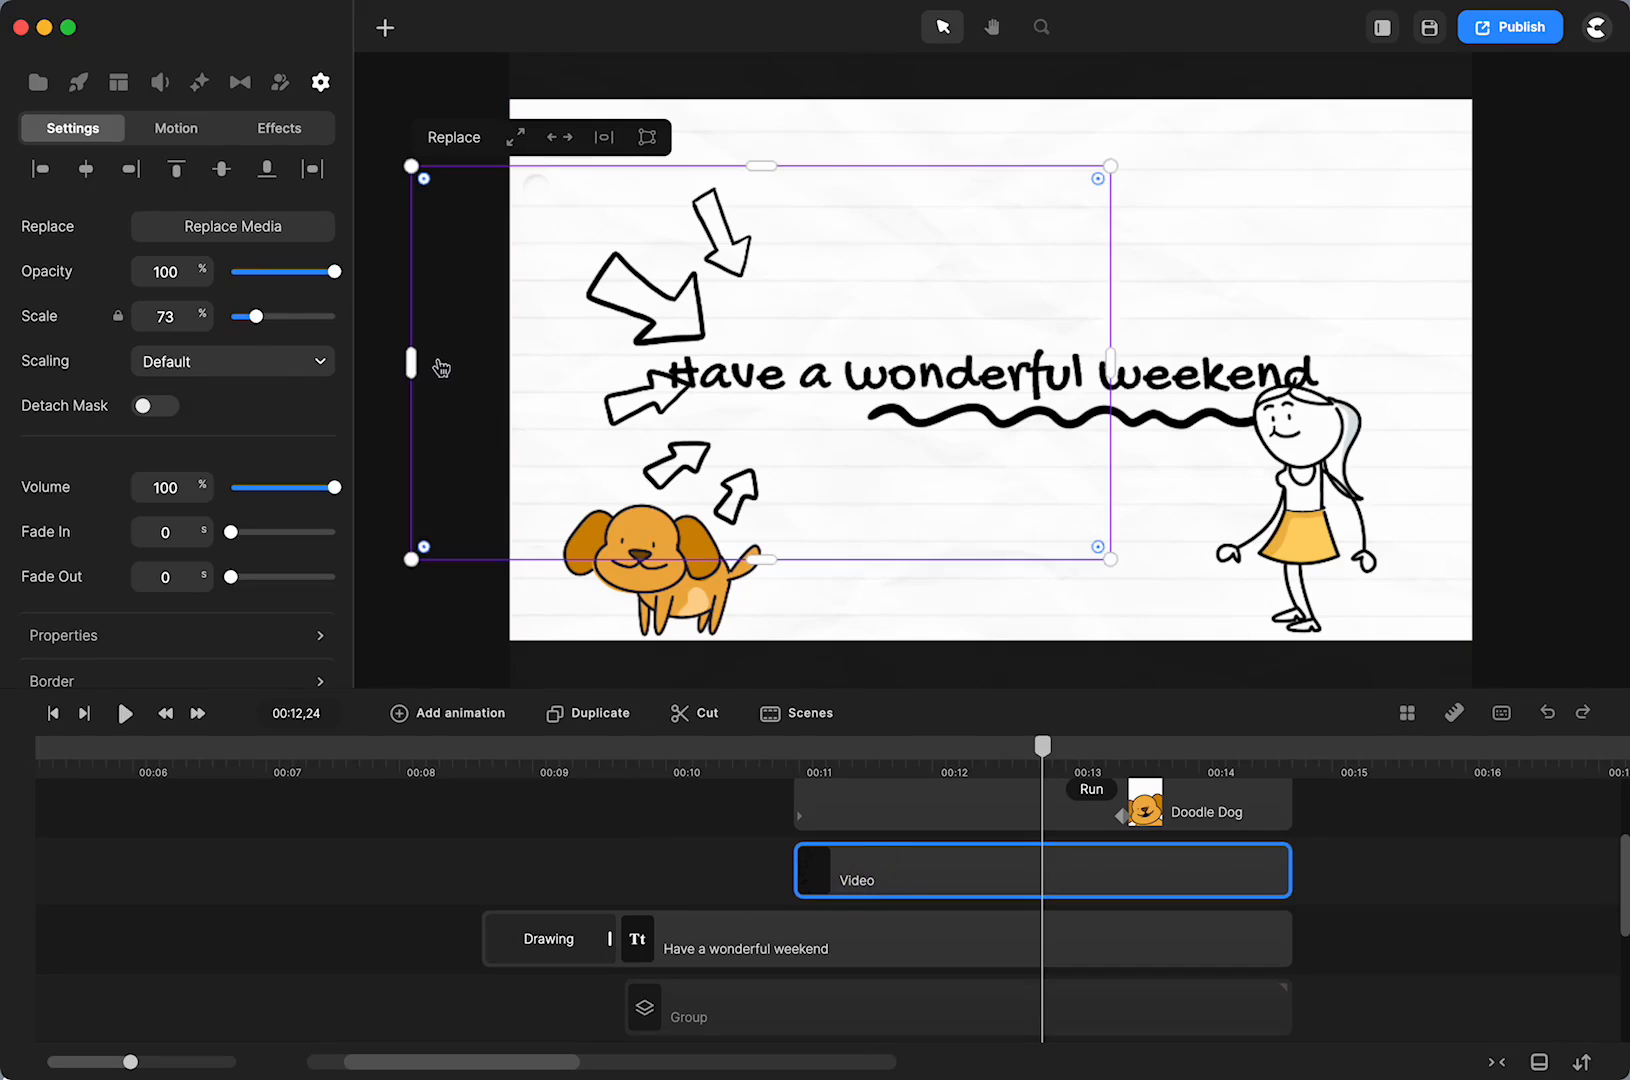
drag(443, 370, 392, 360)
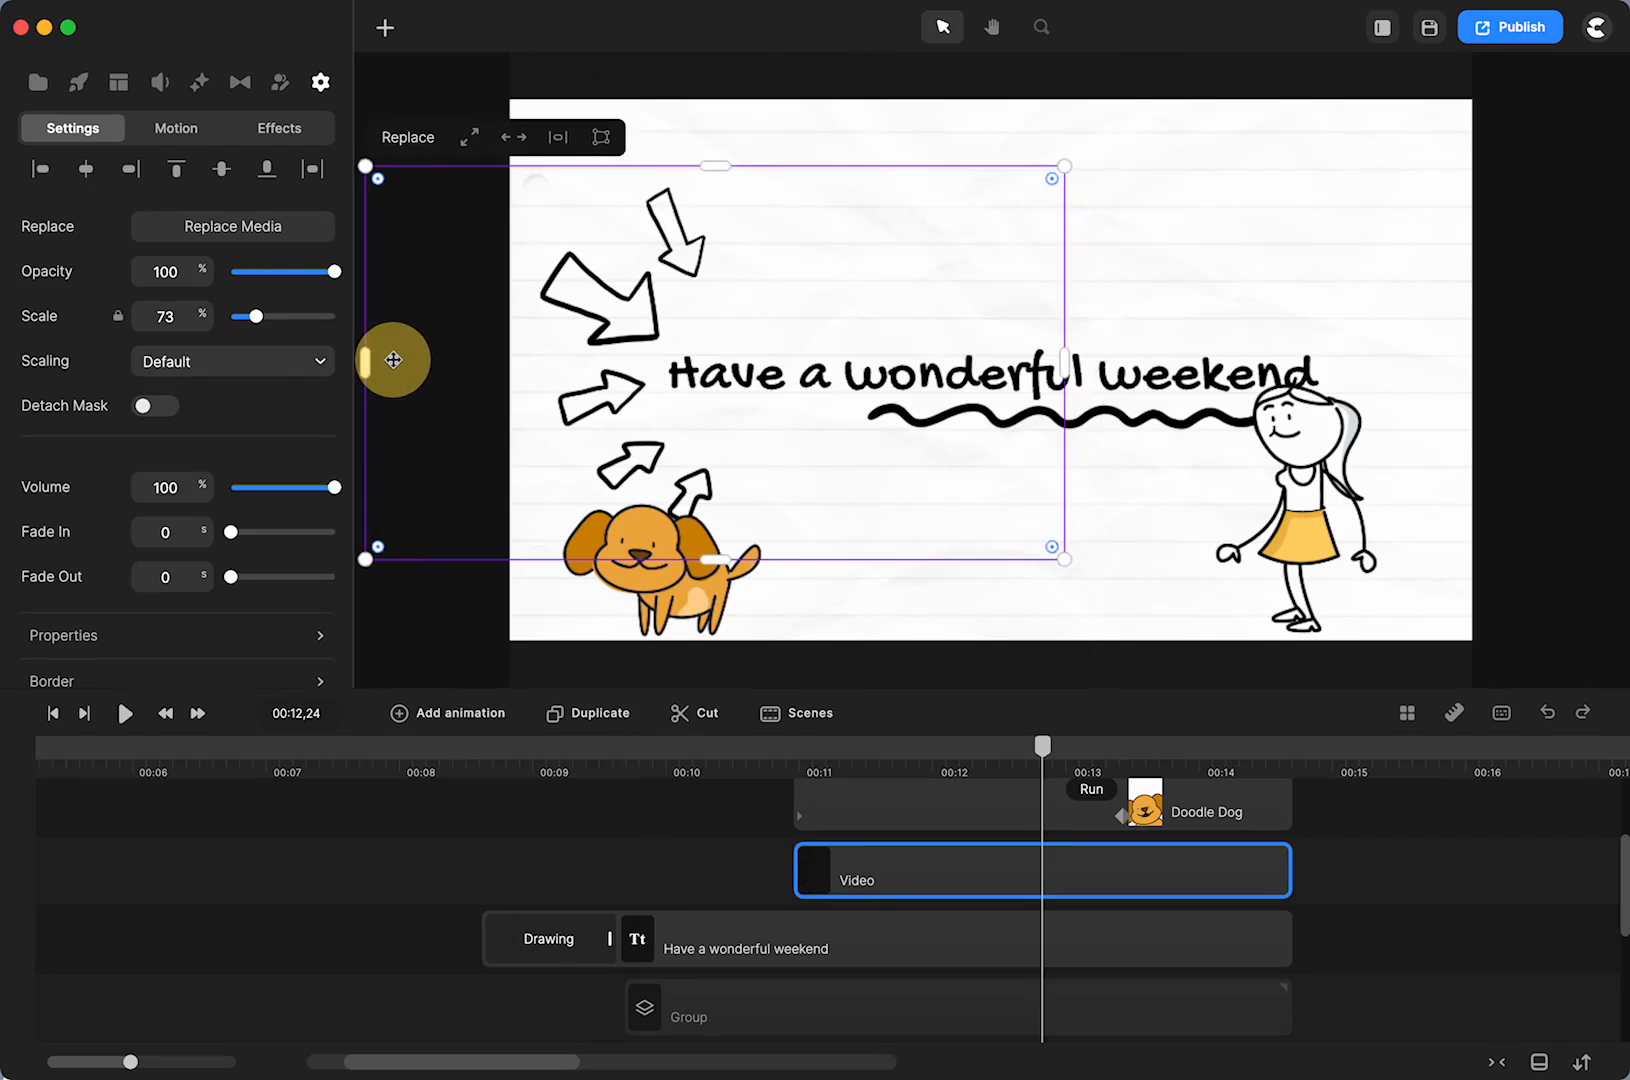
Play the animation to check the arrows beside the title, pause at 00:13,00 and deselect the video layer
click(487, 748)
click(123, 713)
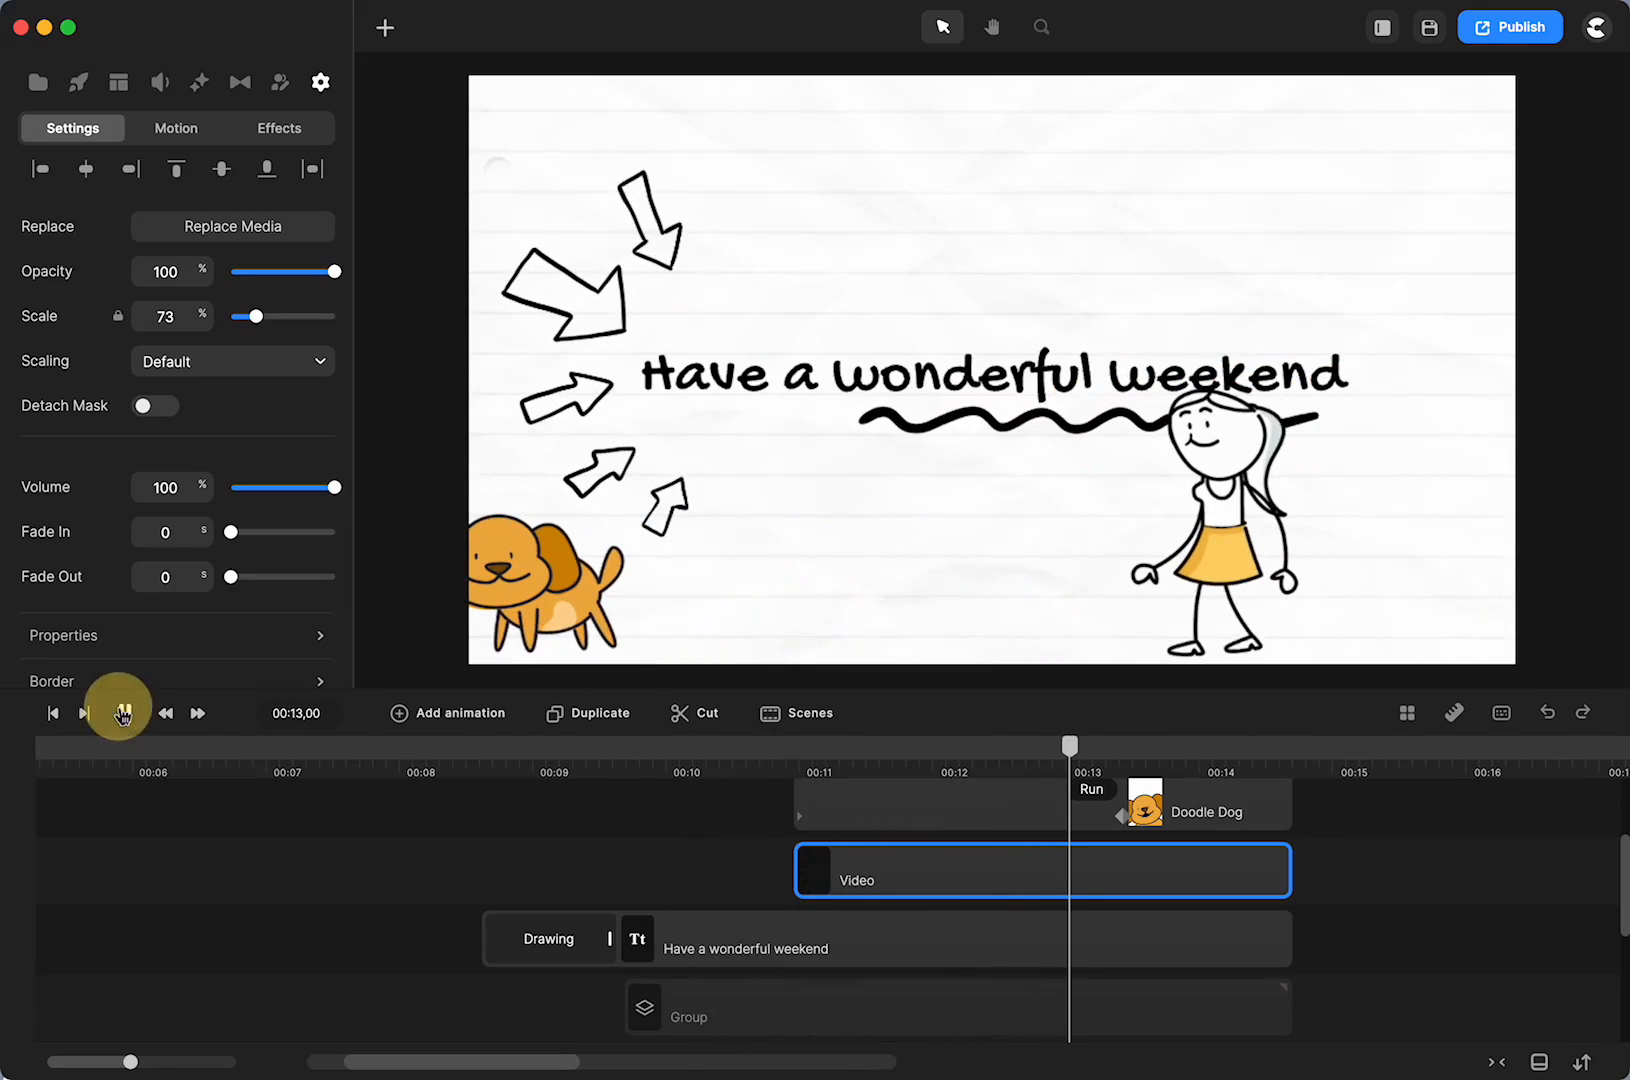
click(123, 713)
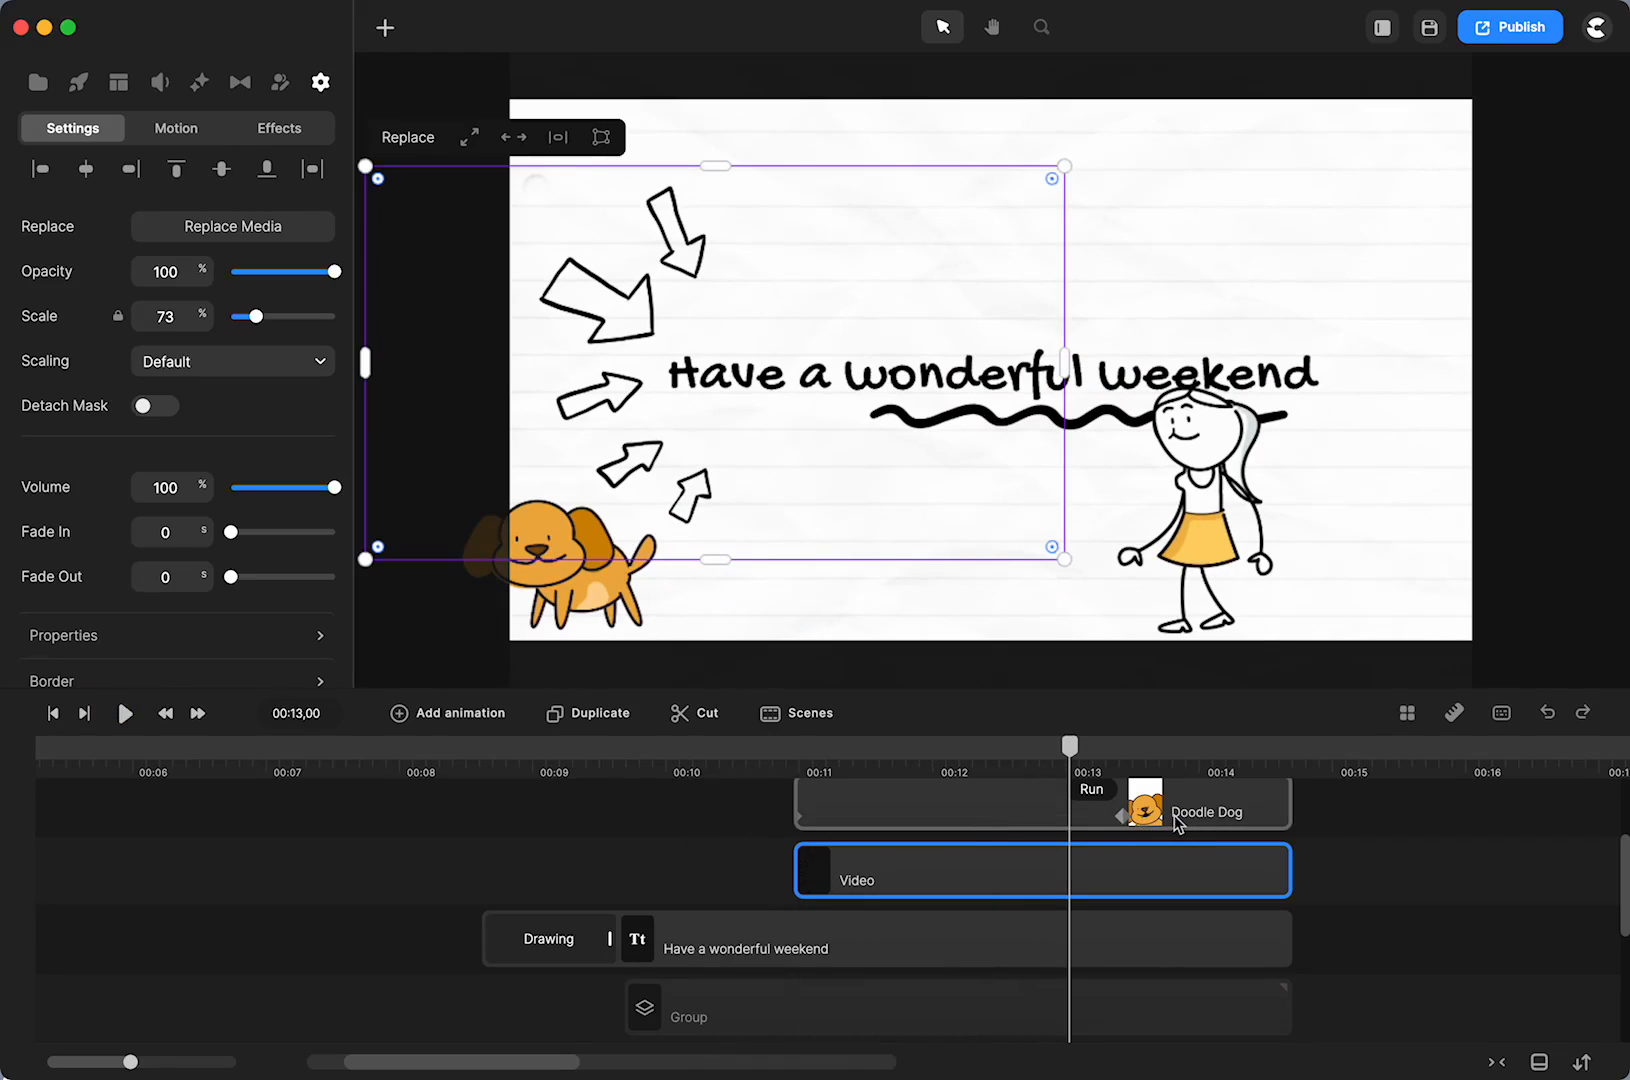
scroll(1165, 818, up, 2)
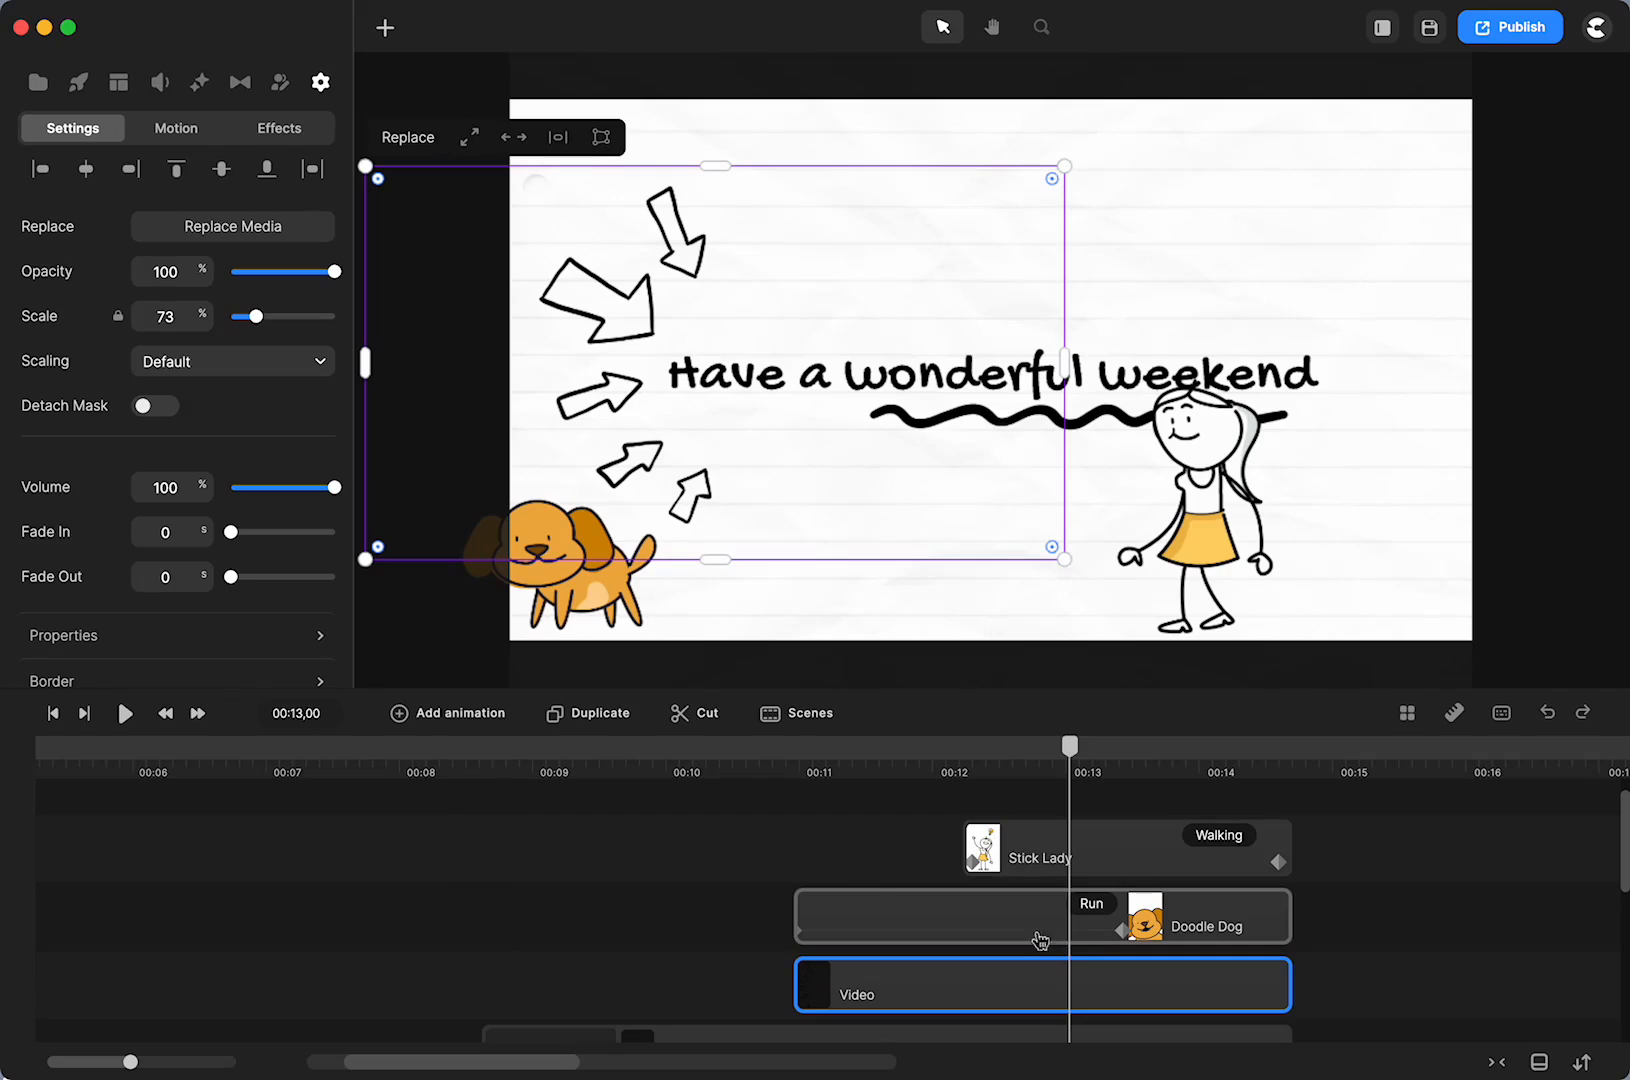
click(716, 898)
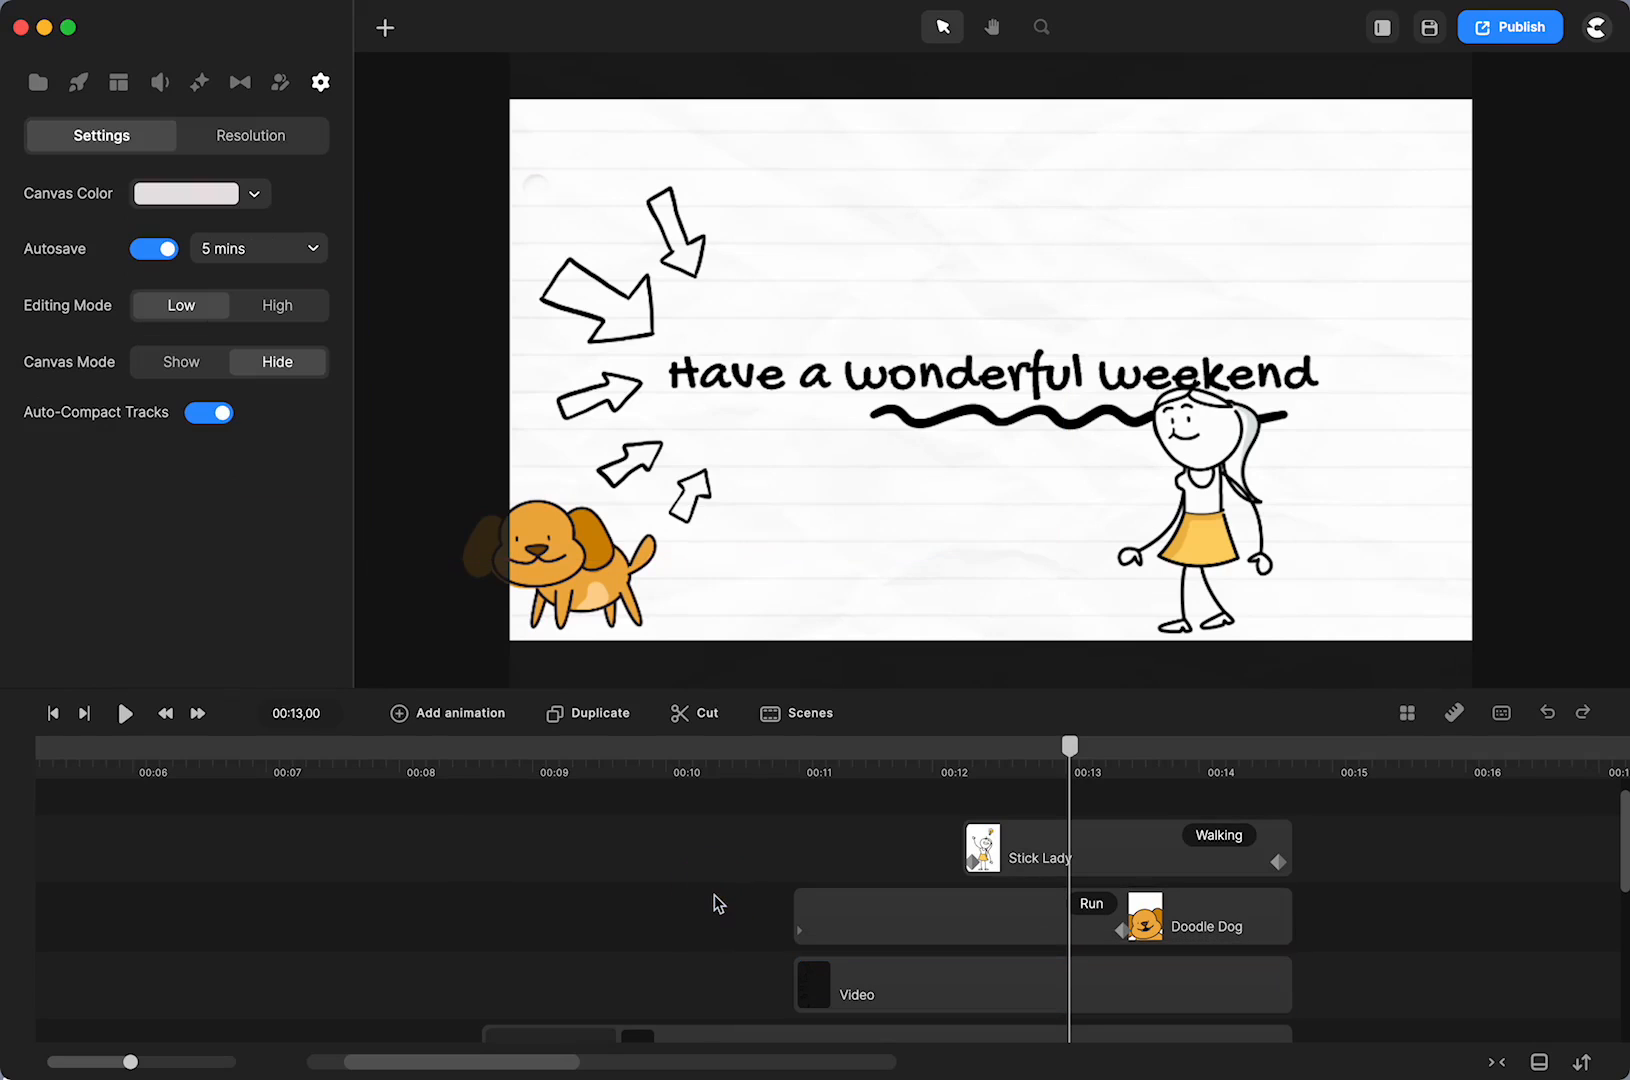
Preview the opening drawing of the girl from 00:00,00 and return the playhead to the start
click(53, 713)
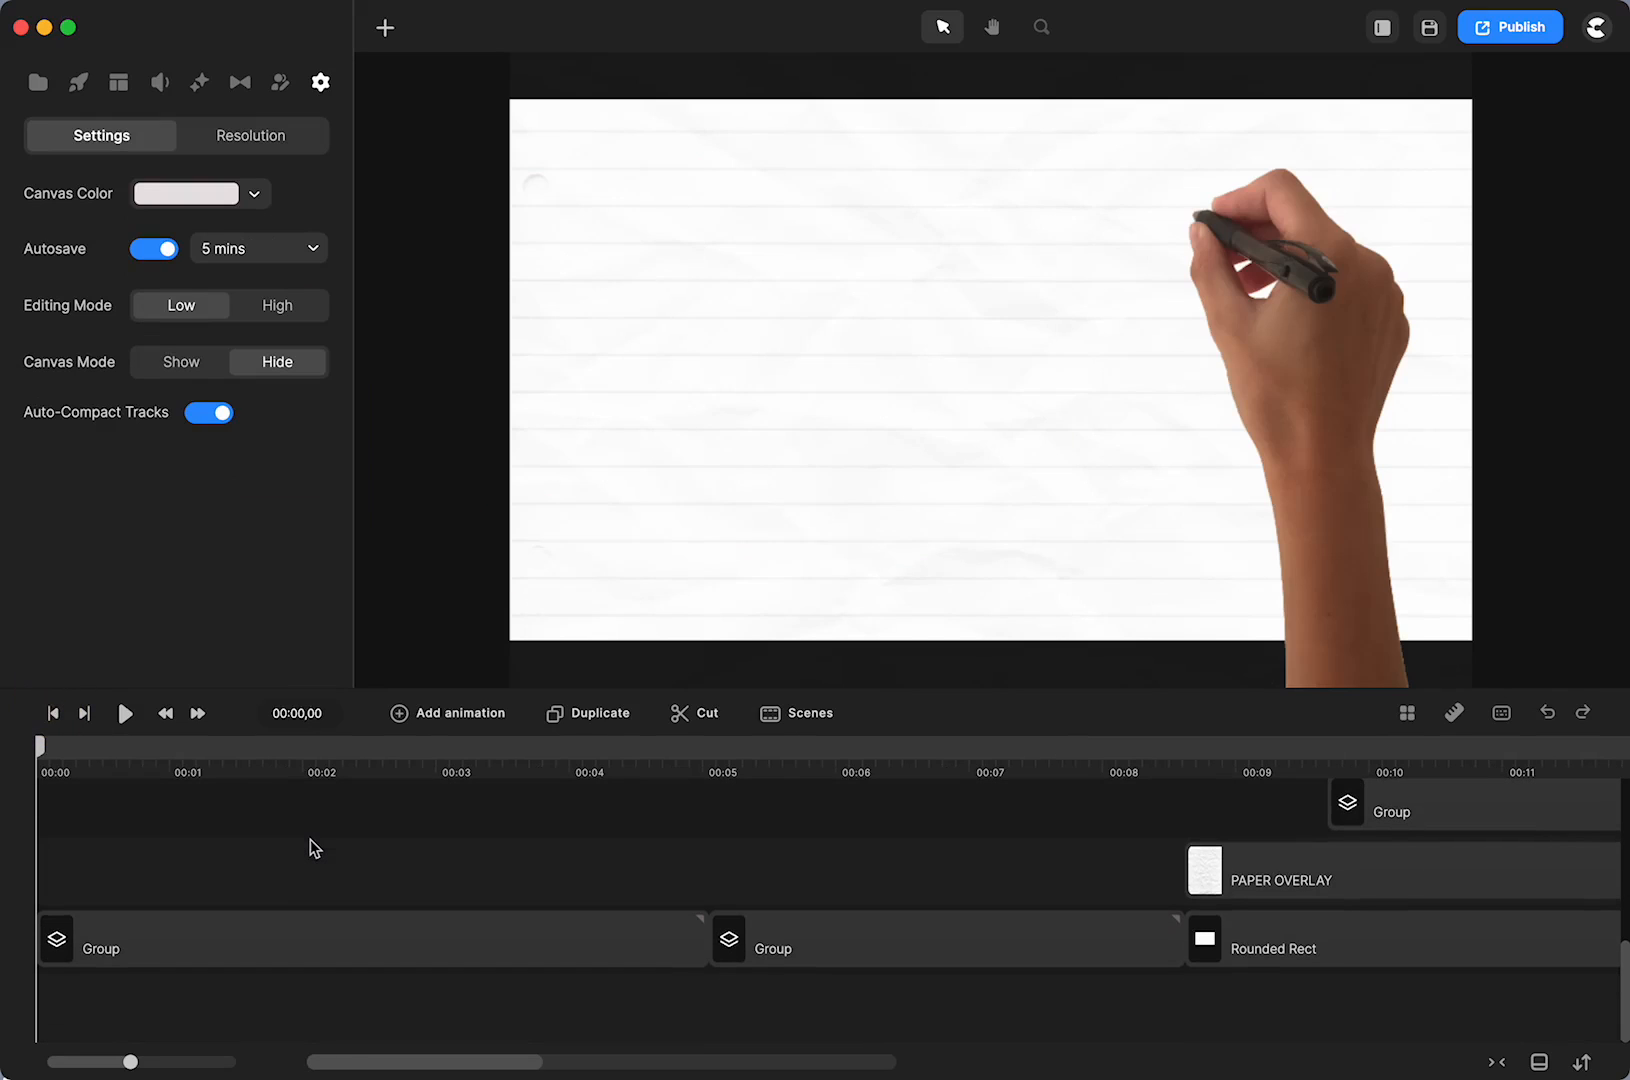
click(125, 713)
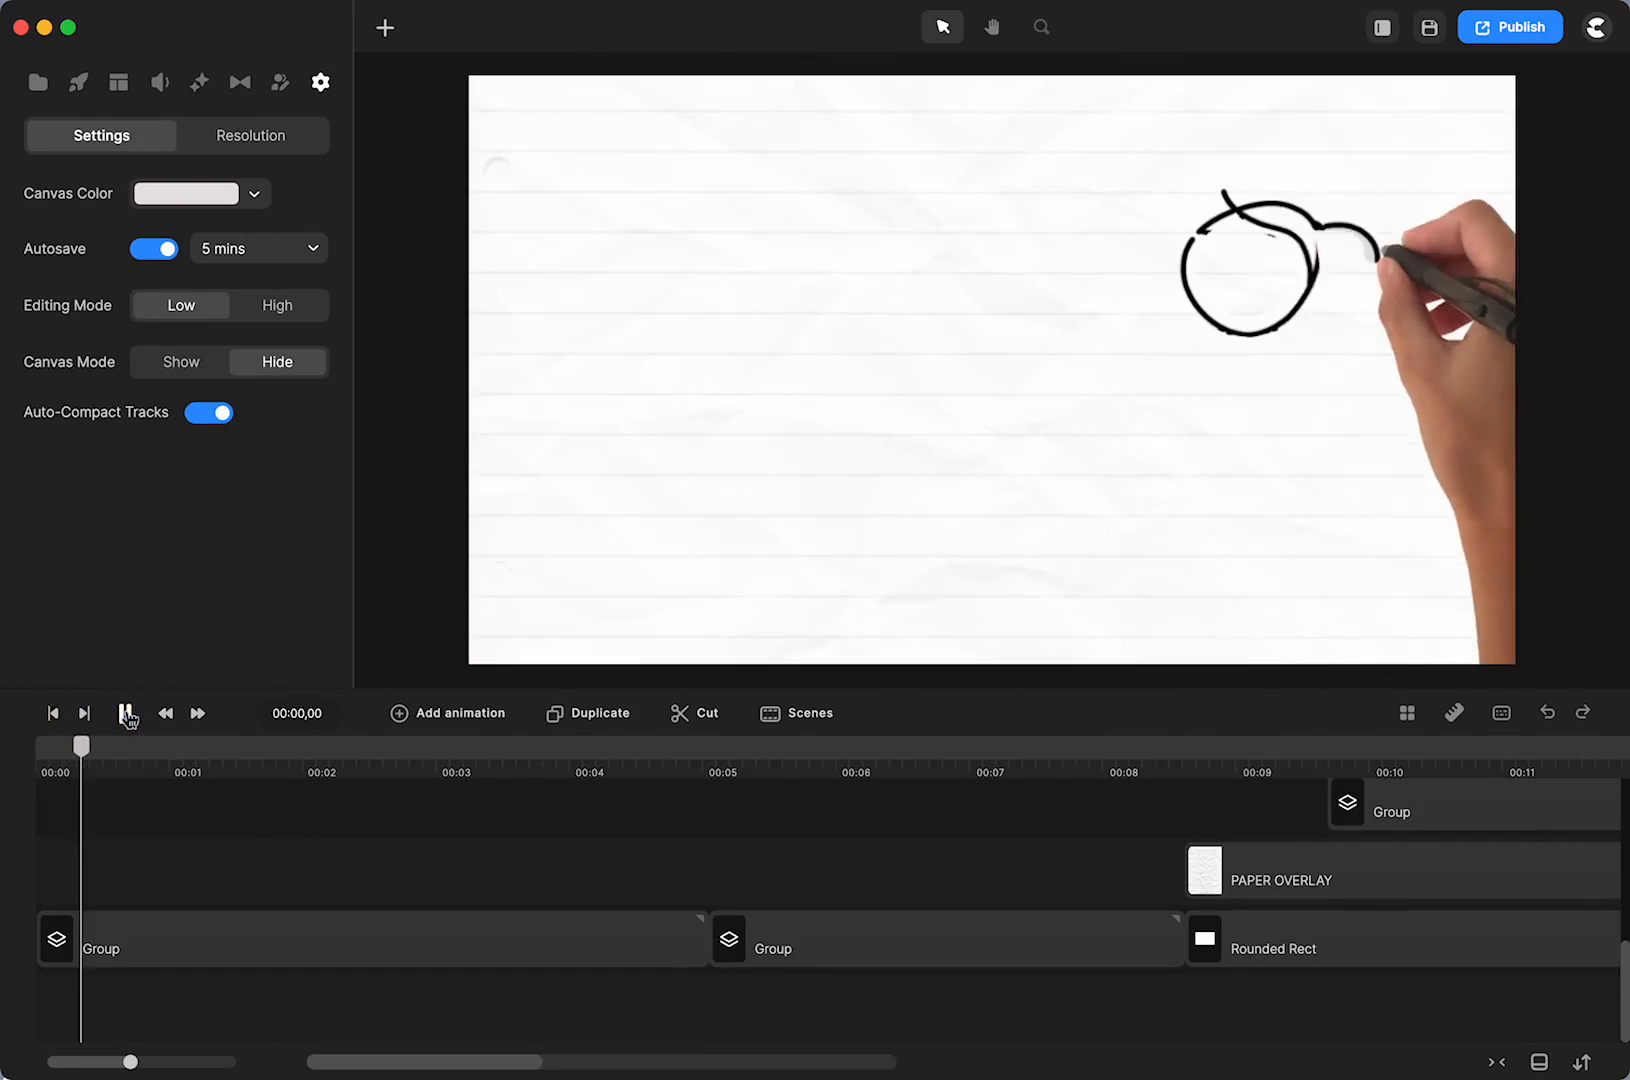
click(125, 713)
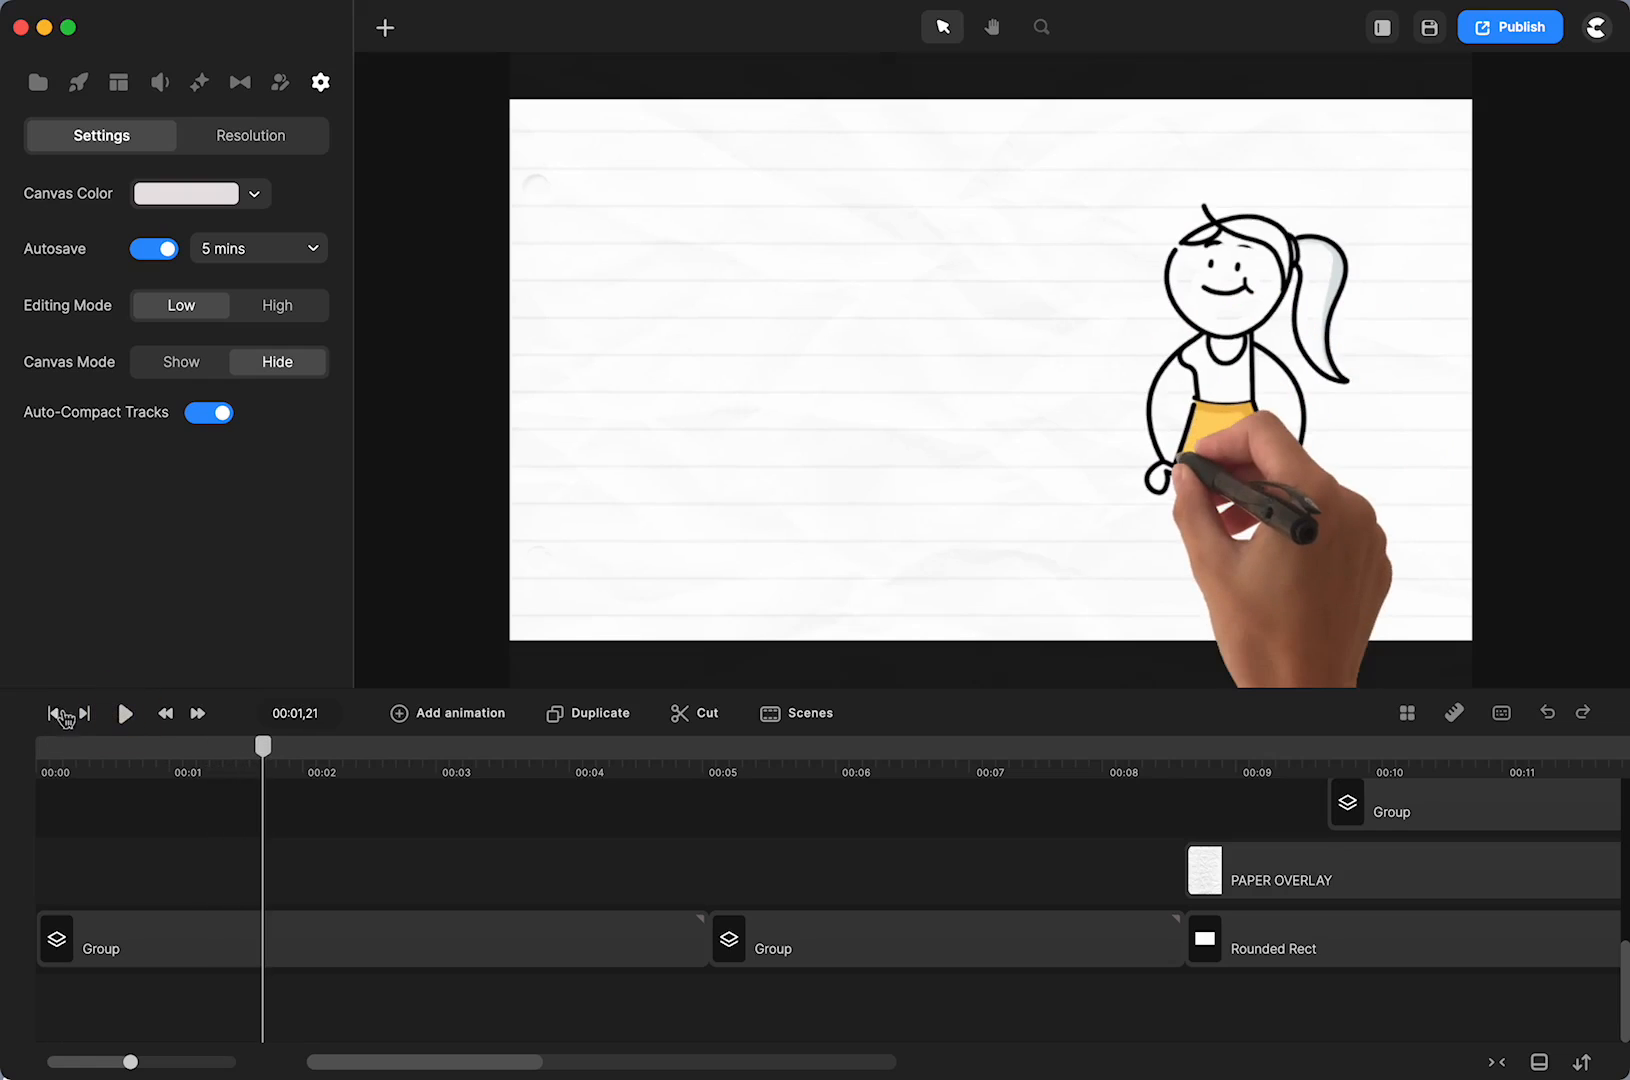
click(53, 713)
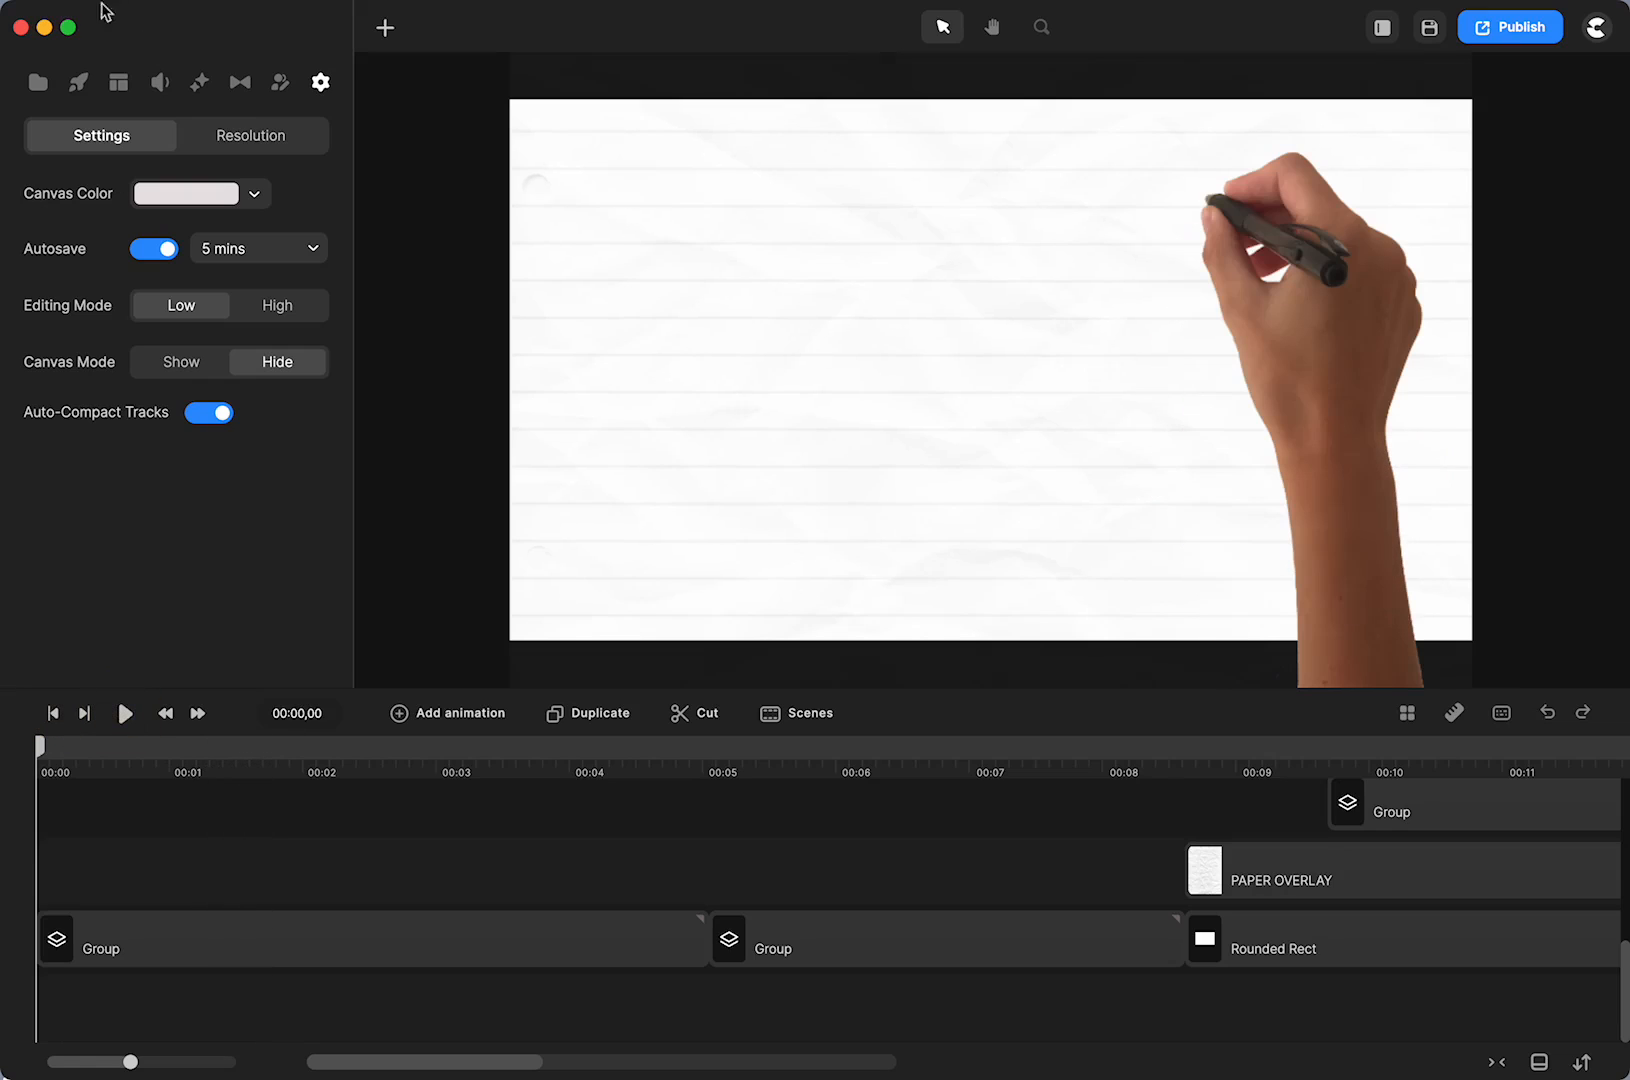
Look through the scene templates down to Features List and back up to This is Tom and Meet Tom
click(119, 82)
scroll(147, 381, down, 10)
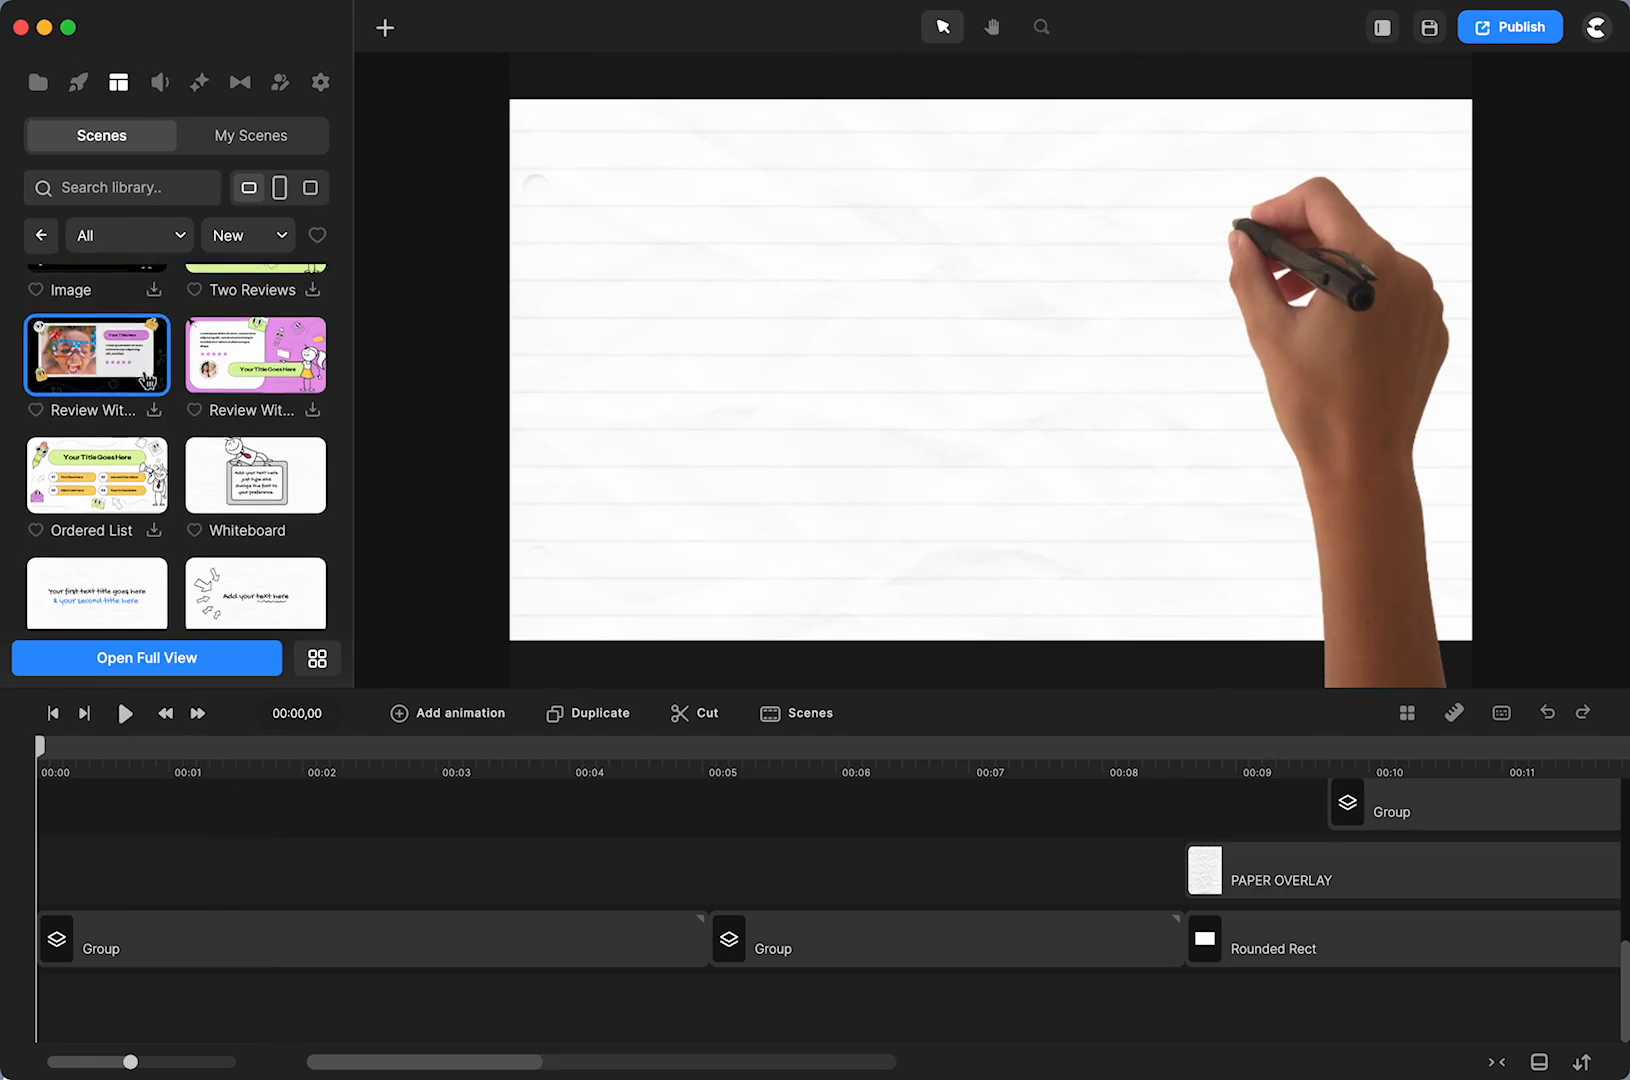
scroll(147, 381, down, 10)
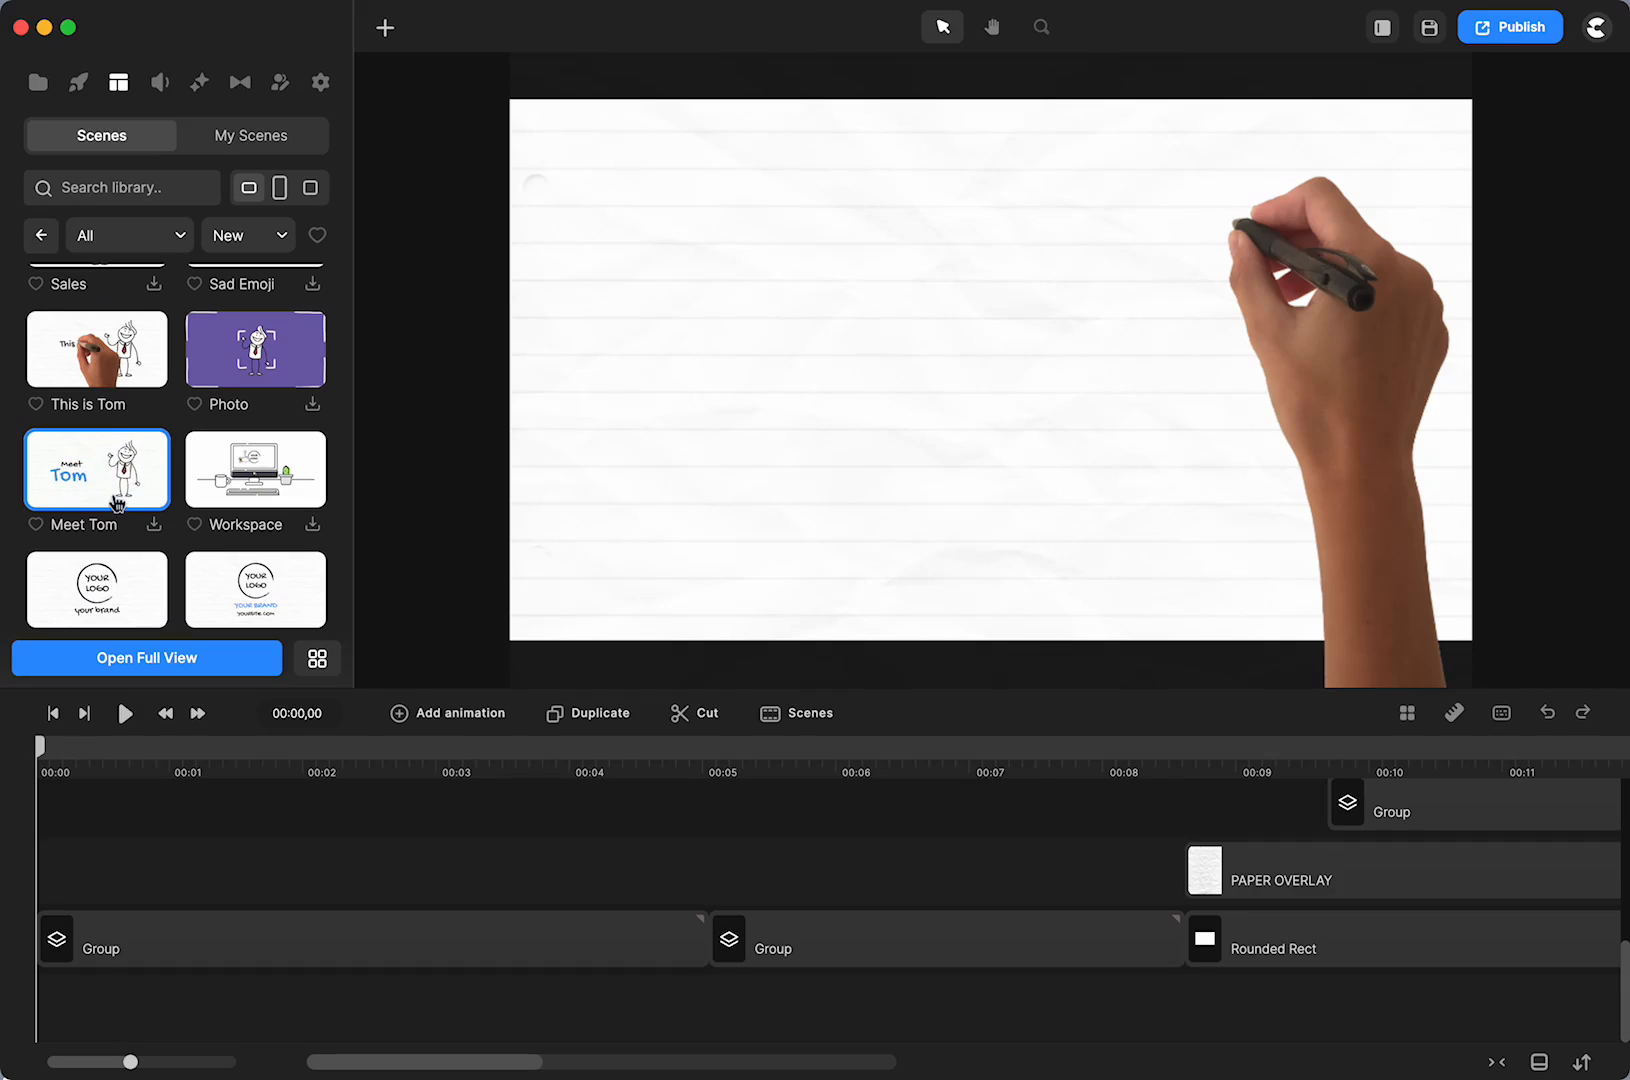
drag(353, 467, 647, 435)
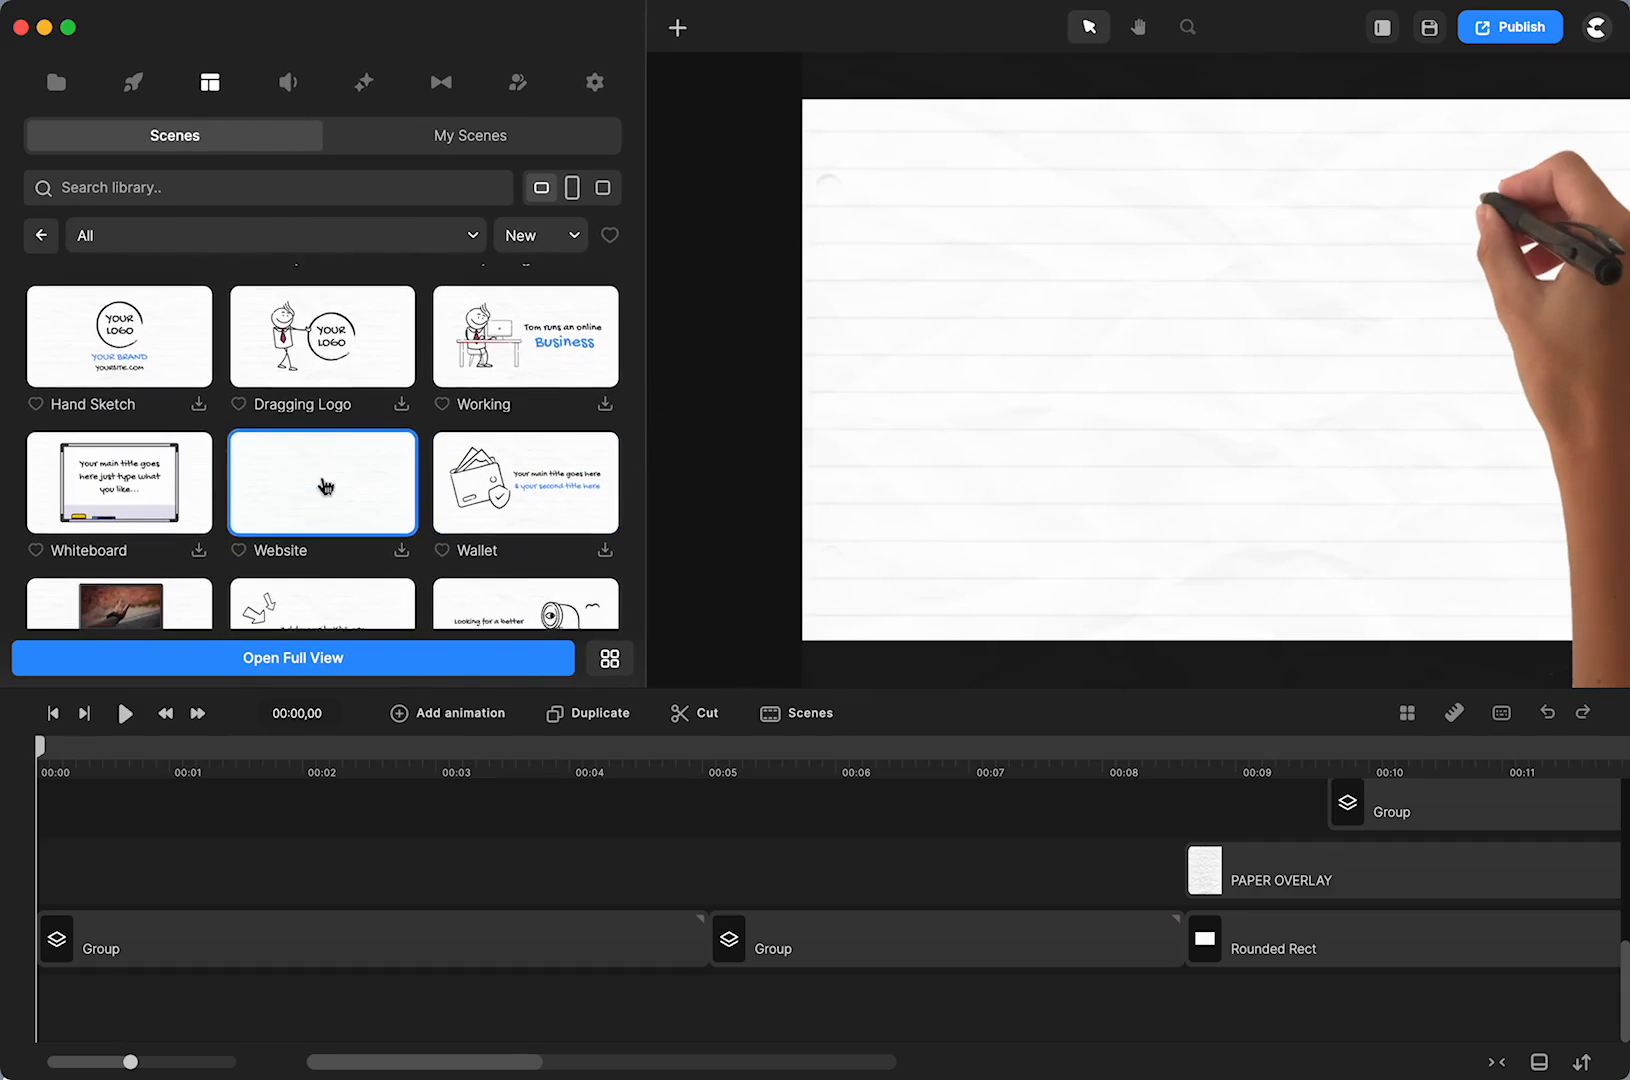
scroll(324, 487, down, 15)
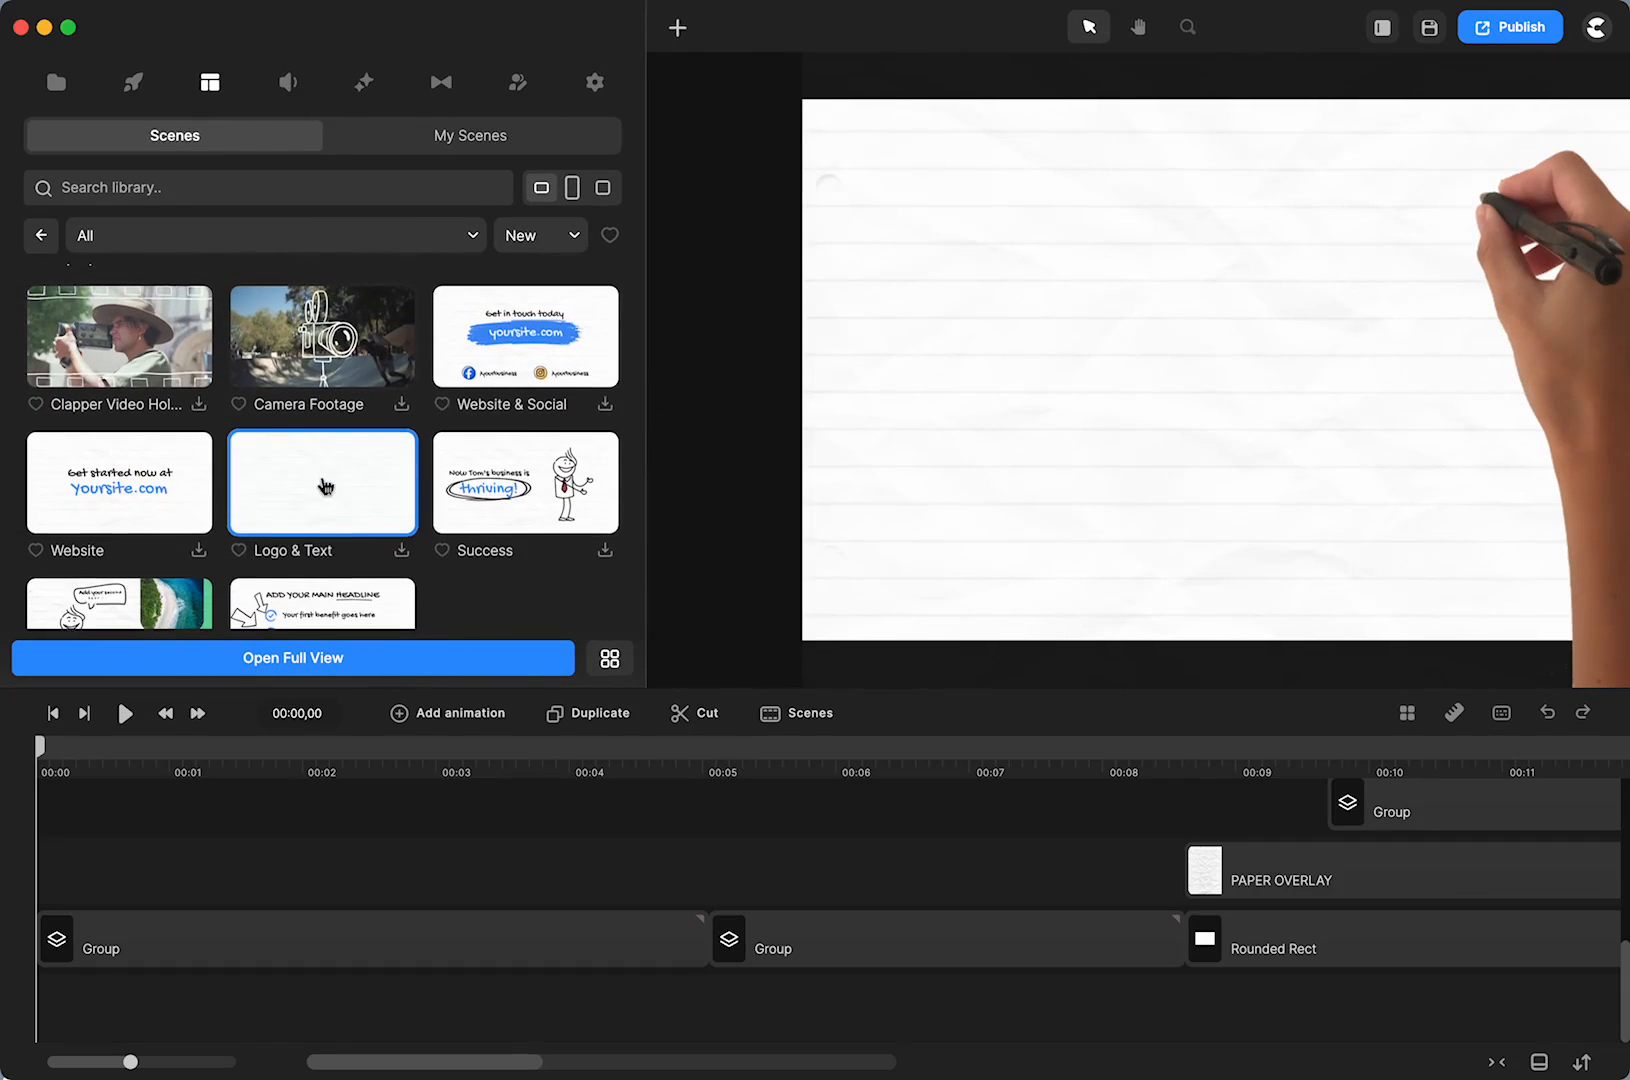
scroll(320, 495, down, 2)
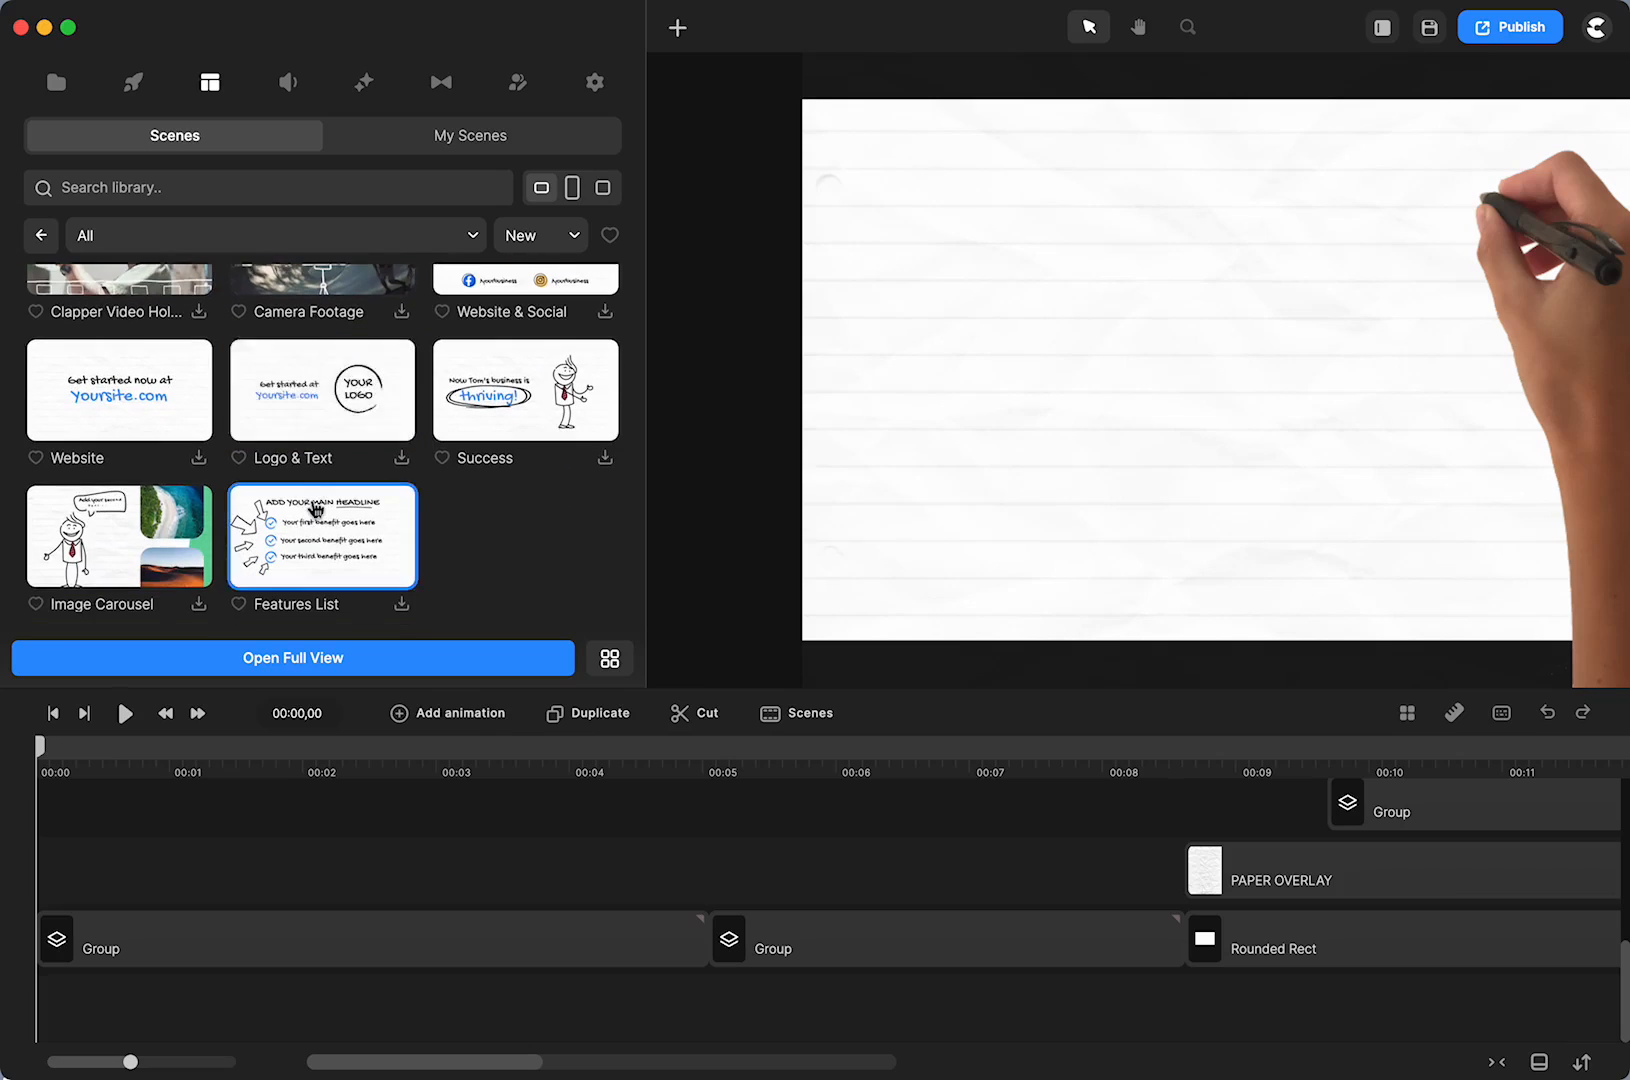
scroll(316, 510, up, 18)
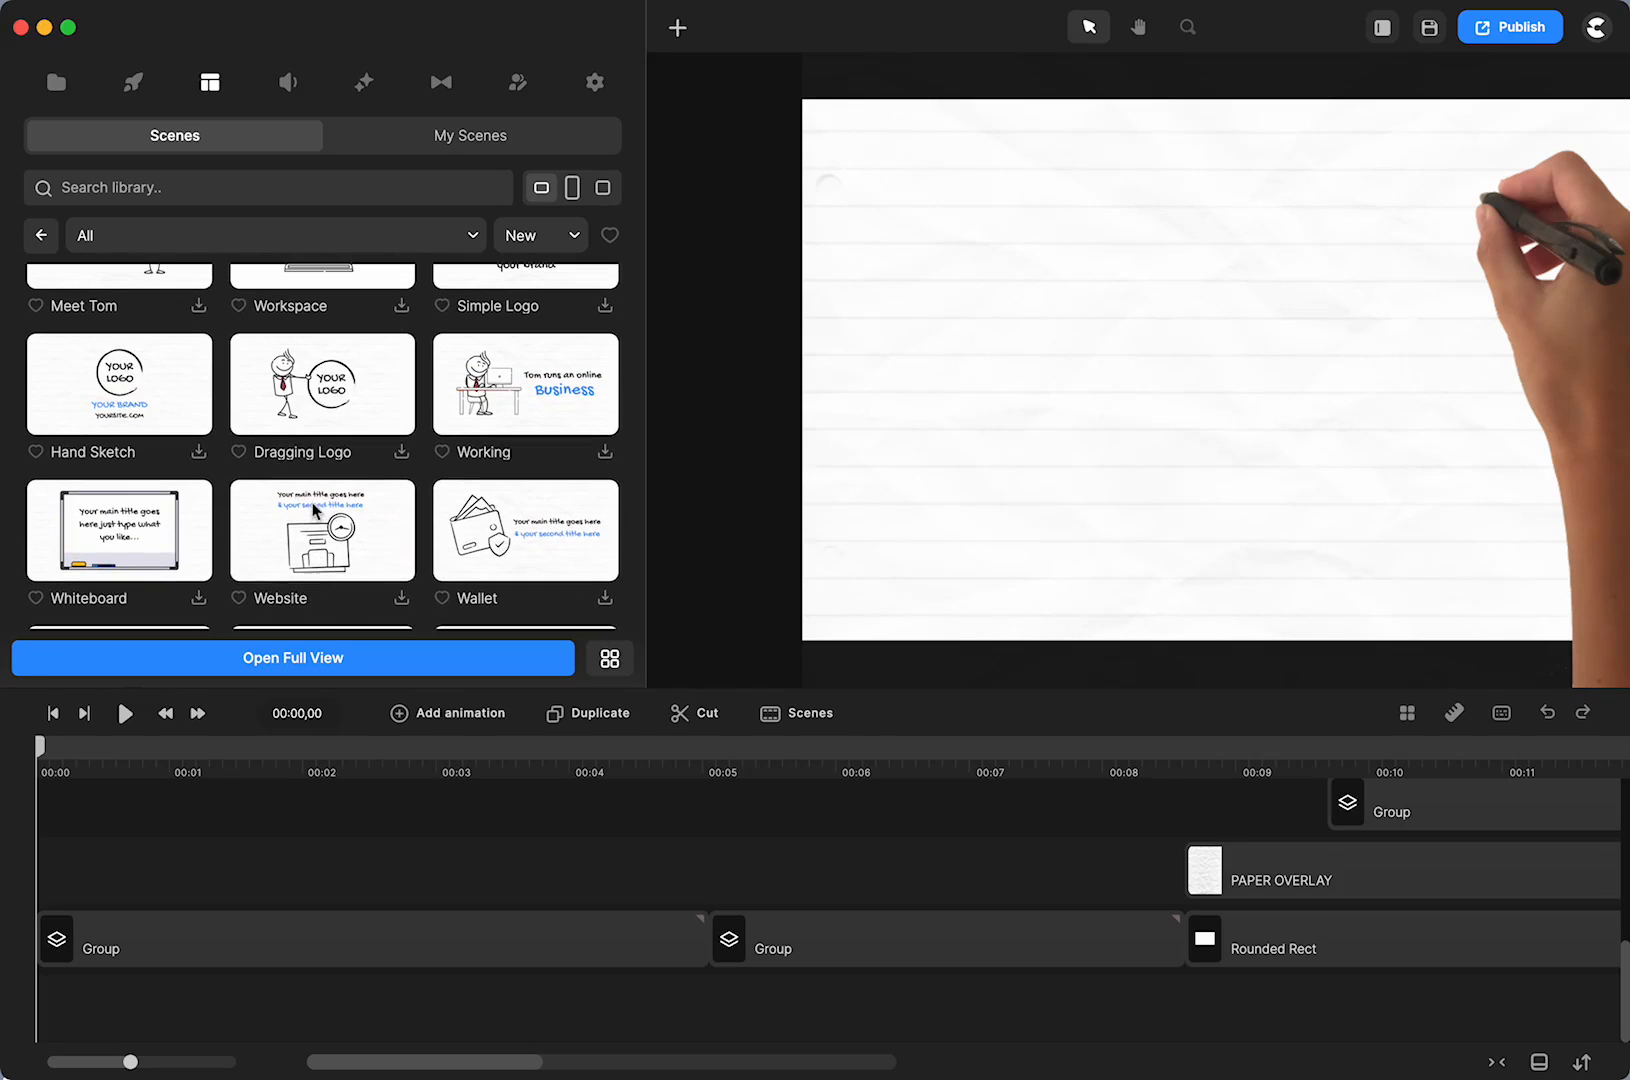
scroll(300, 430, up, 3)
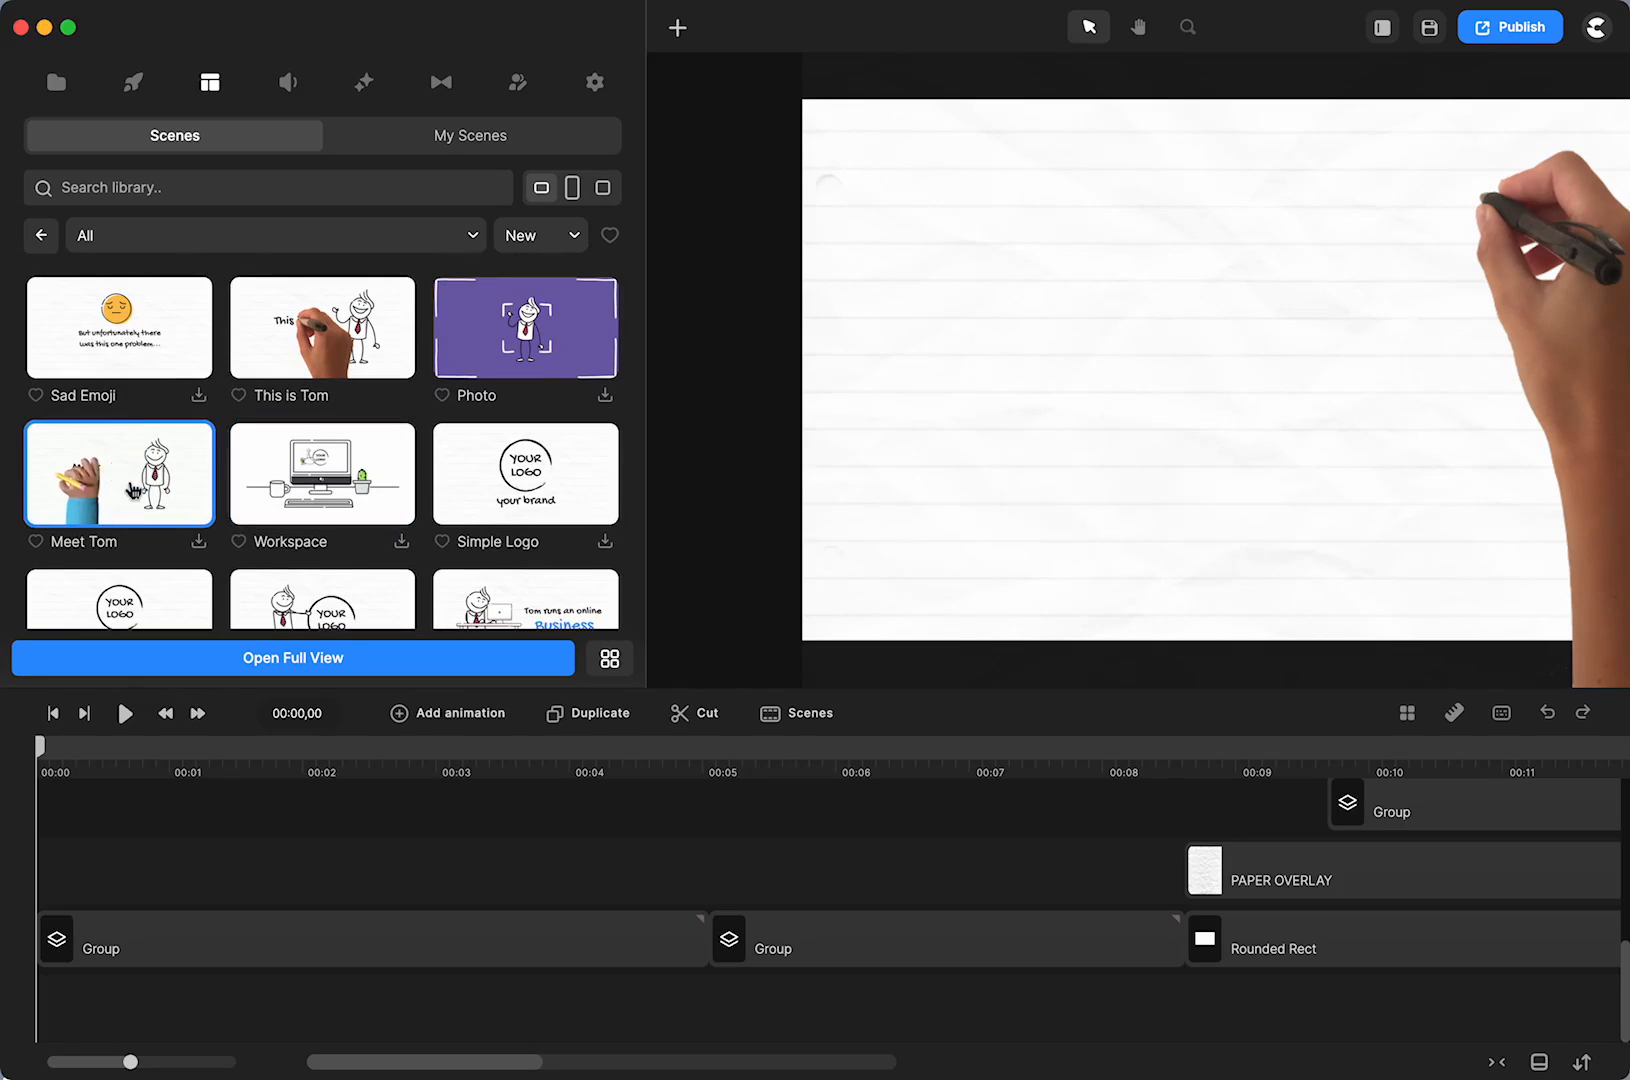
scroll(165, 490, up, 1)
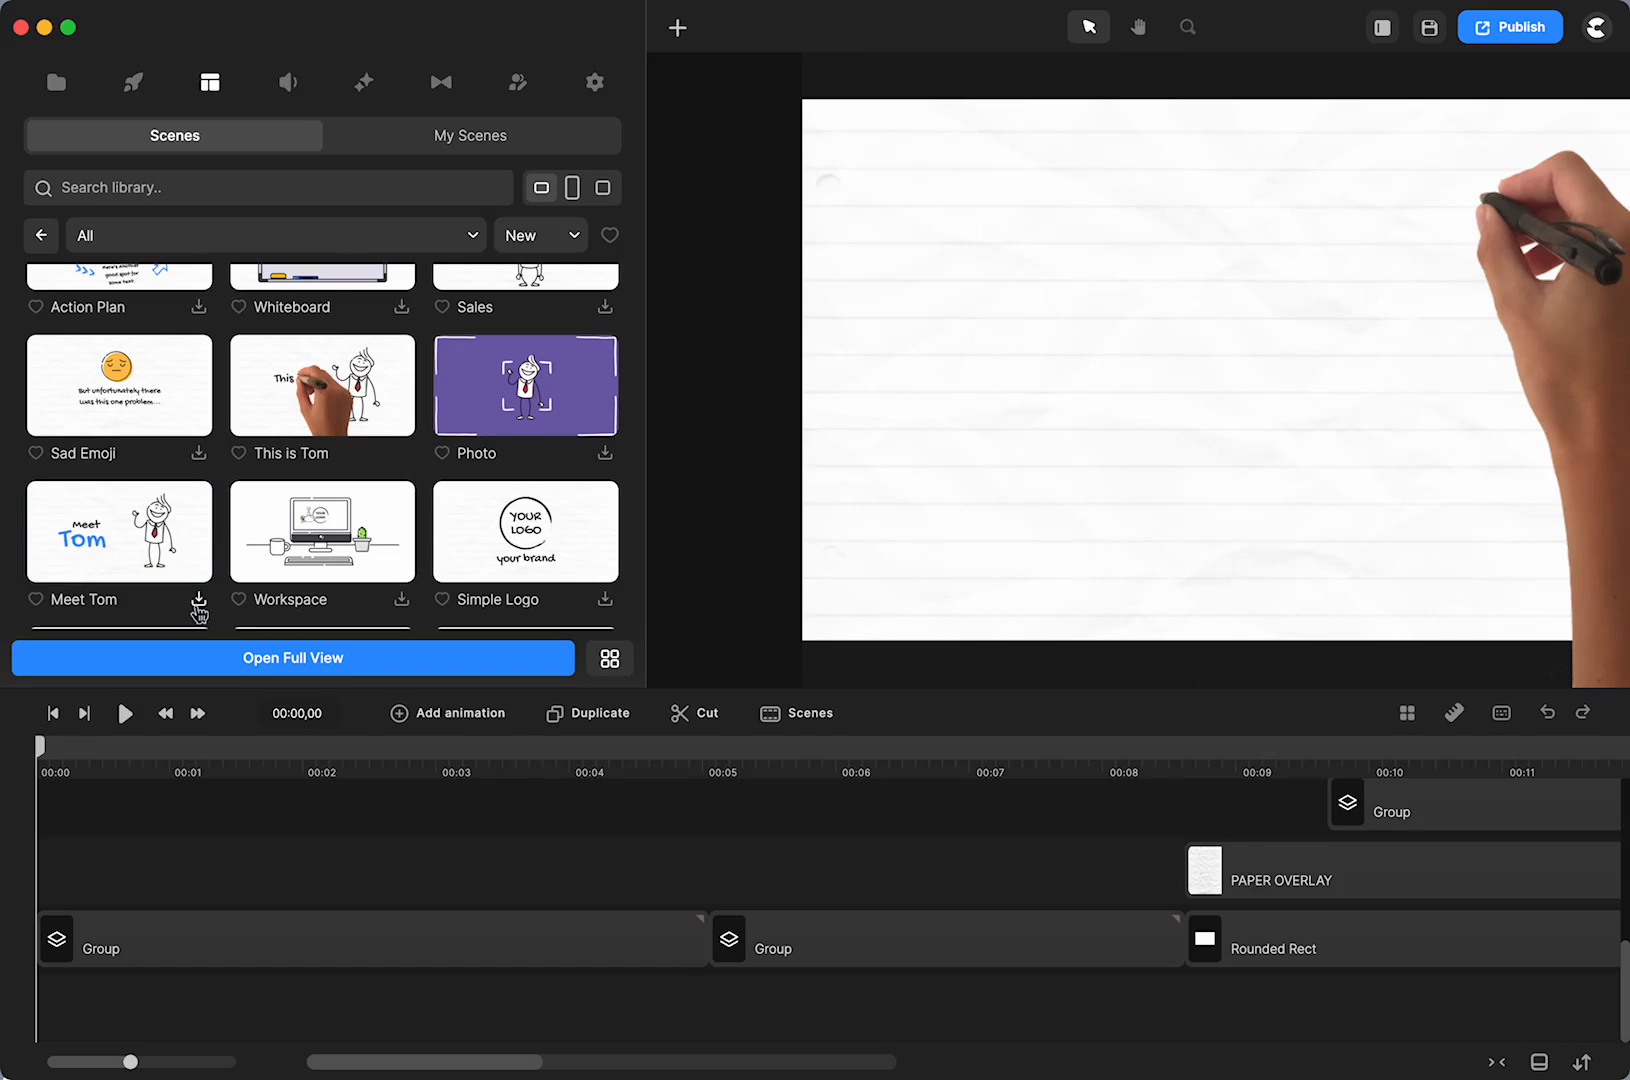
Place the This is Tom scene at the start of the timeline on an upper track and preview it from 00:02,08
drag(320, 400, 176, 857)
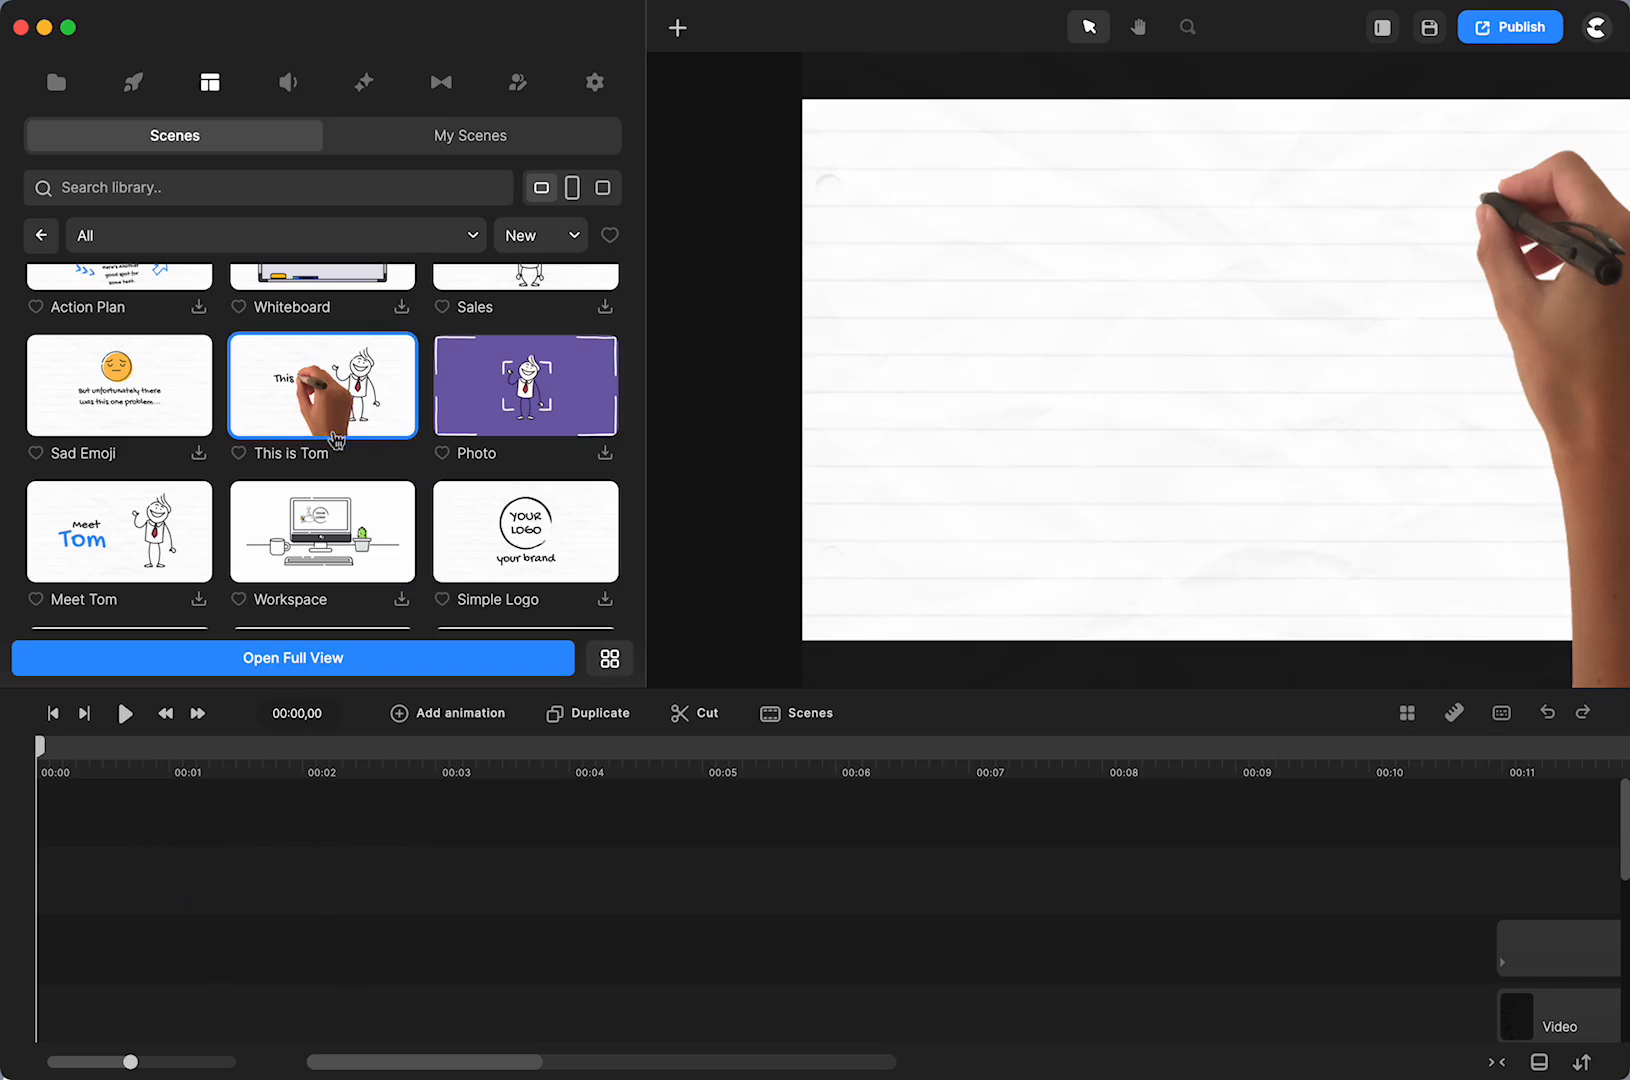
drag(318, 405, 84, 826)
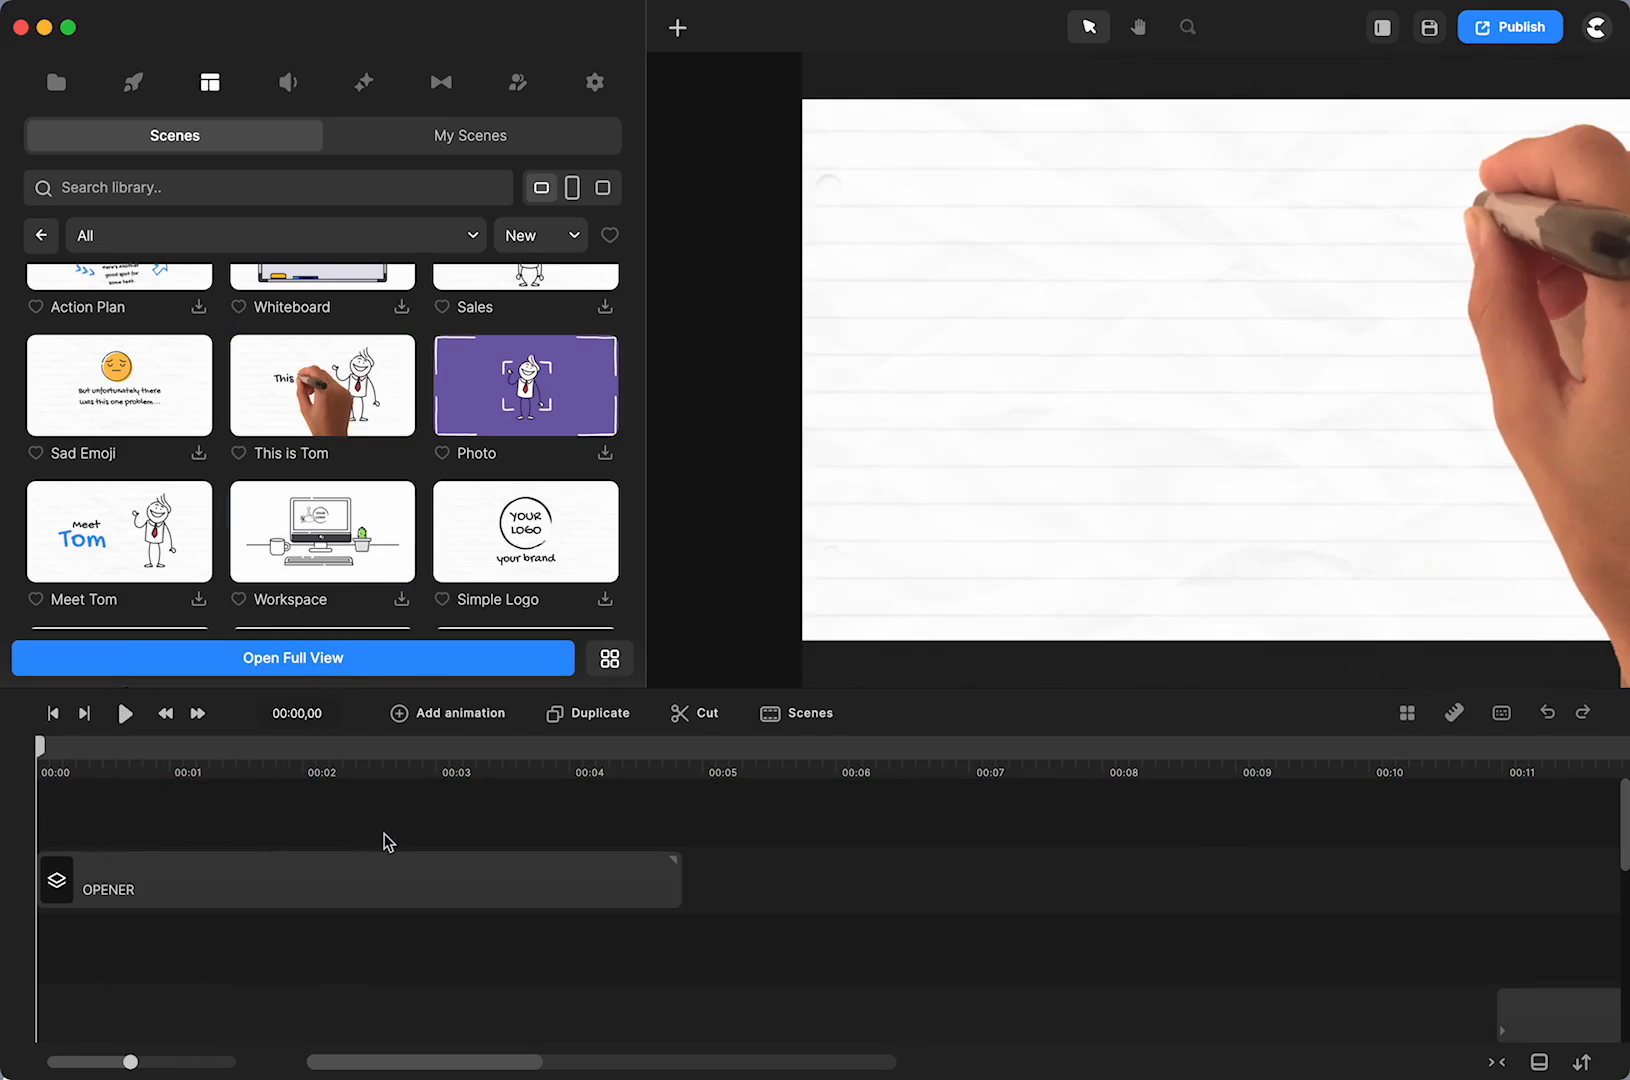
drag(47, 752, 340, 772)
key(space)
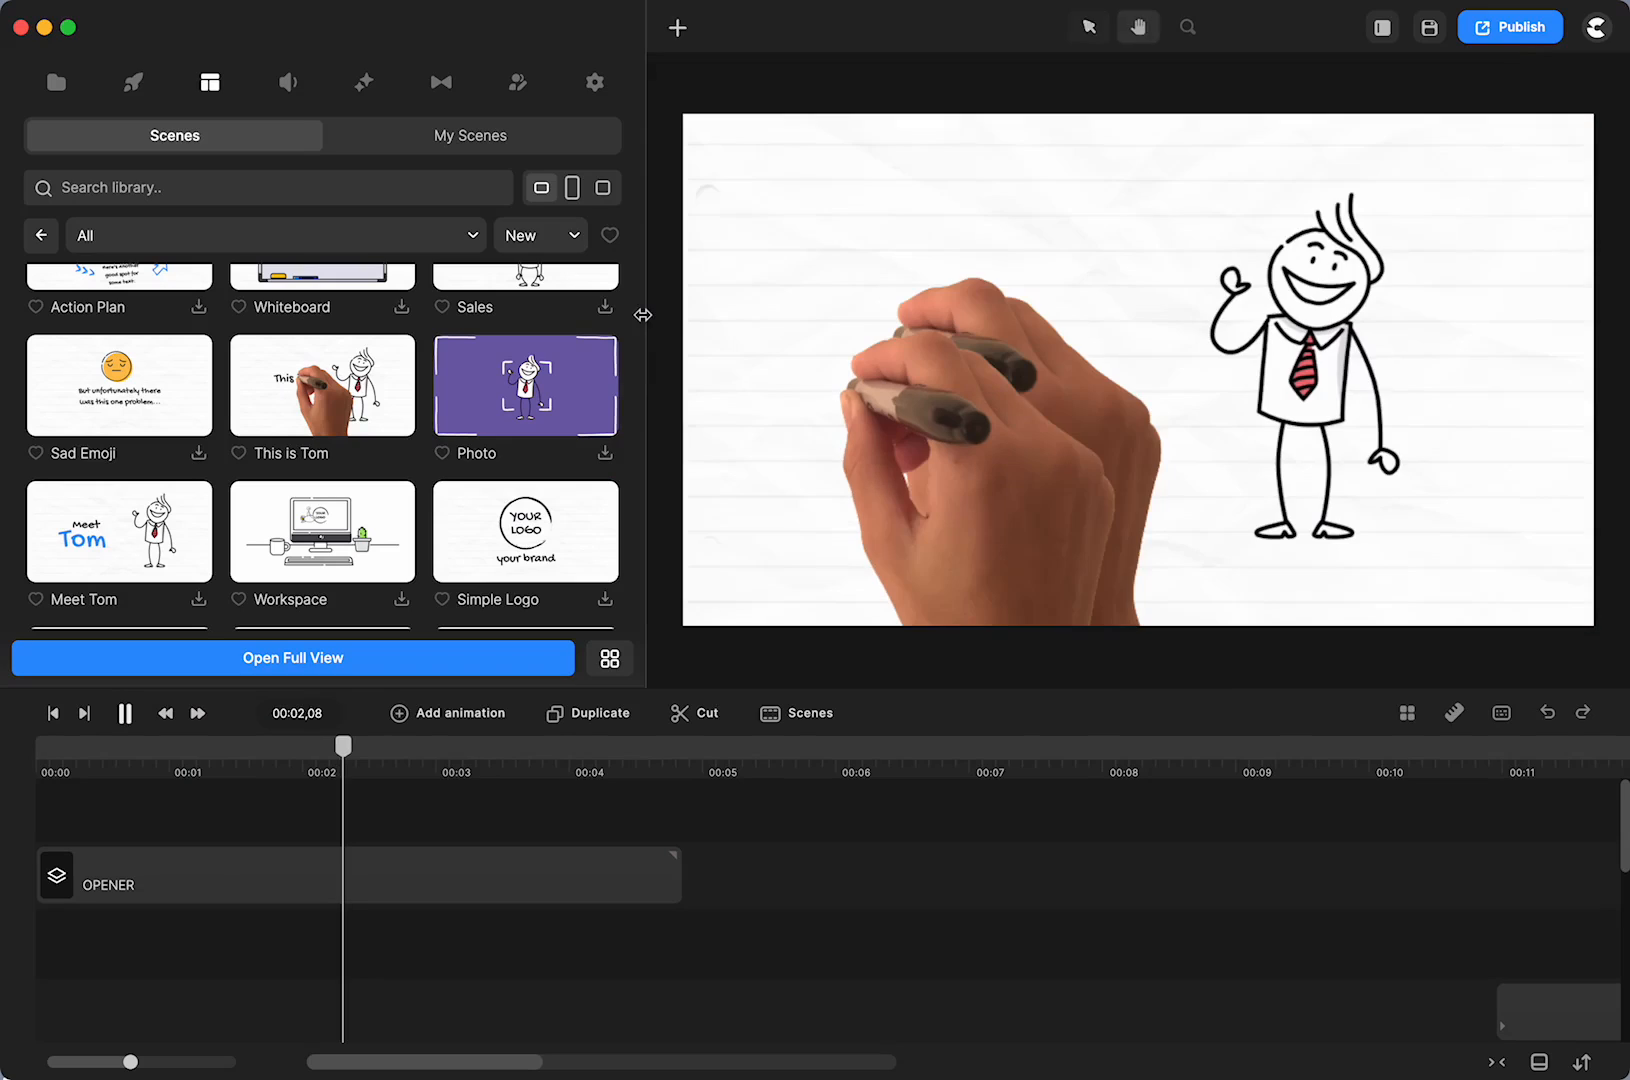
key(space)
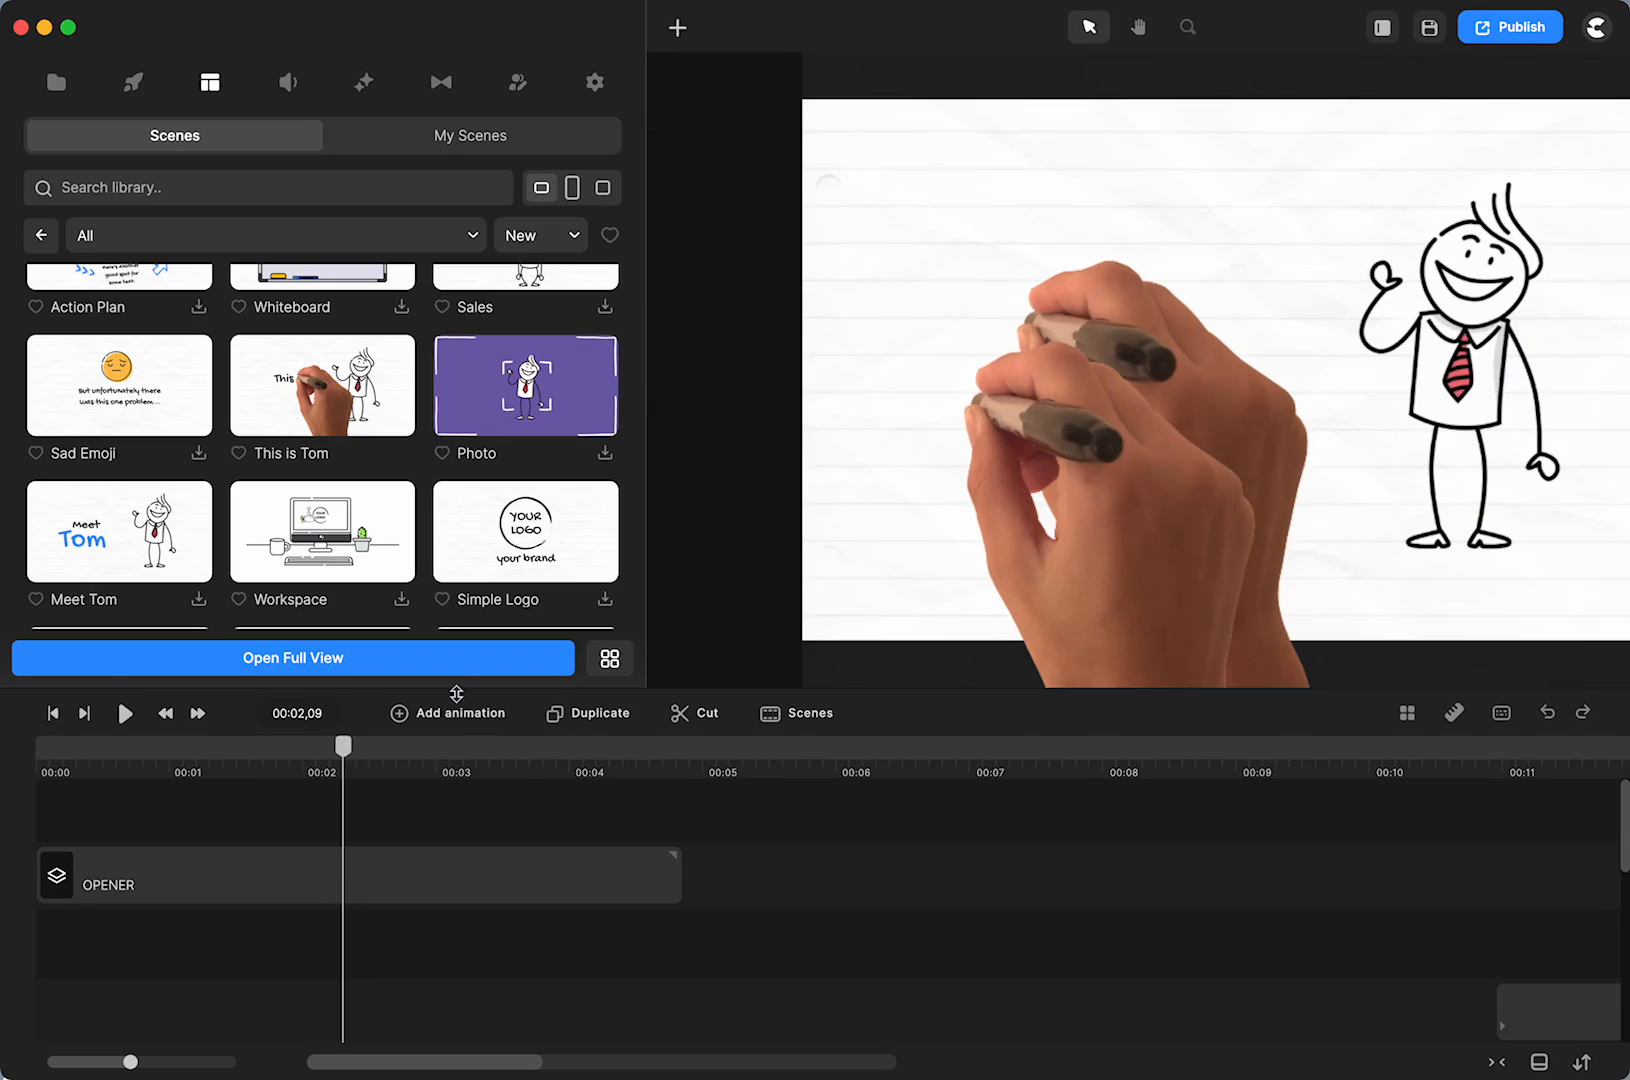
Narrow the scene library, scrub the playhead to 00:03,25 and hide the OPENER group
drag(647, 440, 437, 455)
click(358, 752)
drag(380, 757, 546, 753)
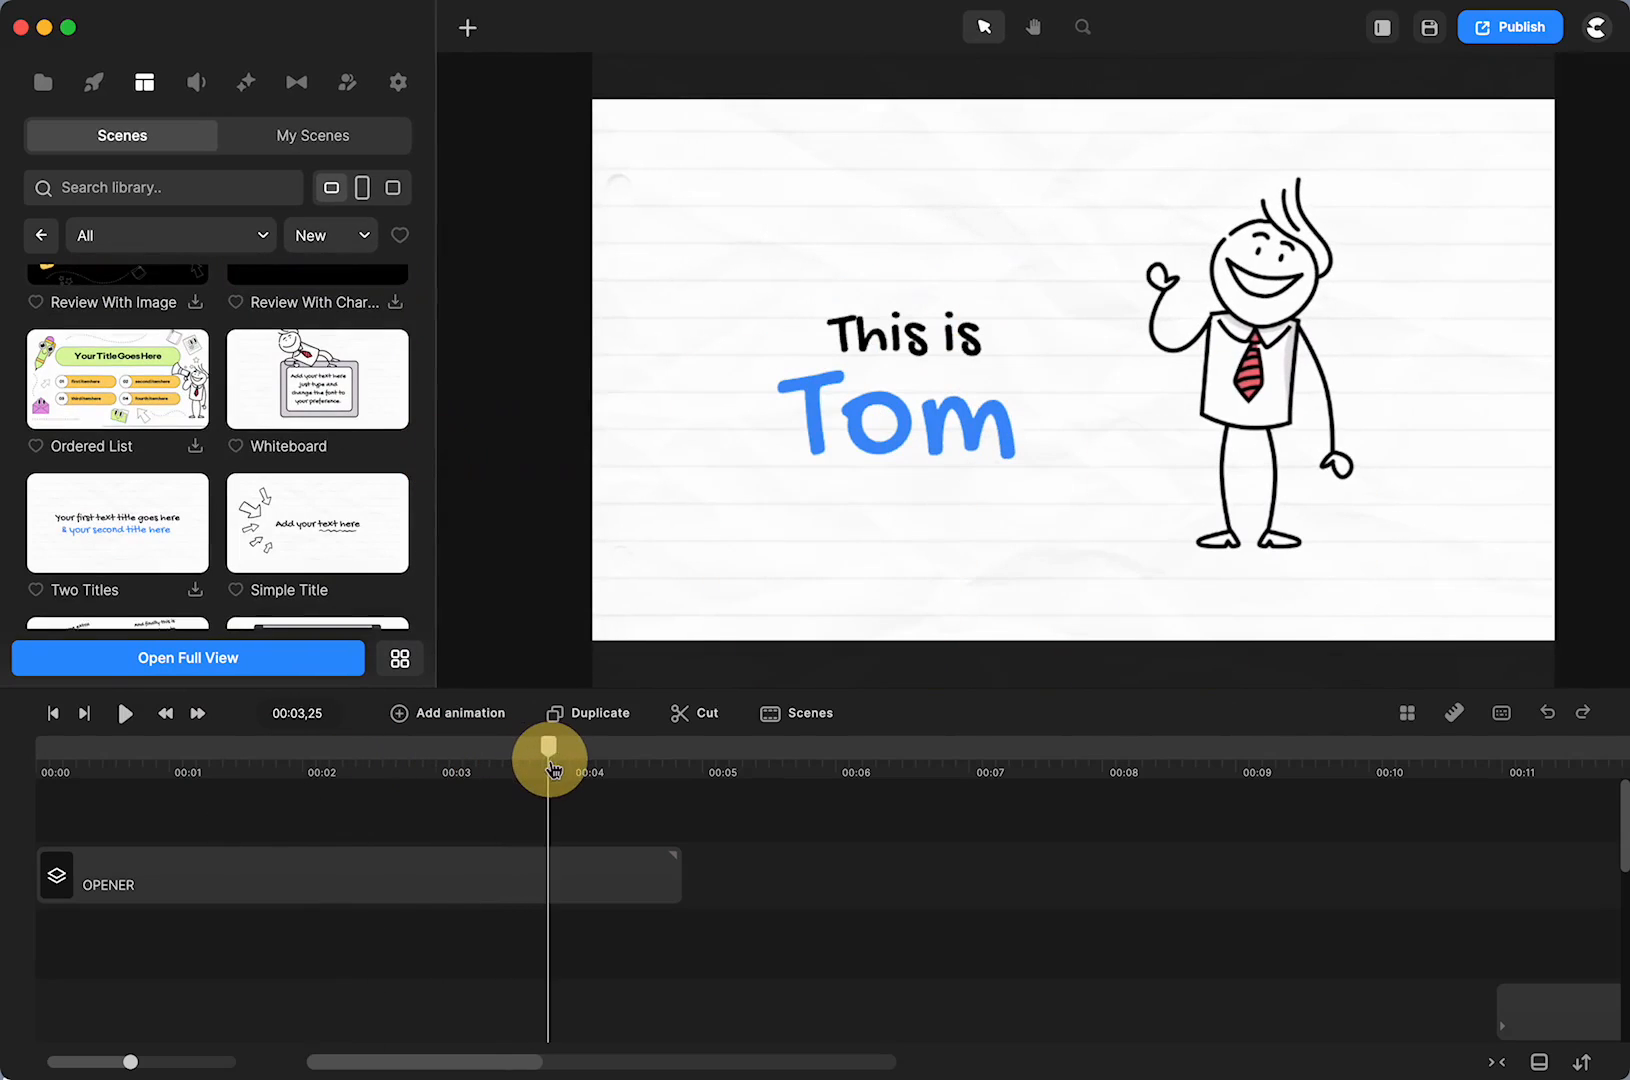
click(309, 882)
right_click(309, 882)
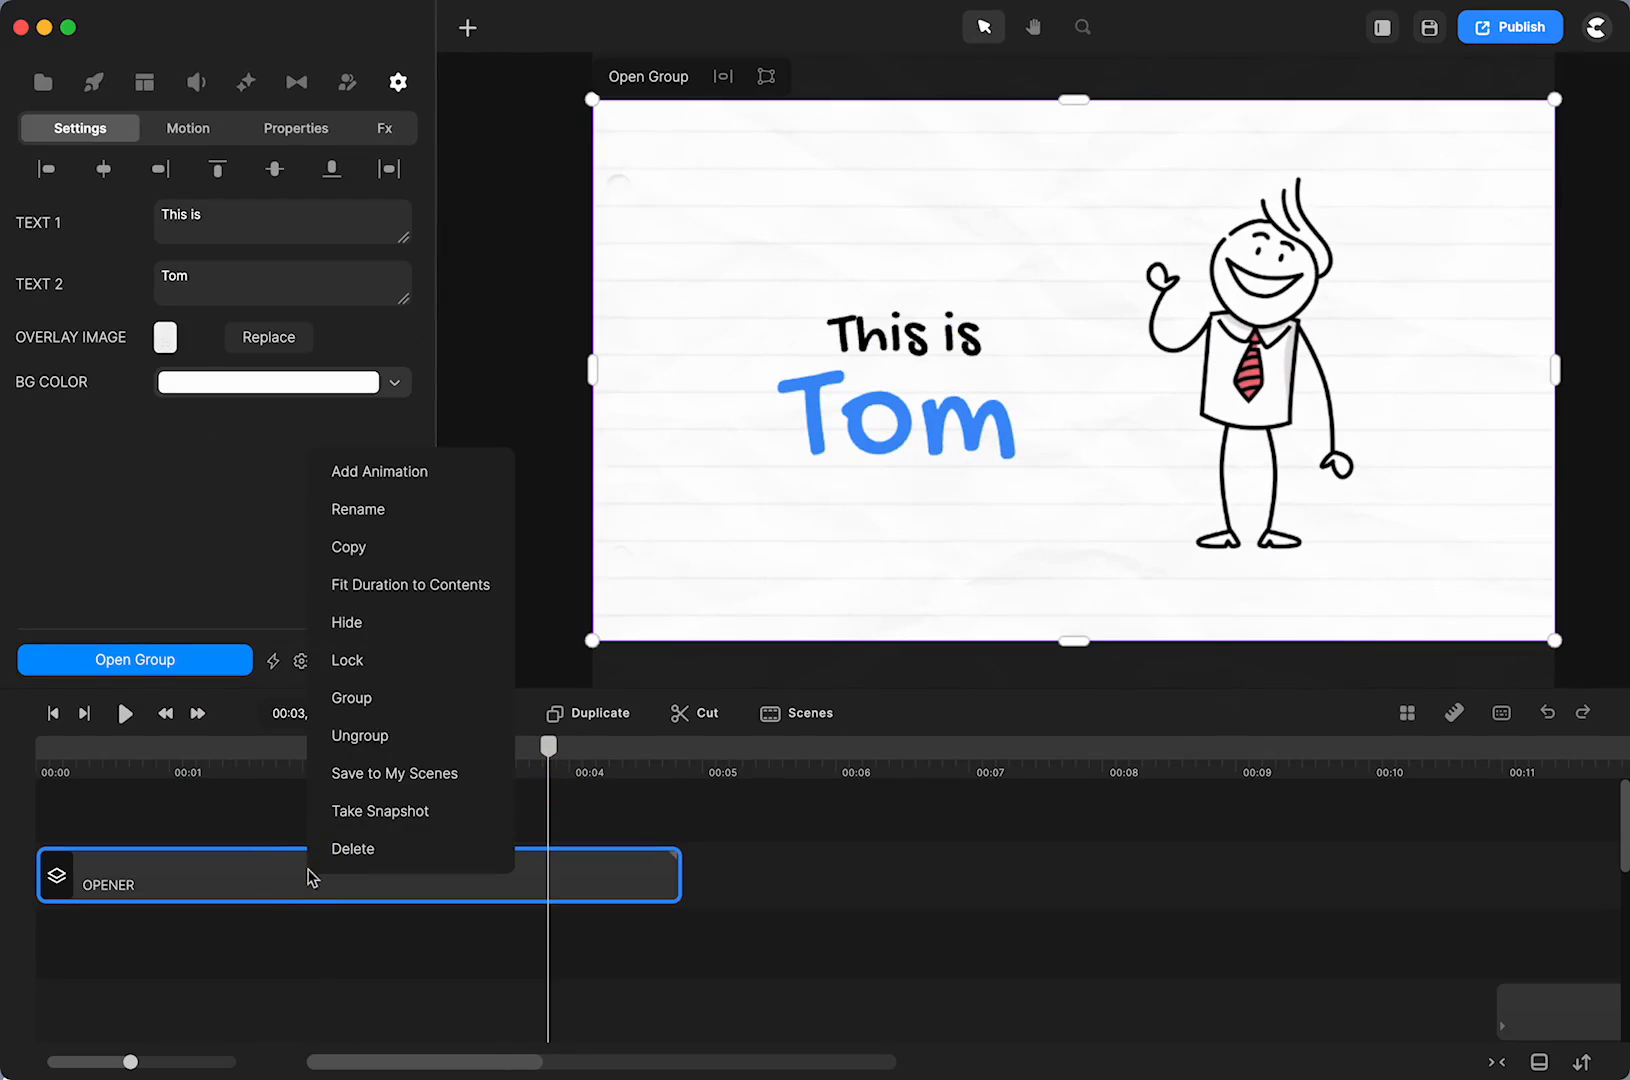
click(340, 620)
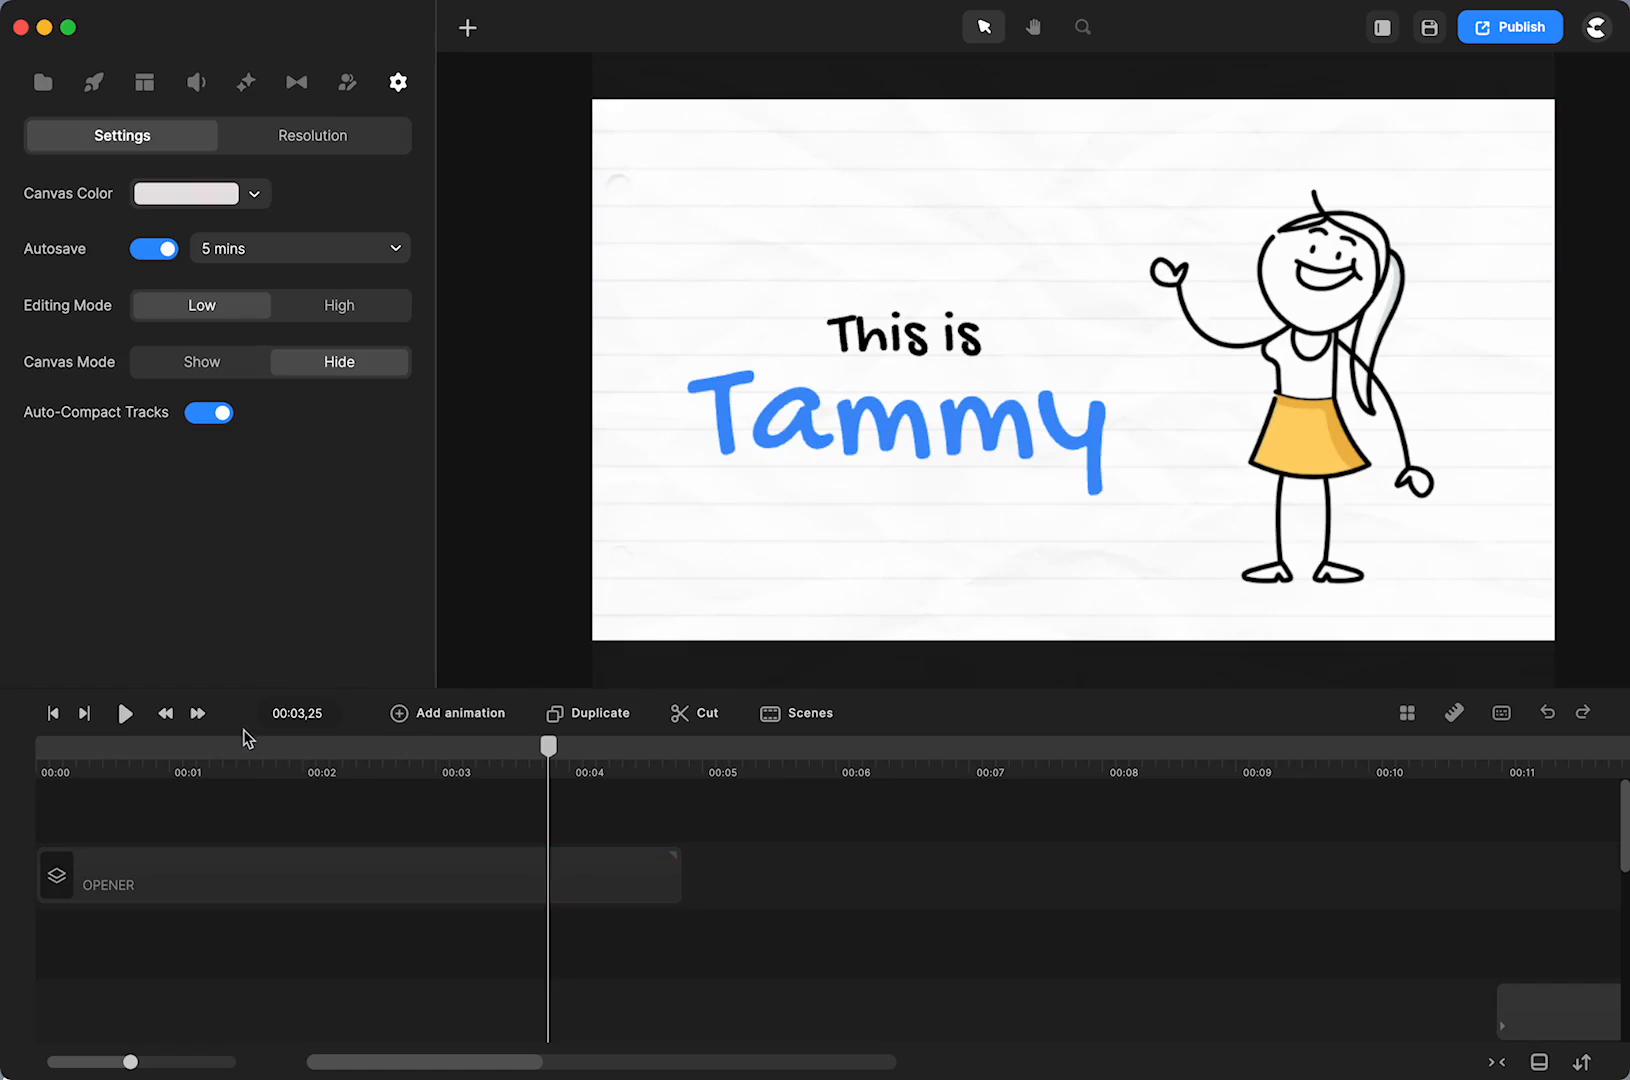
Scrub the playhead to 00:02,19, look inside the first group of the opening and return to the main timeline
drag(549, 760, 388, 823)
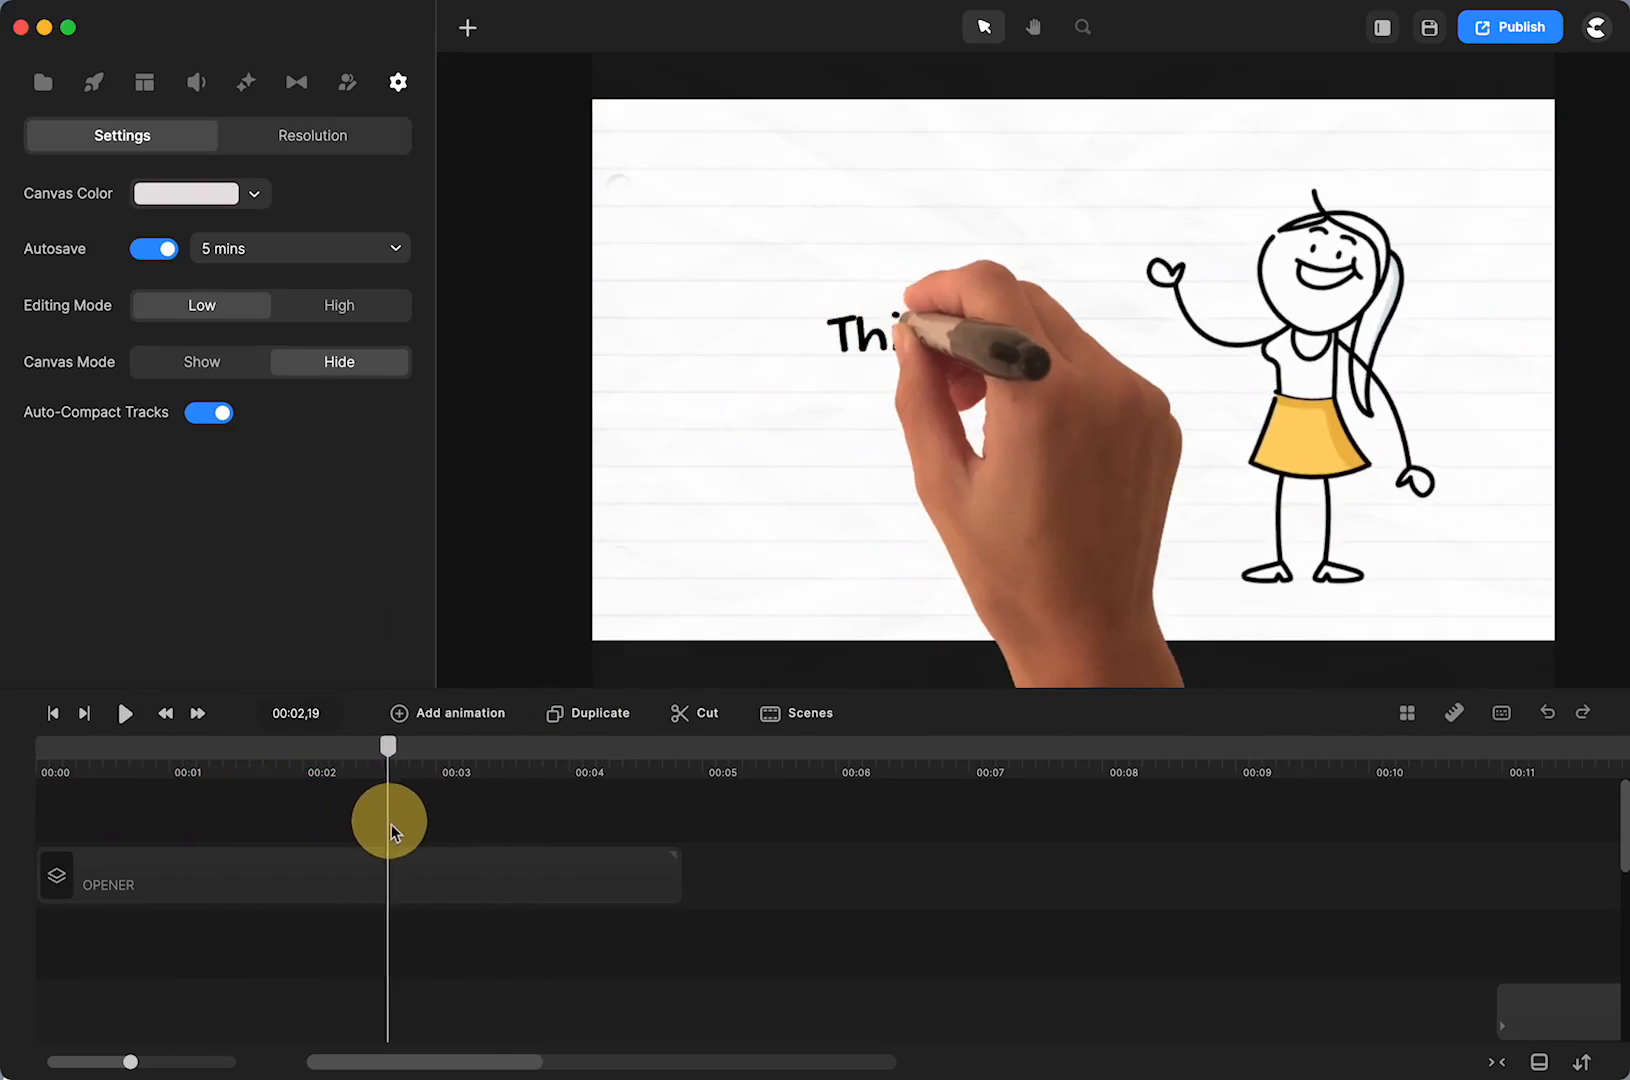
scroll(244, 945, down, 3)
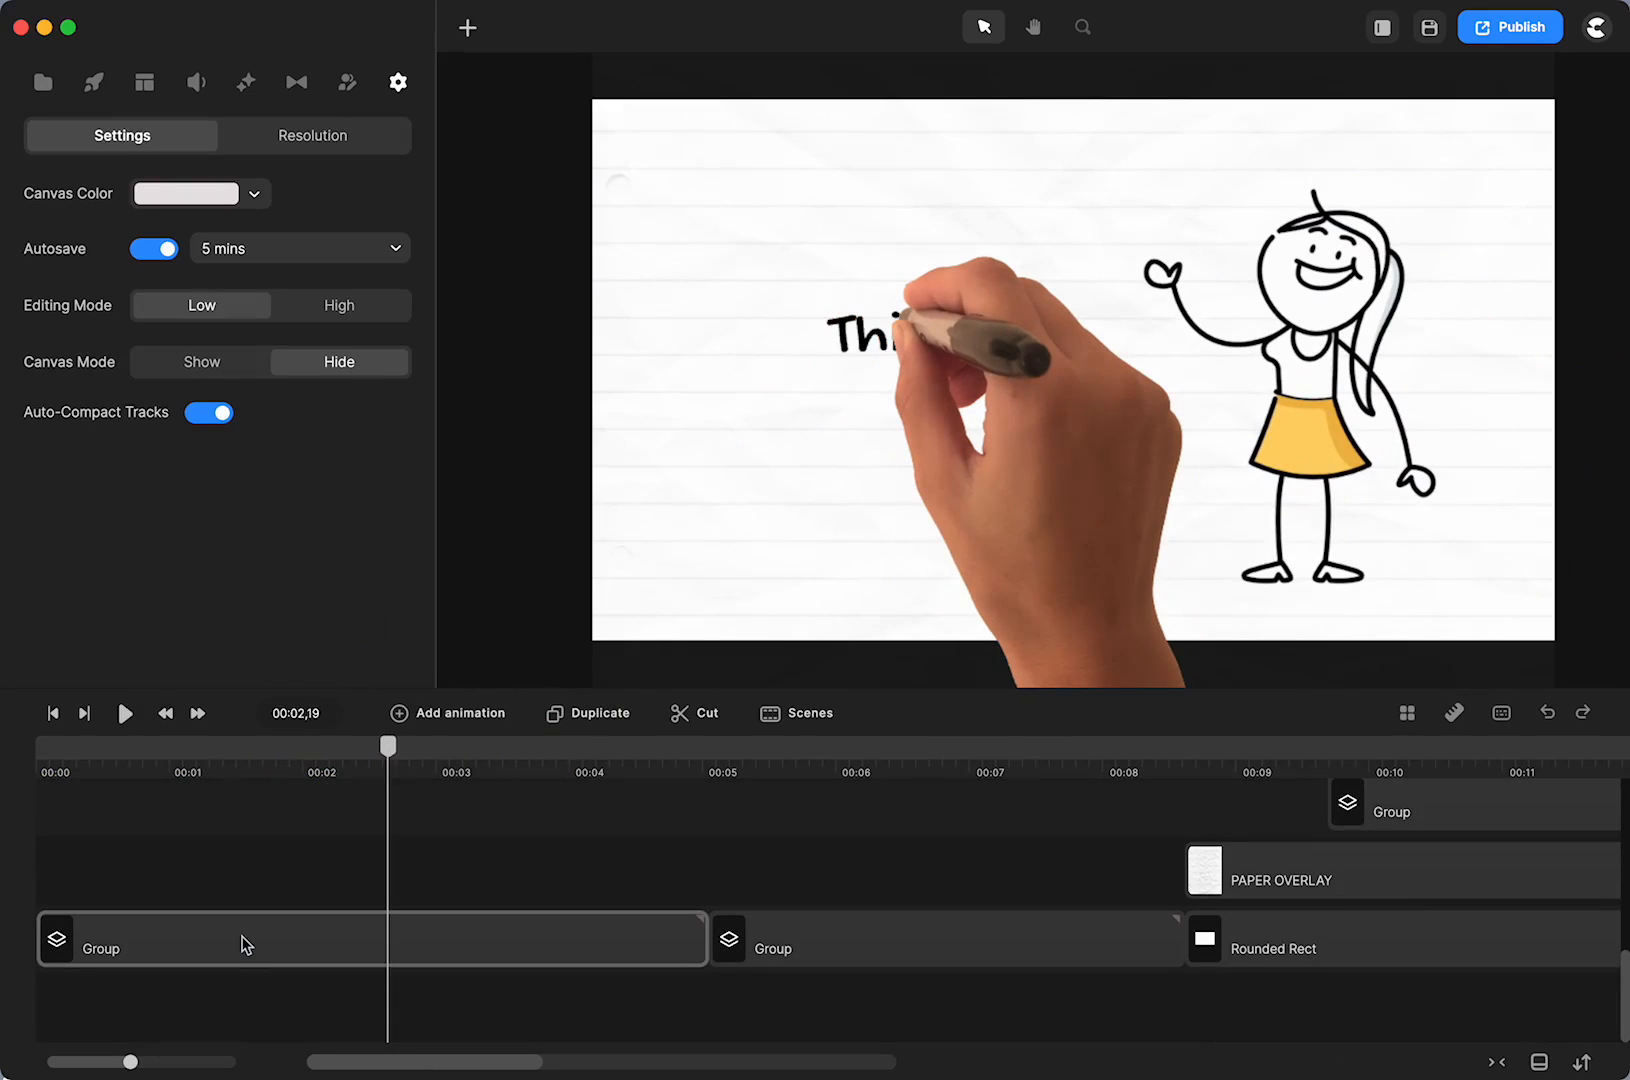
double_click(244, 945)
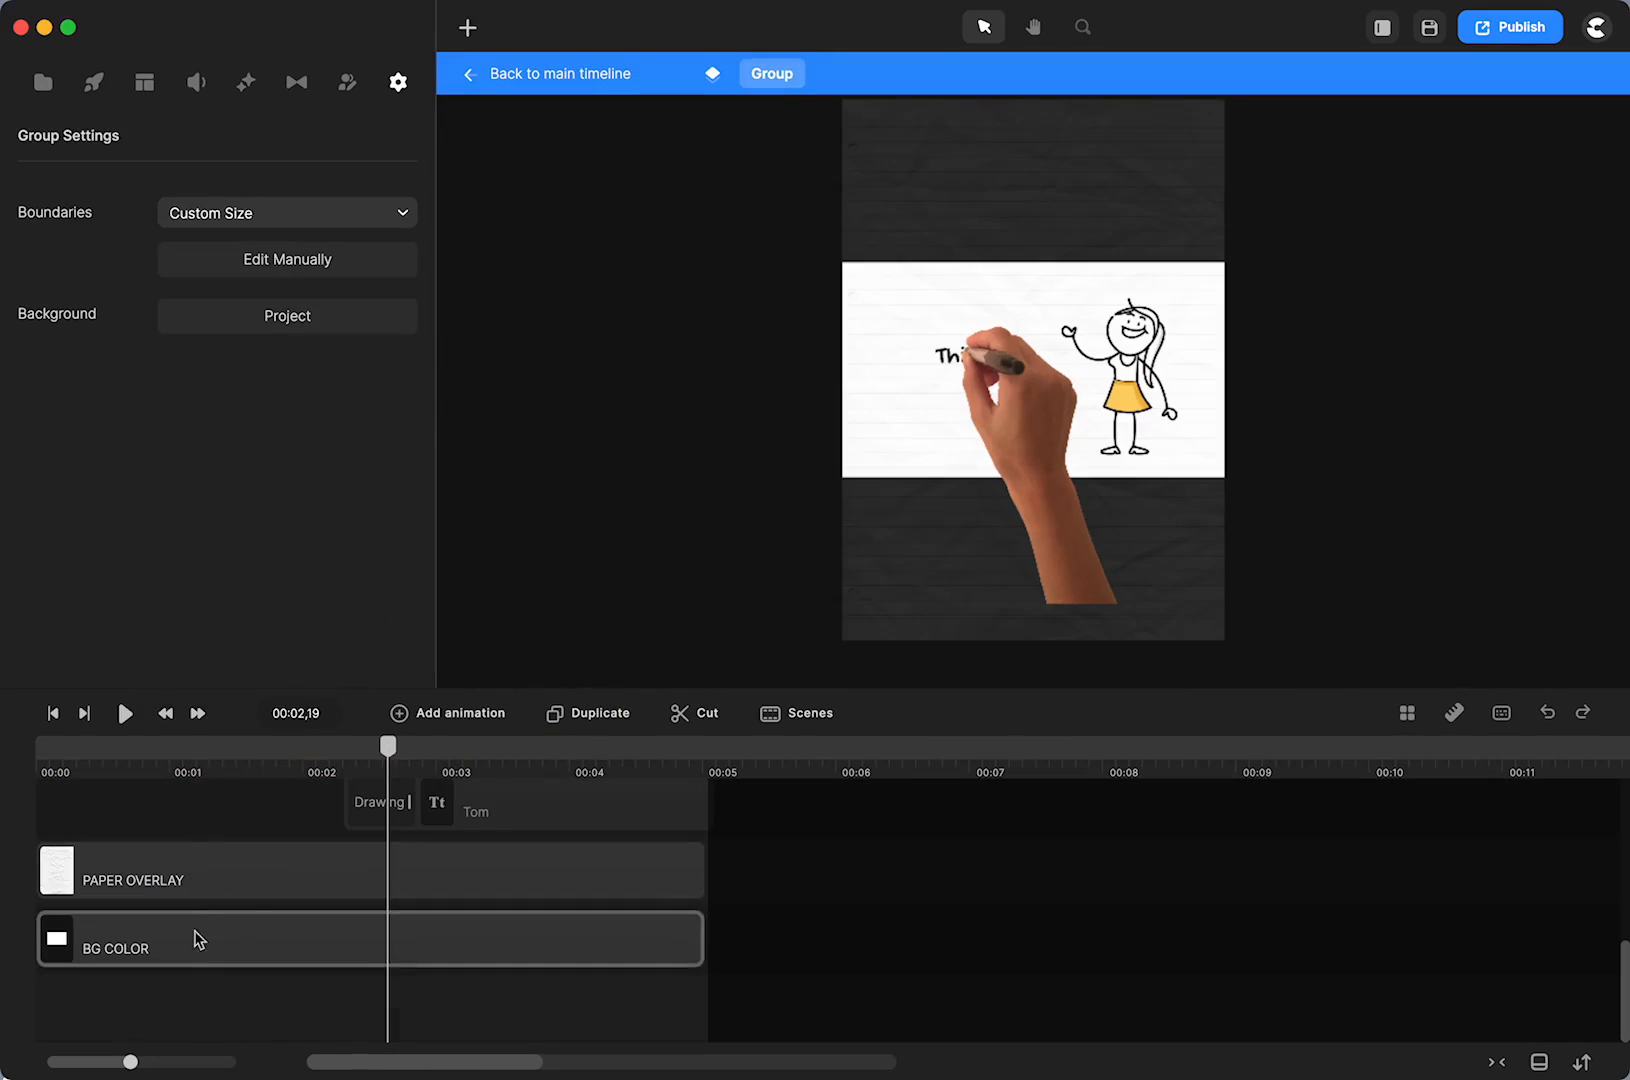
click(533, 59)
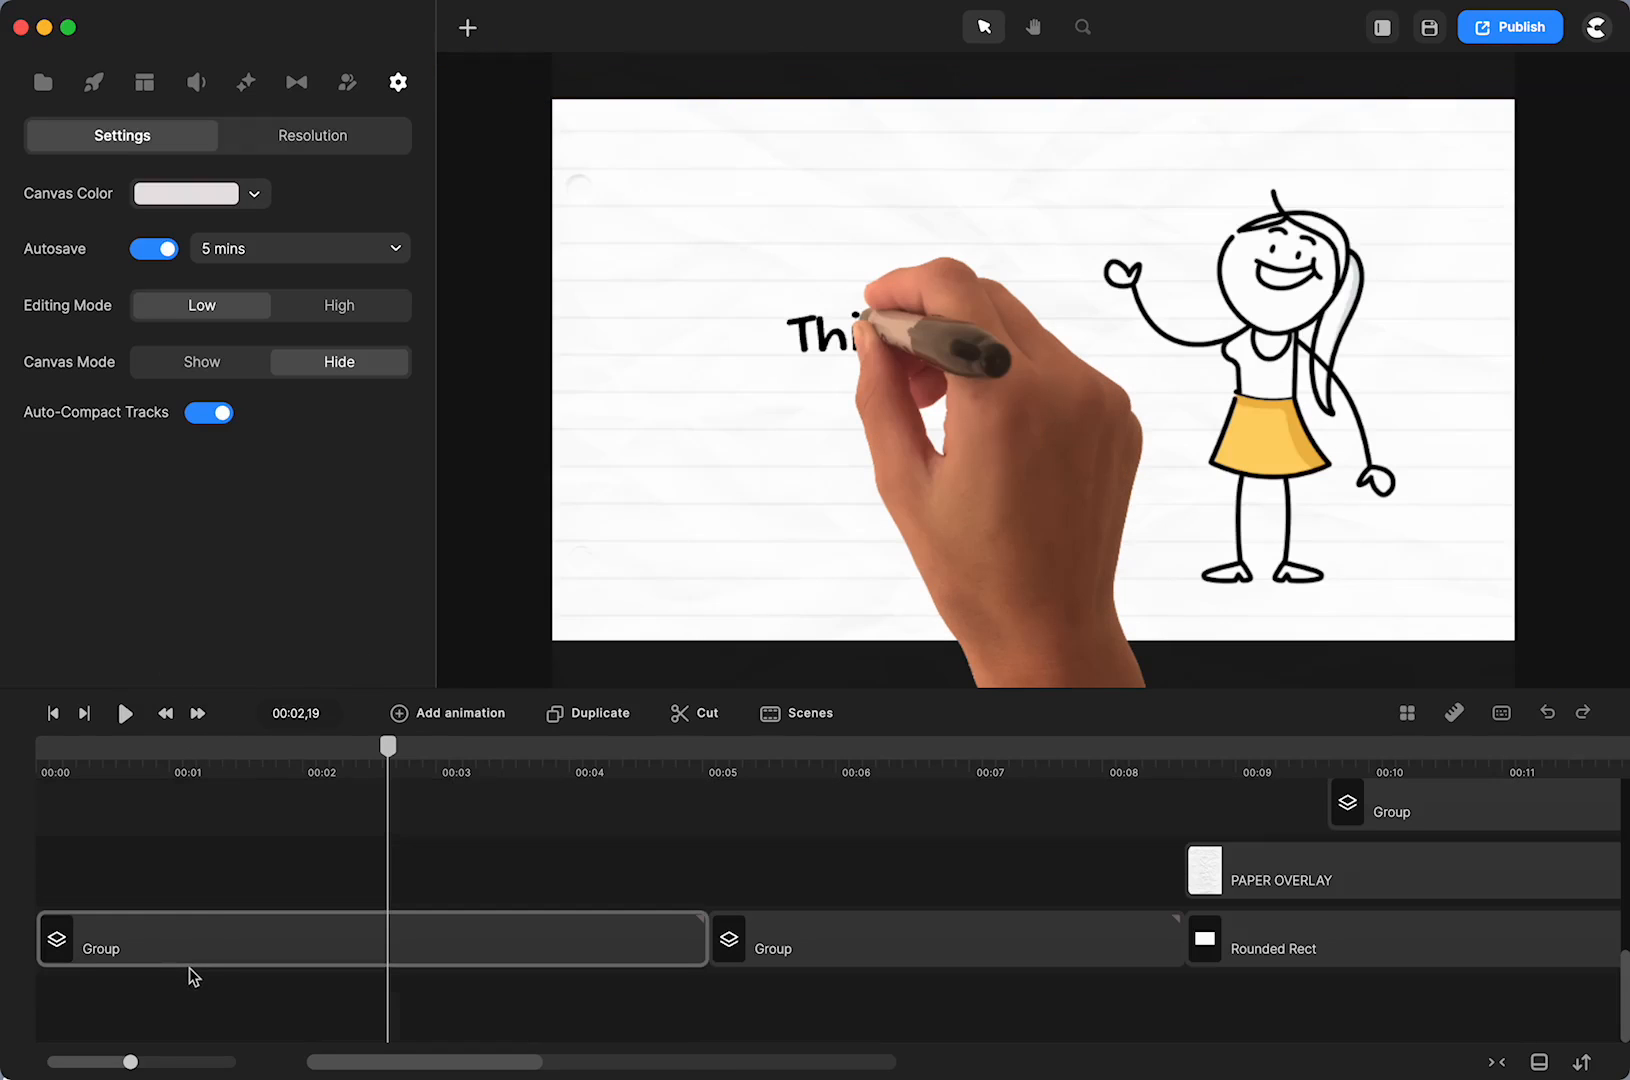
Ungroup the first group at the start of the main timeline
click(183, 942)
right_click(183, 941)
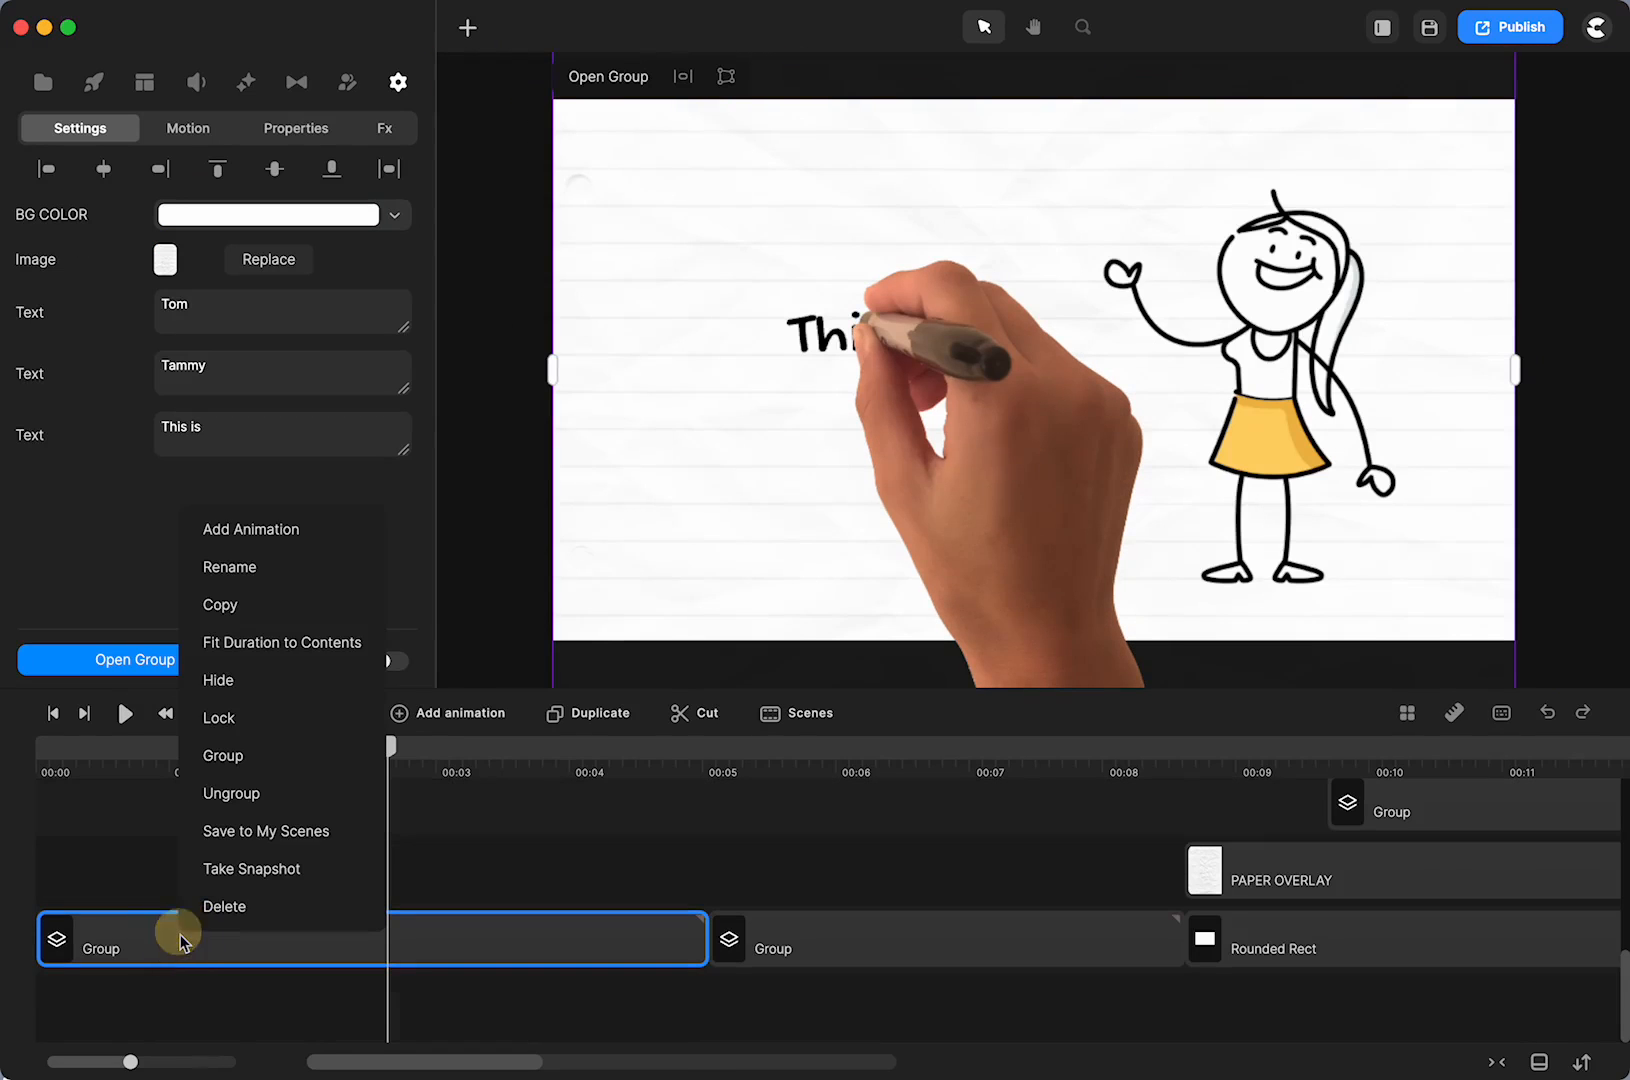
click(225, 796)
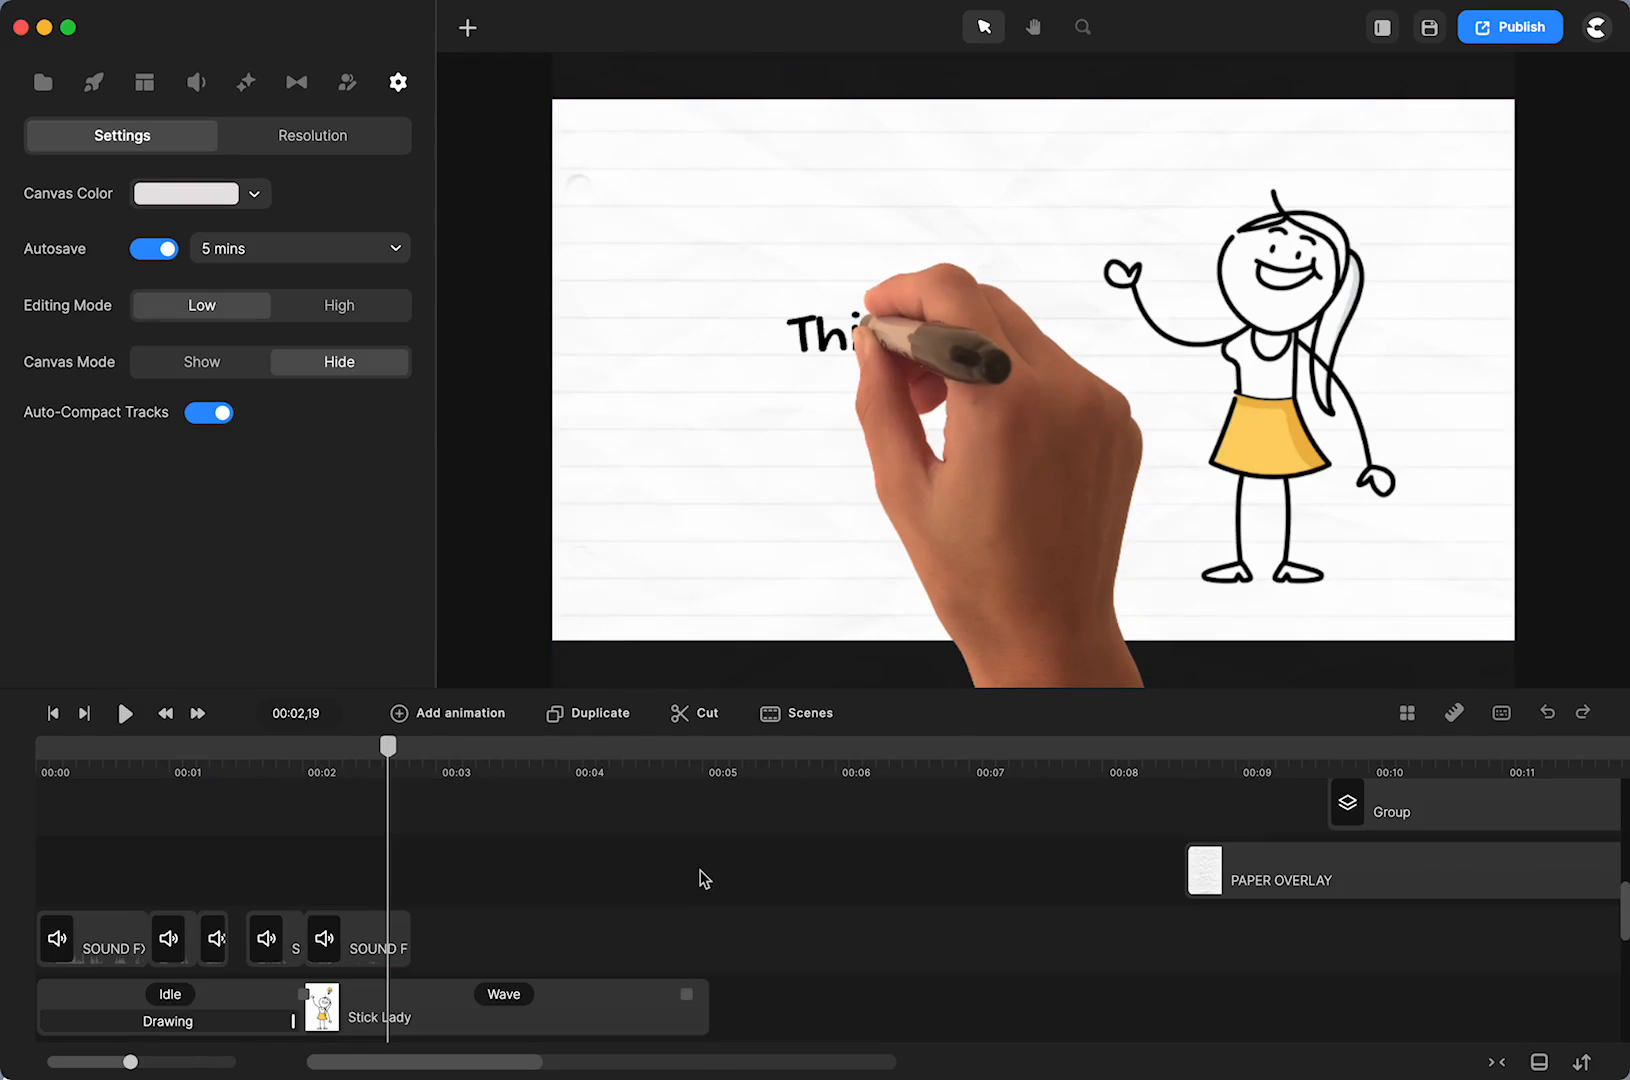
Inspect the first sound effect clip's settings and bring the playhead back to 00:00,01
scroll(704, 879, down, 1)
click(130, 897)
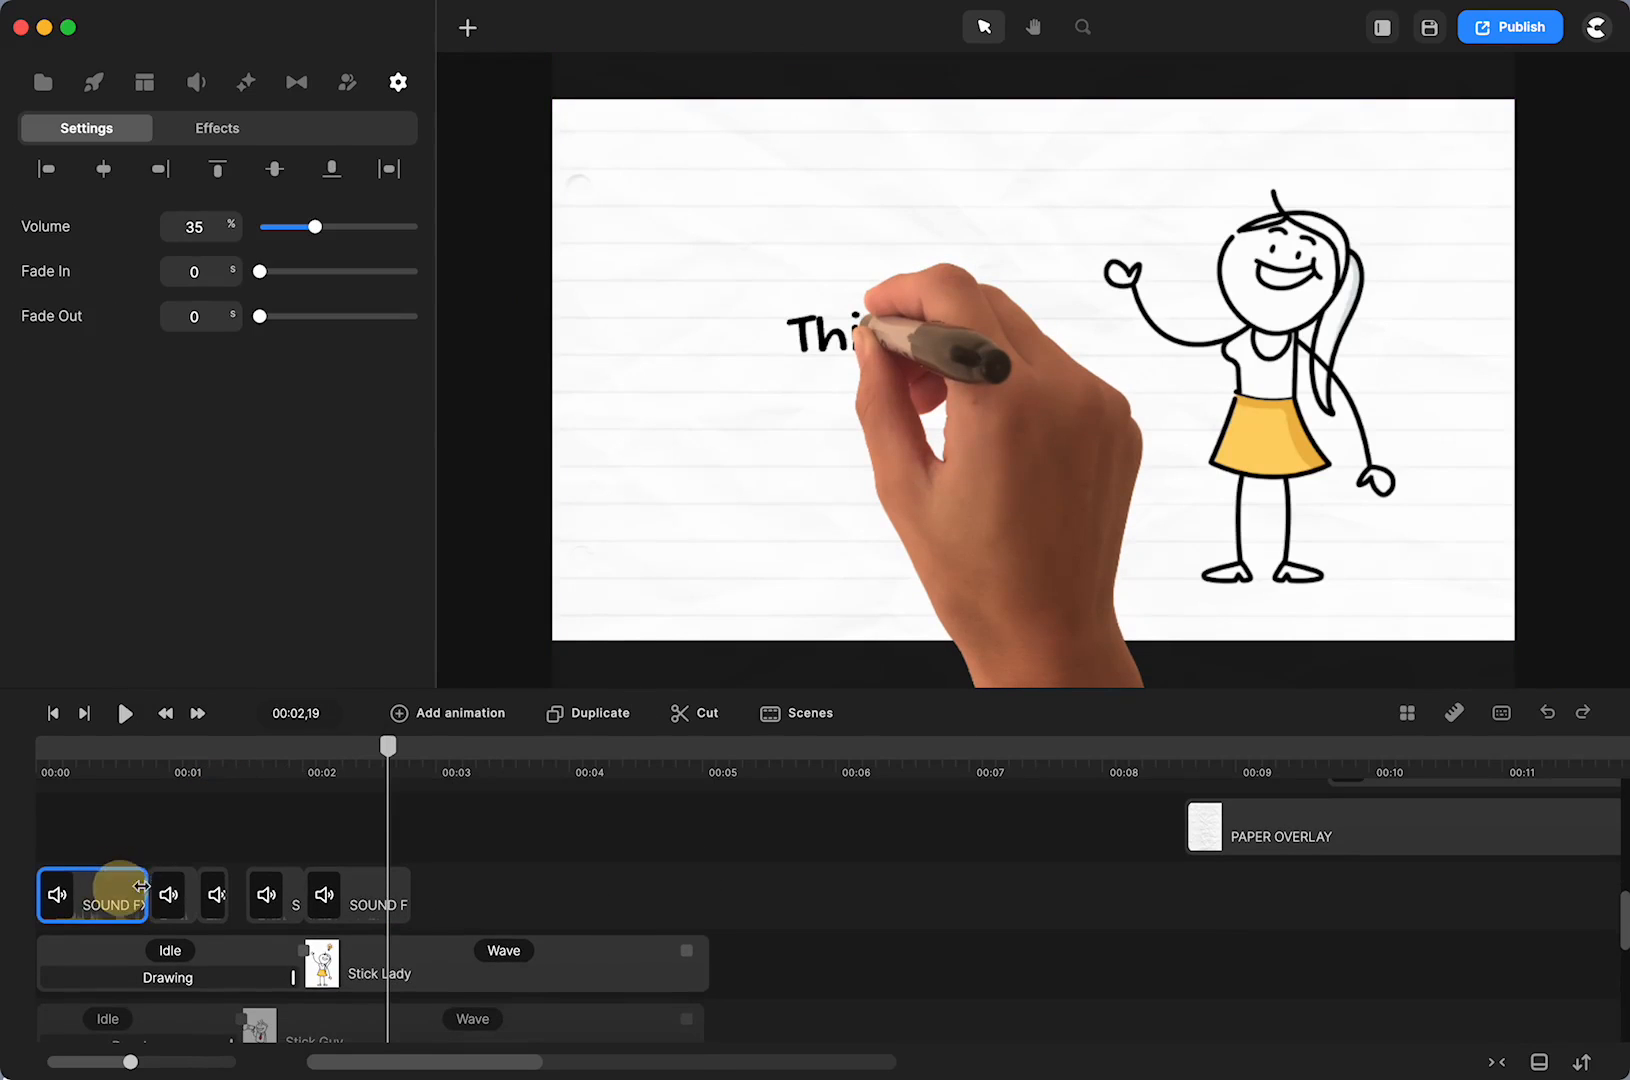
drag(388, 765, 44, 795)
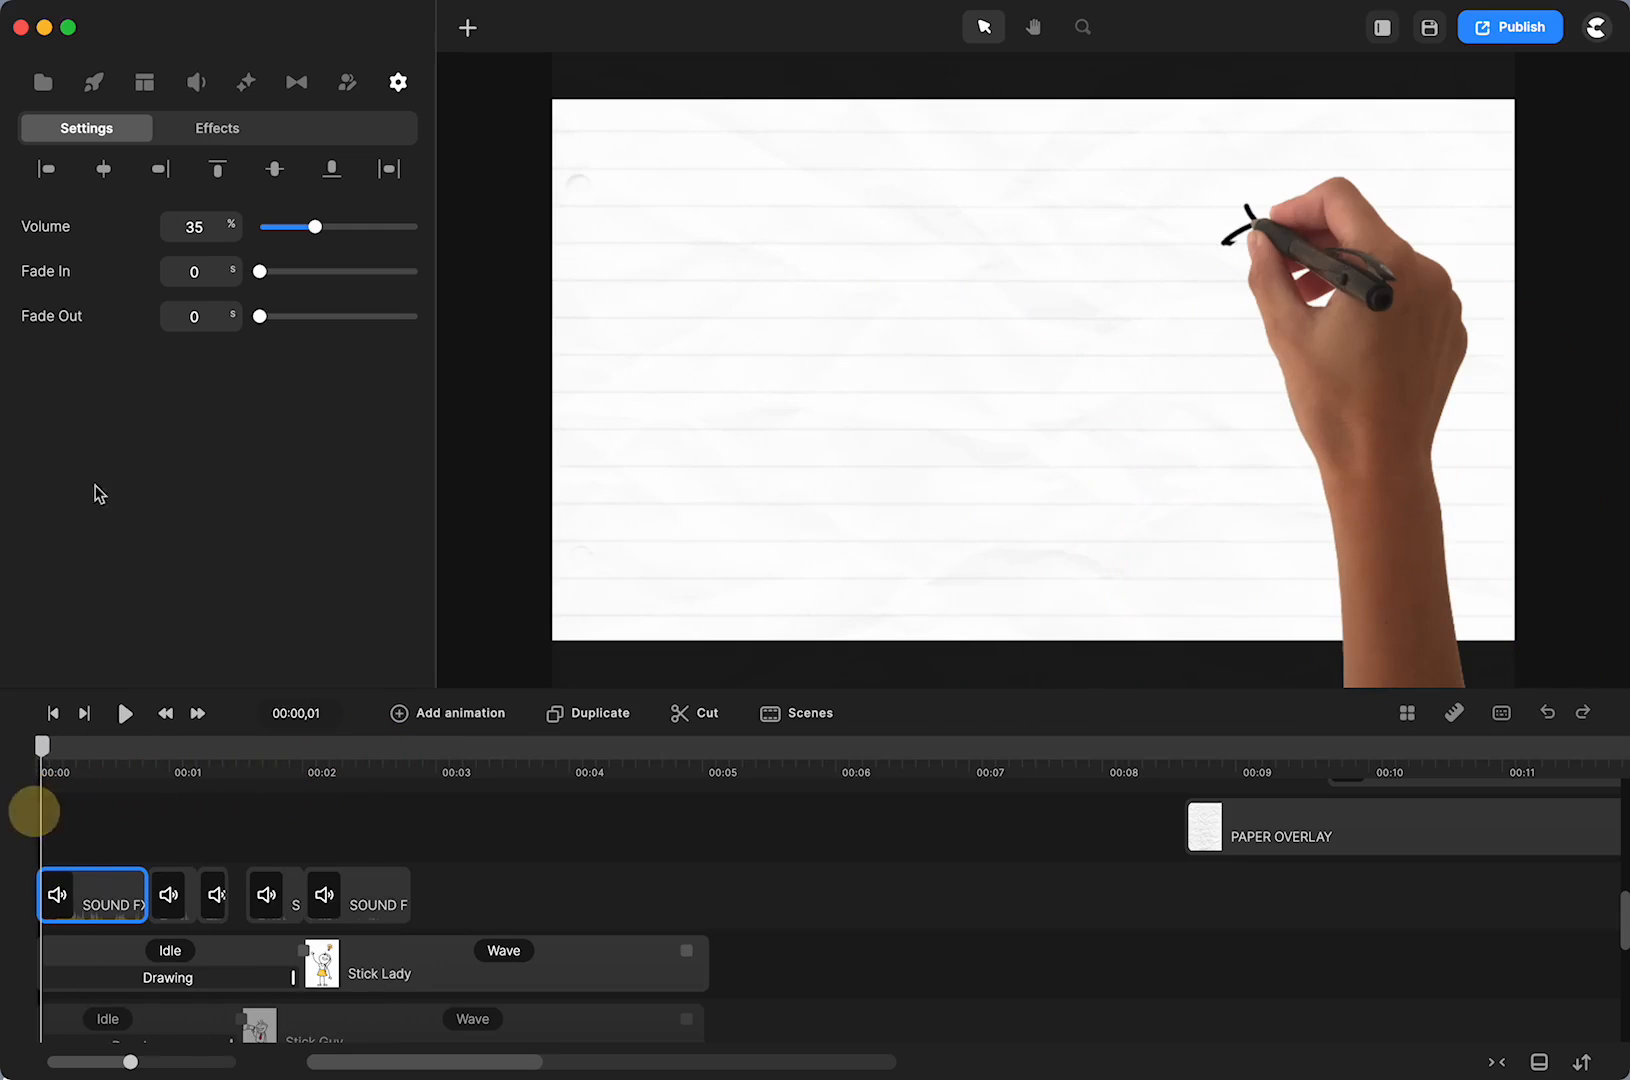
Search the sound effects library for "doodle", clear the search and go back to the scene templates
click(197, 84)
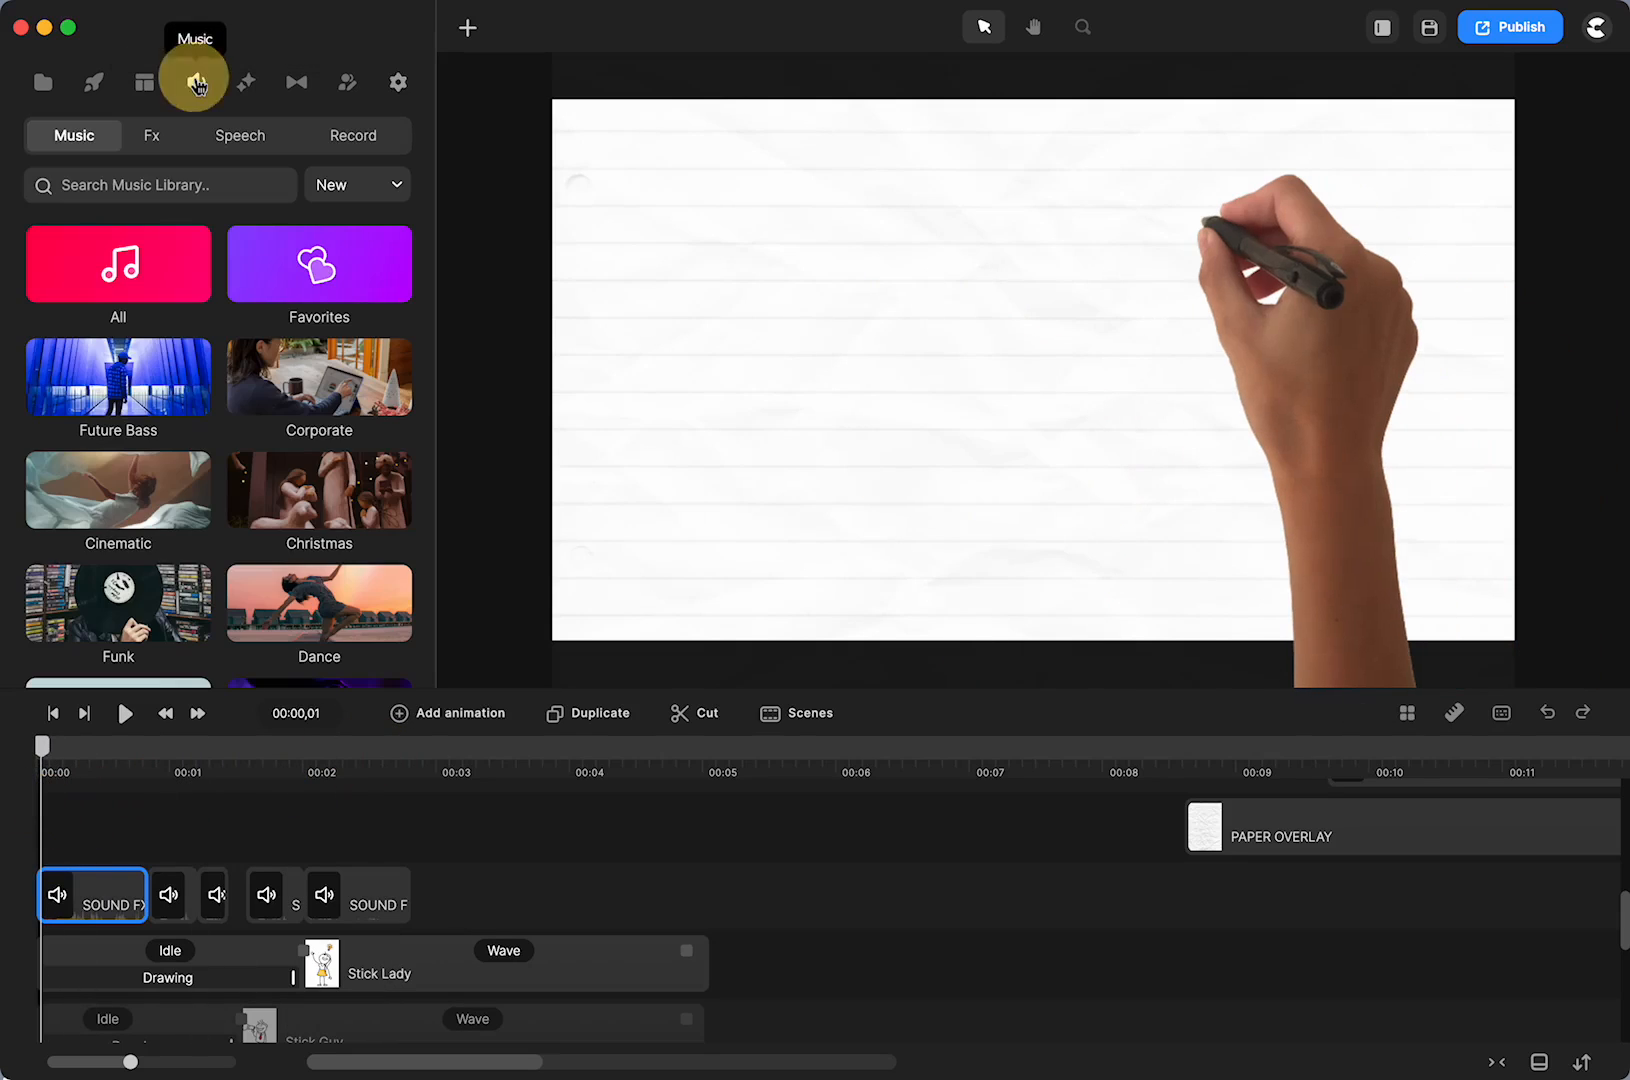
click(160, 137)
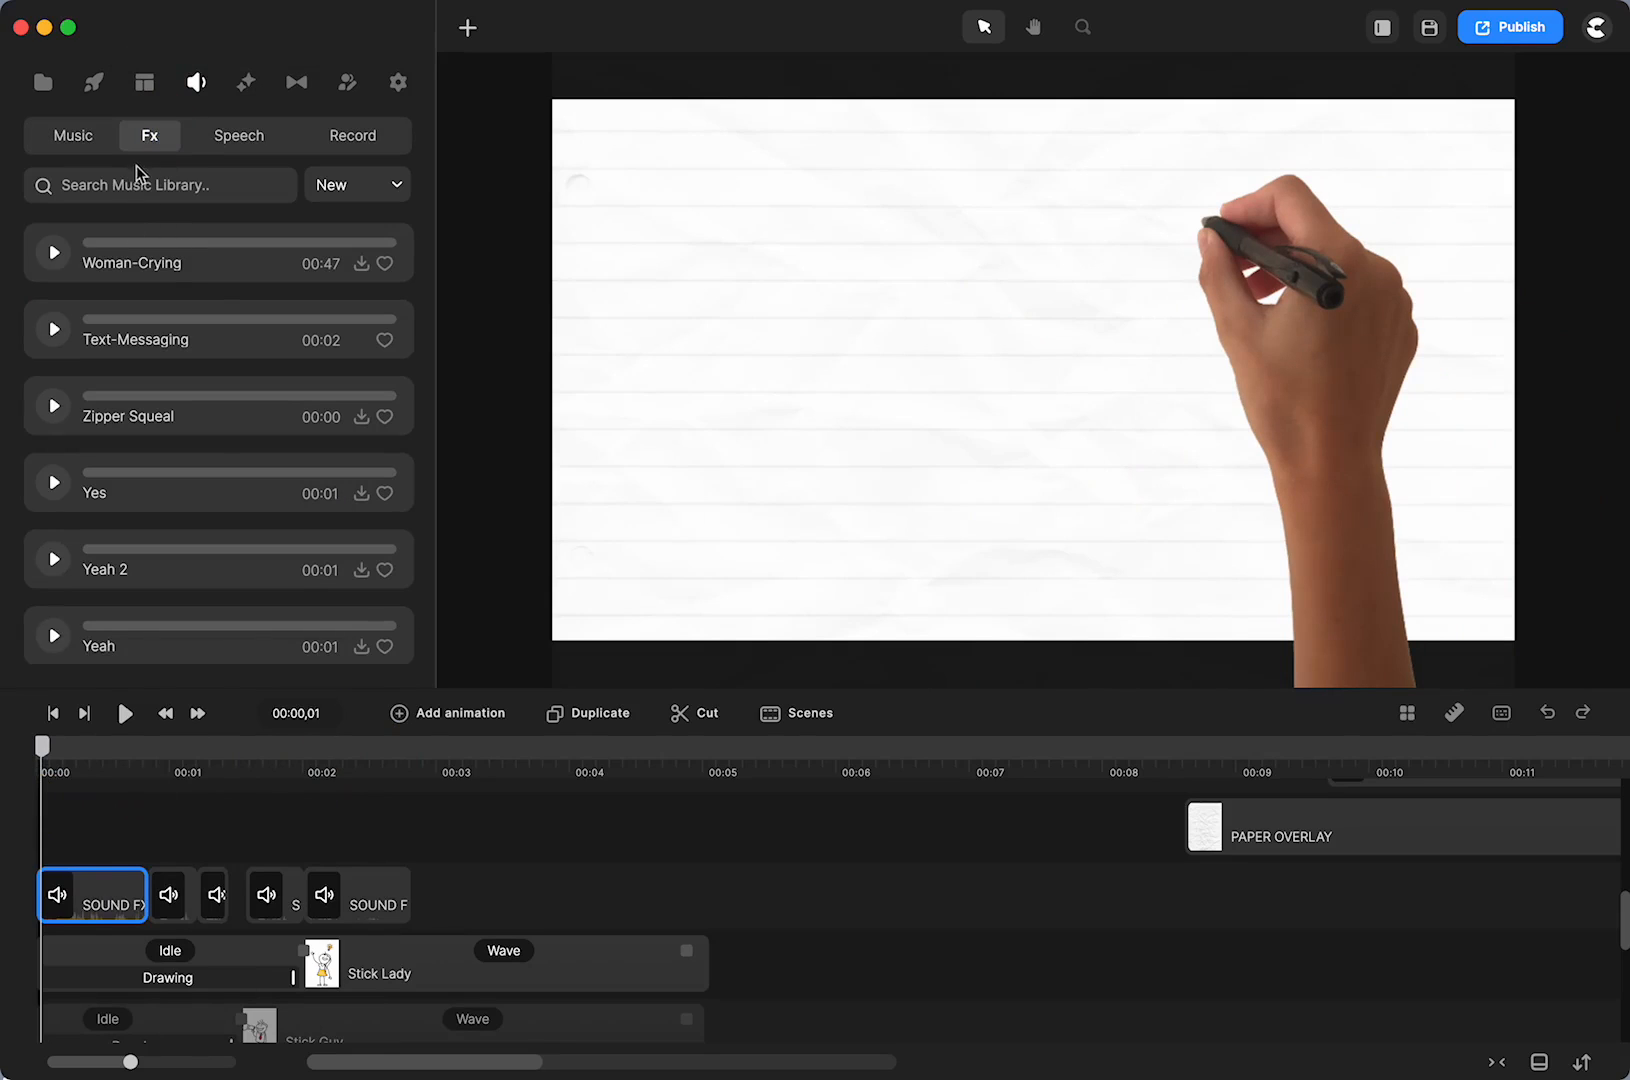
click(107, 178)
text(doodle)
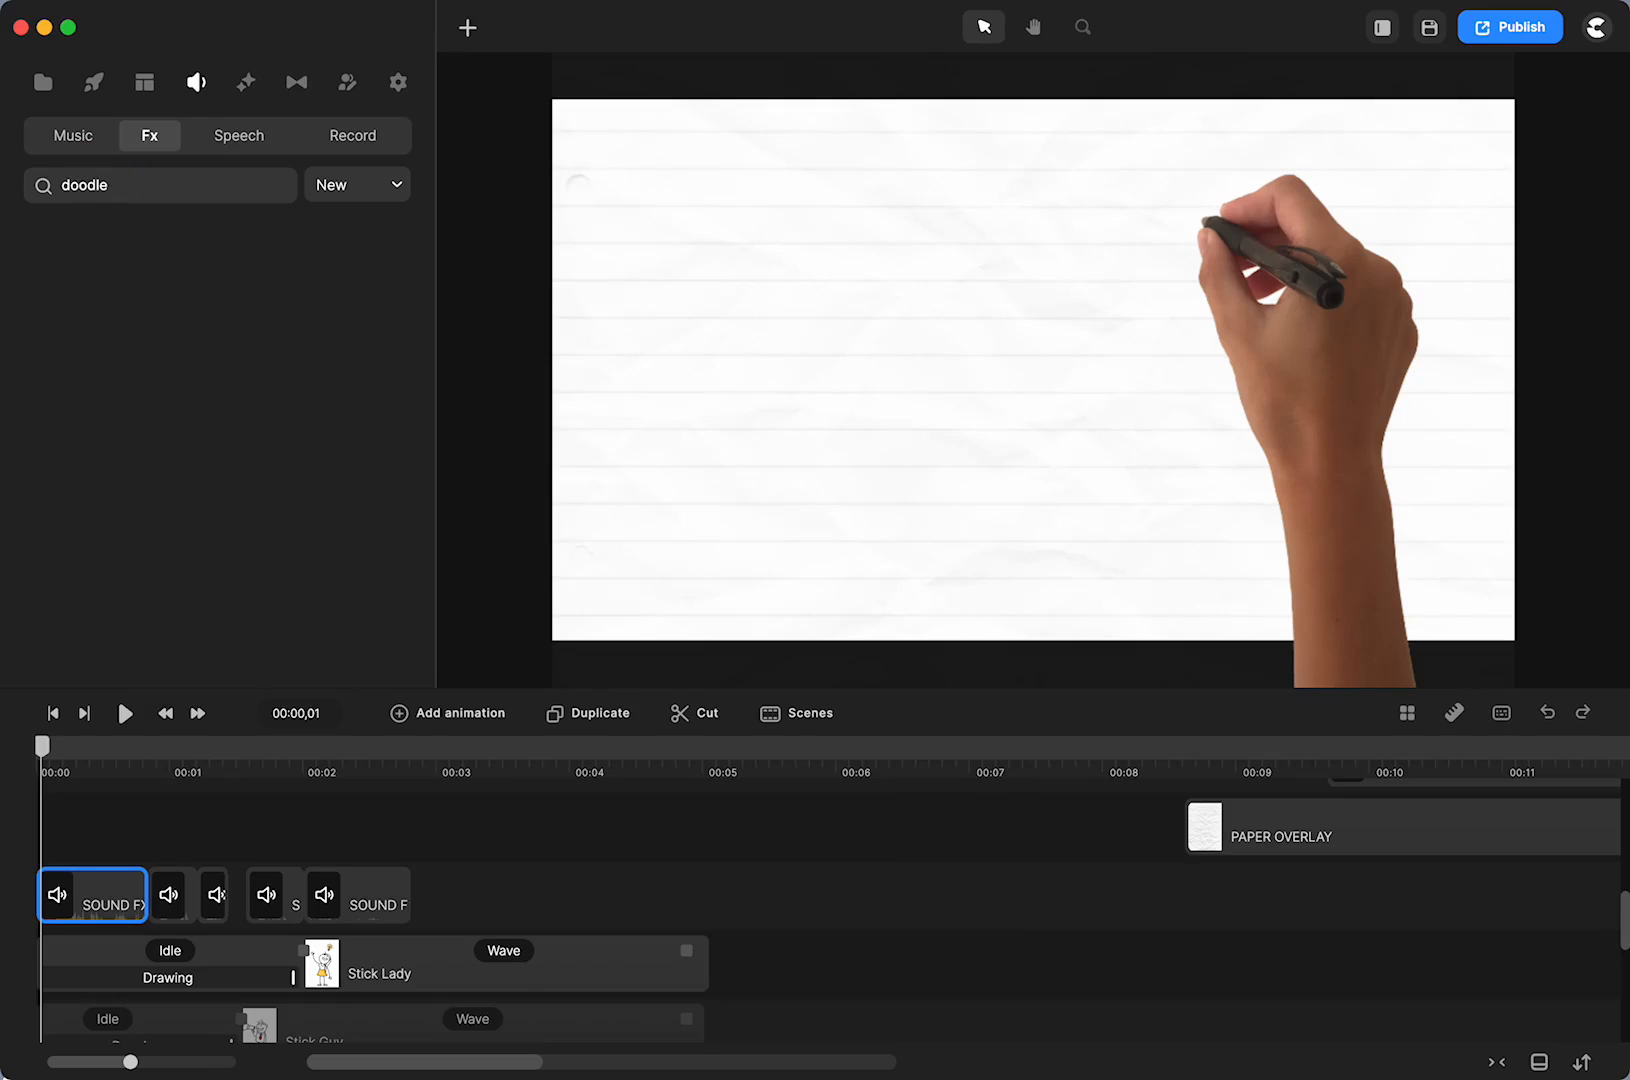
key(BackSpace)
key(BackSpace)
key(BackSpace)
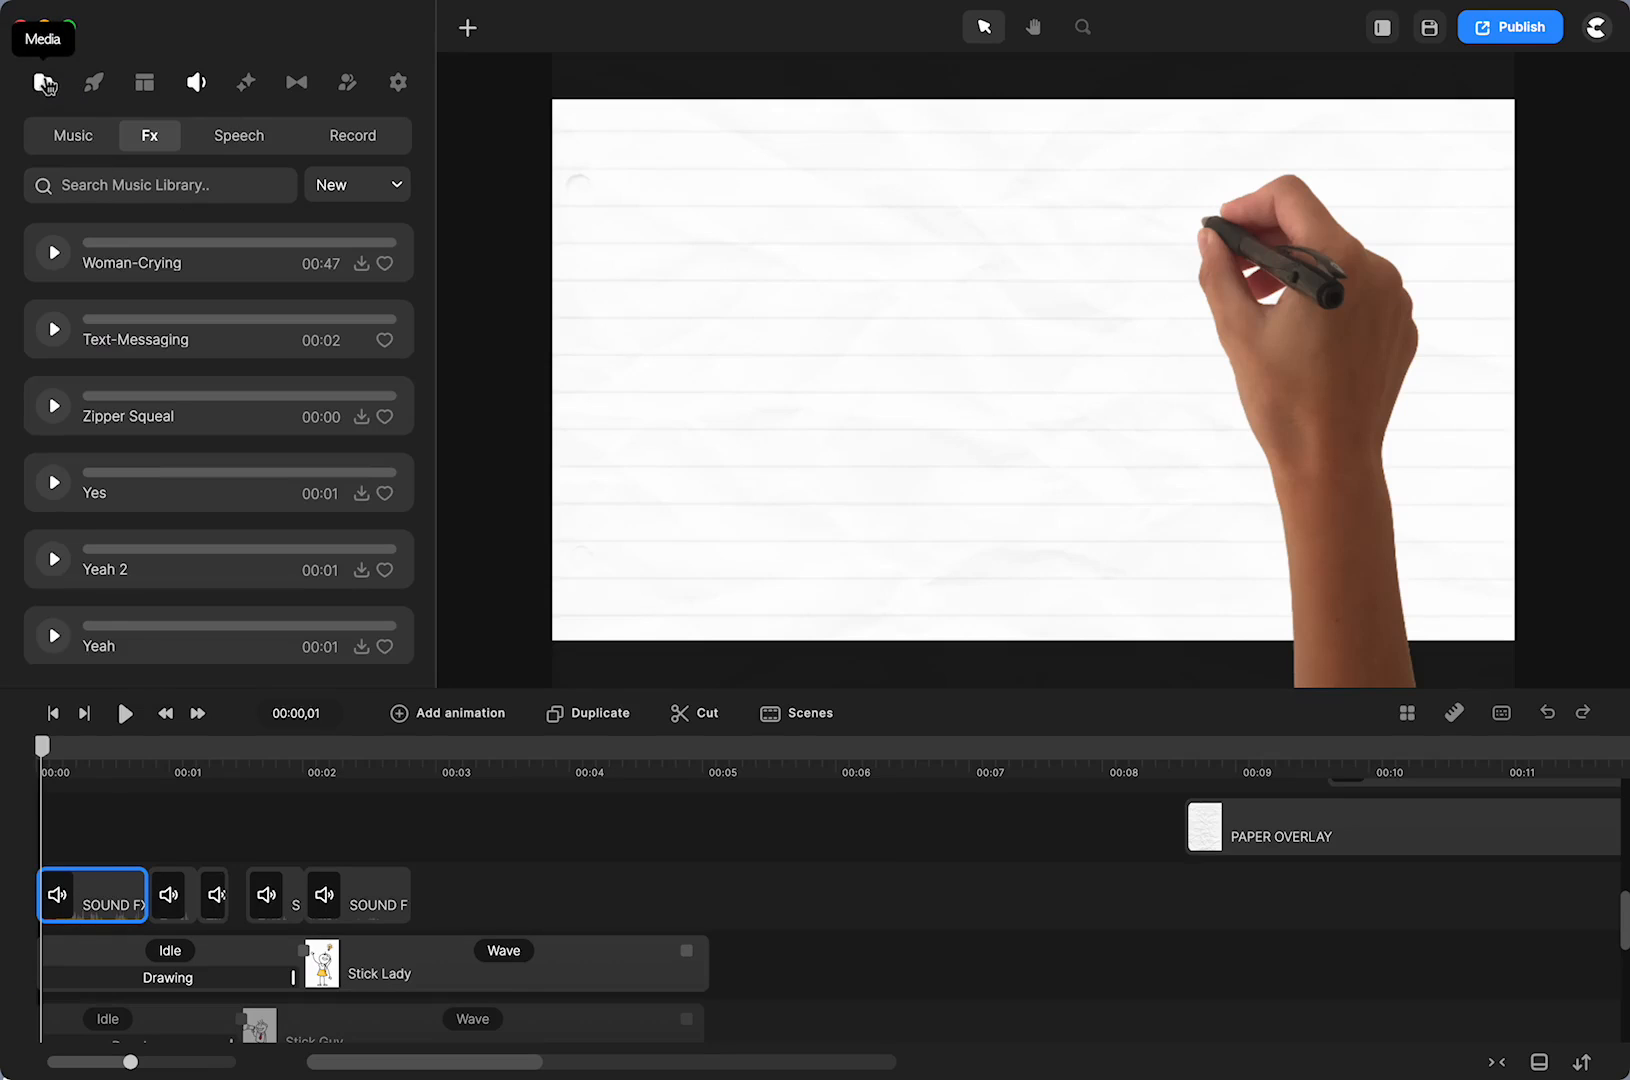
click(43, 82)
click(145, 88)
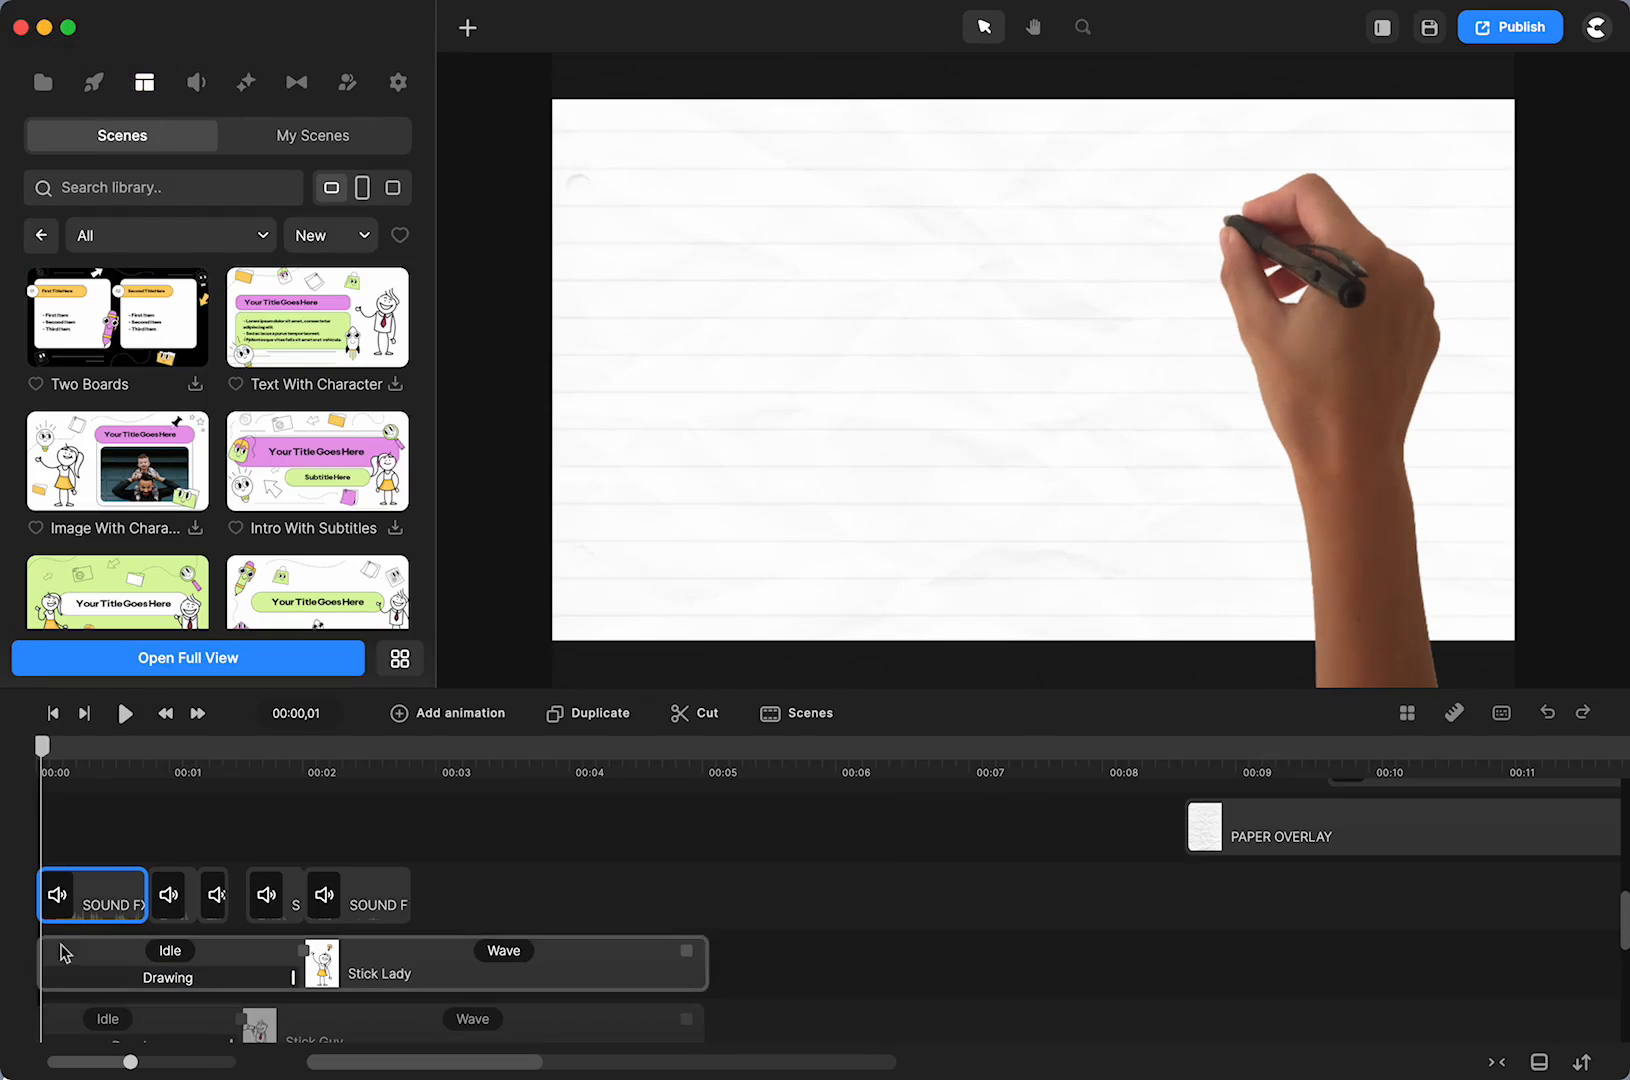
Shift the This is and Tammy text clips together slightly earlier on the timeline
scroll(98, 898, down, 2)
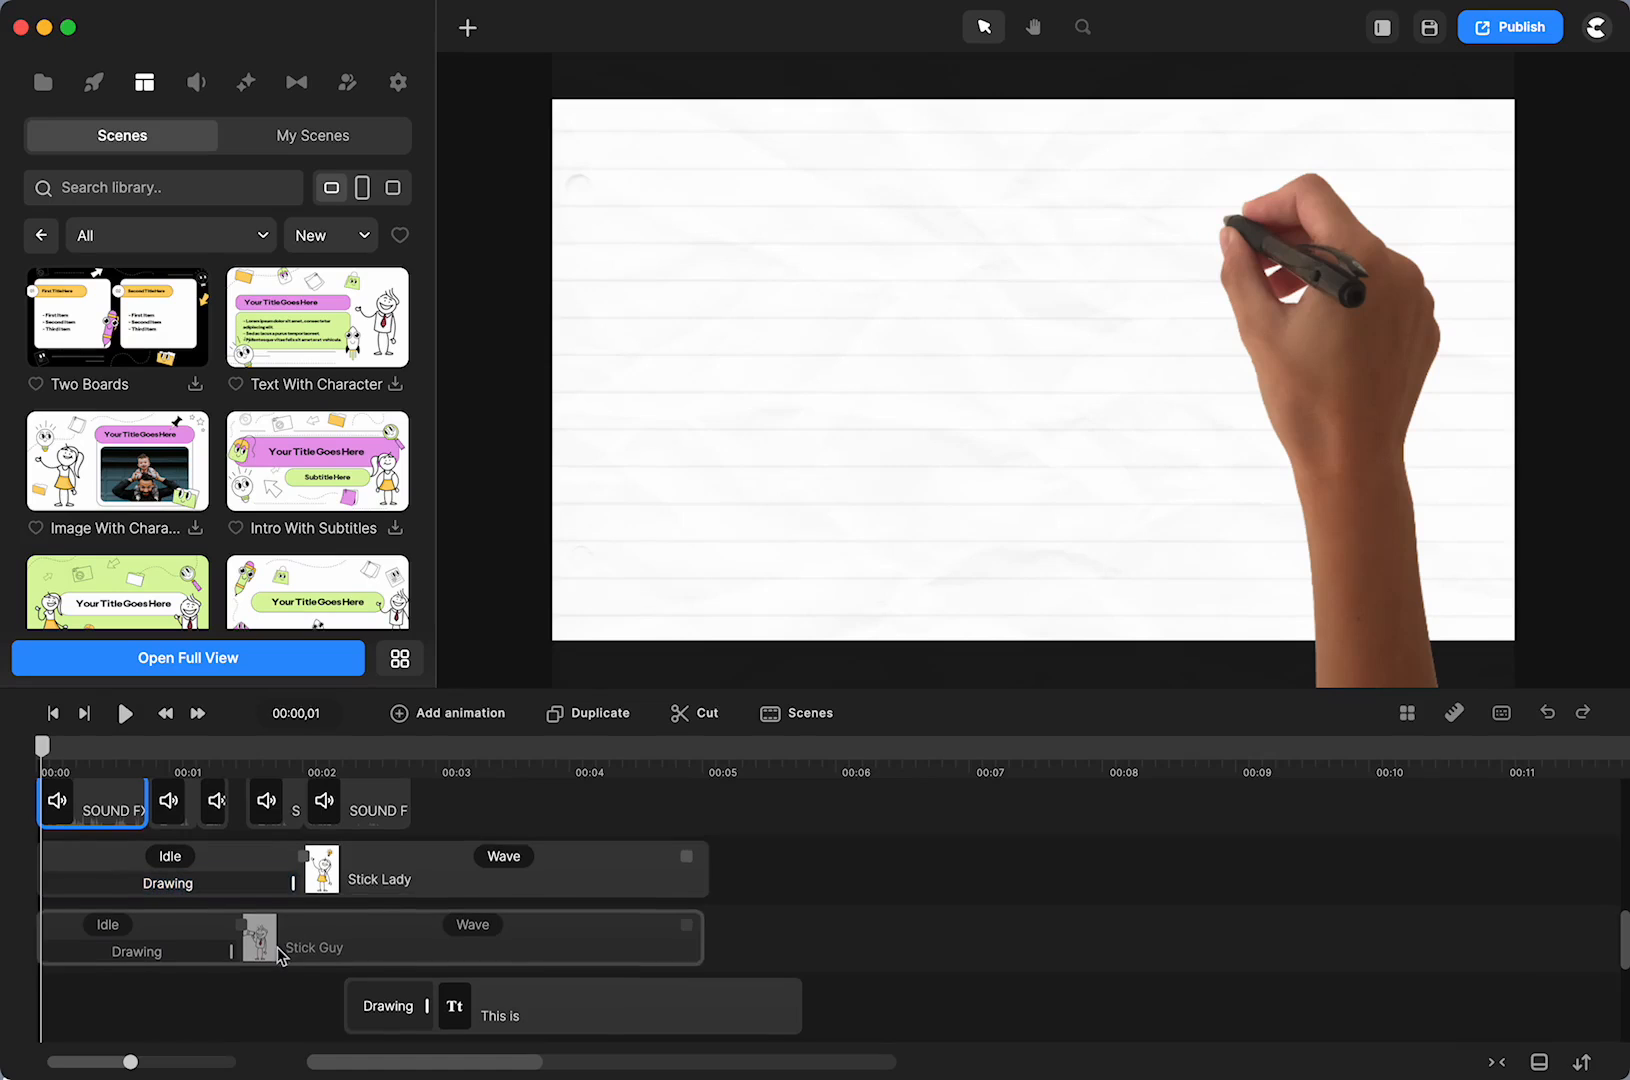
scroll(278, 947, down, 5)
scroll(278, 947, up, 1)
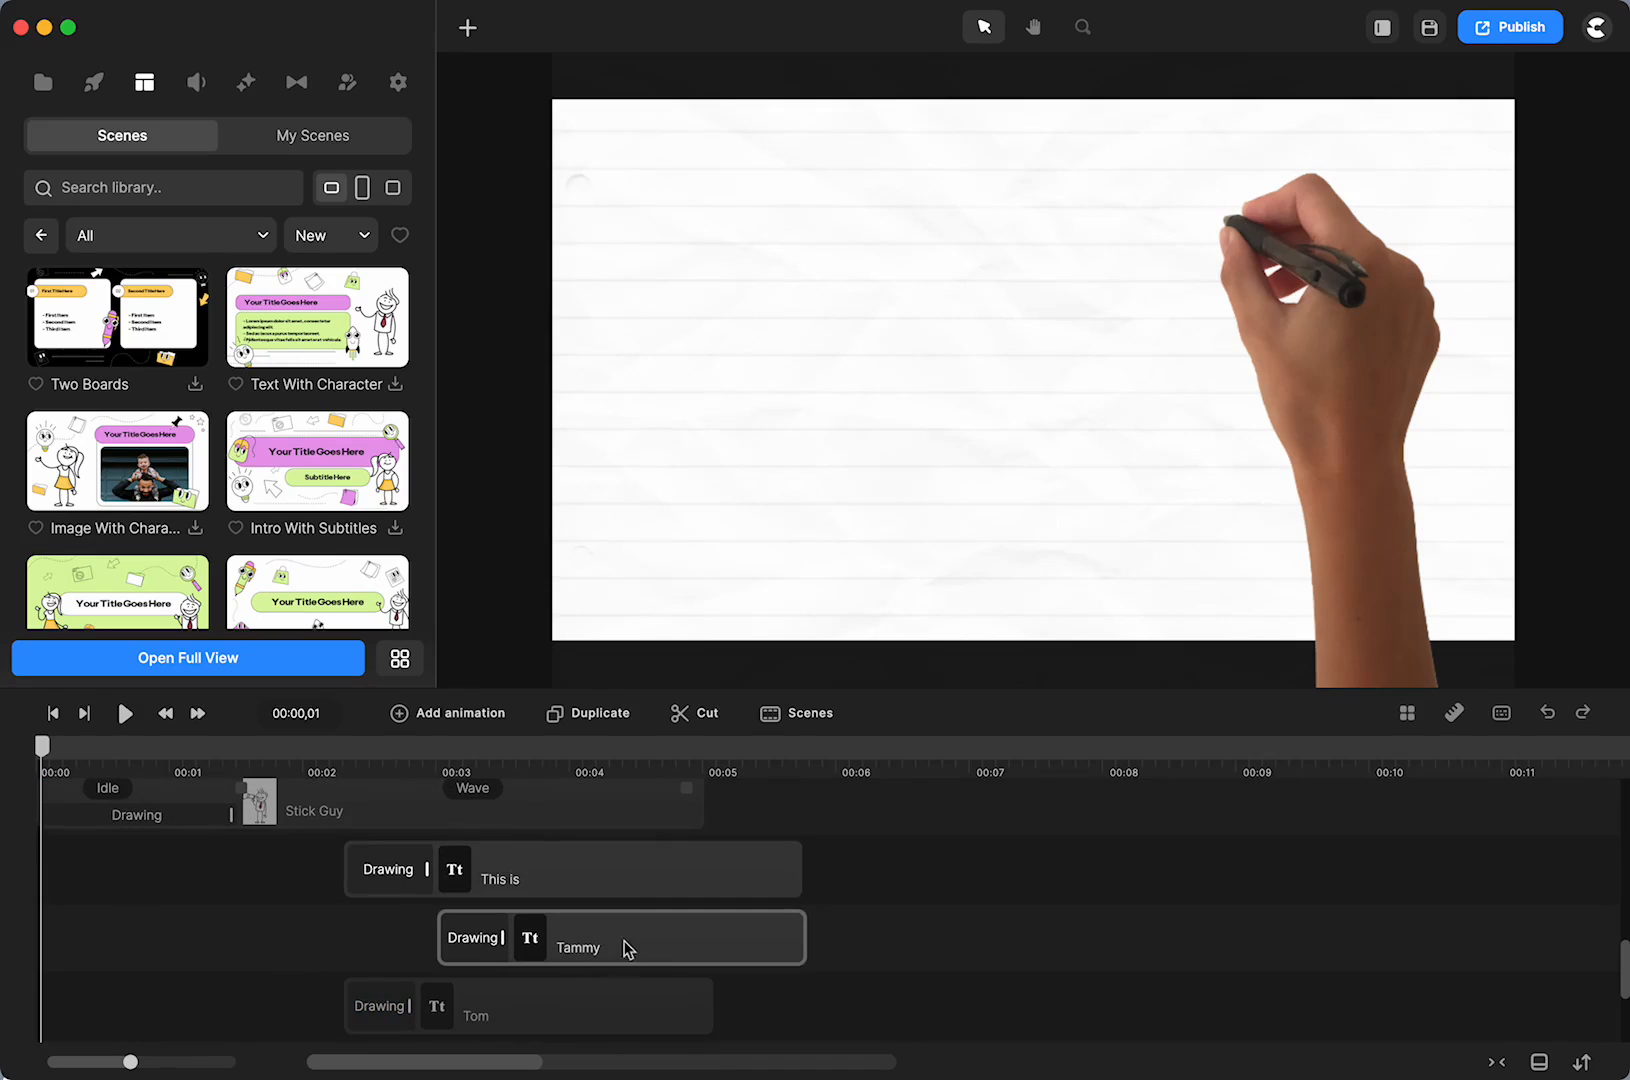
drag(298, 884, 625, 928)
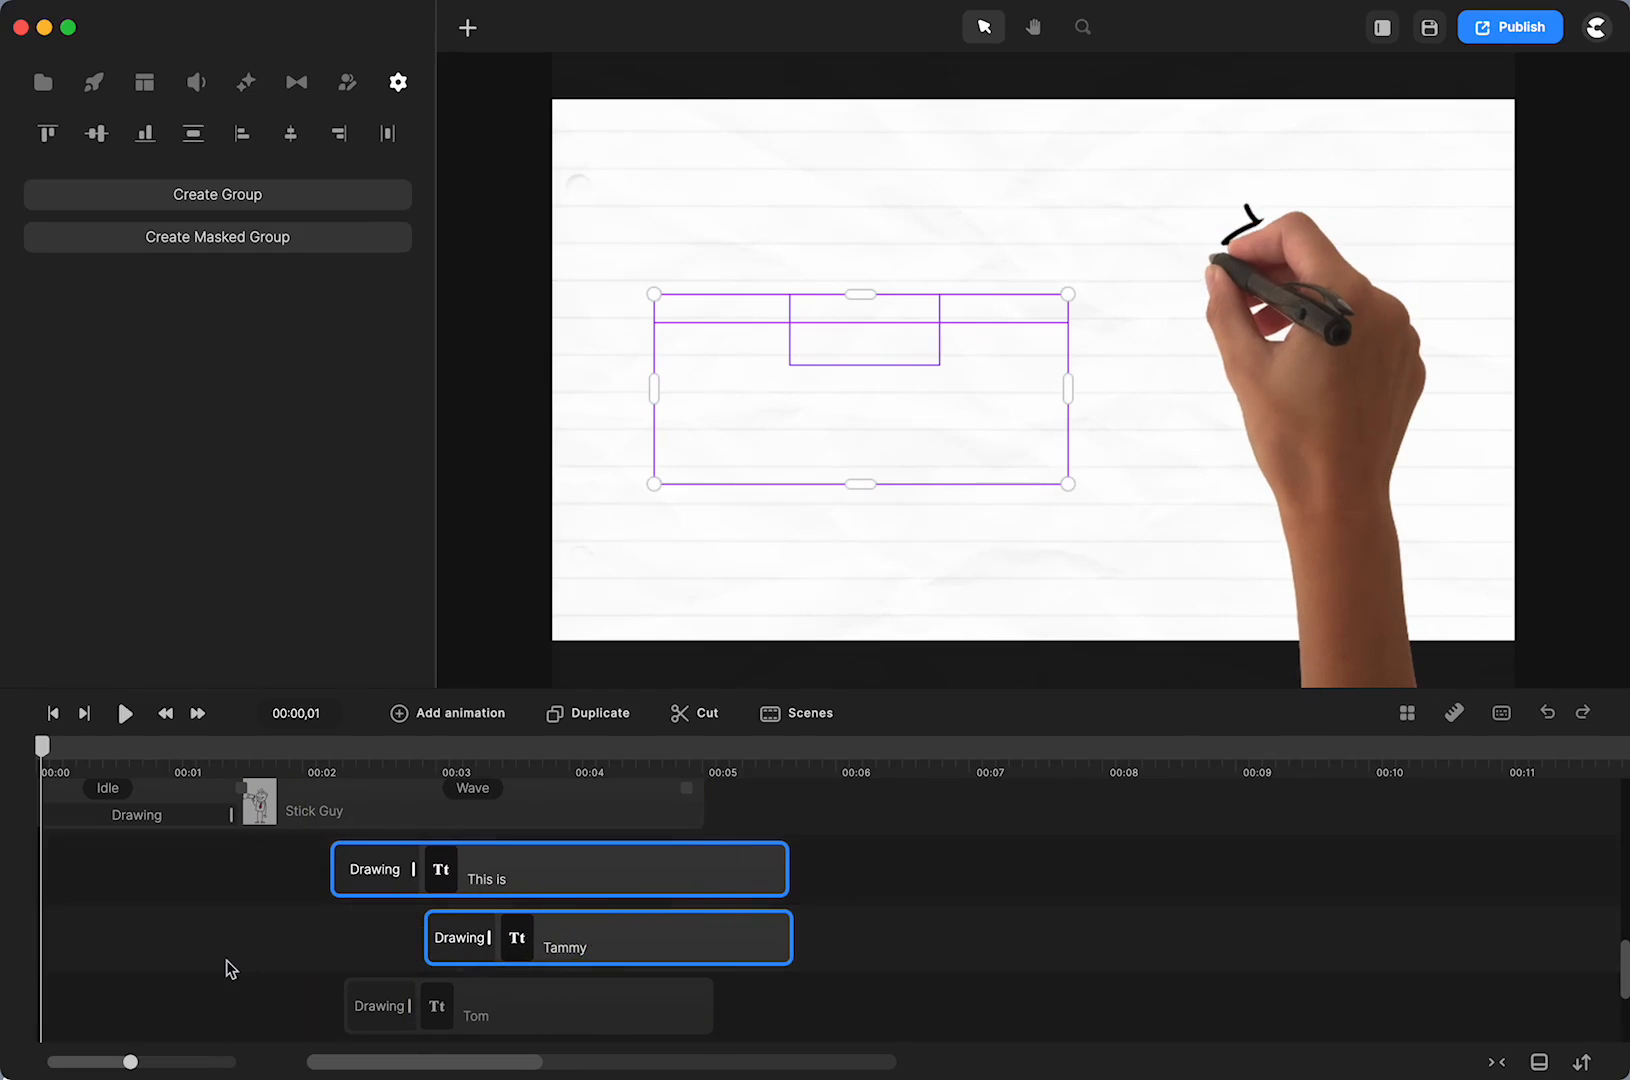
Set the playhead to 00:02,06 and move the This is, Tammy and Tom text clips together past the 00:05 mark
scroll(225, 960, up, 5)
scroll(225, 960, down, 3)
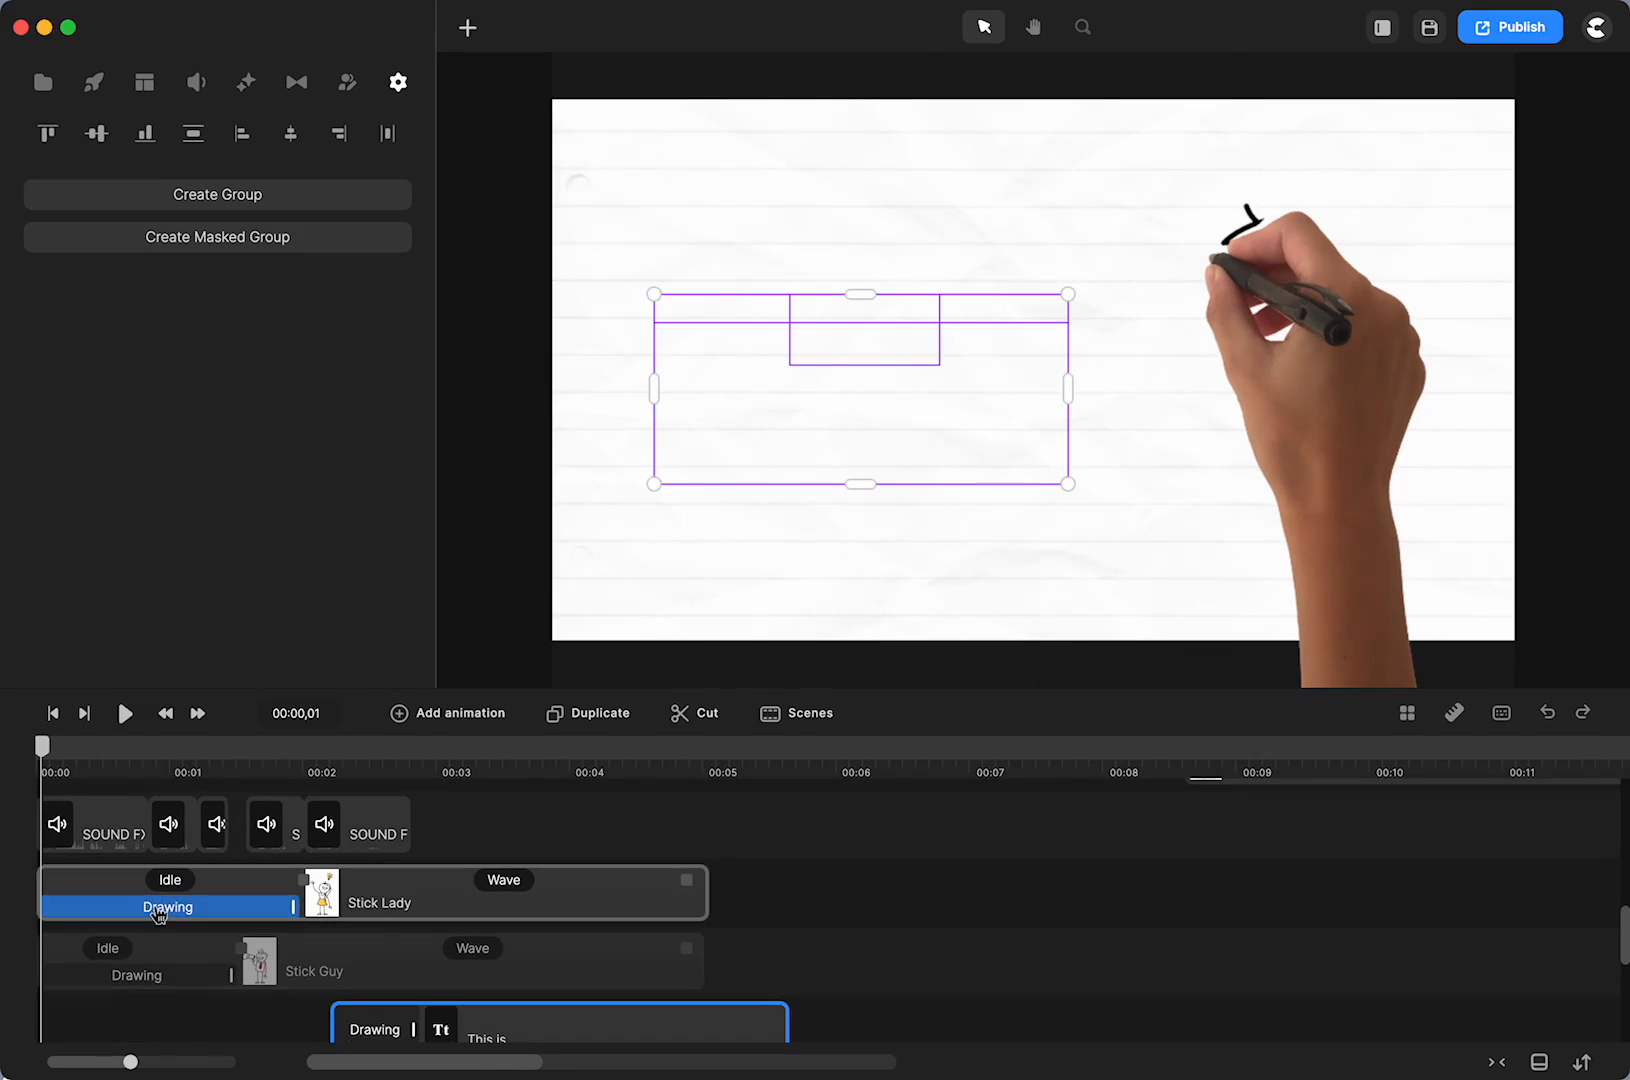
scroll(200, 918, down, 1)
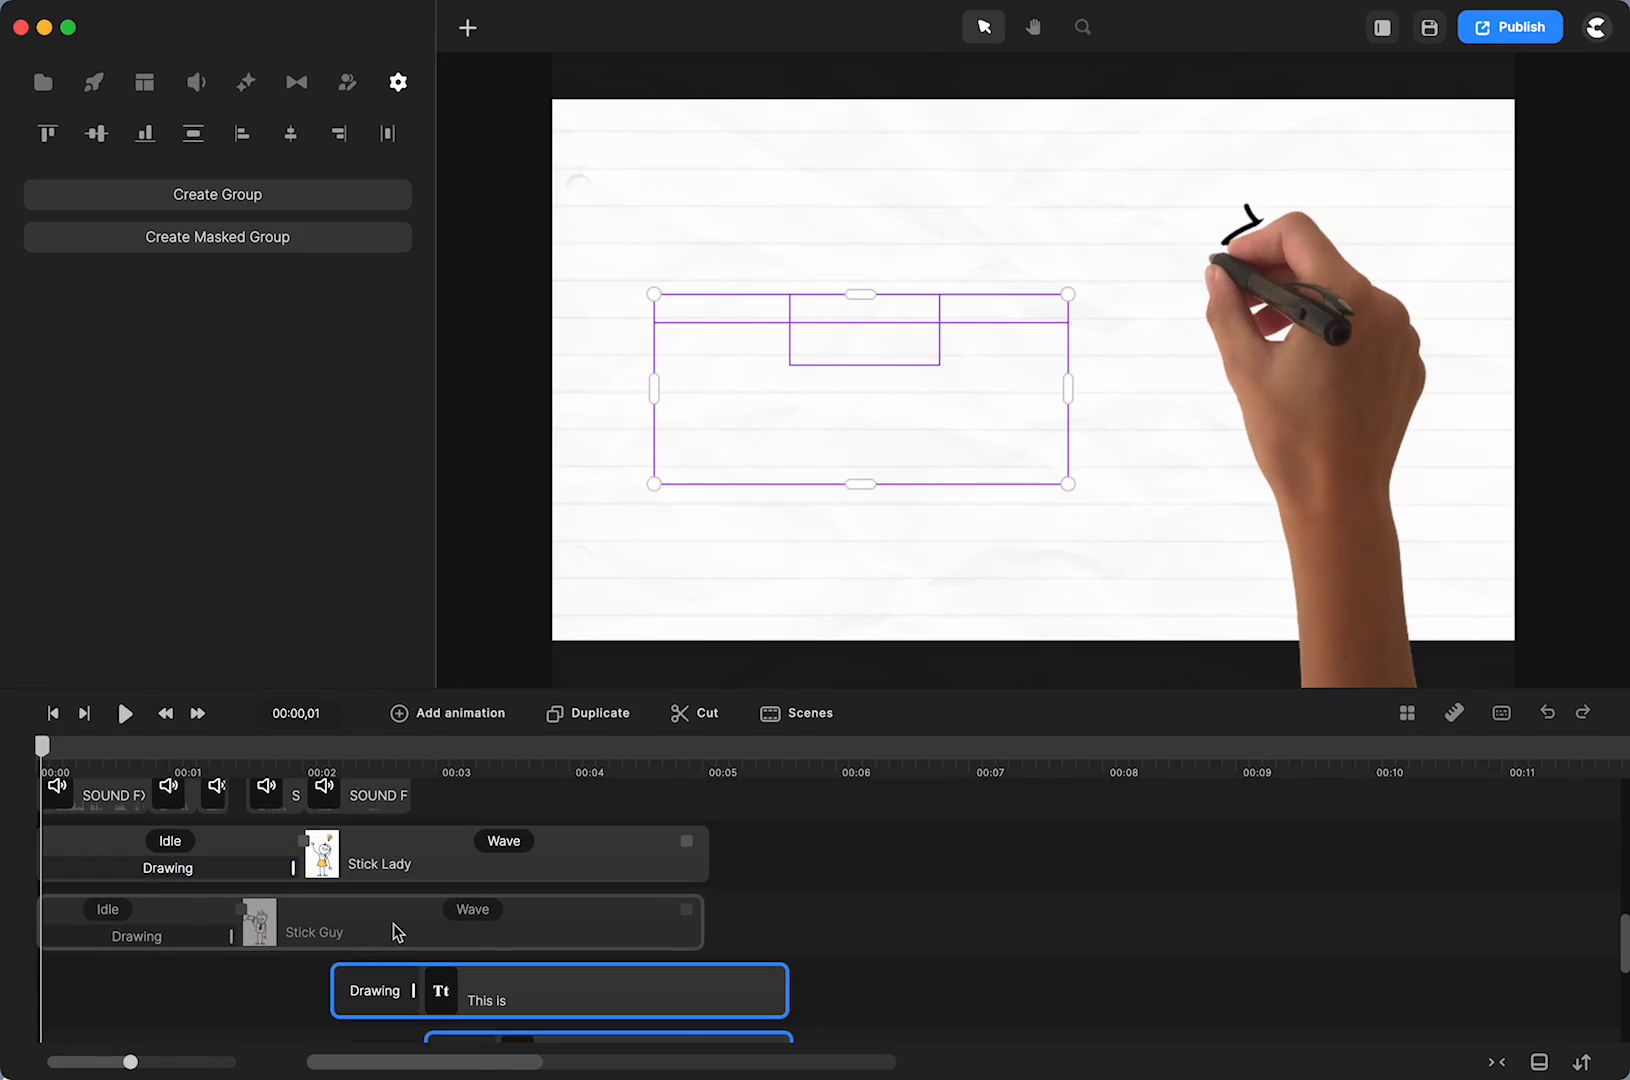
click(331, 753)
scroll(362, 895, down, 2)
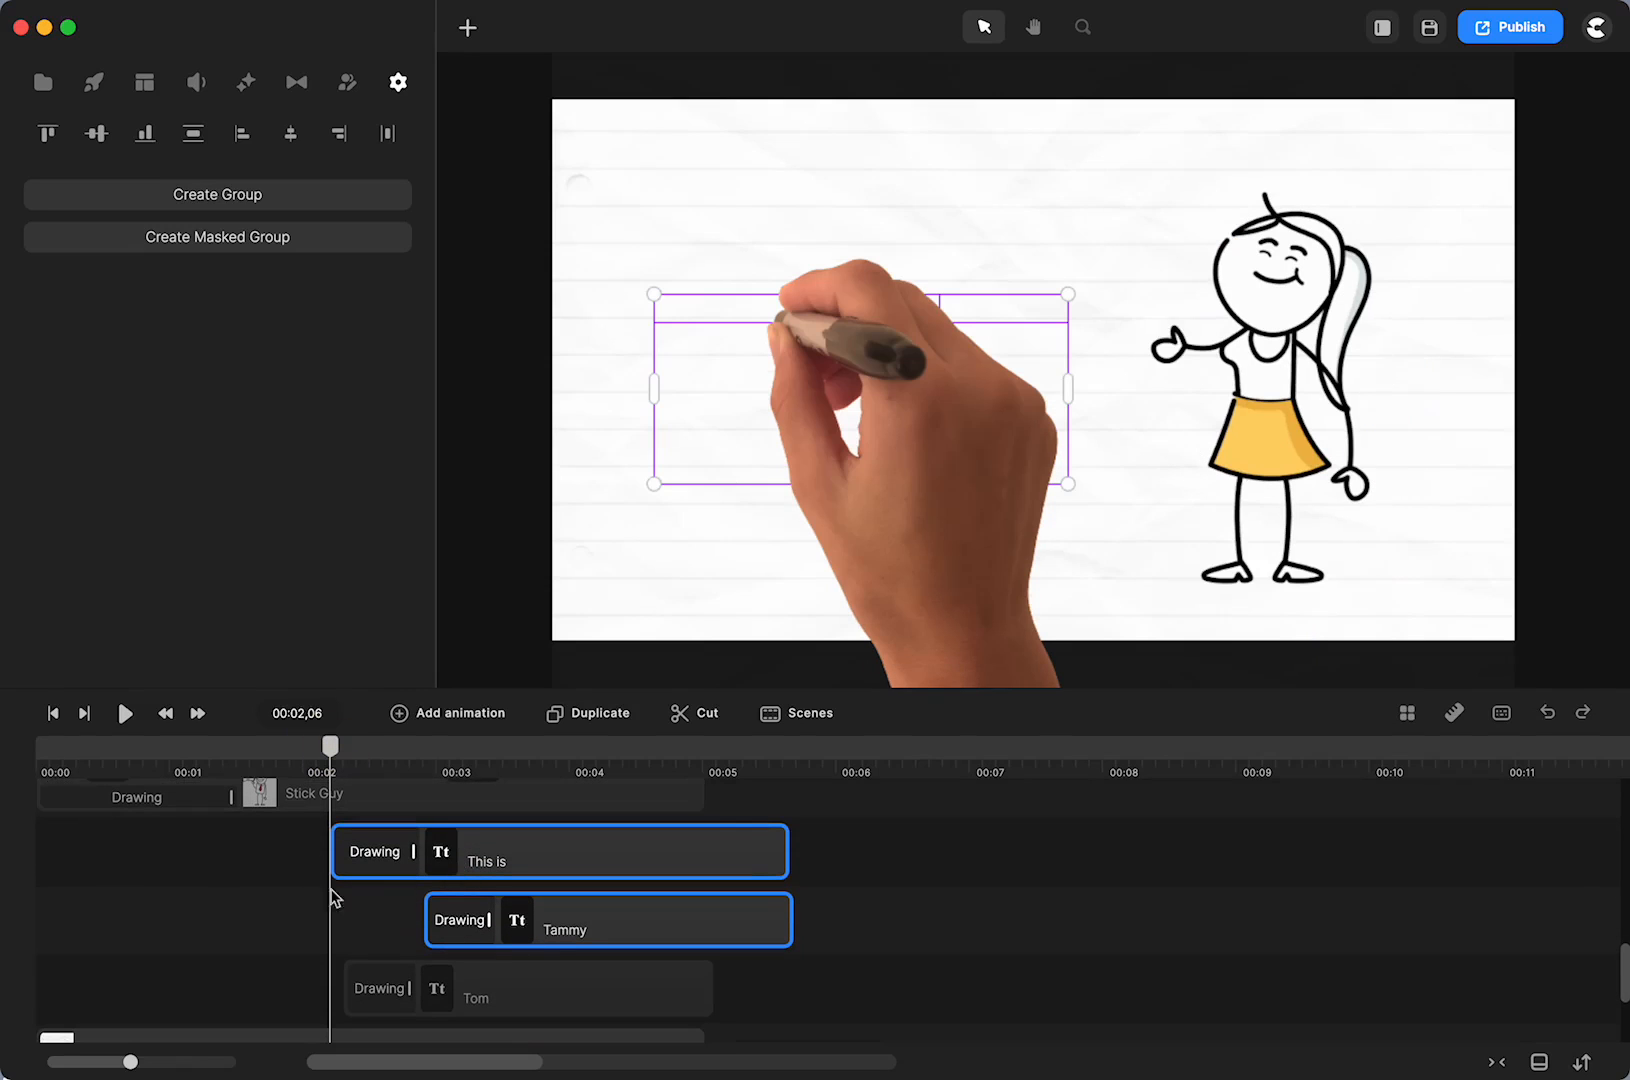
click(258, 872)
drag(256, 866, 973, 1003)
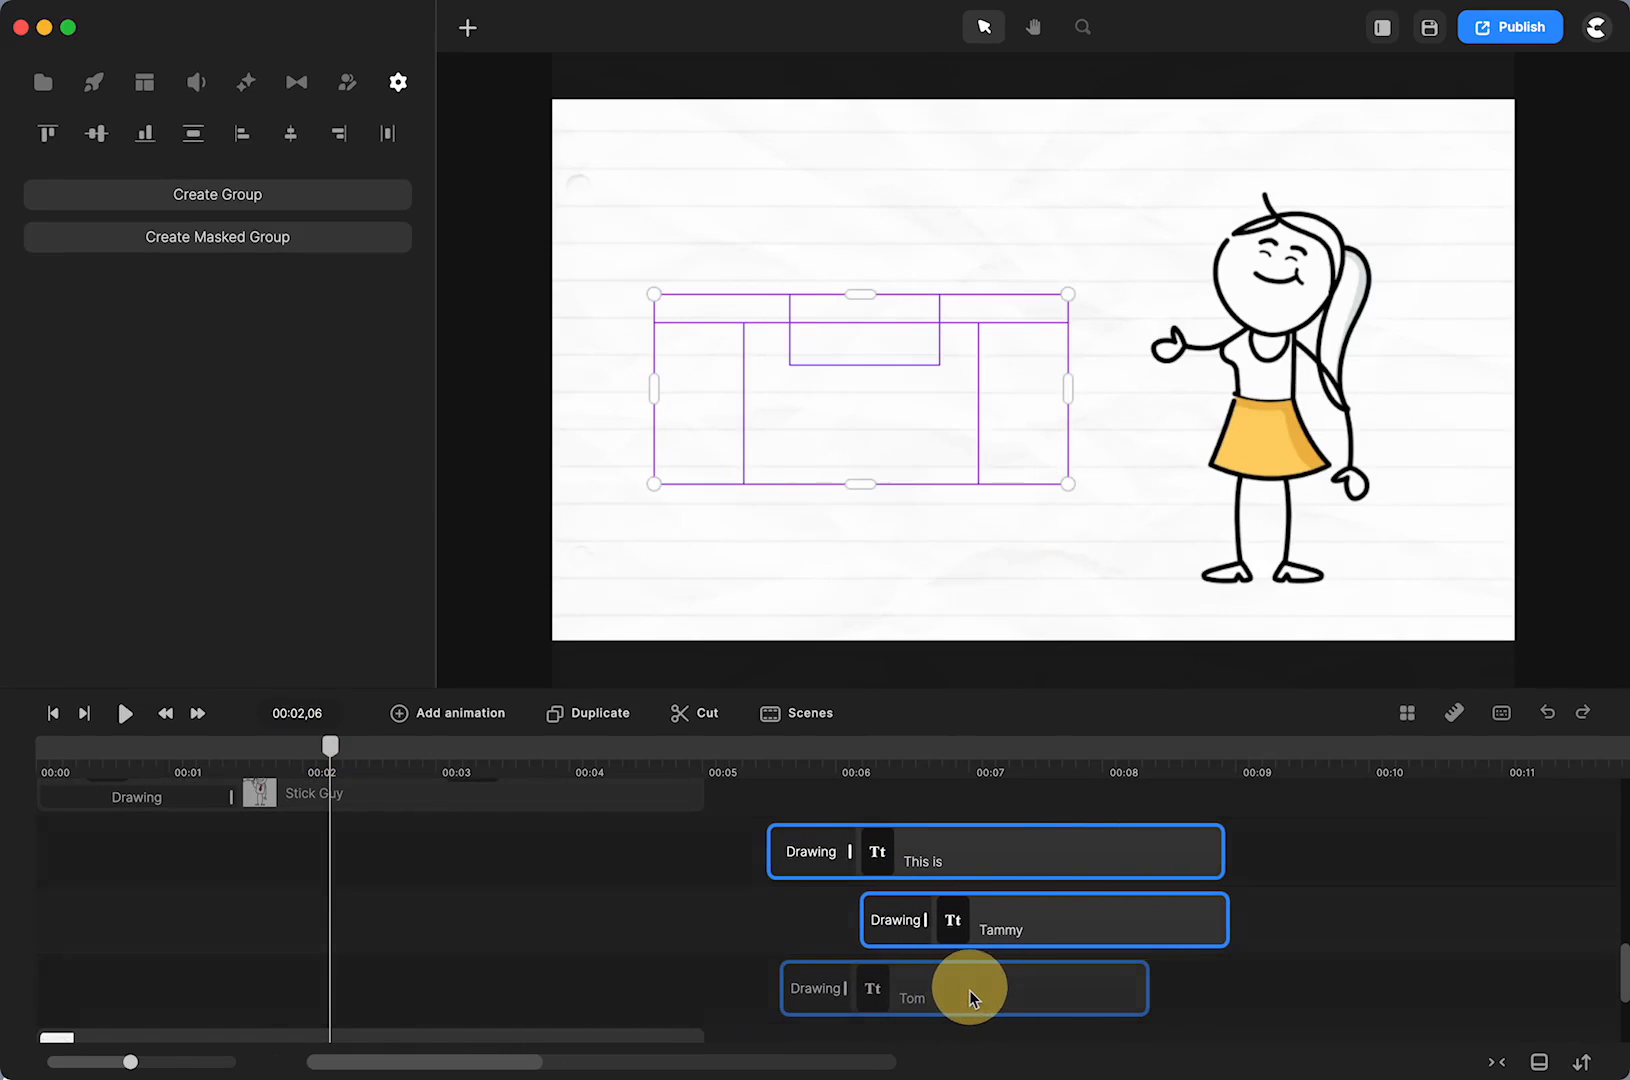
scroll(345, 921, up, 3)
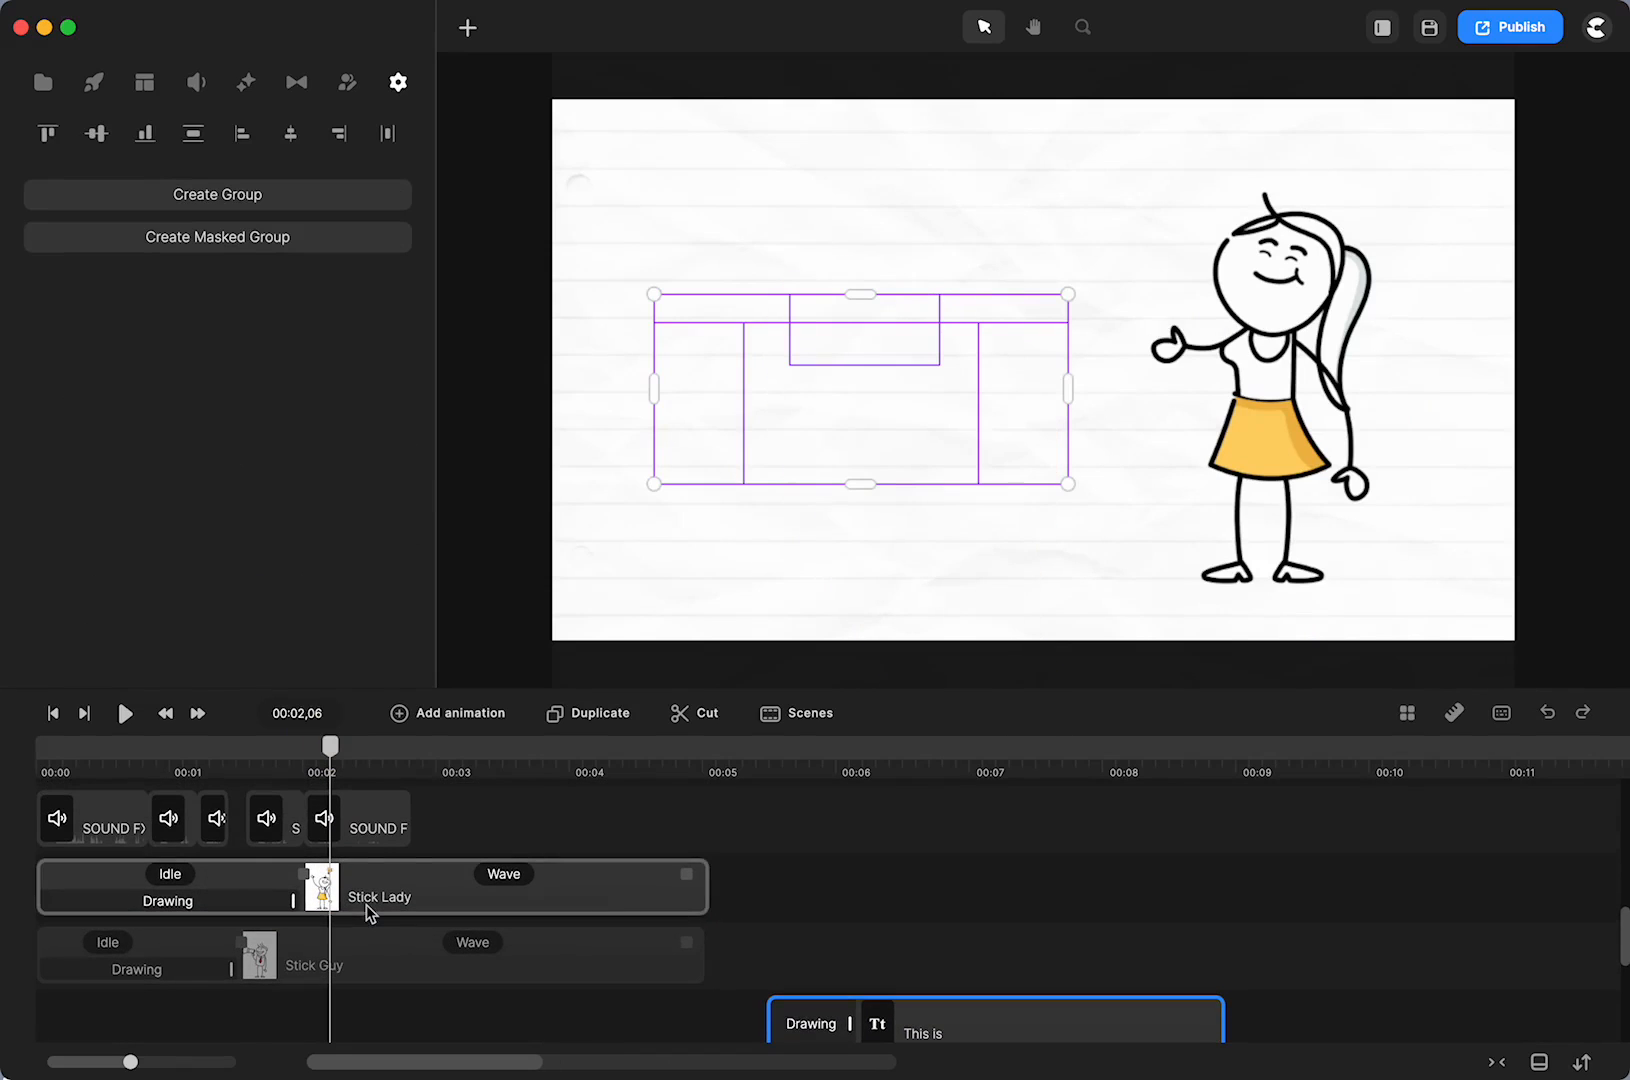
Set the playhead to 00:00,21 and move the Stick Lady from the canvas's right side to just left of its centre
mouse_move(336, 766)
mouse_down()
mouse_move(309, 753)
mouse_move(106, 804)
mouse_move(130, 815)
mouse_up()
click(130, 815)
click(464, 898)
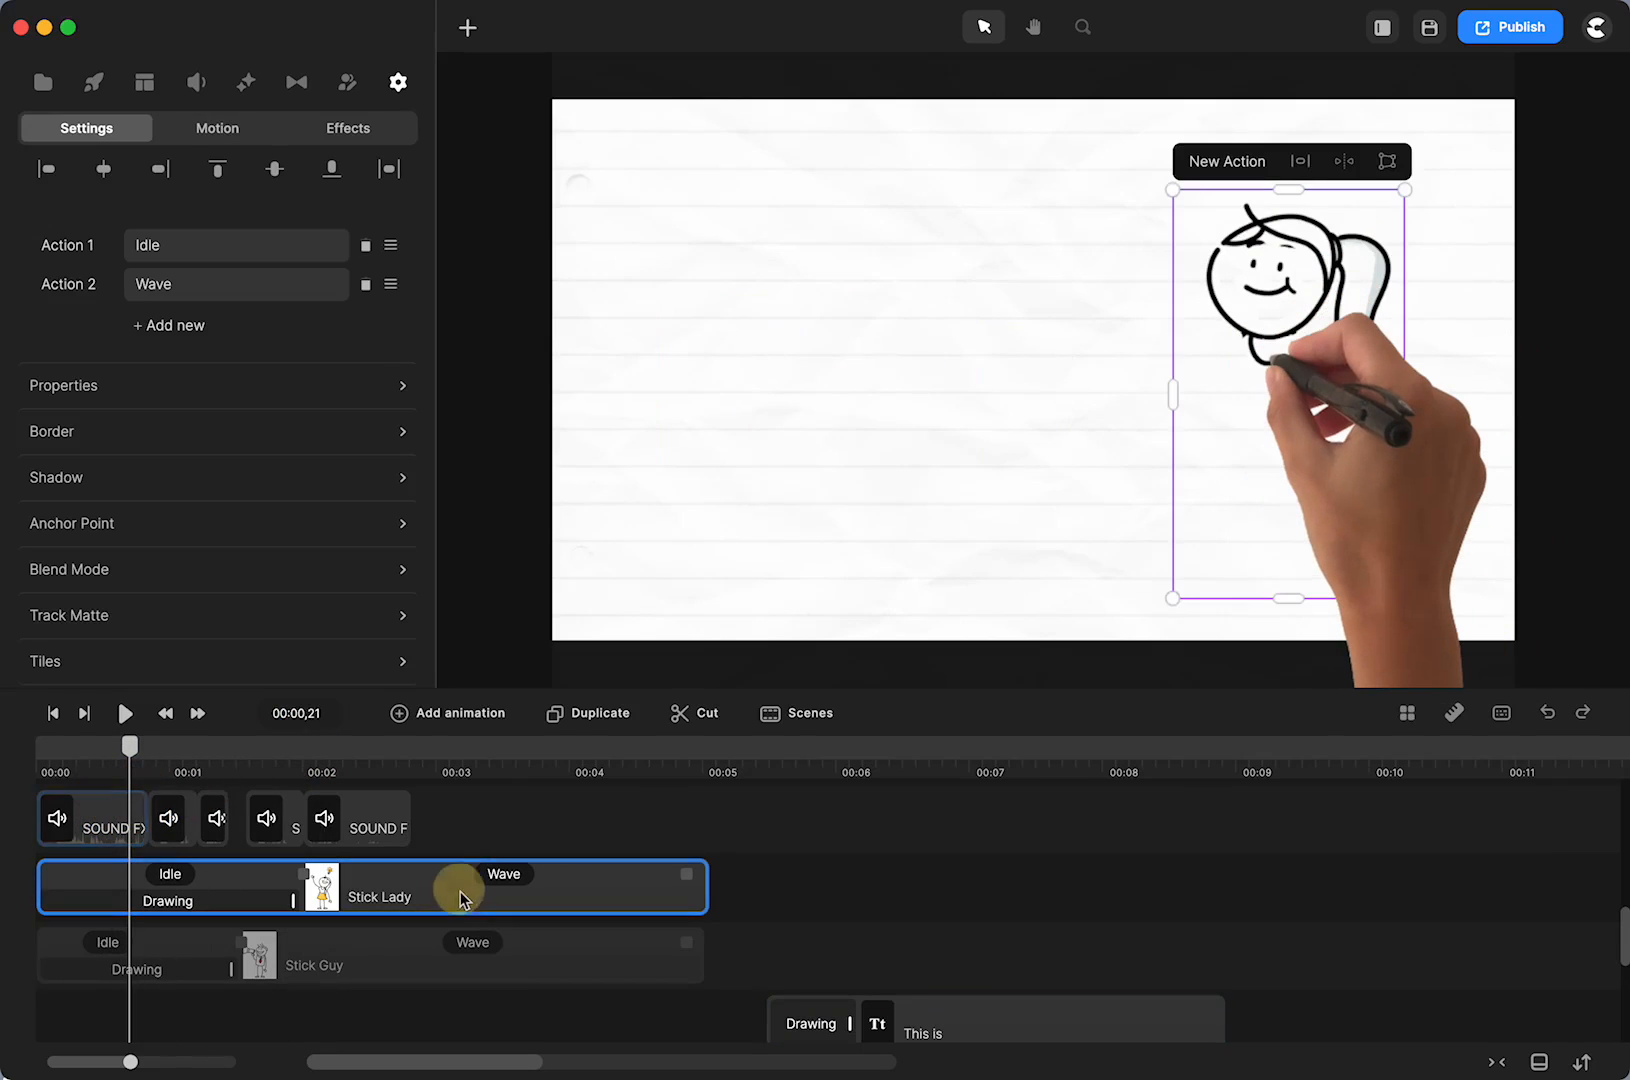
drag(1283, 355, 863, 355)
Unhide the Stick Guy and move the Stick Lady slightly further left on the canvas
click(418, 953)
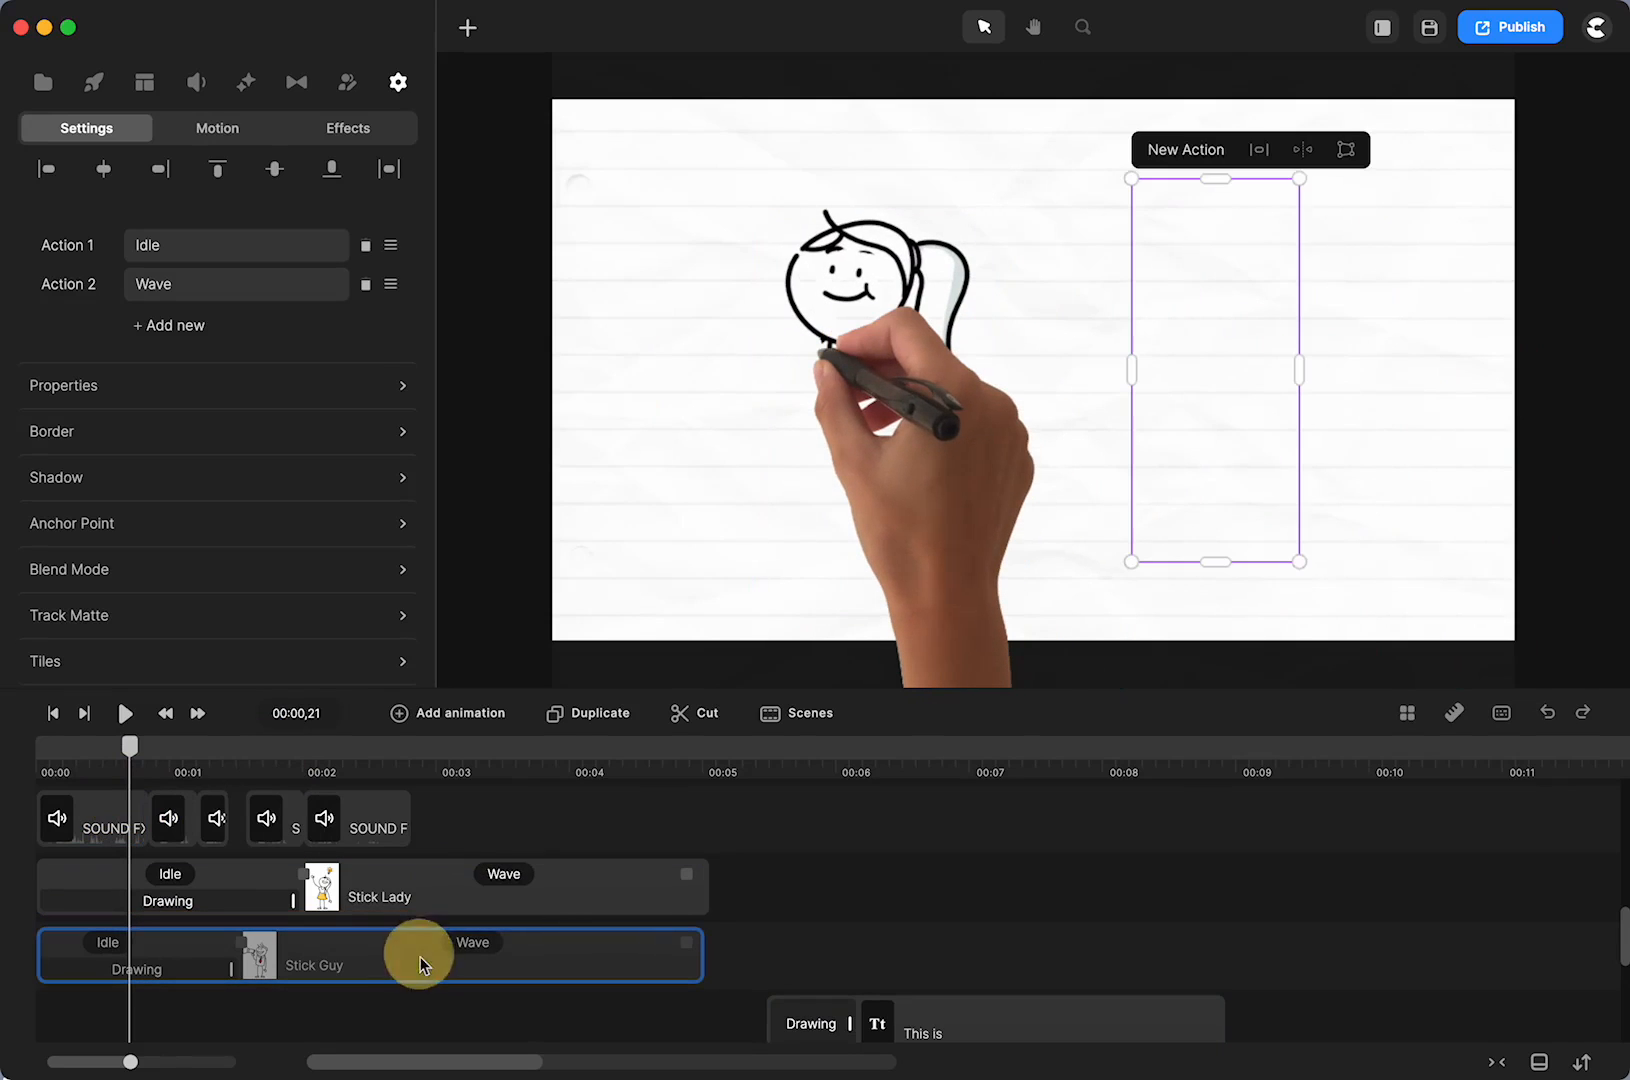
right_click(418, 953)
click(466, 787)
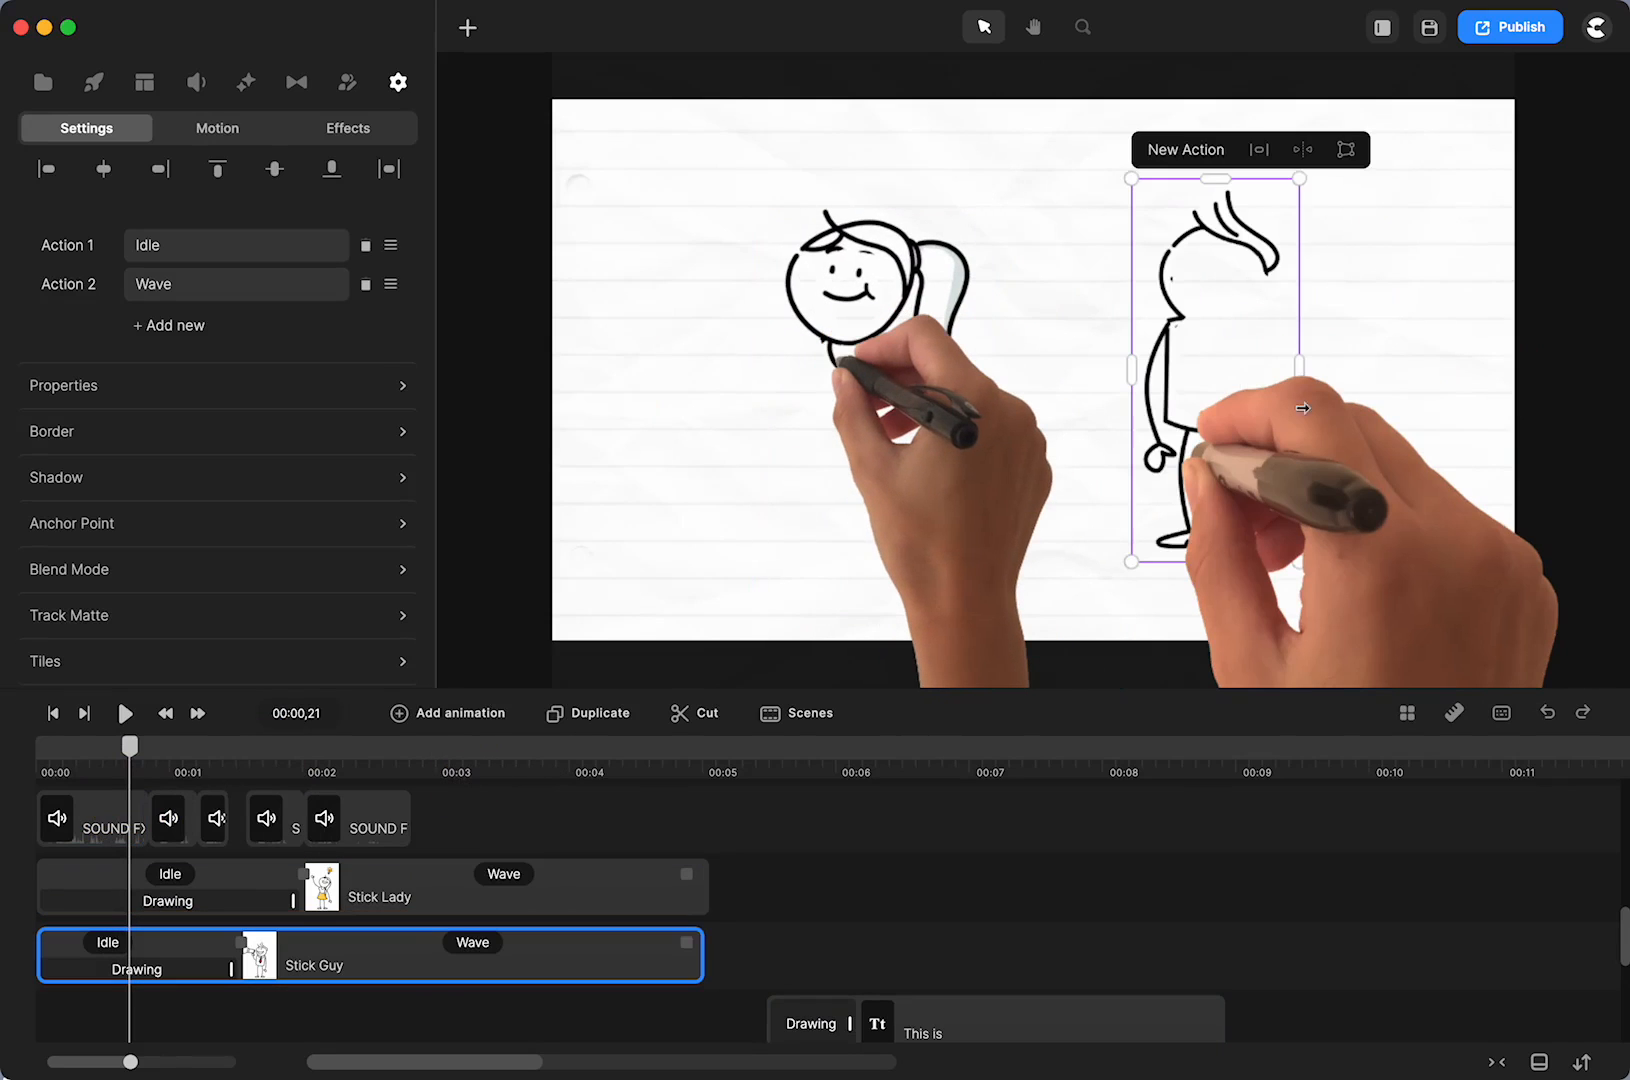
drag(872, 348, 794, 356)
Try 50% hand shaking on the Stick Guy's drawing effect, check it at 00:00,19 and restore Shaking to 8%
click(183, 974)
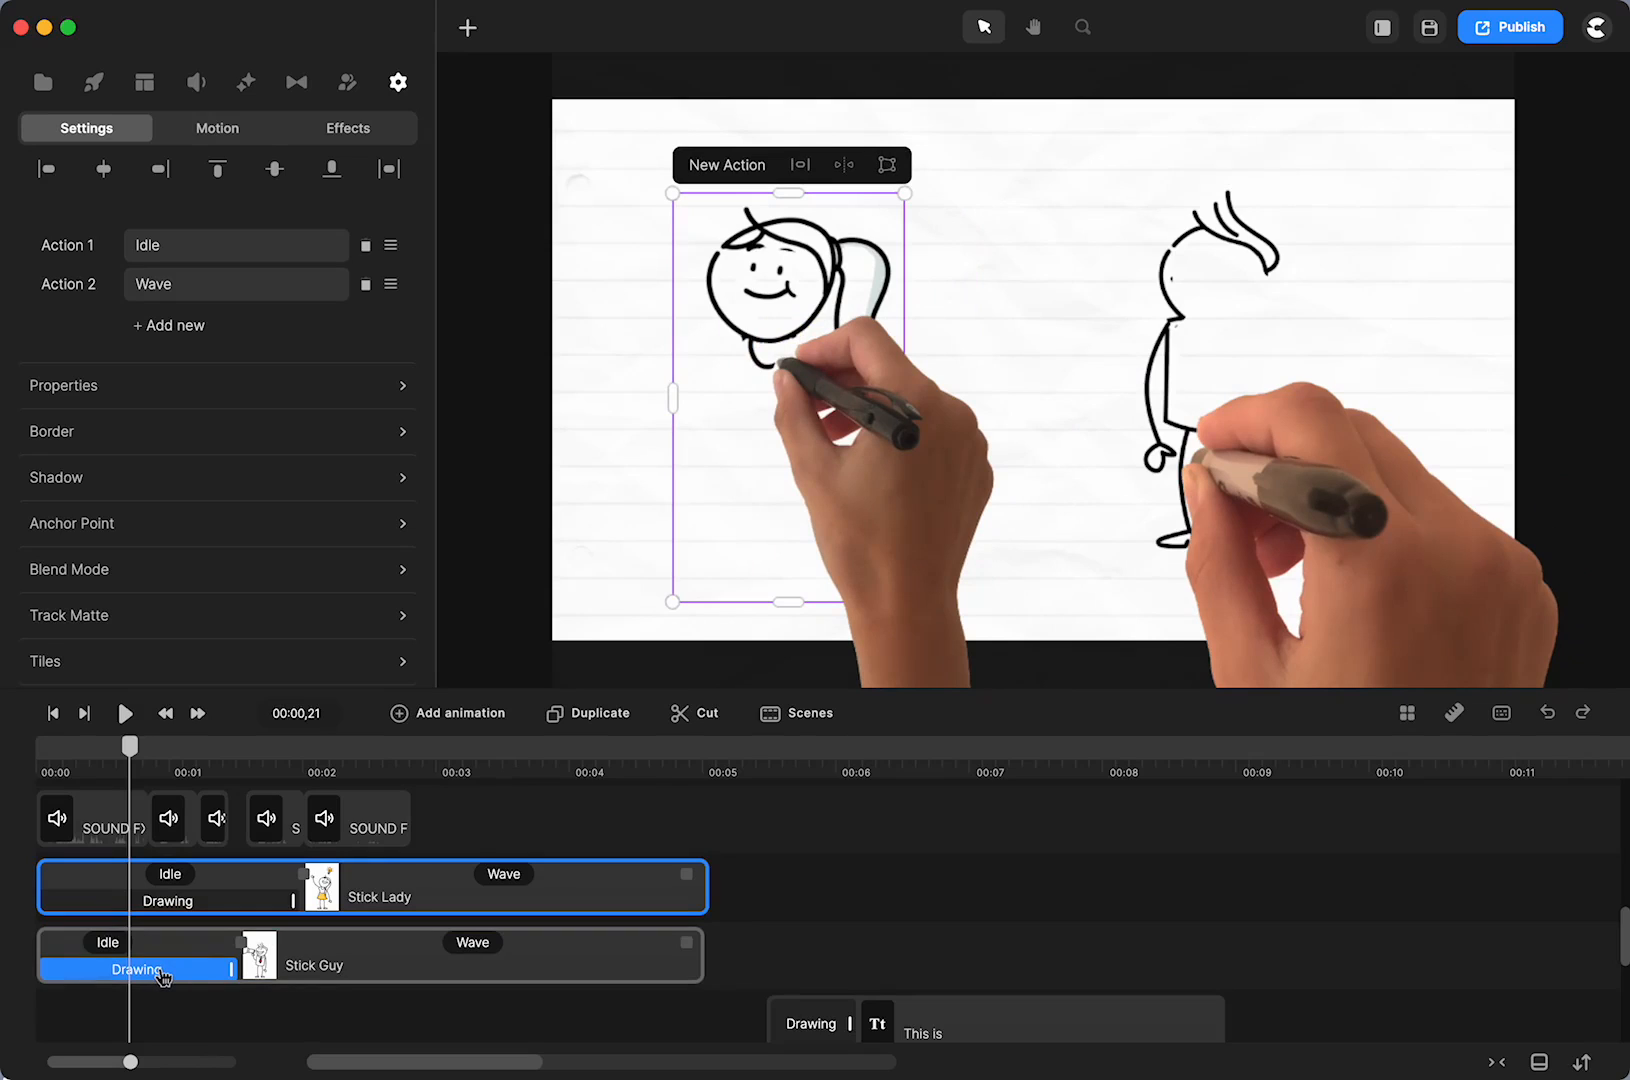
click(163, 975)
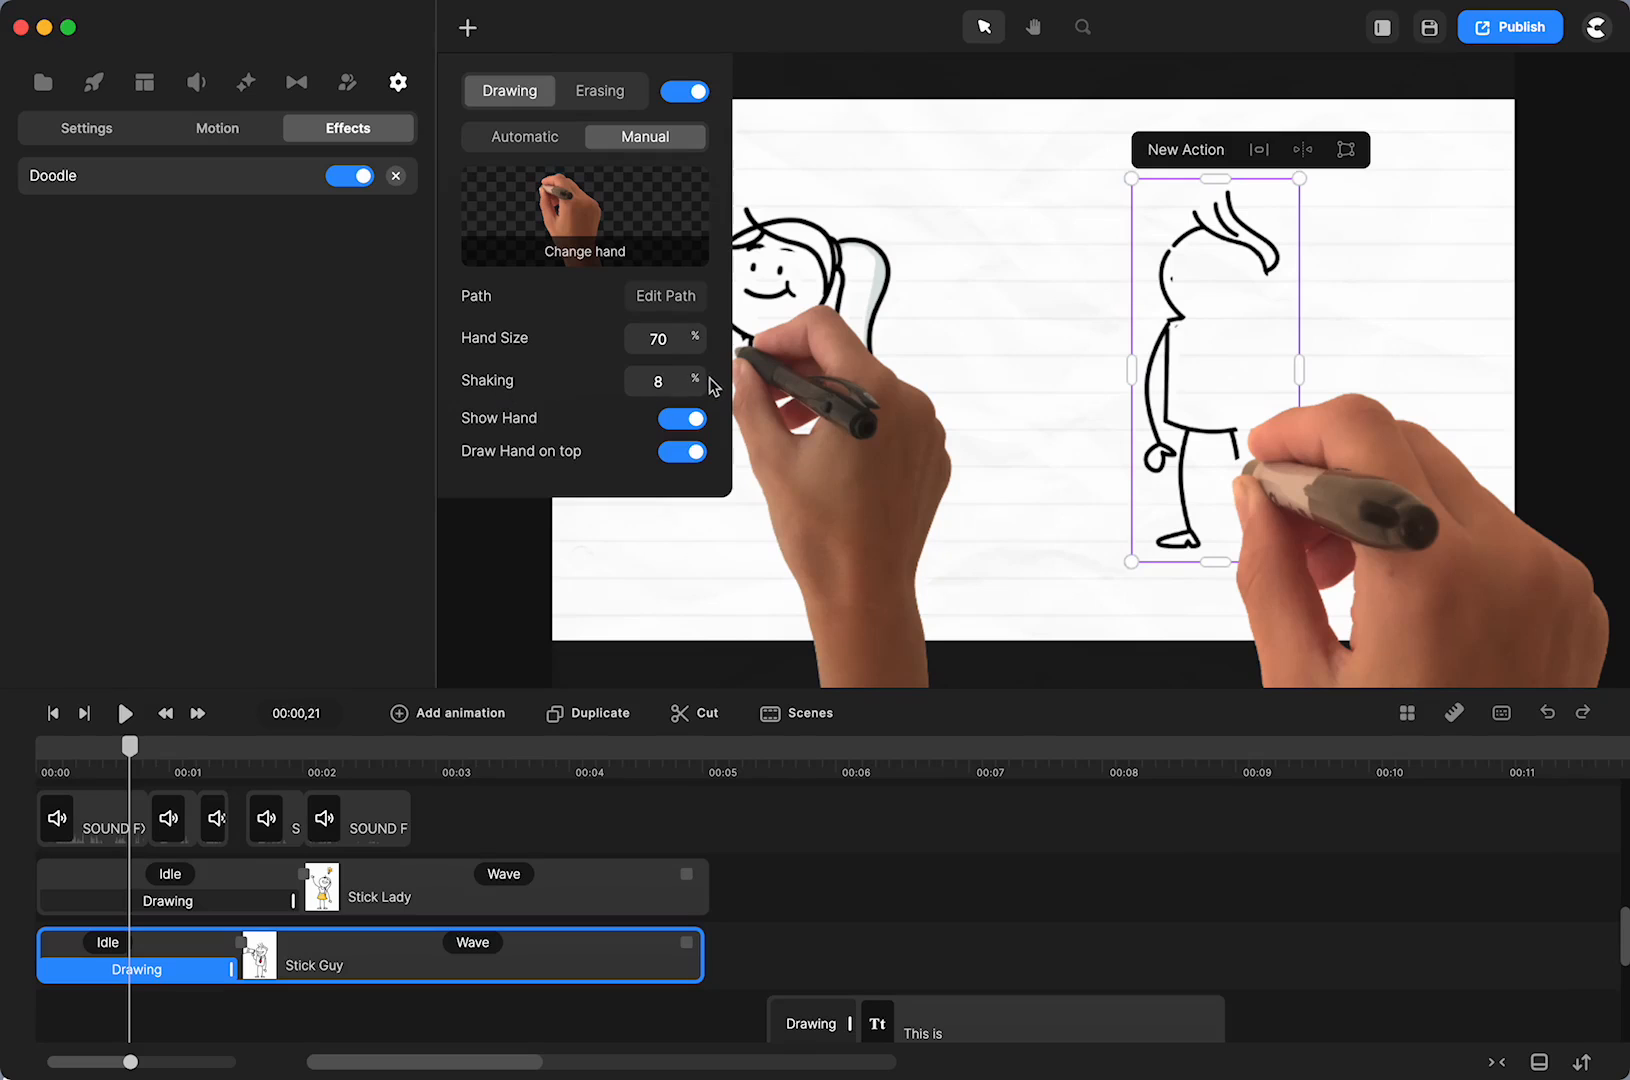
drag(697, 378, 762, 378)
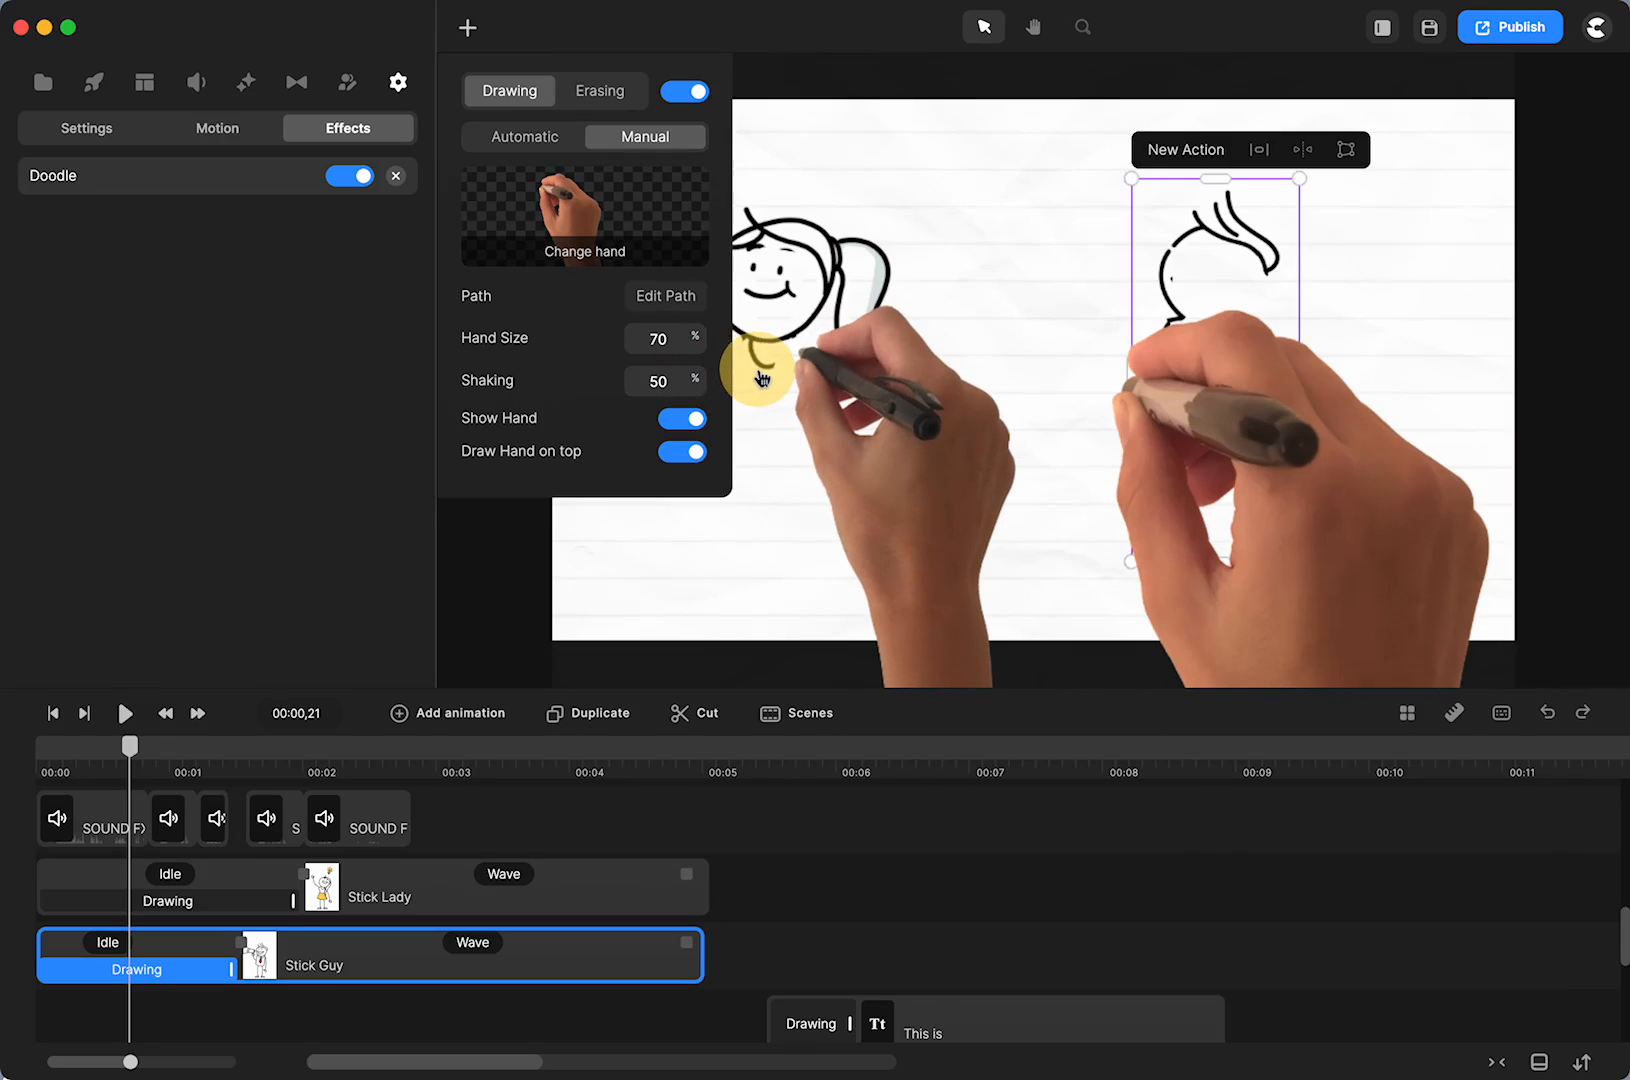
mouse_move(137, 760)
mouse_down()
mouse_move(80, 755)
mouse_move(145, 768)
mouse_move(121, 757)
mouse_up()
click(176, 972)
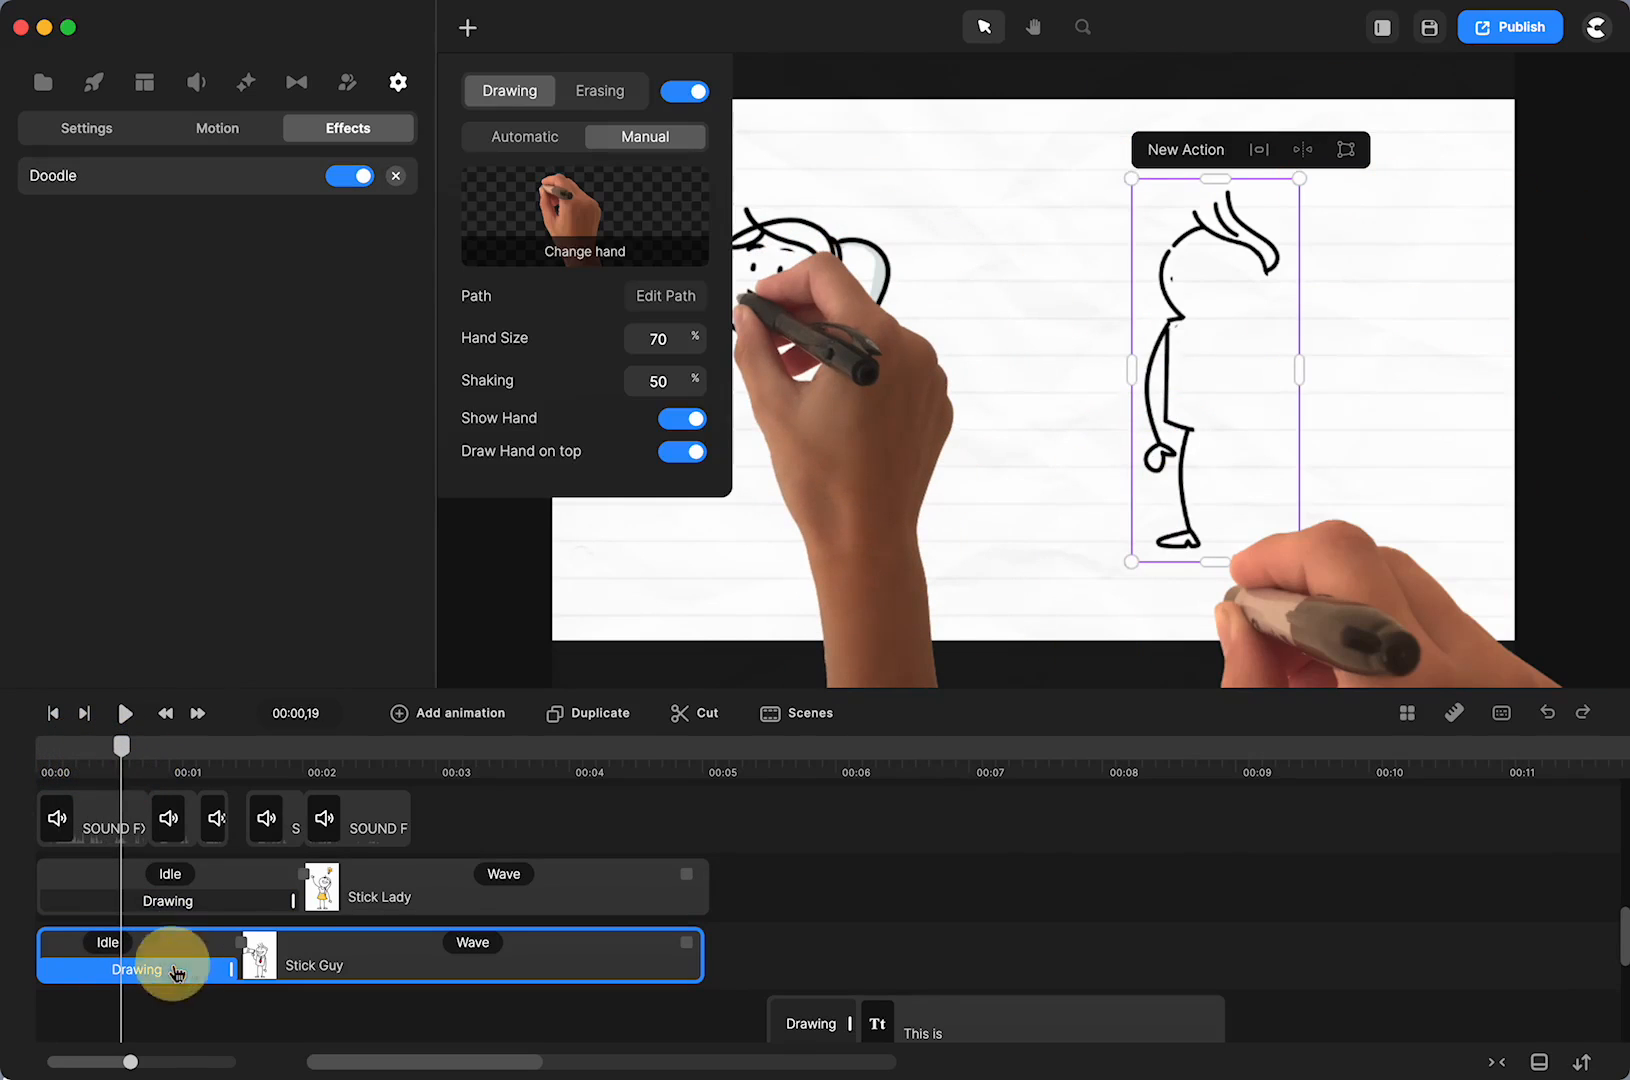
mouse_move(692, 374)
mouse_down()
mouse_move(604, 382)
mouse_move(634, 384)
mouse_up()
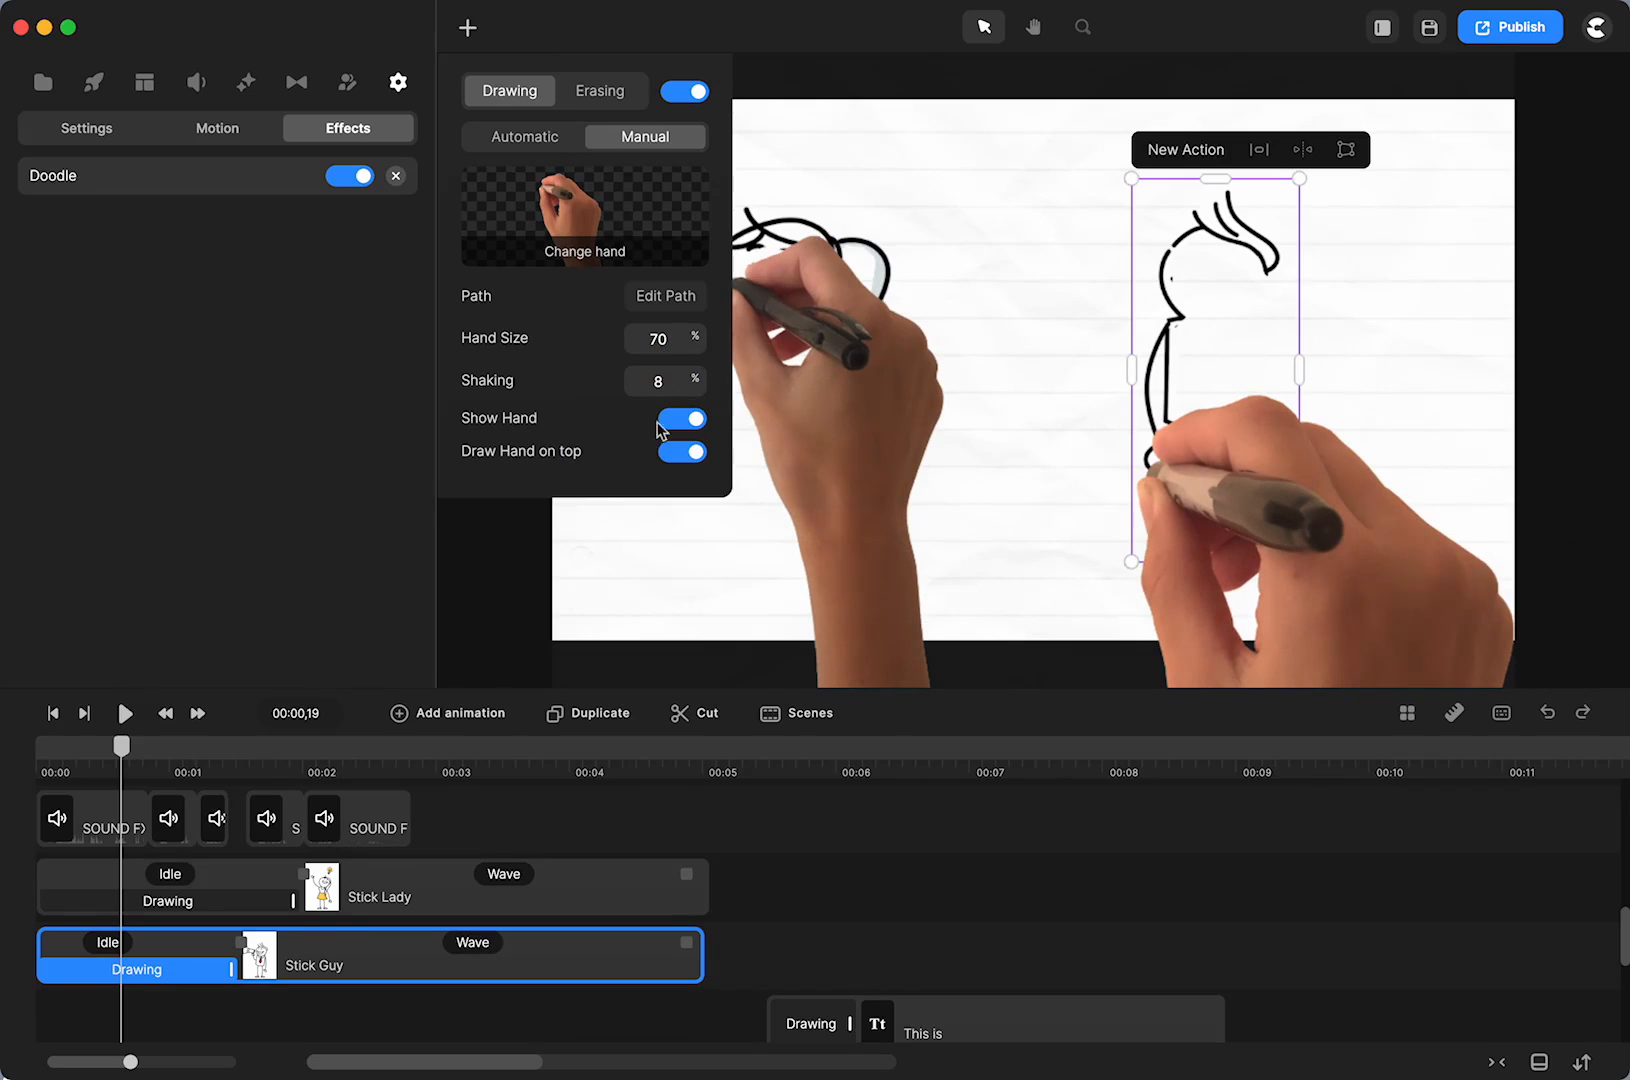
Try the Stick Guy's drawing effect with the hand hidden, check it at 00:00,22 and show the hand again
click(696, 419)
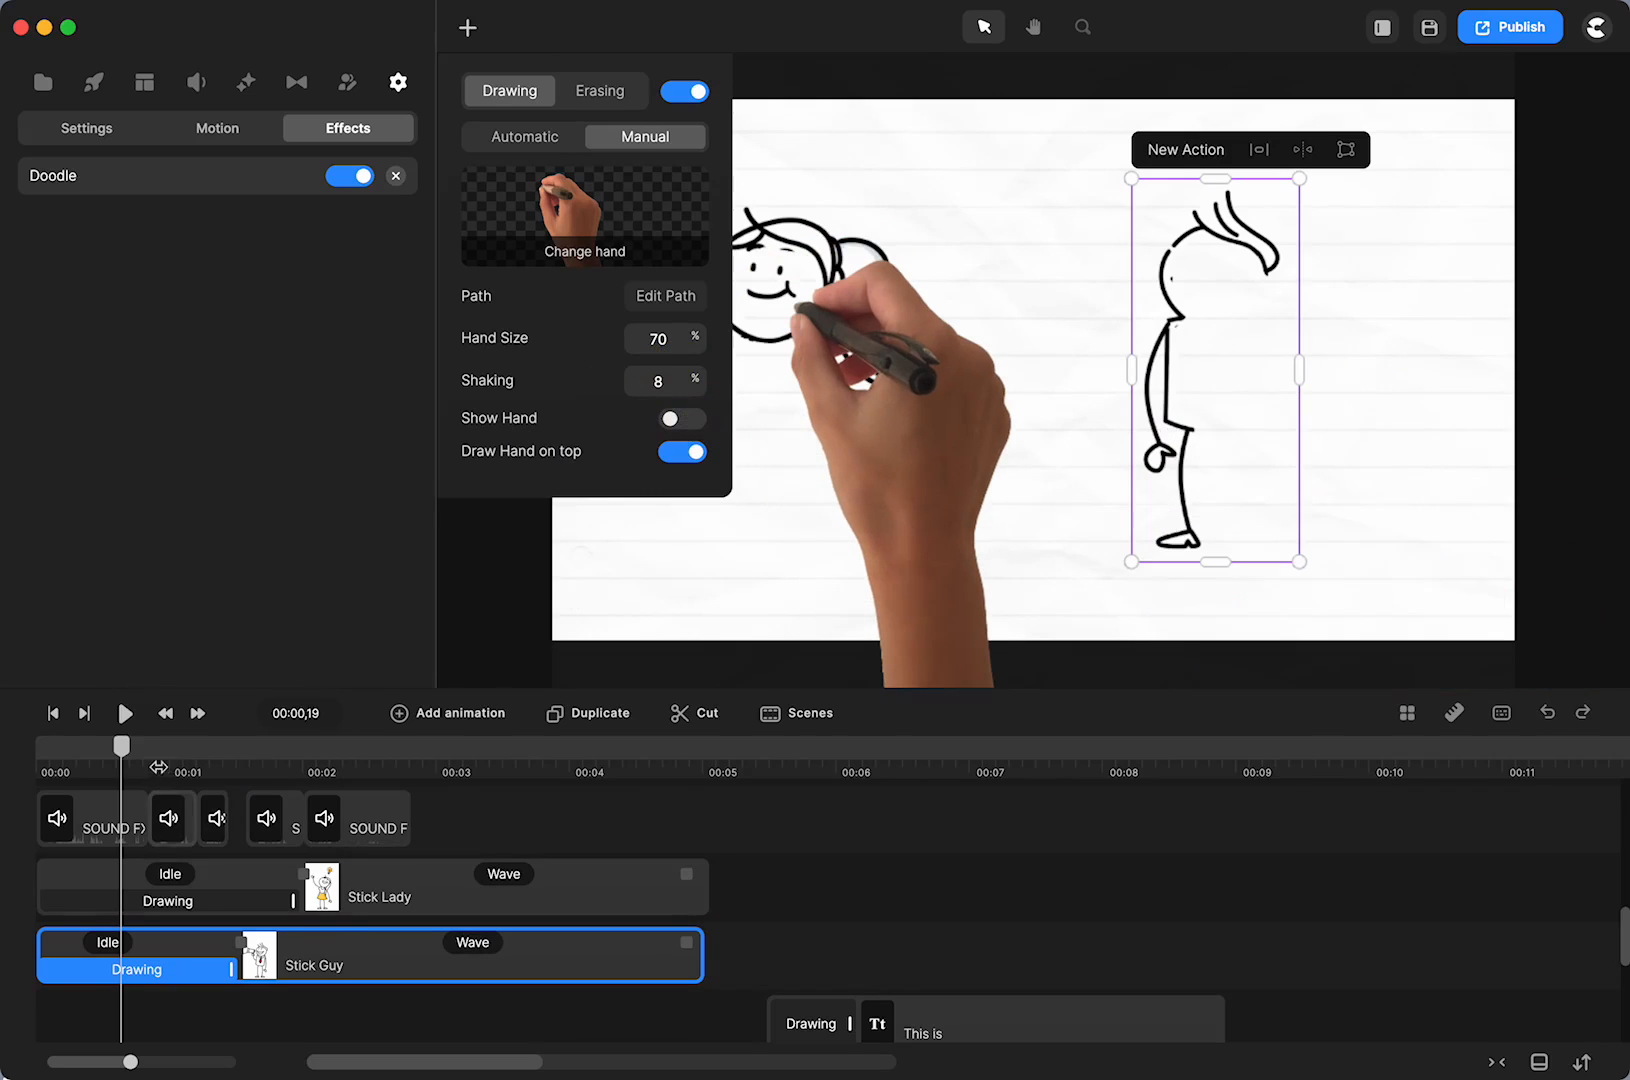
mouse_move(121, 748)
mouse_down()
mouse_move(63, 762)
mouse_move(182, 764)
mouse_move(133, 770)
mouse_up()
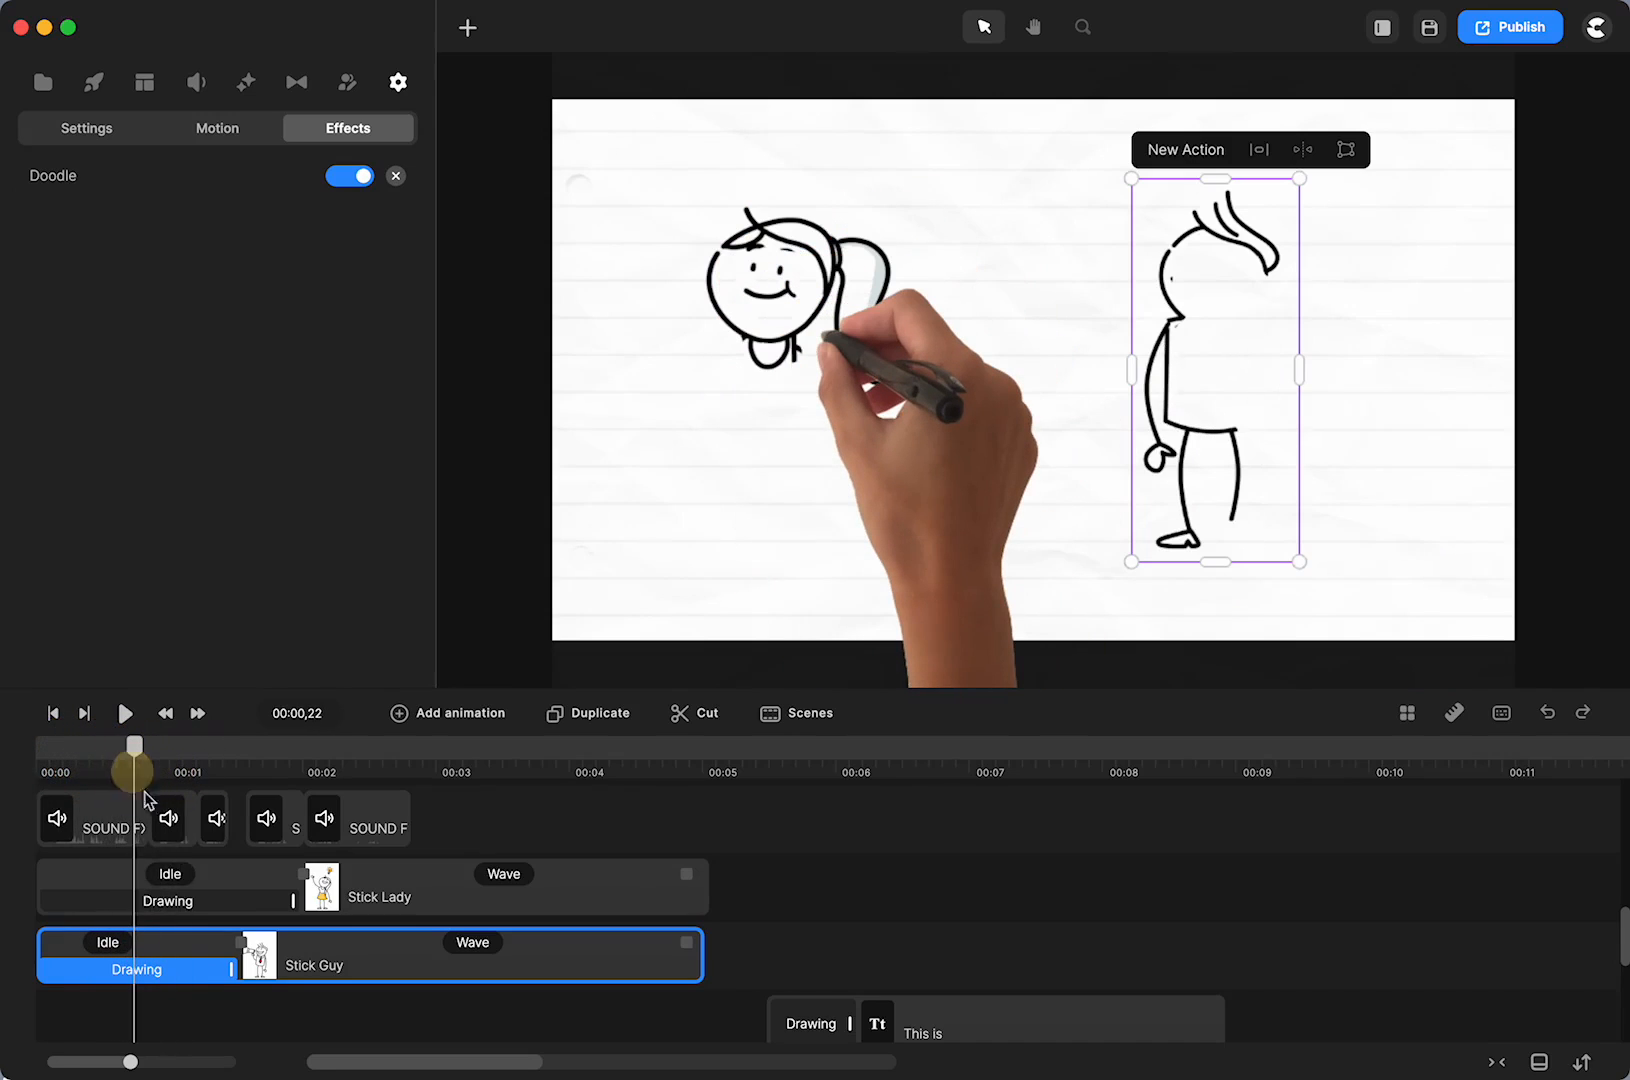
click(186, 969)
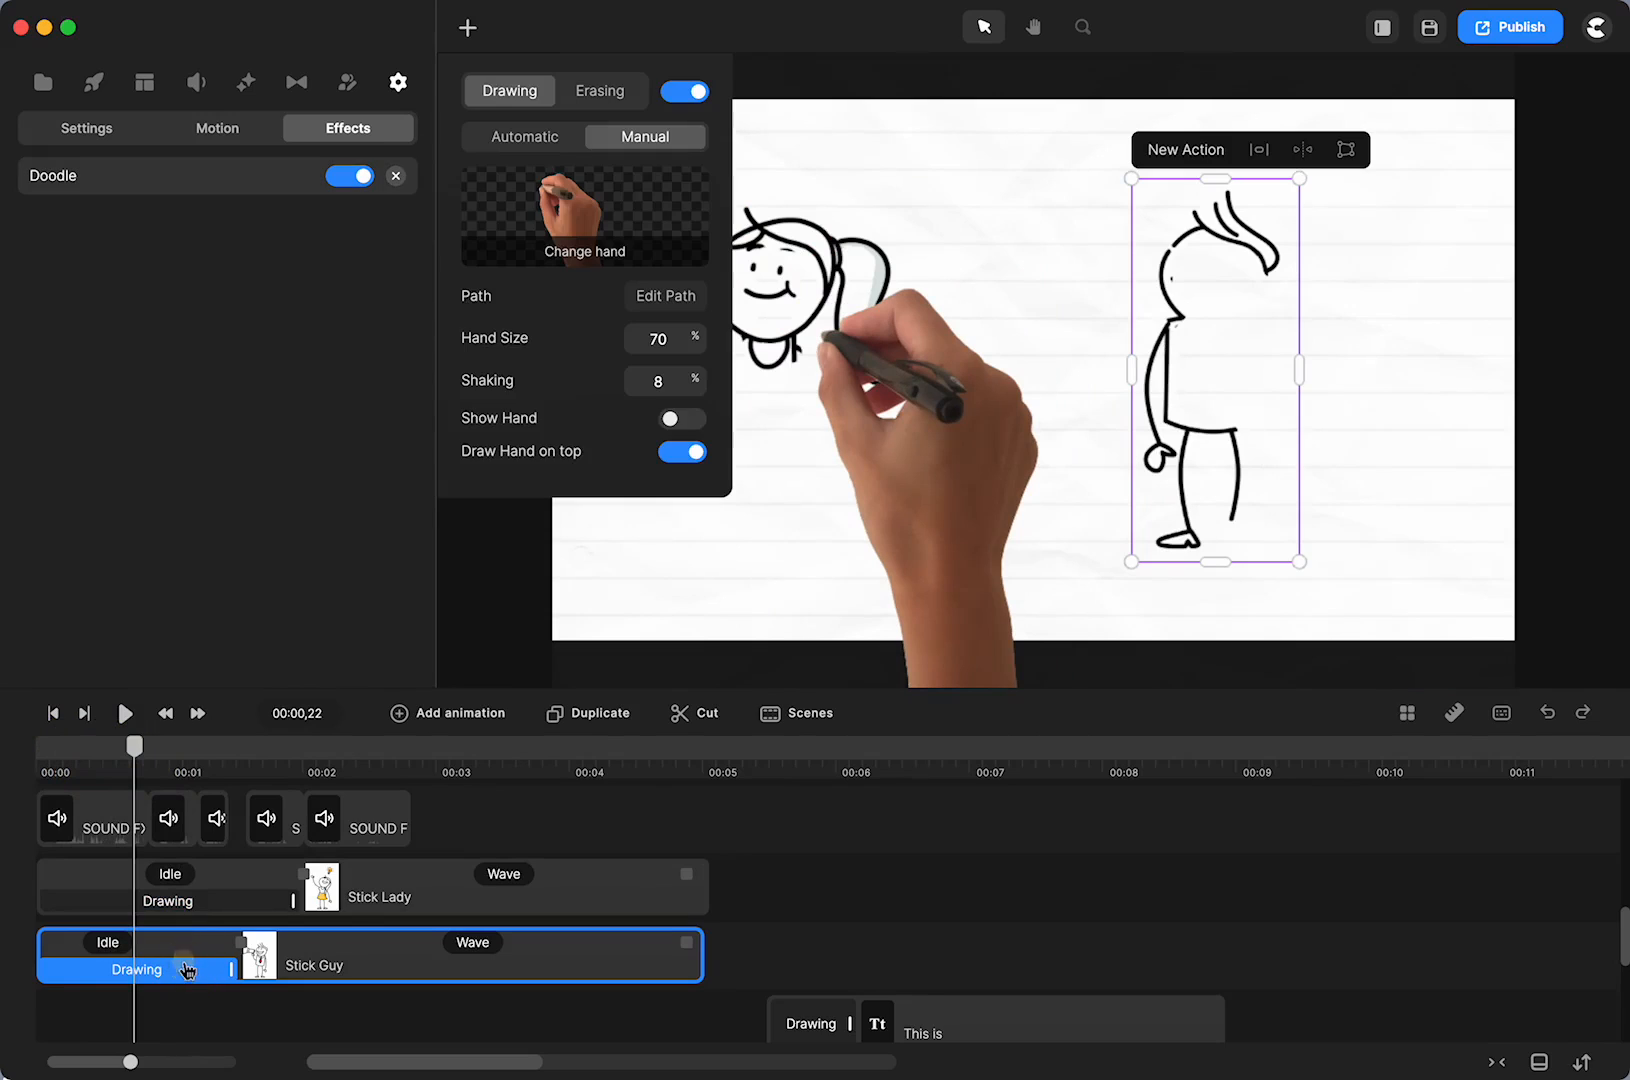
click(674, 420)
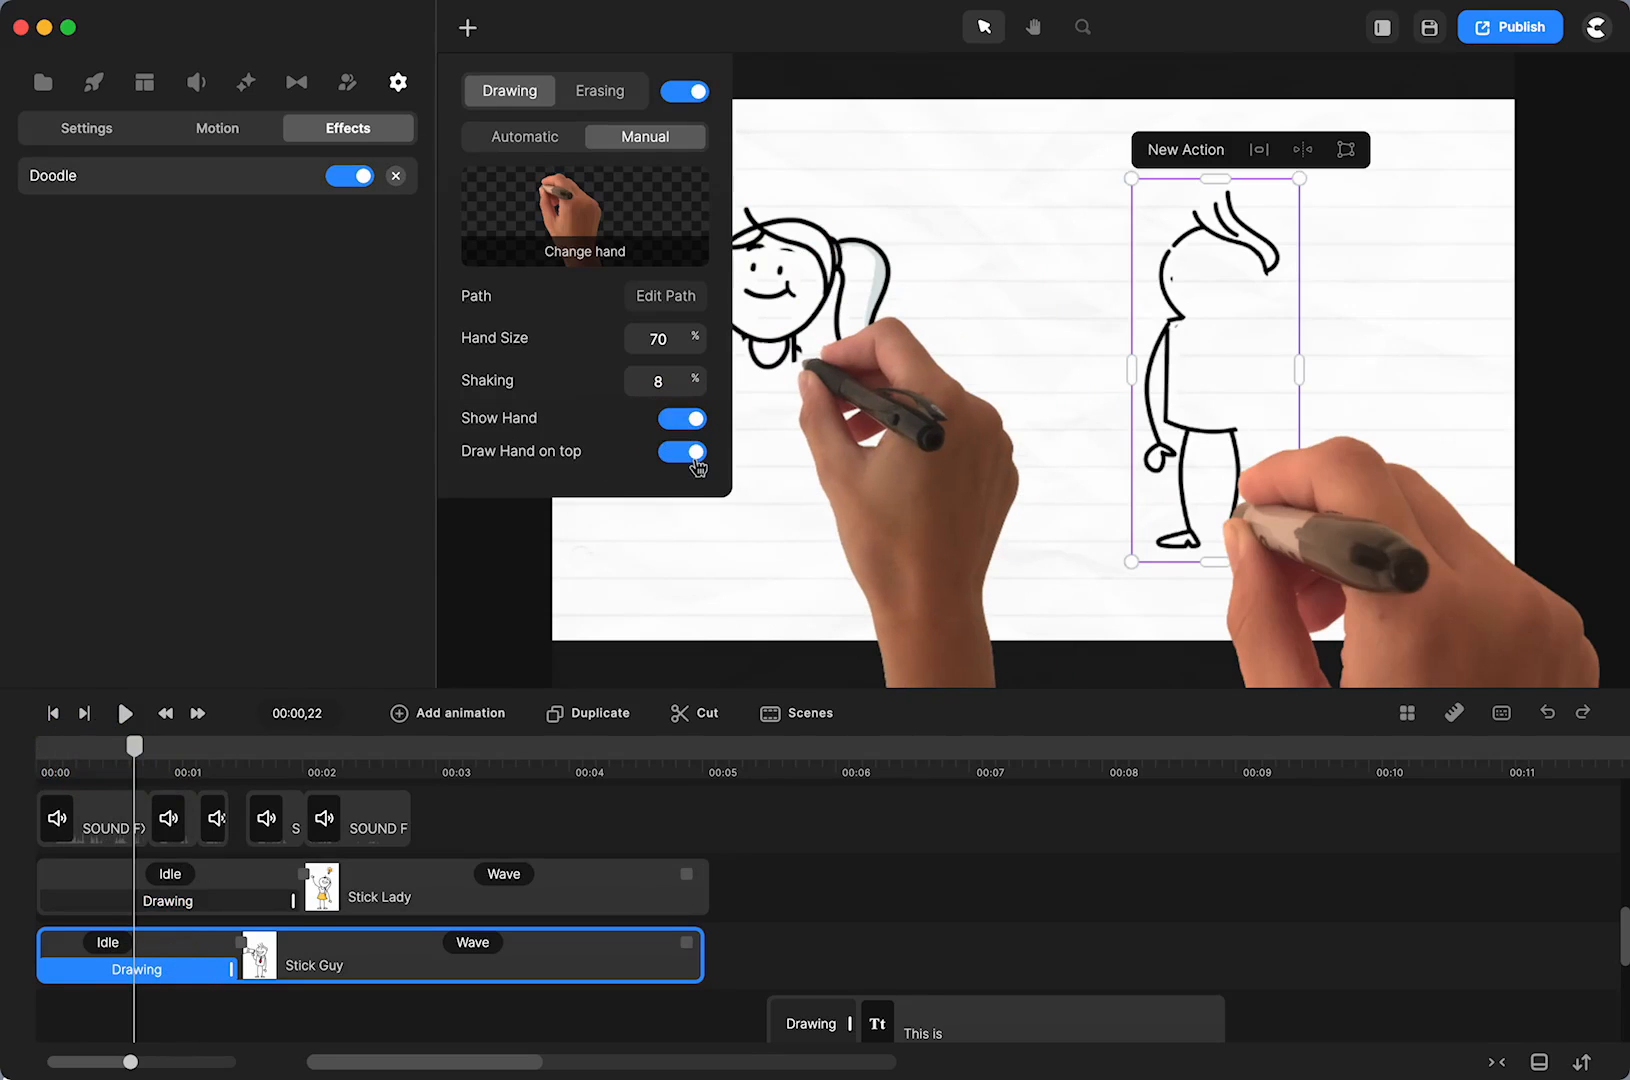
Disable Draw Hand on top for the Stick Guy's drawing effect, deselect the clip and scrub the playhead back to 00:00,10
click(698, 458)
mouse_move(134, 746)
mouse_down()
mouse_move(87, 757)
mouse_move(116, 766)
mouse_up()
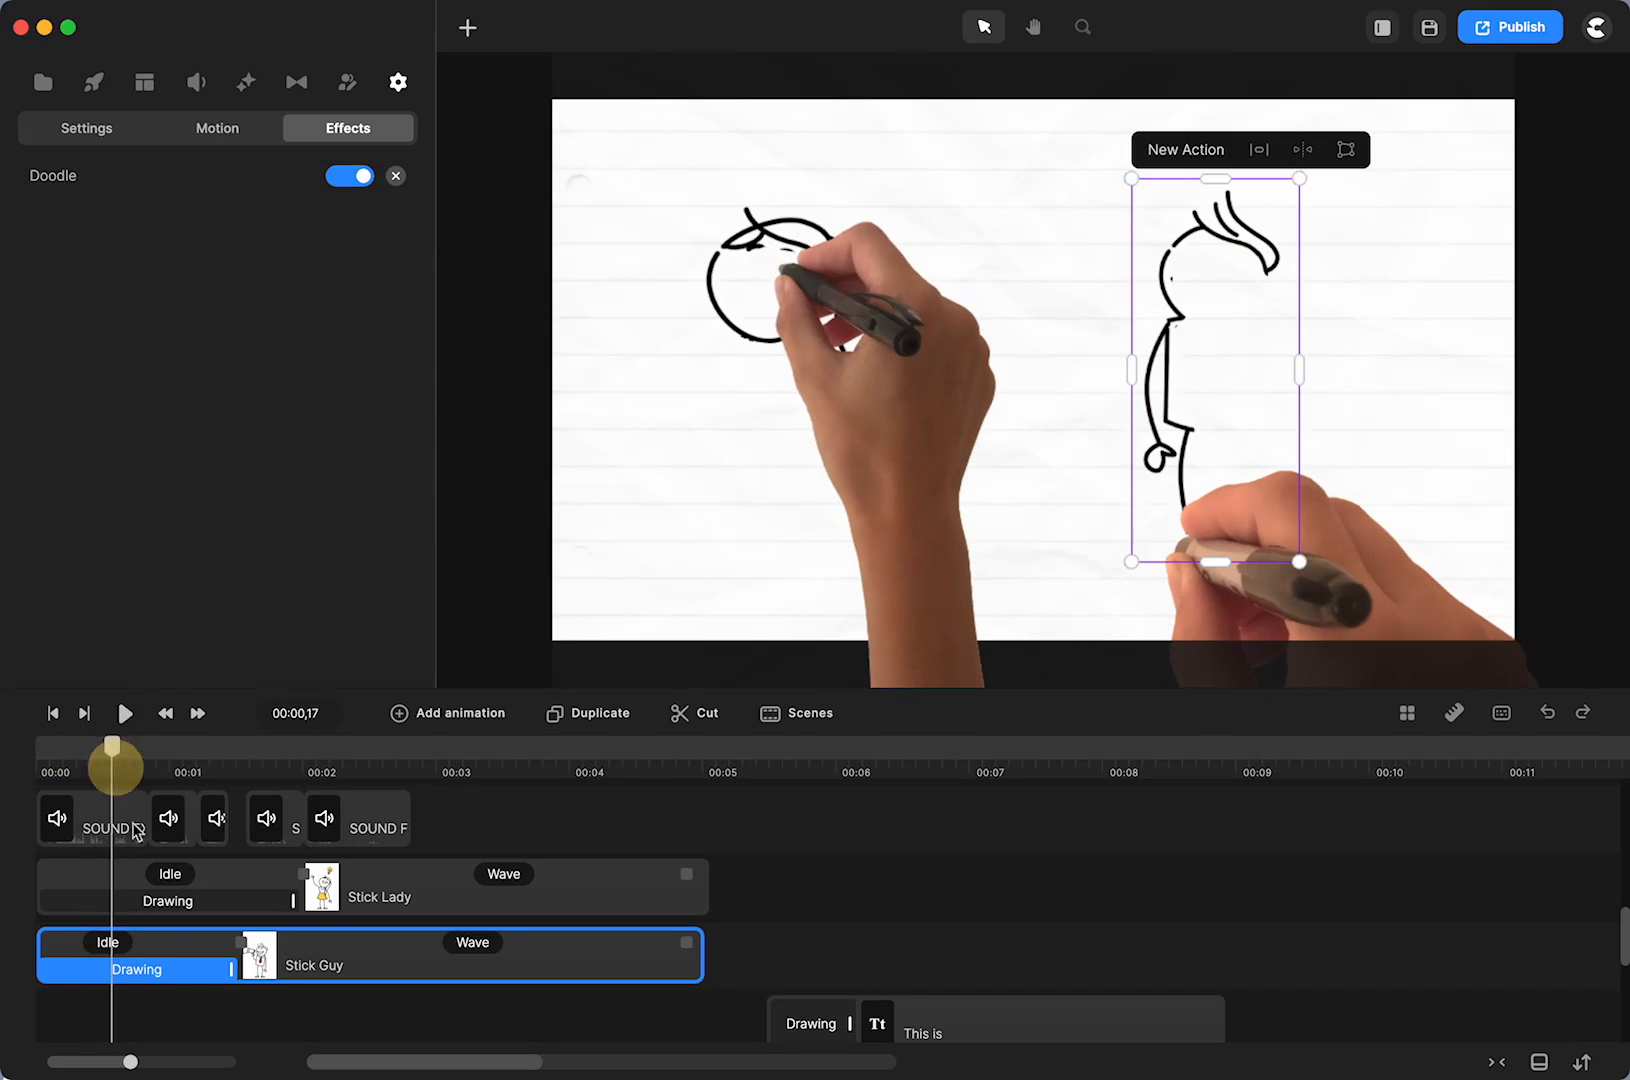
click(188, 1019)
mouse_move(112, 748)
mouse_down()
mouse_move(73, 757)
mouse_move(90, 769)
mouse_up()
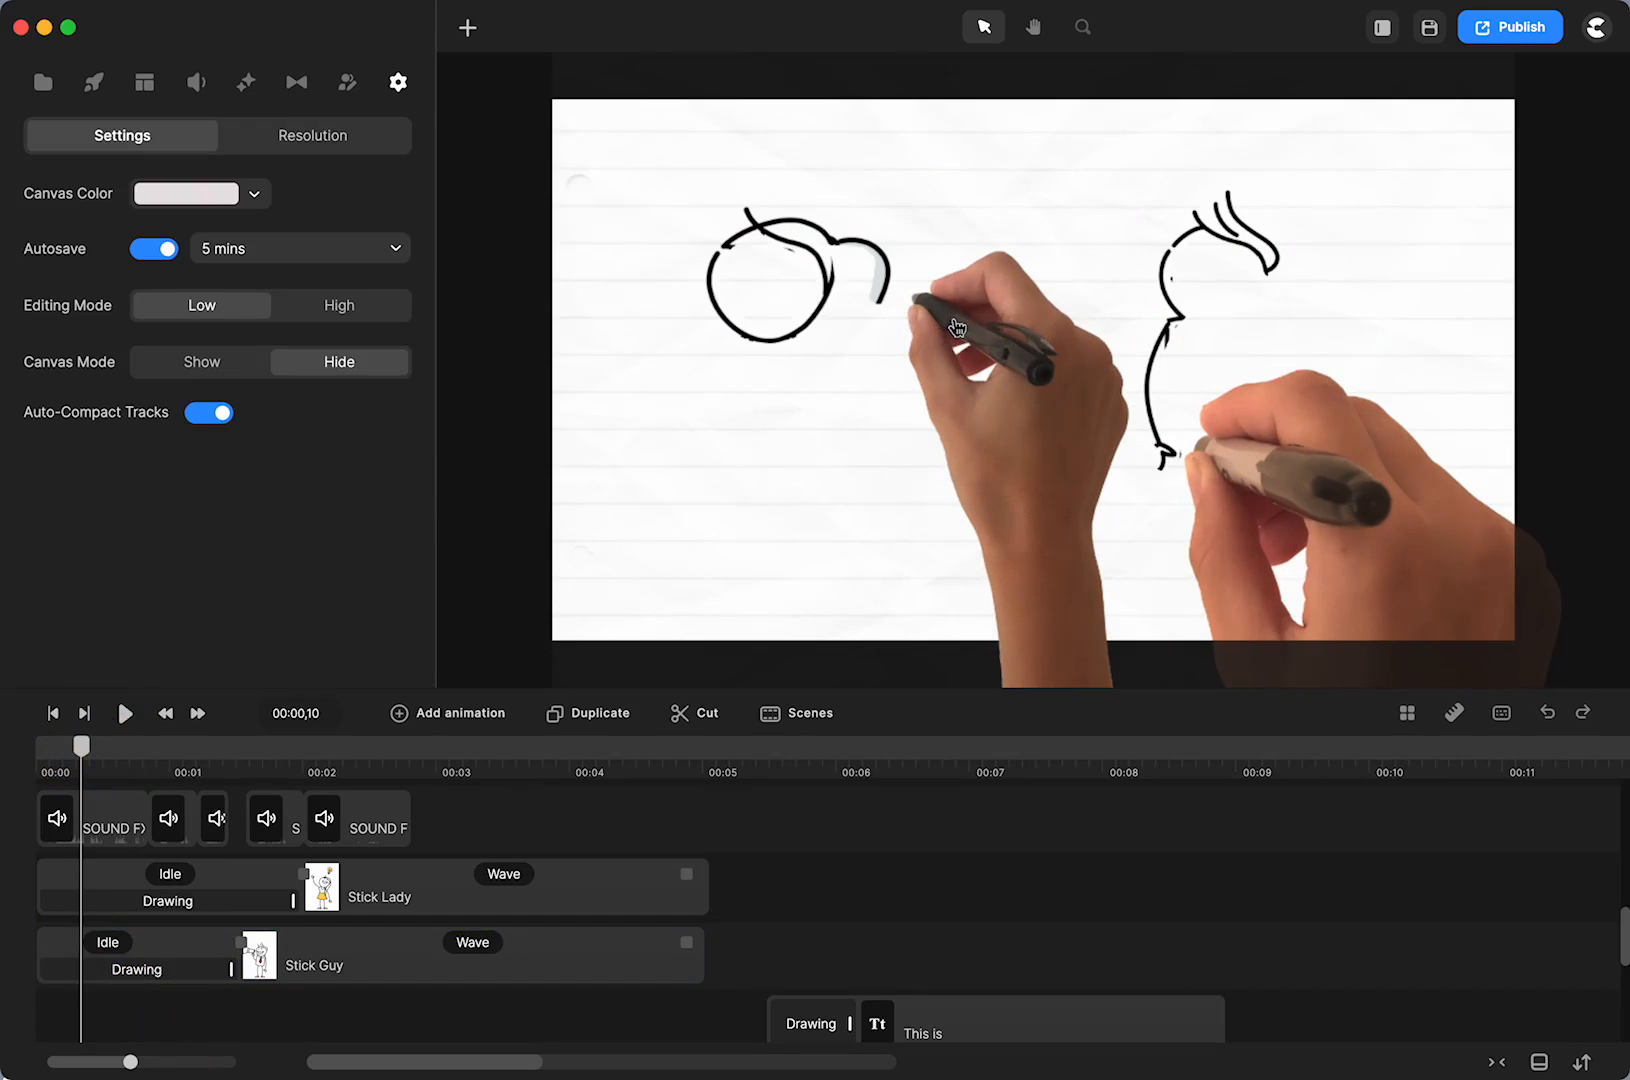
Re-enable Draw Hand on top for the Stick Guy's drawing effect and open its drawing path for editing
click(166, 972)
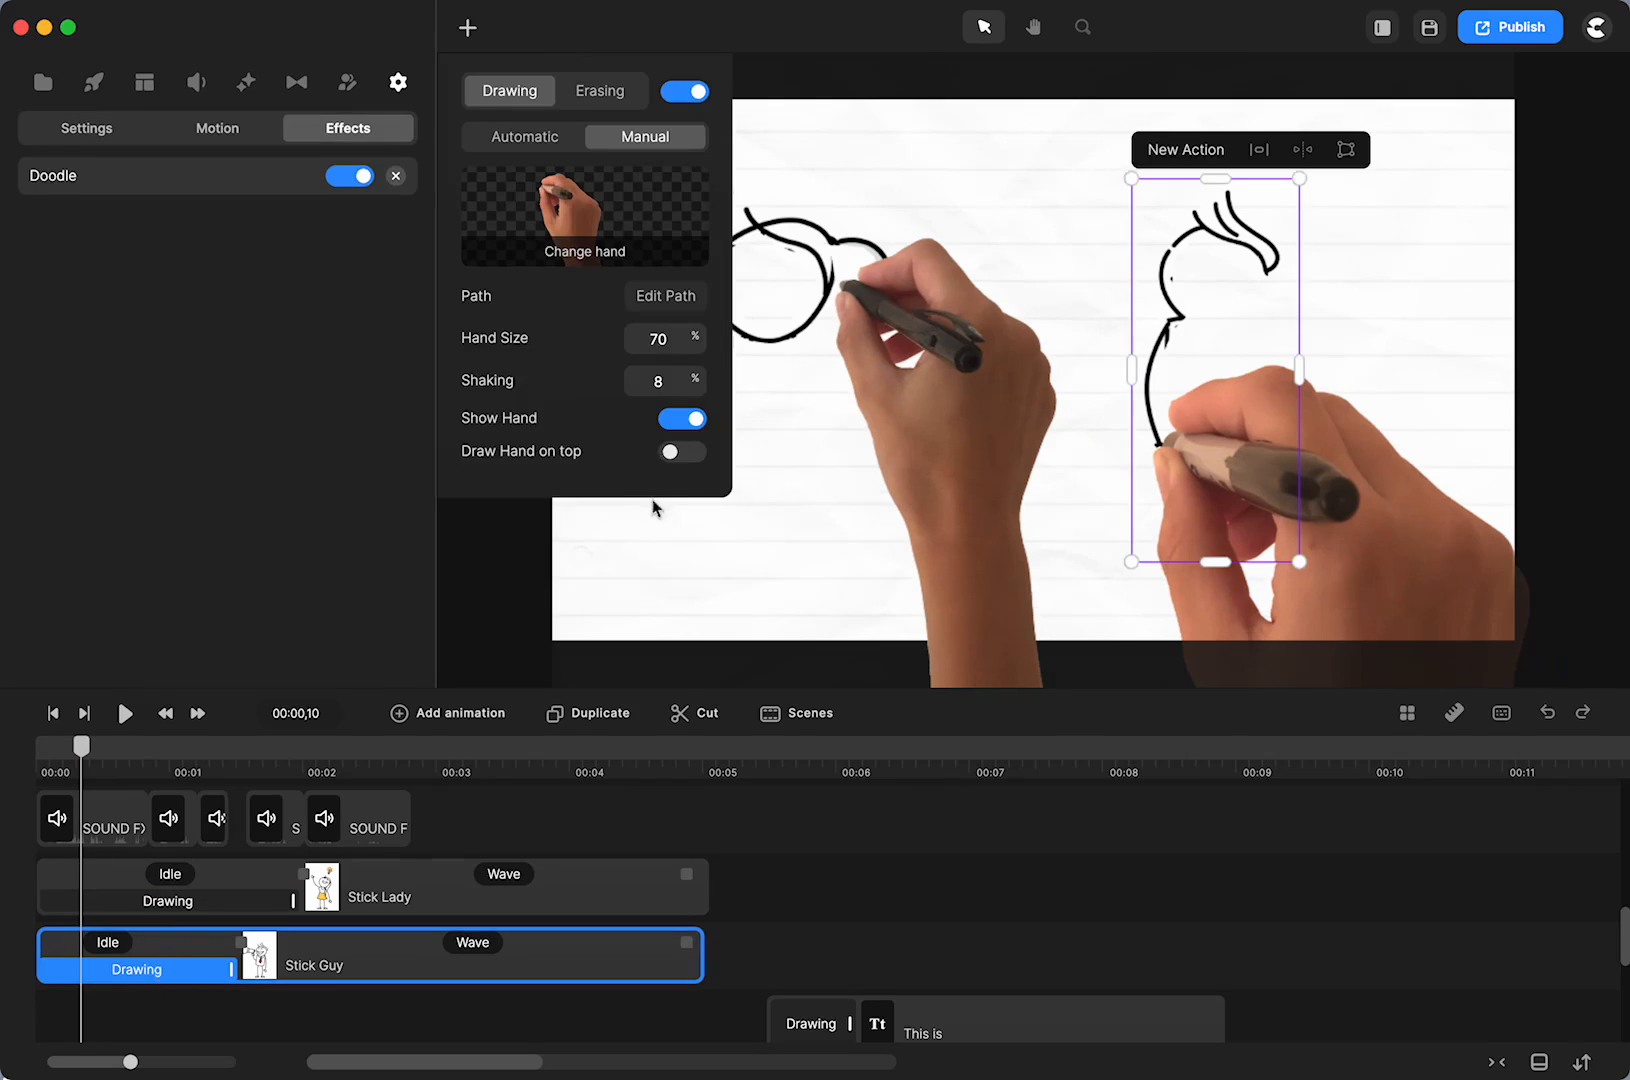
click(673, 453)
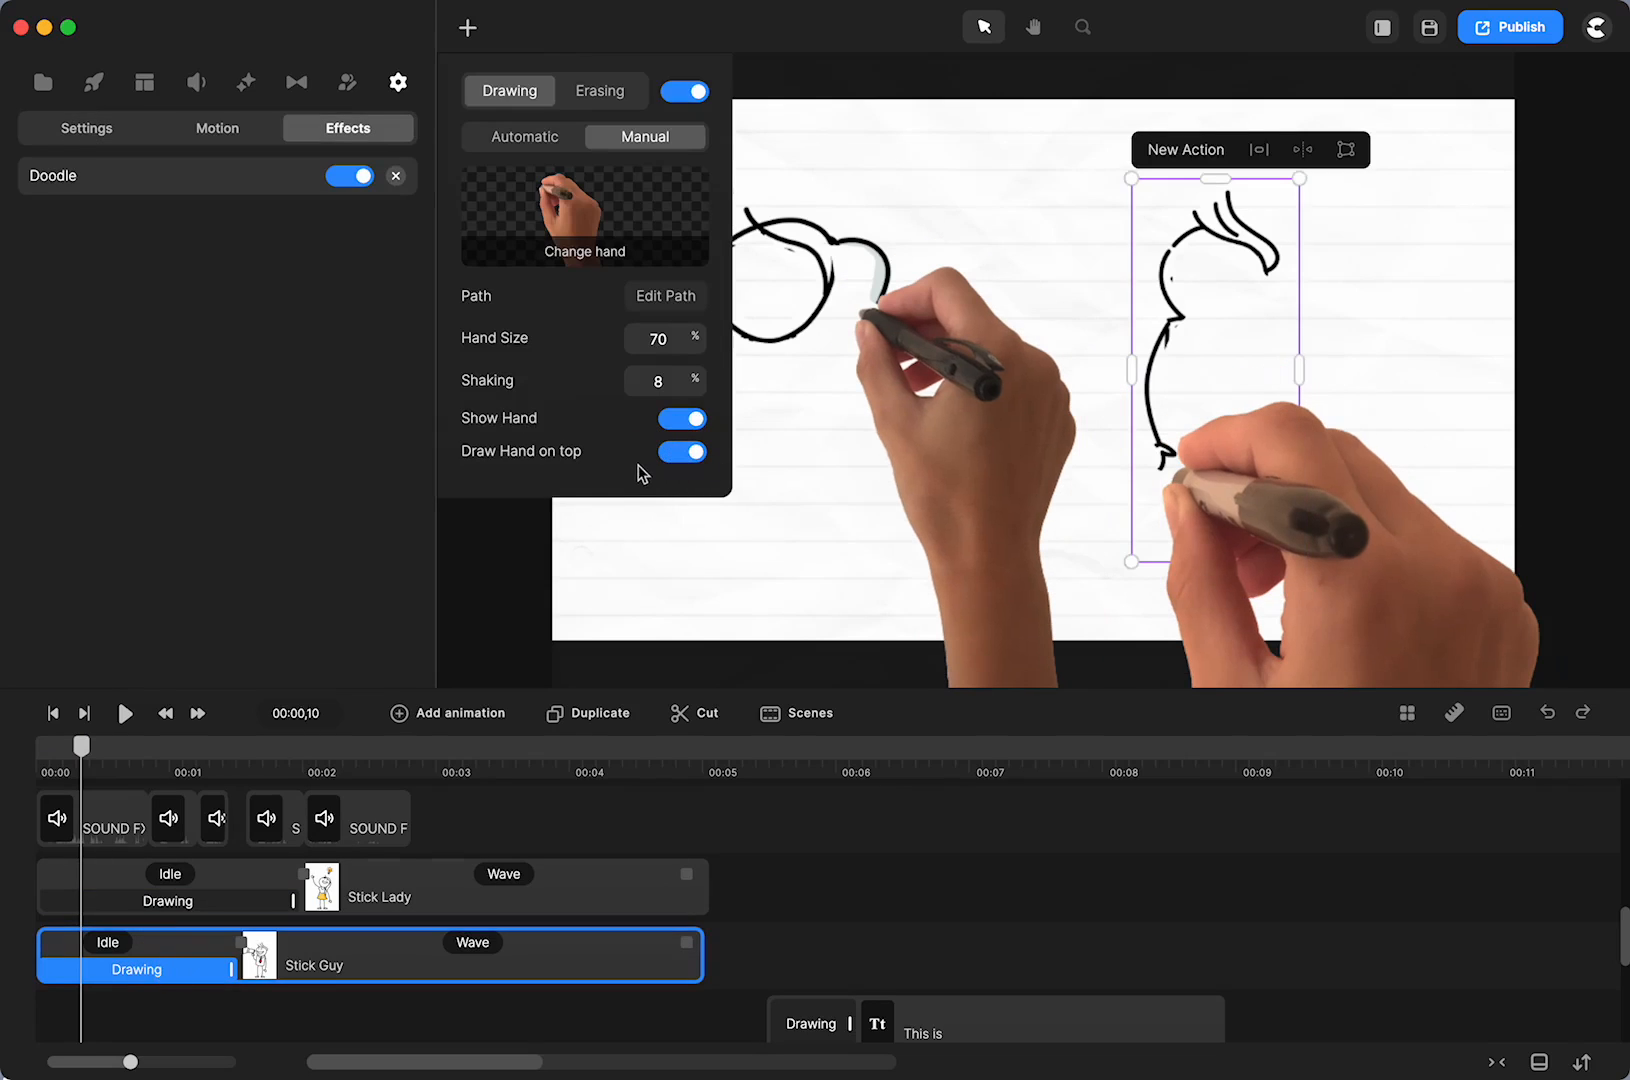
click(666, 300)
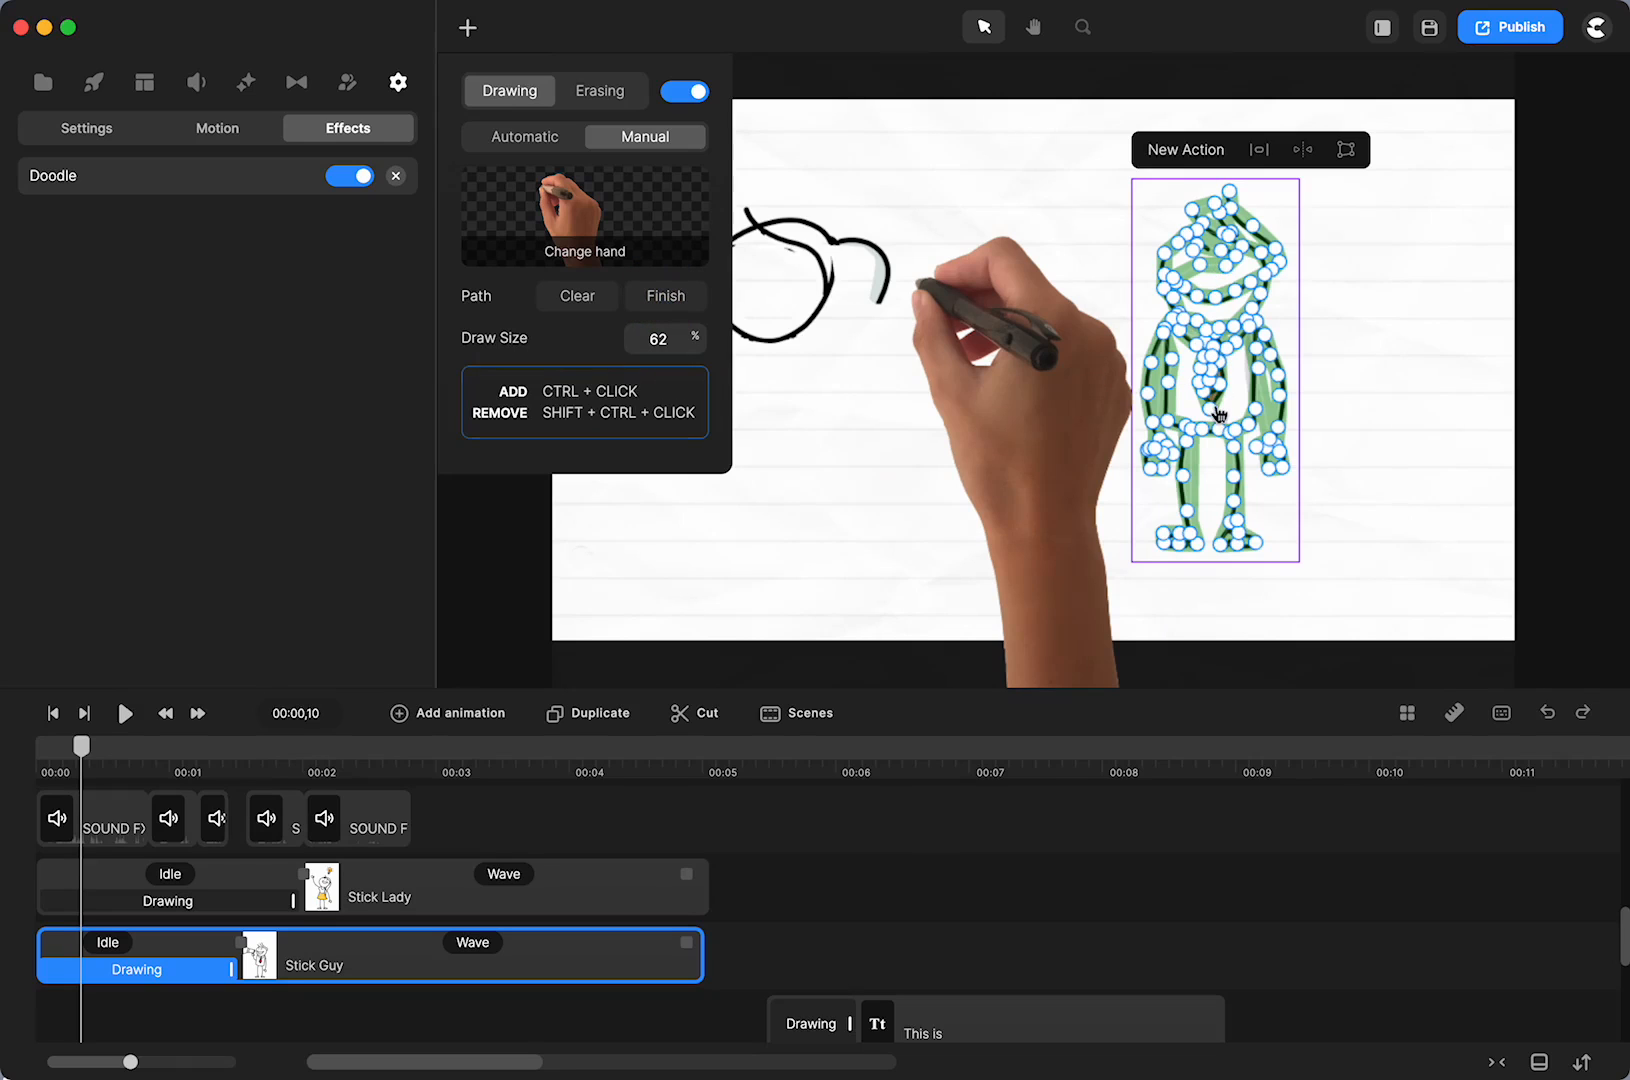
Show the hidden OPENER group at the start of the main timeline
scroll(478, 930, up, 10)
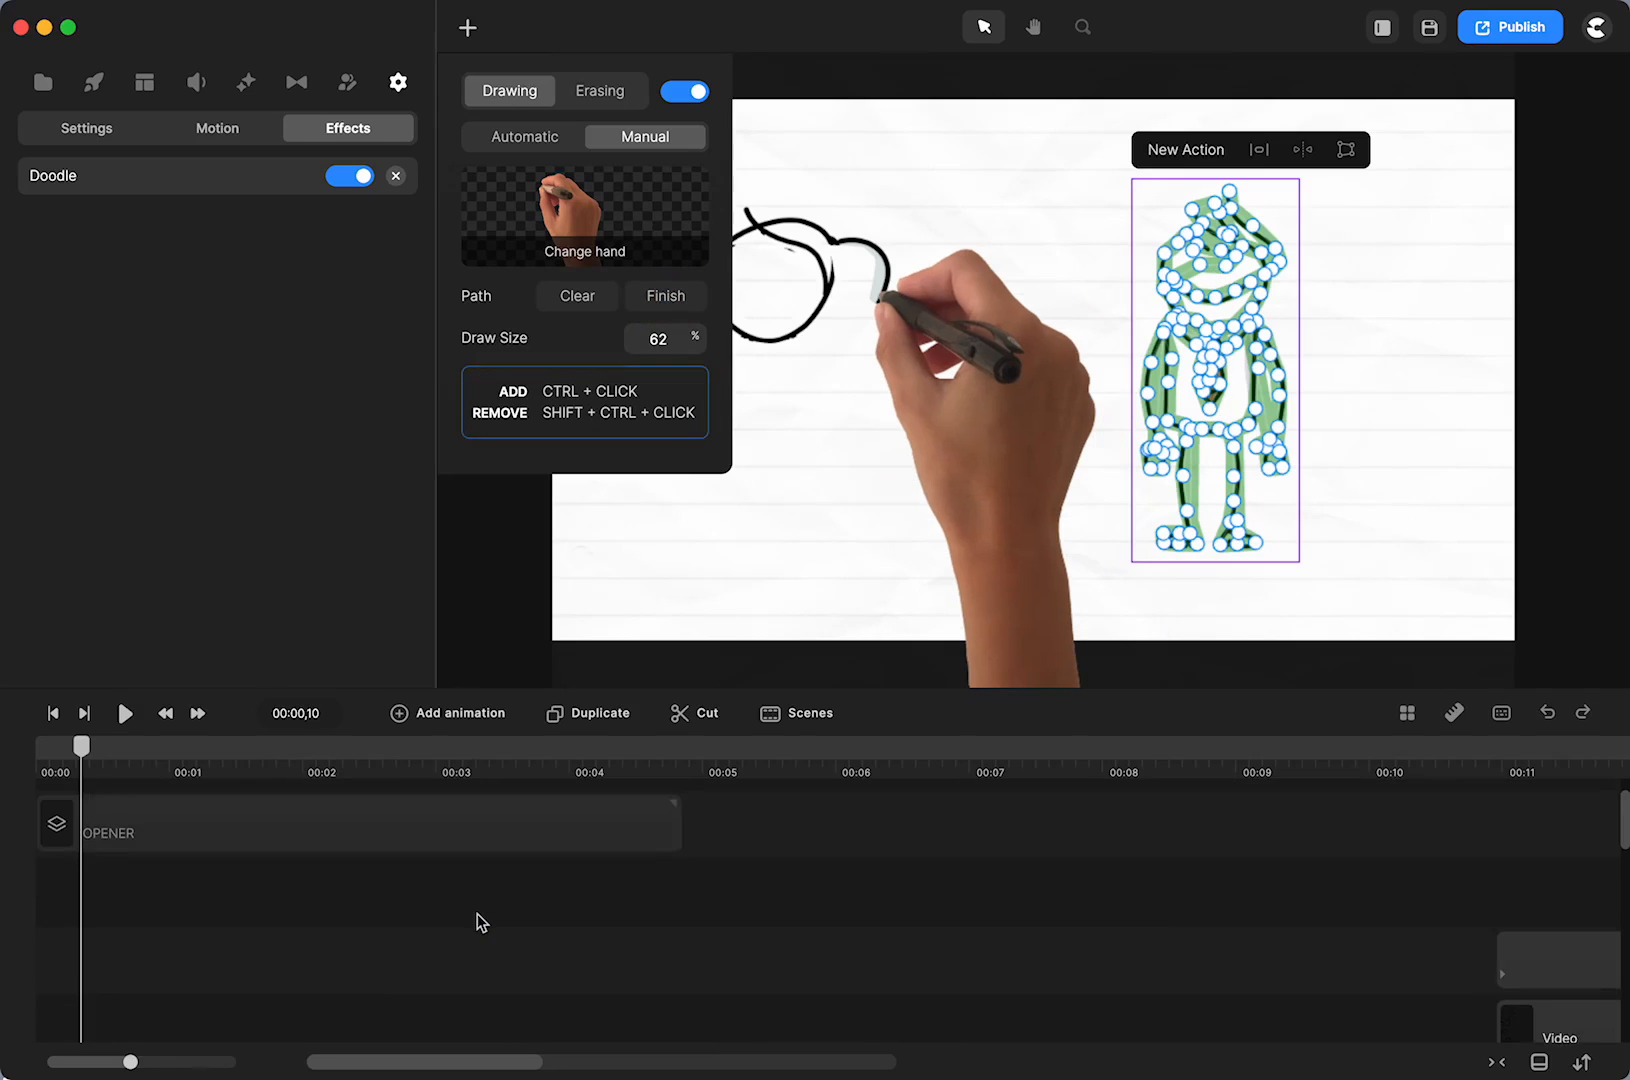
click(400, 873)
right_click(400, 874)
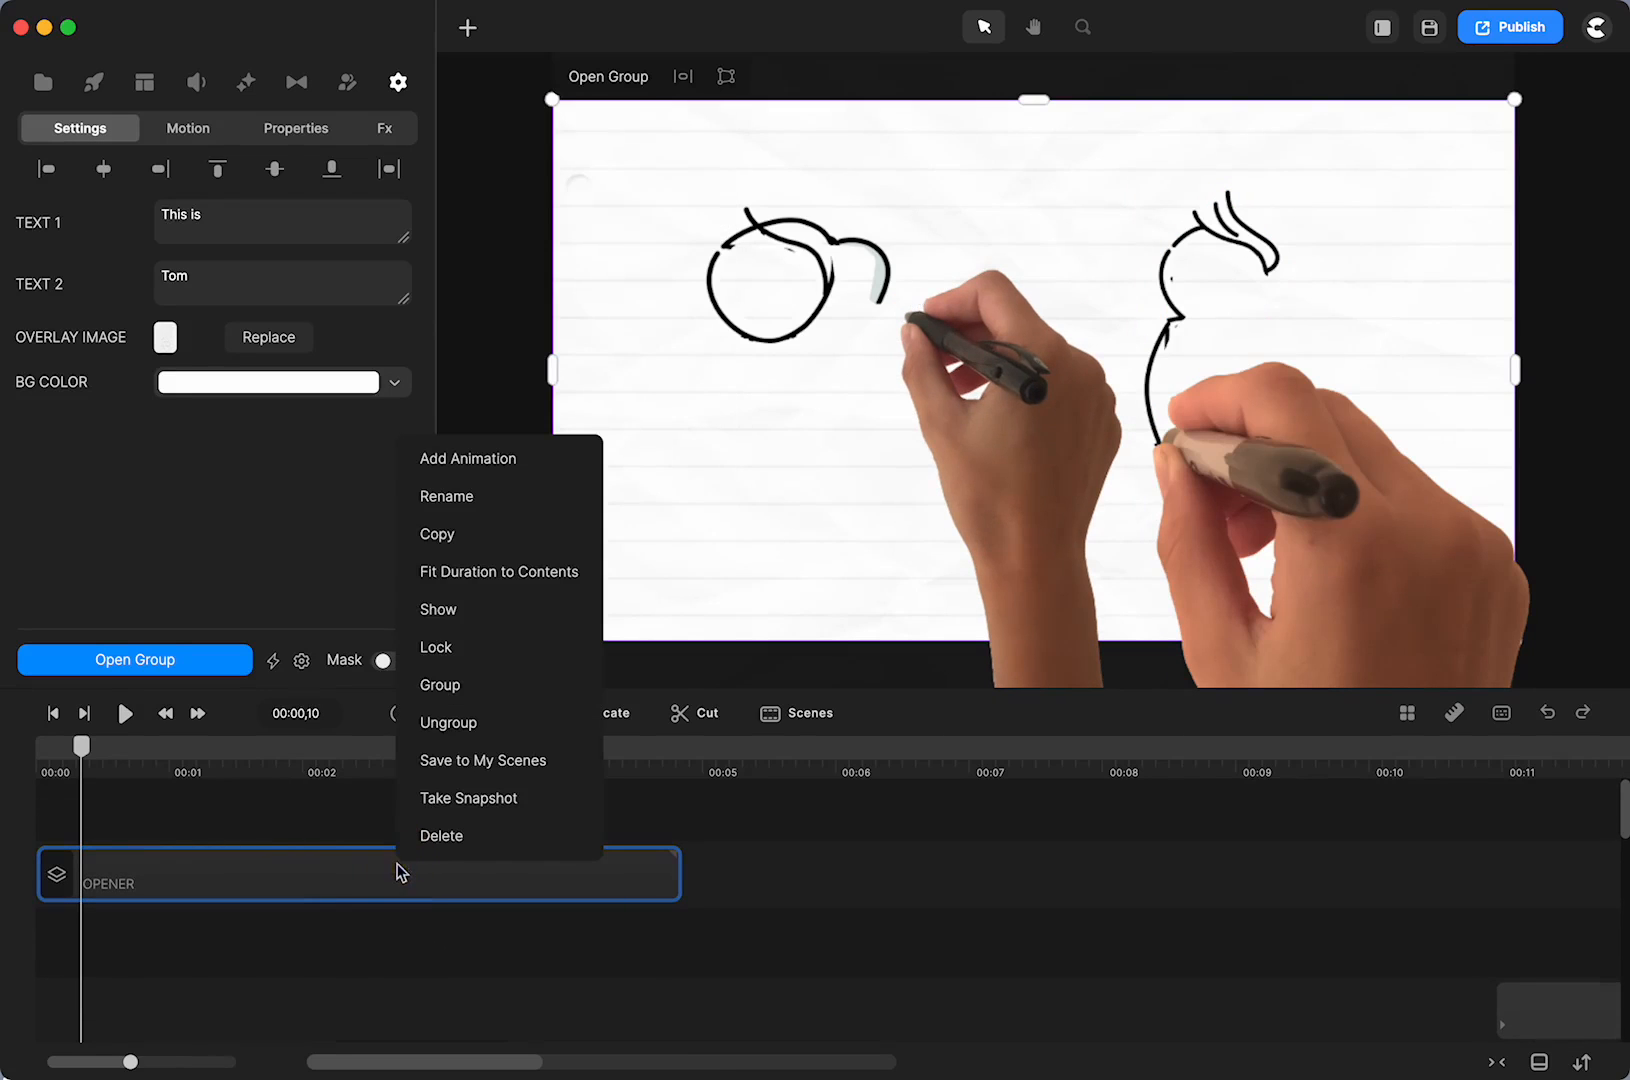
click(430, 610)
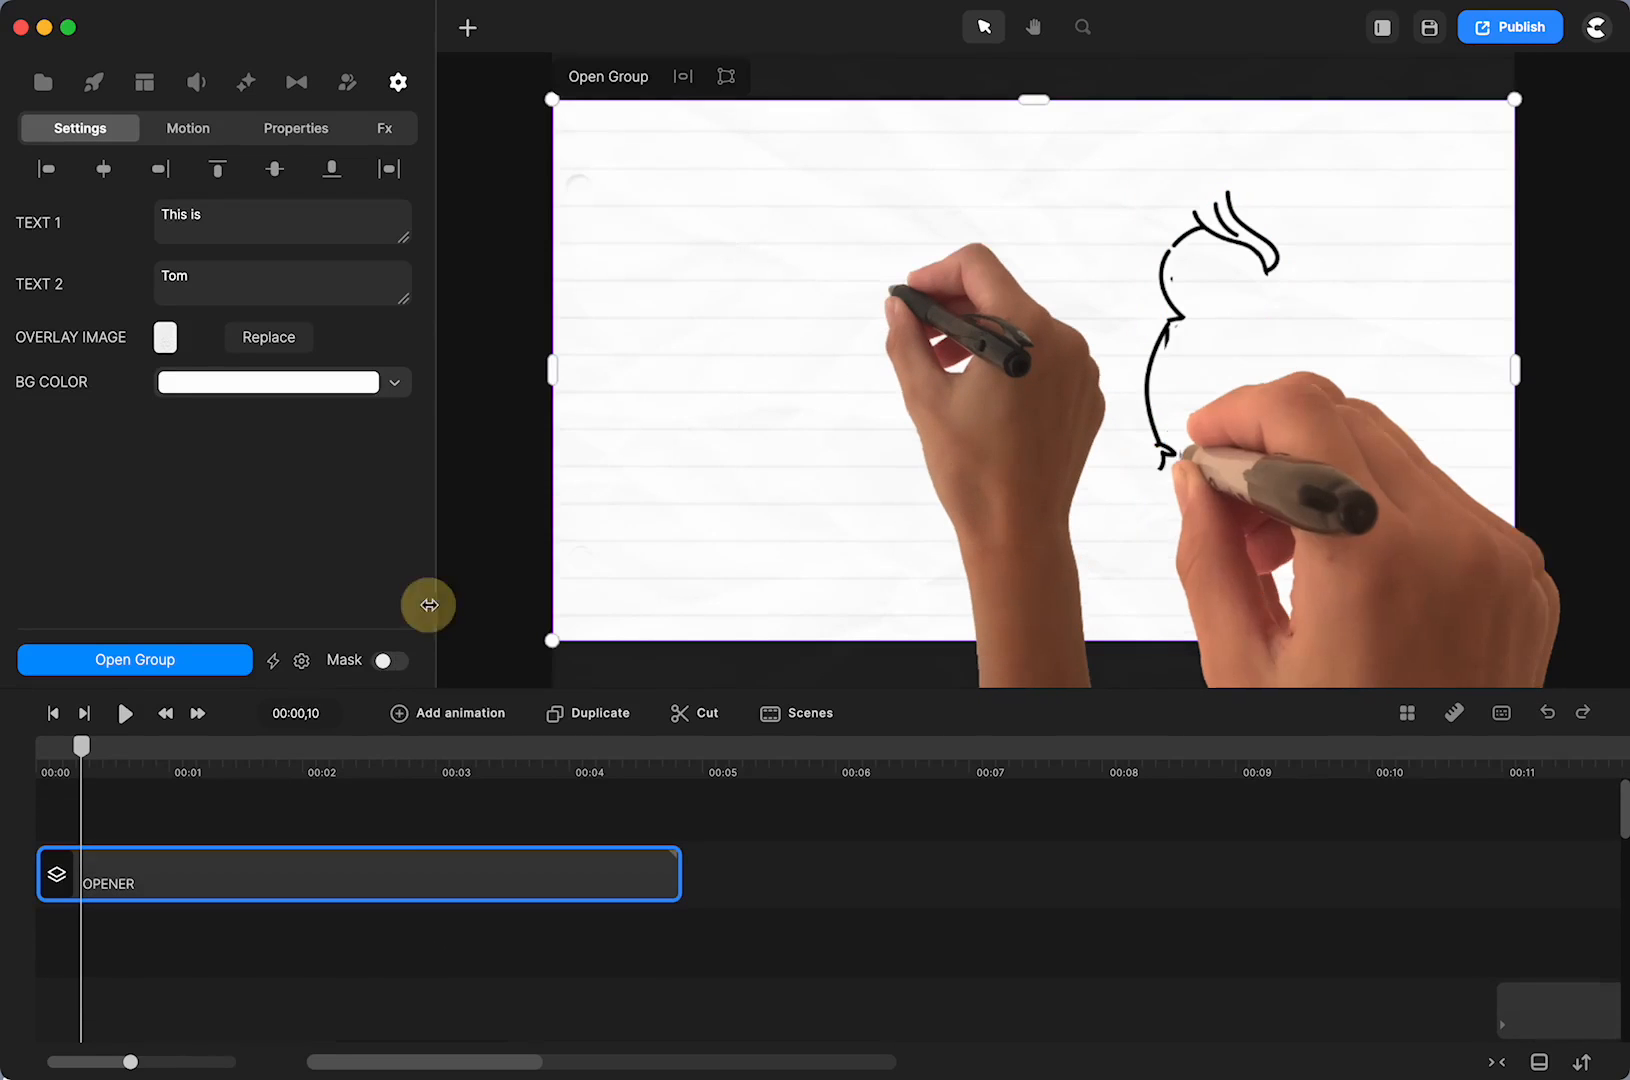
Open the OPENER group, look through its sound, character and text clips, and return to the main timeline
double_click(268, 875)
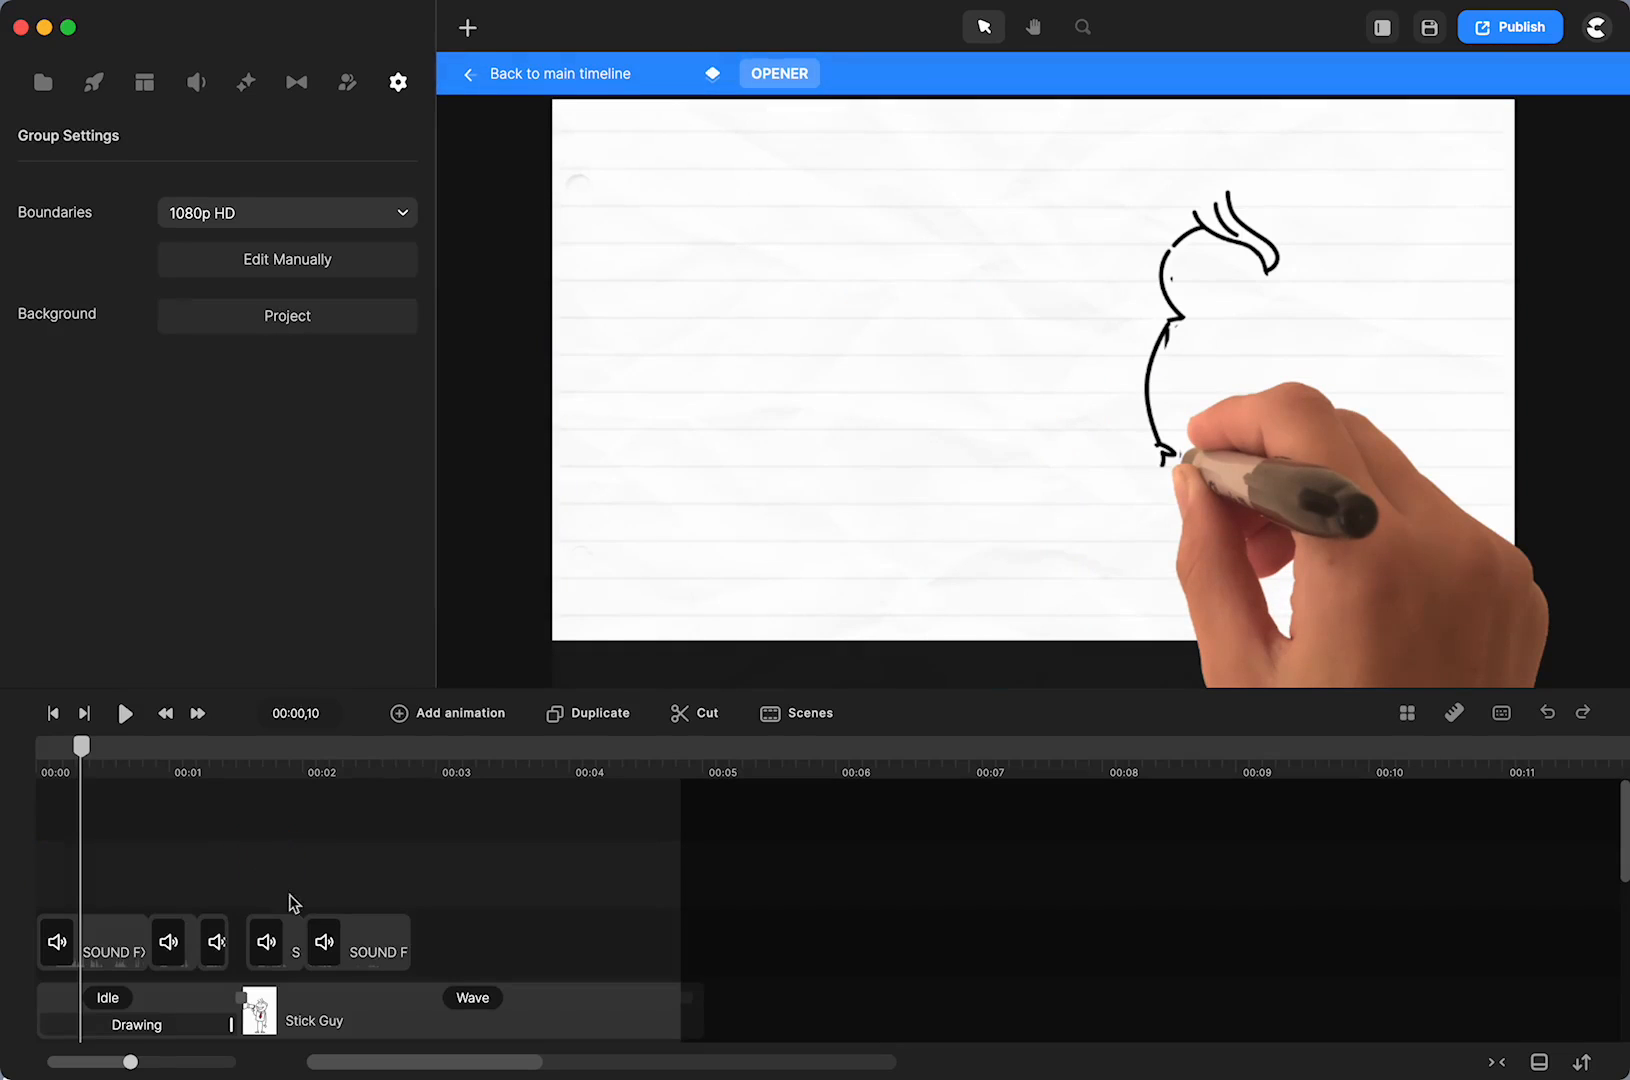
scroll(265, 900, down, 5)
scroll(265, 912, up, 5)
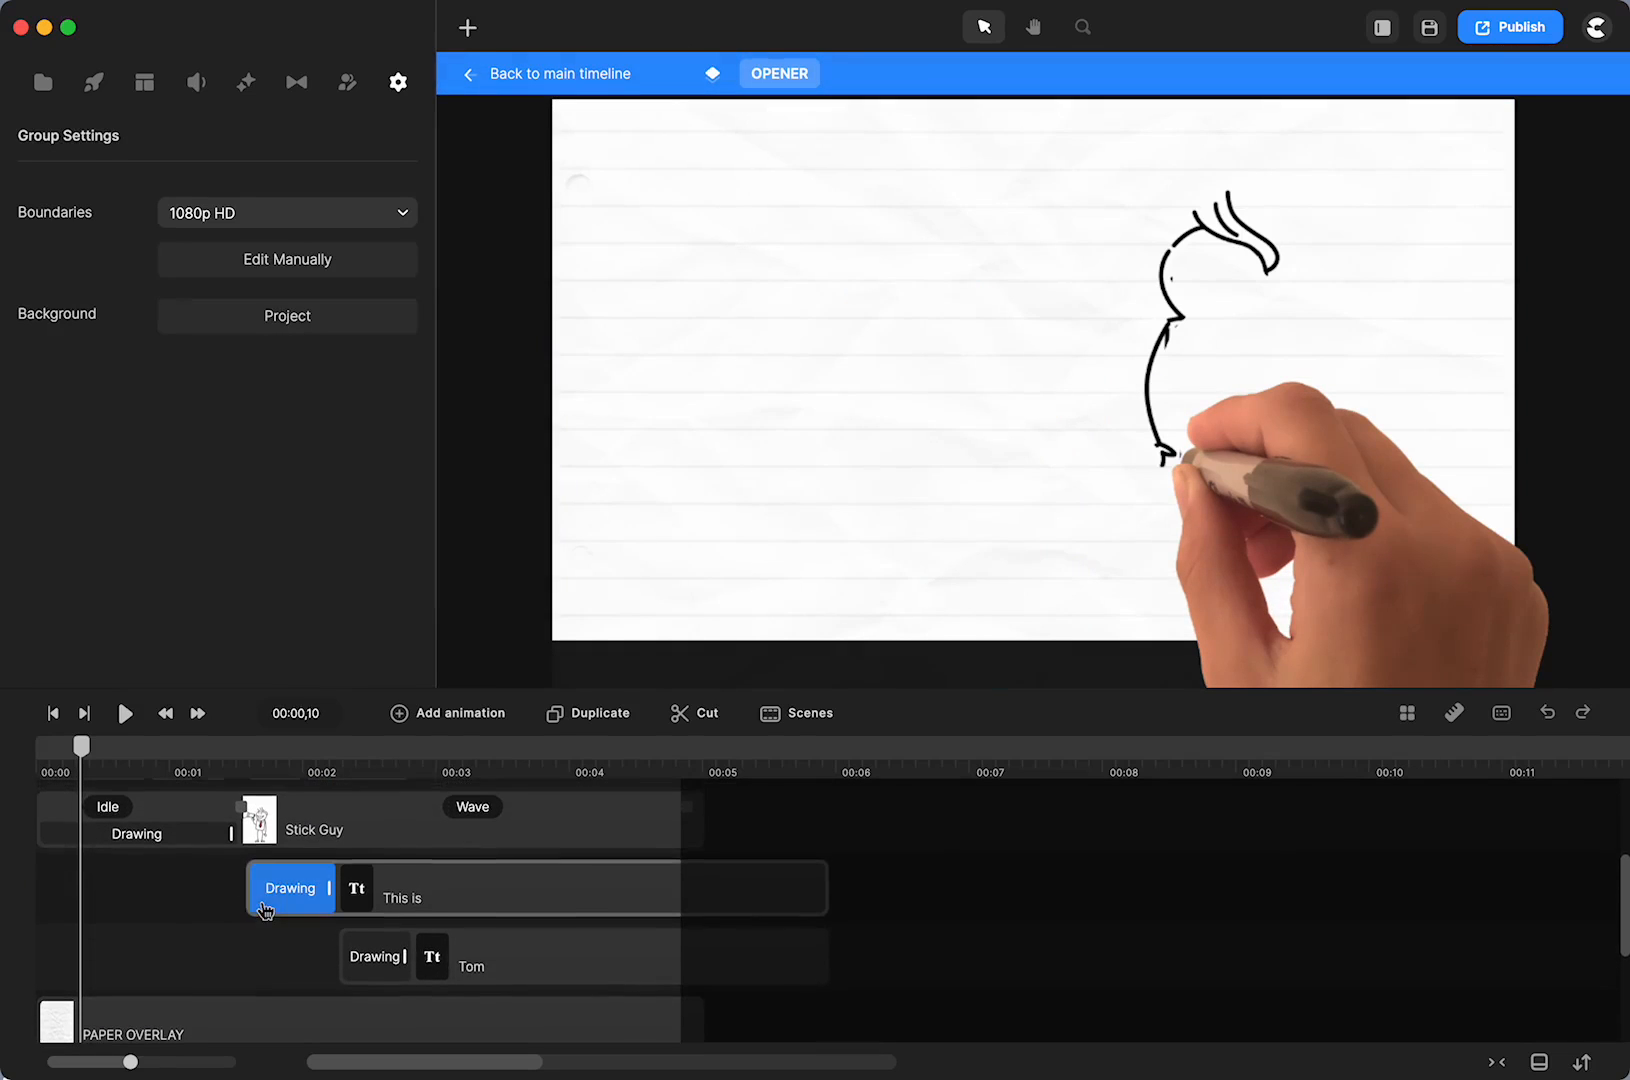
click(564, 74)
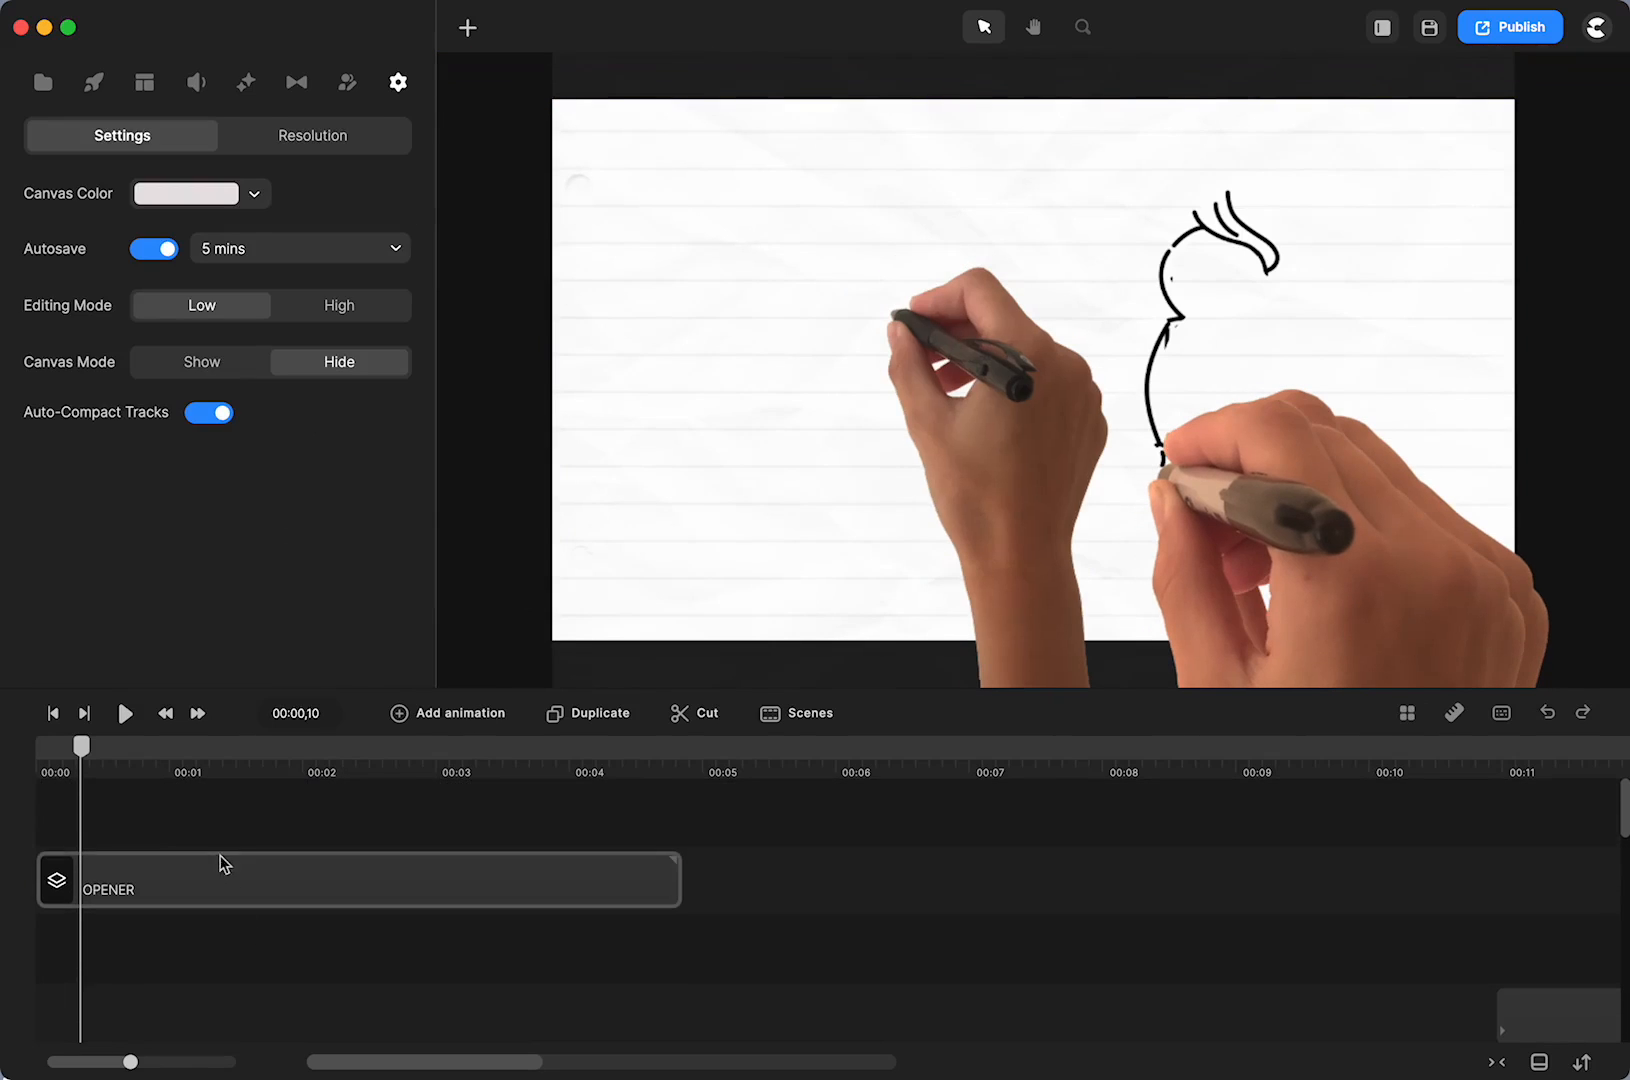
Hide the OPENER group on the main timeline again
click(215, 874)
right_click(215, 874)
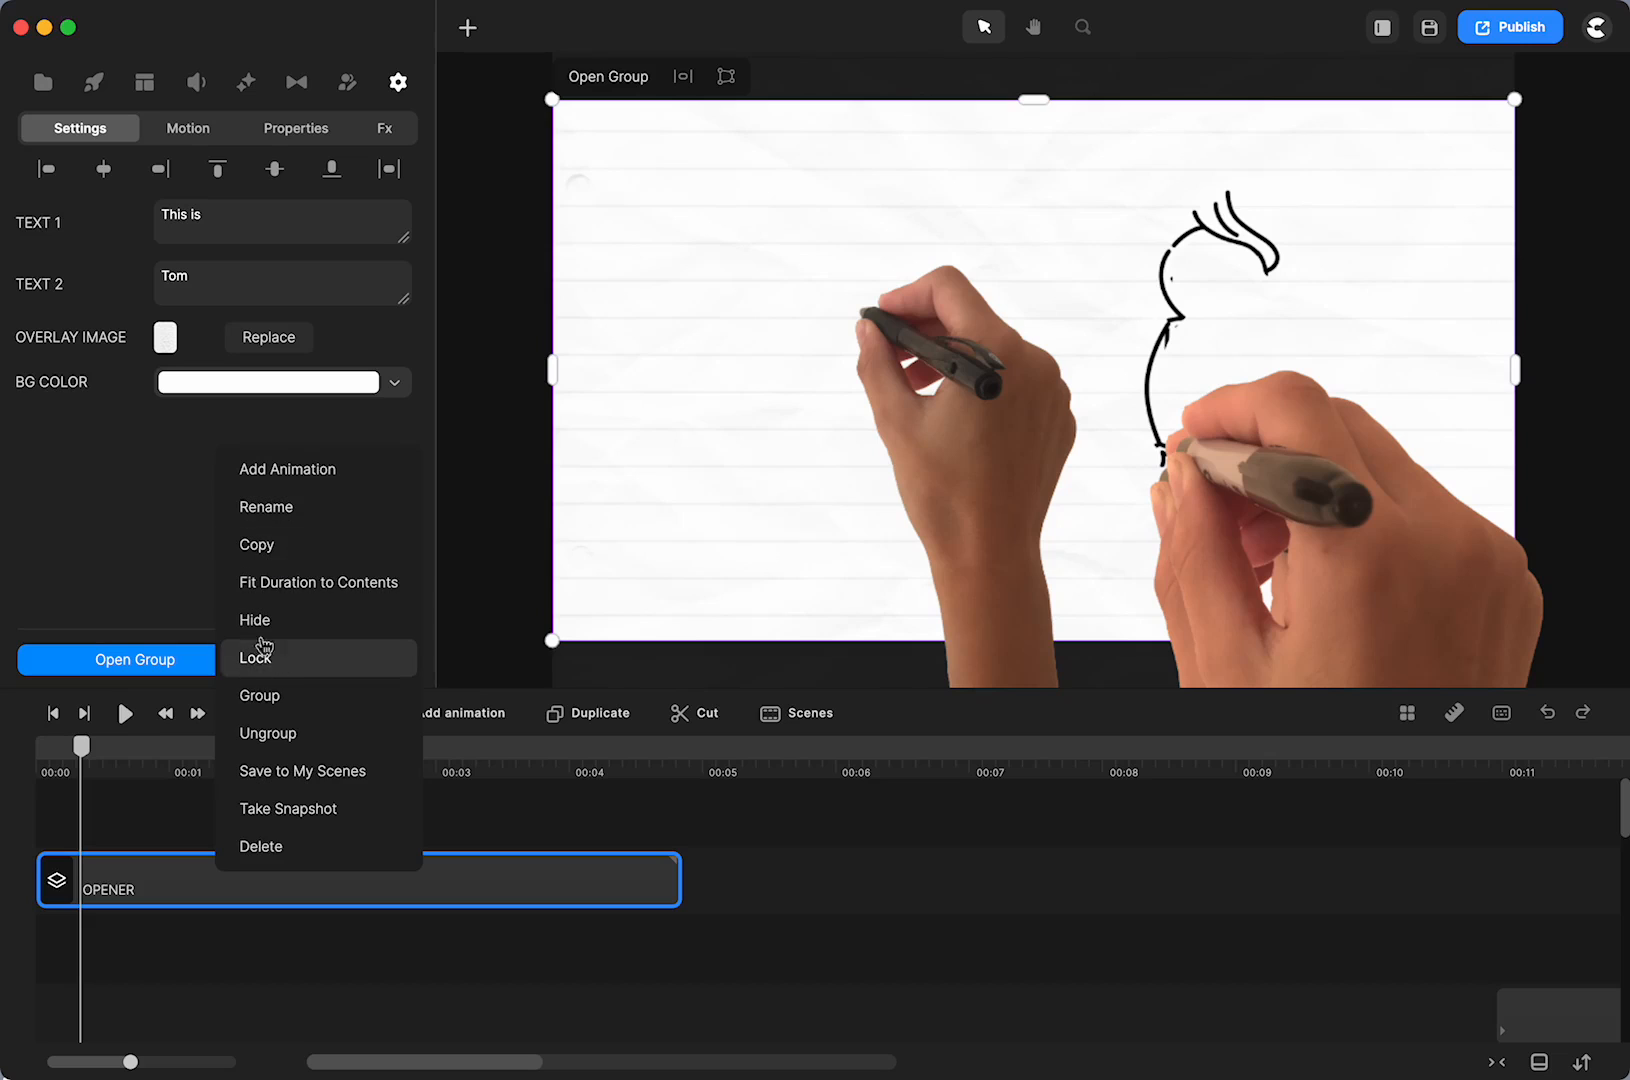
click(203, 975)
Try a 34% hand size on the Stick Lady's drawing effect and preview it from the start to 00:00,29
scroll(216, 874, down, 7)
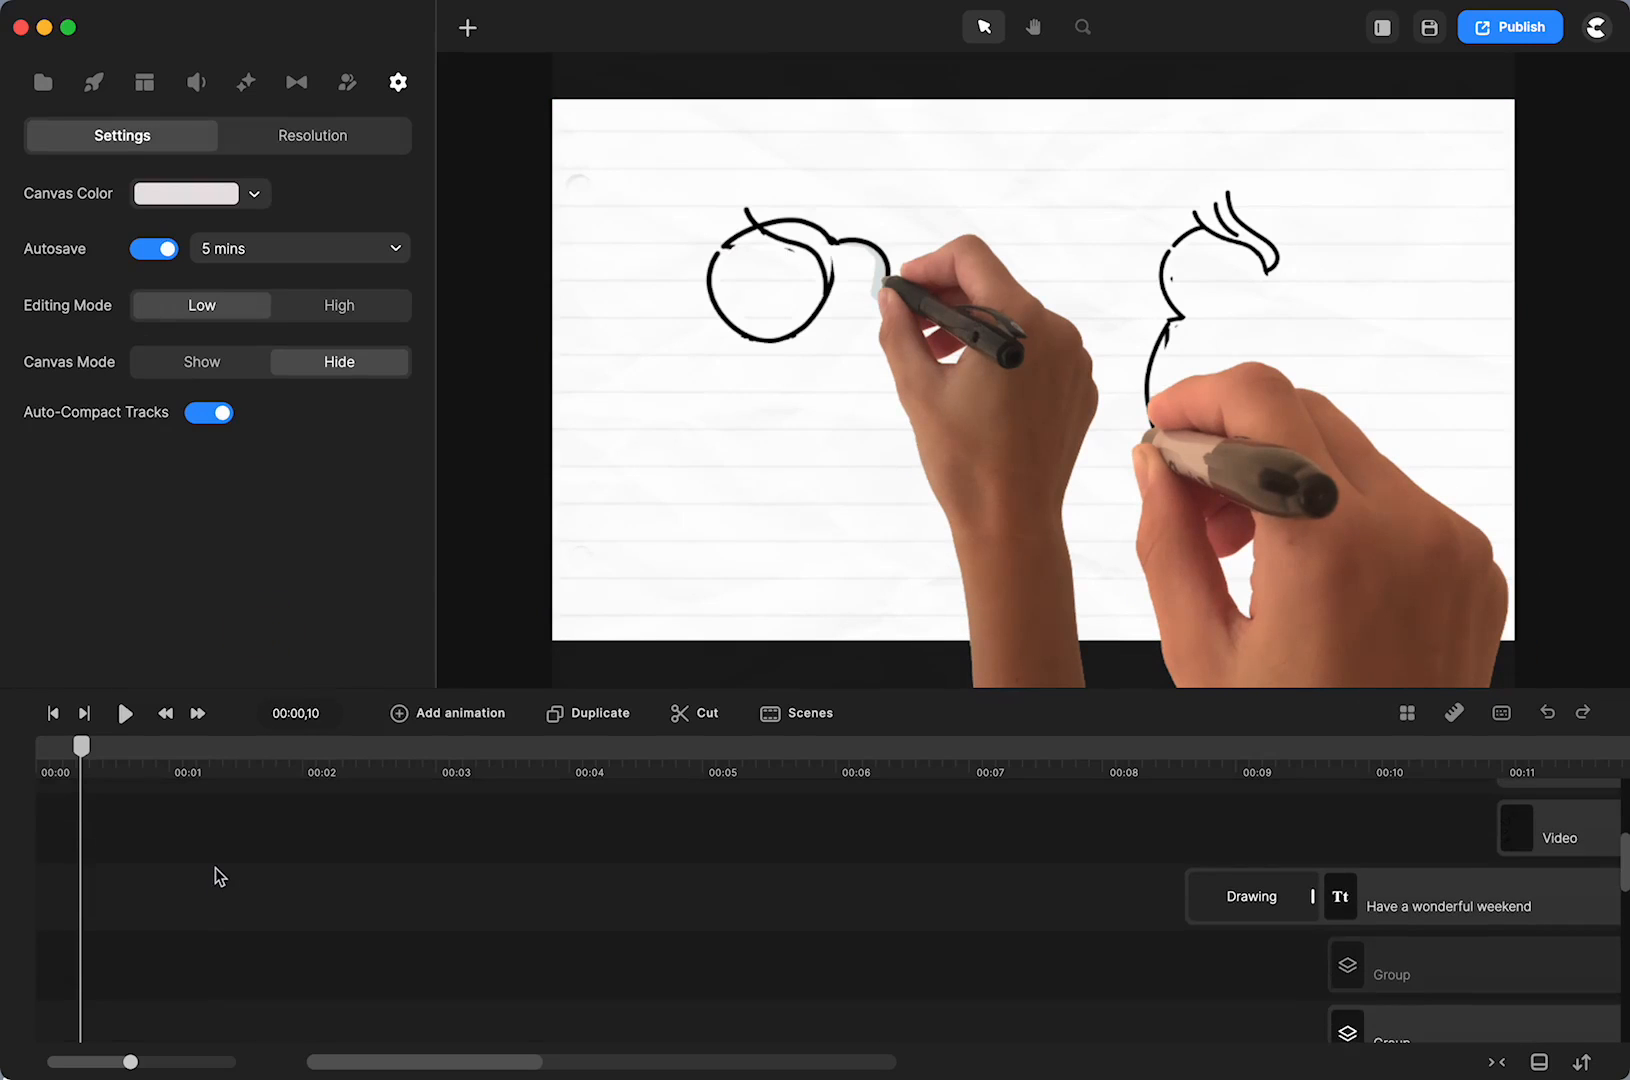
scroll(318, 893, down, 1)
scroll(318, 893, up, 2)
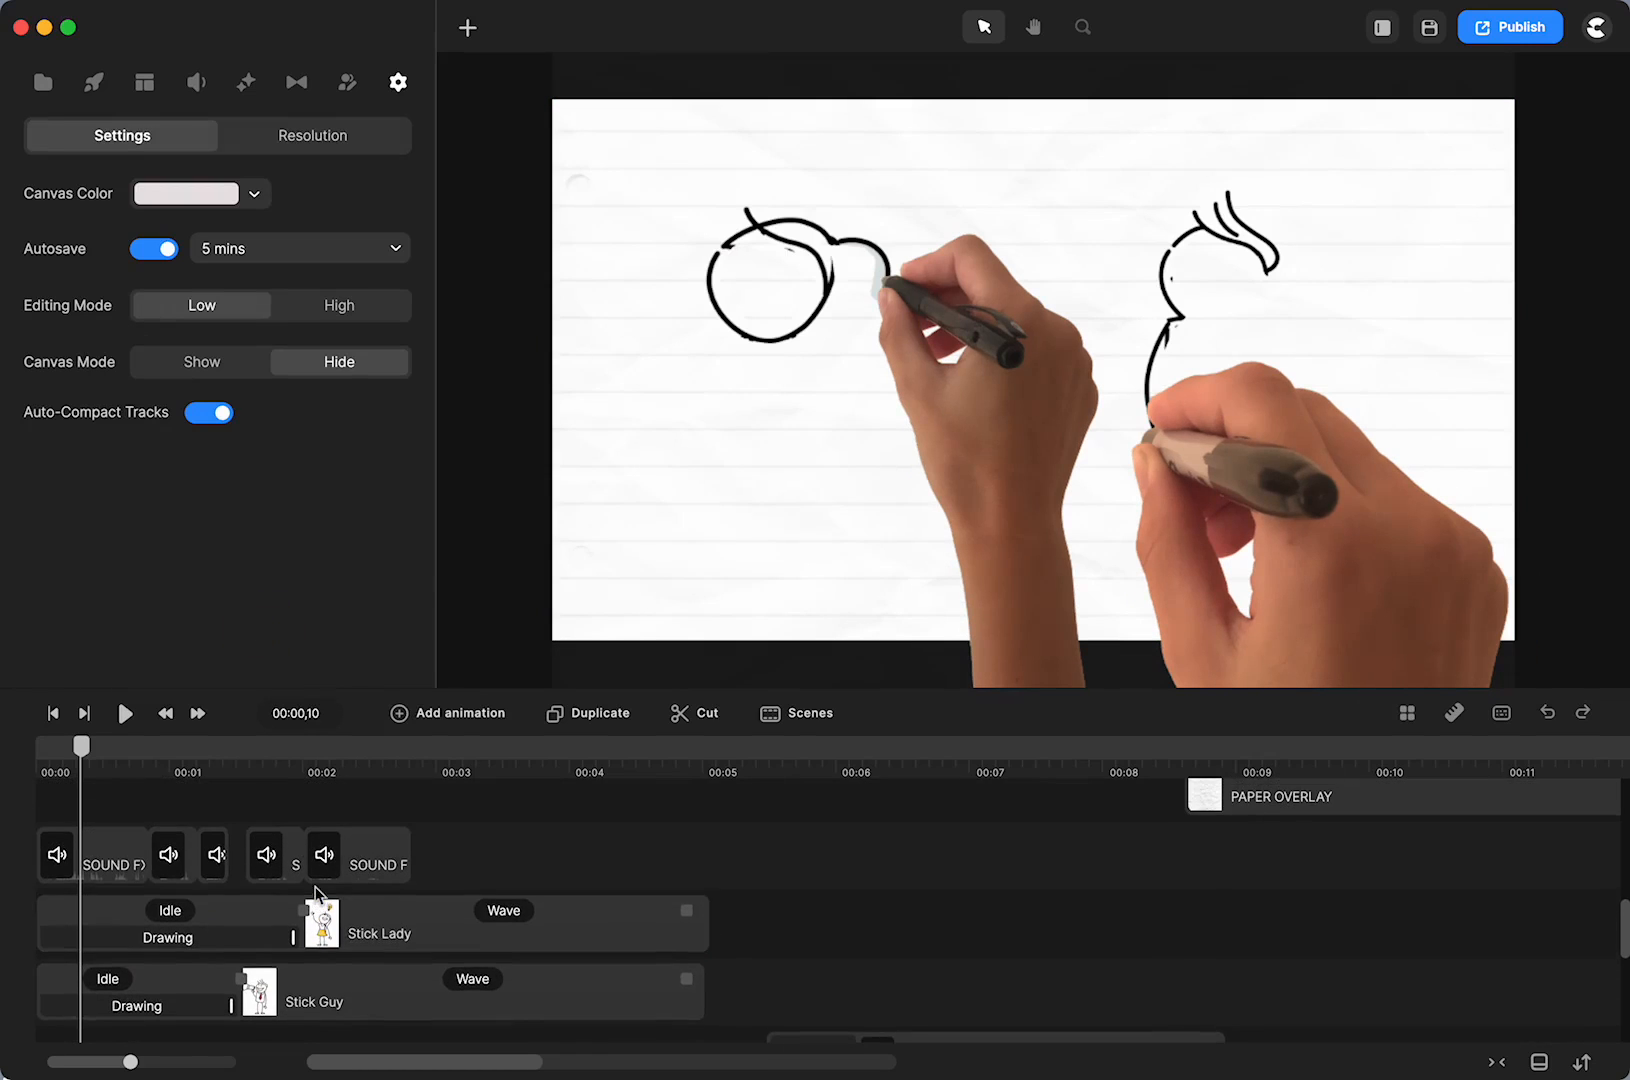
click(138, 943)
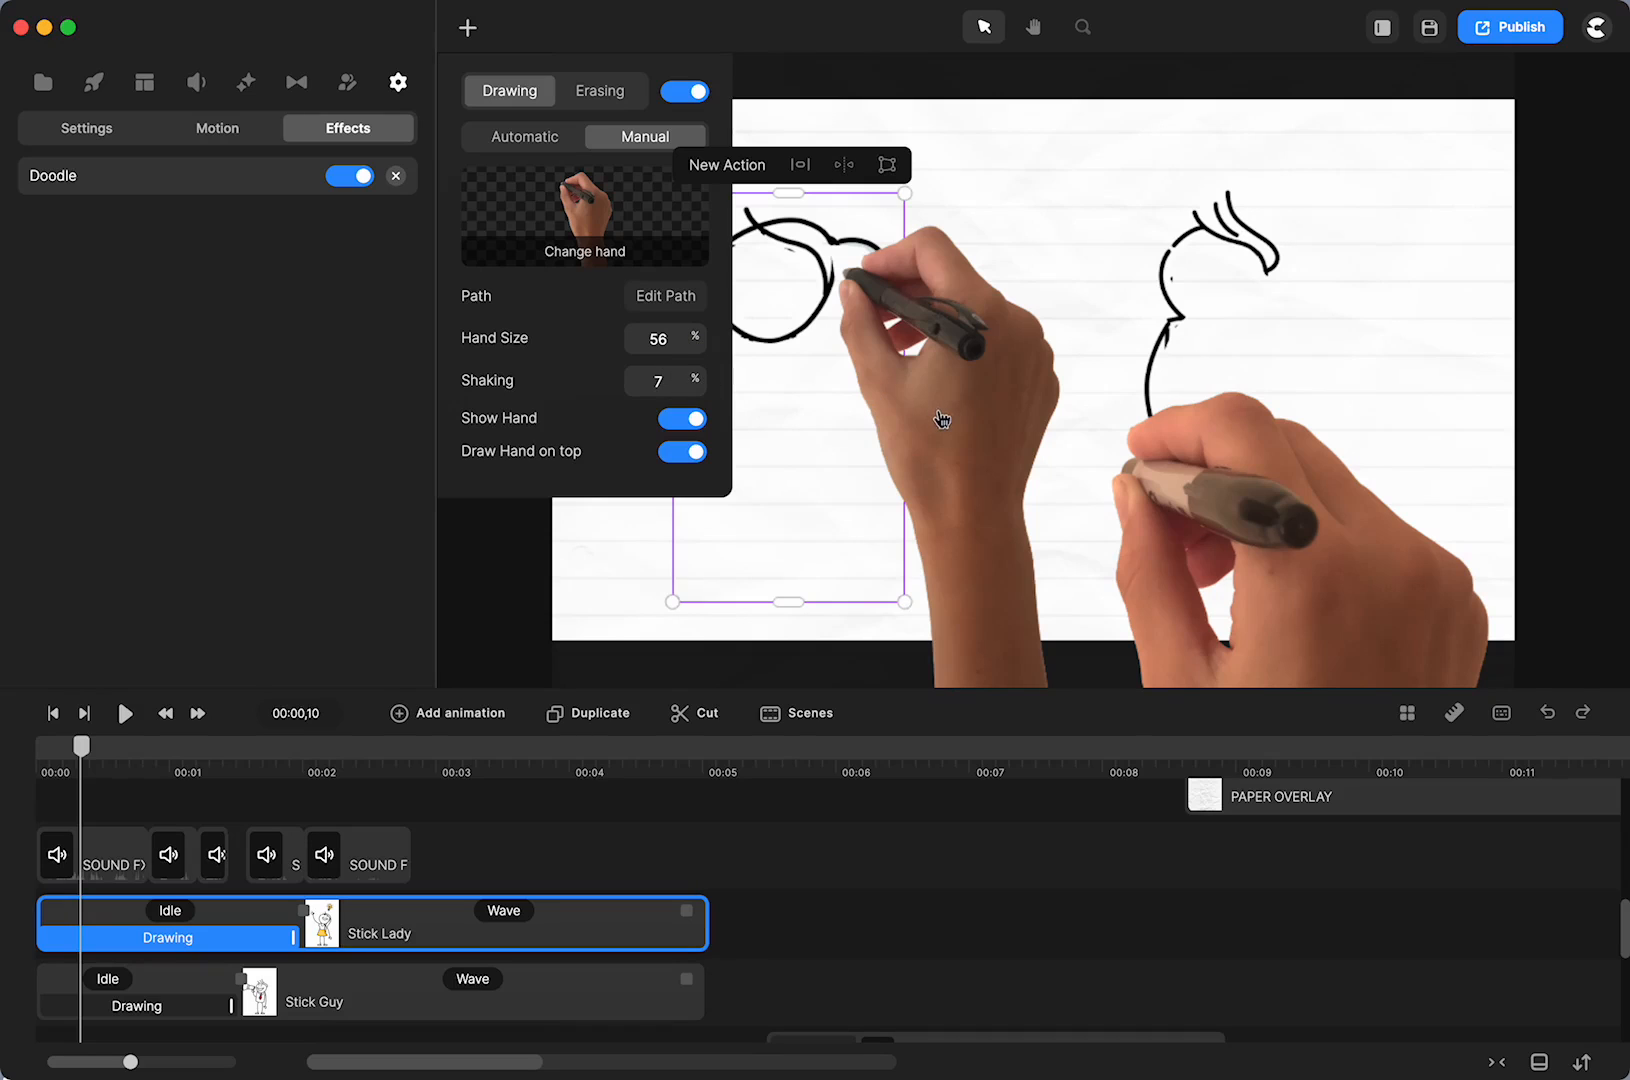
mouse_move(76, 746)
mouse_down()
mouse_move(124, 760)
mouse_move(94, 750)
mouse_up()
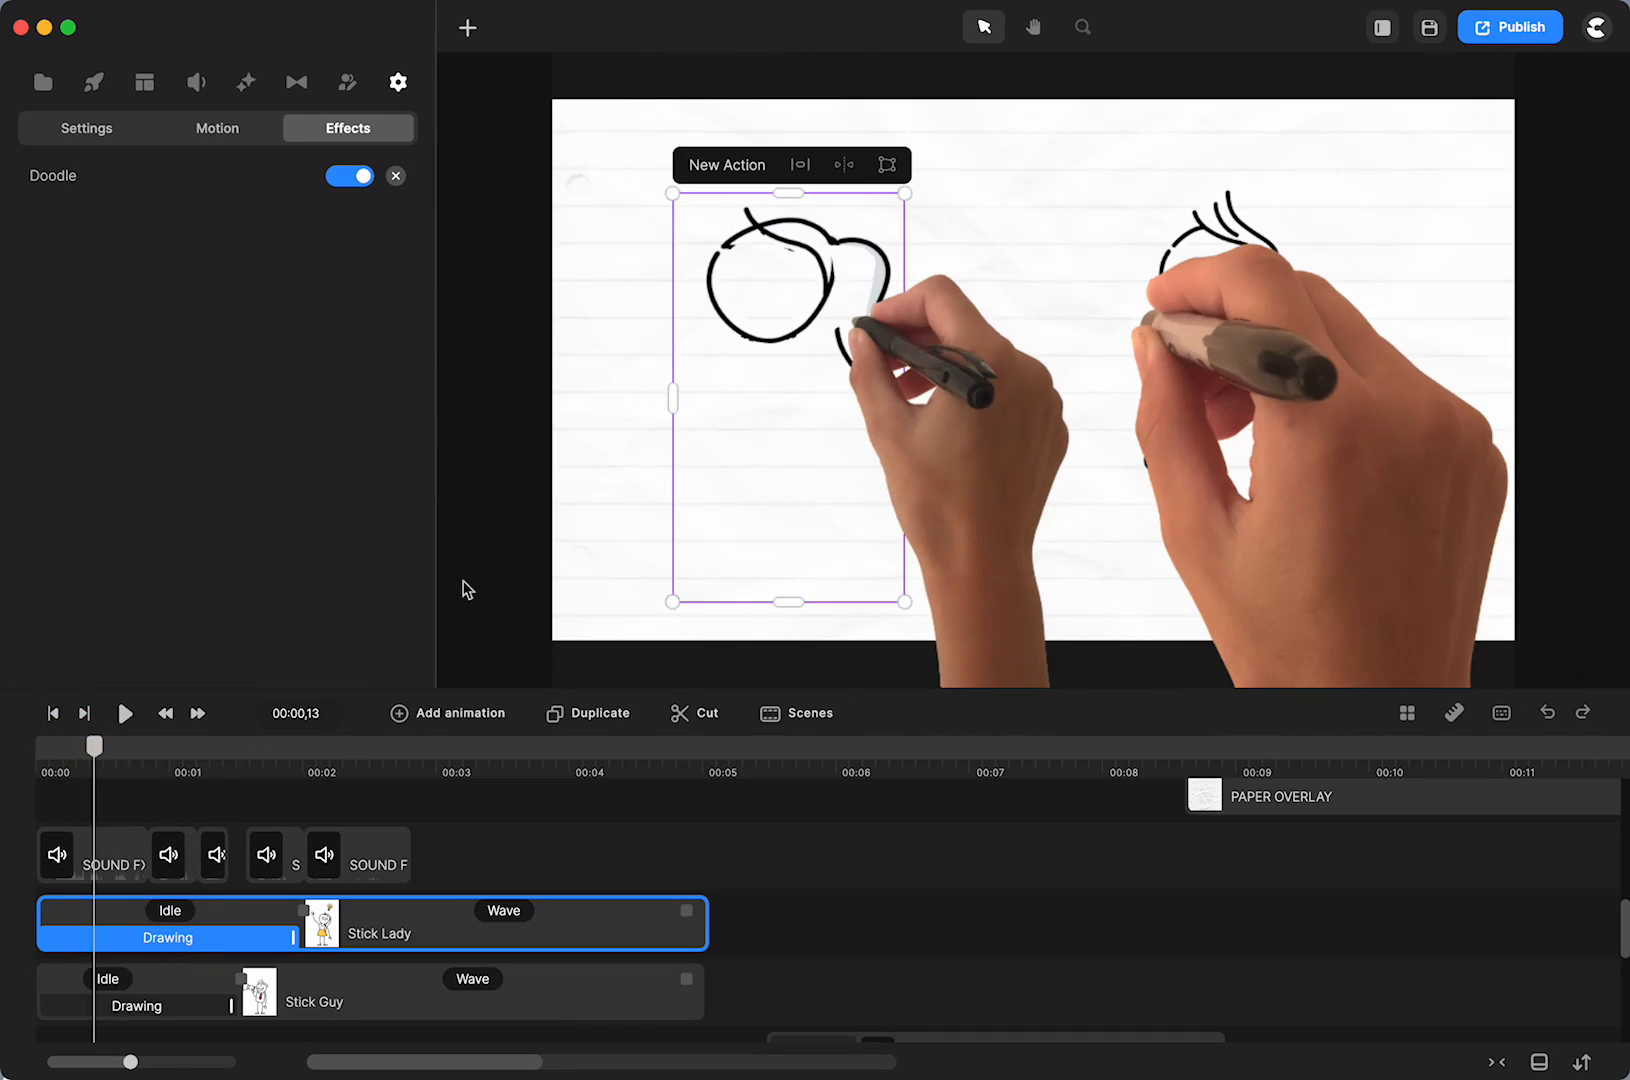
click(228, 938)
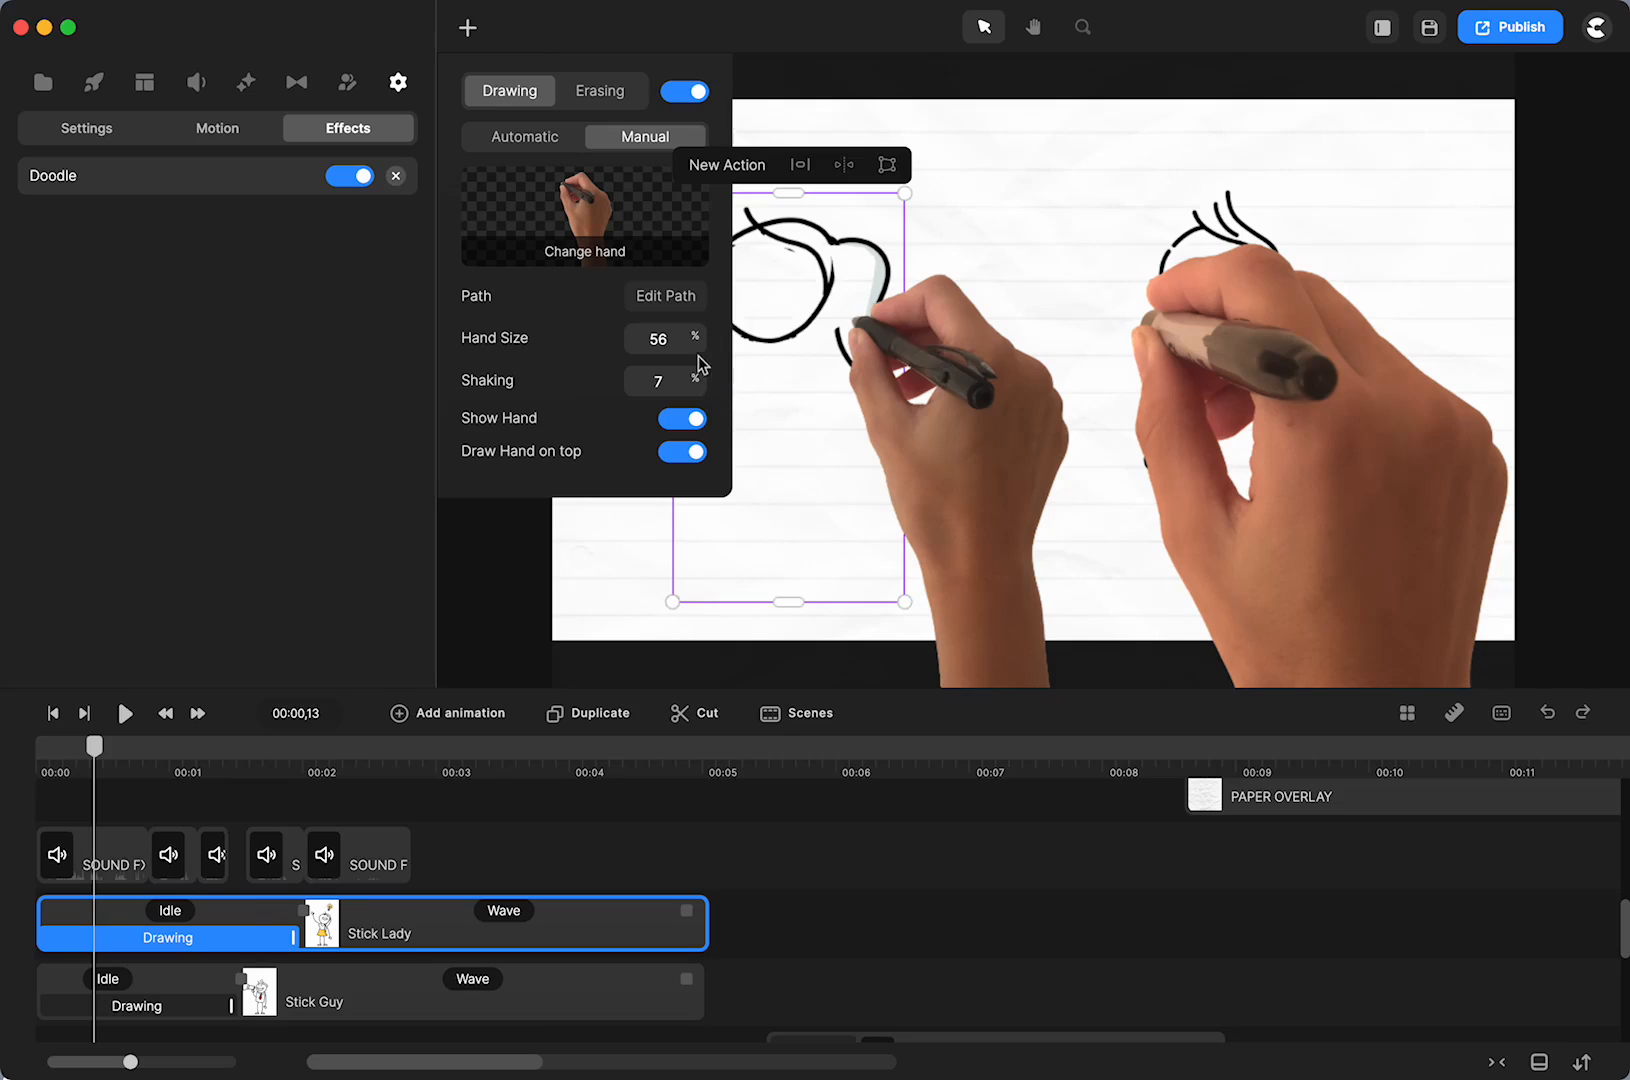
drag(694, 340, 682, 340)
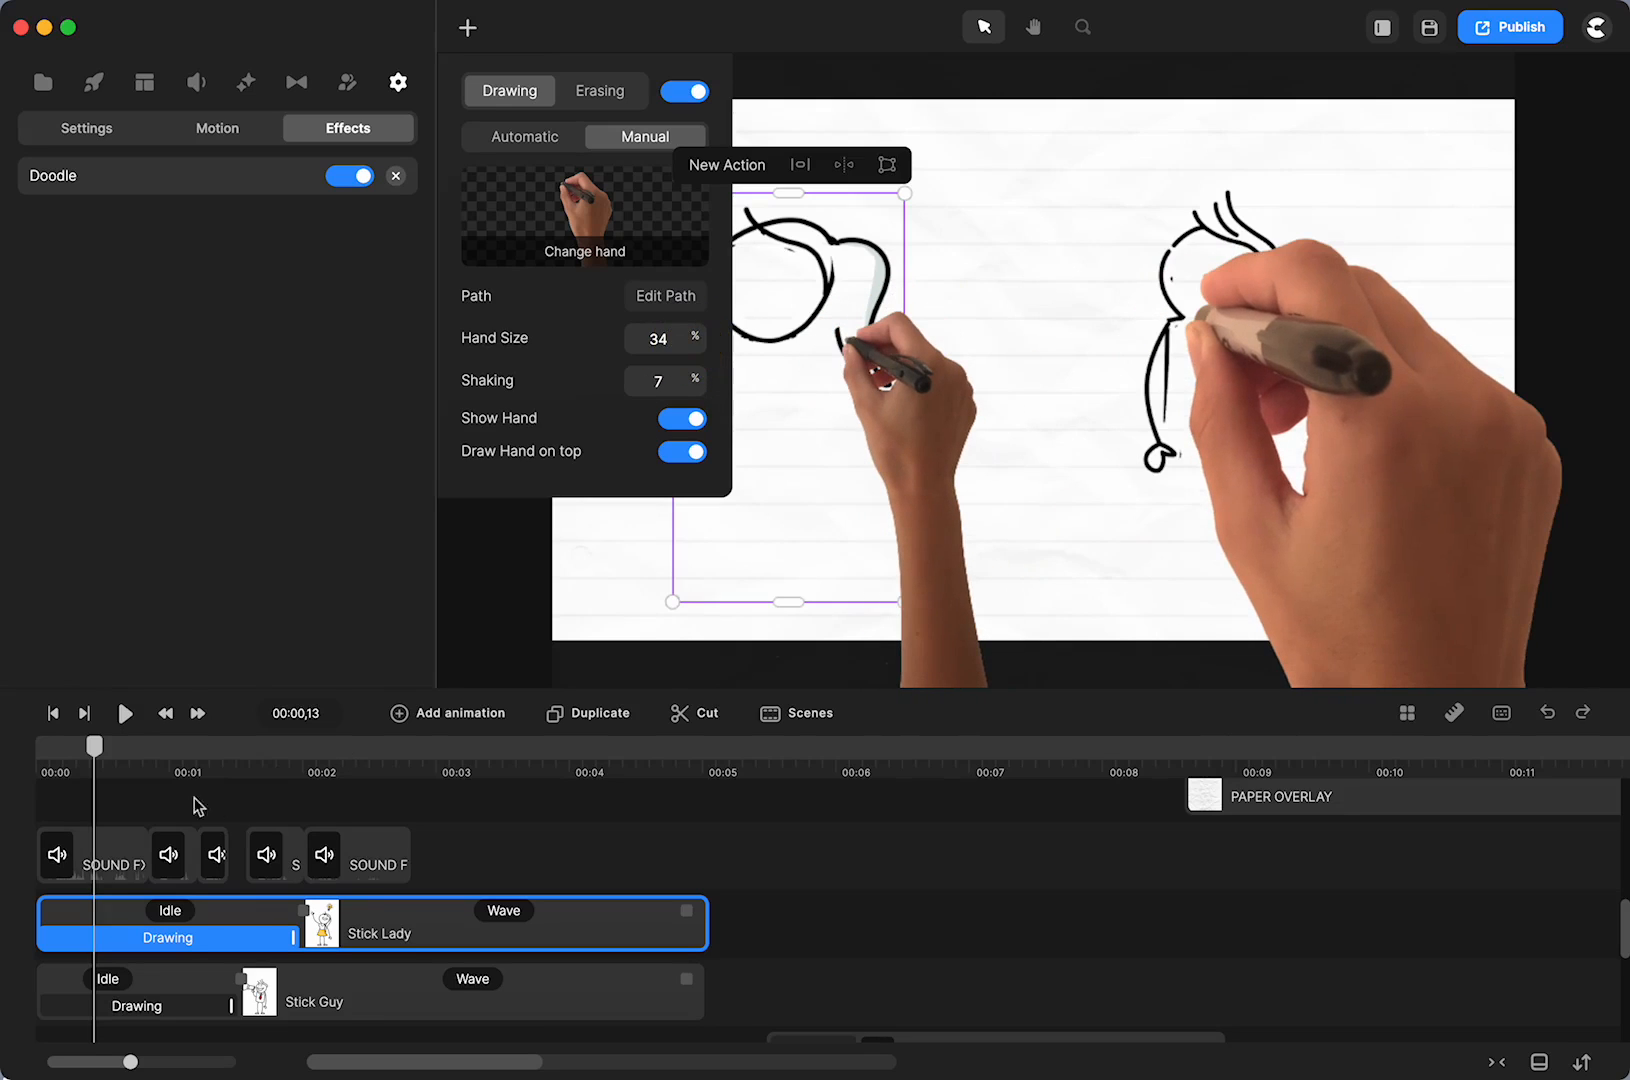
click(53, 713)
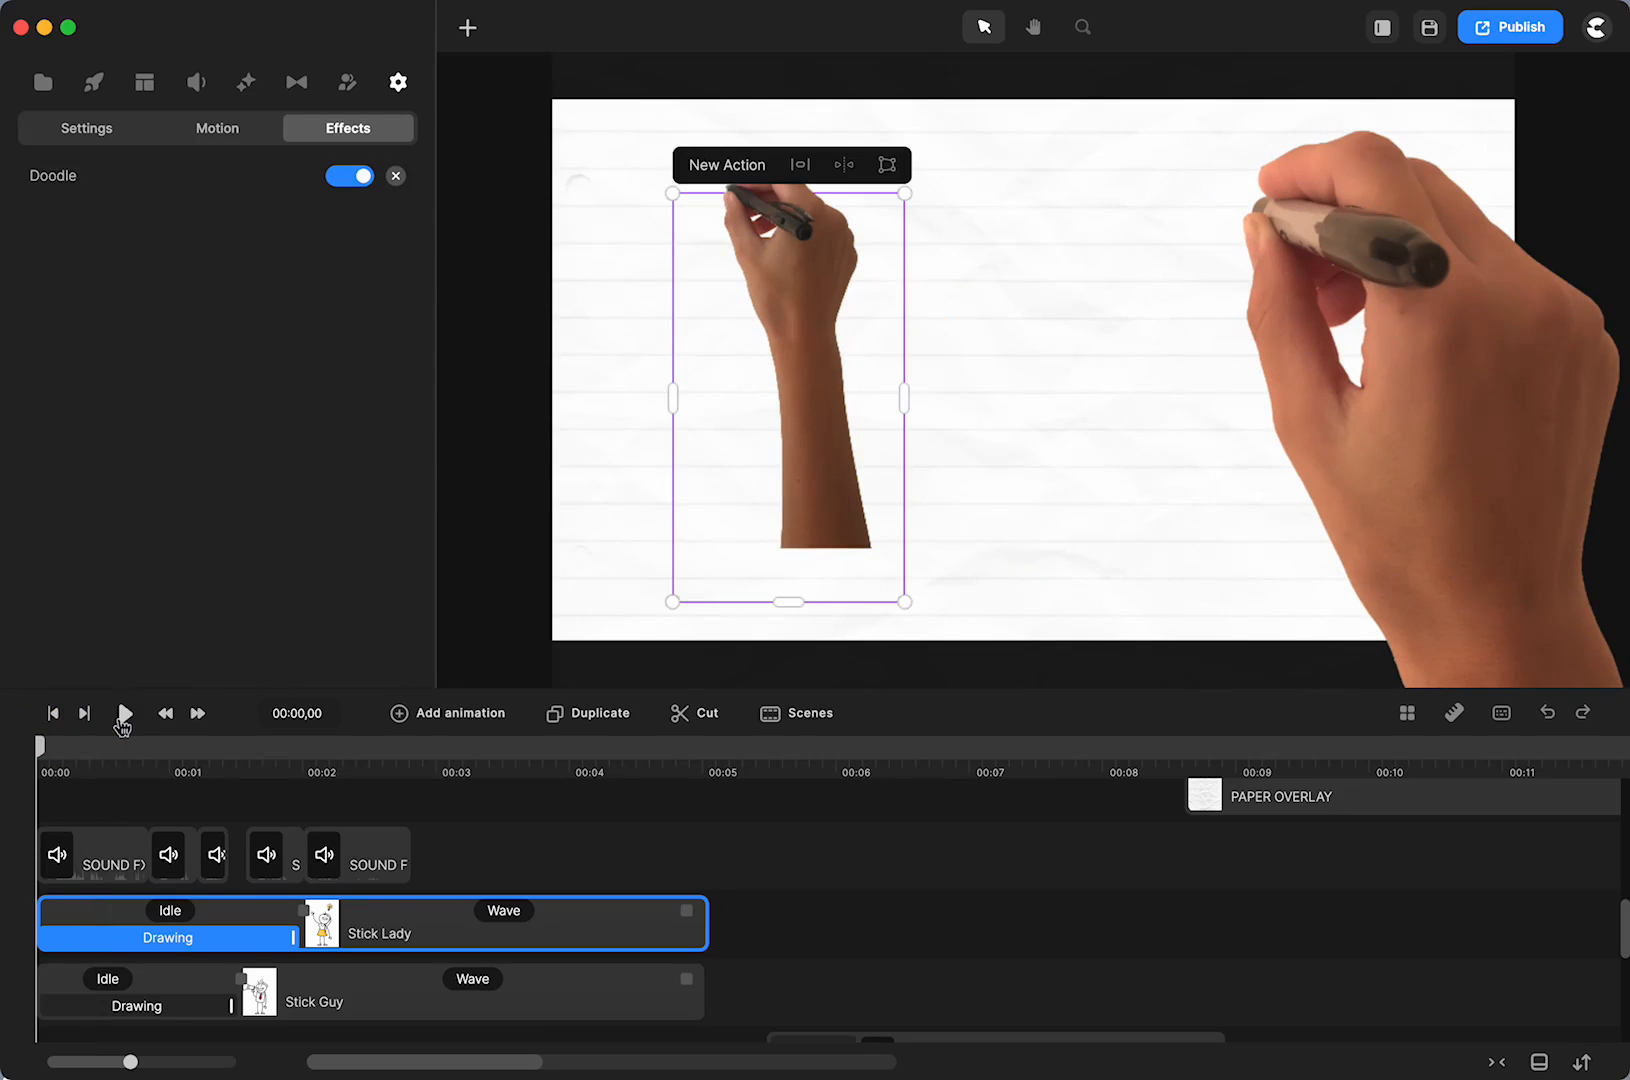
click(123, 714)
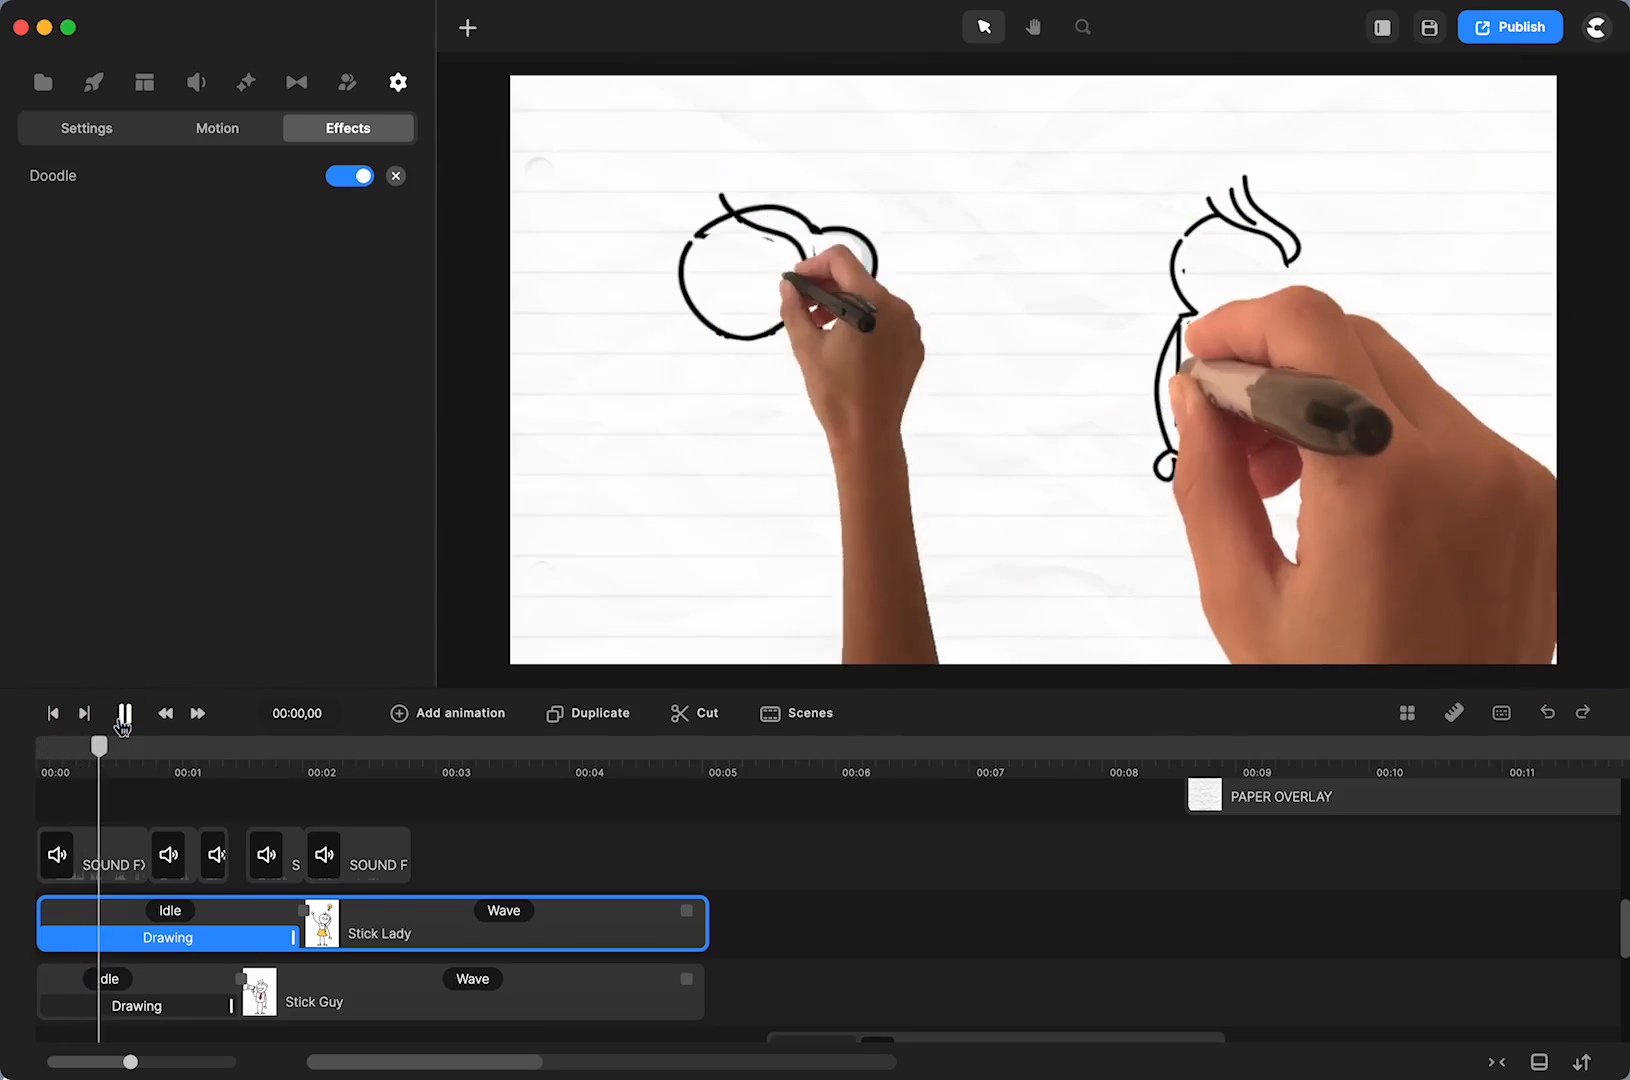
click(123, 714)
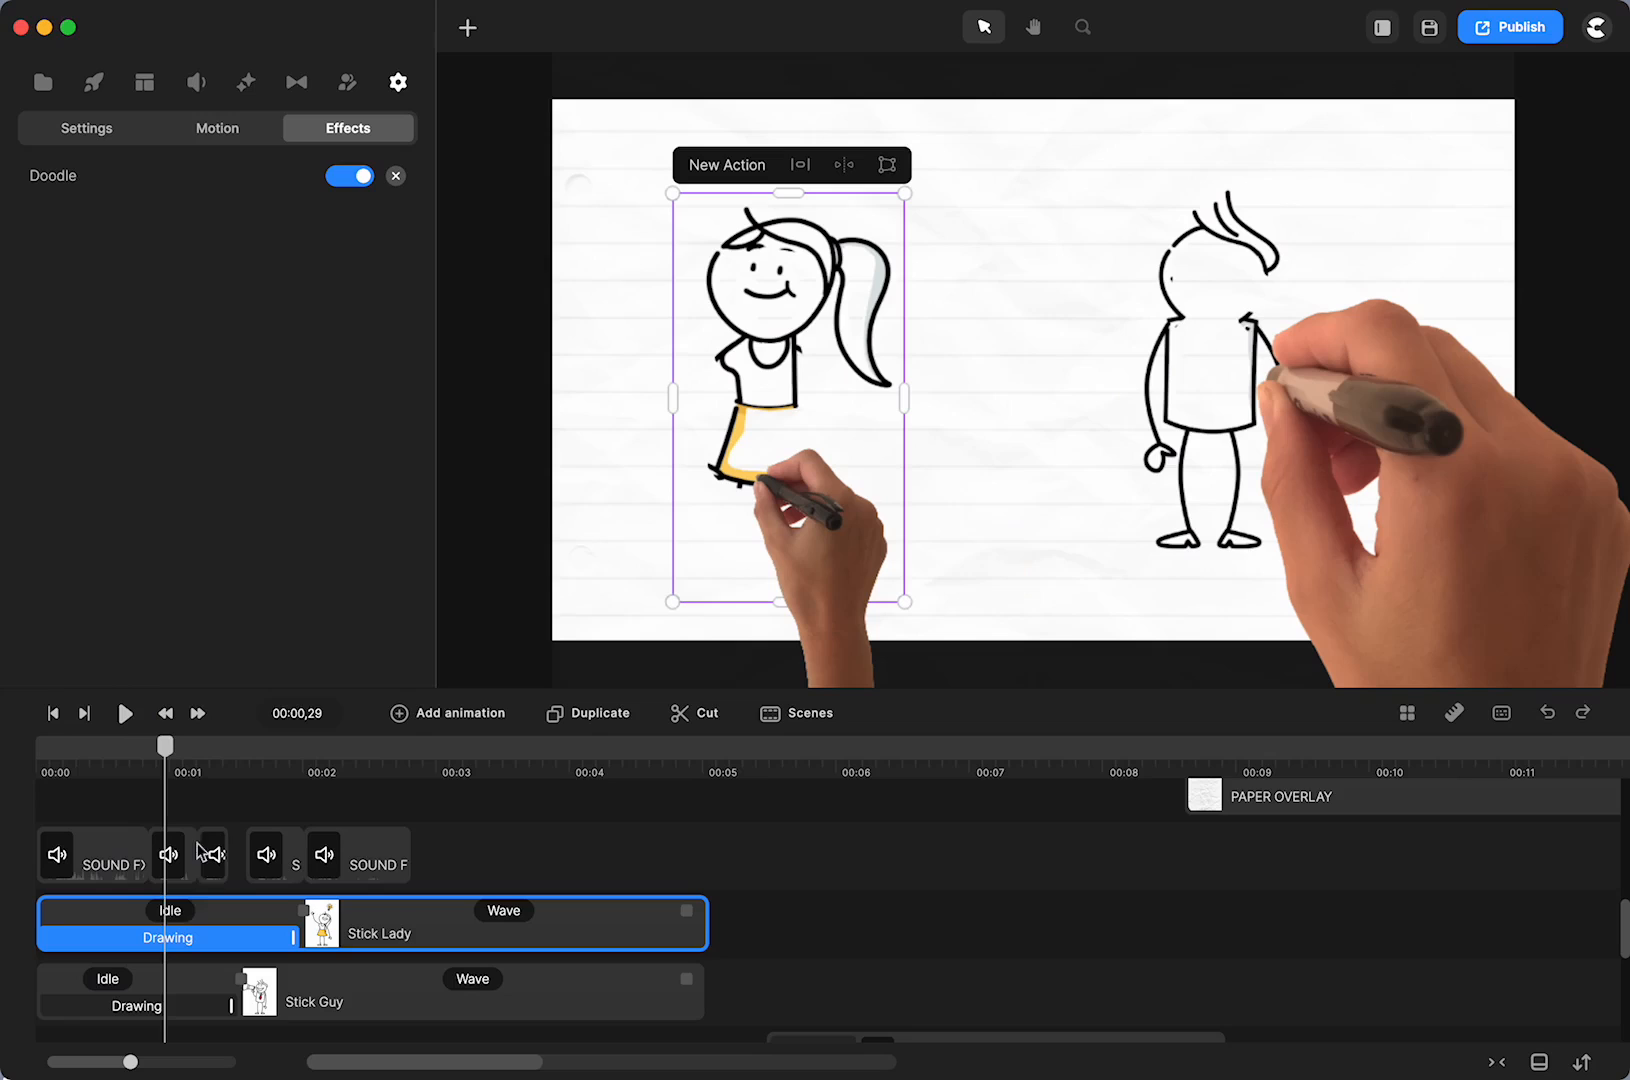
Restore the Stick Lady's previous drawing hand size and unhide the OPENER group, with the playhead at the start
click(170, 910)
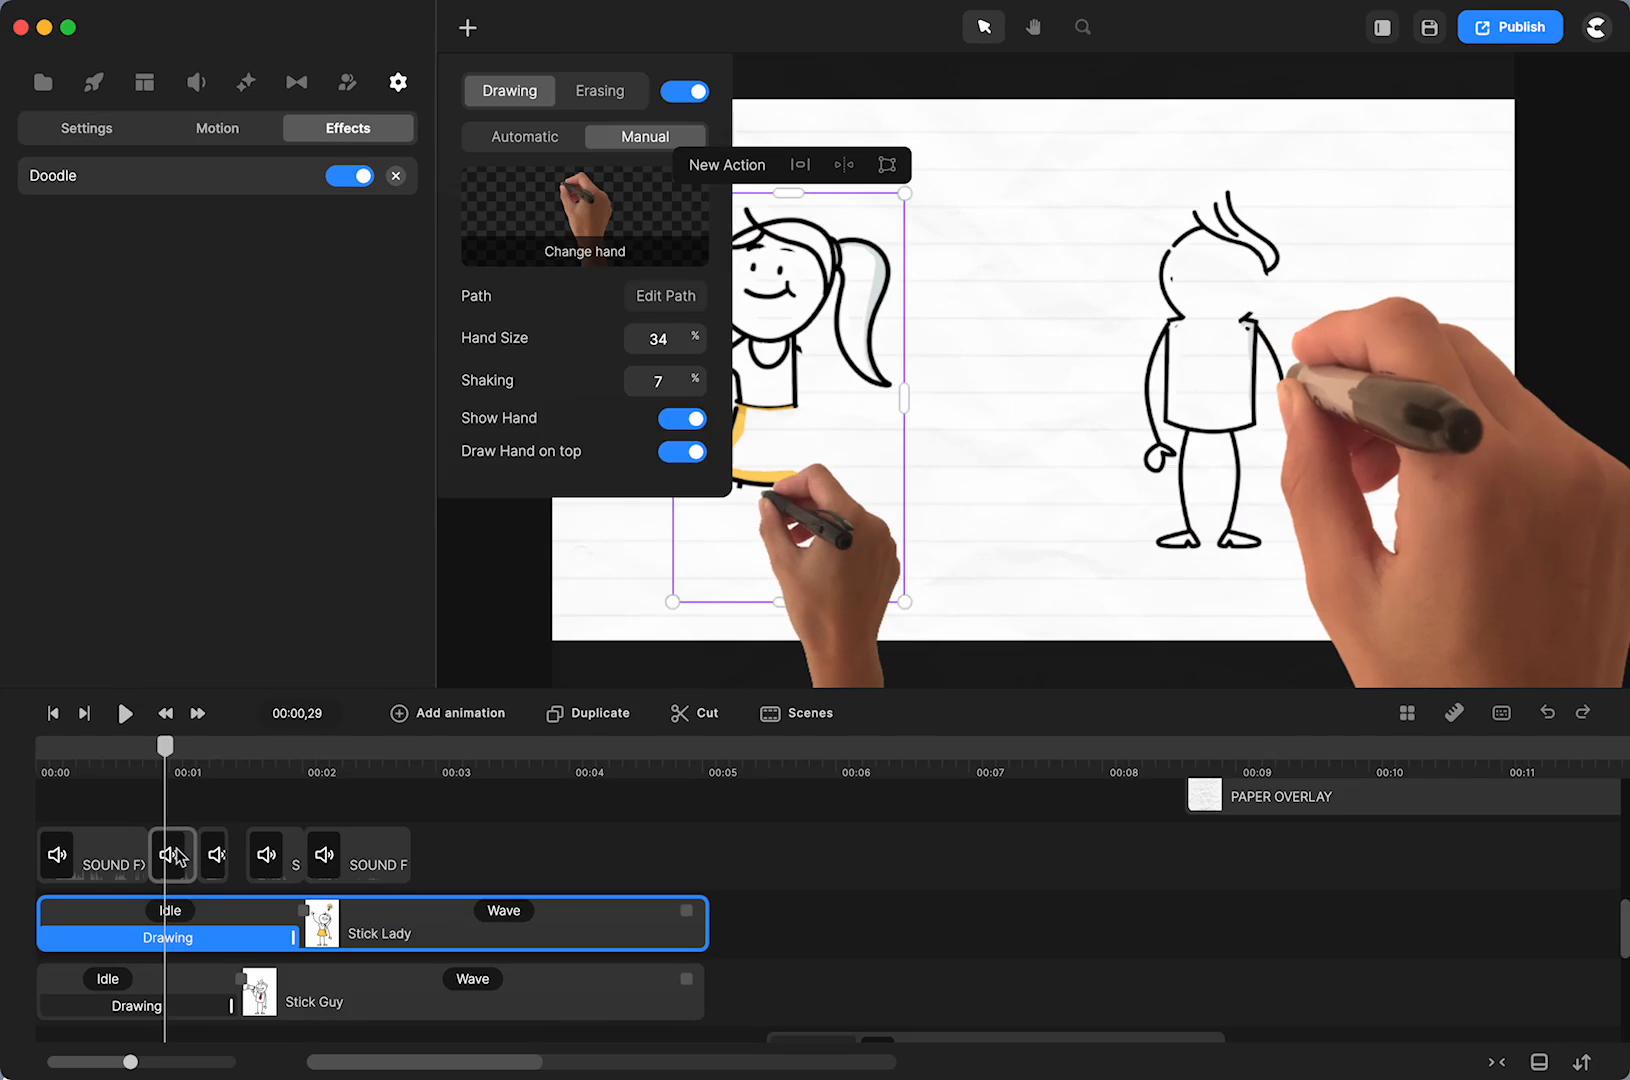
click(53, 714)
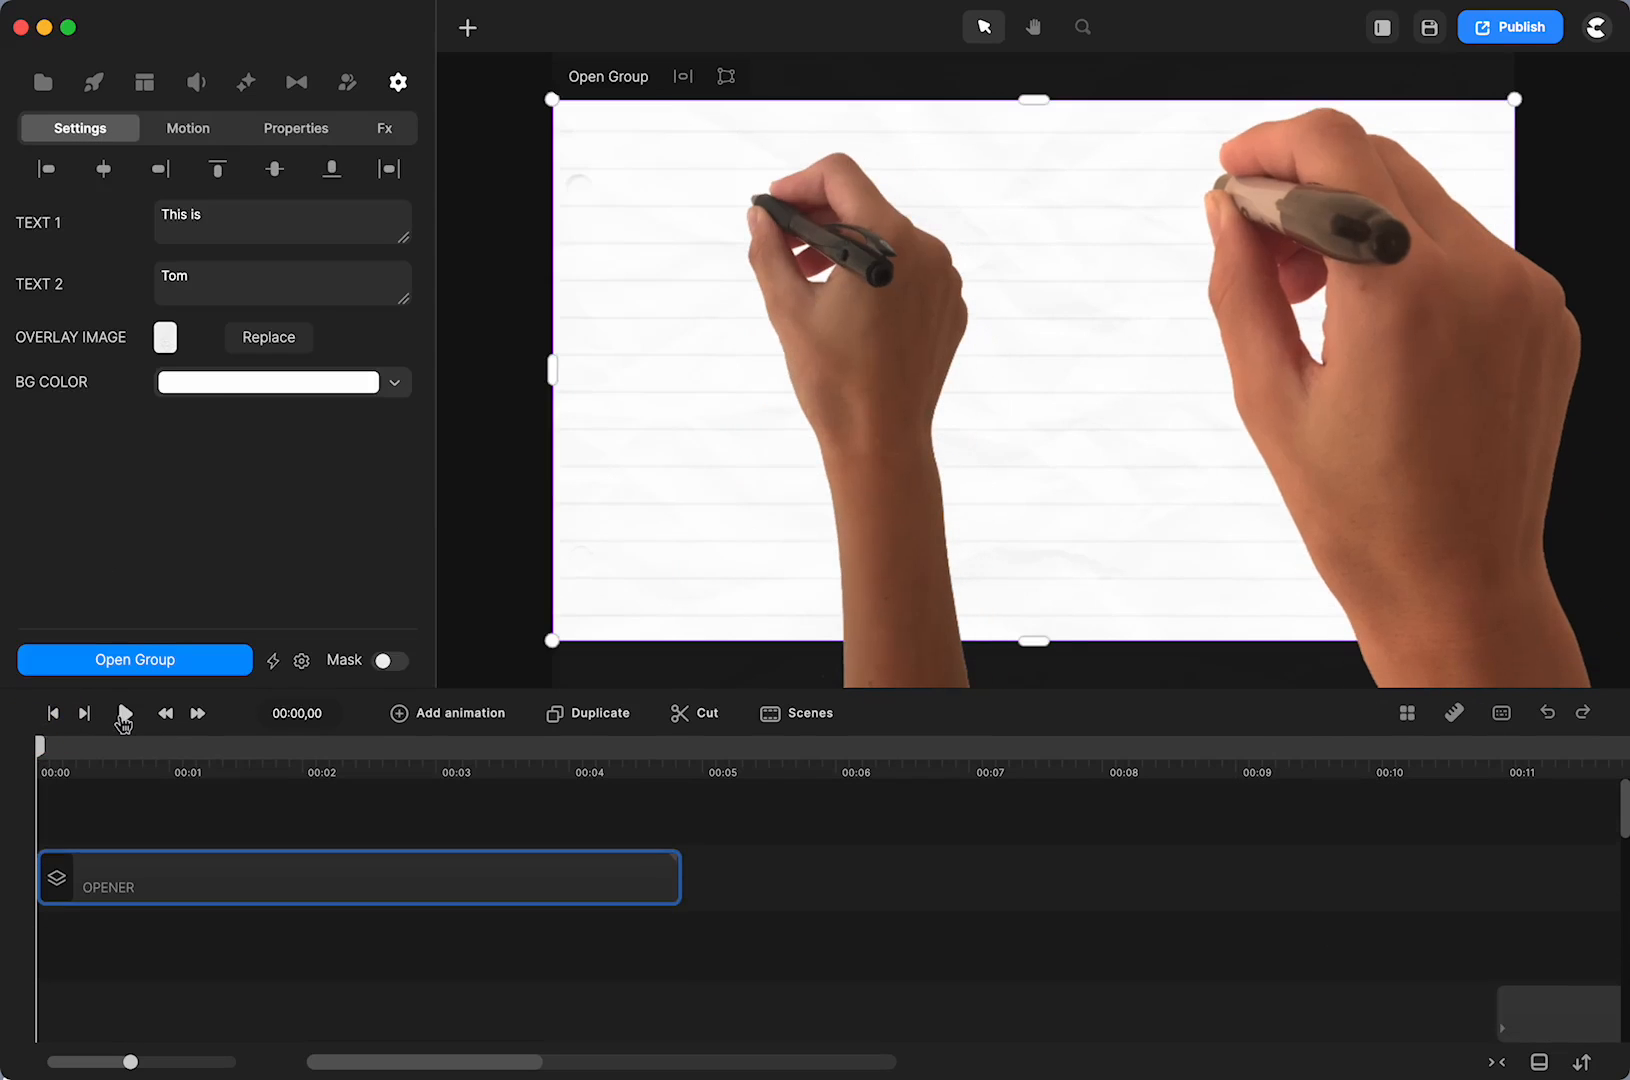
key(Escape)
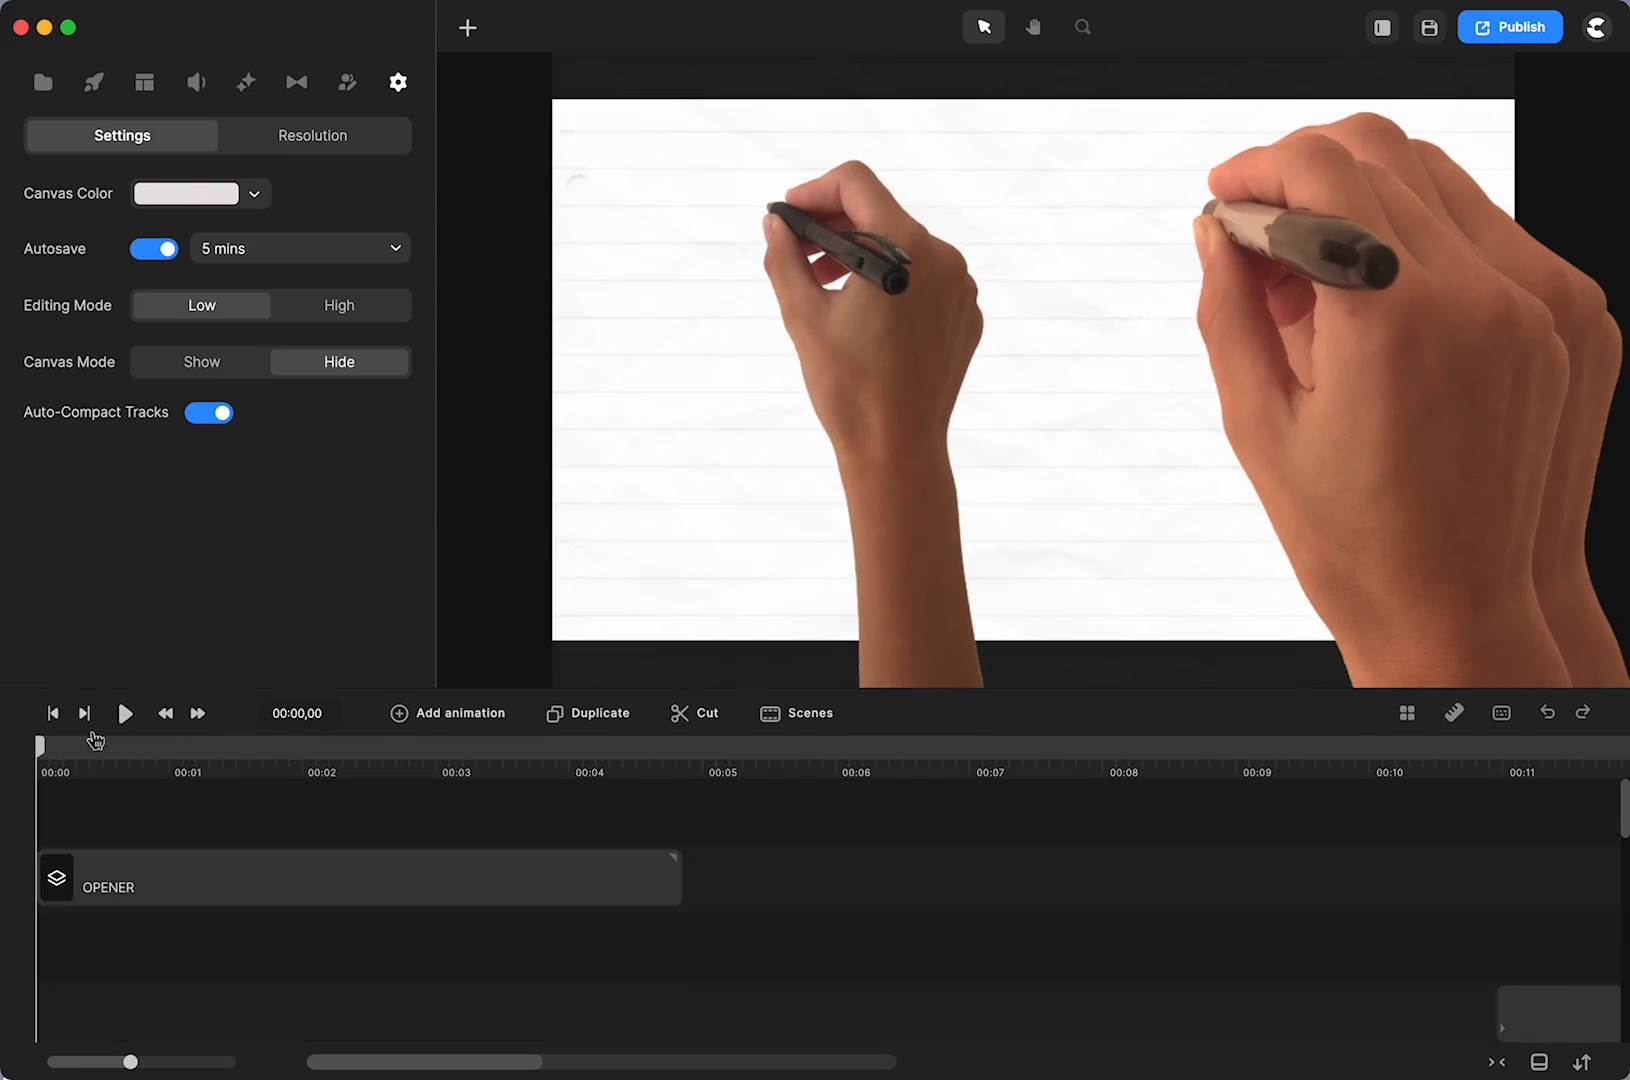
Play the opening from the start to 00:02,10, pausing at 00:01,17, and return the playhead to 00:00,00
double_click(154, 889)
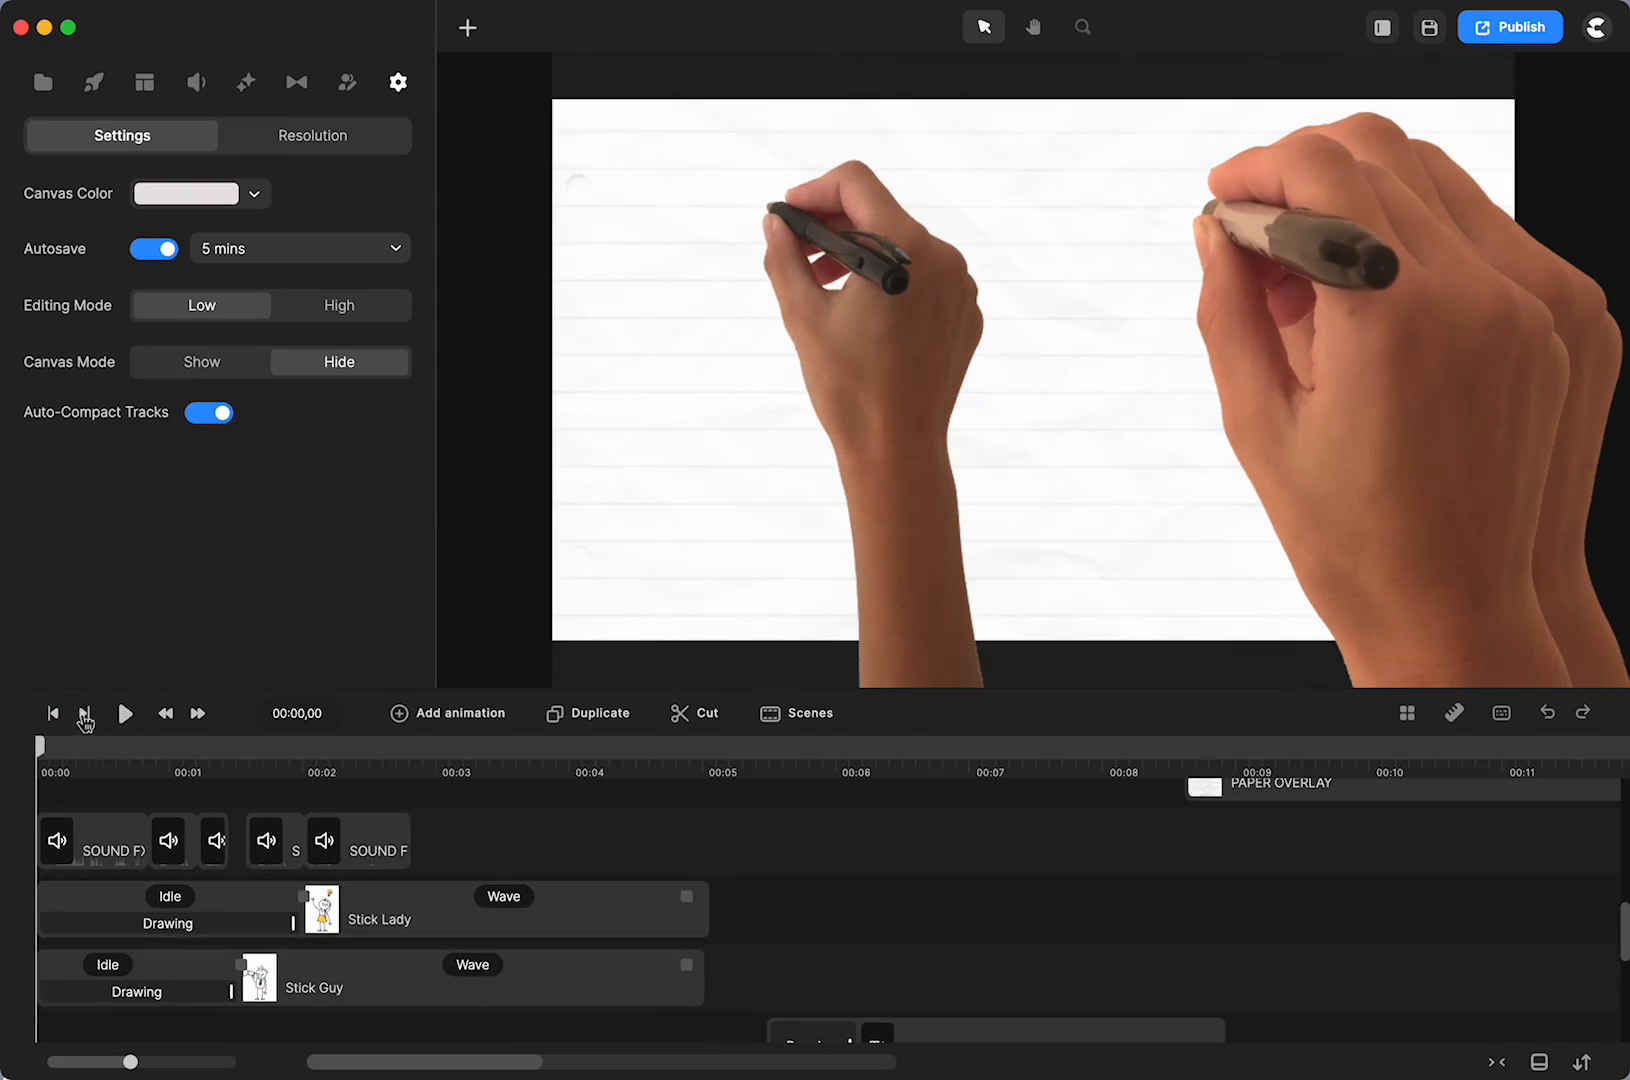
click(125, 714)
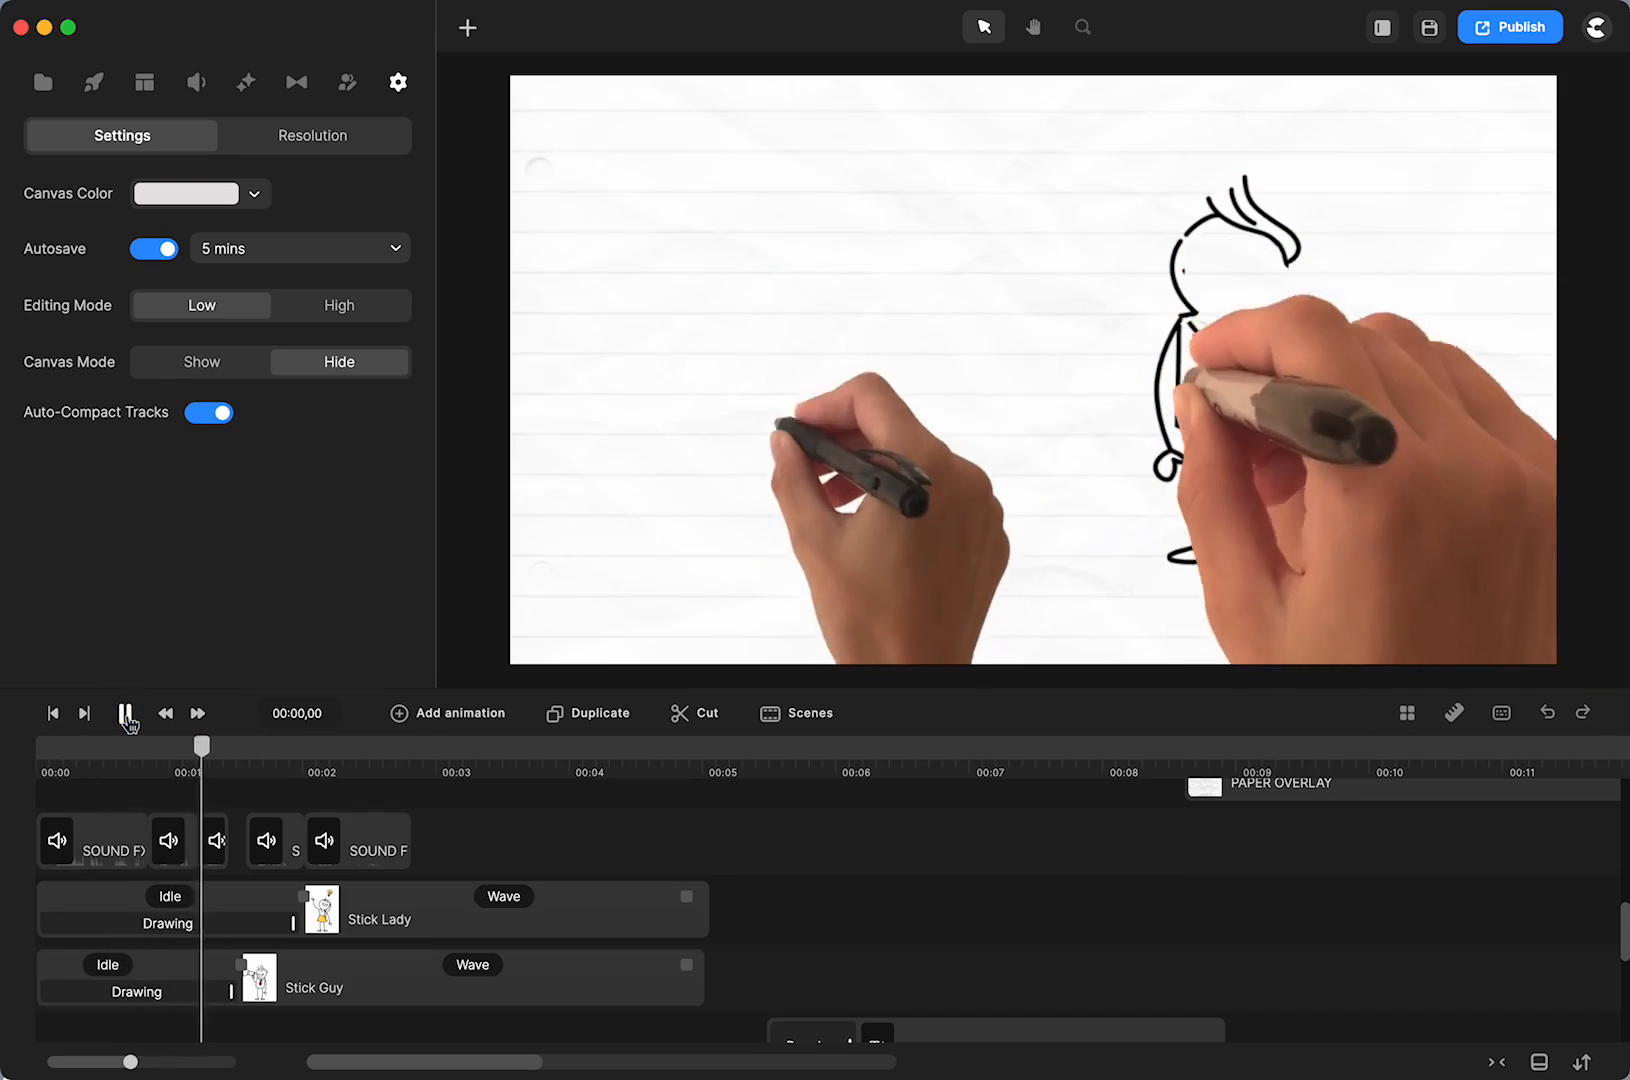
click(125, 714)
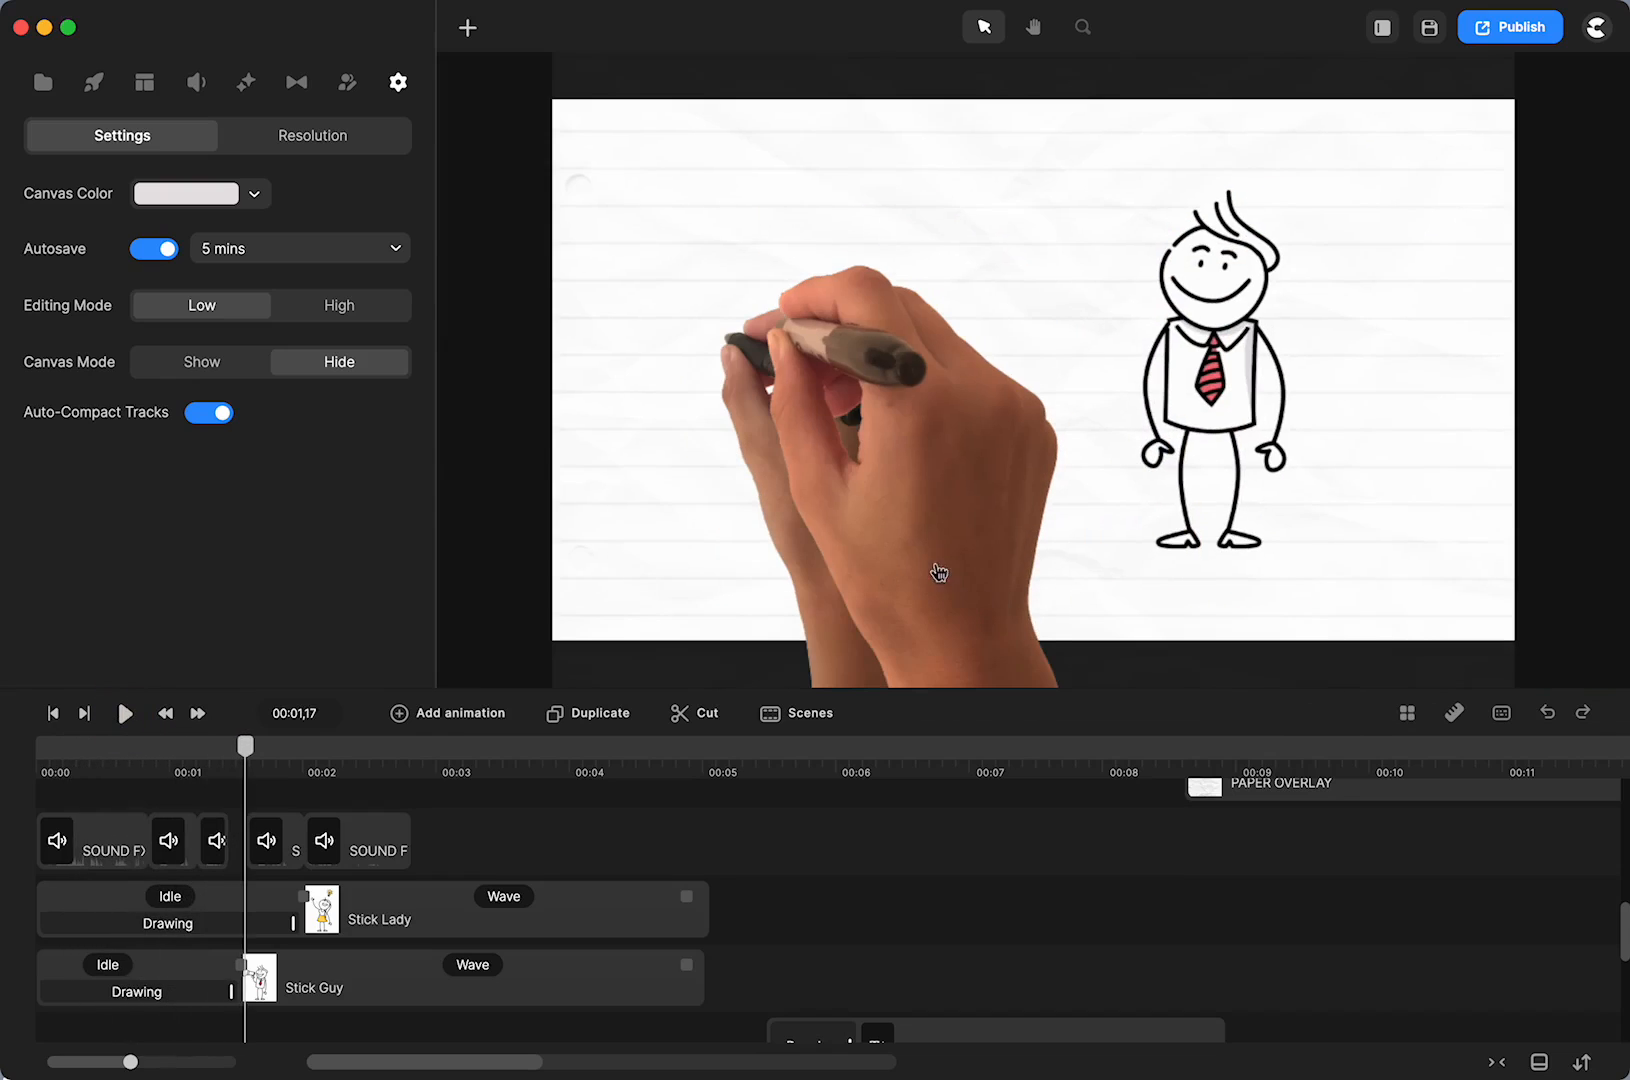
click(125, 714)
click(125, 714)
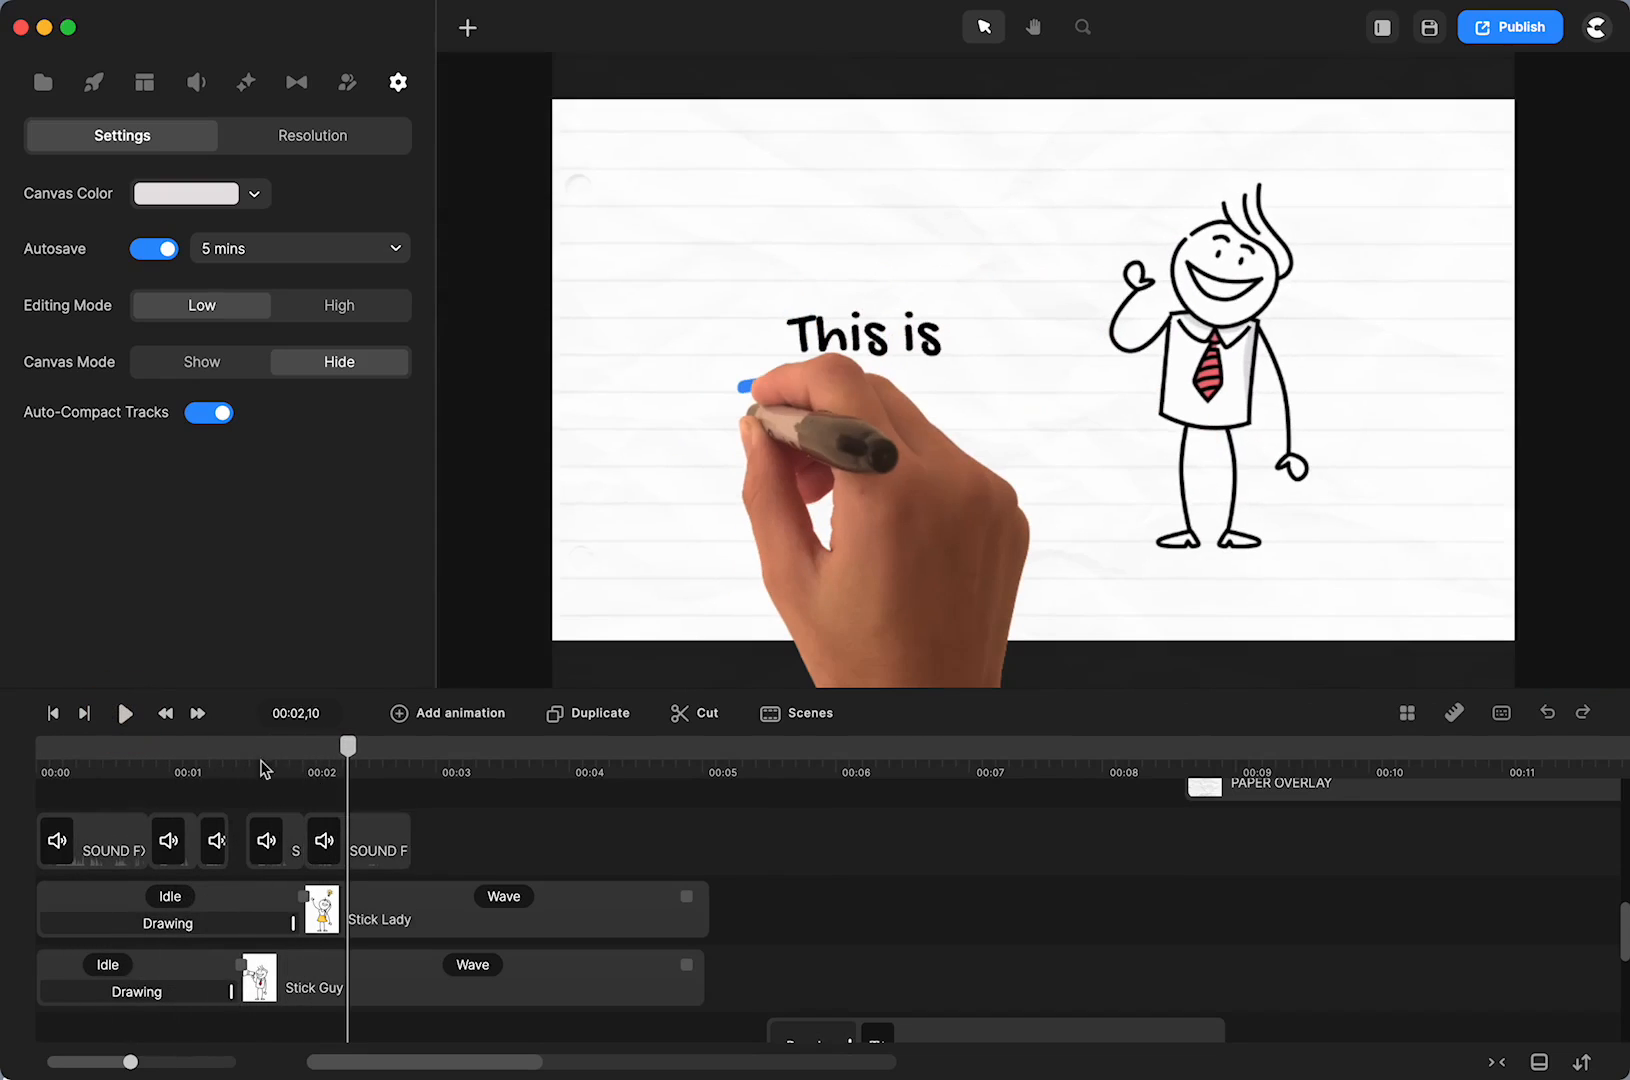
mouse_move(350, 762)
mouse_down()
mouse_move(346, 748)
mouse_move(127, 812)
mouse_move(36, 815)
mouse_up()
Hide the Stick Guy clip on the main timeline
click(120, 916)
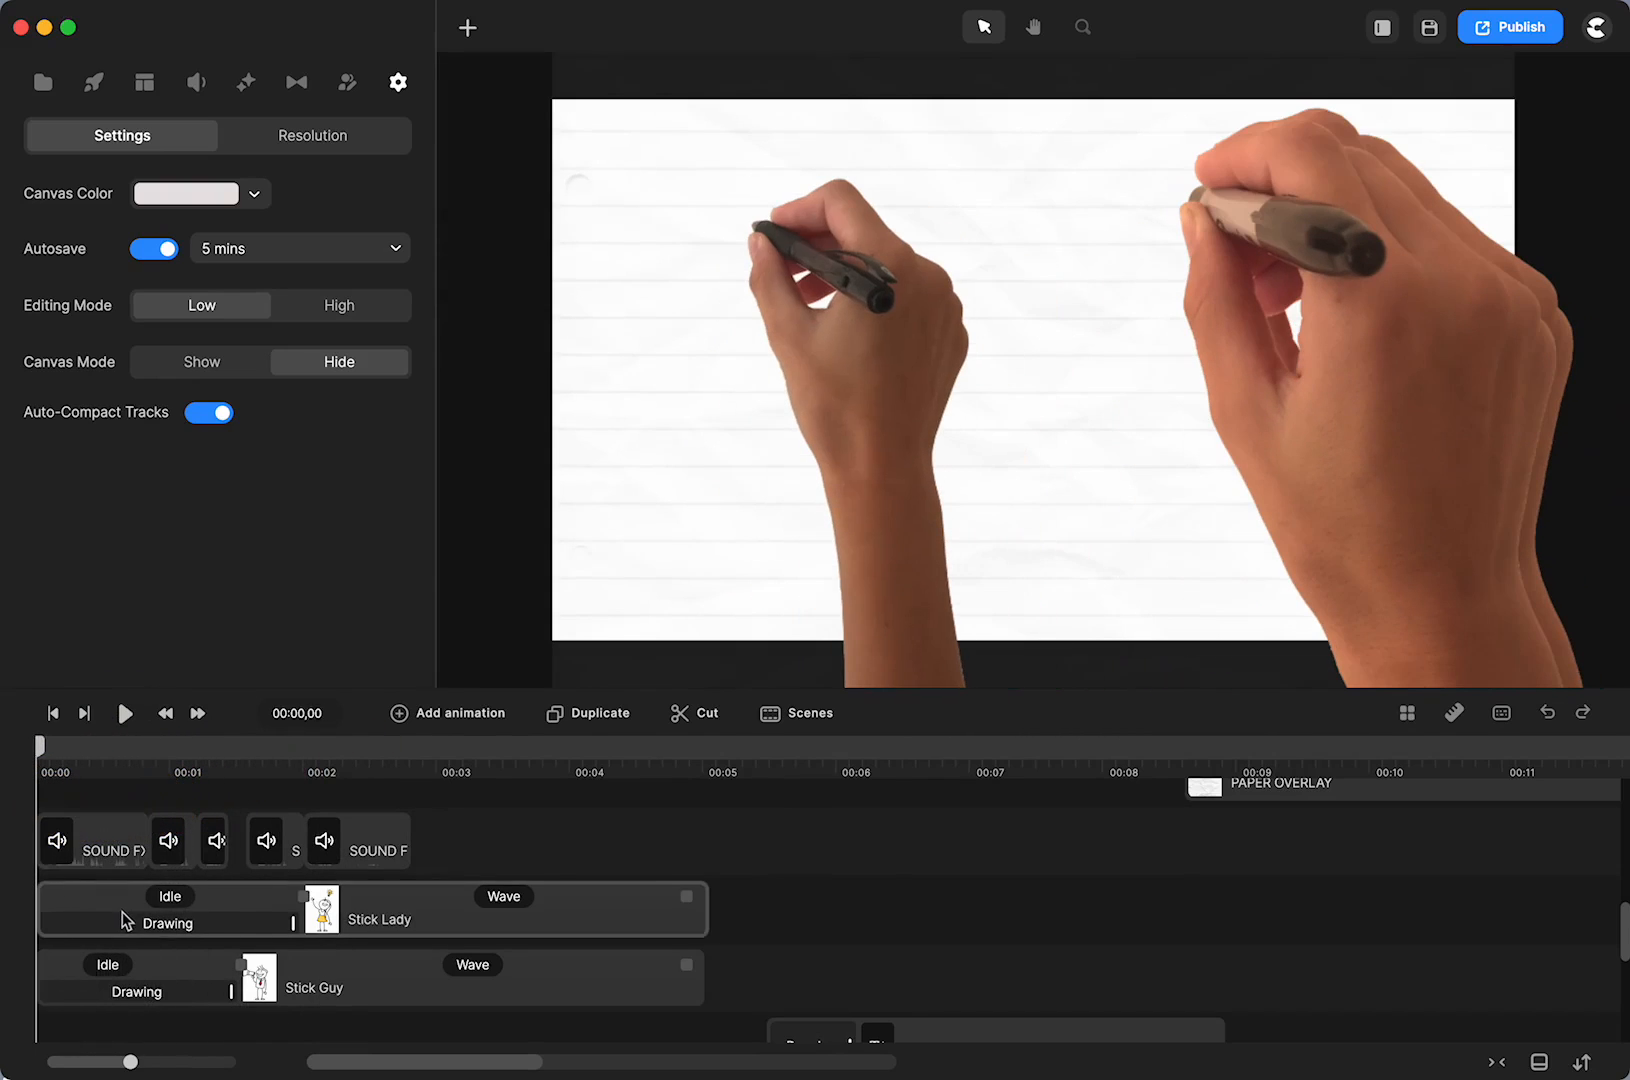
scroll(143, 915, up, 3)
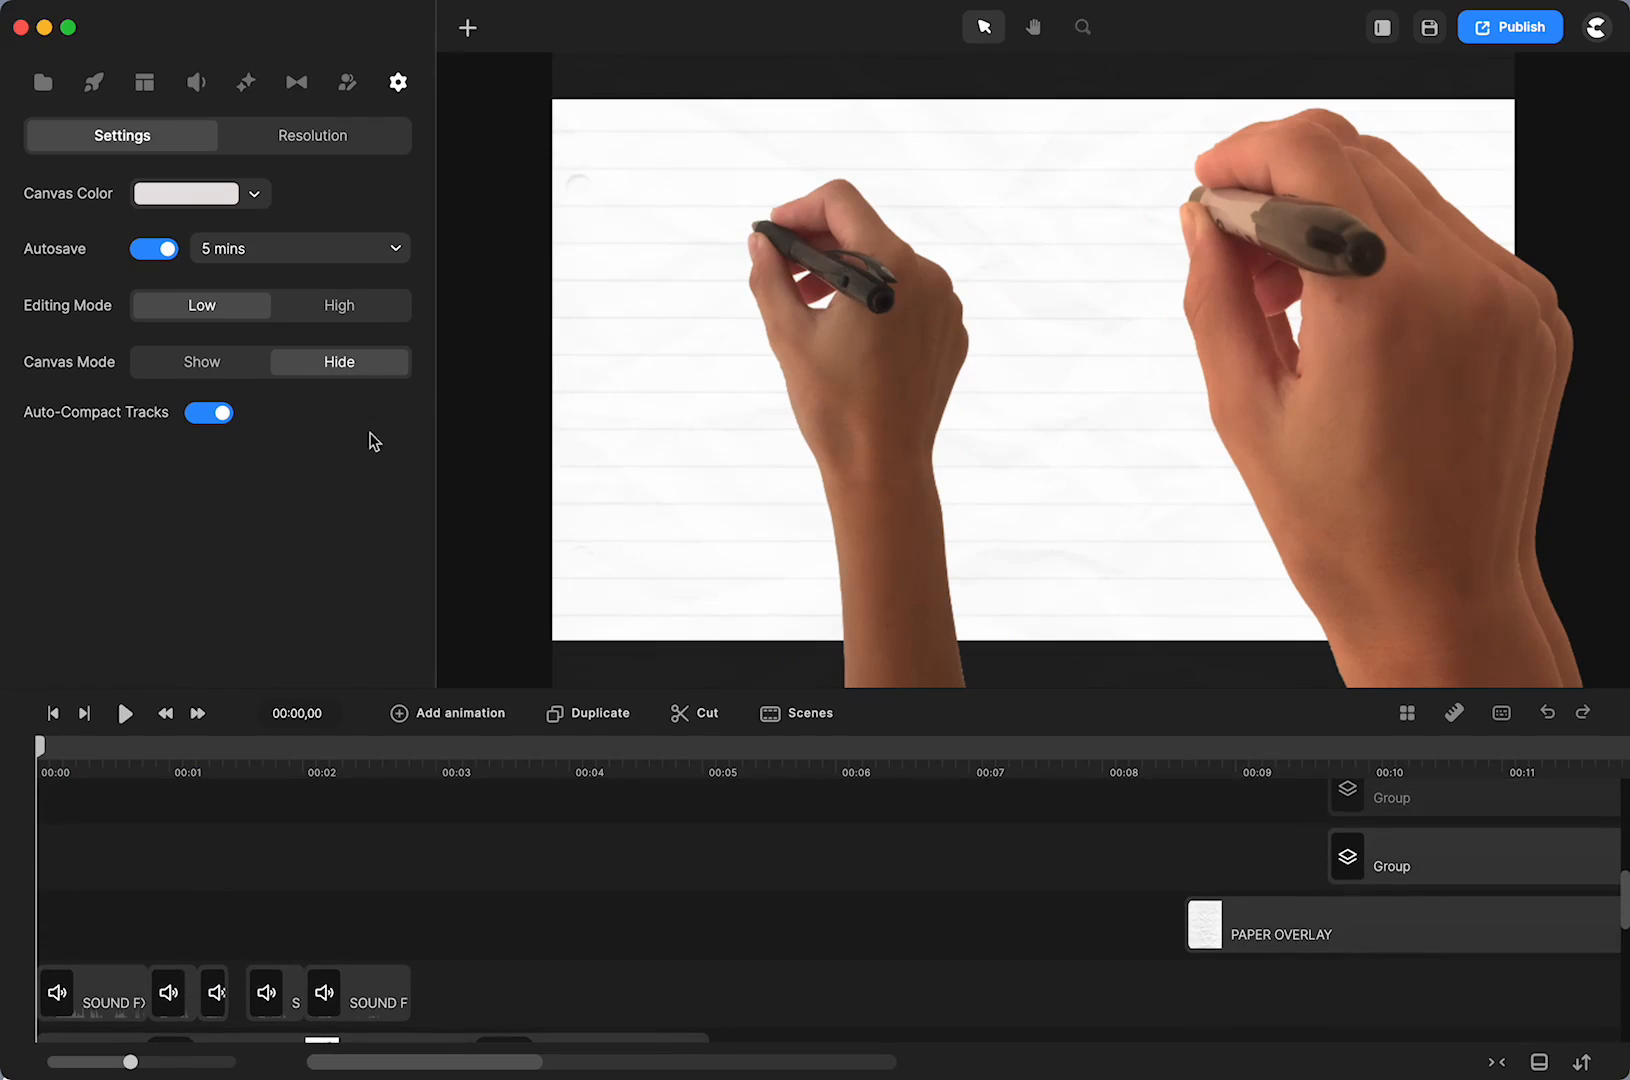
scroll(279, 827, down, 3)
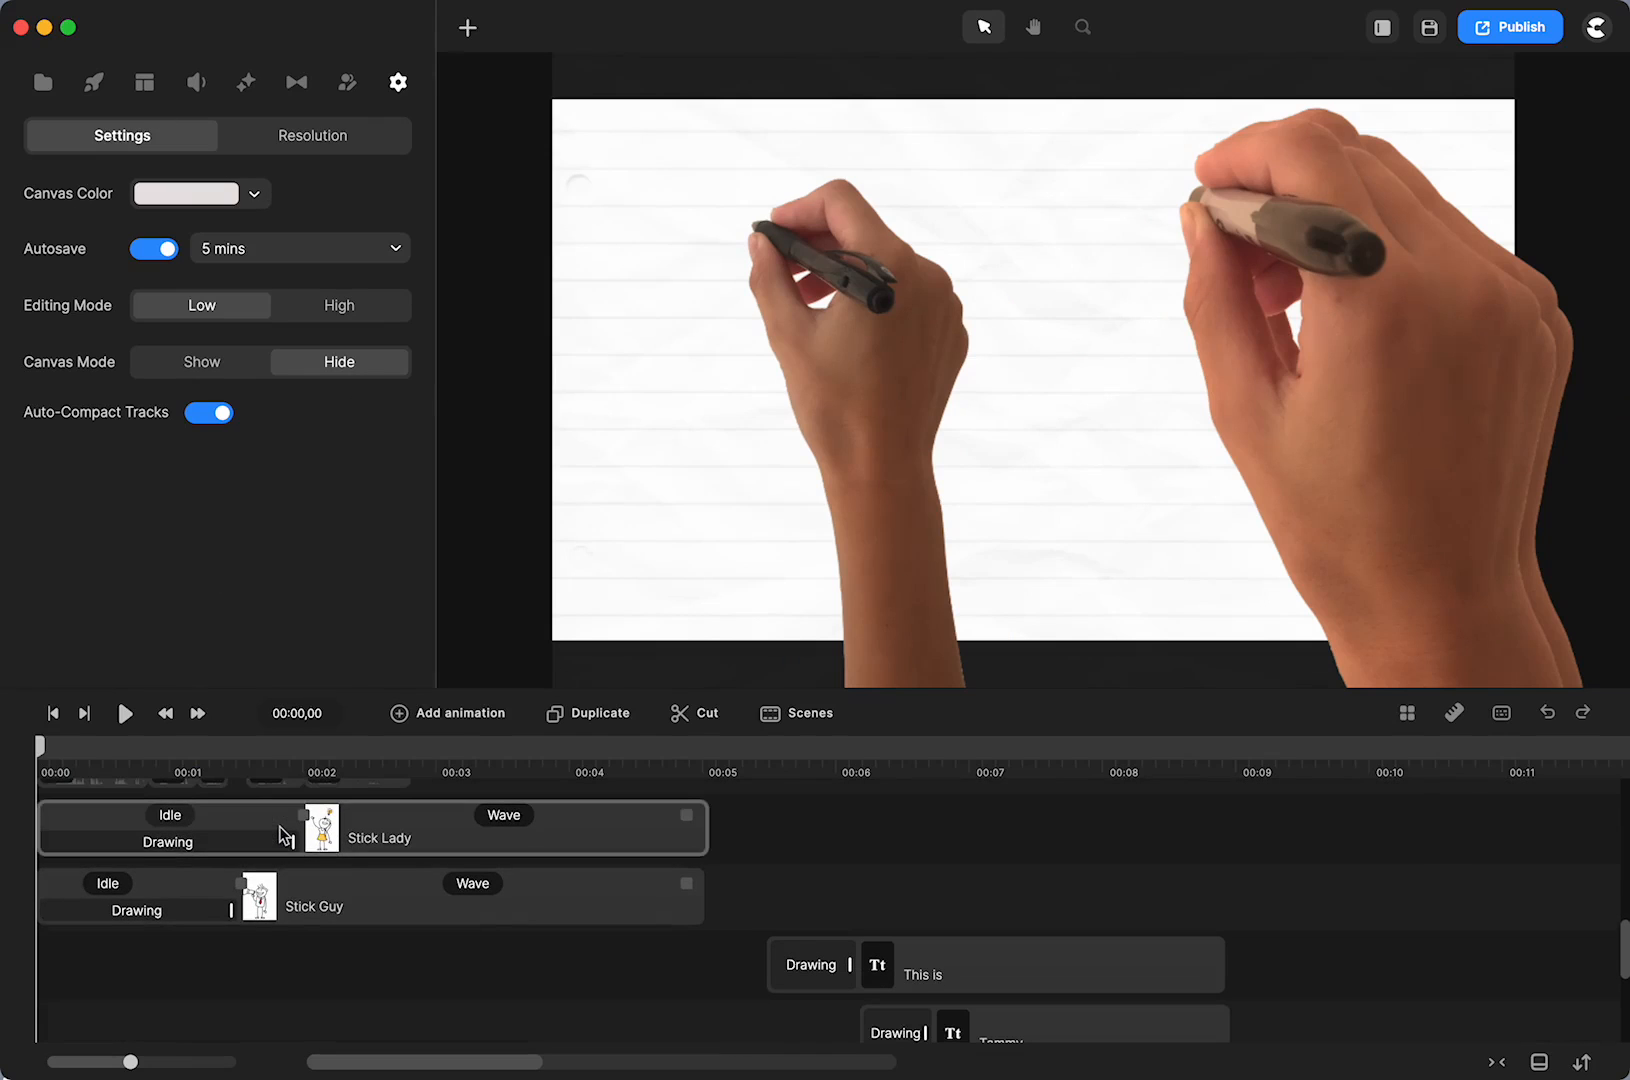
click(428, 909)
right_click(428, 909)
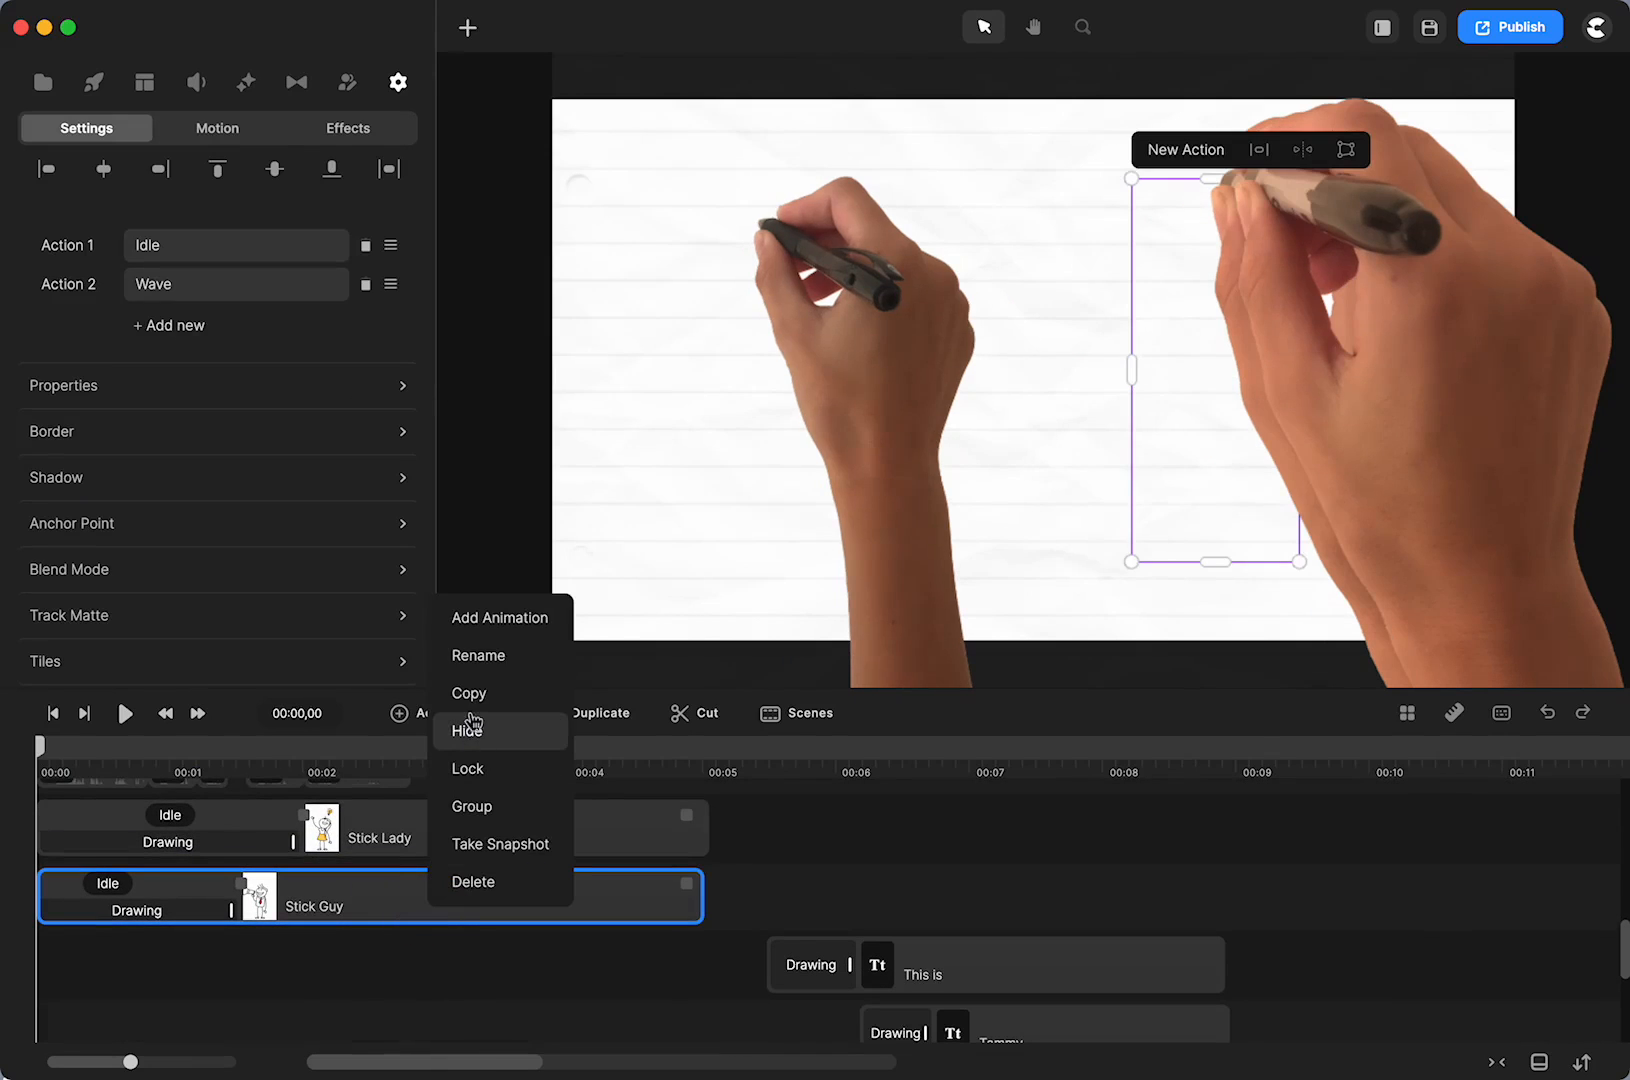
click(470, 731)
scroll(346, 920, up, 3)
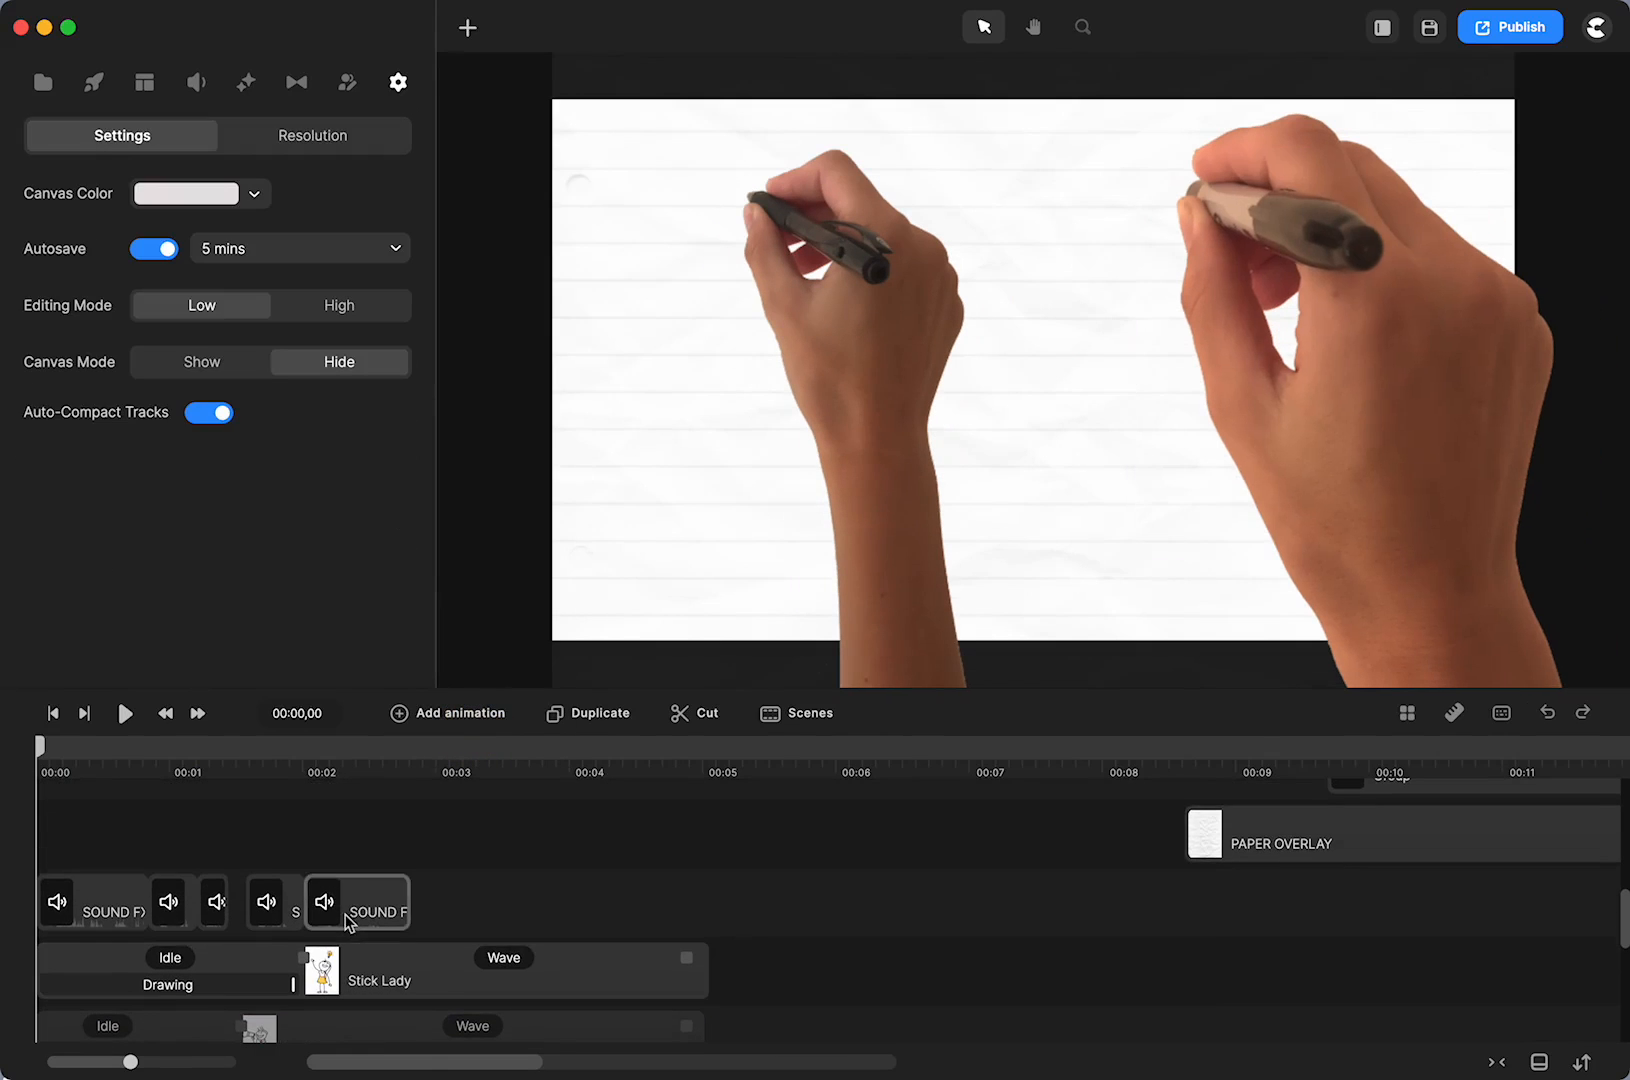
Open the studio's character library and filter it to the Doodle category
click(95, 88)
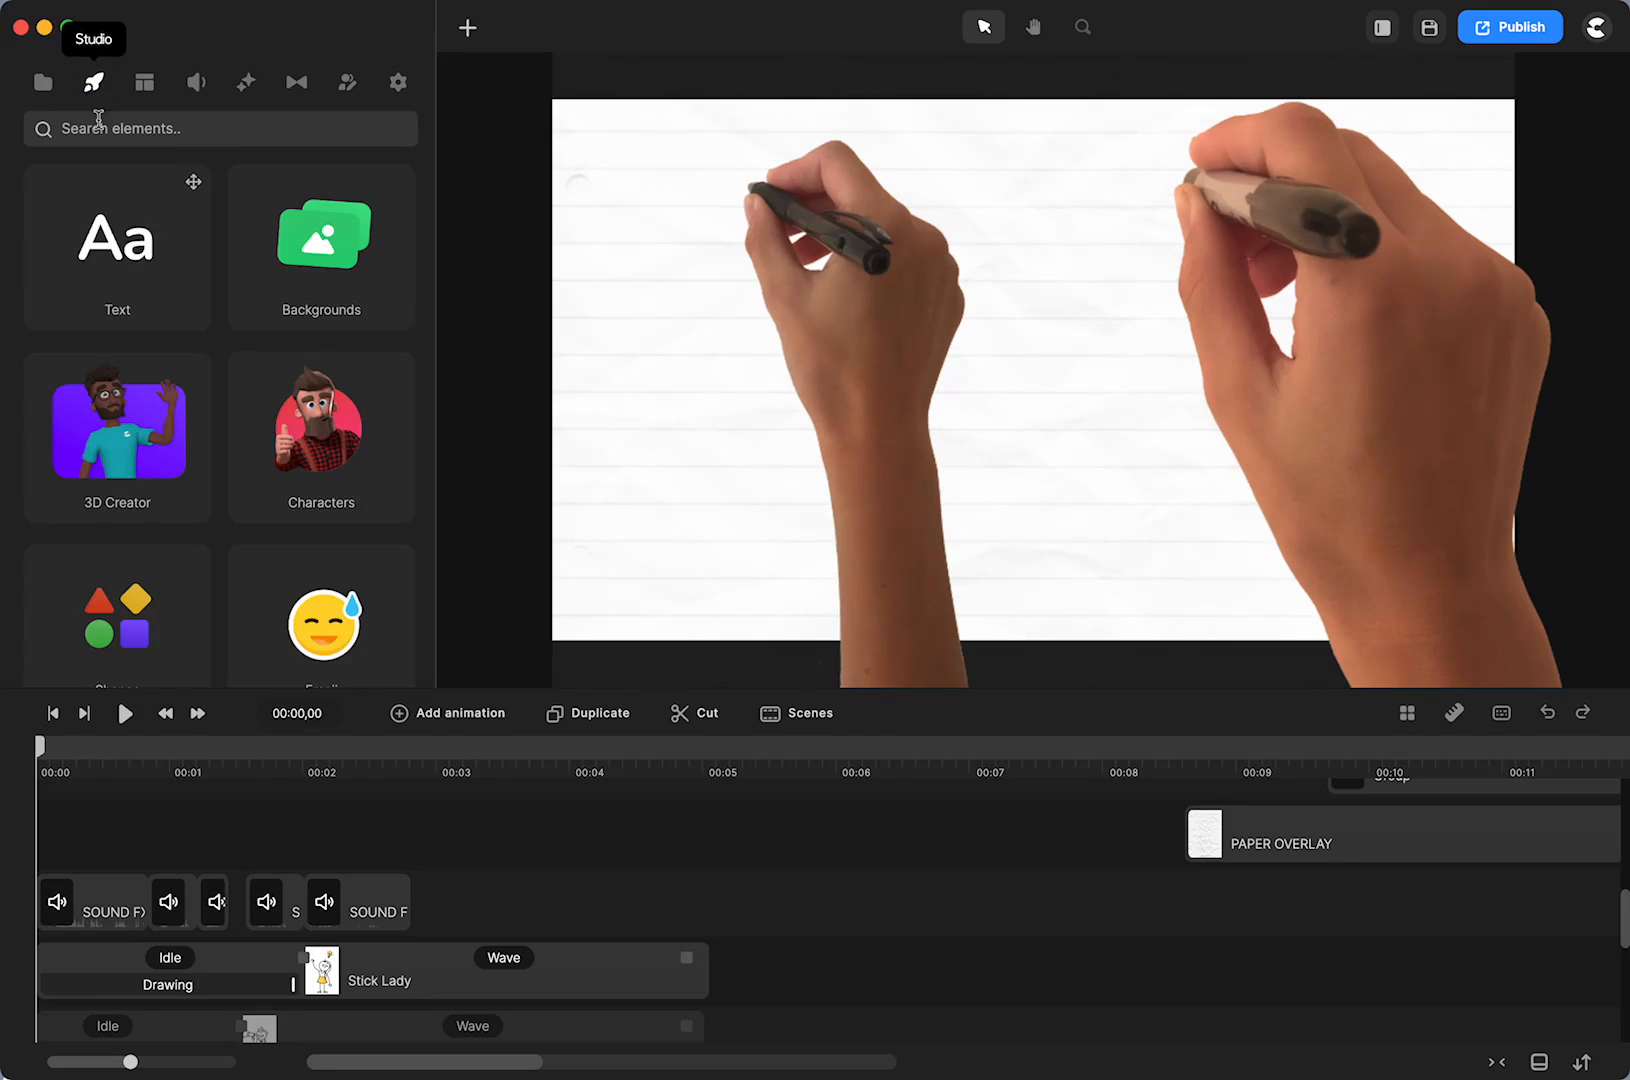
click(318, 430)
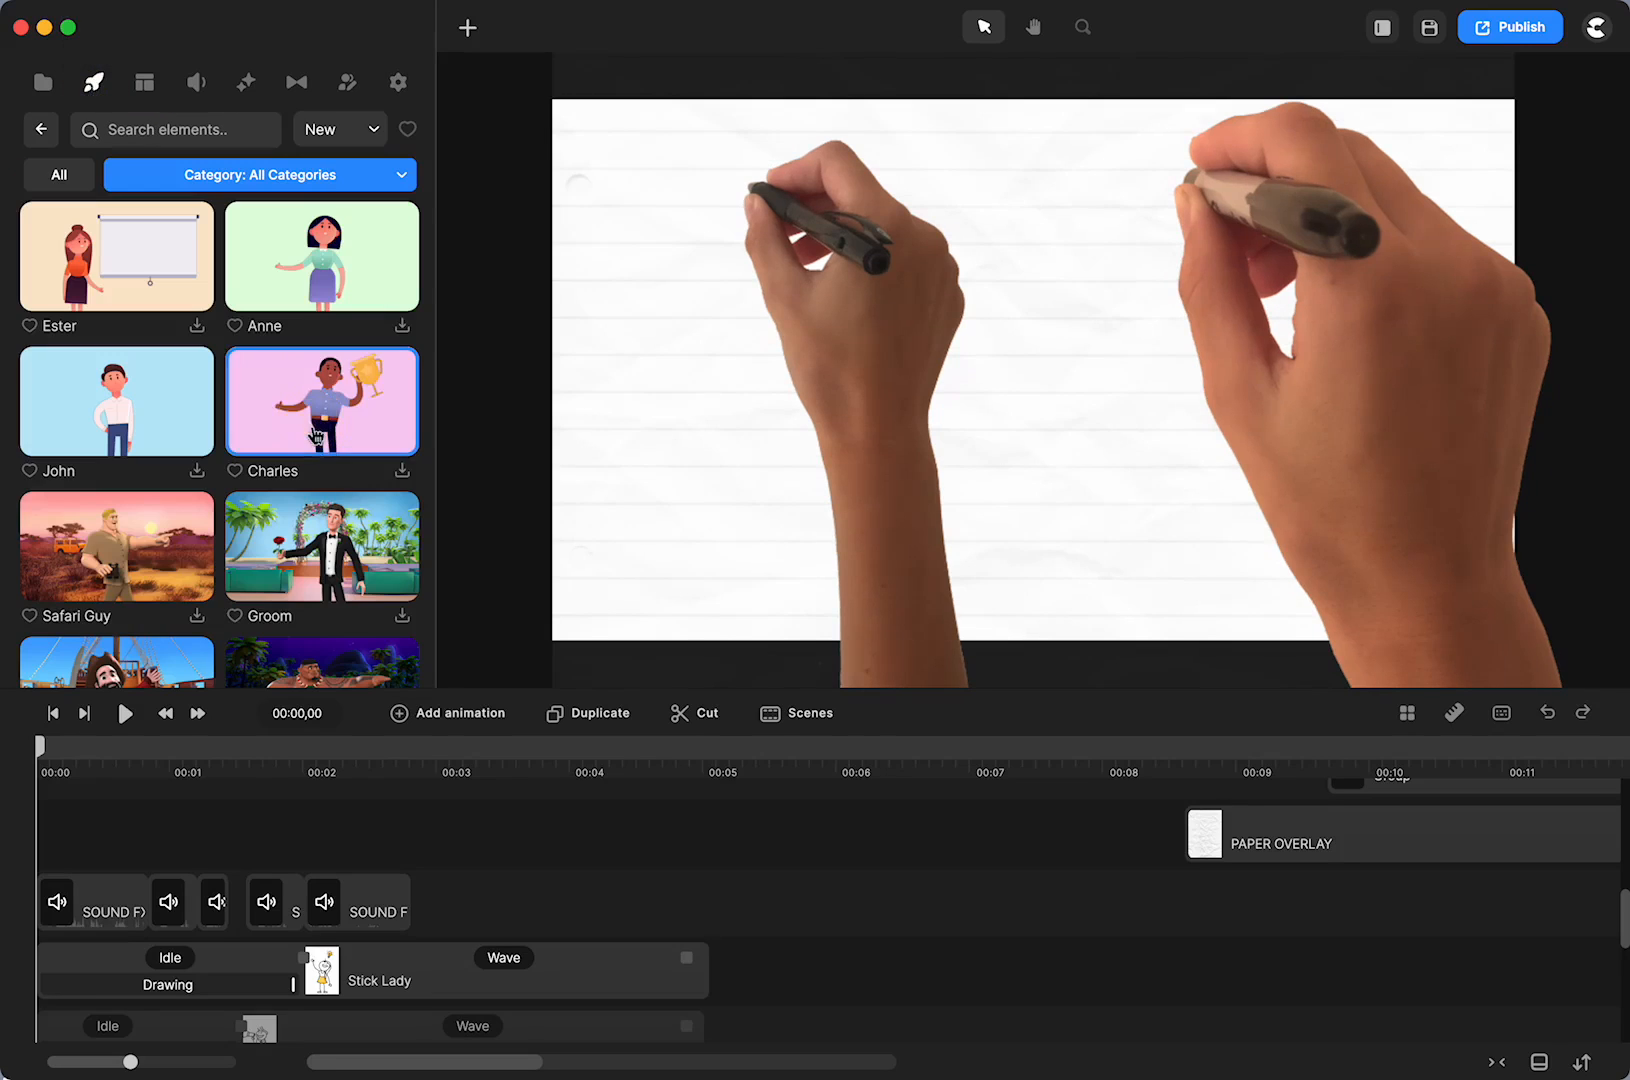
click(318, 174)
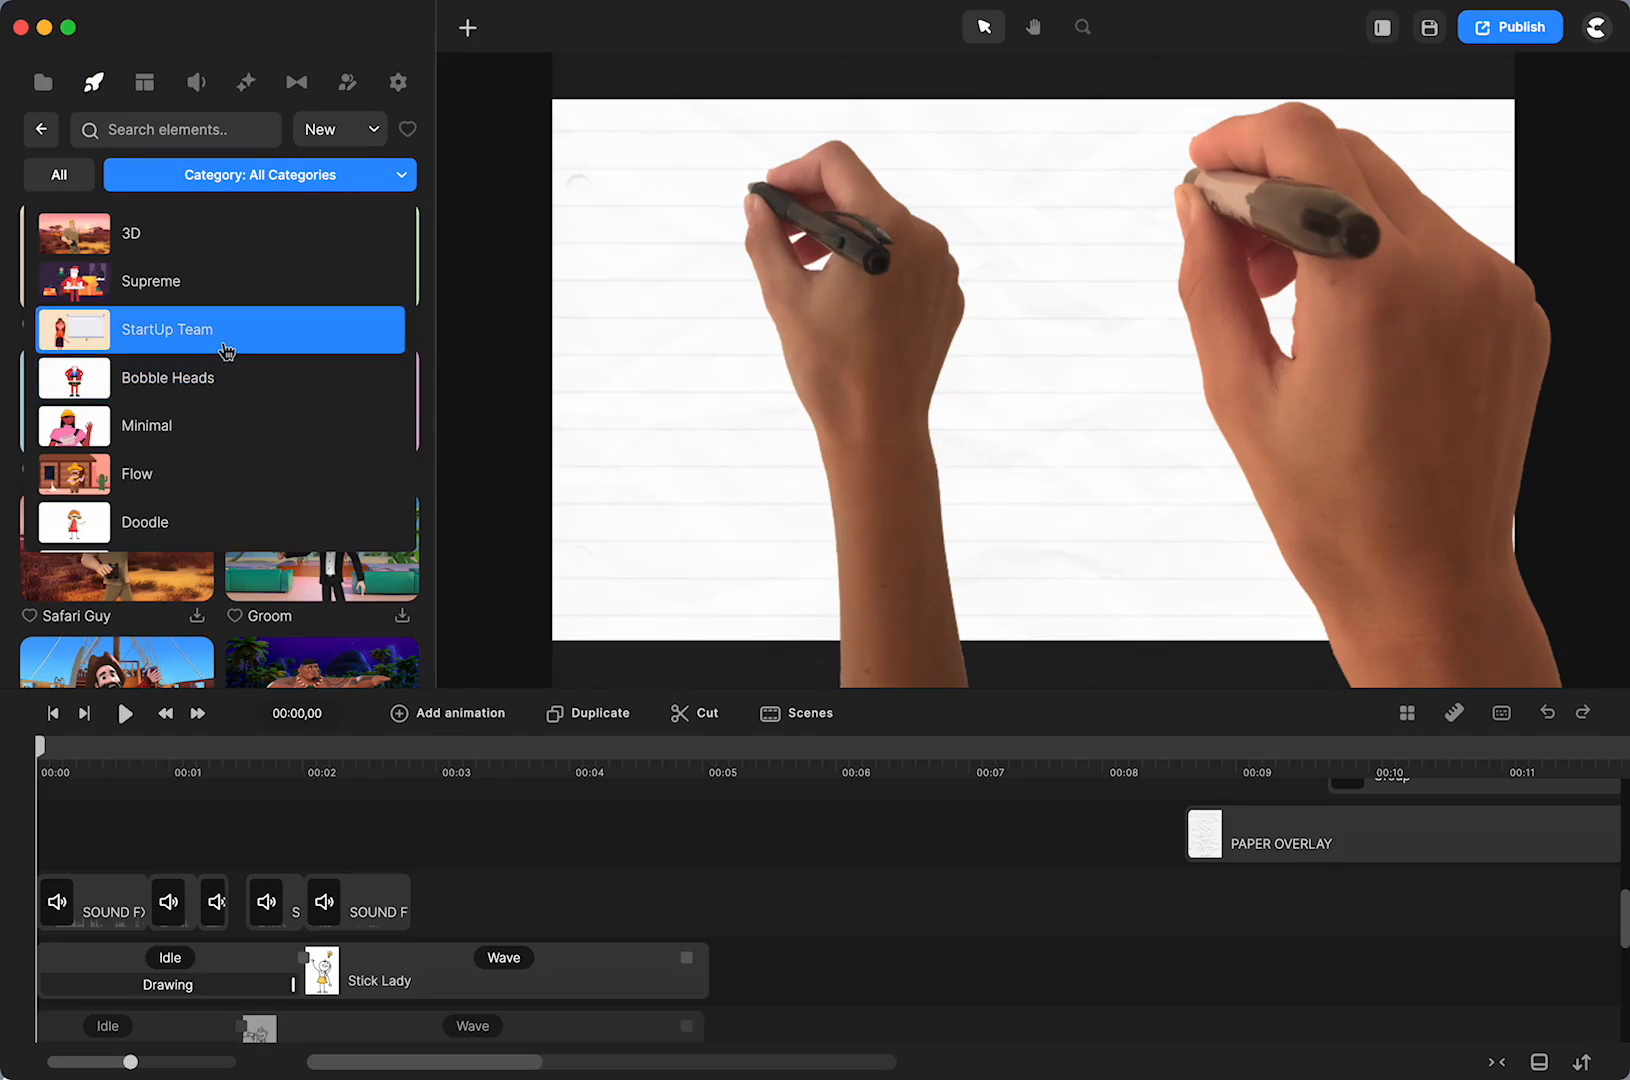
scroll(226, 353, down, 1)
click(137, 478)
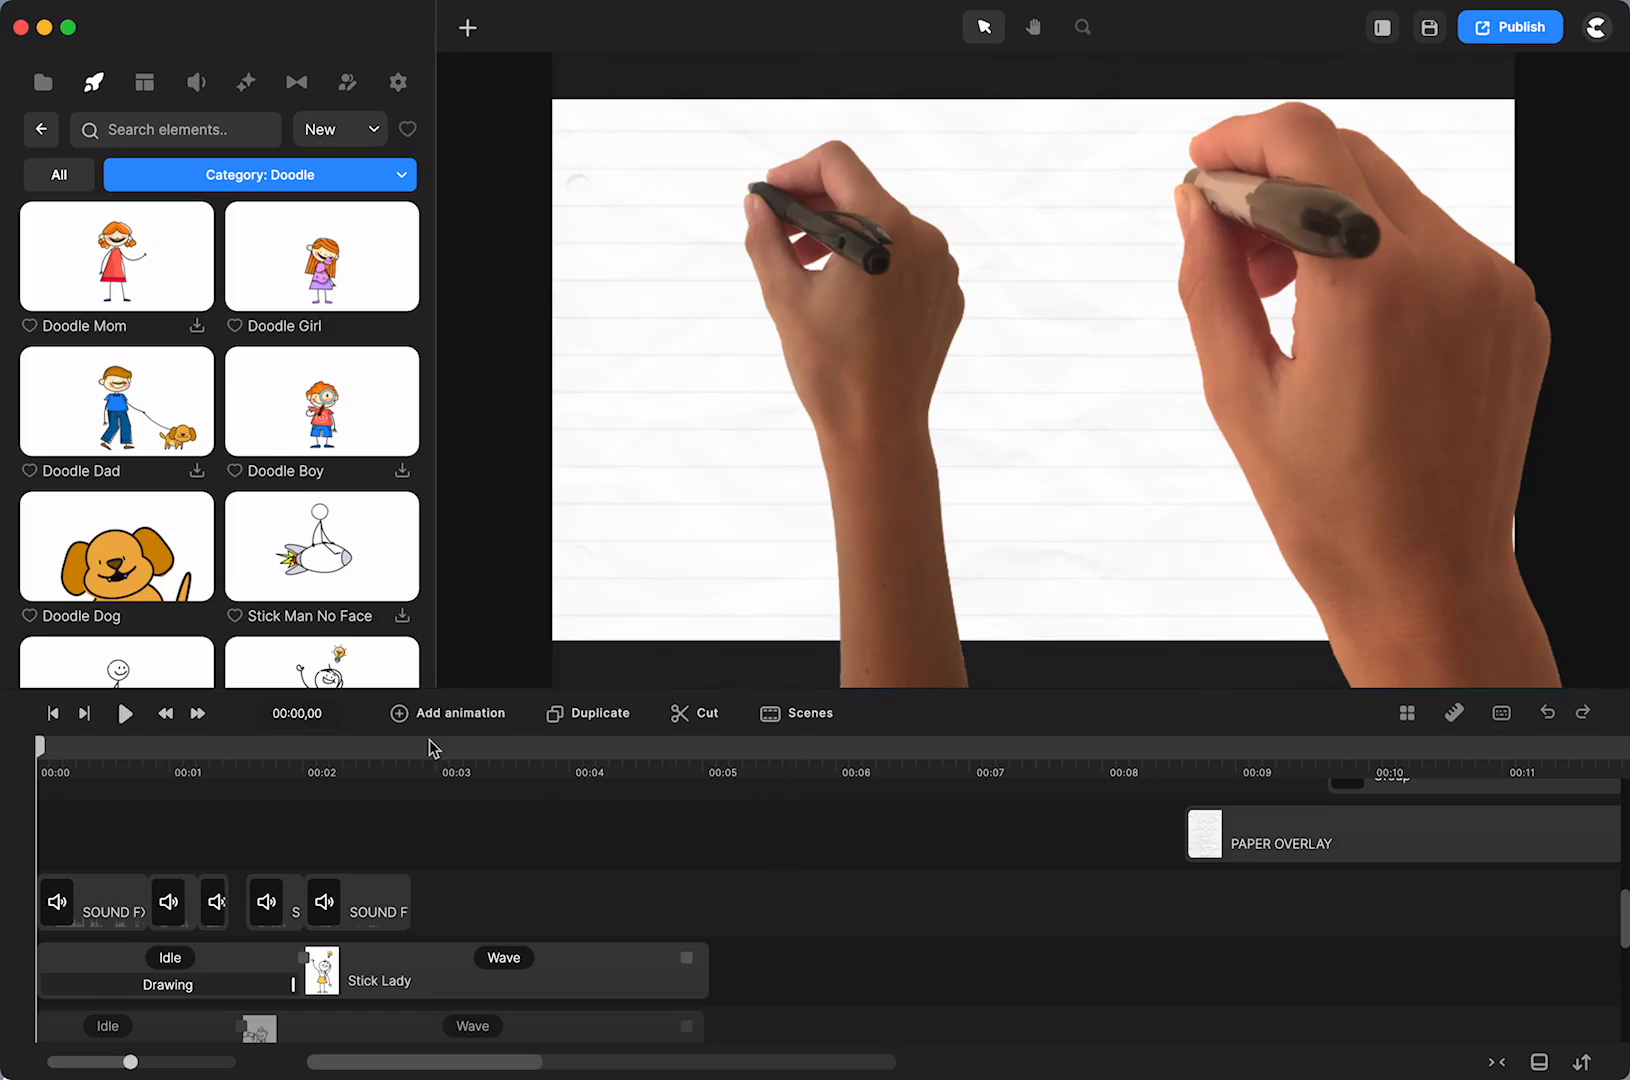
Add the Stick Lady doodle character from the library to the canvas at the start of the timeline and select her
scroll(360, 440, down, 5)
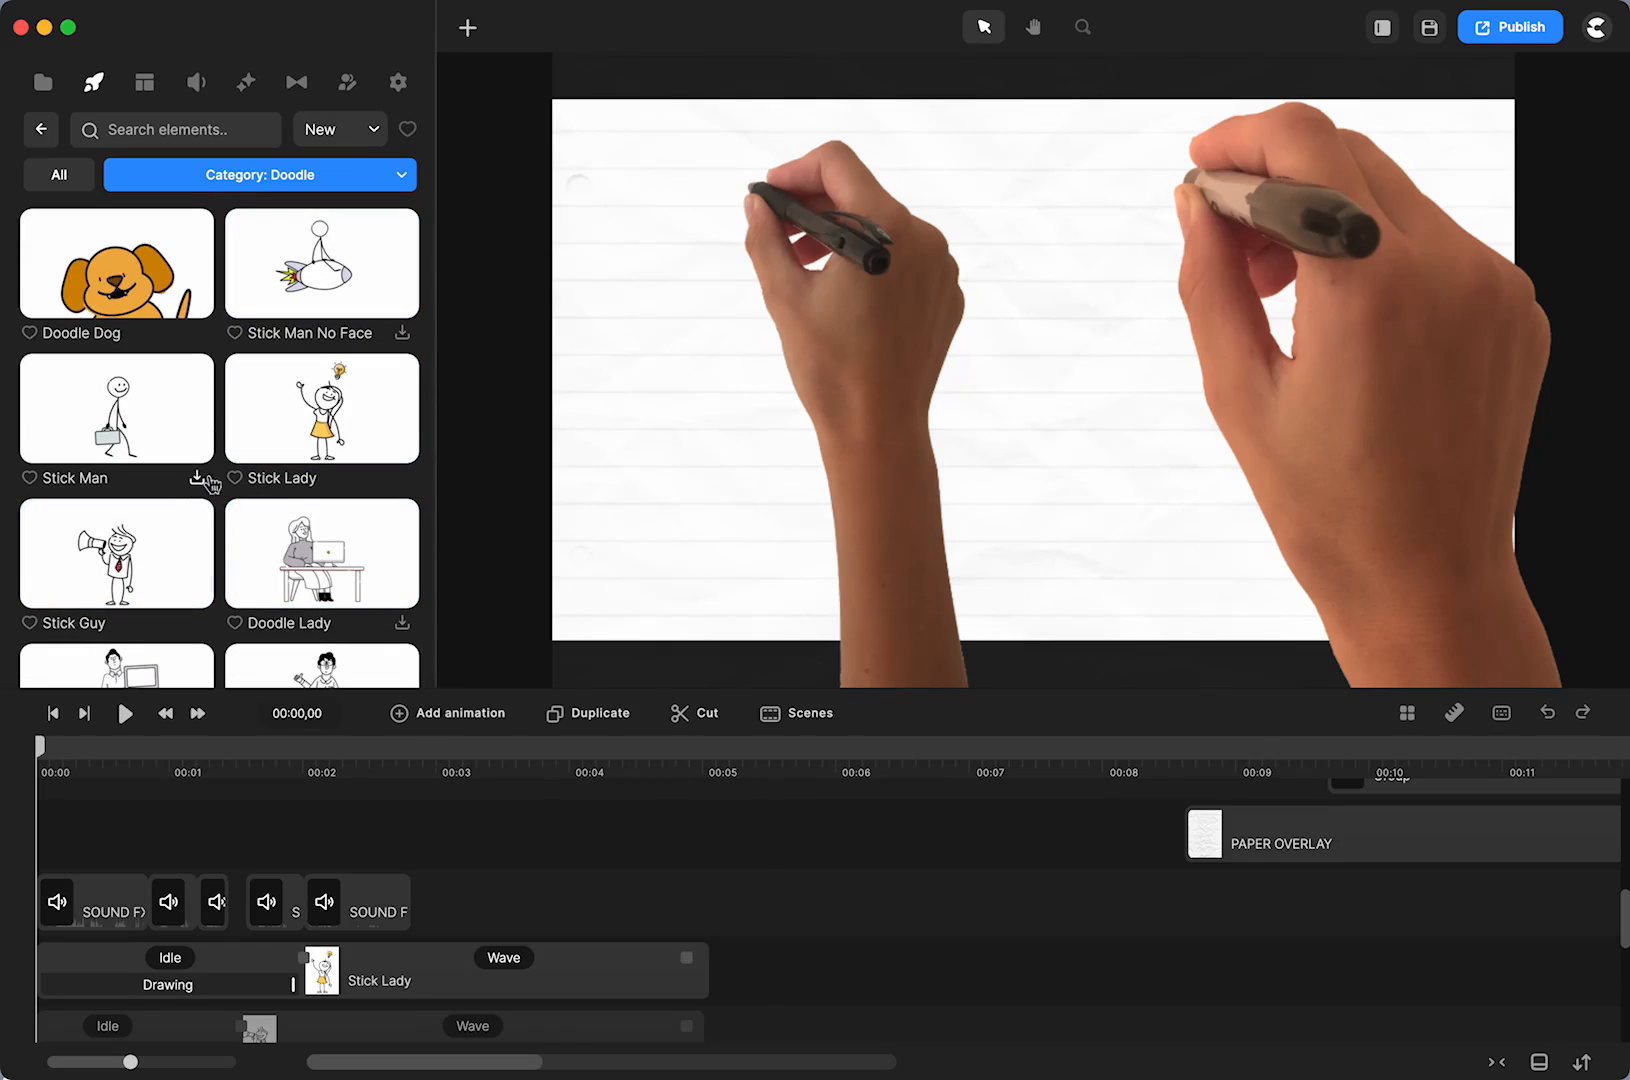
drag(273, 403, 681, 453)
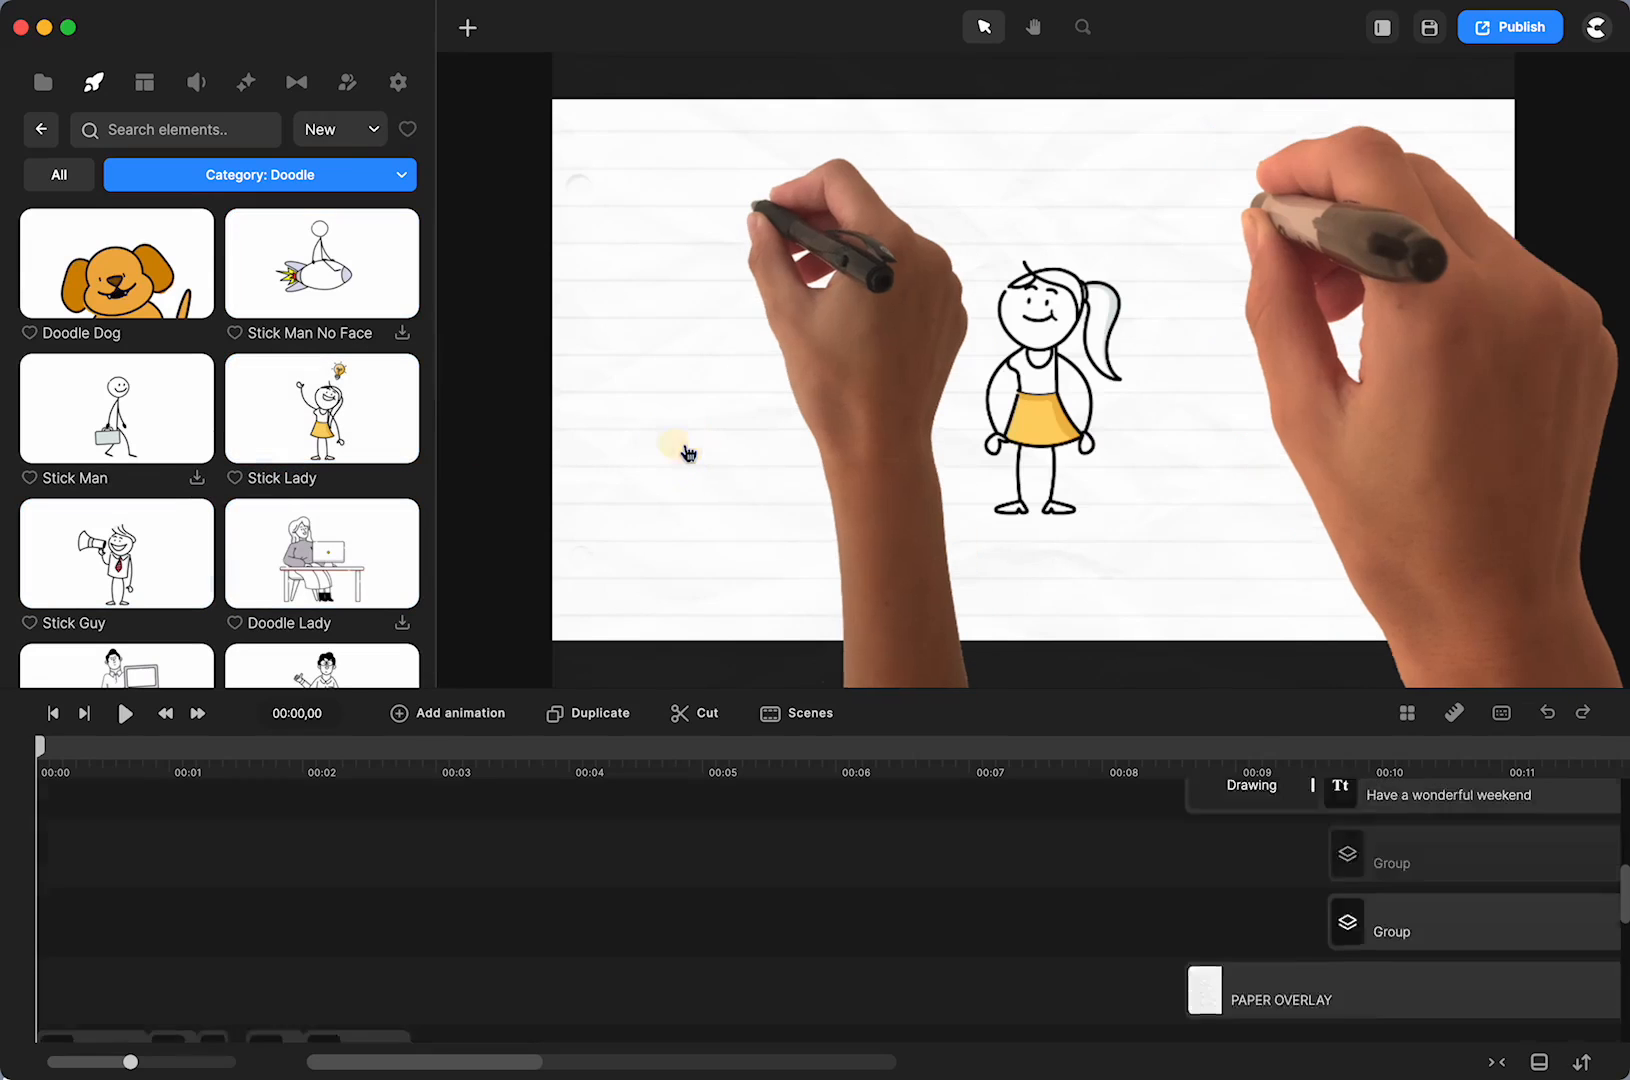
click(1030, 425)
scroll(324, 955, down, 5)
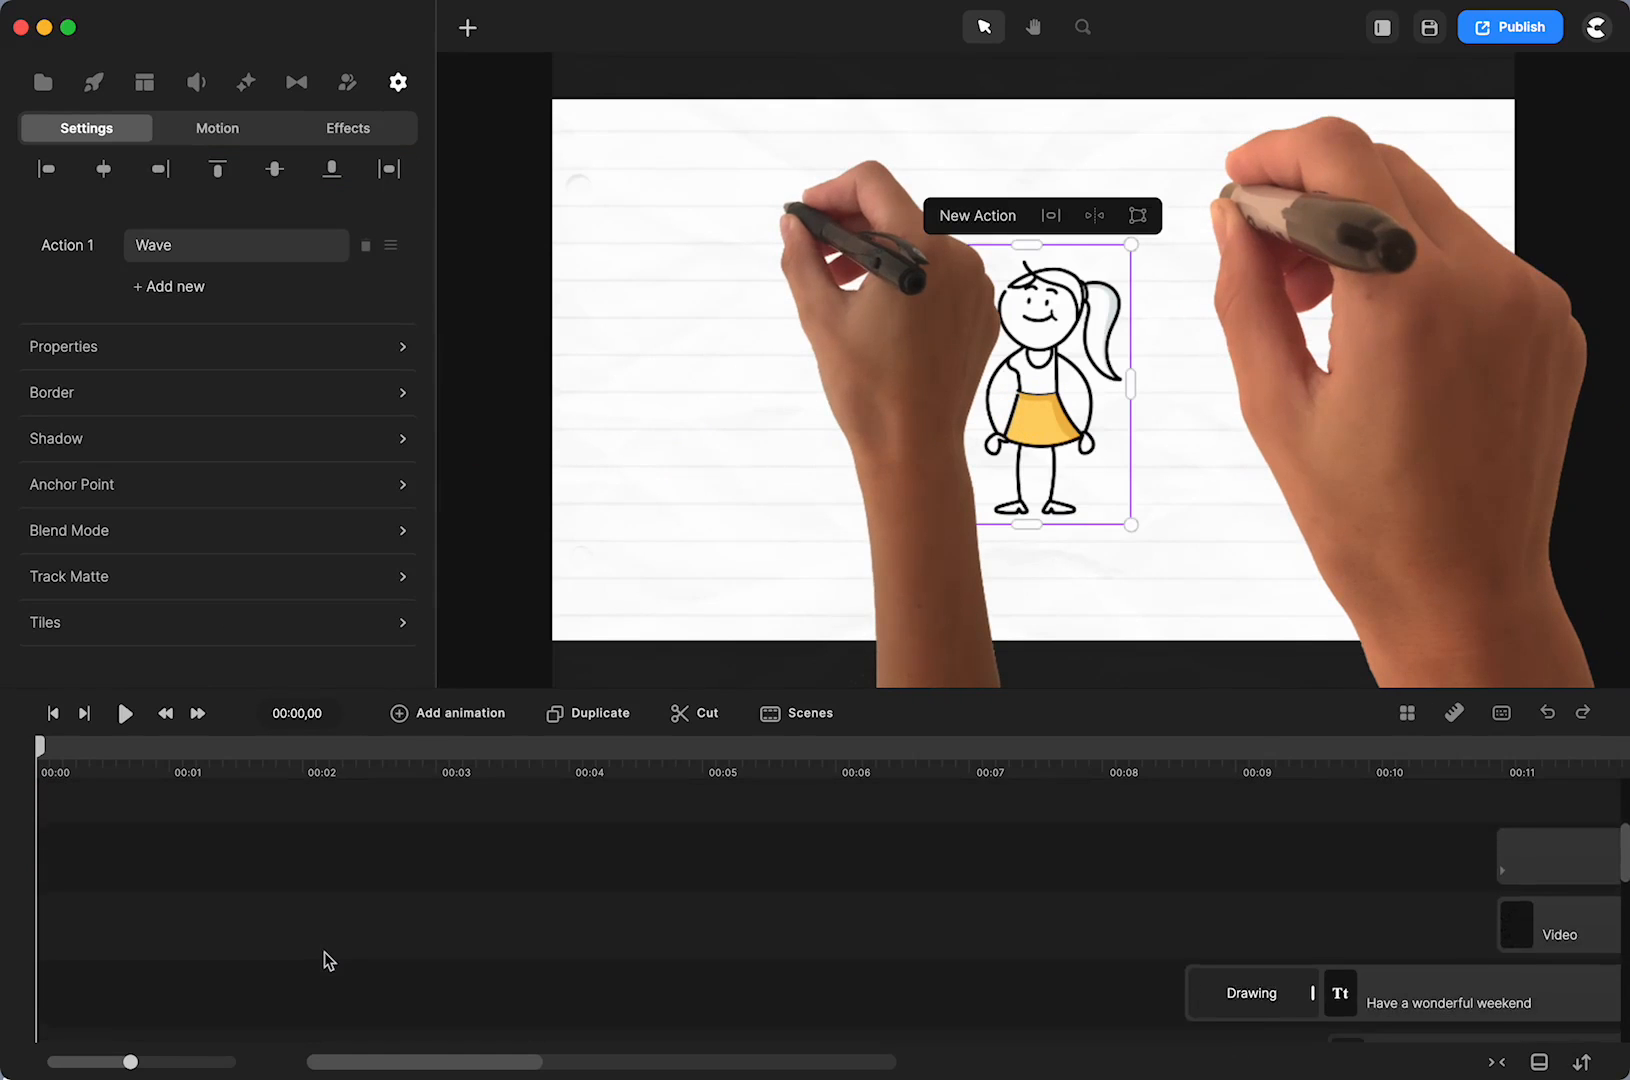
Hide the original Stick Lady clip with the Idle, Wave and Drawing segments, and move the playhead to 00:00,05
scroll(324, 955, up, 3)
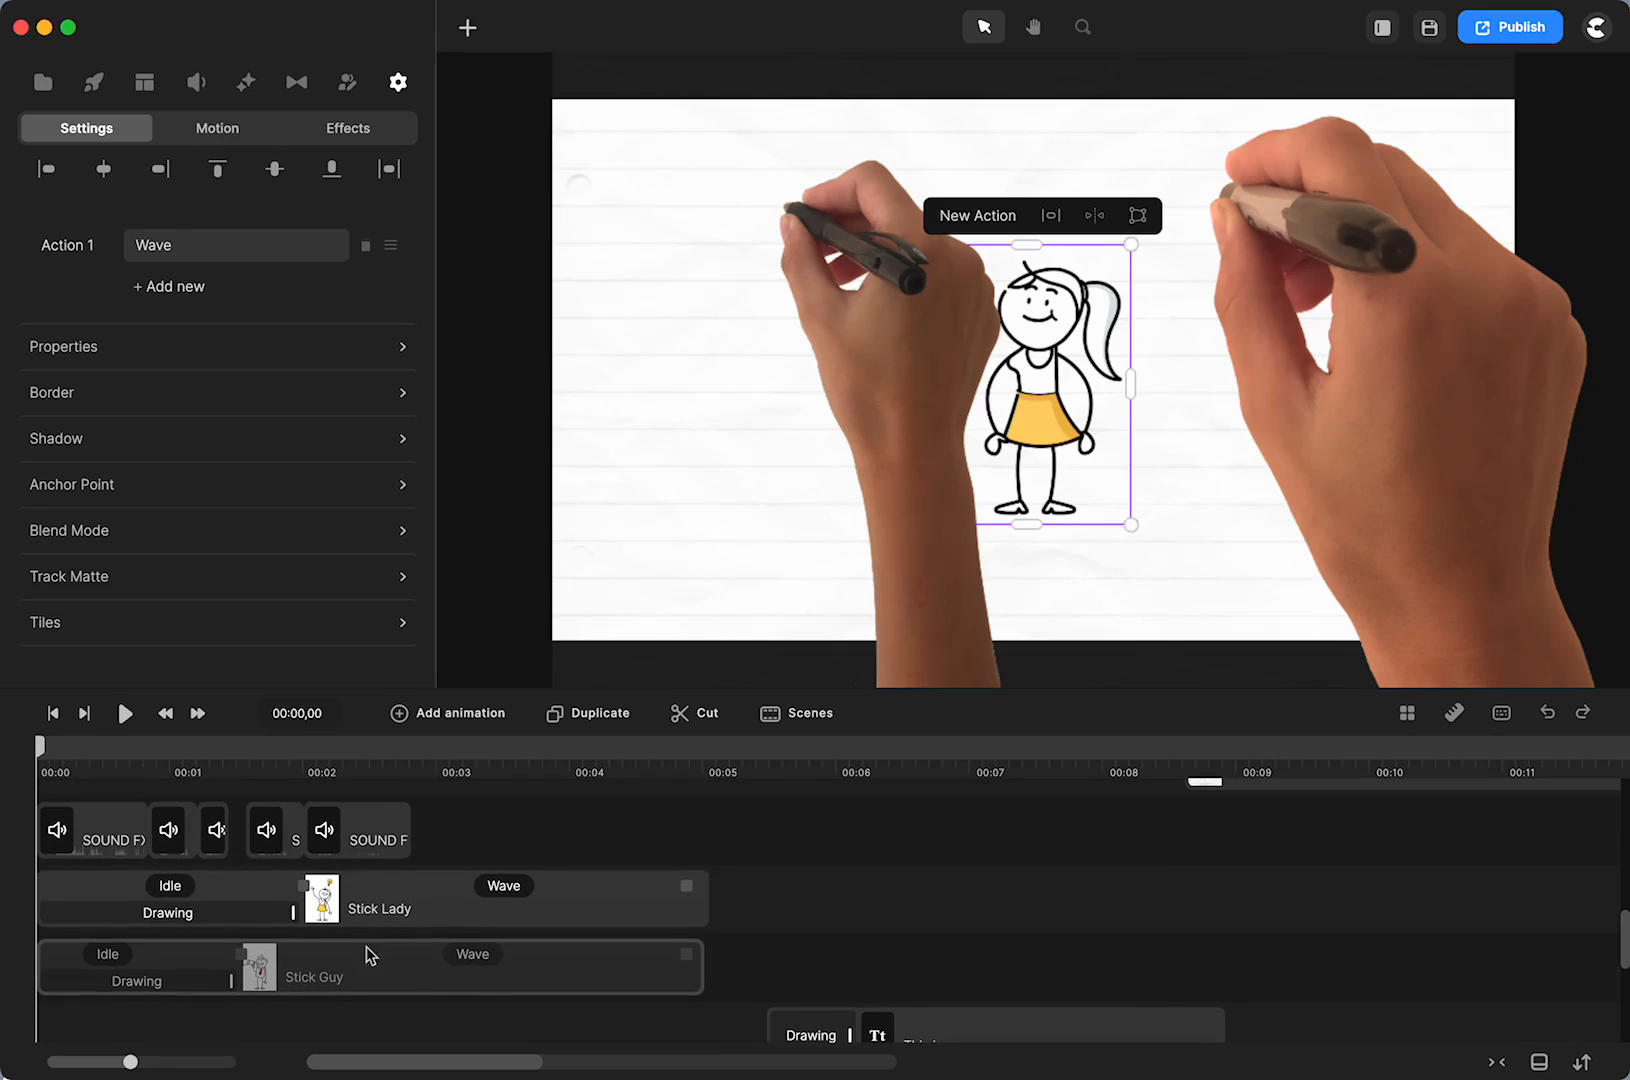
click(388, 977)
scroll(520, 982, down, 5)
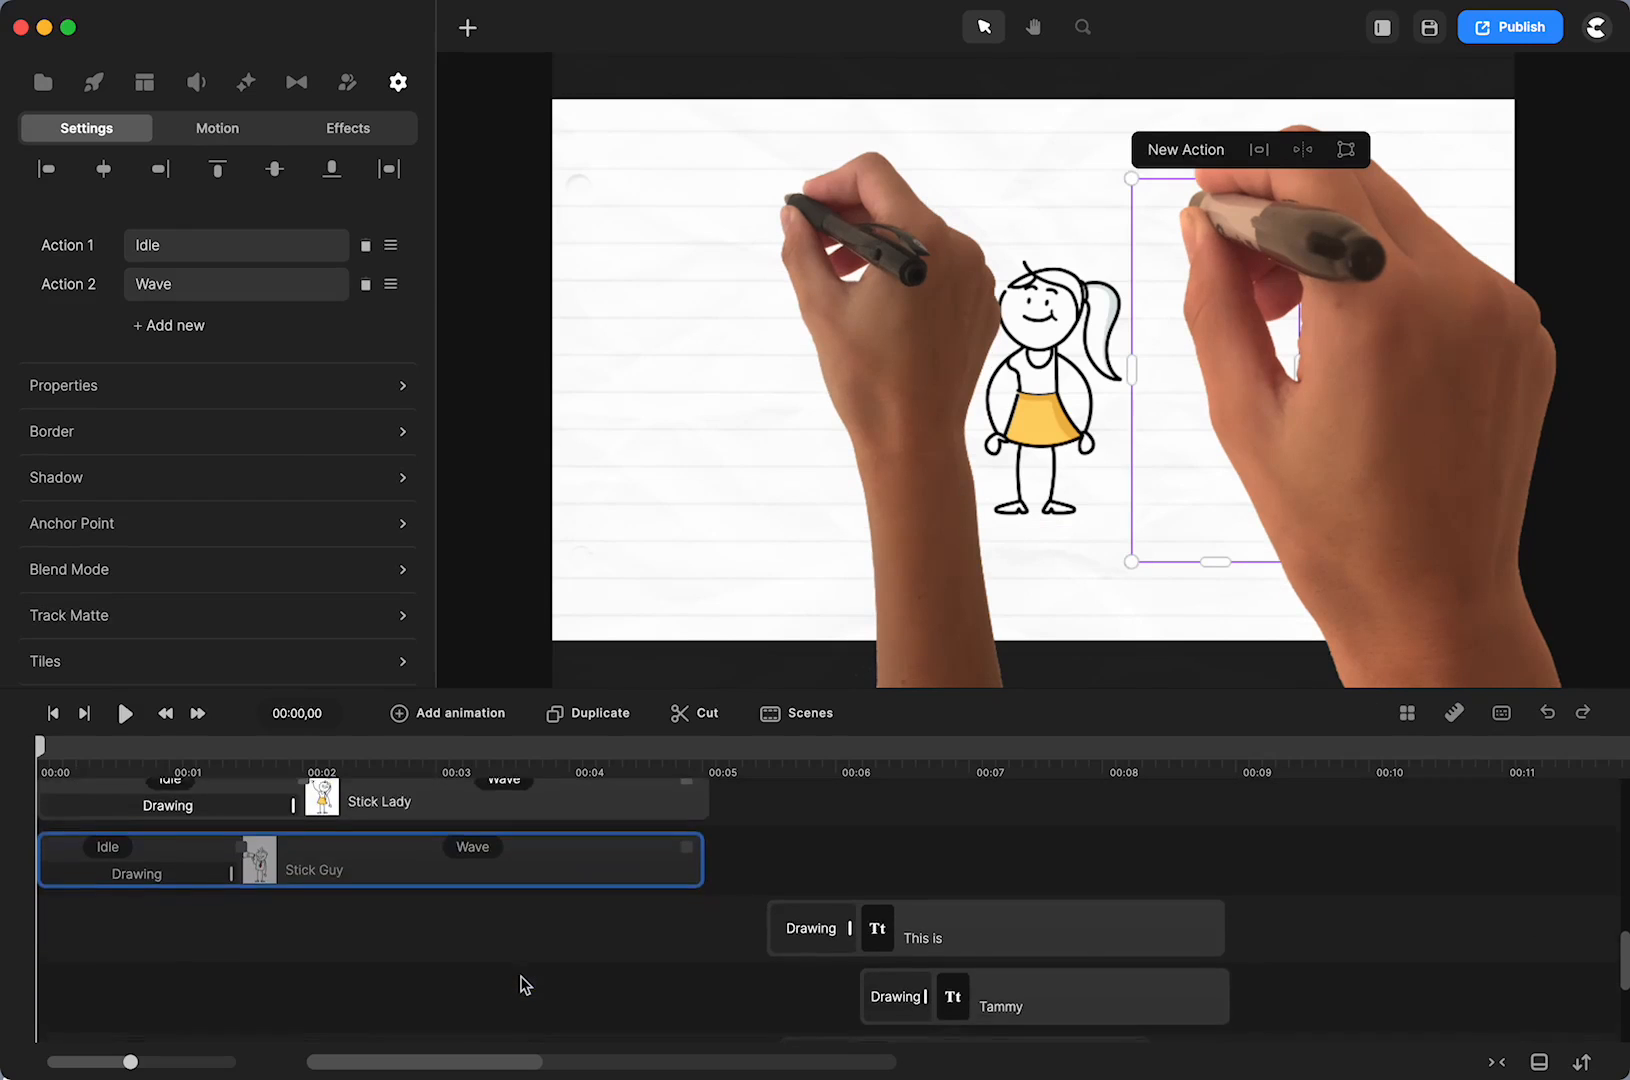
scroll(520, 982, up, 5)
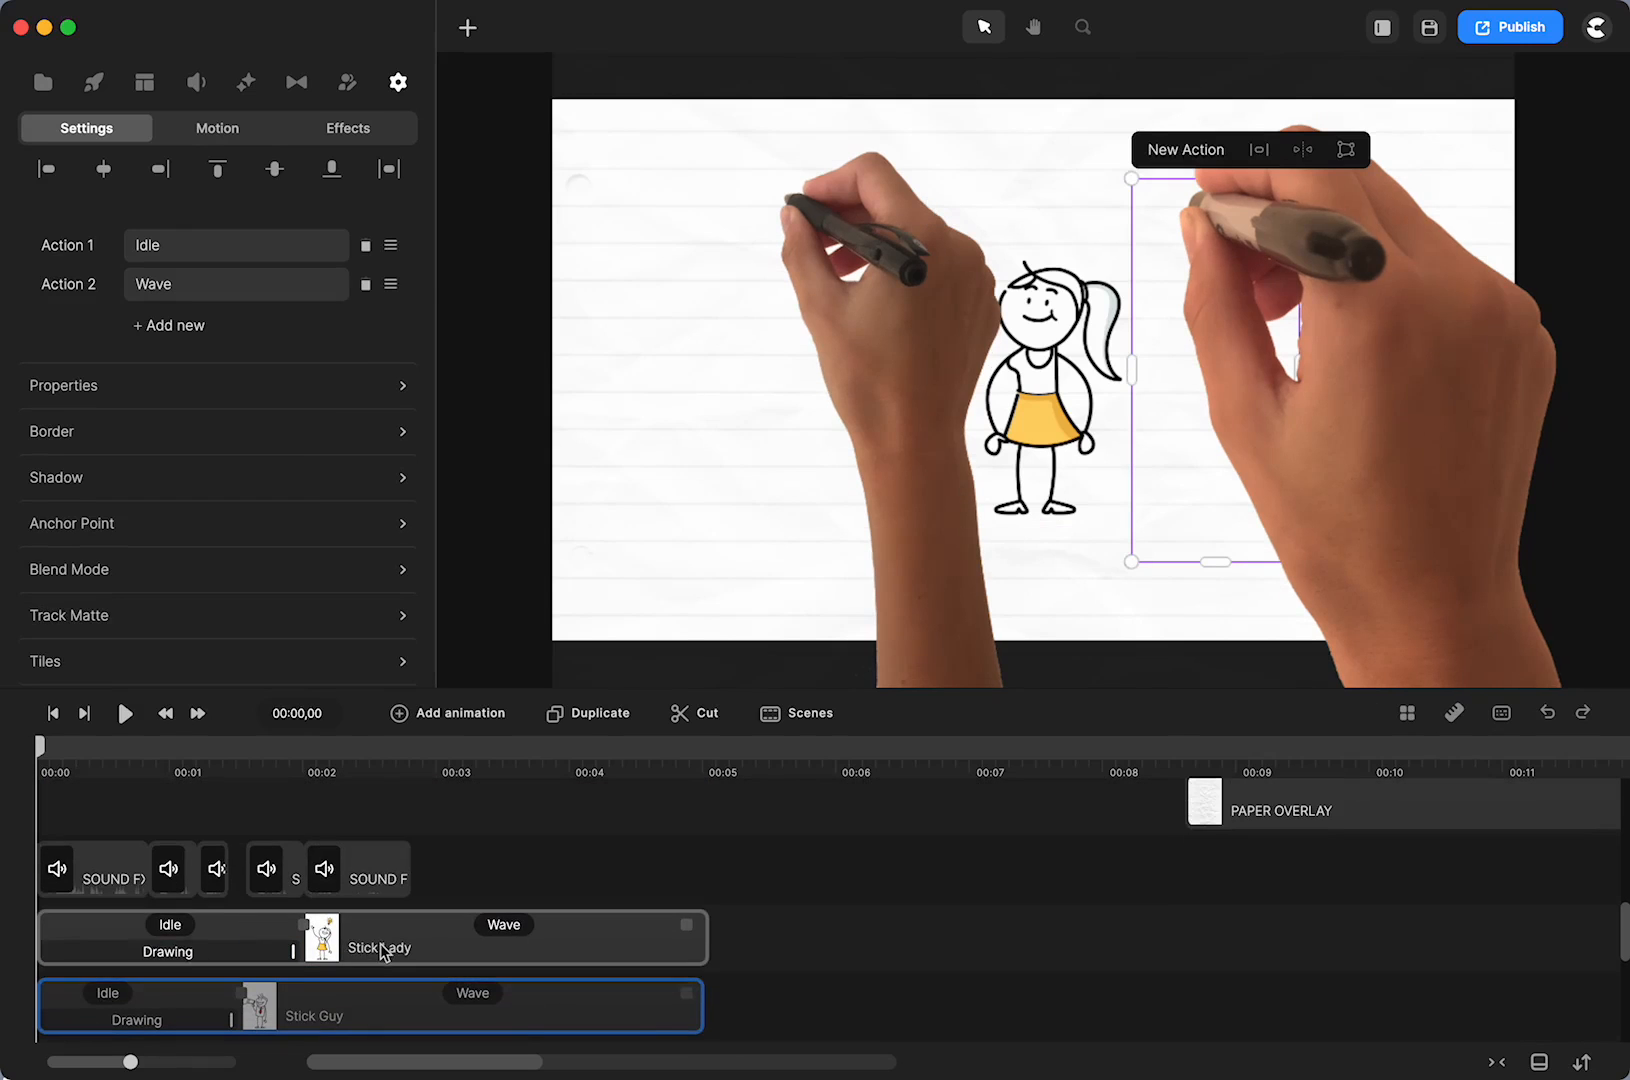
click(379, 947)
right_click(379, 944)
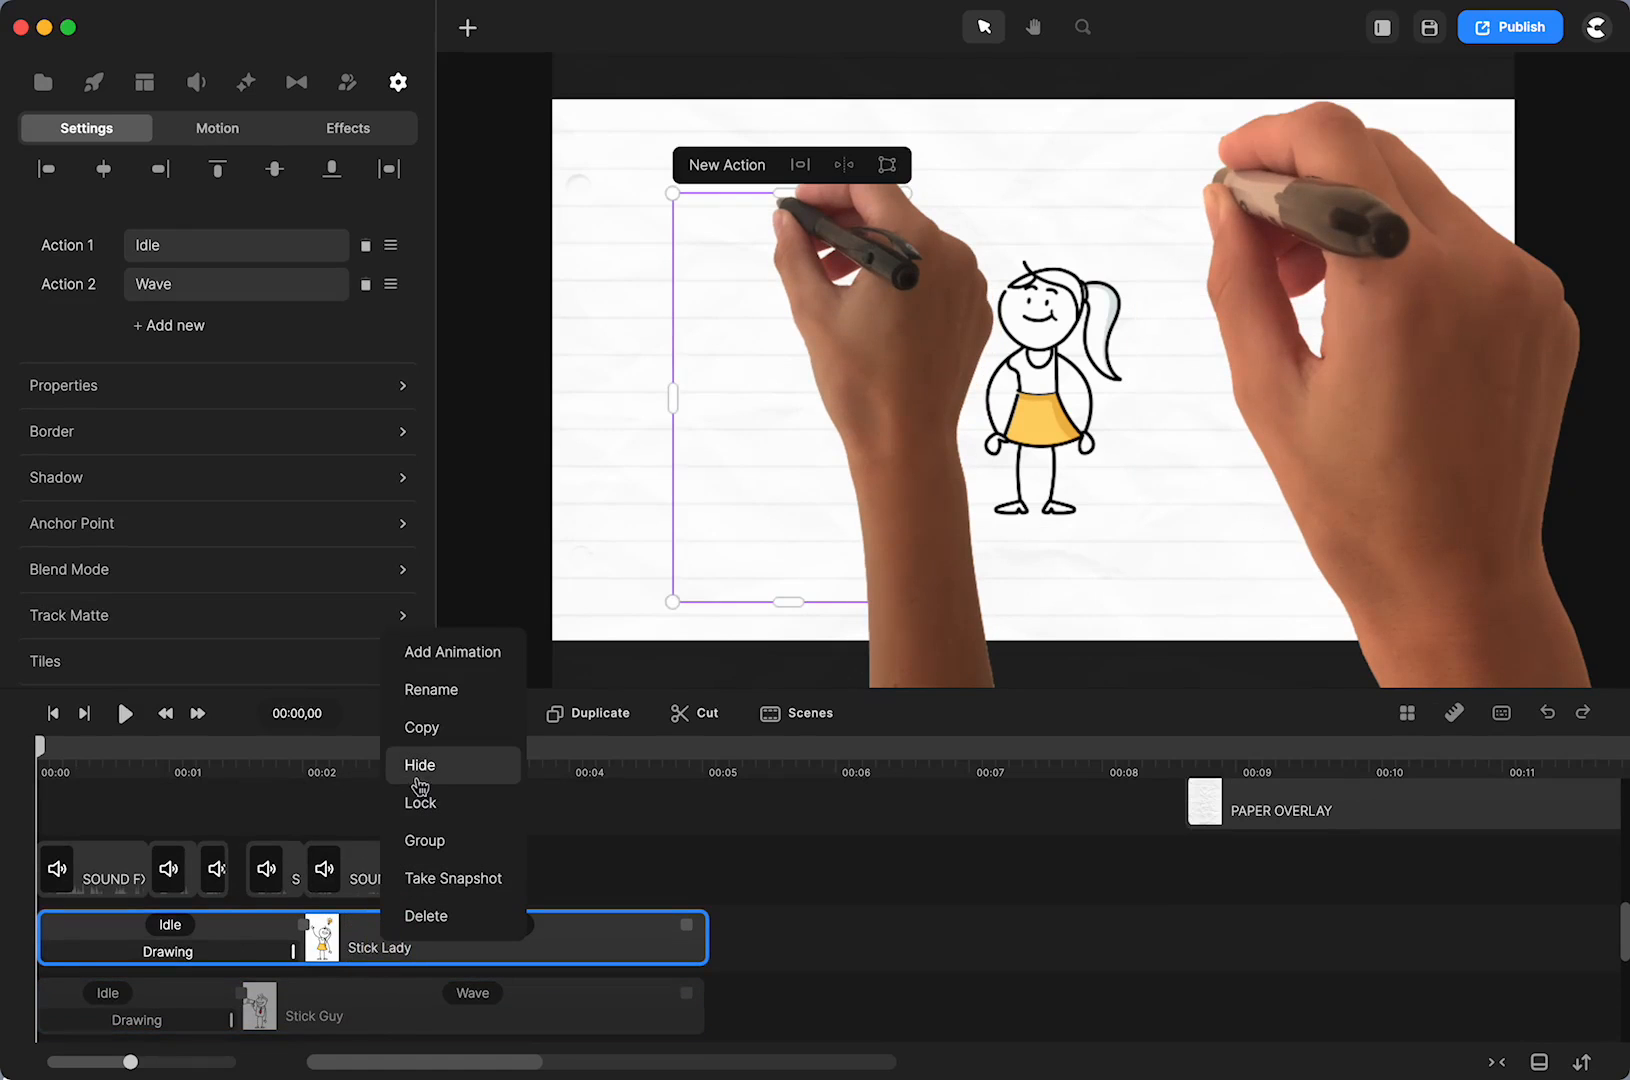
click(417, 779)
mouse_move(45, 762)
mouse_down()
mouse_move(146, 753)
mouse_move(59, 755)
mouse_up()
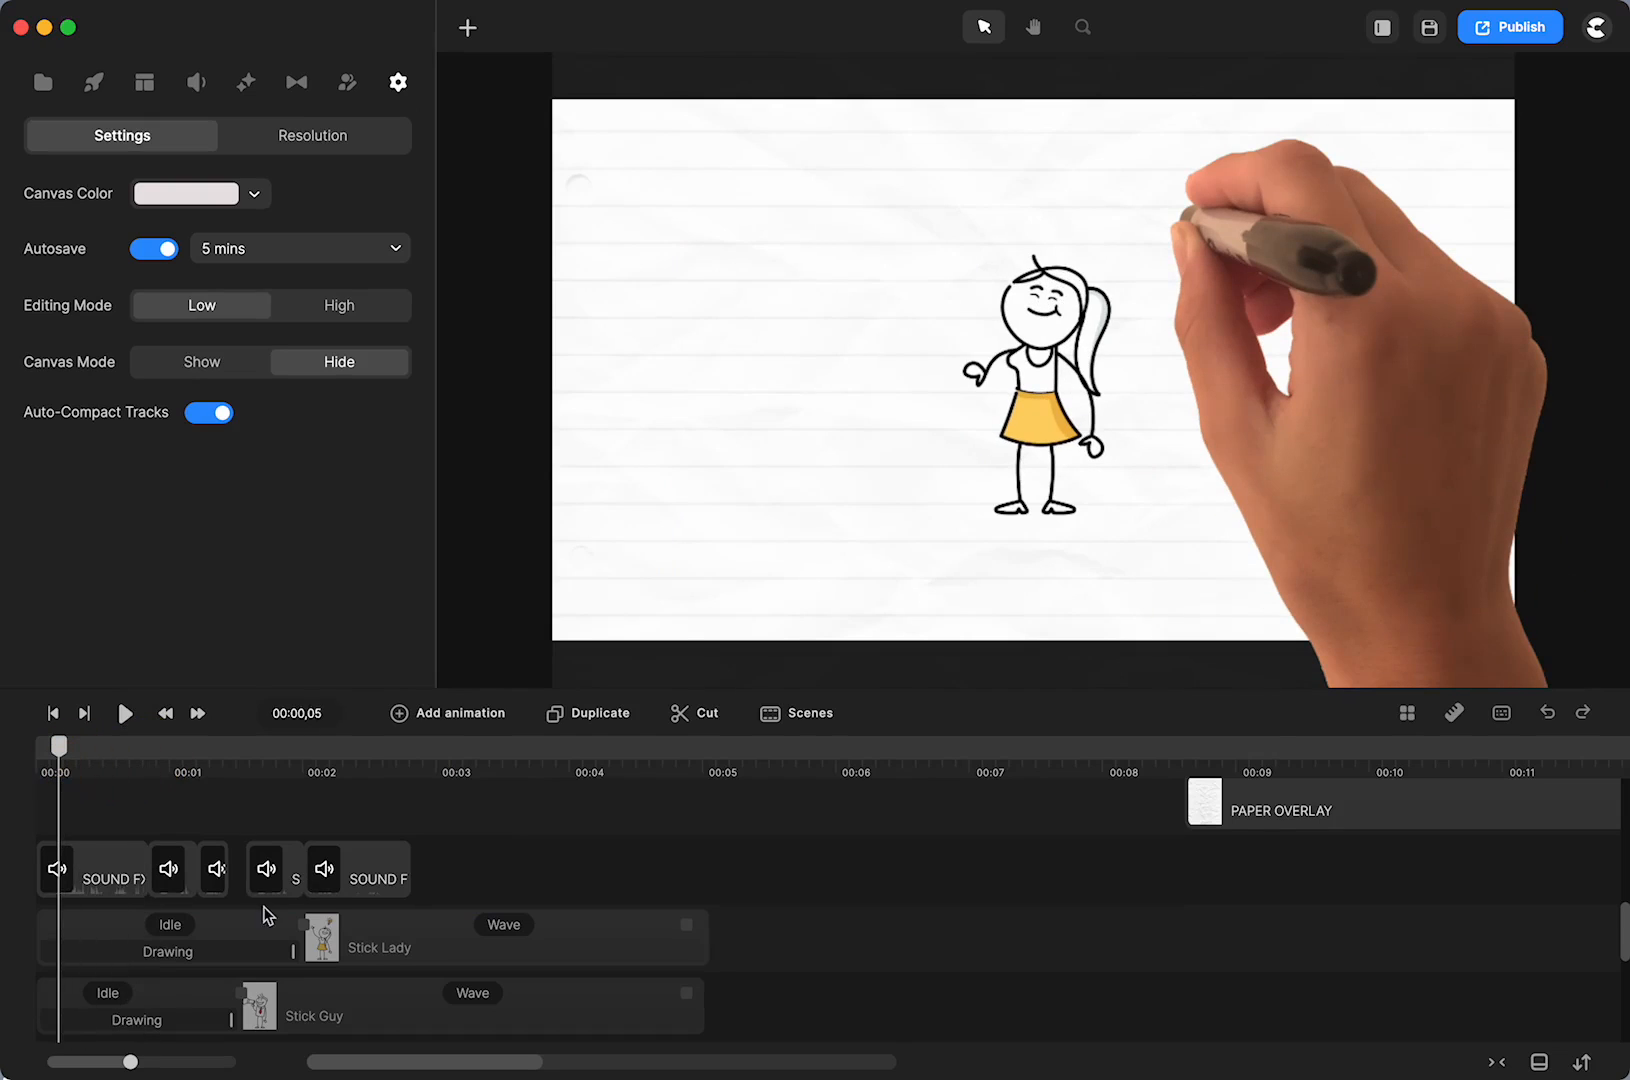
Delete the OPENER group from the timeline
scroll(265, 912, down, 5)
scroll(265, 912, up, 8)
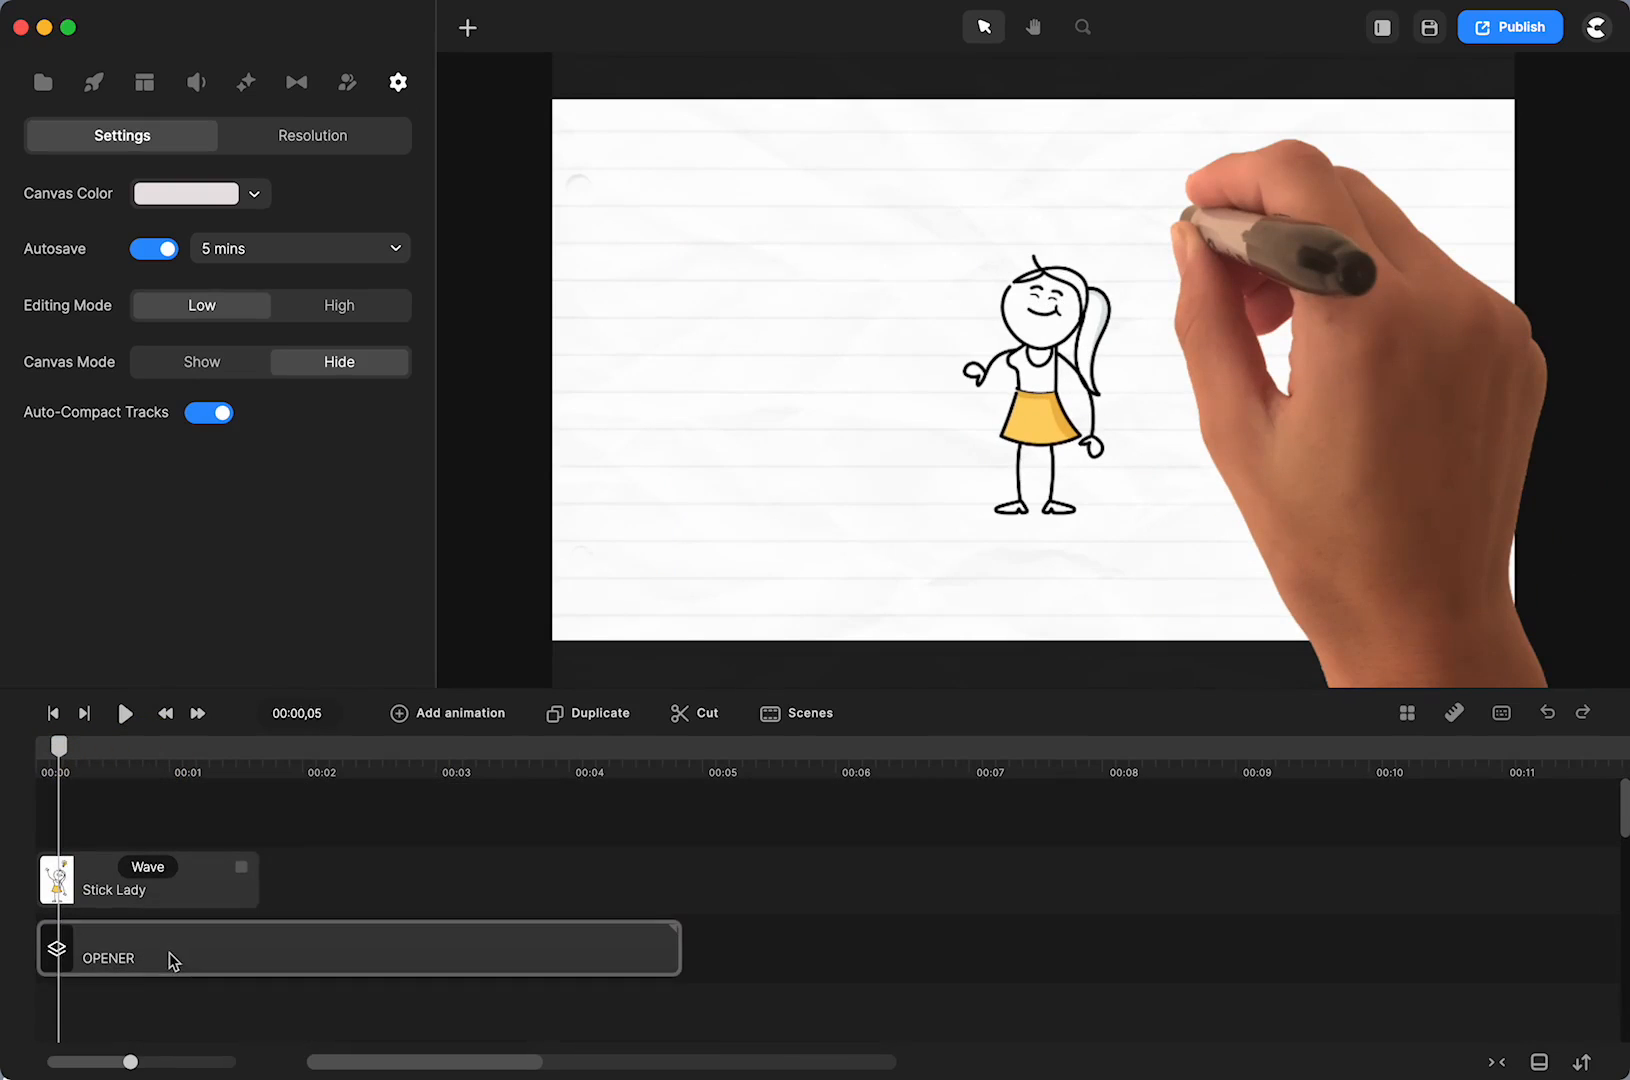
click(169, 955)
key(Delete)
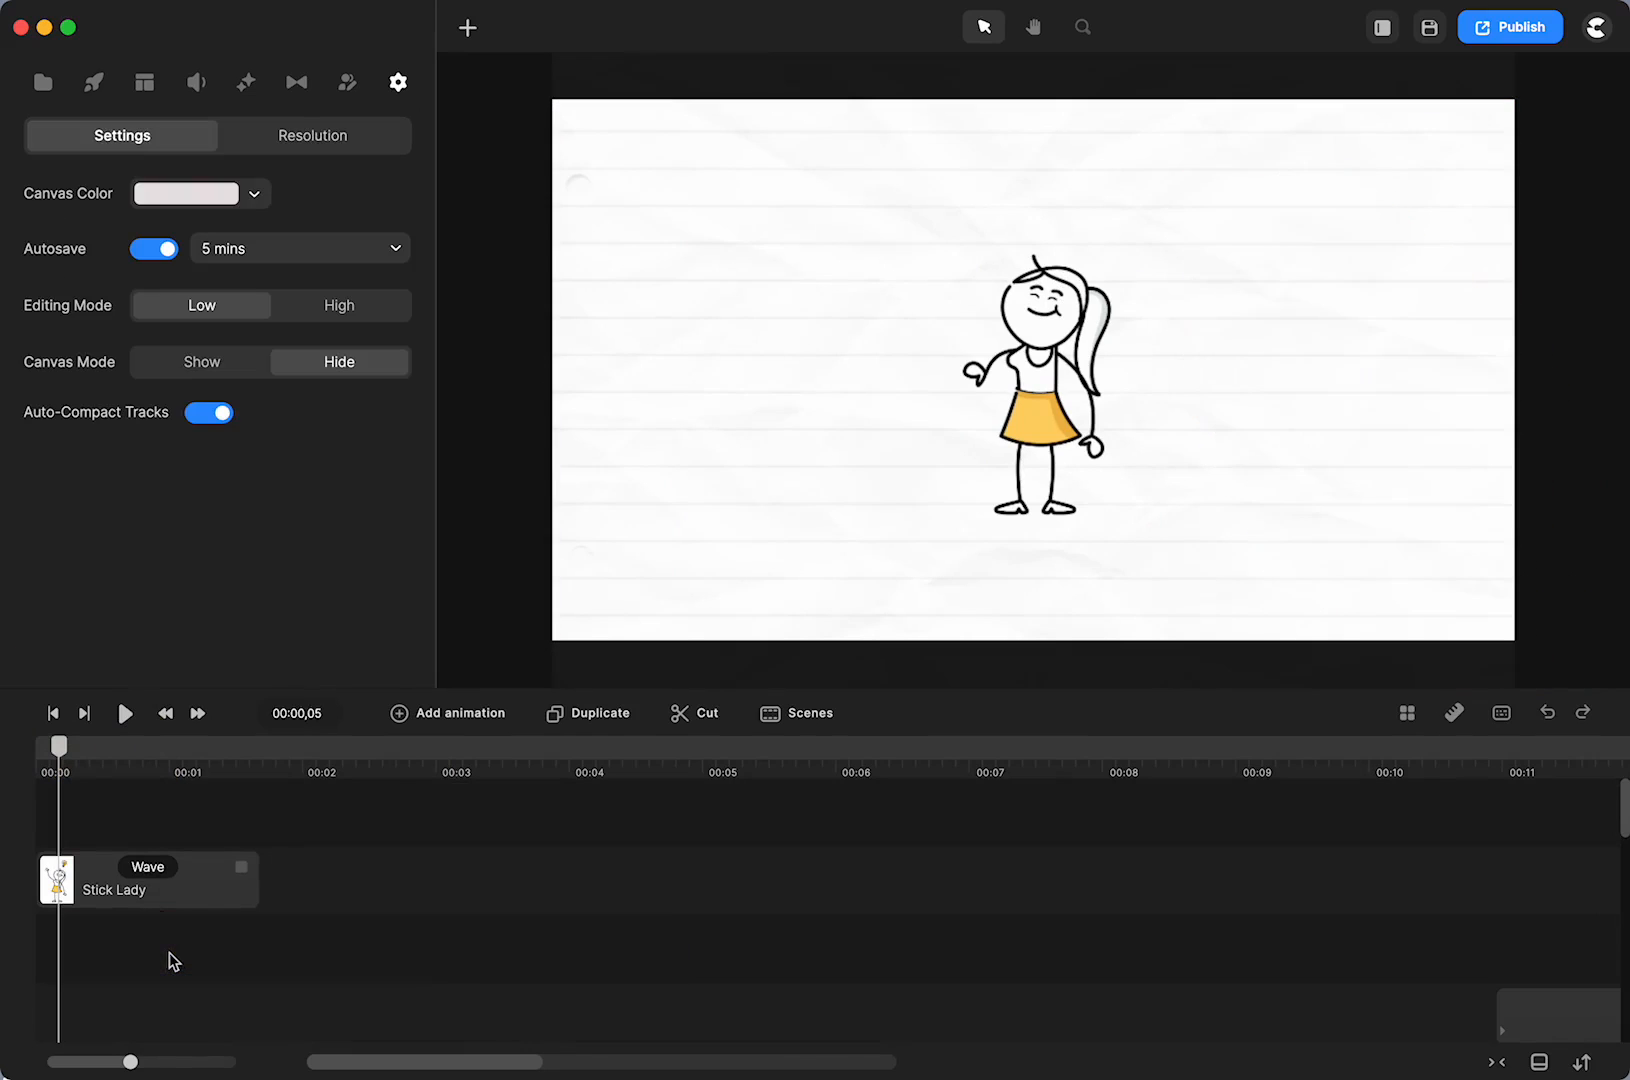
Move the new Stick Lady clip down the tracks, and enlarge and reposition her on the right side of the paper
mouse_move(160, 891)
mouse_down()
mouse_move(155, 1040)
mouse_move(155, 1025)
mouse_up()
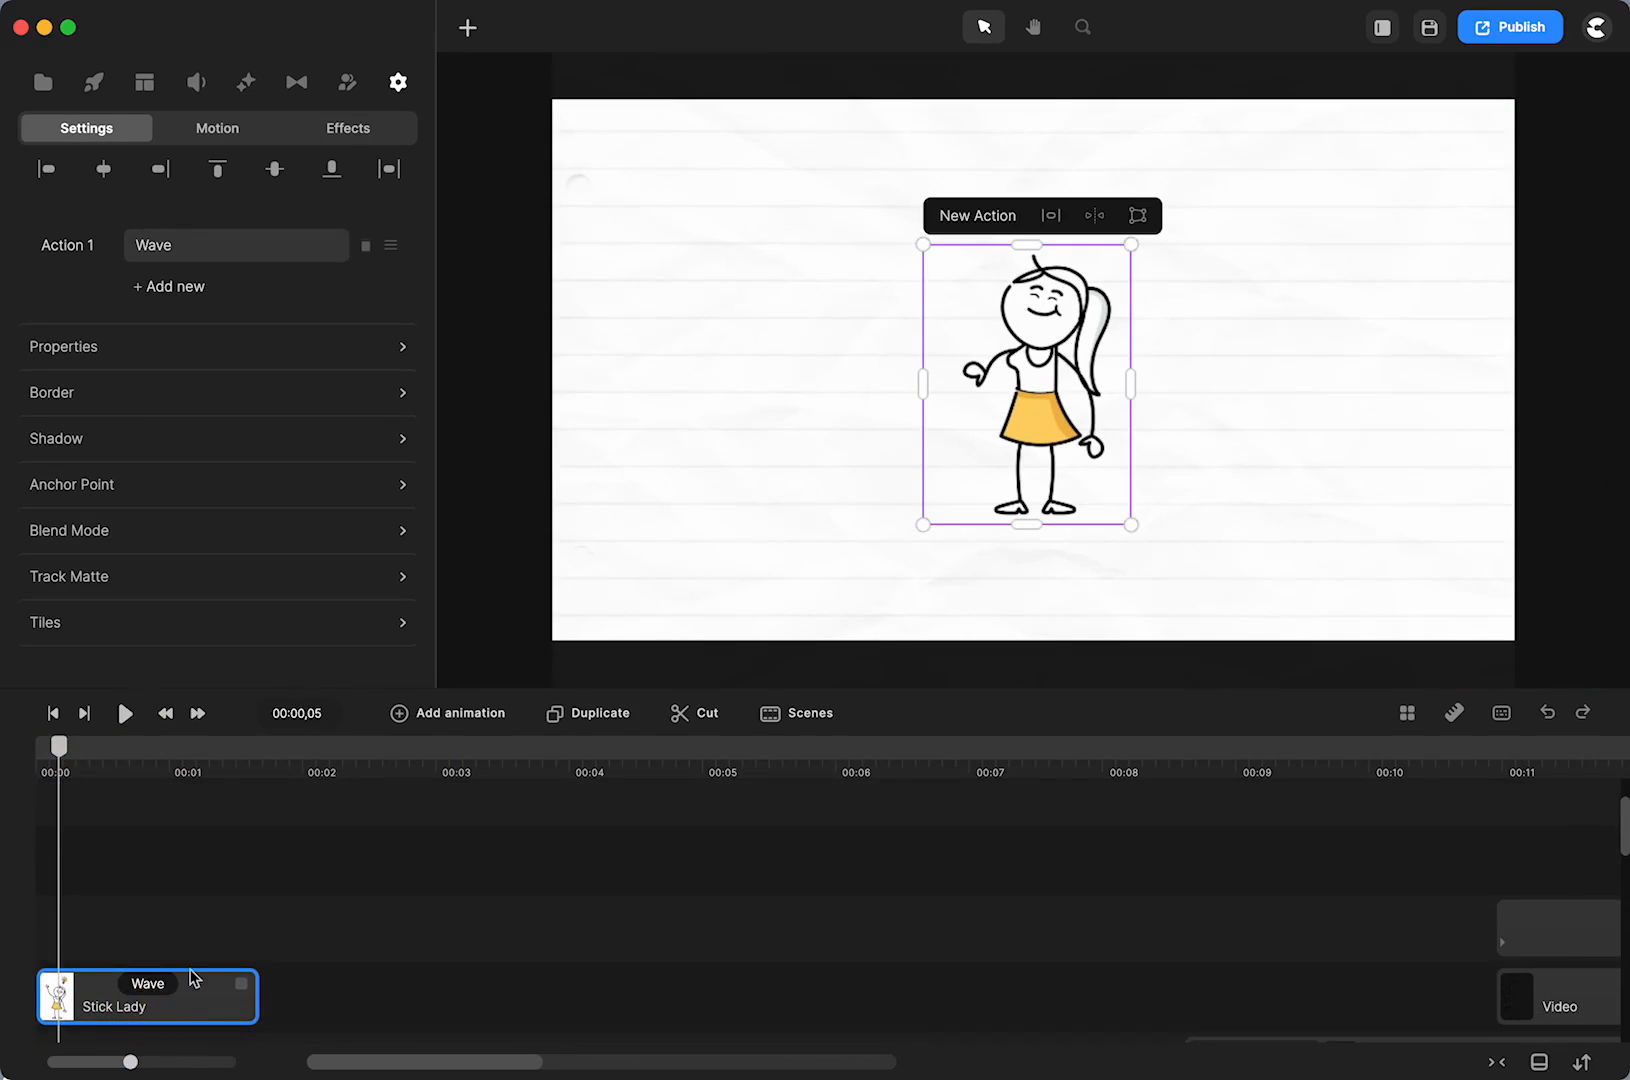
drag(922, 524, 808, 582)
drag(1038, 450, 1285, 404)
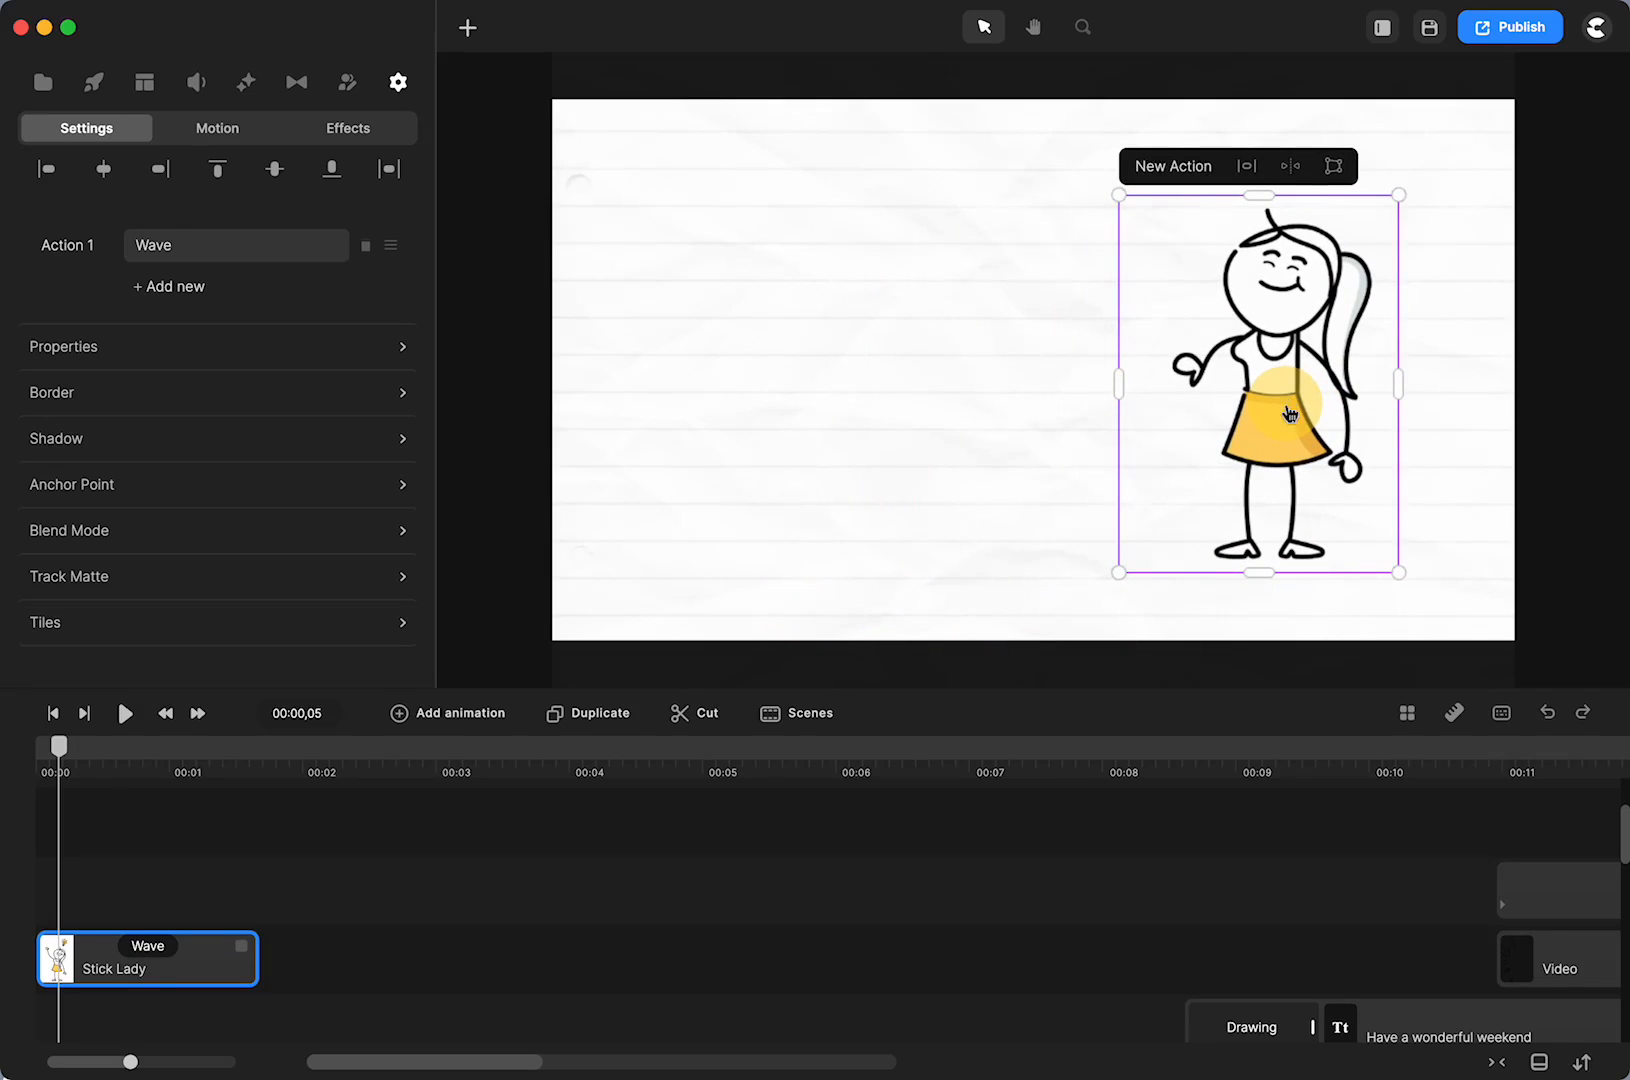
Change the new Stick Lady's action to Idle and extend it to about 00:03, with the playhead at 00:00,17
click(146, 948)
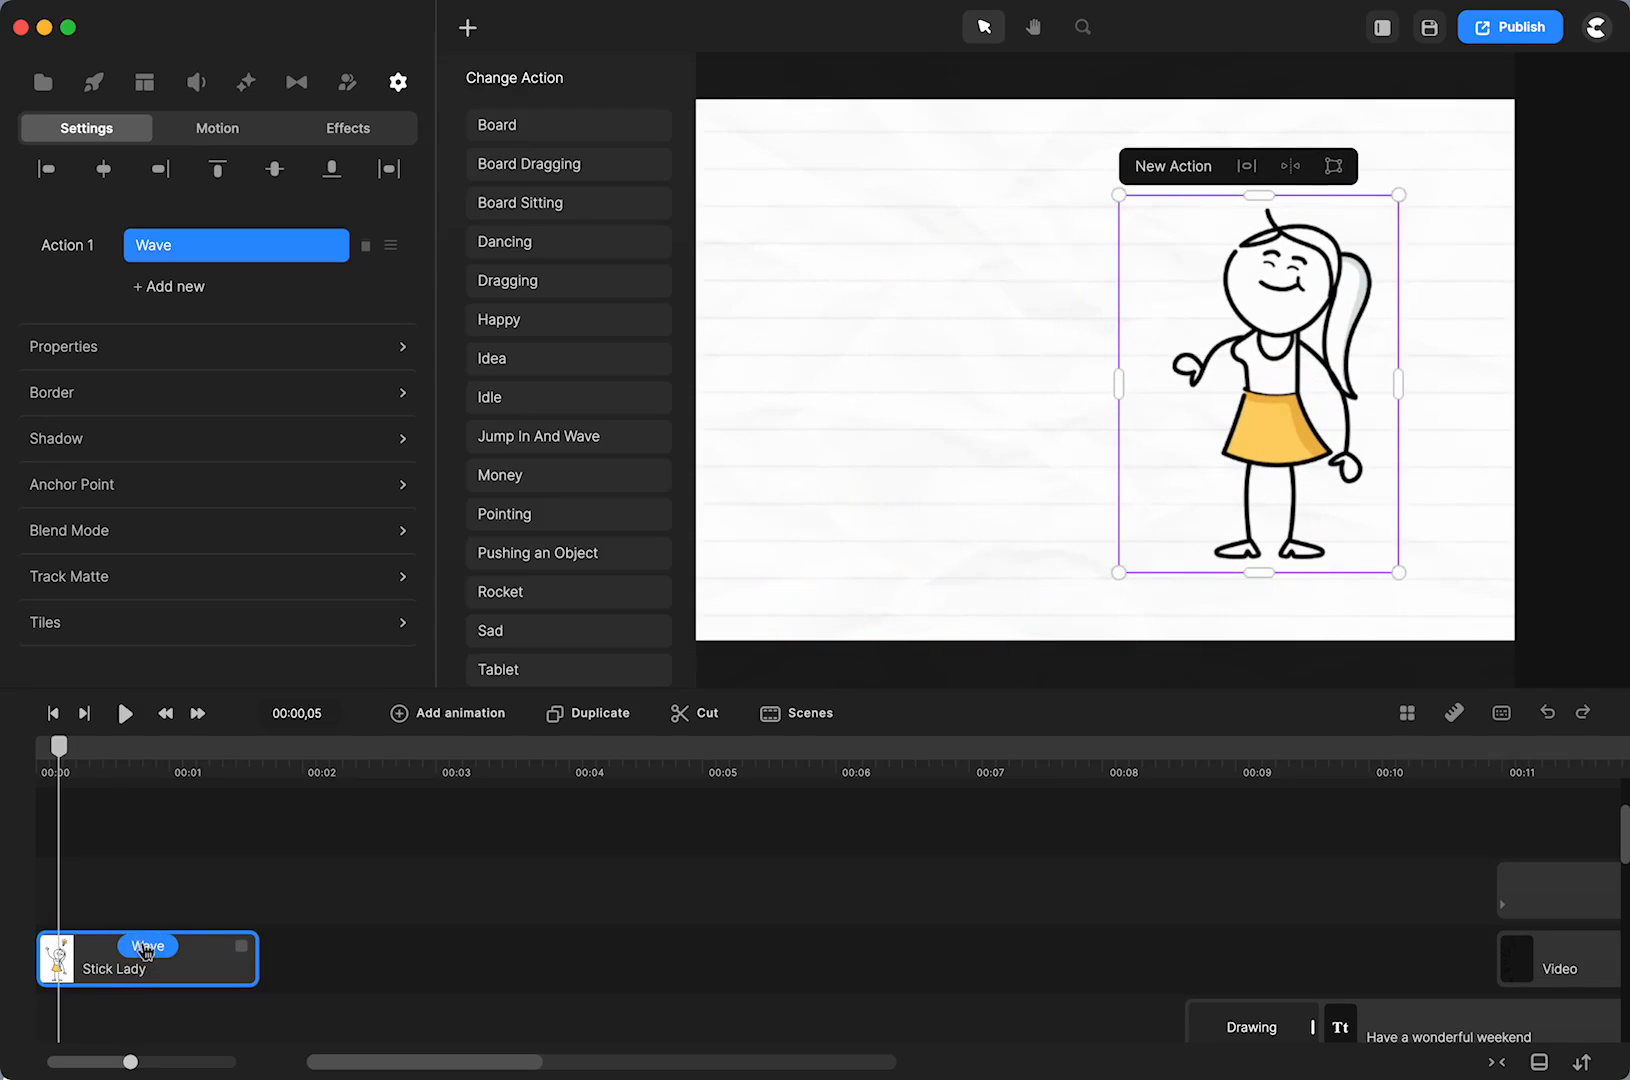
click(483, 410)
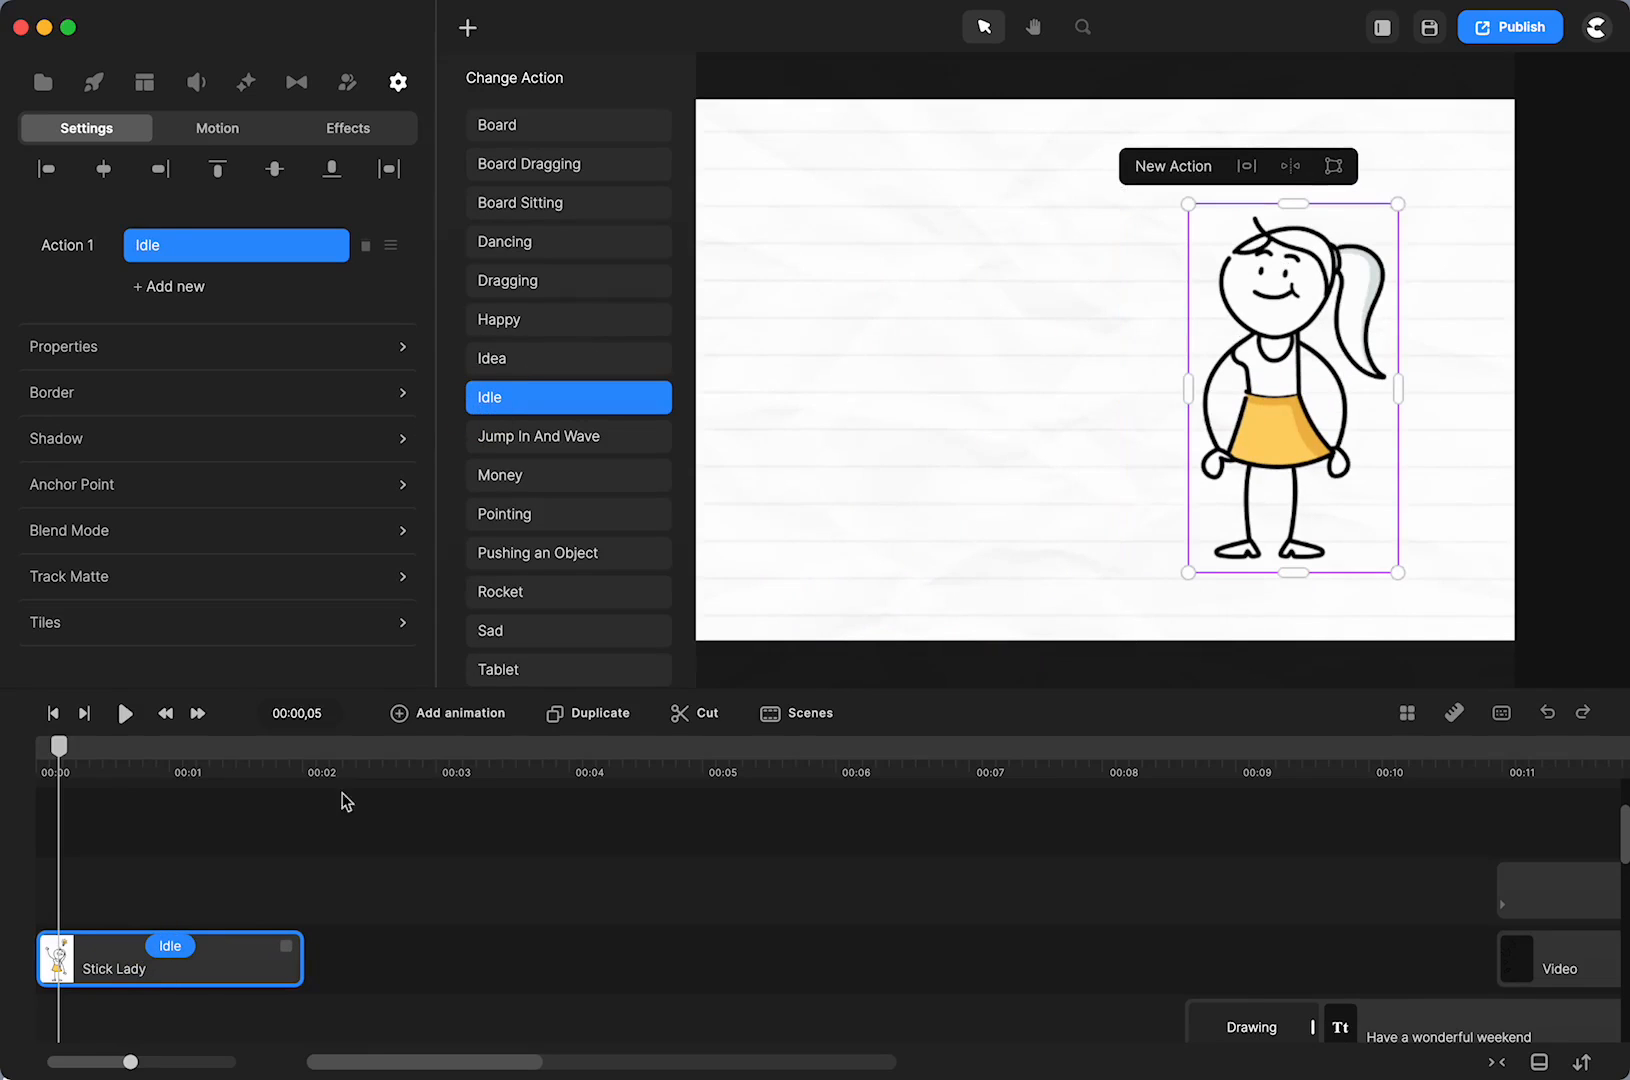
drag(282, 951, 428, 951)
drag(62, 745, 117, 840)
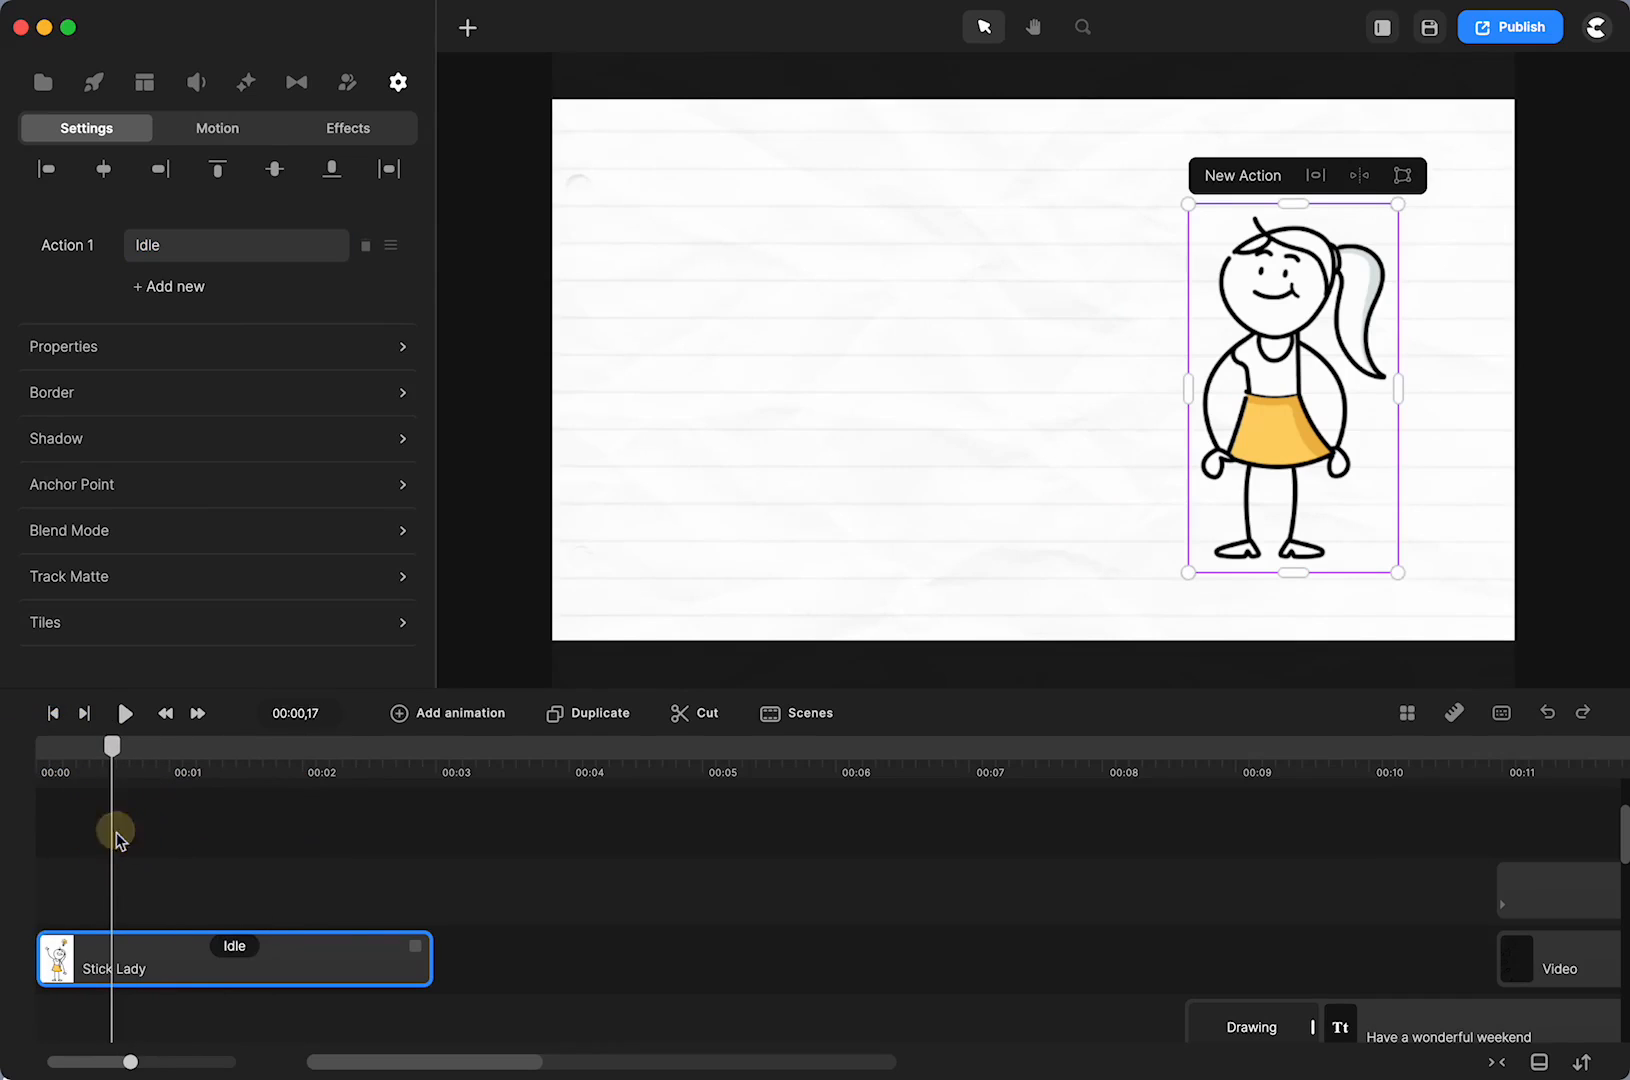
Add Wave as the Stick Lady's second action and check the transition at 00:02,29, returning the playhead to 00:00,03
click(180, 286)
scroll(541, 420, down, 3)
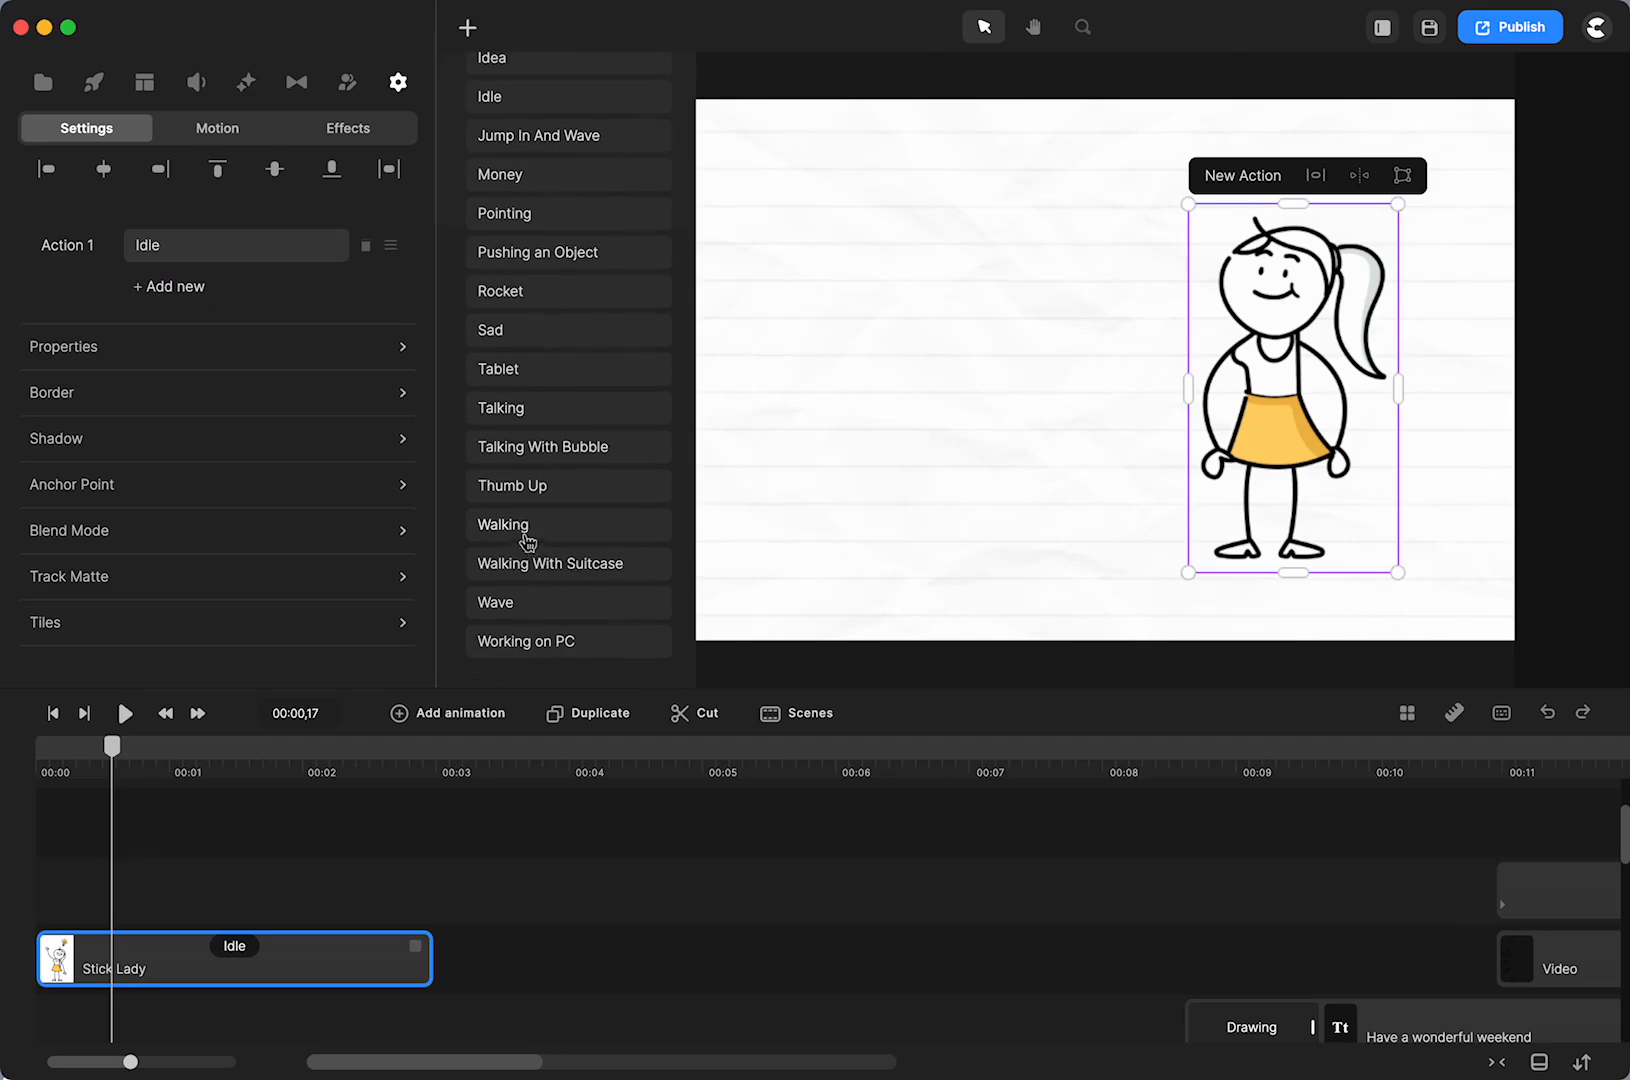
click(497, 603)
drag(112, 746, 432, 768)
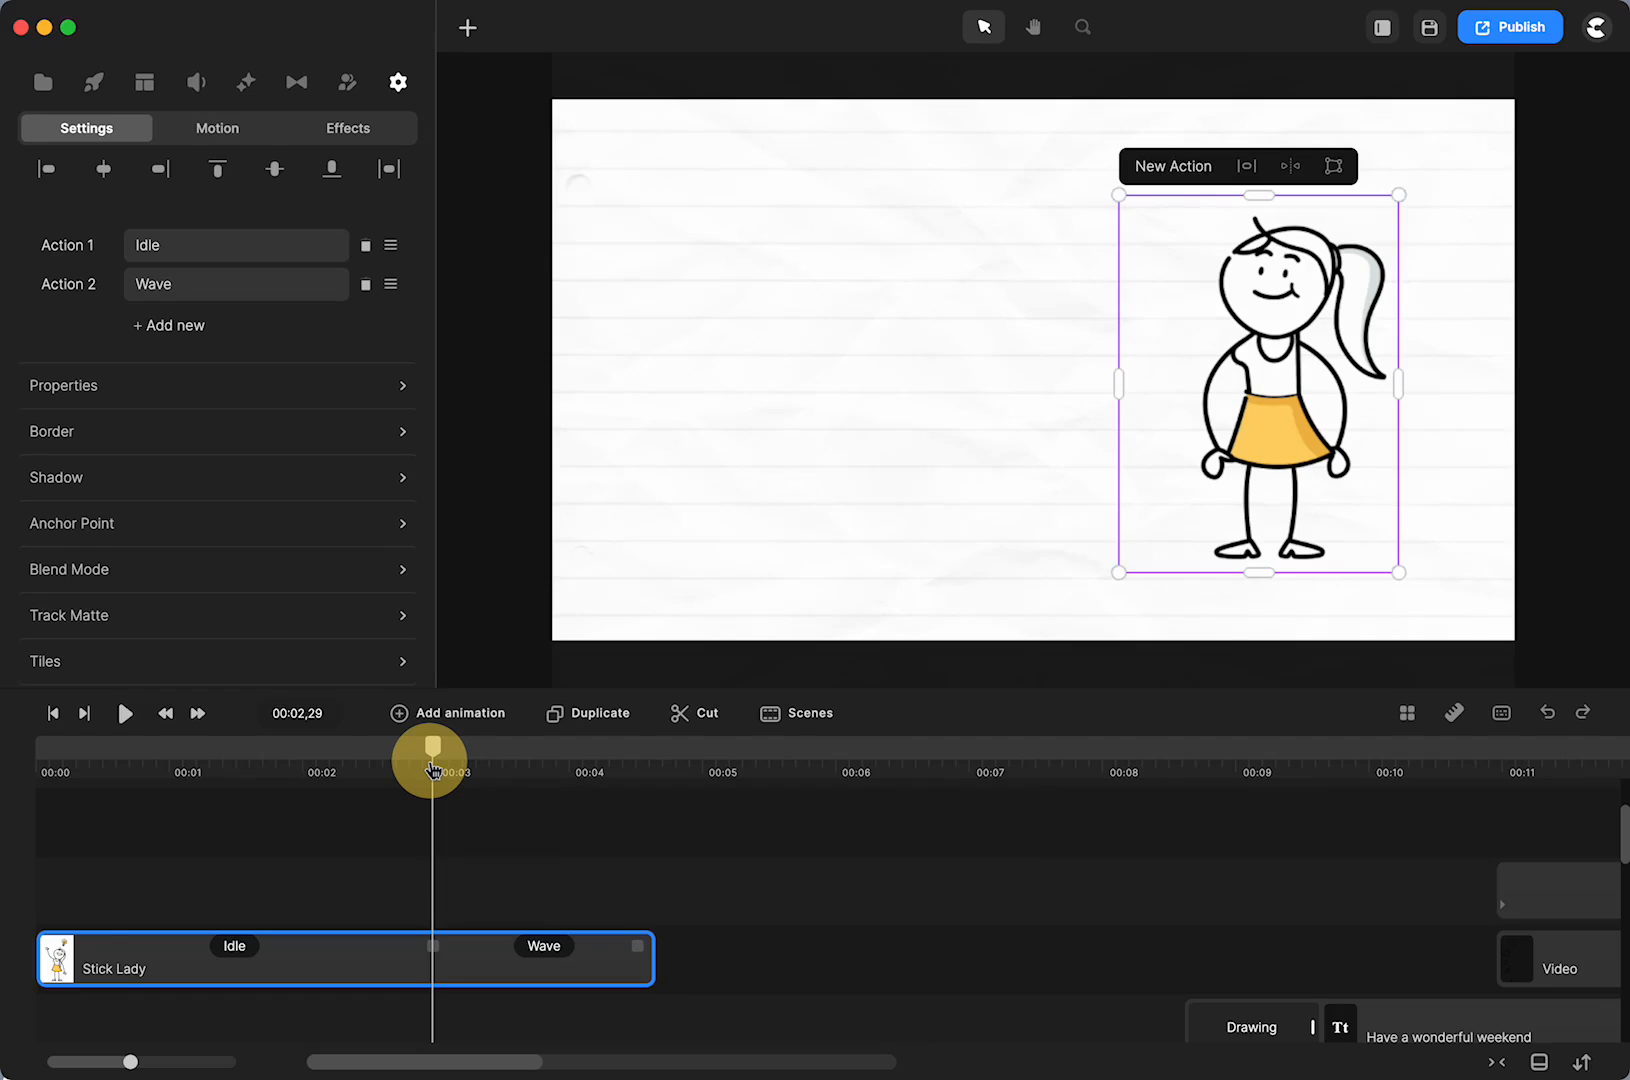
drag(432, 768, 49, 820)
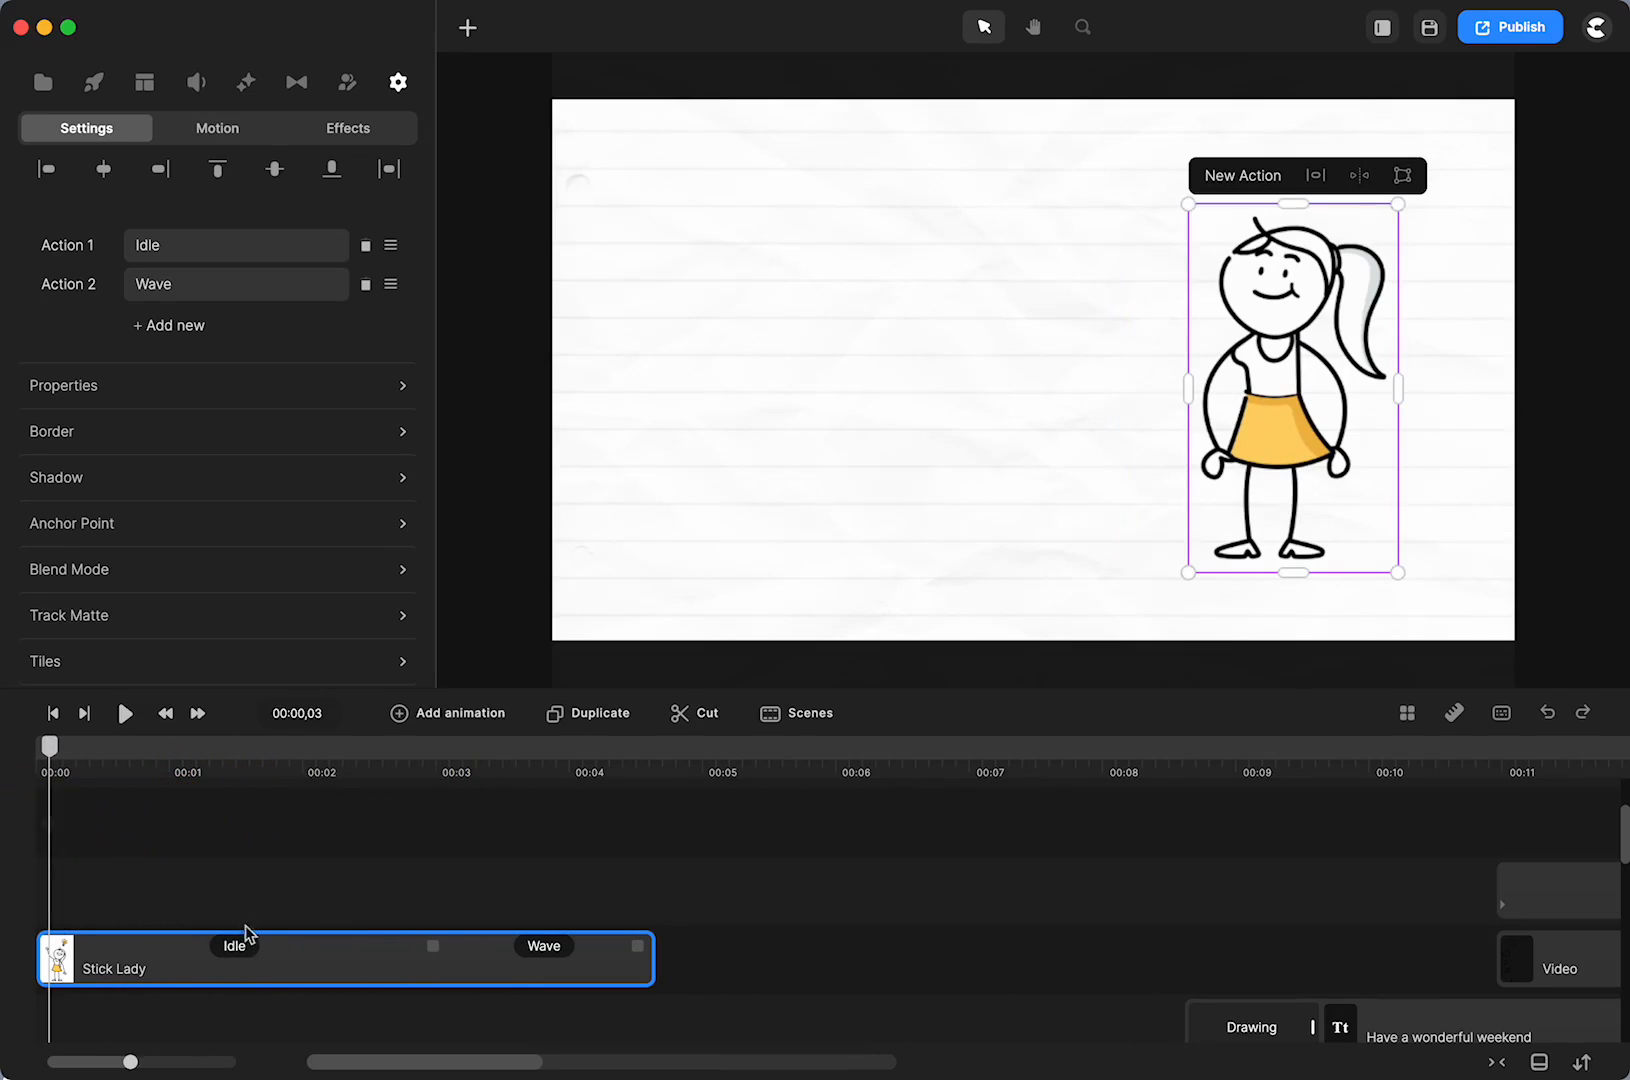
click(235, 946)
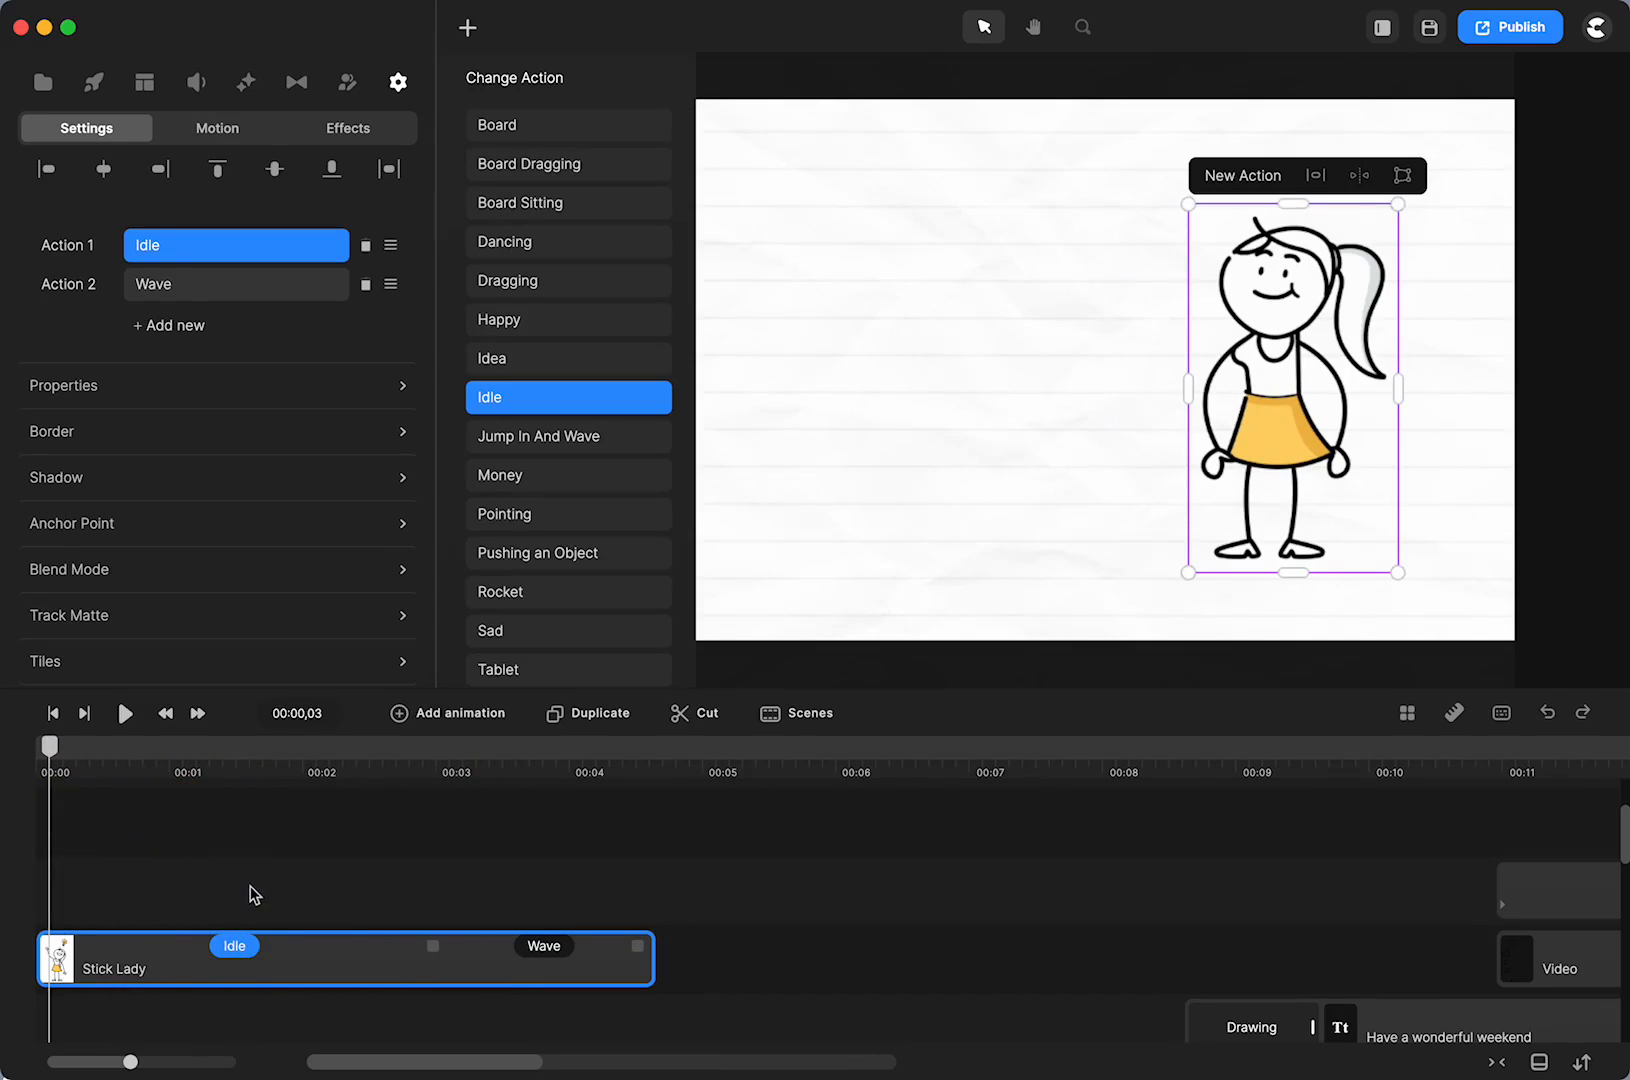
click(250, 888)
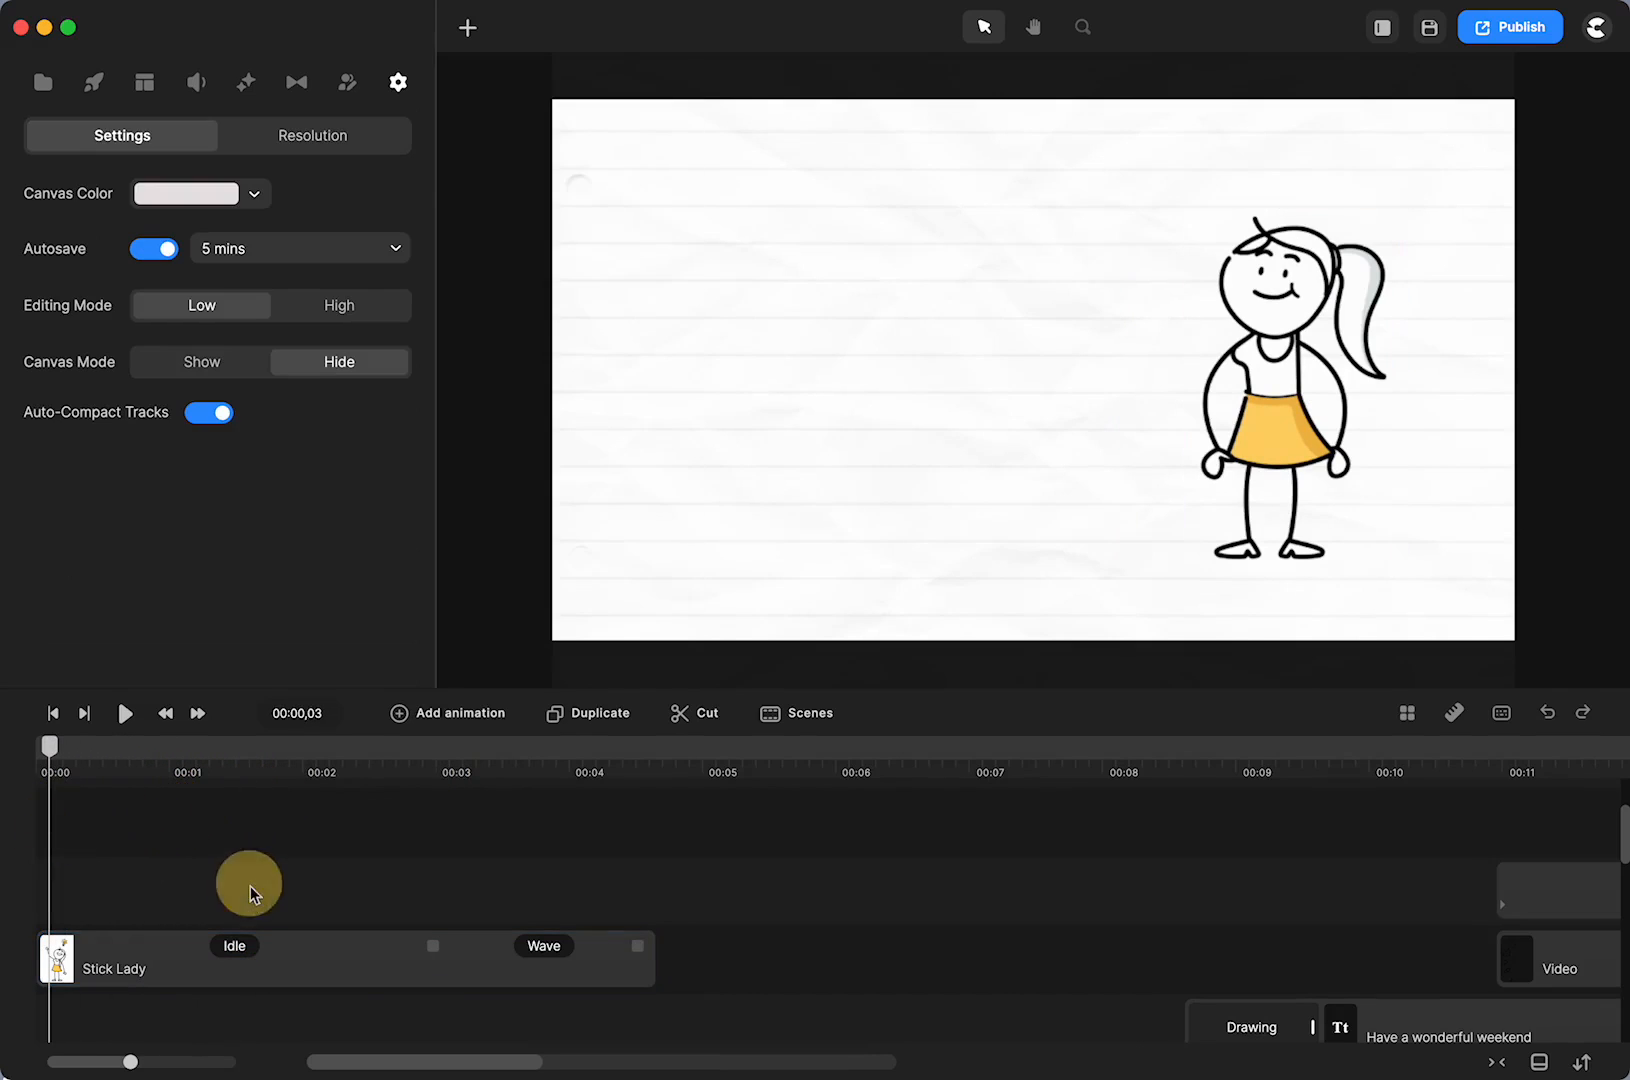
Apply the Doodle effect to the new Stick Lady clip
click(120, 966)
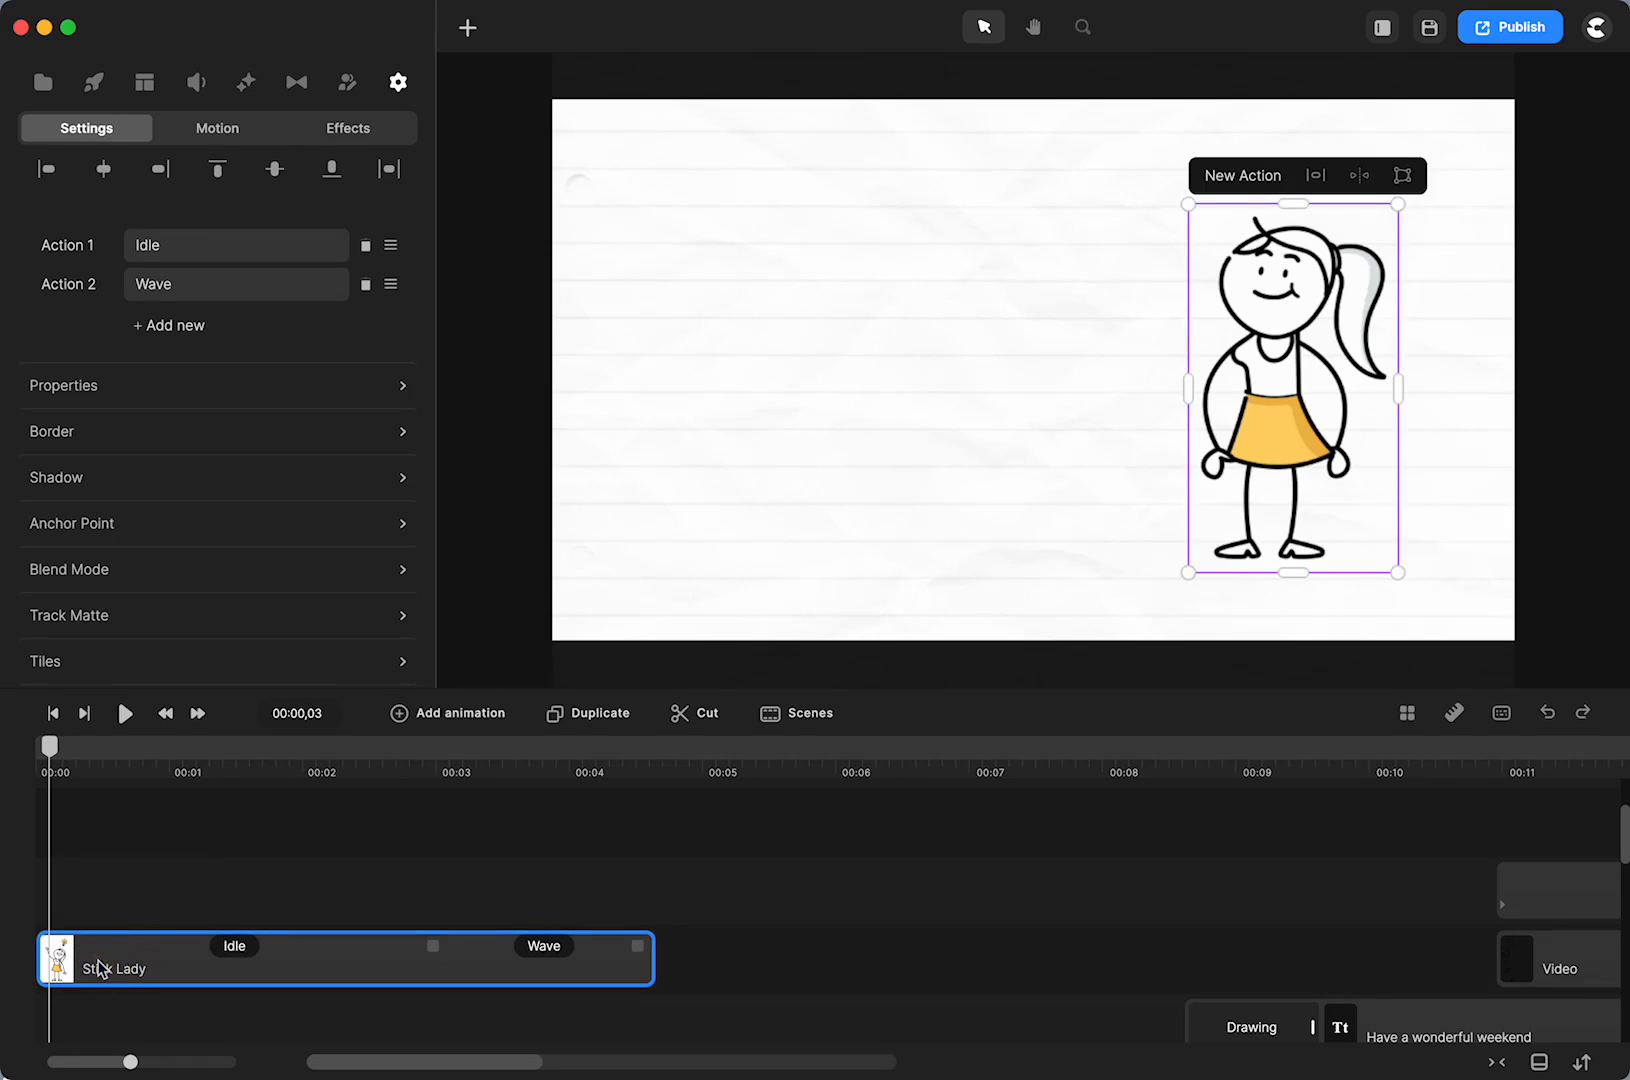
click(247, 88)
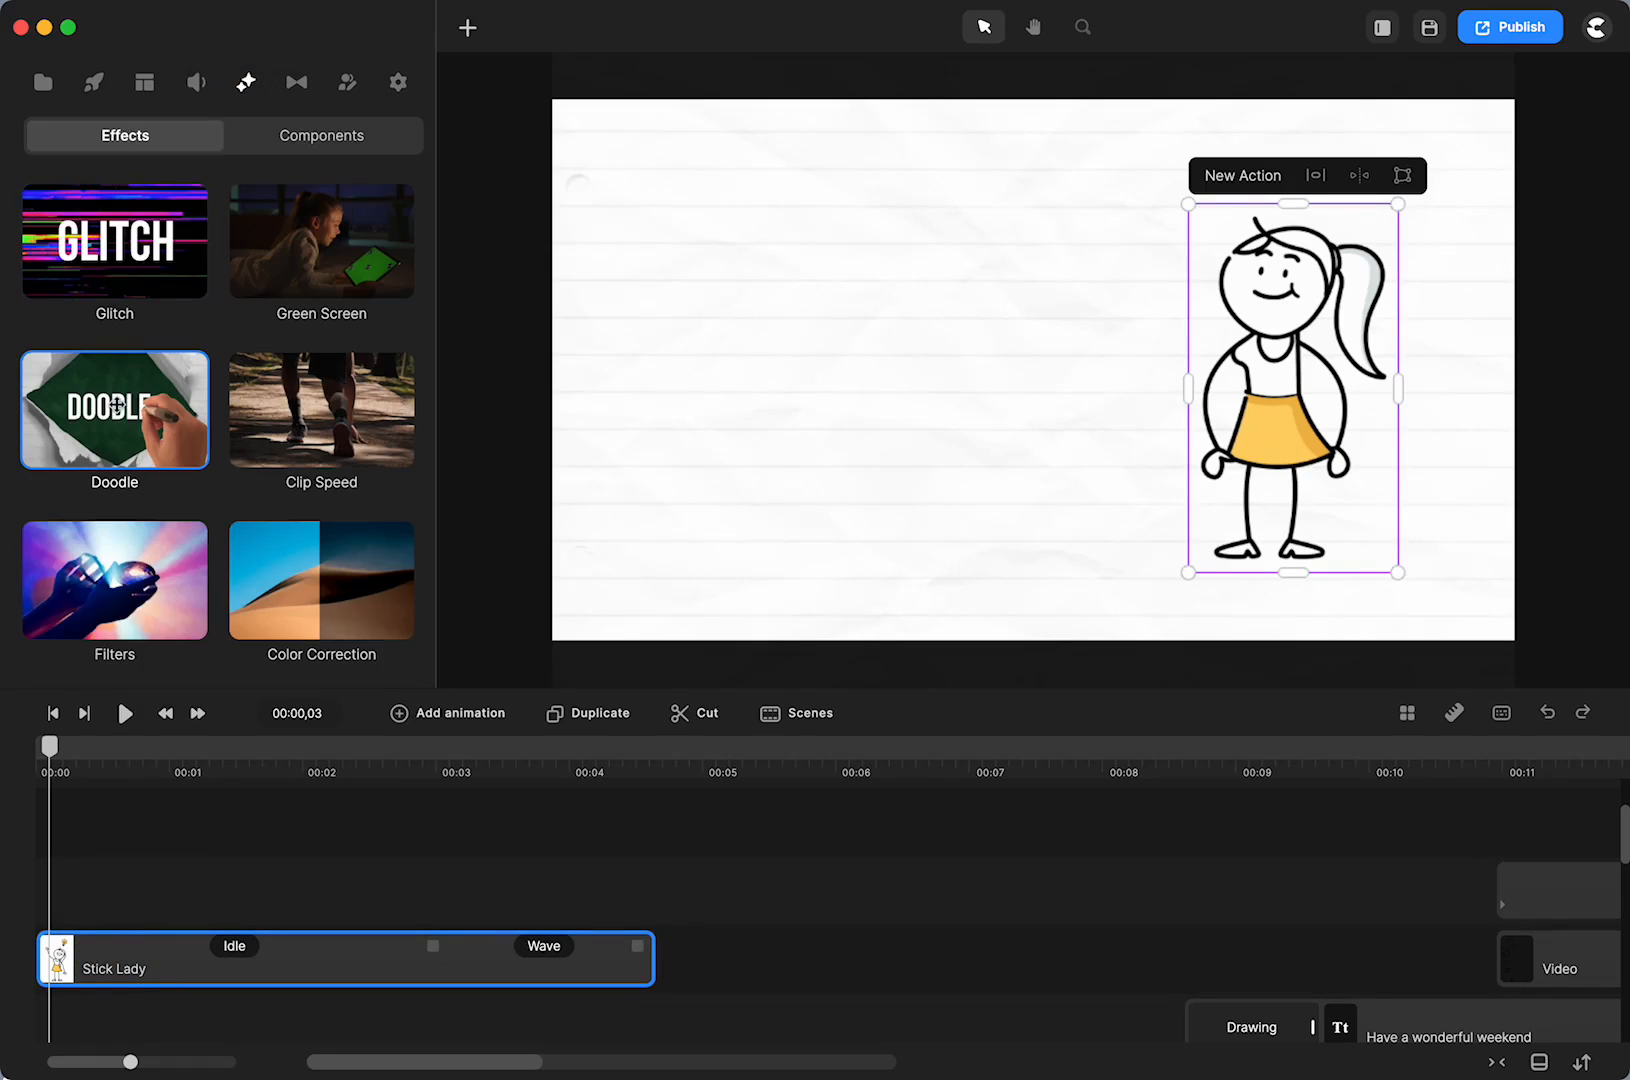
mouse_move(123, 418)
mouse_down()
mouse_move(148, 972)
mouse_move(152, 955)
mouse_up()
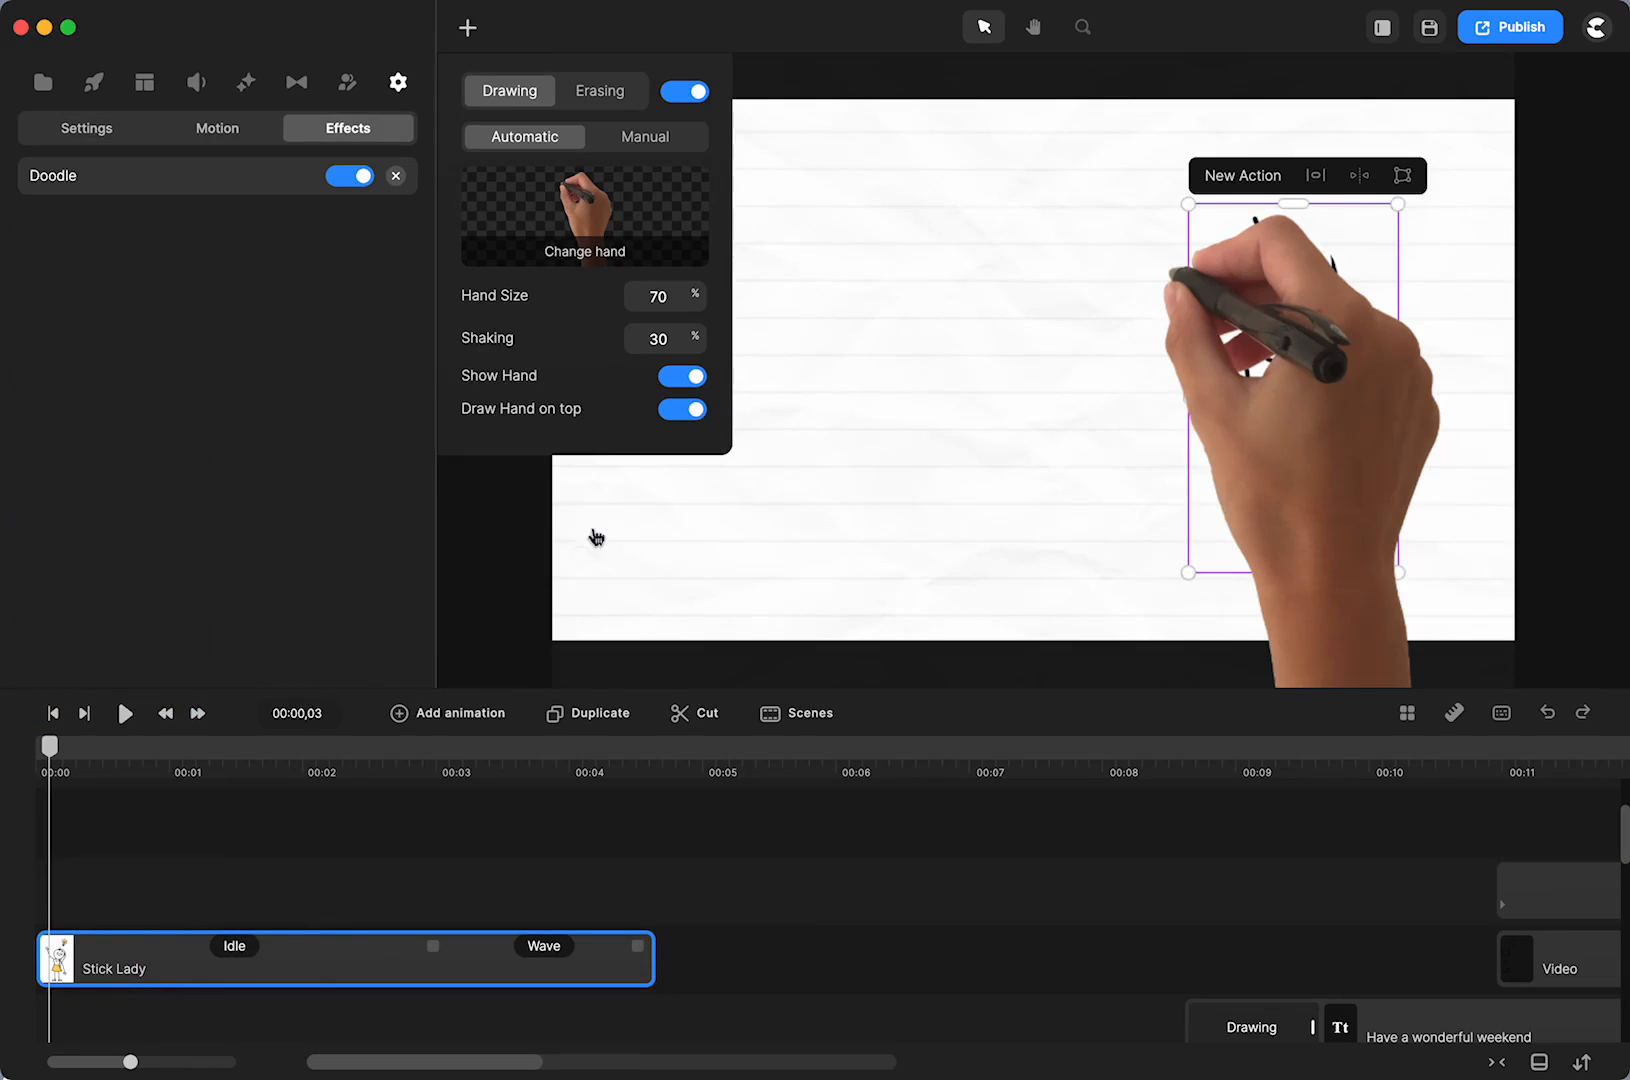
Toggle the drawing hand off and on again, and set Shaking to 6% and Hand Size to 52%
click(697, 378)
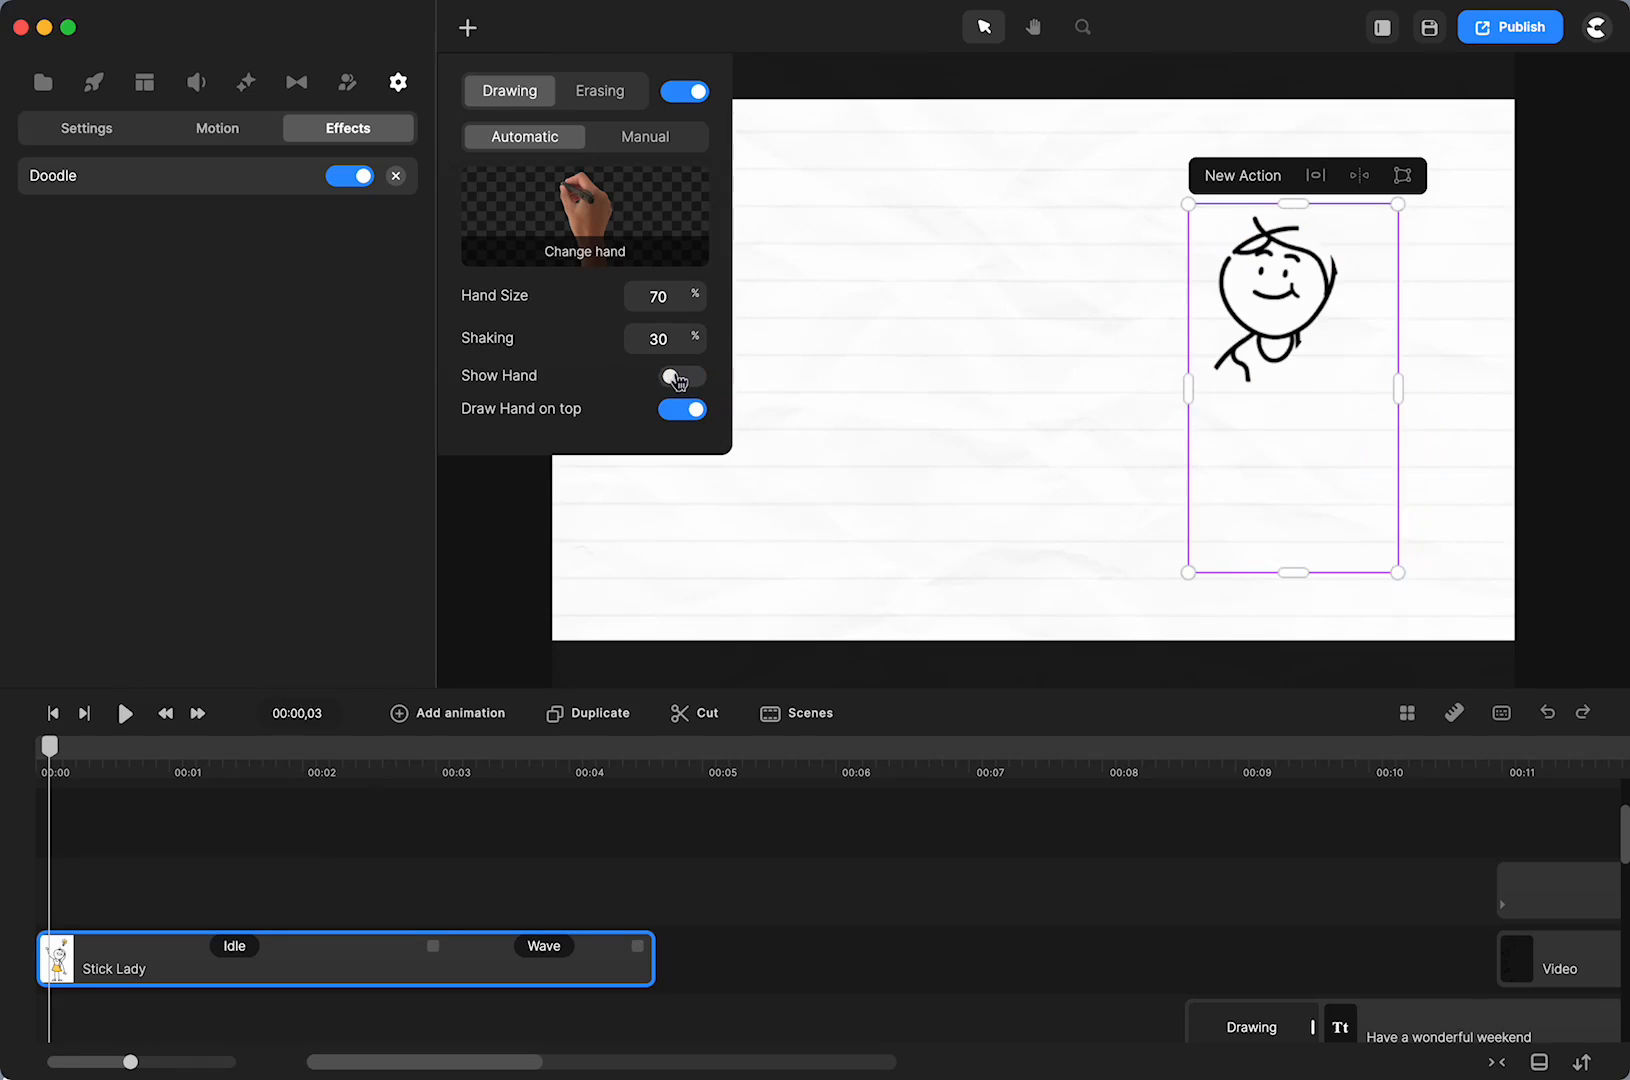
click(677, 379)
drag(694, 339, 679, 295)
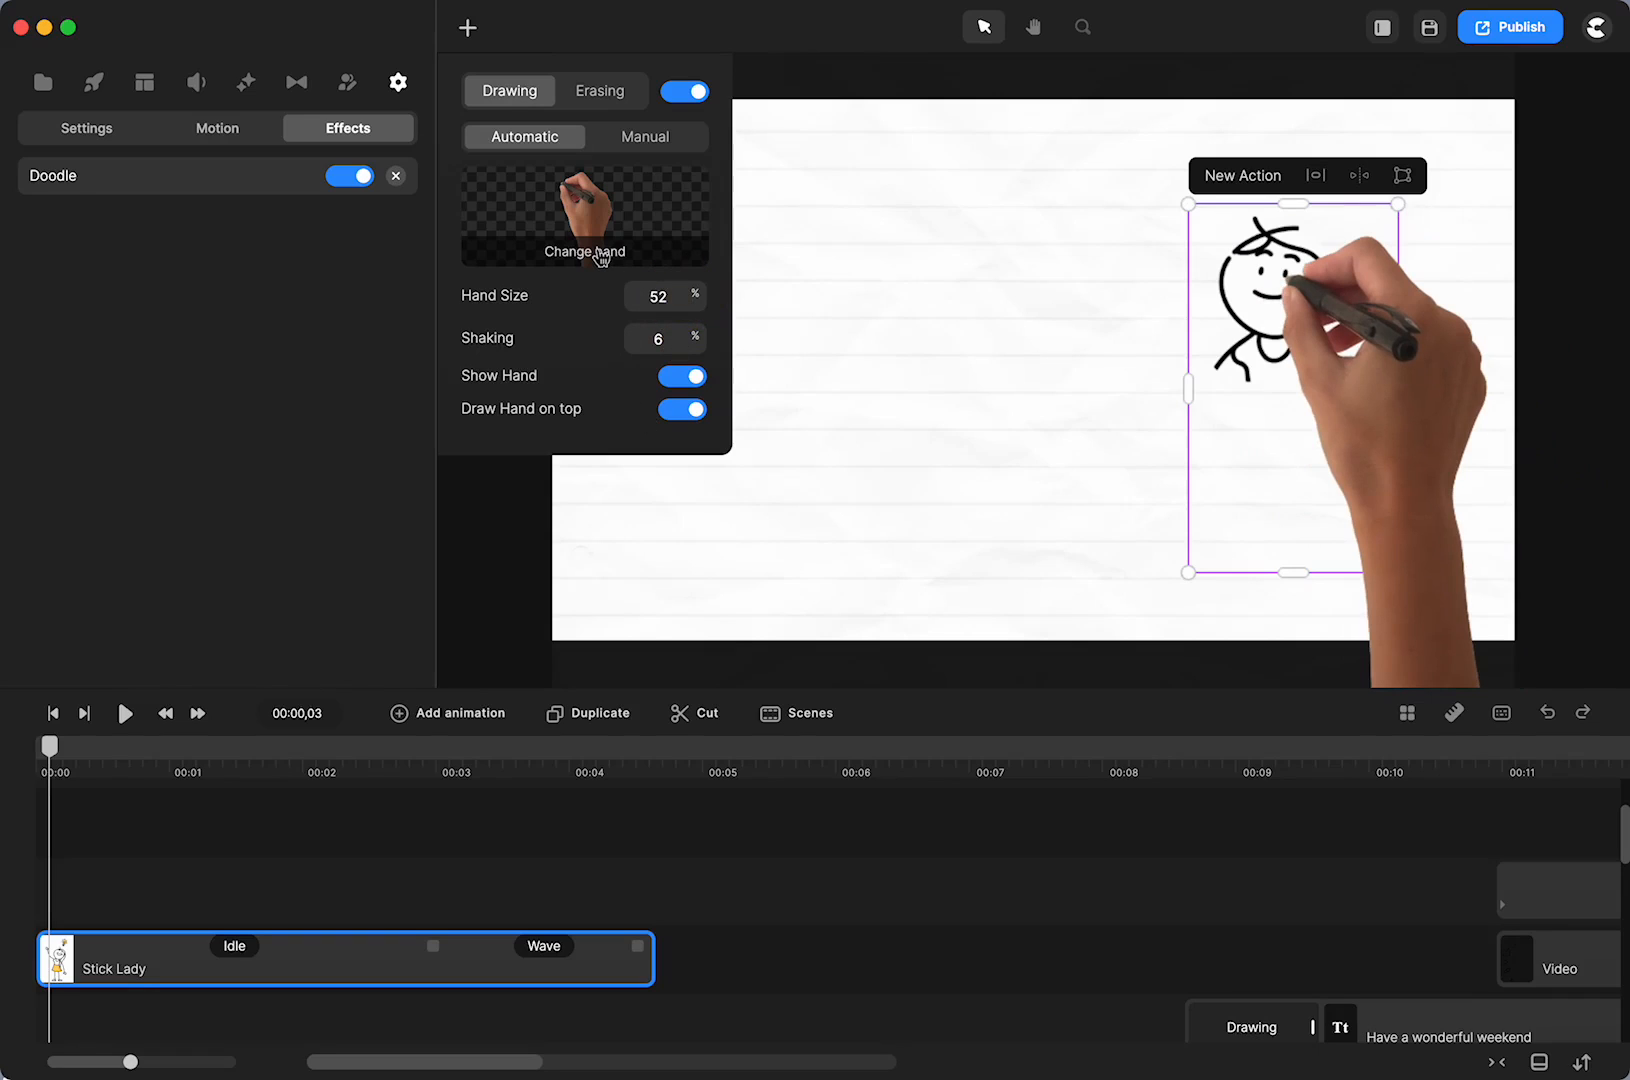
Try the illustrated blue-sleeved hand with a stylus as the Doodle effect's automatic drawing hand
click(600, 256)
click(524, 137)
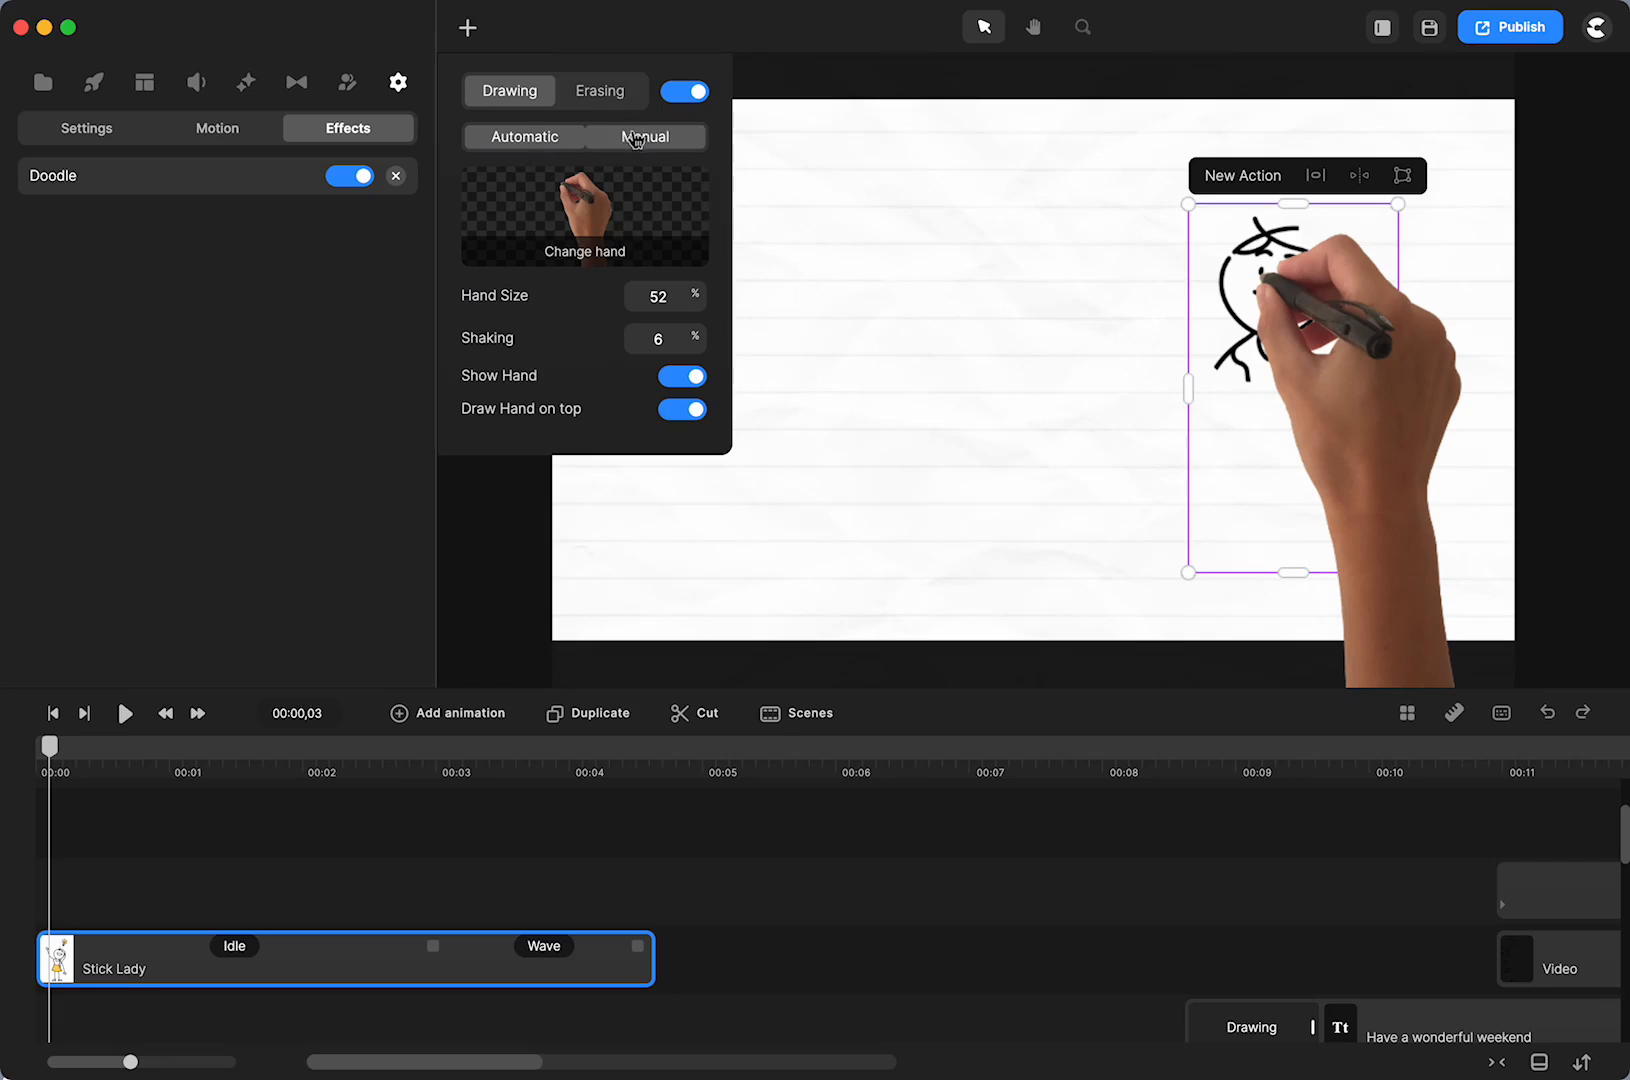
click(541, 262)
scroll(635, 330, down, 8)
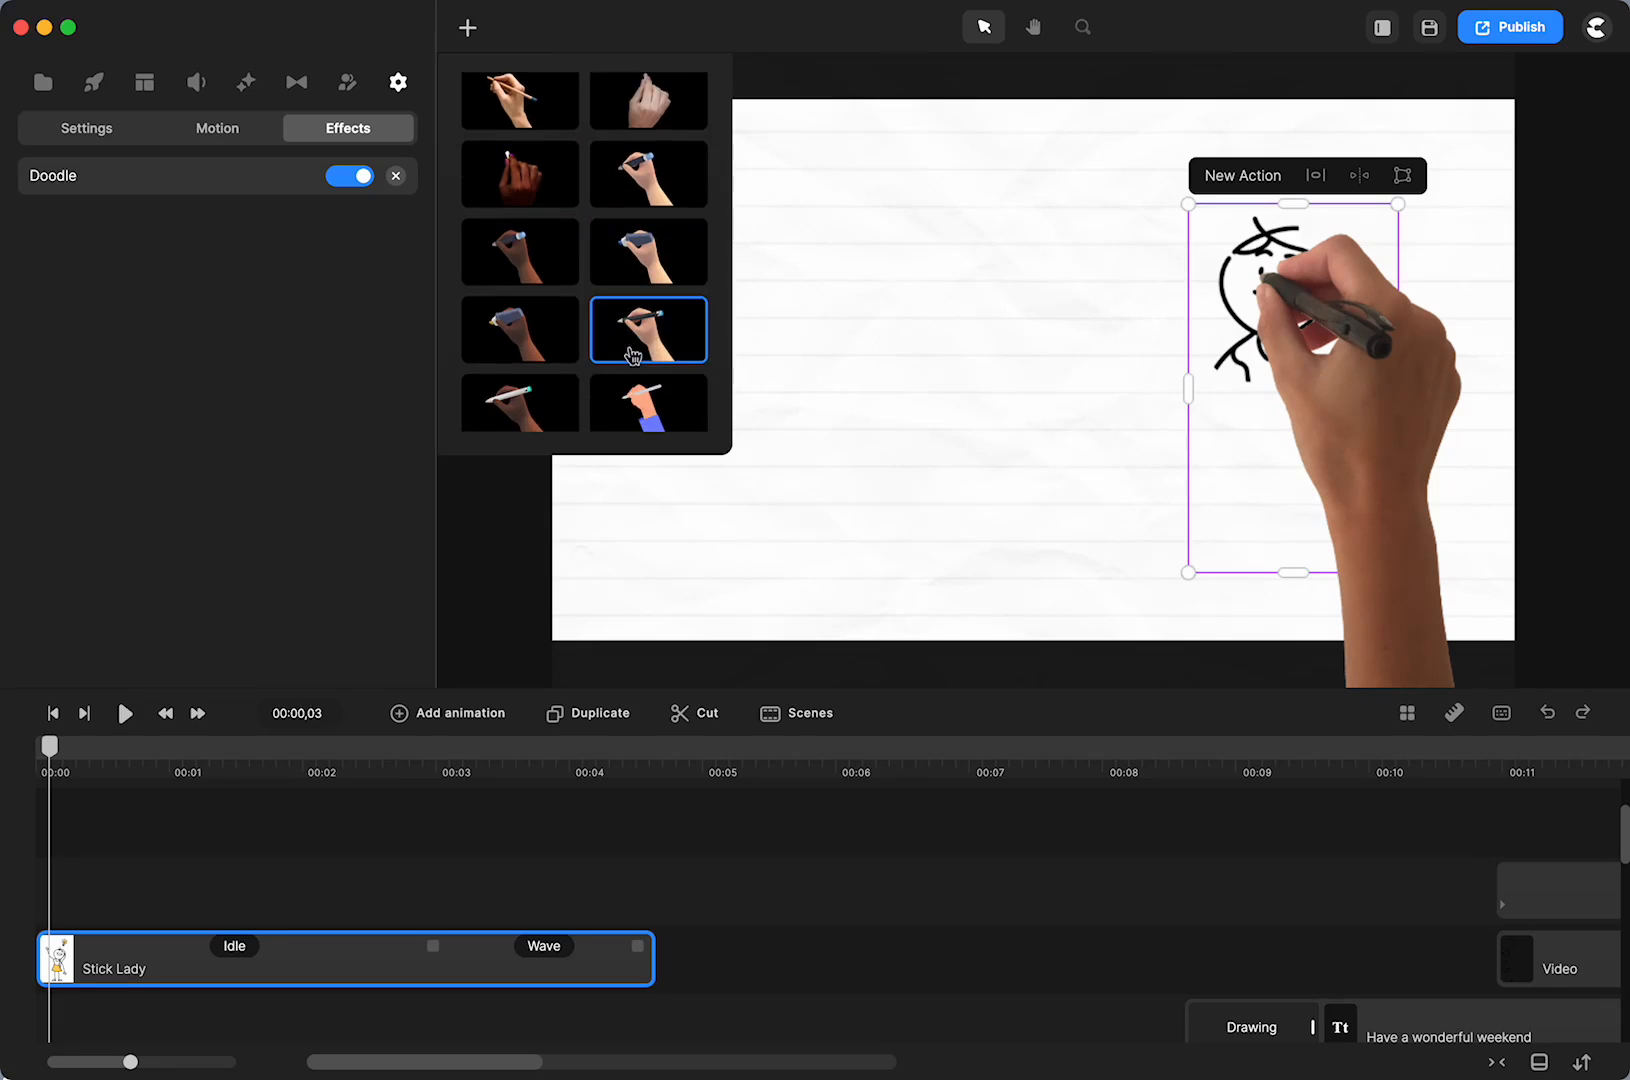
click(641, 234)
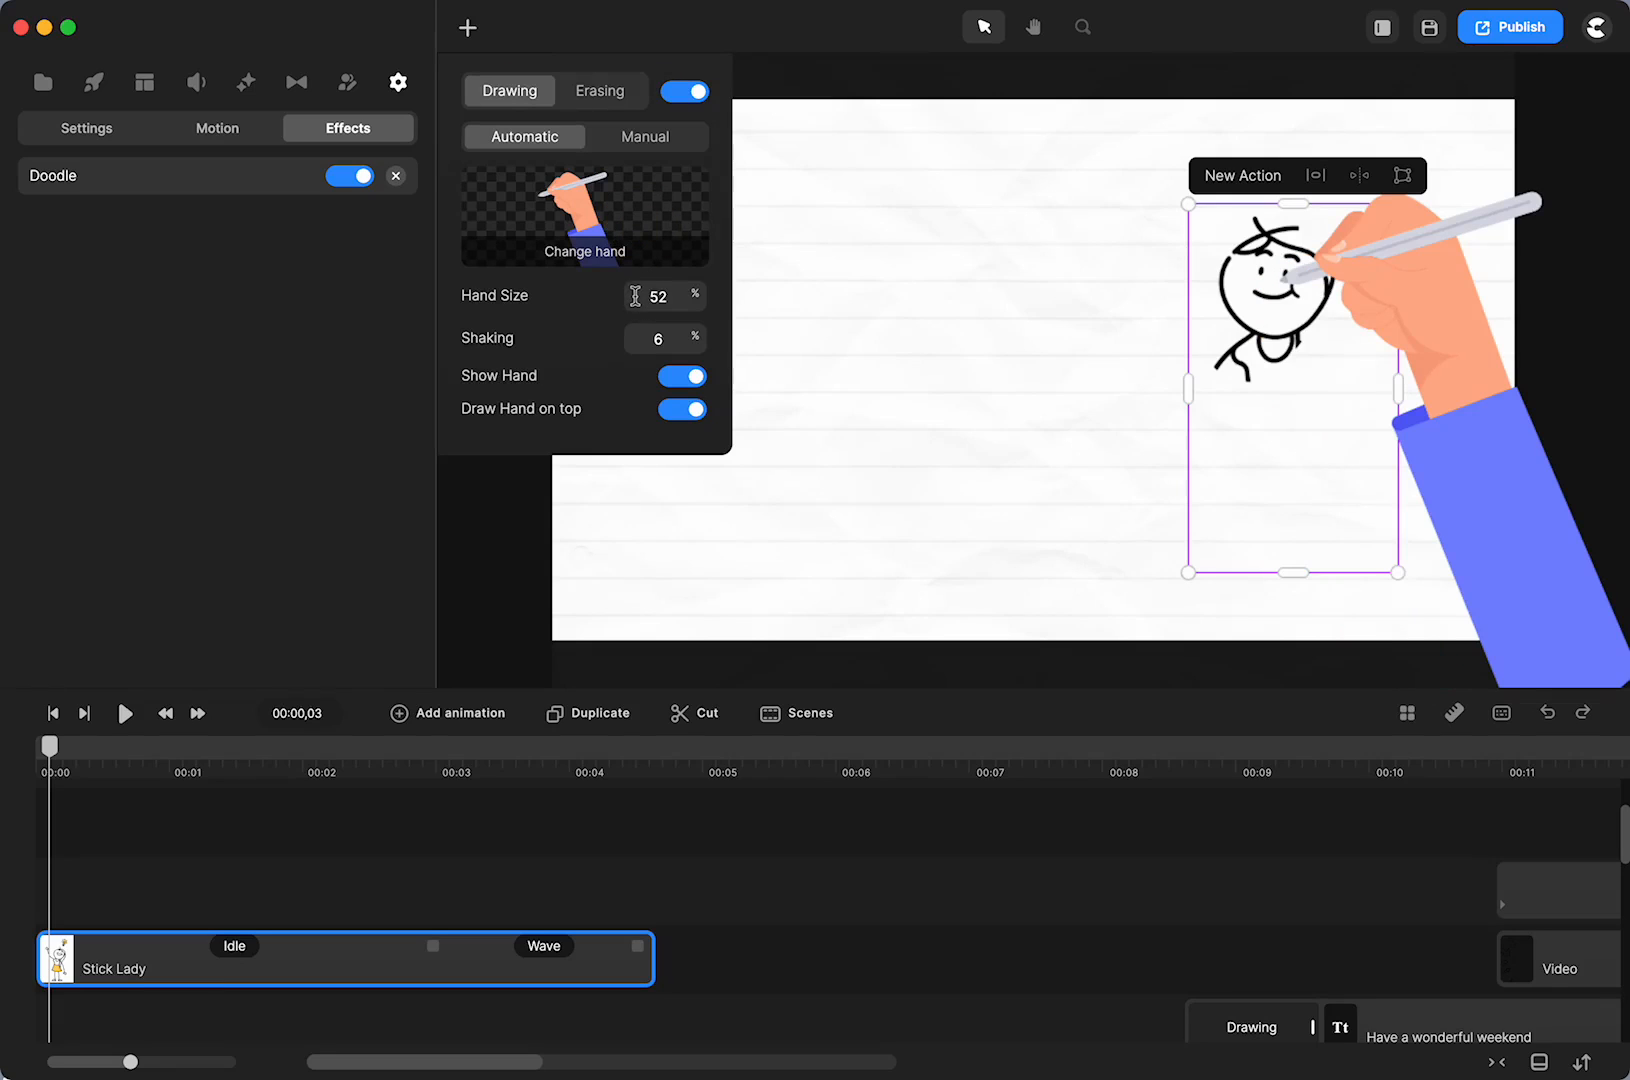
Try the 3D hand with a striped cuff and yellow pencil as the drawing hand
click(594, 256)
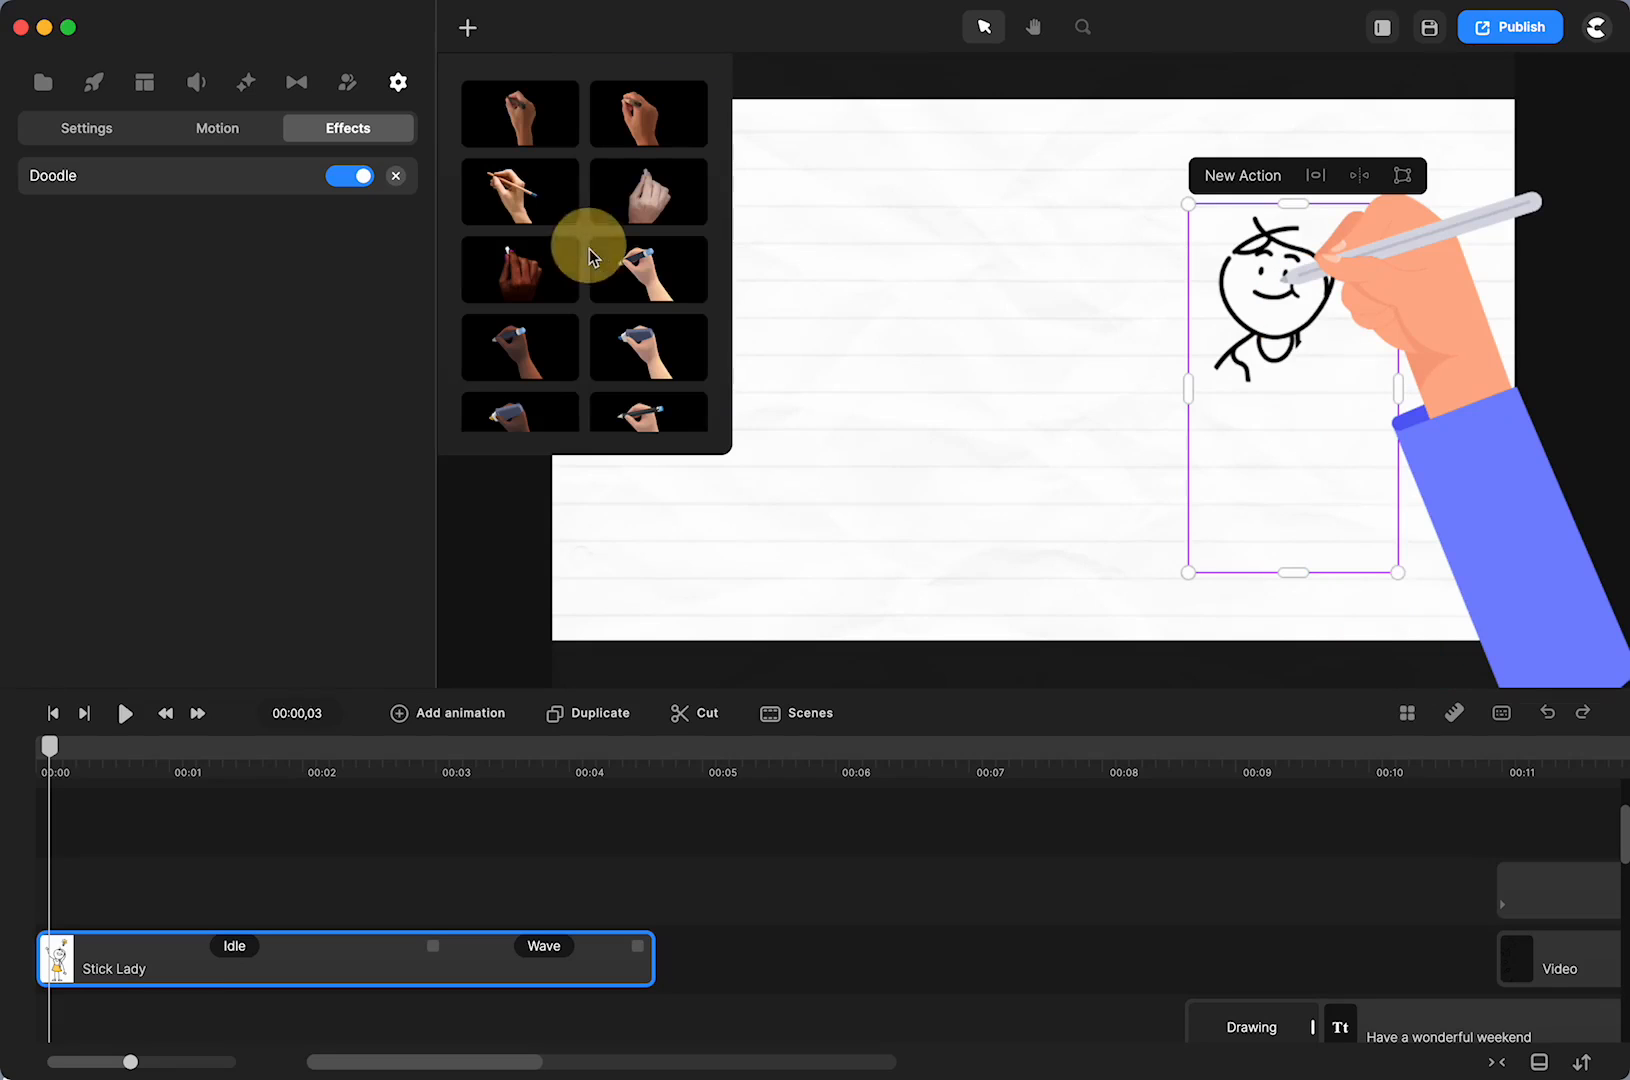
scroll(593, 302, down, 2)
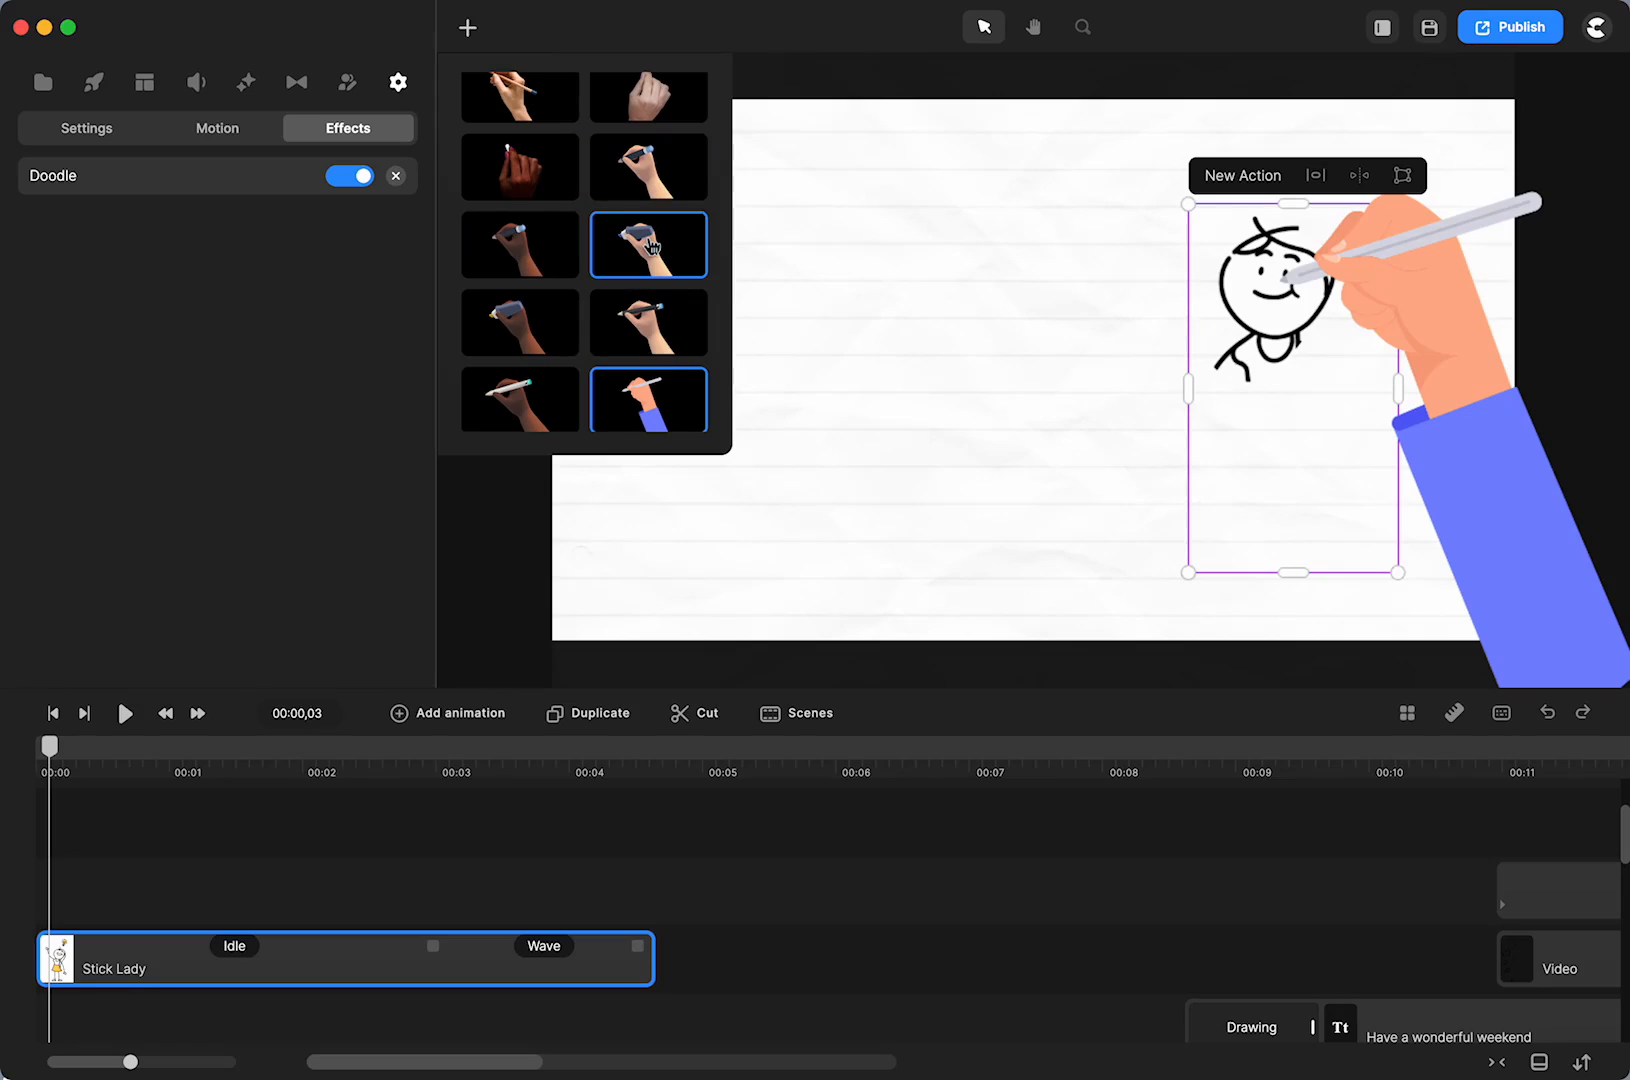
scroll(651, 245, down, 4)
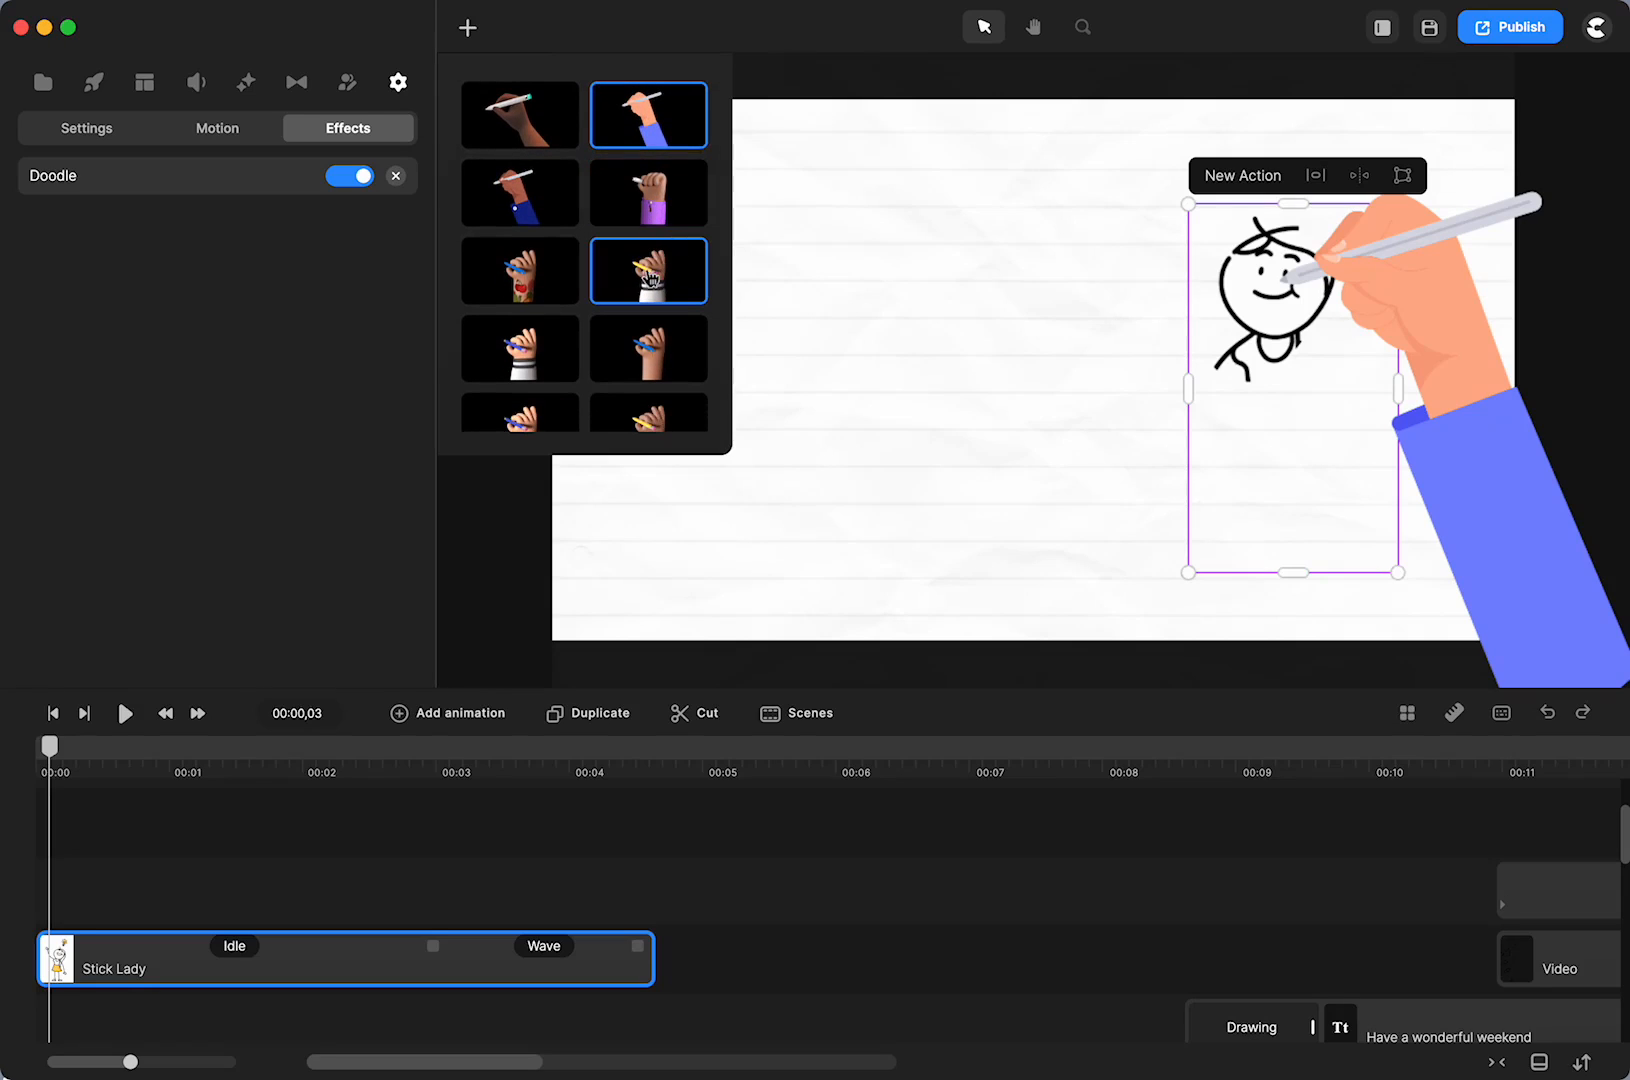
click(644, 274)
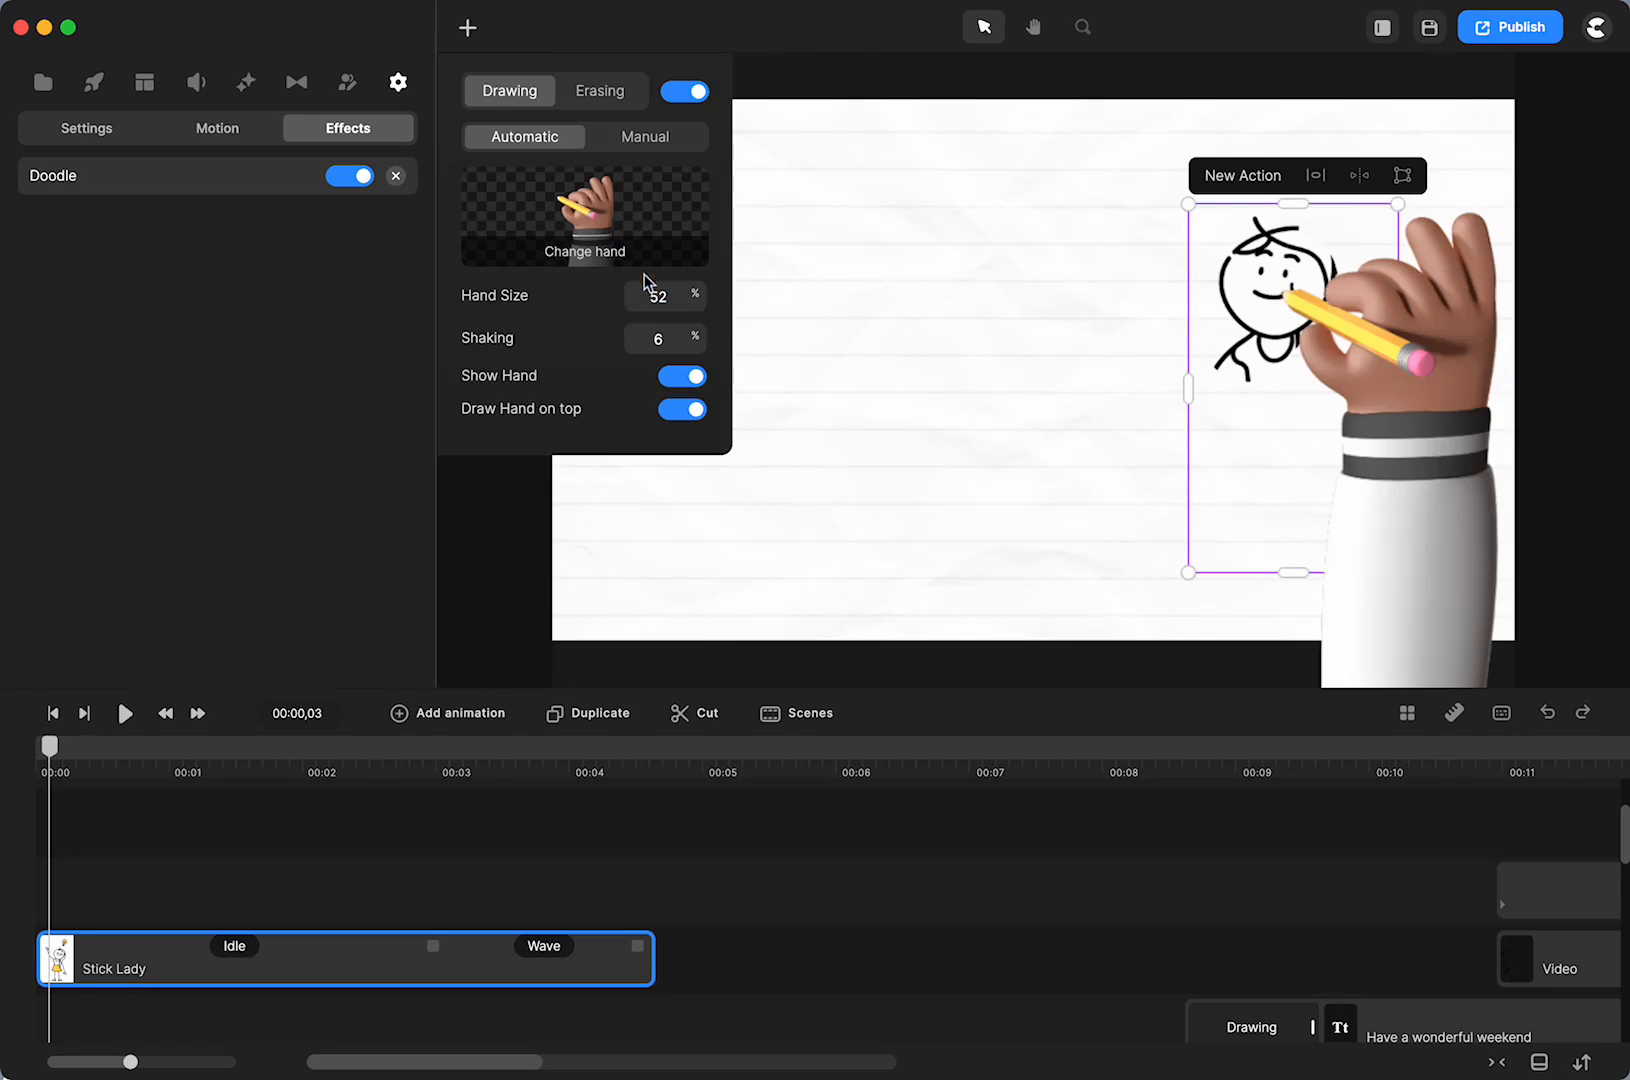
Change the drawing hand to the light-skinned 3D hand holding a thick blue marker
click(588, 252)
scroll(545, 300, down, 1)
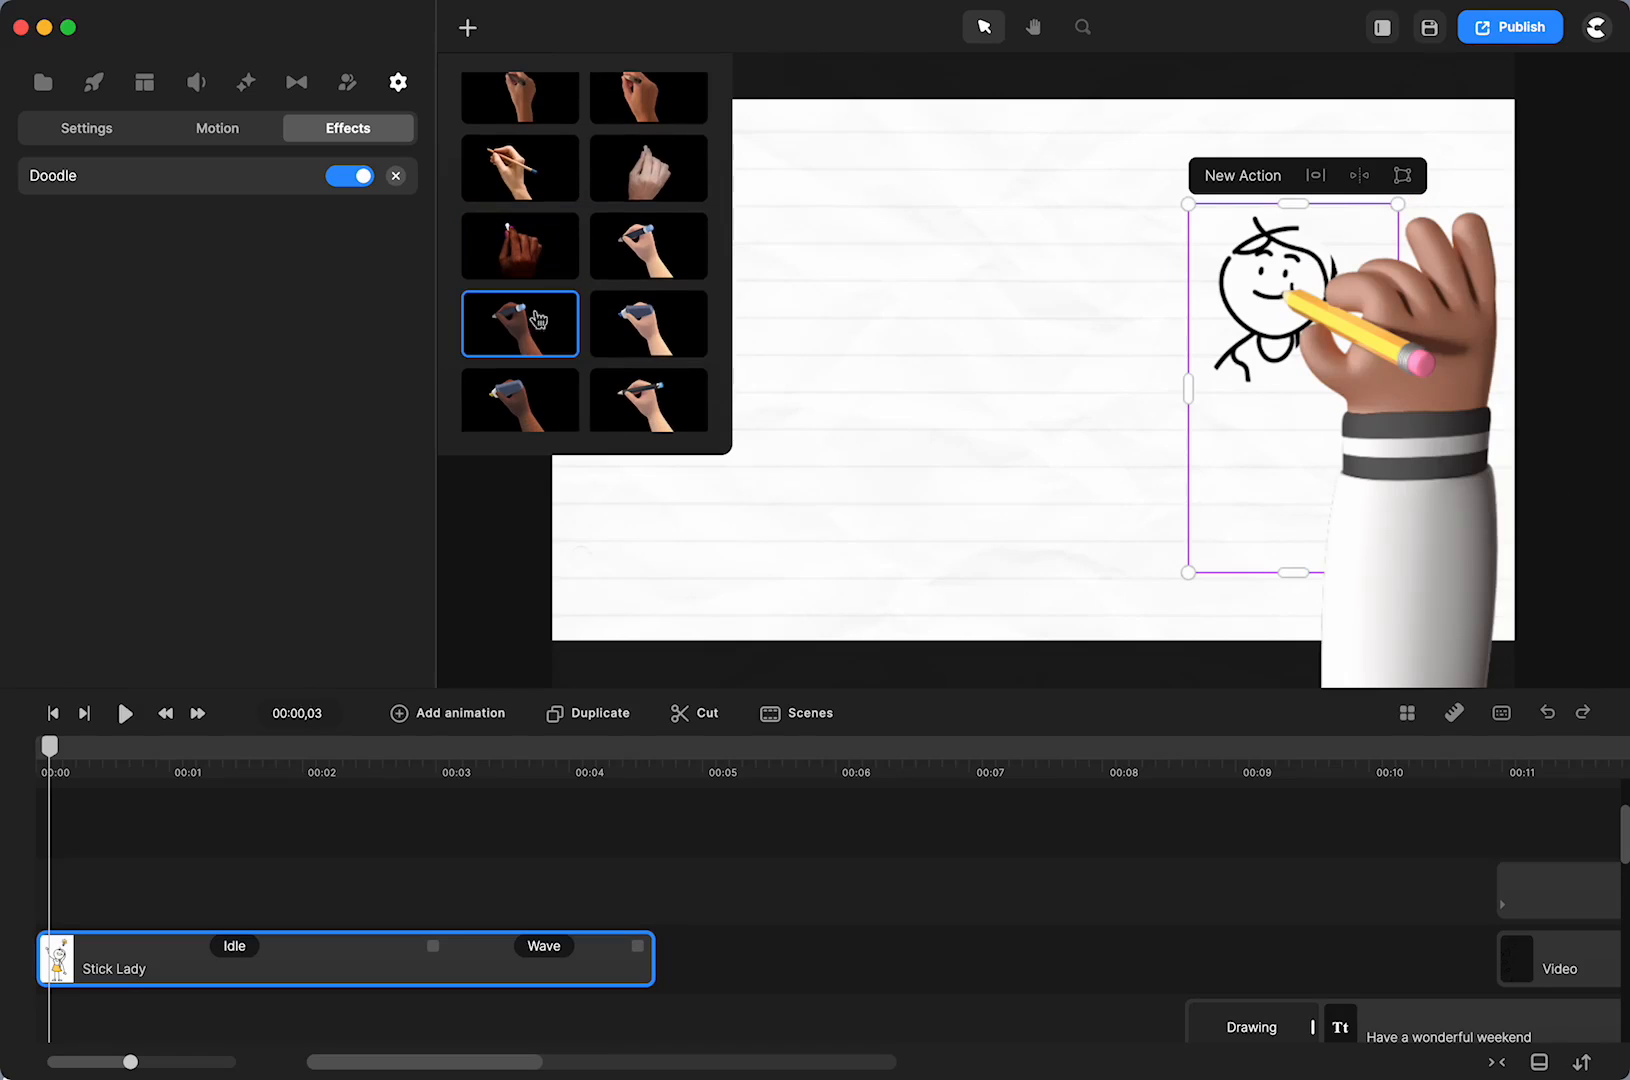
click(648, 338)
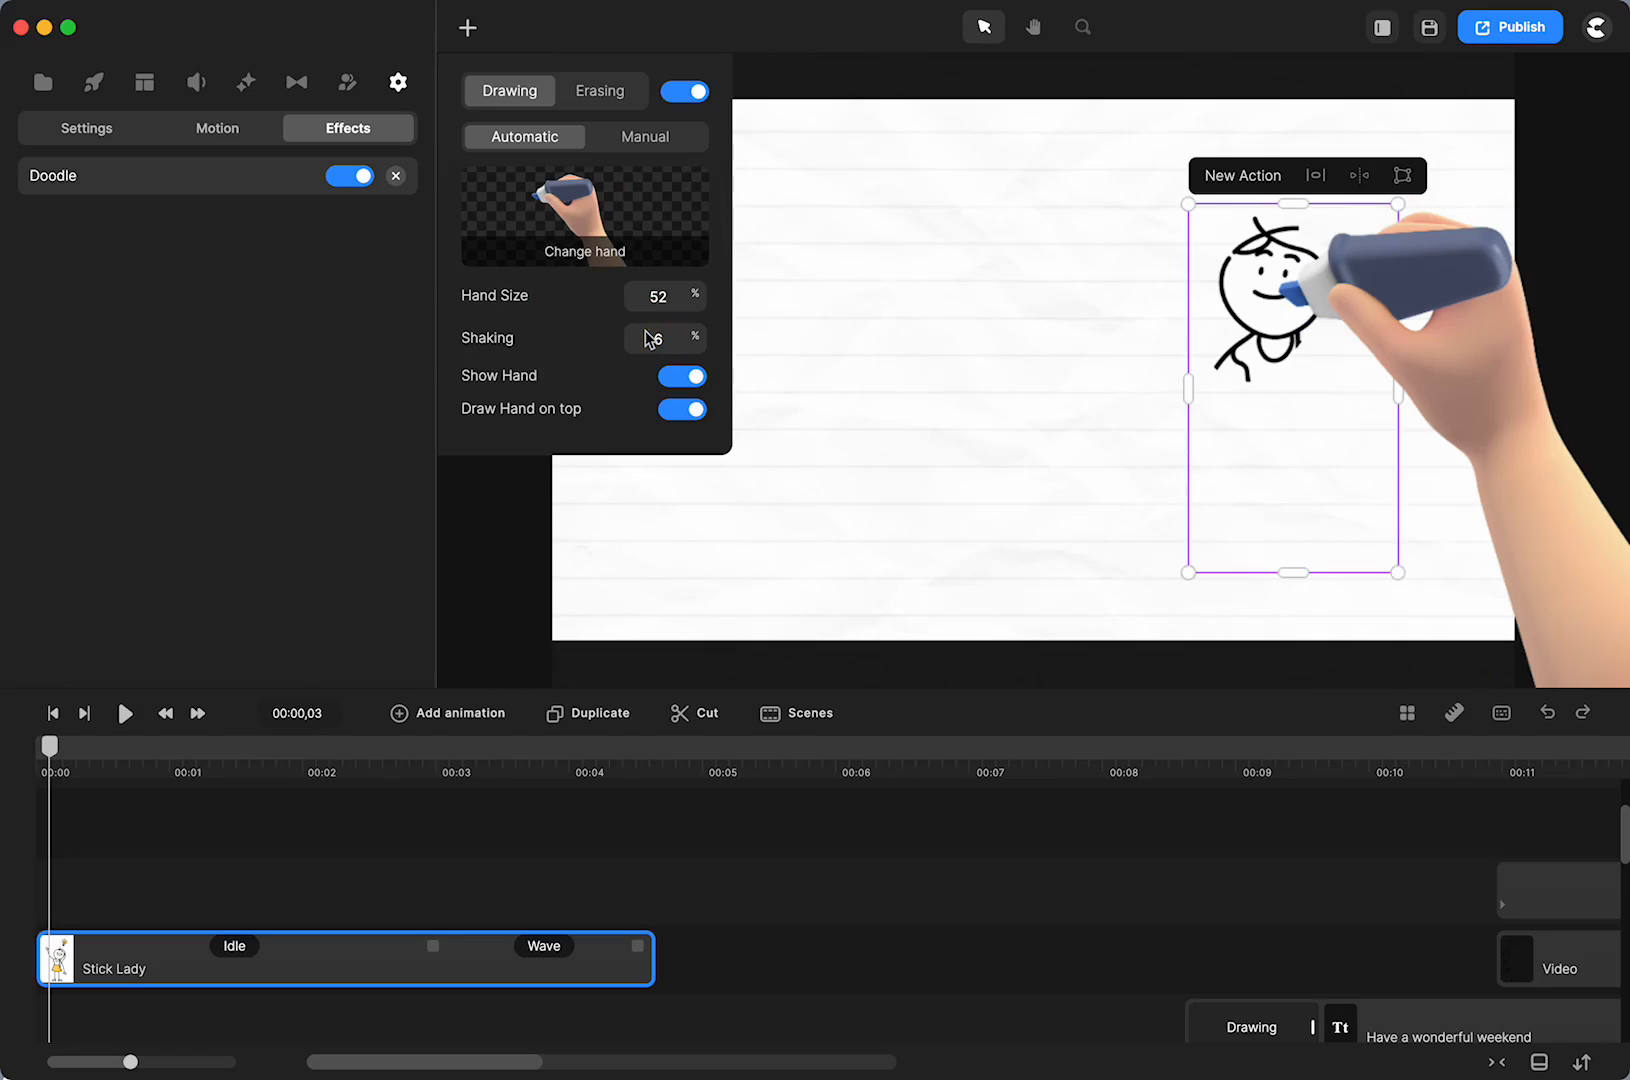
Change the drawing hand to the brown-skinned 3D hand holding a piece of white chalk
click(562, 258)
scroll(581, 262, down, 10)
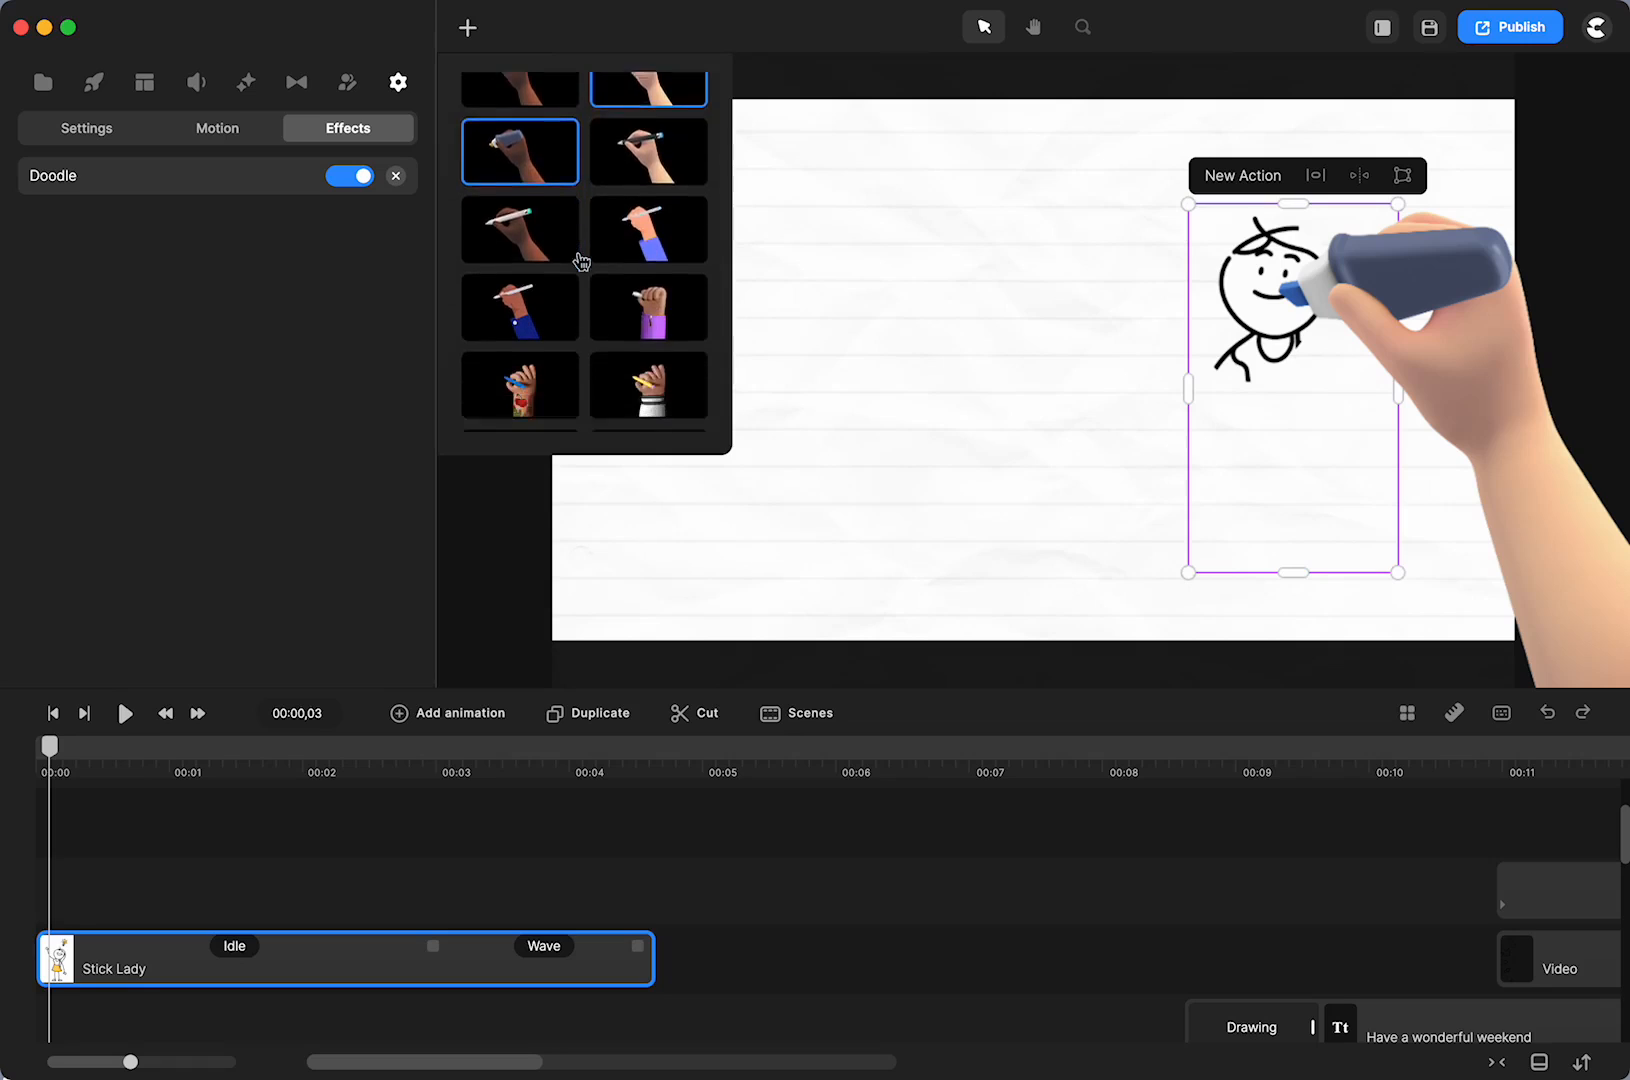
scroll(581, 262, down, 6)
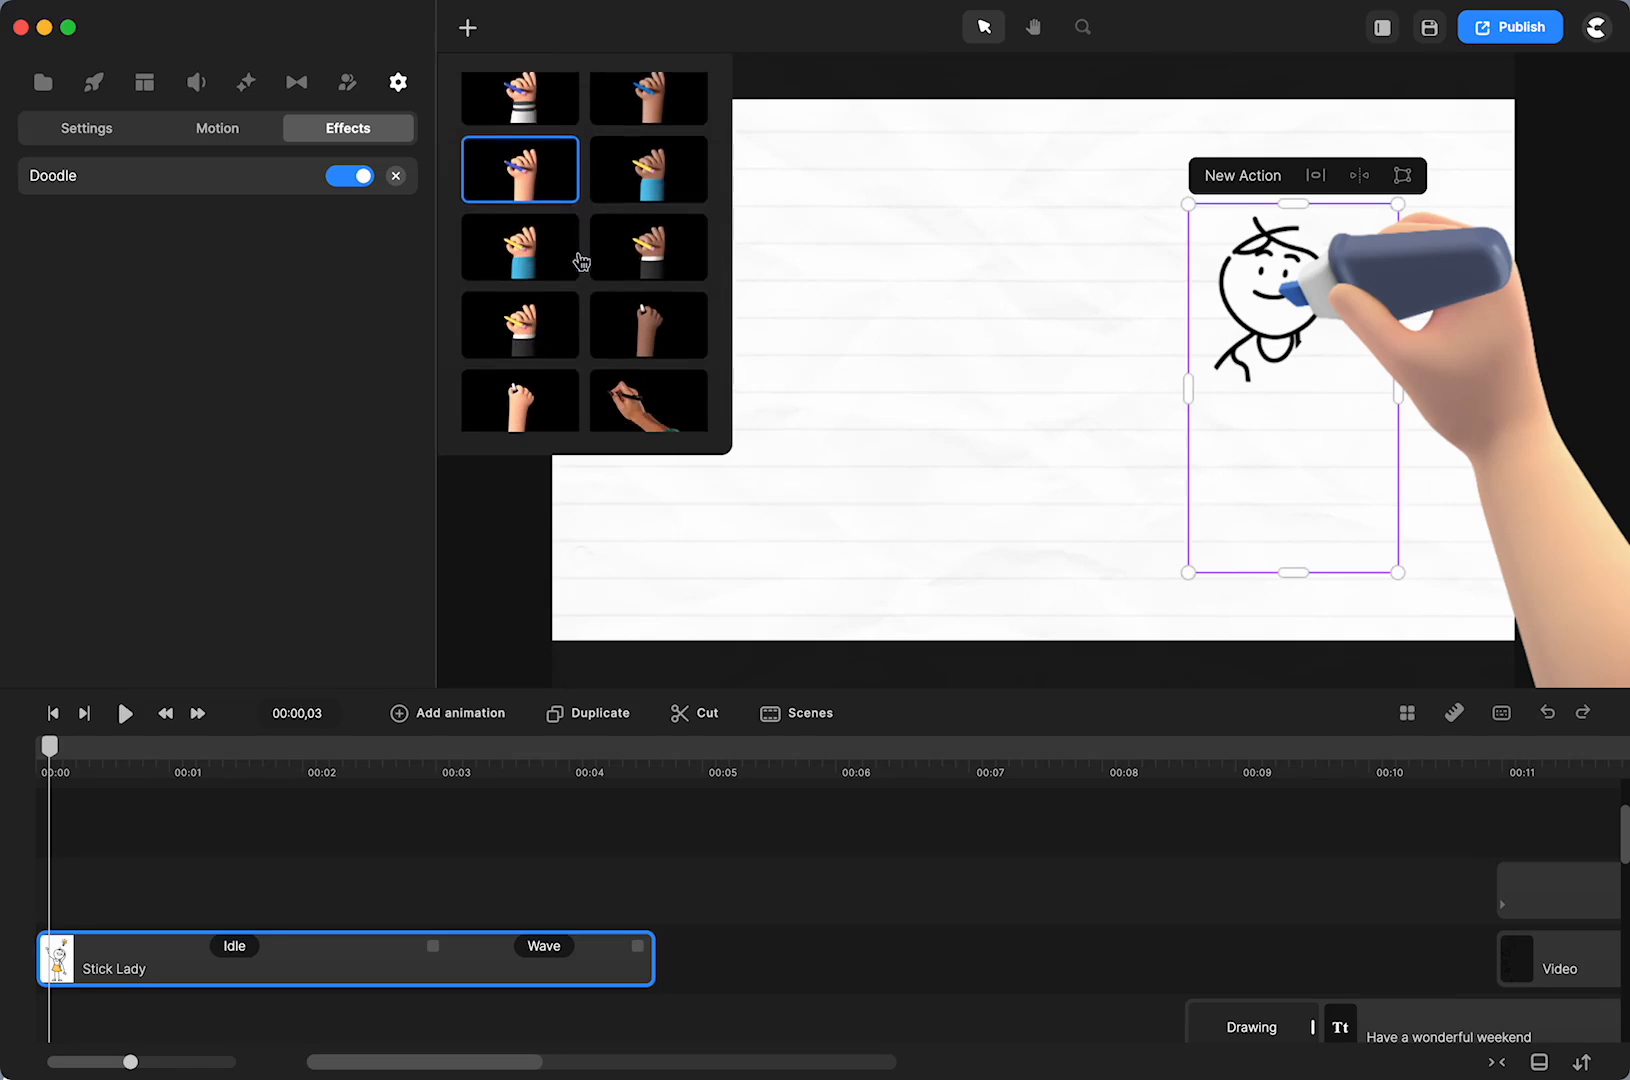
scroll(581, 262, down, 3)
click(645, 258)
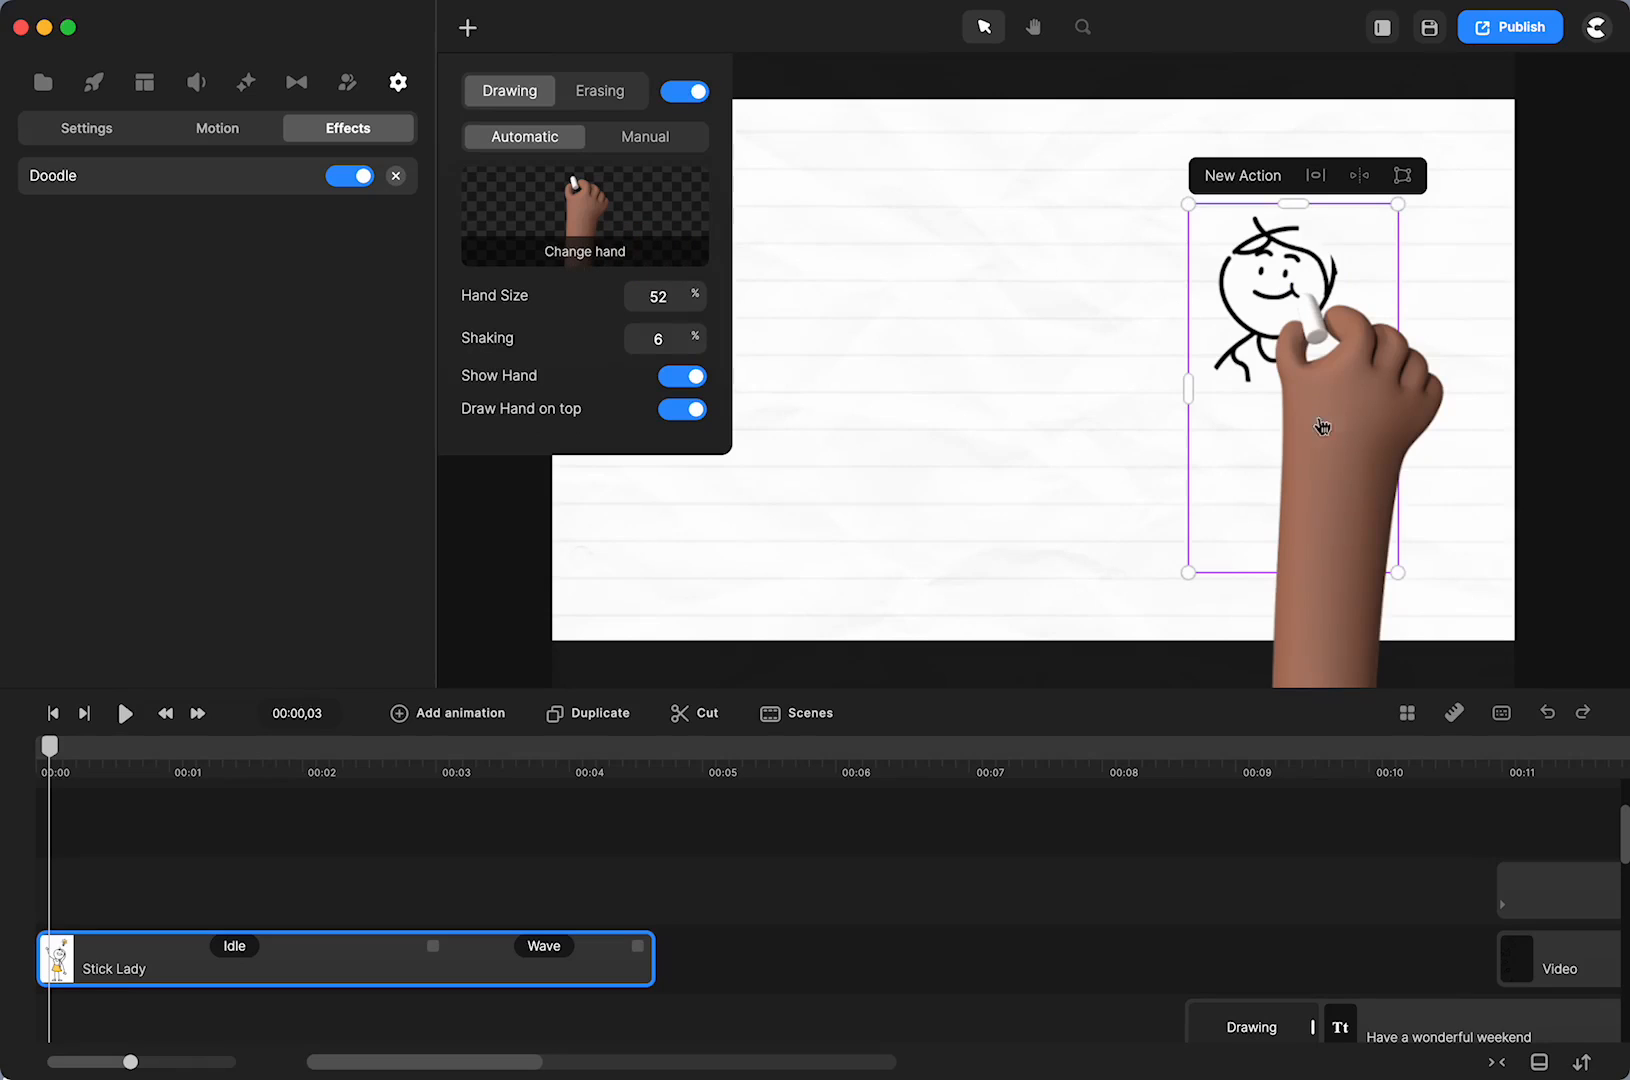
Hide the drawing hand and lengthen the Stick Lady's Drawing effect to about 2.5 seconds
click(690, 377)
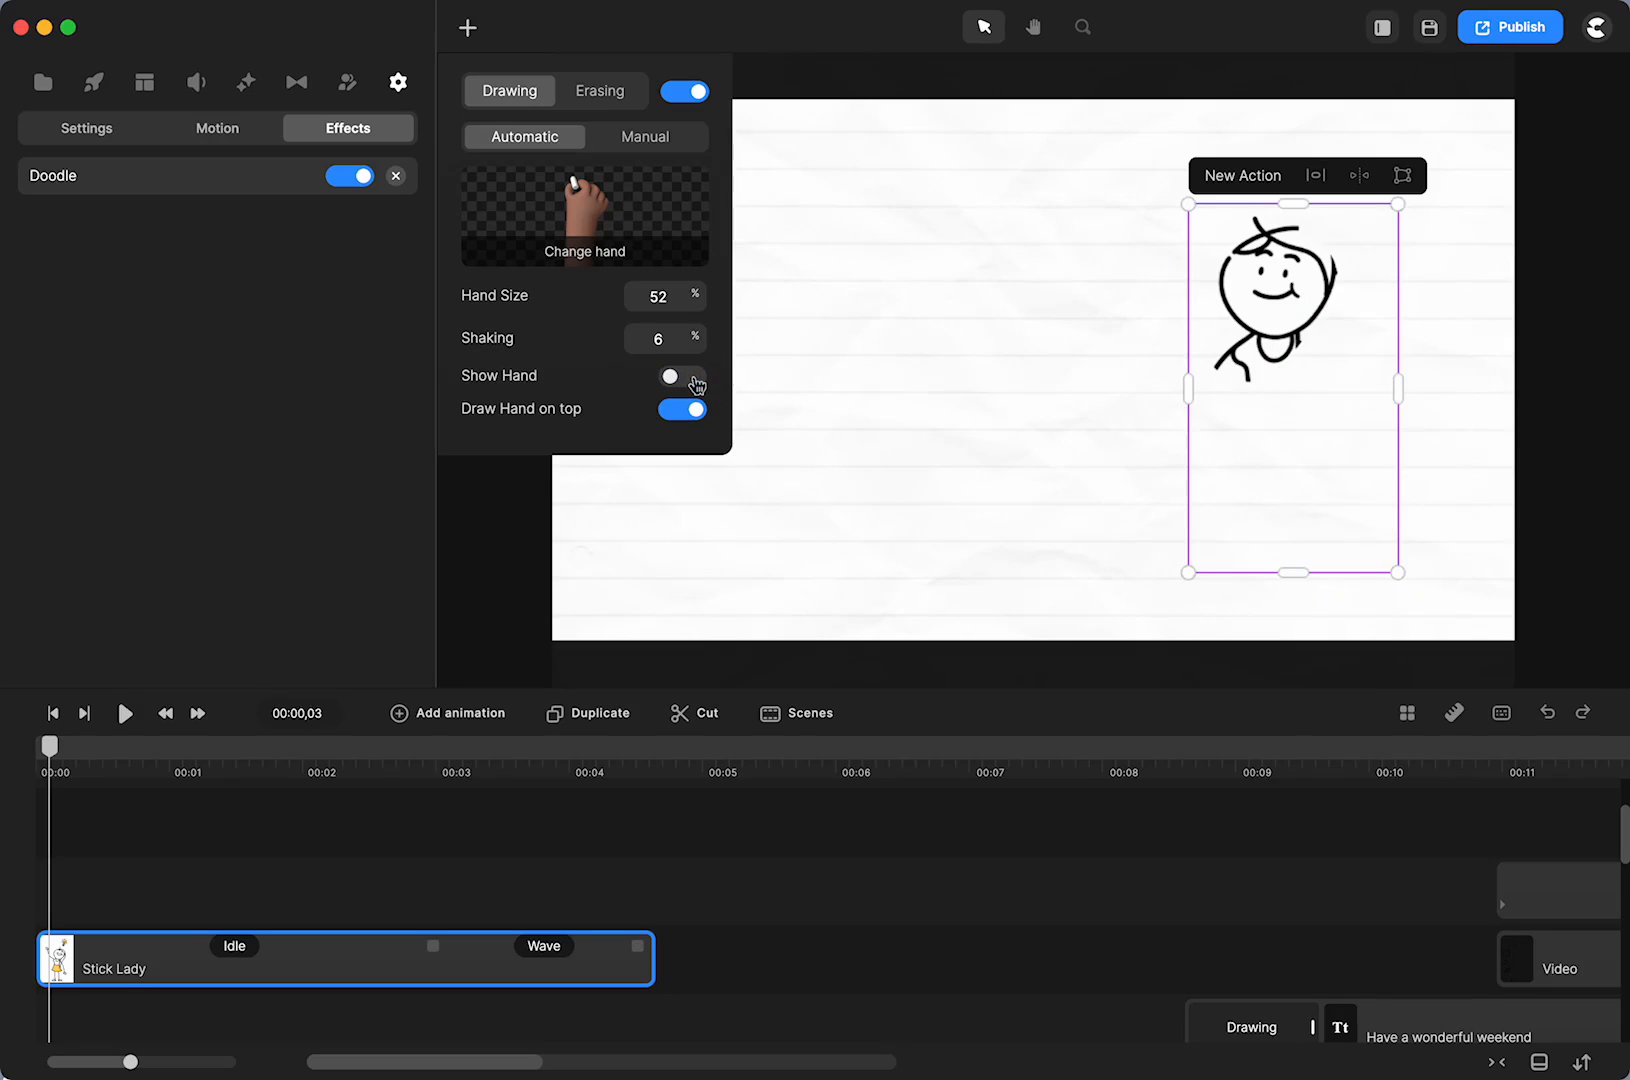
click(180, 830)
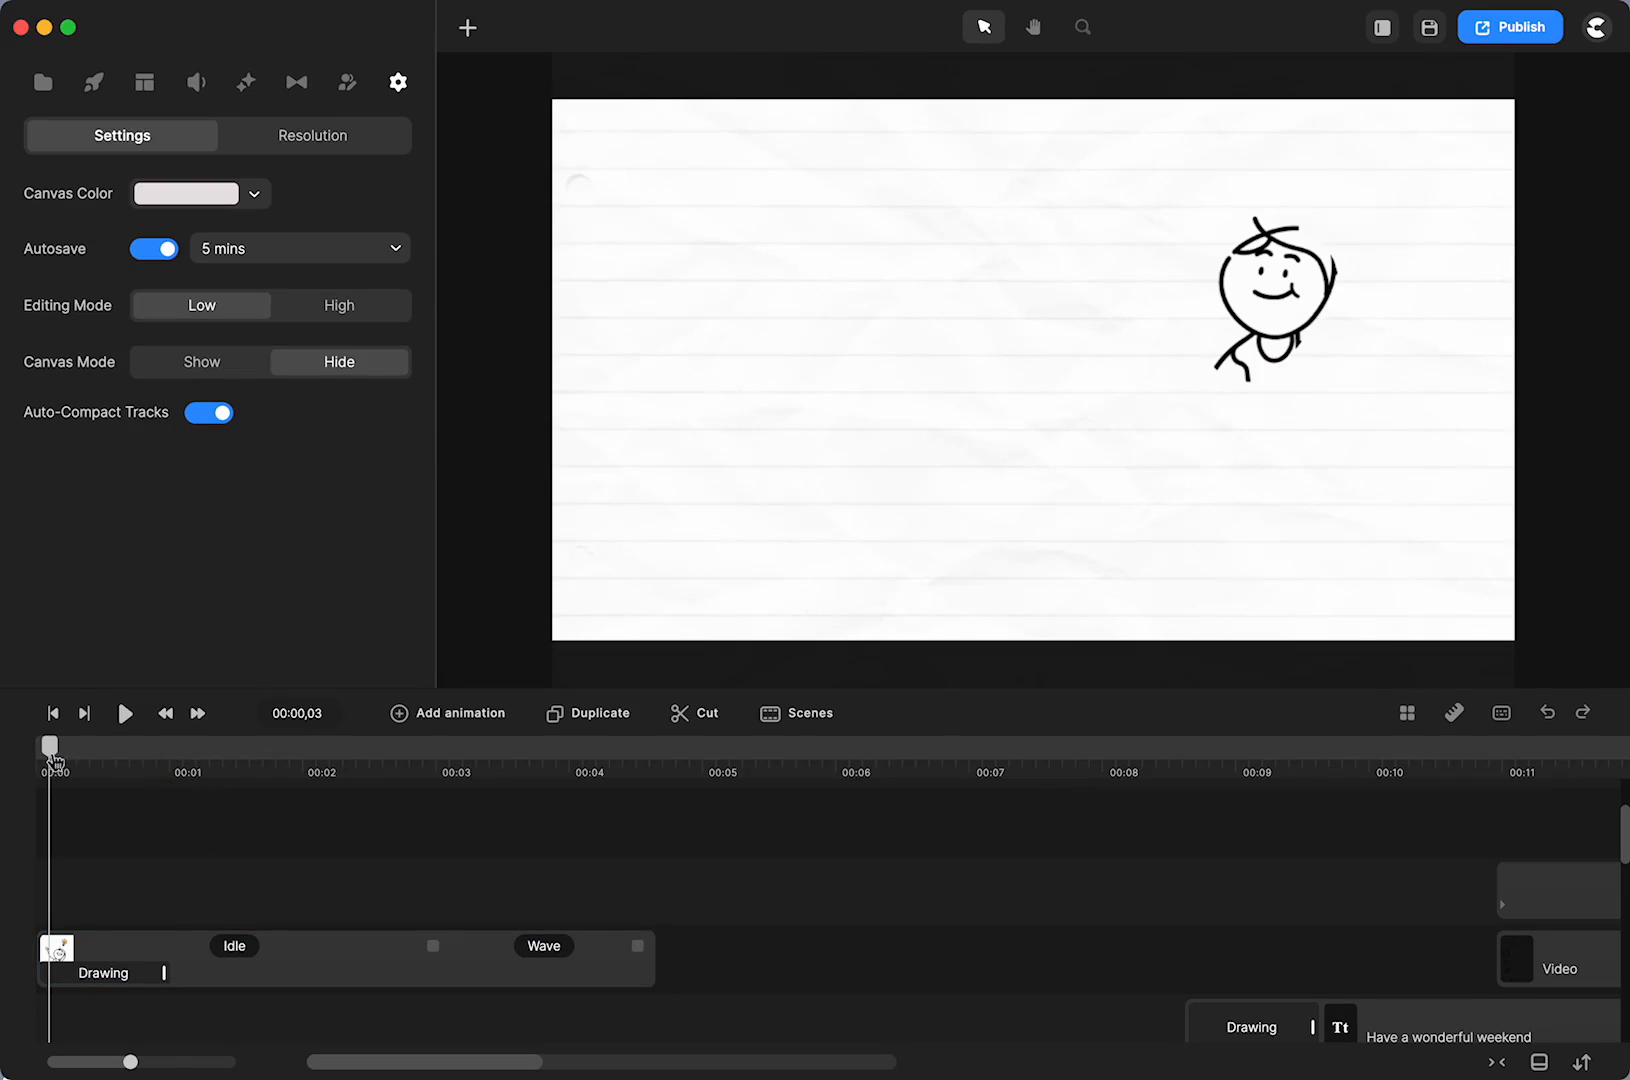
drag(158, 972, 347, 975)
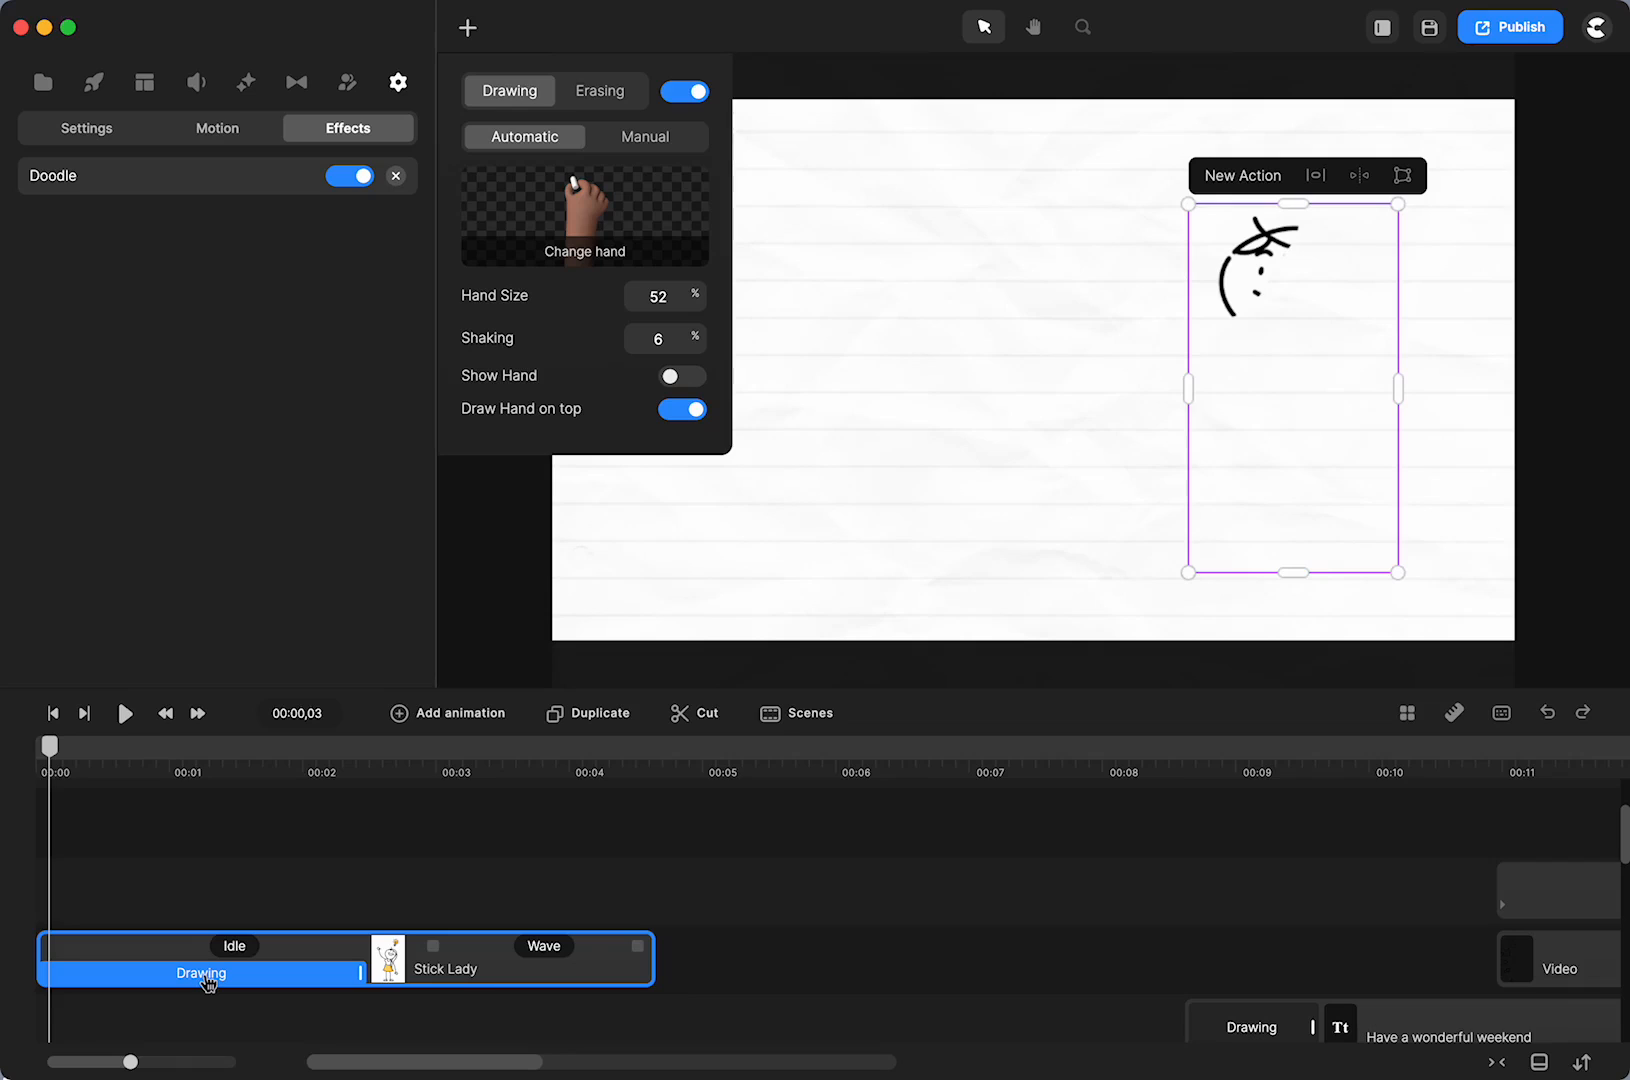
click(208, 982)
Browse the hand styles offered for the Stick Lady's Drawing effect
drag(50, 757, 59, 757)
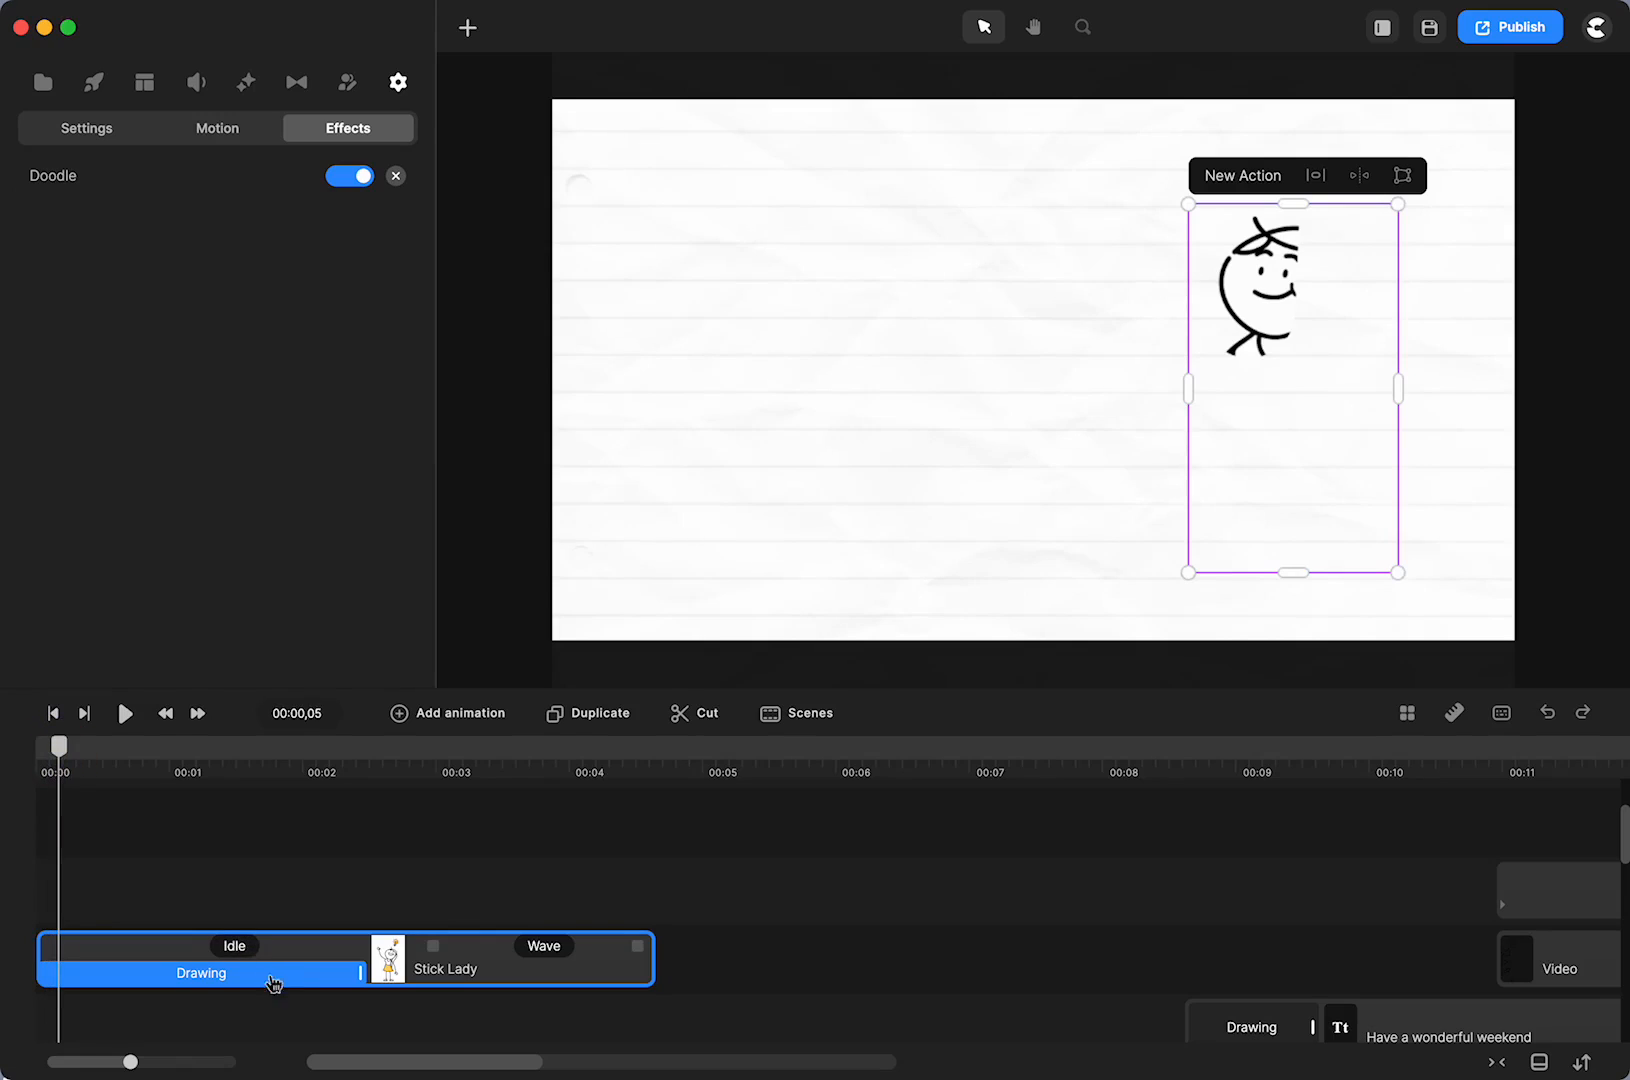
click(274, 973)
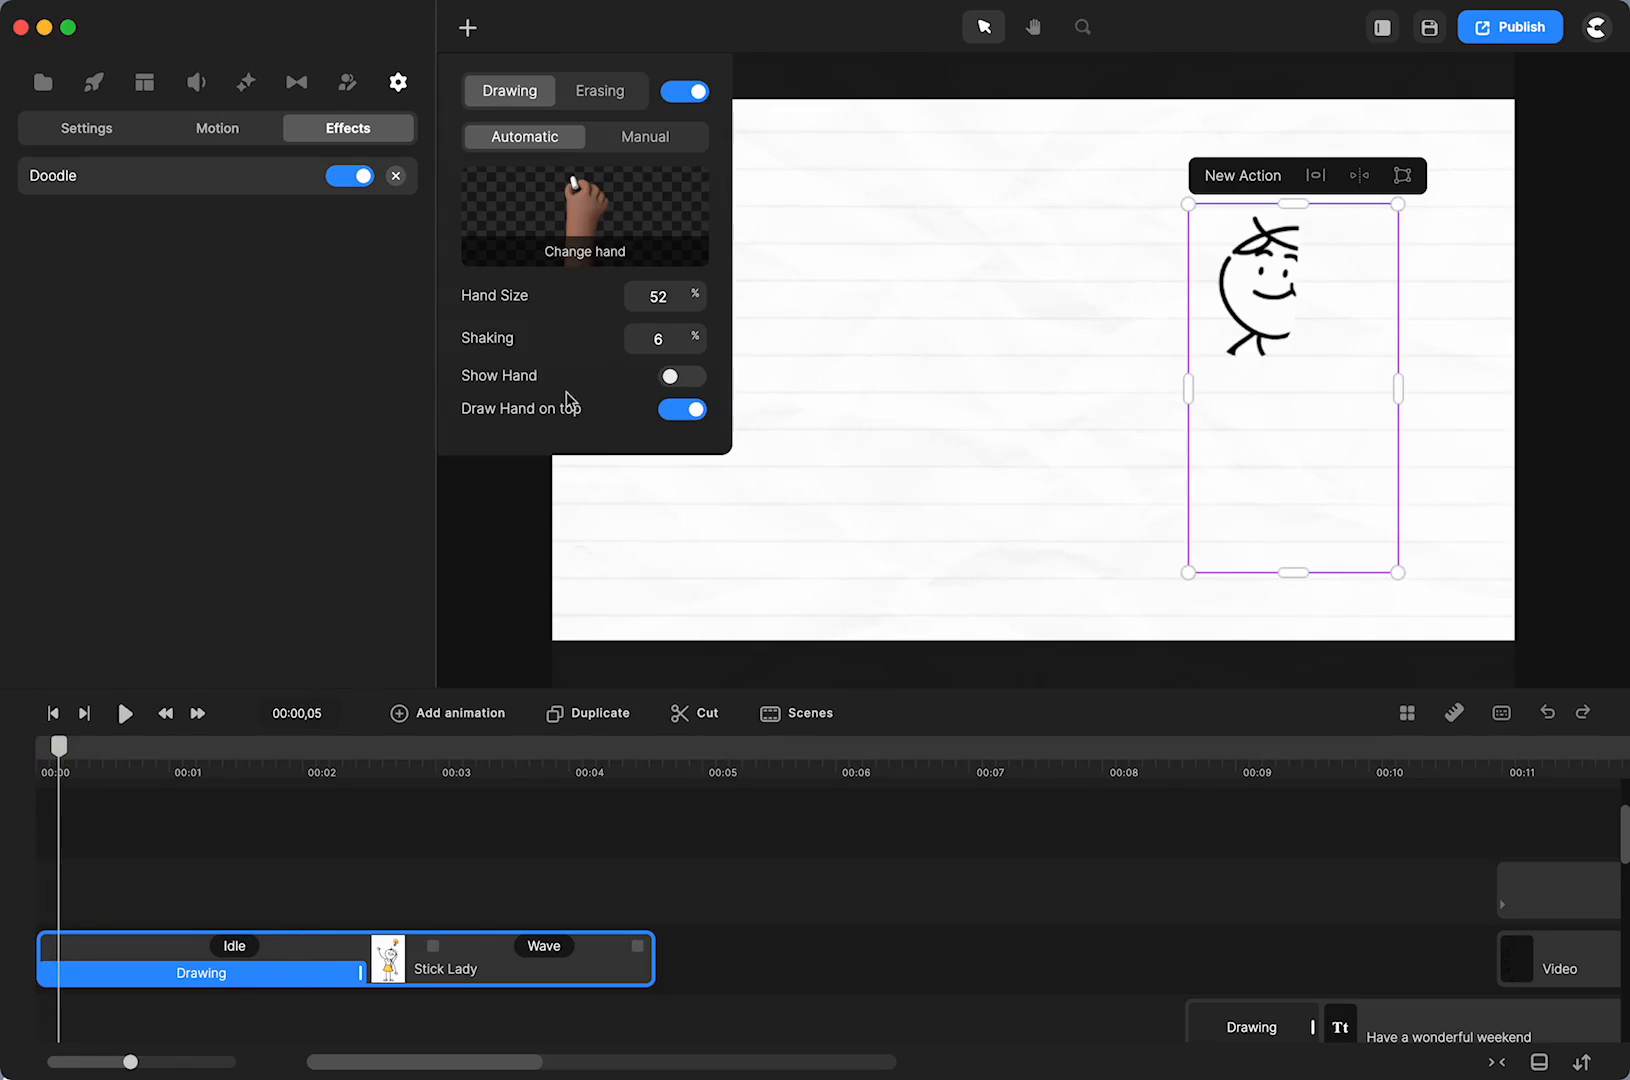
click(569, 268)
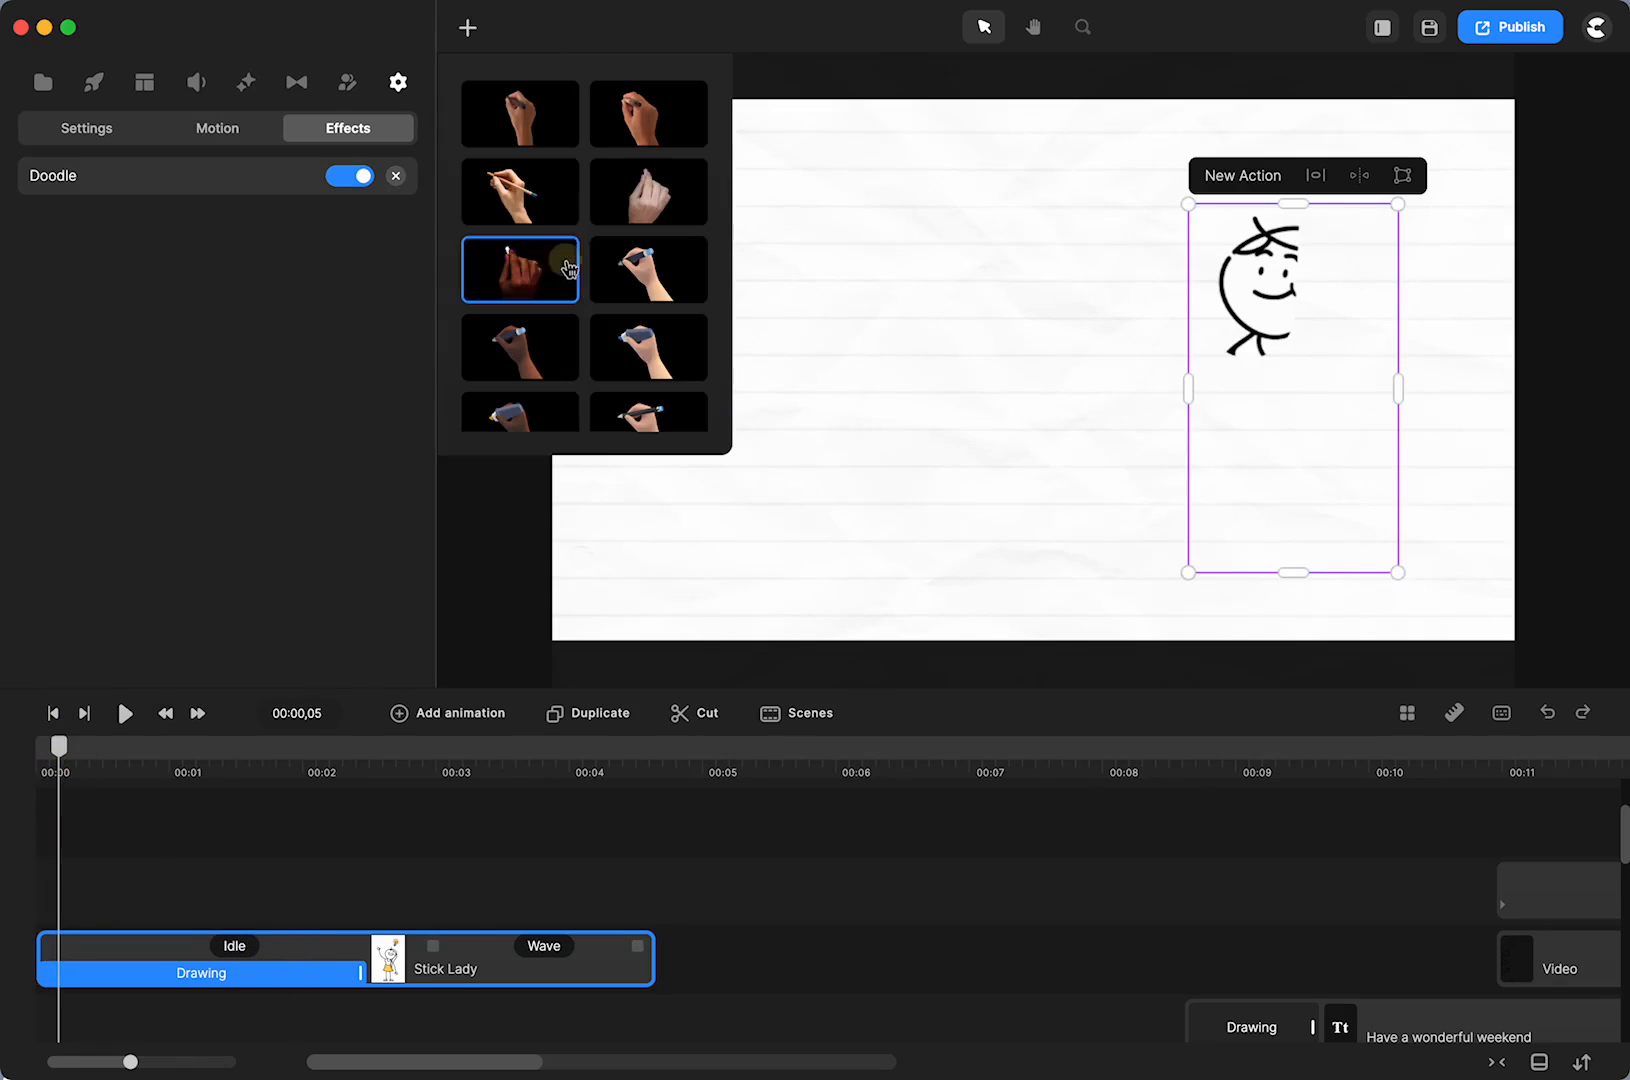
click(359, 590)
click(255, 970)
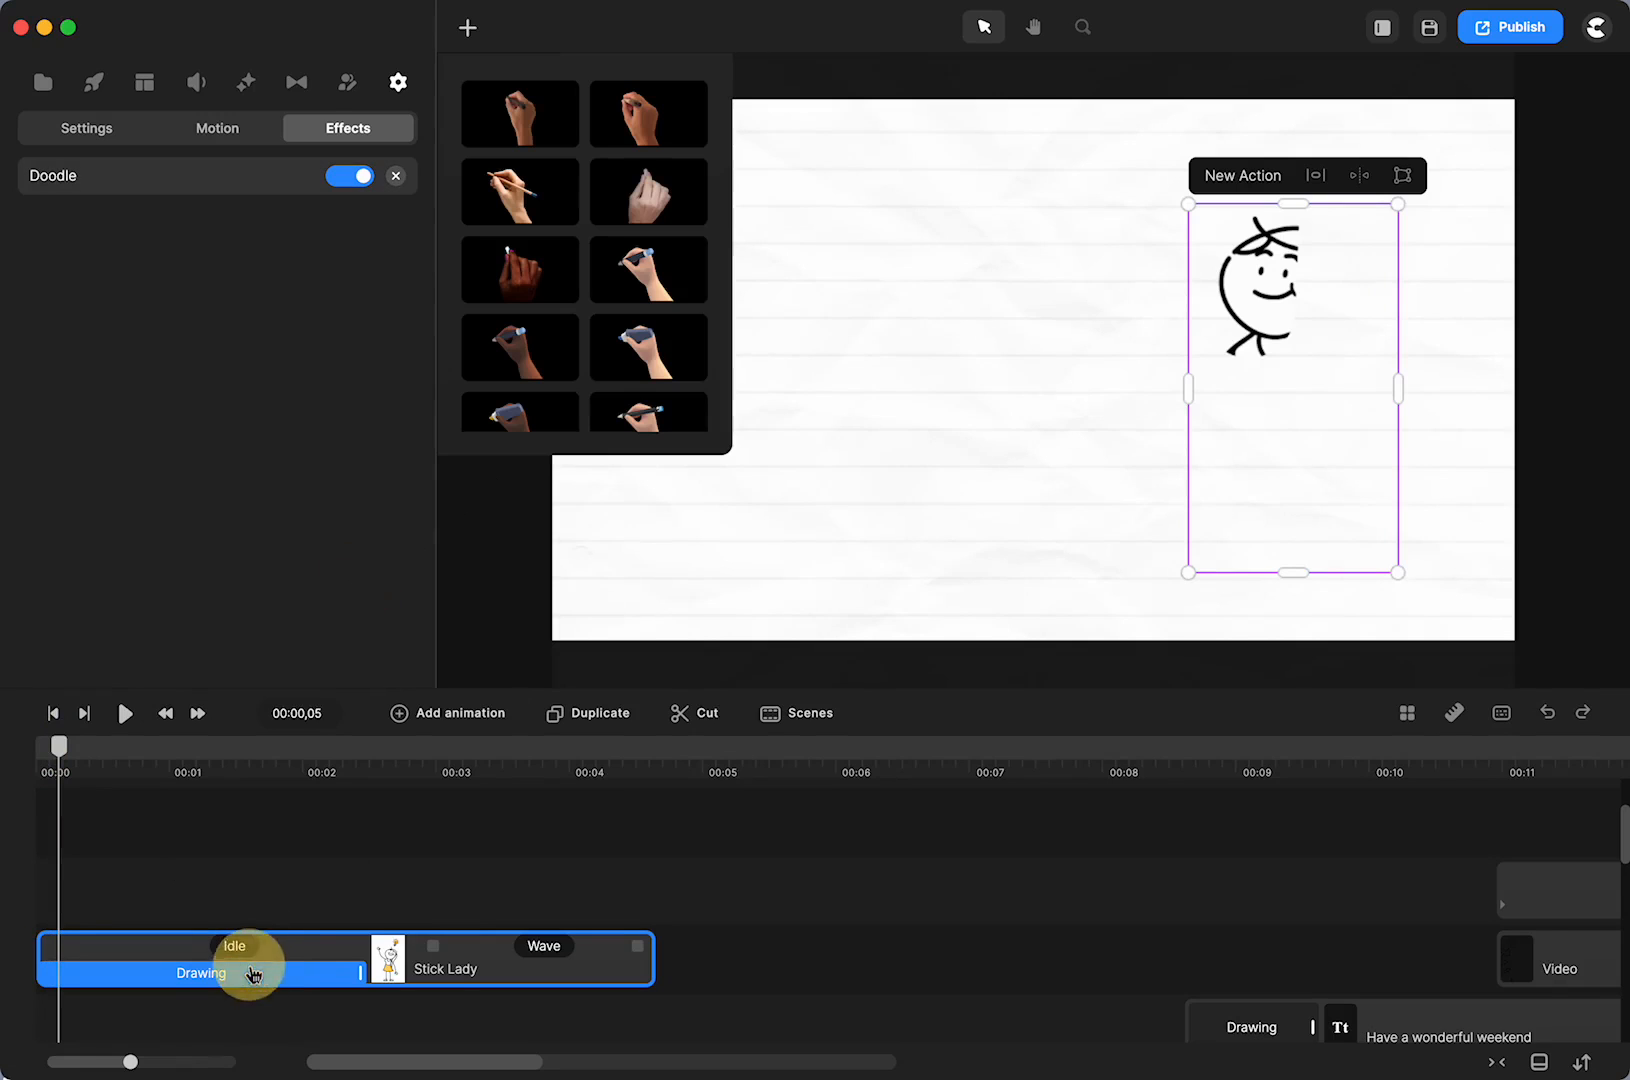
scroll(576, 245, down, 15)
scroll(576, 245, up, 15)
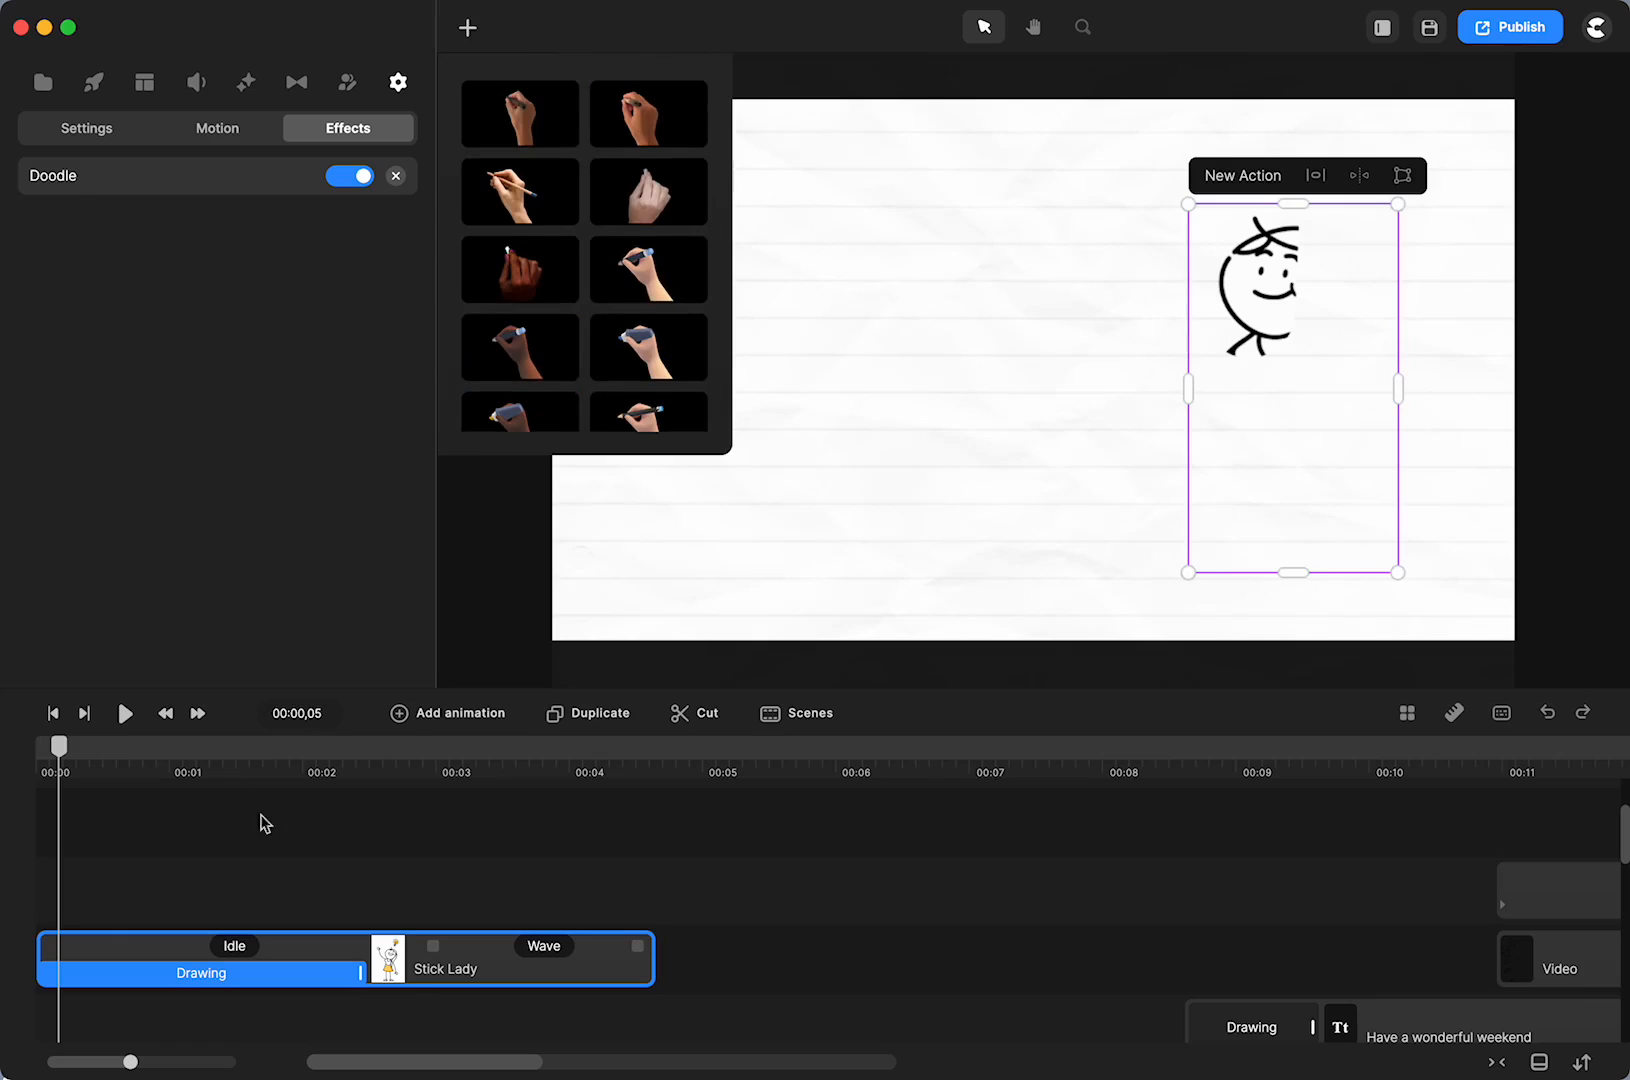
click(252, 882)
Switch the Stick Lady's drawing to Manual mode and set its path's Draw Size to 237%
click(137, 980)
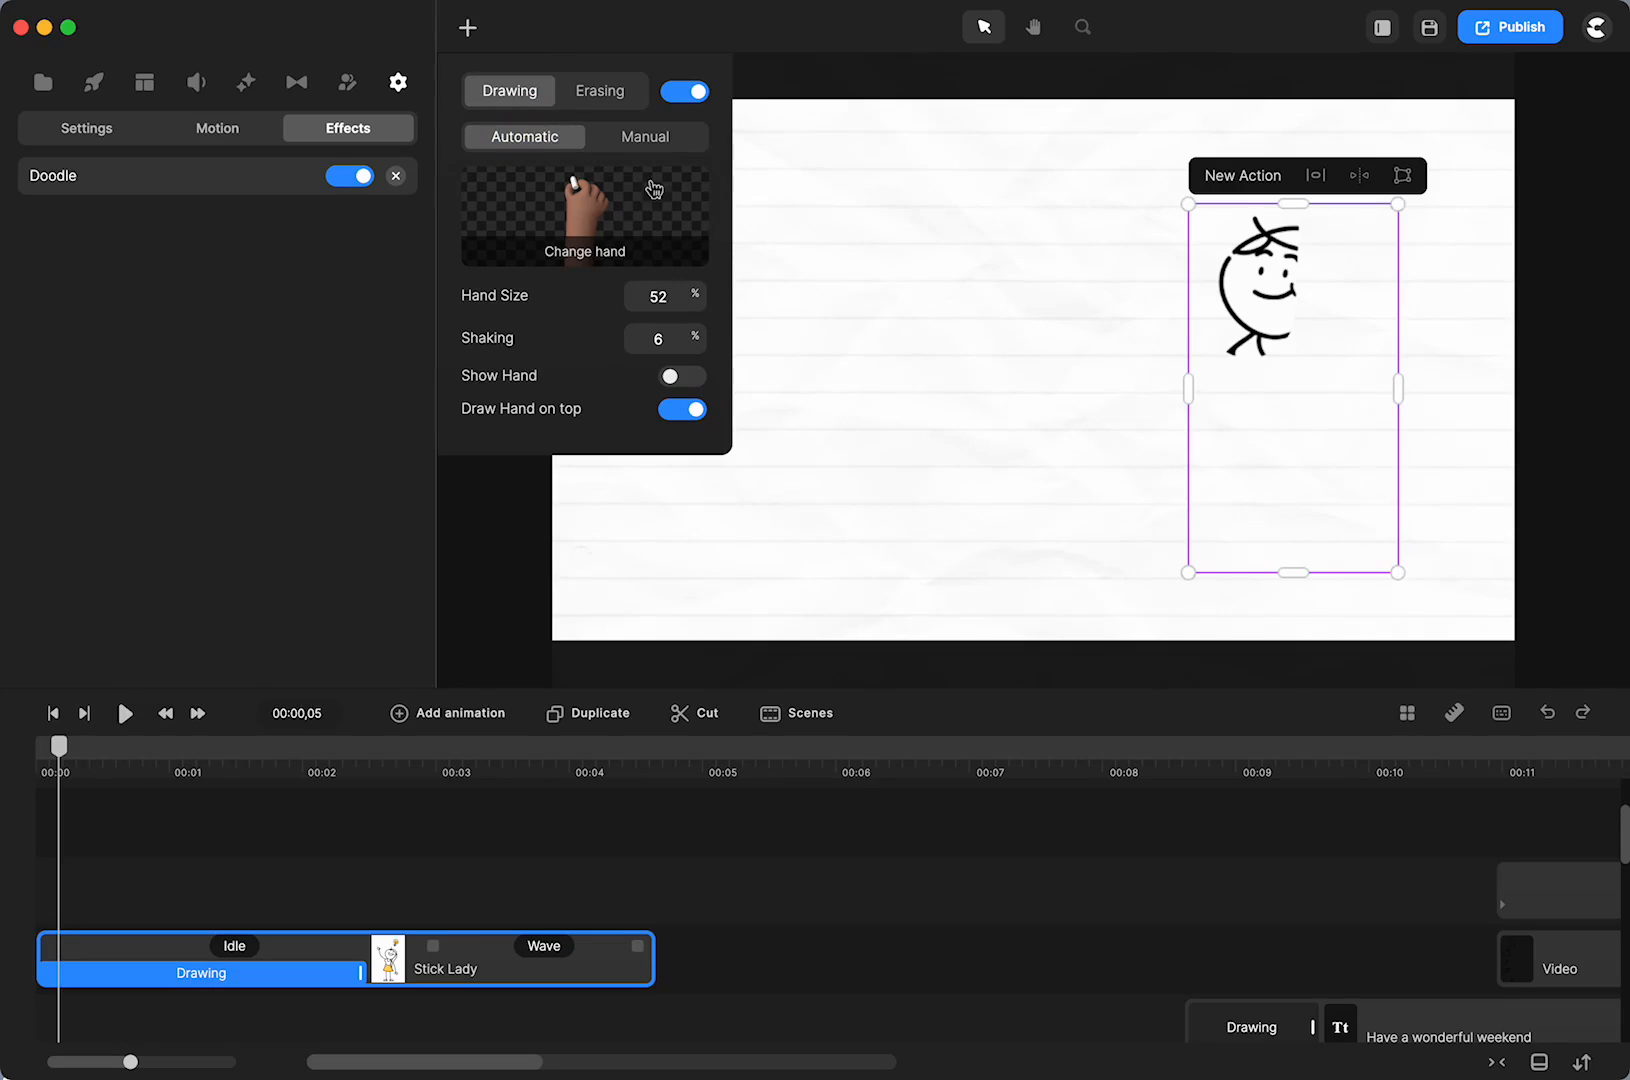
click(632, 138)
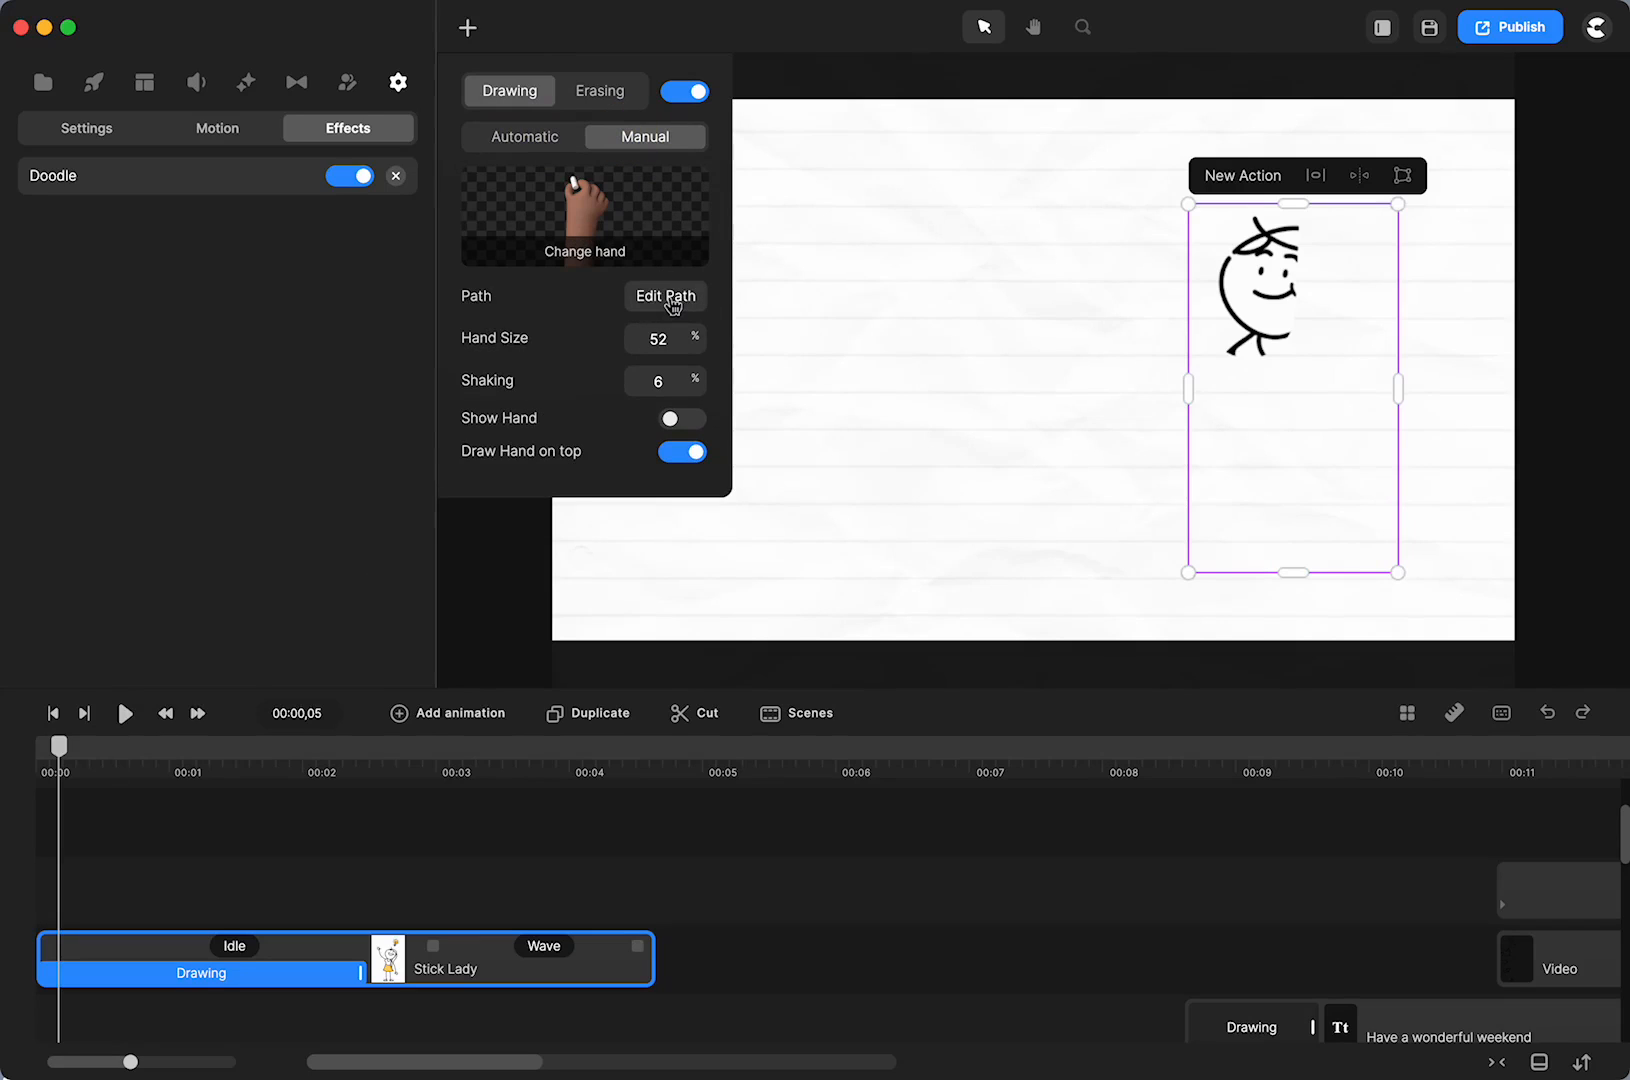
click(668, 298)
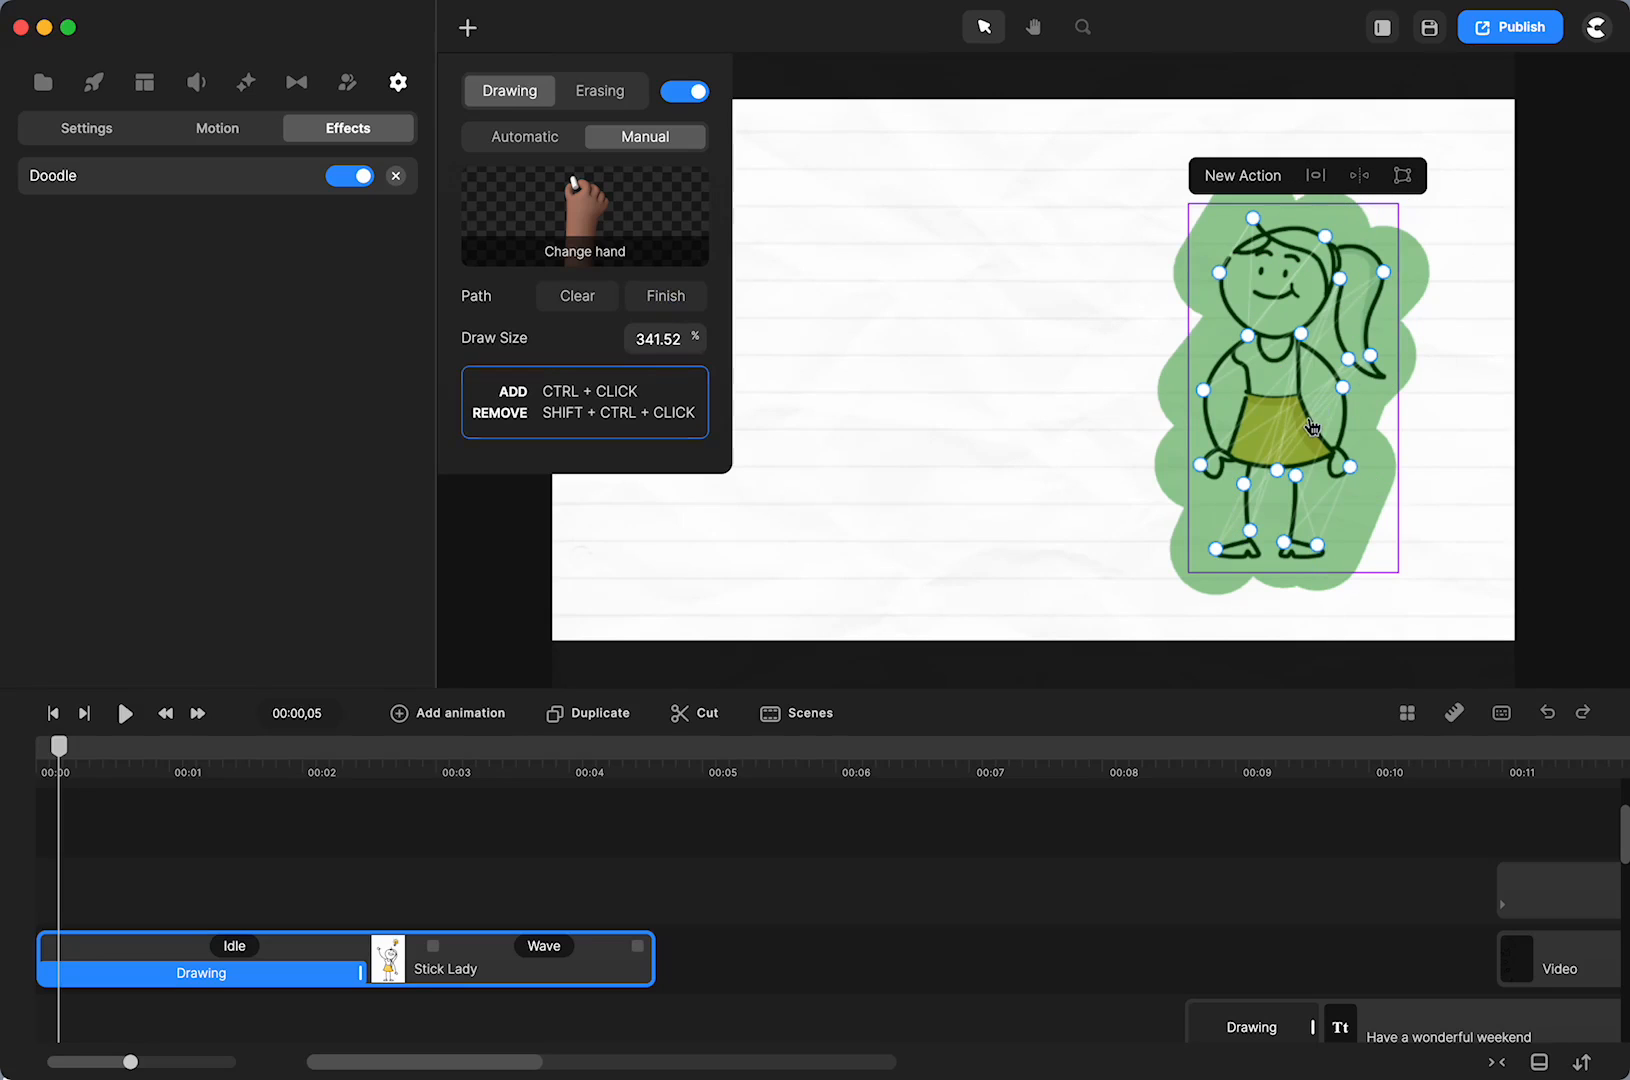
mouse_move(58, 746)
mouse_down()
mouse_move(381, 751)
mouse_move(35, 780)
mouse_up()
click(211, 984)
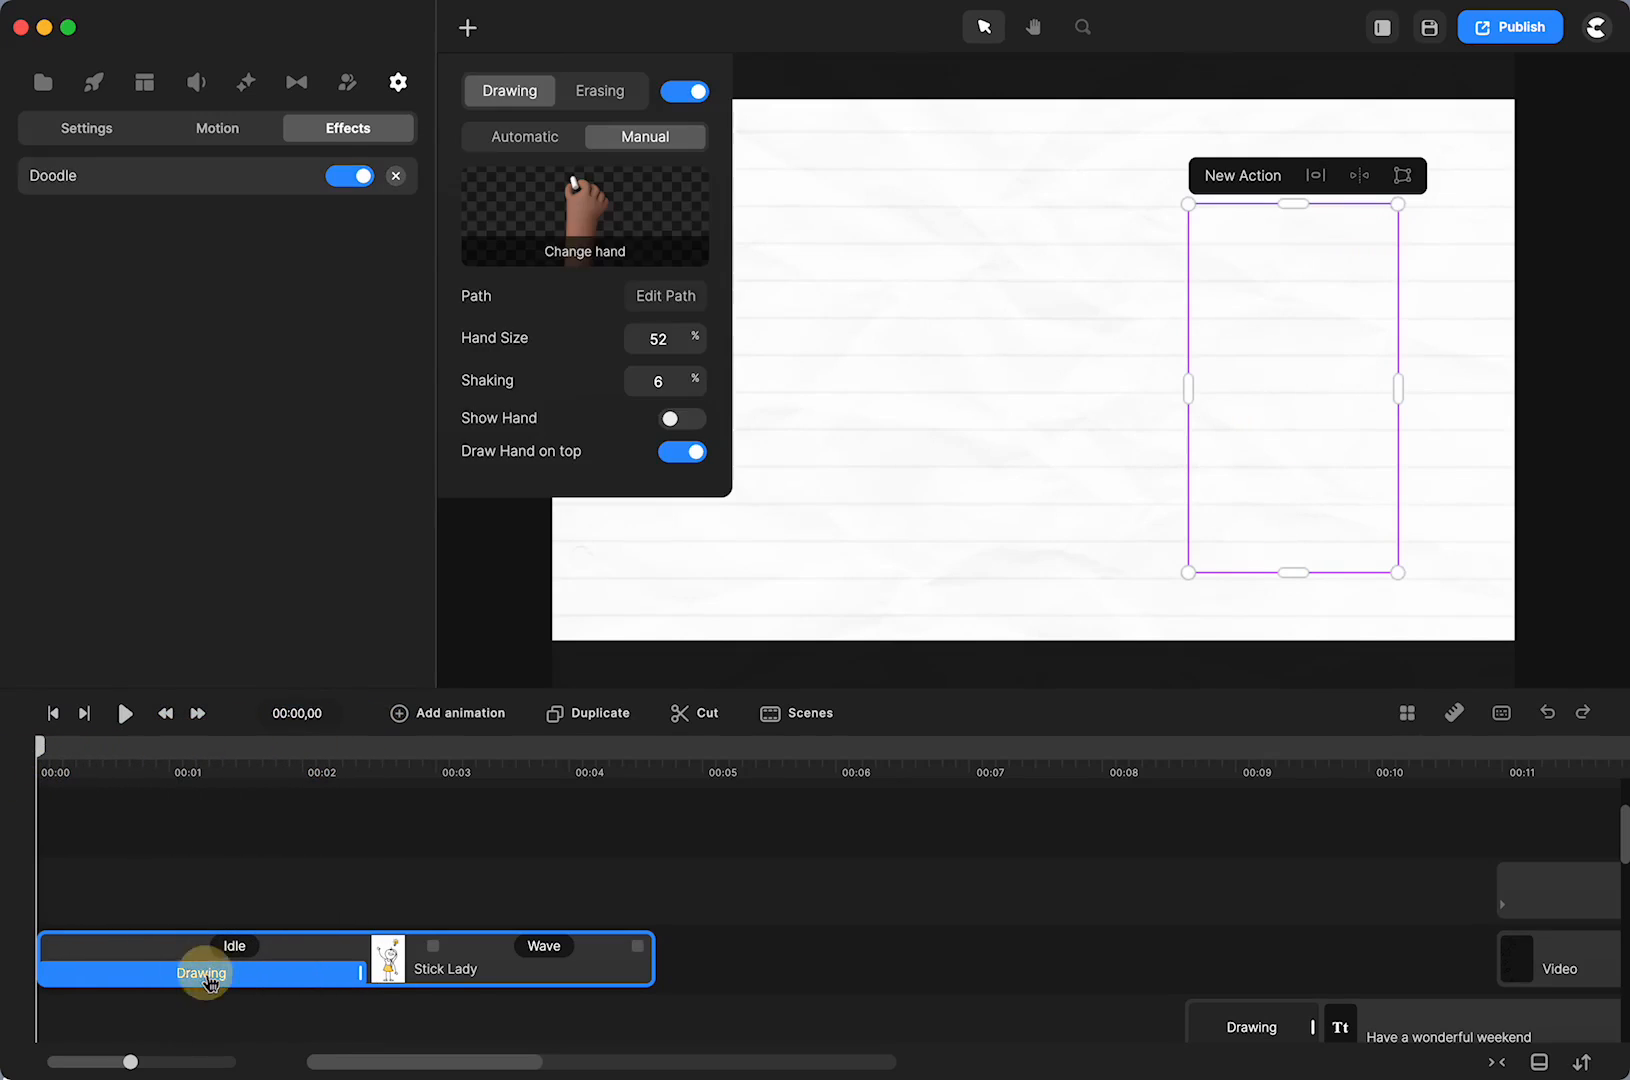
click(667, 297)
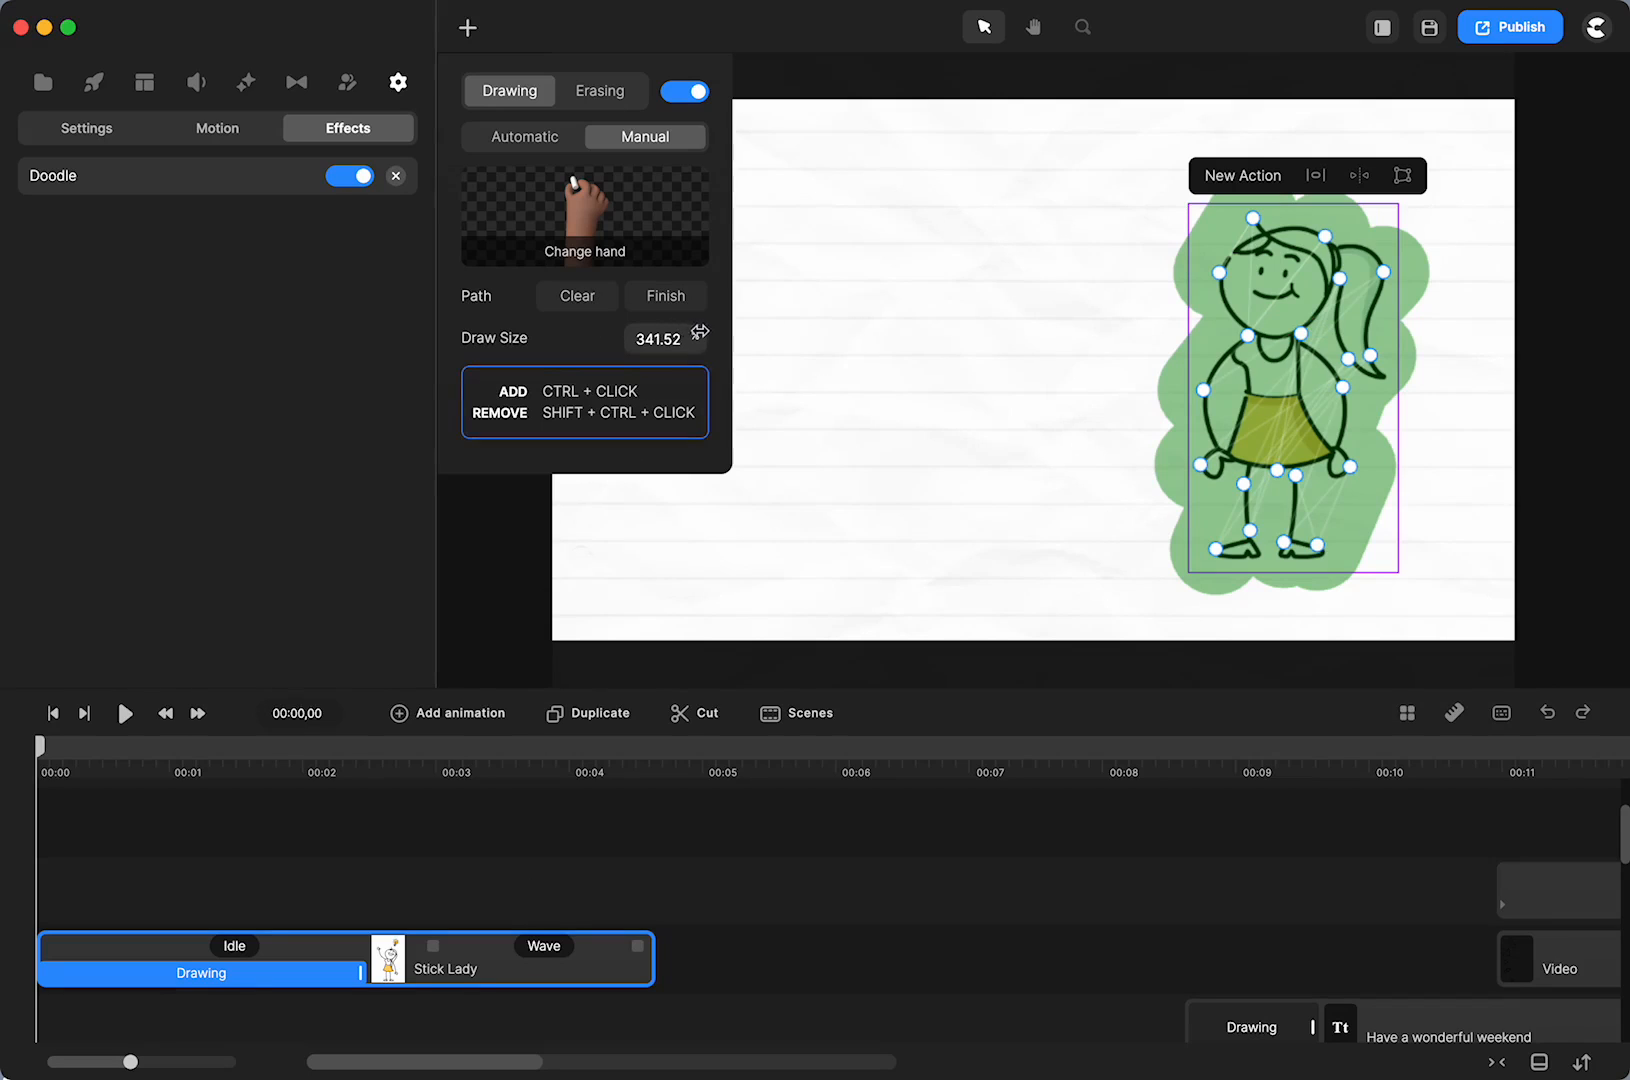
mouse_move(700, 338)
mouse_down()
mouse_move(650, 345)
mouse_move(691, 338)
mouse_move(670, 347)
mouse_up()
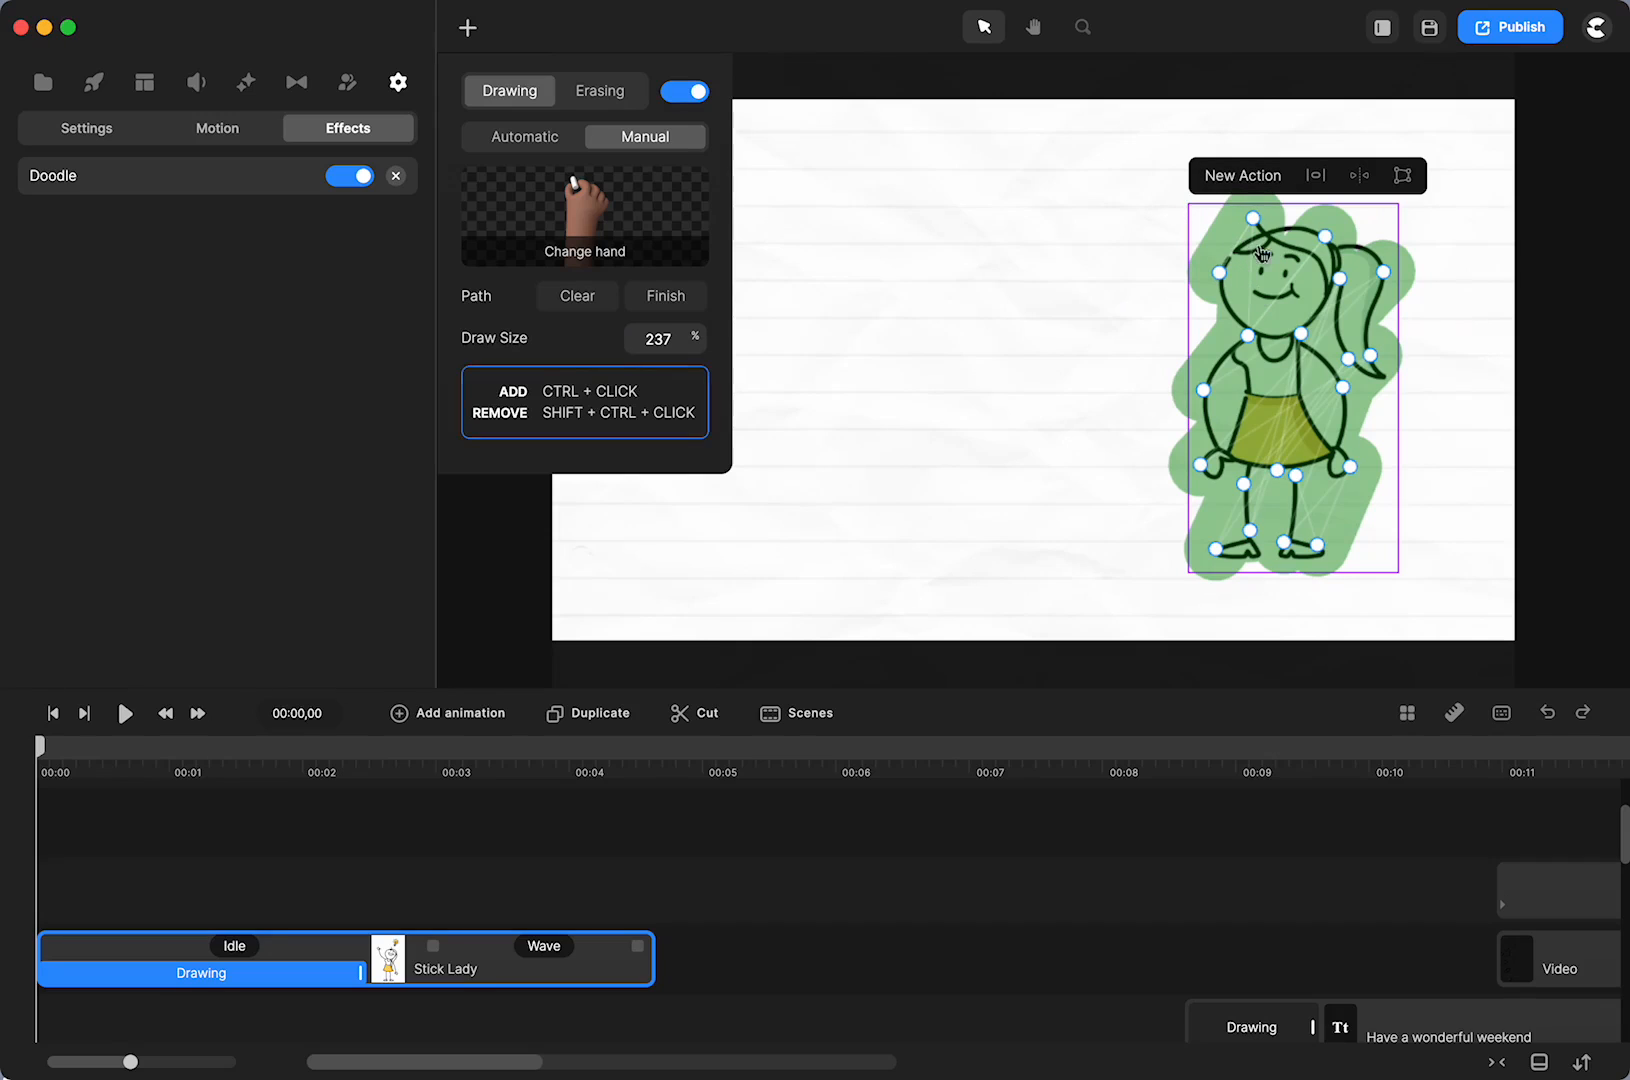
Preview the Stick Lady's manual drawing animation and return the playhead to the start
click(125, 713)
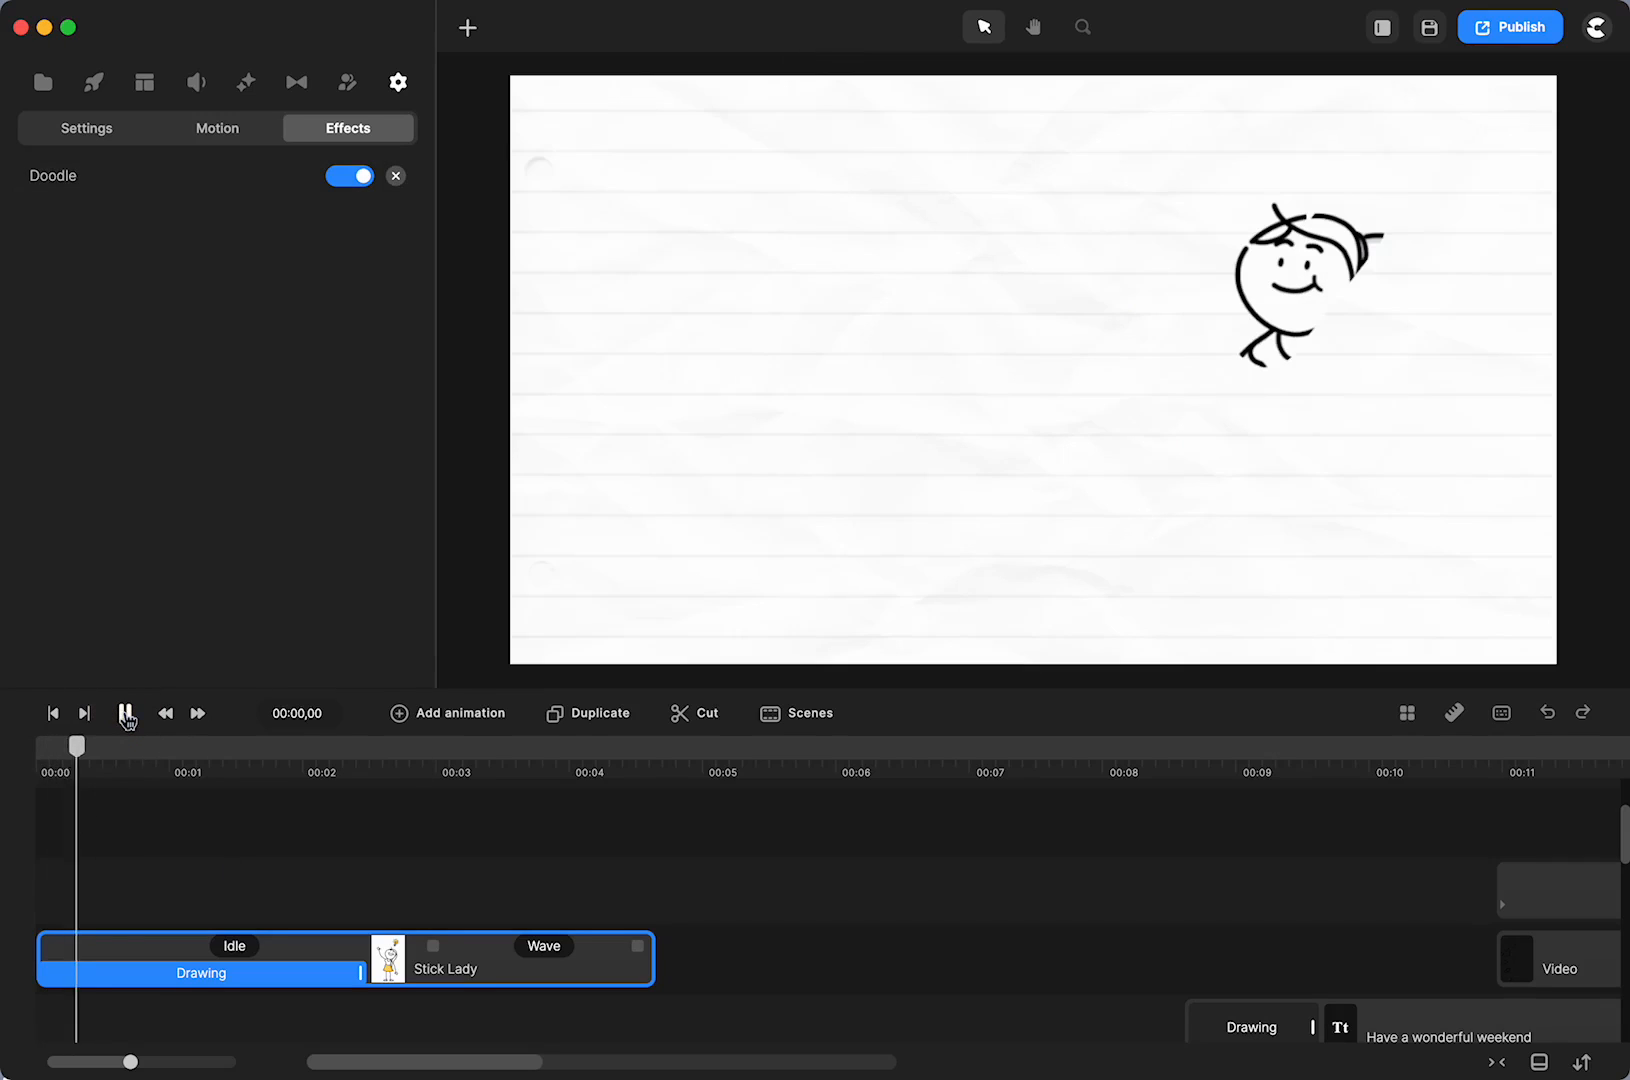
click(125, 713)
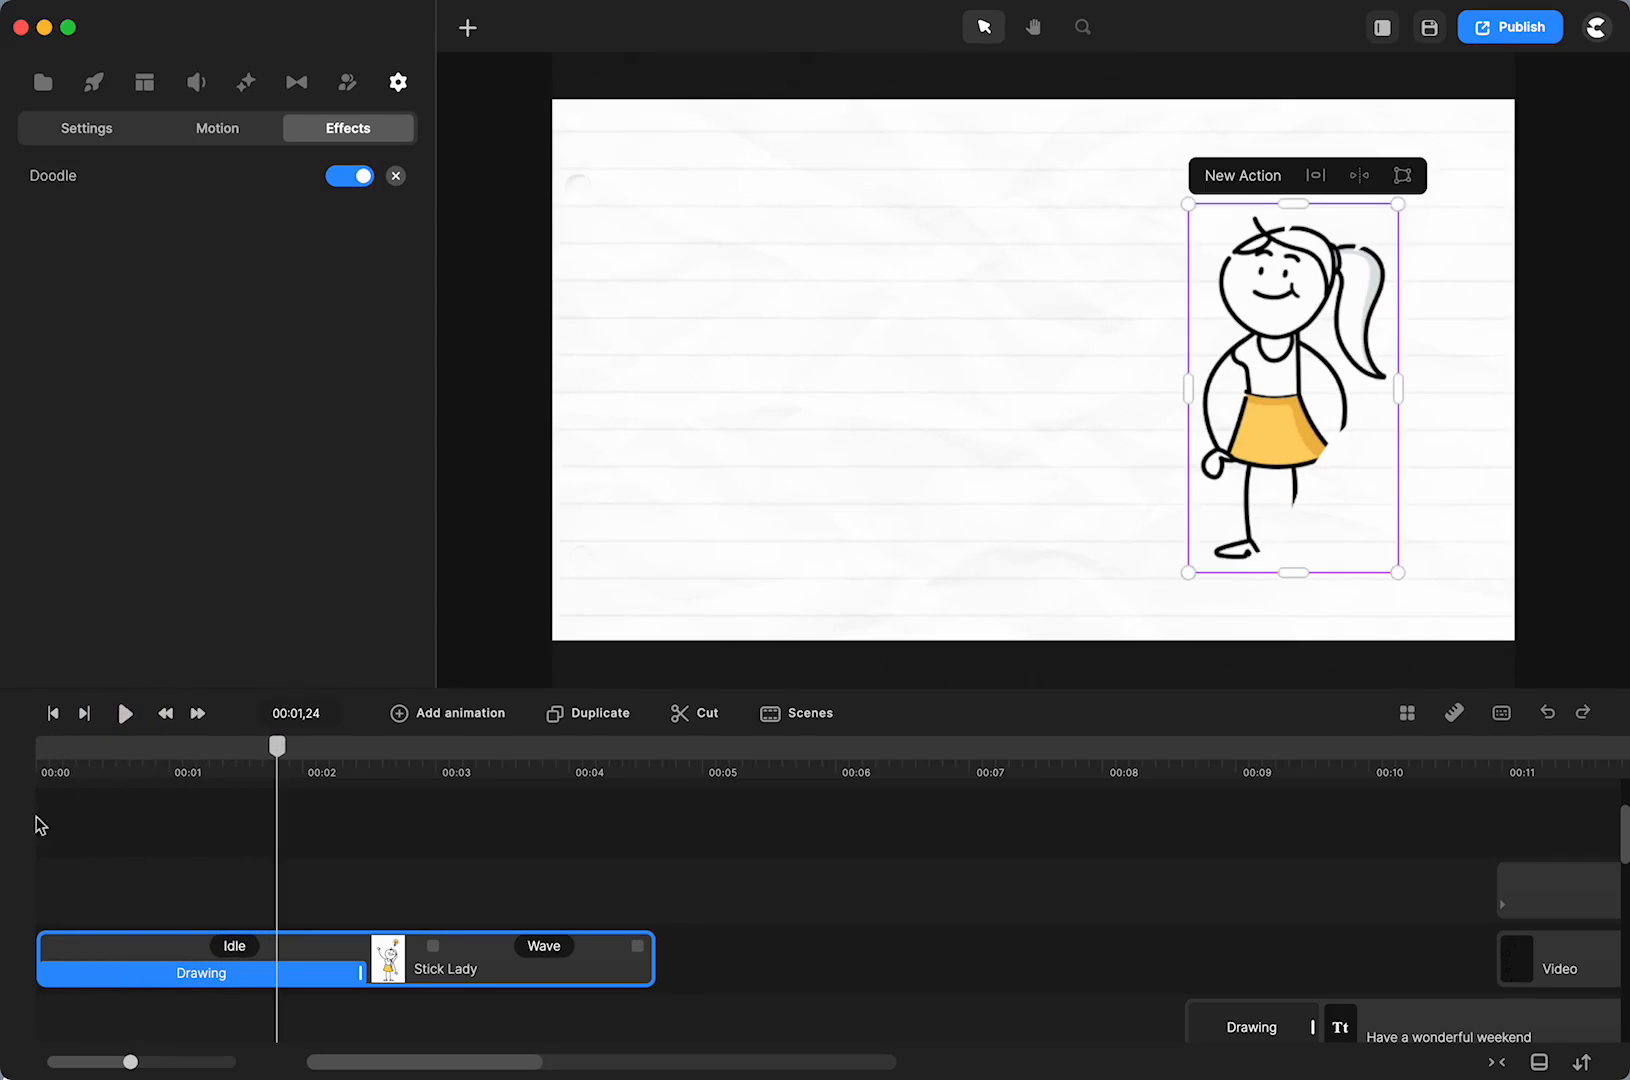
click(51, 713)
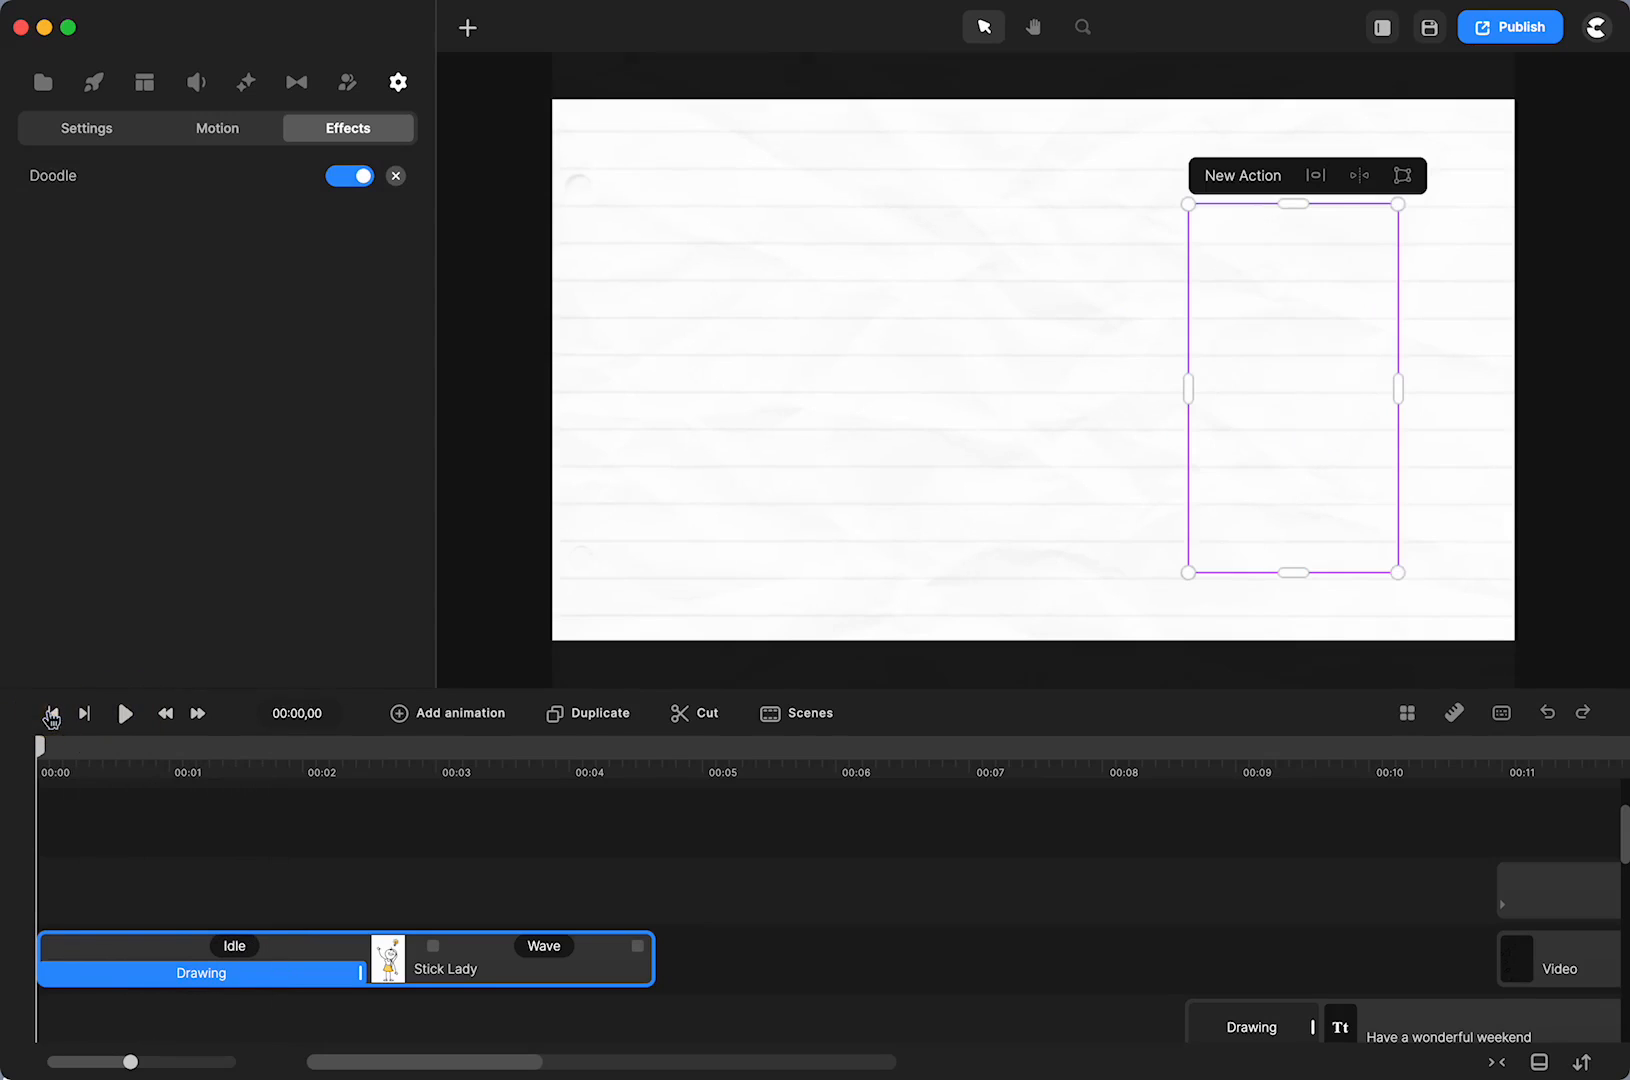
Clear all points from the Stick Lady's manual drawing path and preview the result
click(210, 975)
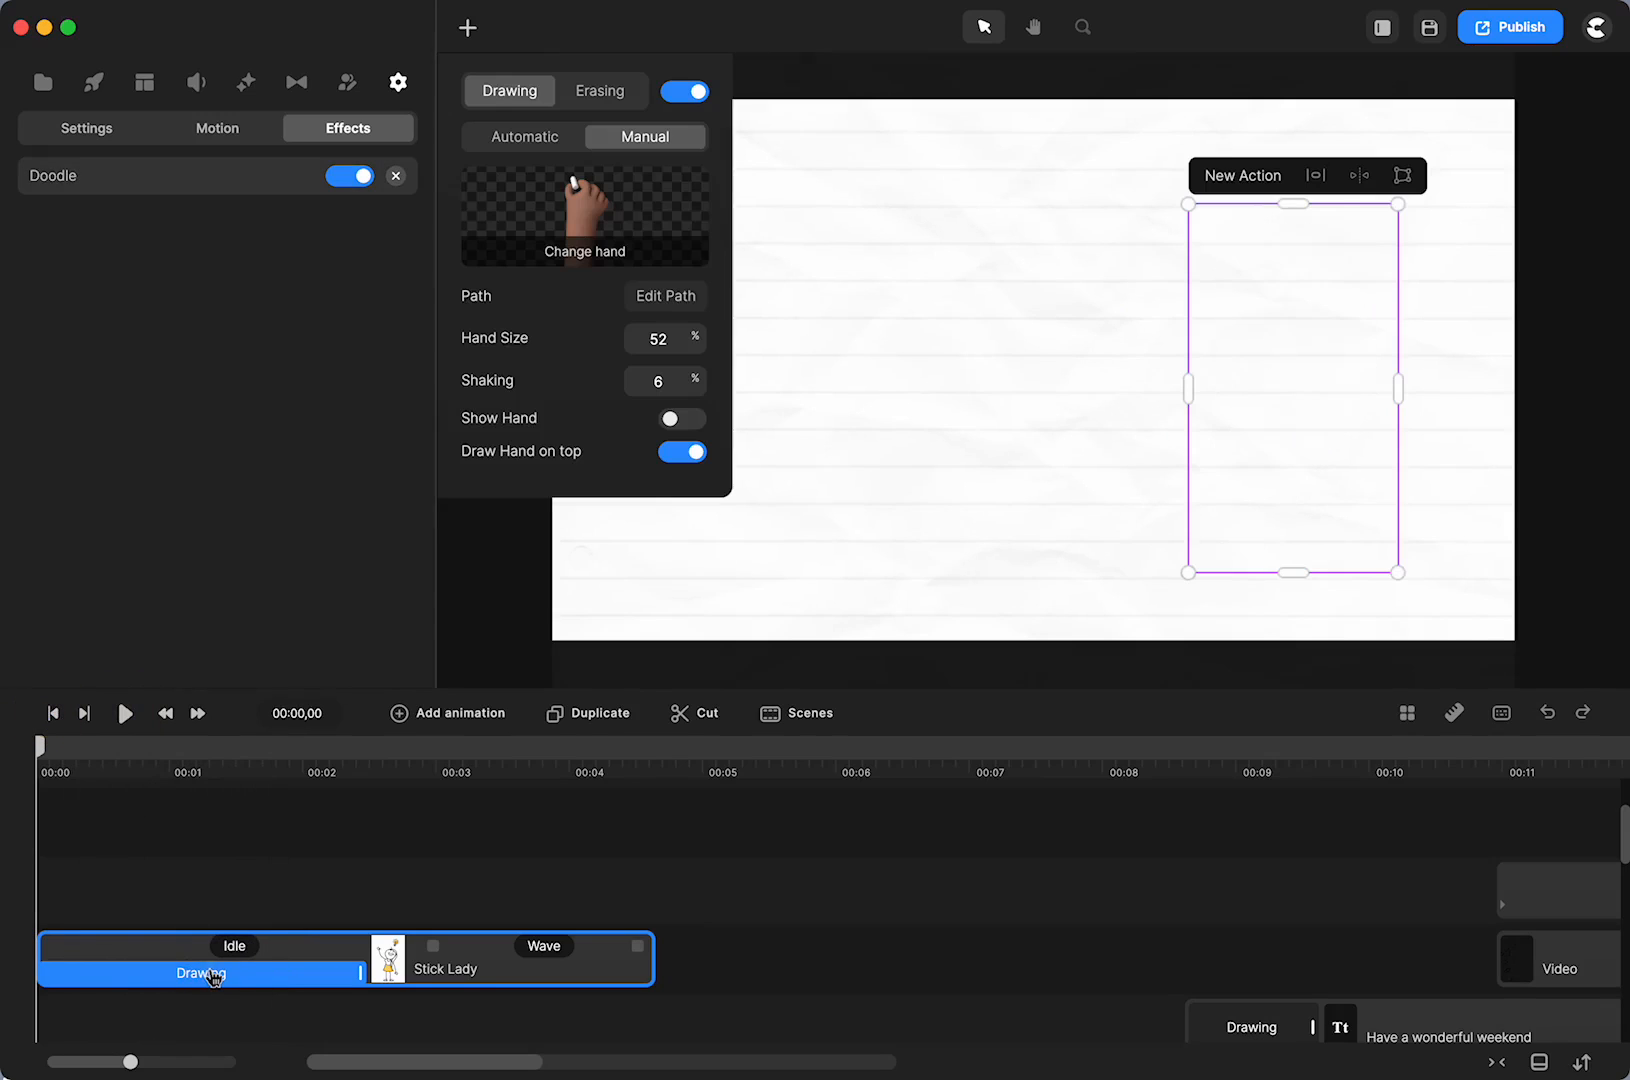
click(666, 298)
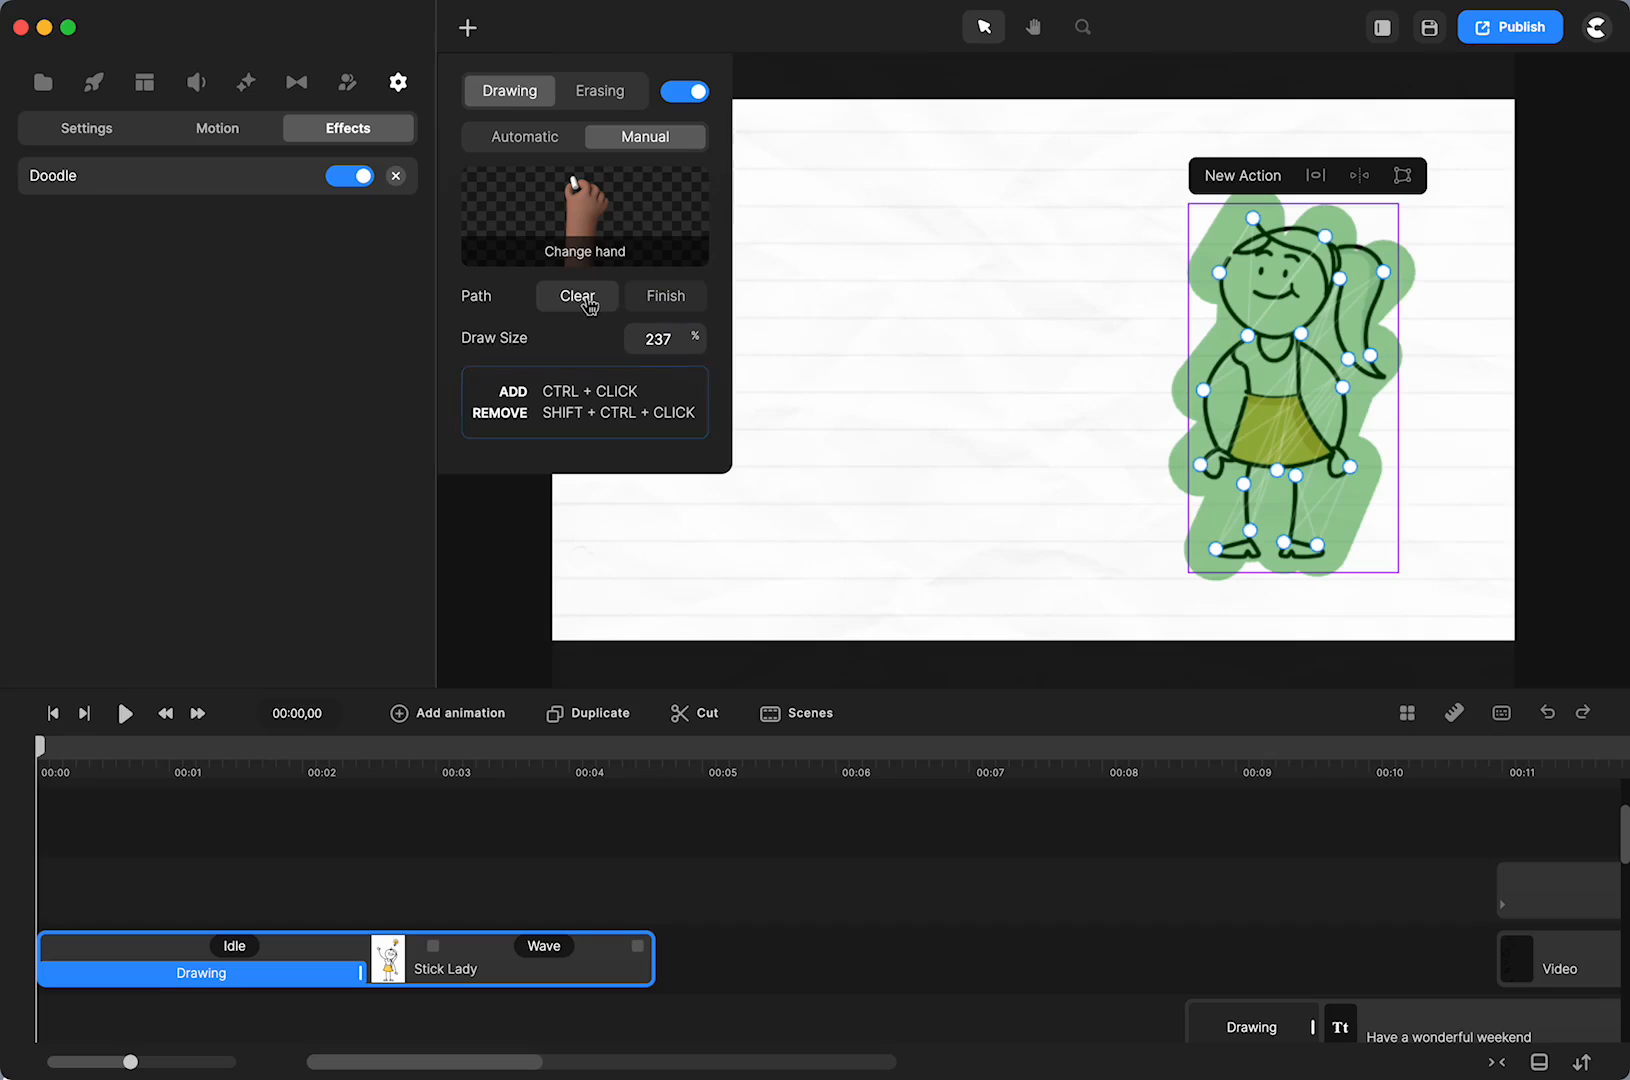
click(588, 300)
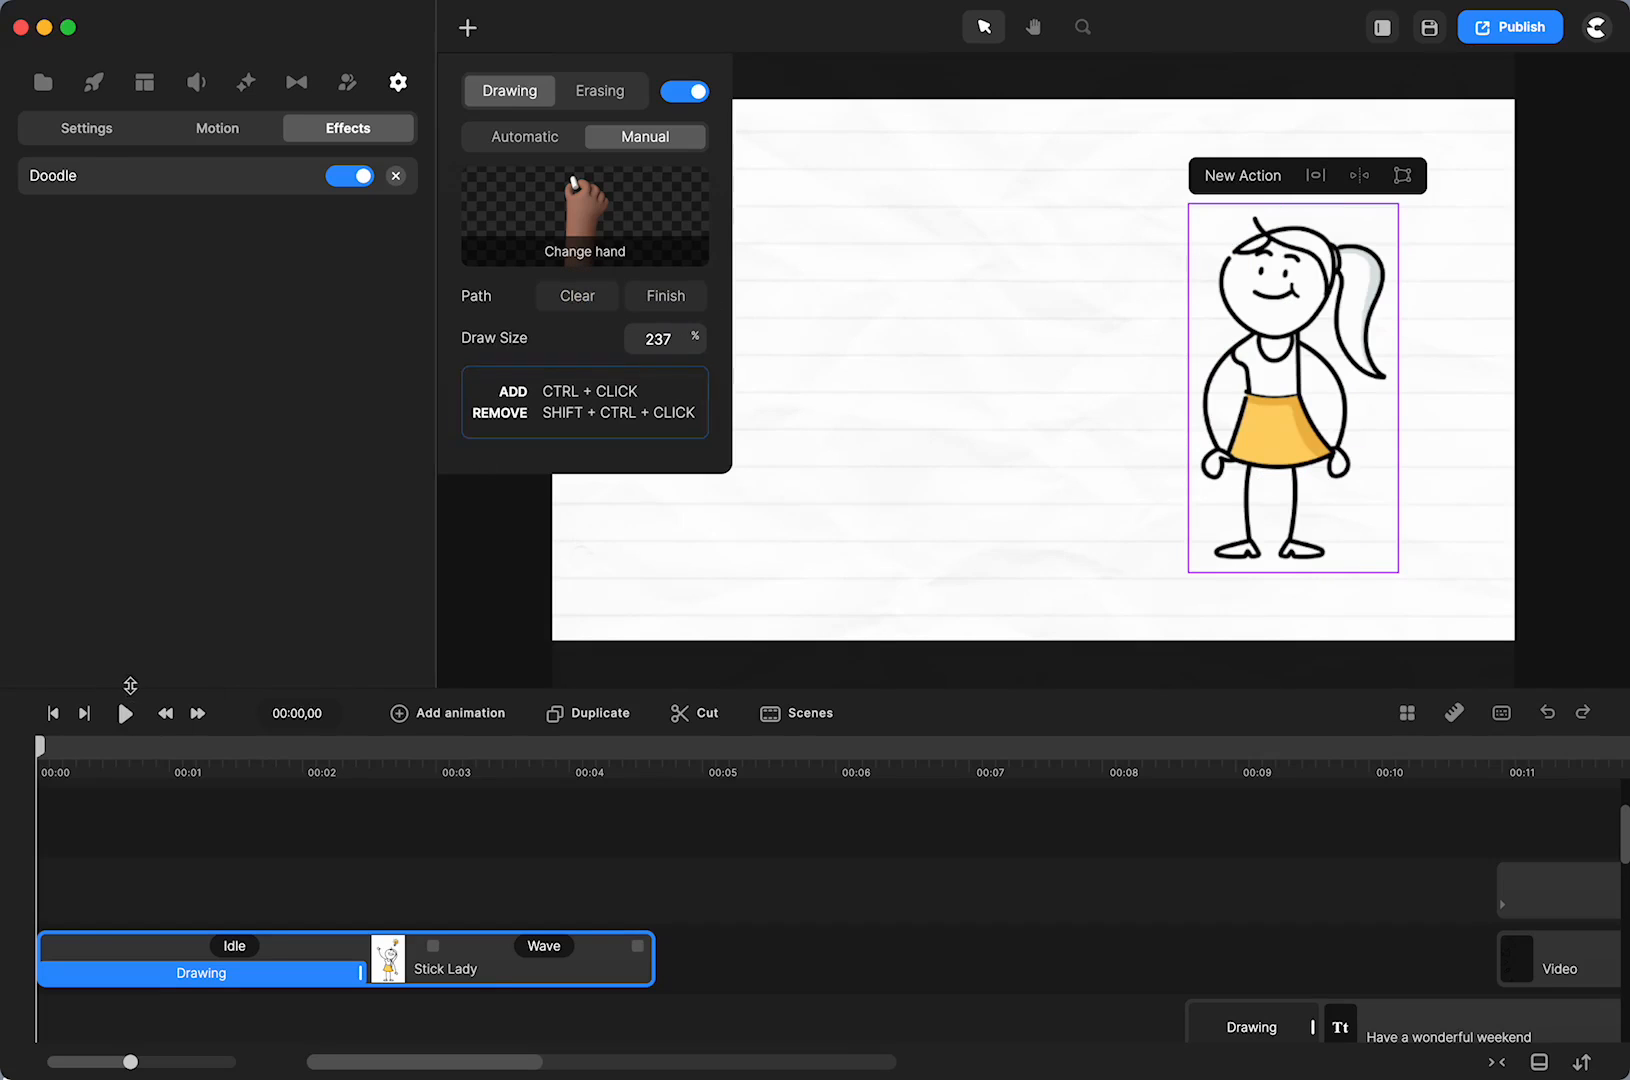
click(125, 715)
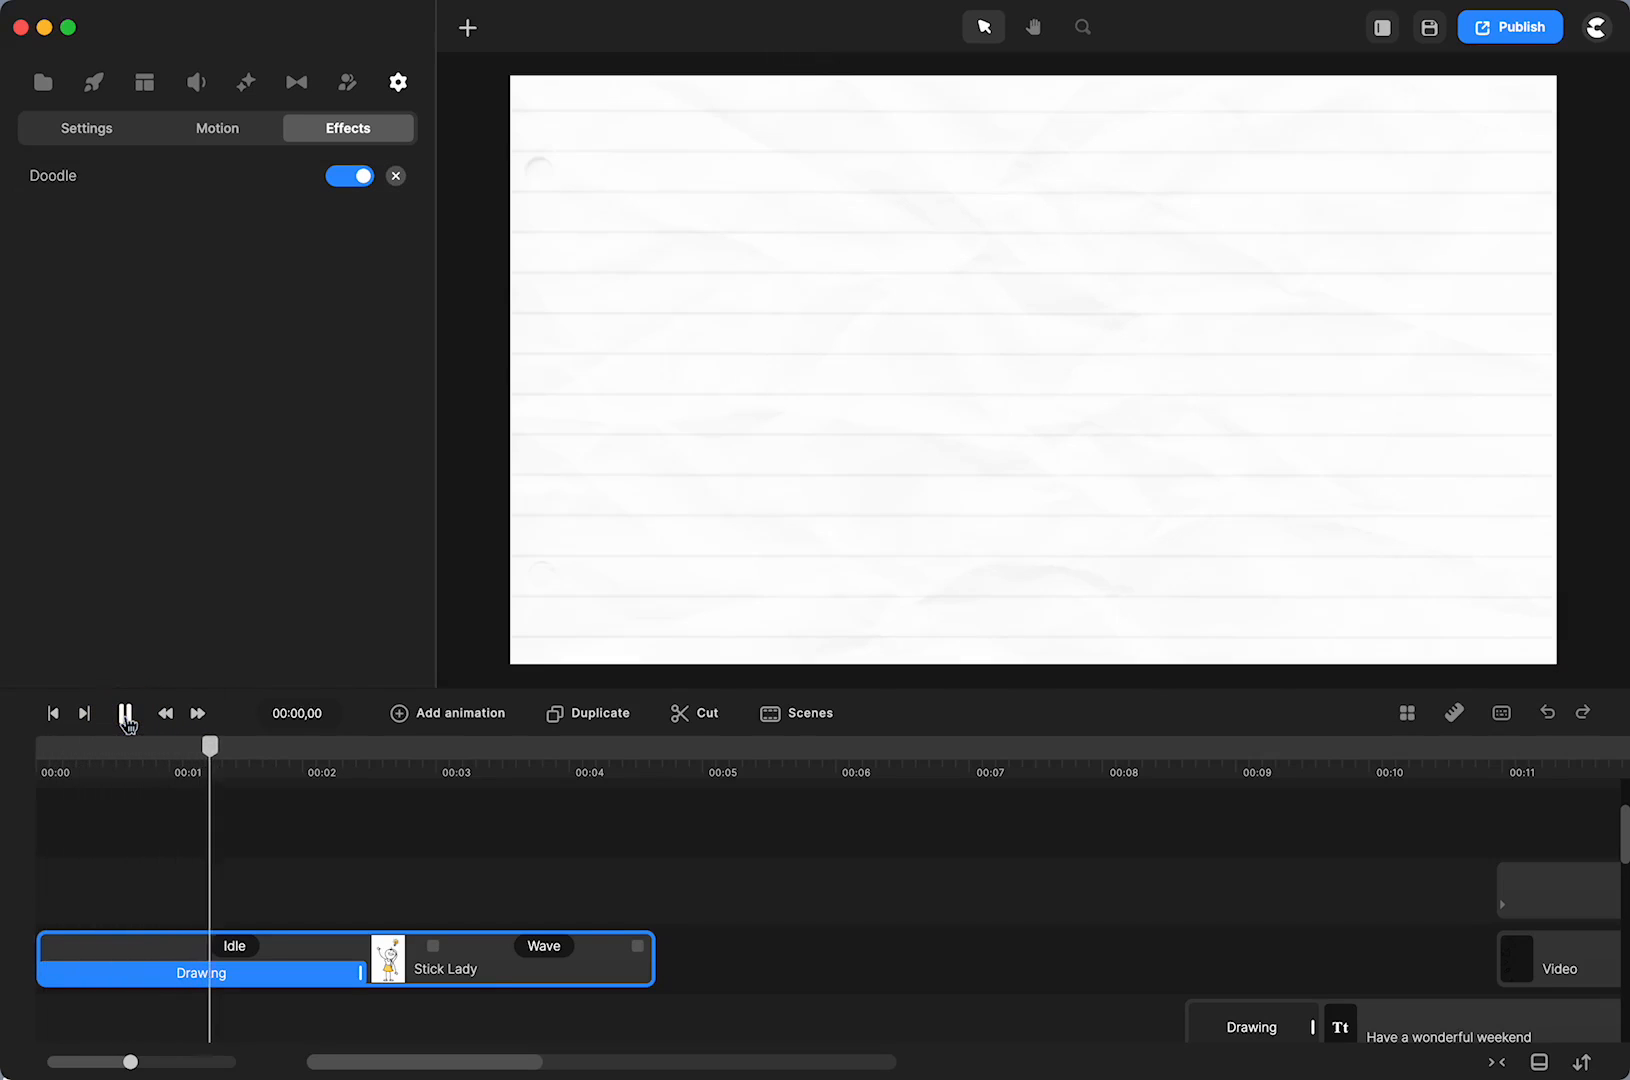
click(125, 713)
drag(340, 748, 80, 832)
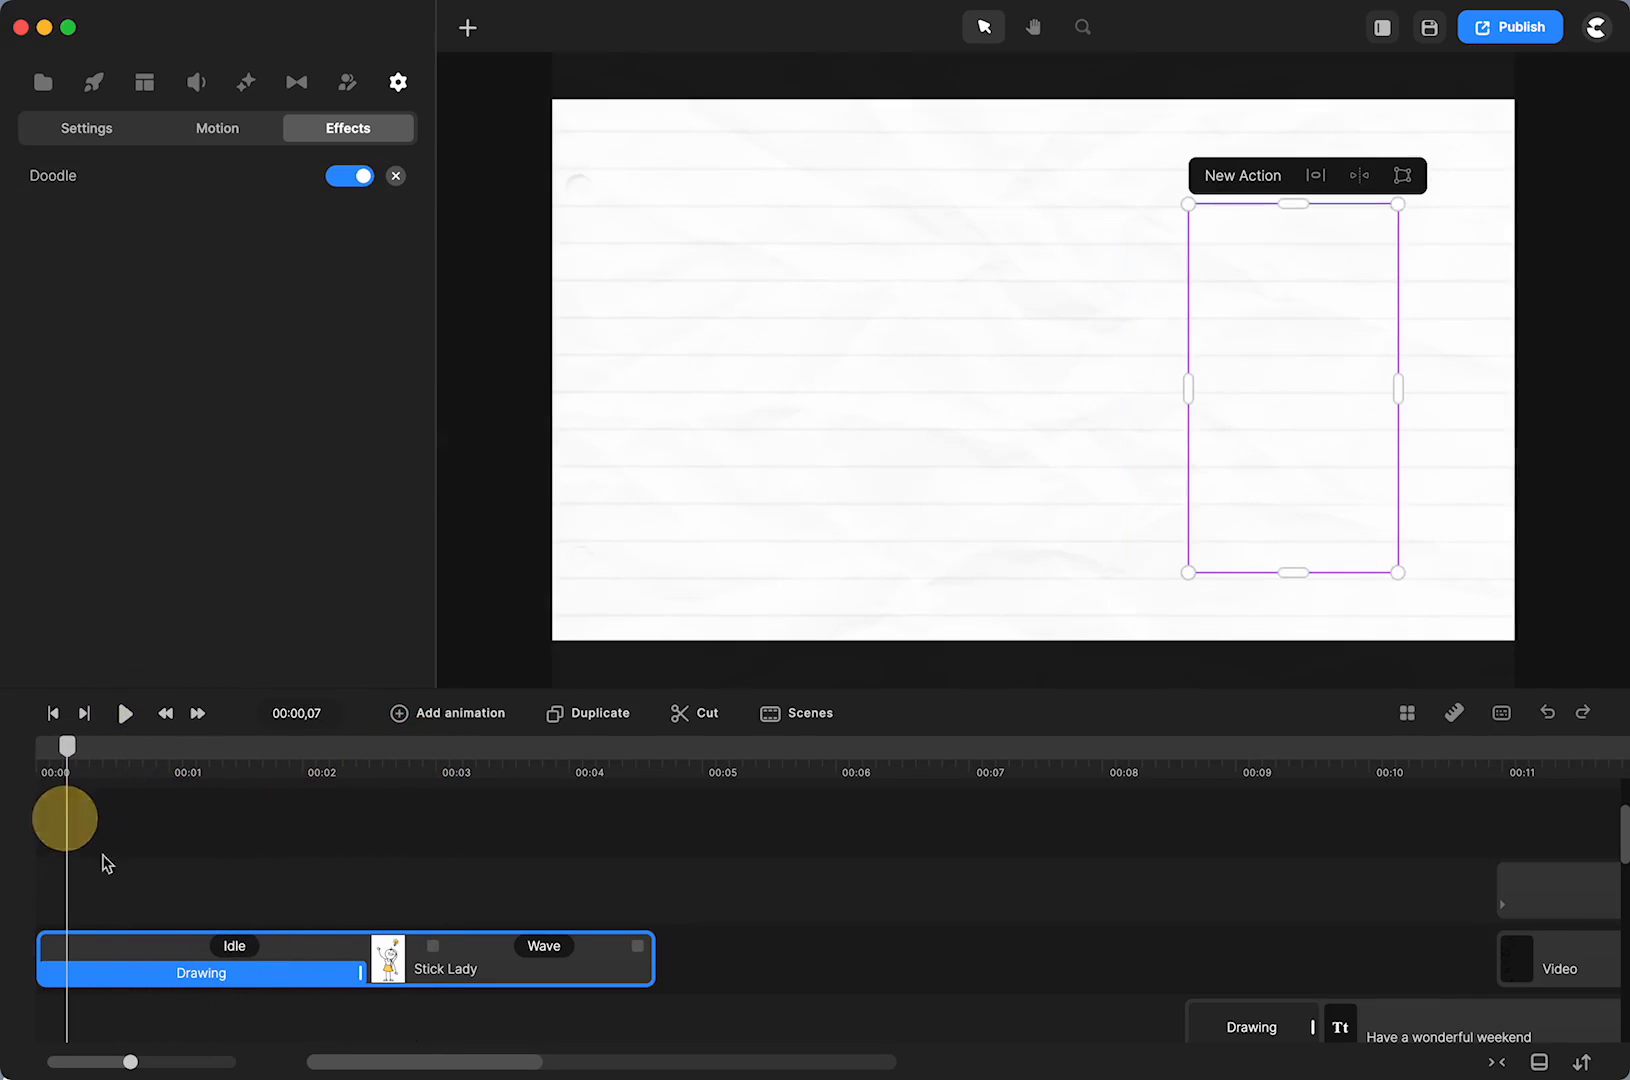
click(200, 973)
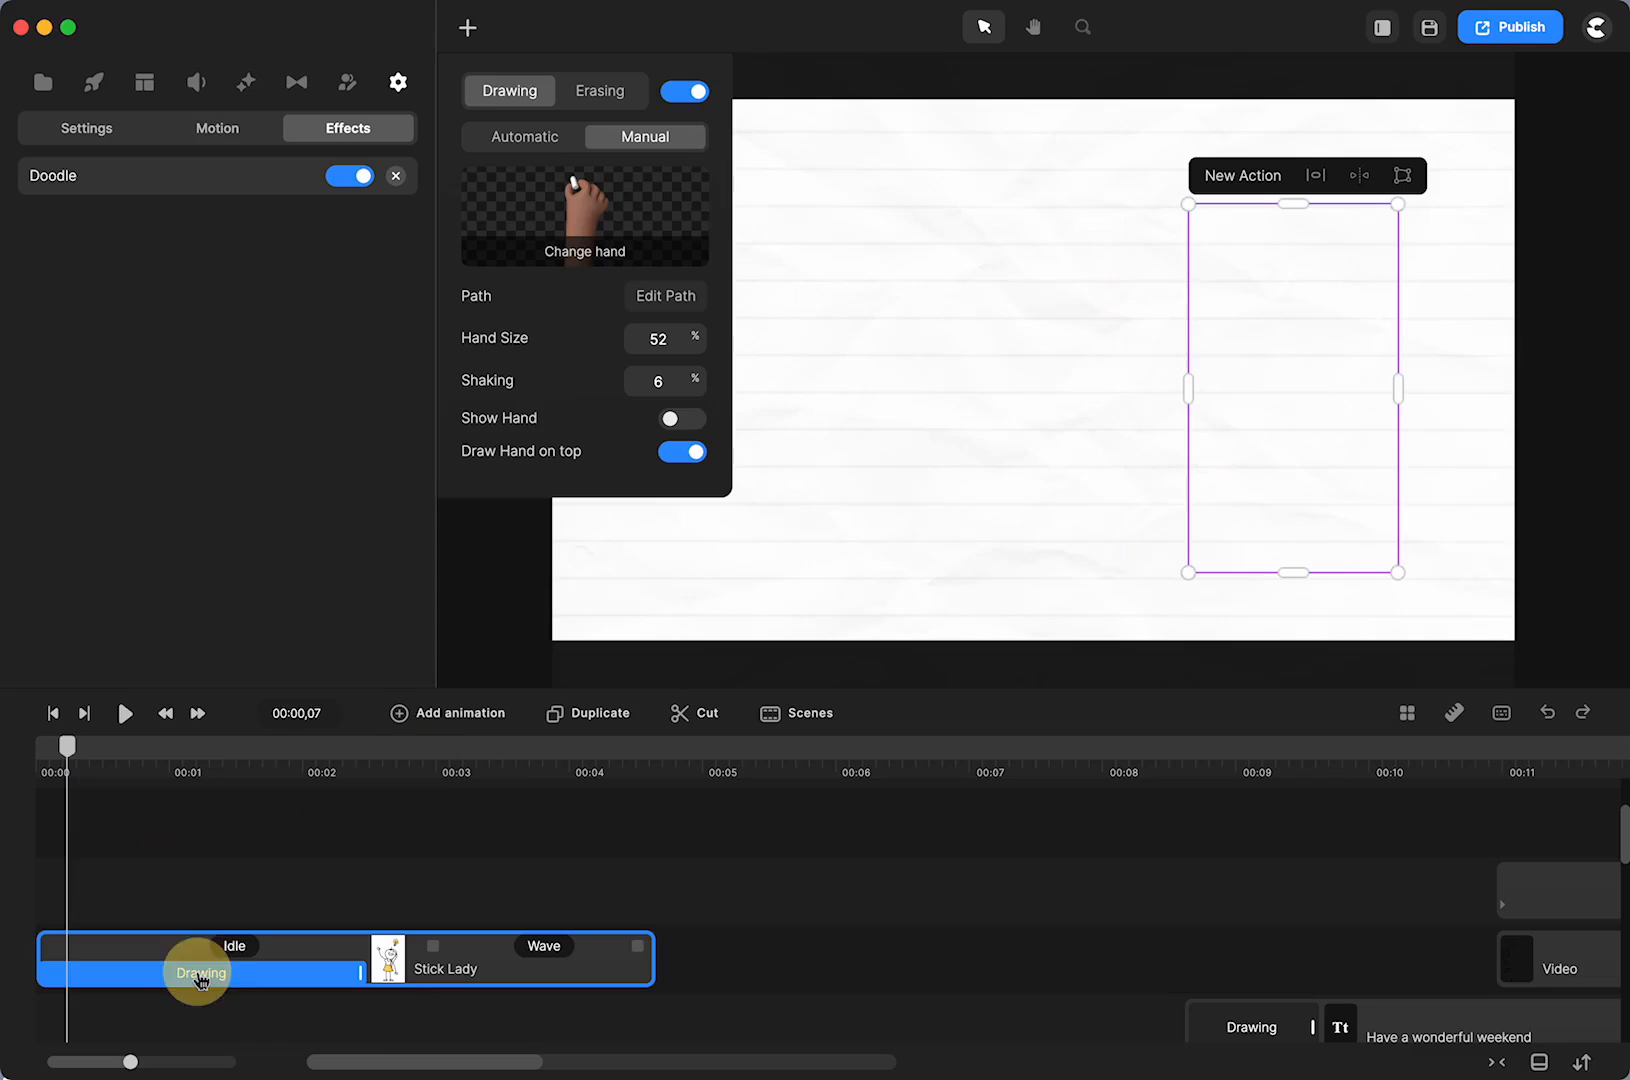
click(672, 296)
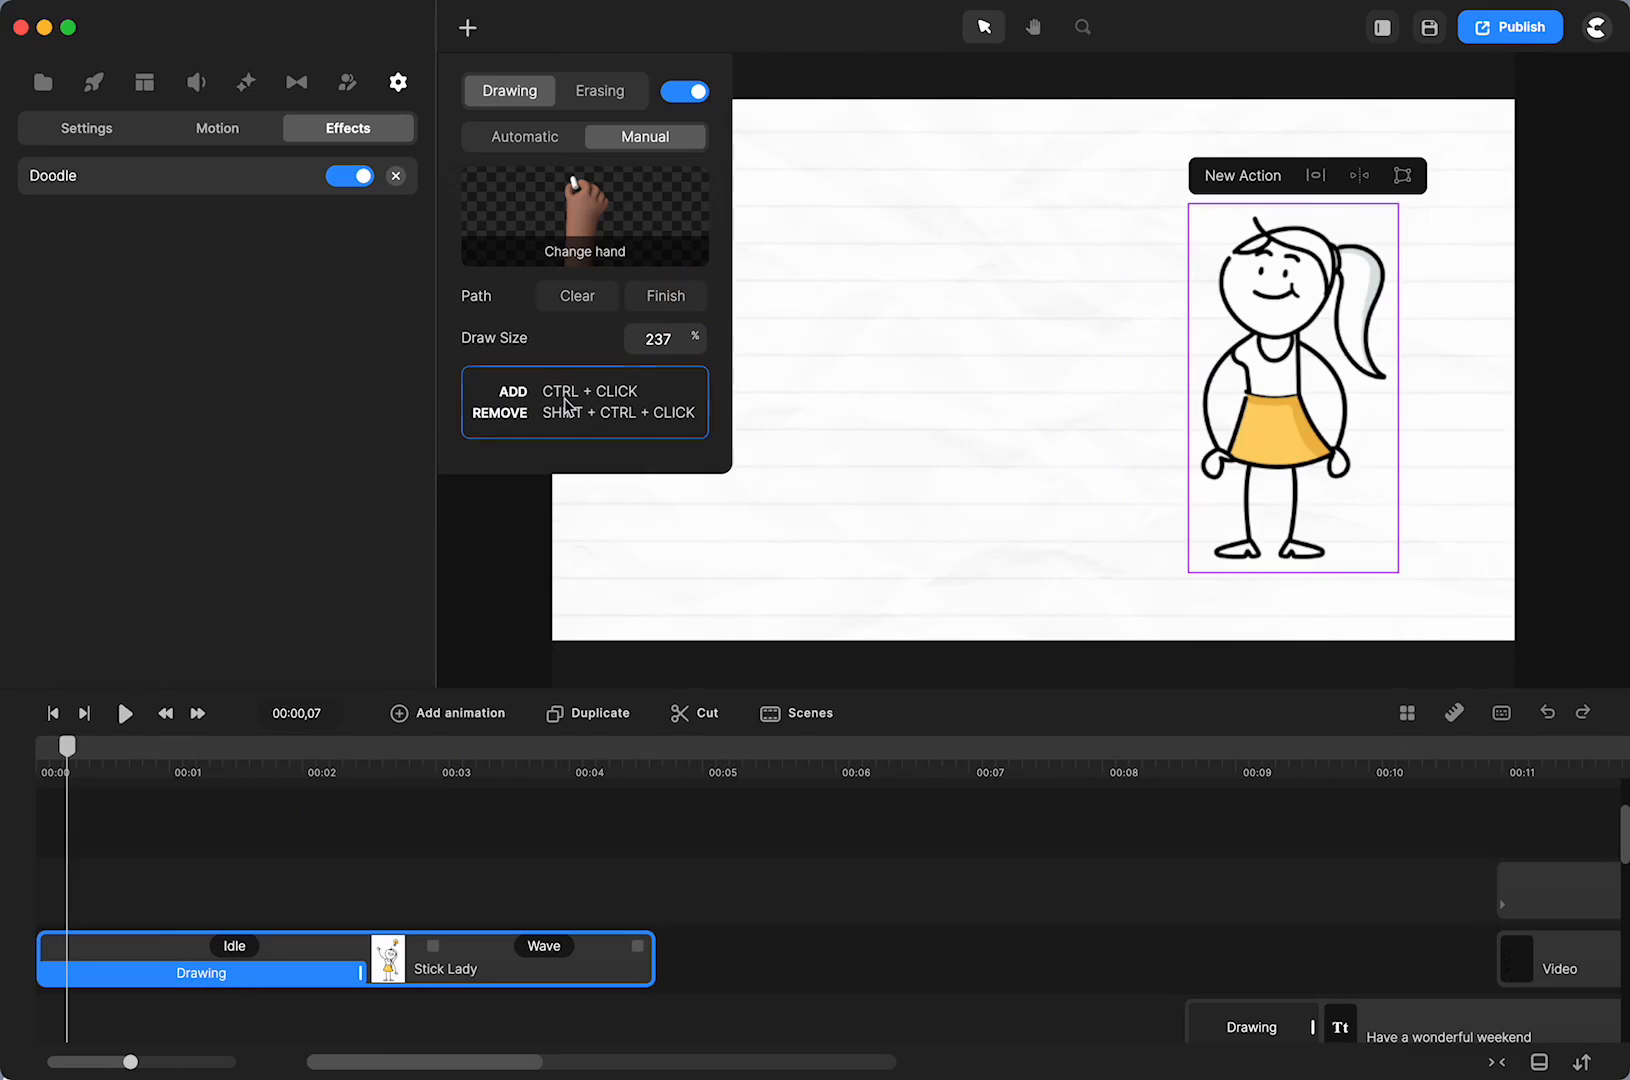
click(320, 873)
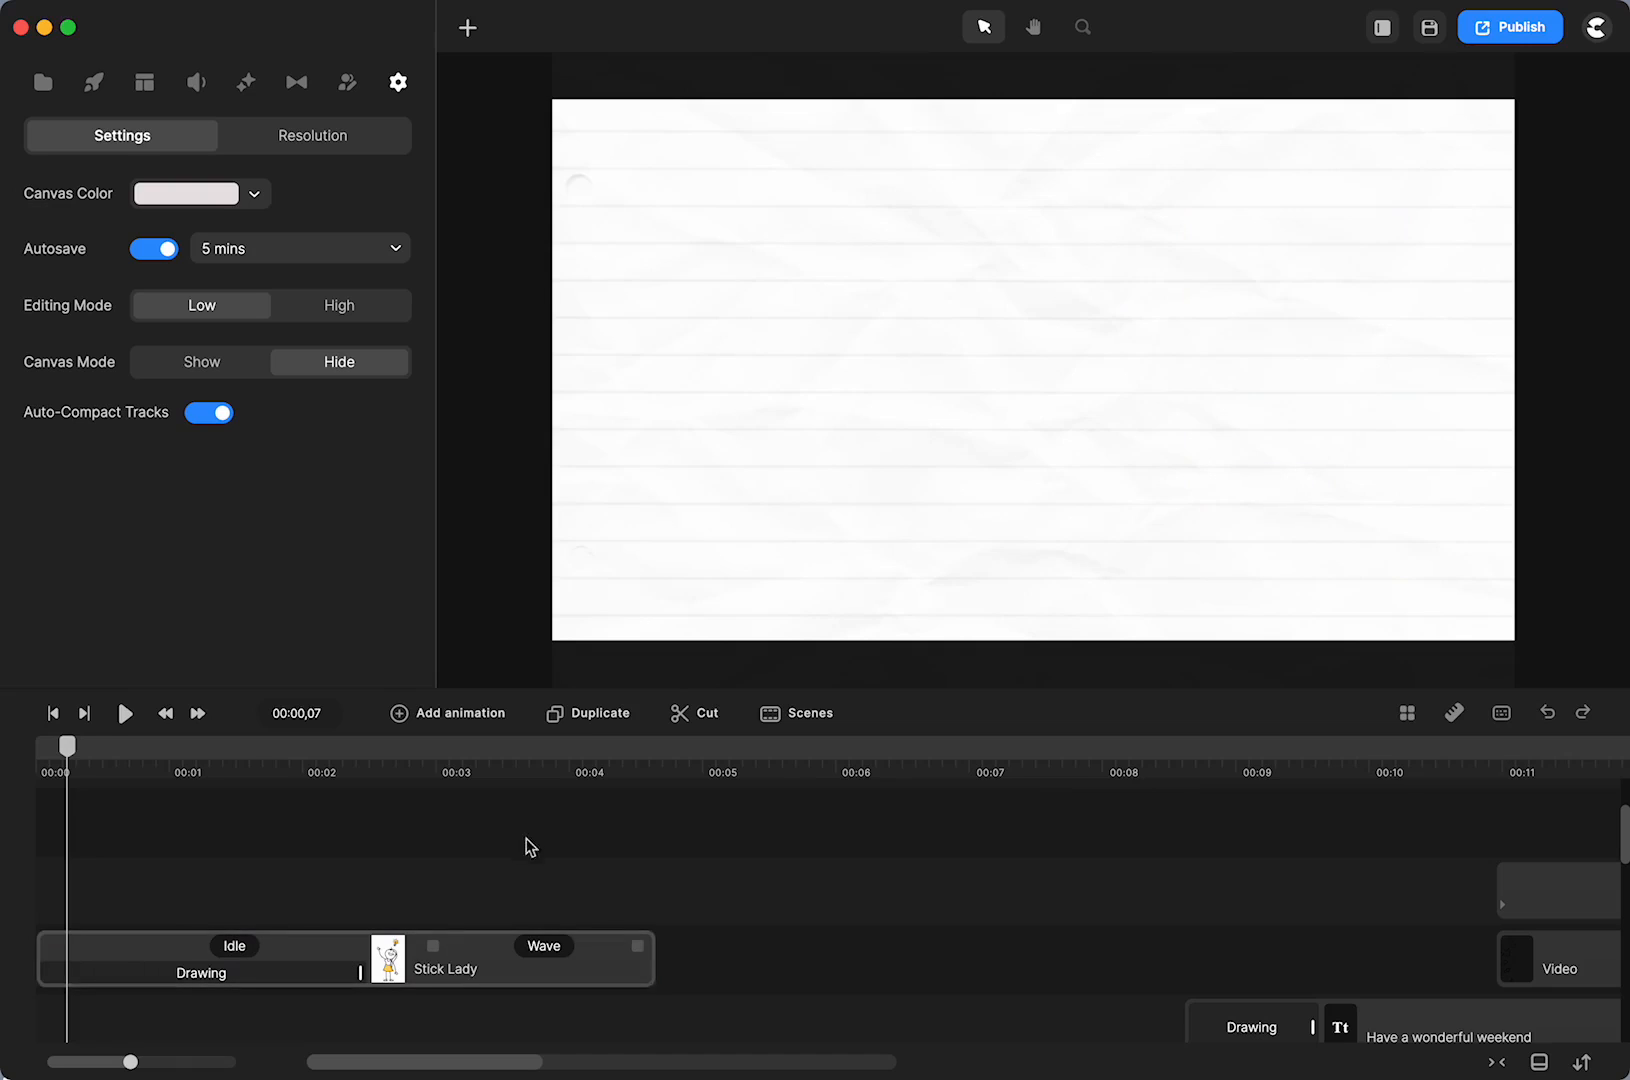
Enlarge the Stick Lady to nearly the full canvas height and move her up within the canvas
click(499, 762)
click(1262, 486)
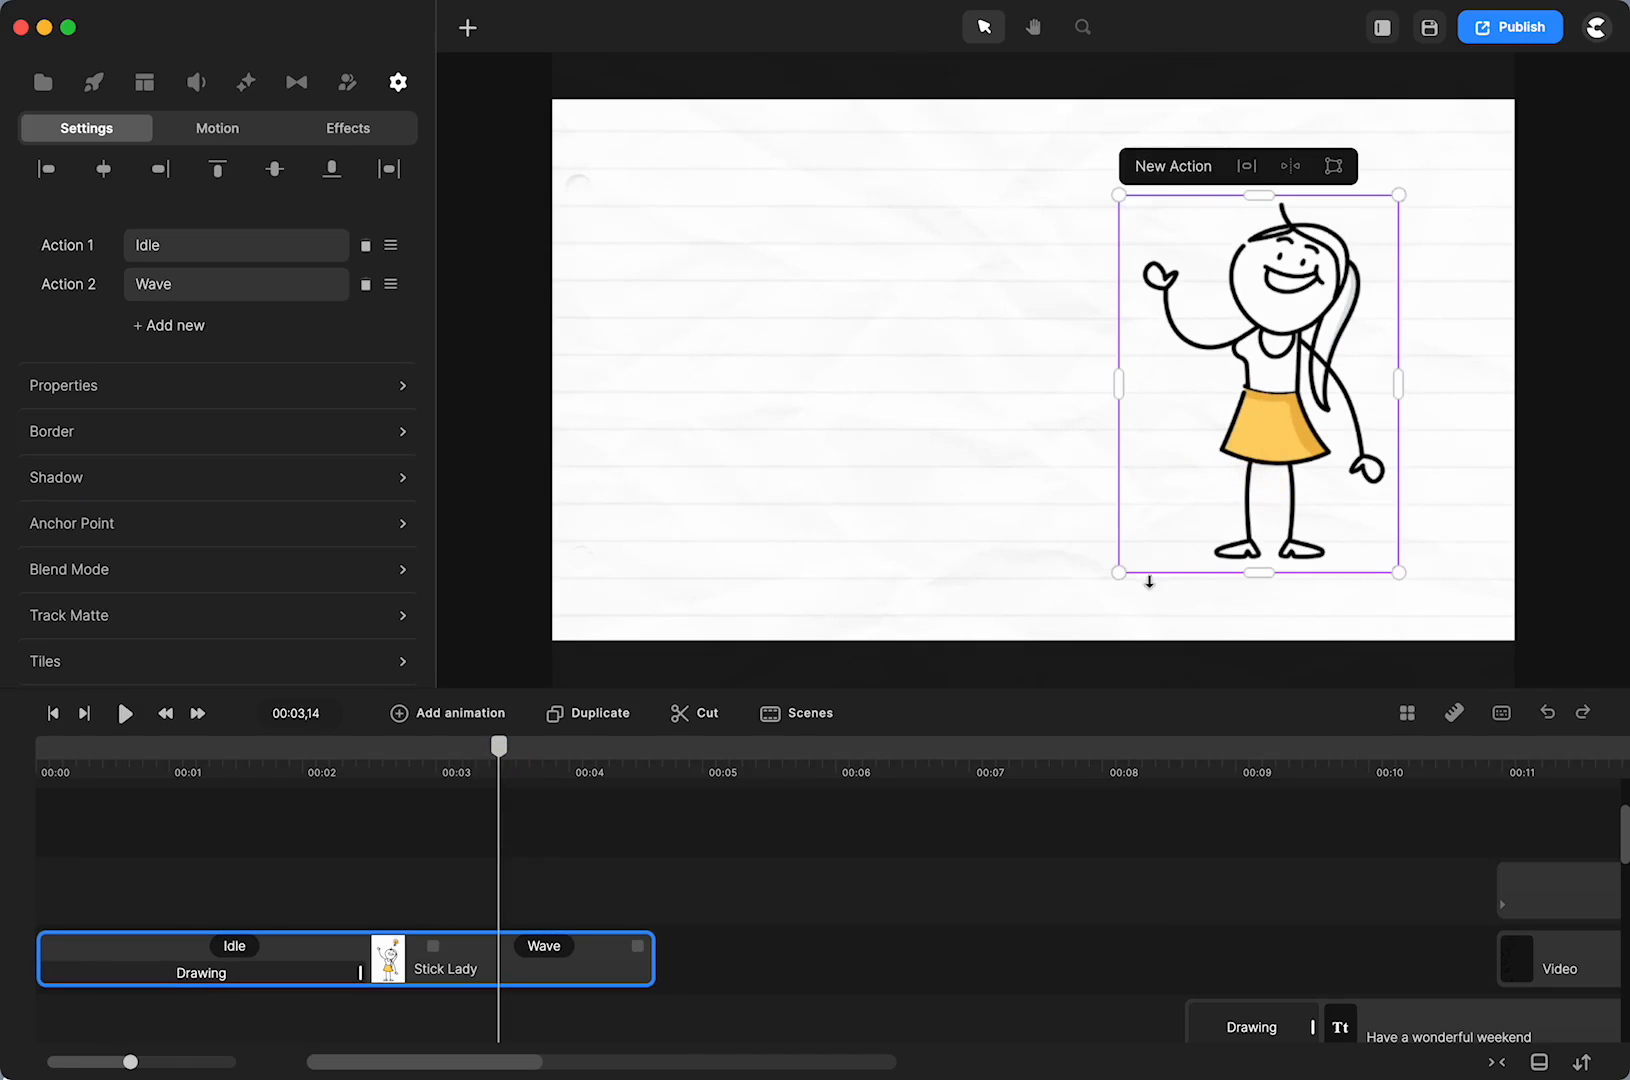
drag(1113, 574, 975, 626)
drag(1240, 453, 1230, 396)
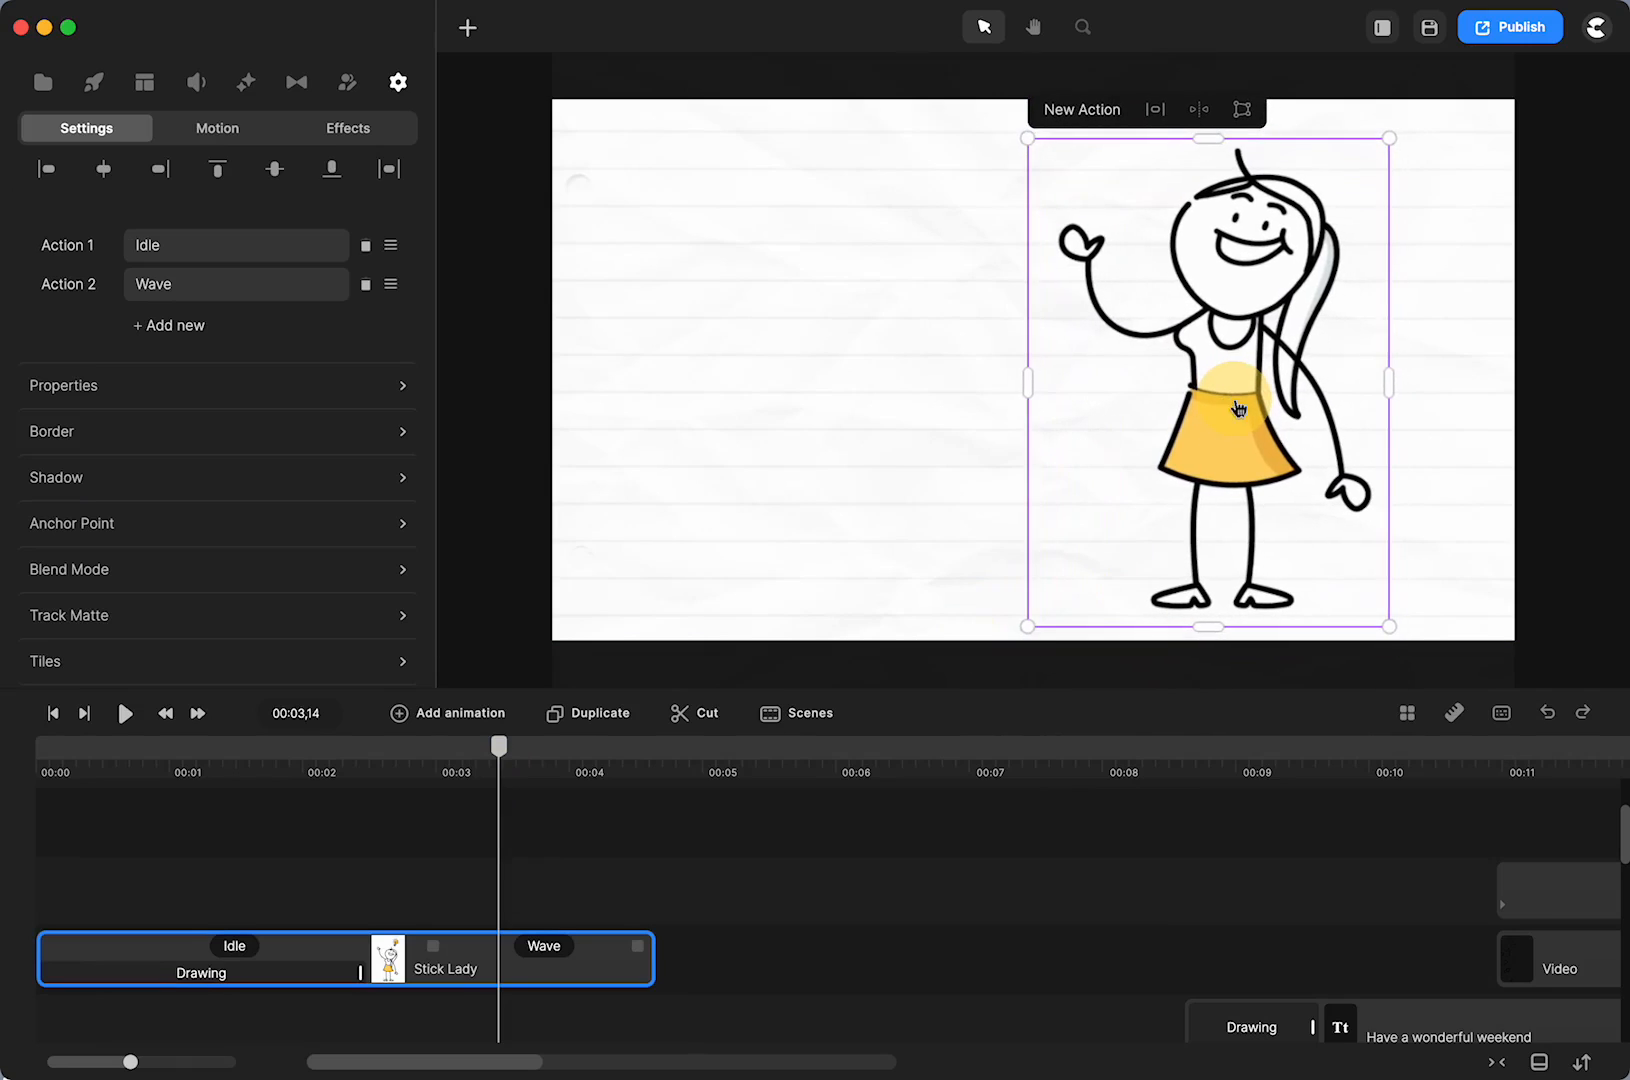
Start a new manual drawing path with points from the hair tuft along the top of the Stick Lady's head
click(165, 757)
click(248, 970)
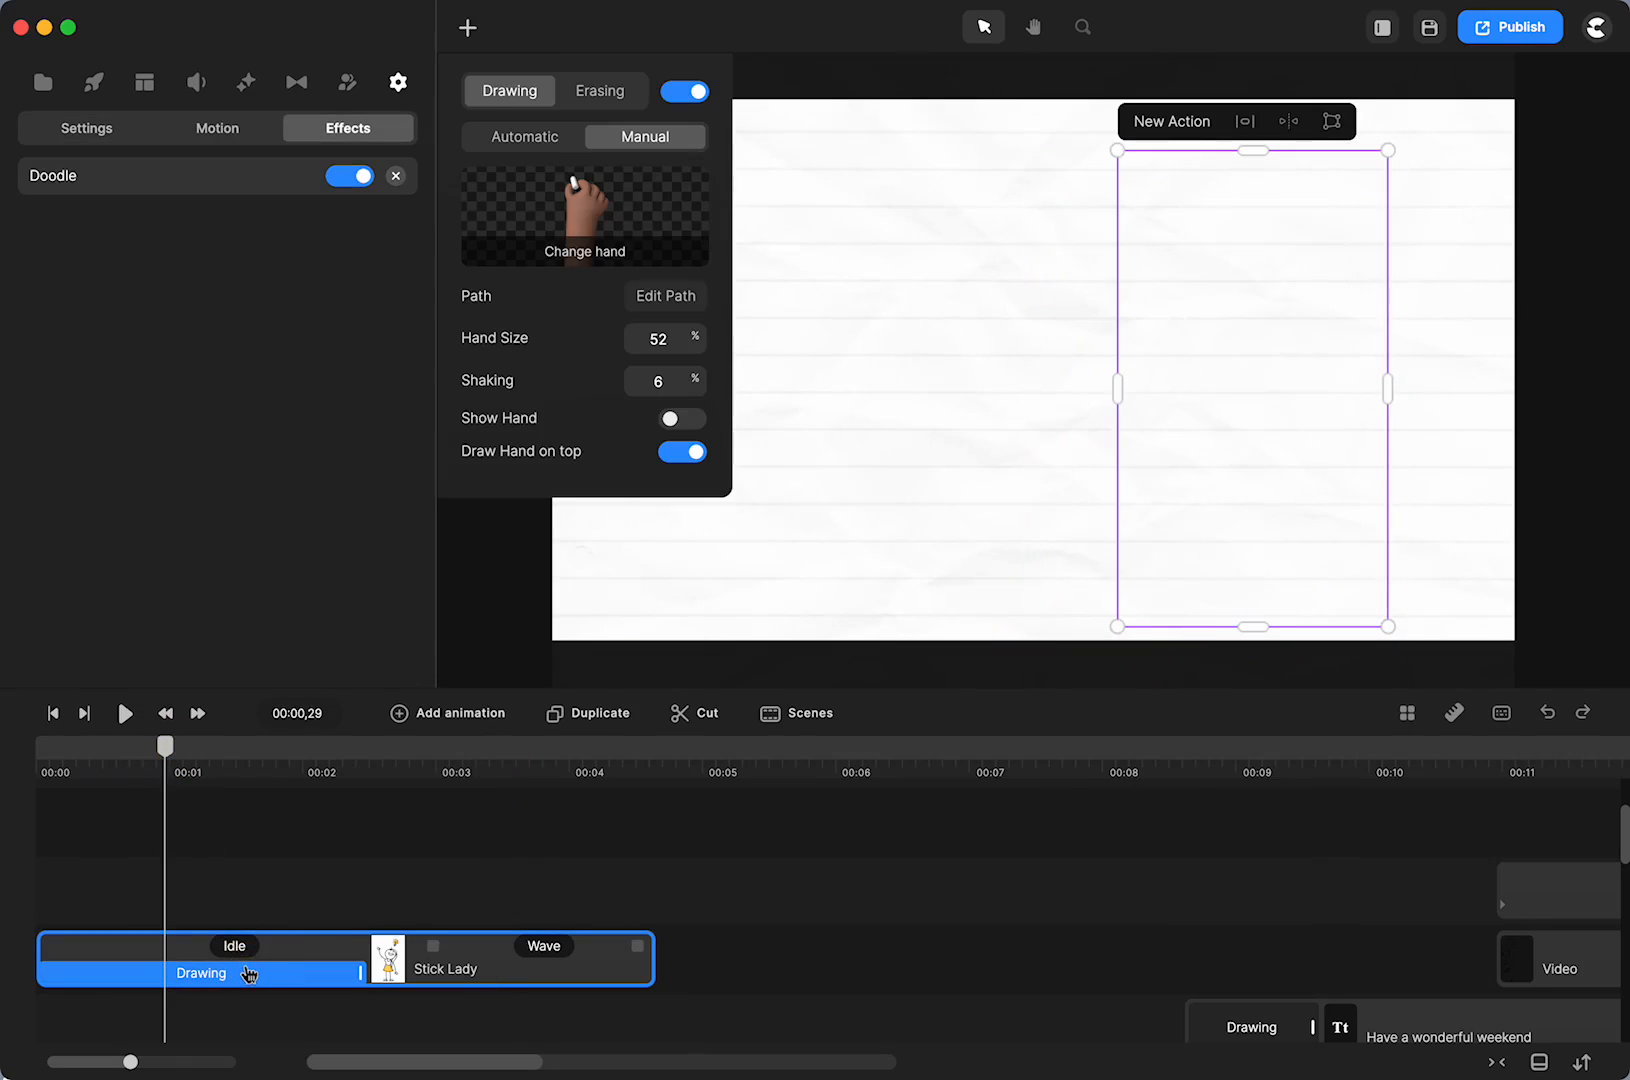
click(655, 296)
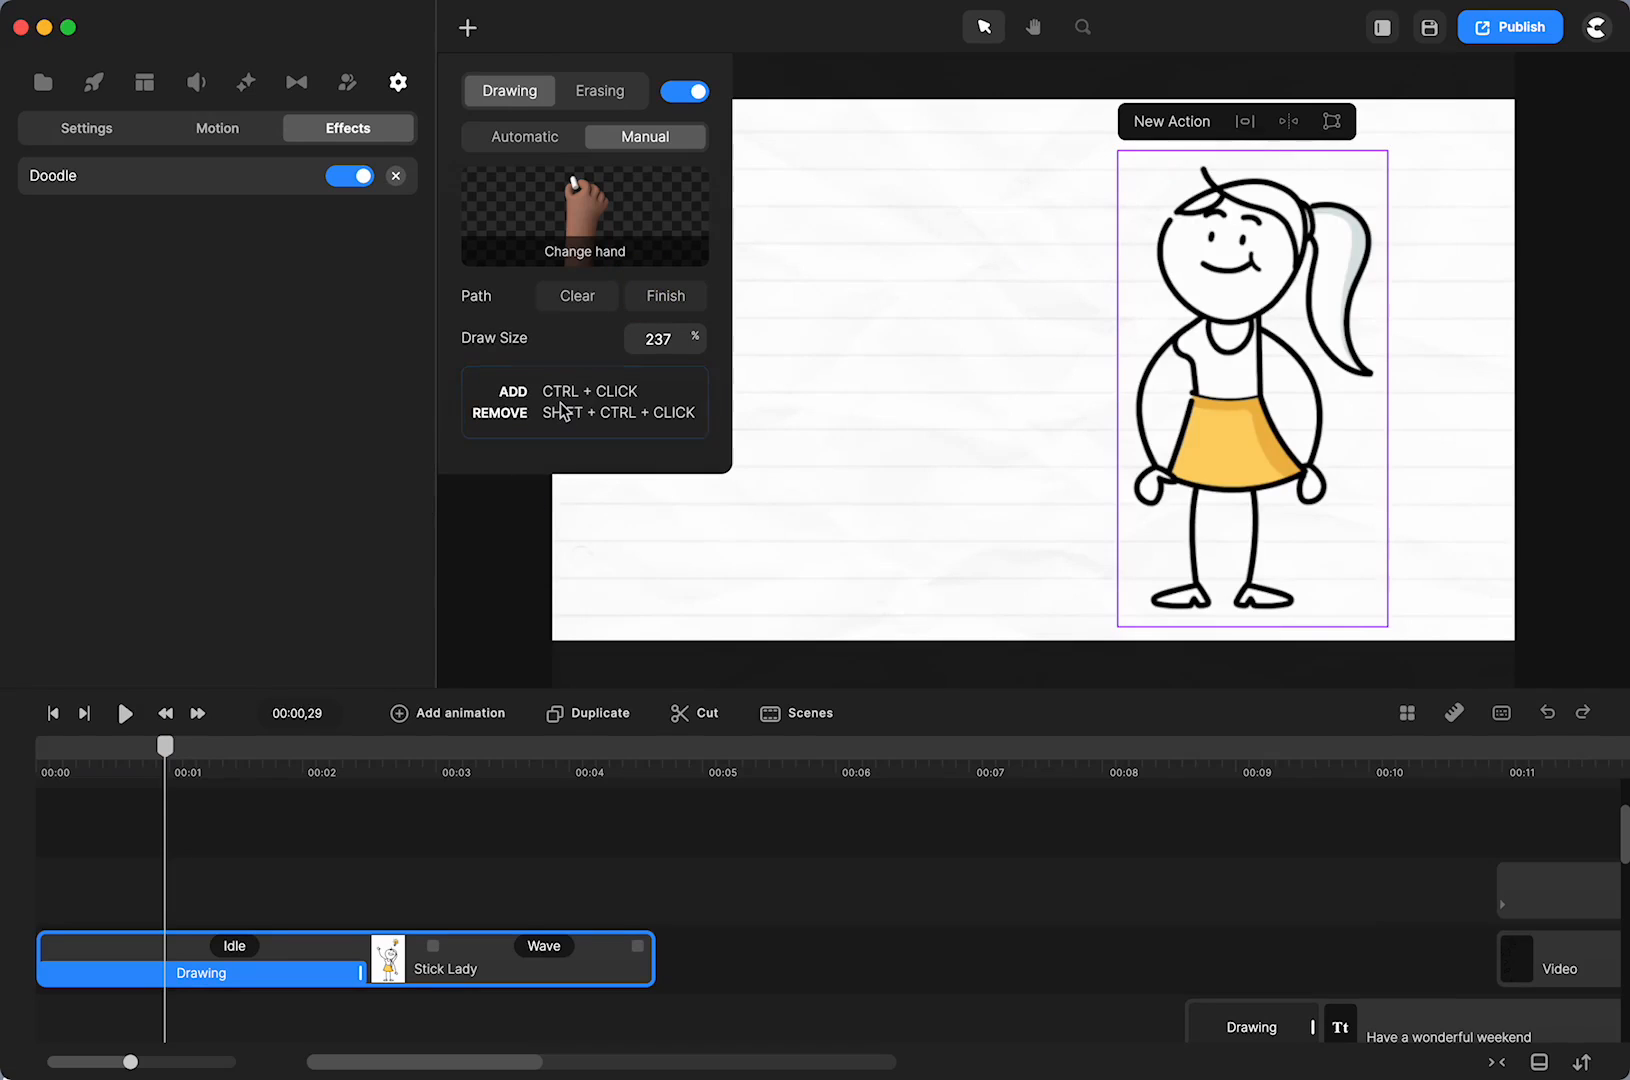
ctrl+click(1203, 167)
ctrl+click(1211, 186)
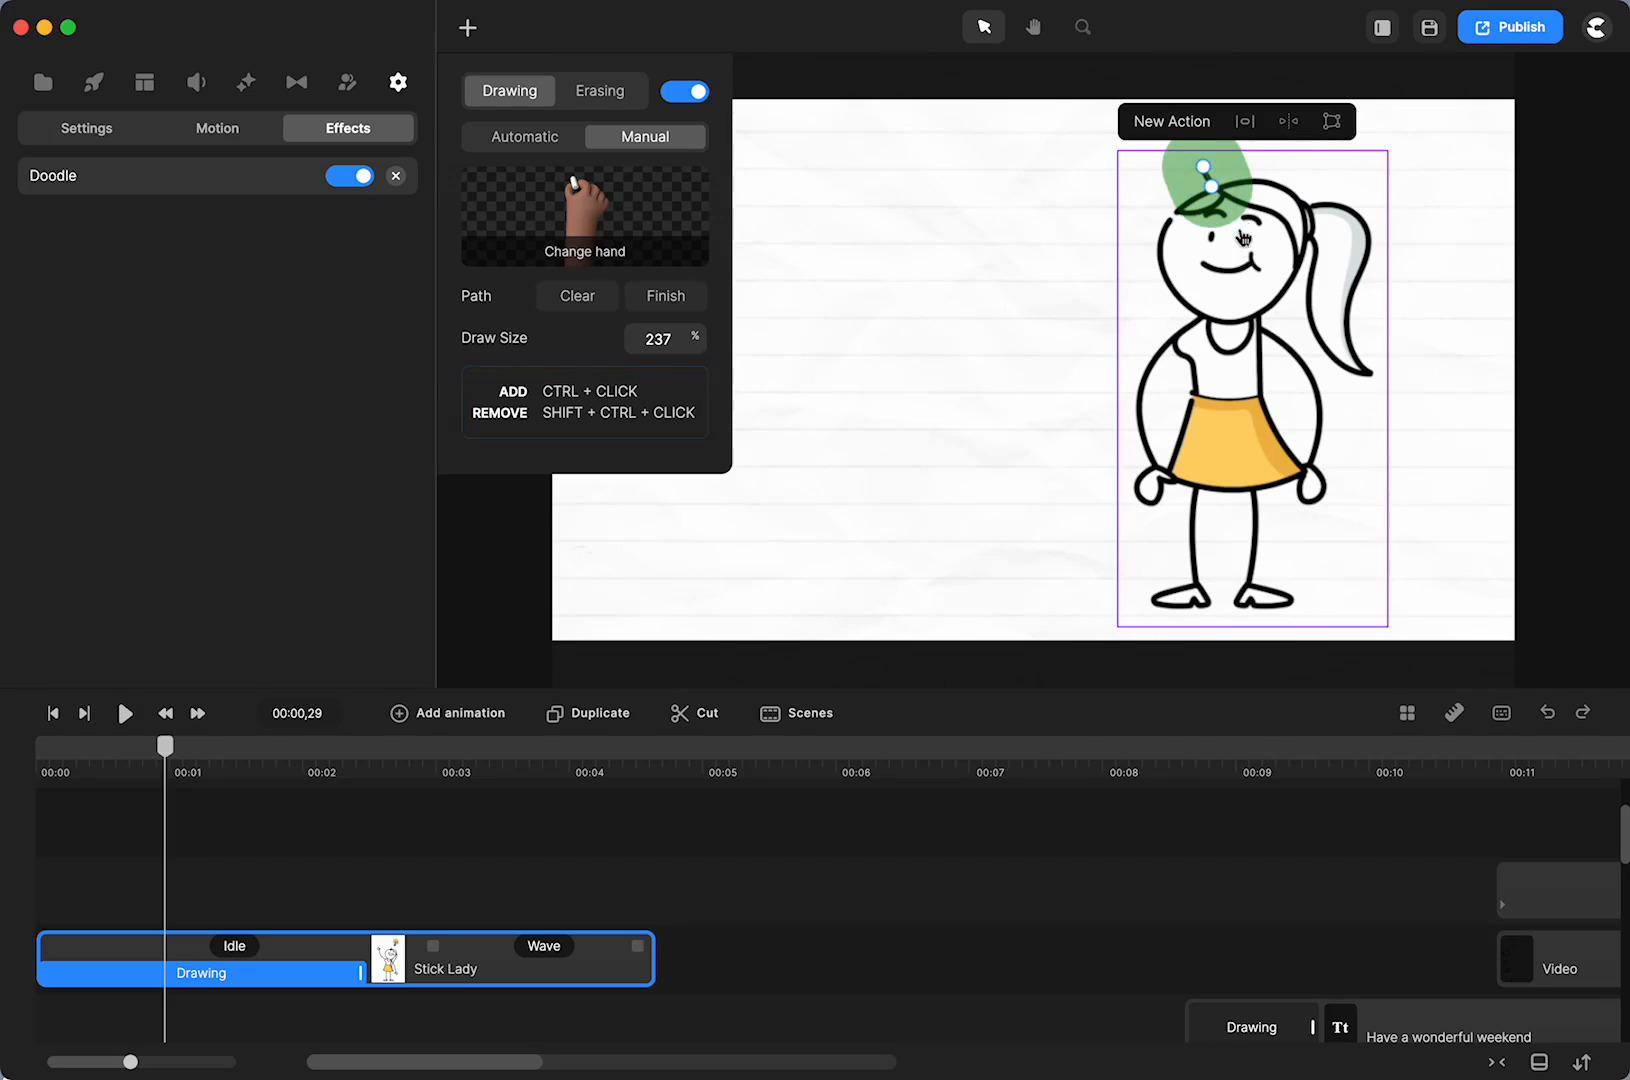
ctrl+click(1229, 181)
ctrl+click(1255, 175)
ctrl+click(1277, 179)
ctrl+click(1297, 196)
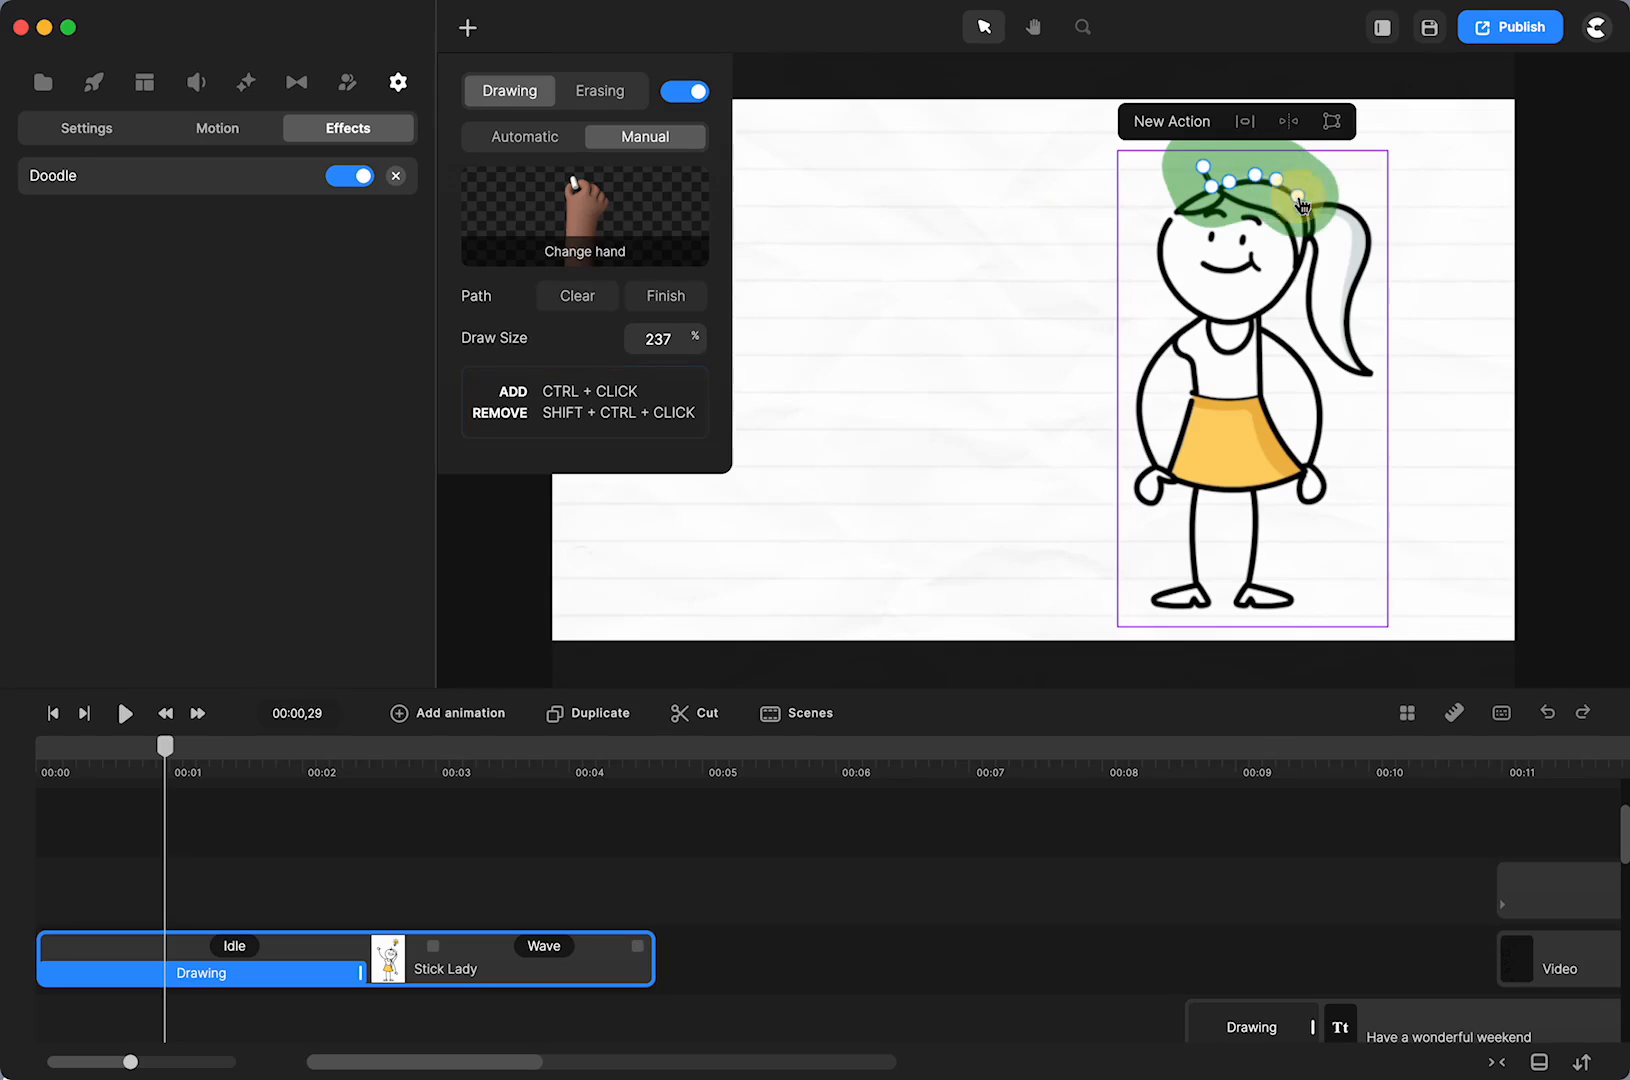
Continue the drawing path with points along the outer edge of the ponytail down to its tip
ctrl+click(1310, 204)
ctrl+click(1336, 203)
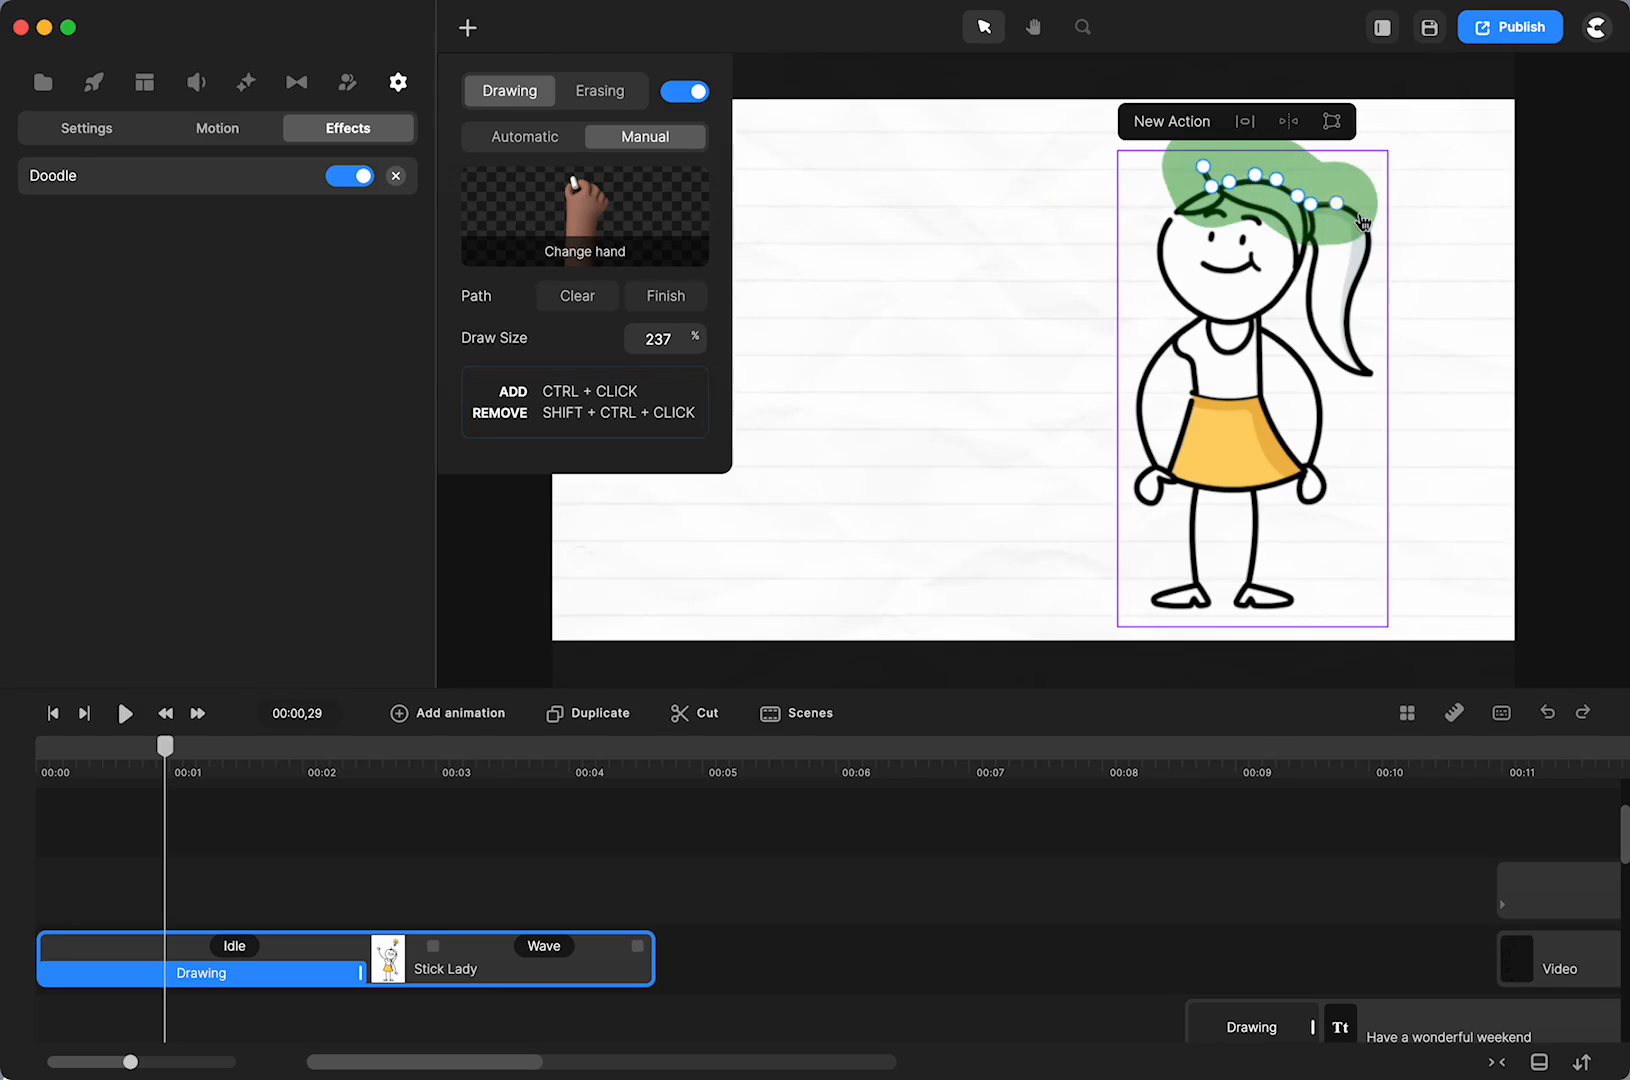
ctrl+click(1357, 212)
ctrl+click(1366, 240)
ctrl+click(1365, 260)
ctrl+click(1356, 278)
ctrl+click(1347, 302)
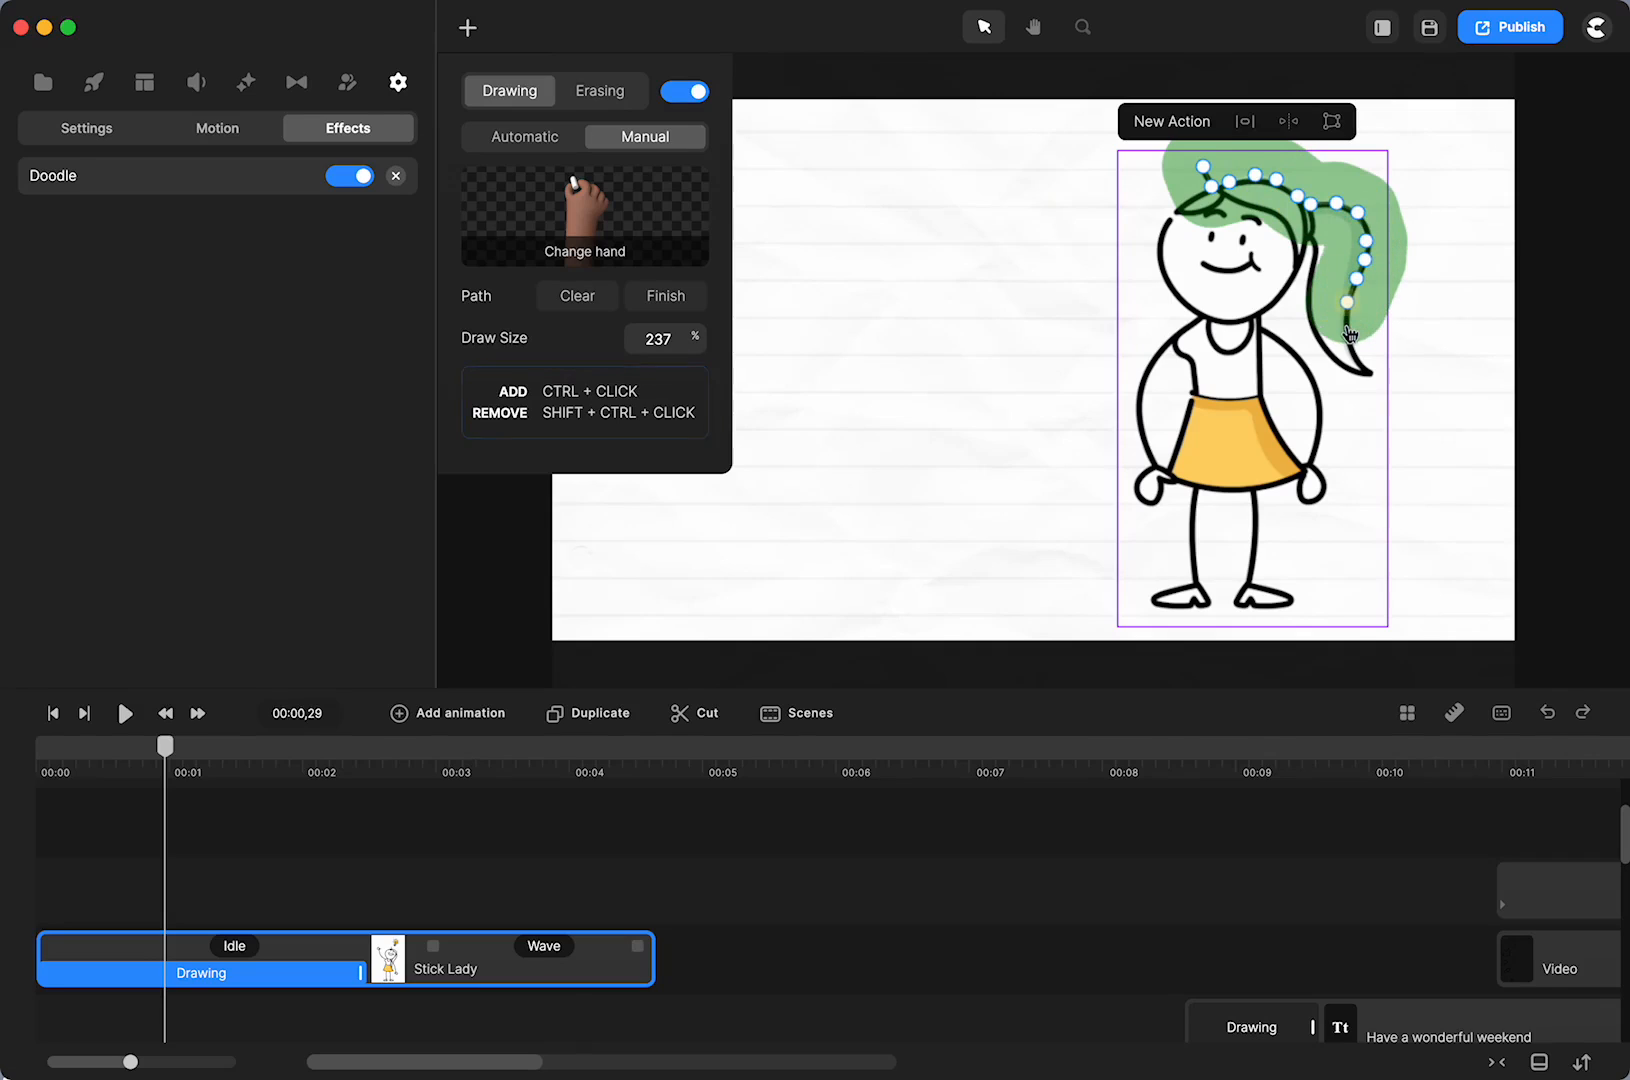
ctrl+click(1346, 324)
ctrl+click(1351, 343)
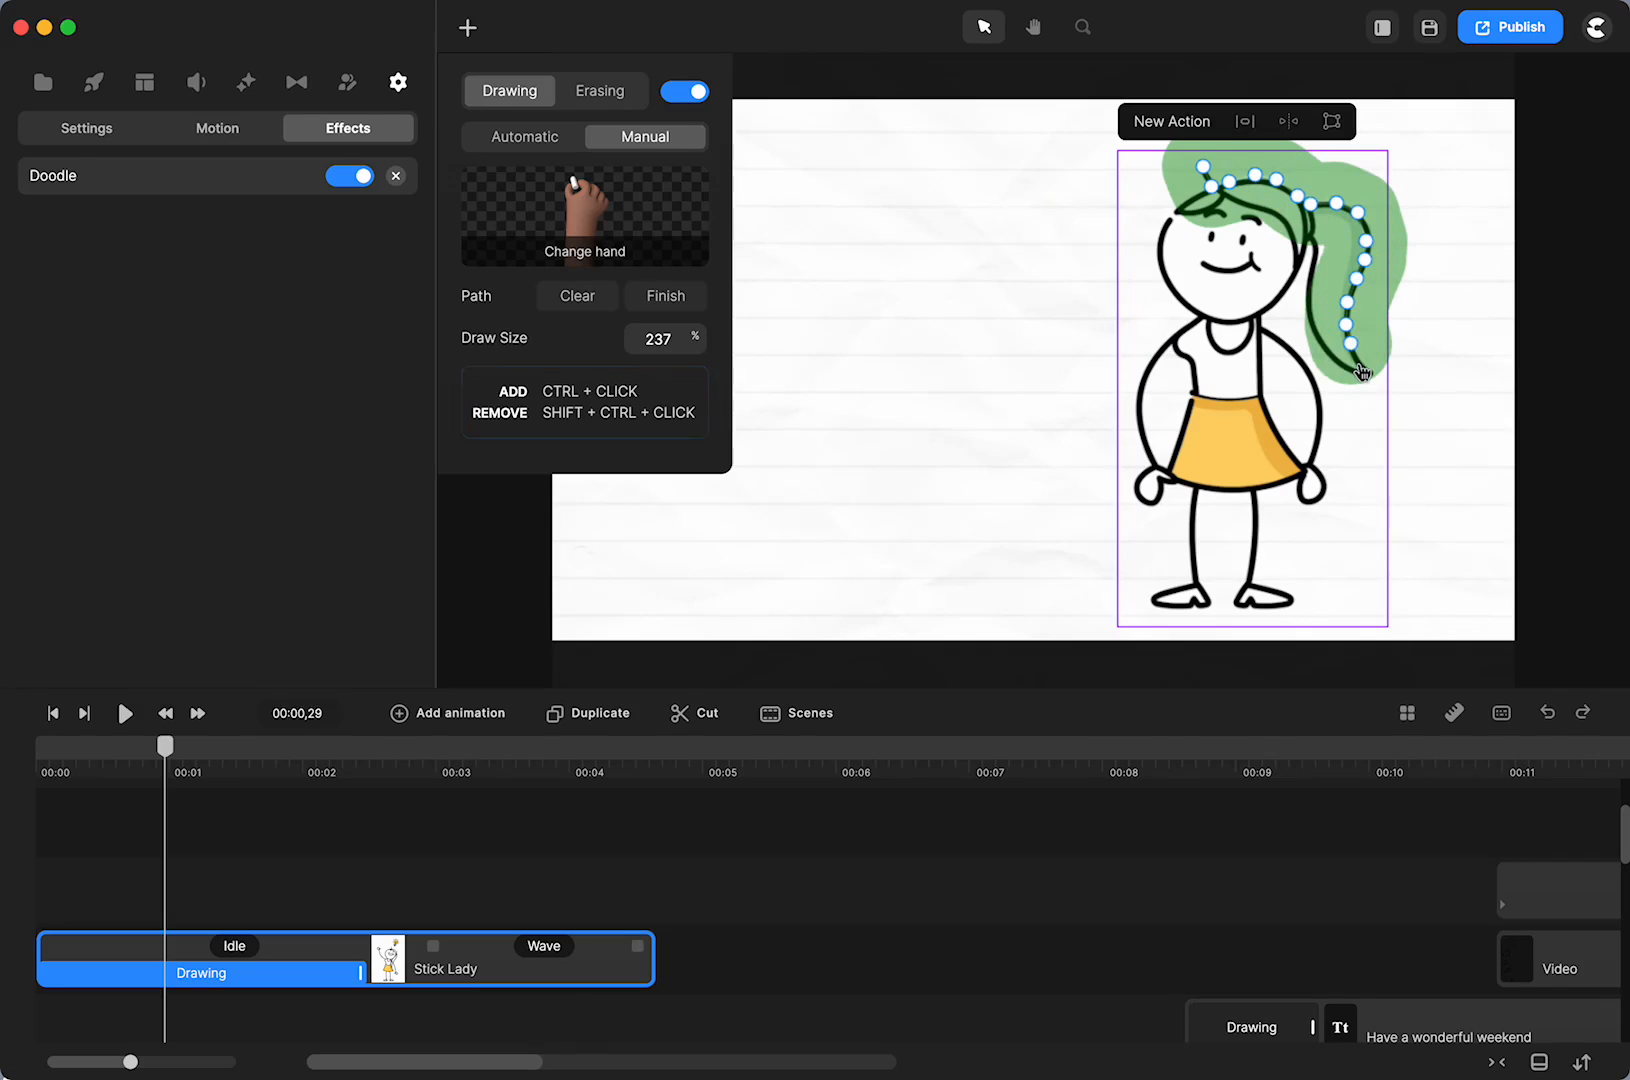
ctrl+click(1358, 362)
drag(1357, 364, 1352, 362)
ctrl+click(1368, 371)
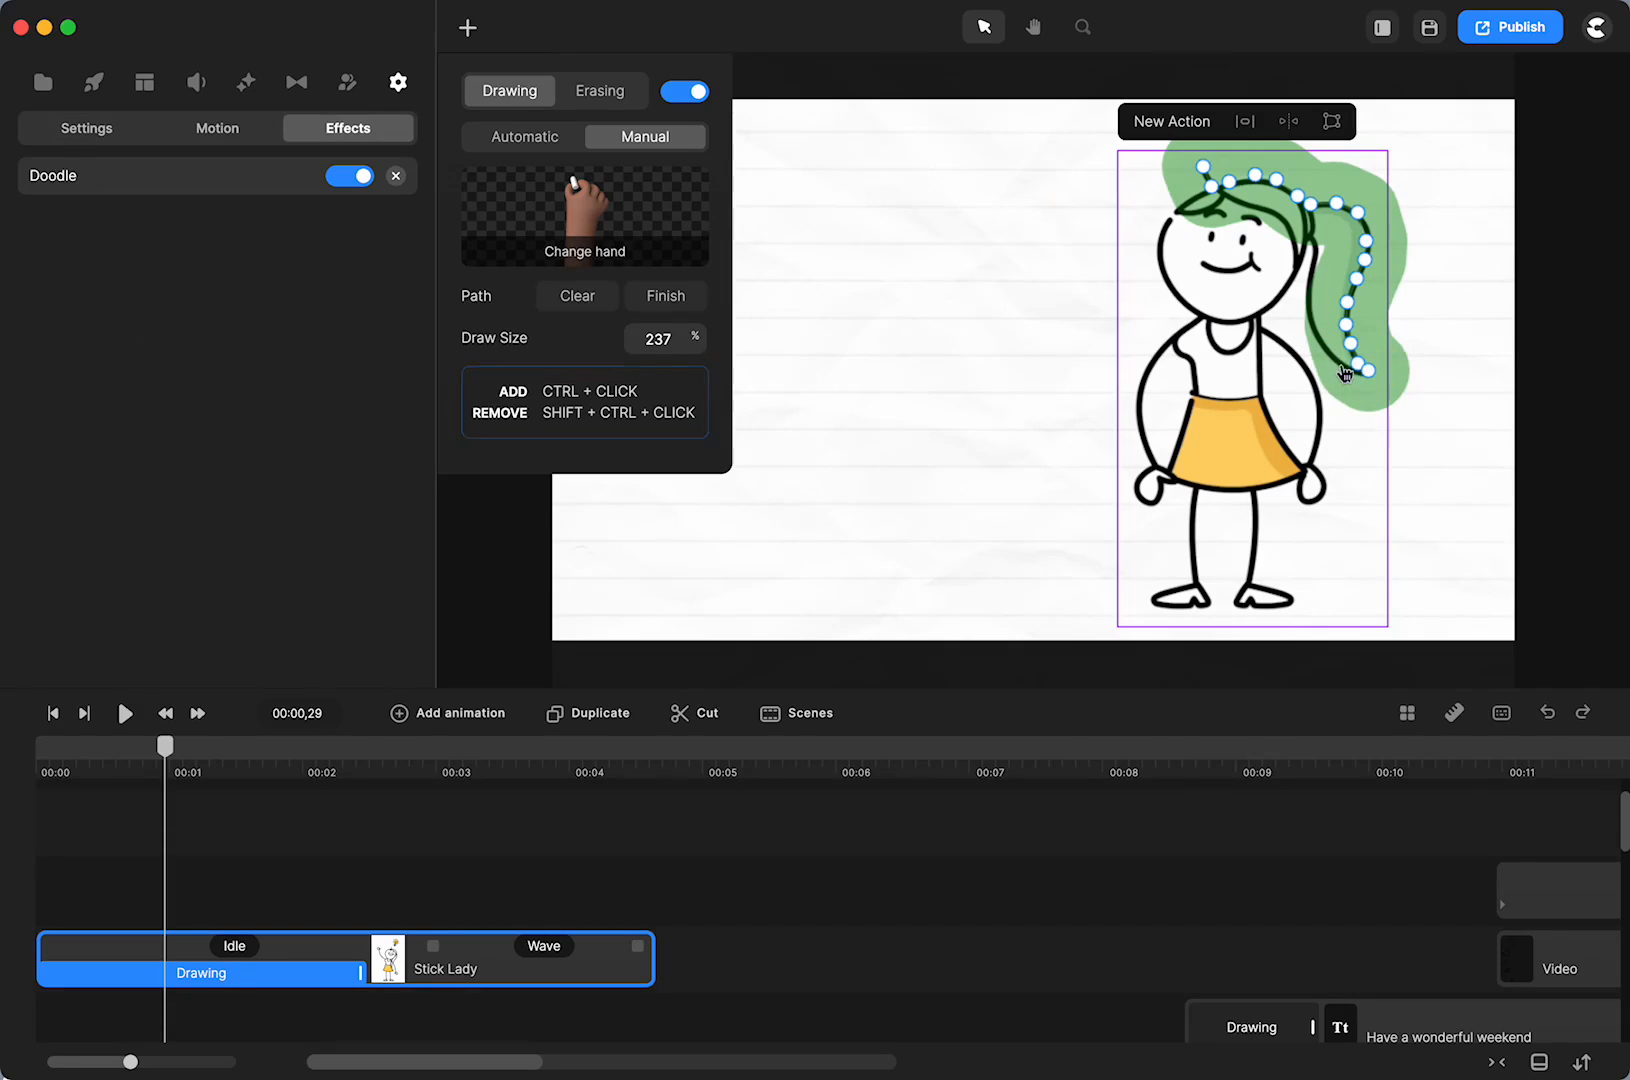
Add drawing path points back up the inner edge of the ponytail to where it joins the head
ctrl+click(1347, 363)
ctrl+click(1326, 337)
ctrl+click(1308, 312)
ctrl+click(1309, 272)
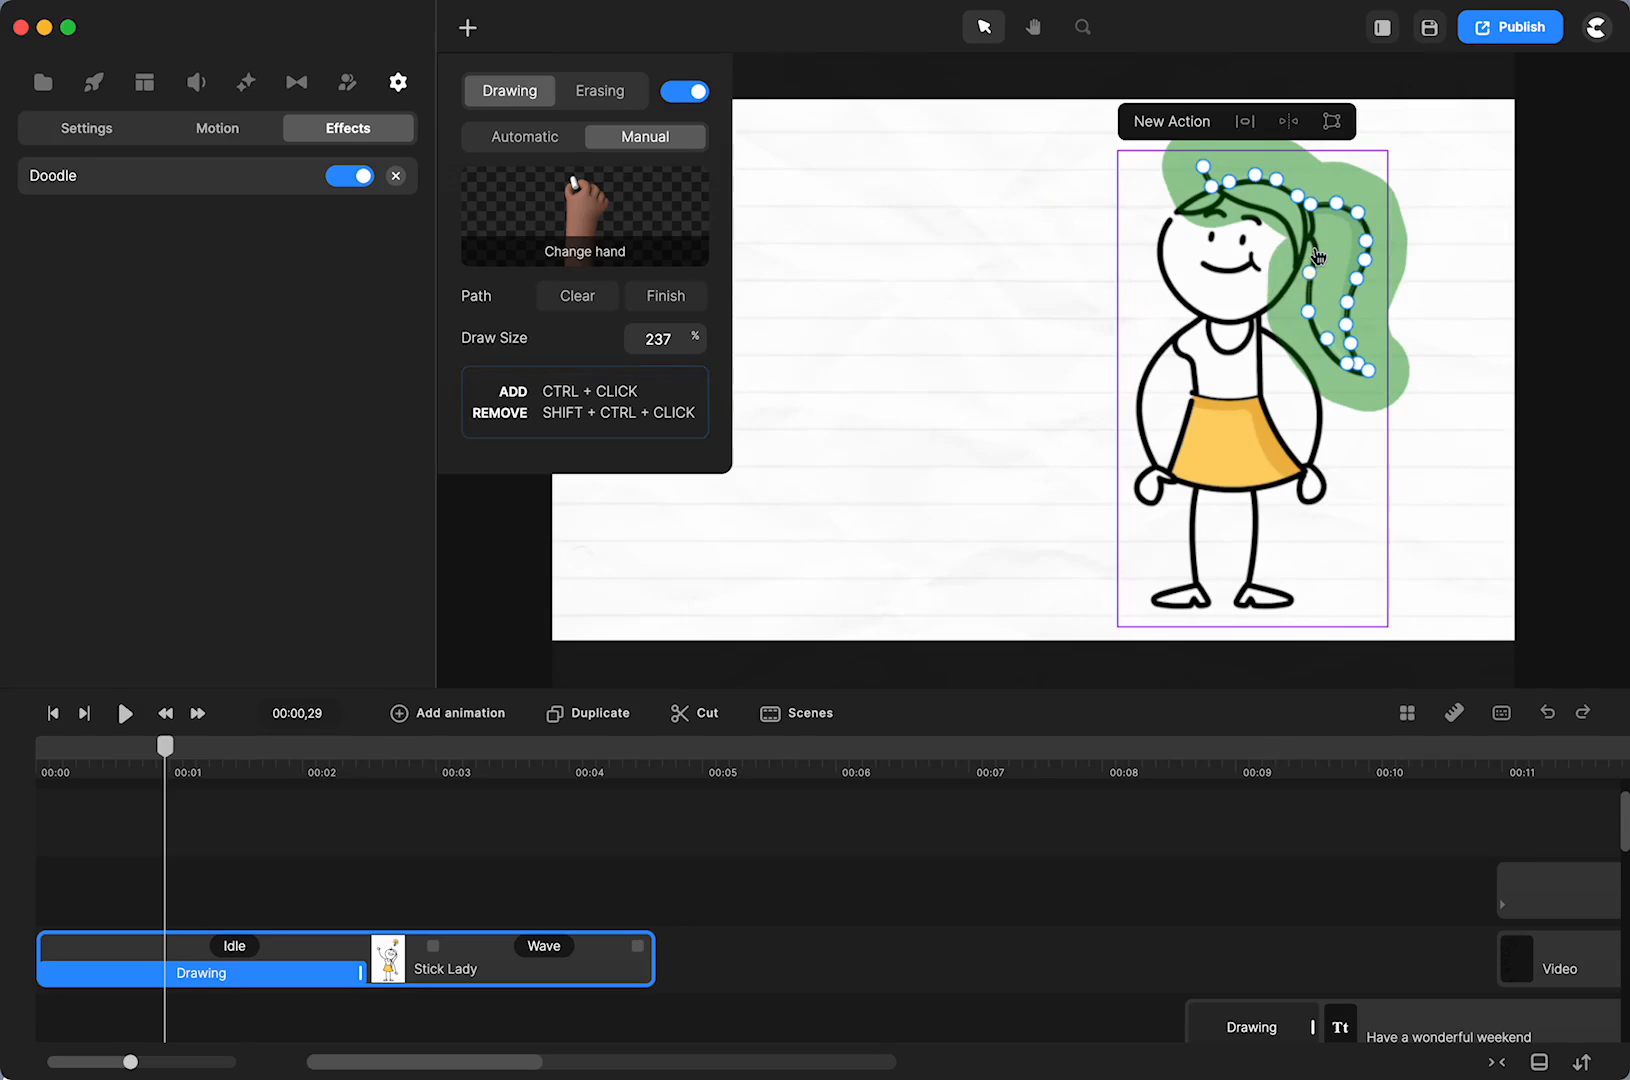
ctrl+click(1312, 244)
ctrl+click(1308, 219)
Add drawing path points around the hair behind the face and along the fringe back to the hair tuft
ctrl+click(1302, 248)
ctrl+click(1295, 234)
ctrl+click(1290, 219)
ctrl+click(1275, 208)
ctrl+click(1248, 200)
ctrl+click(1228, 196)
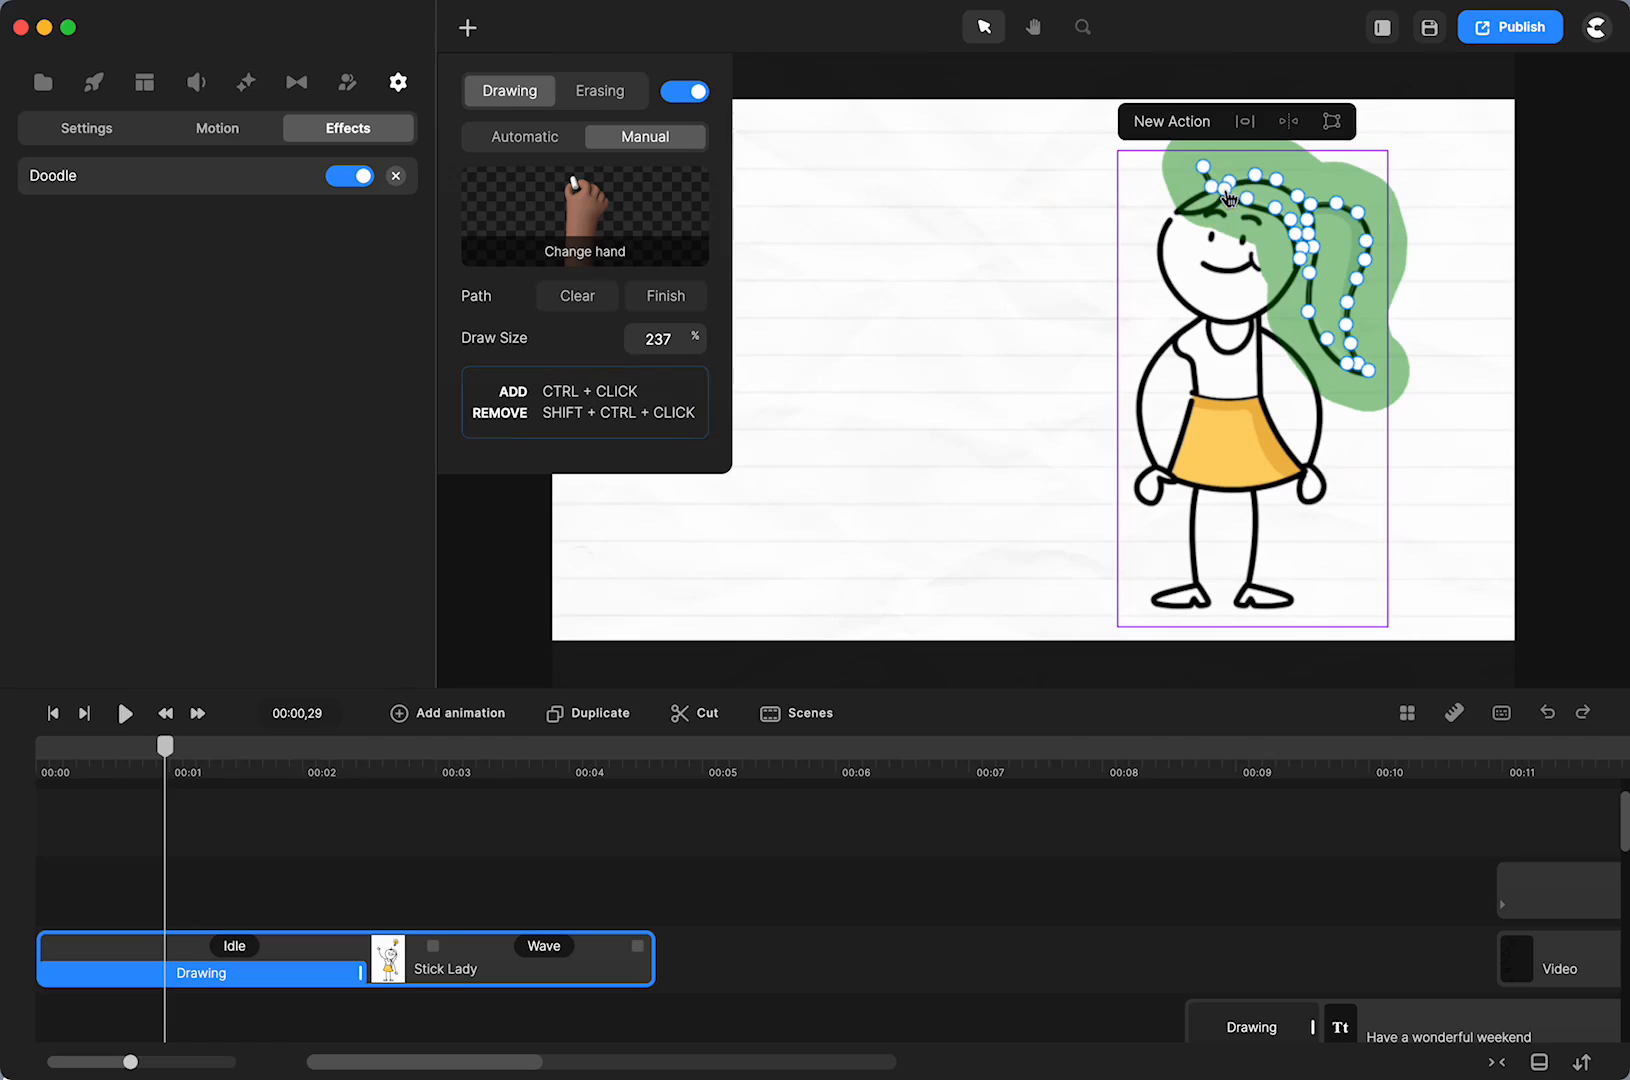
Play the Stick Lady drawing animation from the start to check how the current path reveals her
click(53, 713)
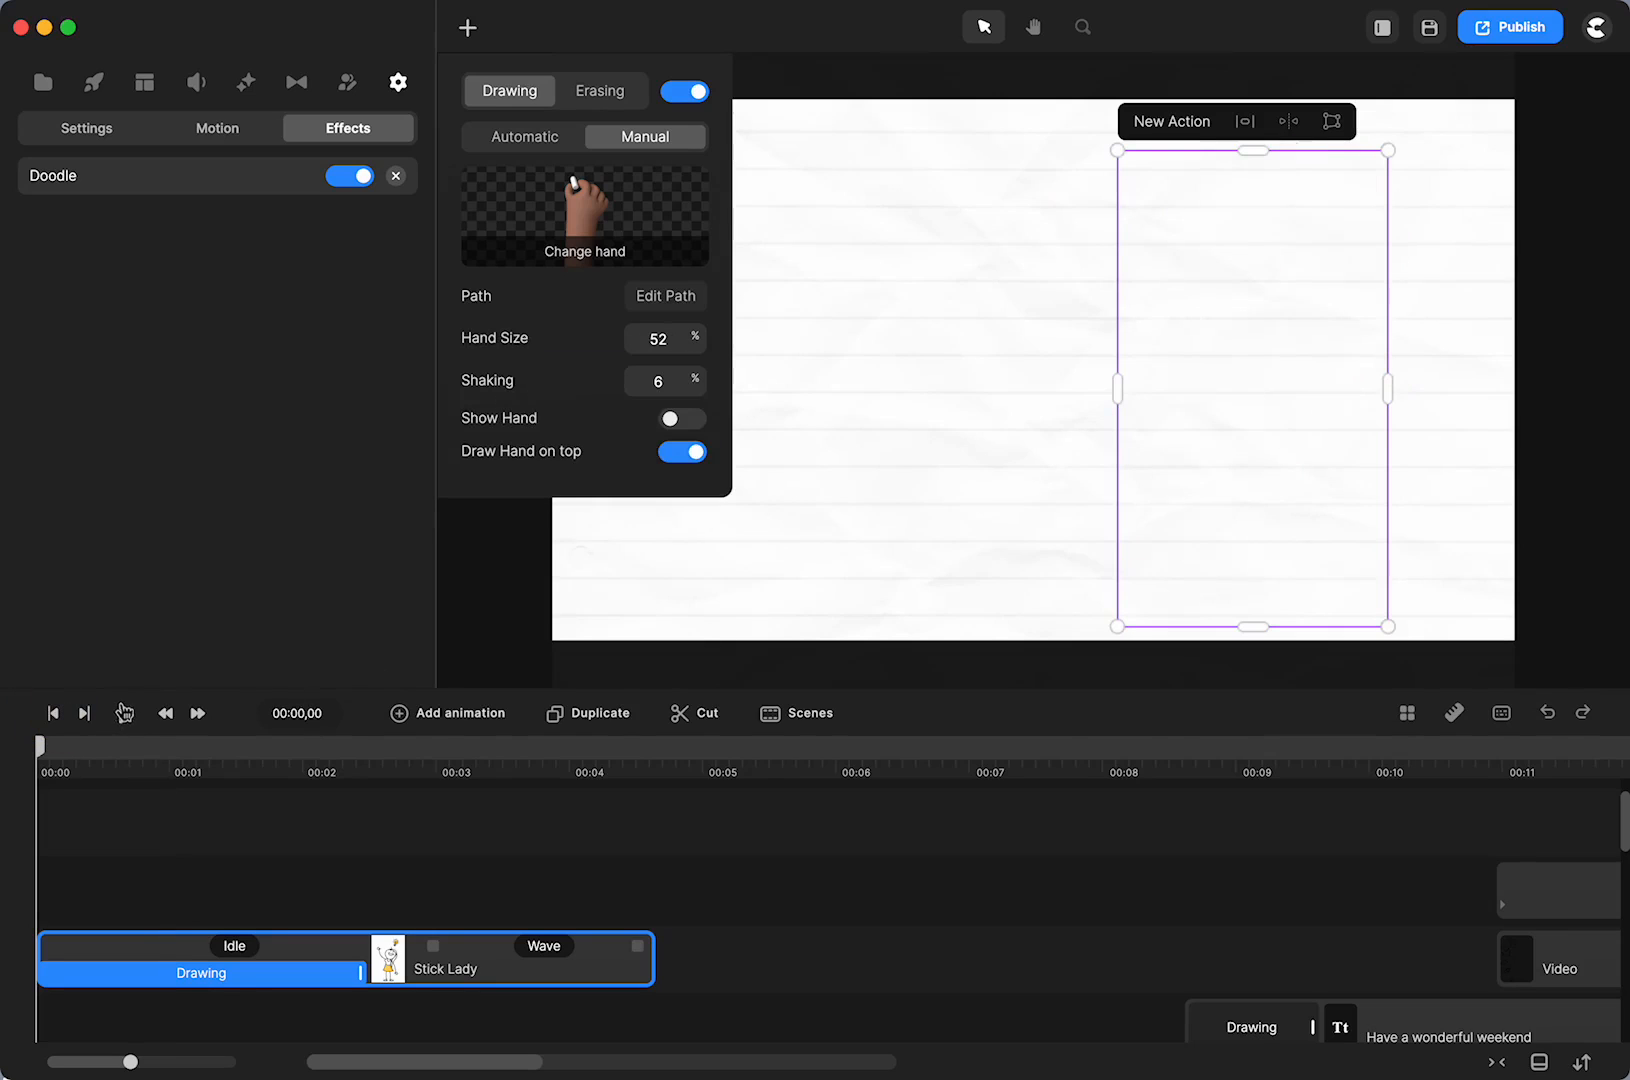
click(125, 713)
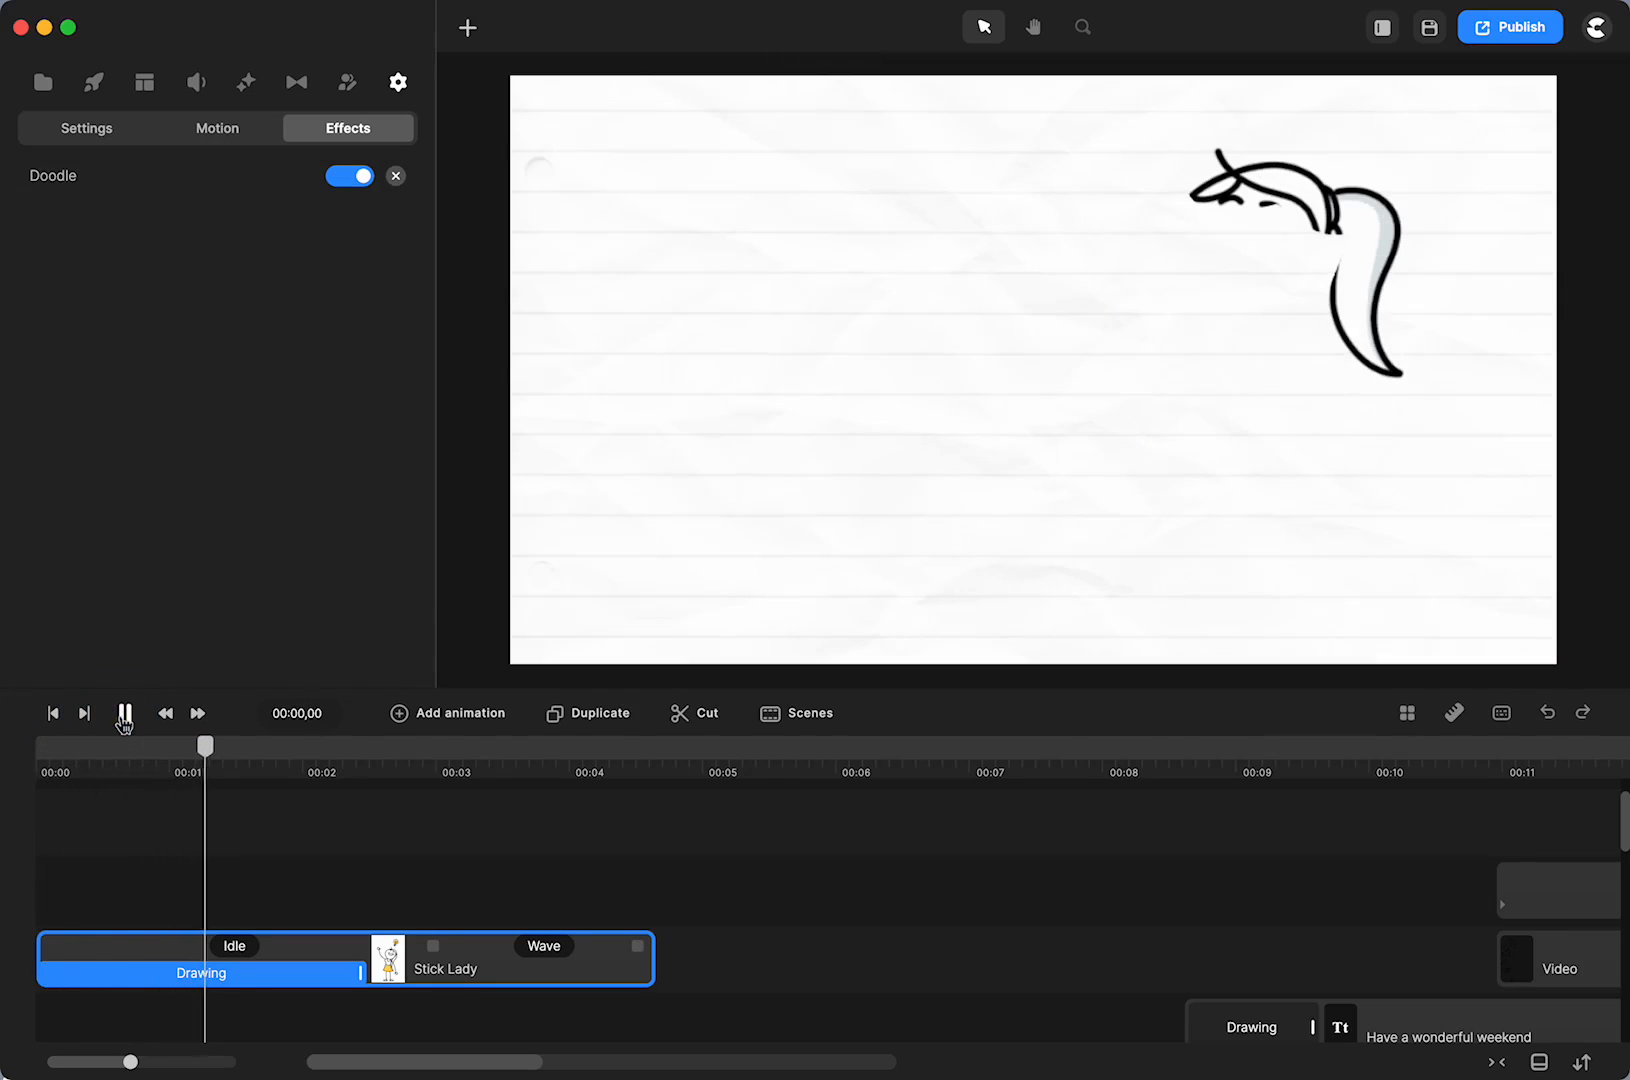
click(125, 713)
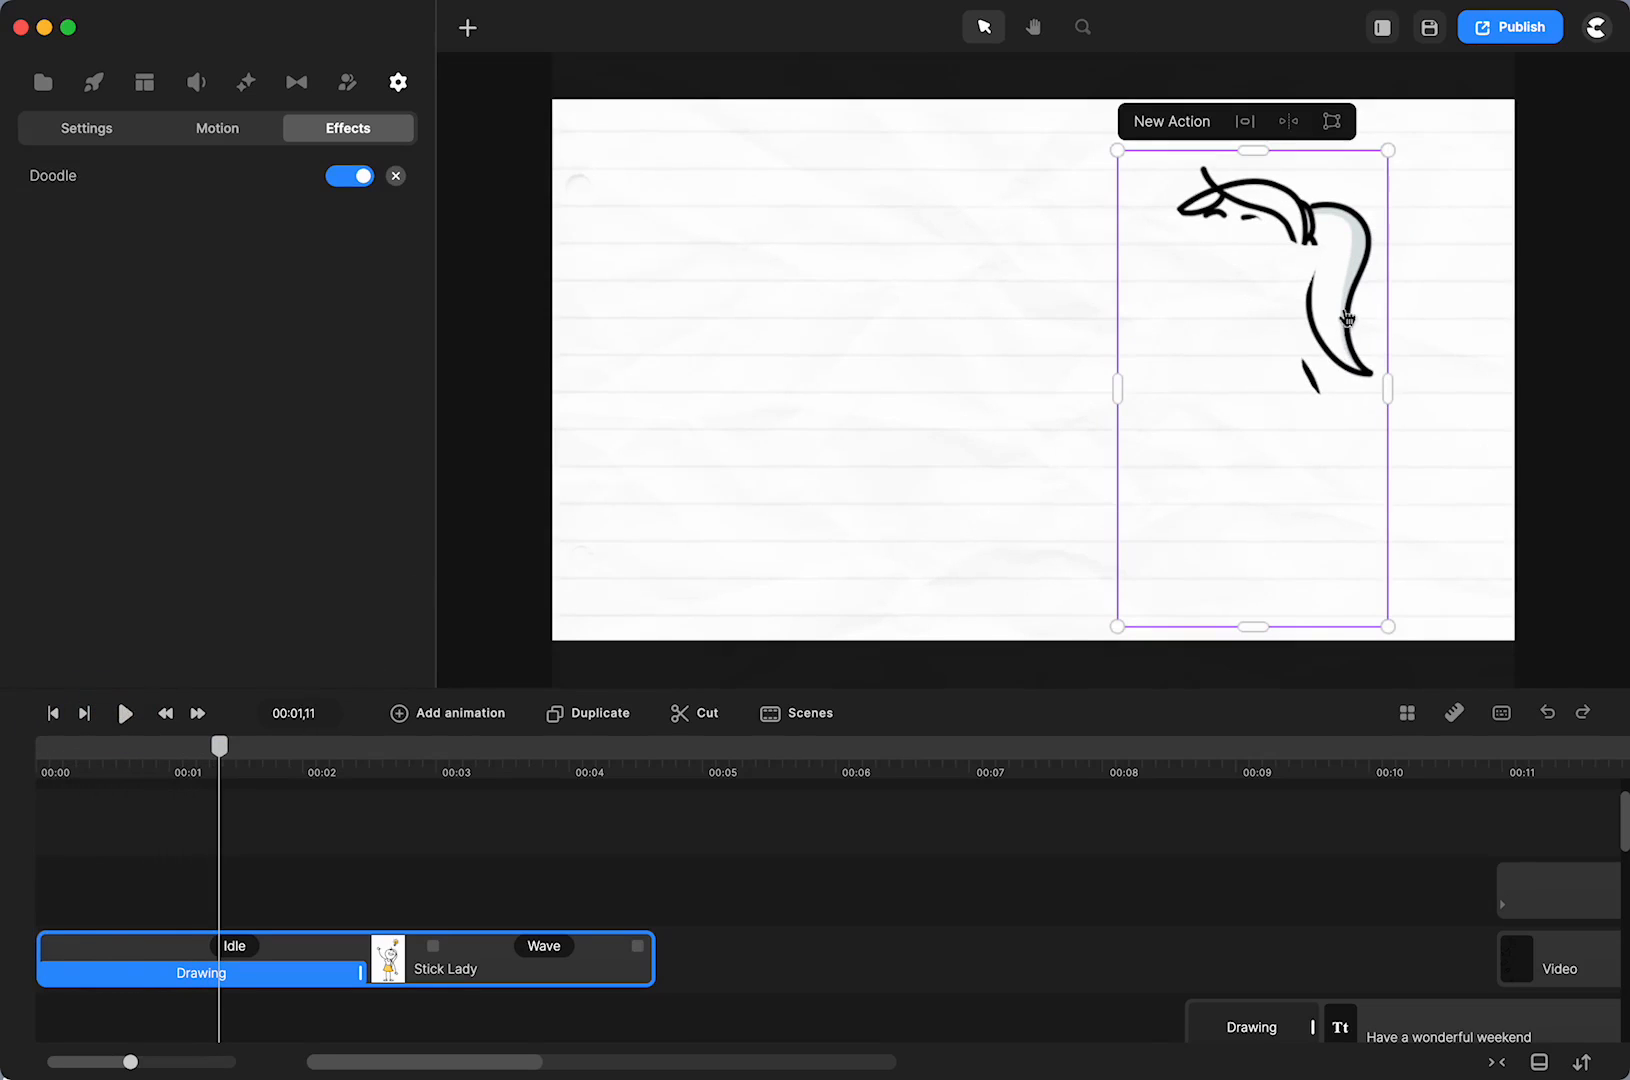
Edit the manual path of the Stick Lady's Drawing effect and set its draw size to 53%
click(259, 976)
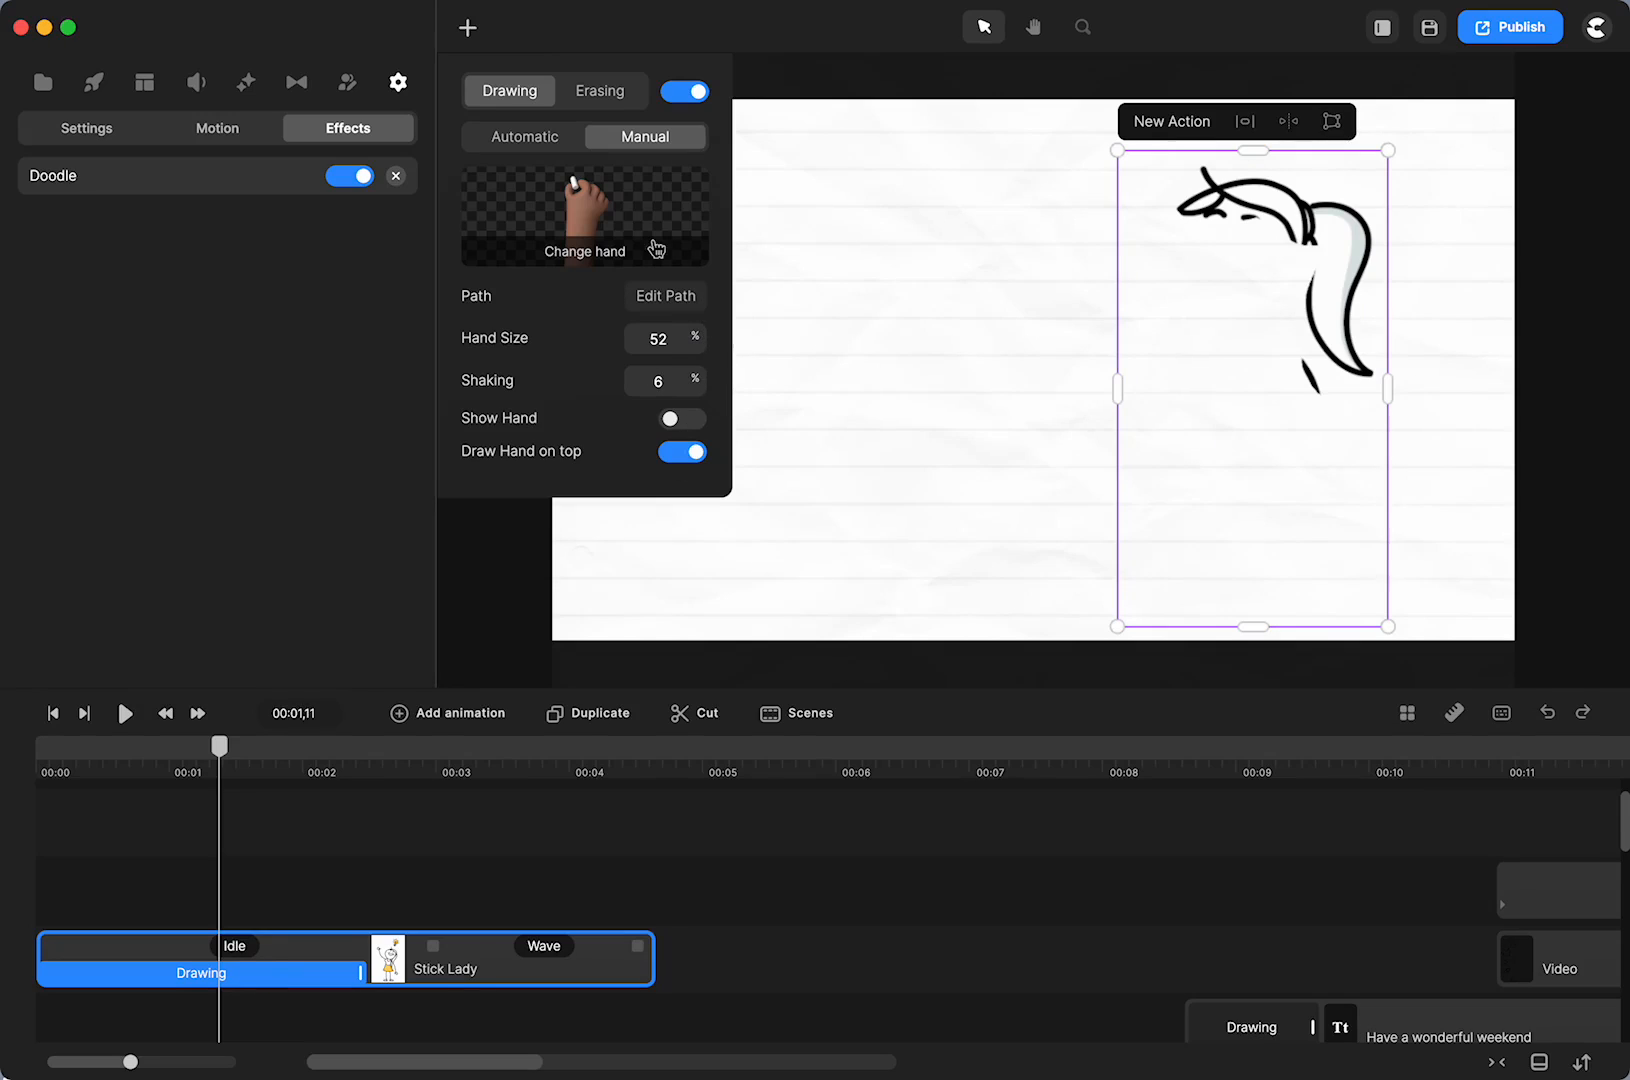
click(666, 298)
drag(699, 342, 643, 342)
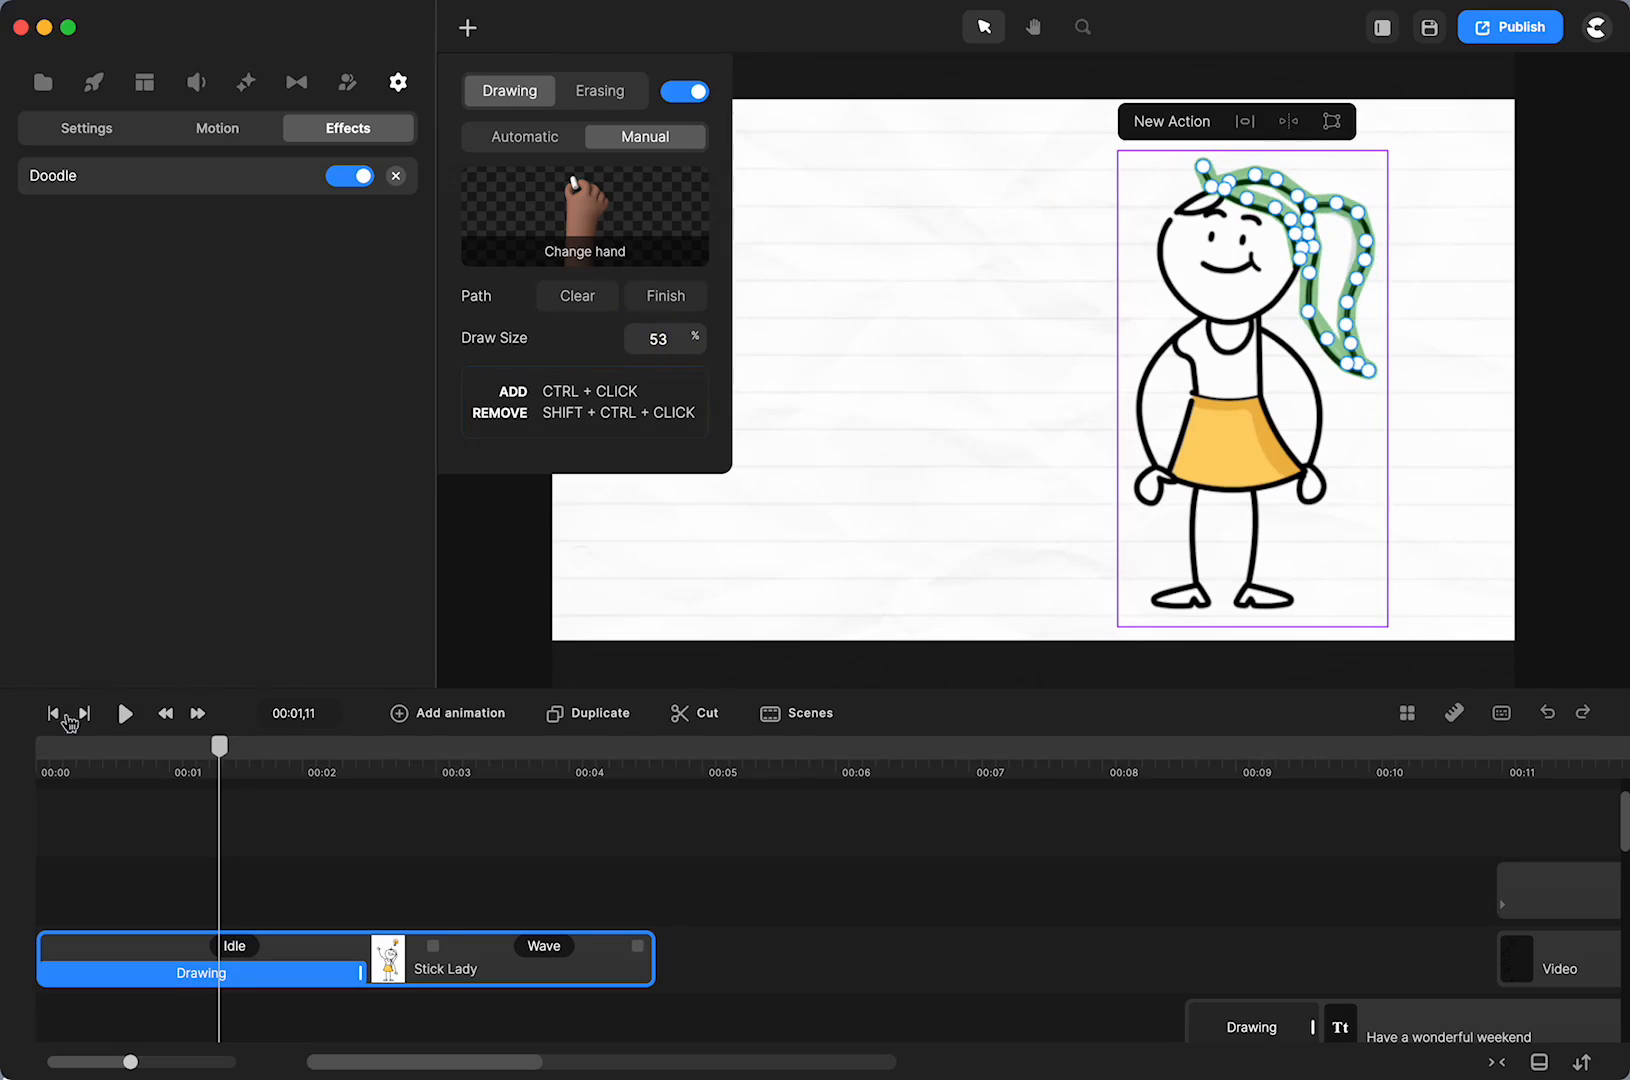
Preview the drawing animation from the start and scrub through it to check the thinner stroke
click(54, 713)
click(123, 714)
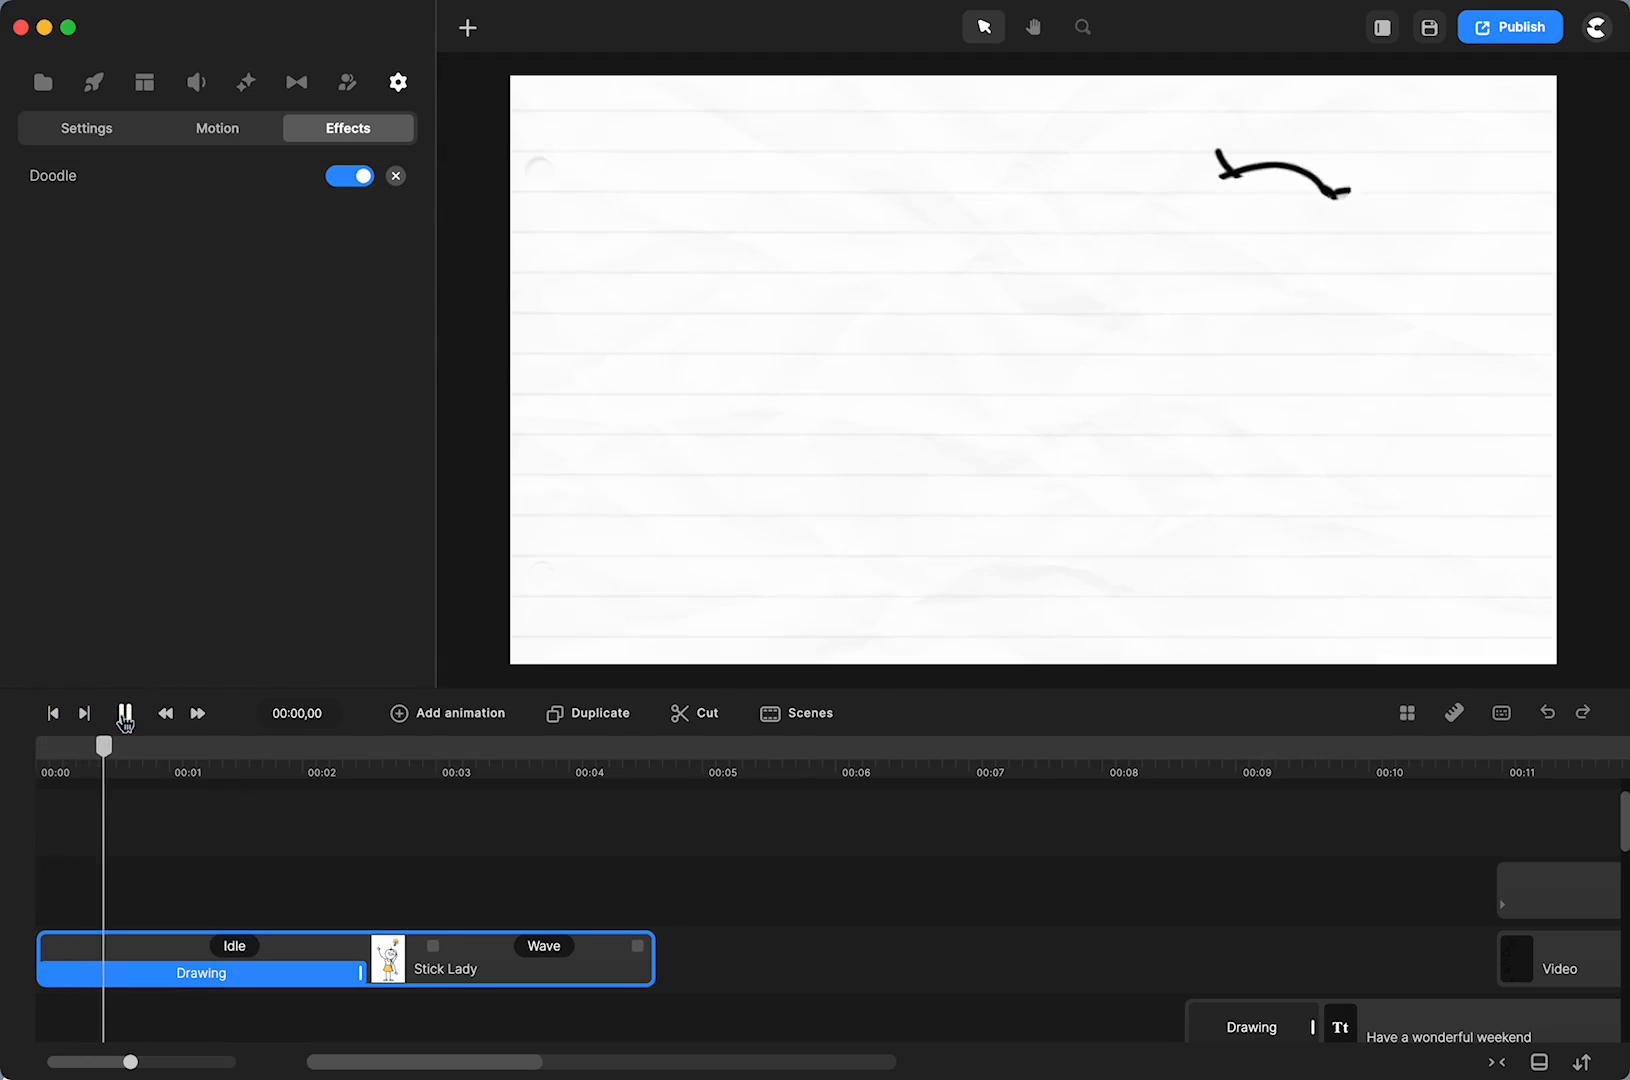
click(125, 713)
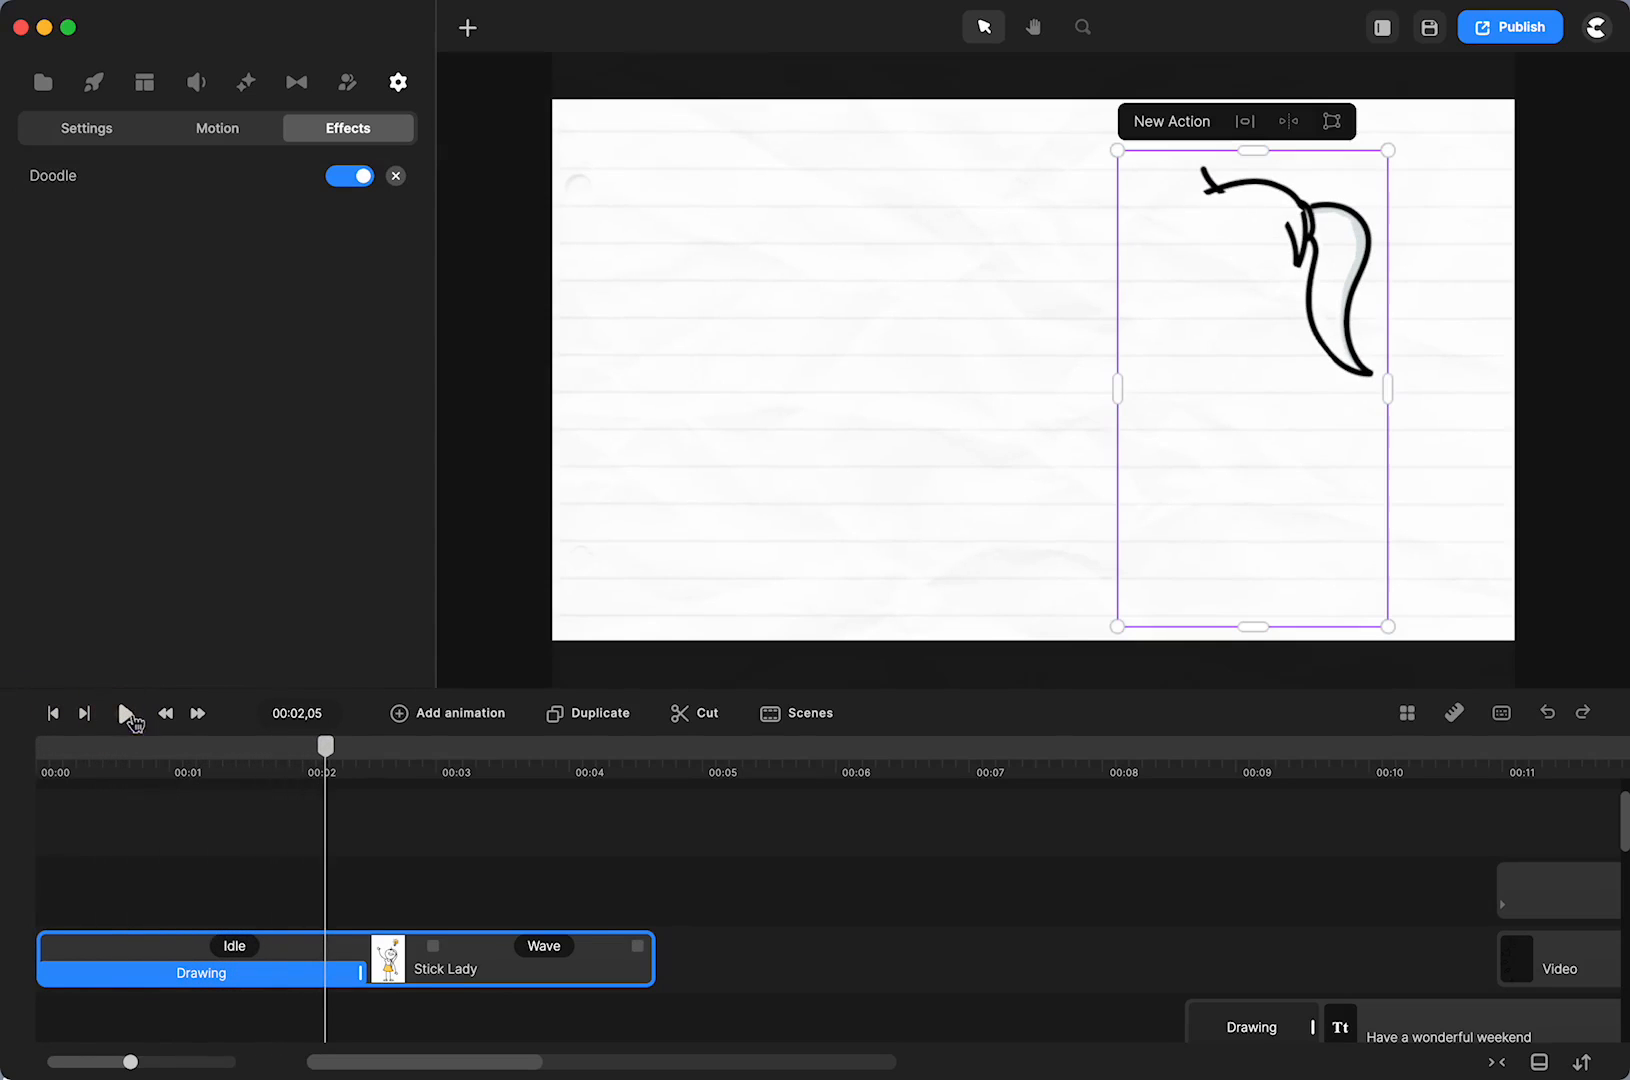
drag(326, 750, 377, 765)
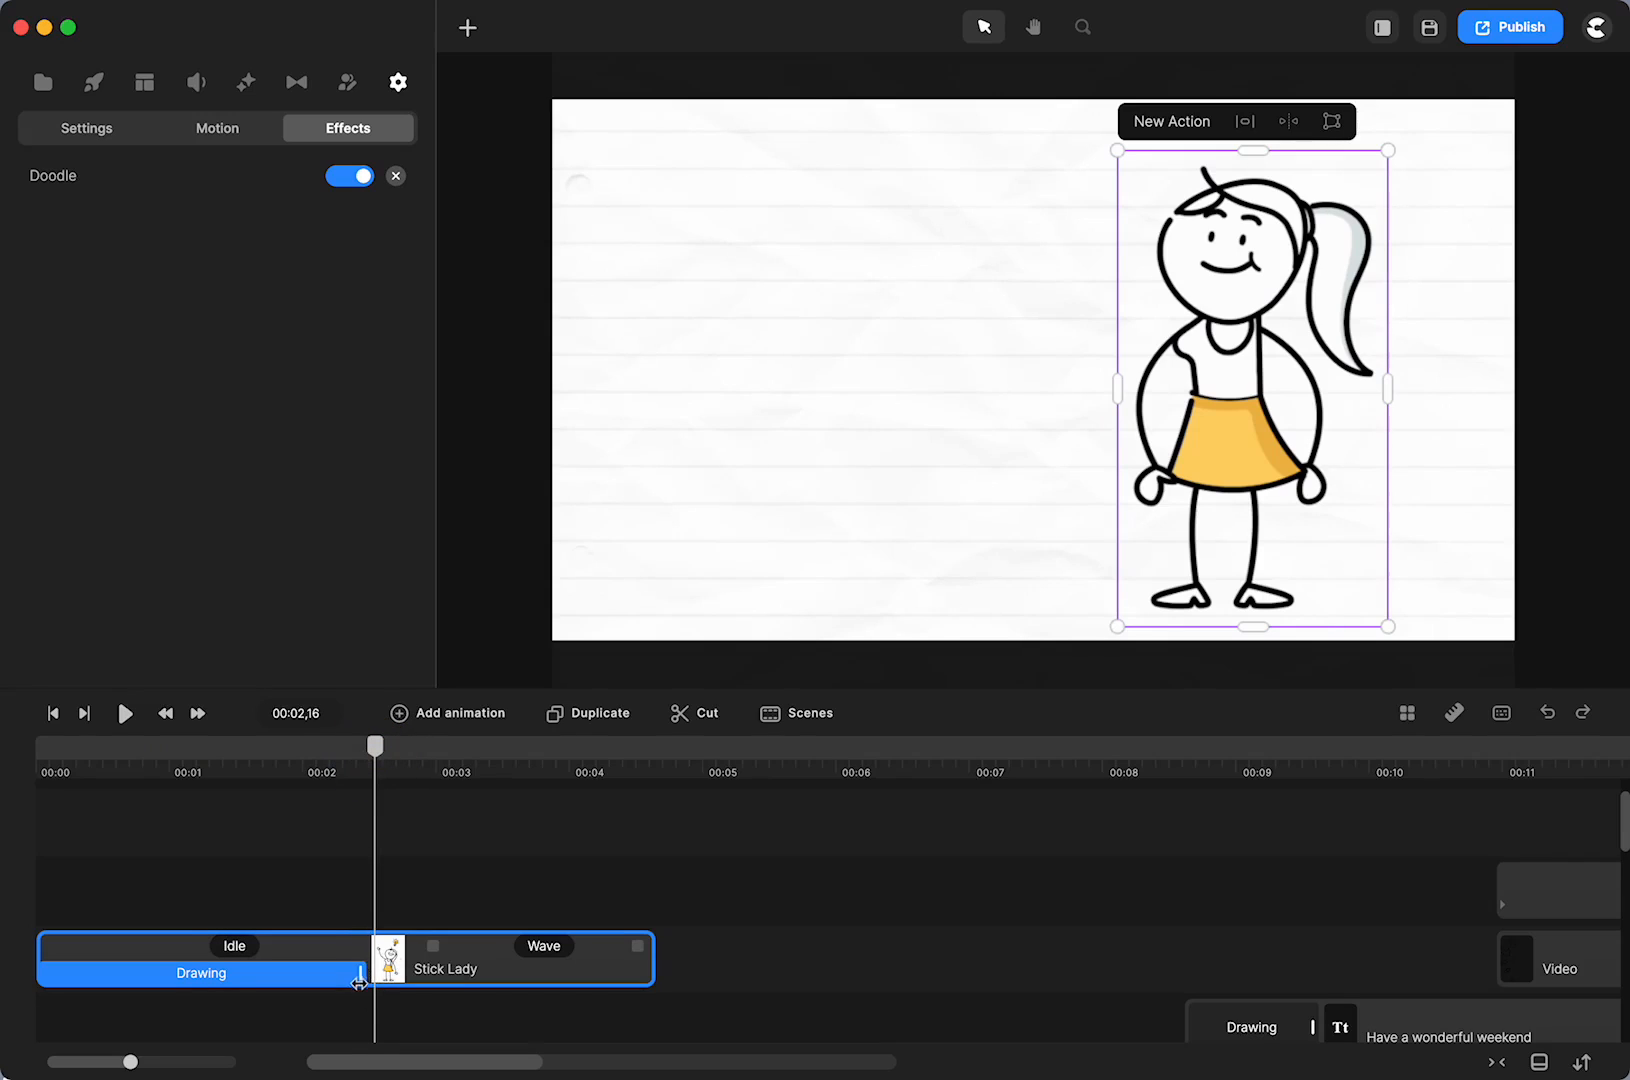
drag(368, 750, 121, 818)
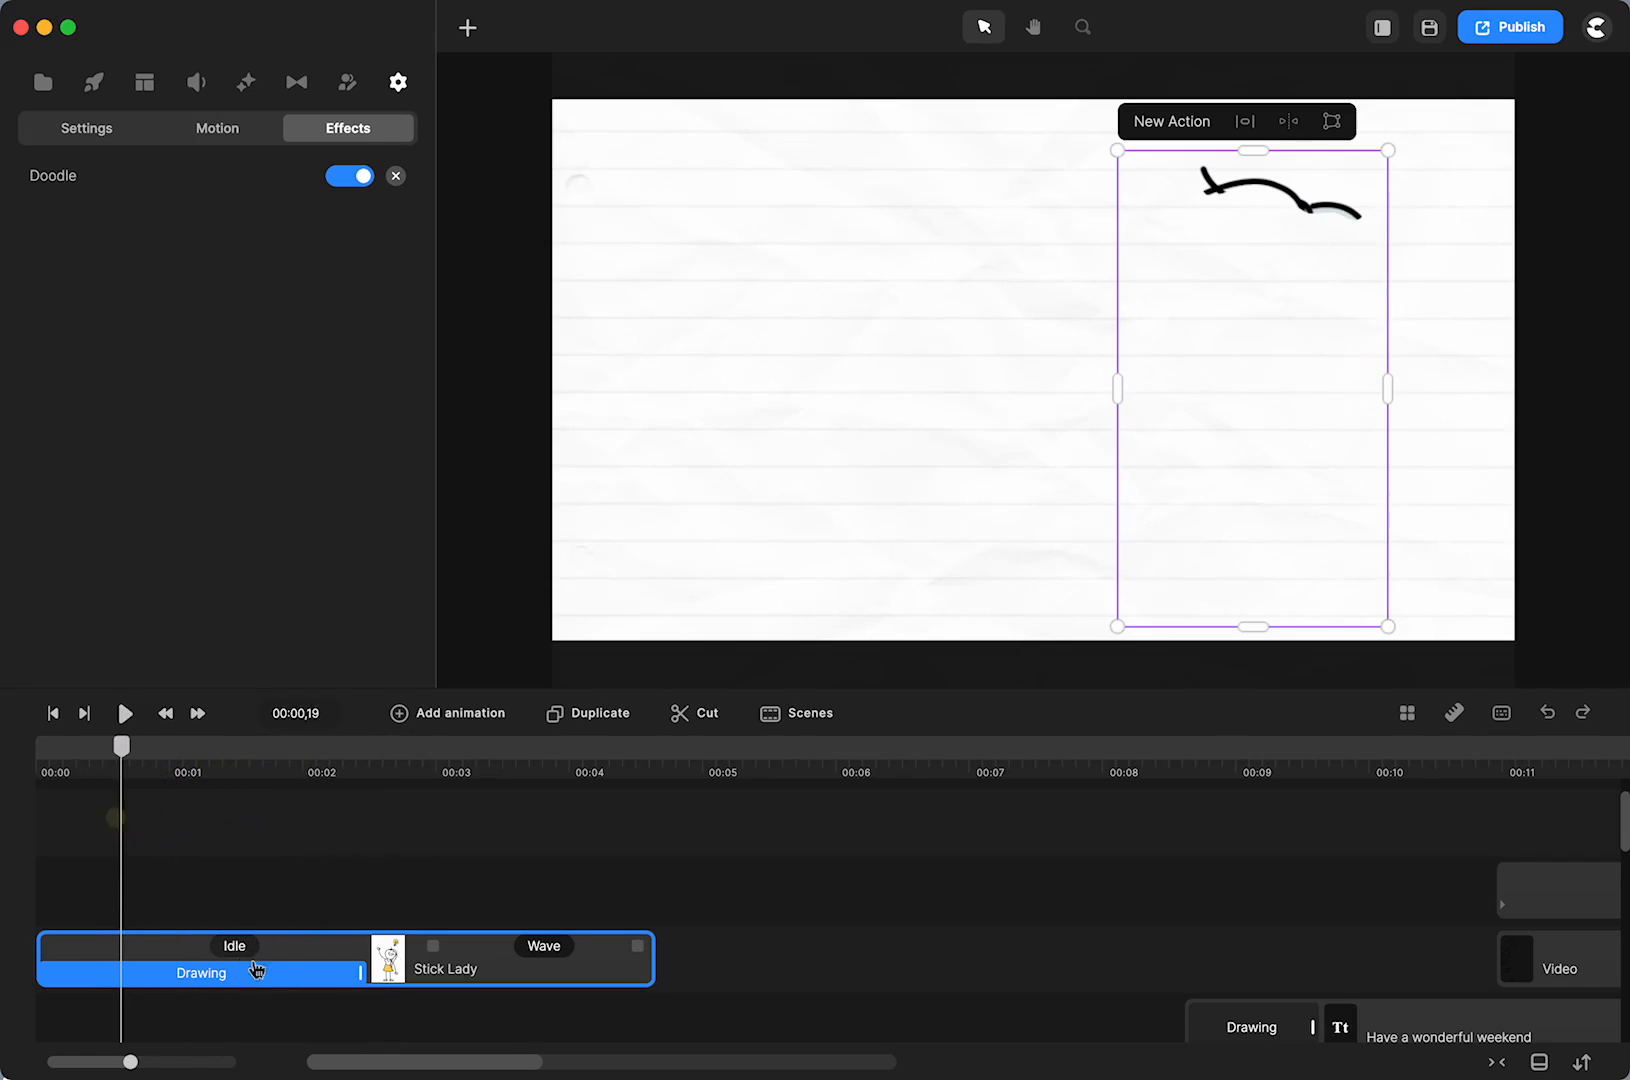
Reopen the manual drawing path and add points along the fringe above the character's forehead
click(266, 976)
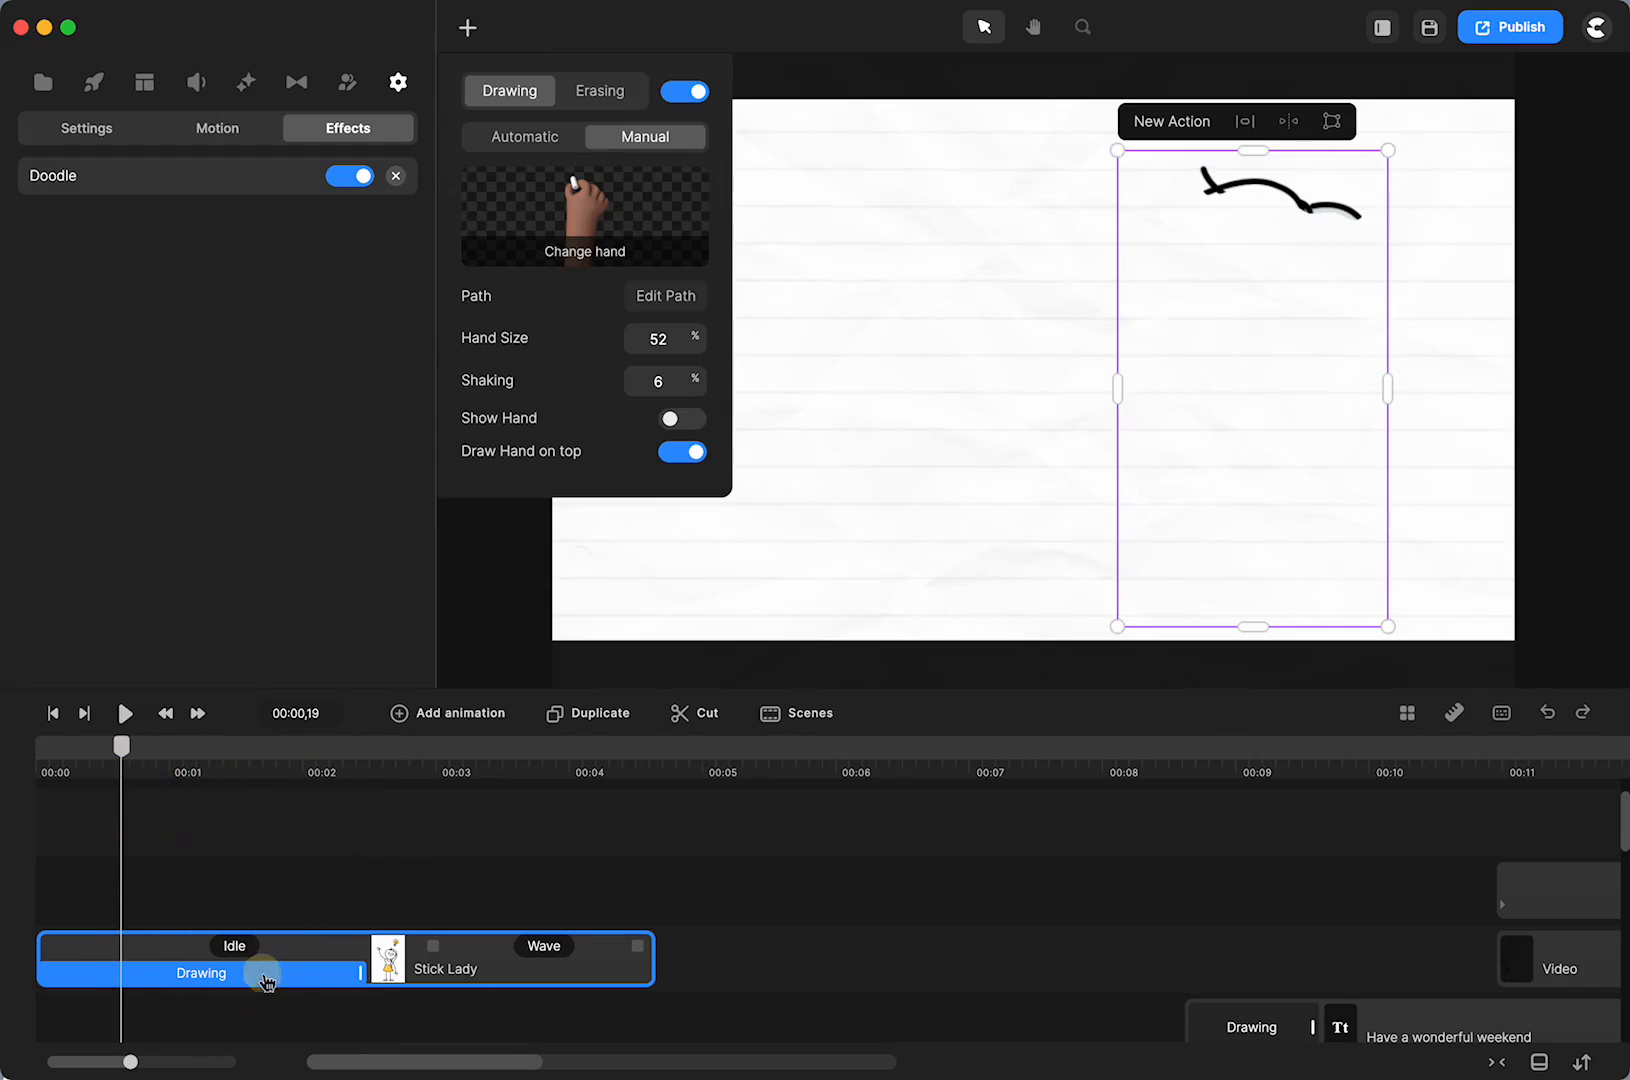
click(665, 296)
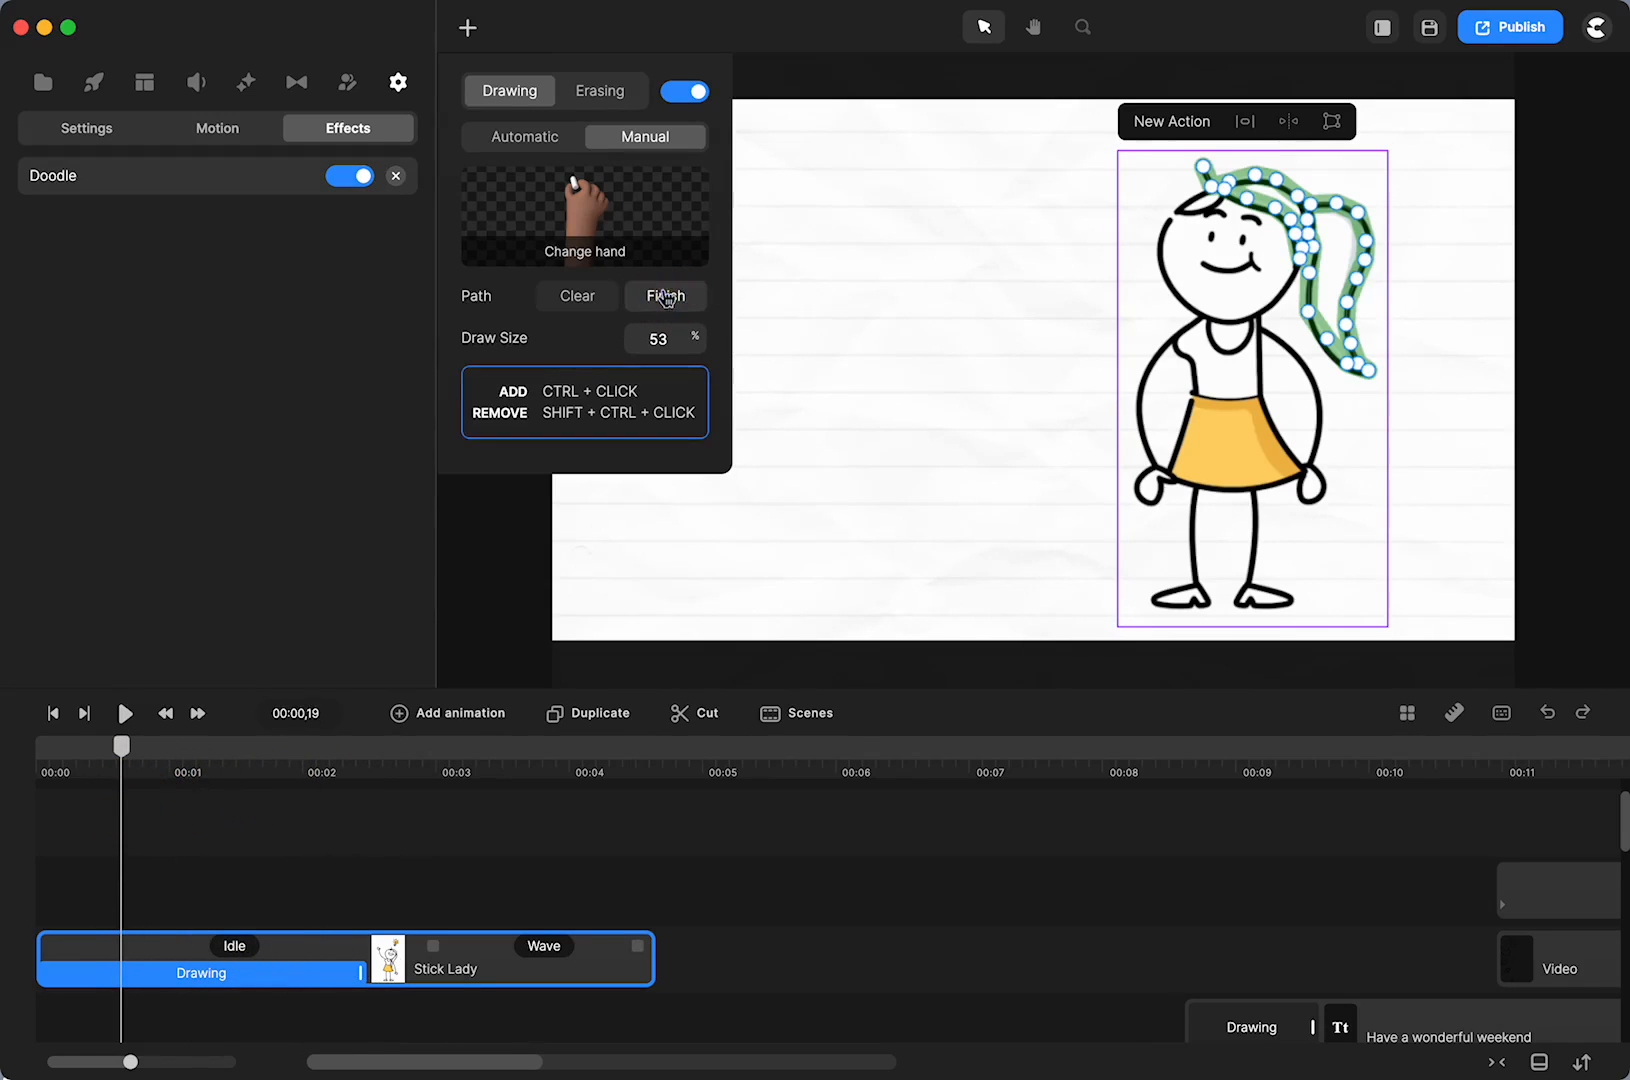
ctrl+click(1219, 198)
ctrl+click(1207, 210)
ctrl+click(1174, 209)
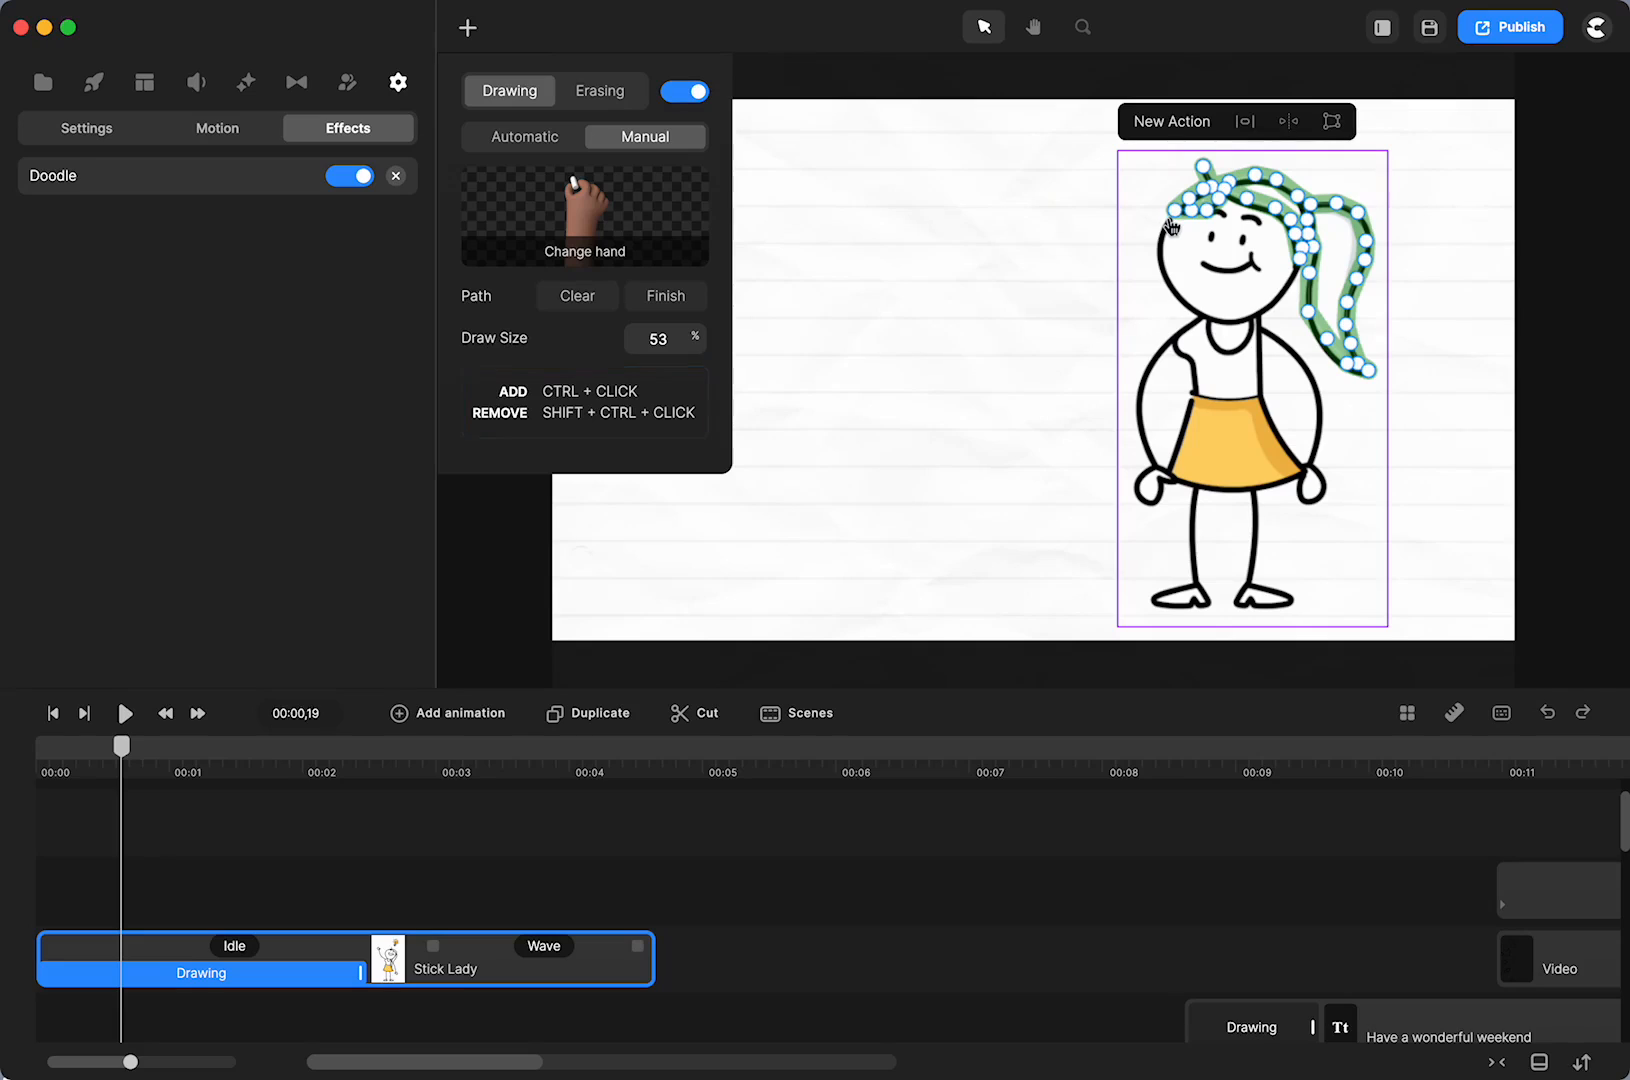
Add path points around the face outline, from the forehead down along the cheek, under the chin and up the other cheek
ctrl+click(1167, 216)
ctrl+click(1157, 238)
ctrl+click(1159, 256)
ctrl+click(1162, 272)
ctrl+click(1173, 289)
ctrl+click(1185, 298)
ctrl+click(1205, 312)
ctrl+click(1231, 320)
ctrl+click(1256, 314)
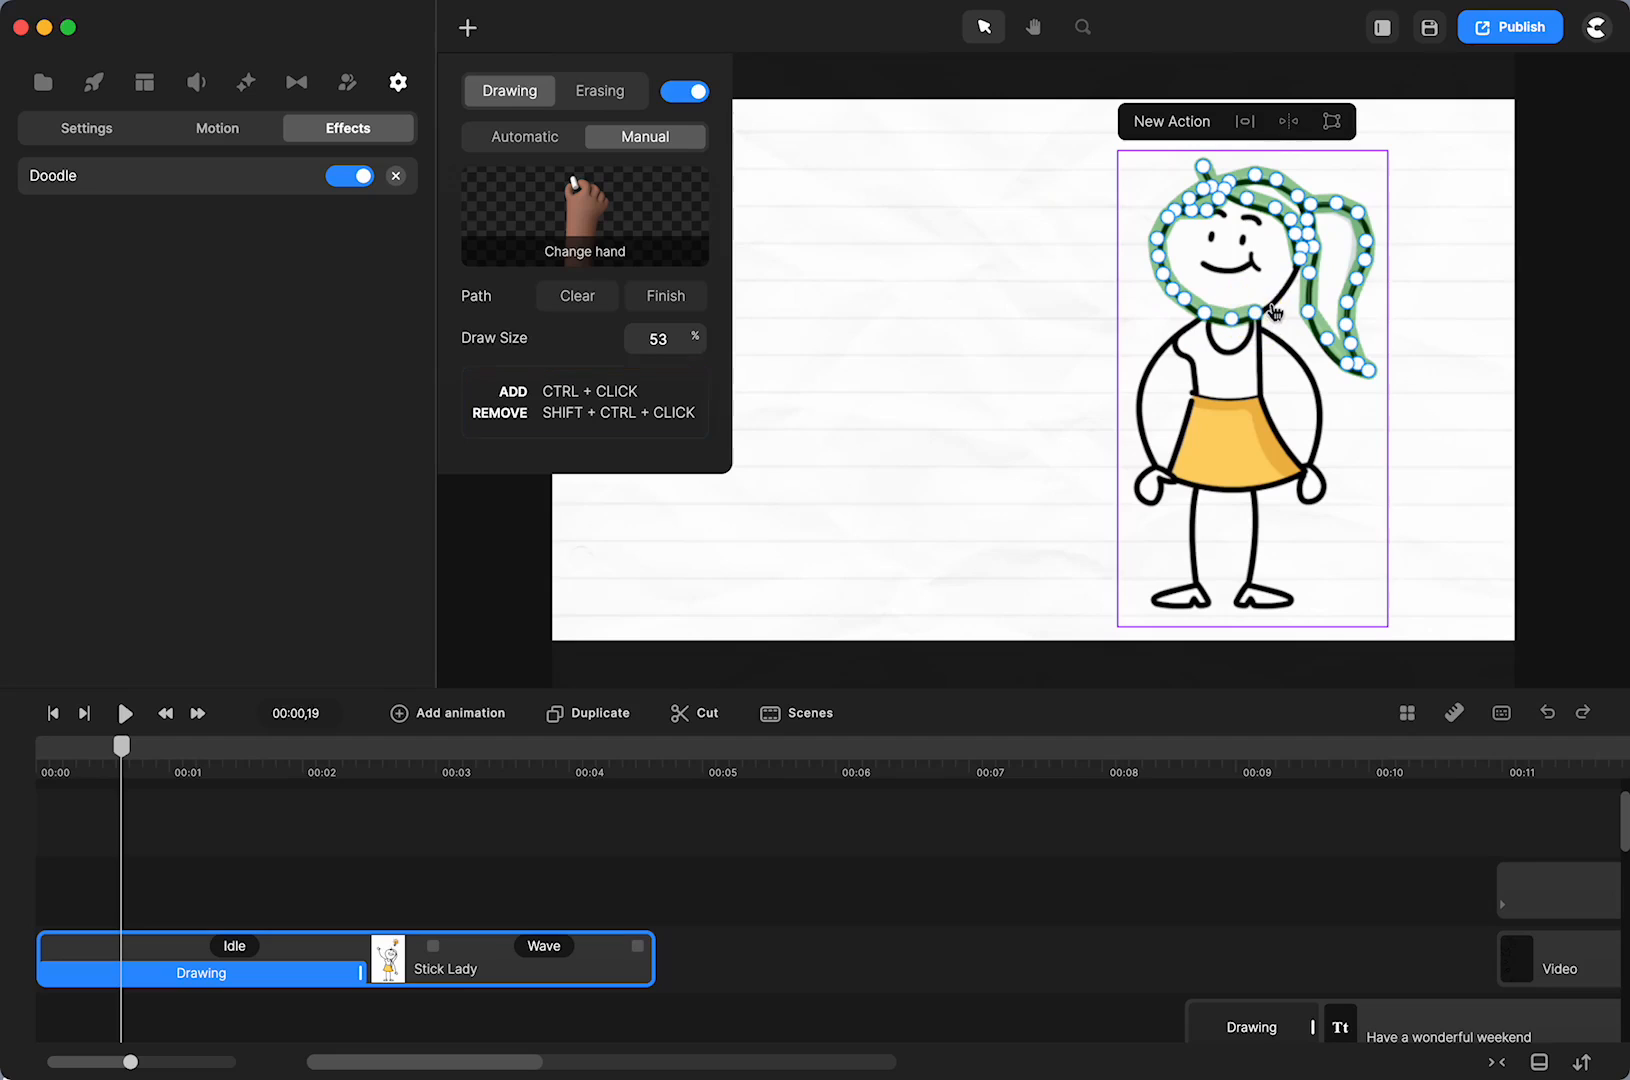
ctrl+click(1276, 293)
ctrl+click(1284, 281)
Play the animation from the start to check the drawing of the hair and face
click(54, 713)
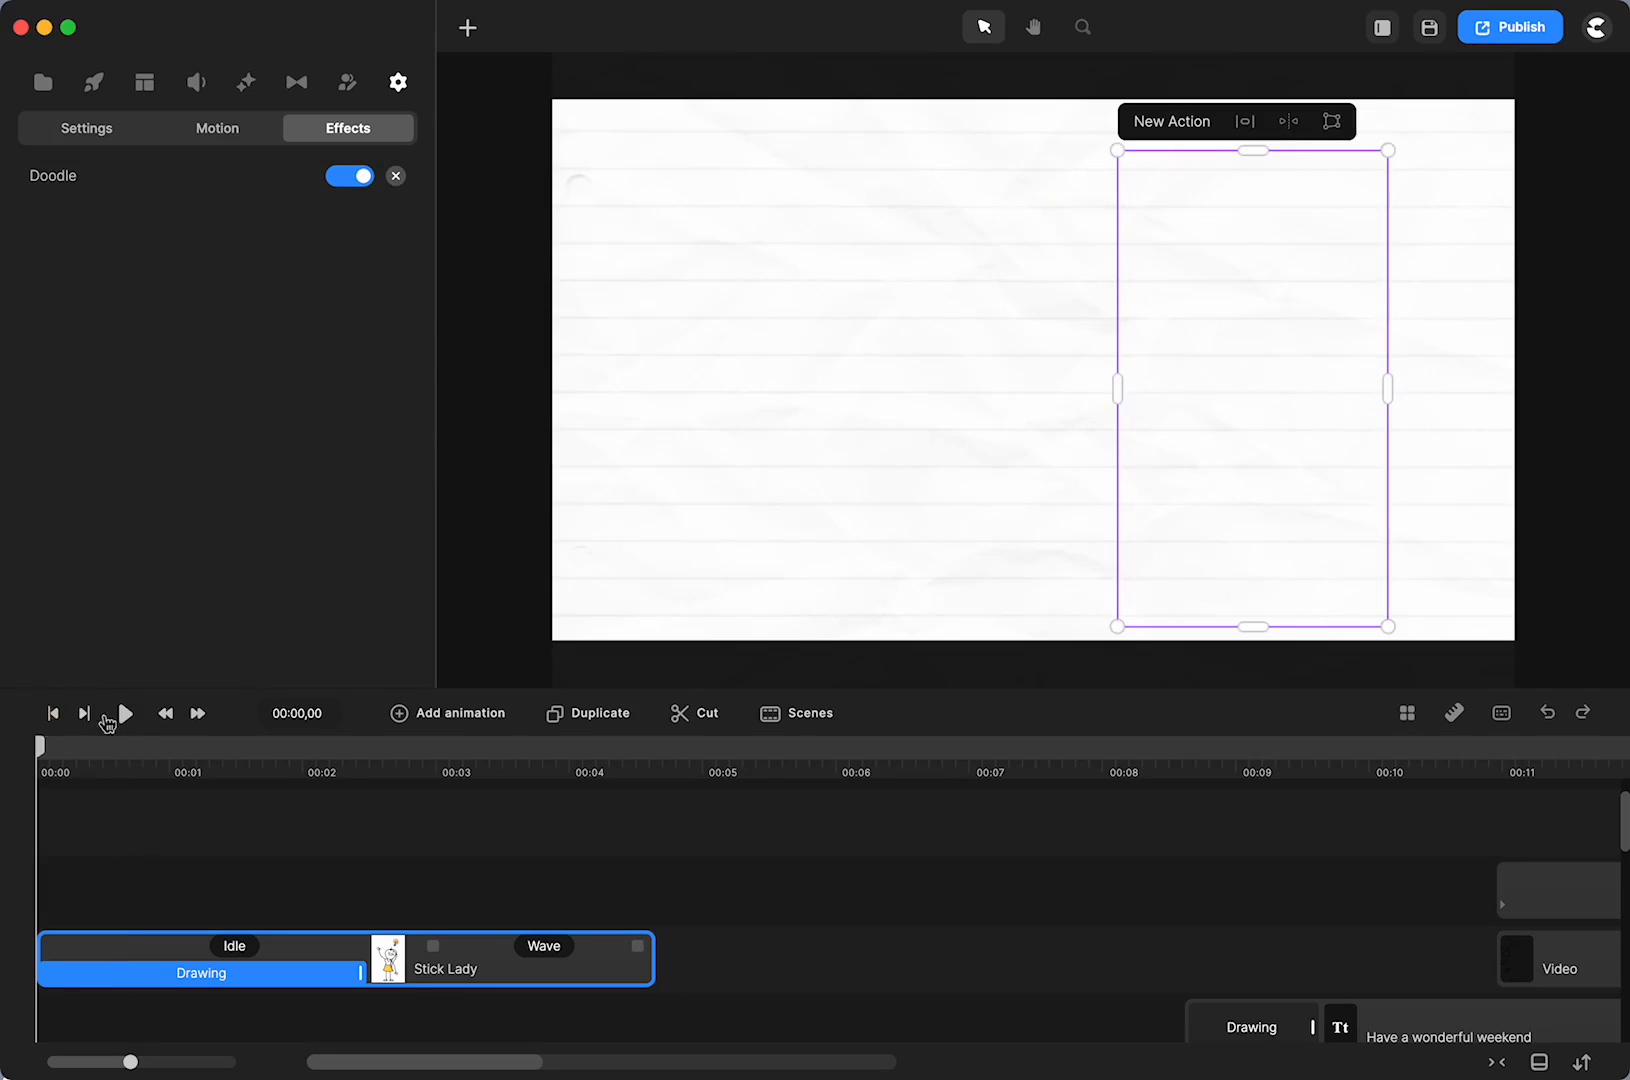
click(125, 714)
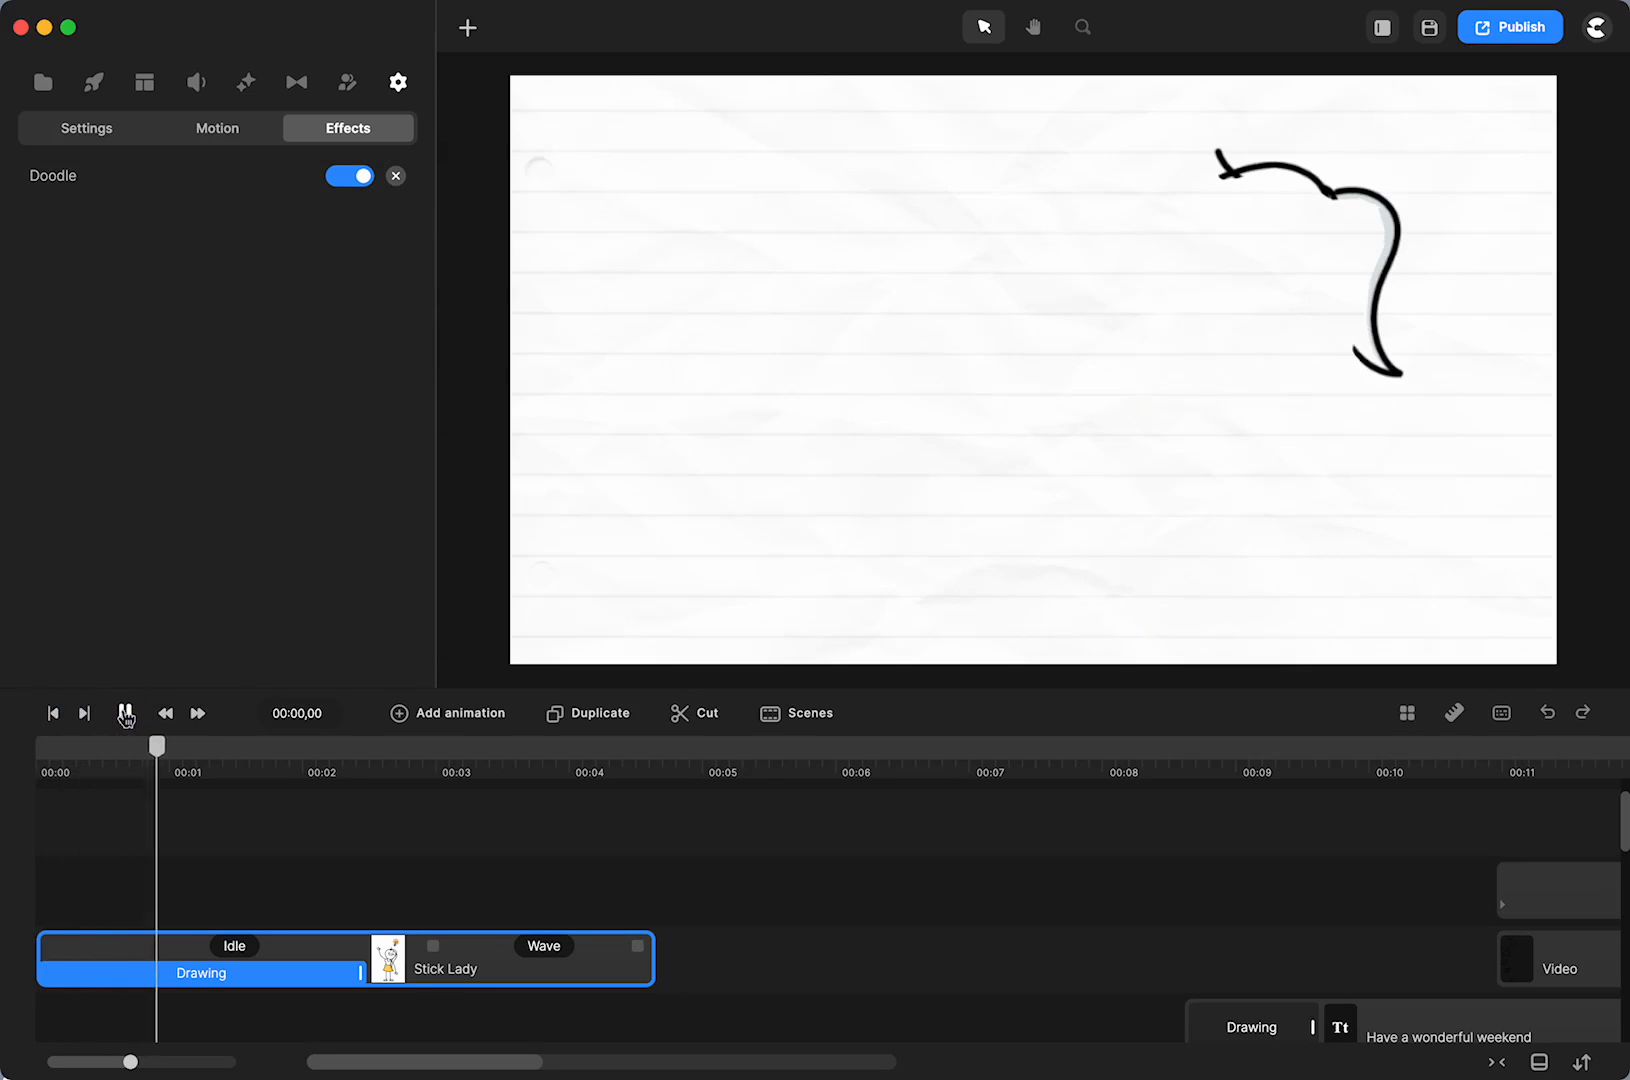
click(125, 713)
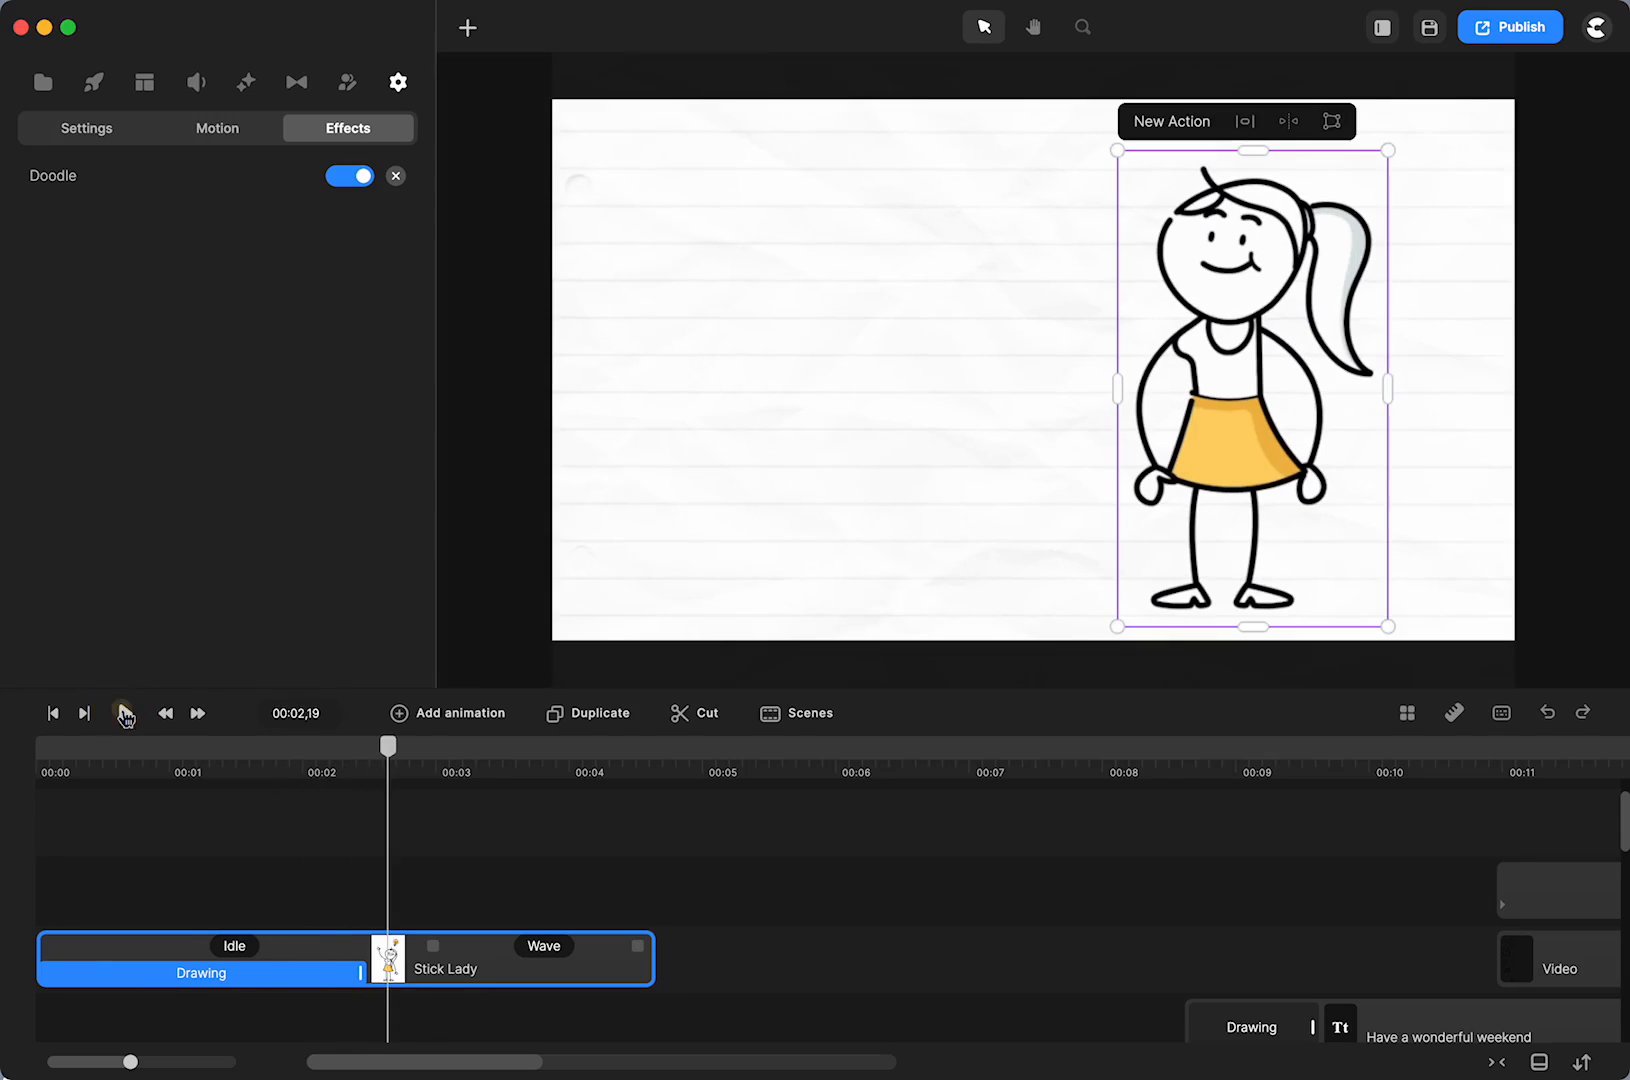
Lengthen the Drawing phase of the Stick Lady clip so it ends just before the Wave action, keeping the Idle action's length
drag(431, 943, 613, 945)
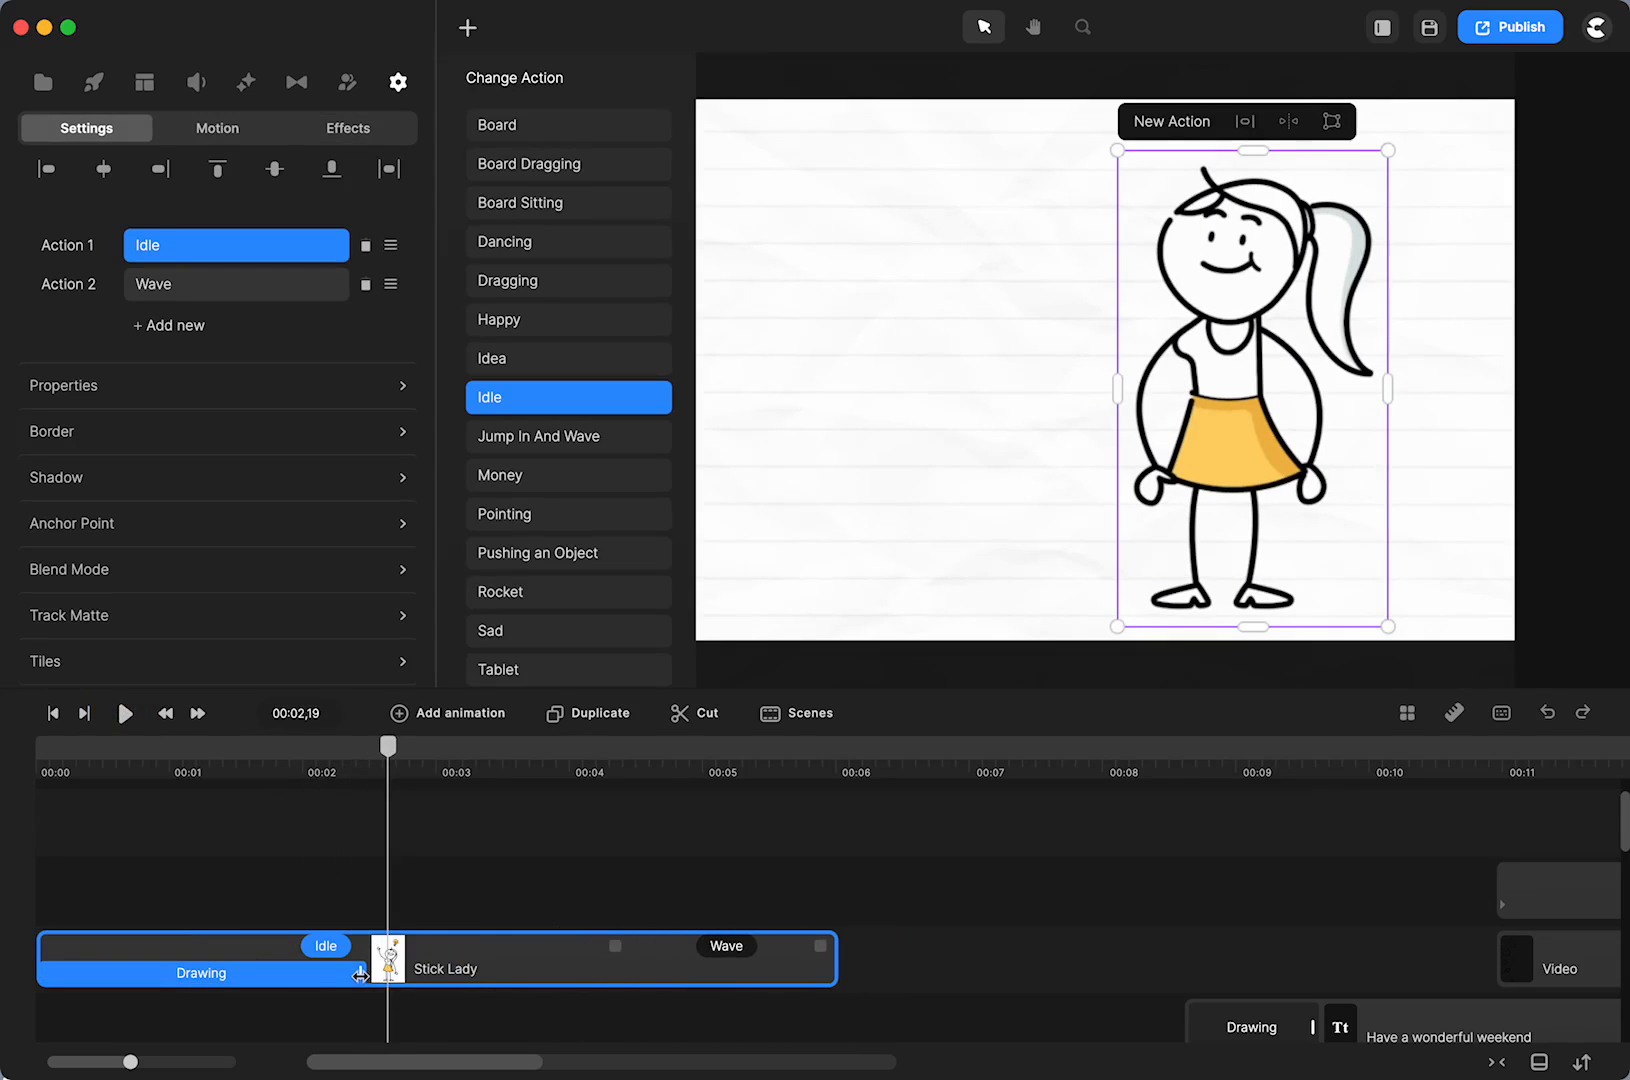
mouse_move(360, 975)
mouse_down()
mouse_move(556, 962)
mouse_move(127, 971)
mouse_move(538, 971)
mouse_move(411, 969)
mouse_up()
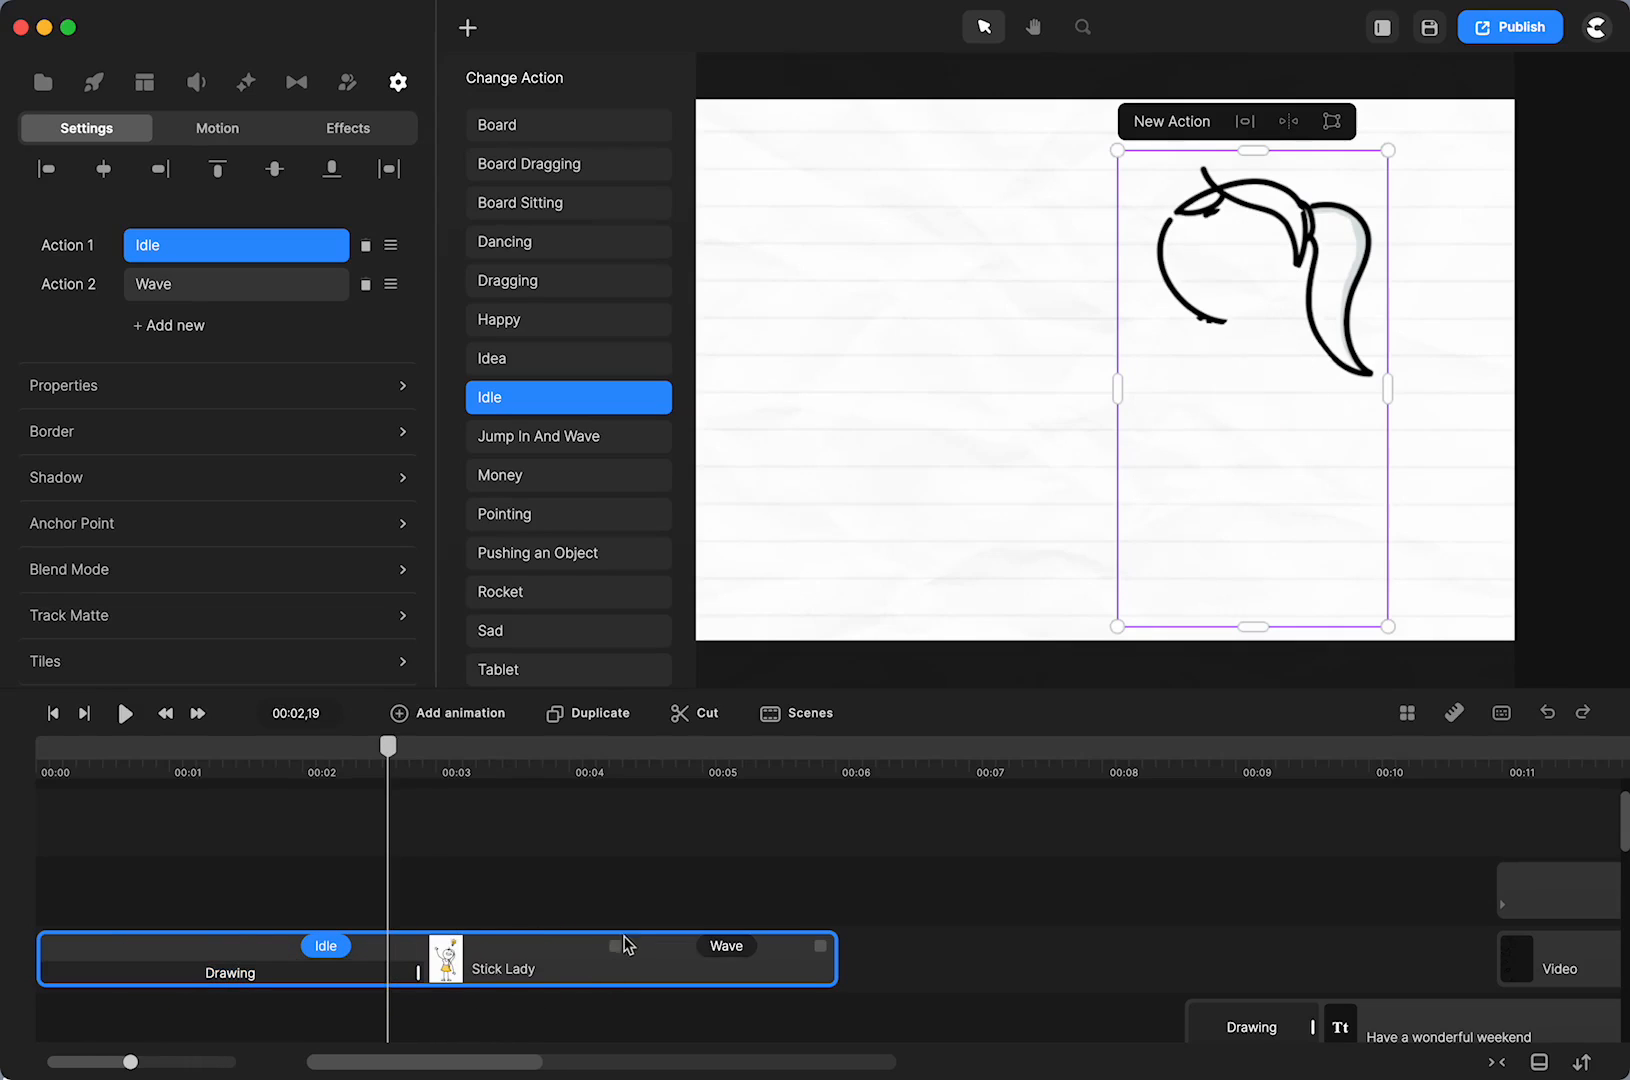
drag(611, 946, 387, 971)
Play the lengthened drawing animation from the start to check its pace
click(53, 713)
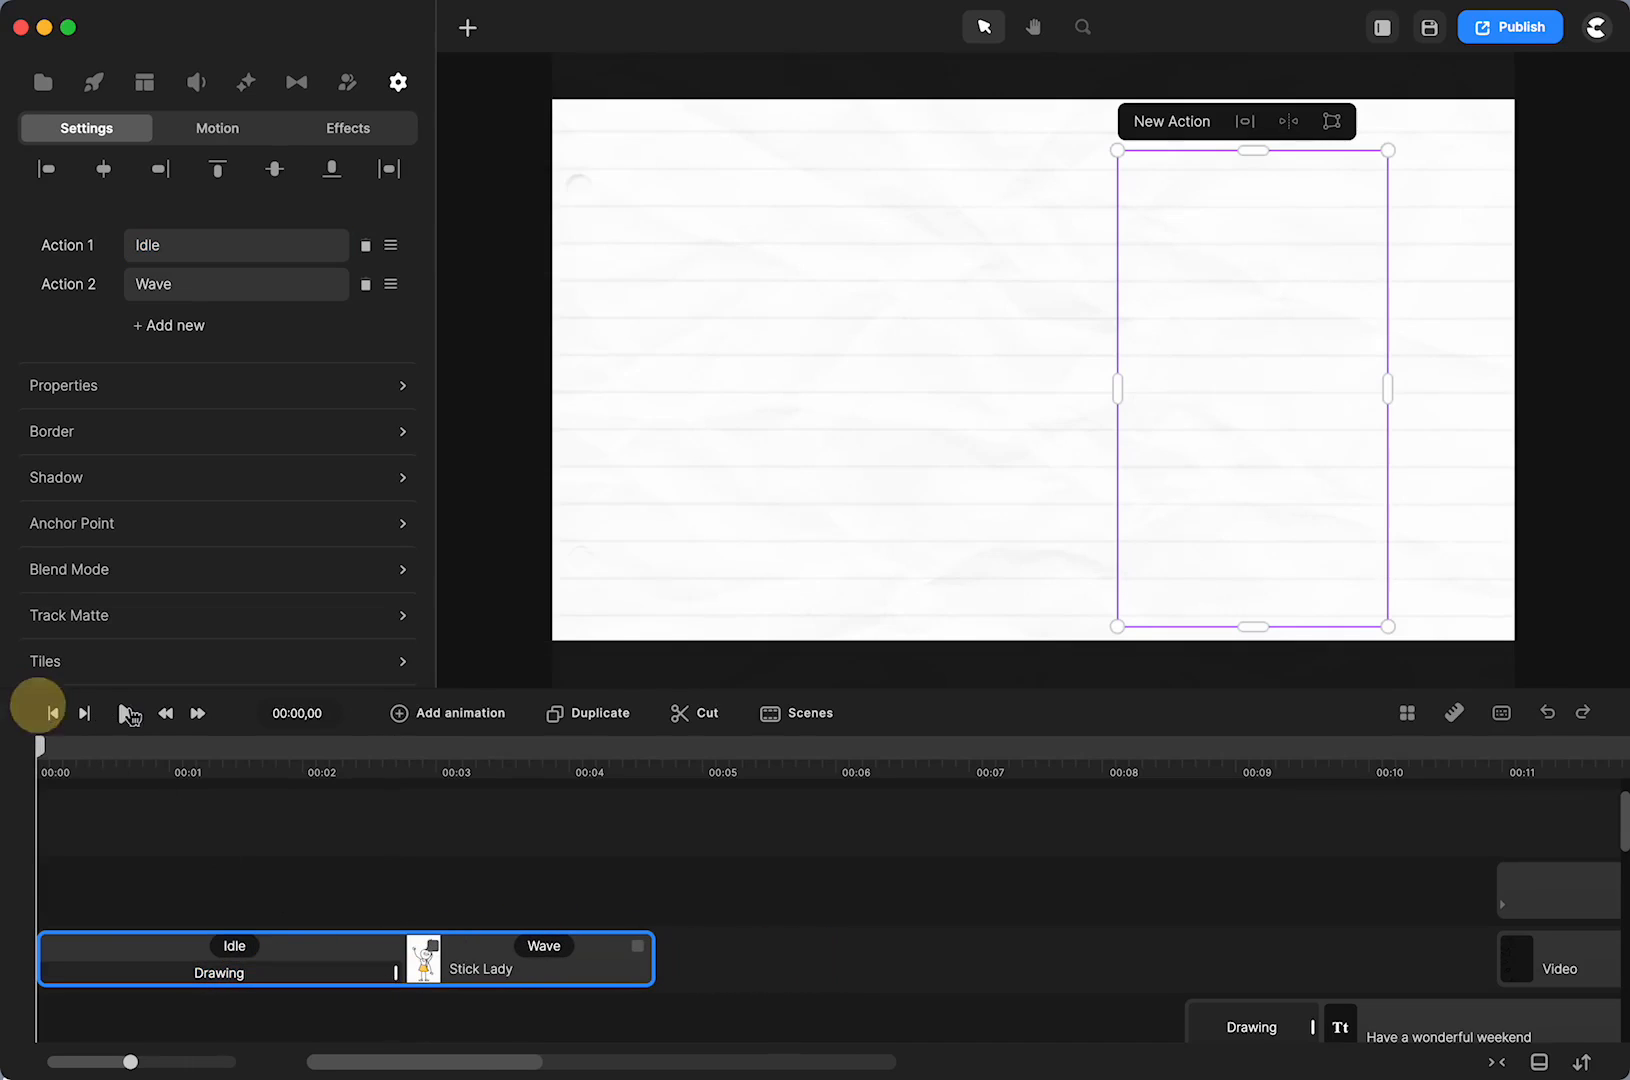
click(124, 713)
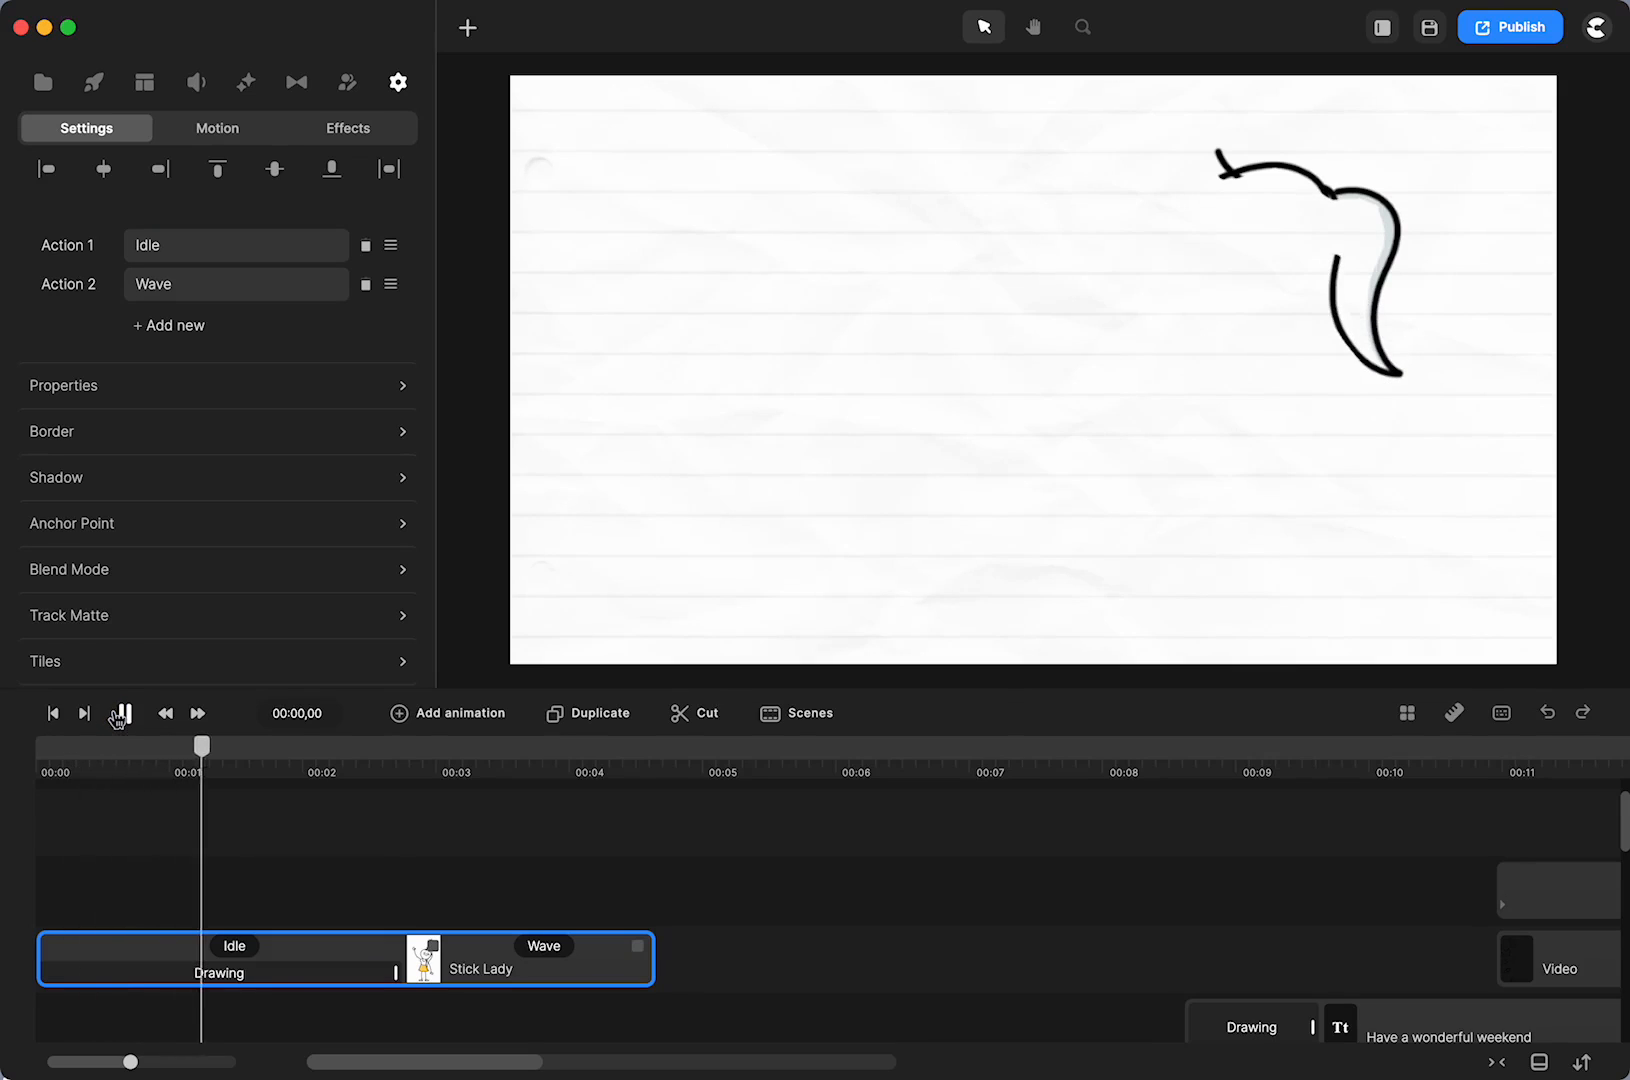
click(118, 716)
Continue the manual drawing path with a point under the chin where the neckline begins, and check it at 00:02,18
click(255, 973)
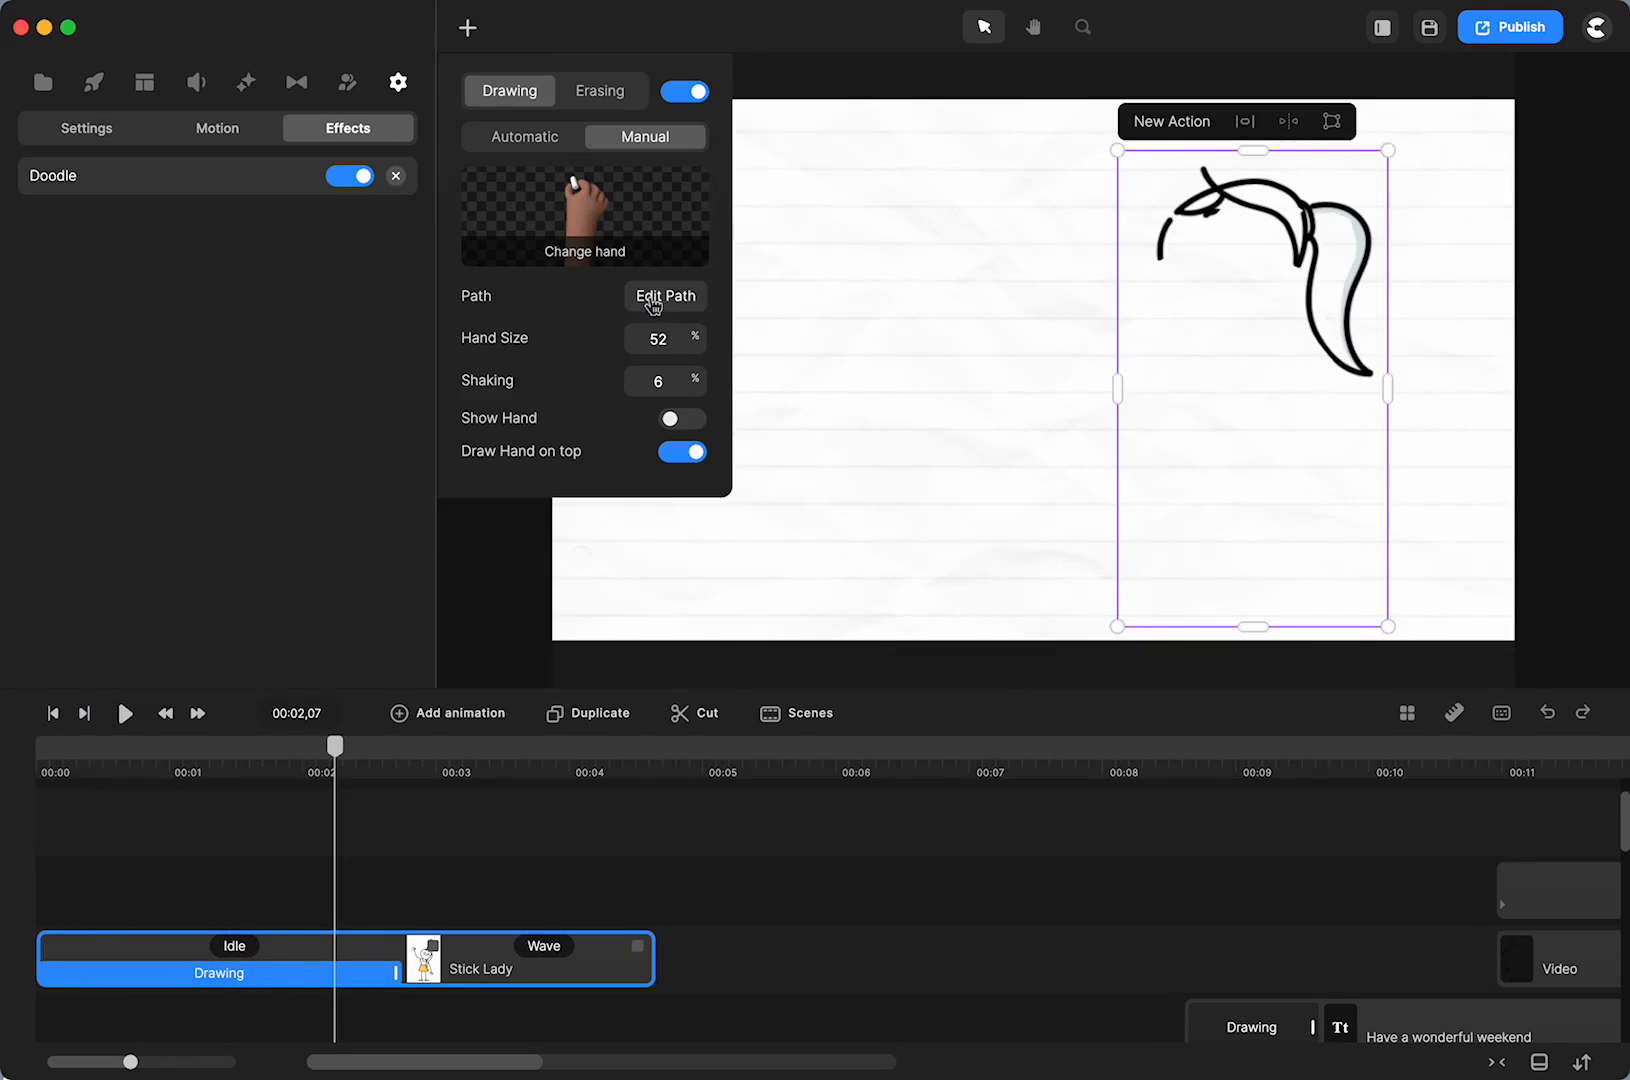
click(655, 298)
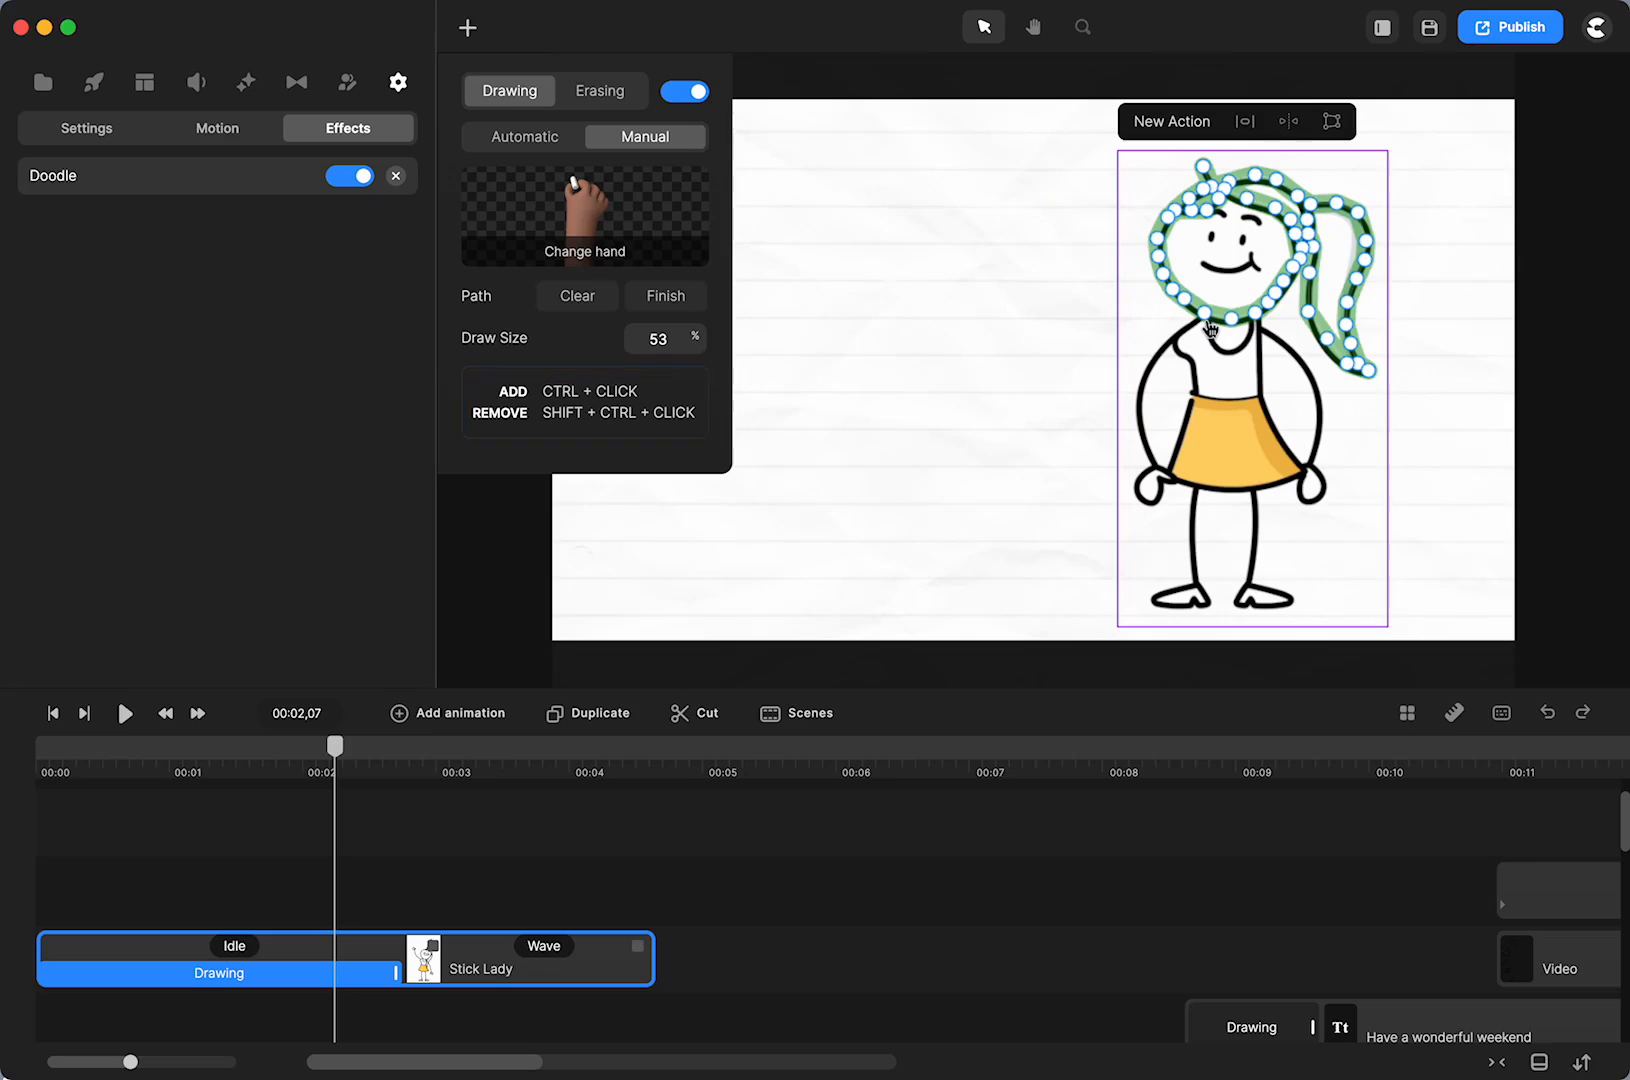
ctrl+click(1225, 324)
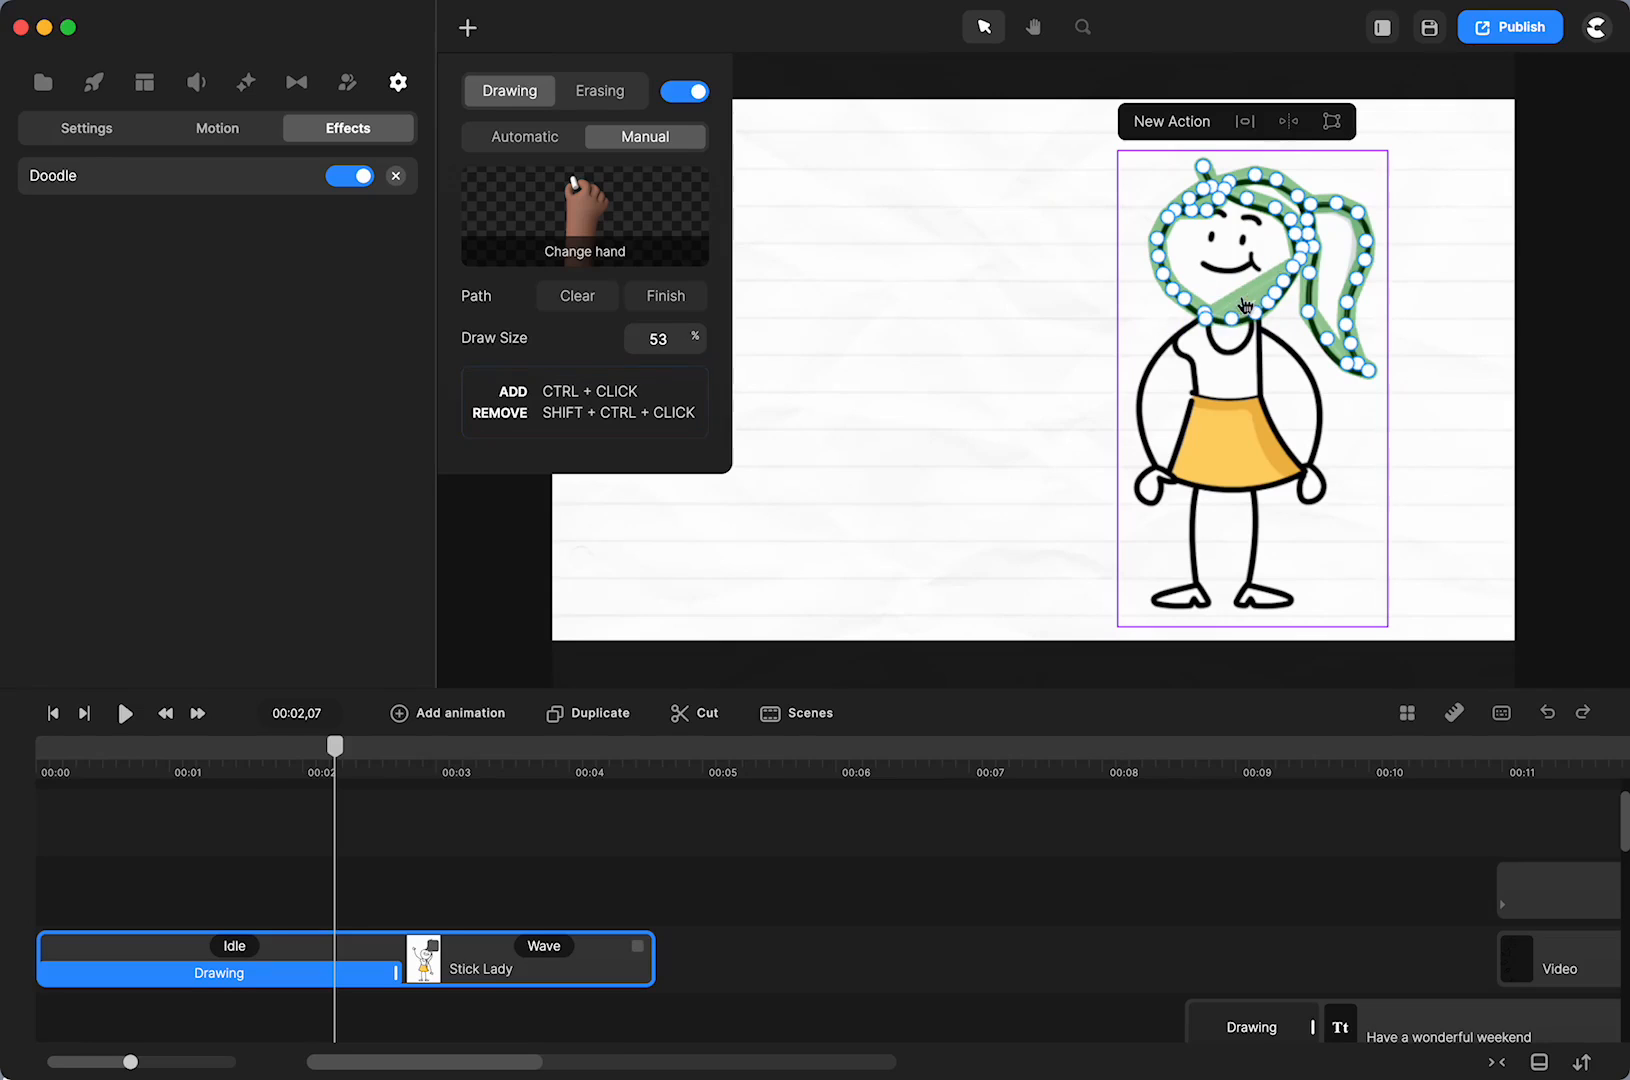
mouse_move(335, 752)
mouse_down()
mouse_move(244, 760)
mouse_move(422, 760)
mouse_move(384, 767)
mouse_up()
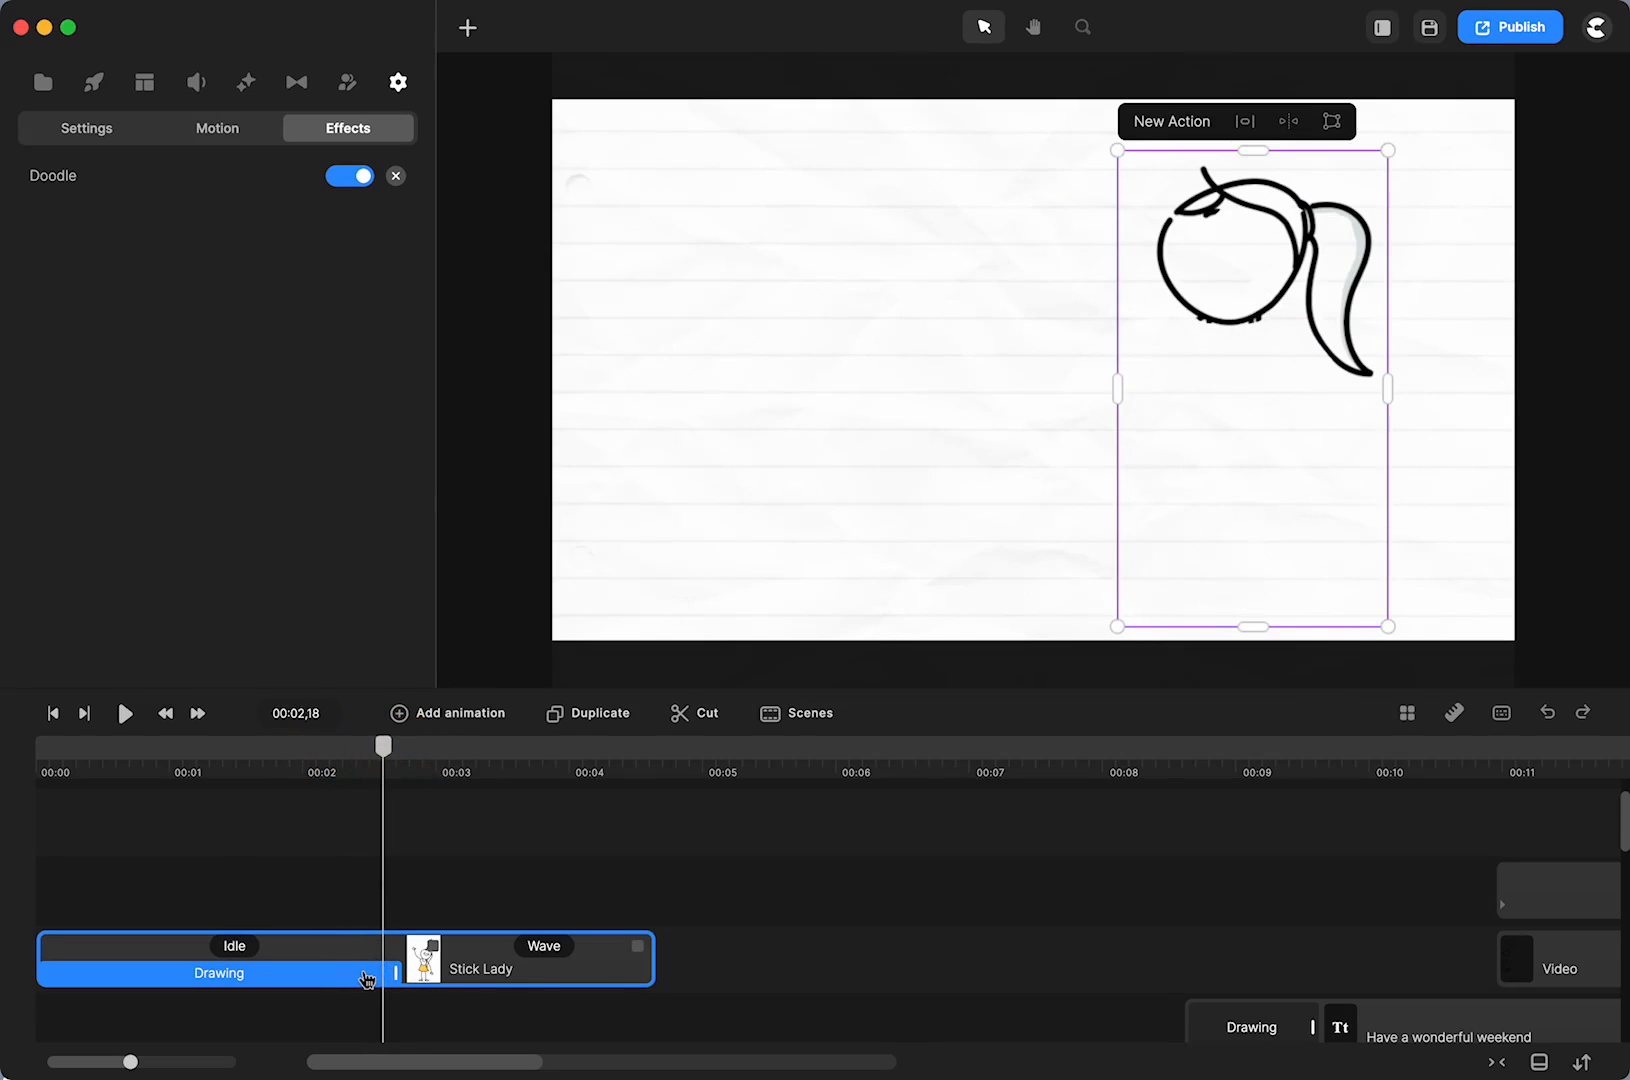
Extend the drawing path around the neckline and down the shirt's side toward the waist
click(366, 978)
click(676, 292)
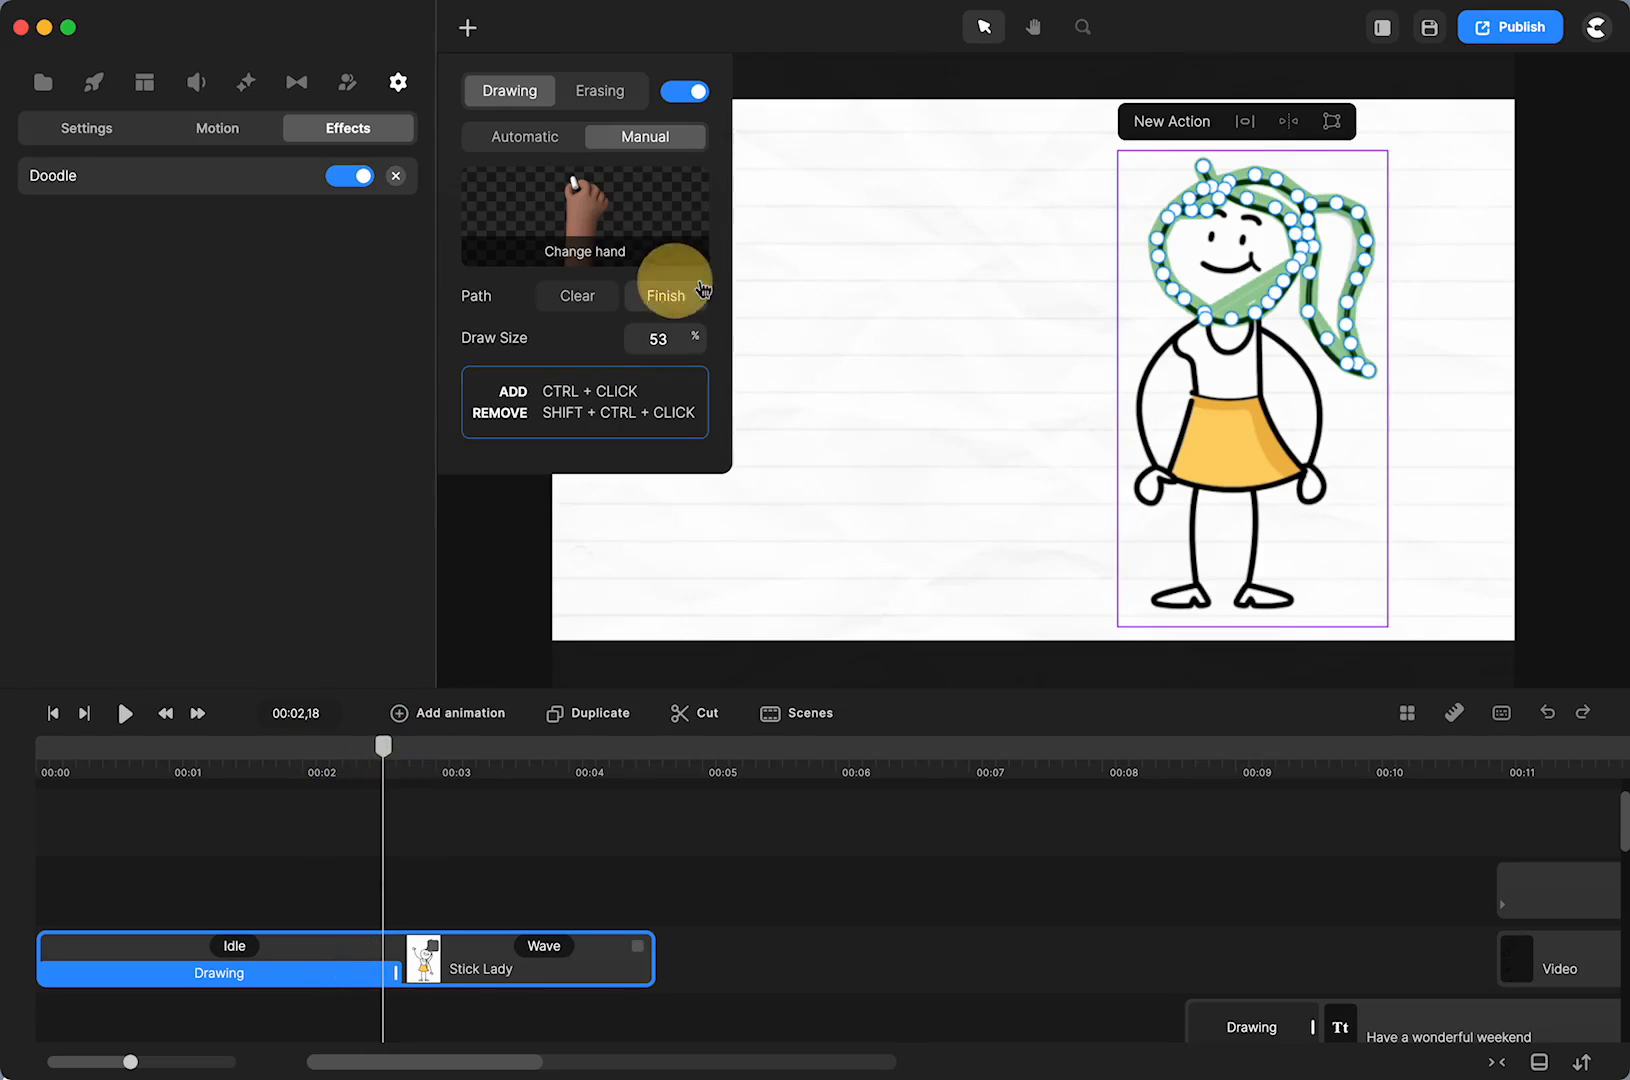
mouse_move(1208, 335)
mouse_down()
mouse_move(1241, 357)
mouse_move(1255, 329)
mouse_move(1259, 385)
mouse_up()
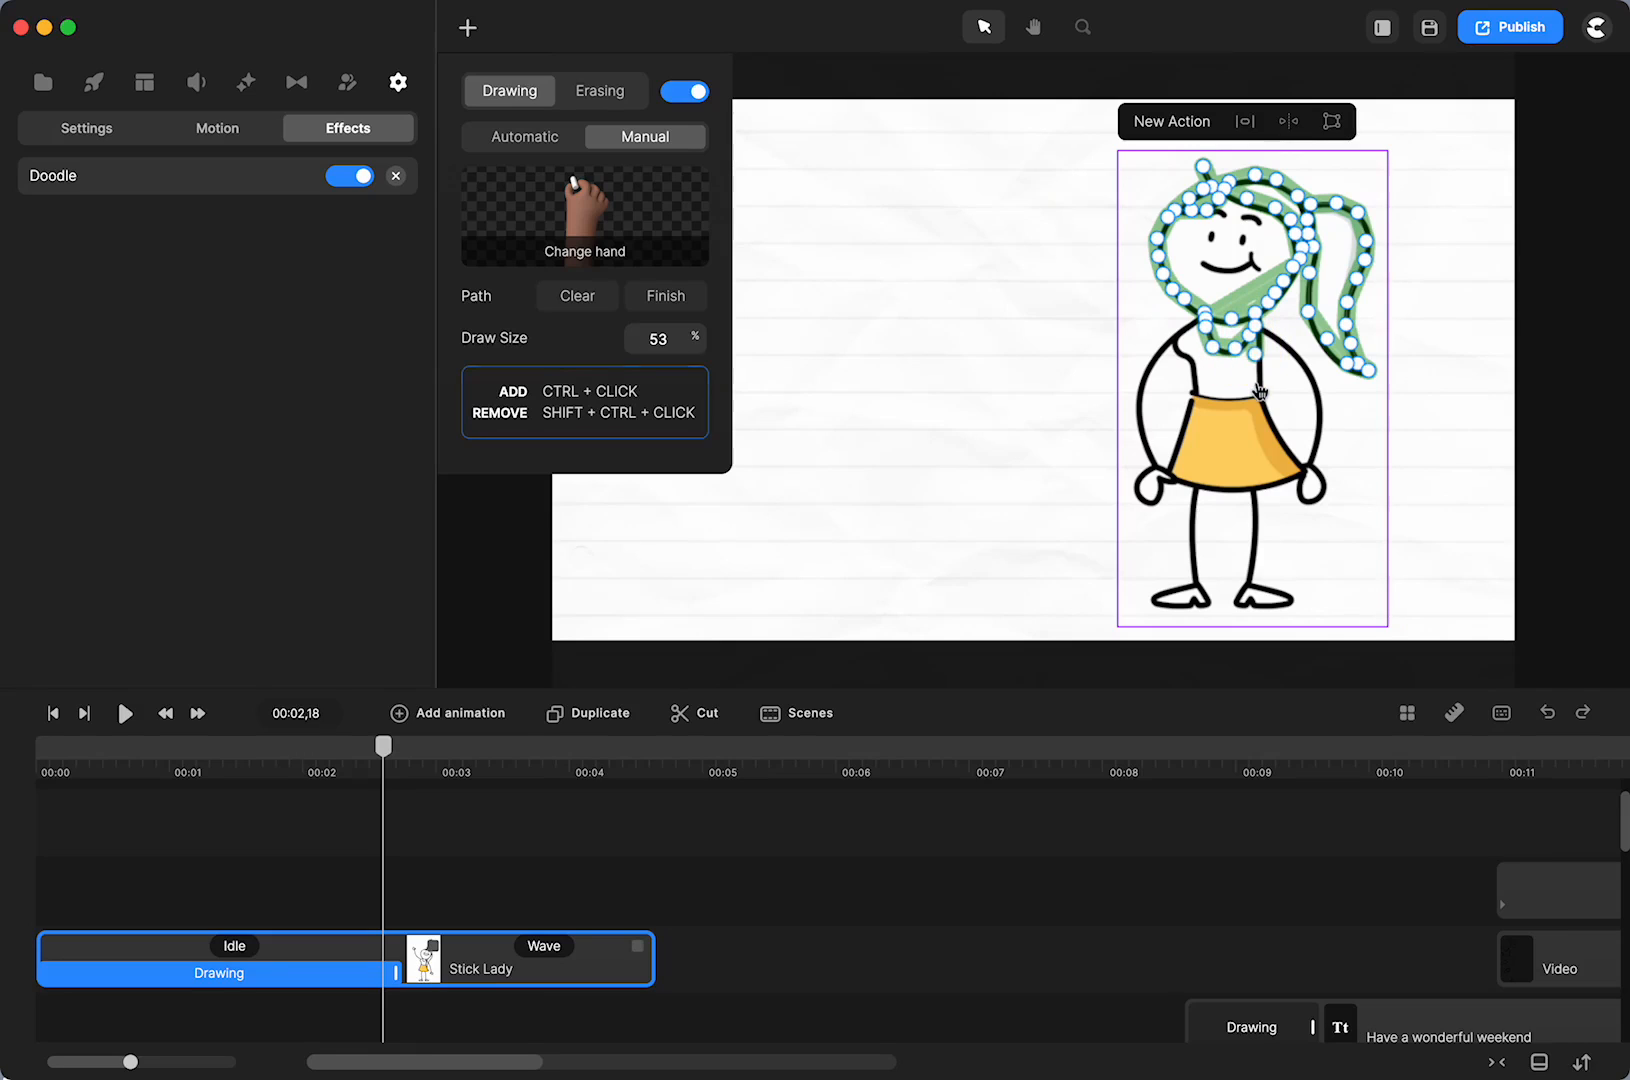
Trace the yellow skirt with path points down its side, along the hem, up the other side and across the waistline
ctrl+click(1264, 407)
ctrl+click(1275, 425)
ctrl+click(1287, 446)
ctrl+click(1298, 472)
ctrl+click(1270, 483)
ctrl+click(1242, 485)
ctrl+click(1210, 481)
ctrl+click(1187, 479)
ctrl+click(1171, 470)
ctrl+click(1179, 444)
ctrl+click(1188, 395)
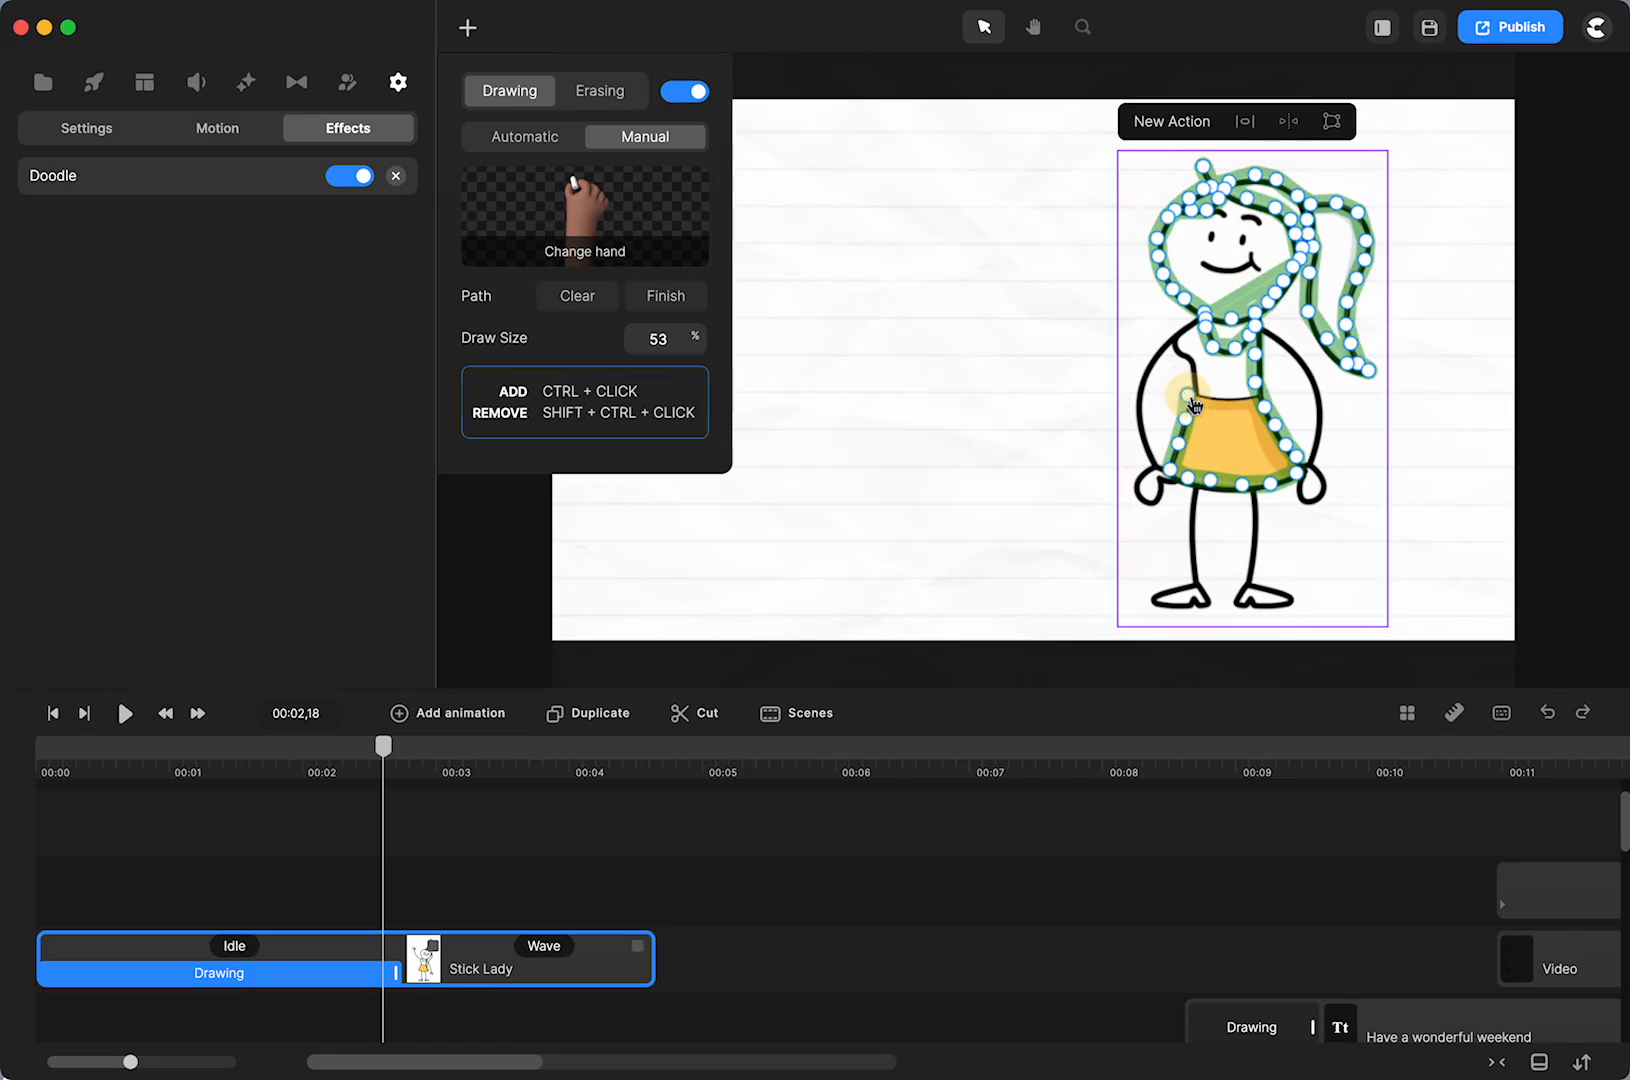
ctrl+click(1207, 395)
ctrl+click(1238, 397)
mouse_move(383, 746)
mouse_down()
mouse_move(124, 808)
mouse_move(391, 791)
mouse_up()
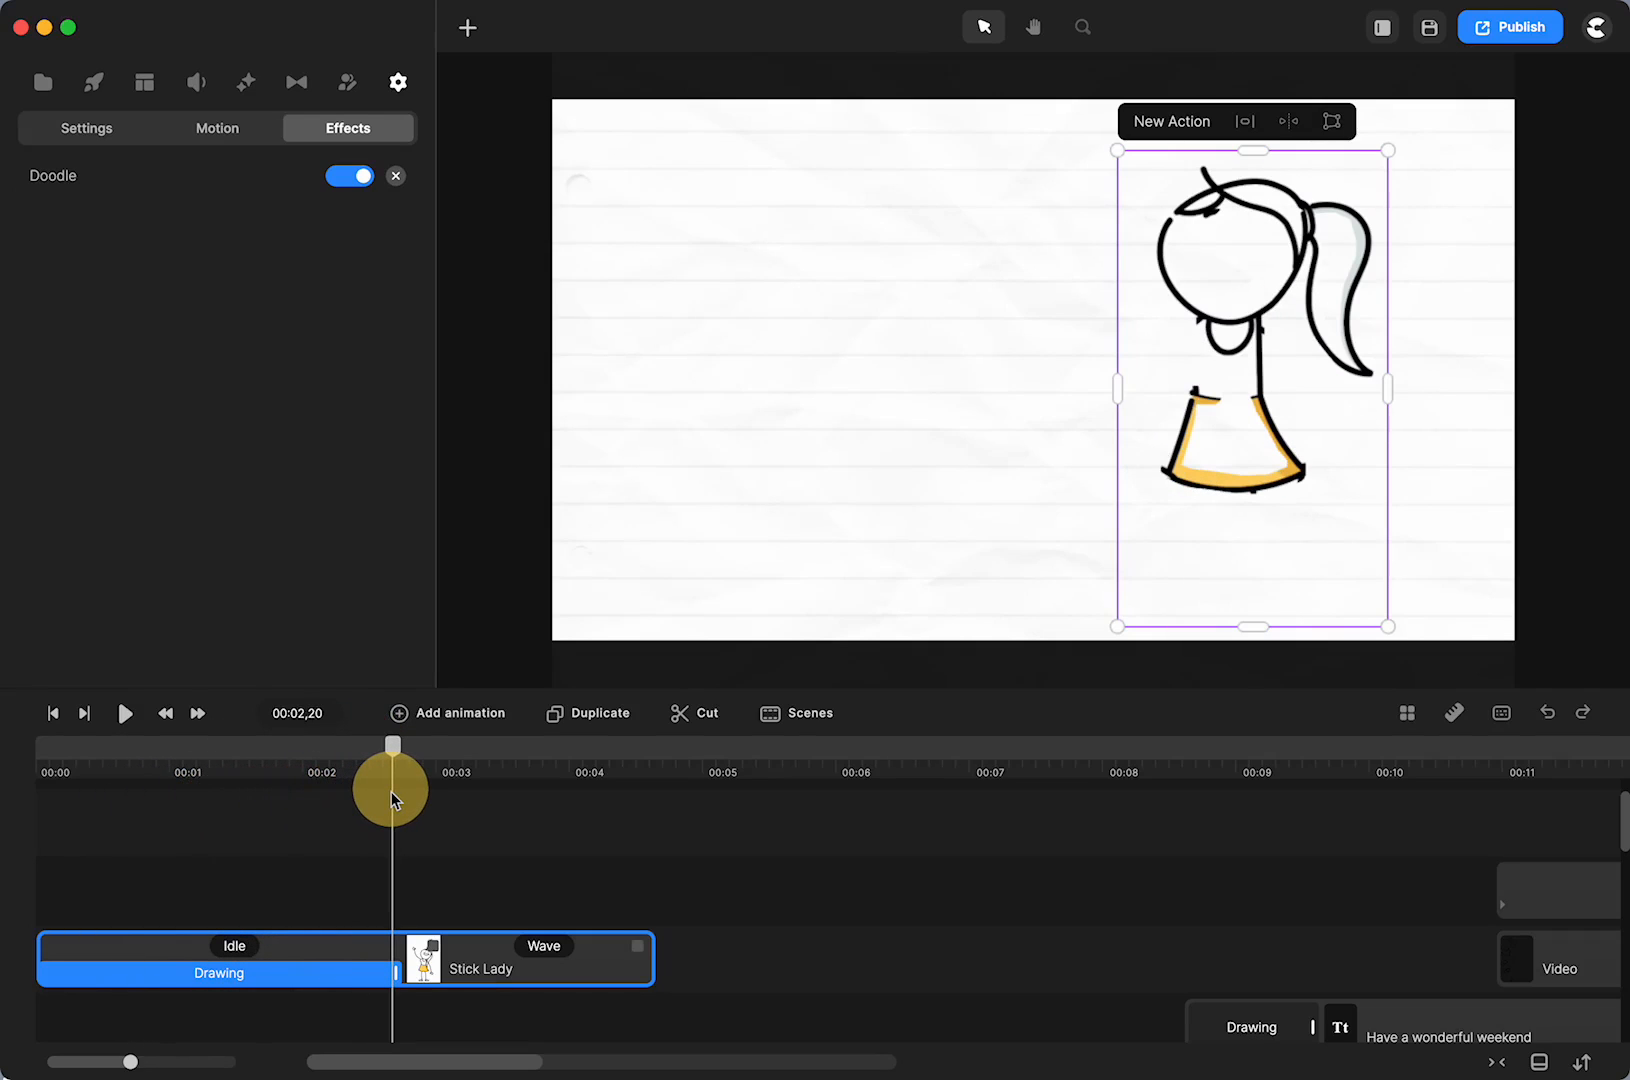
Set the drawing path's draw size to 32% and scrub back to 00:02,12 to check the stroke
click(323, 977)
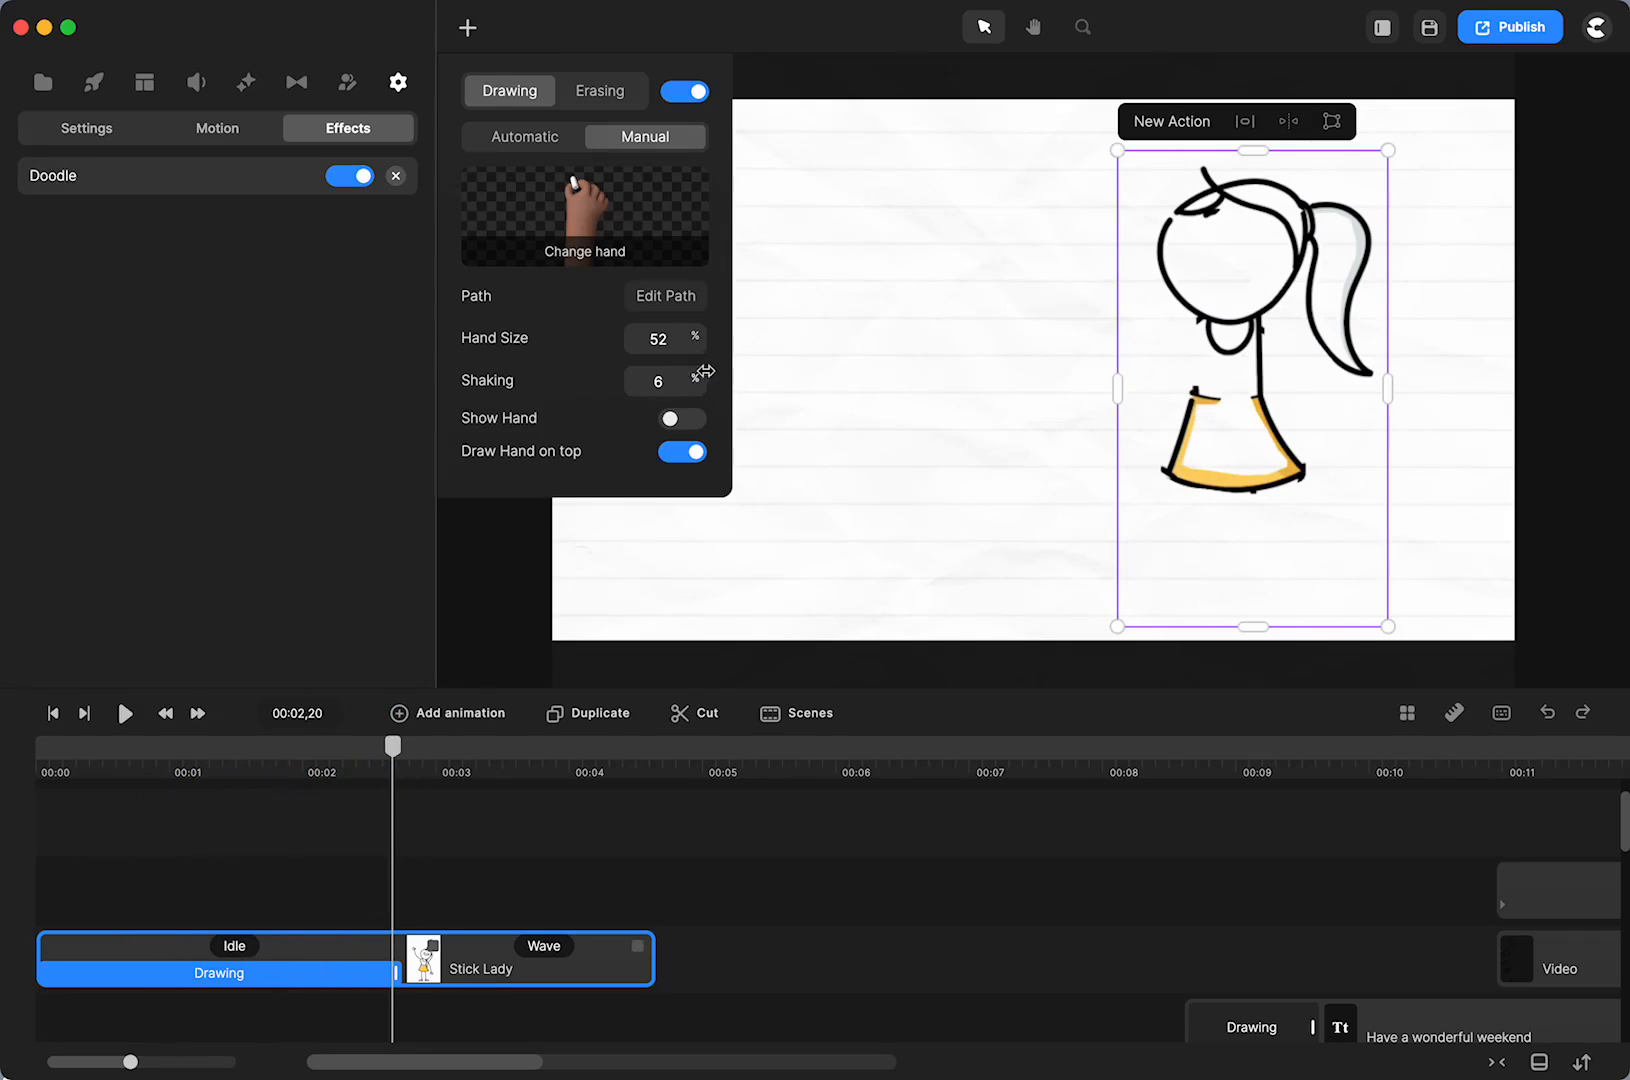
click(666, 295)
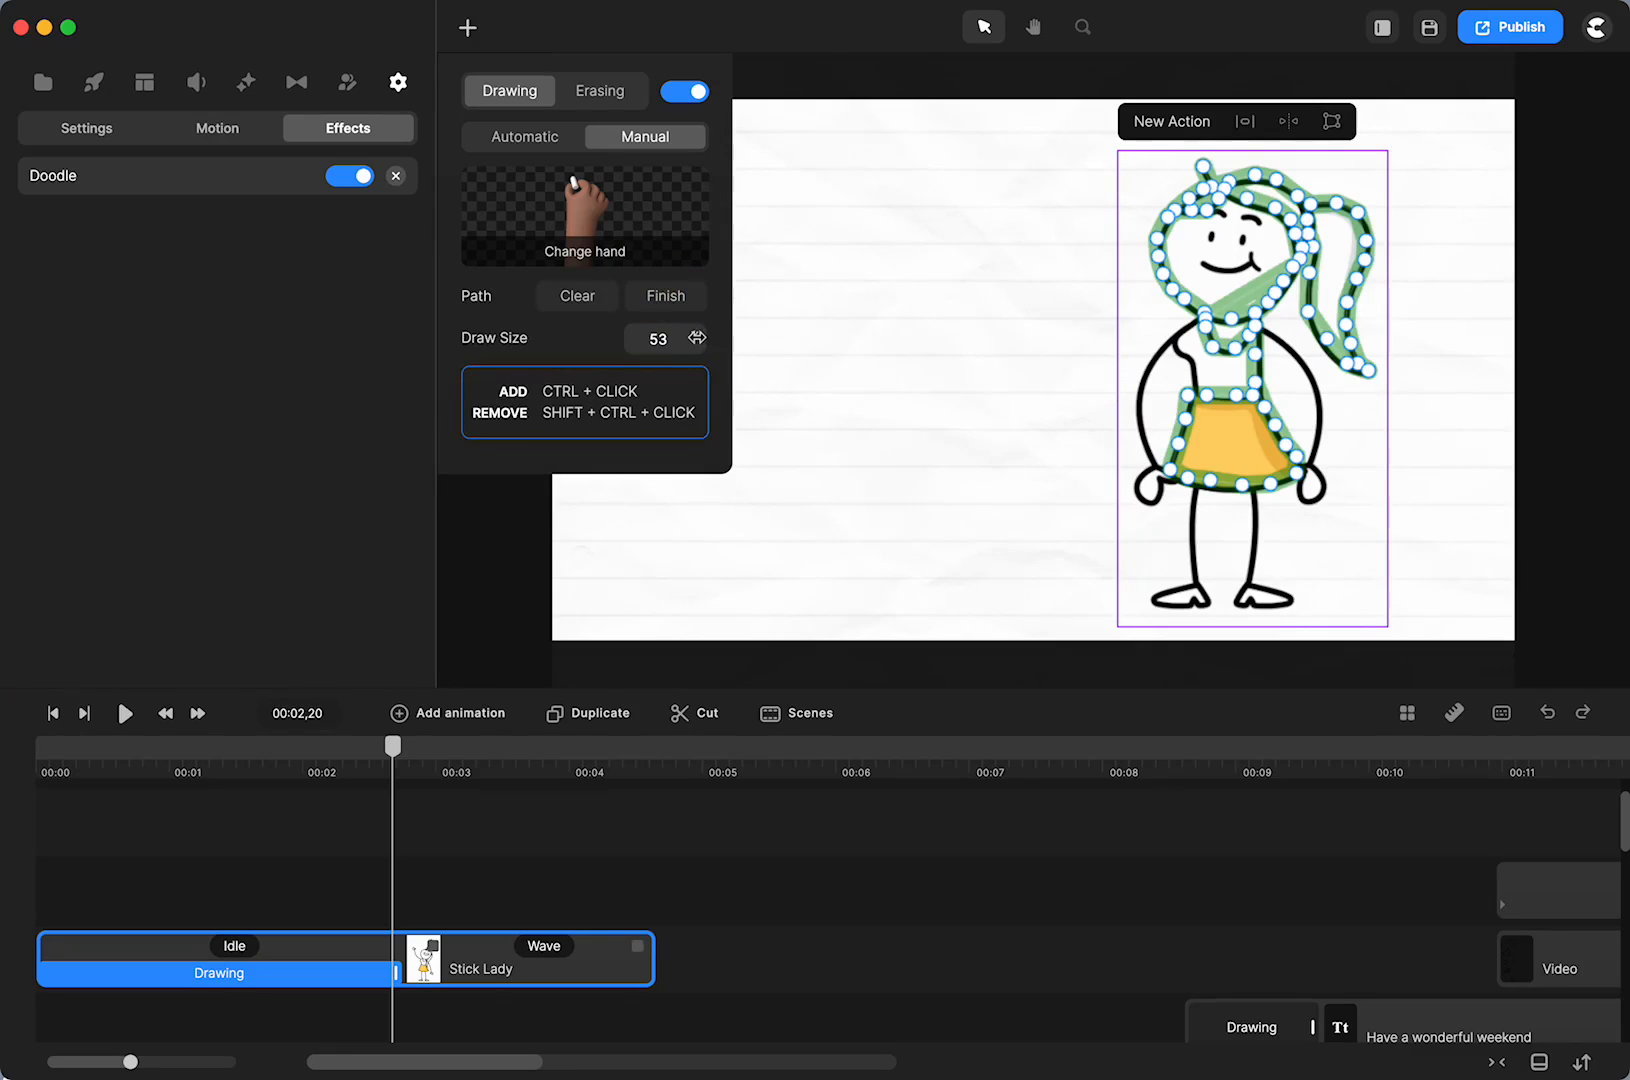
click(696, 337)
drag(696, 337, 694, 337)
mouse_move(383, 790)
mouse_down()
mouse_move(259, 790)
mouse_move(393, 815)
mouse_move(352, 823)
mouse_up()
Reopen the drawing path and add points from the skirt hem down the character's first leg to the ankle
click(332, 976)
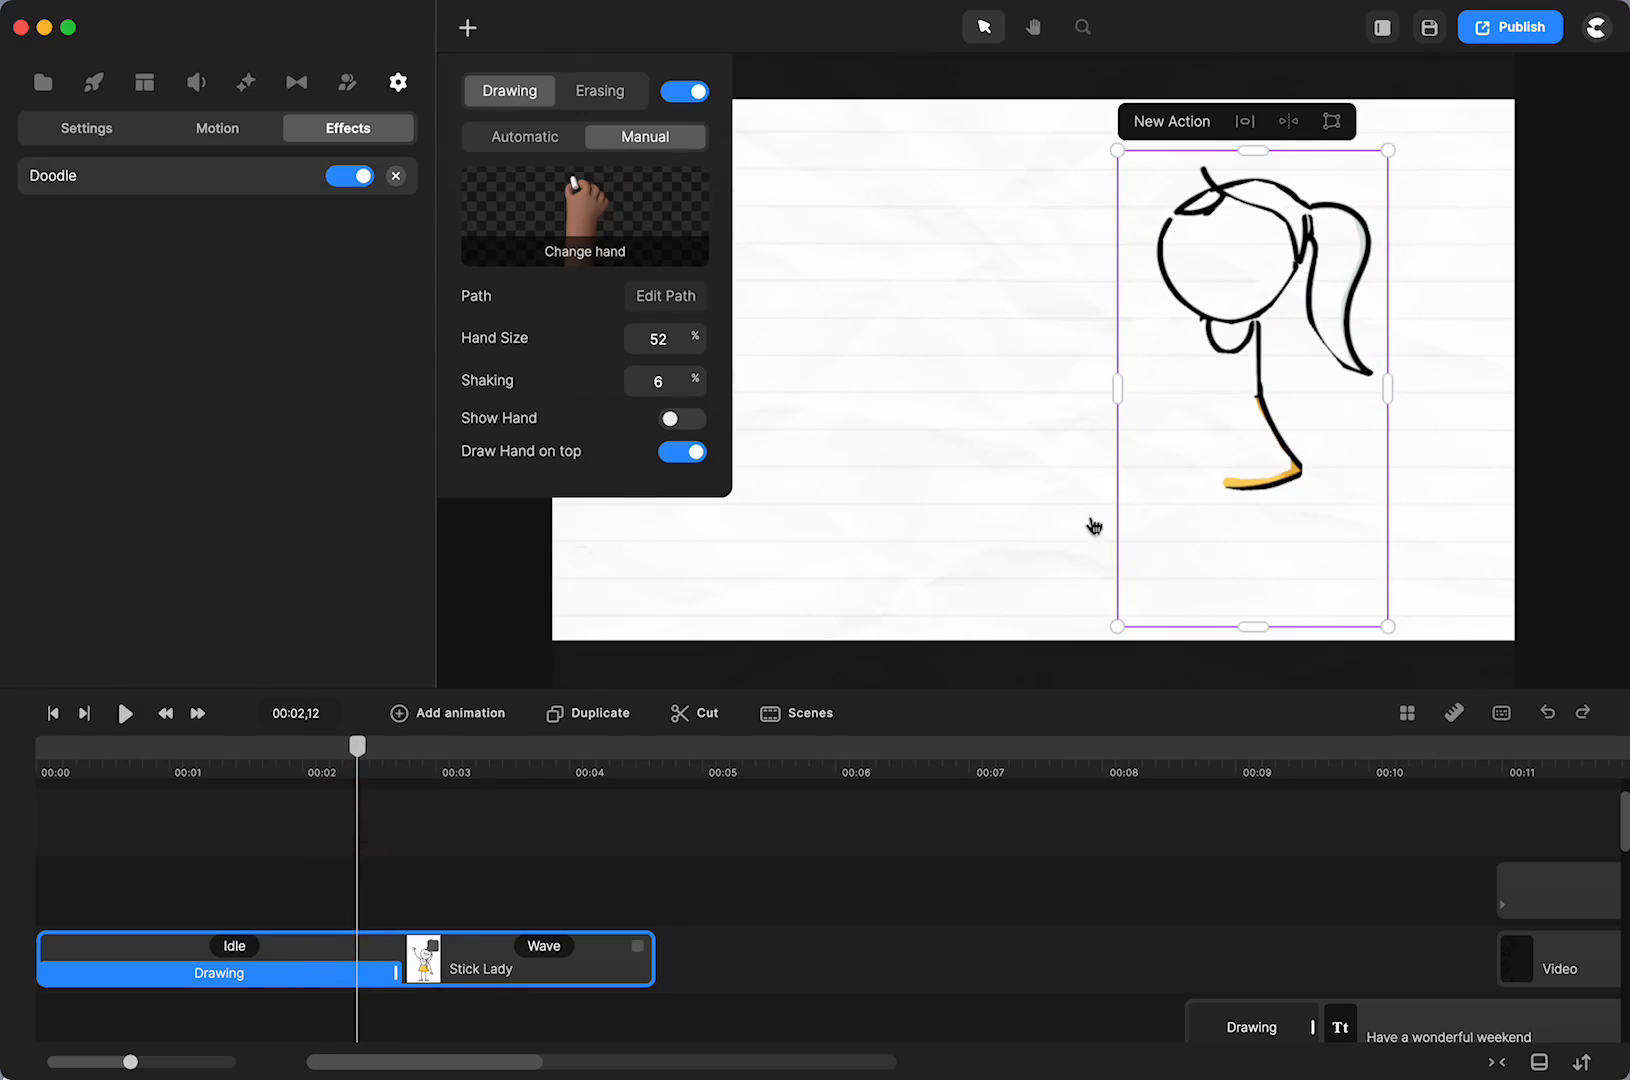
click(688, 302)
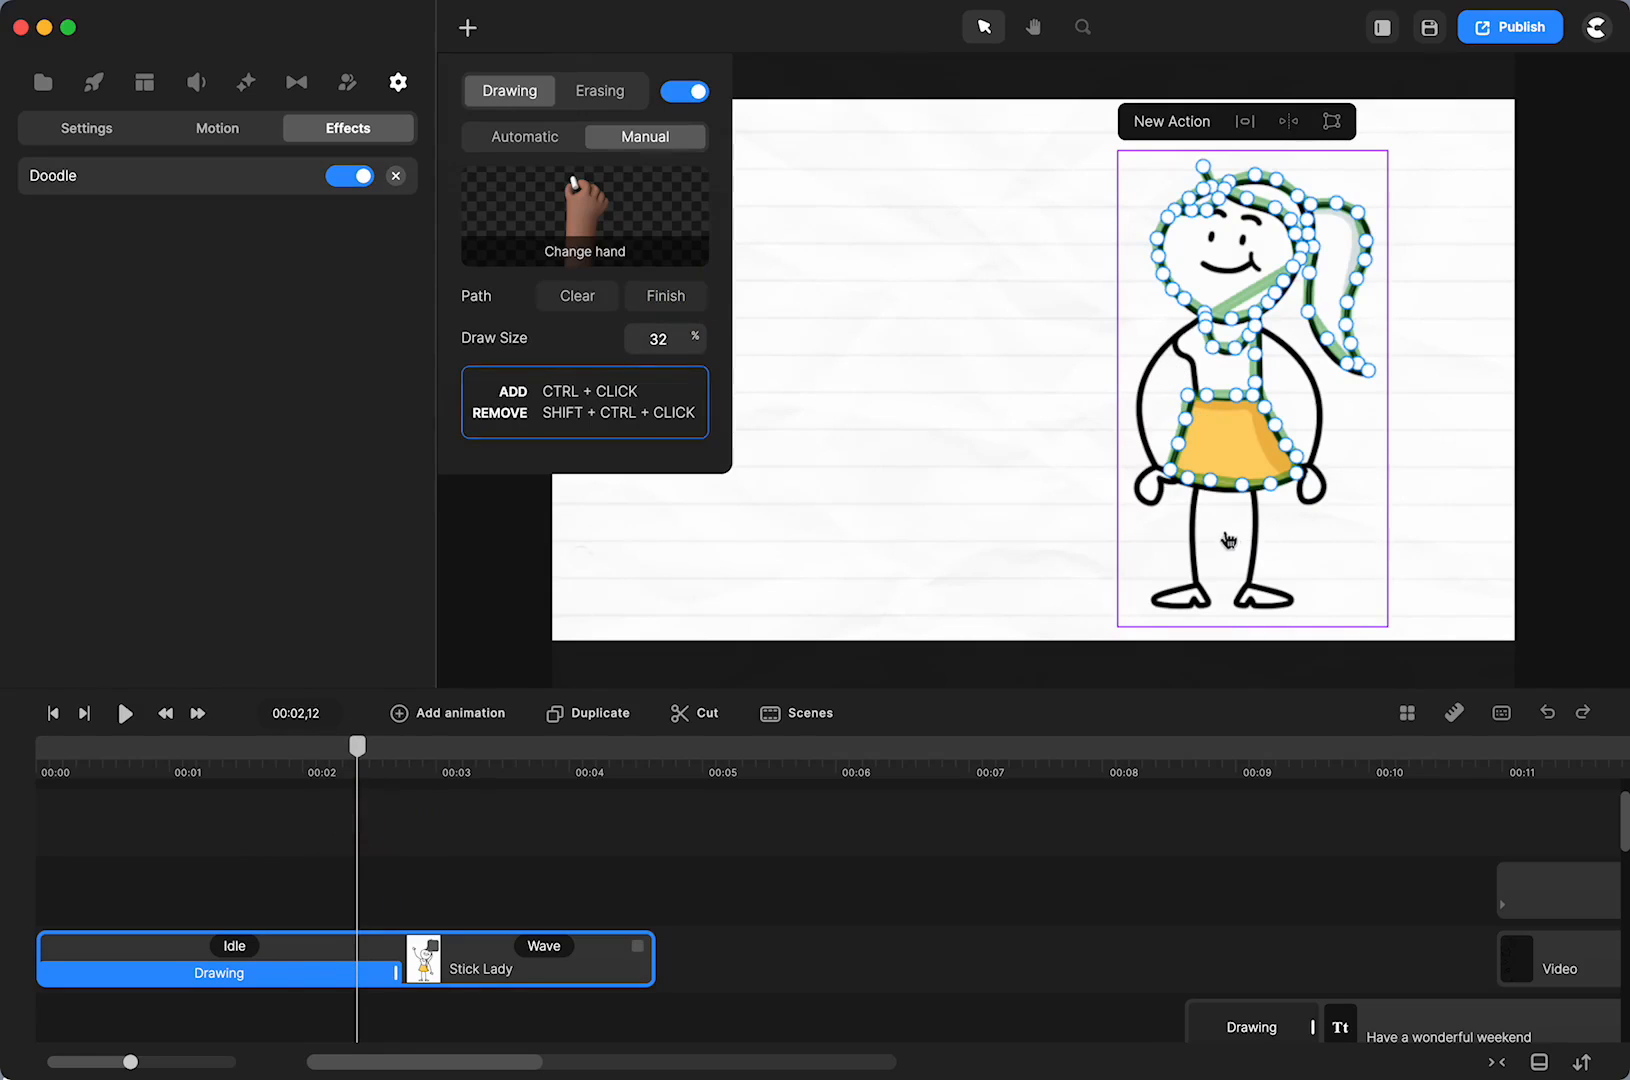
ctrl+click(1196, 488)
ctrl+click(1190, 506)
ctrl+click(1190, 531)
ctrl+click(1191, 548)
ctrl+click(1194, 574)
ctrl+click(1200, 588)
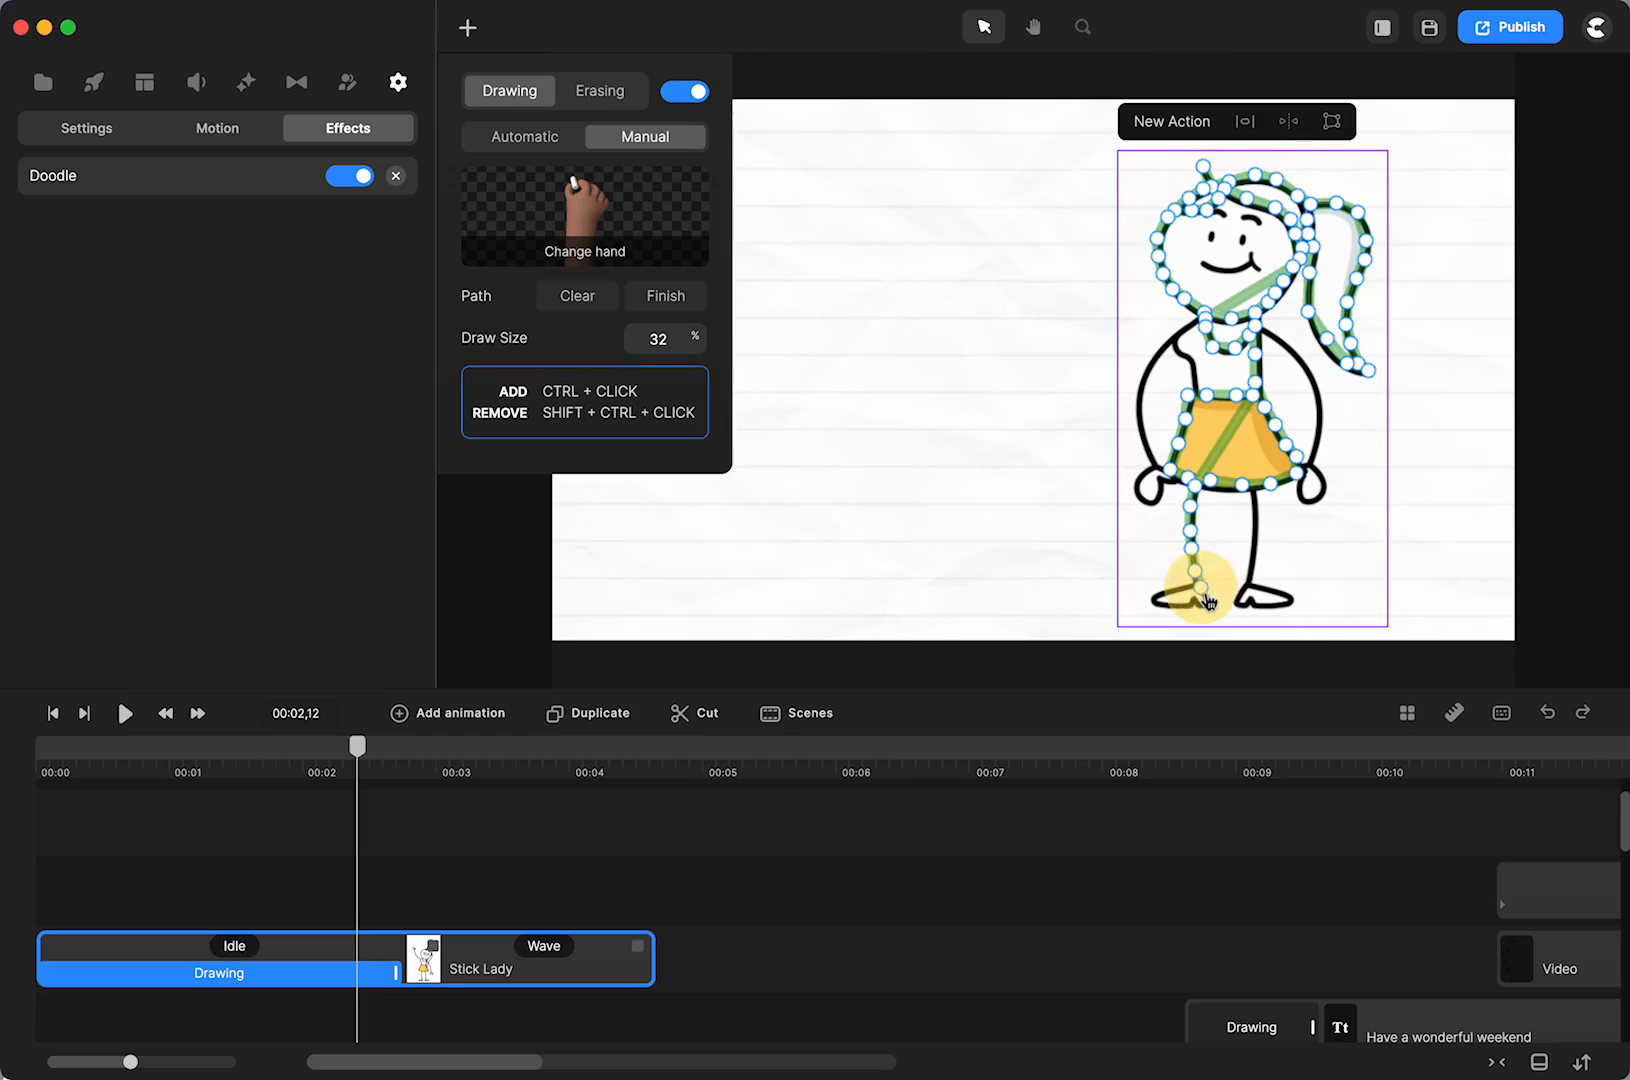
Add path points around the foot of the traced leg and check the drawing at 00:02,13
ctrl+click(1207, 603)
ctrl+click(1185, 607)
ctrl+click(1159, 602)
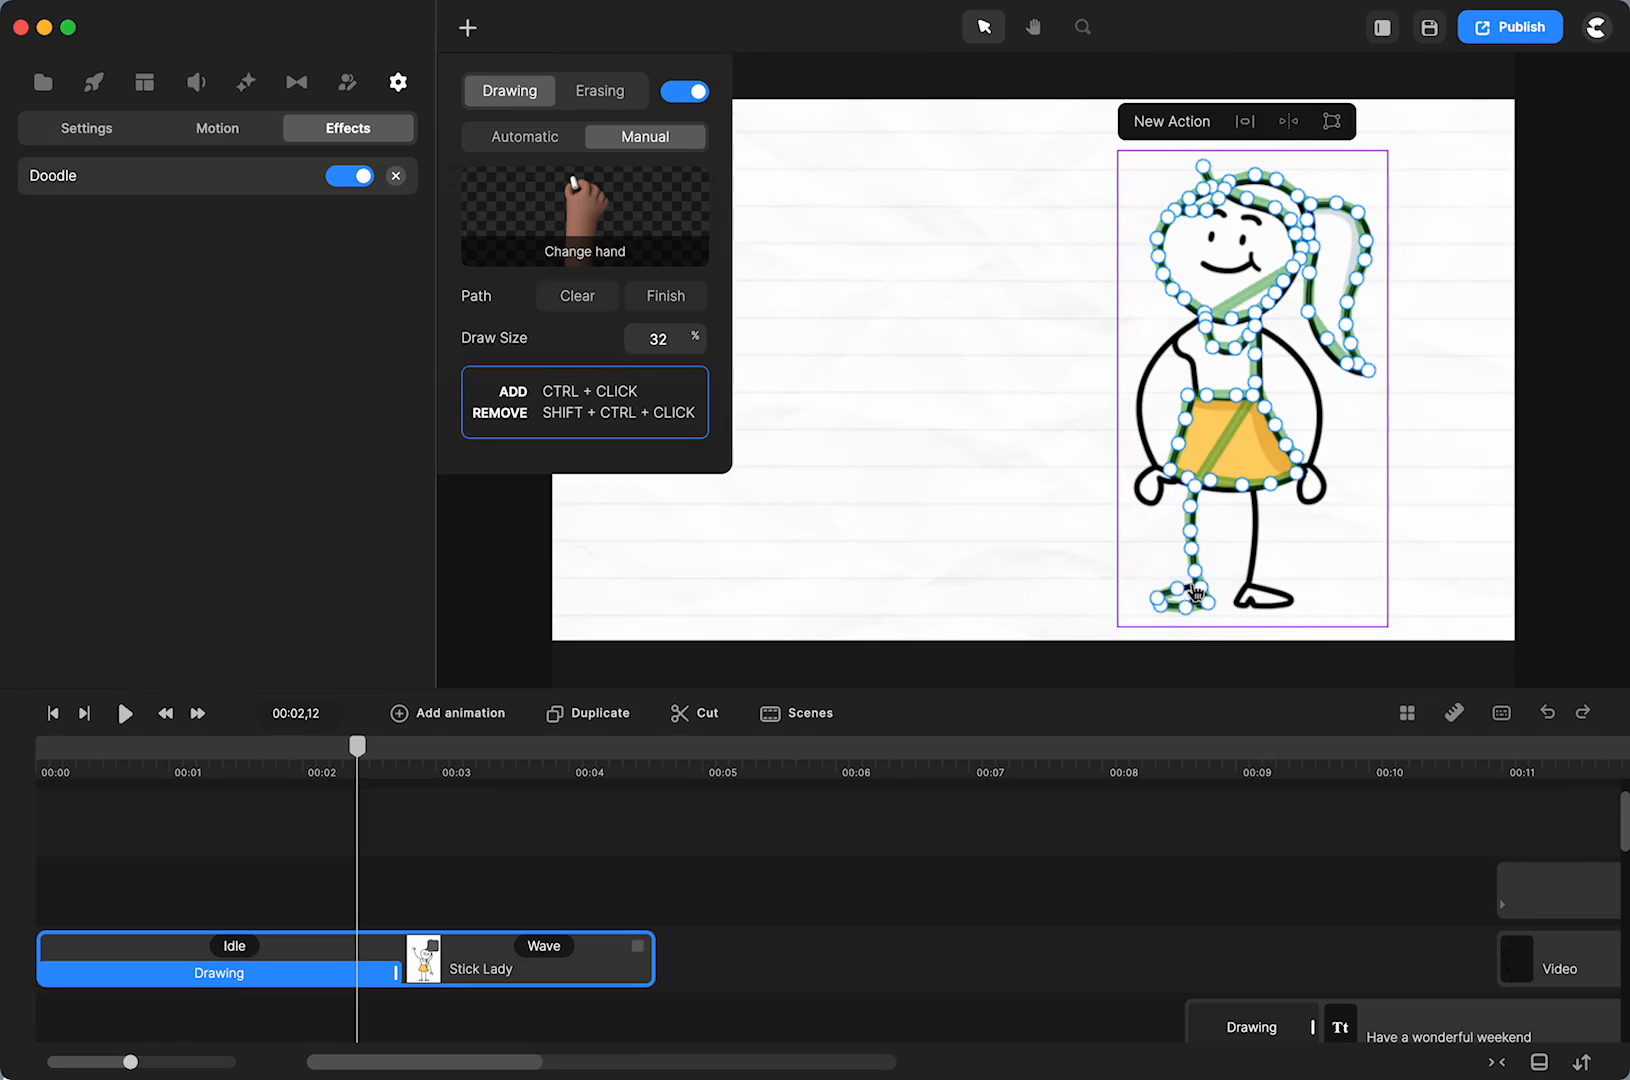
mouse_move(378, 762)
mouse_down()
mouse_move(287, 757)
mouse_move(146, 793)
mouse_move(331, 776)
mouse_move(360, 785)
mouse_move(315, 793)
mouse_move(360, 790)
mouse_up()
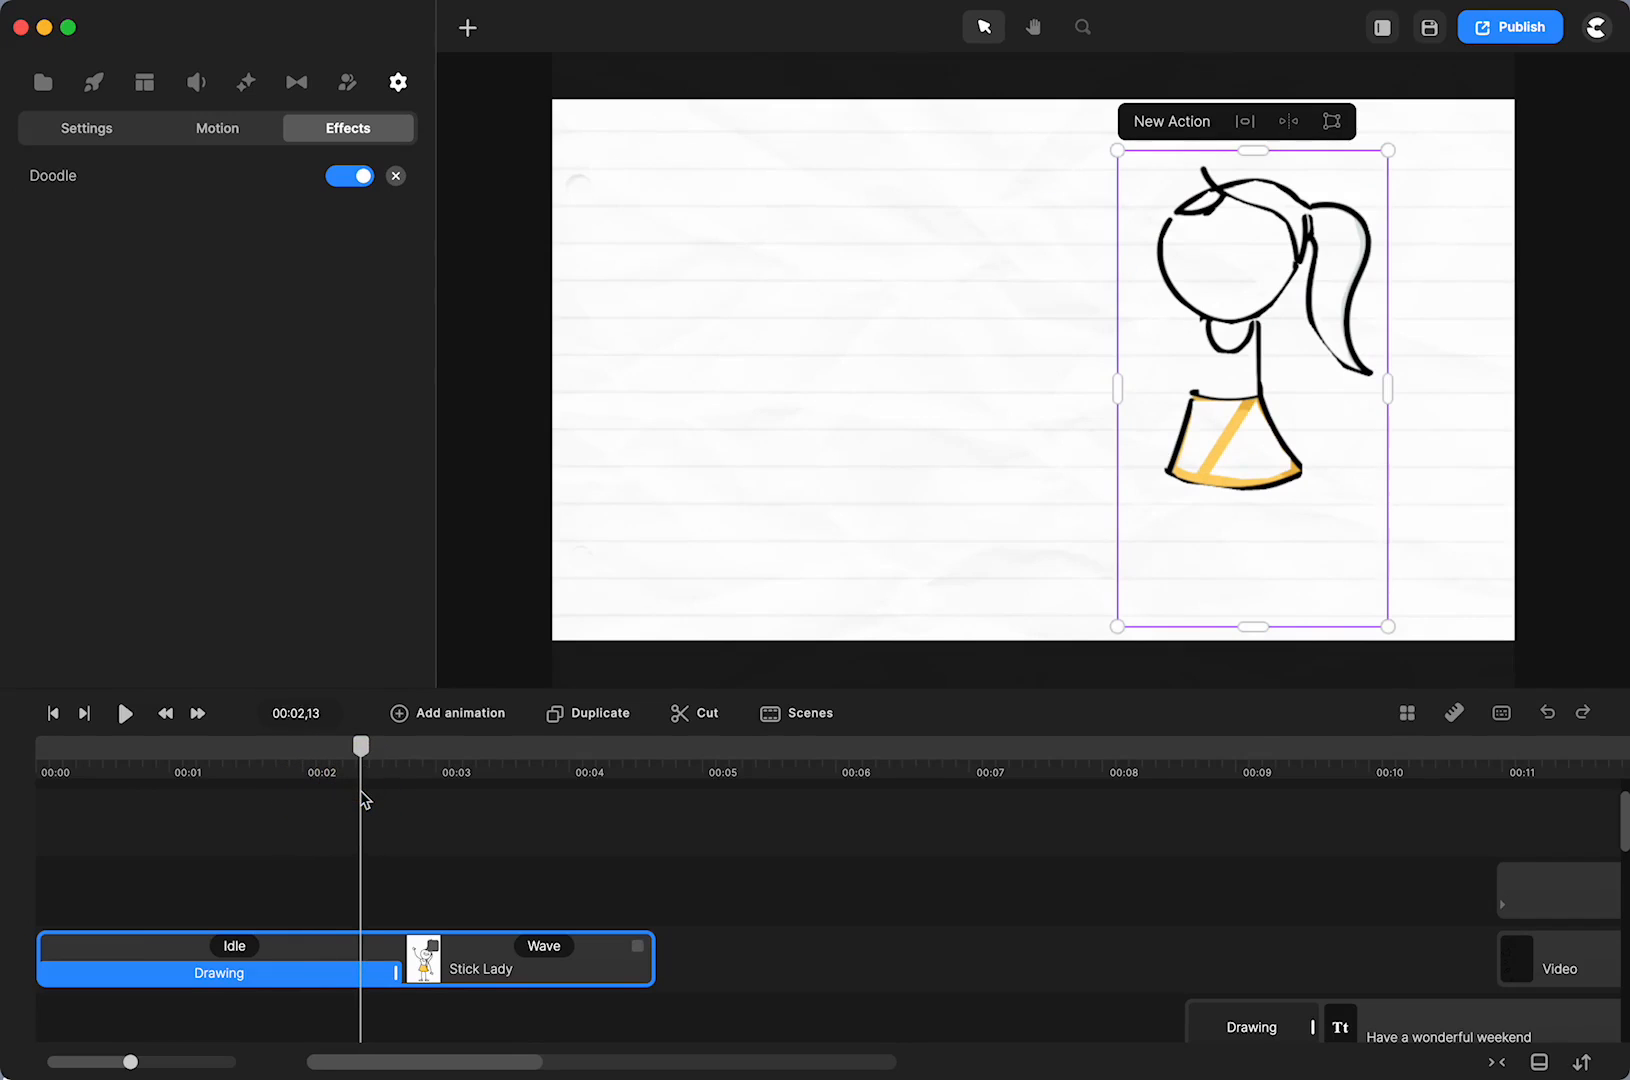
Undo the path points traced down the character's leg, going back to the skirt outline
key(super+z)
key(super+z)
key(super+z)
key(super+z)
key(super+z)
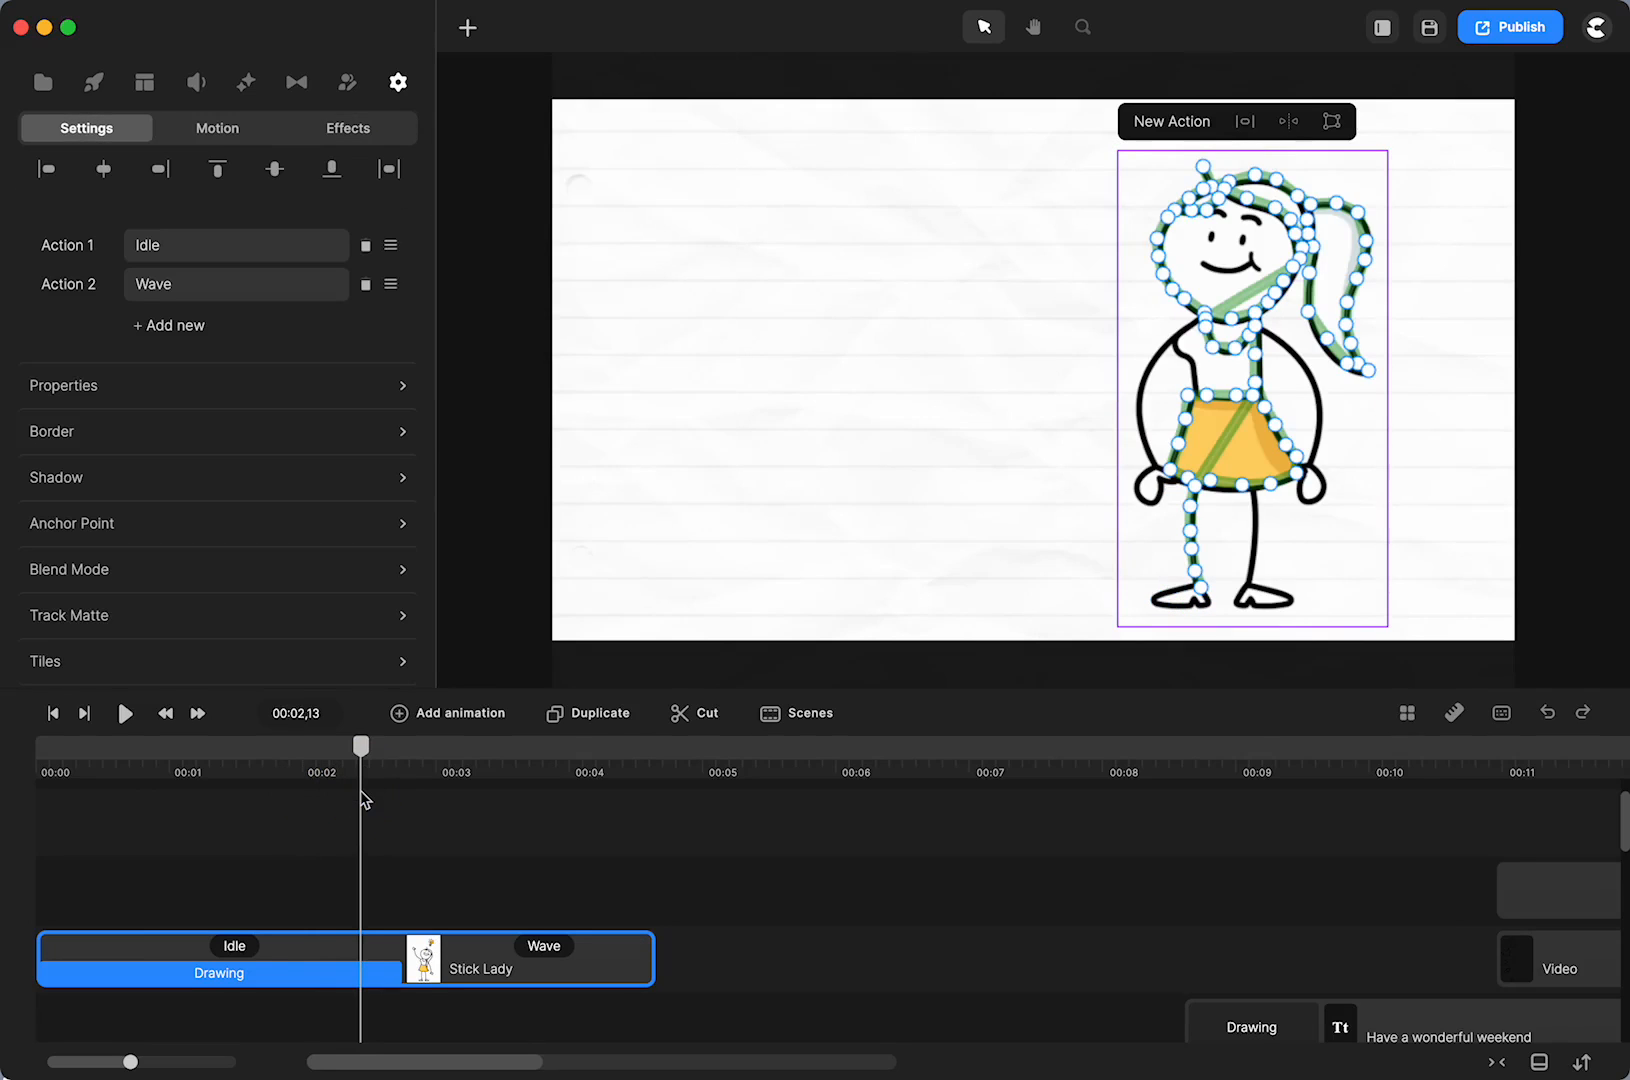
key(super+z)
key(super+z)
key(super+z)
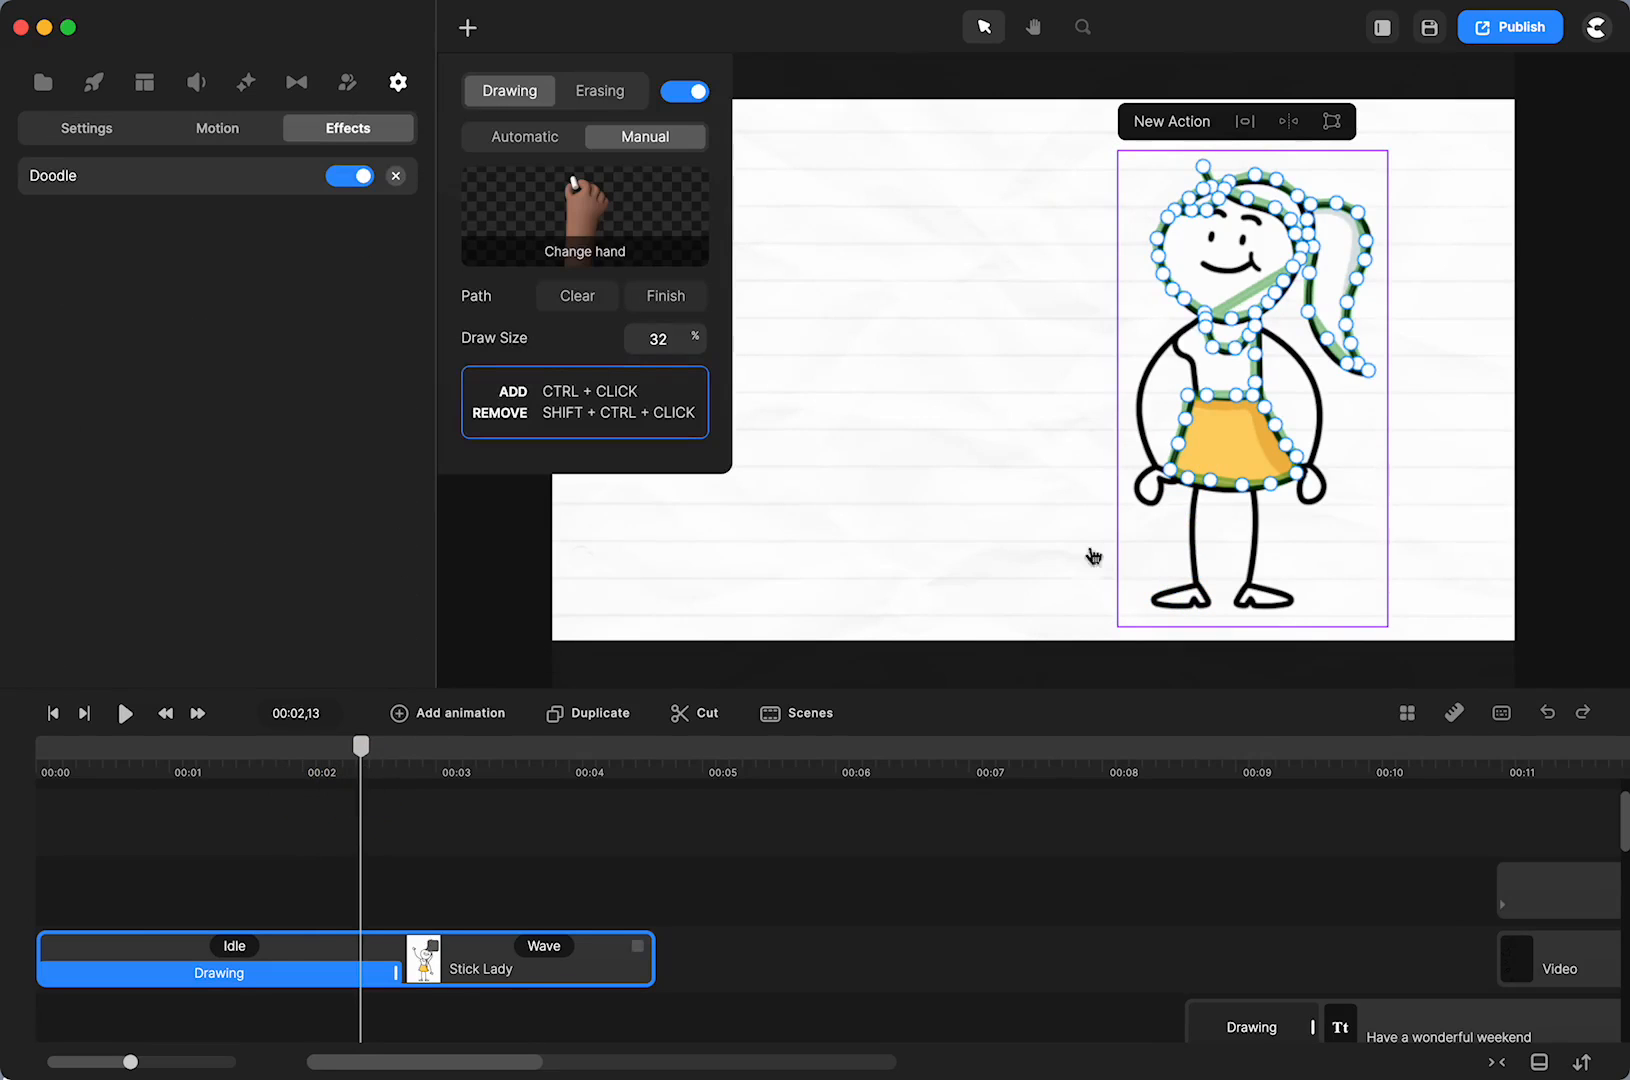
key(super+z)
Try to fill the skirt with zigzag path points between waistline and hem at a 28% draw size
ctrl+click(1285, 467)
ctrl+click(1219, 400)
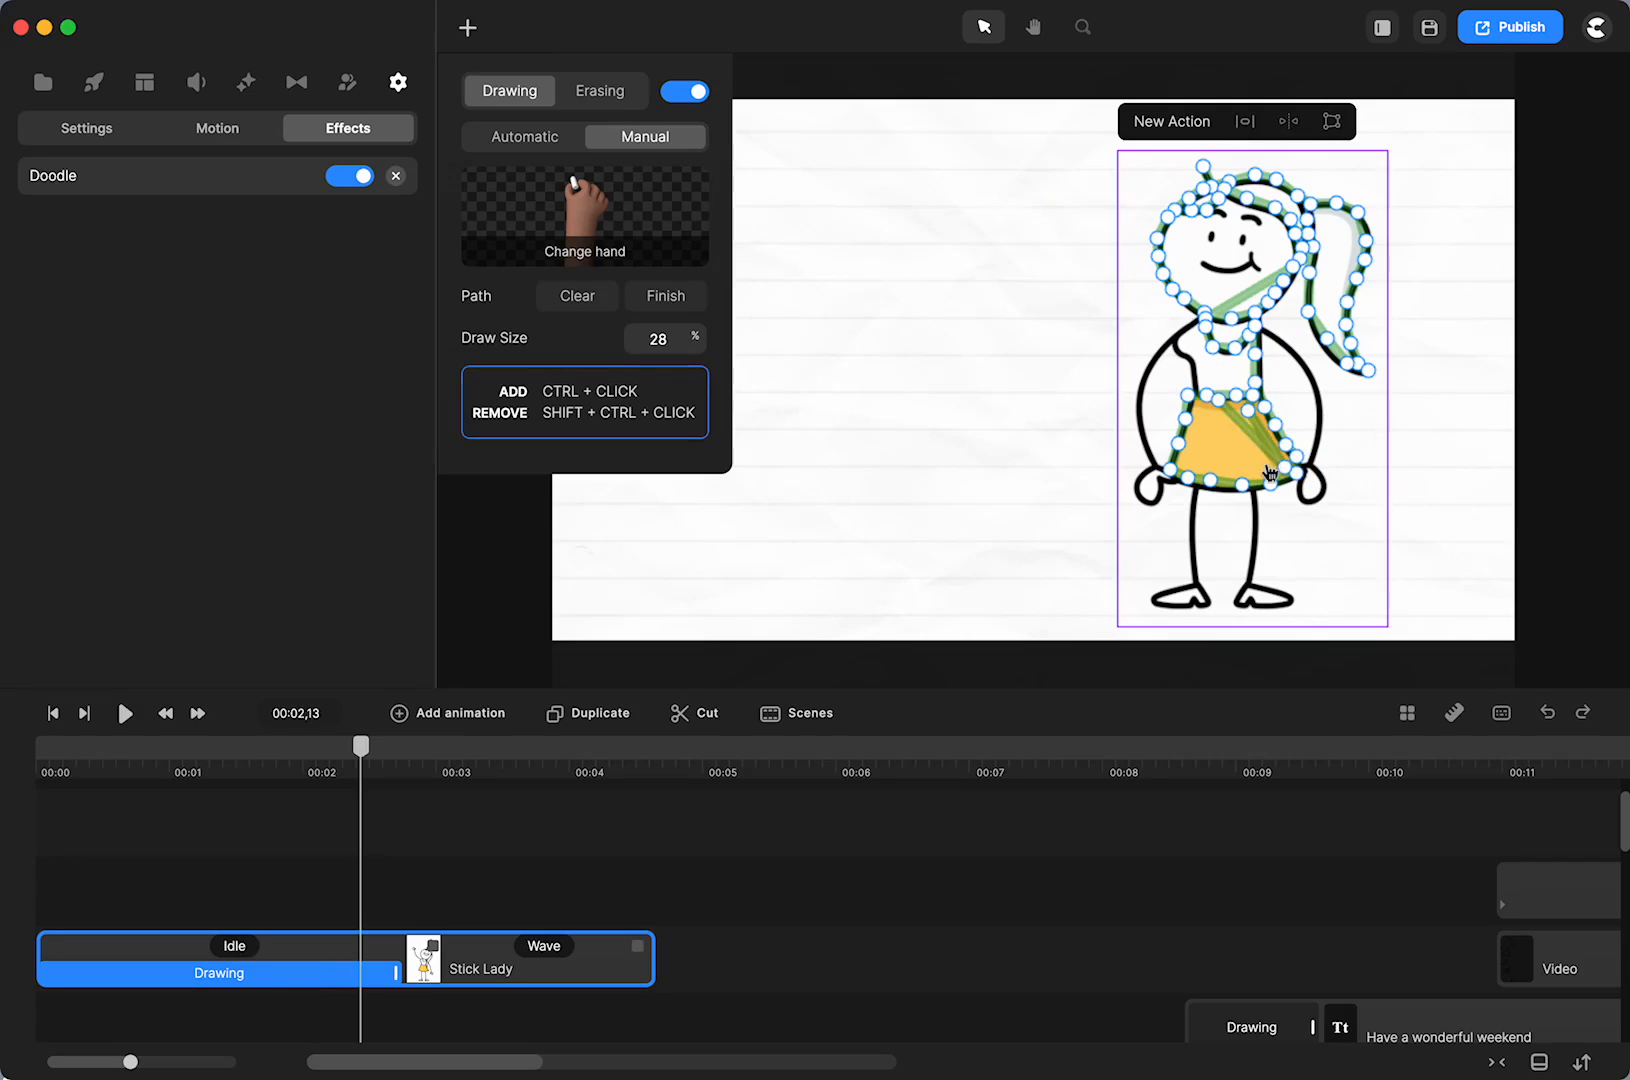
ctrl+click(1267, 466)
ctrl+click(1210, 408)
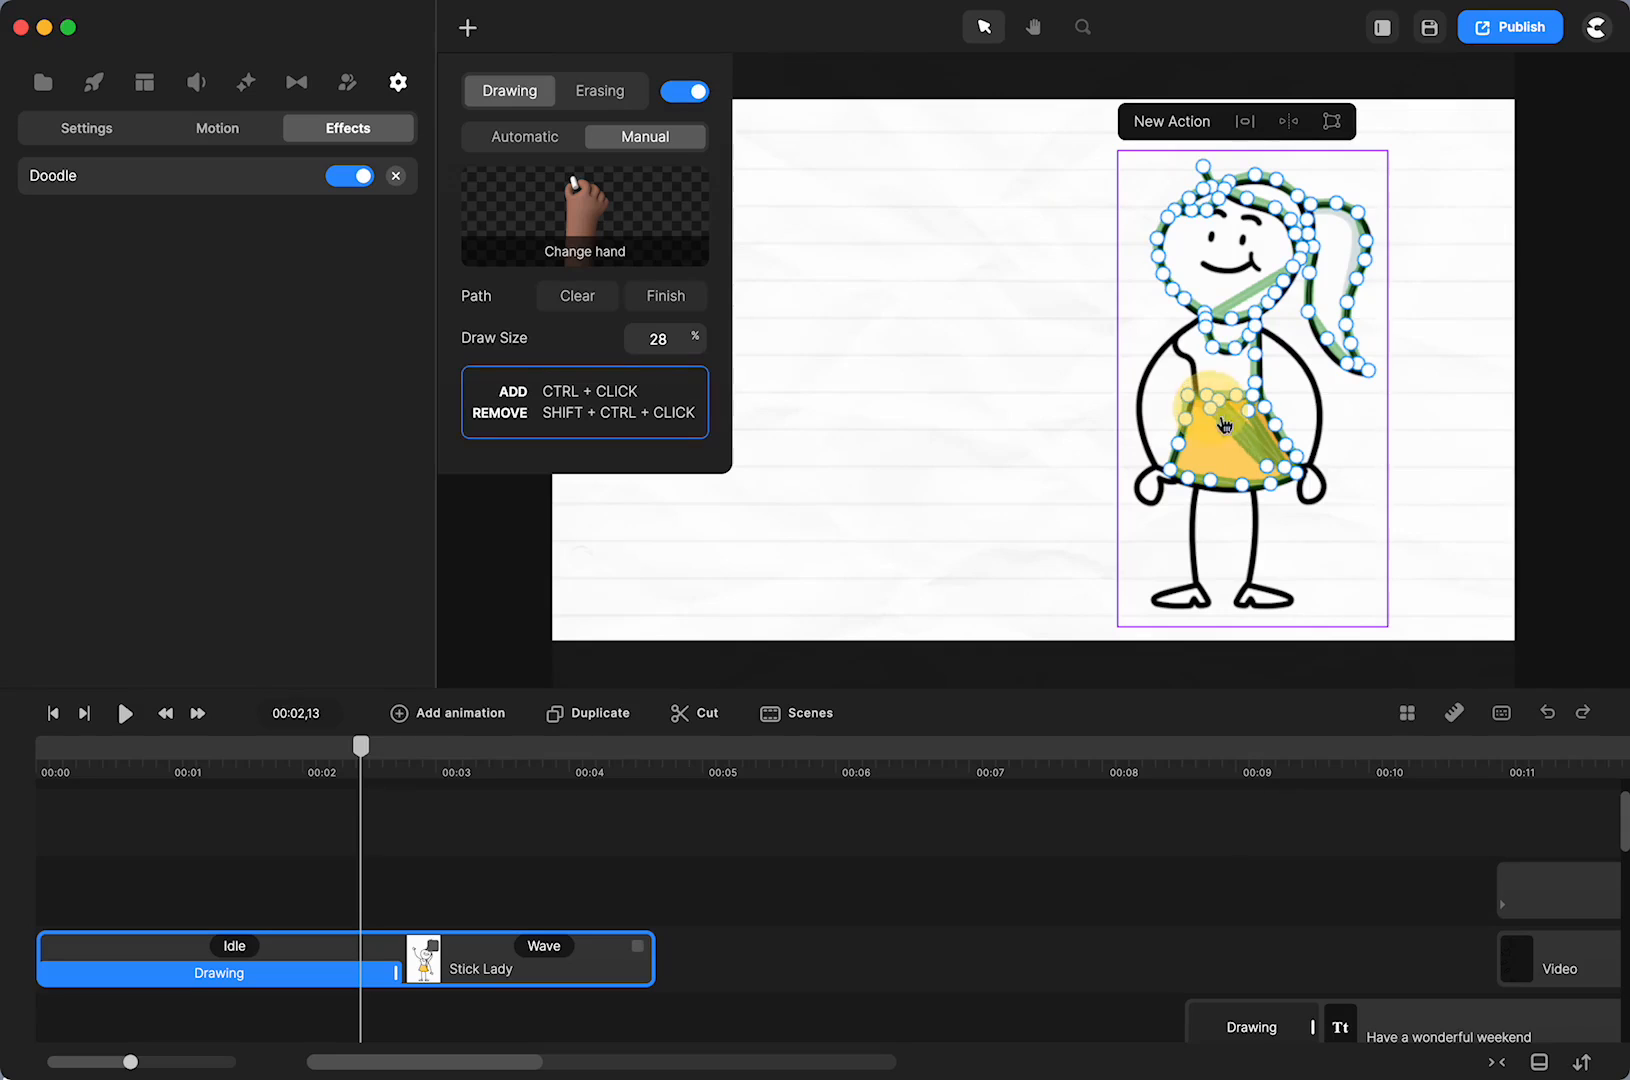
ctrl+click(1252, 468)
ctrl+click(1196, 408)
ctrl+click(1243, 483)
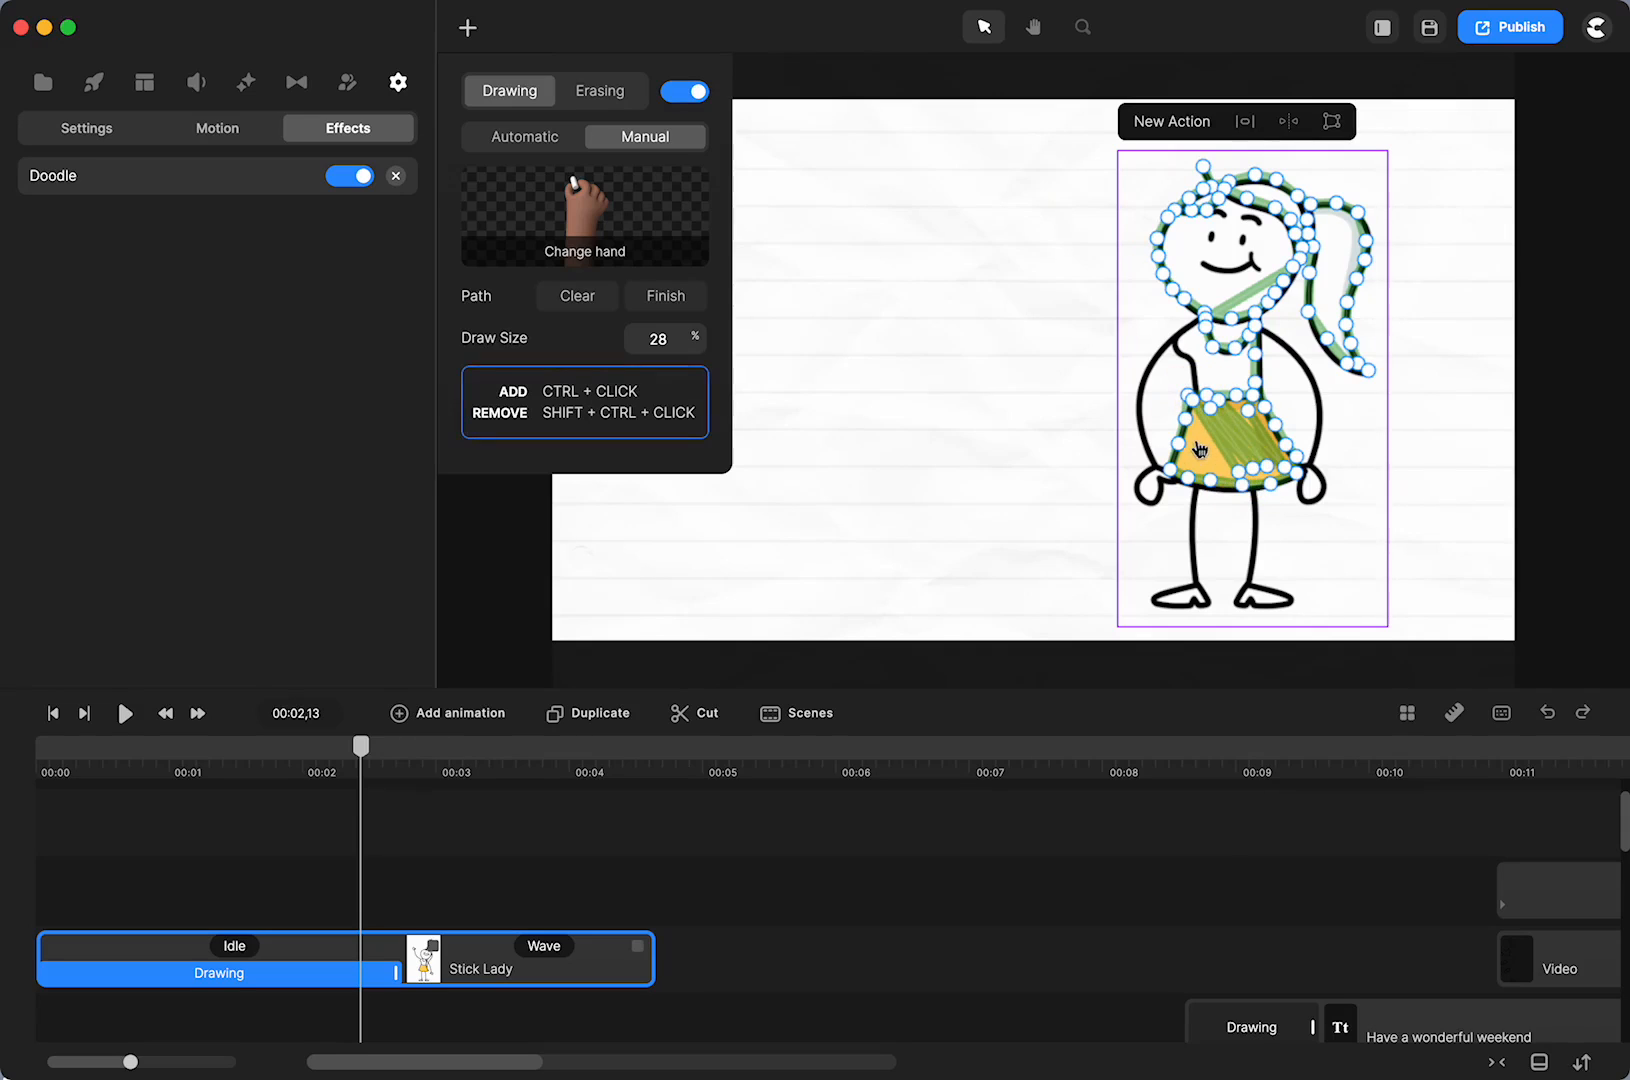
ctrl+click(1195, 427)
ctrl+click(1187, 435)
ctrl+click(1205, 473)
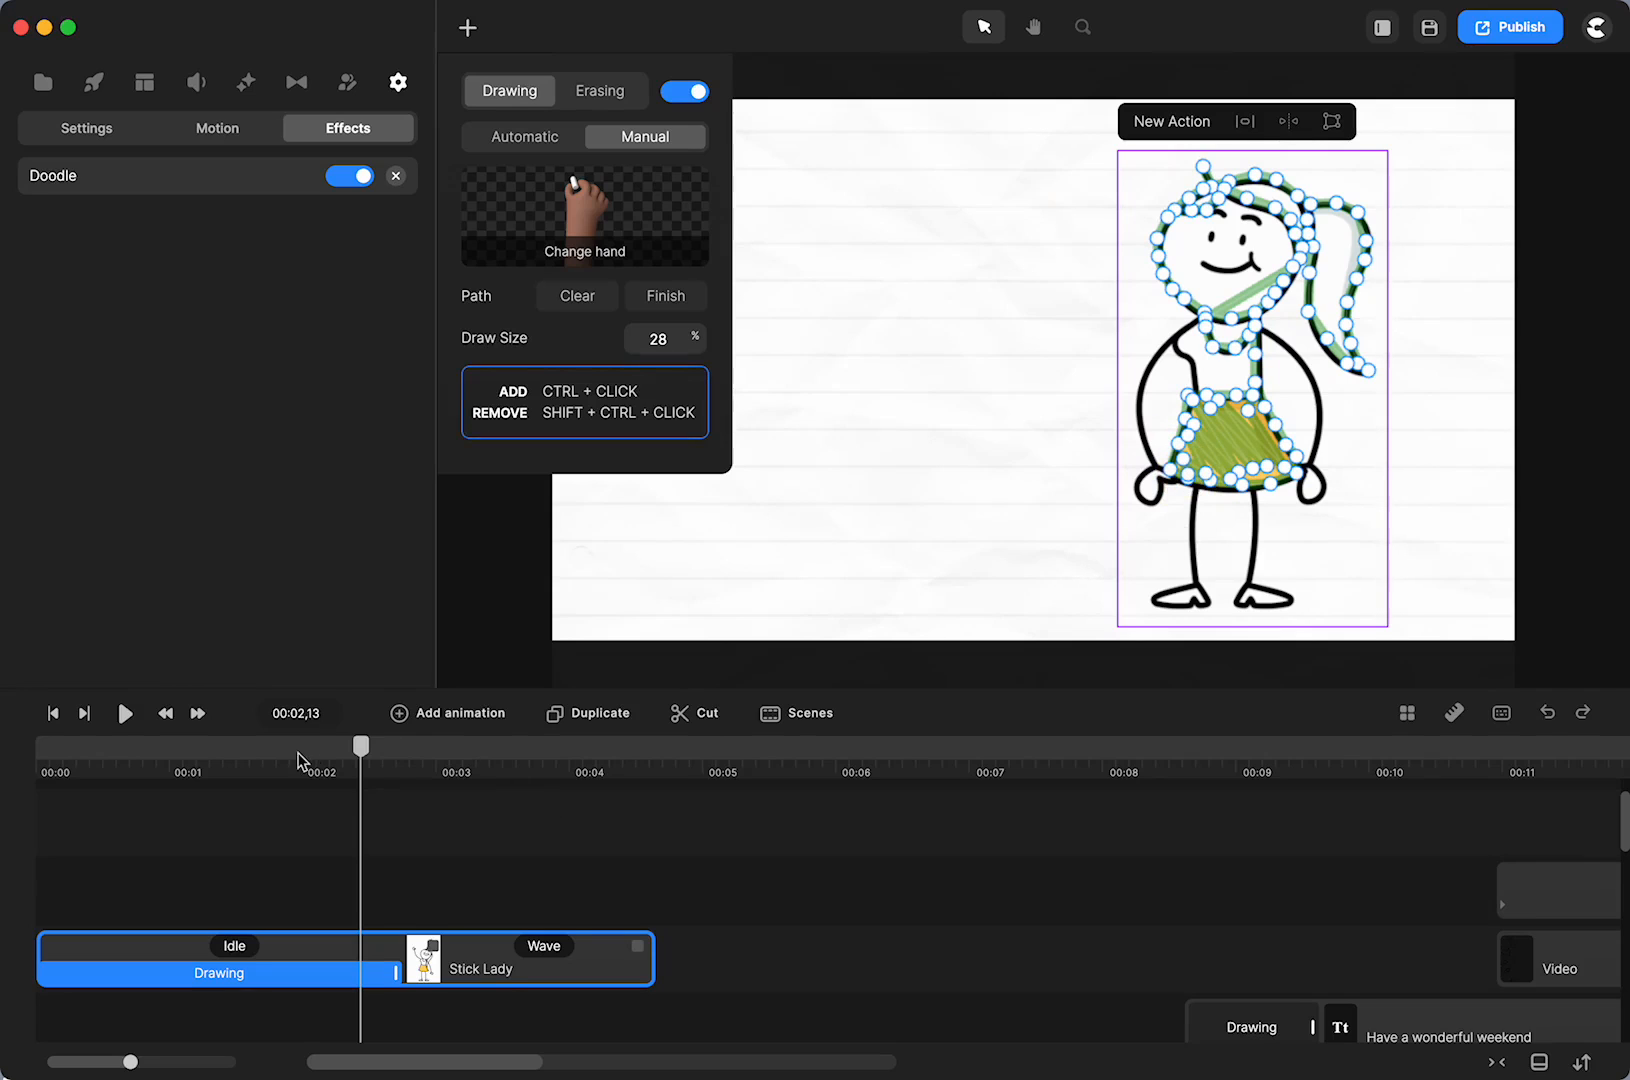
Check the skirt fill at 00:02,09 and try shifting its points closer to the waistline and hem corner
mouse_move(361, 745)
mouse_down()
mouse_move(200, 780)
mouse_move(341, 797)
mouse_up()
click(349, 982)
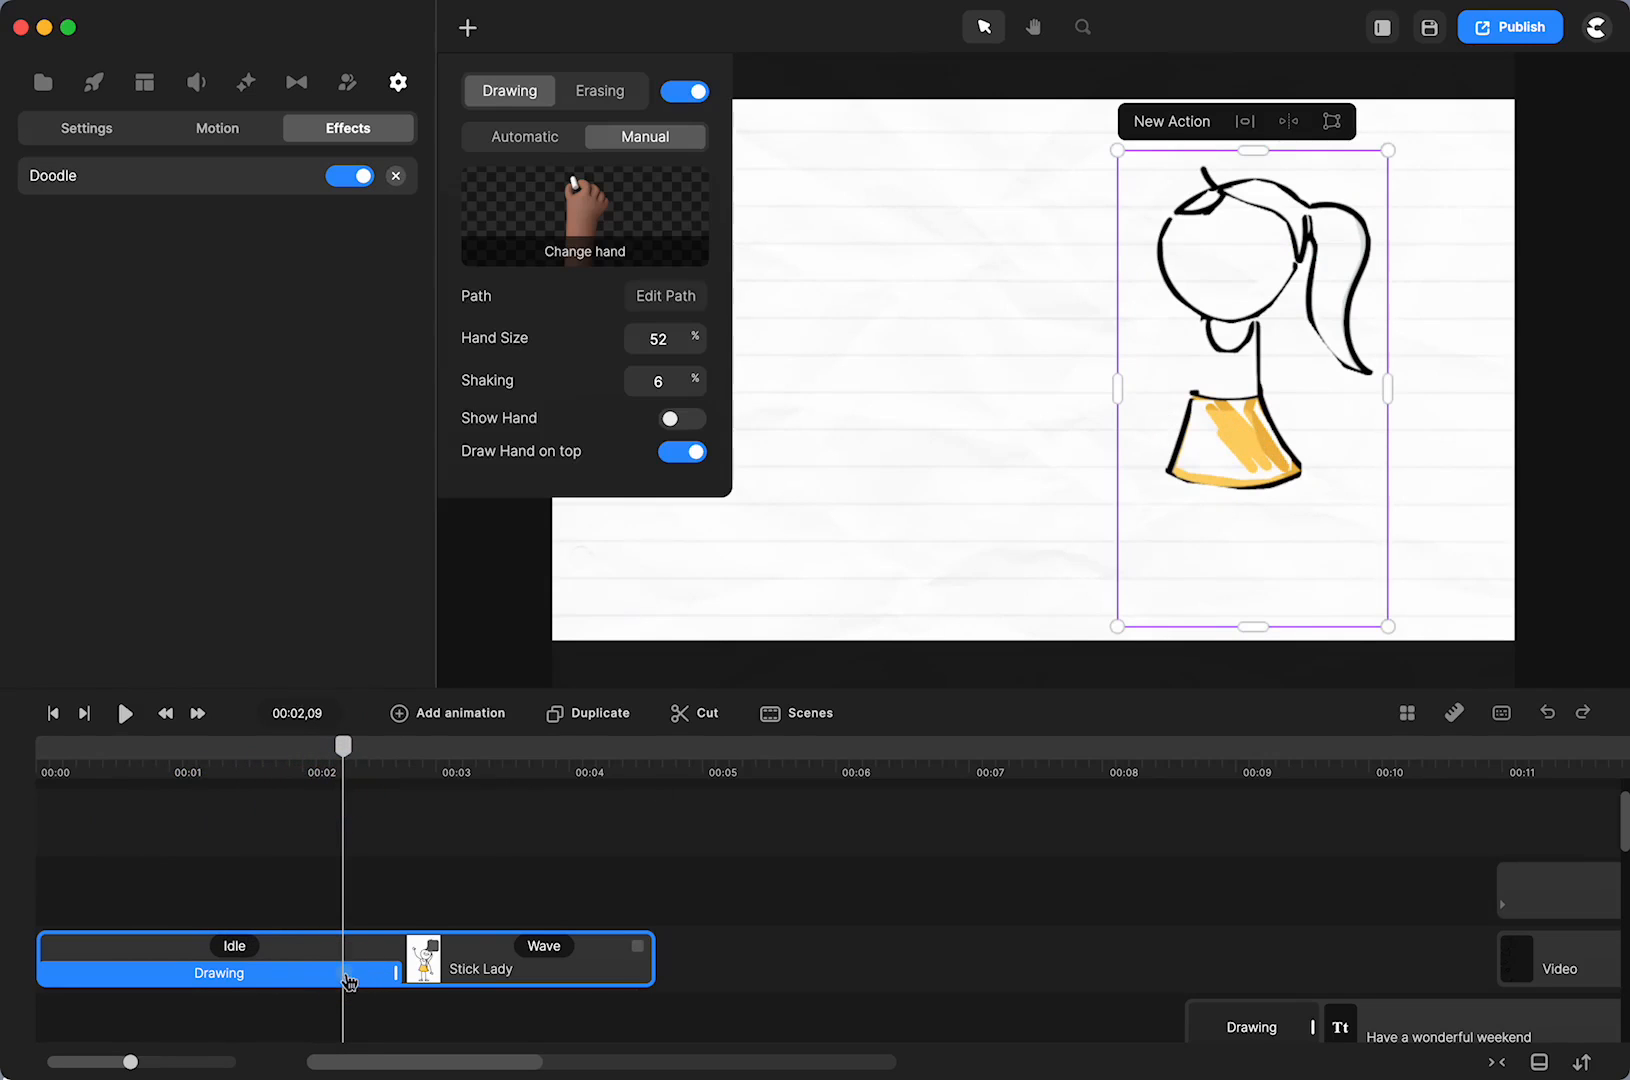
click(667, 298)
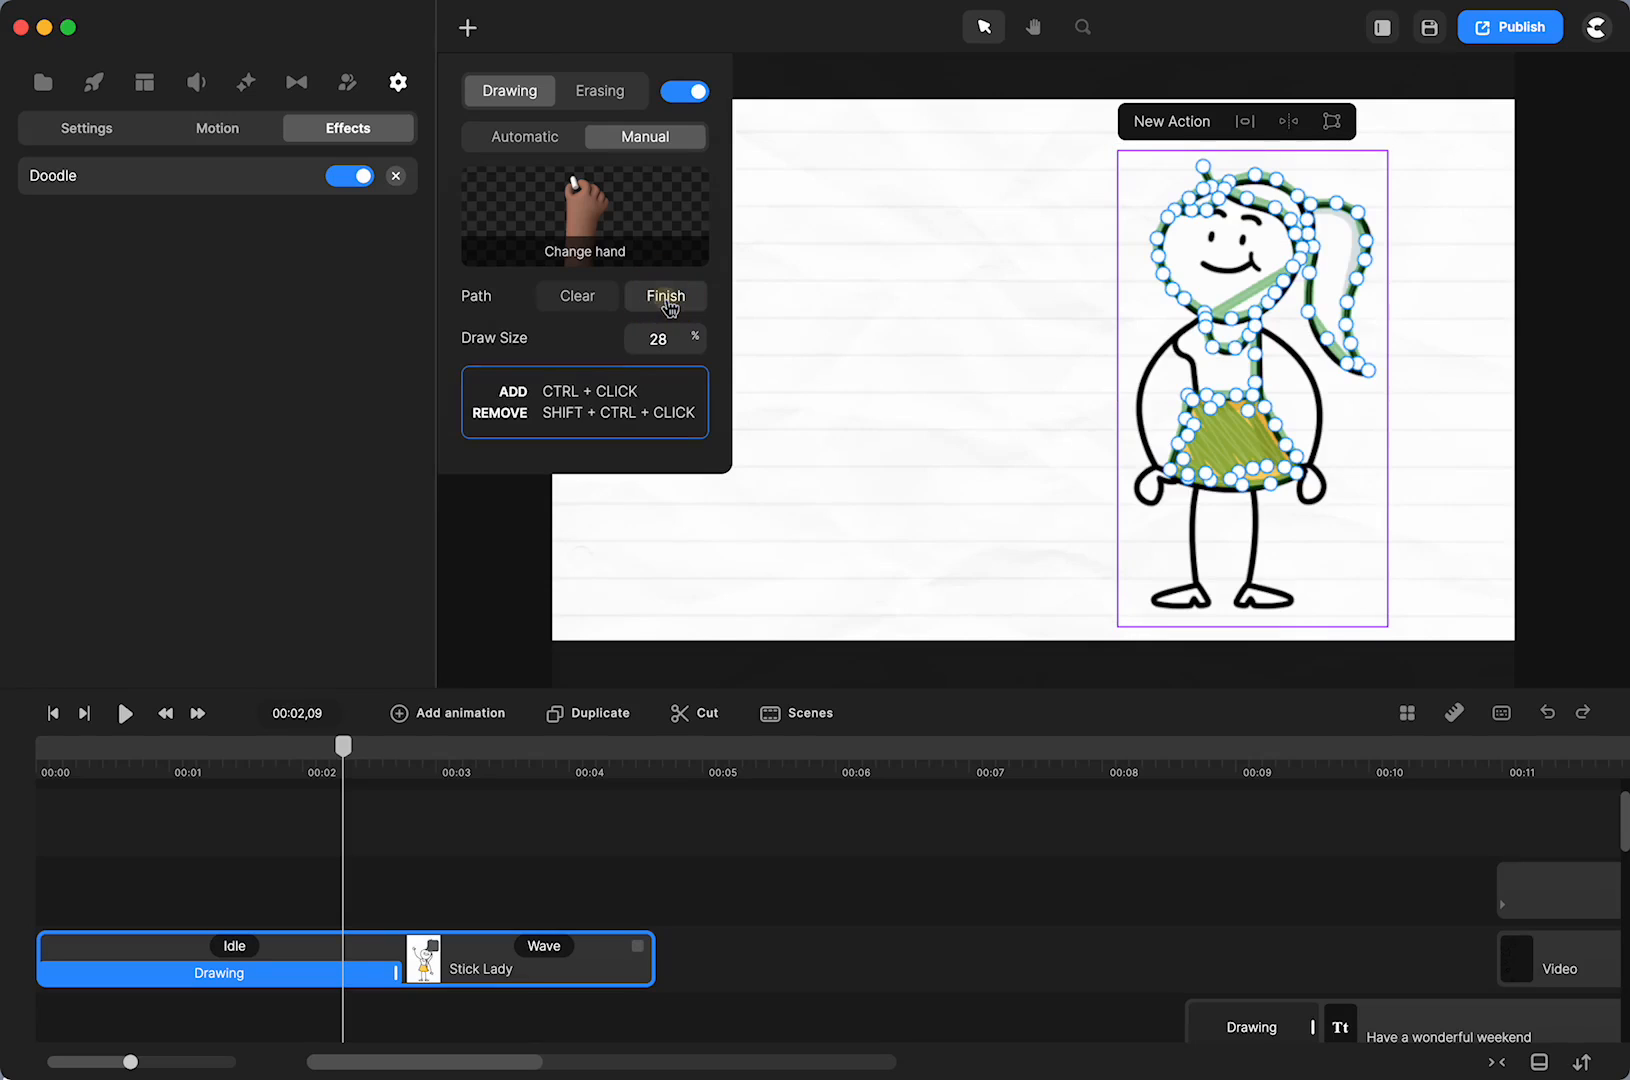
scroll(1163, 443, up, 5)
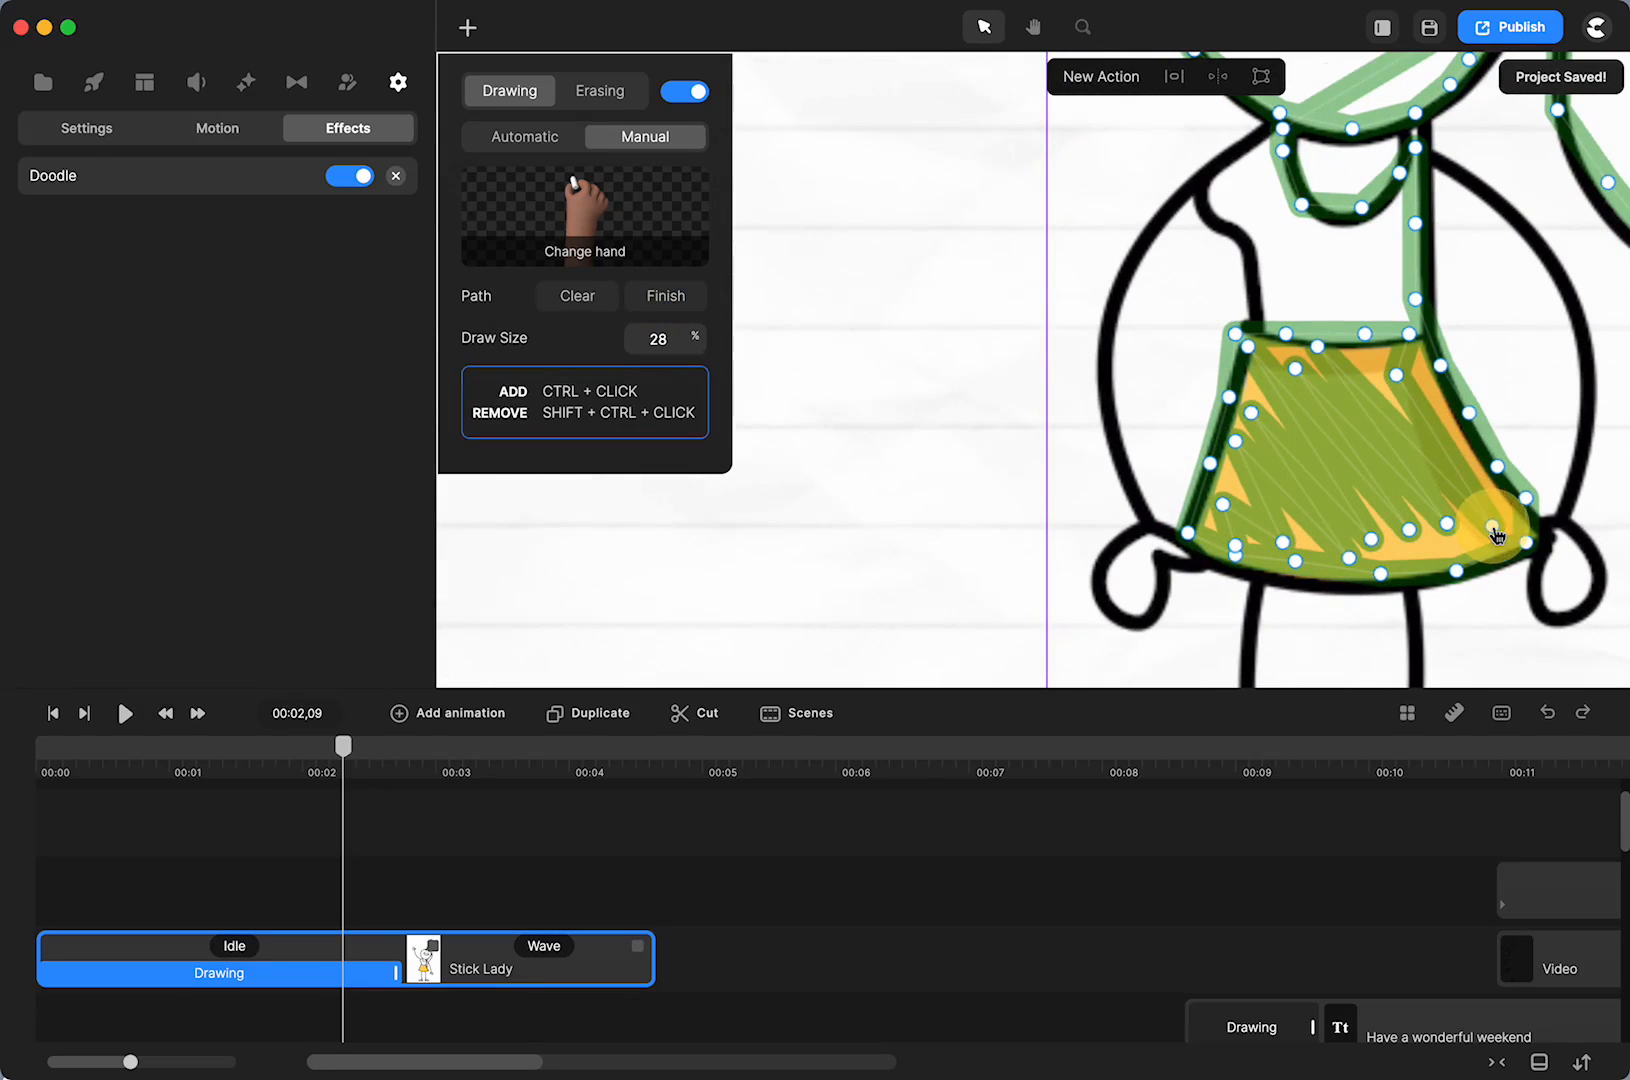
drag(1496, 533, 1522, 540)
drag(1397, 376, 1372, 342)
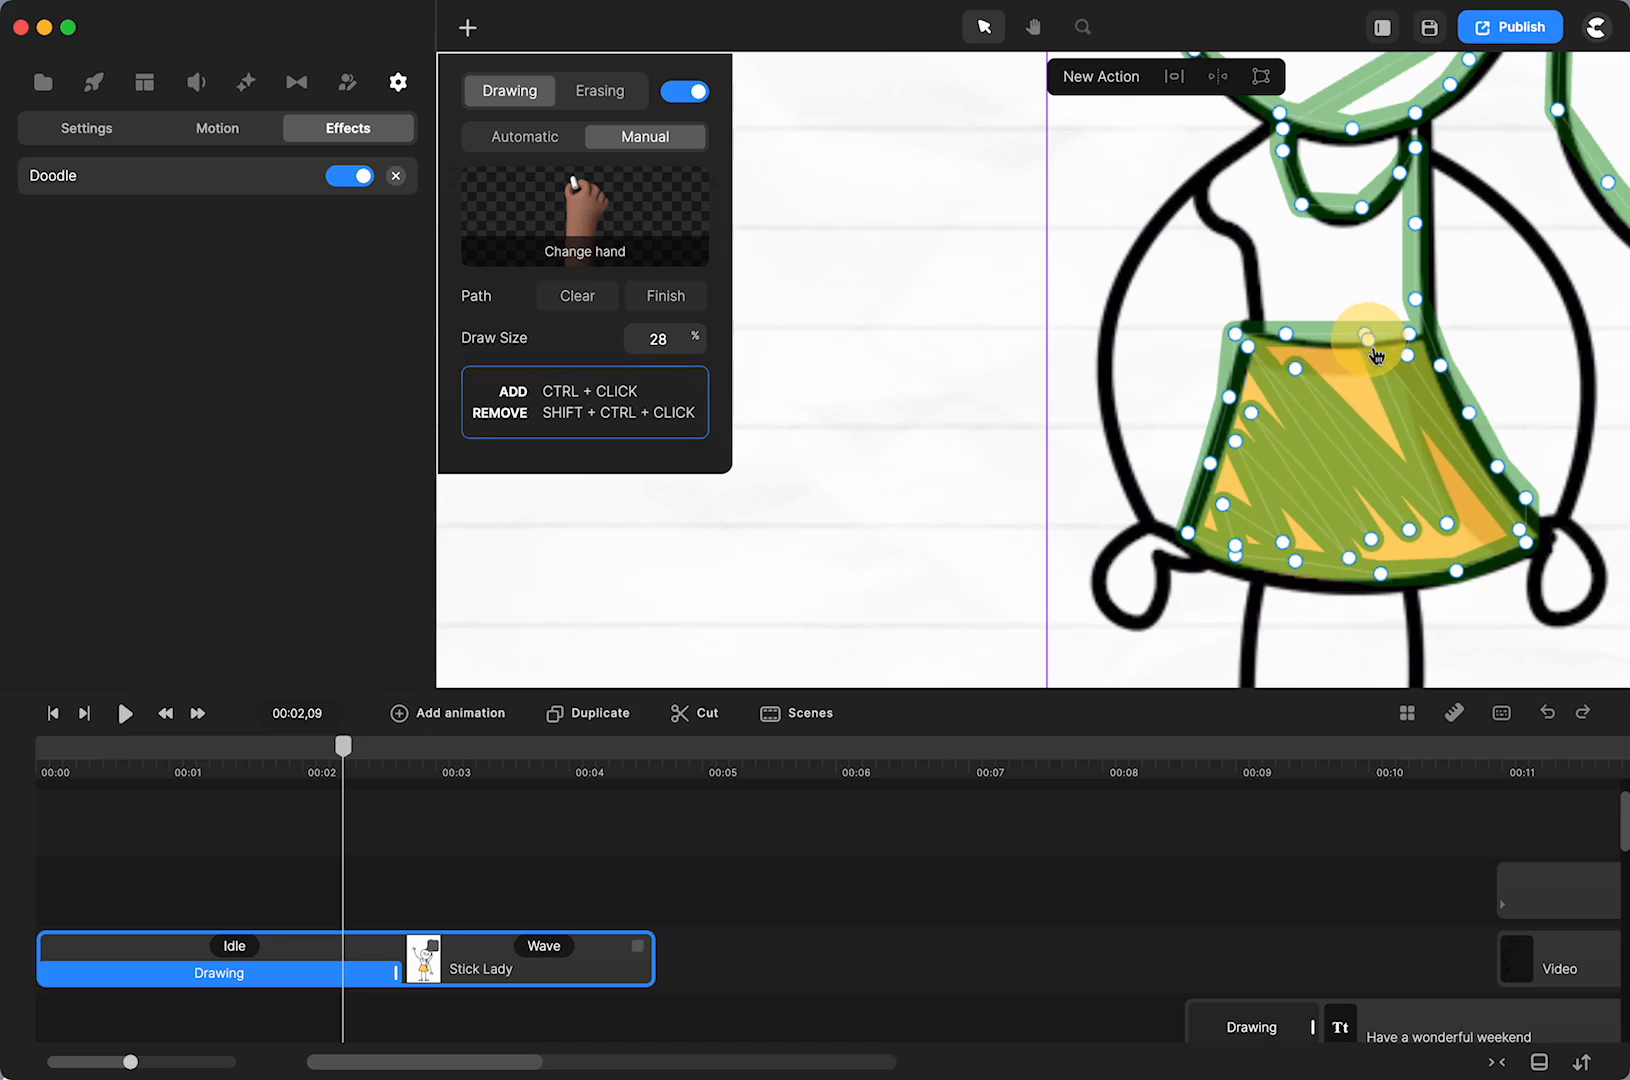
drag(1447, 525, 1502, 543)
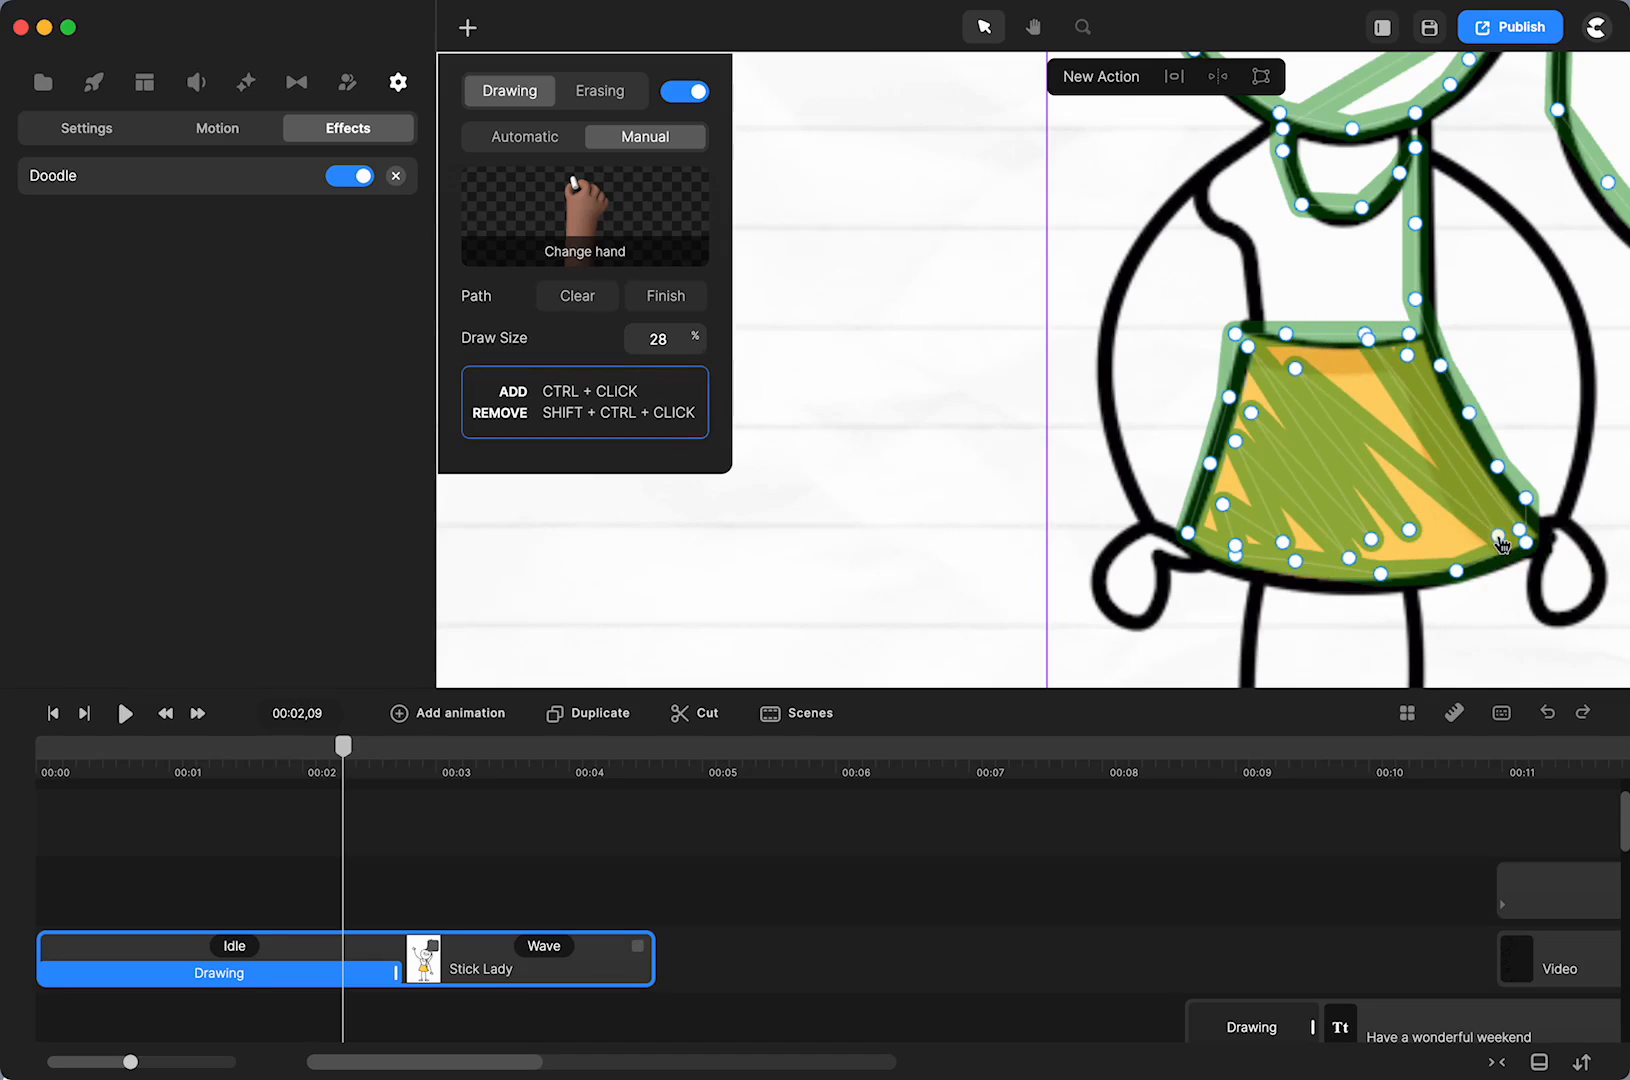
Undo the point adjustments and the zigzag skirt fill, back to the skirt outline
key(Escape)
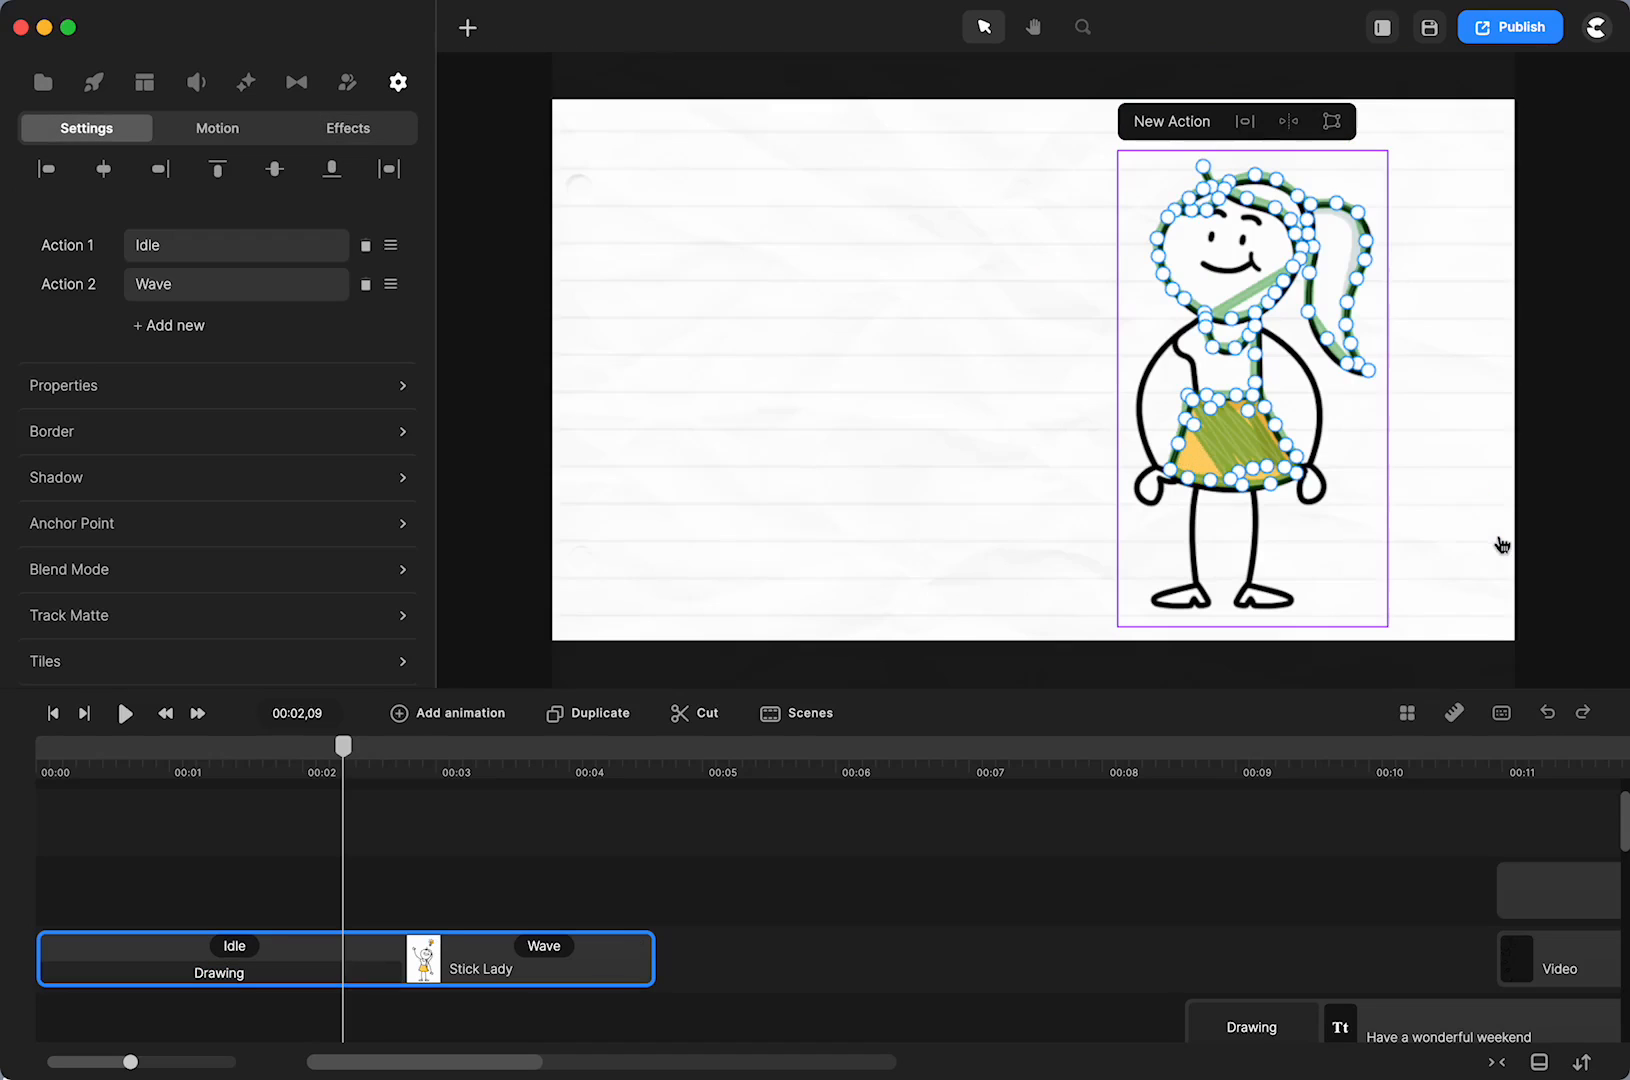
key(super+z)
key(super+z)
key(super+z)
key(super+z)
key(super+z)
key(super+z)
key(super+z)
key(super+z)
key(super+z)
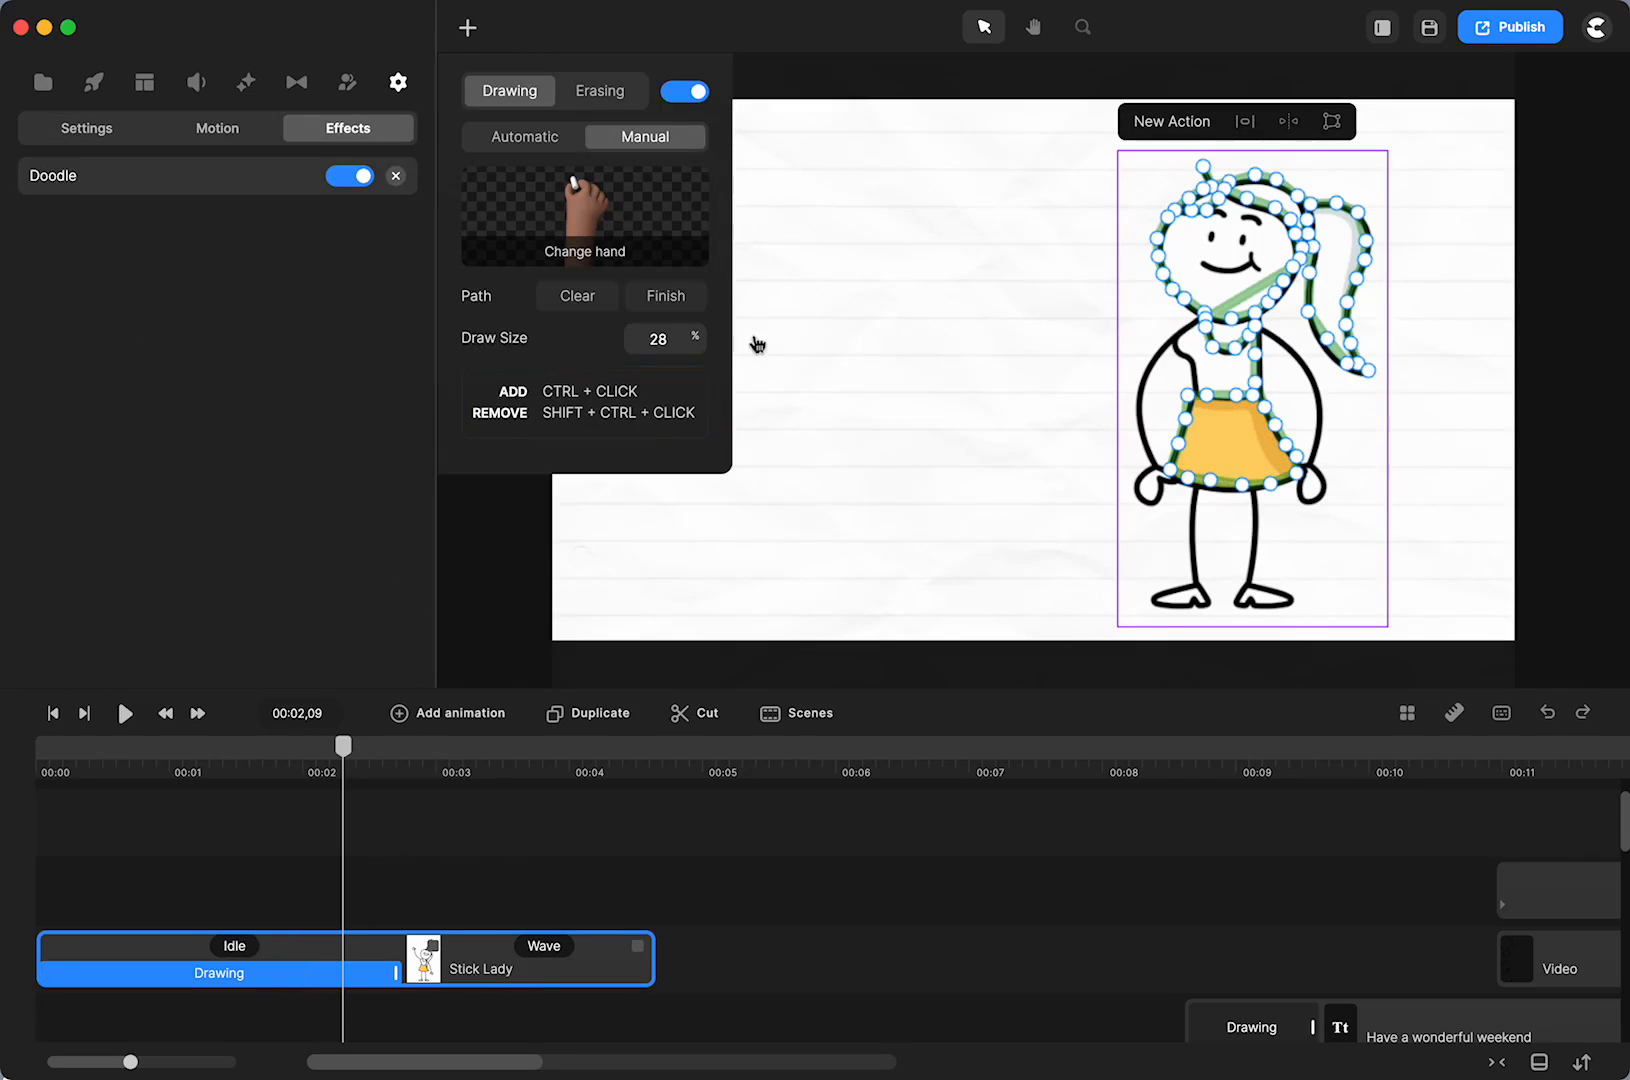
Set the draw size to 48% and fill the skirt with zigzag path points between waistline and hem
drag(699, 337, 703, 337)
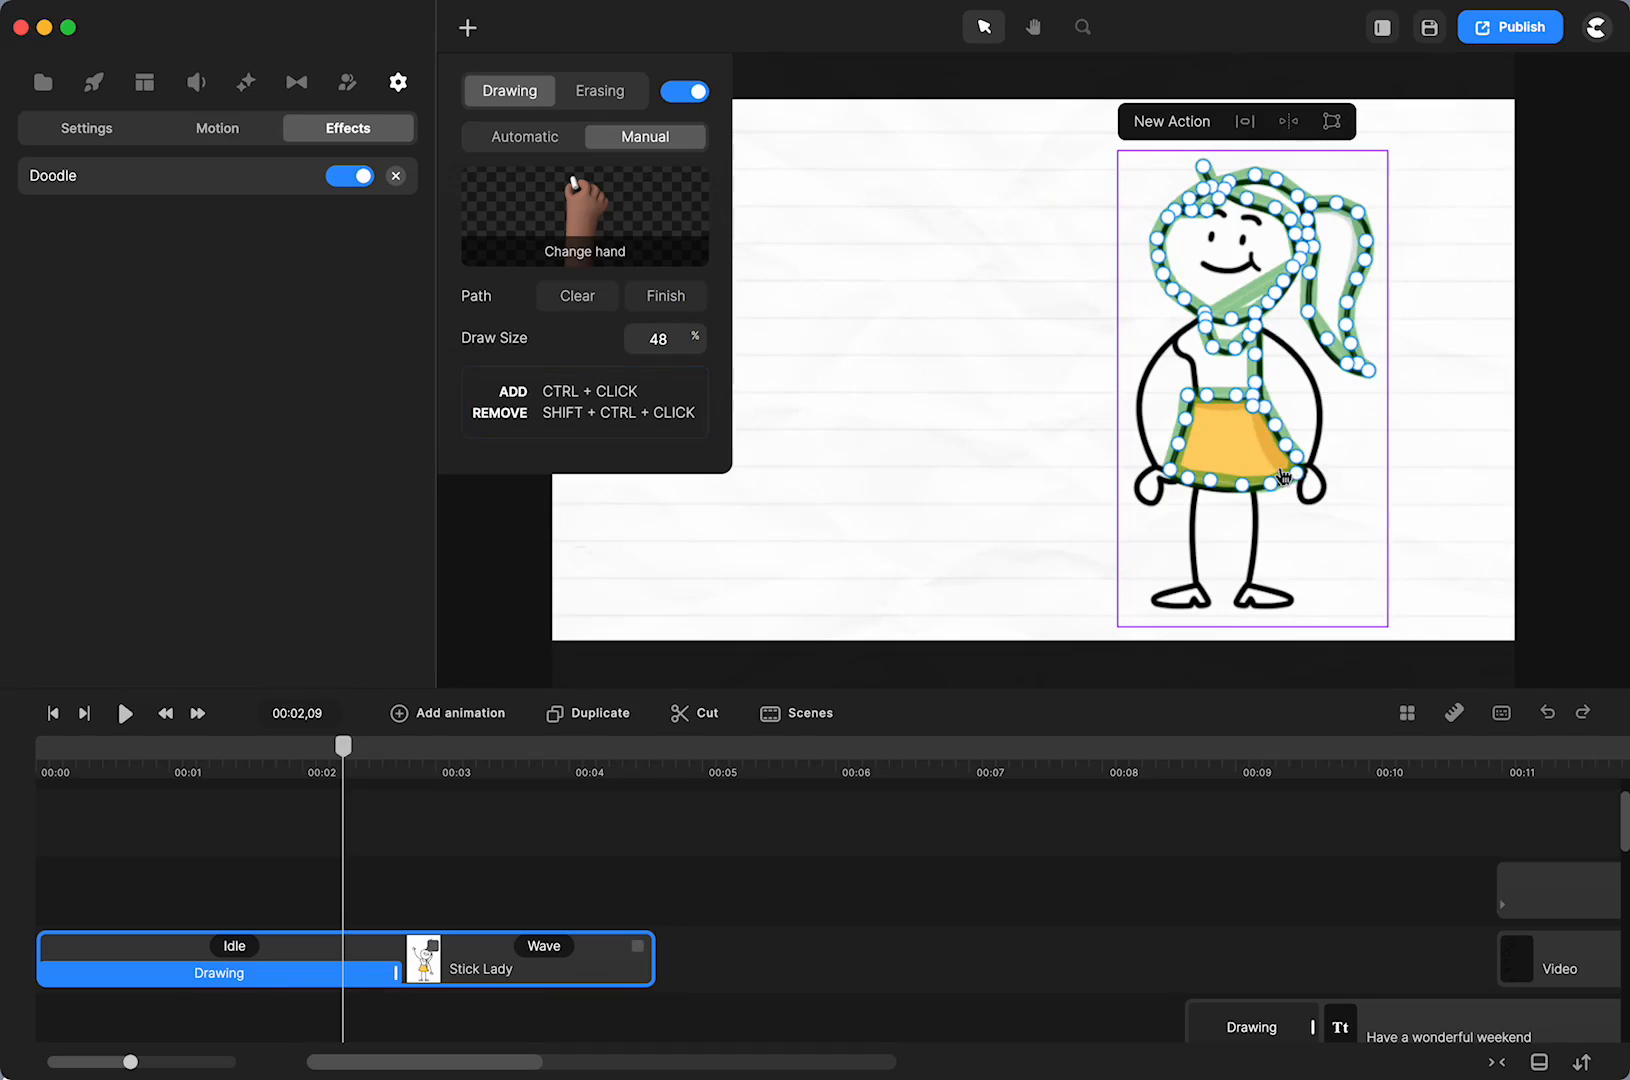
ctrl+click(1238, 405)
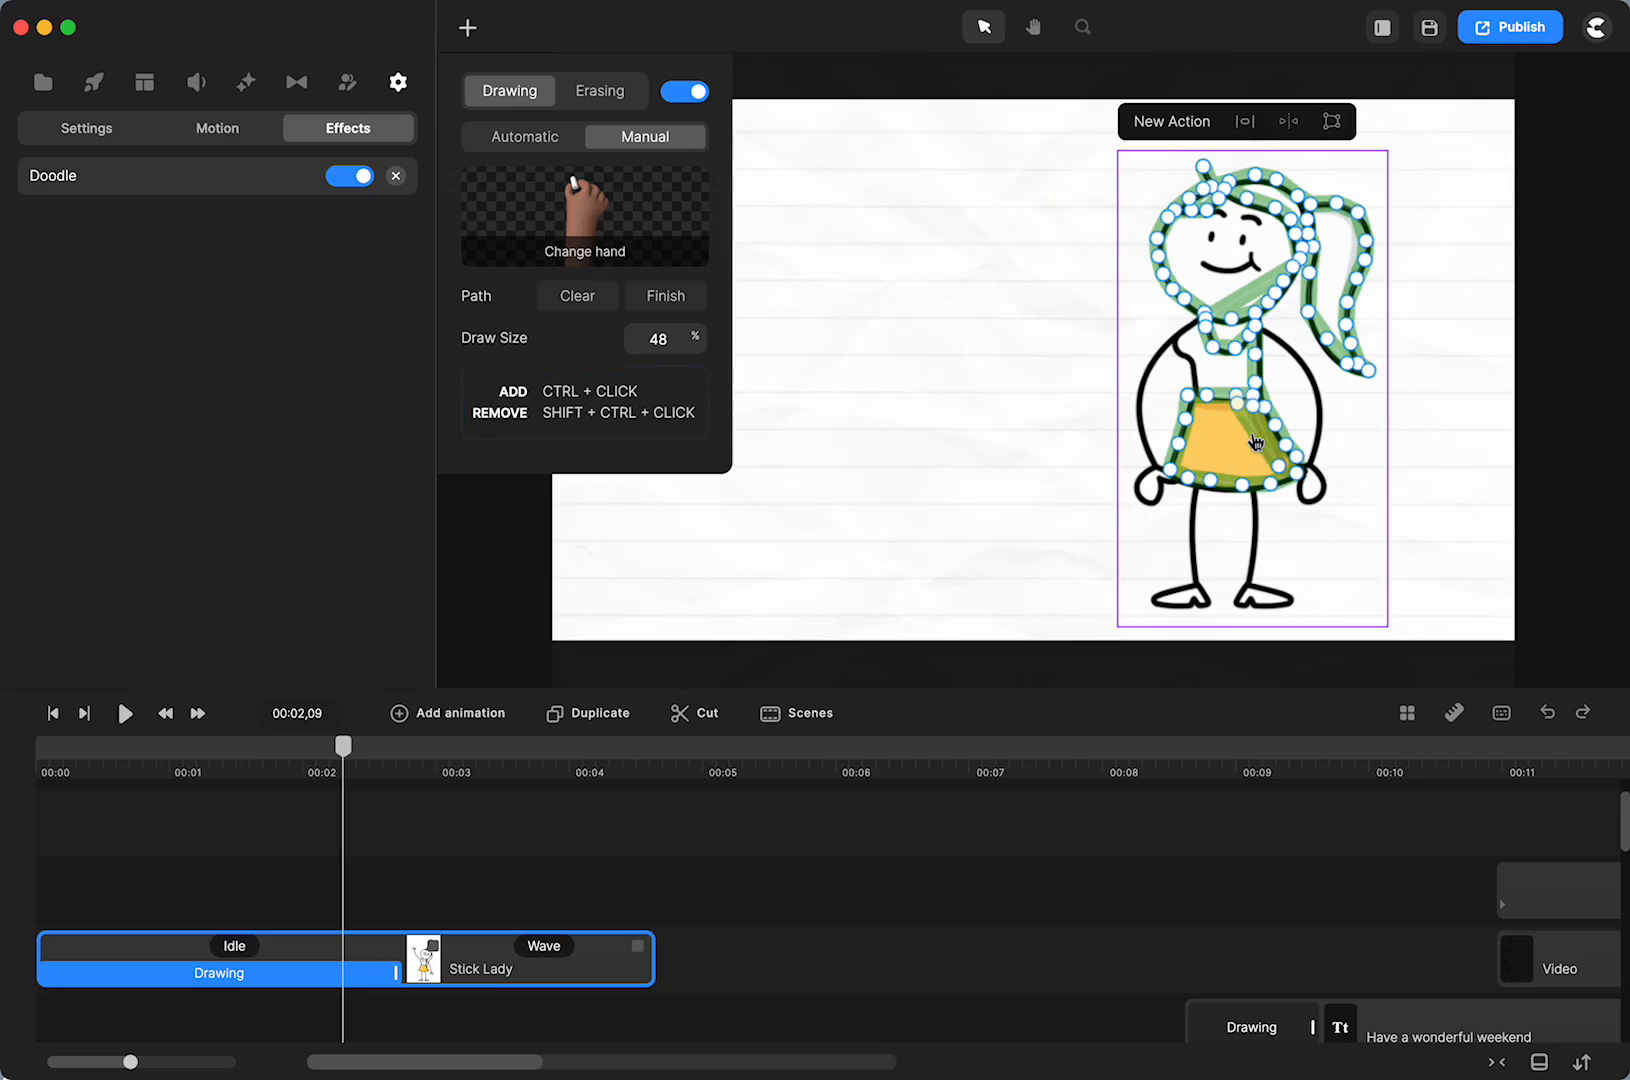
ctrl+click(1221, 407)
ctrl+click(1248, 472)
ctrl+click(1202, 408)
ctrl+click(1228, 470)
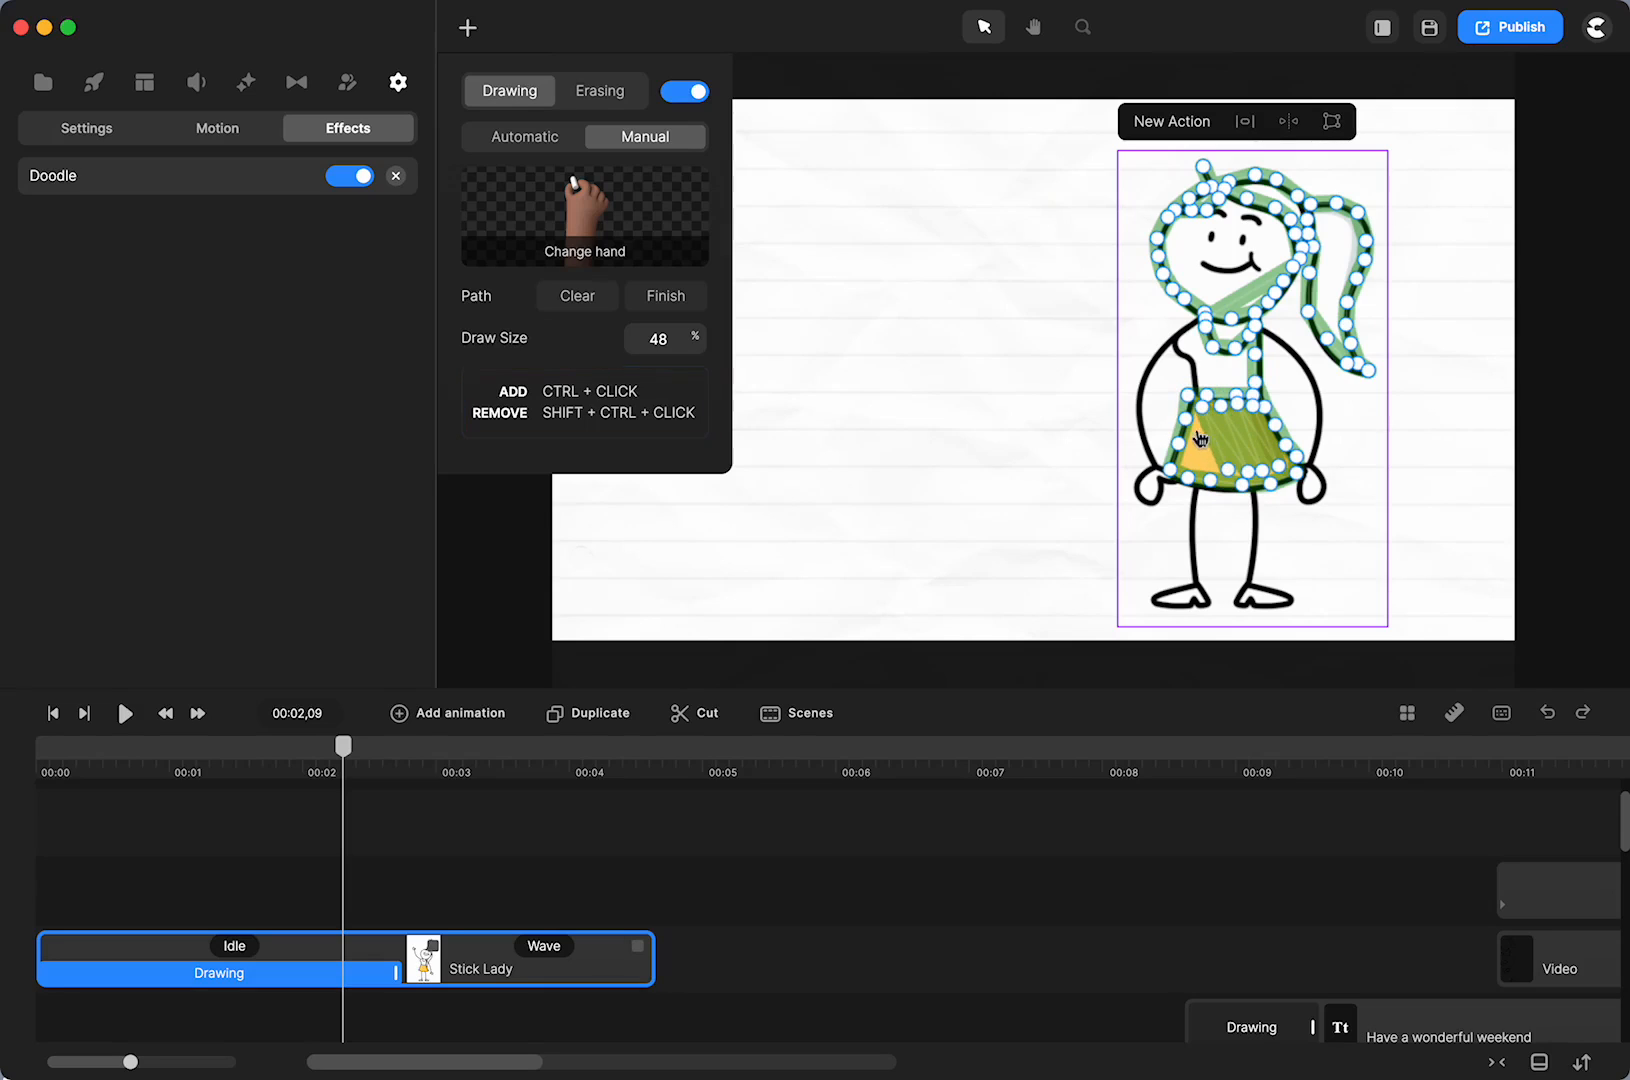
ctrl+click(1192, 418)
ctrl+click(1207, 466)
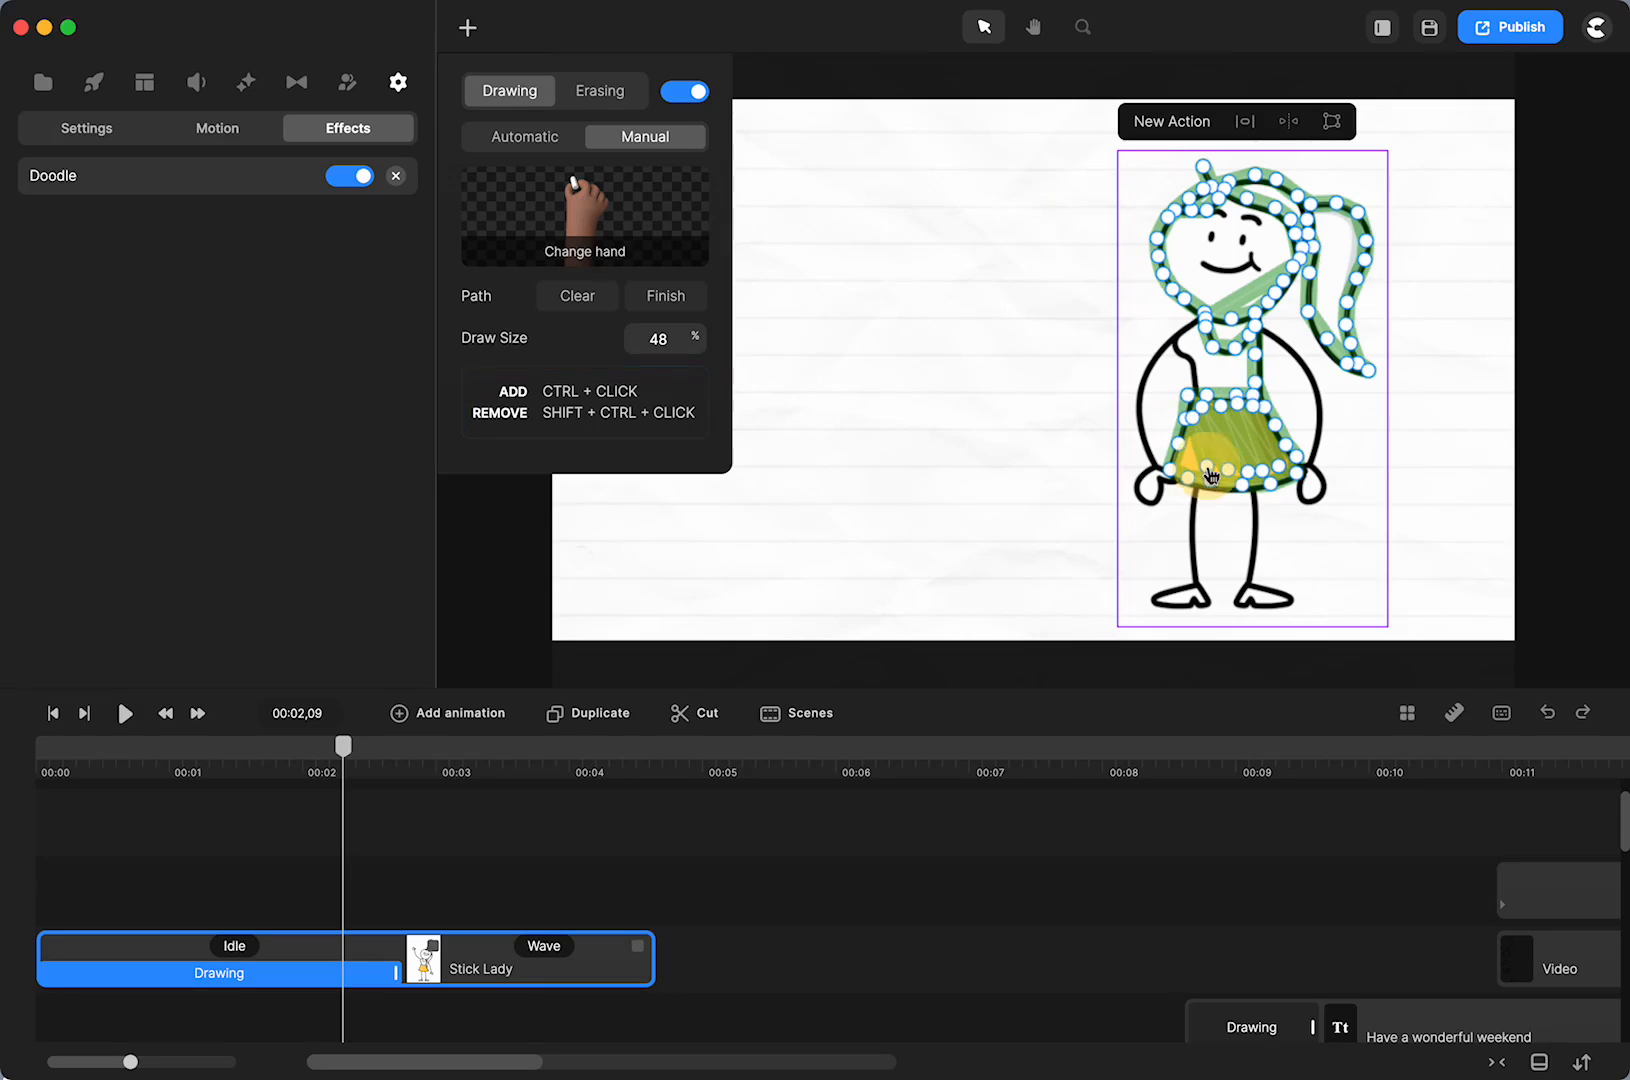
ctrl+click(1191, 452)
ctrl+click(1186, 464)
Reposition the skirt's fill points along the hem and side to cover the uncovered yellow gaps
scroll(1236, 453, up, 5)
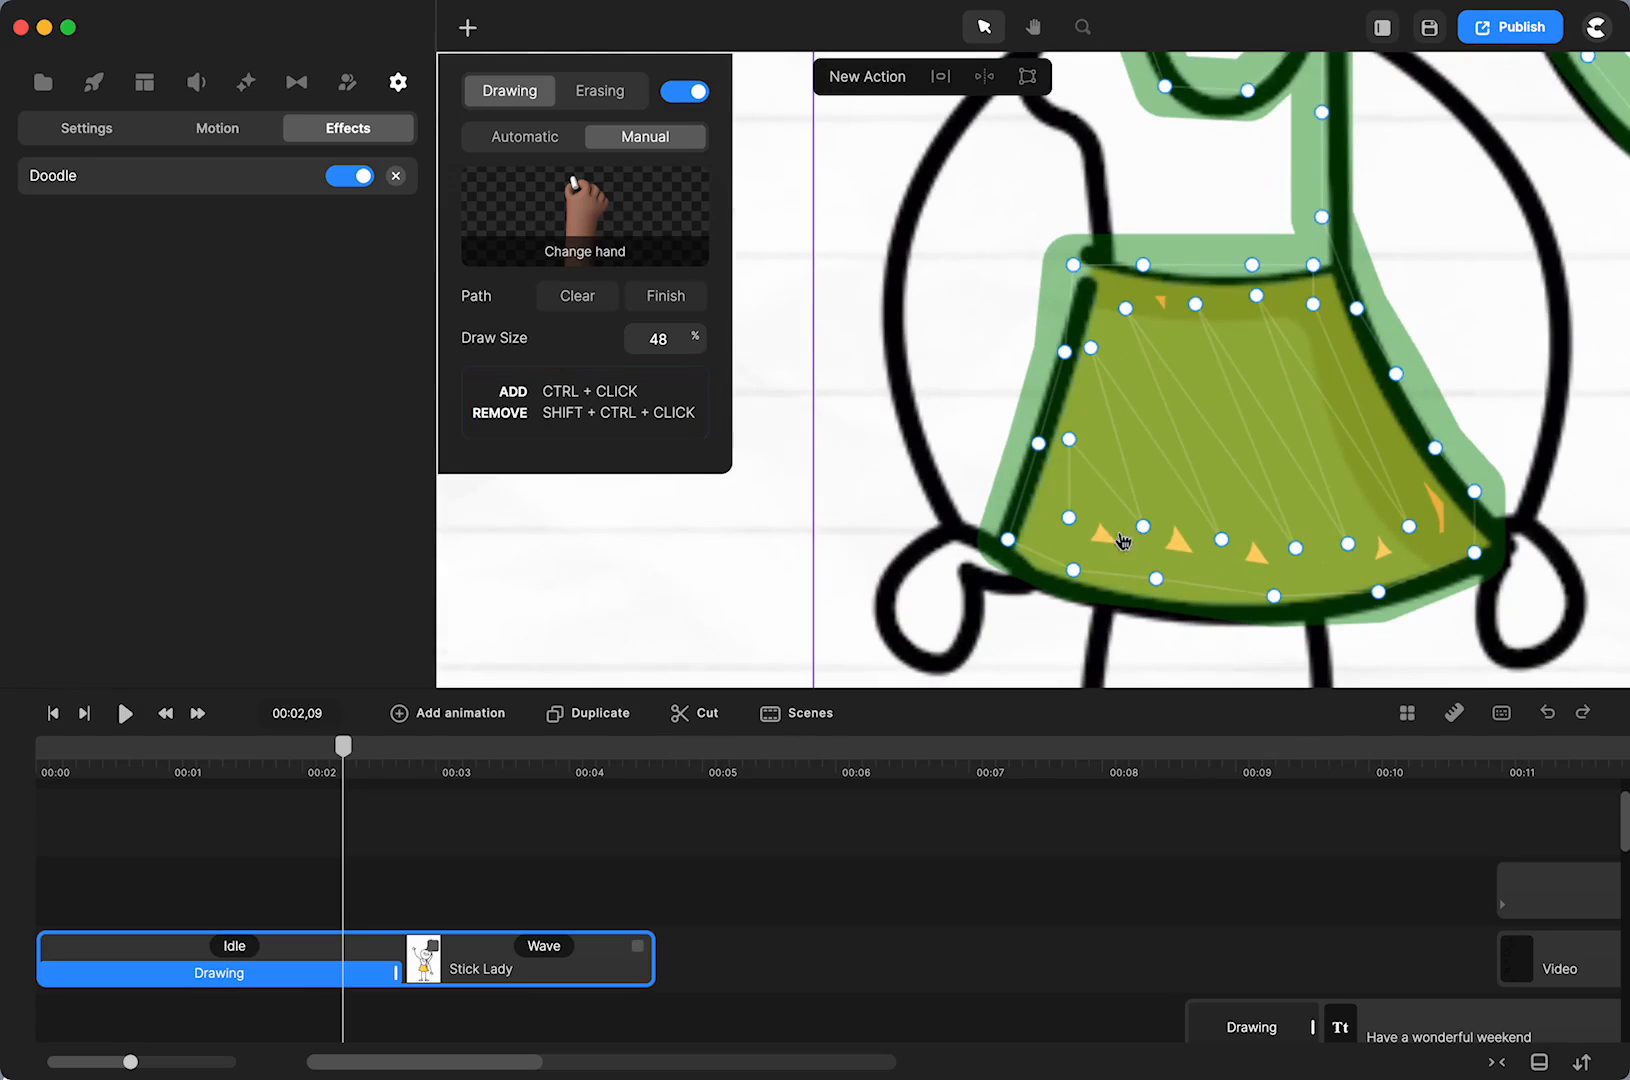
ctrl+click(1072, 540)
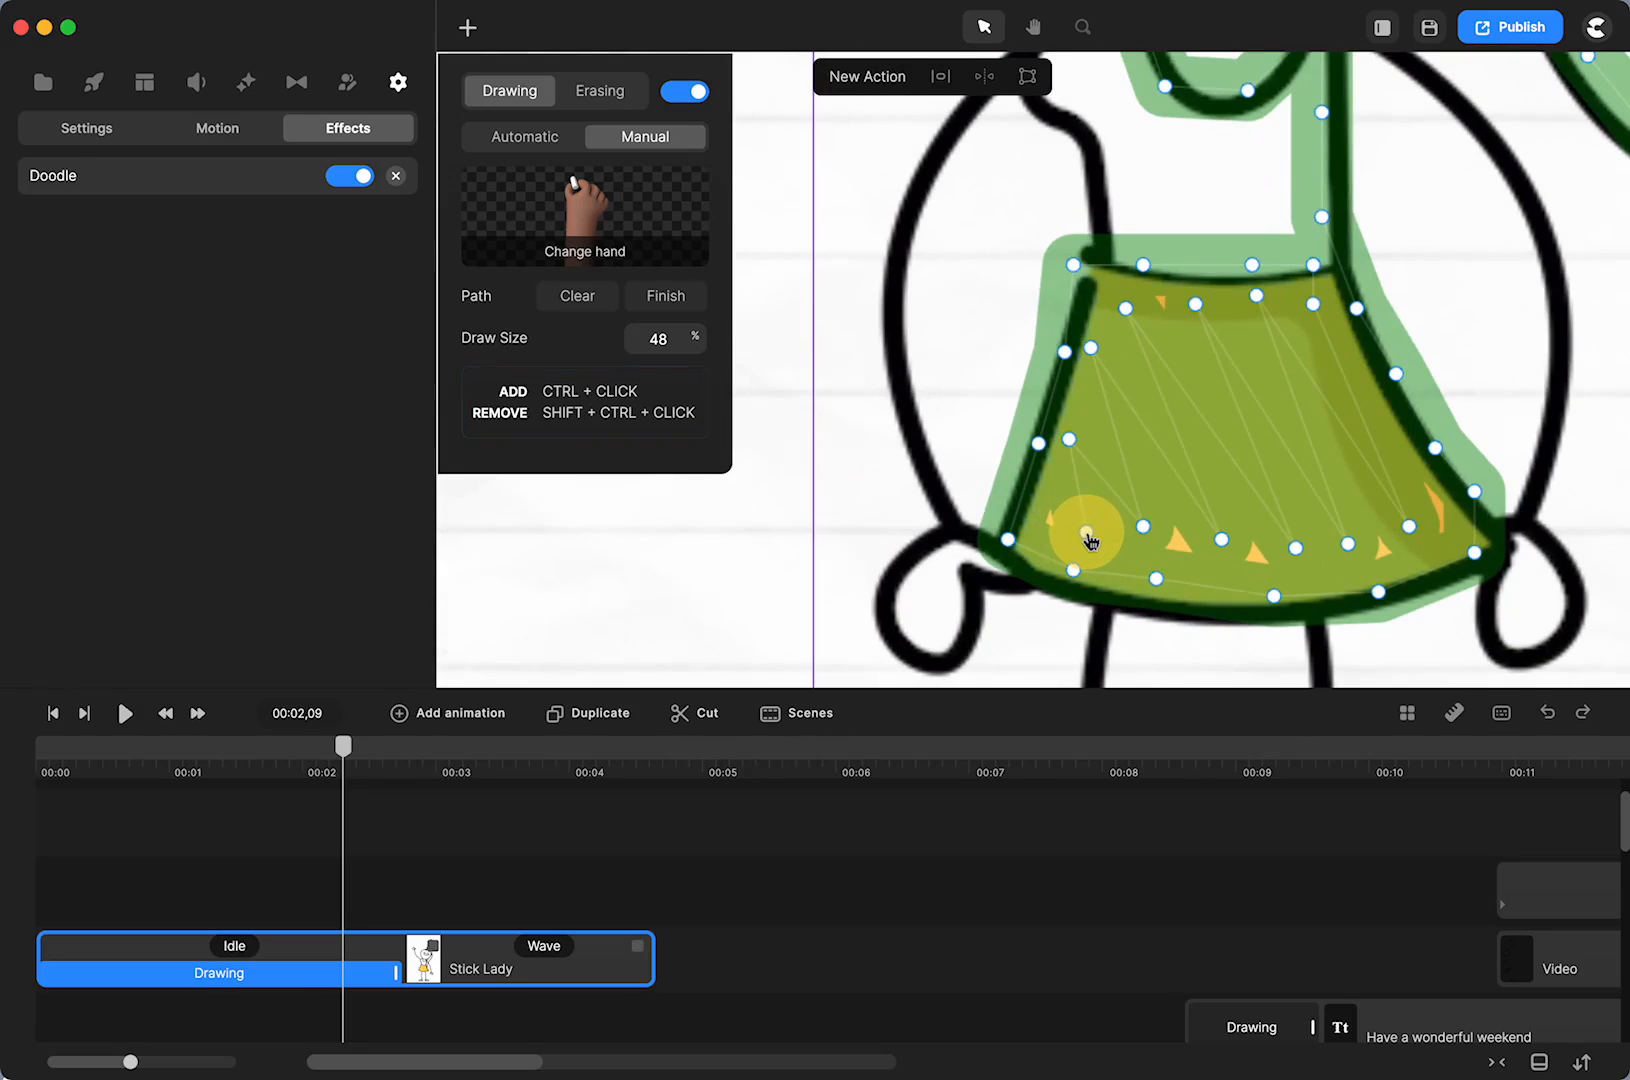
mouse_move(1145, 531)
mouse_down()
mouse_move(1164, 538)
mouse_move(1092, 540)
mouse_move(1117, 543)
mouse_up()
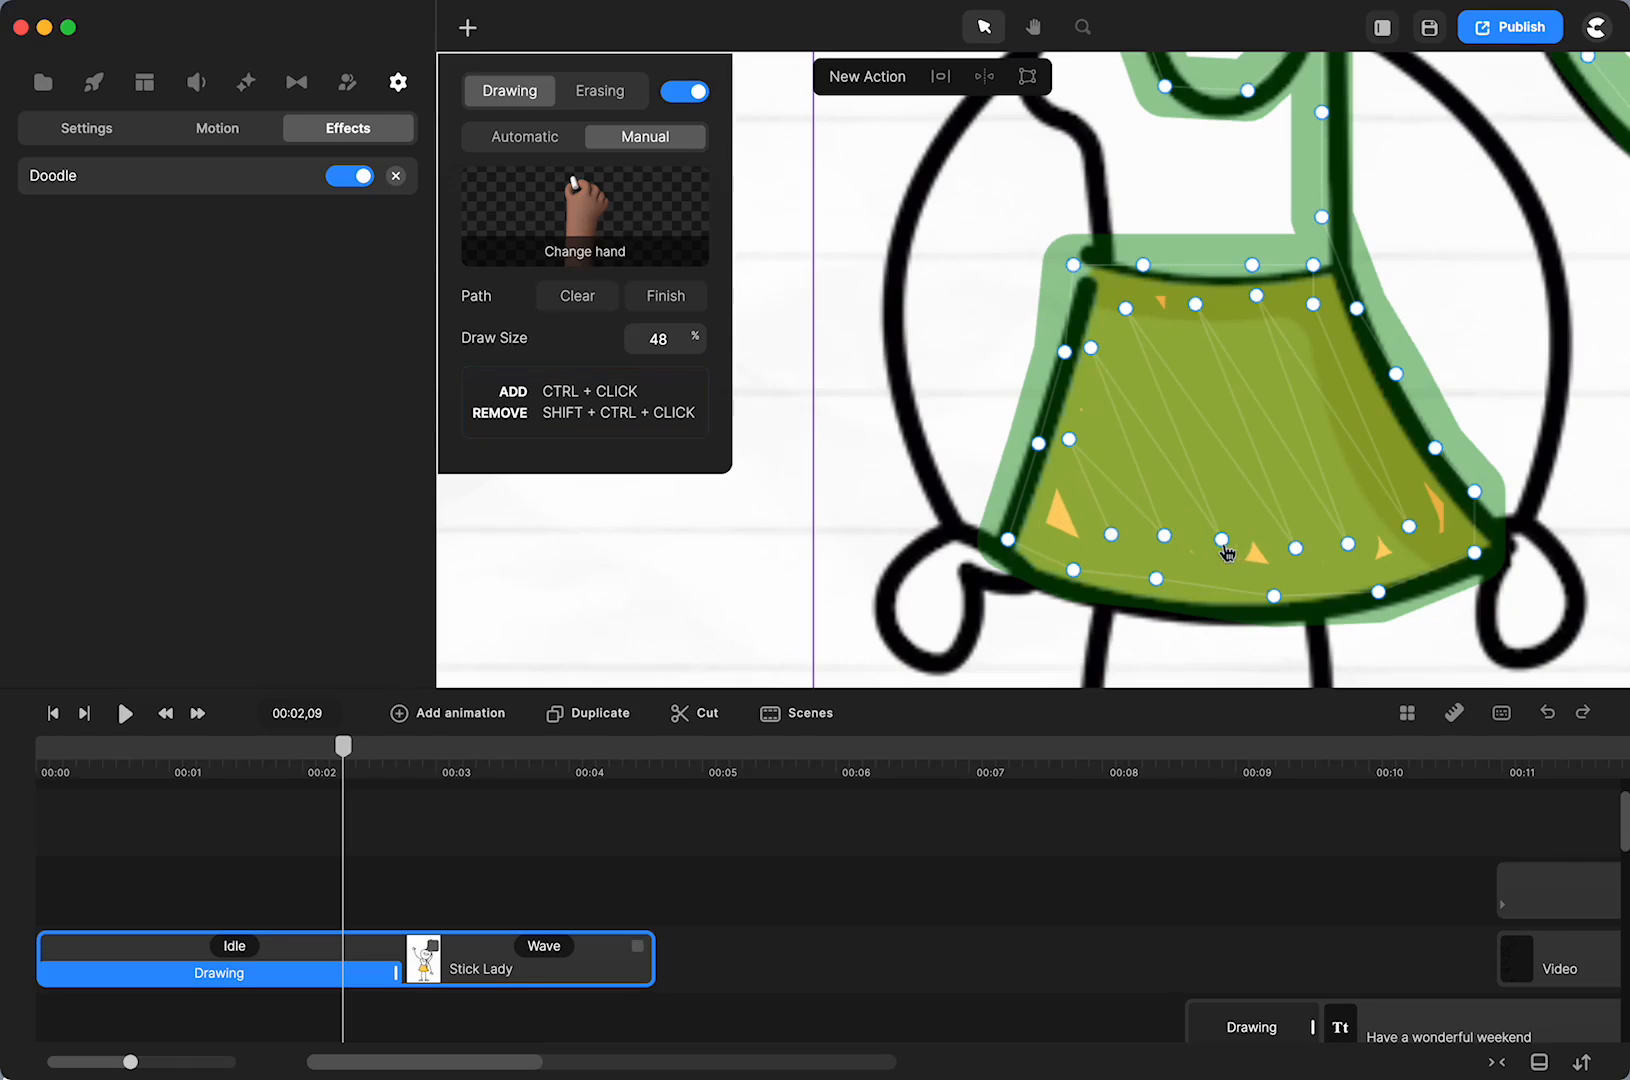
mouse_move(1225, 549)
mouse_down()
mouse_move(1258, 559)
mouse_move(1189, 545)
mouse_move(1203, 547)
mouse_up()
drag(1352, 551, 1428, 531)
drag(1299, 556, 1322, 566)
drag(1116, 555, 1133, 563)
drag(1070, 446, 1073, 421)
drag(1371, 546, 1276, 566)
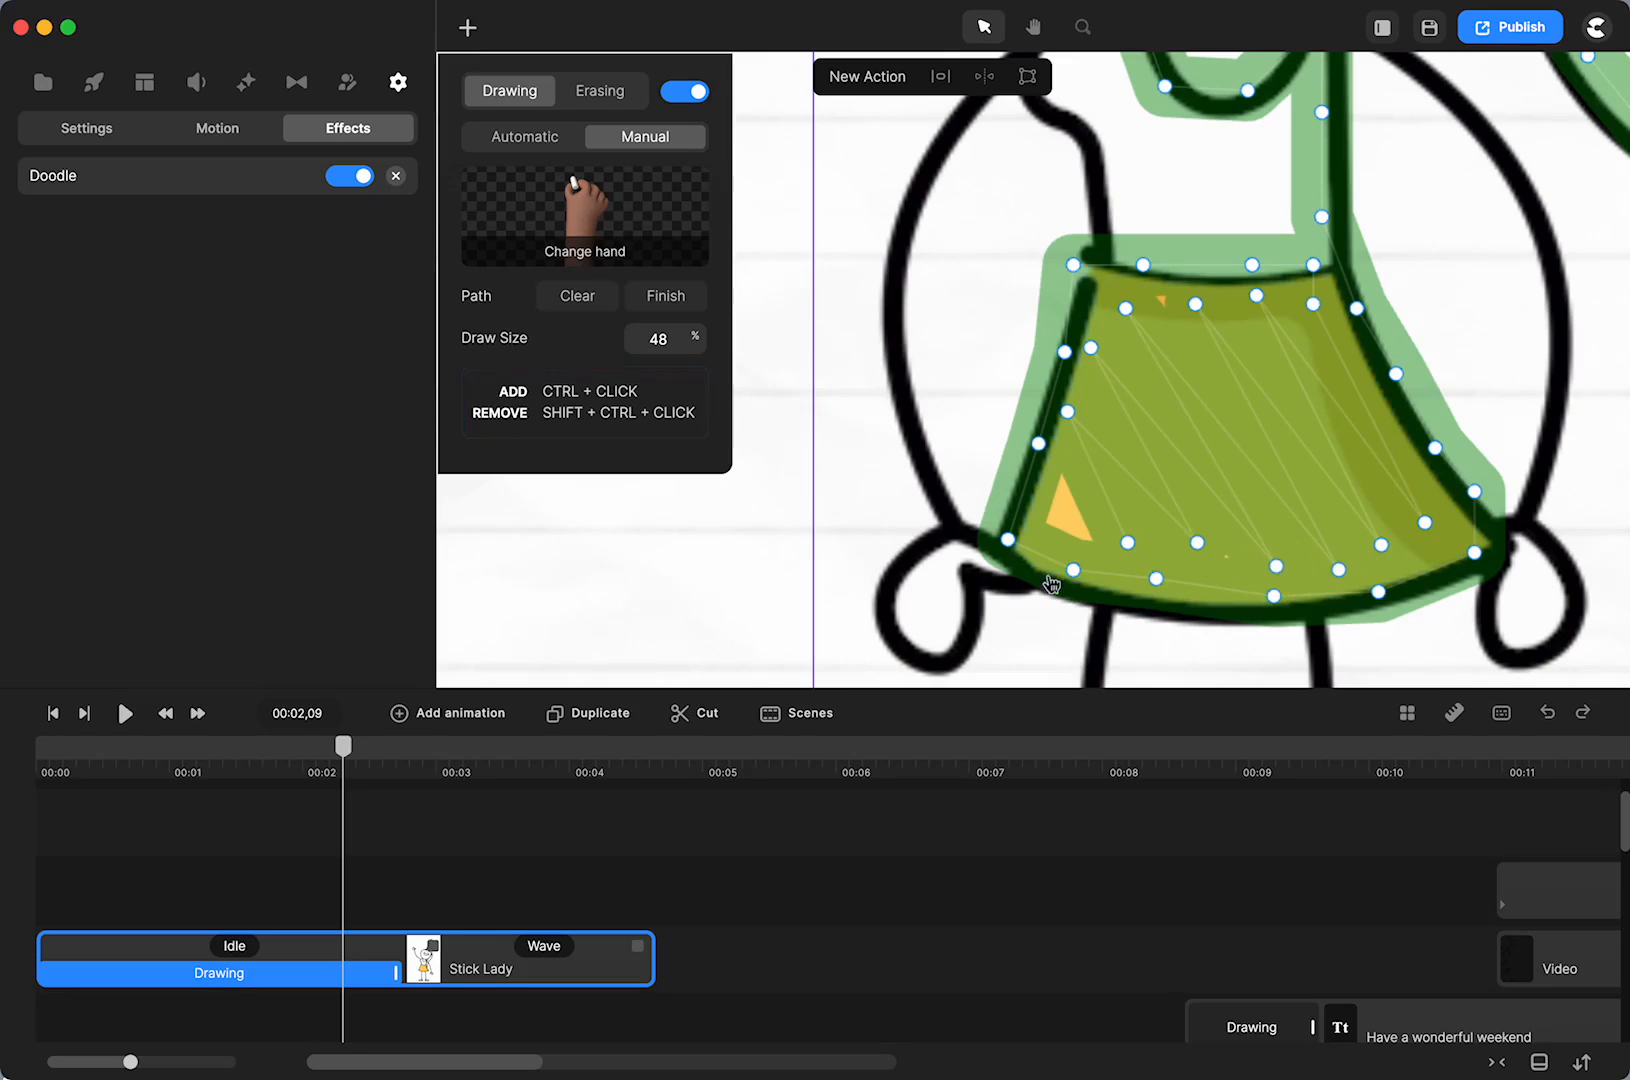
drag(1134, 547, 1142, 555)
Add two fill points down the skirt's side edge and check the drawing at 00:02,21
ctrl+click(1062, 481)
ctrl+click(1051, 520)
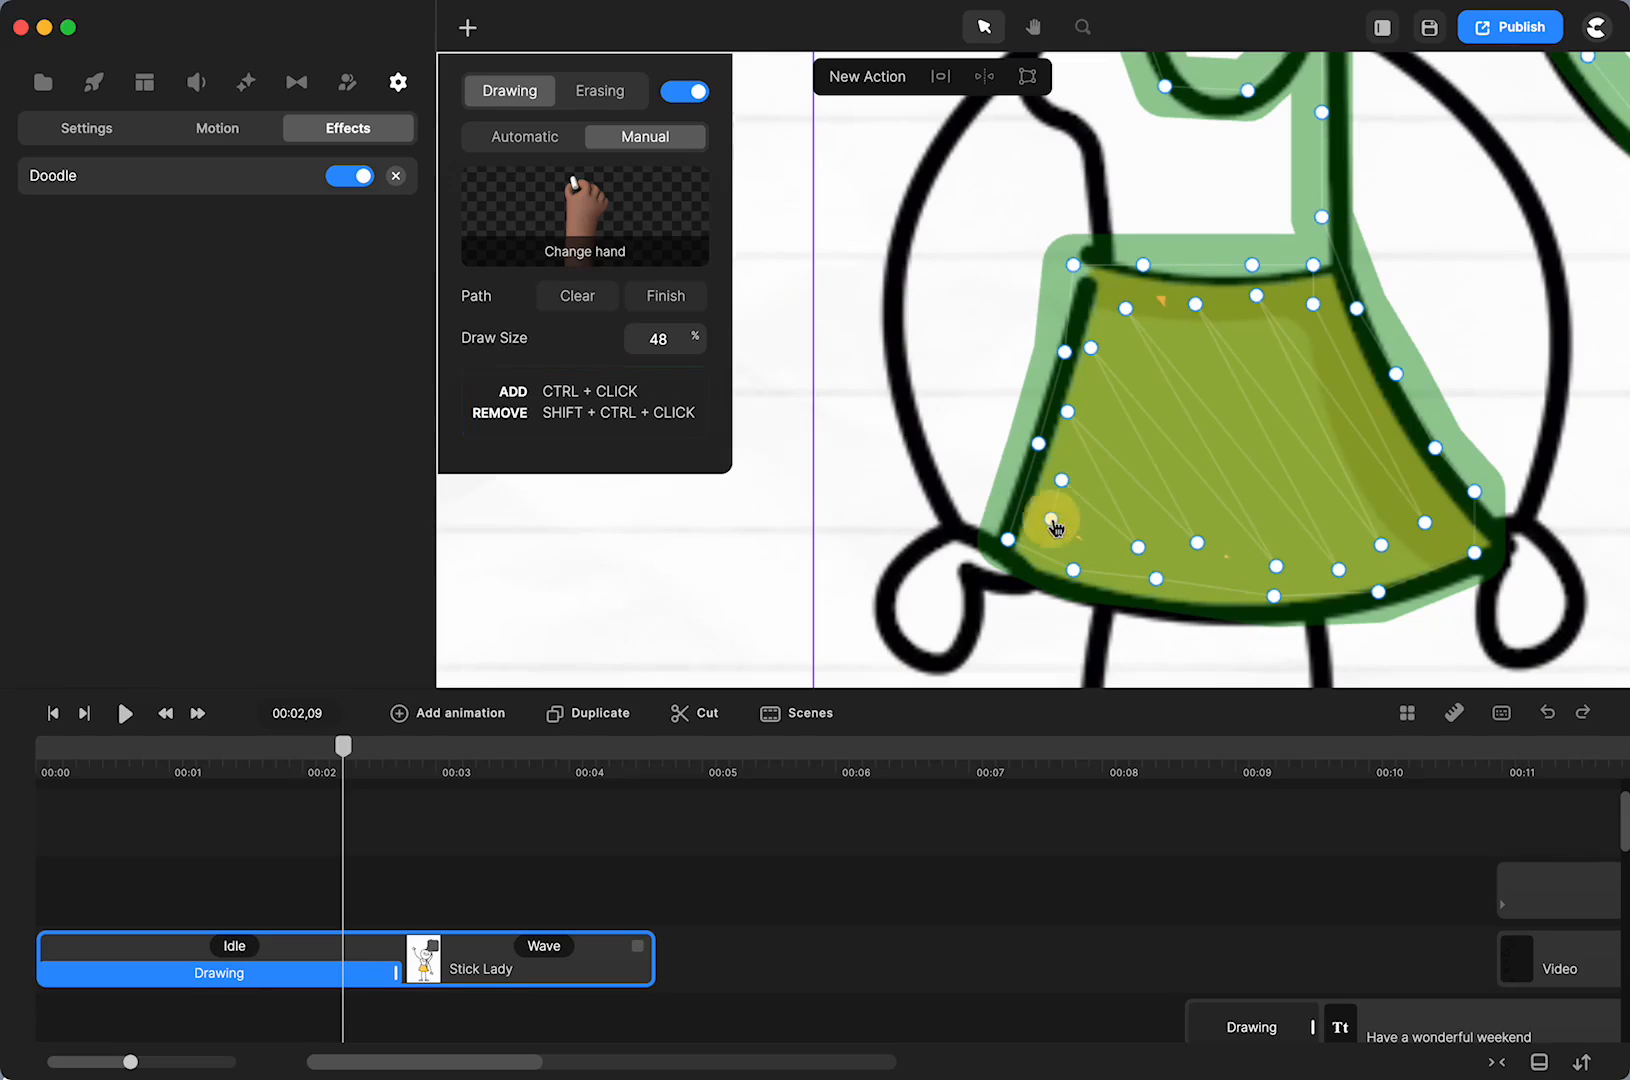
mouse_move(347, 757)
mouse_down()
mouse_move(158, 784)
mouse_move(417, 790)
mouse_move(397, 785)
mouse_up()
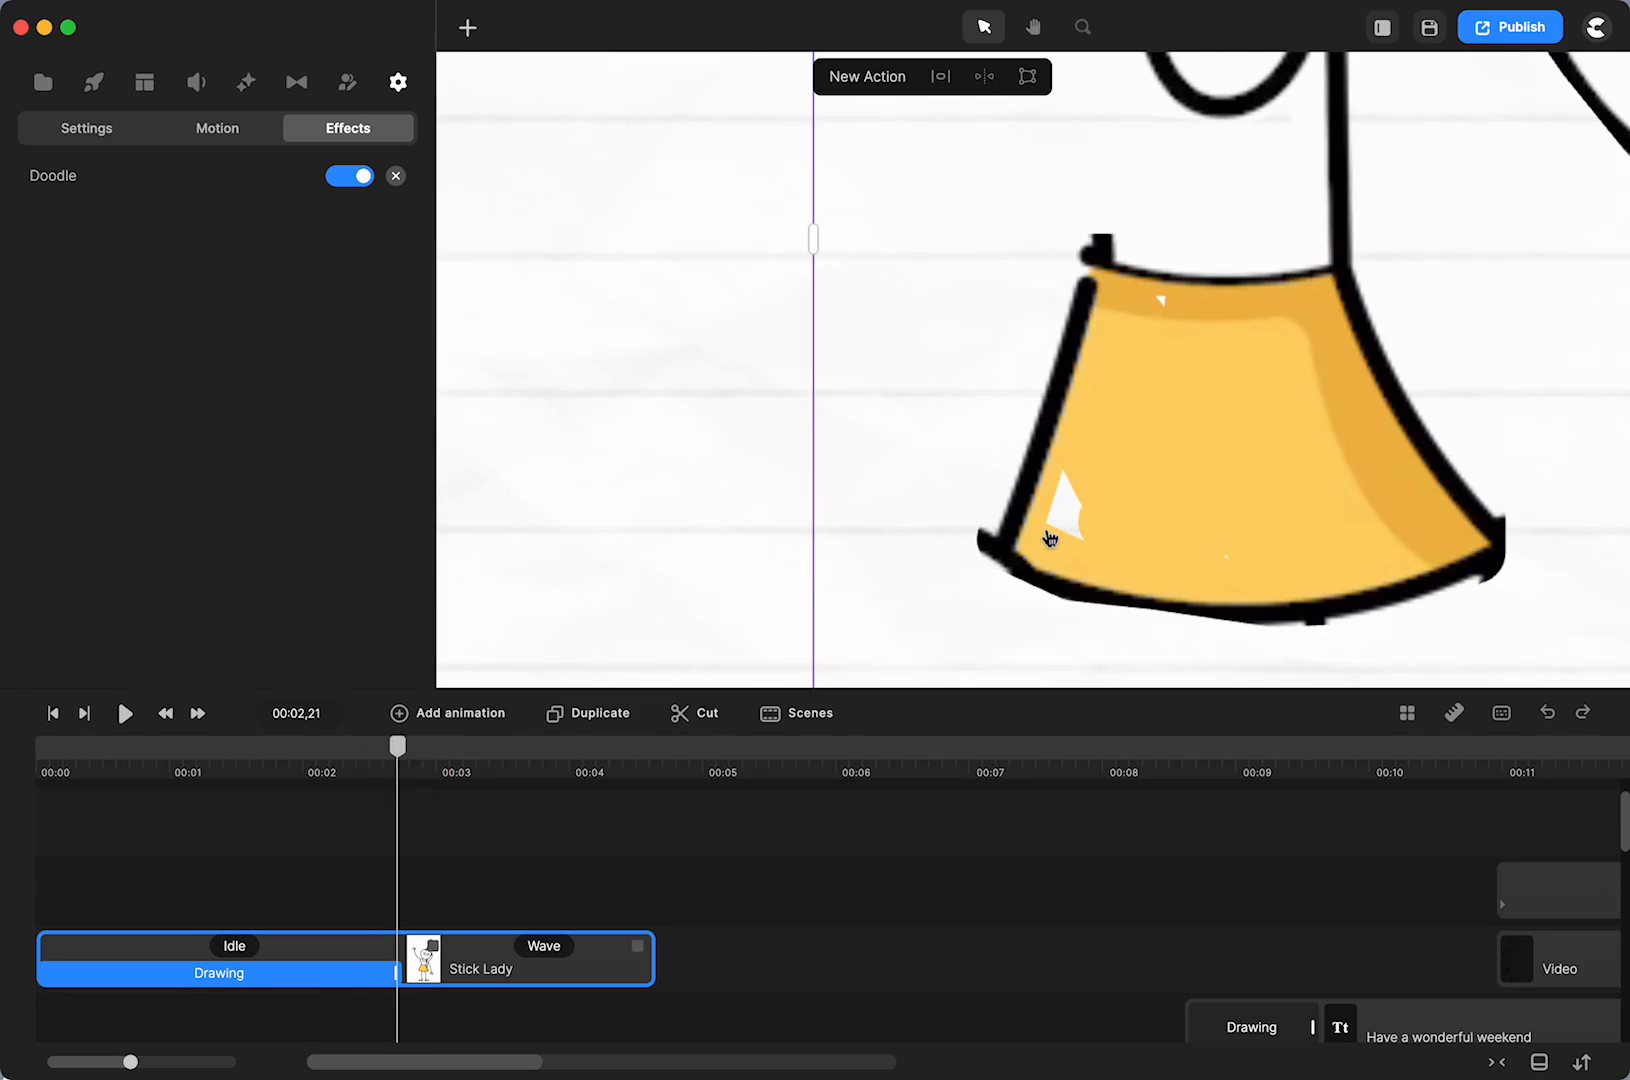
Reopen the drawing path, raise the waistline fill point to cover the remaining gap, and move the playhead to 00:02,29
click(335, 985)
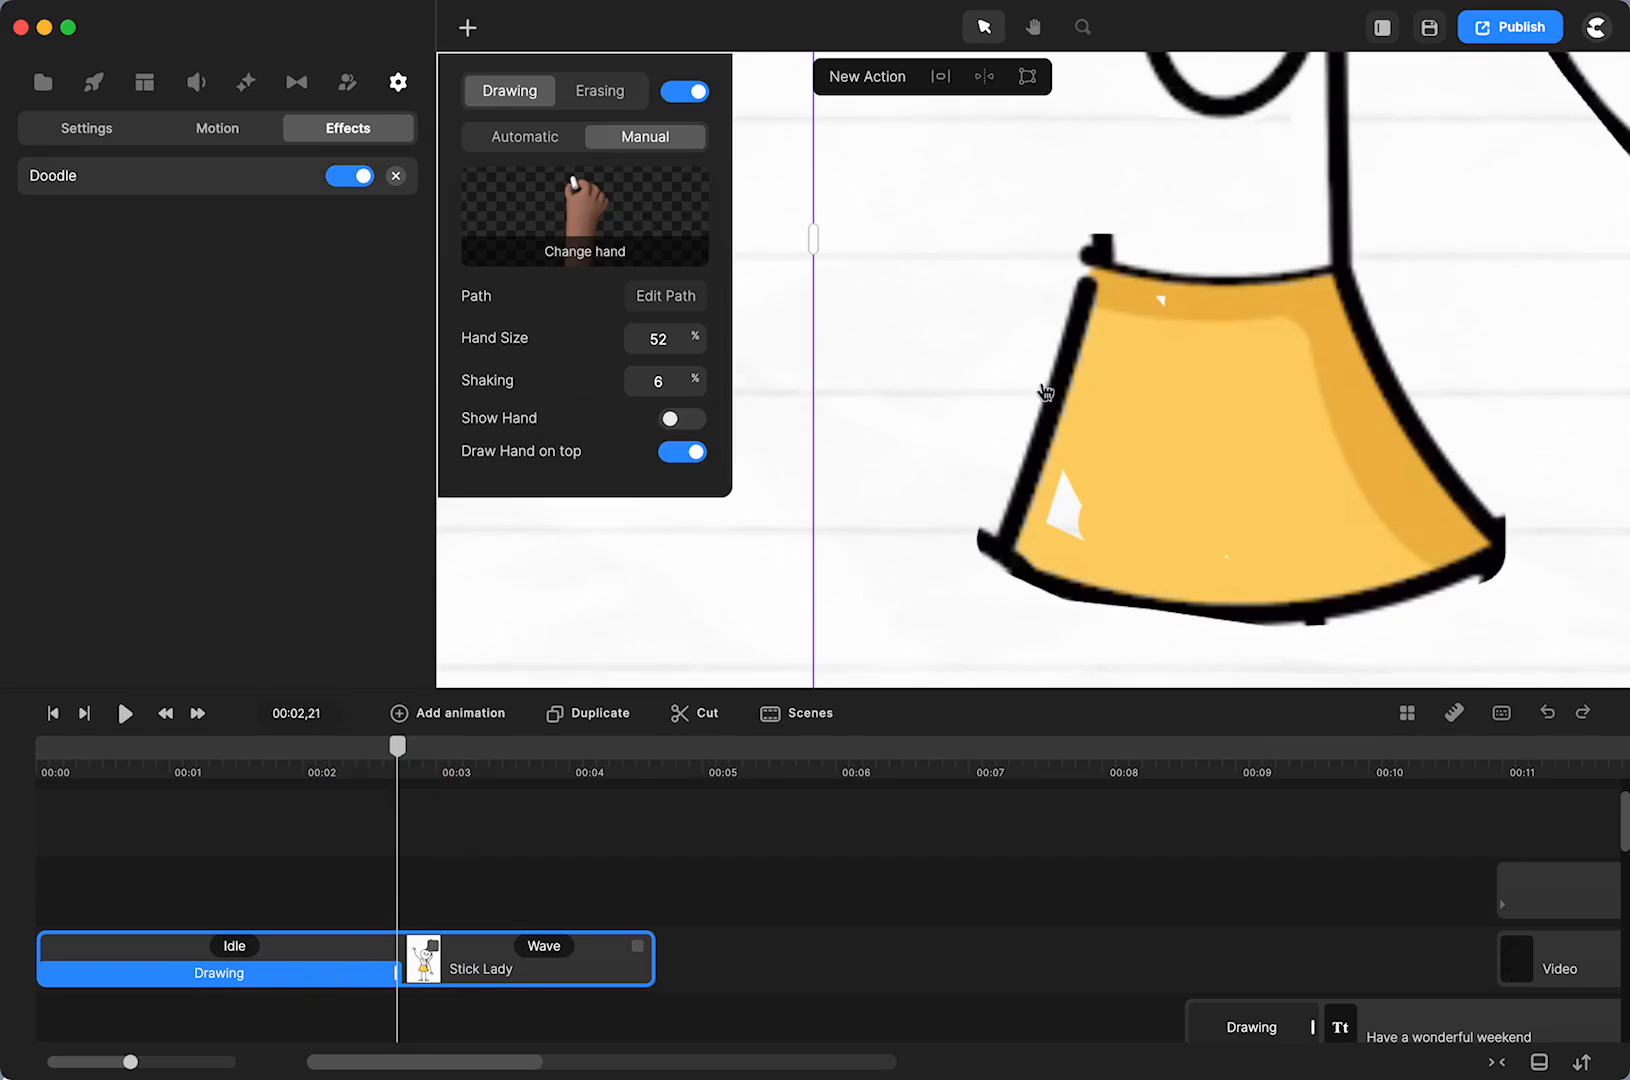
click(650, 297)
drag(1195, 313, 1186, 292)
click(1255, 297)
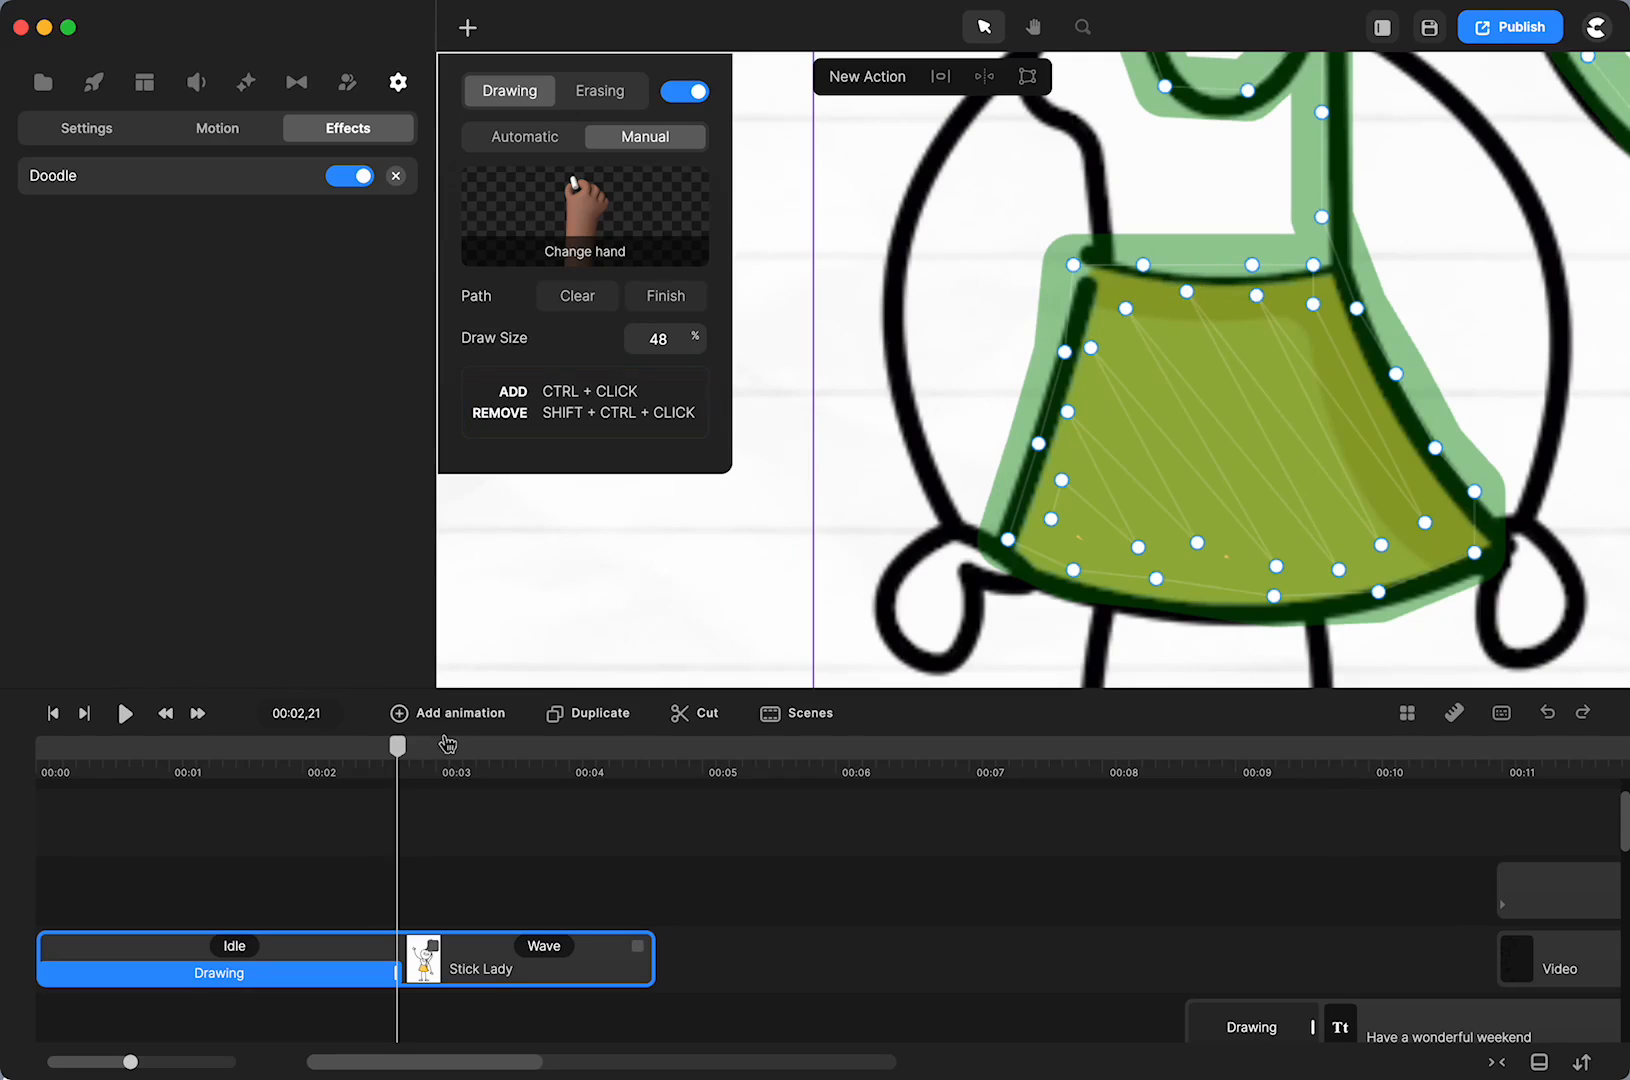
mouse_move(397, 746)
mouse_down()
mouse_move(244, 771)
mouse_move(411, 780)
mouse_move(284, 790)
mouse_move(390, 795)
mouse_move(332, 805)
mouse_move(378, 771)
mouse_move(433, 792)
mouse_up()
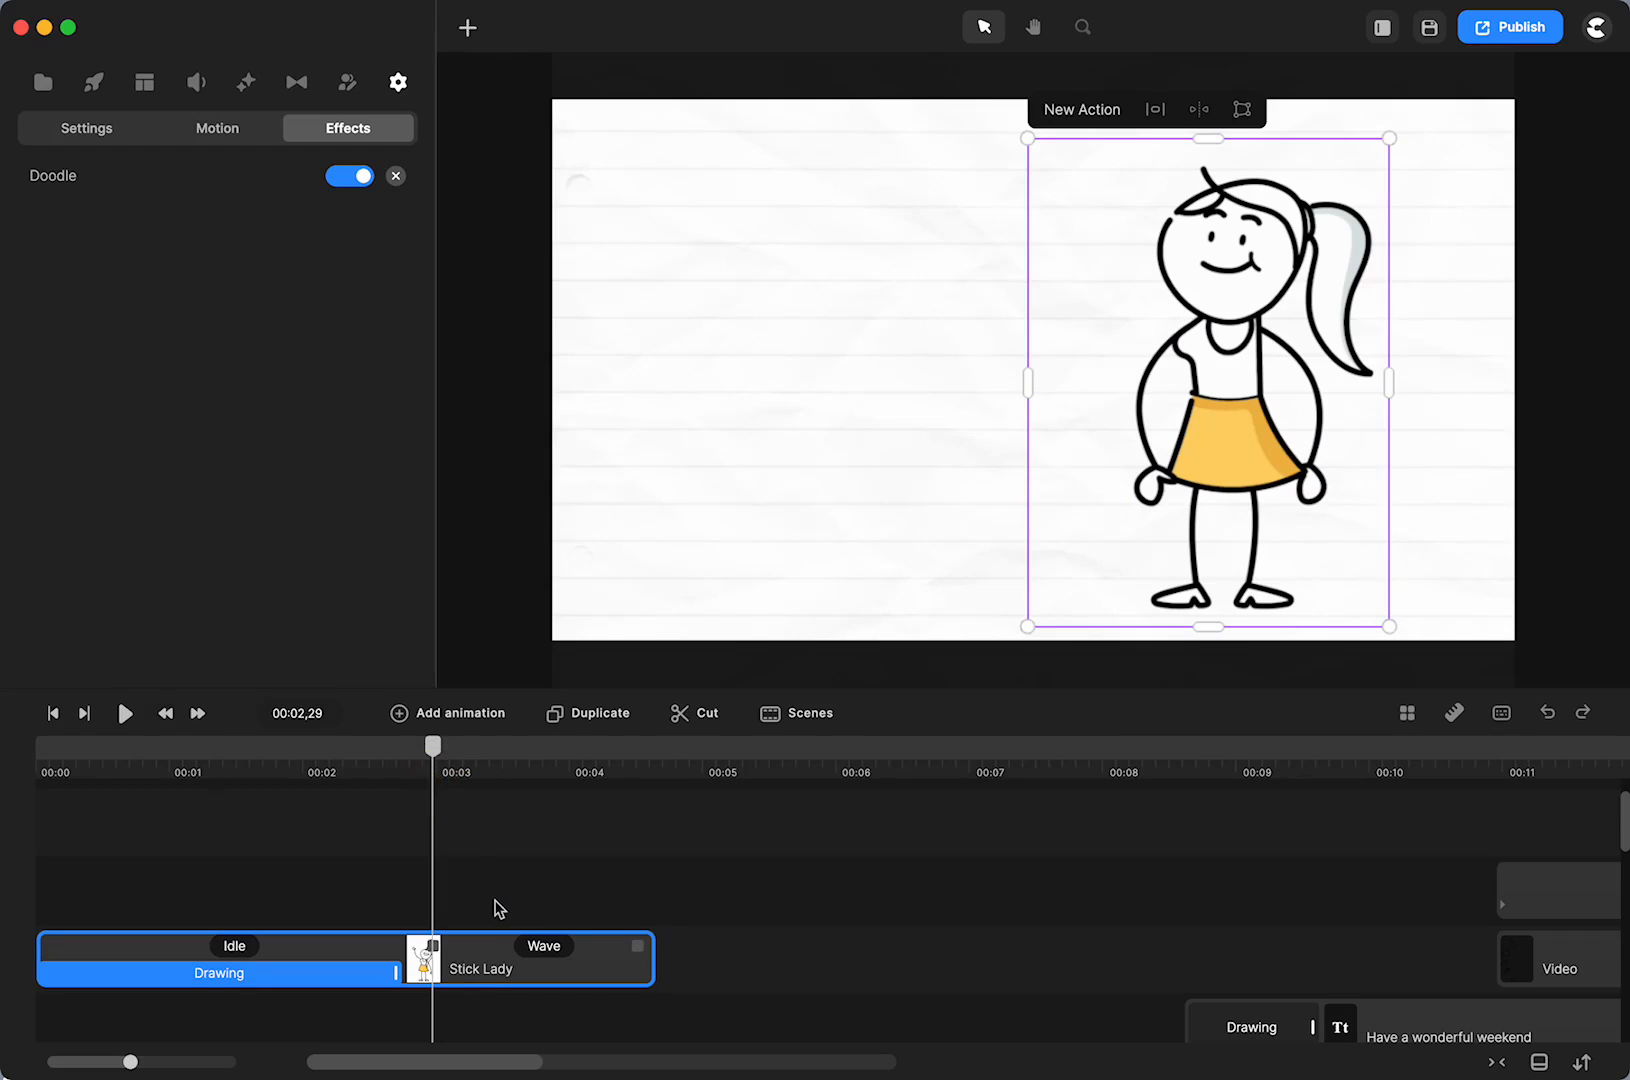
Find the hidden, already prepared Stick Lady layer in the timeline and make it visible
scroll(500, 908, down, 5)
scroll(498, 907, up, 1)
scroll(411, 909, up, 2)
scroll(411, 909, down, 2)
click(386, 897)
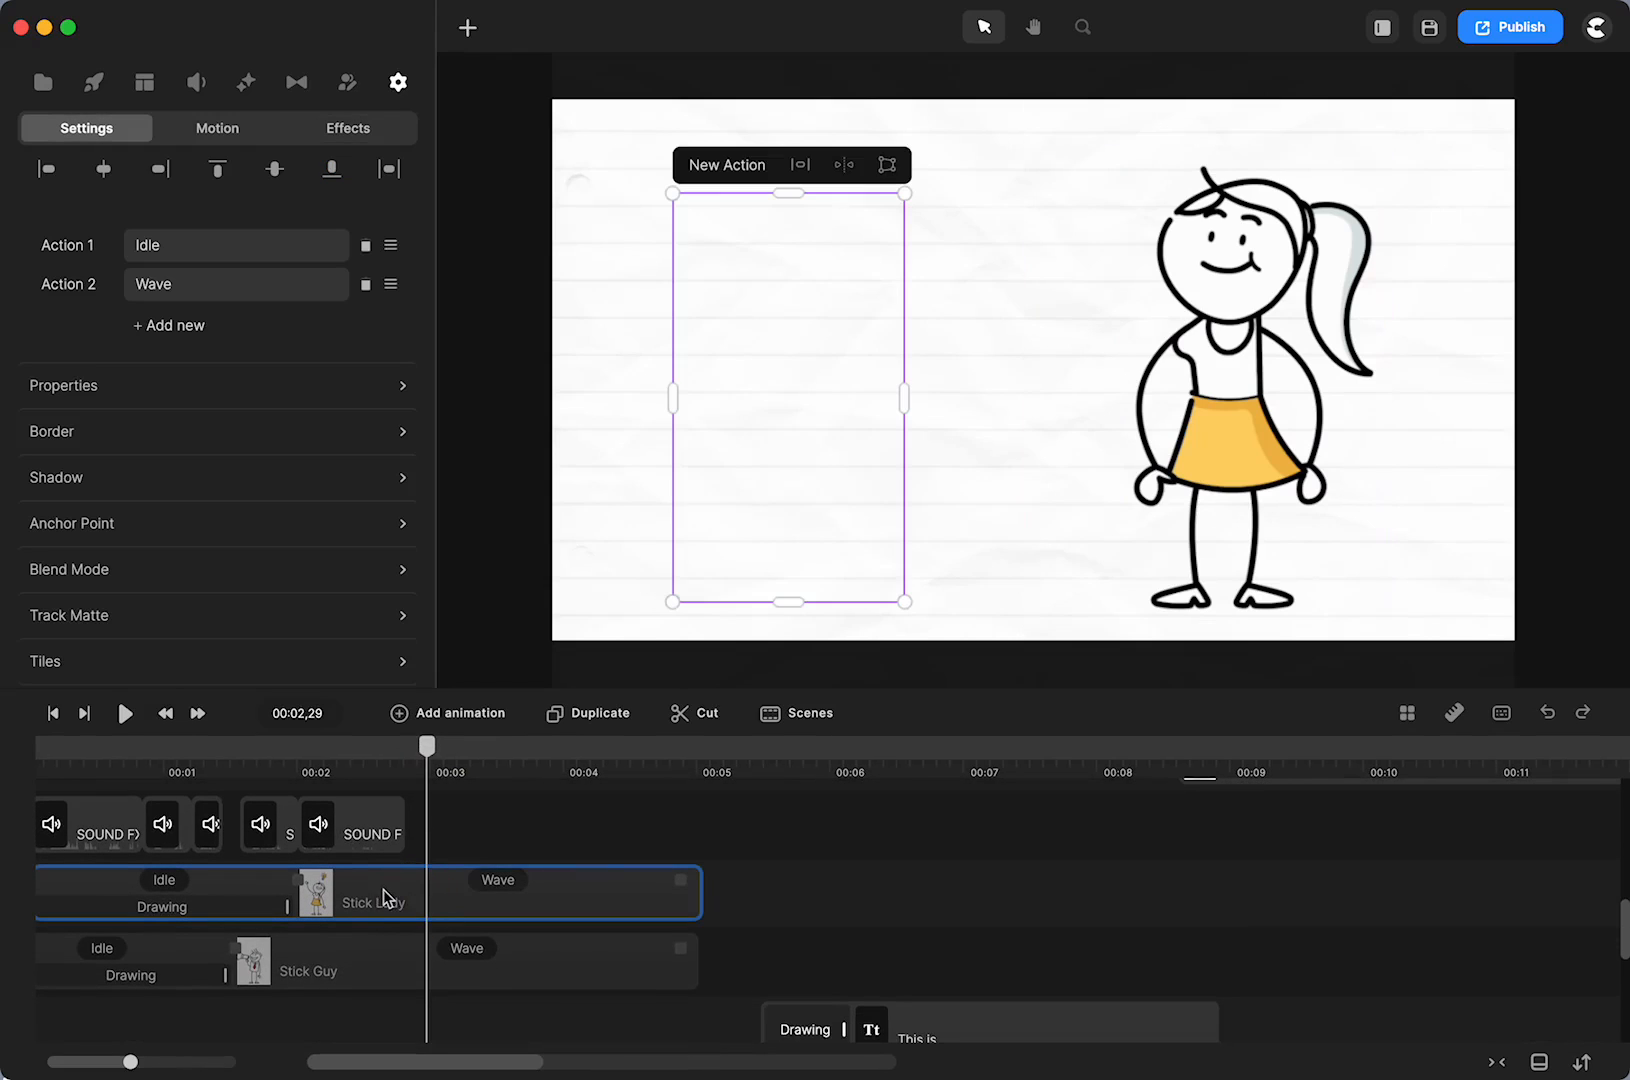
right_click(384, 896)
right_click(370, 902)
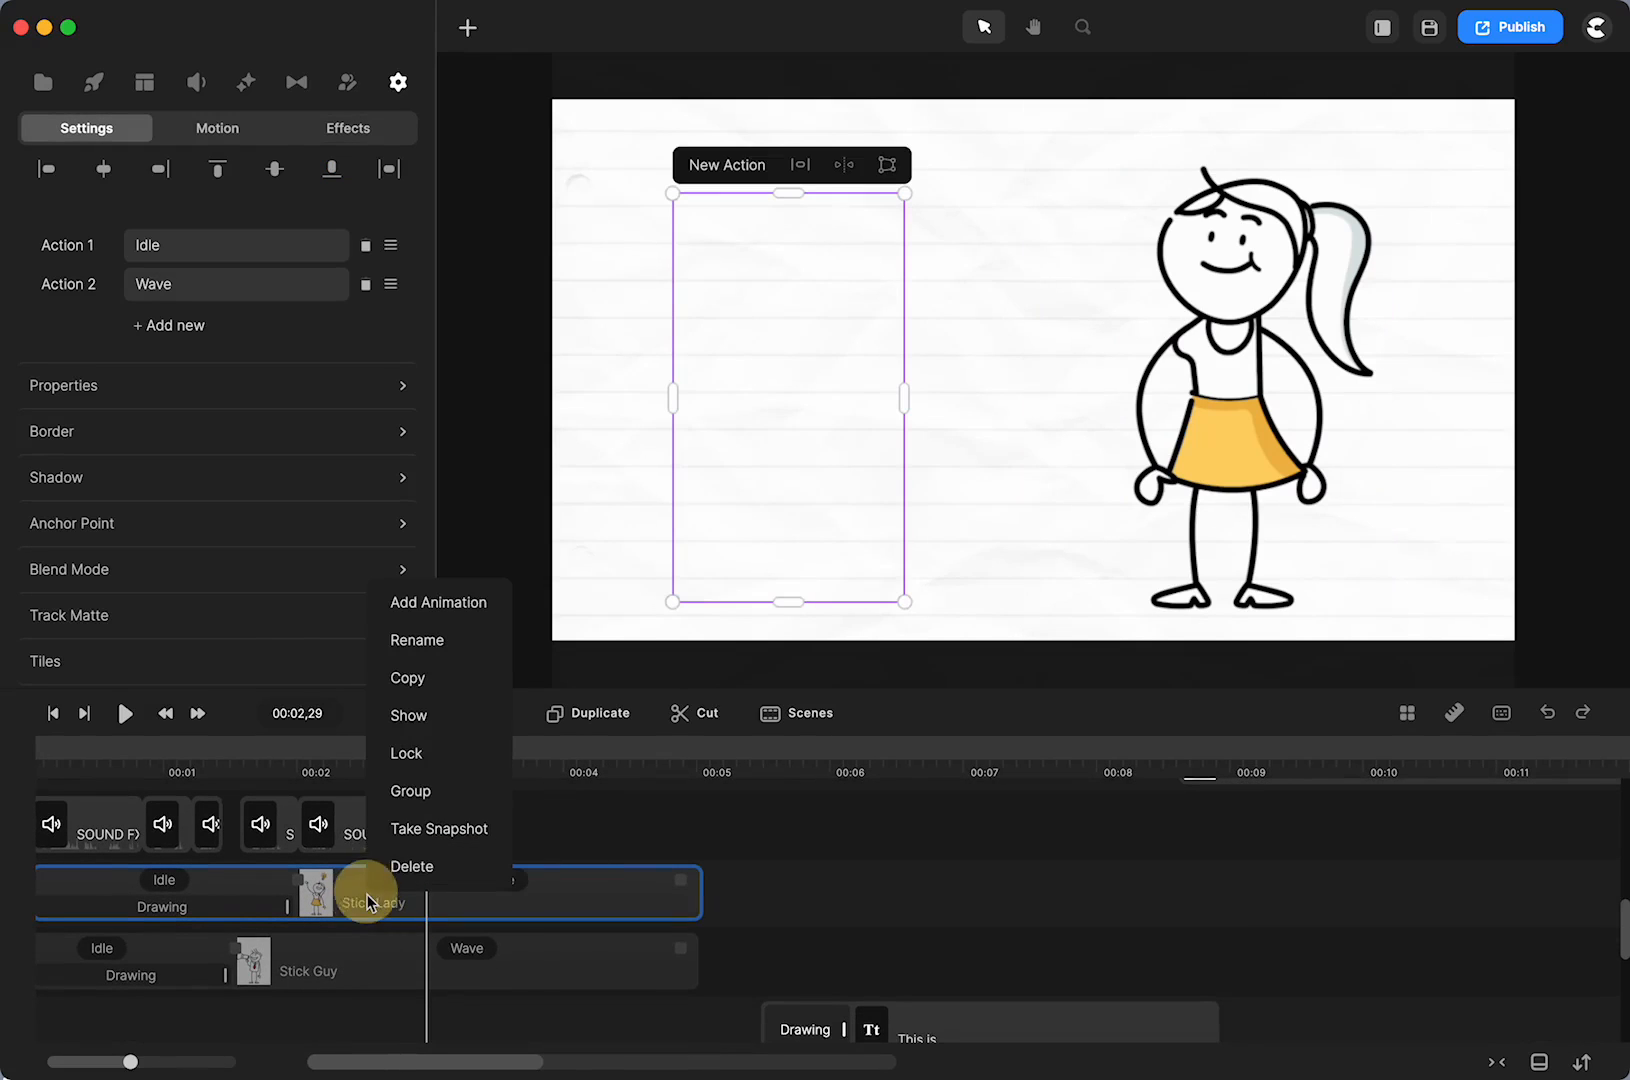
click(404, 724)
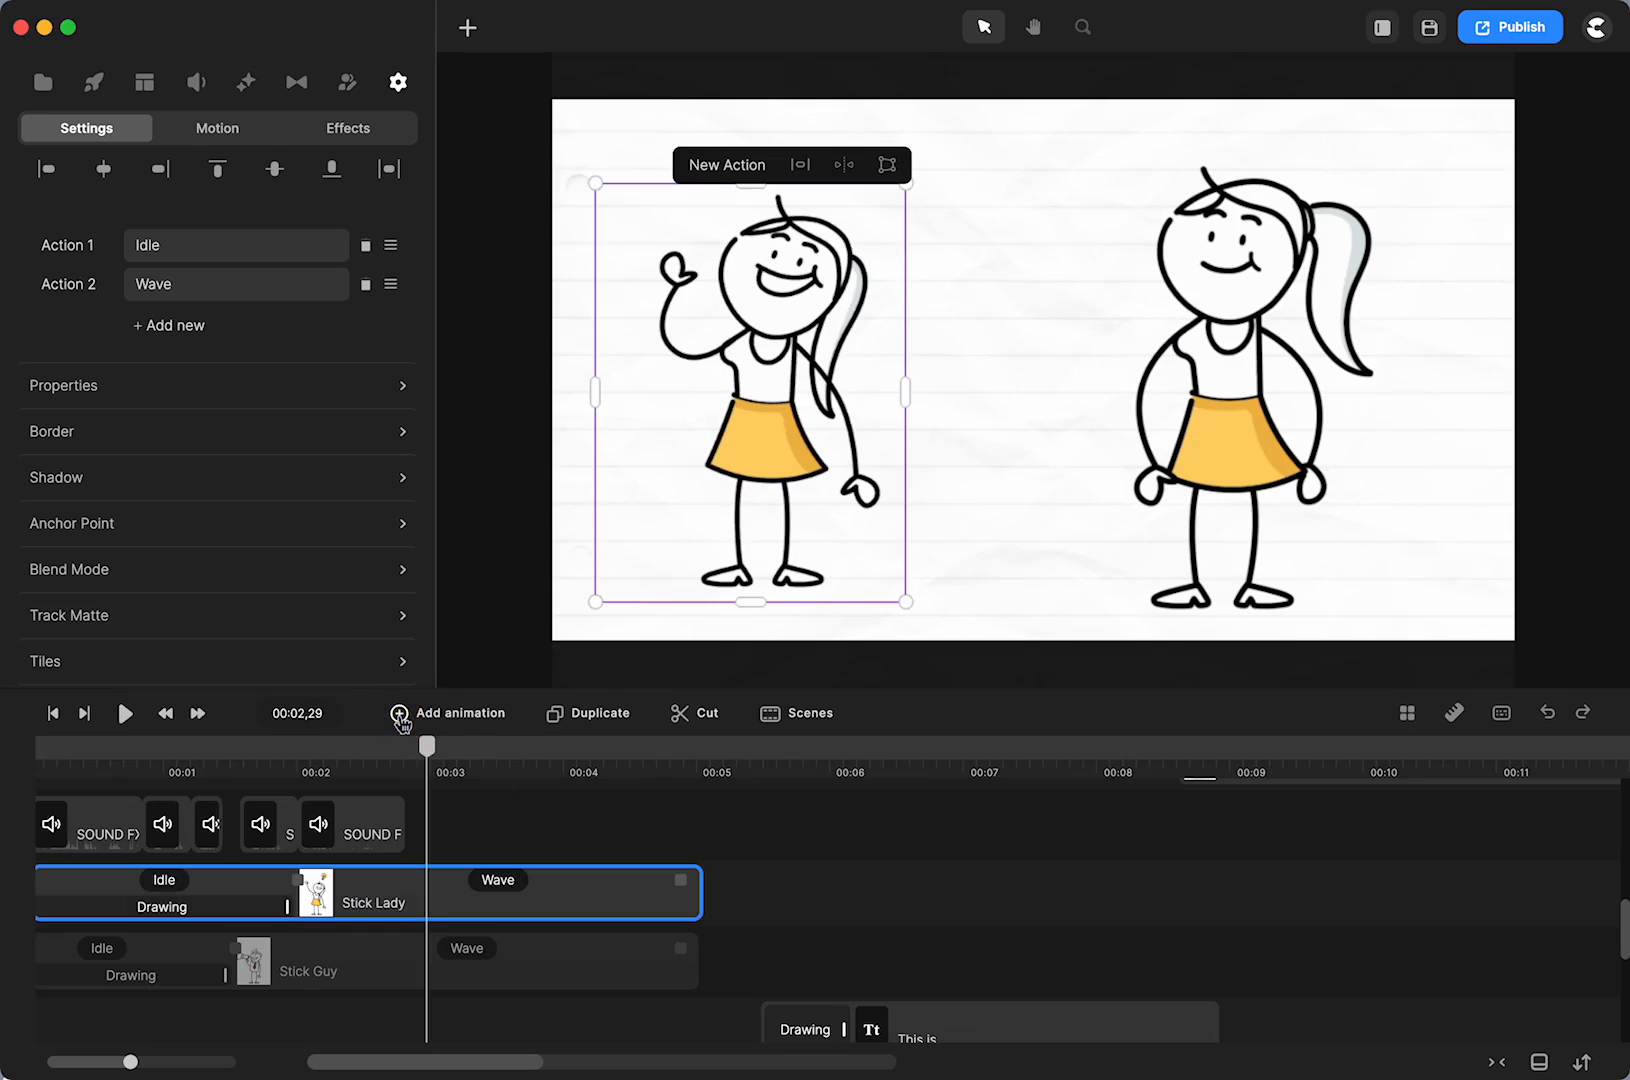
Show the hidden Stick Guy layer and move the partly traced Stick Lady off the canvas's right side
click(437, 982)
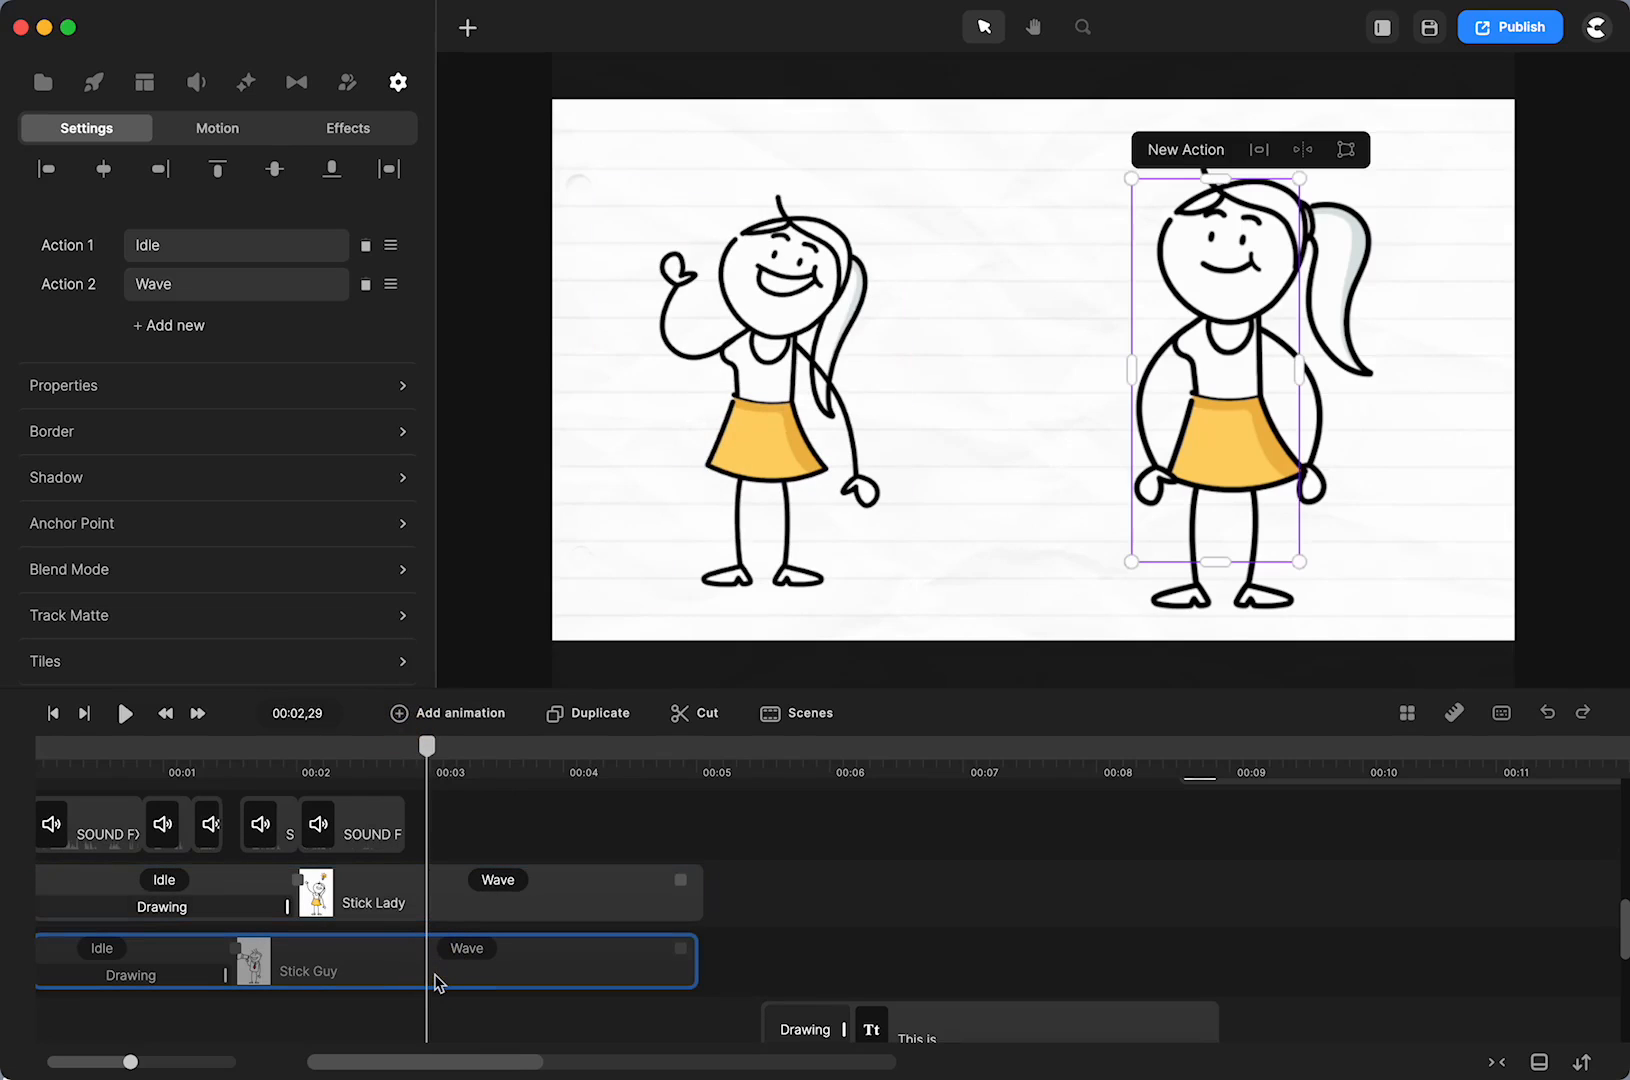
right_click(359, 975)
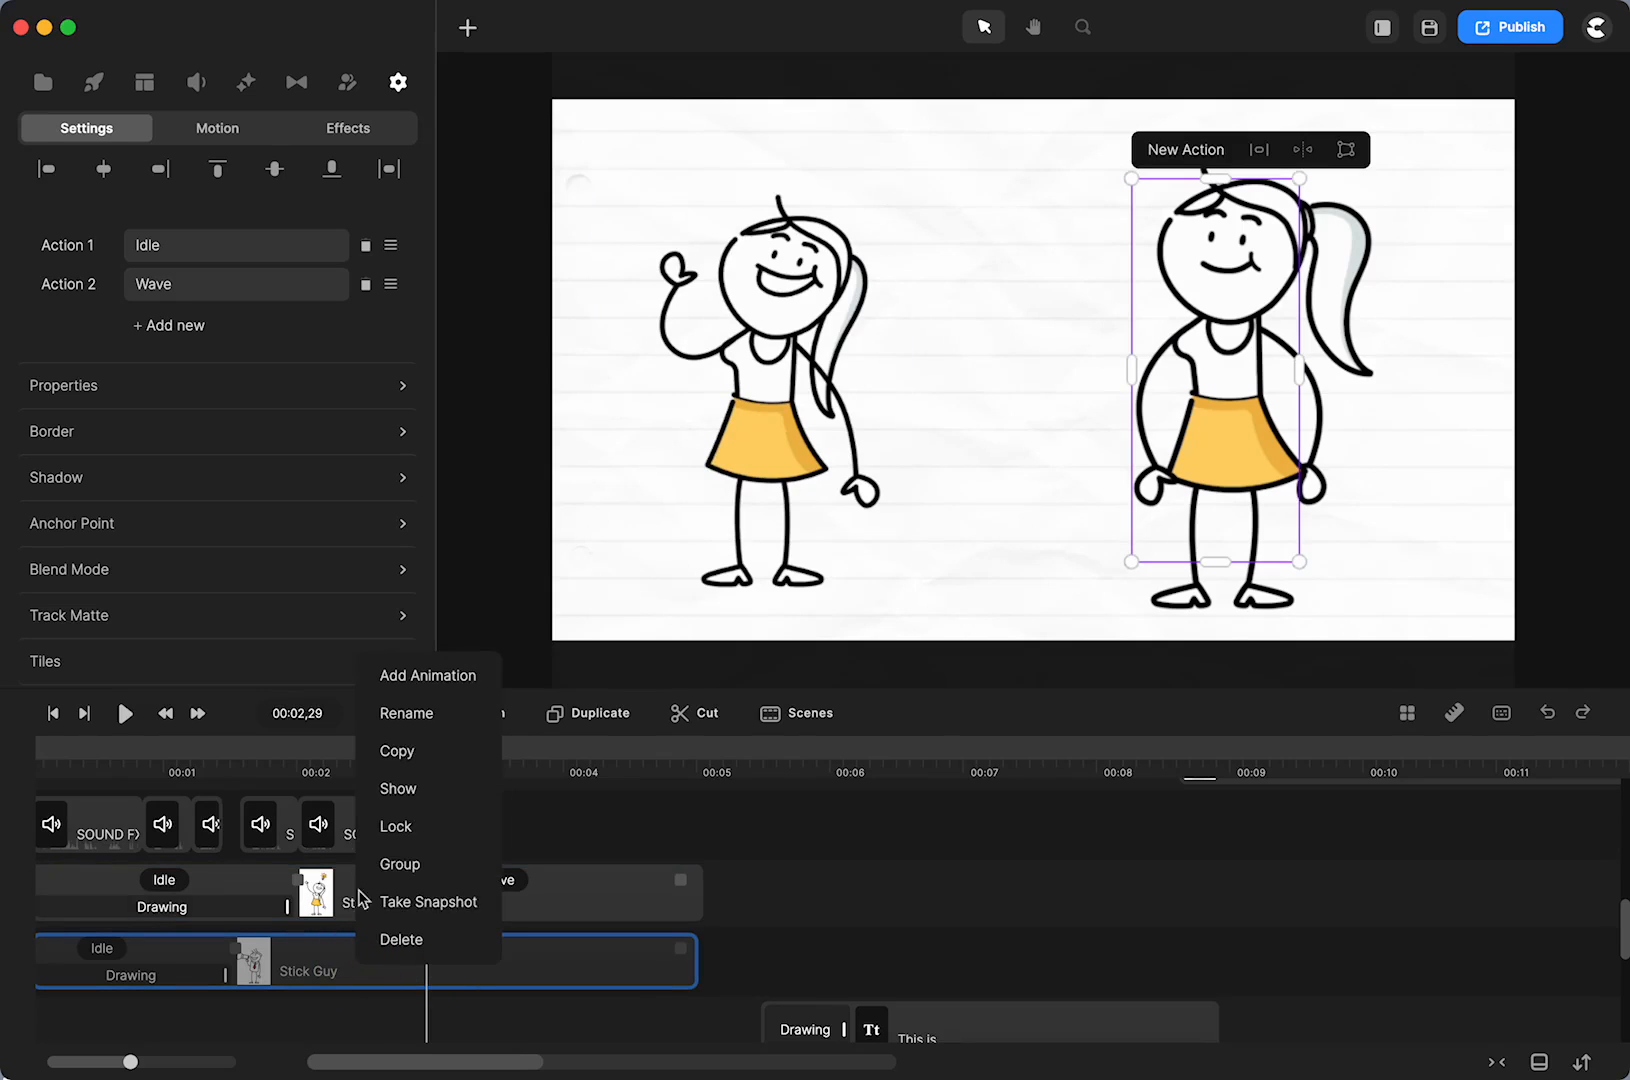
click(394, 788)
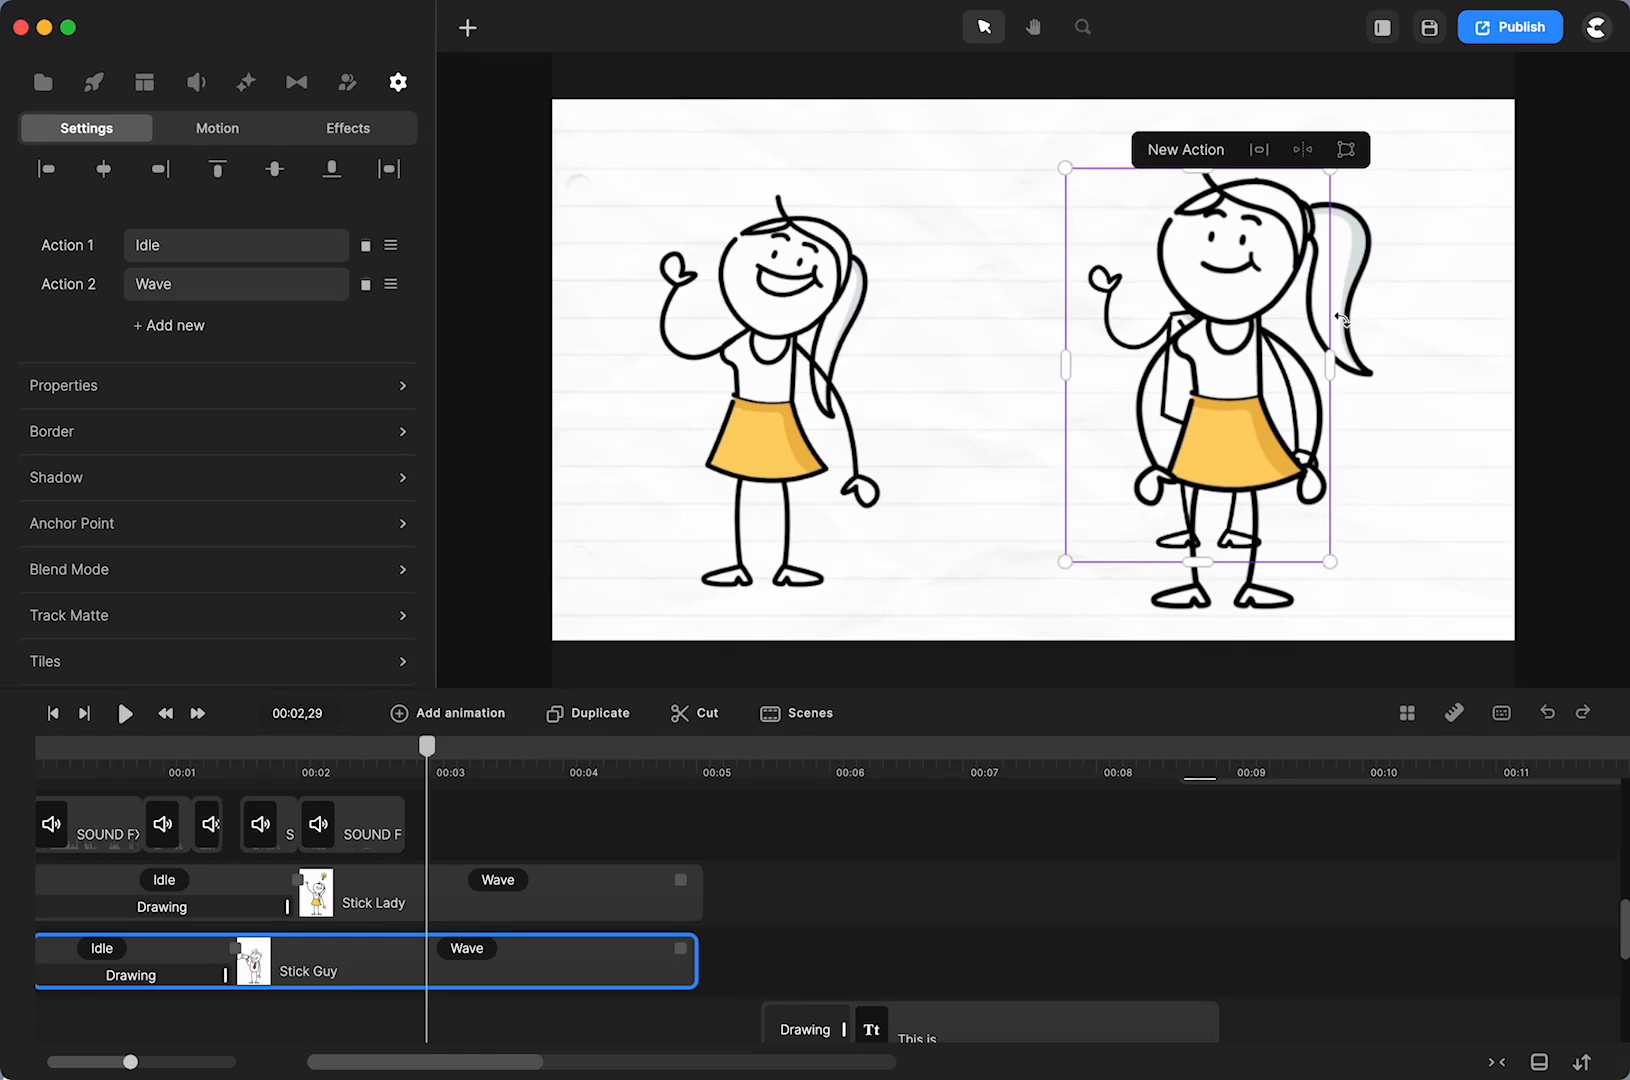
drag(1352, 328, 1629, 338)
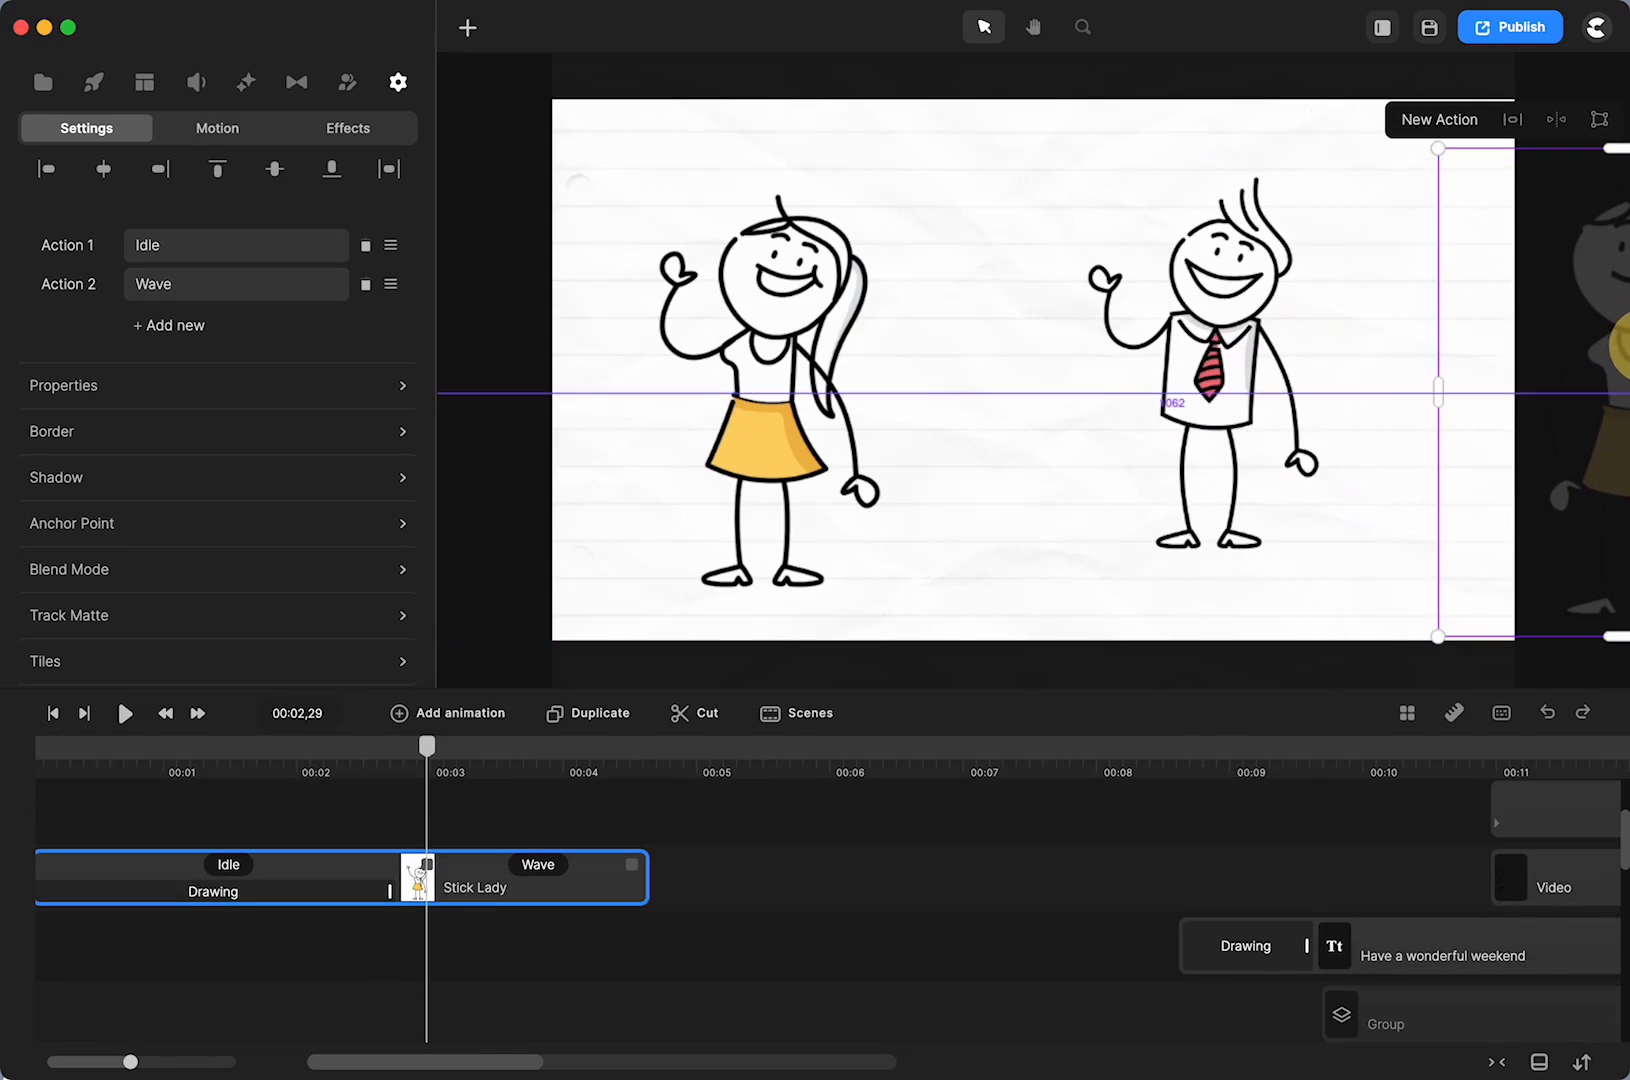
Select the prepared Stick Lady, place her over Stick Guy, and scale her down slightly
scroll(404, 851, down, 5)
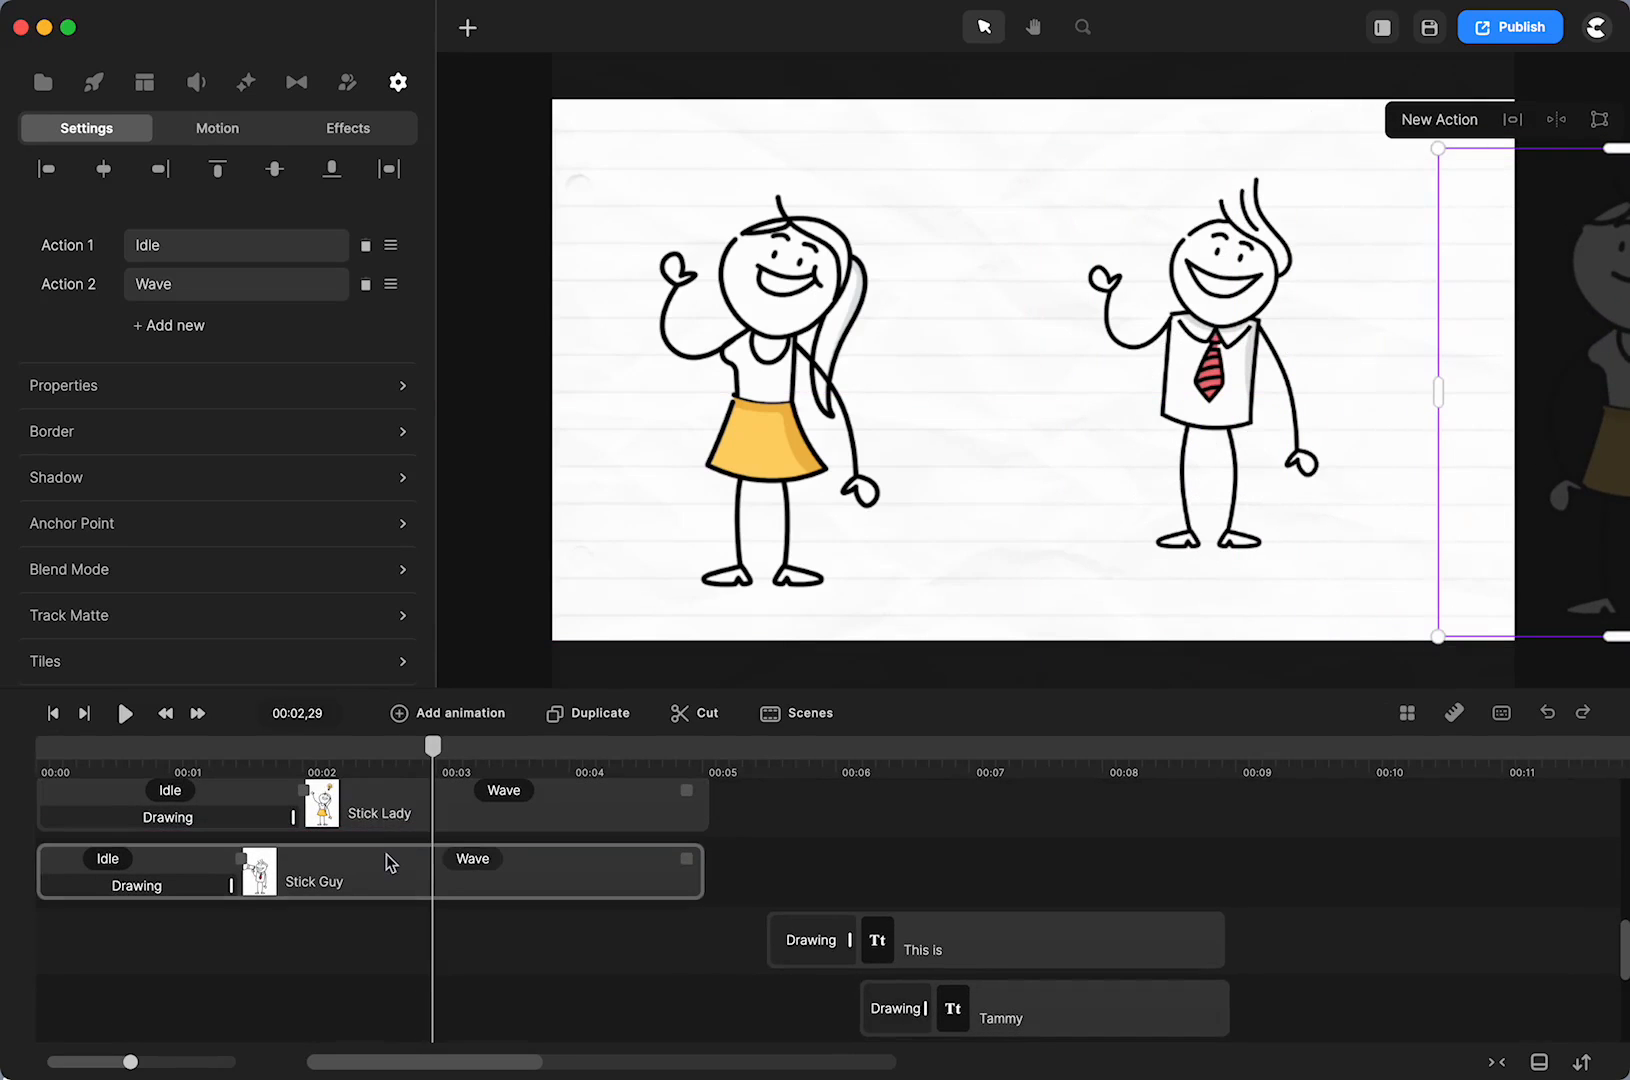
click(520, 889)
drag(780, 463, 1226, 427)
drag(1366, 157, 1352, 176)
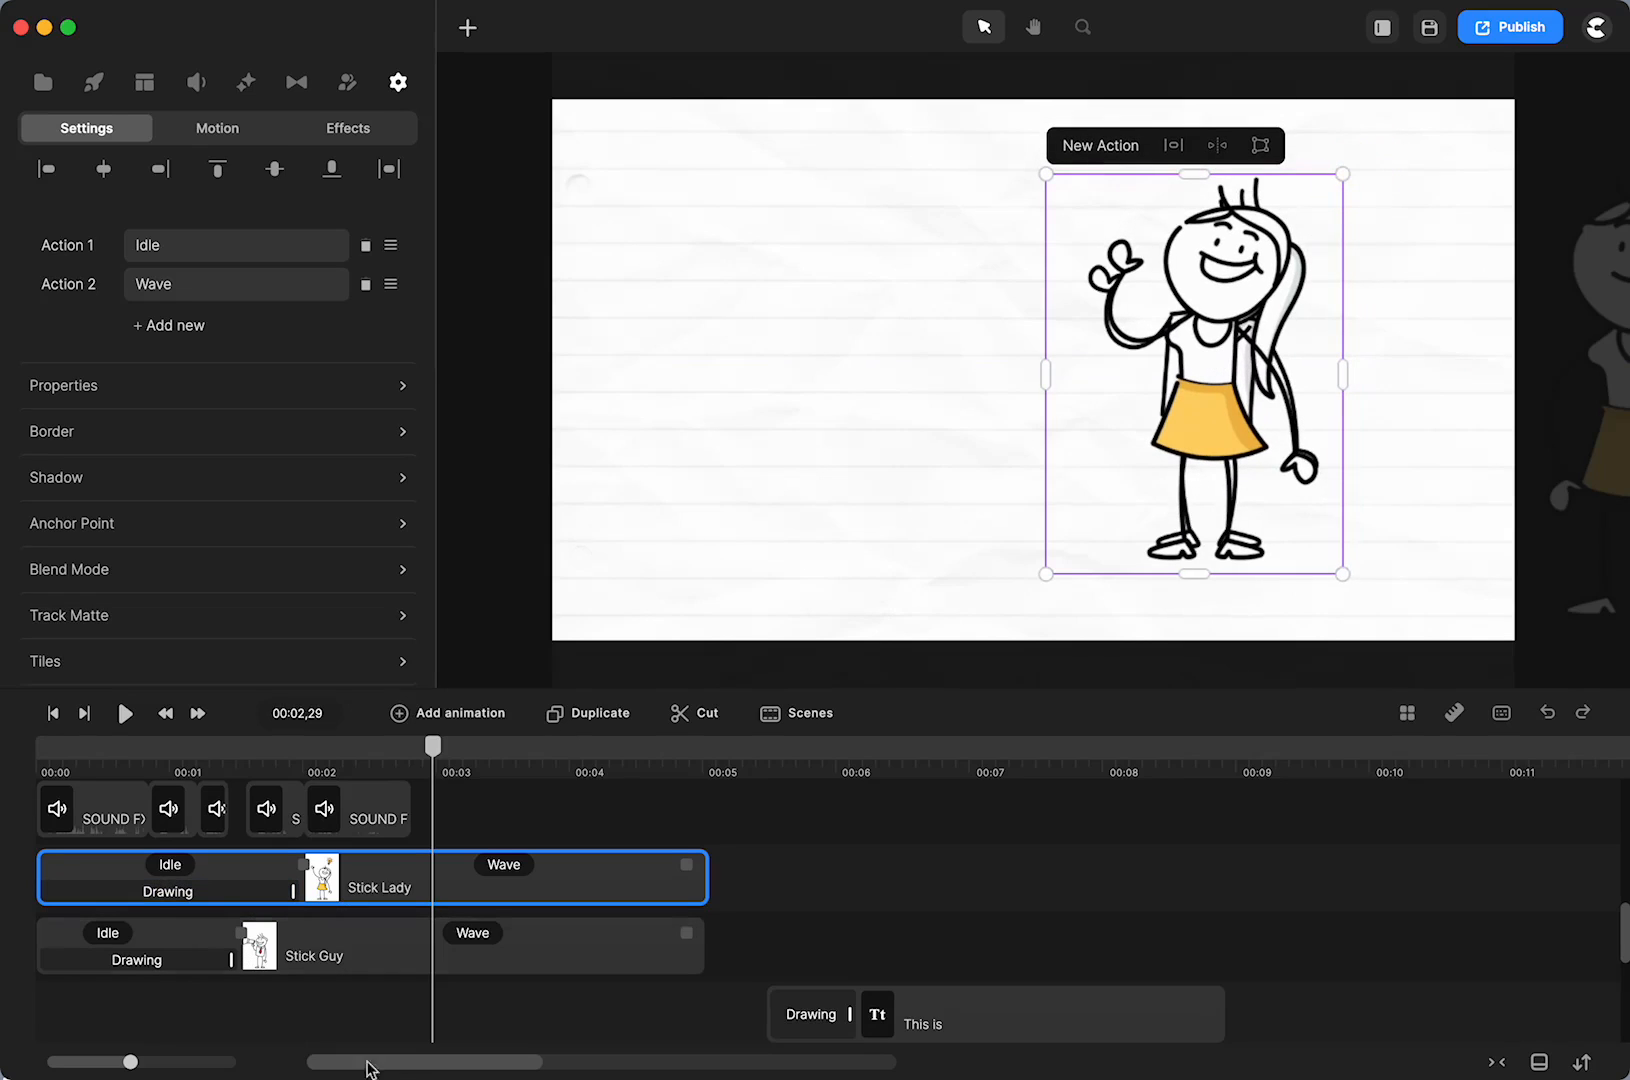
click(506, 938)
key(Delete)
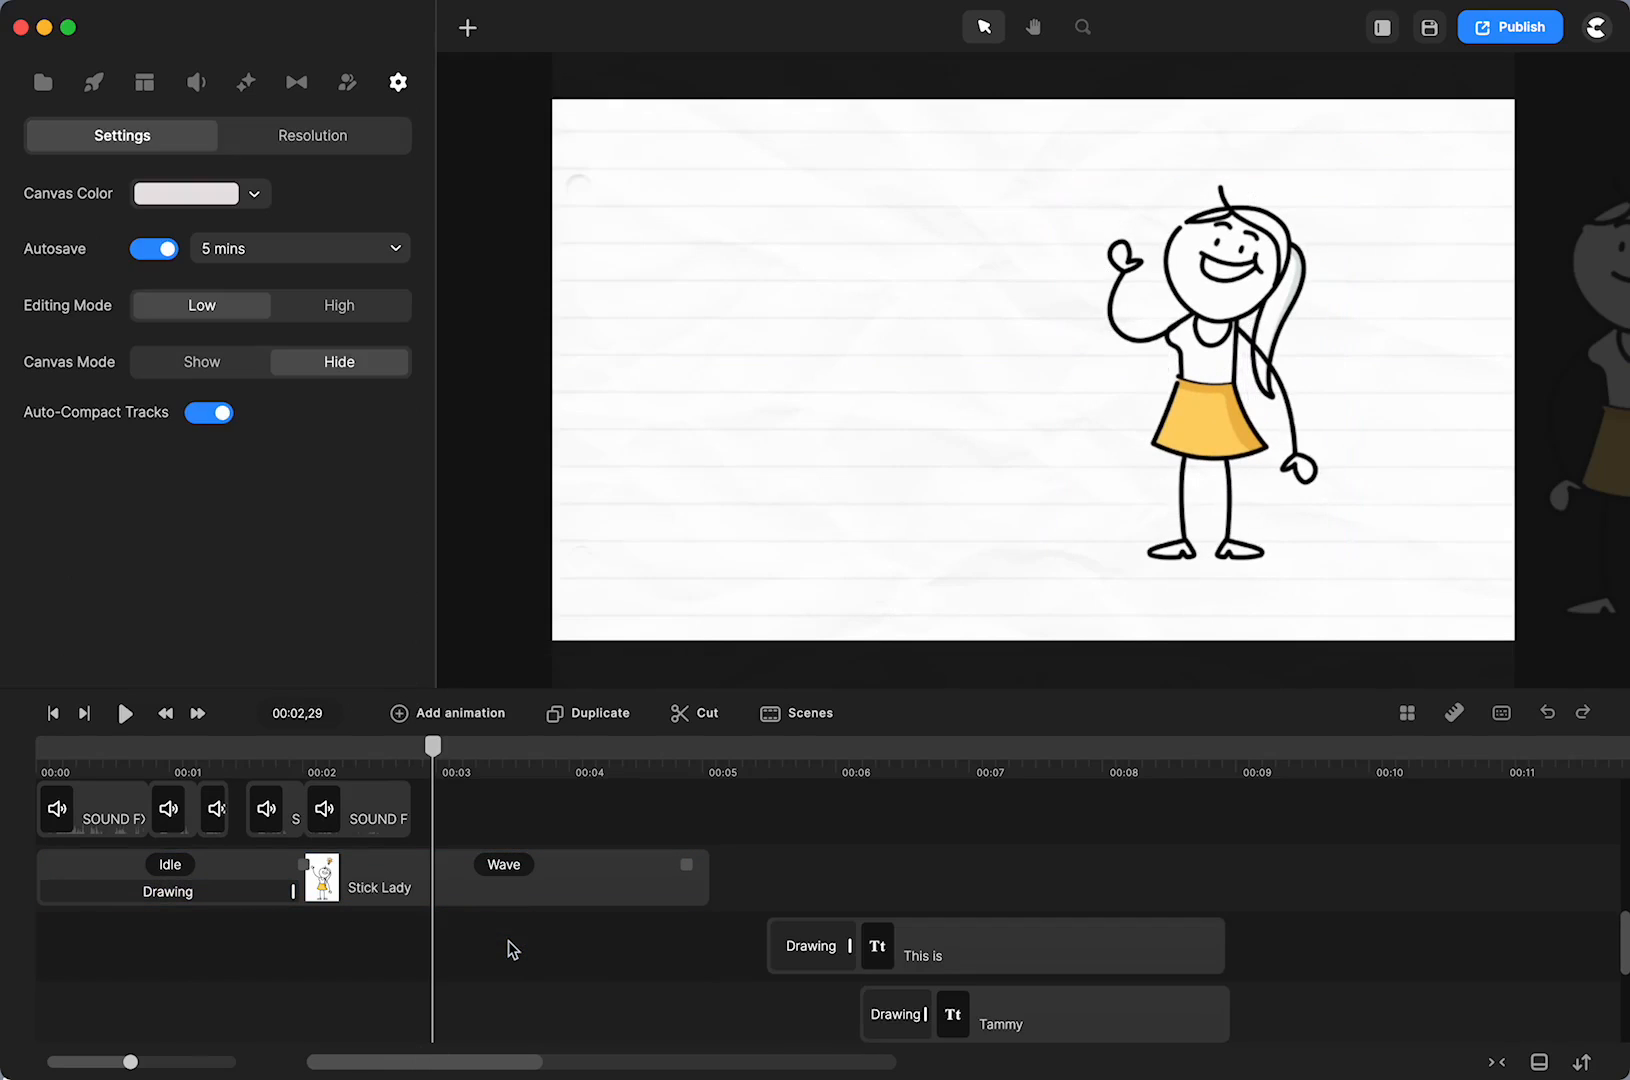
key(super+z)
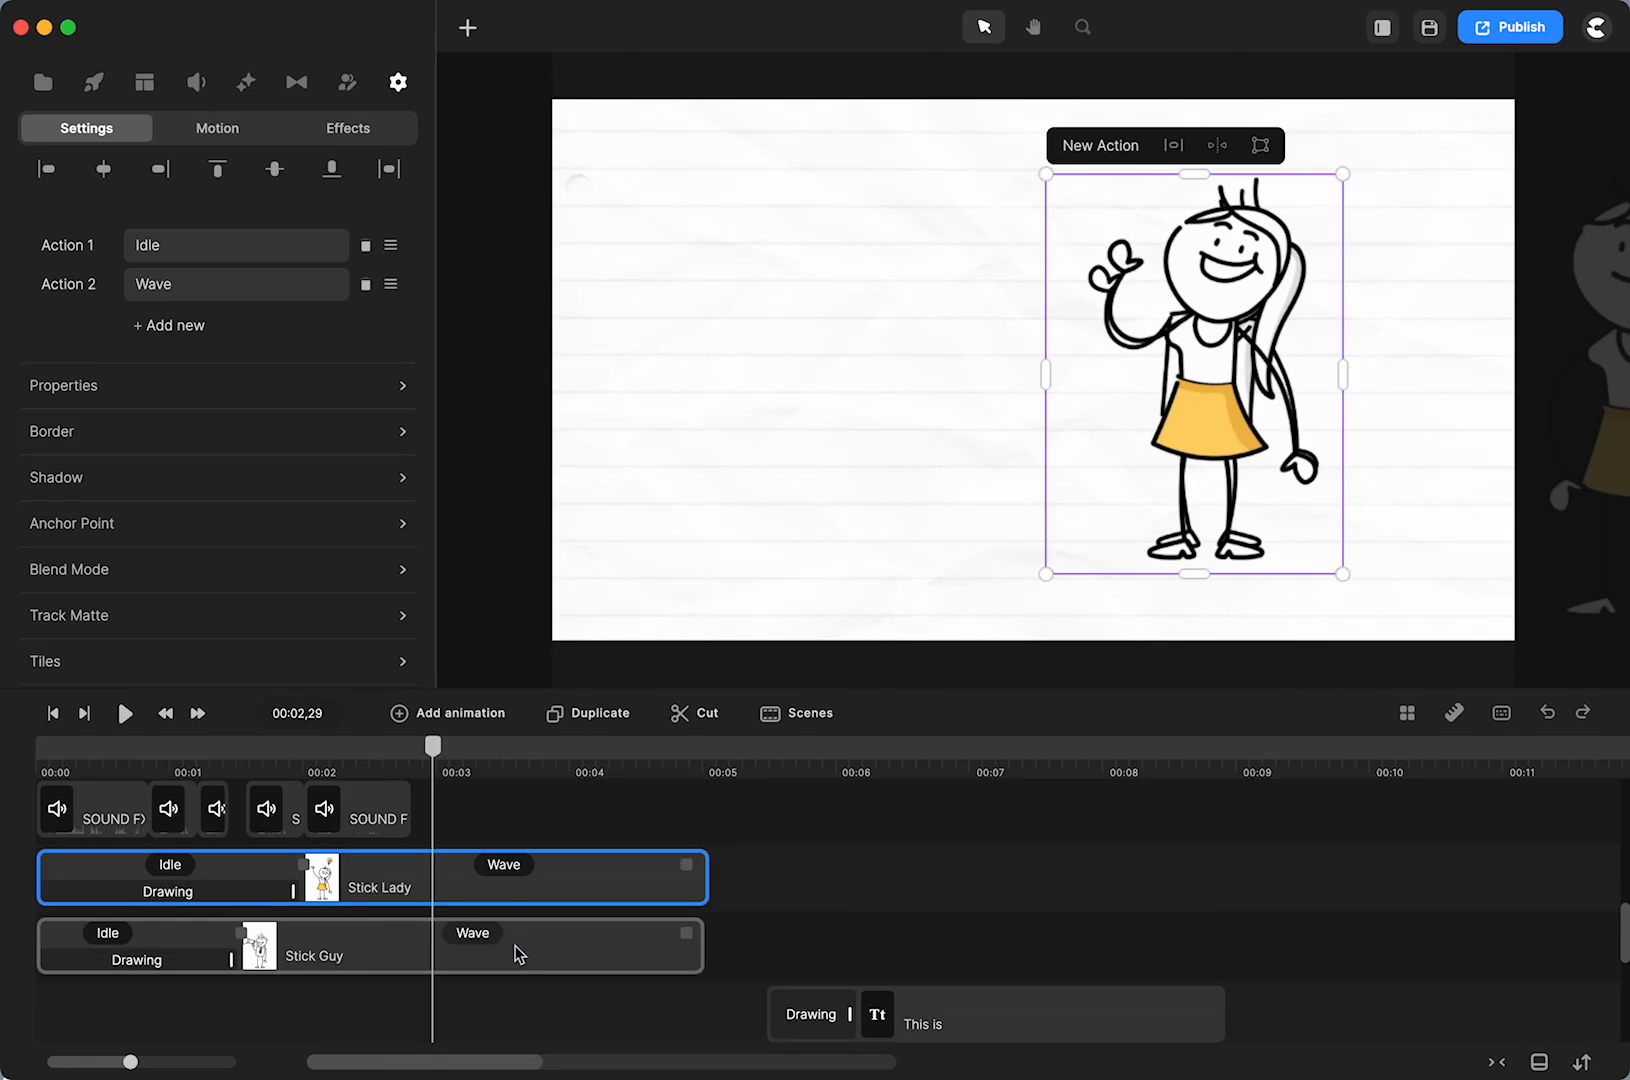
Hide the Stick Guy layer in the timeline
click(514, 943)
right_click(514, 943)
right_click(436, 960)
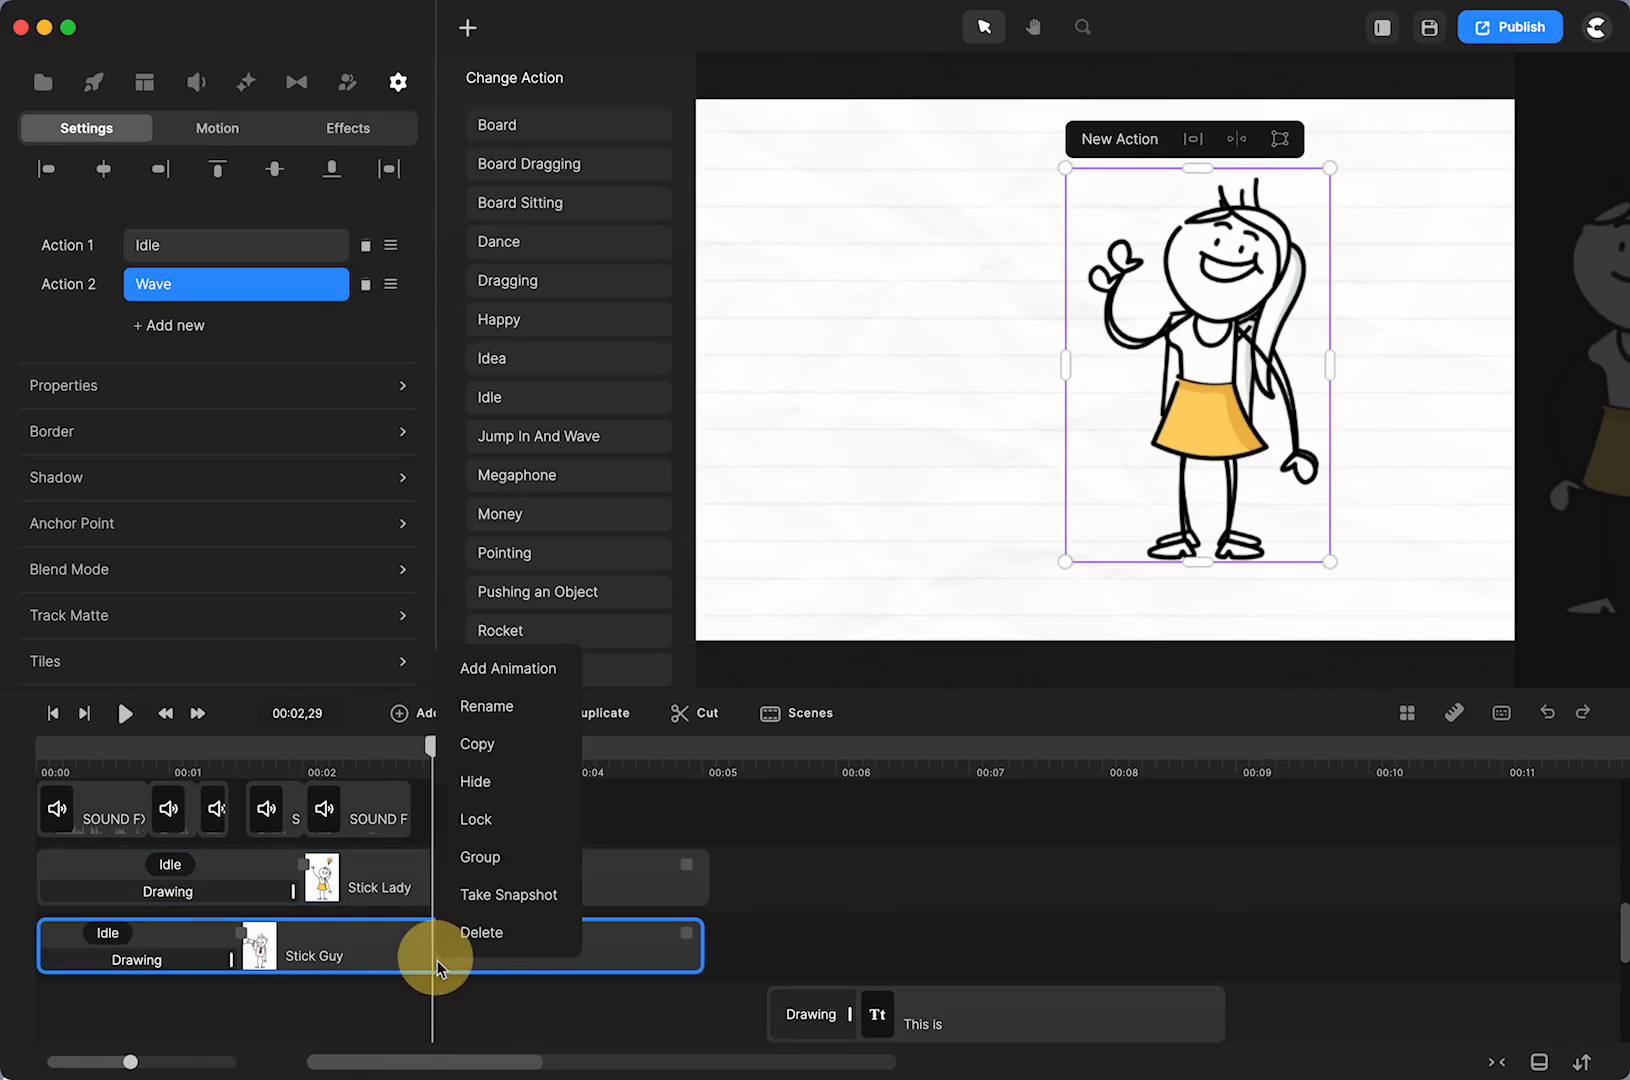
click(475, 786)
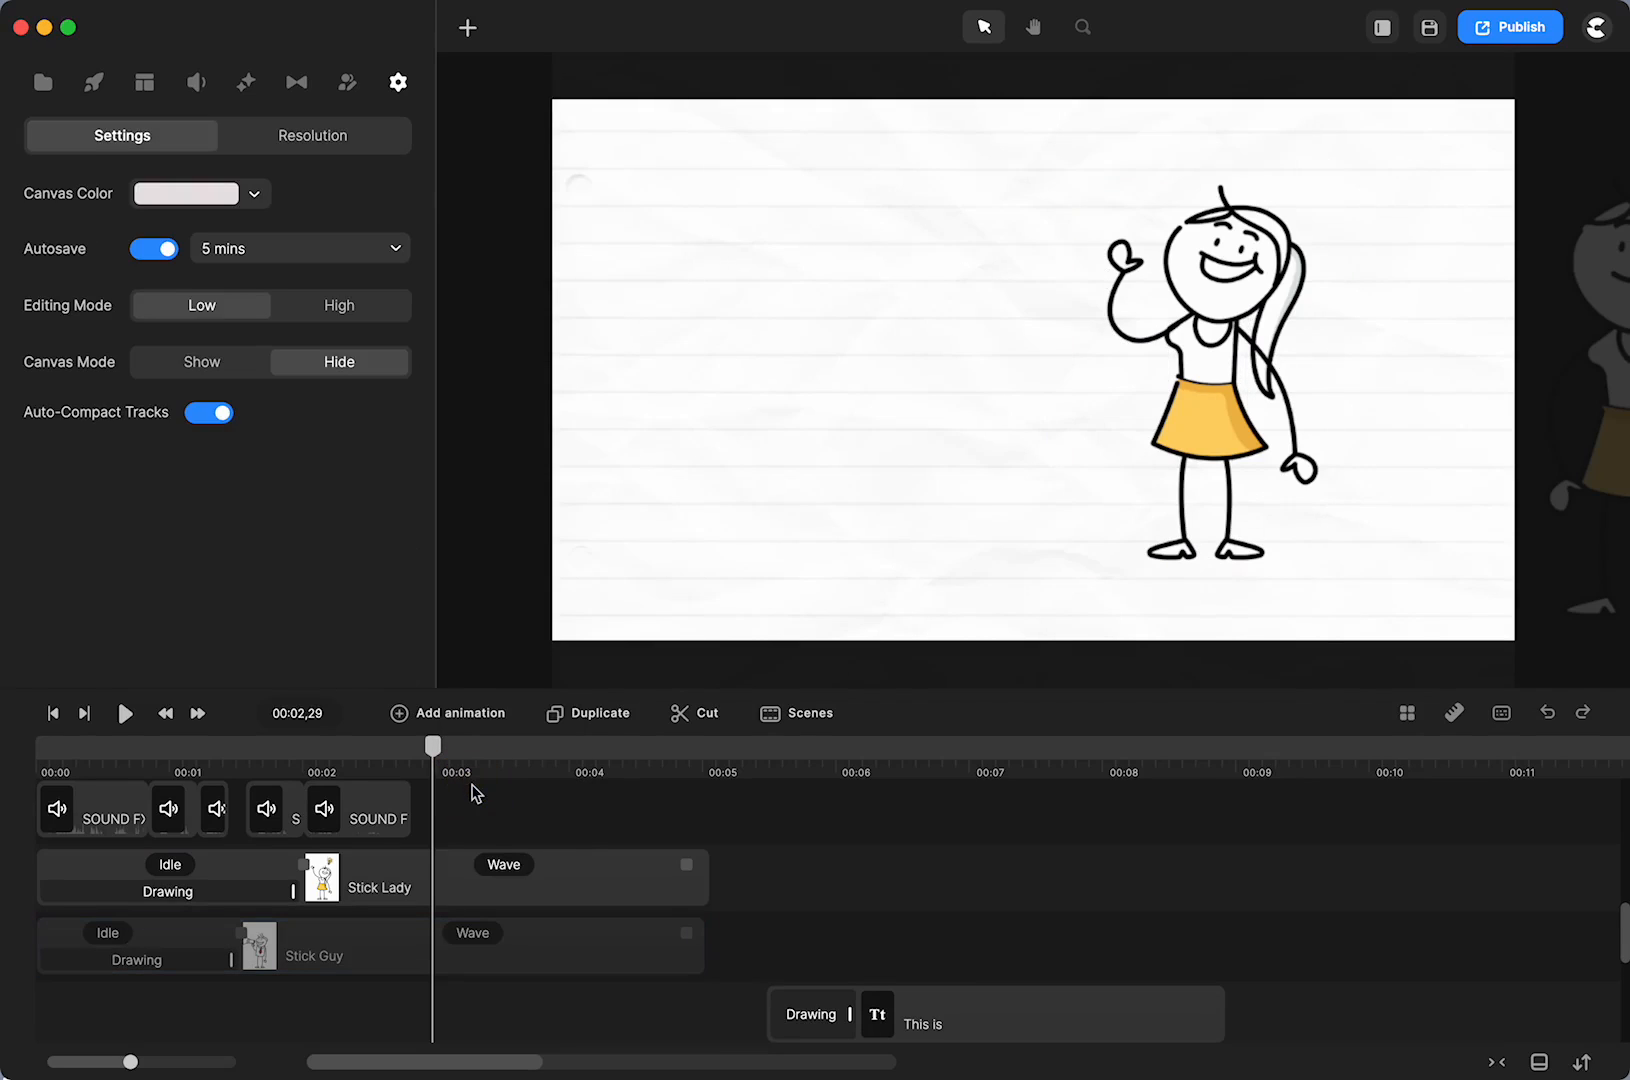
Preview the scene from the start to 00:03,28 and shift the partly traced Stick Lady farther off the canvas's right side
click(55, 715)
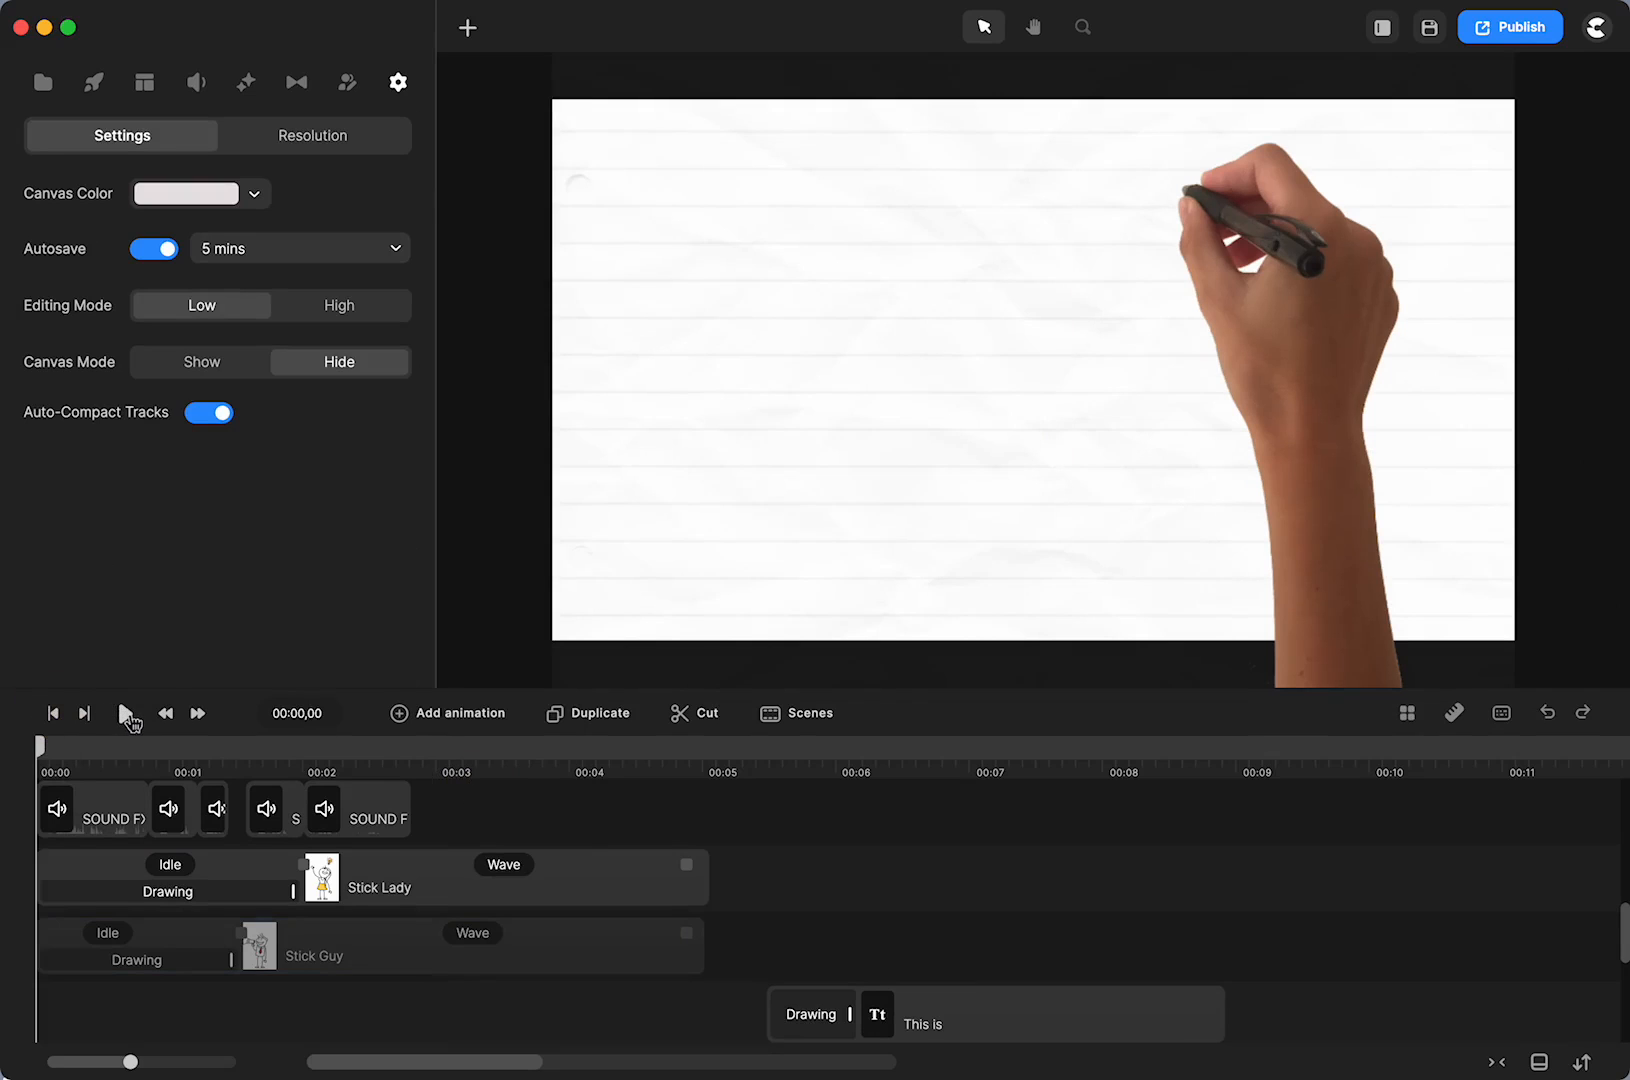
click(126, 714)
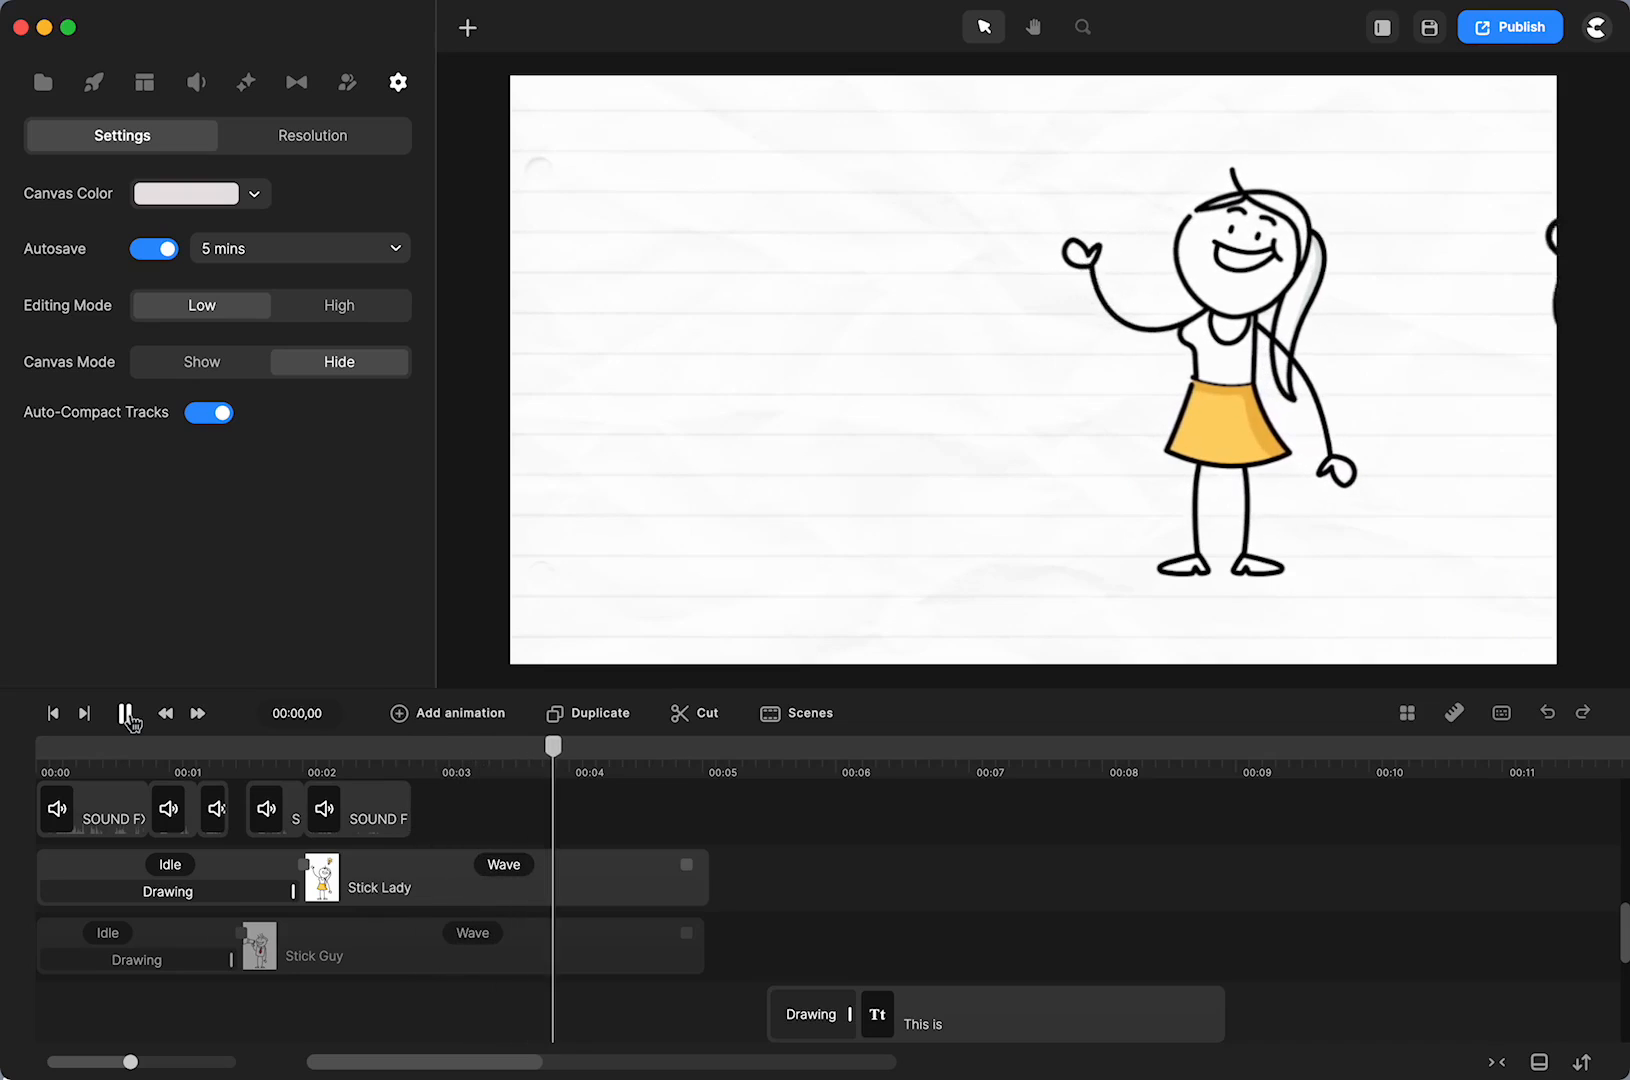
click(126, 714)
click(1621, 341)
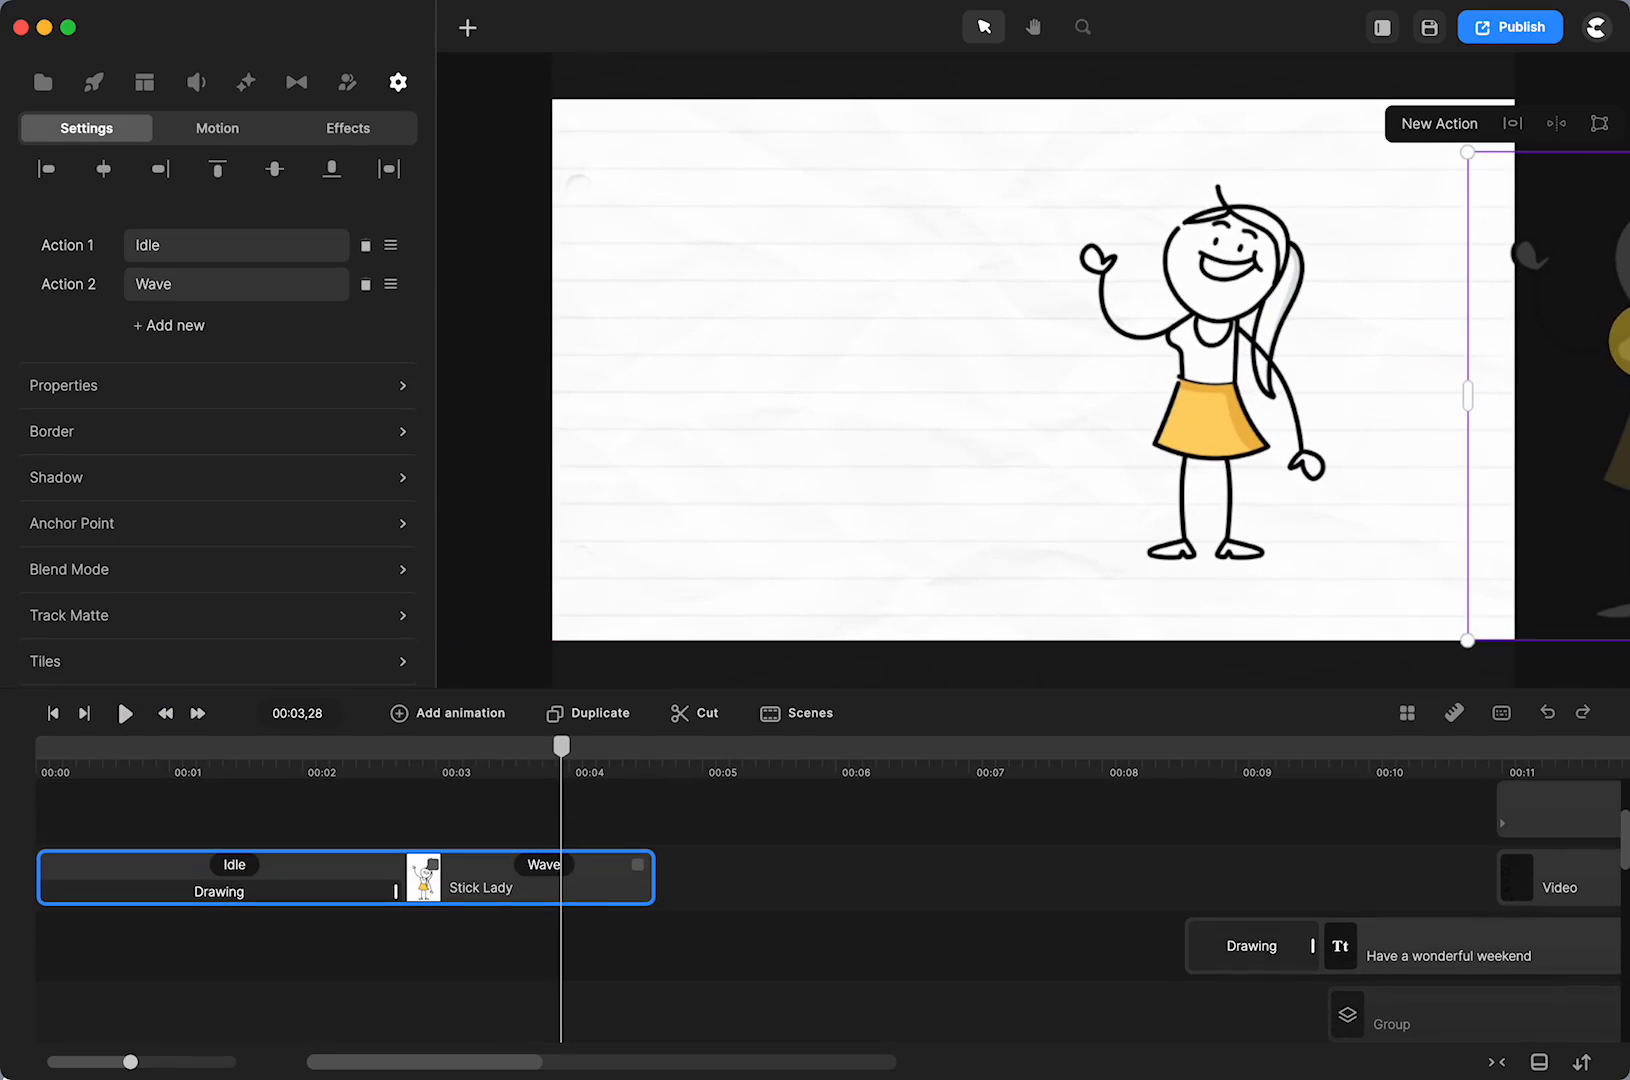
drag(1539, 255, 1578, 261)
Find the "This is" text and name text layers in the timeline and move them together to start just after 00:02
scroll(204, 983, down, 3)
scroll(204, 983, down, 5)
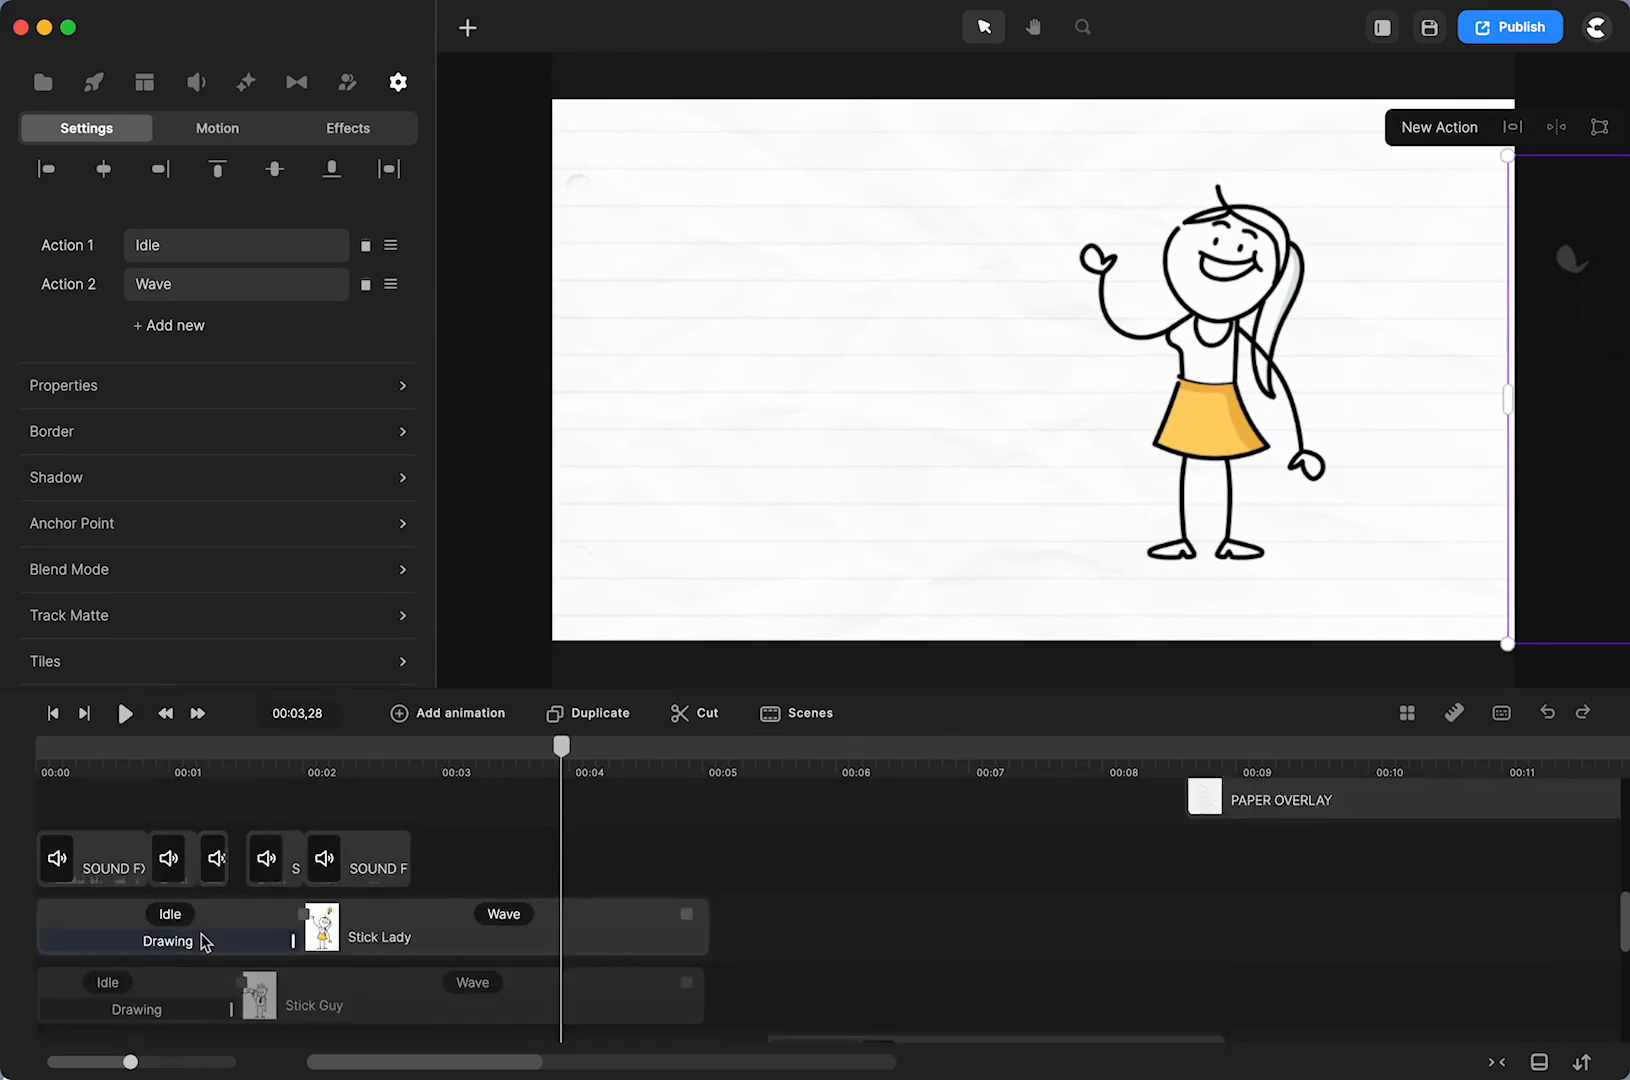
scroll(204, 942, up, 5)
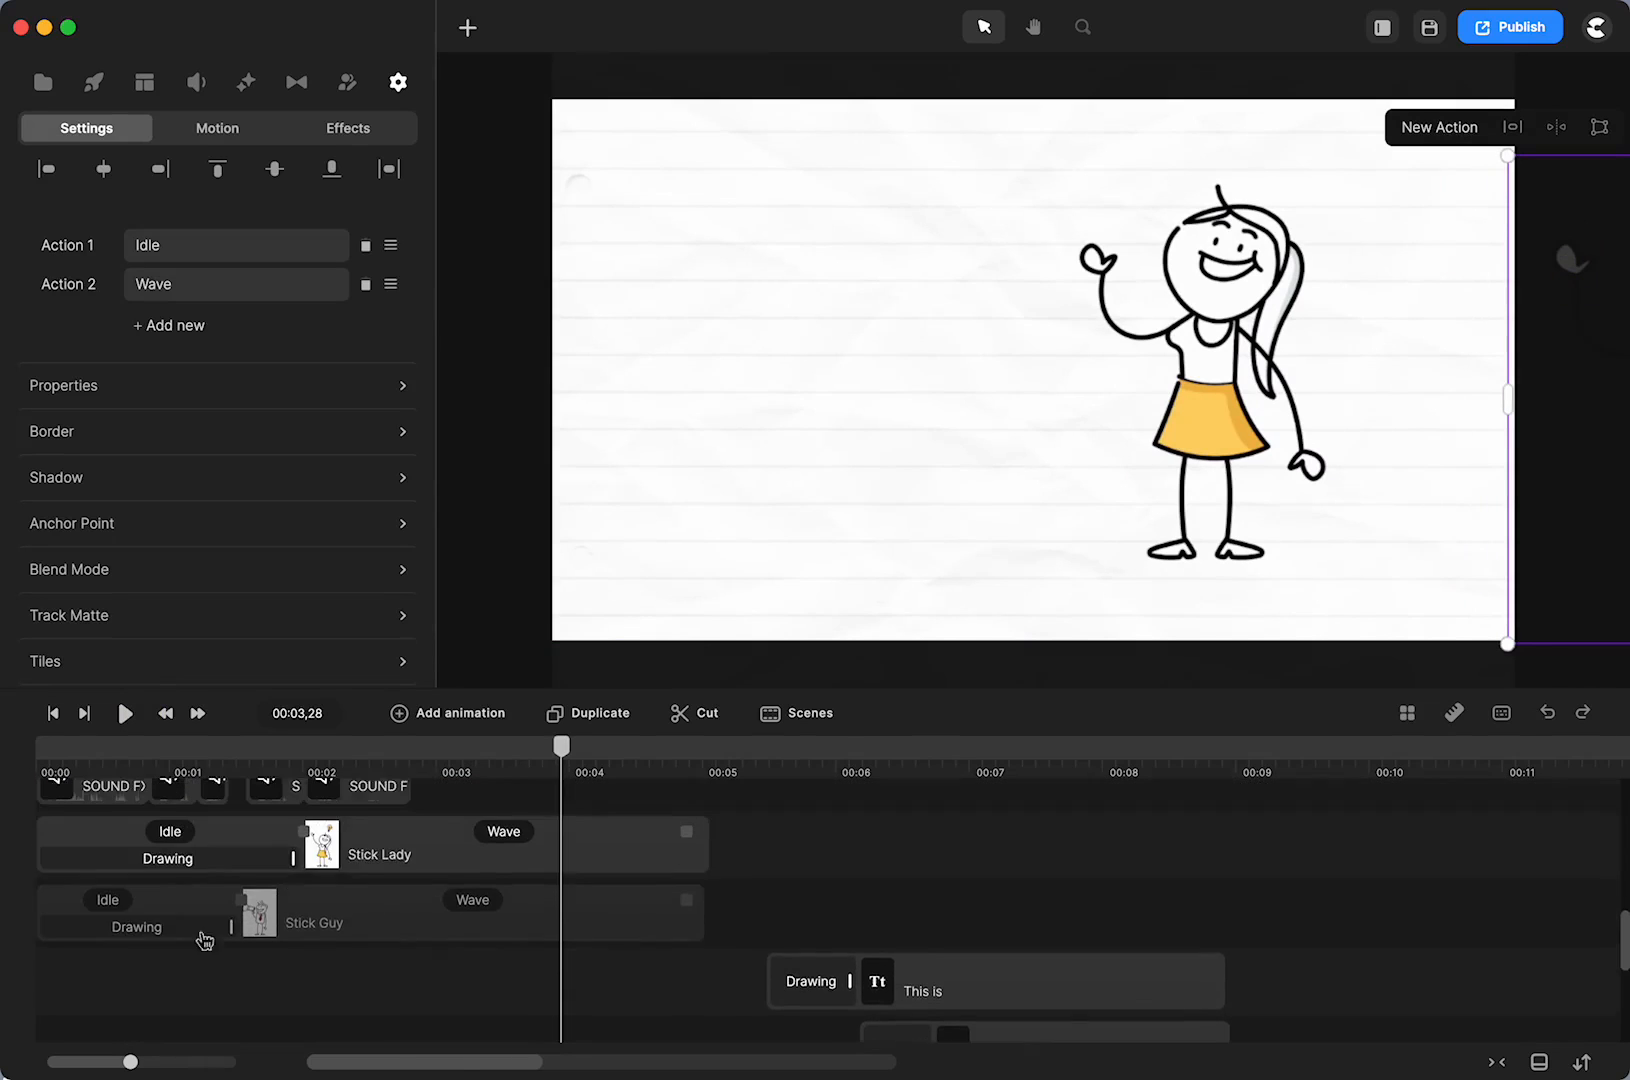
scroll(204, 940, down, 5)
scroll(202, 926, up, 3)
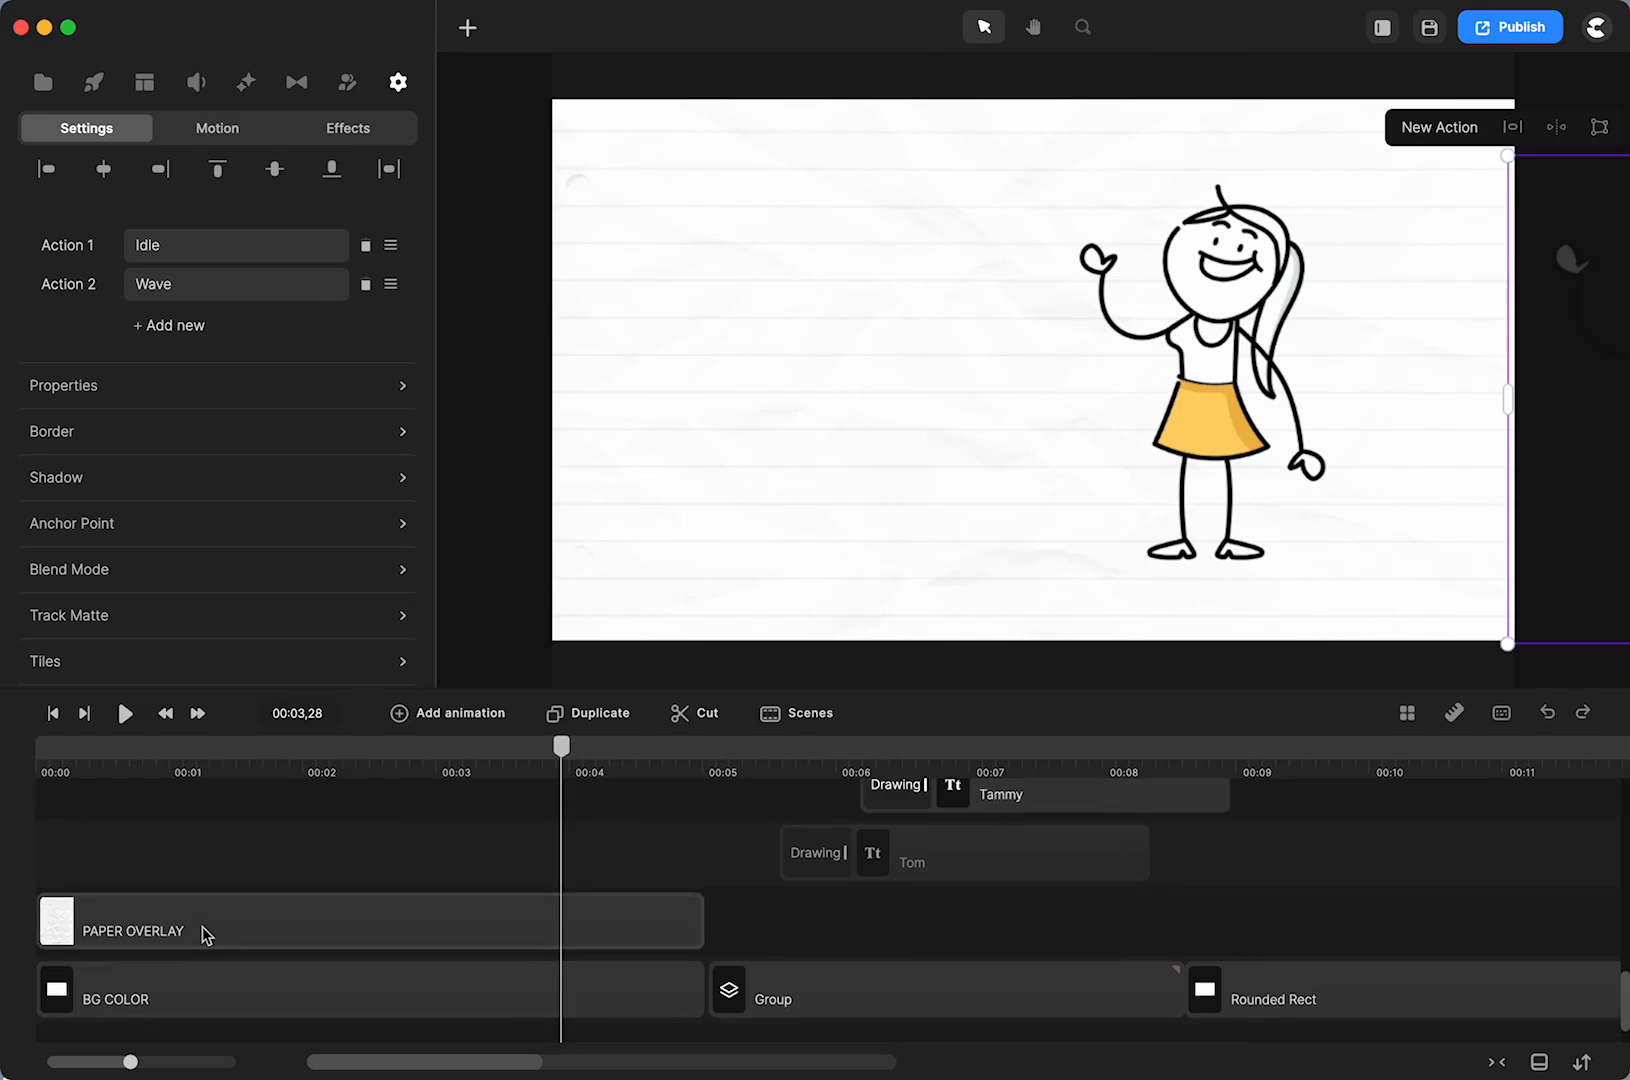
right_click(202, 889)
click(570, 838)
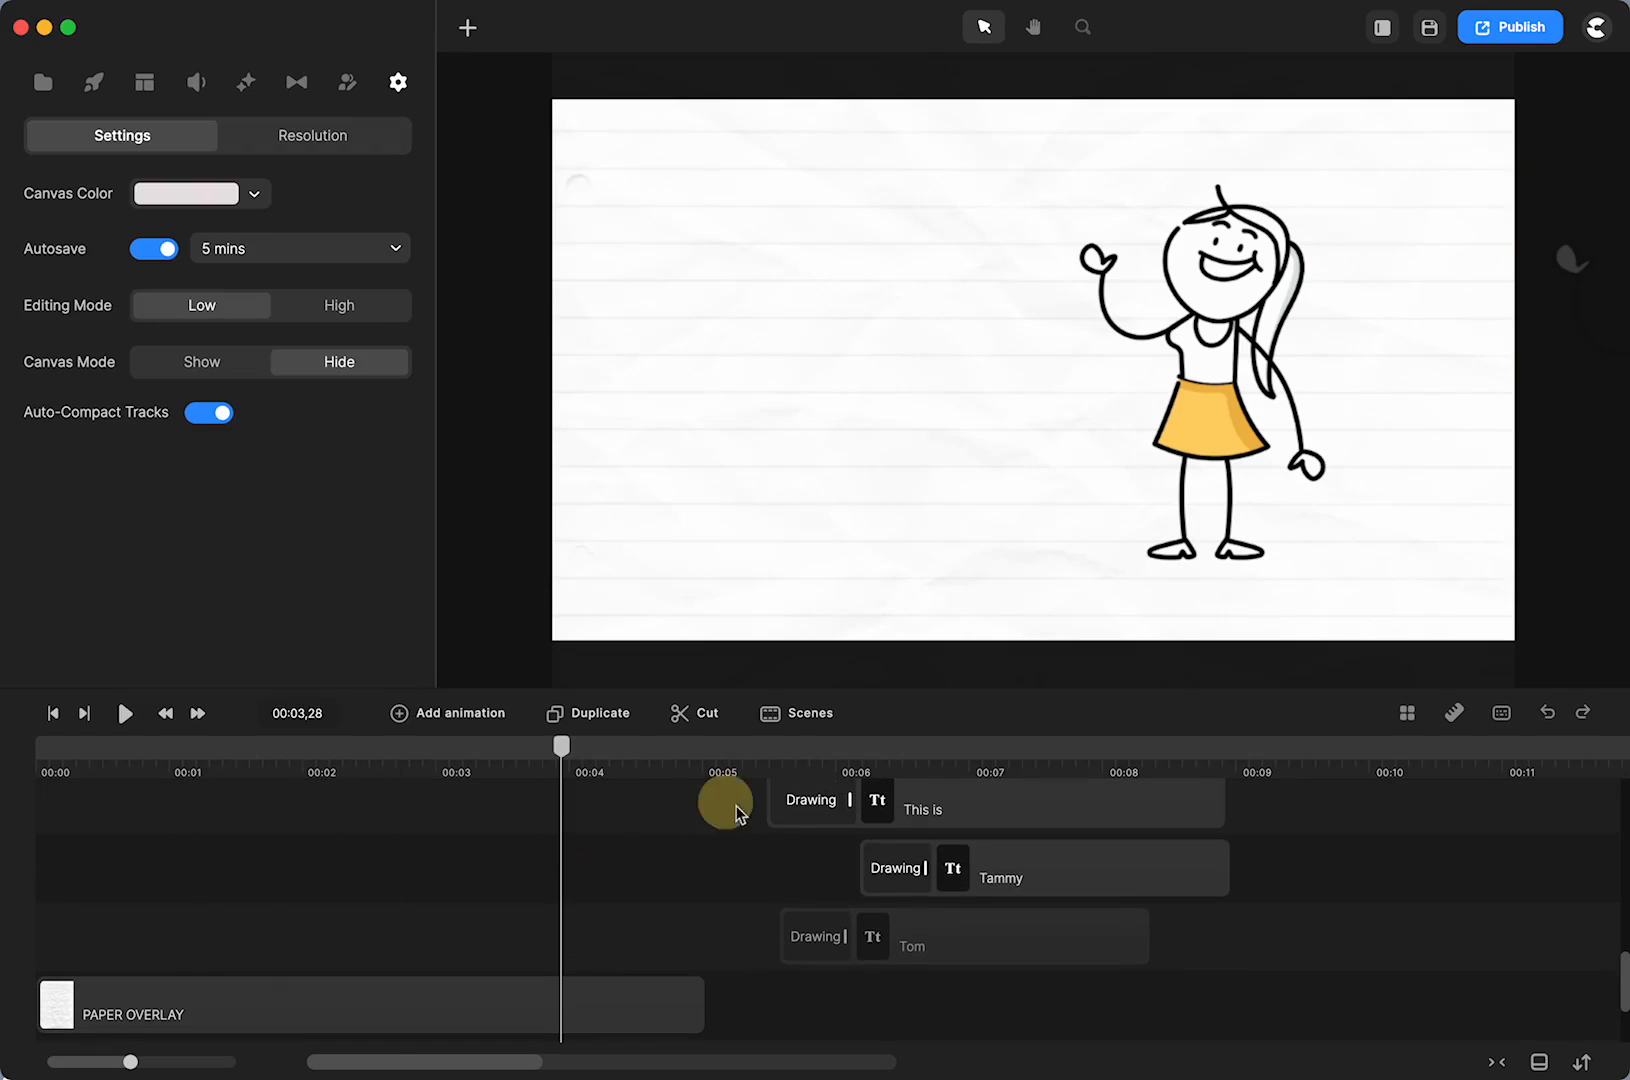
drag(727, 813, 1016, 939)
drag(1122, 849, 685, 880)
Set the playhead to 00:01,18, move the selected text layers so "This is" starts there, and clear the selection
scroll(593, 952, up, 2)
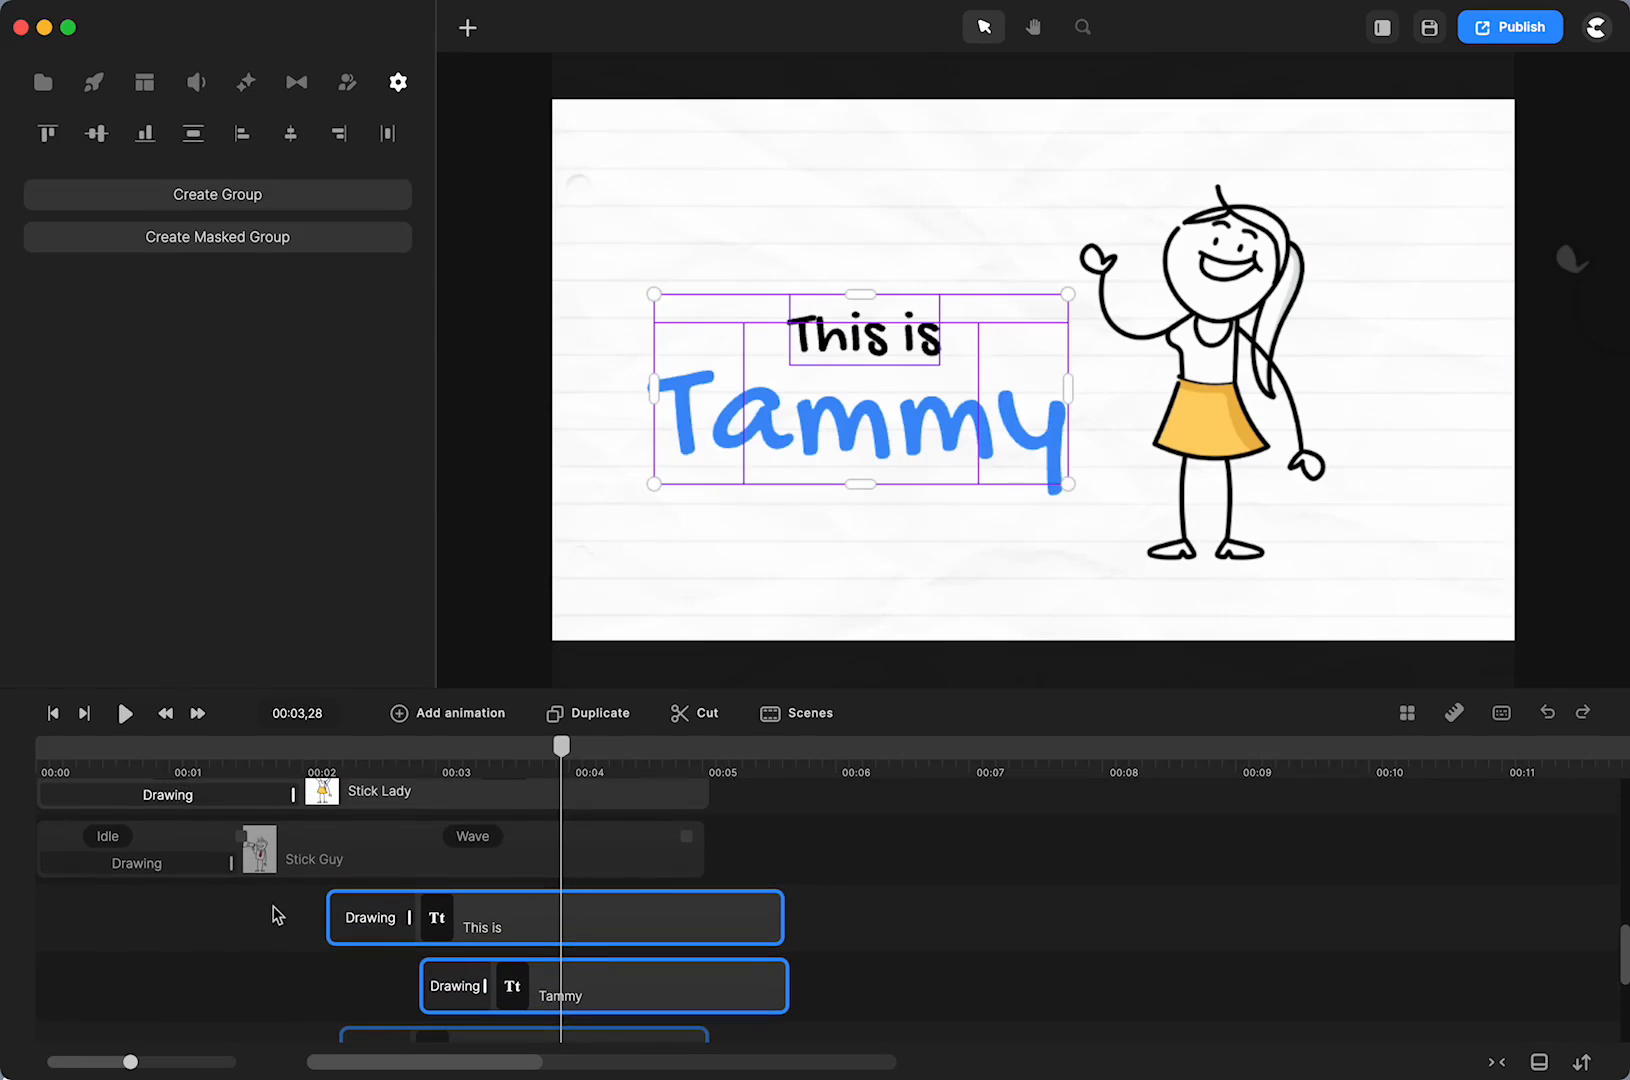
click(251, 764)
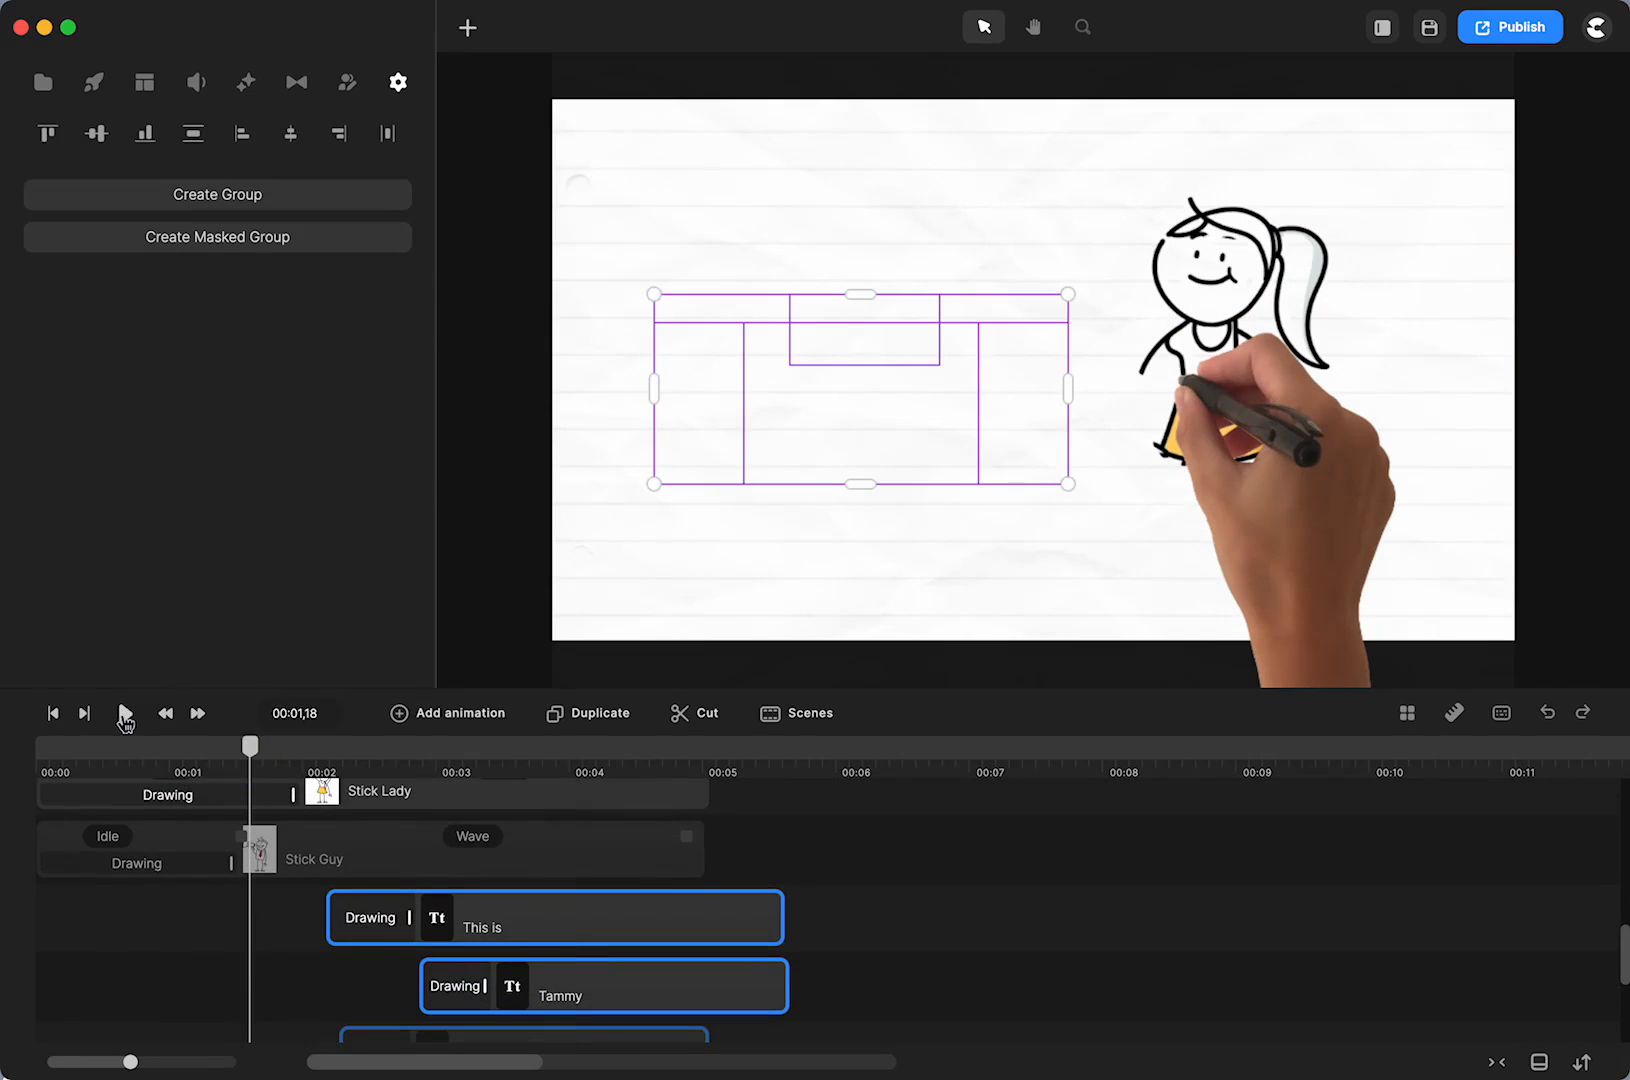
drag(712, 942, 636, 933)
click(133, 945)
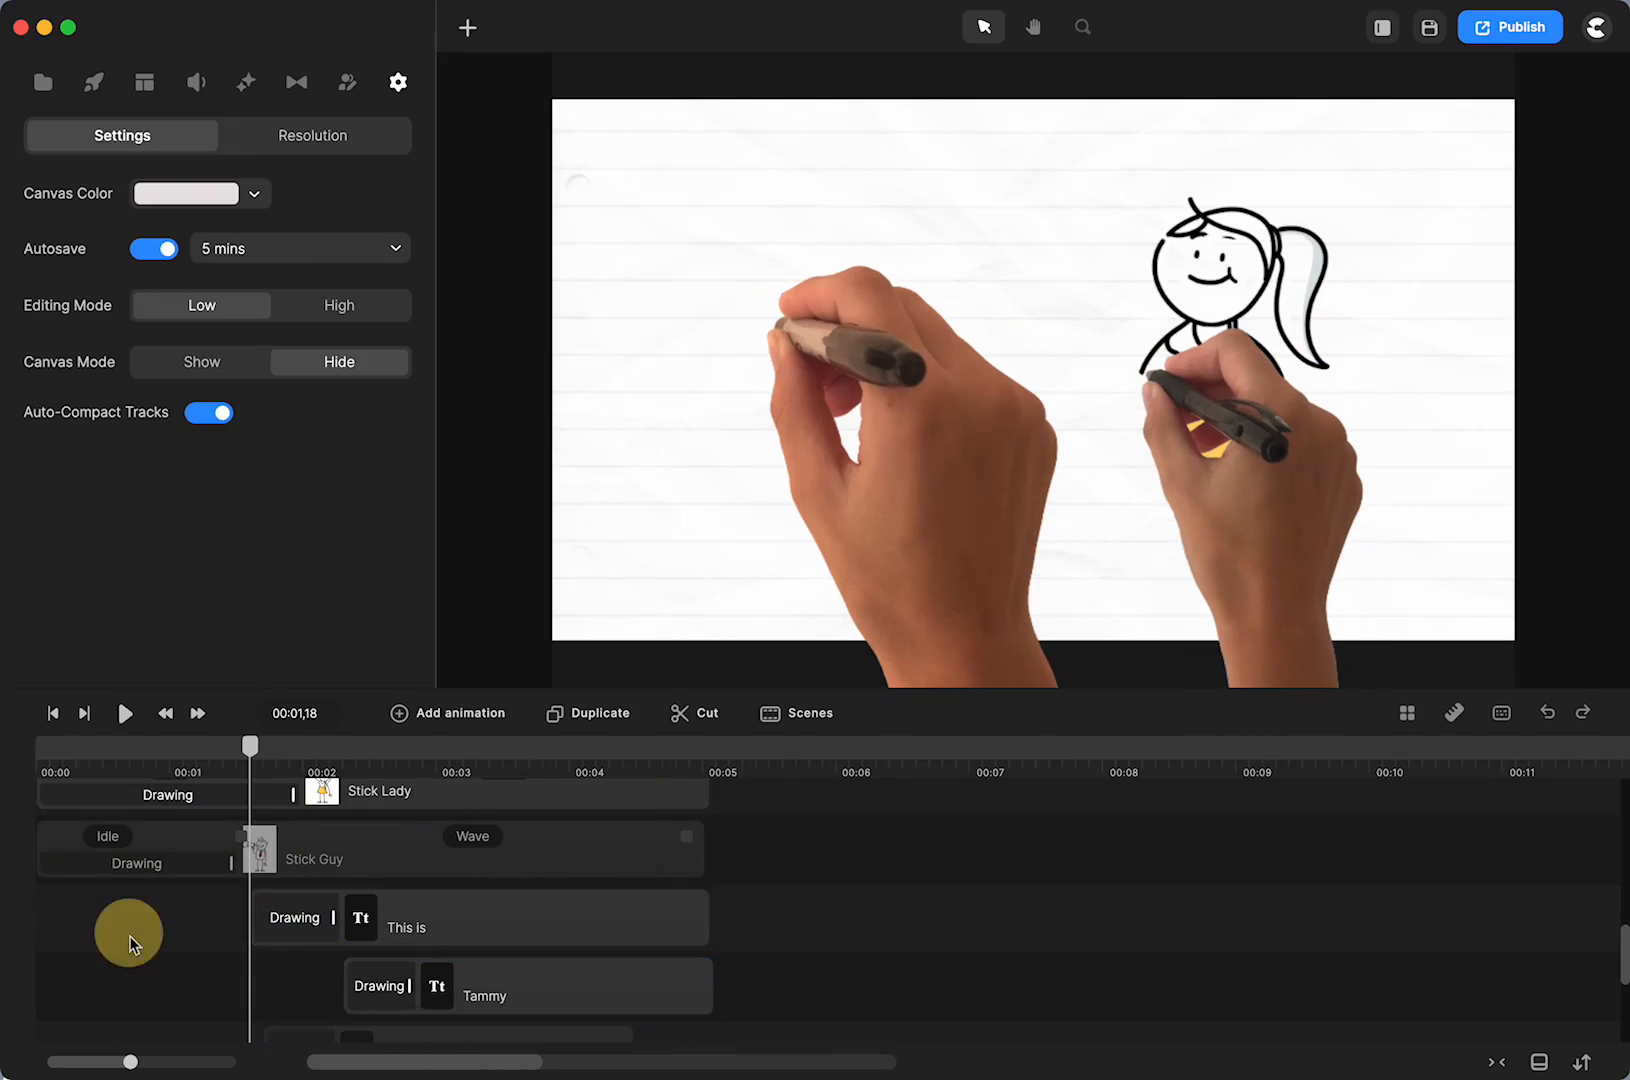
Play the text drawing from 00:01,18 to 00:02,15 and compare the Drawing durations of the Stick Lady and Stick Guy layers
click(124, 713)
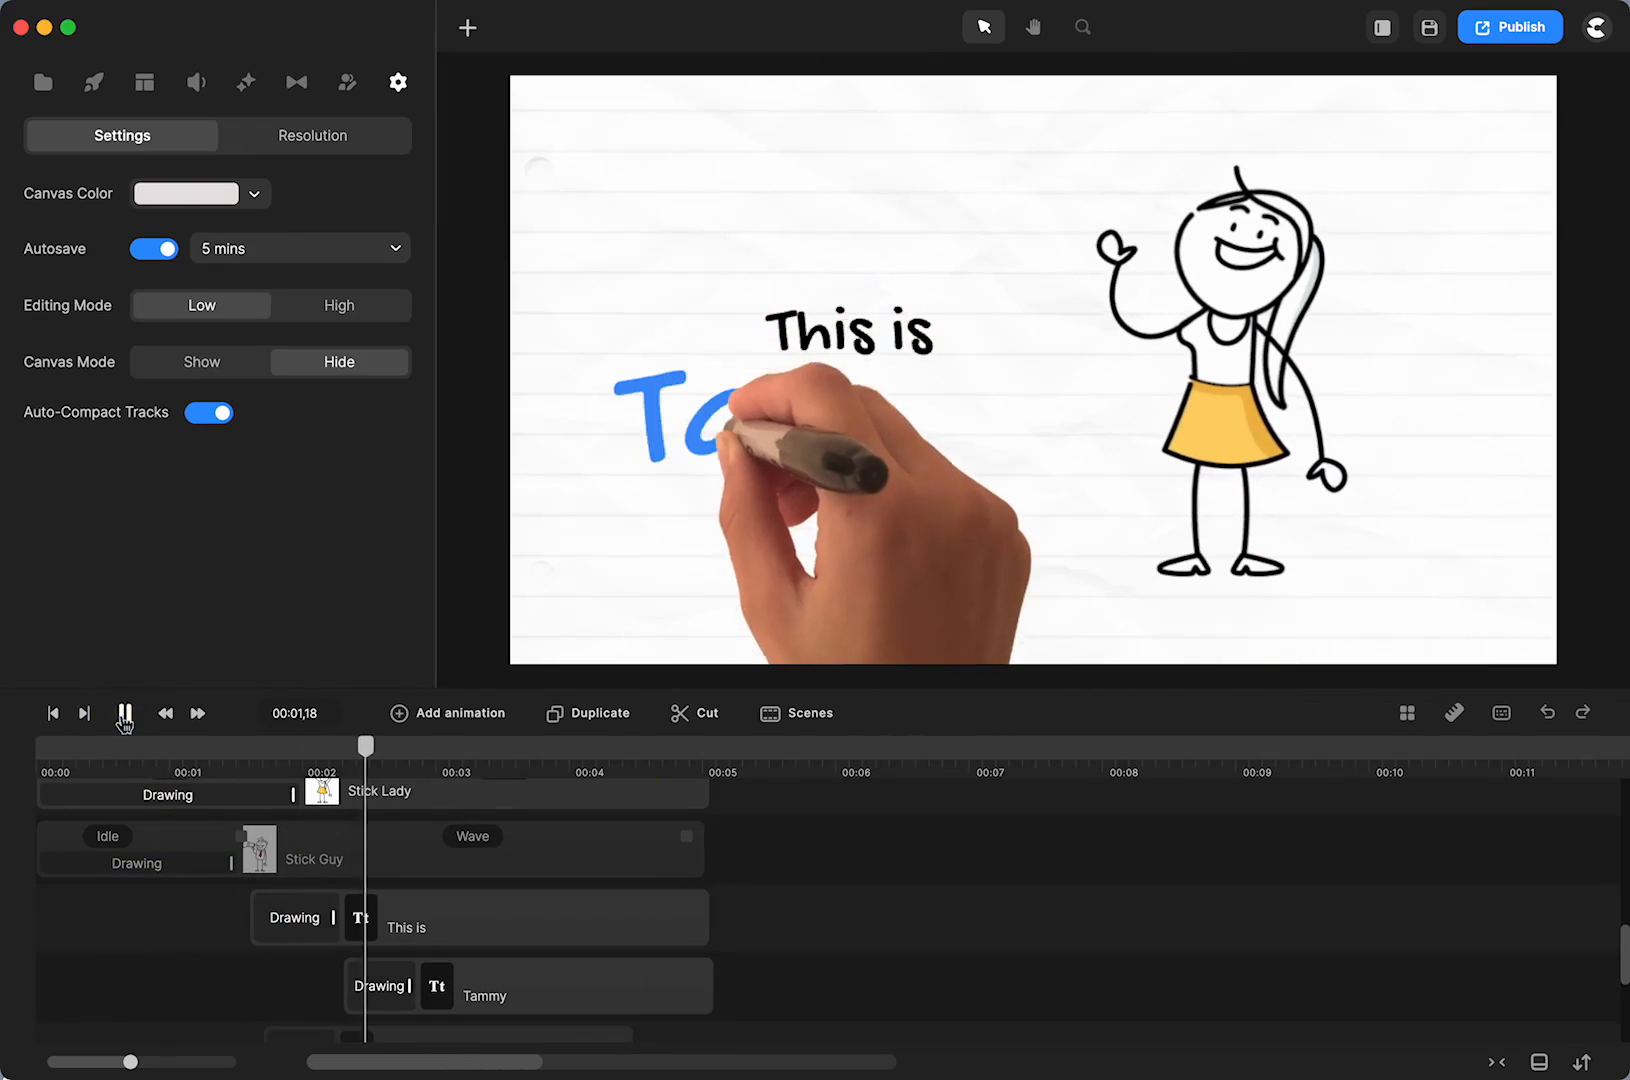
click(1020, 478)
scroll(422, 792, up, 2)
click(262, 856)
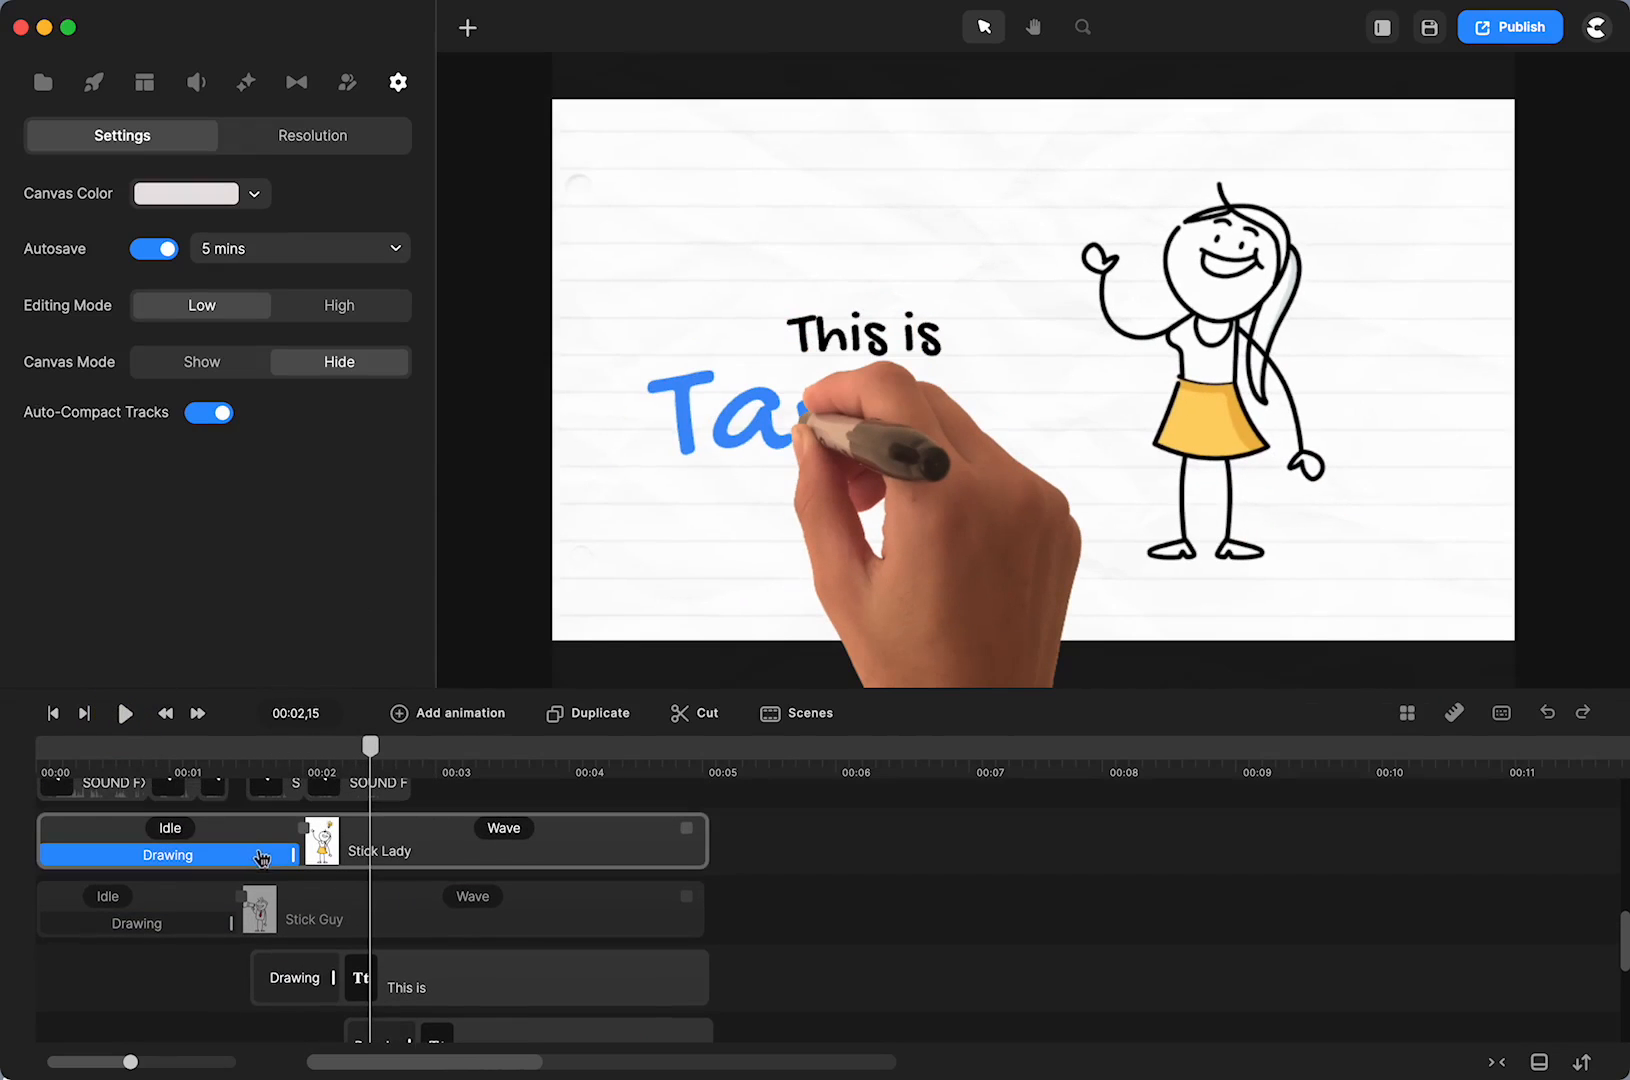
click(203, 936)
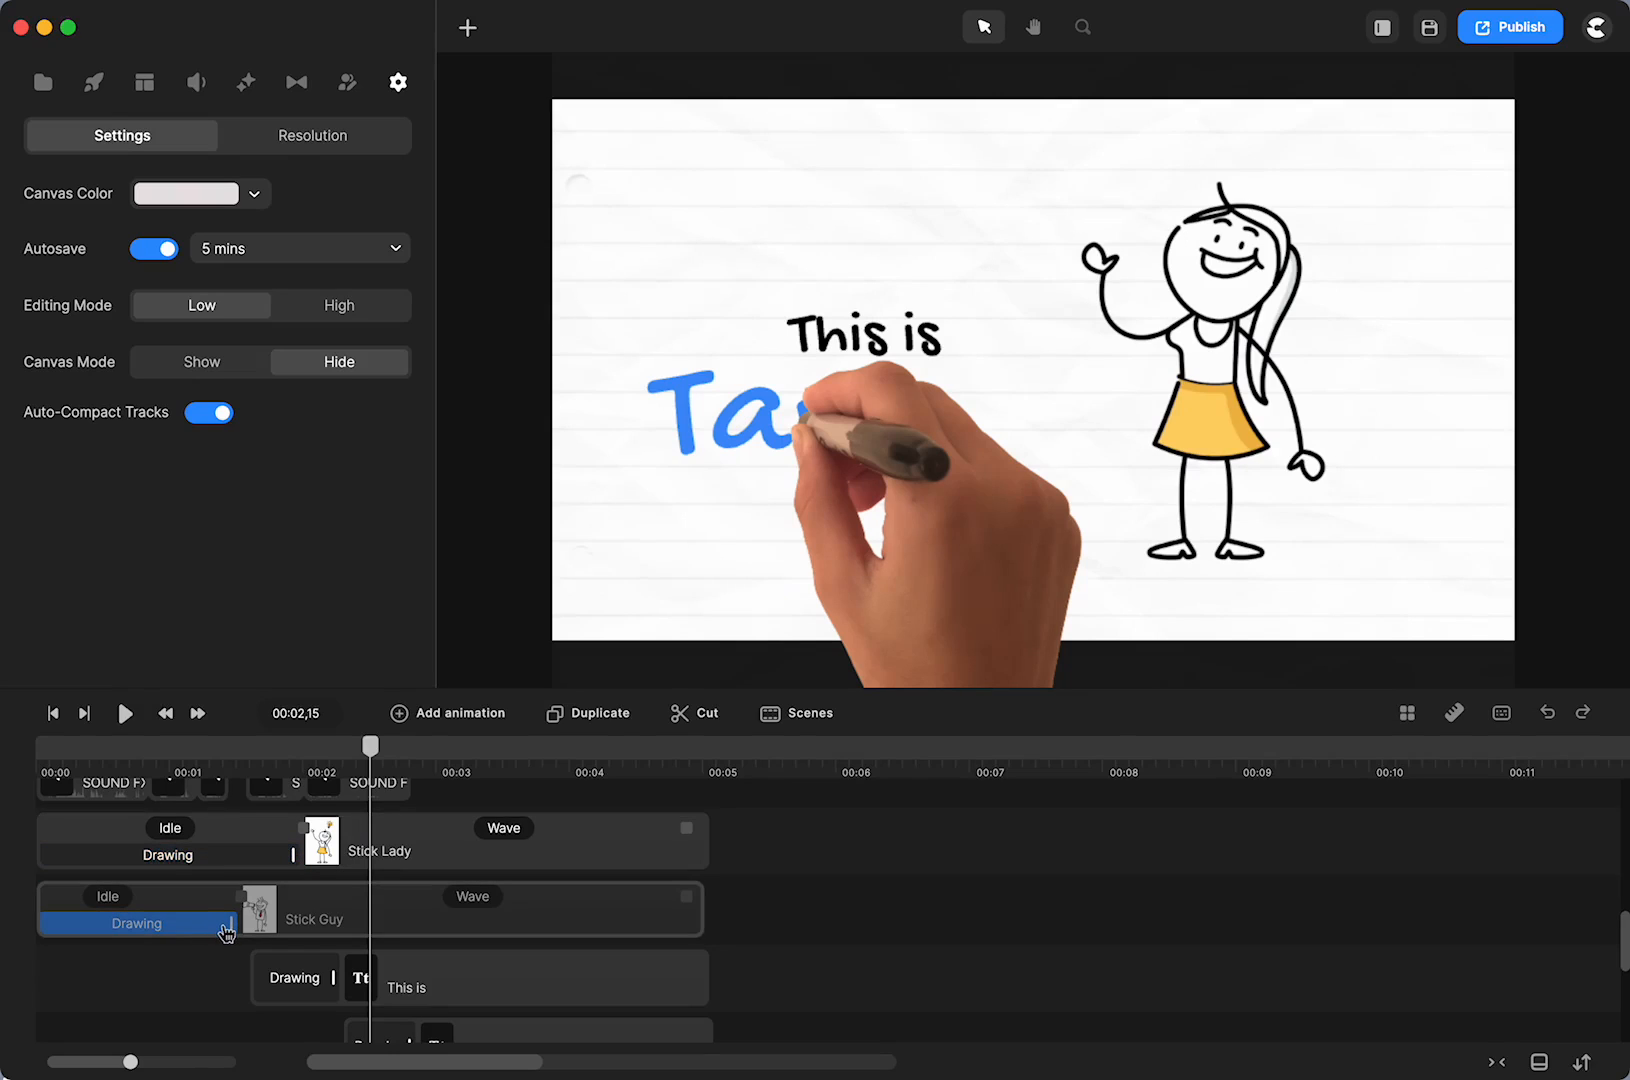
click(295, 853)
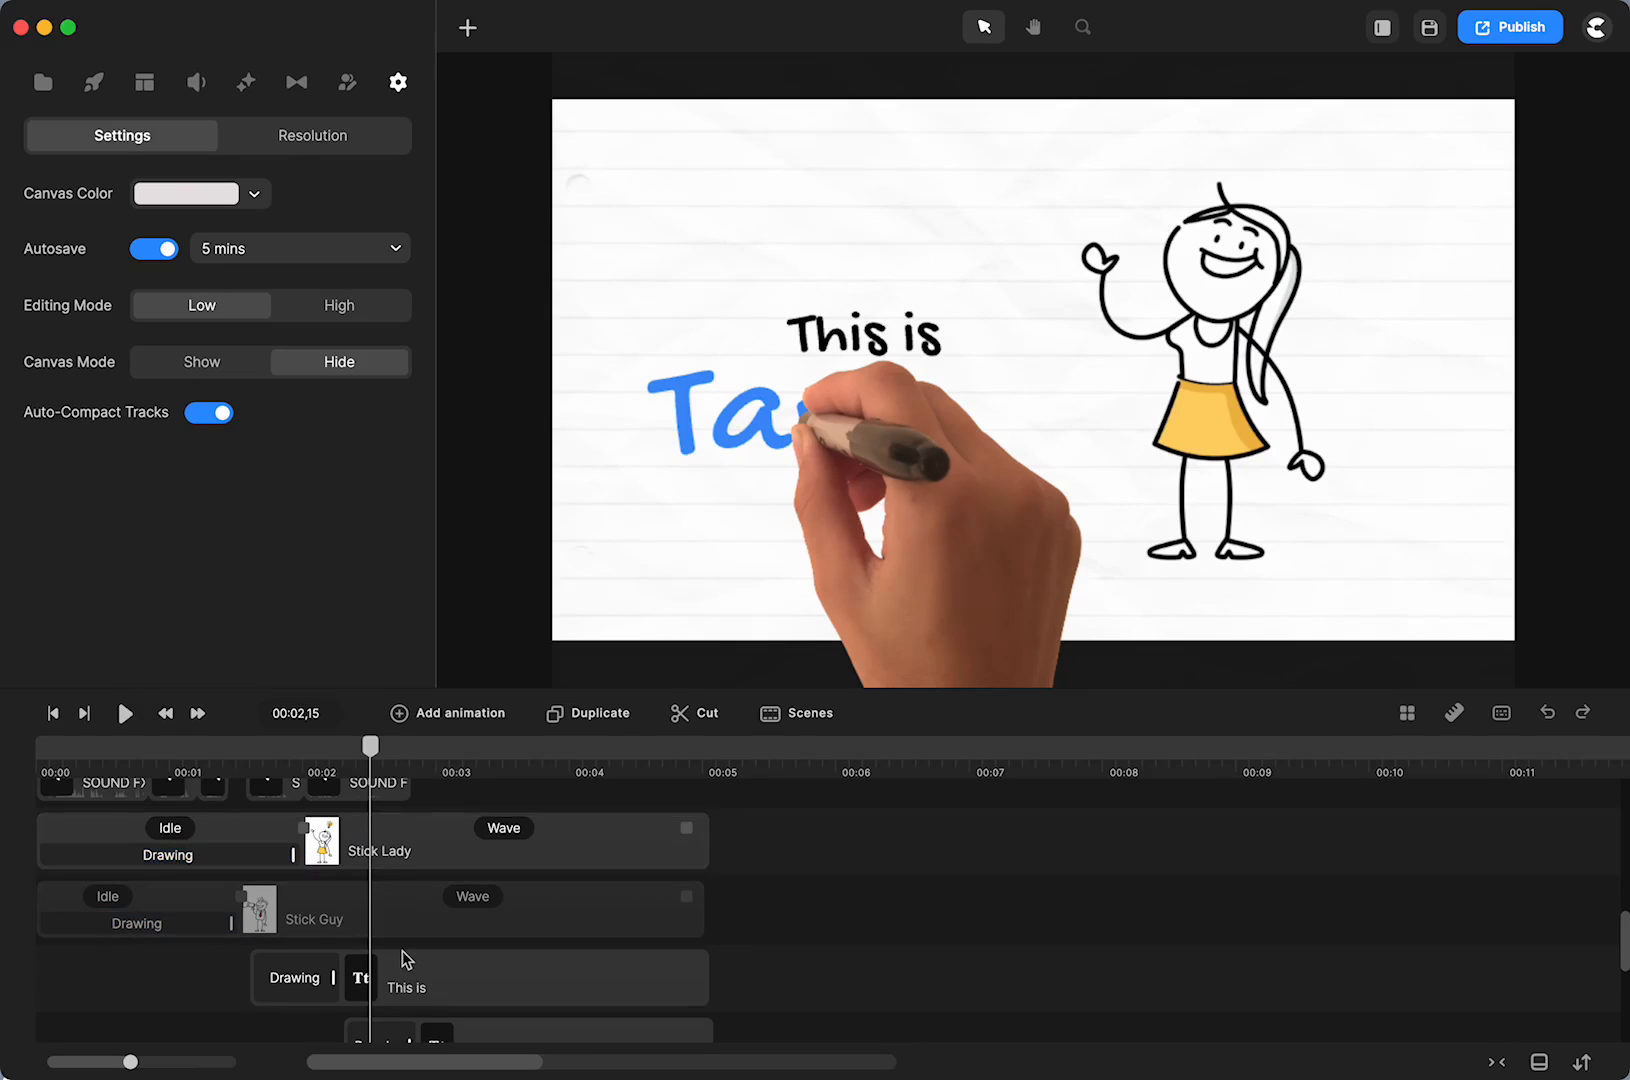
Move the "This is" and visible name text layers together so that "This is" starts at 00:02,15
scroll(390, 960, down, 2)
drag(210, 937, 599, 961)
scroll(490, 985, down, 1)
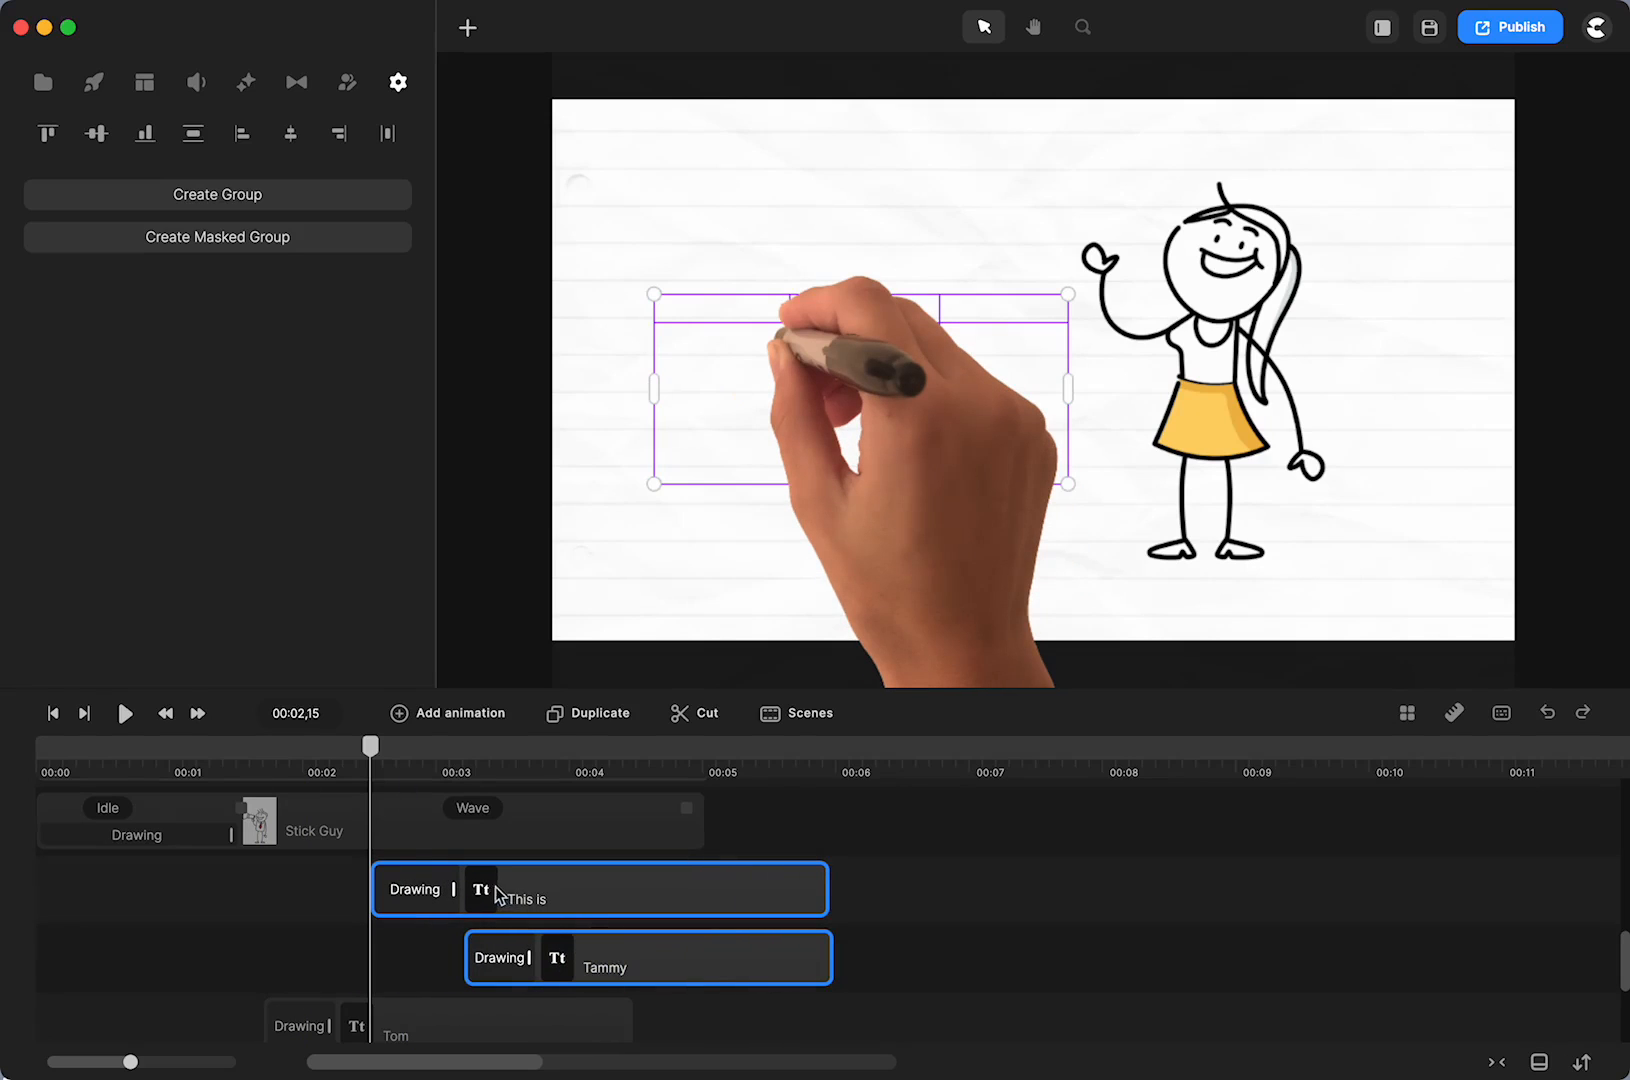
Preview the Stick Lady drawing from the start and shift the two selected text layers slightly later in the timeline
click(54, 713)
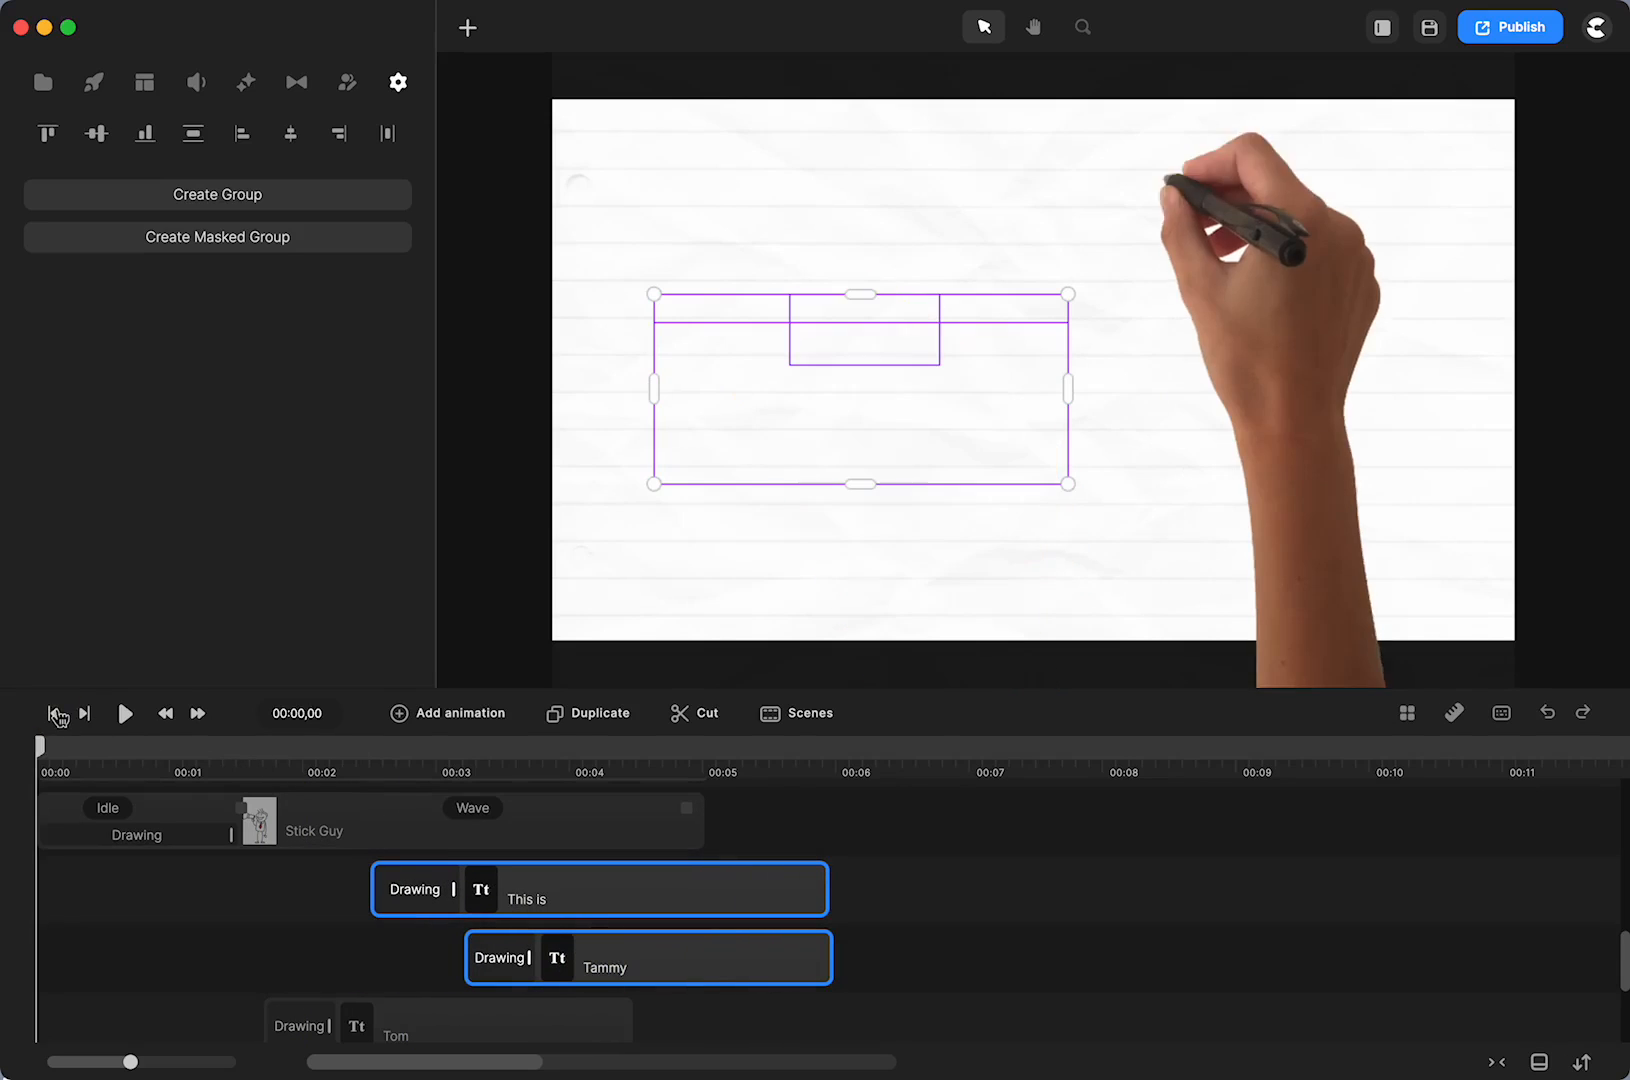
click(126, 713)
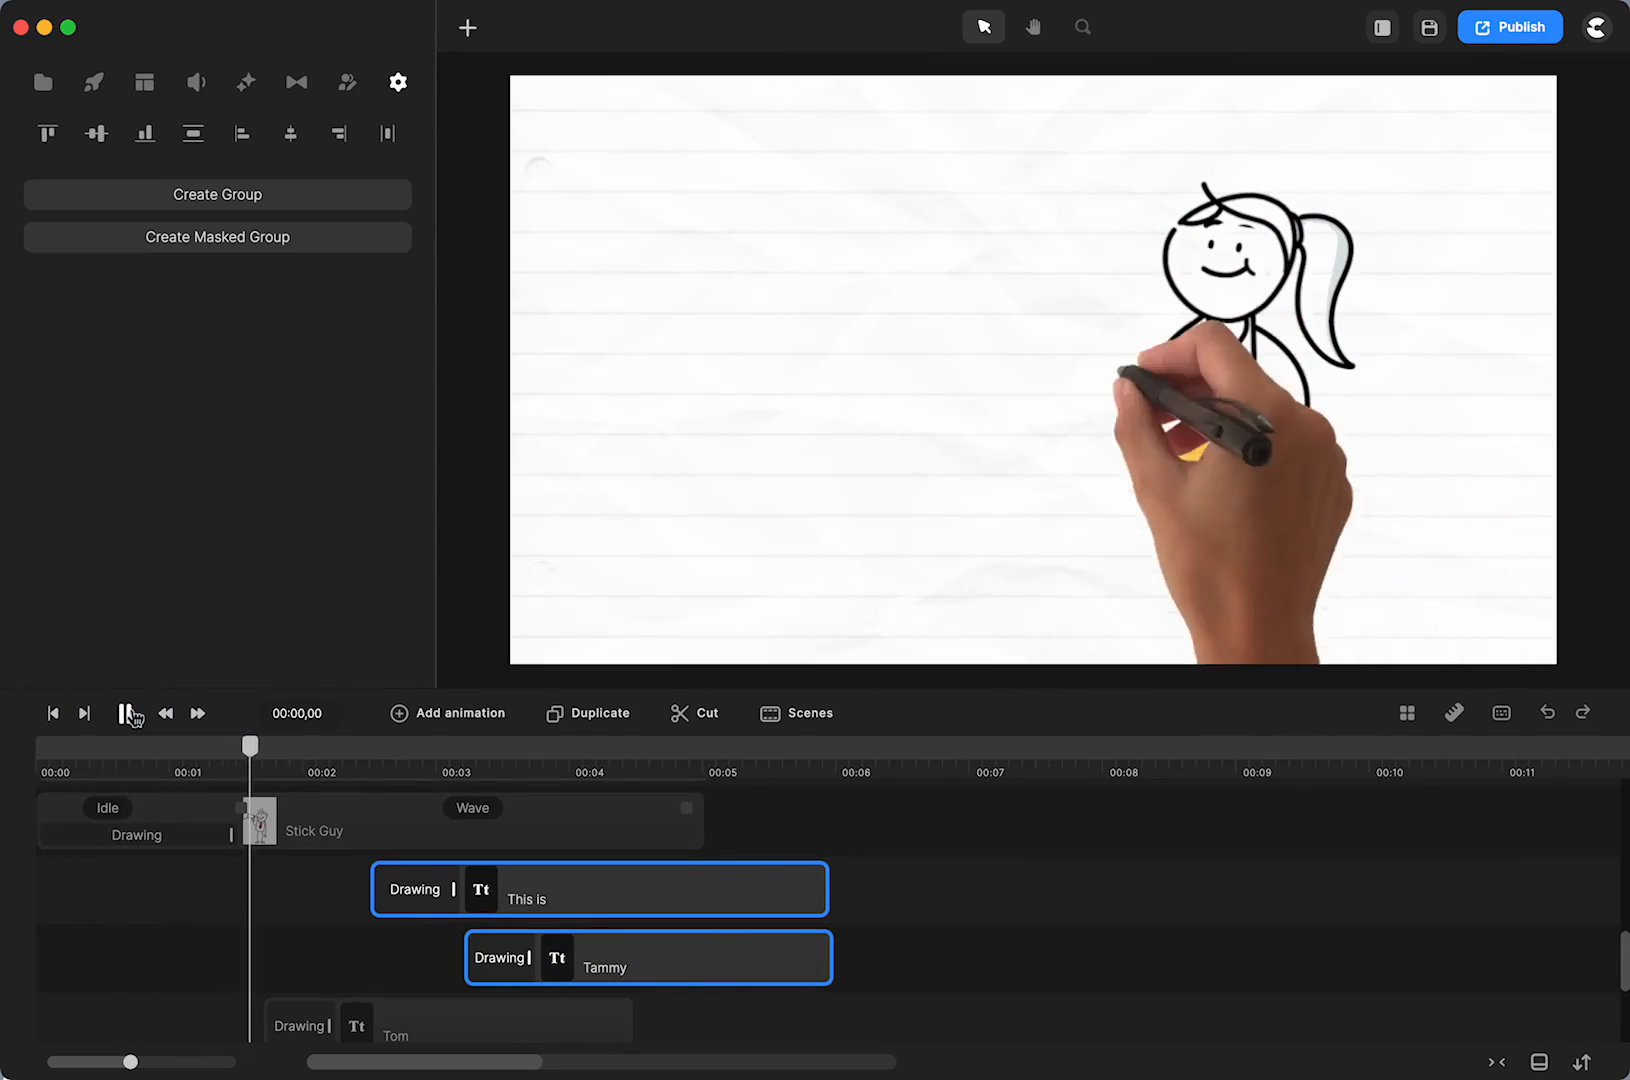
click(126, 713)
mouse_move(578, 889)
mouse_down()
mouse_move(617, 889)
mouse_move(600, 889)
mouse_up()
Play from 00:01,25 to 00:04,09 to check the text timing, and trim both text layers to end with the Stick Lady layer
click(280, 760)
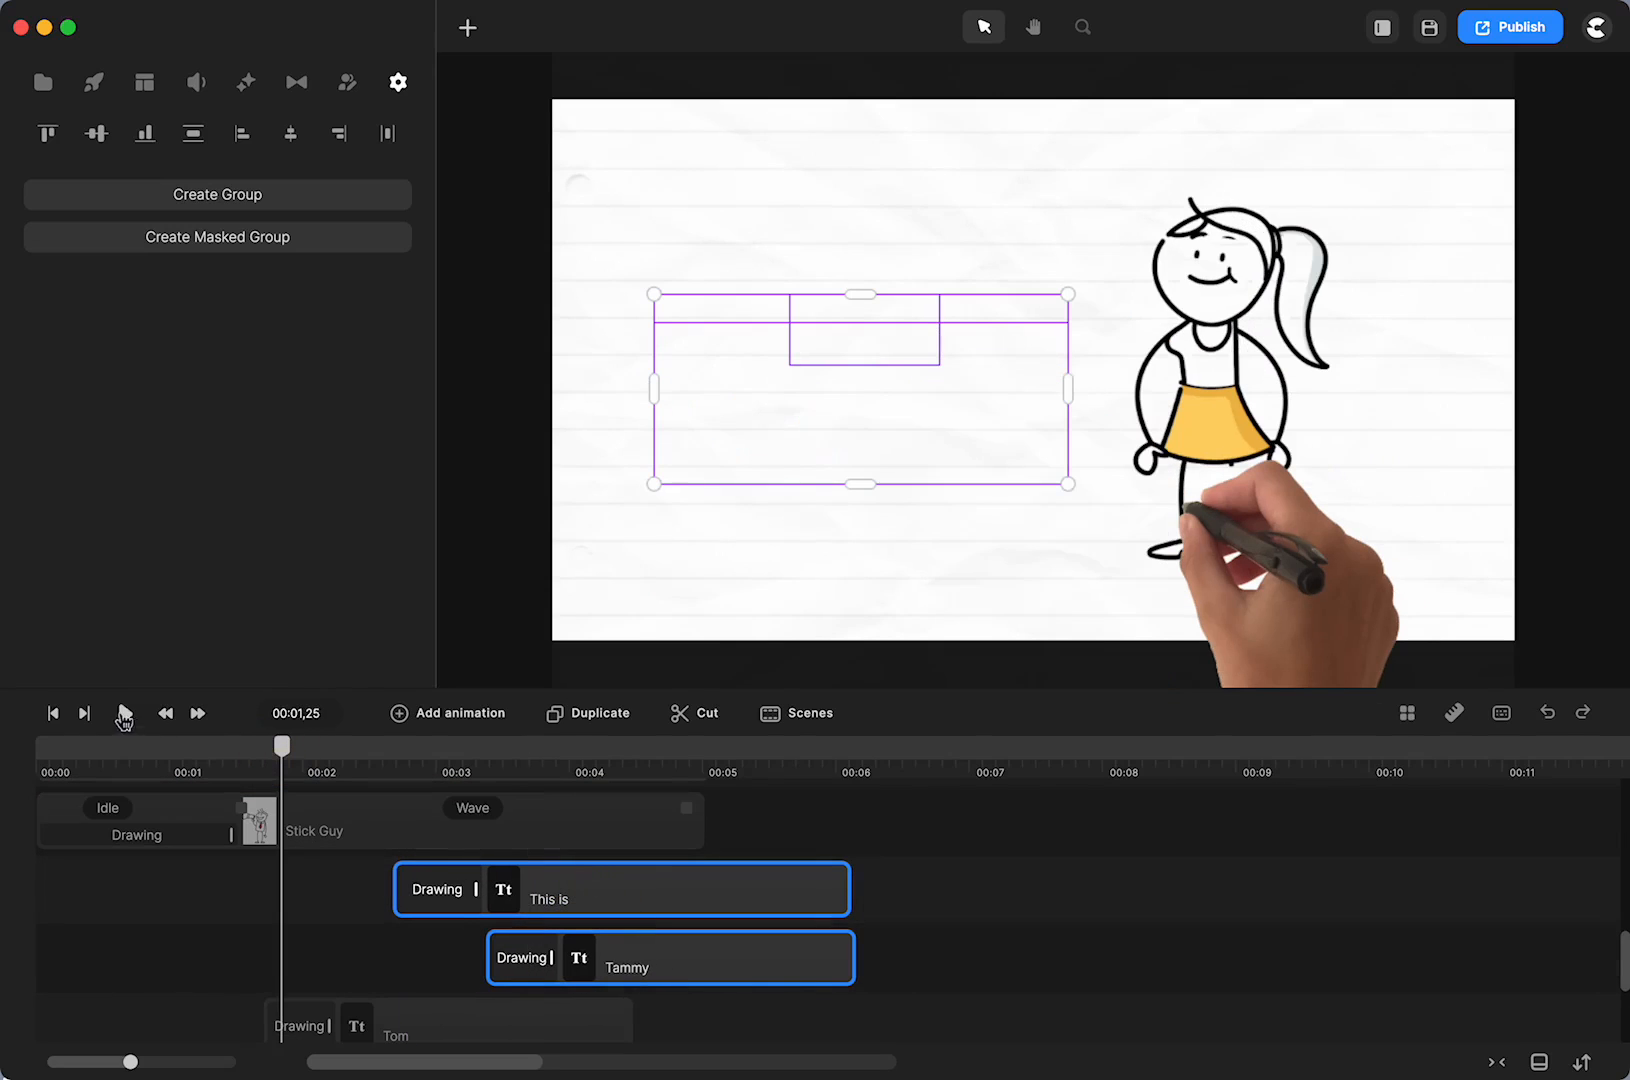
click(126, 713)
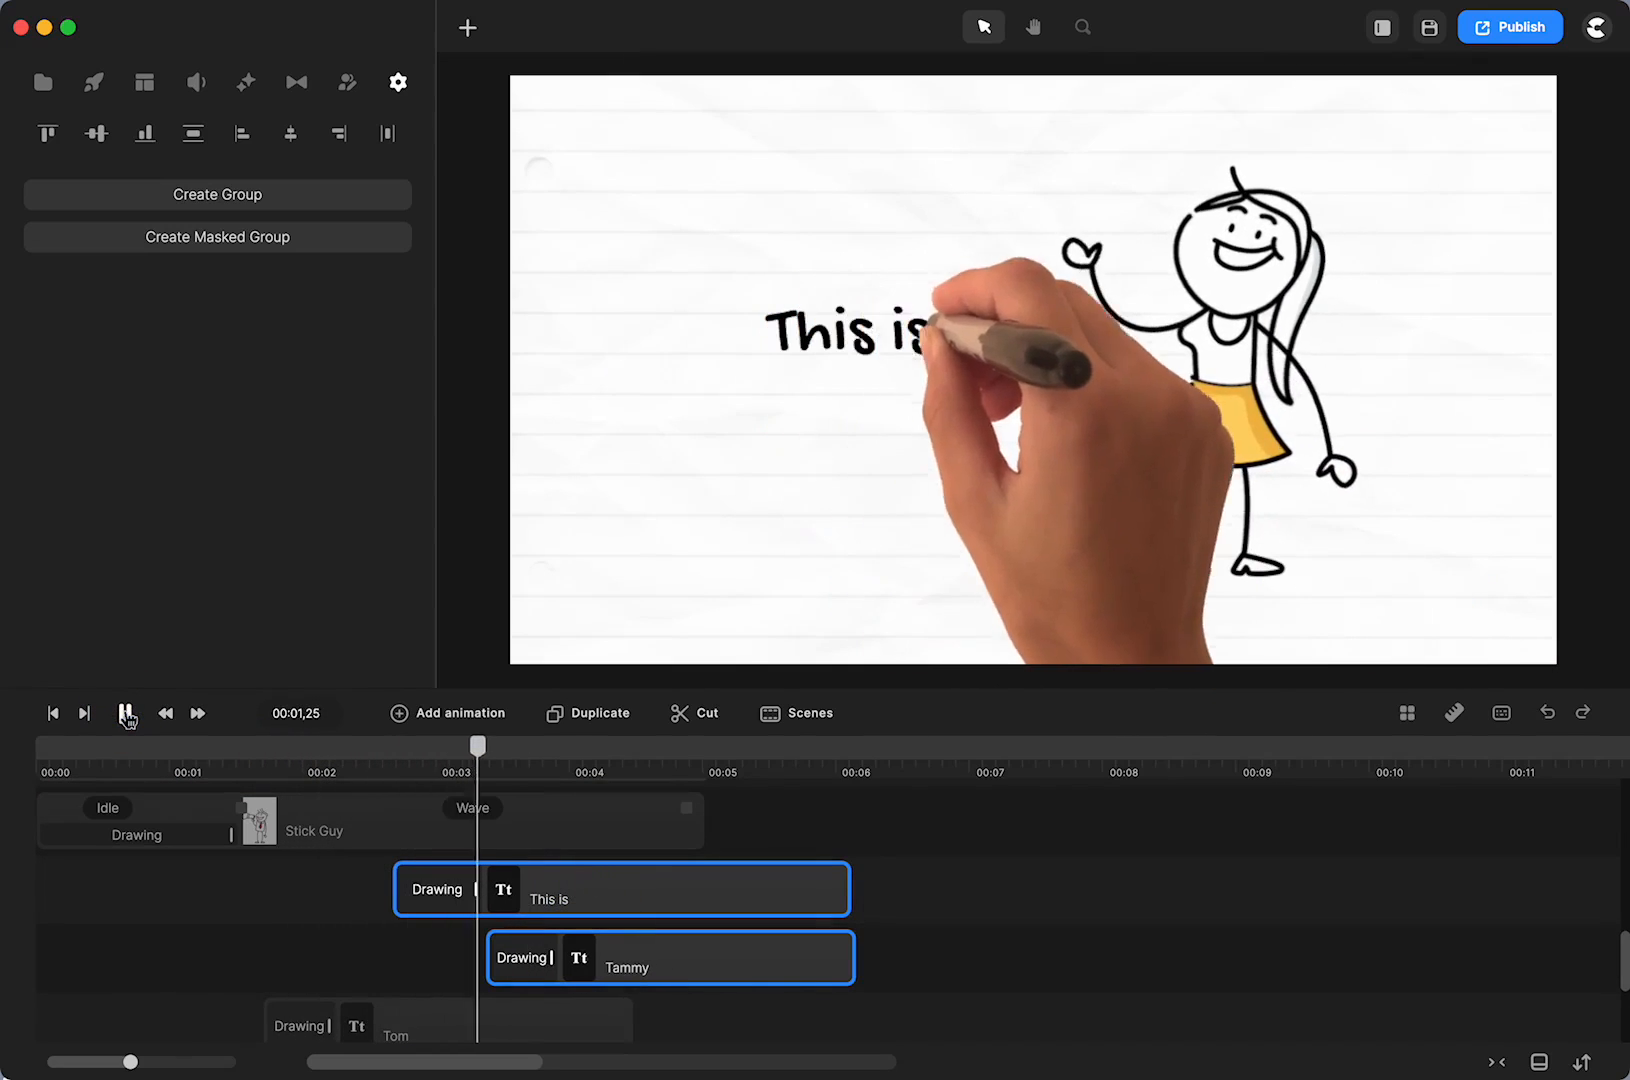
click(126, 713)
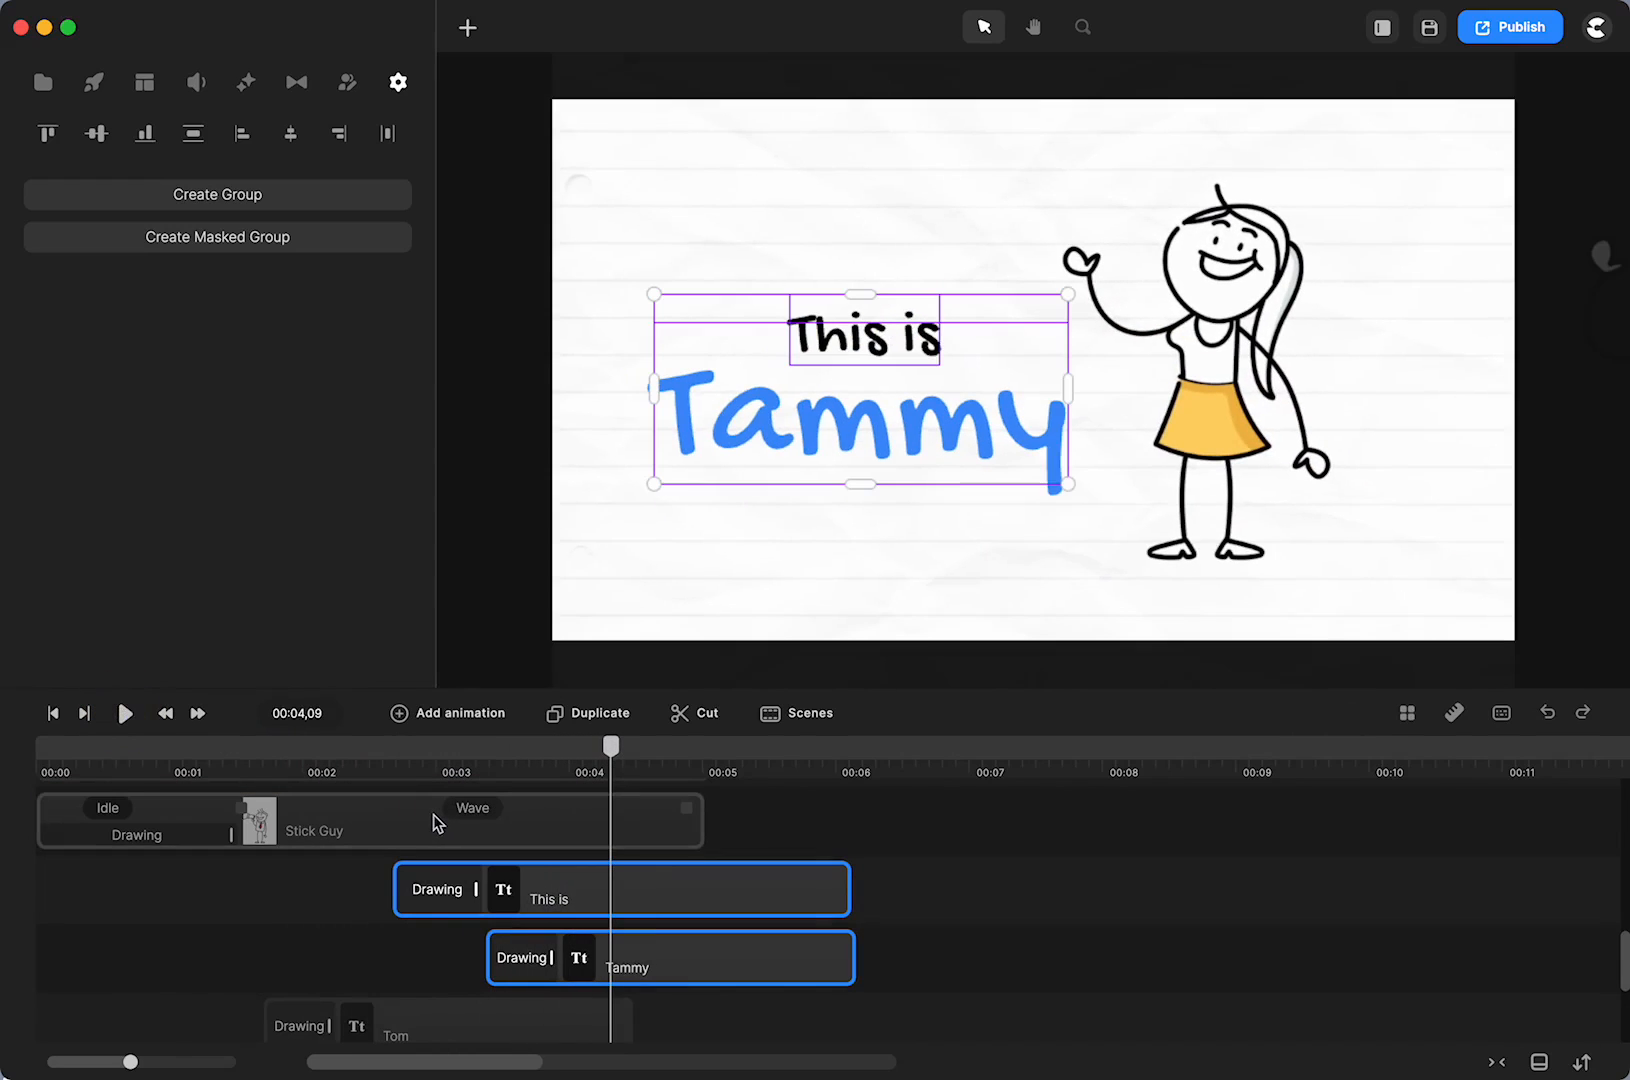
drag(850, 894, 704, 893)
scroll(704, 893, down, 4)
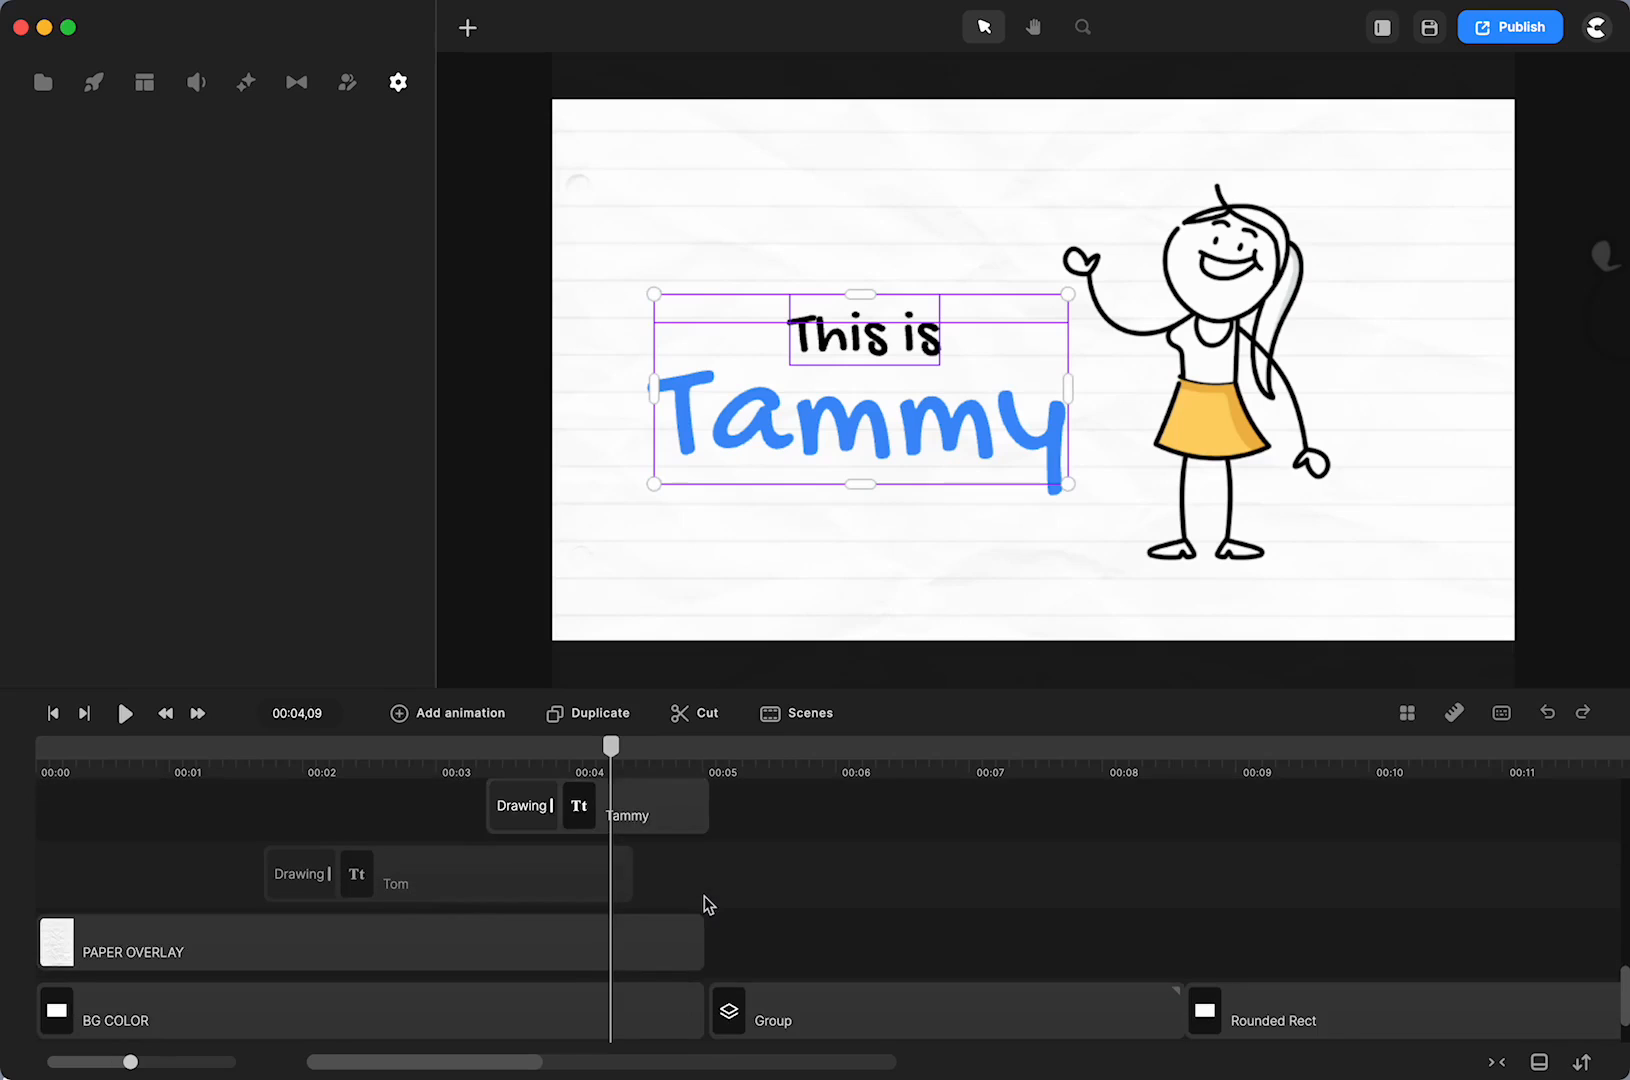
Set the playhead to 00:05,02 and play the family photo scene up to 00:06,14
click(720, 760)
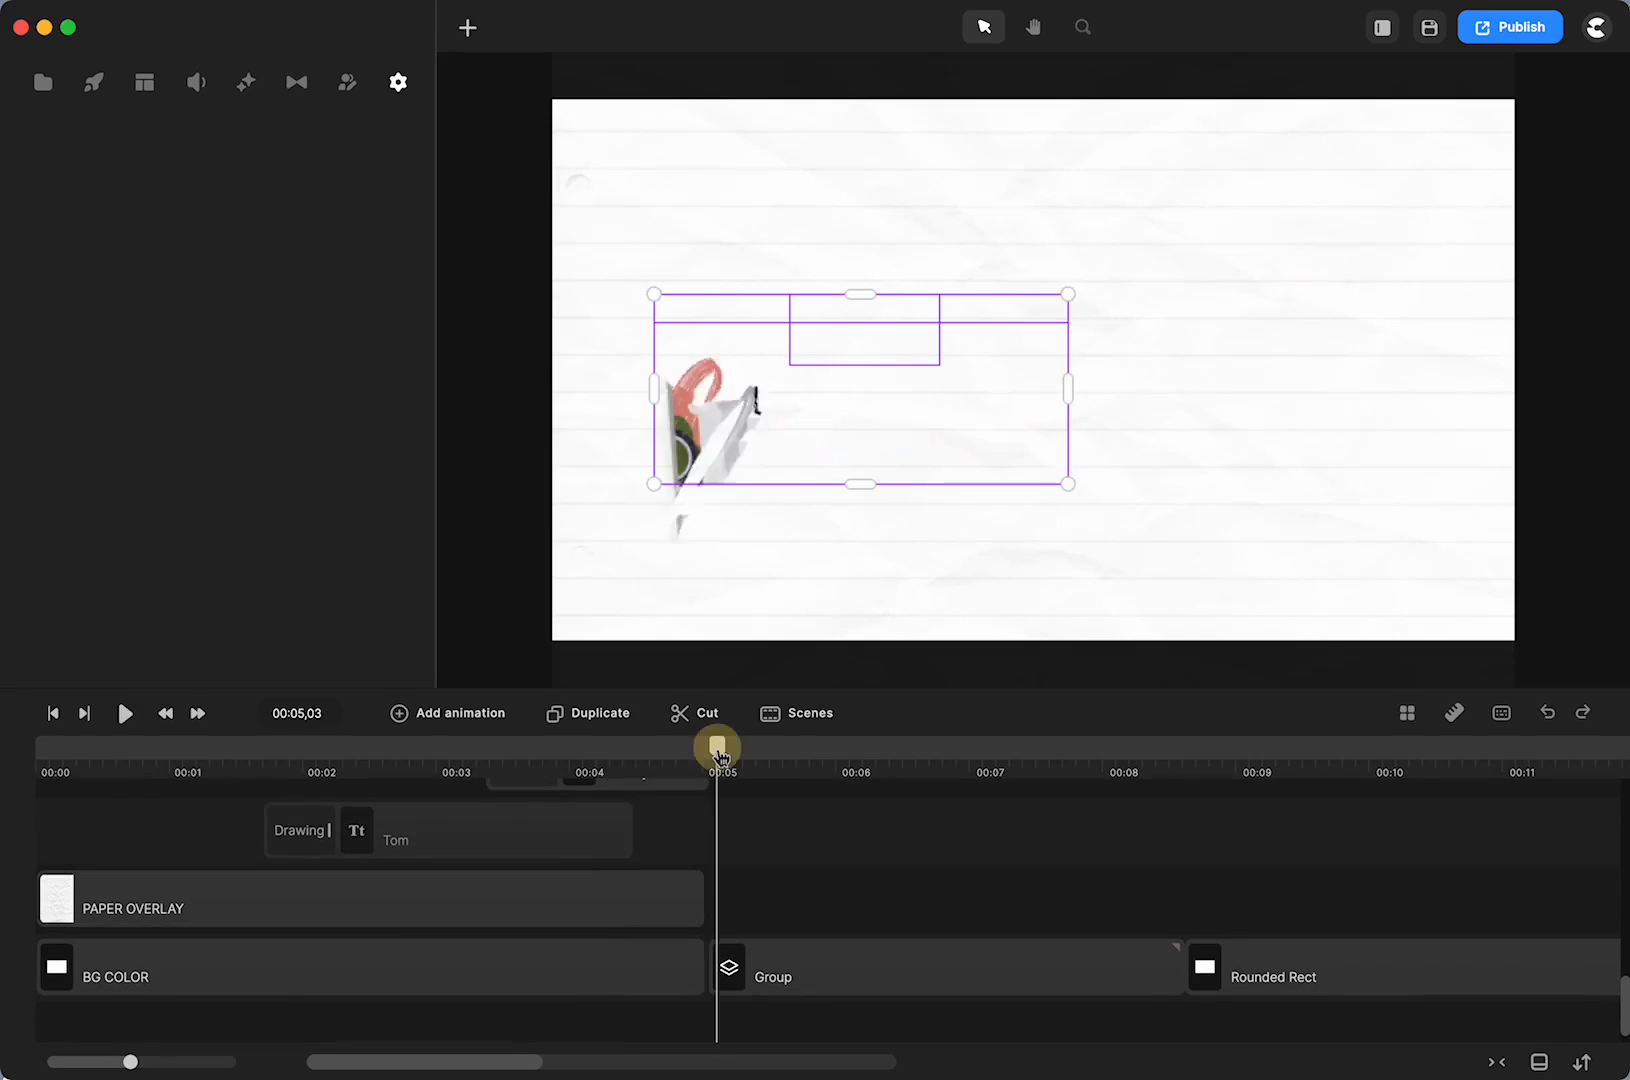
scroll(600, 880, up, 1)
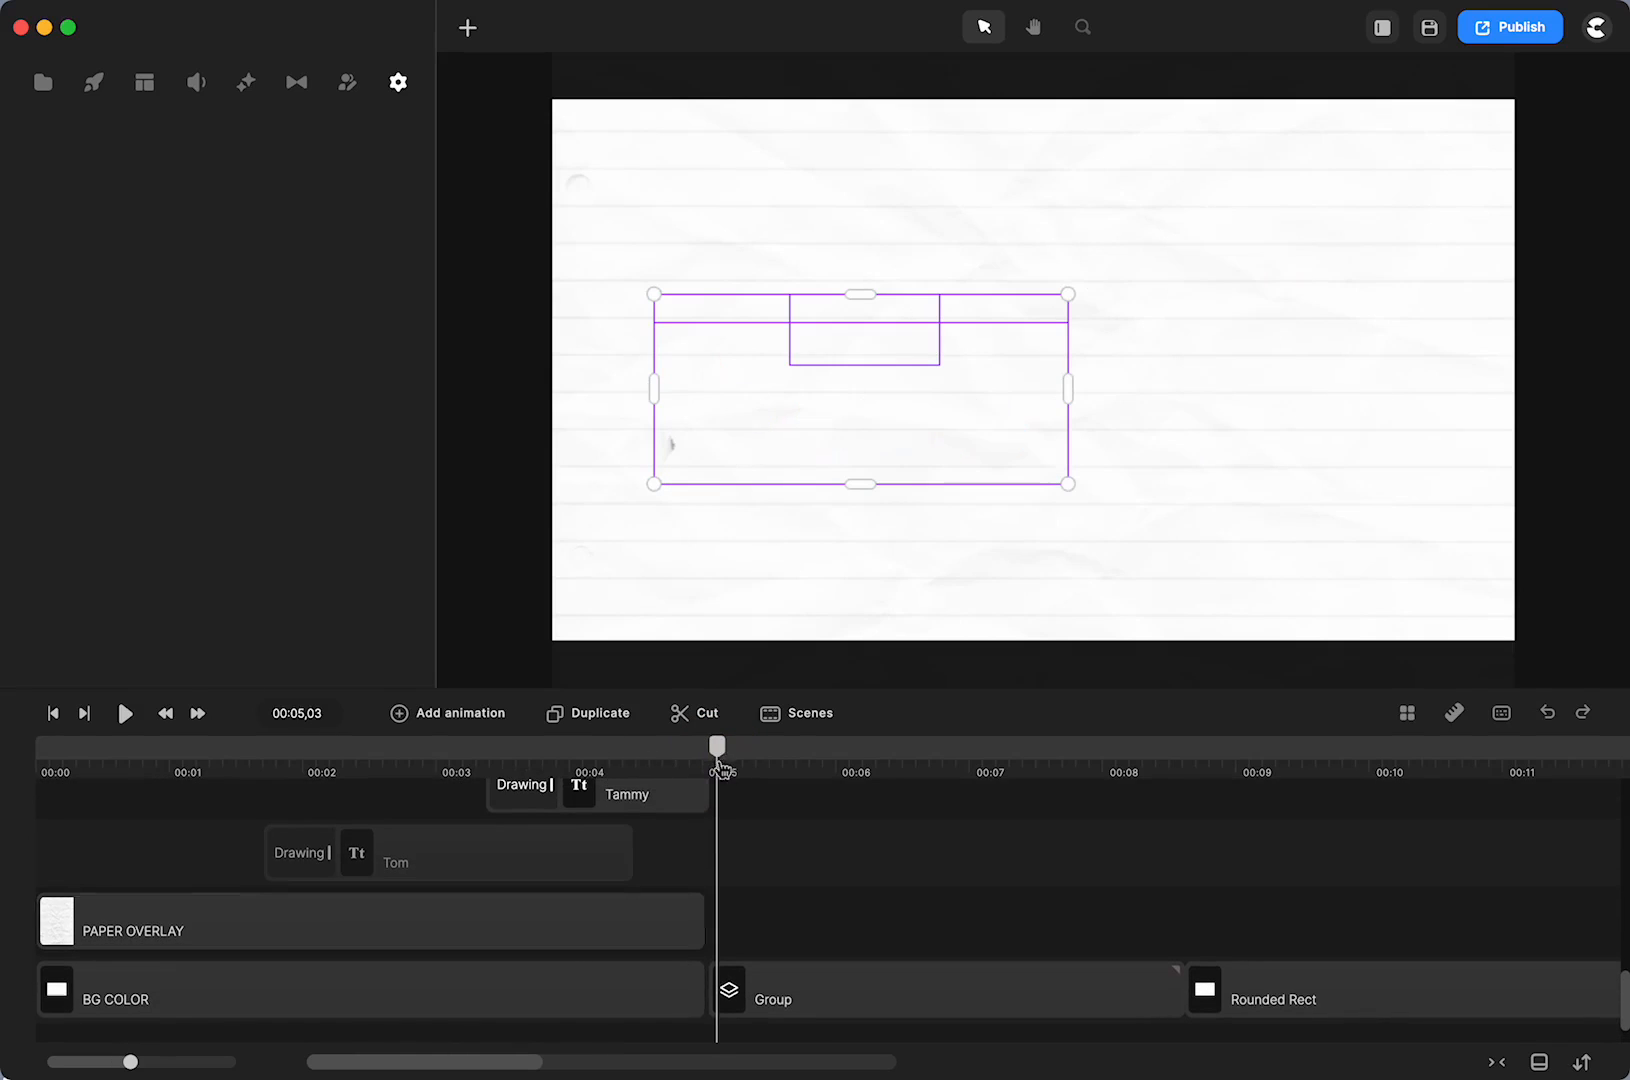
mouse_move(717, 757)
mouse_down()
mouse_move(600, 753)
mouse_move(714, 750)
mouse_up()
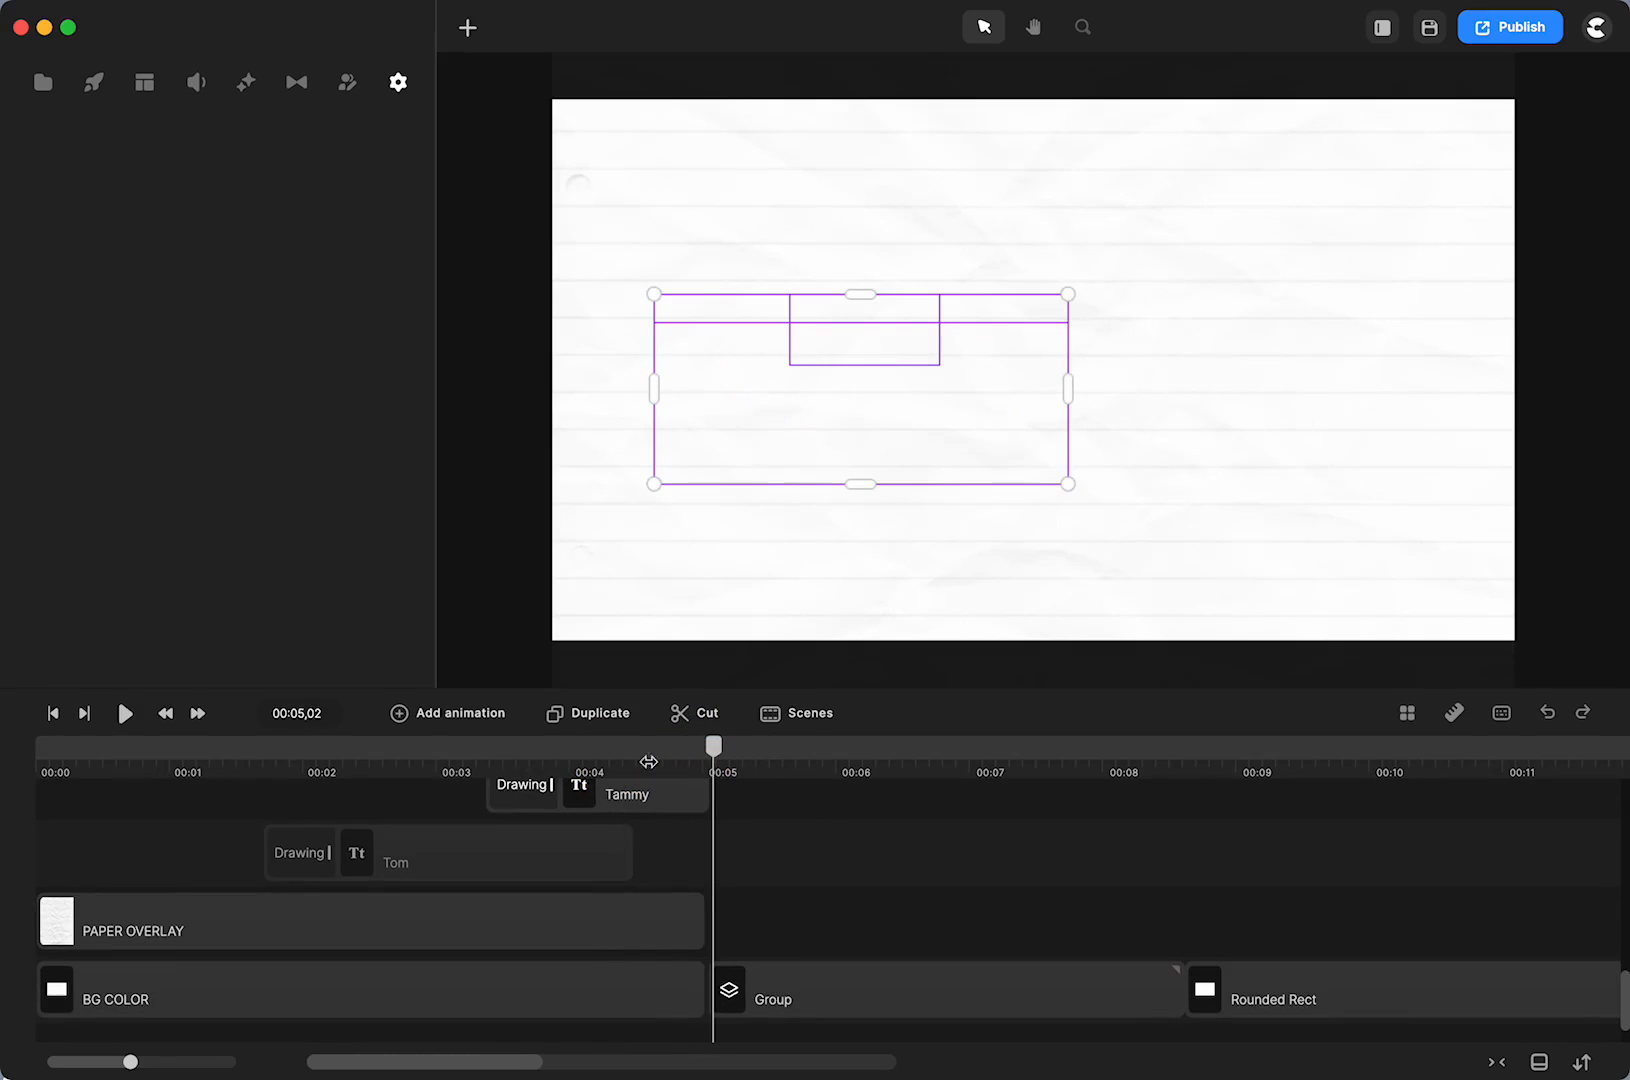
click(125, 713)
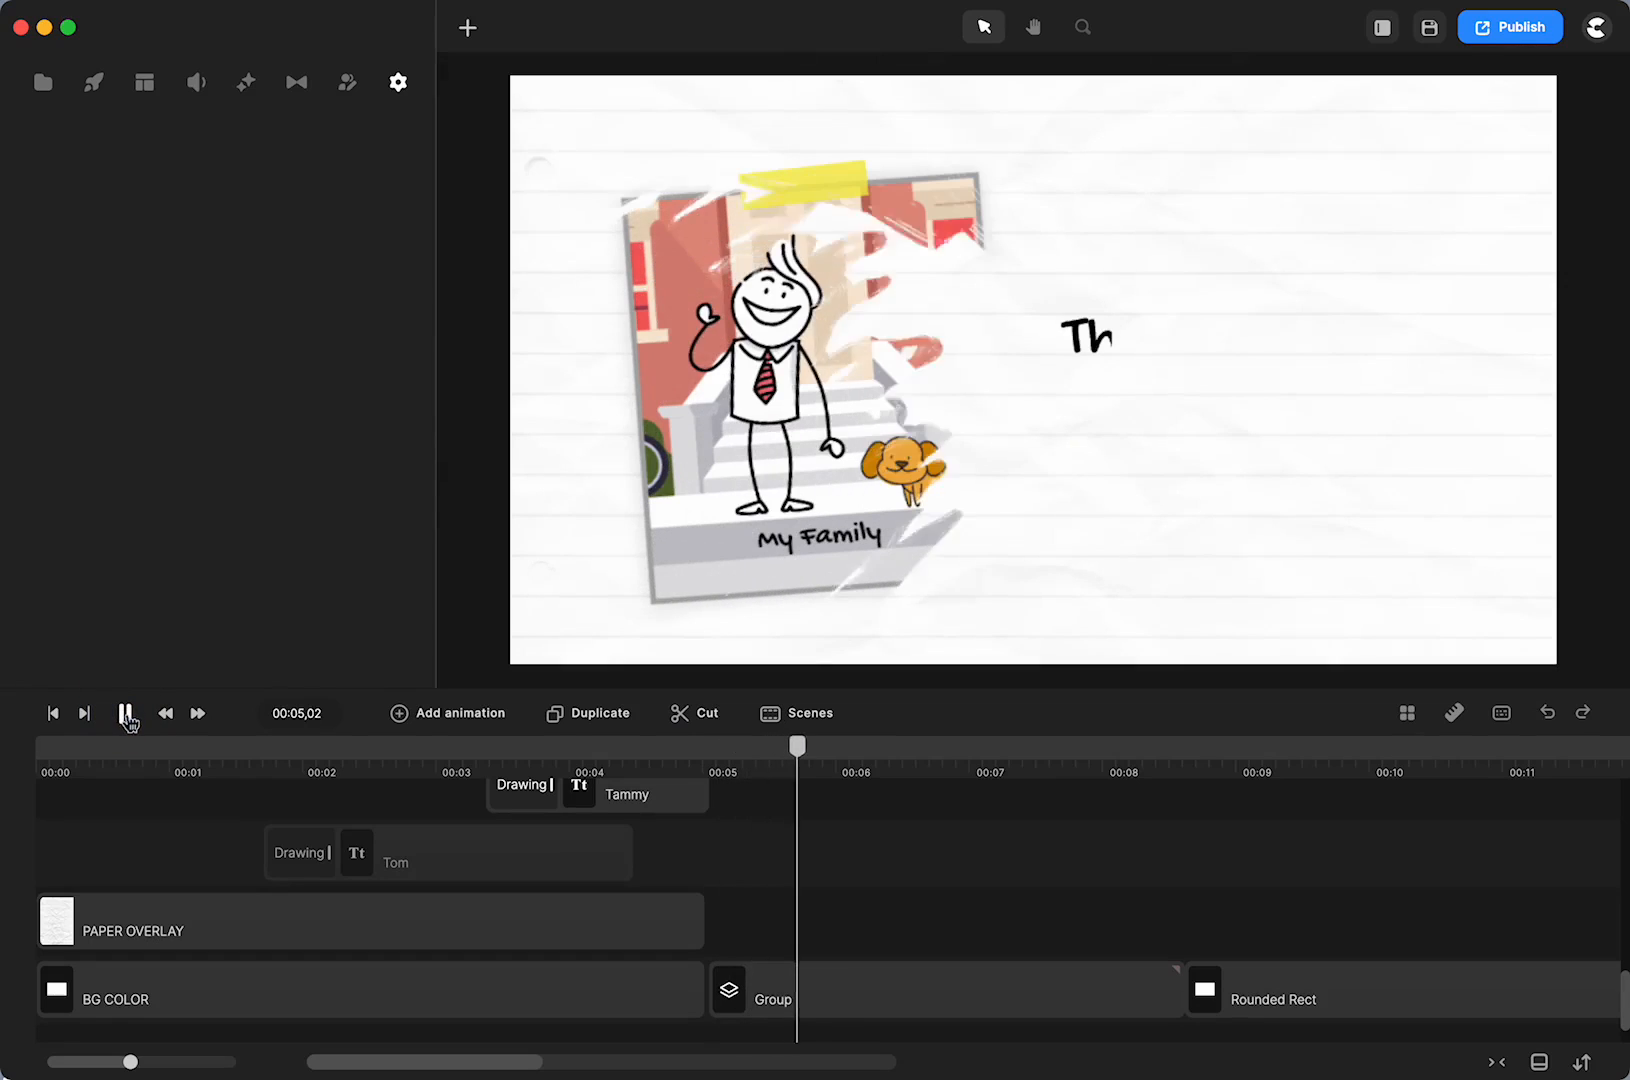
click(125, 713)
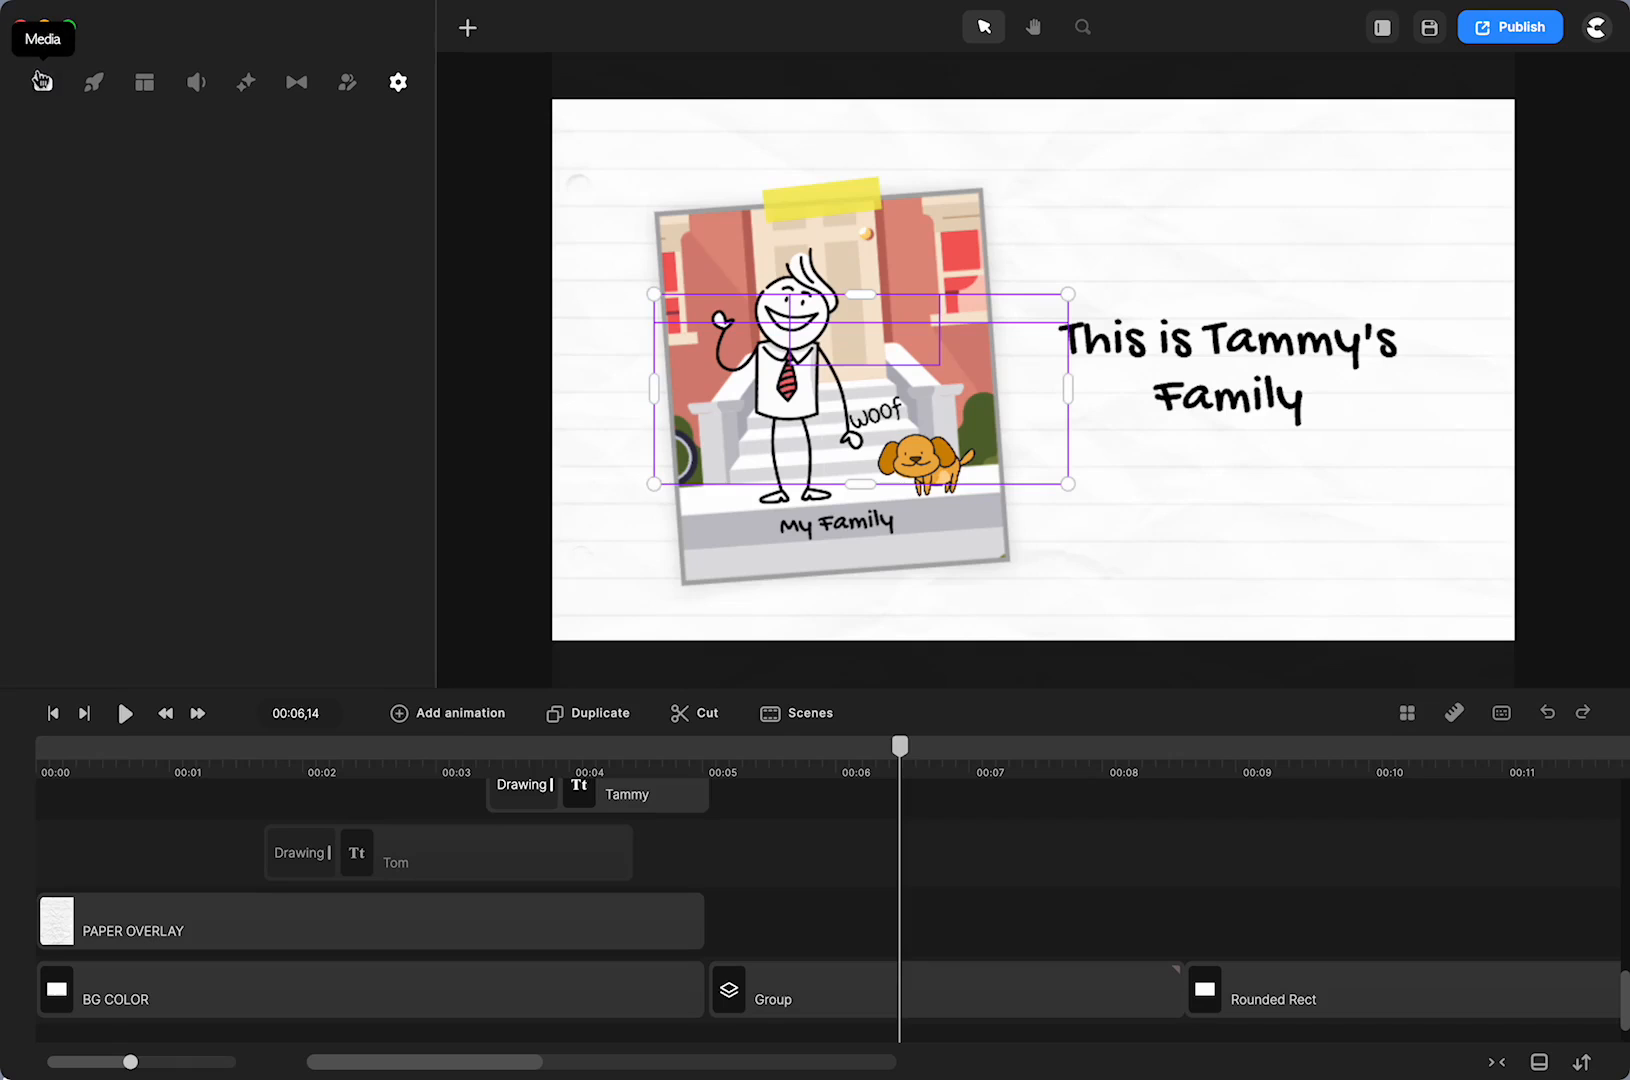
Look through the project media and open the Doodle collection of studio elements
click(42, 82)
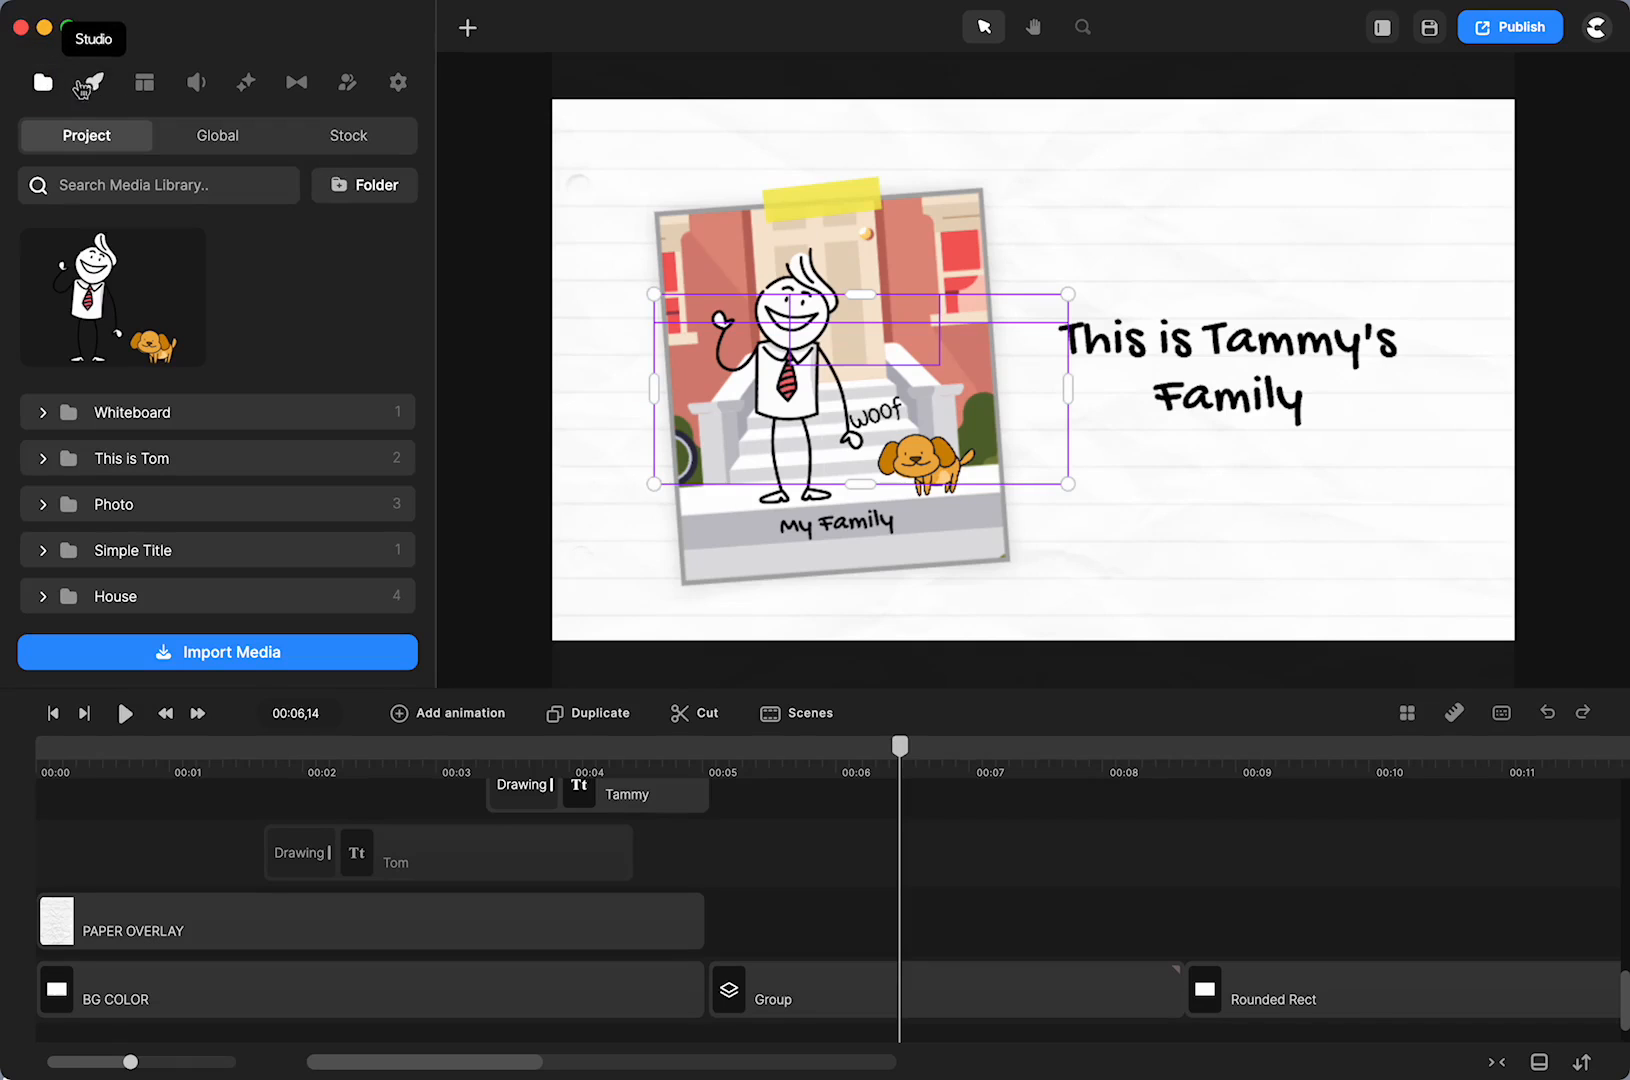
click(95, 86)
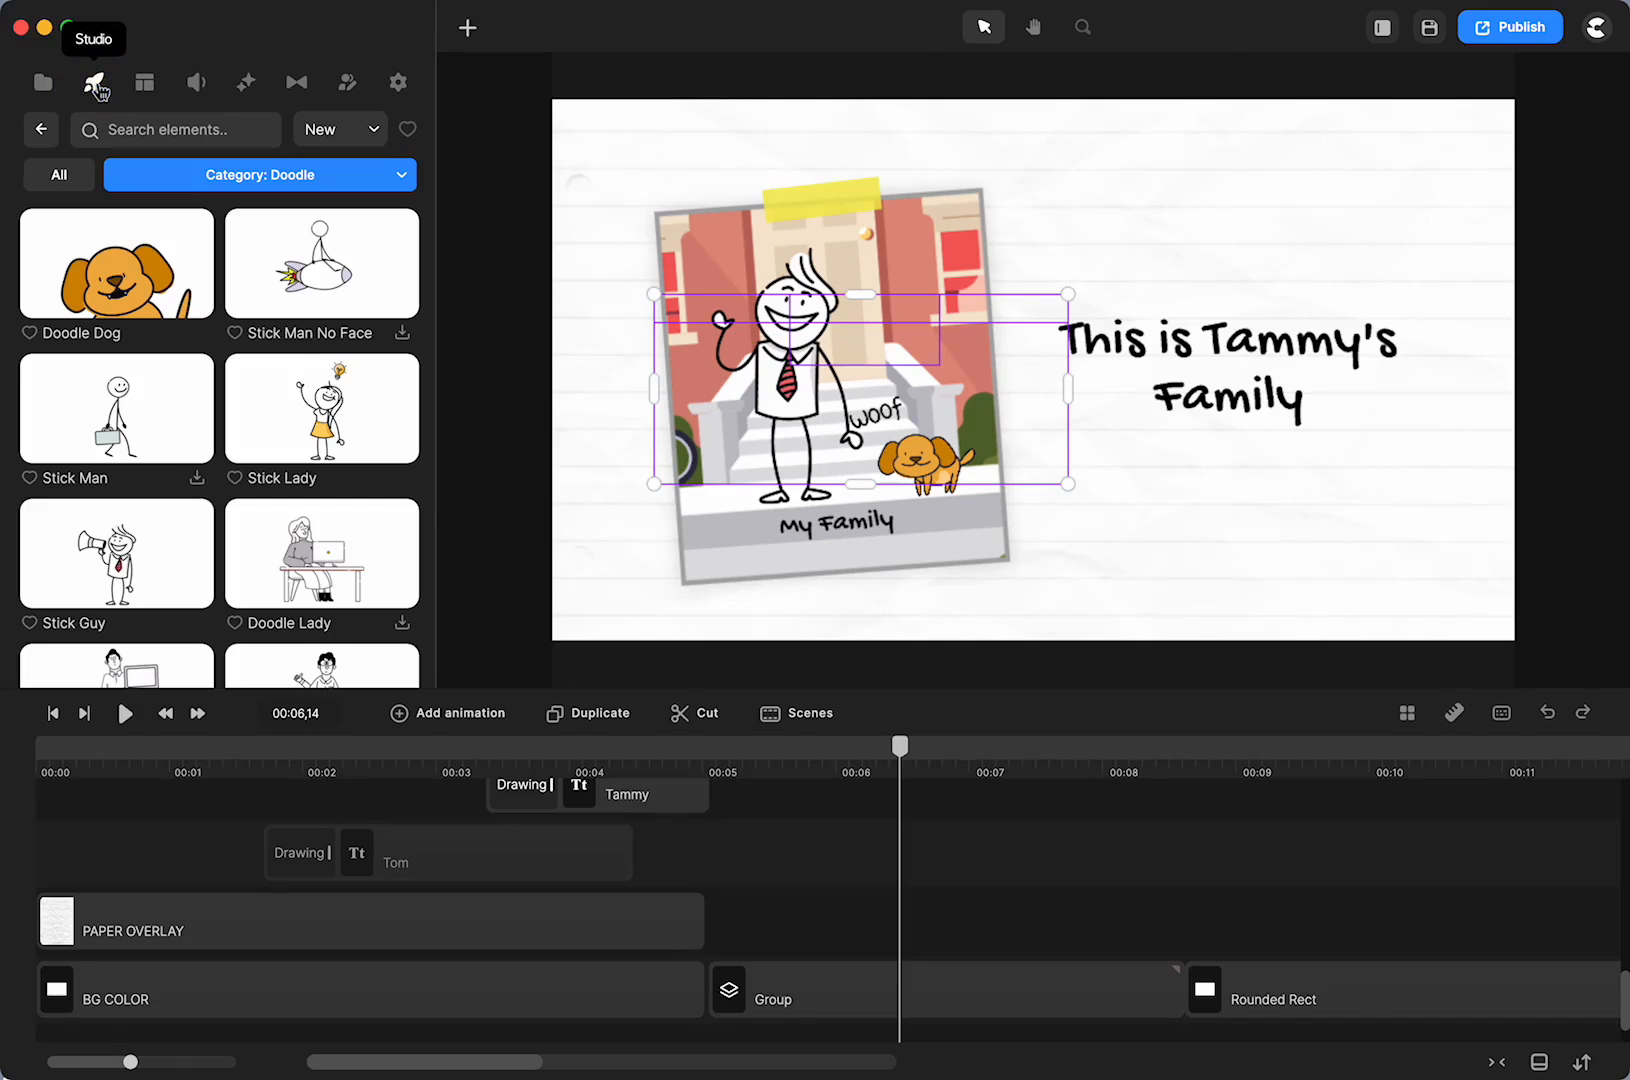
click(42, 131)
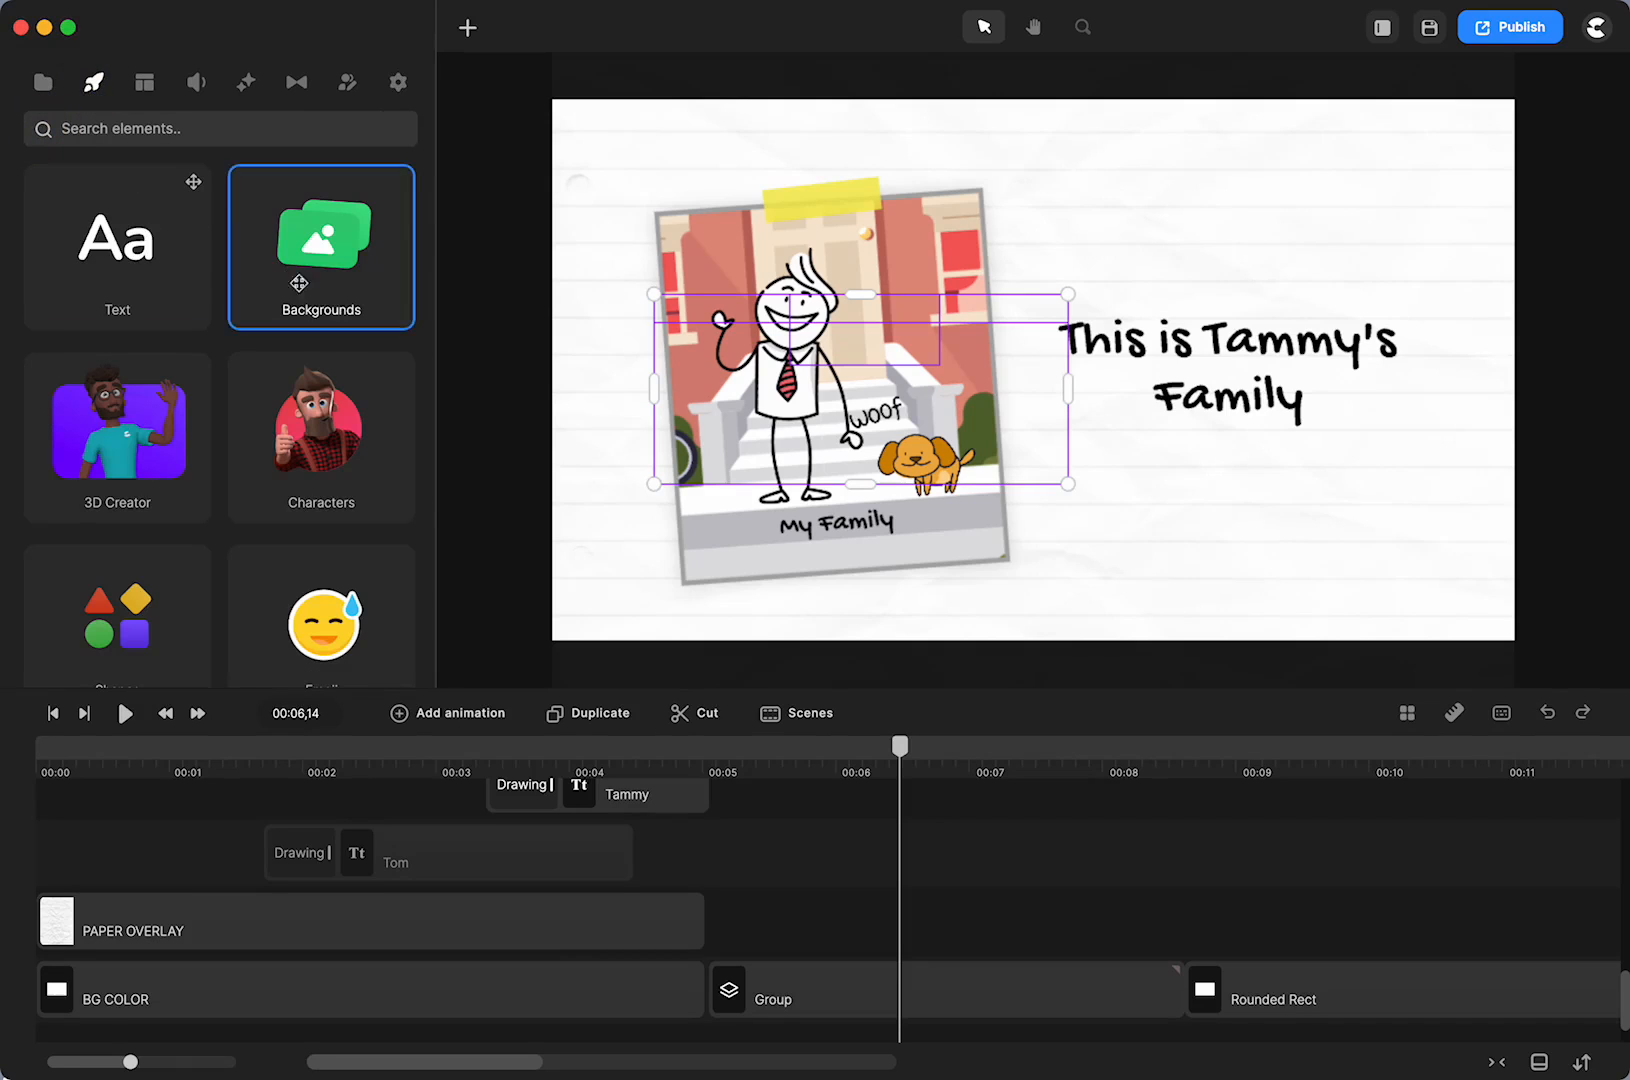
scroll(281, 457, down, 10)
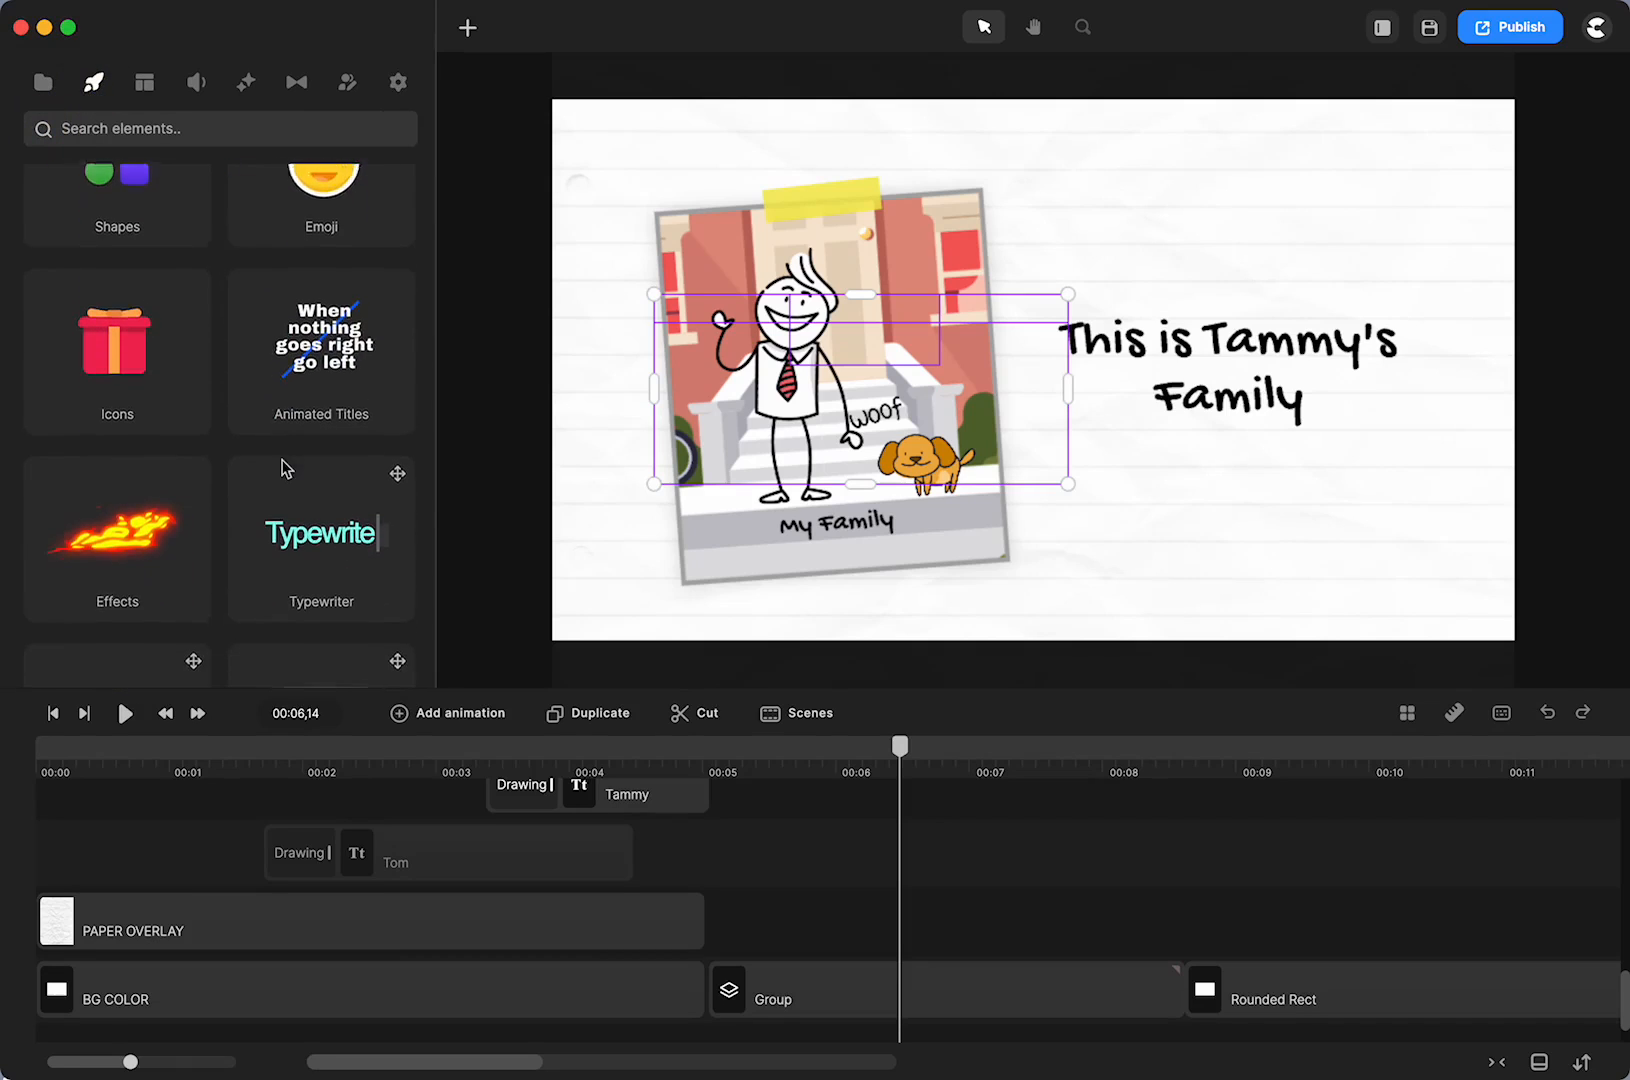
scroll(281, 457, down, 6)
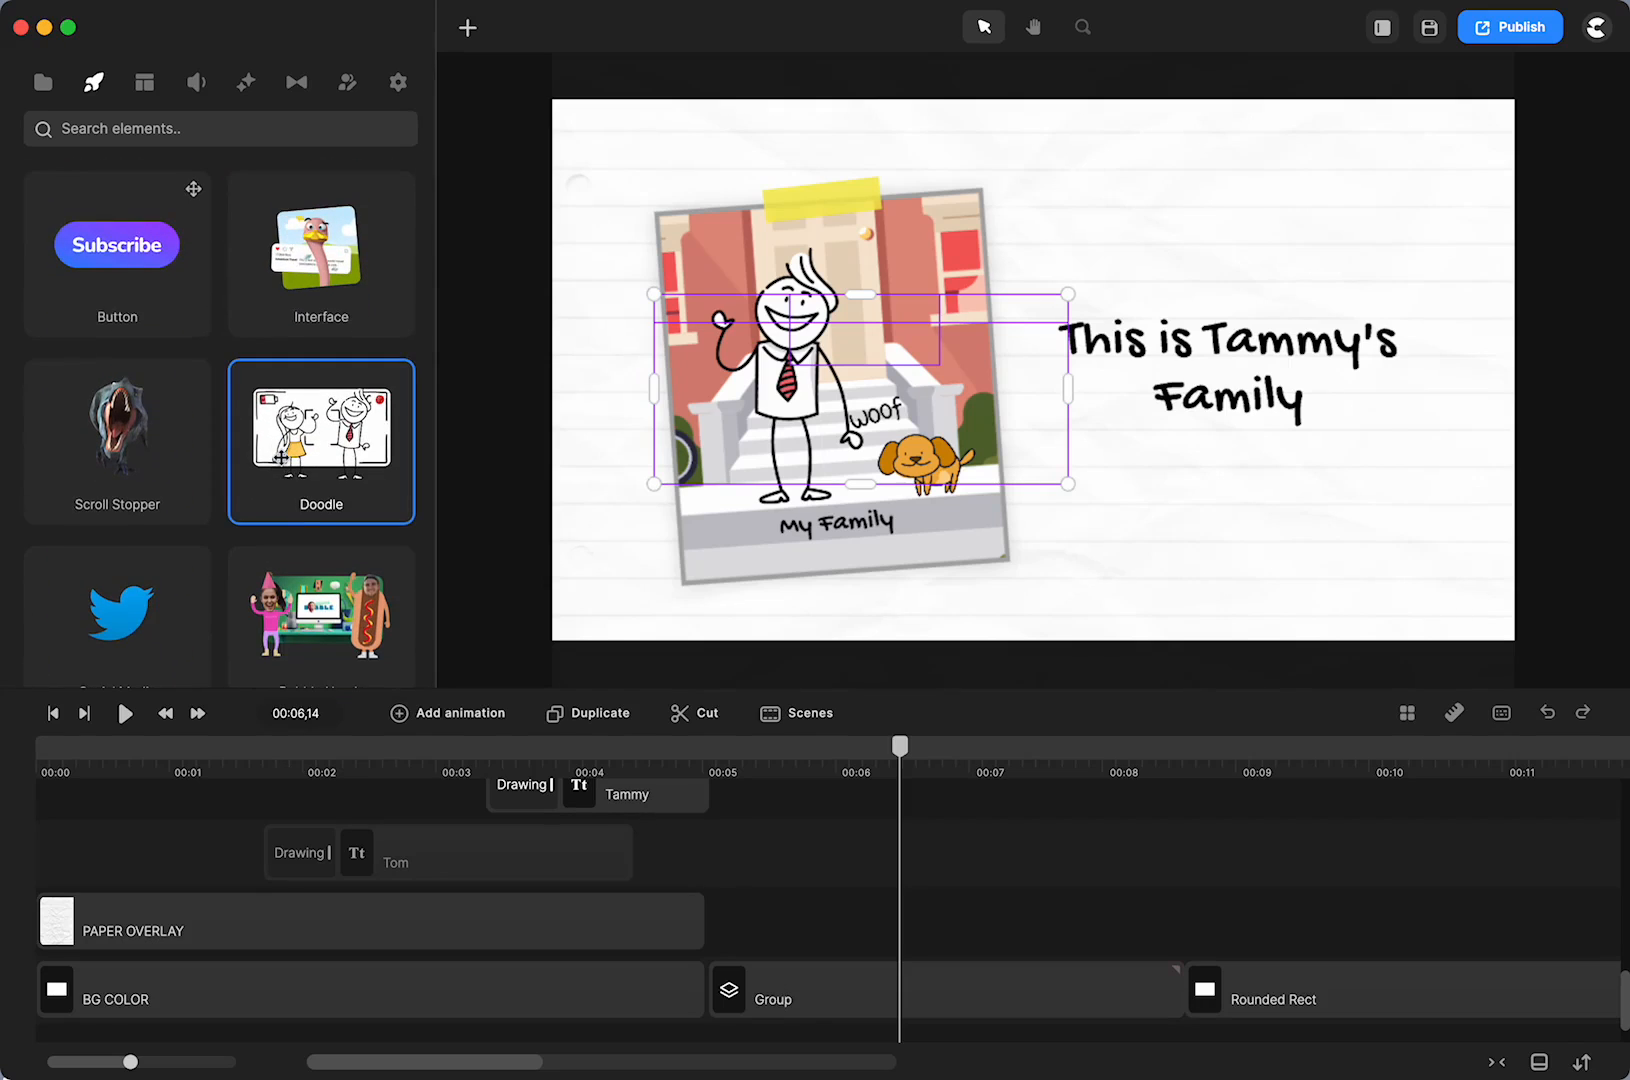
click(325, 407)
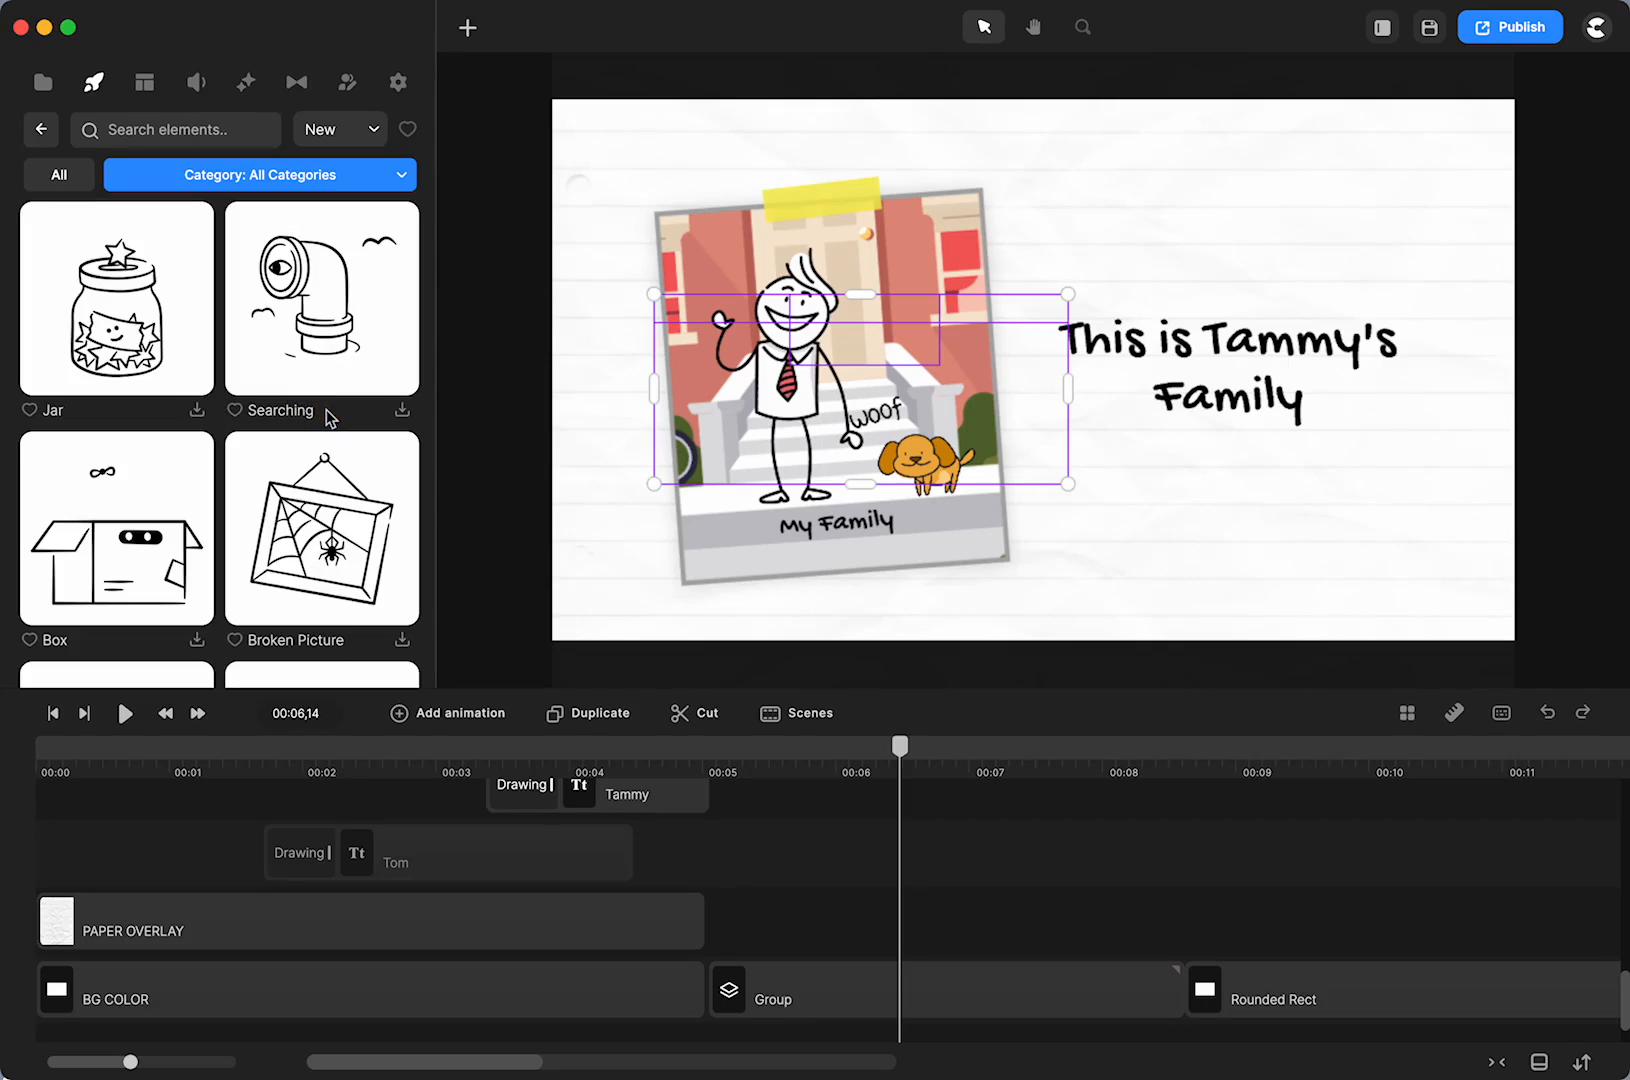
Filter the Doodle elements by Characters and then by Effects
click(353, 172)
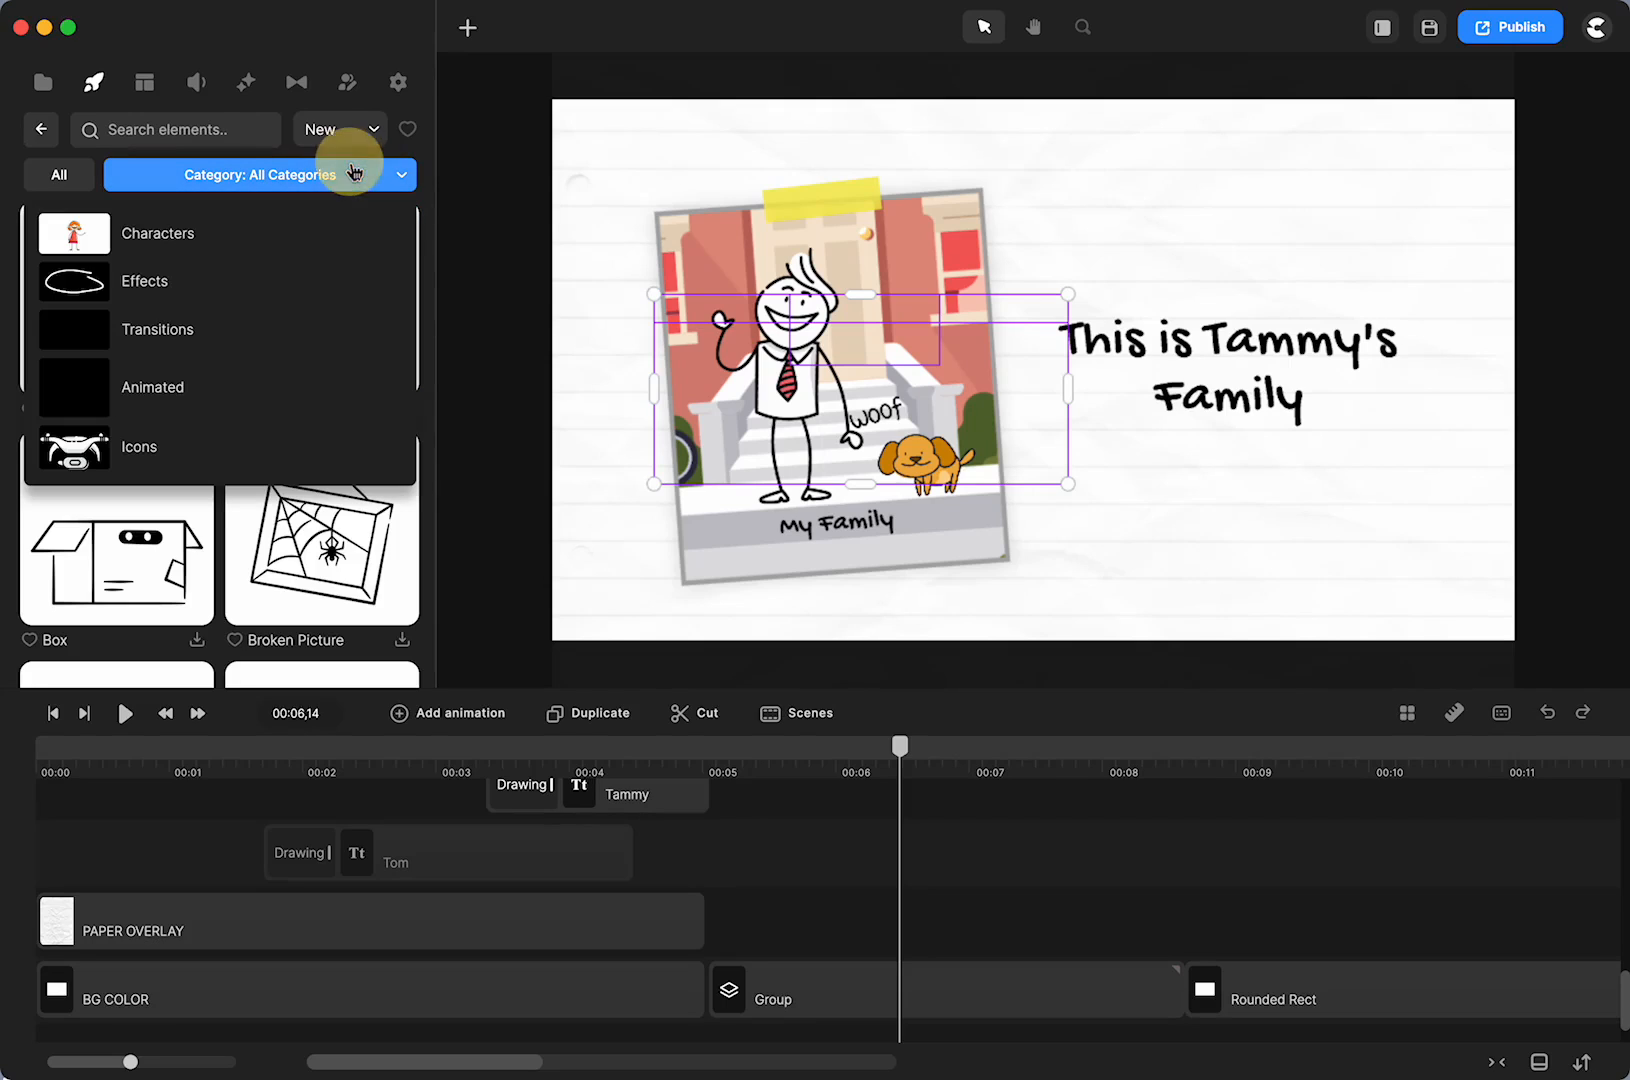
click(151, 244)
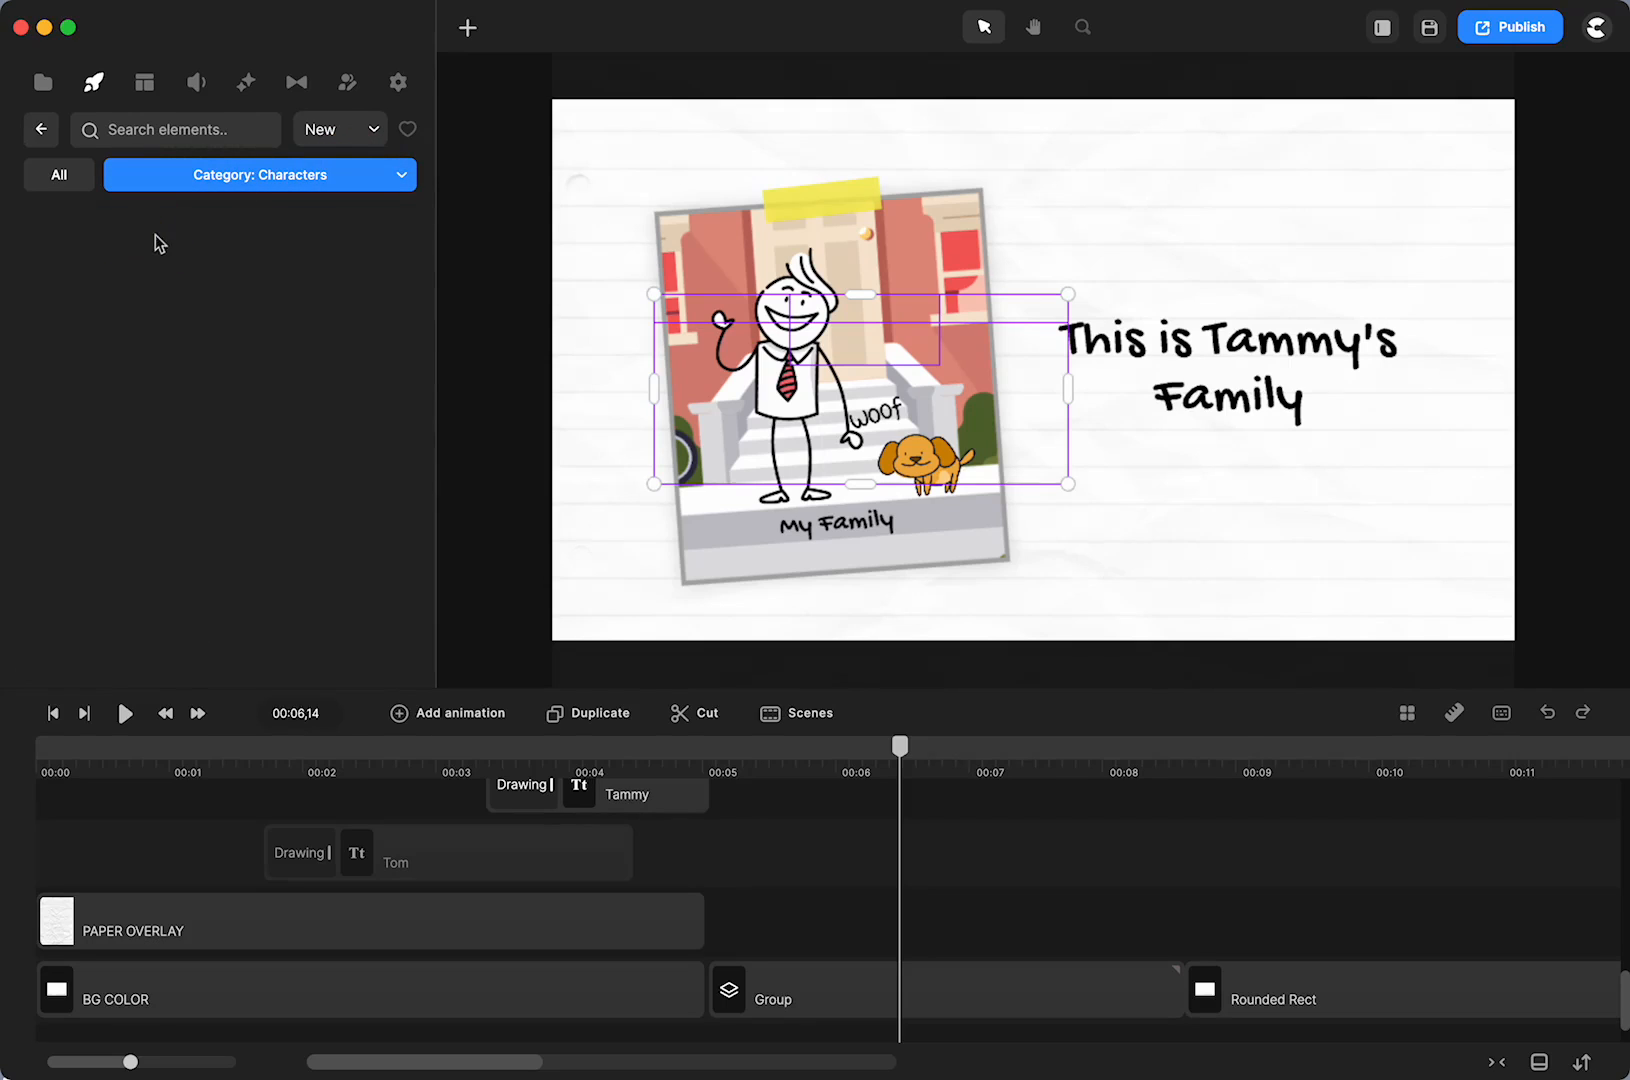
click(262, 178)
click(146, 281)
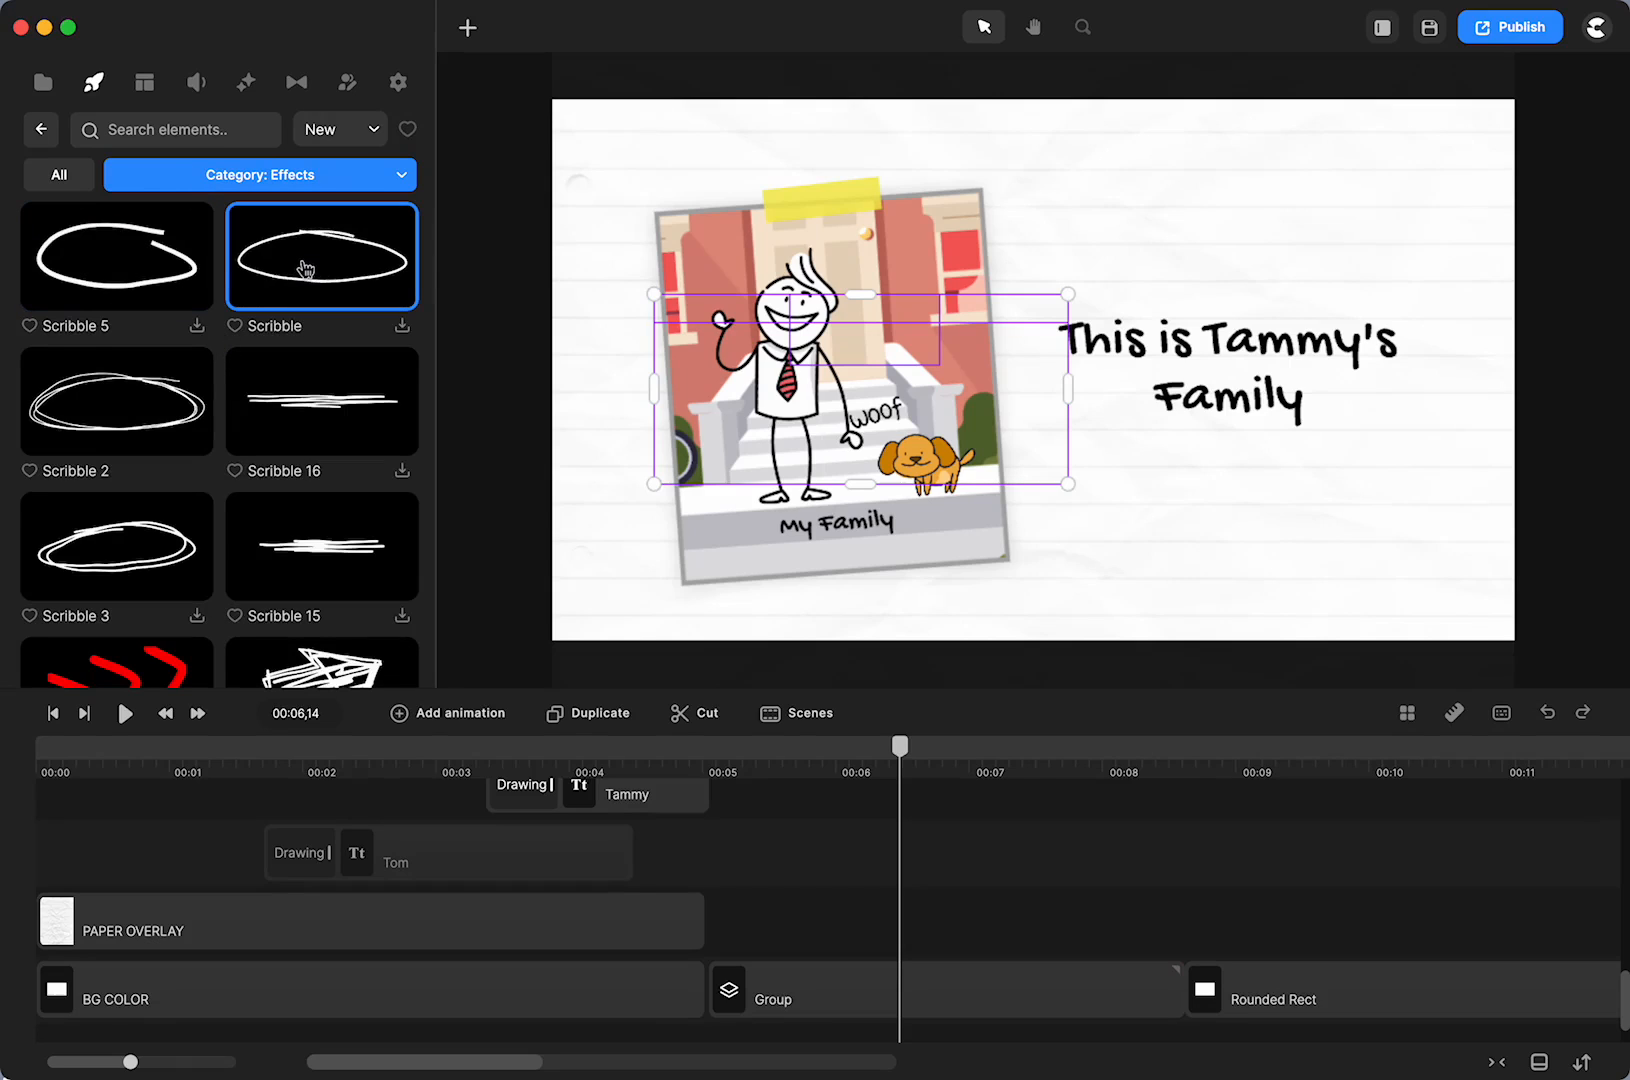
Check the "Have a wonderful weekend" scene at 00:10,03 and at 00:12,22
click(1386, 747)
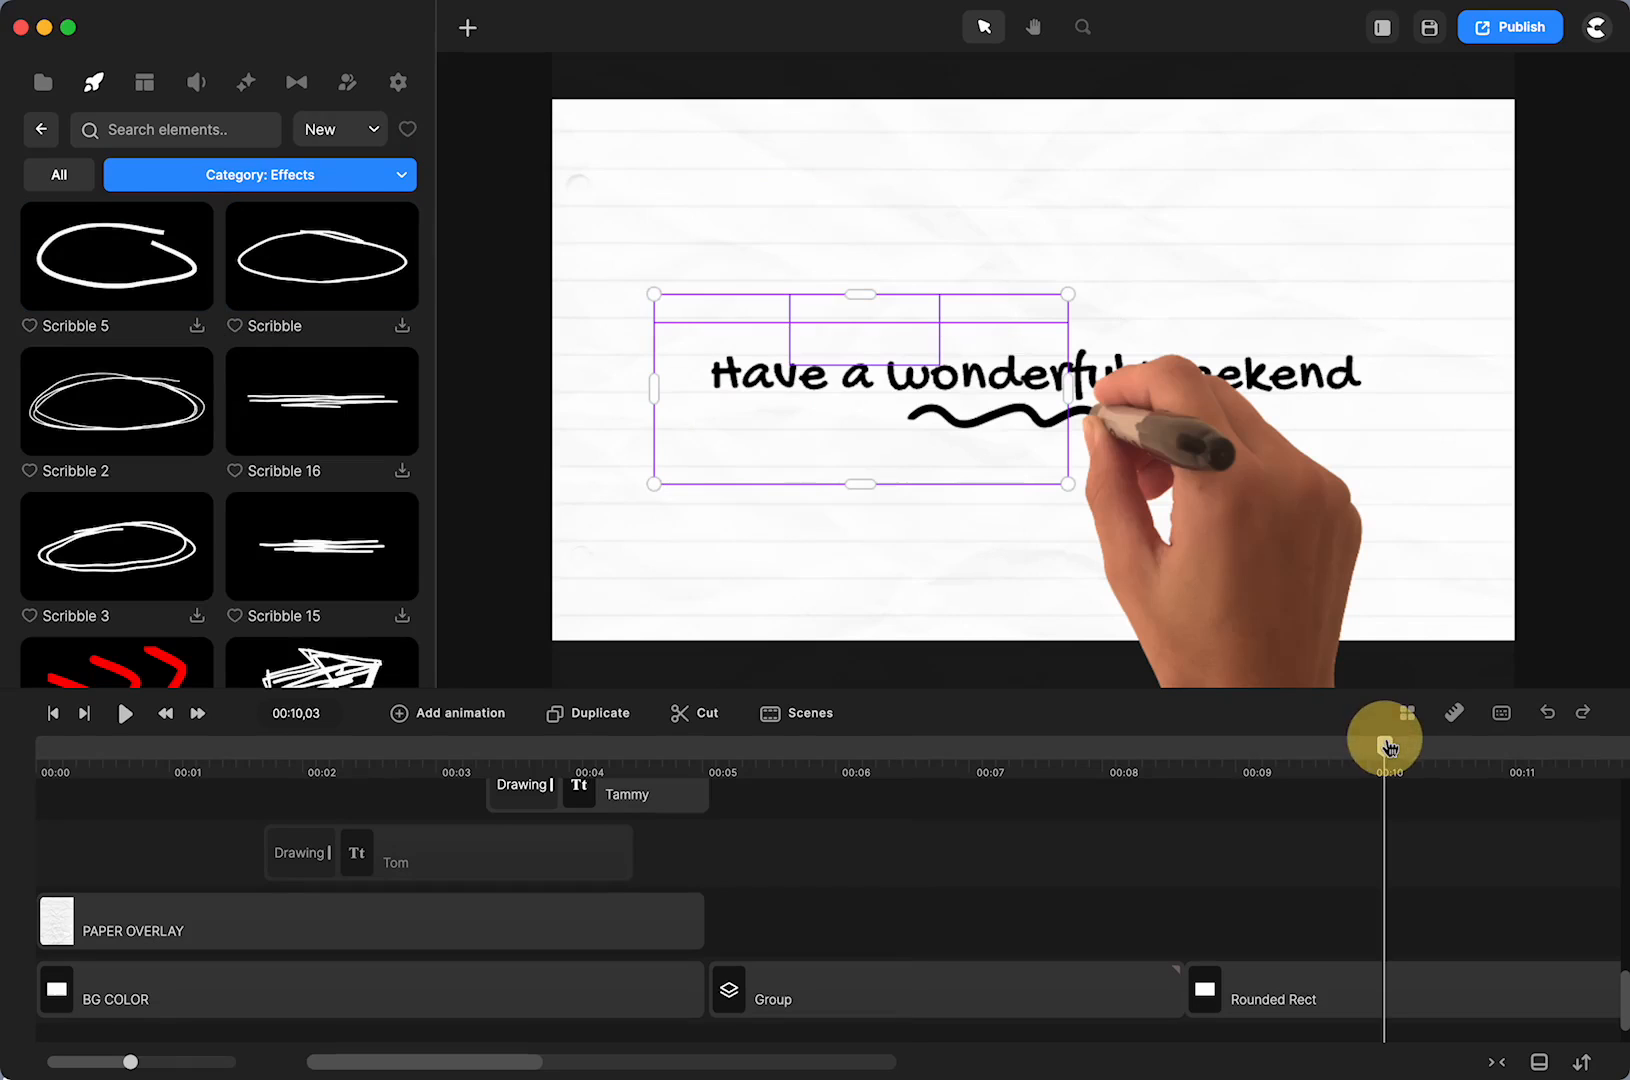
scroll(1132, 814, right, 5)
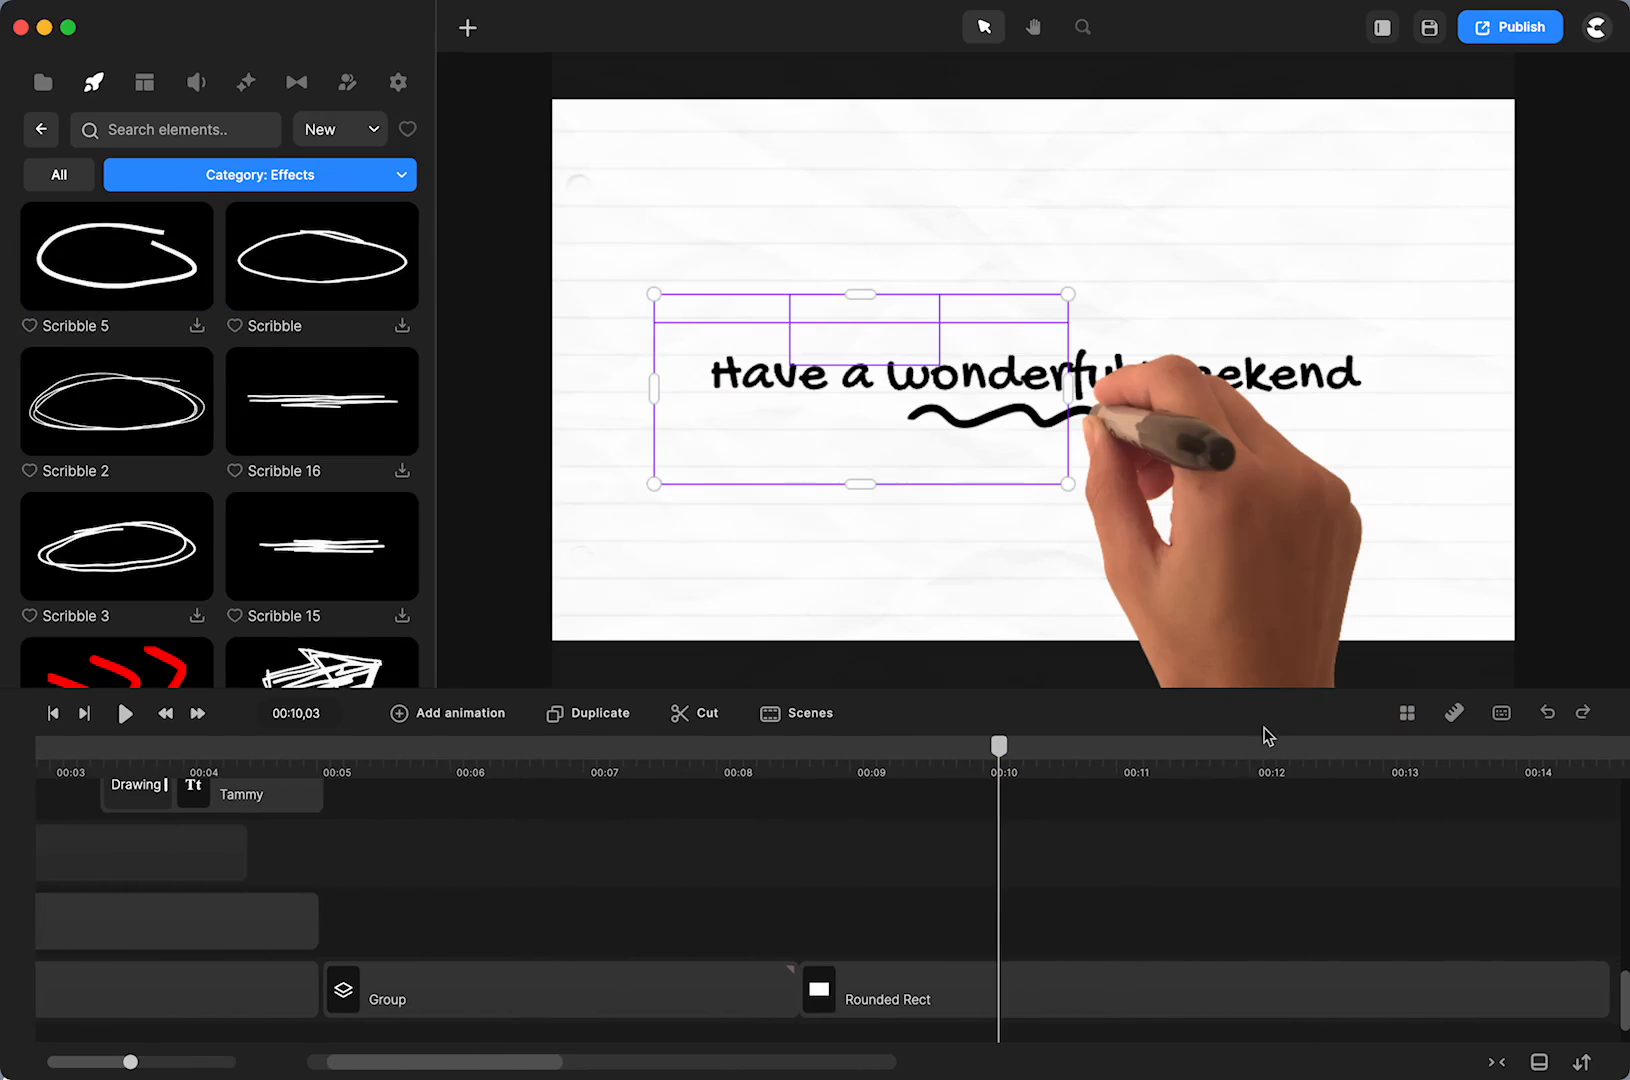
click(1353, 747)
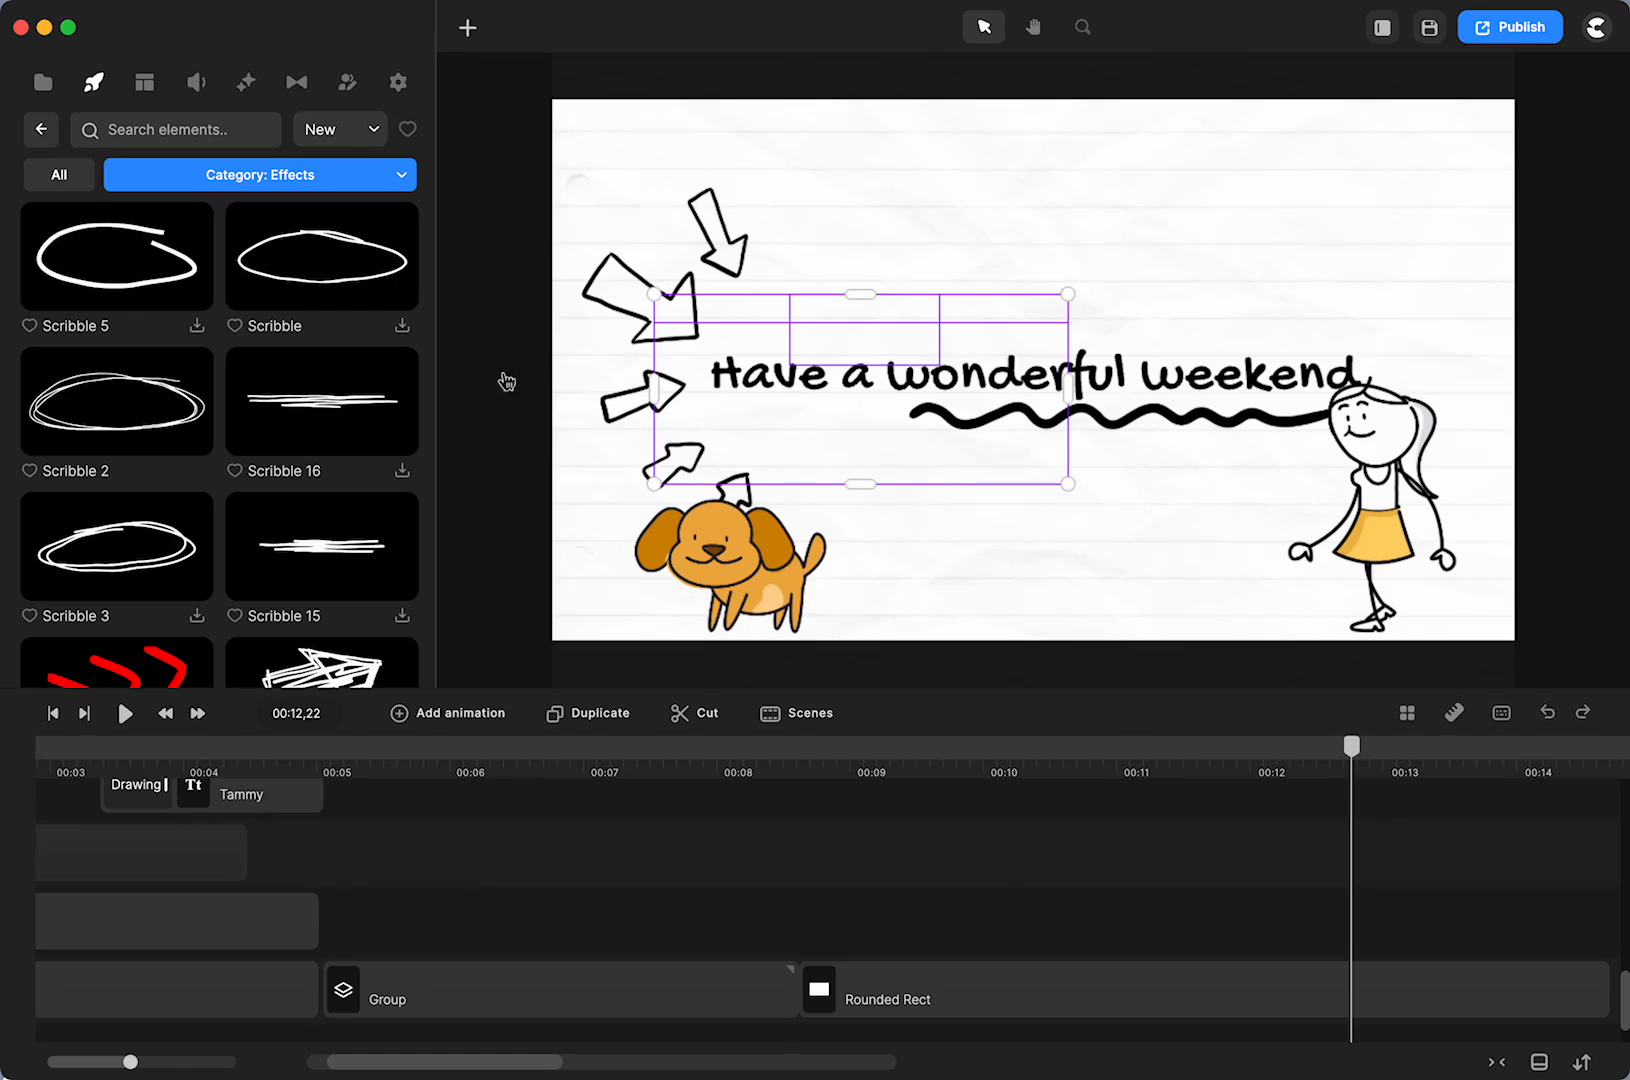
Examine the Doodle effects, from scribbles and arrows to recording frames, sketch fills, curtains and hand-drawn shapes
scroll(70, 480, down, 3)
scroll(123, 519, down, 15)
scroll(123, 519, down, 15)
scroll(122, 519, down, 15)
scroll(122, 521, down, 1)
scroll(122, 521, up, 1)
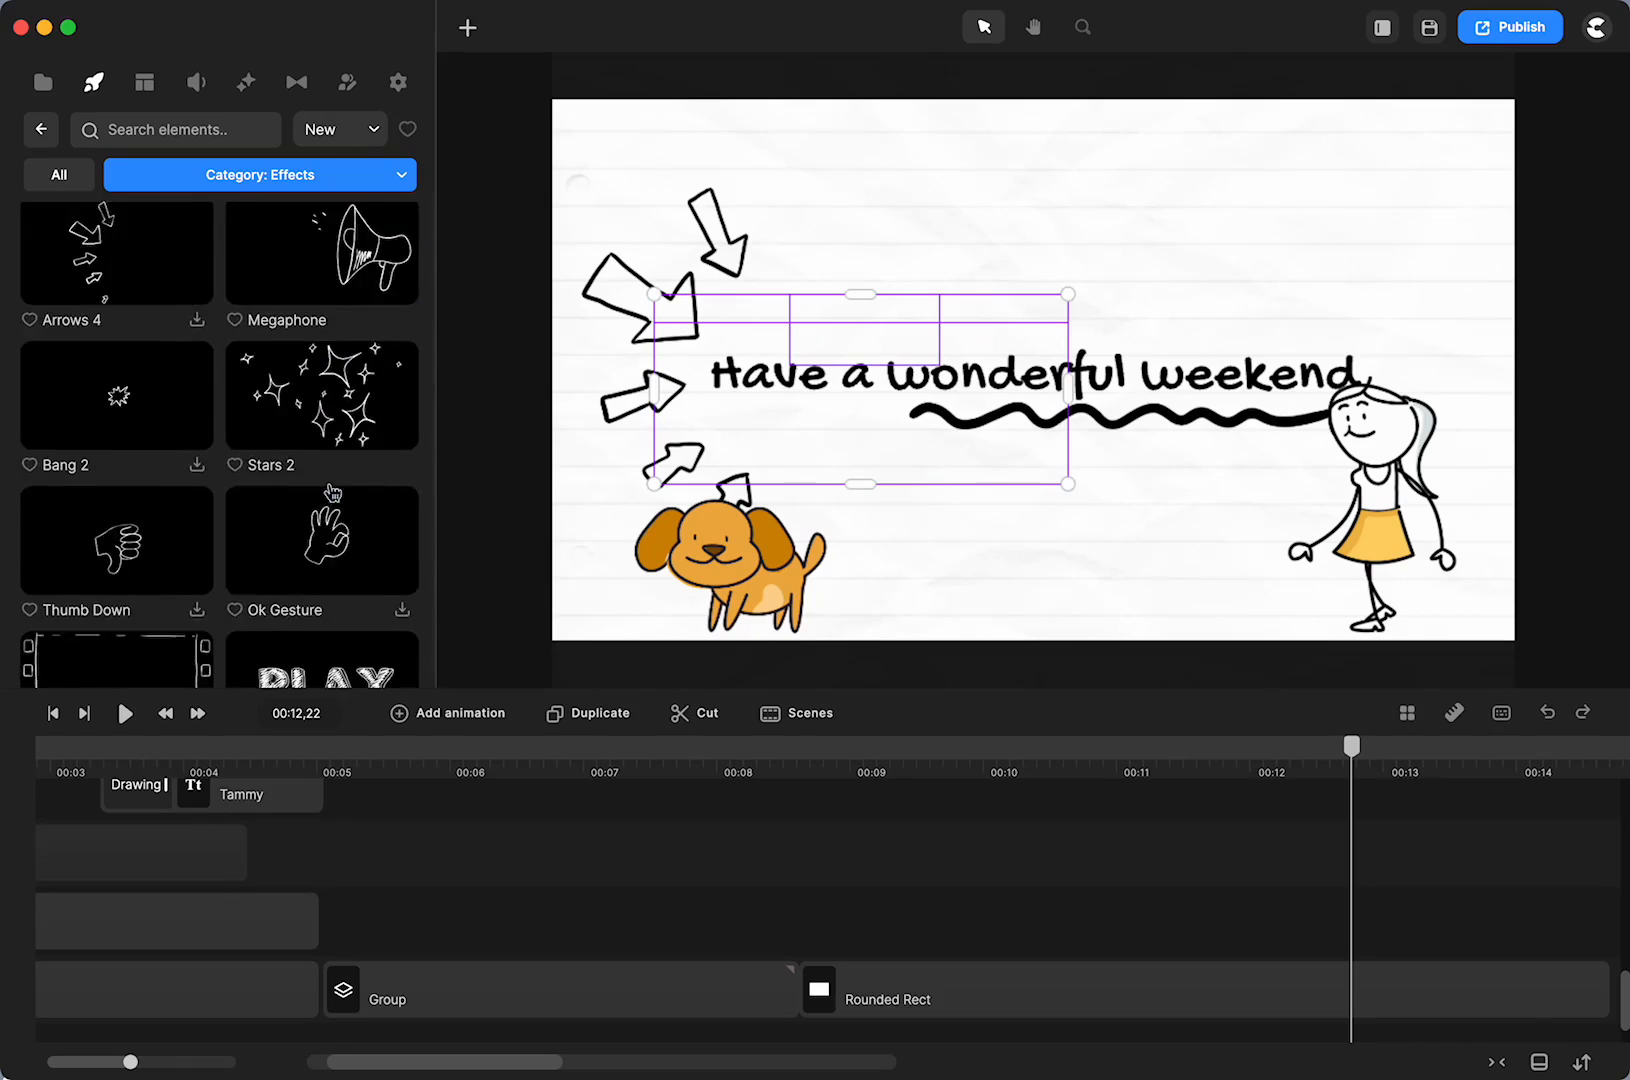
scroll(333, 492, down, 5)
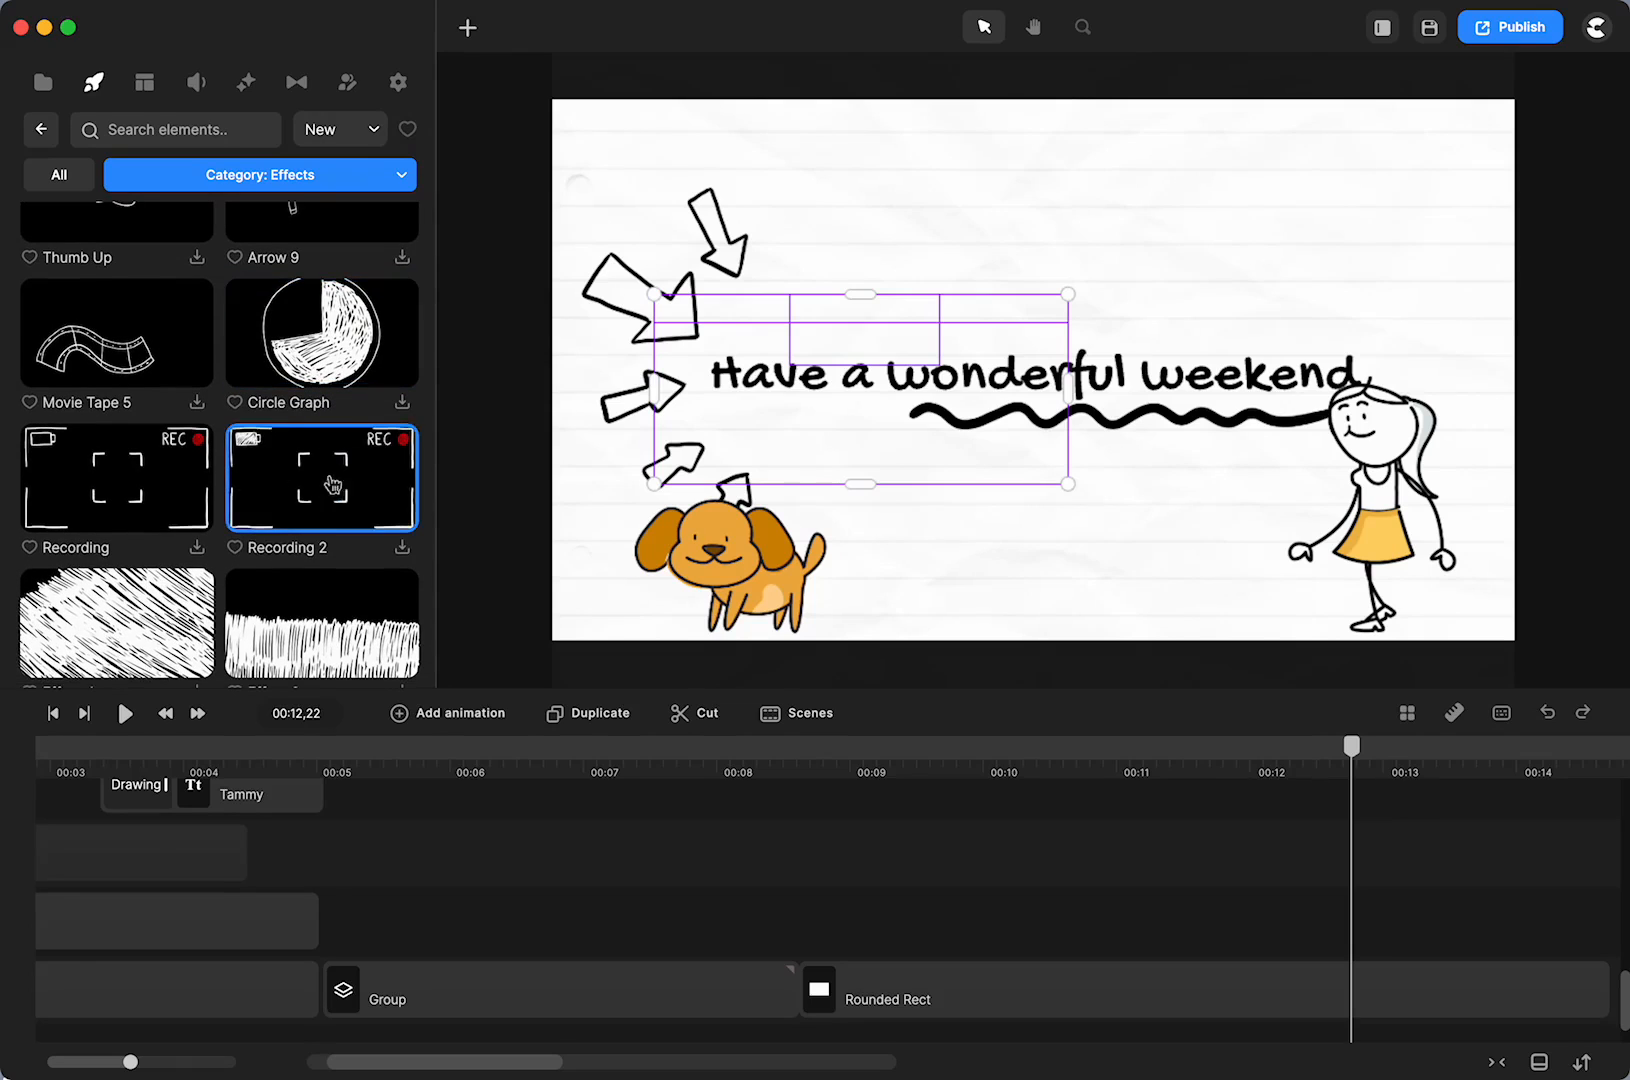
scroll(328, 497, down, 4)
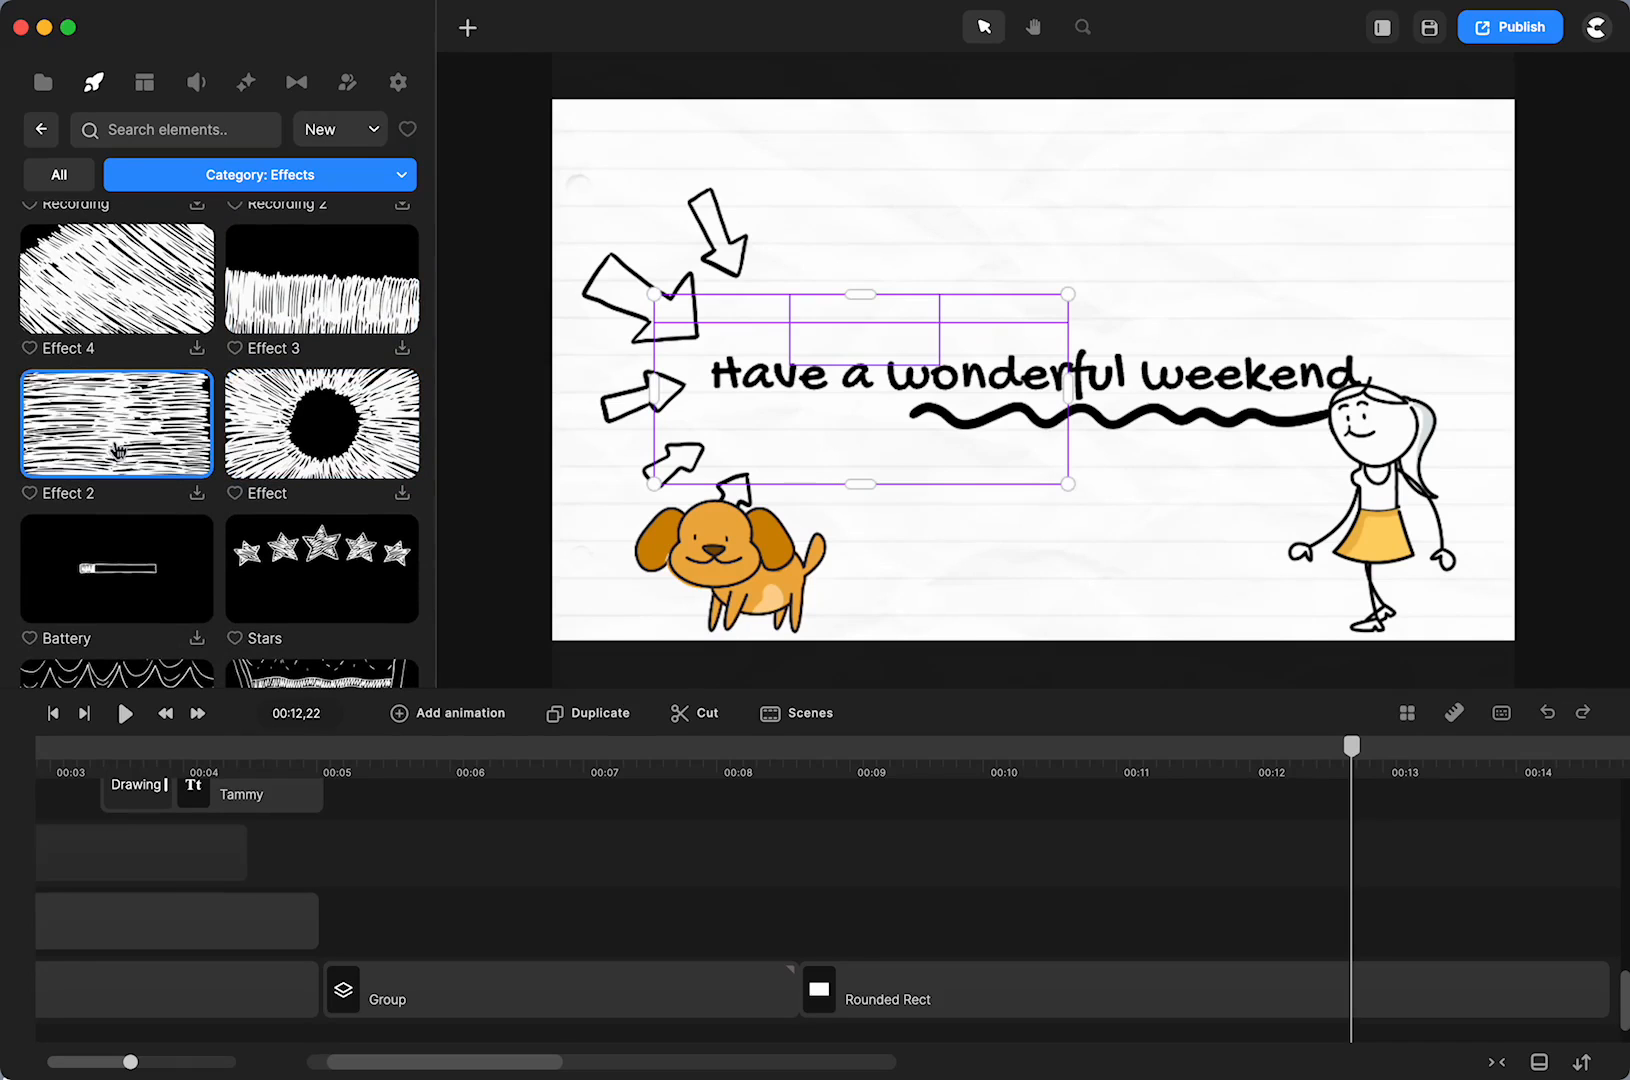
scroll(298, 455, down, 6)
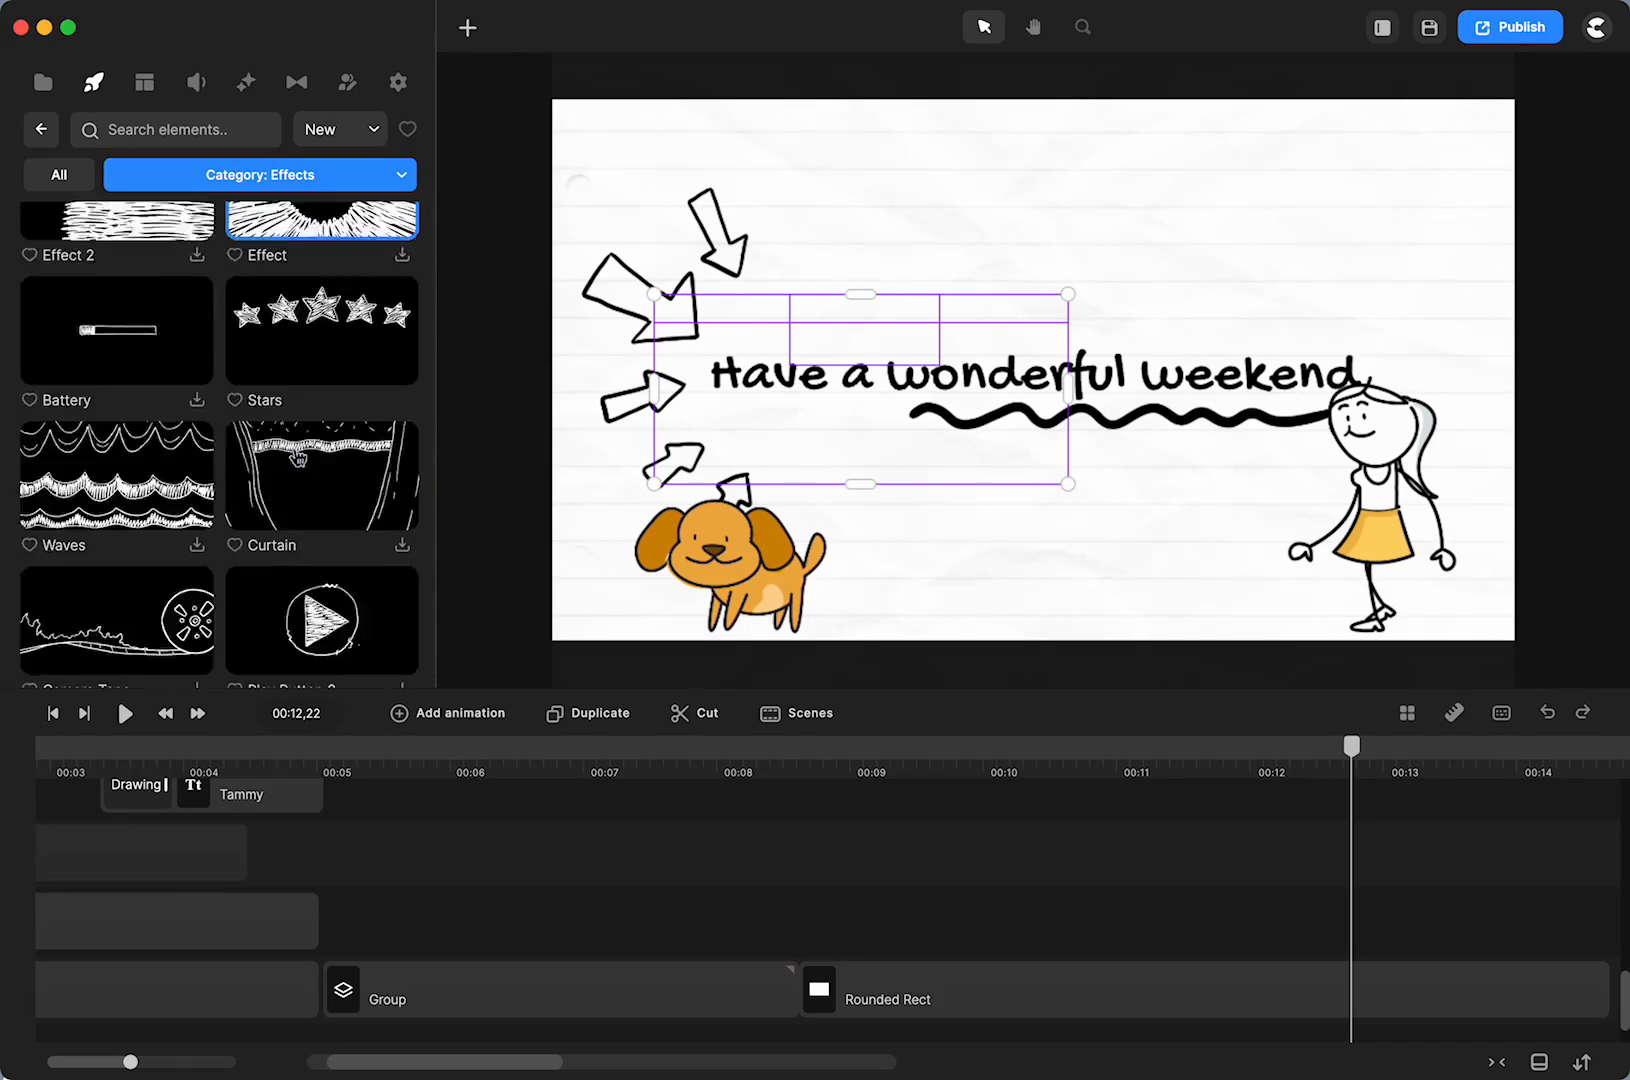
scroll(298, 455, down, 15)
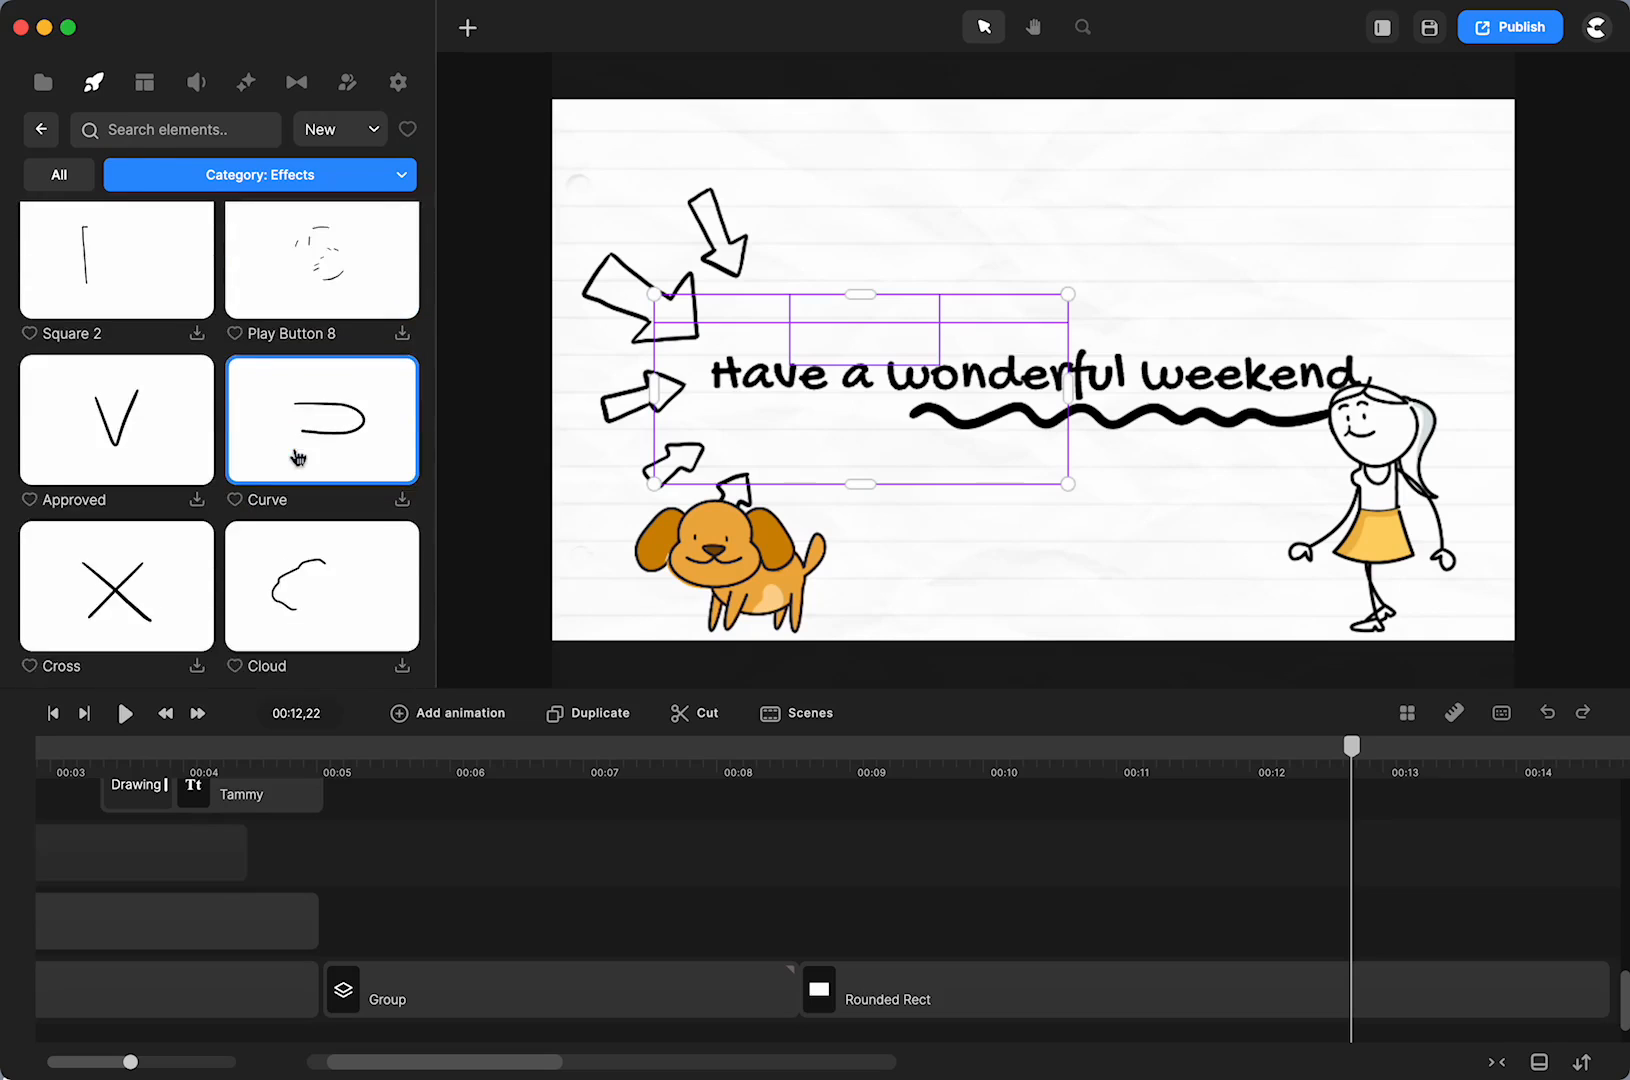
scroll(298, 457, down, 1)
List the Doodle transitions, return the playhead to 00:07,21 and download the black scribbled burst transition
click(336, 178)
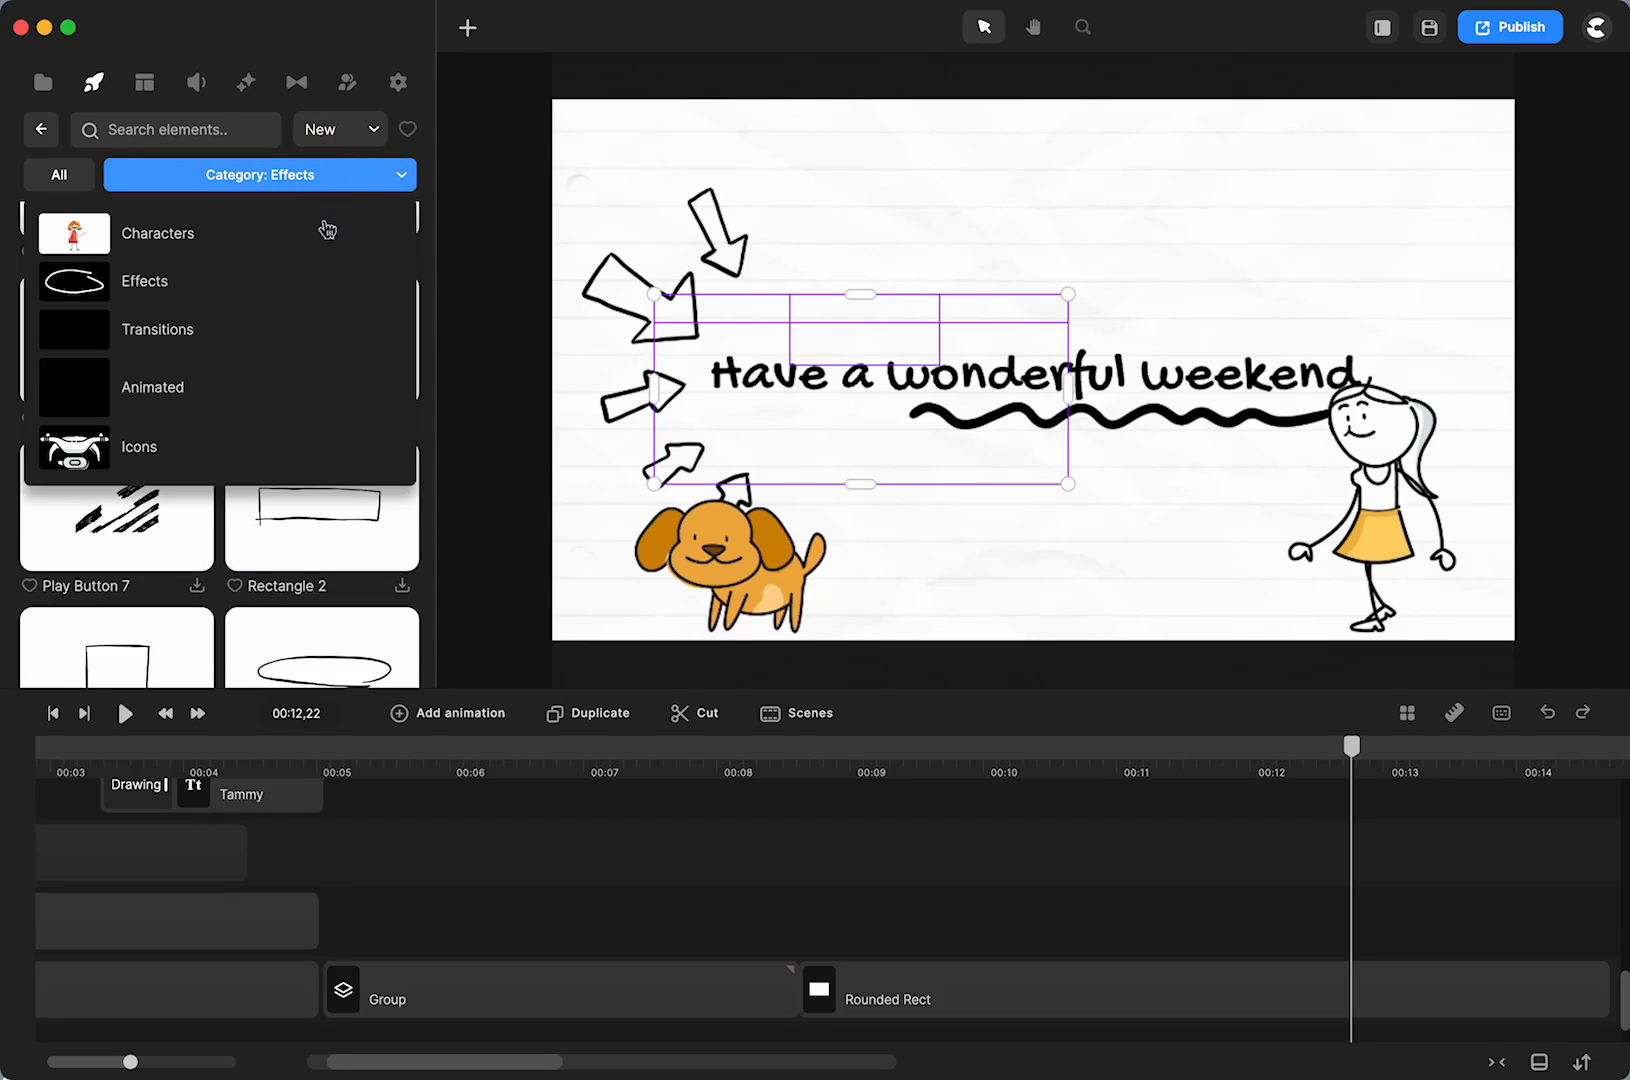
click(144, 335)
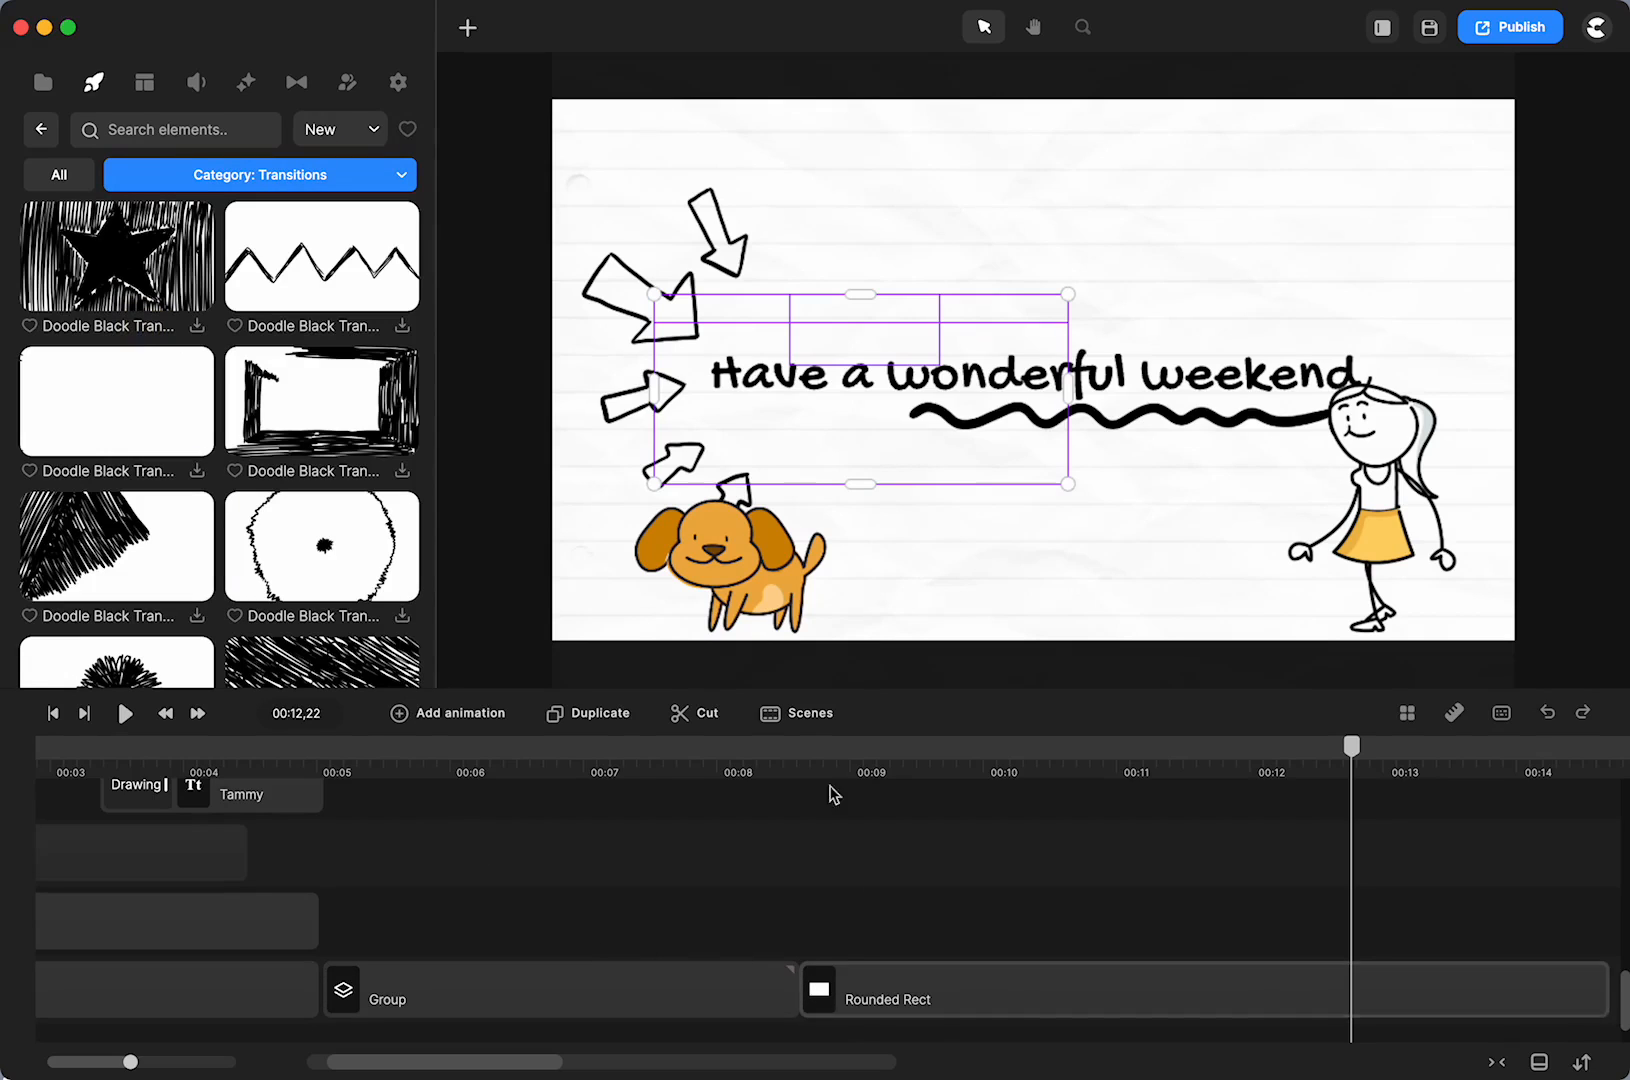
click(786, 750)
drag(786, 750, 680, 747)
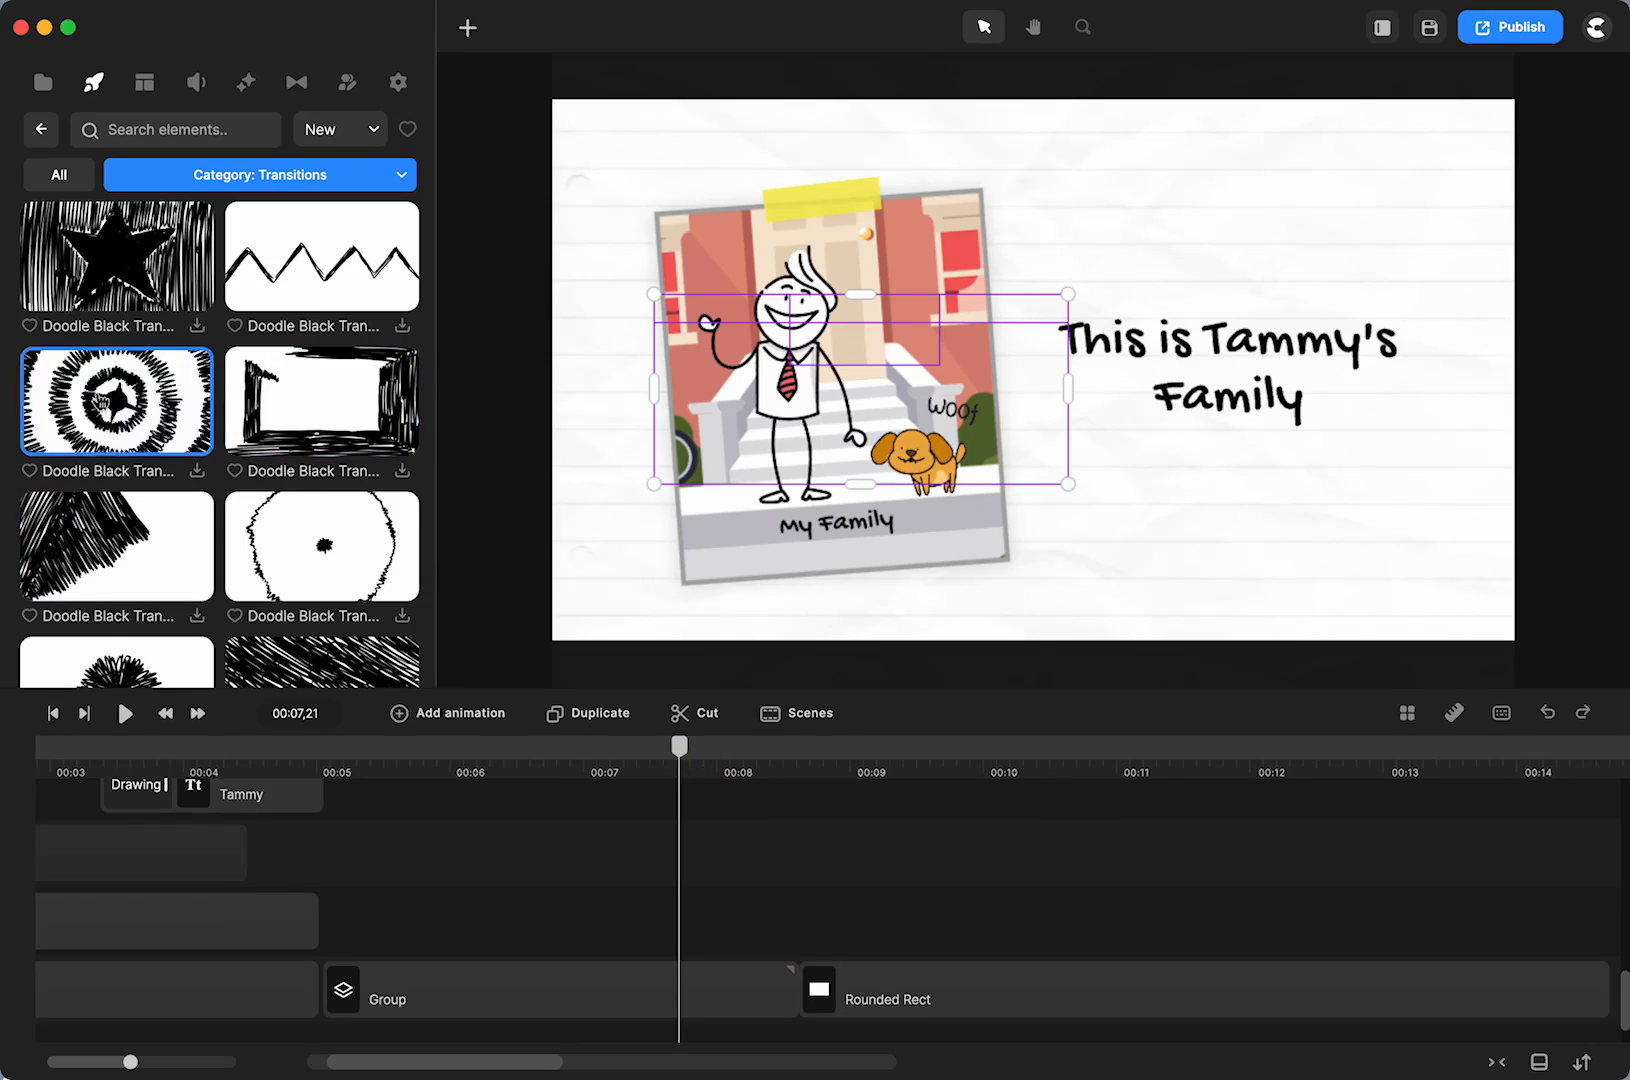
scroll(100, 402, down, 4)
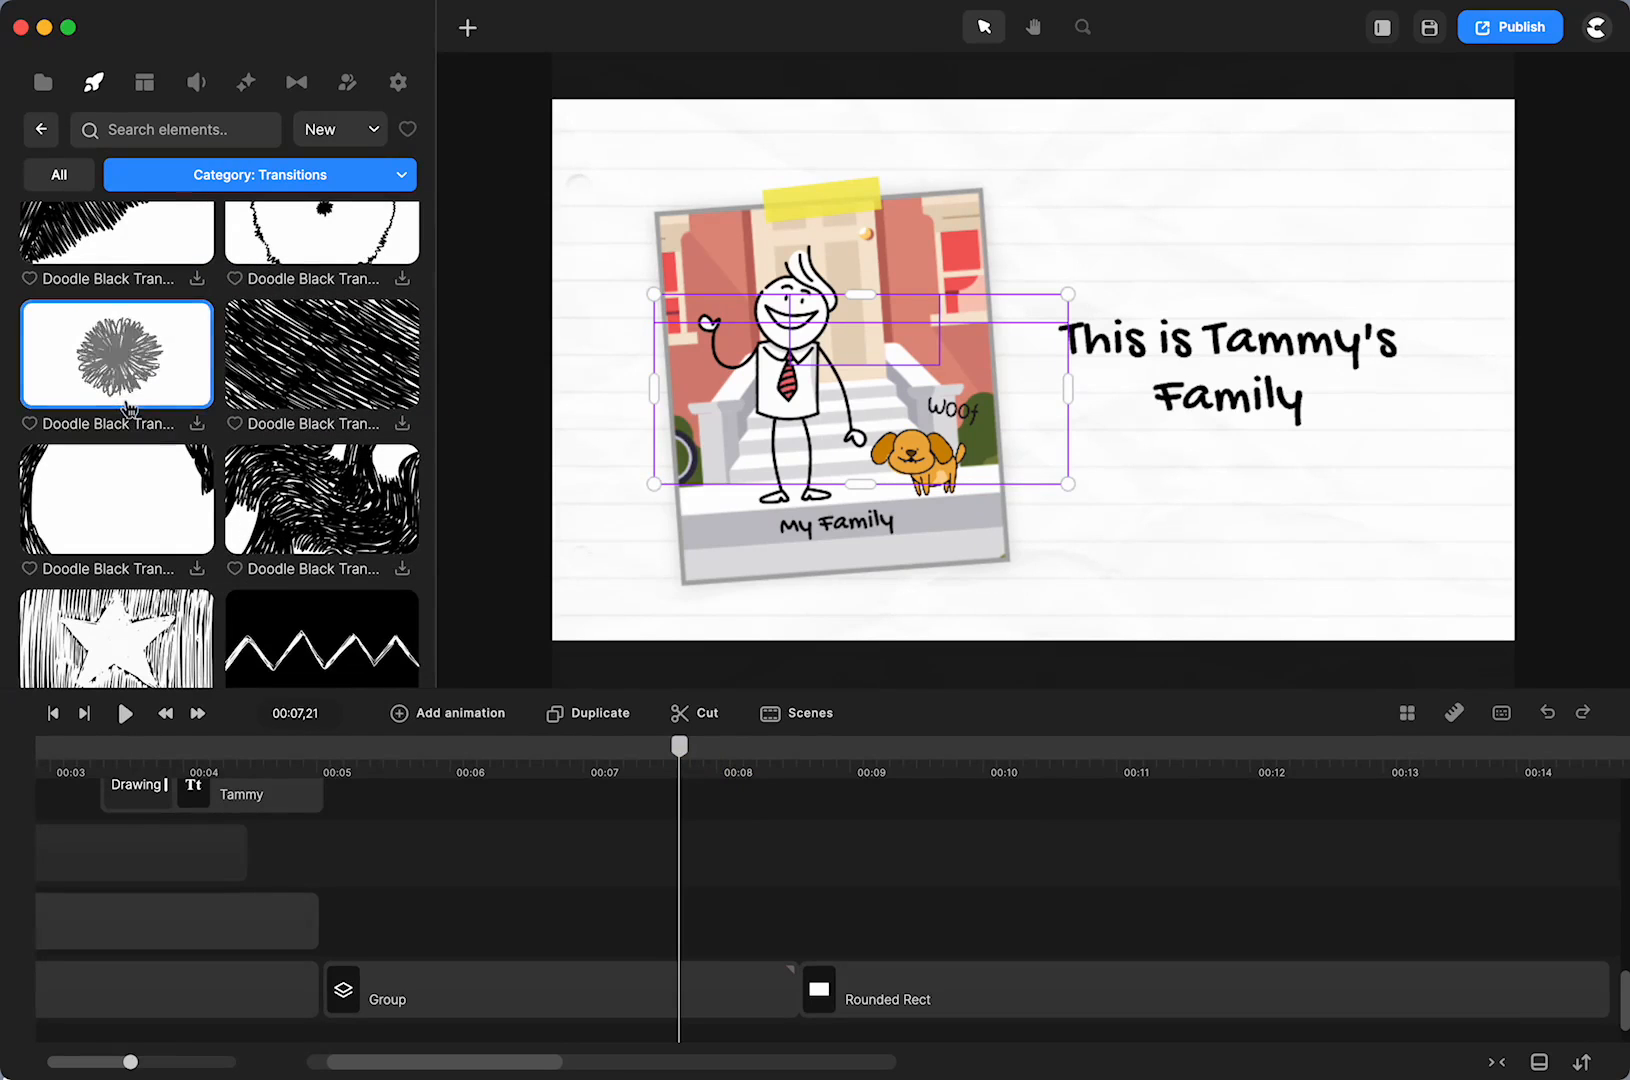
click(198, 428)
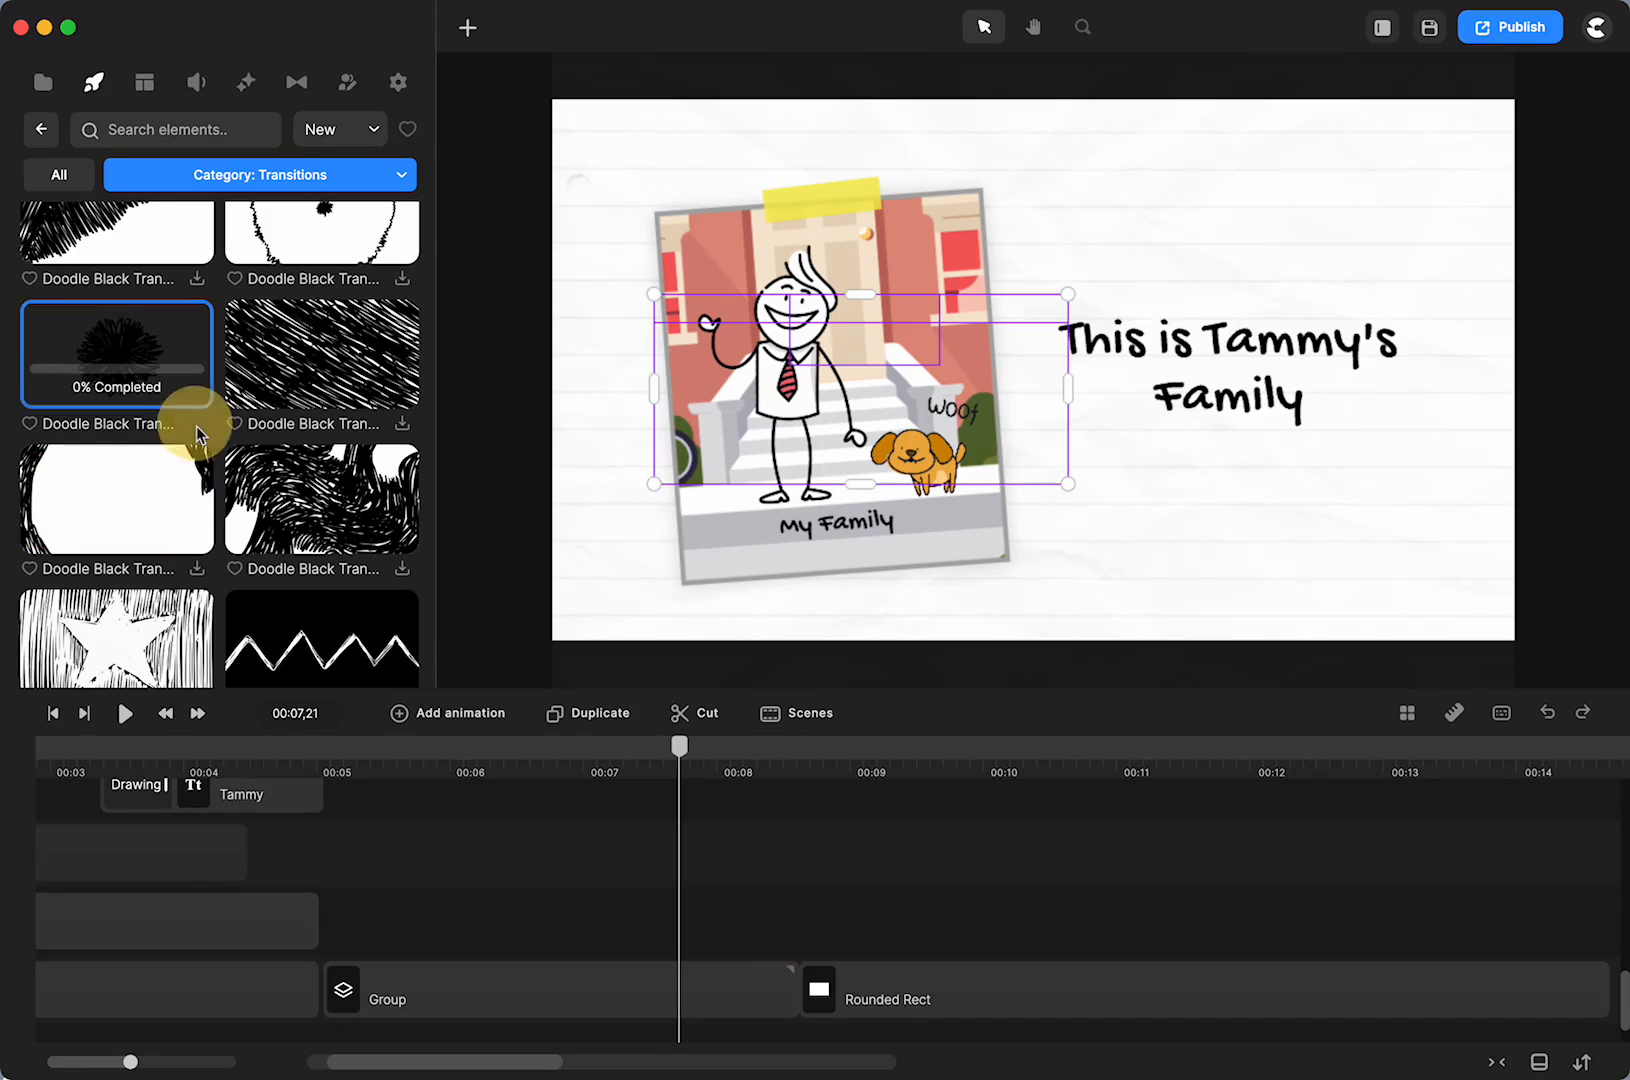
Place the burst transition in the timeline across the cut between the family photo group and Rounded Rect, and check it at 00:08,19
click(116, 355)
drag(116, 355, 774, 907)
drag(679, 746, 810, 766)
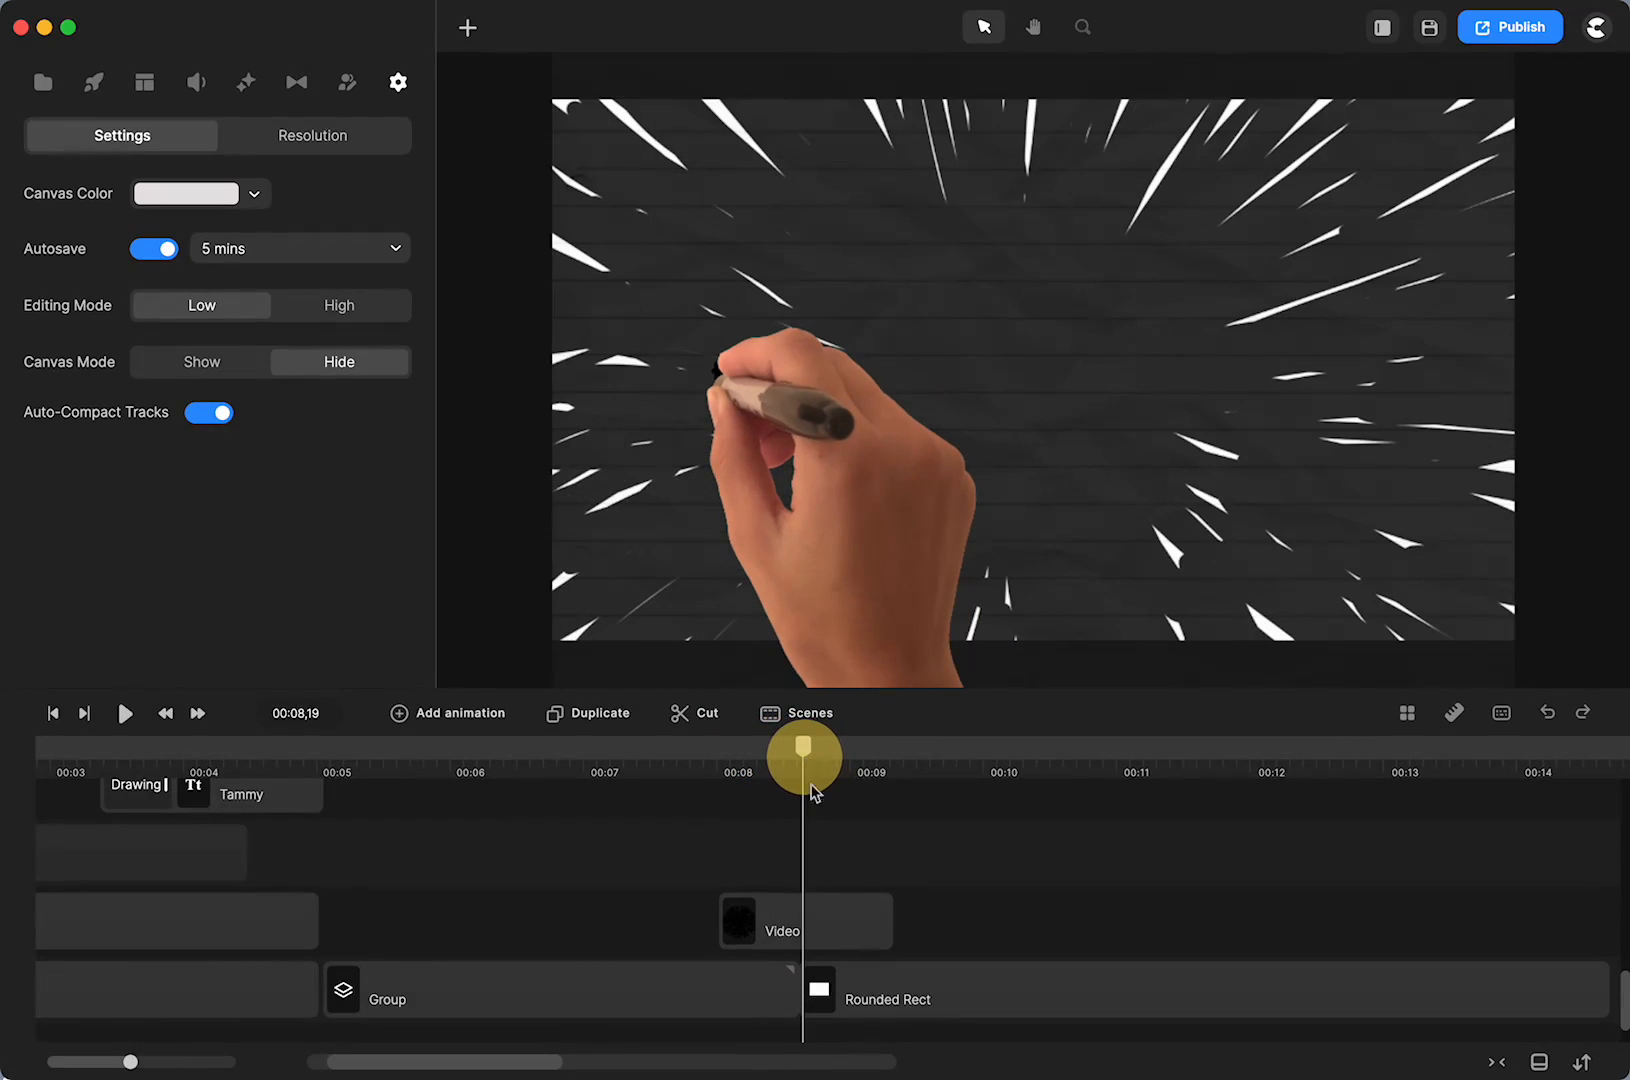
Move the burst transition video to a track above all other layers, starting at about 00:08
scroll(858, 896, up, 5)
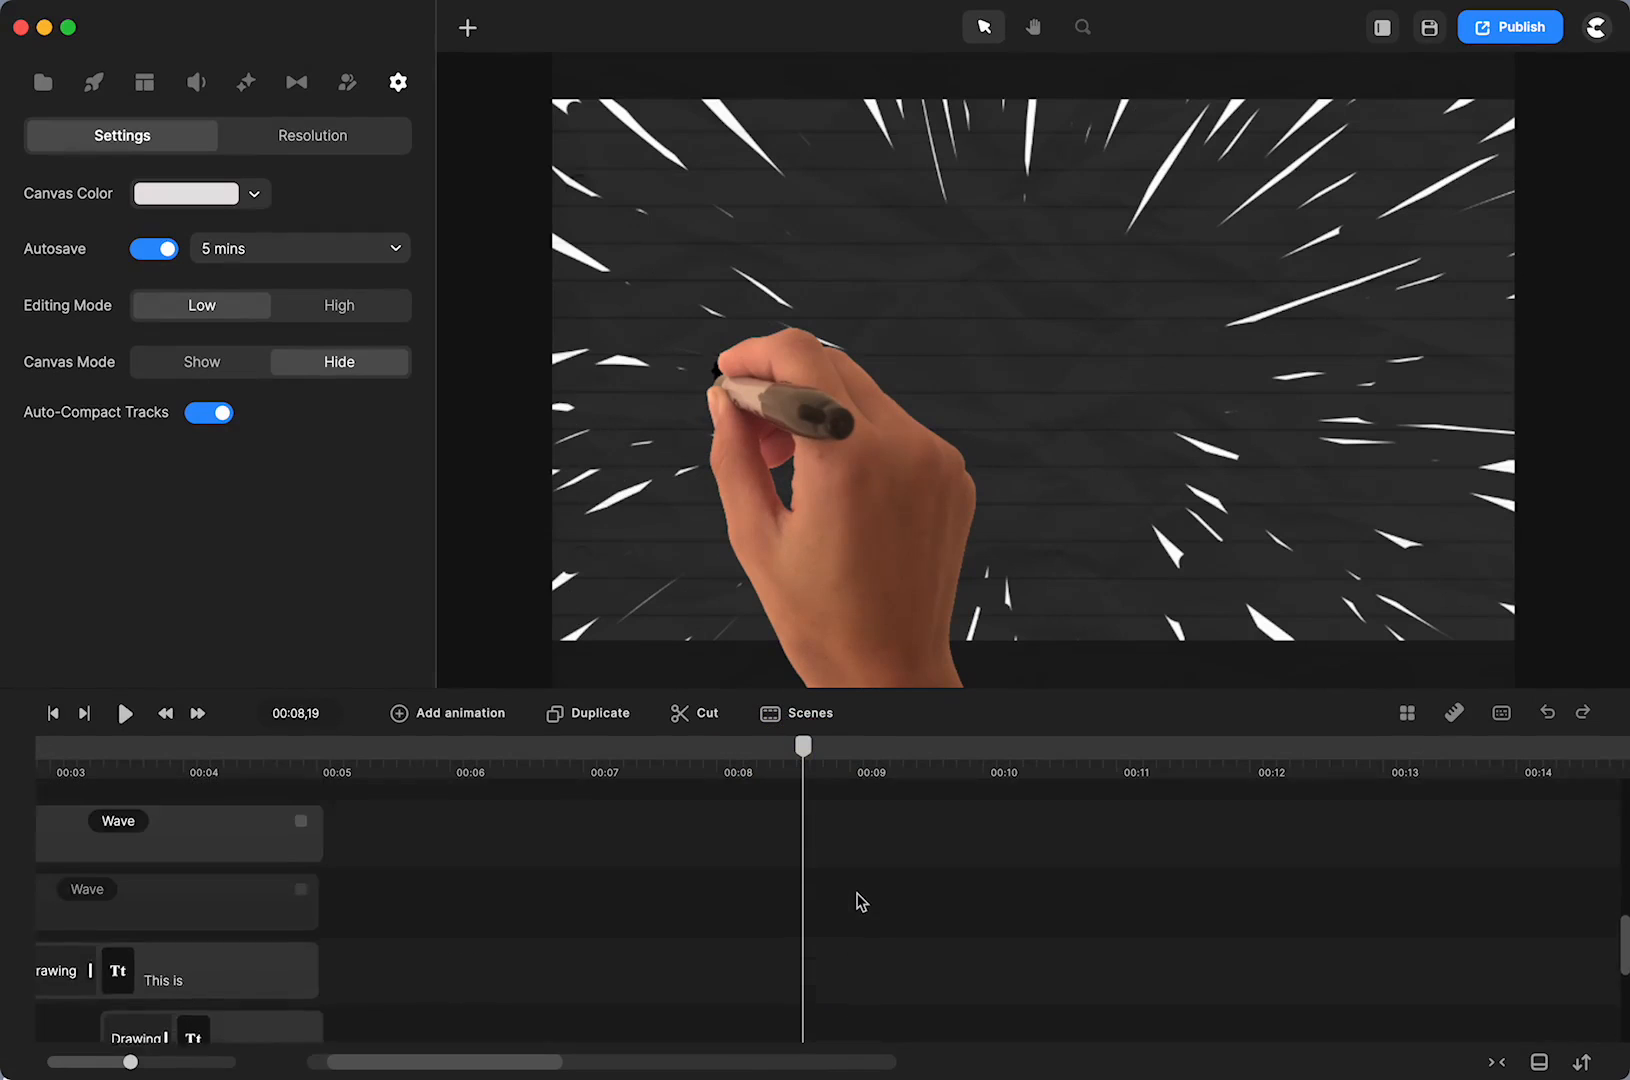
click(857, 894)
scroll(857, 894, down, 5)
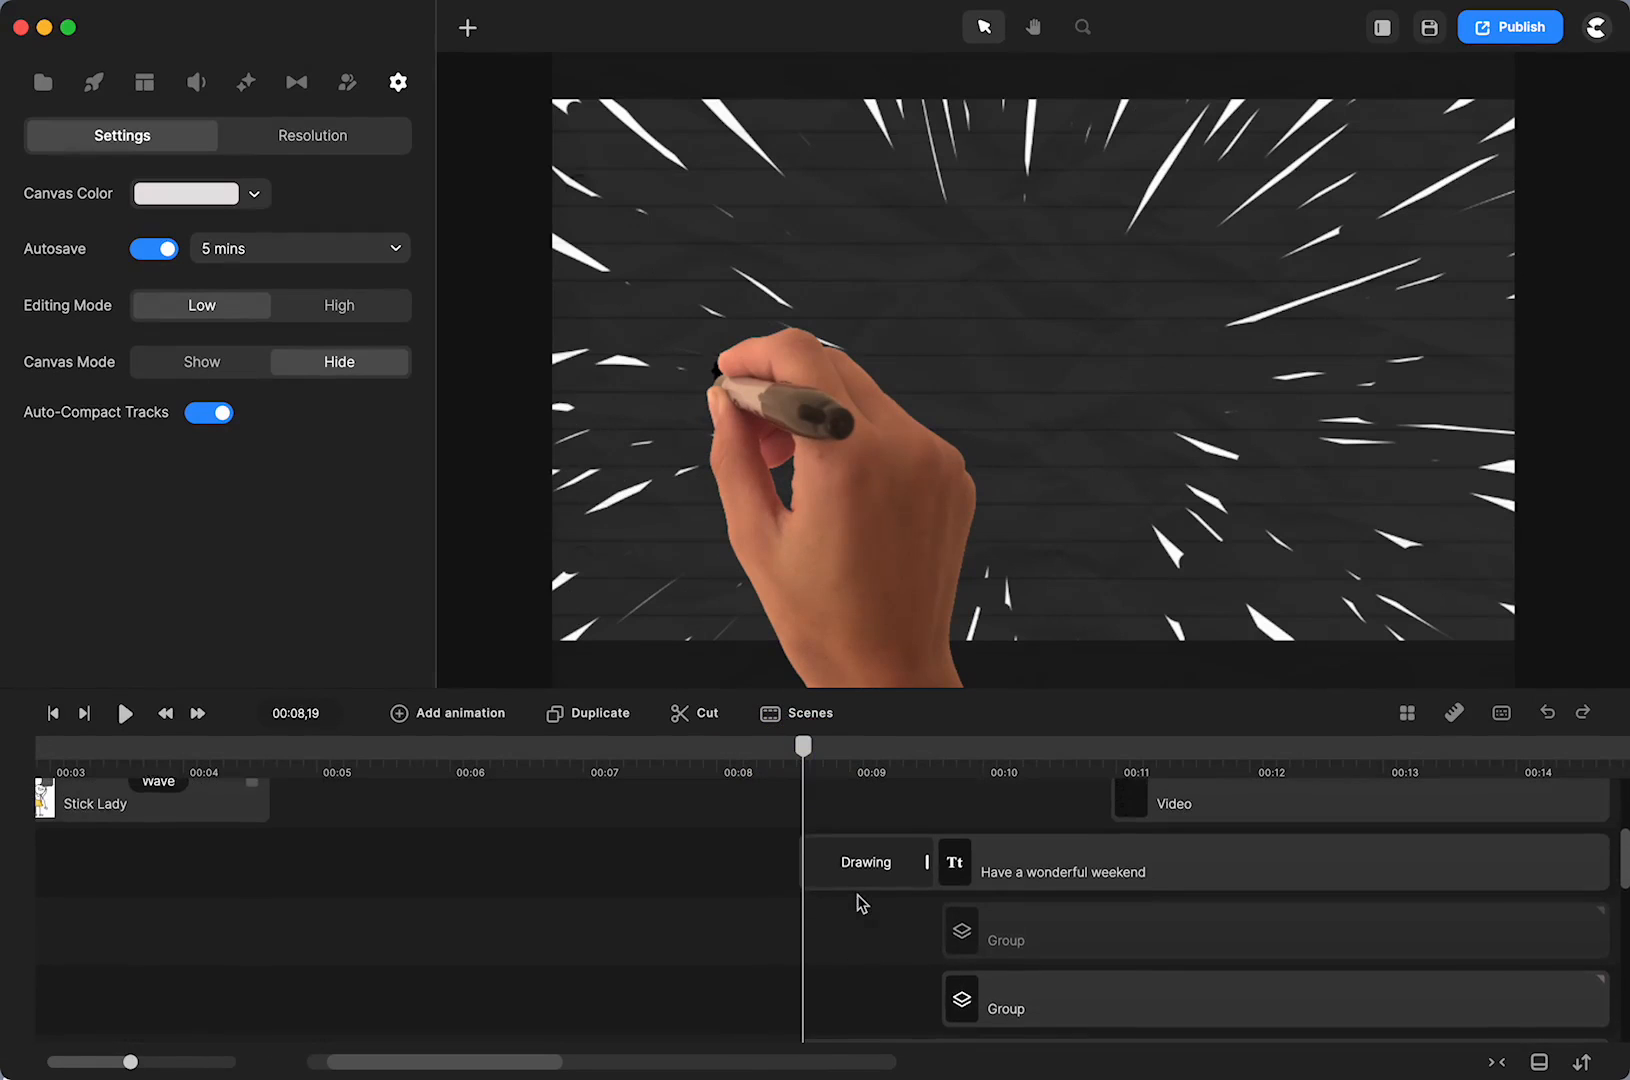
mouse_move(822, 882)
mouse_down()
mouse_move(801, 845)
mouse_move(825, 958)
mouse_move(842, 852)
mouse_move(852, 905)
mouse_move(842, 852)
mouse_up()
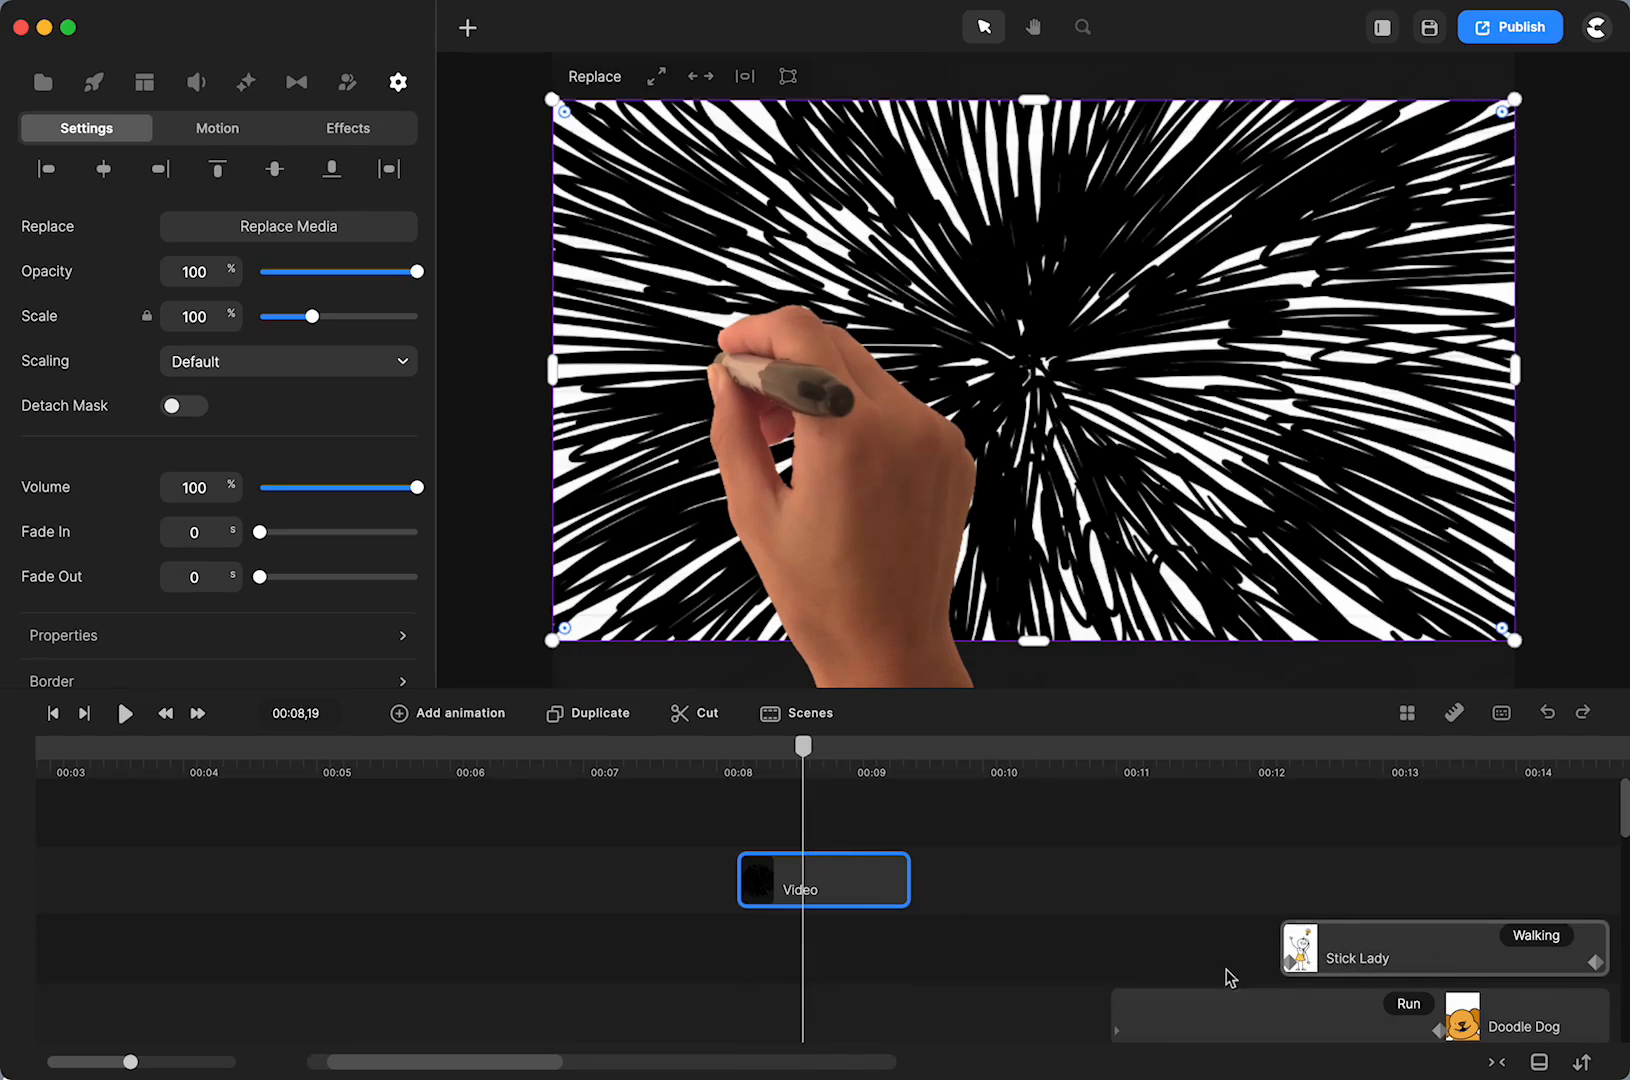
Group the weekend scene's Stick Lady, Doodle Dog, Video, "Have a wonderful weekend" text, two existing groups and PAPER OVERLAY
mouse_move(790, 752)
mouse_down()
mouse_move(581, 791)
mouse_move(797, 808)
mouse_up()
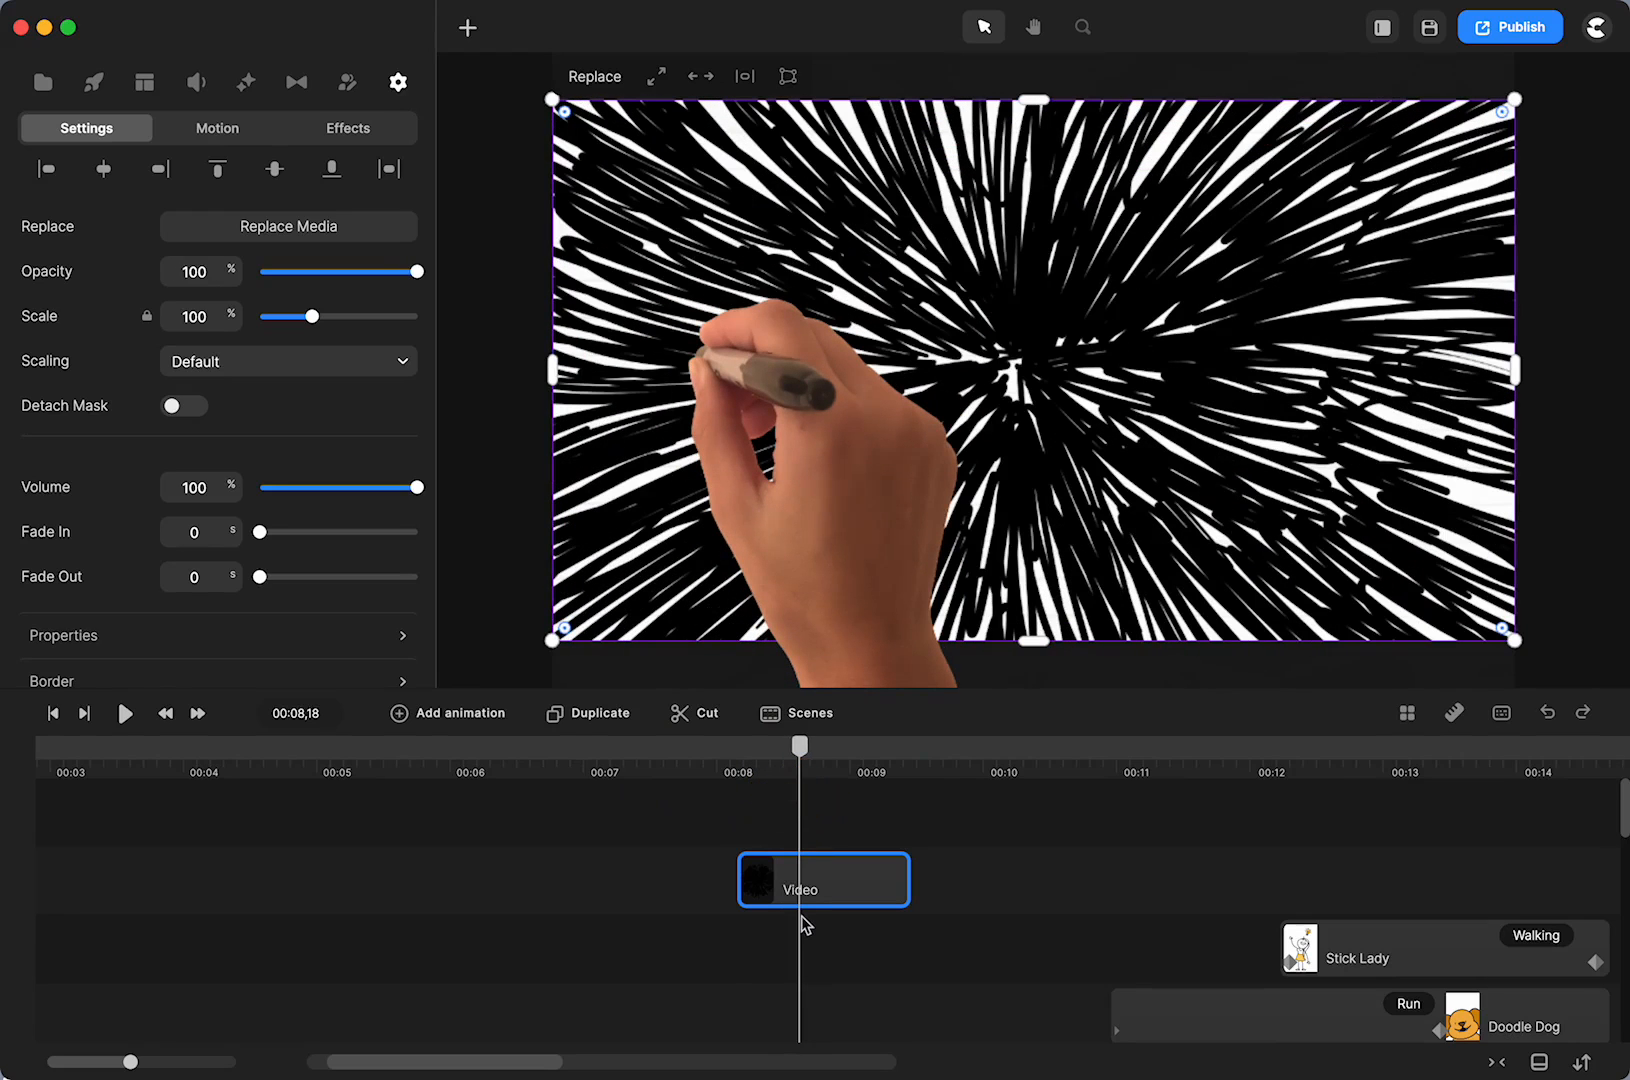
scroll(805, 925, down, 5)
scroll(805, 925, up, 5)
scroll(899, 967, down, 3)
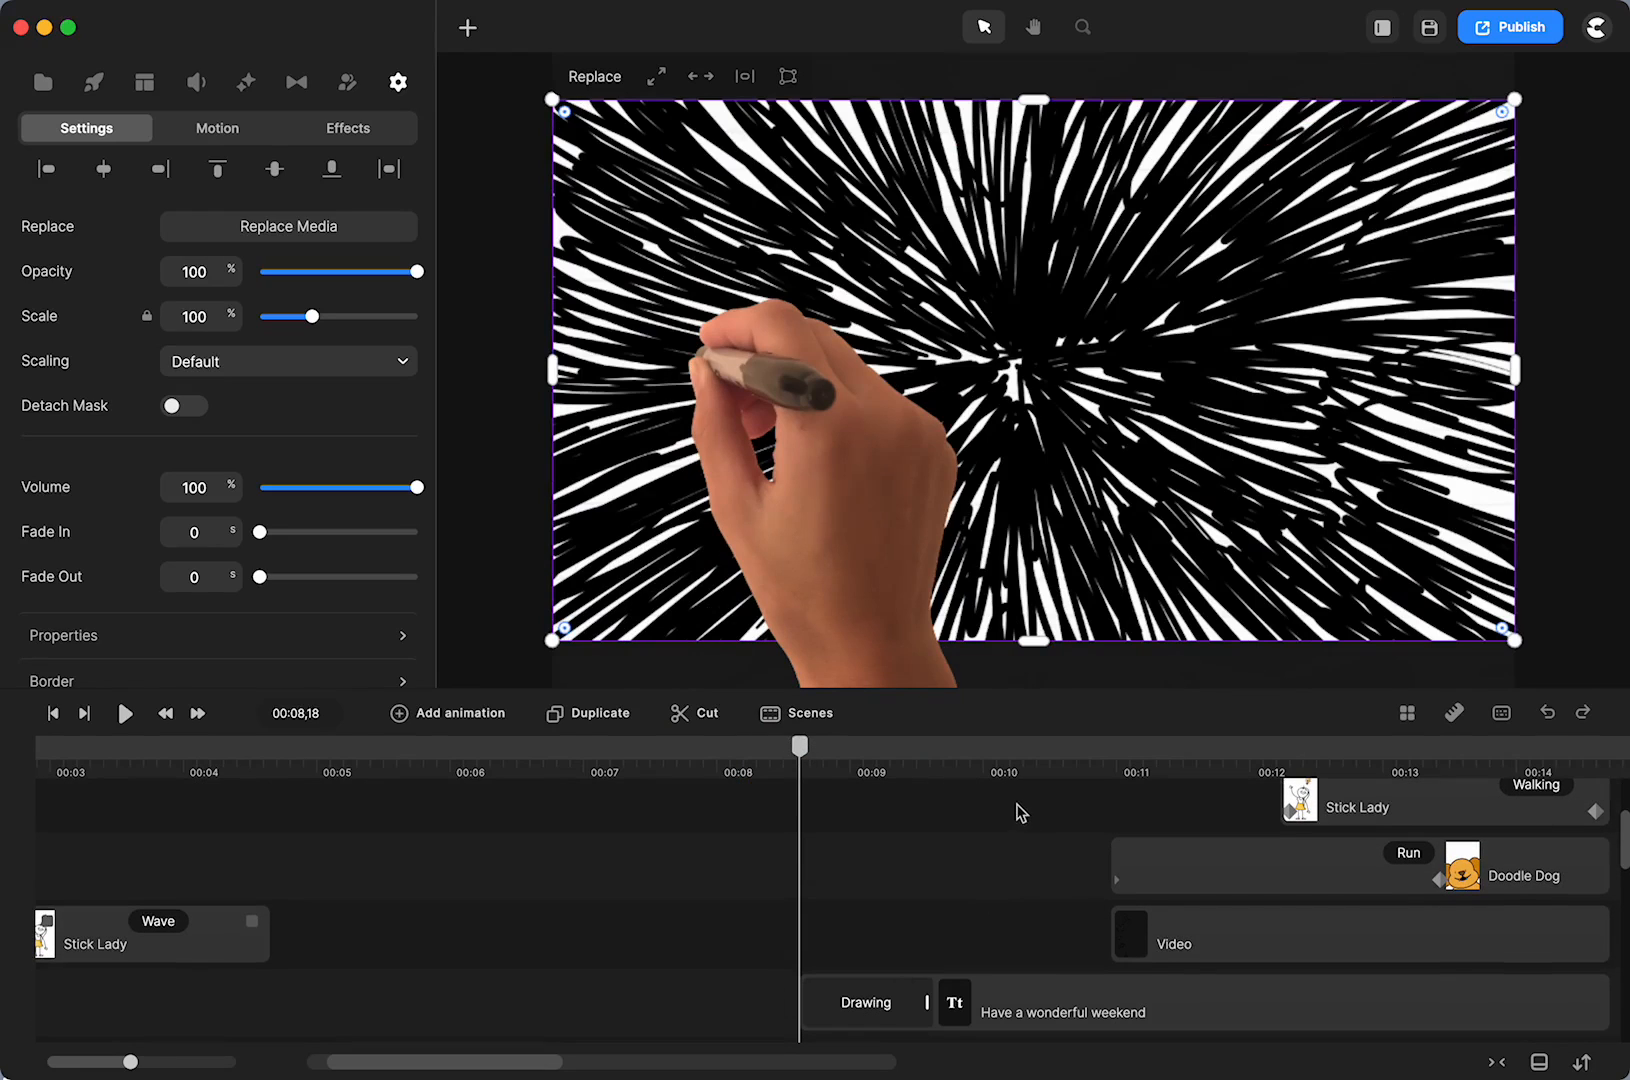
drag(1086, 687, 1051, 247)
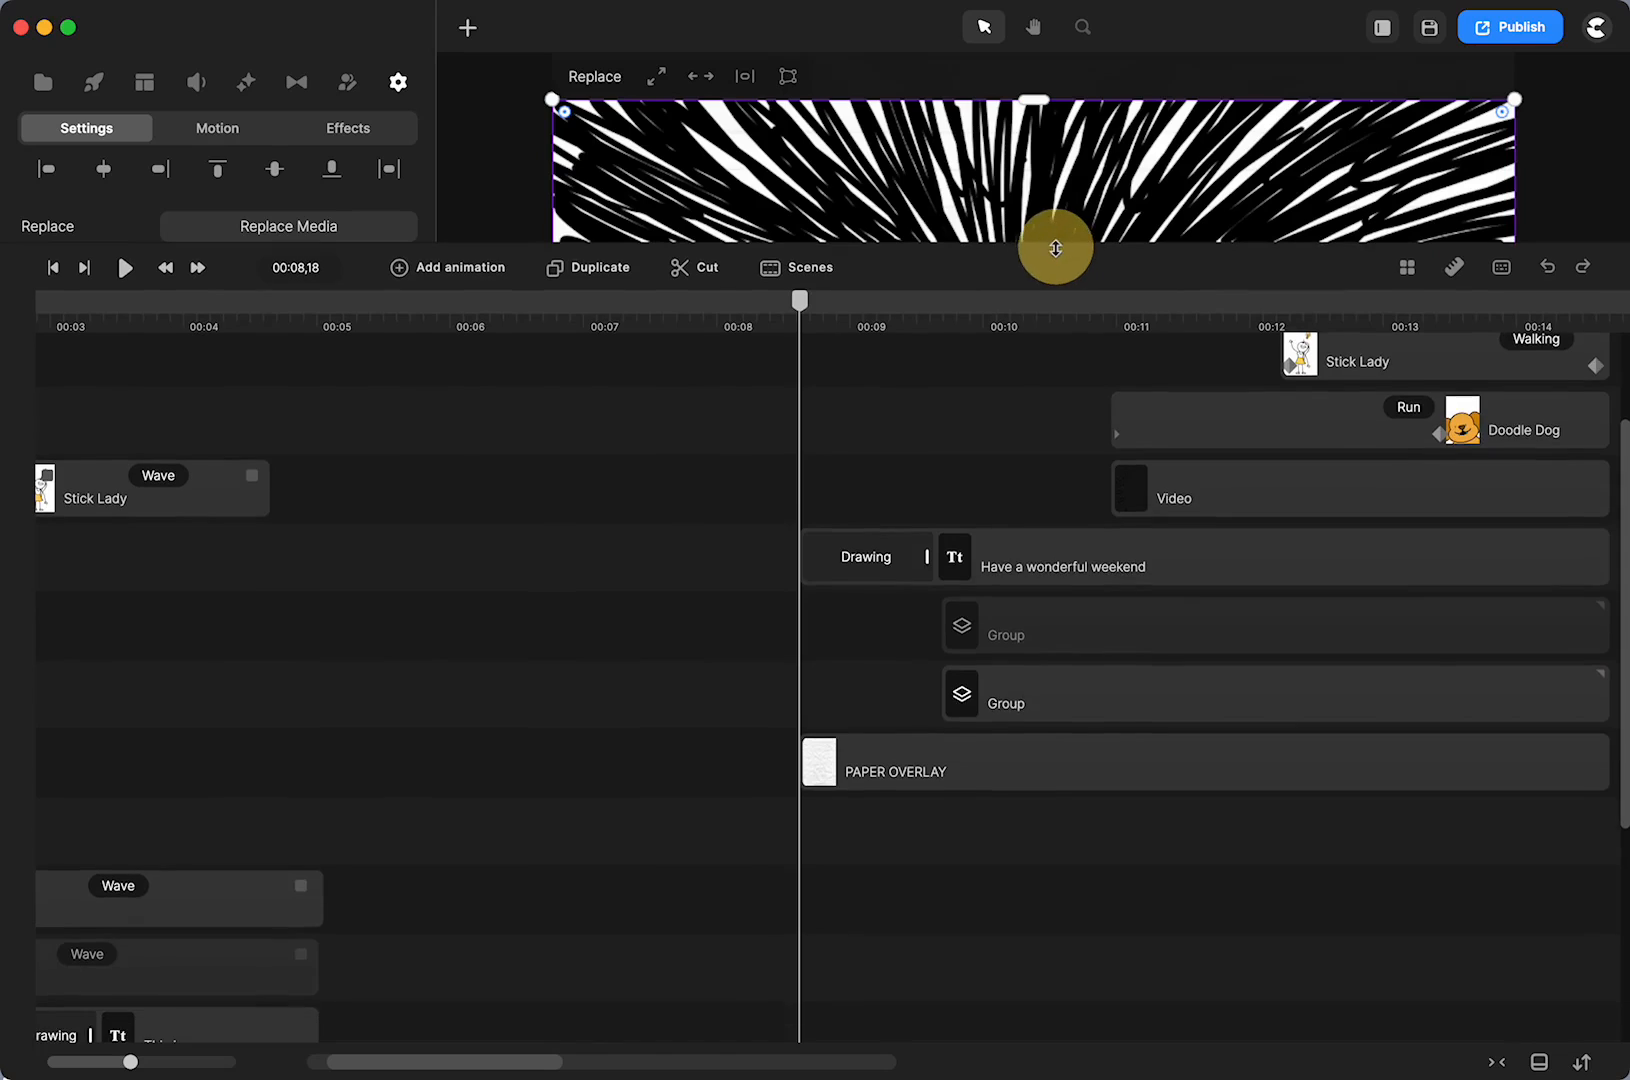
scroll(1085, 540, up, 3)
drag(1067, 456, 1560, 1046)
right_click(1252, 910)
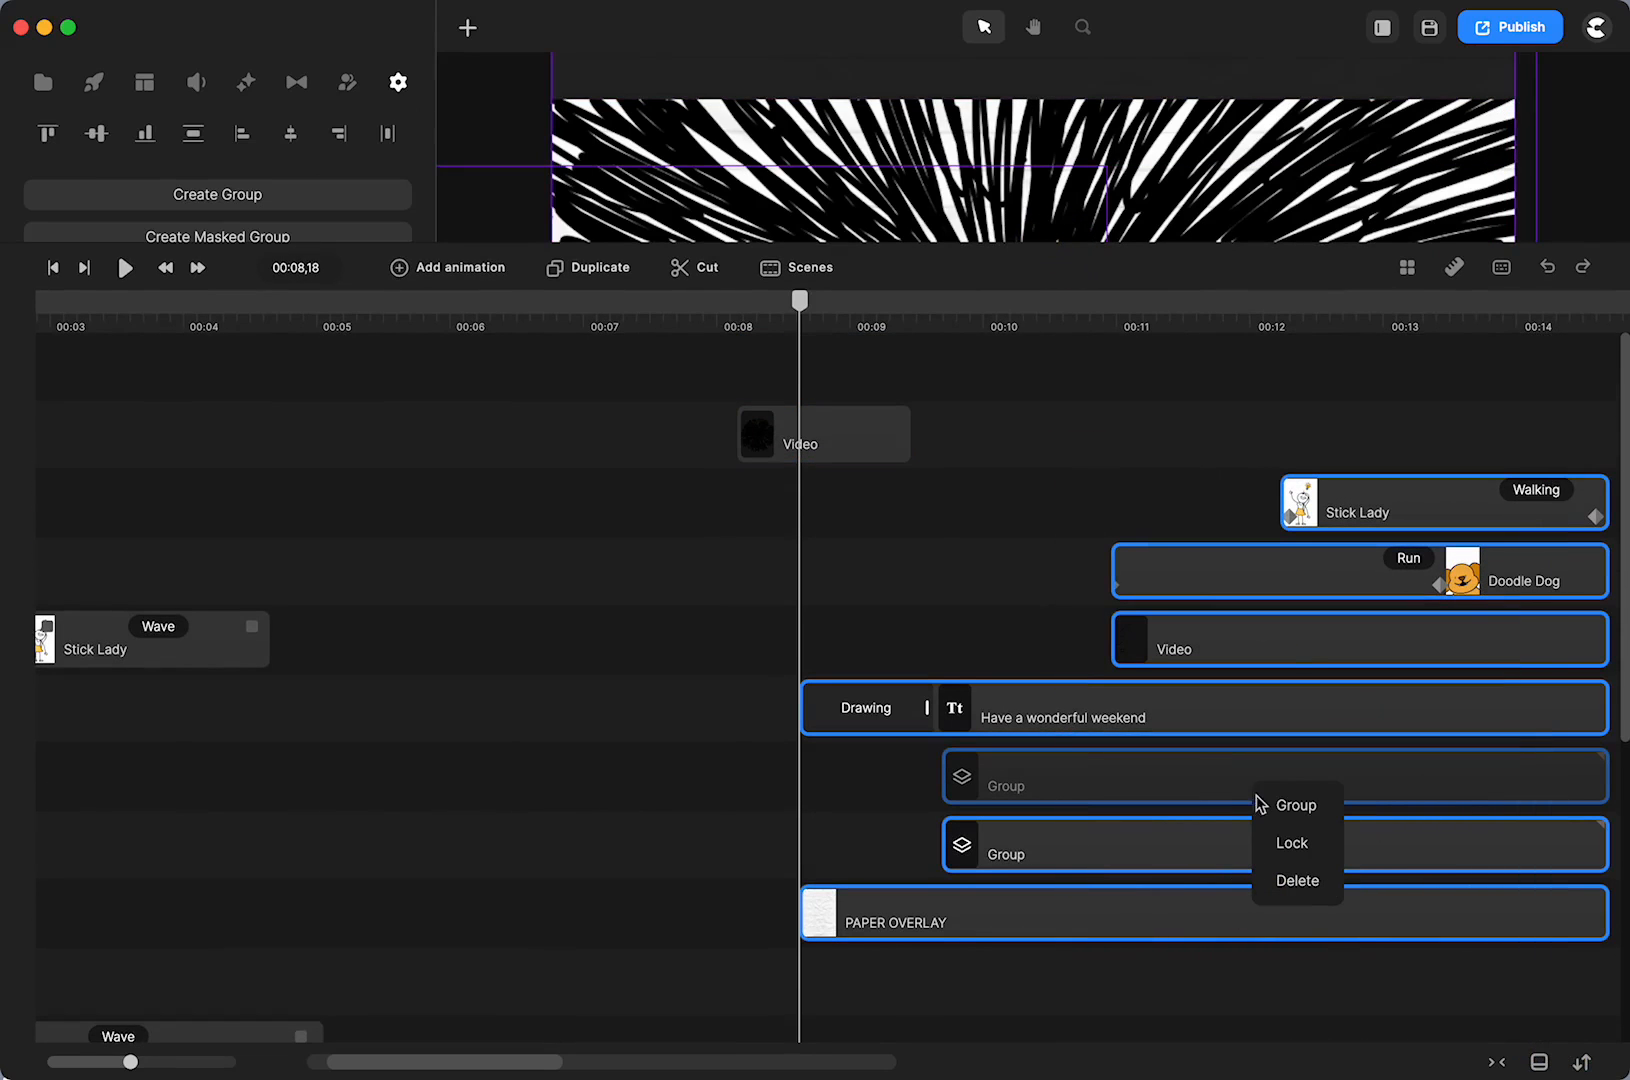
click(1289, 806)
Shift the burst transition slightly earlier so it fully covers the canvas at 00:08,18, and start the weekend scene group at that time
drag(896, 516, 948, 514)
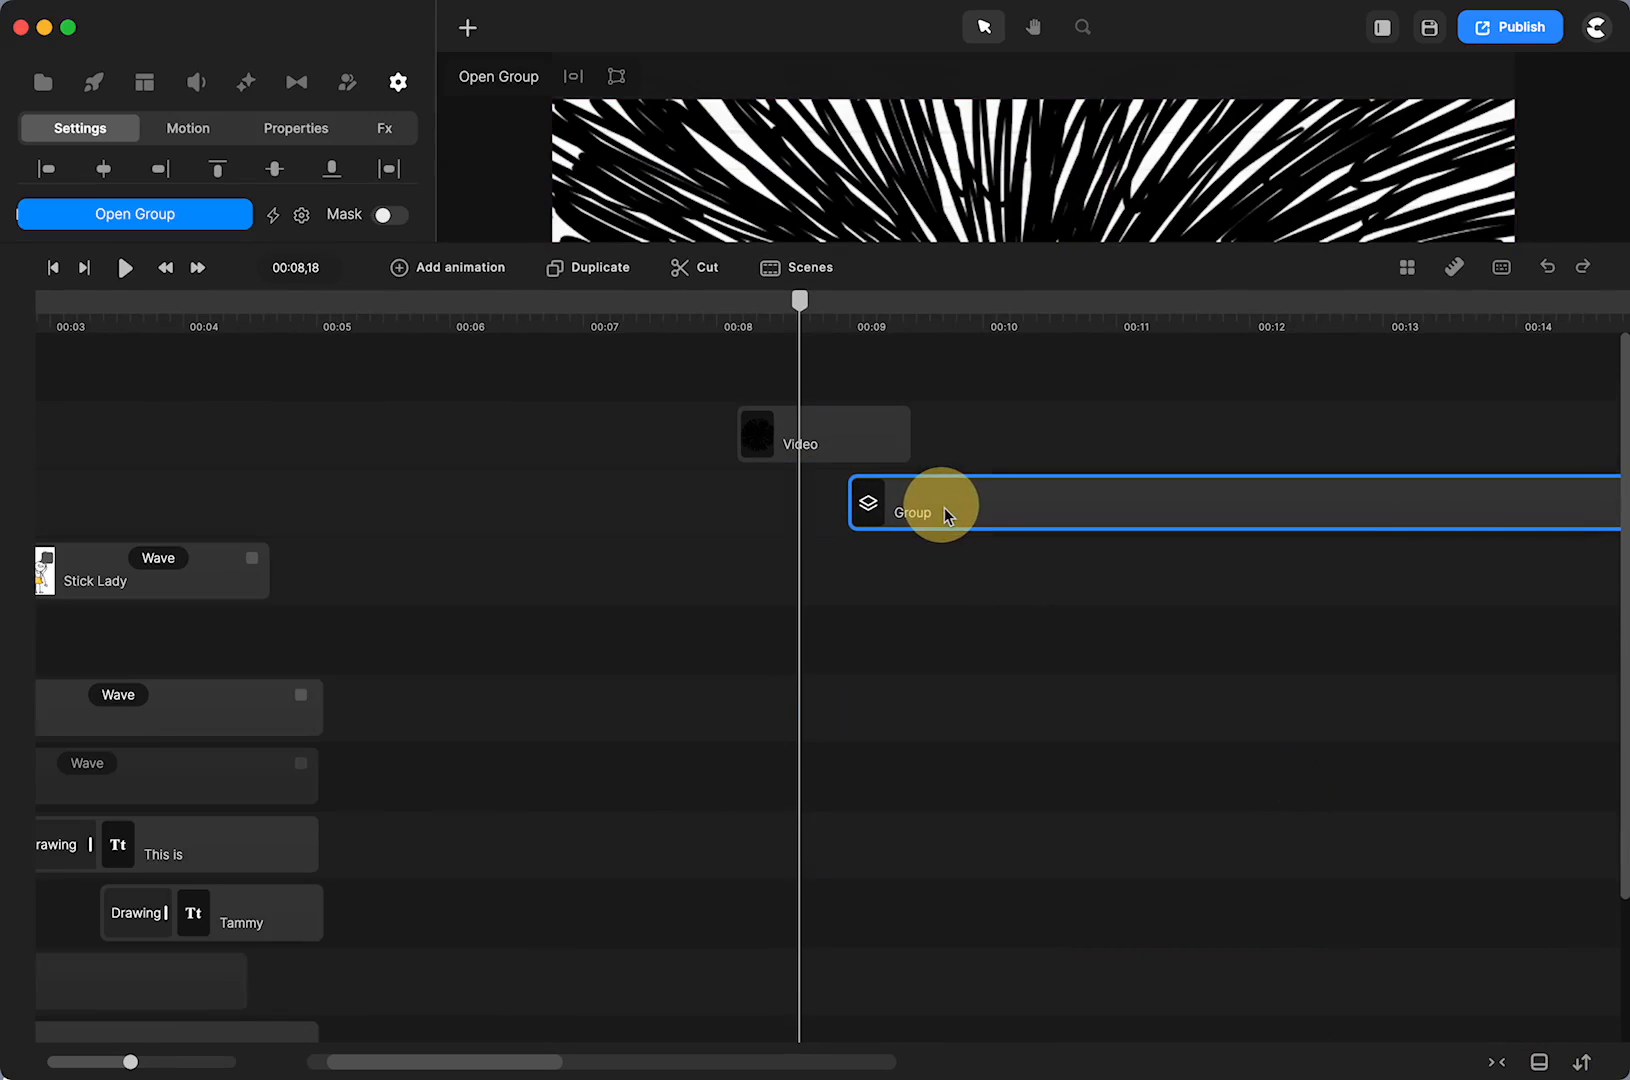
drag(970, 246, 950, 738)
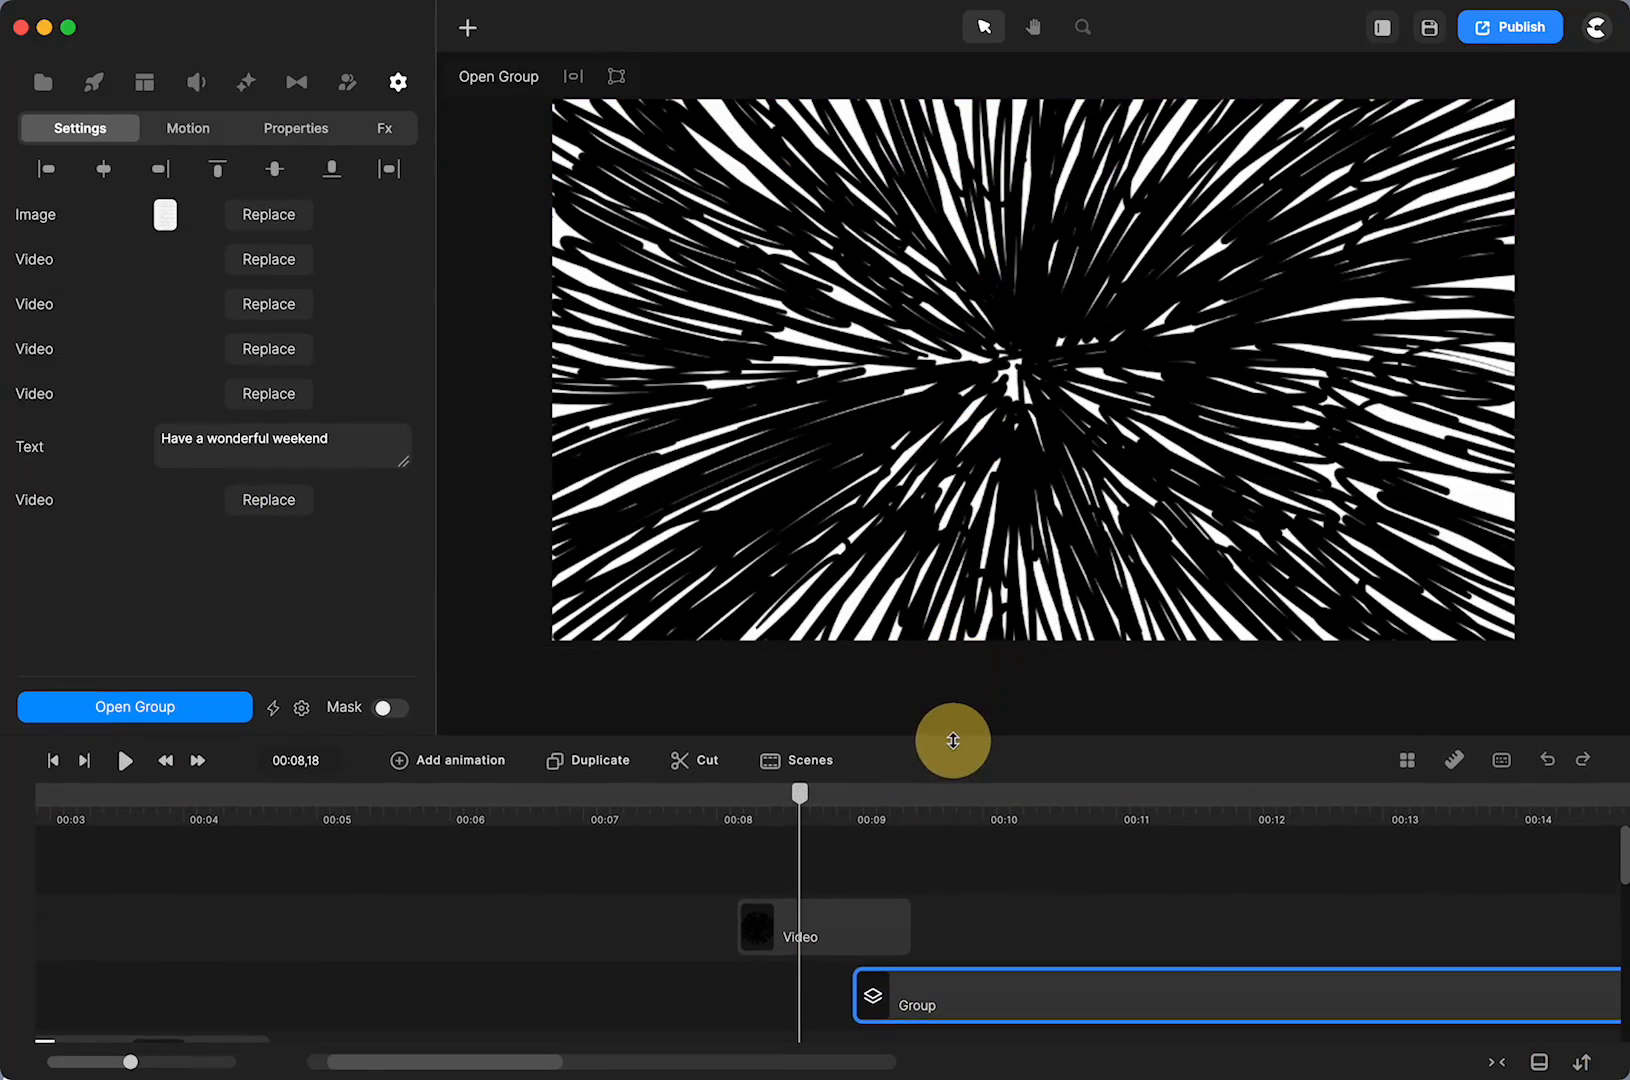
mouse_move(808, 800)
mouse_down()
mouse_move(680, 808)
mouse_move(808, 826)
mouse_up()
click(797, 936)
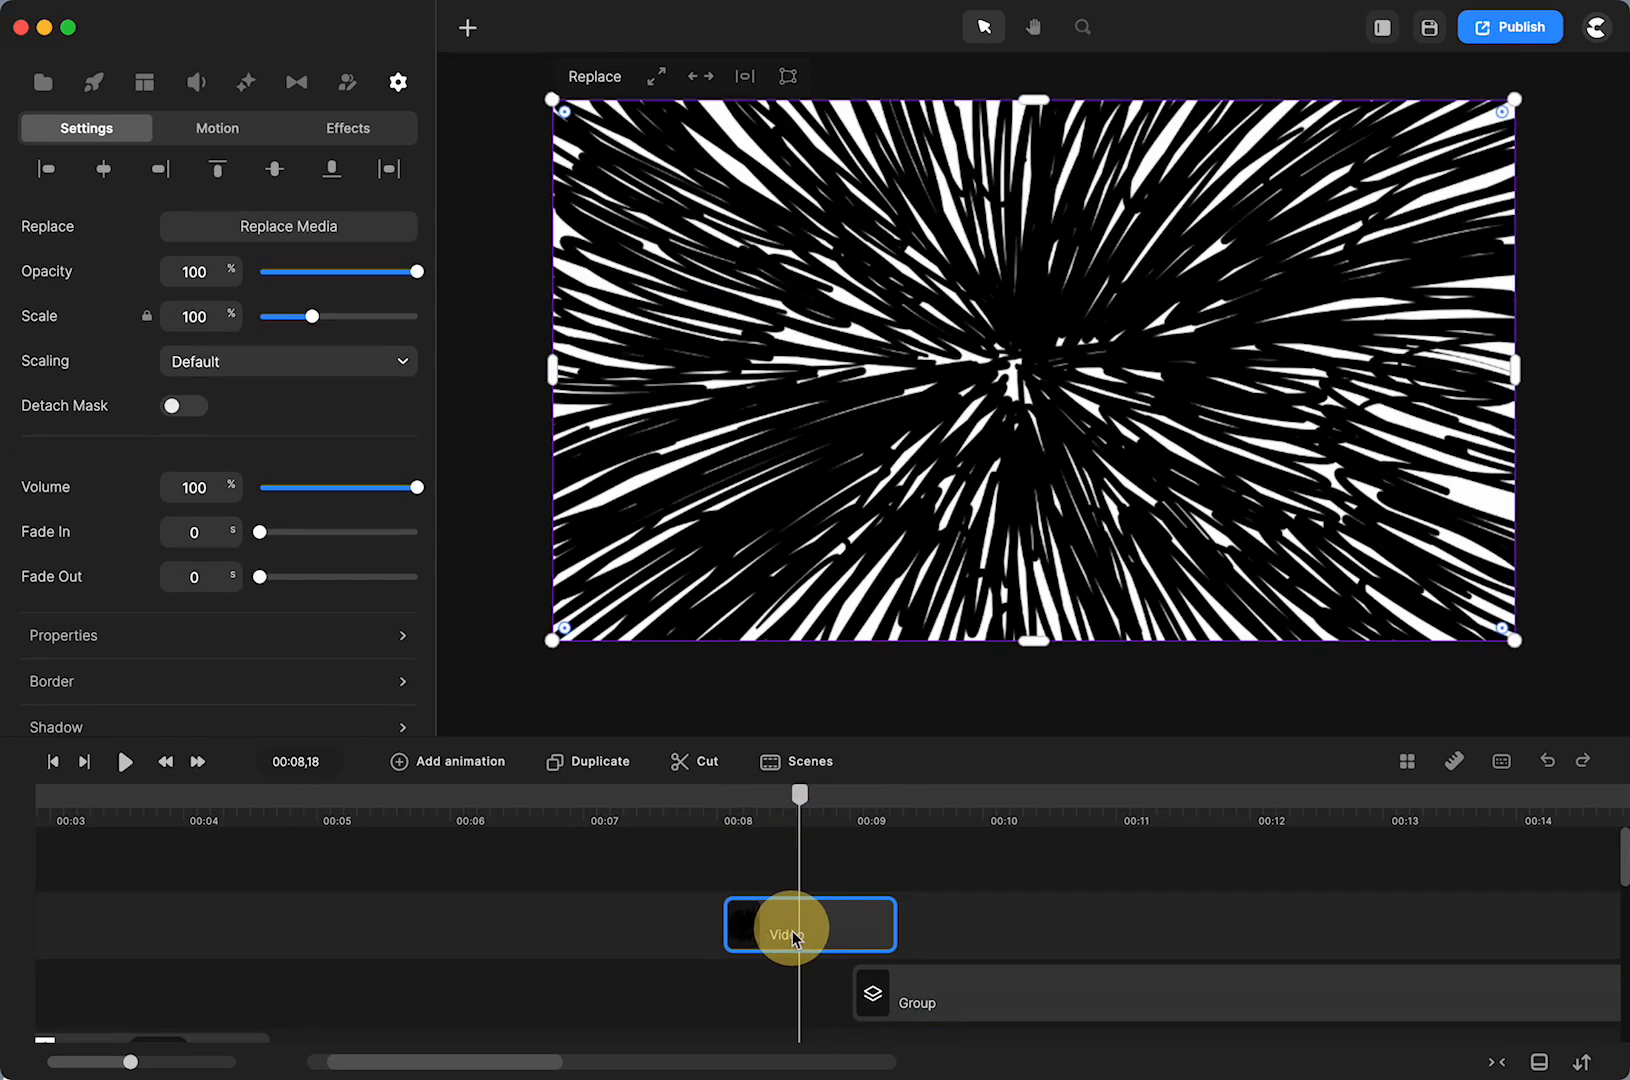
drag(797, 936, 792, 935)
mouse_move(799, 797)
mouse_down()
mouse_move(705, 800)
mouse_move(797, 818)
mouse_up()
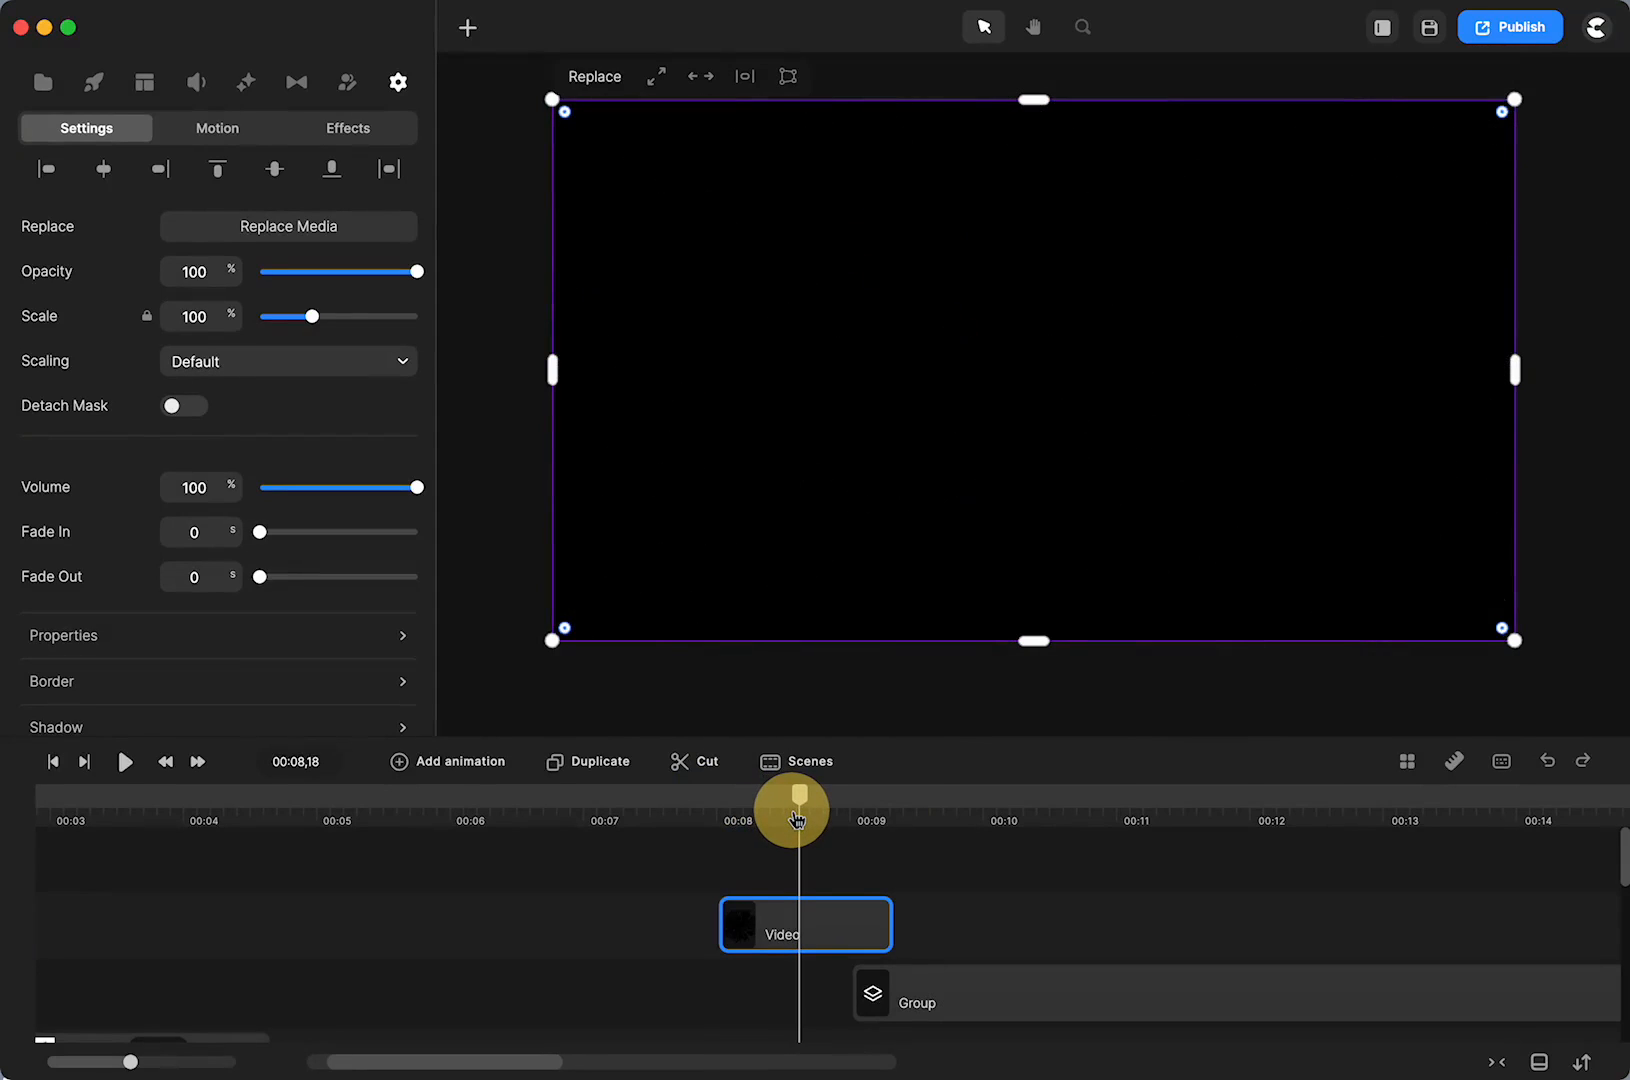
drag(939, 989, 896, 992)
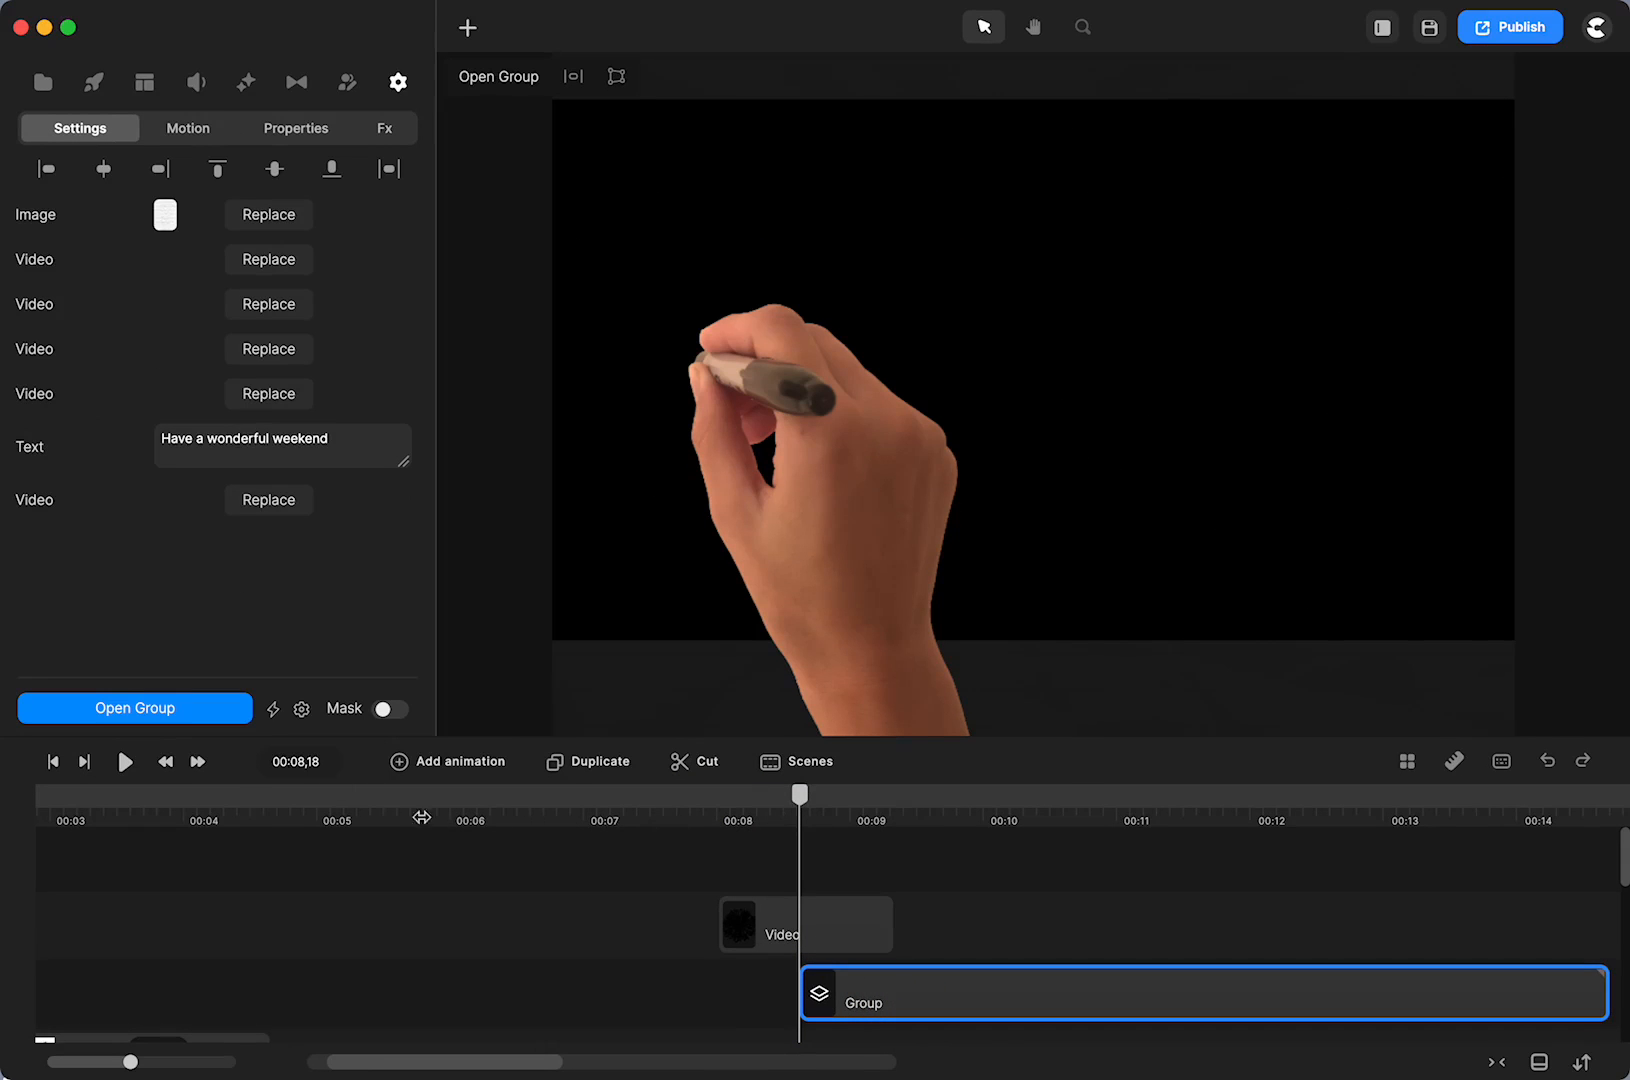
Delay the weekend scene group so it starts where the burst transition video ends, playing the changeover to check the timing
click(126, 763)
click(126, 763)
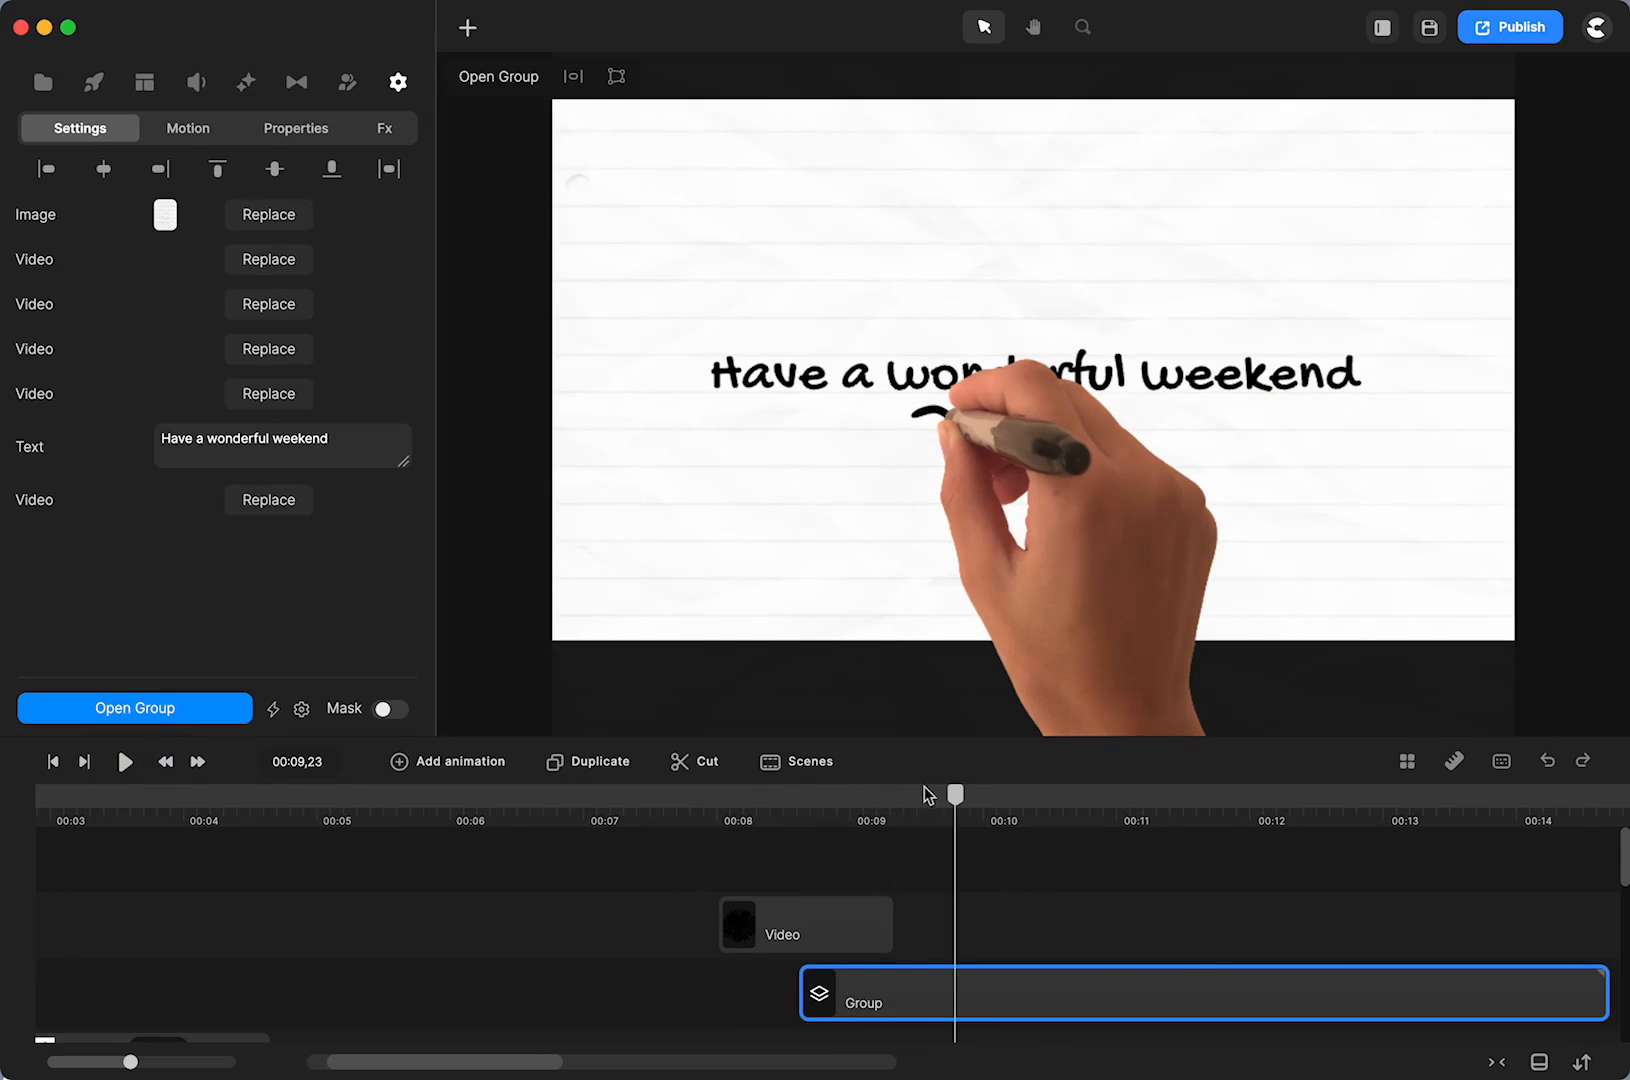
mouse_move(955, 800)
mouse_down()
mouse_move(800, 819)
mouse_move(910, 838)
mouse_move(777, 849)
mouse_move(884, 859)
mouse_move(798, 872)
mouse_up()
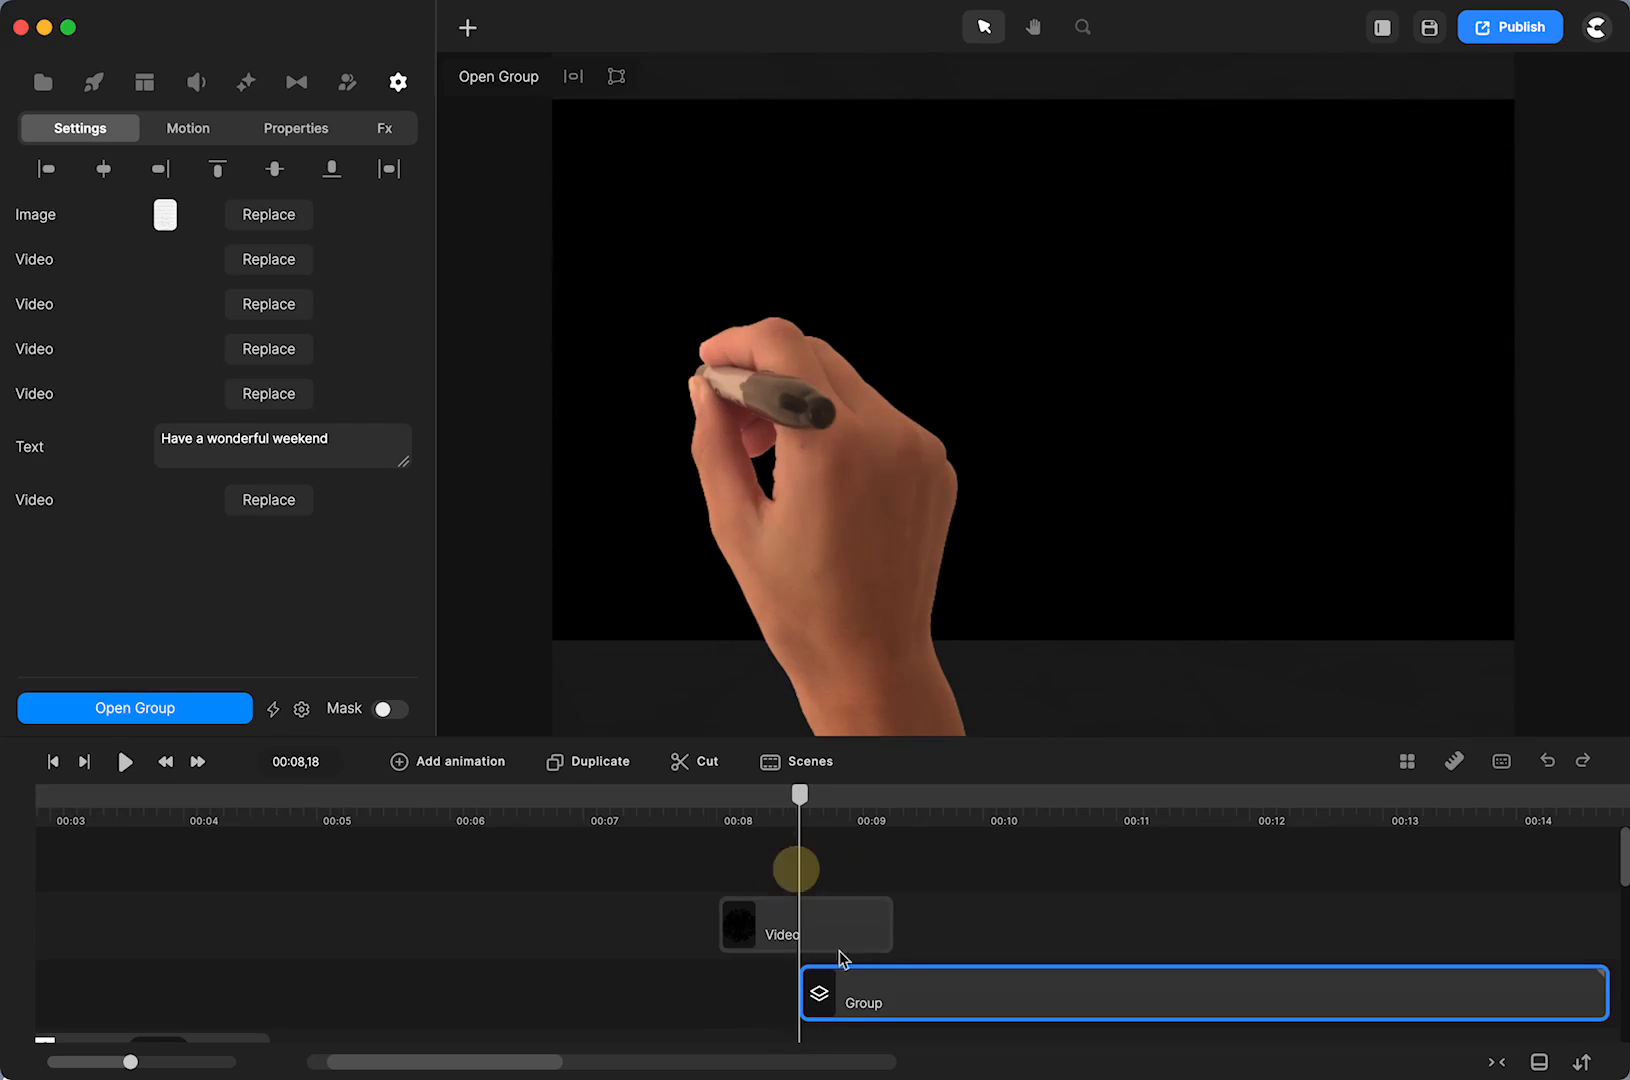
click(891, 995)
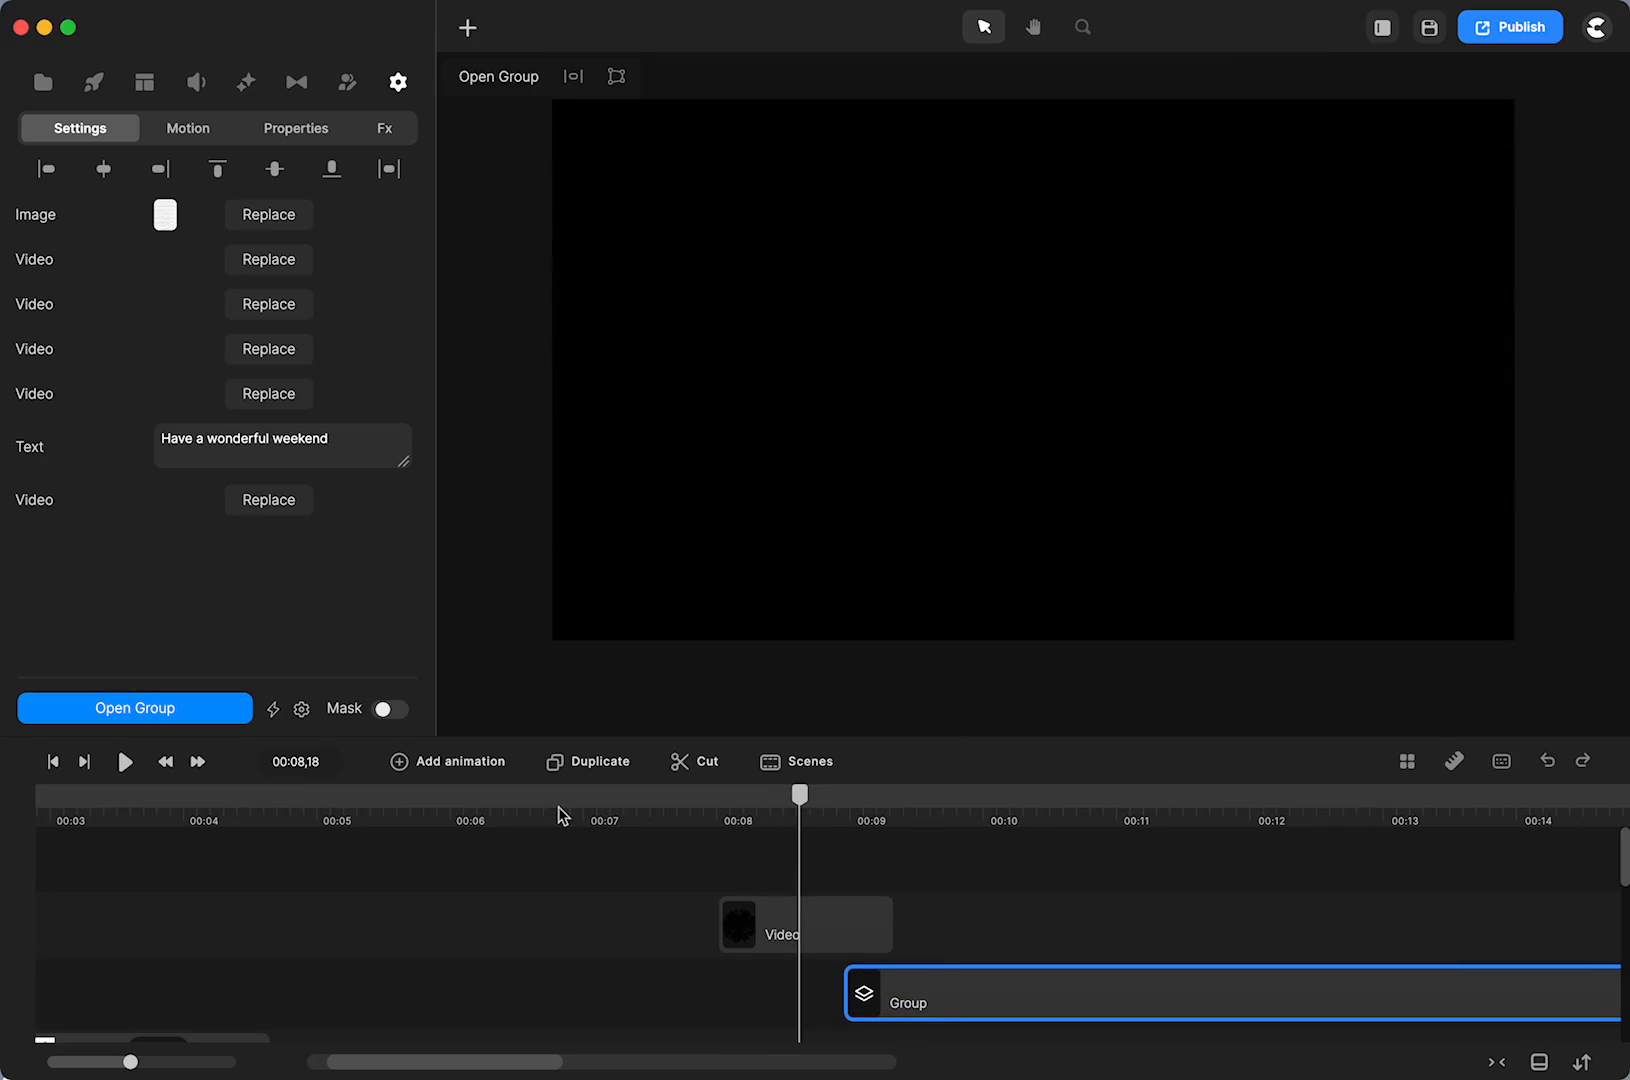
click(125, 762)
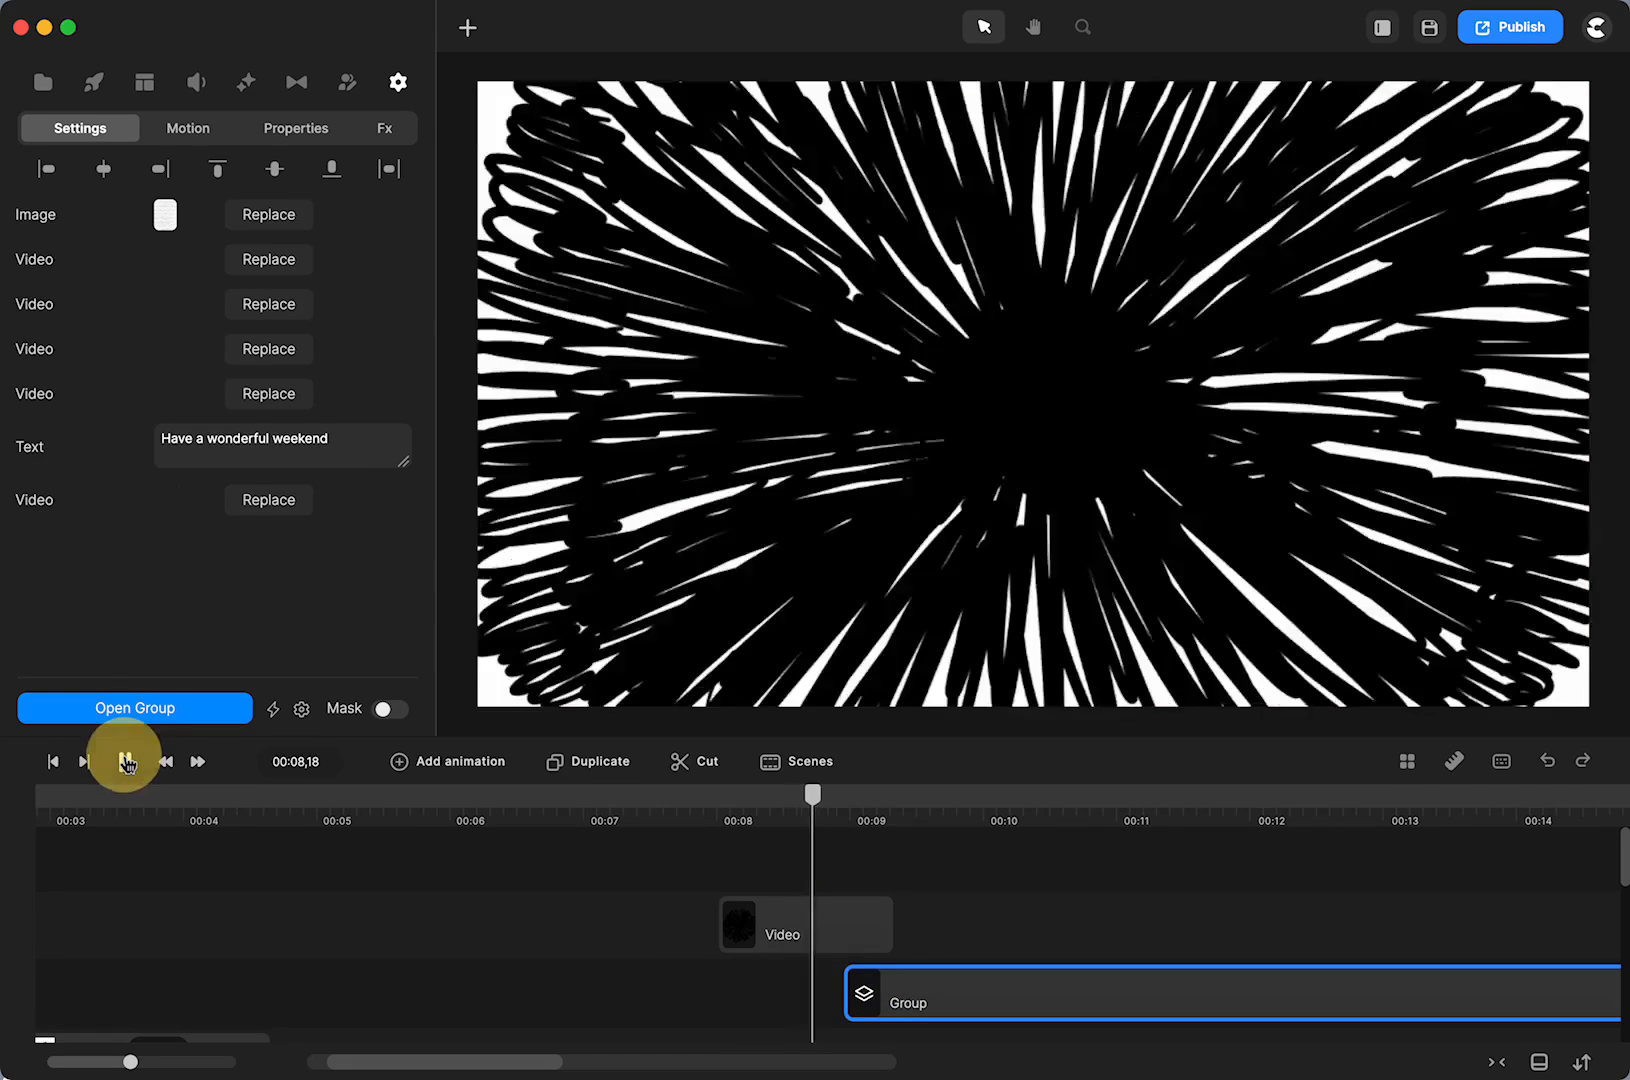
click(704, 804)
click(125, 762)
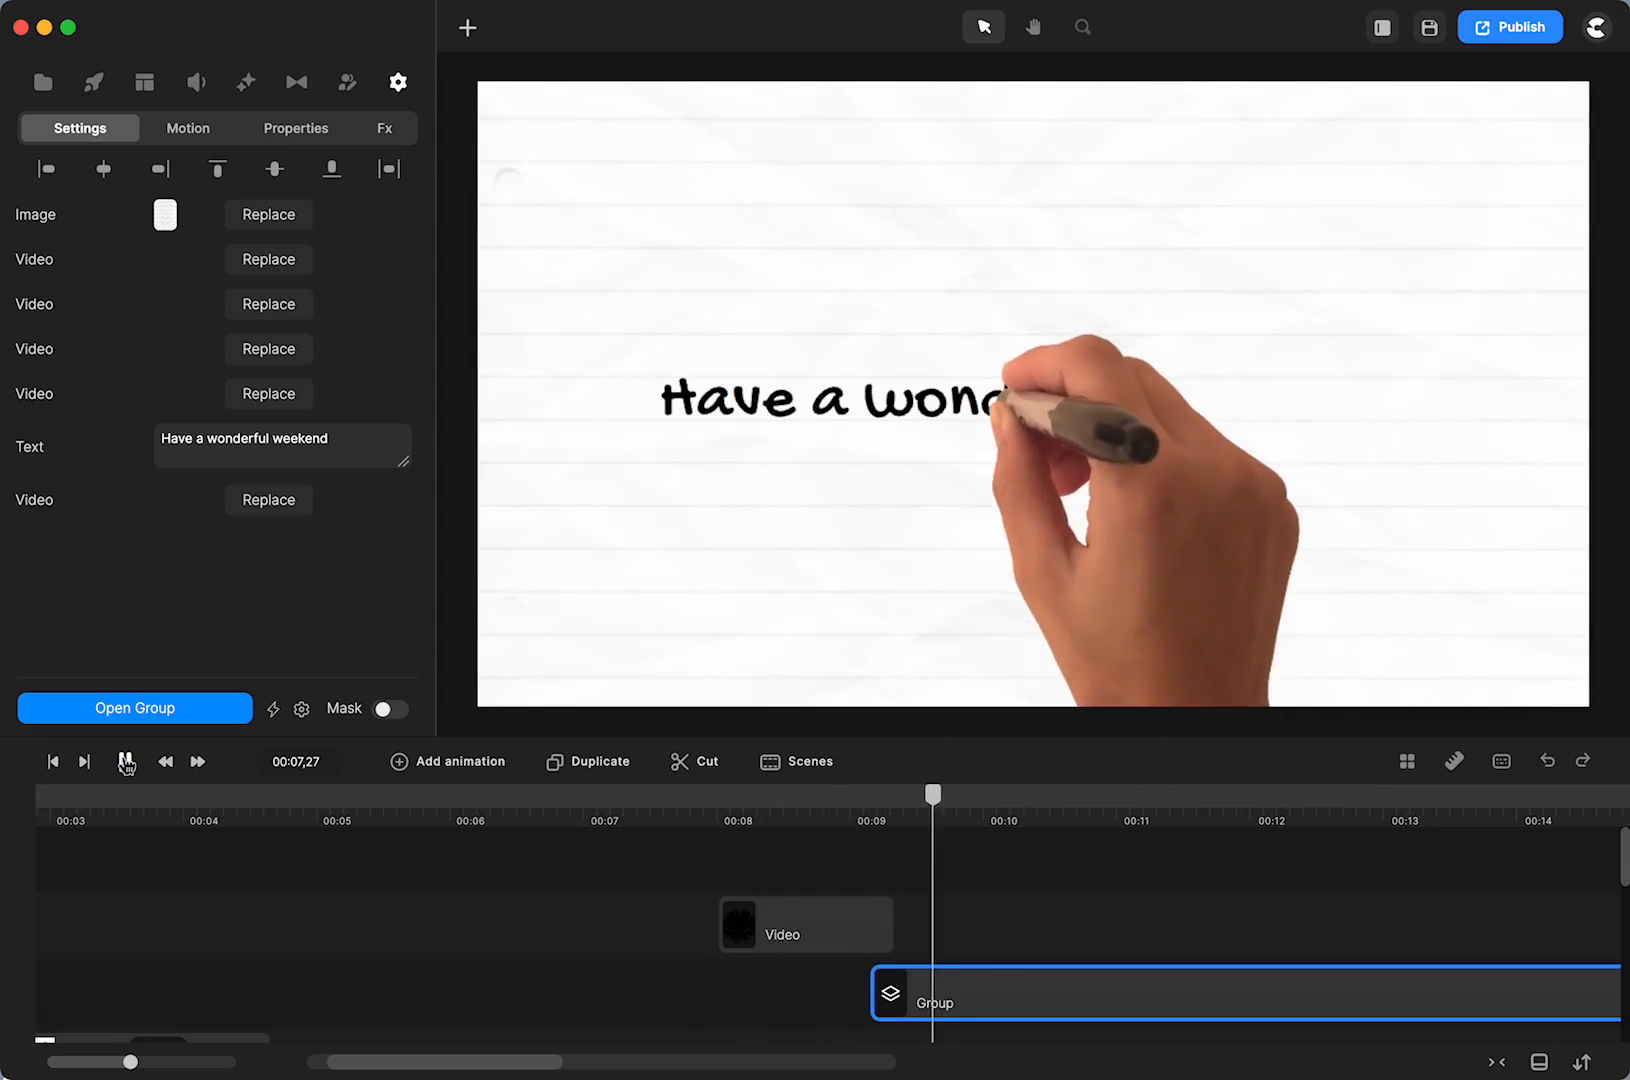
click(127, 764)
drag(928, 1008, 951, 1008)
click(711, 805)
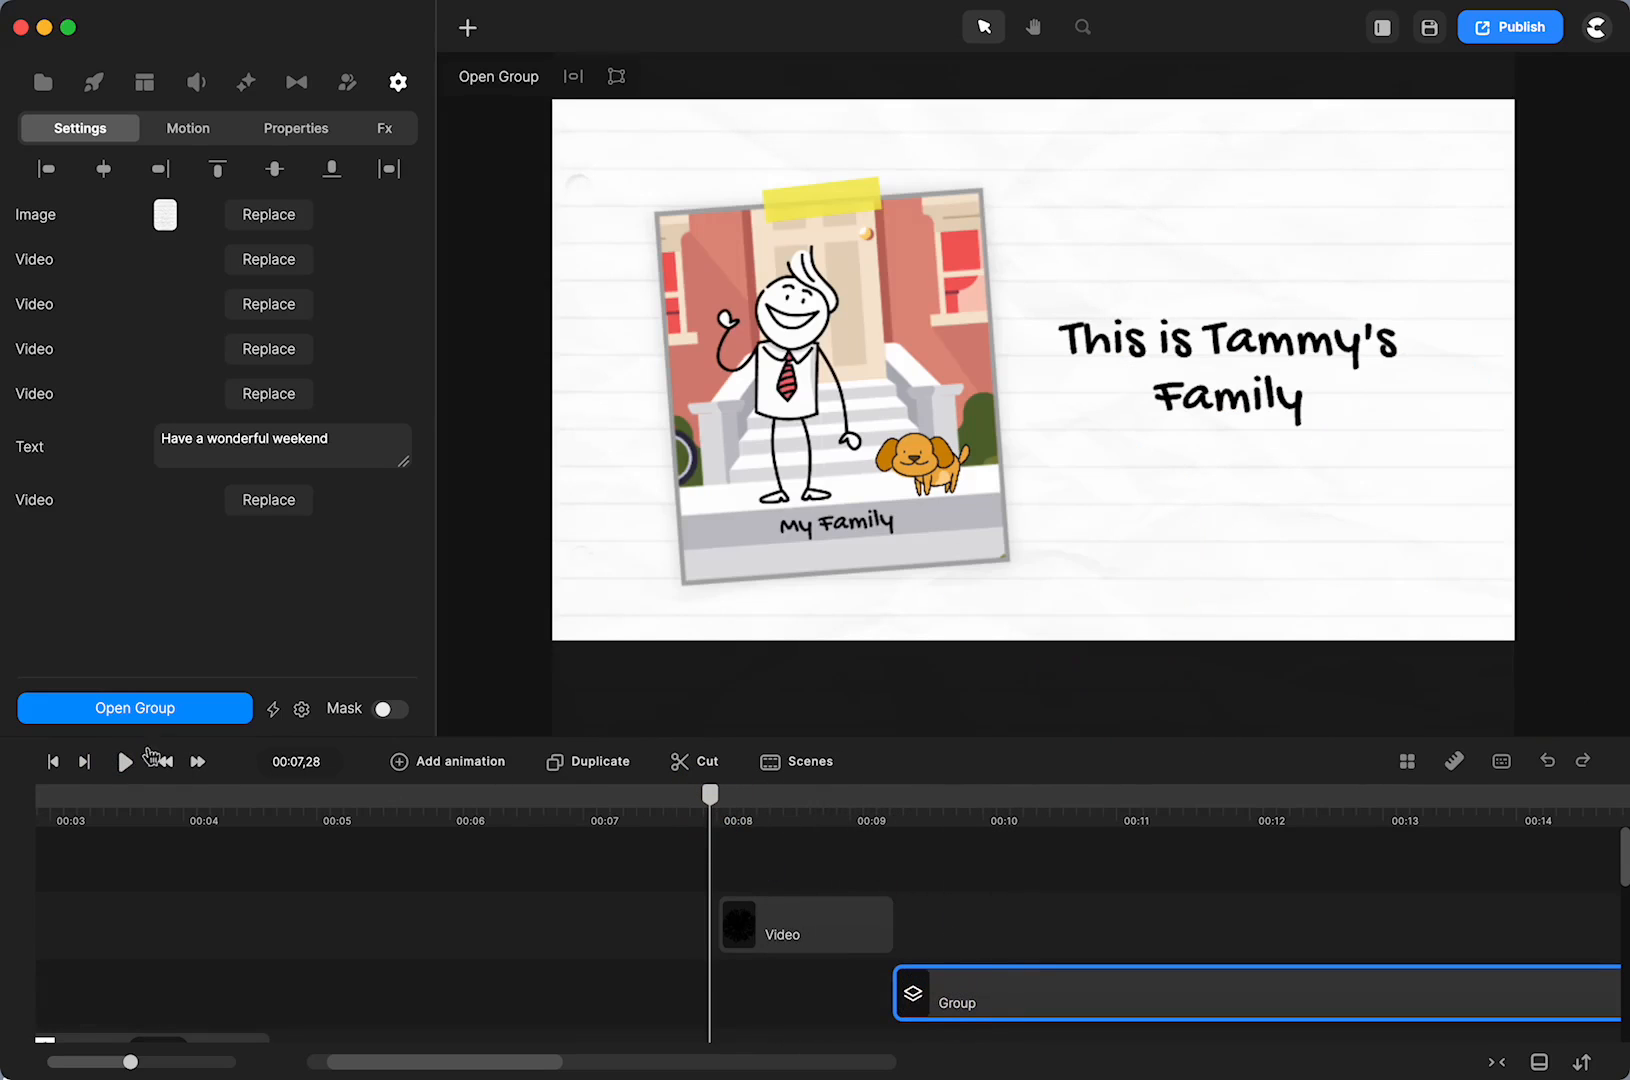
click(124, 763)
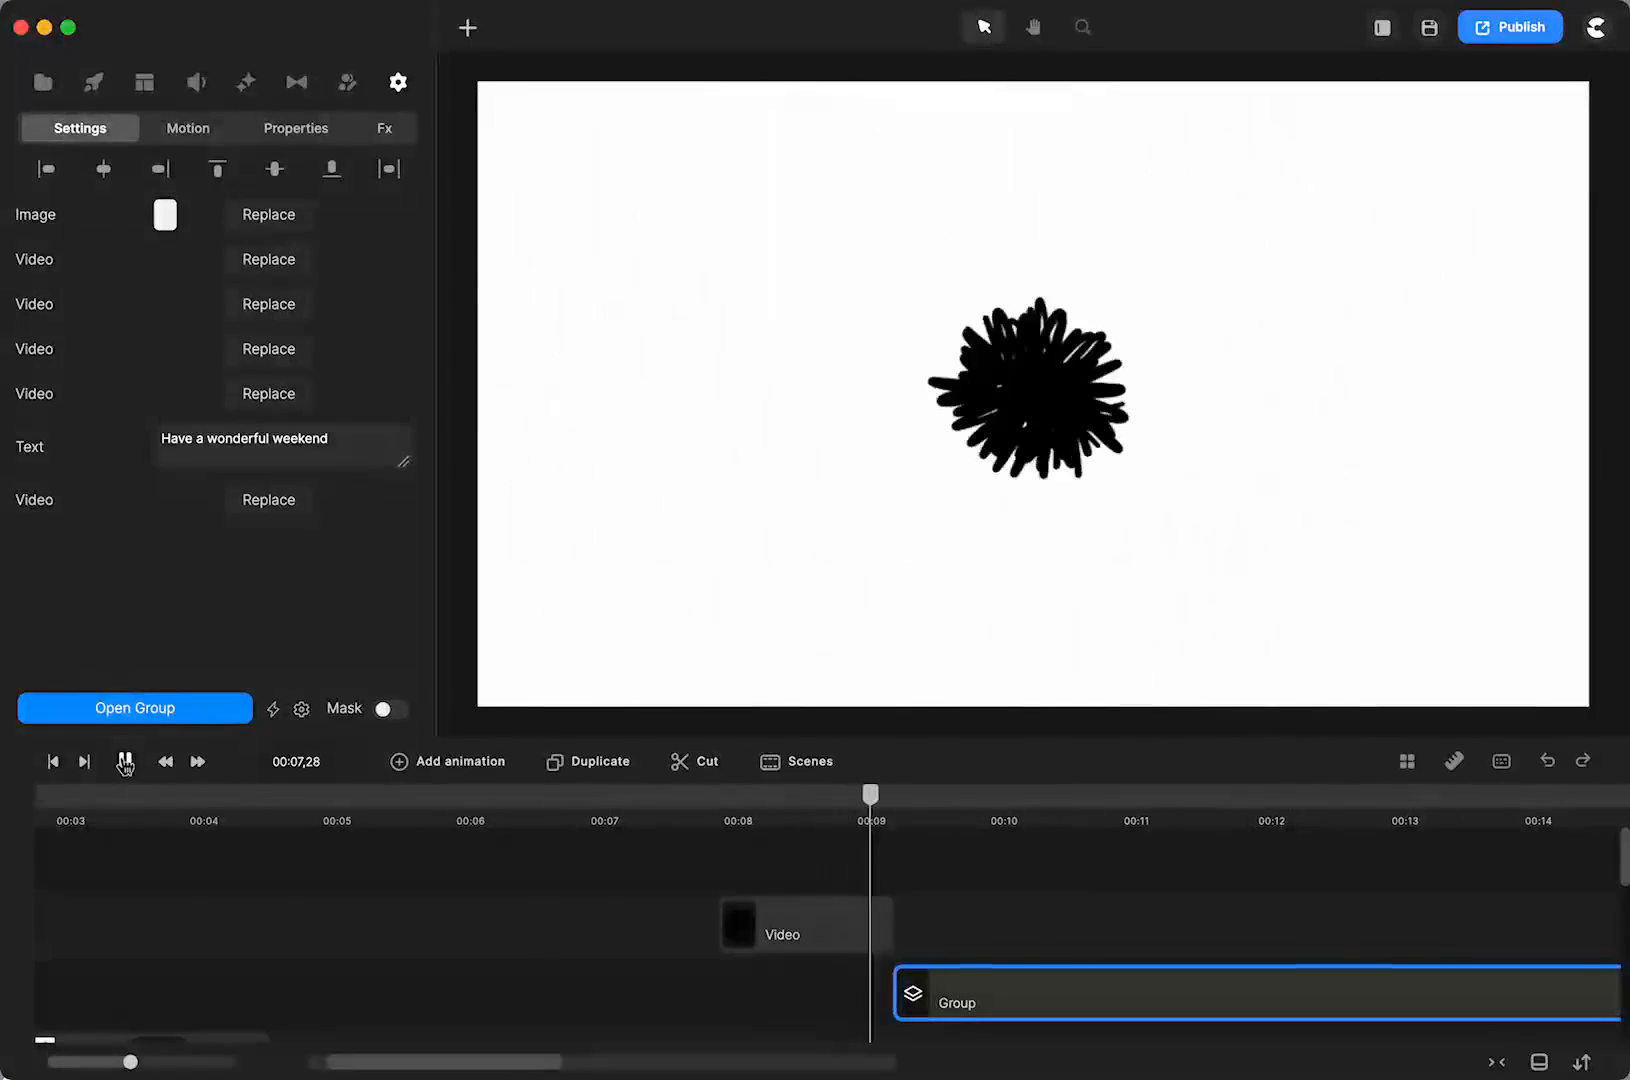
click(124, 763)
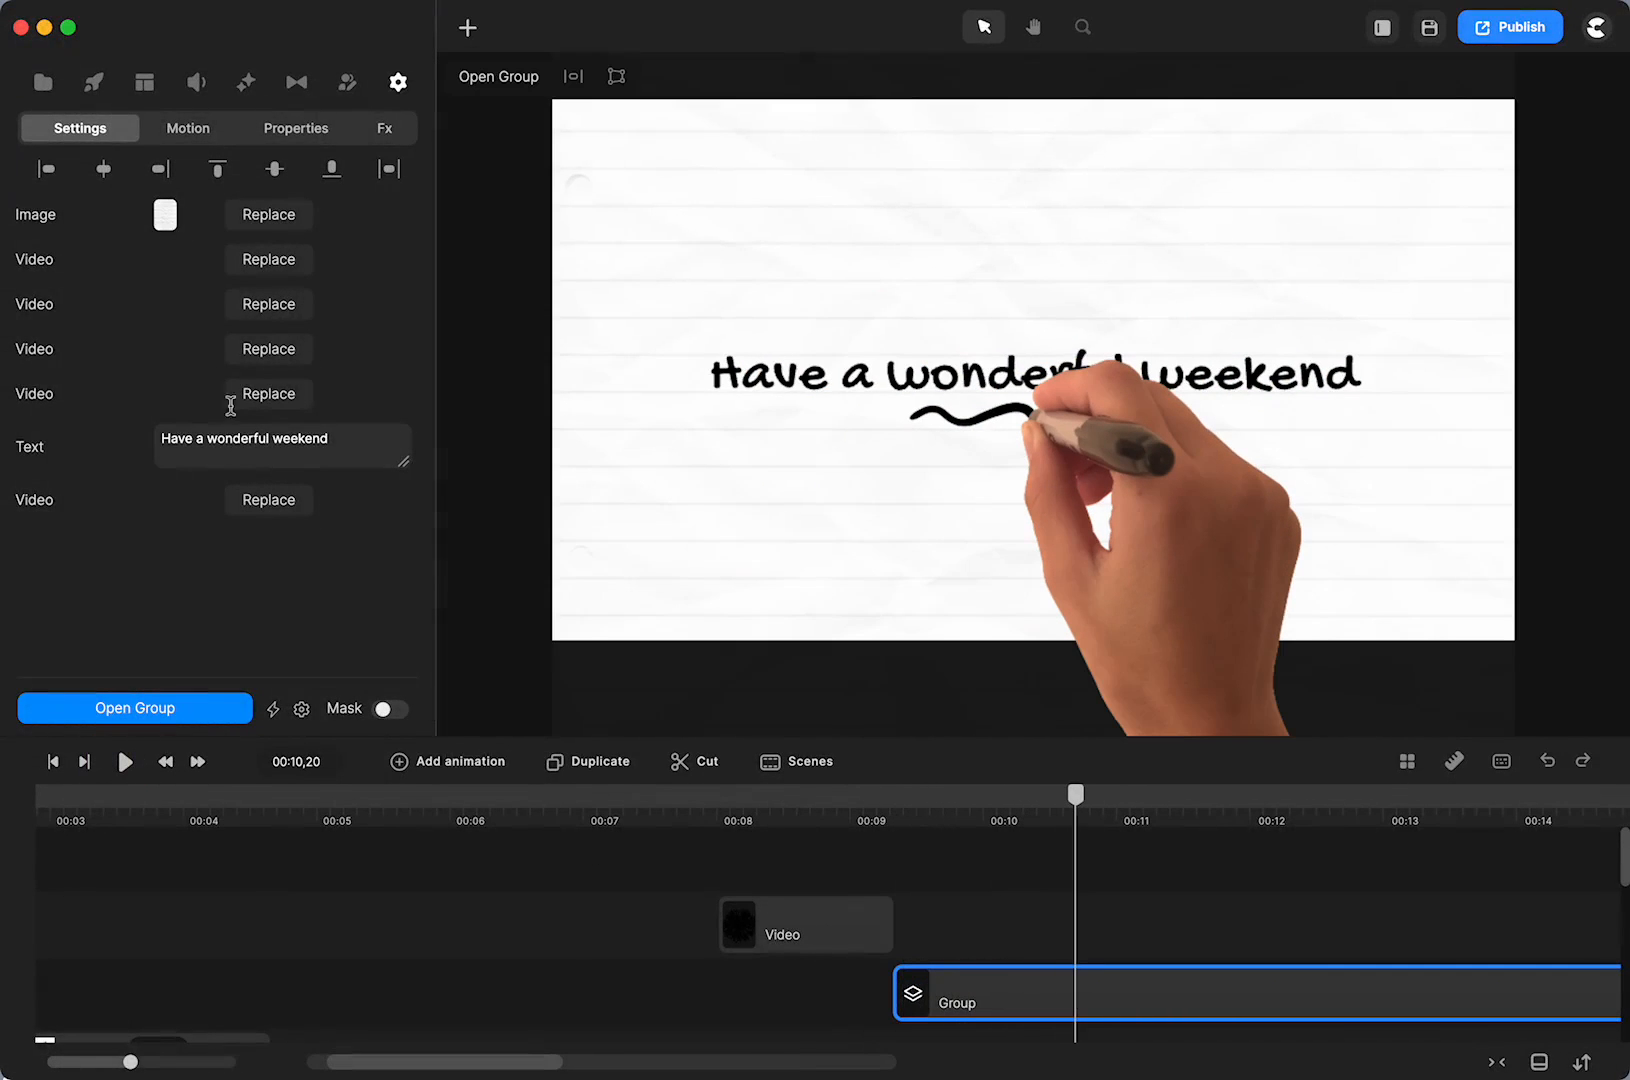
Browse the Doodle Black and Doodle White items in the Transitions category of the element library
click(94, 88)
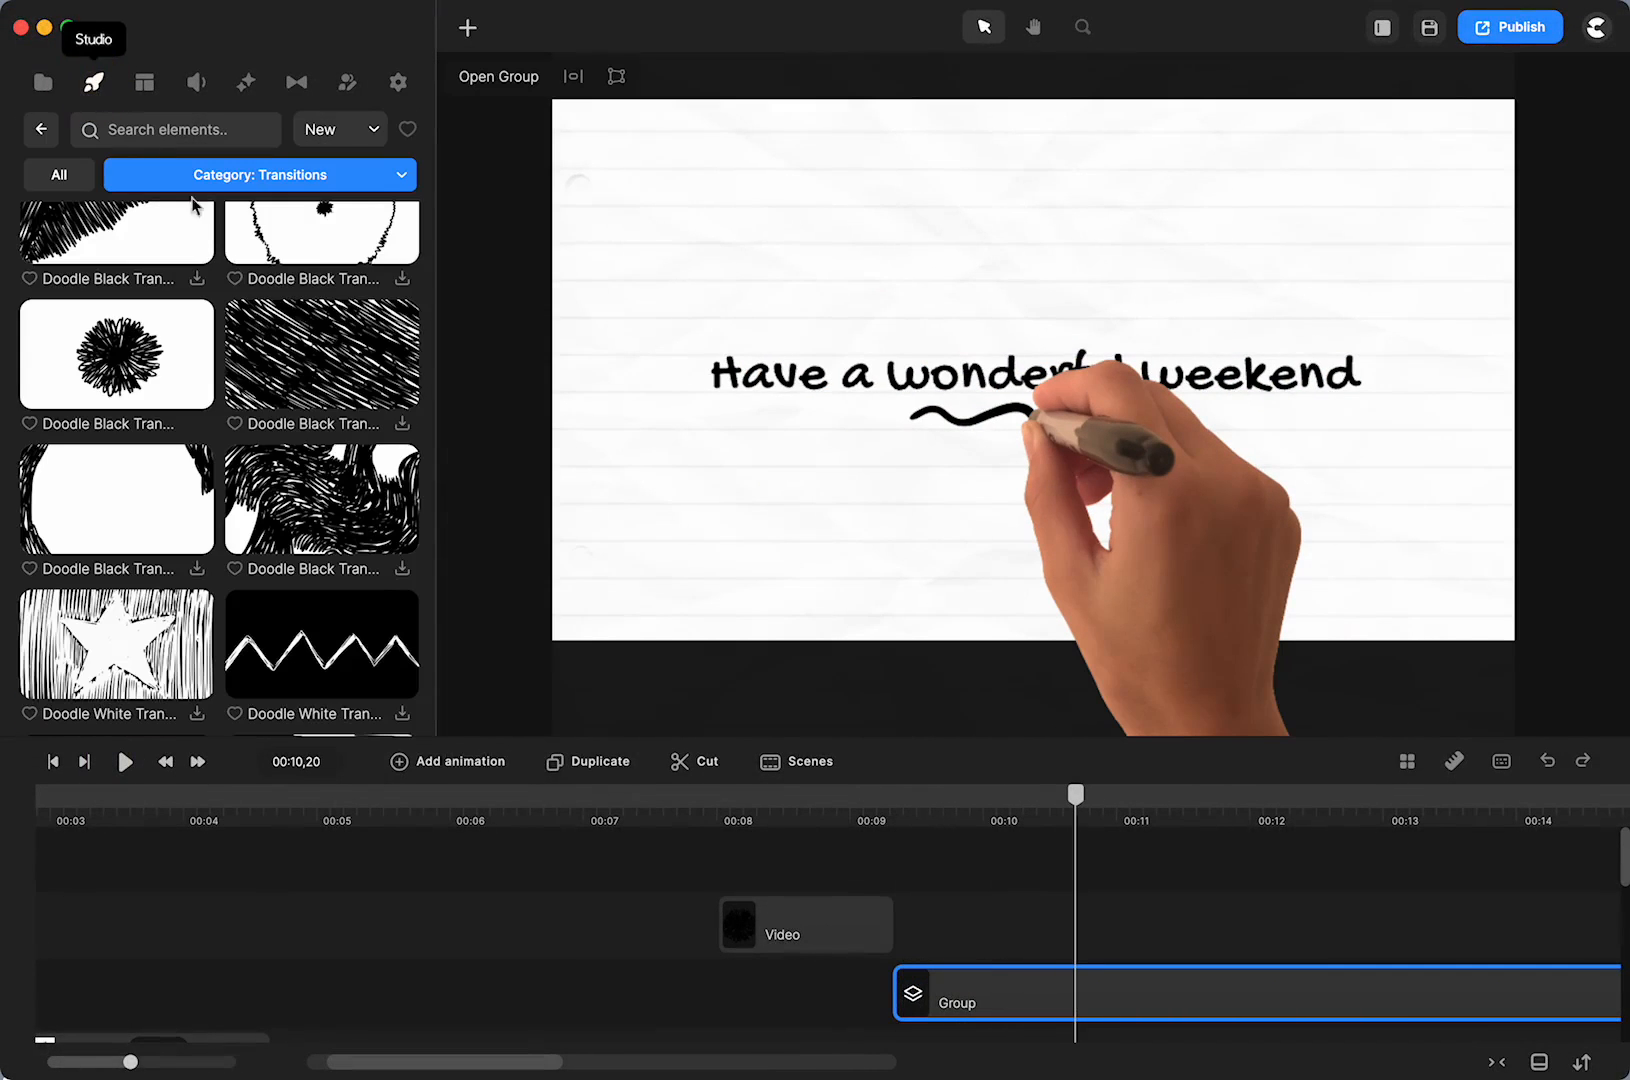
scroll(242, 345, down, 5)
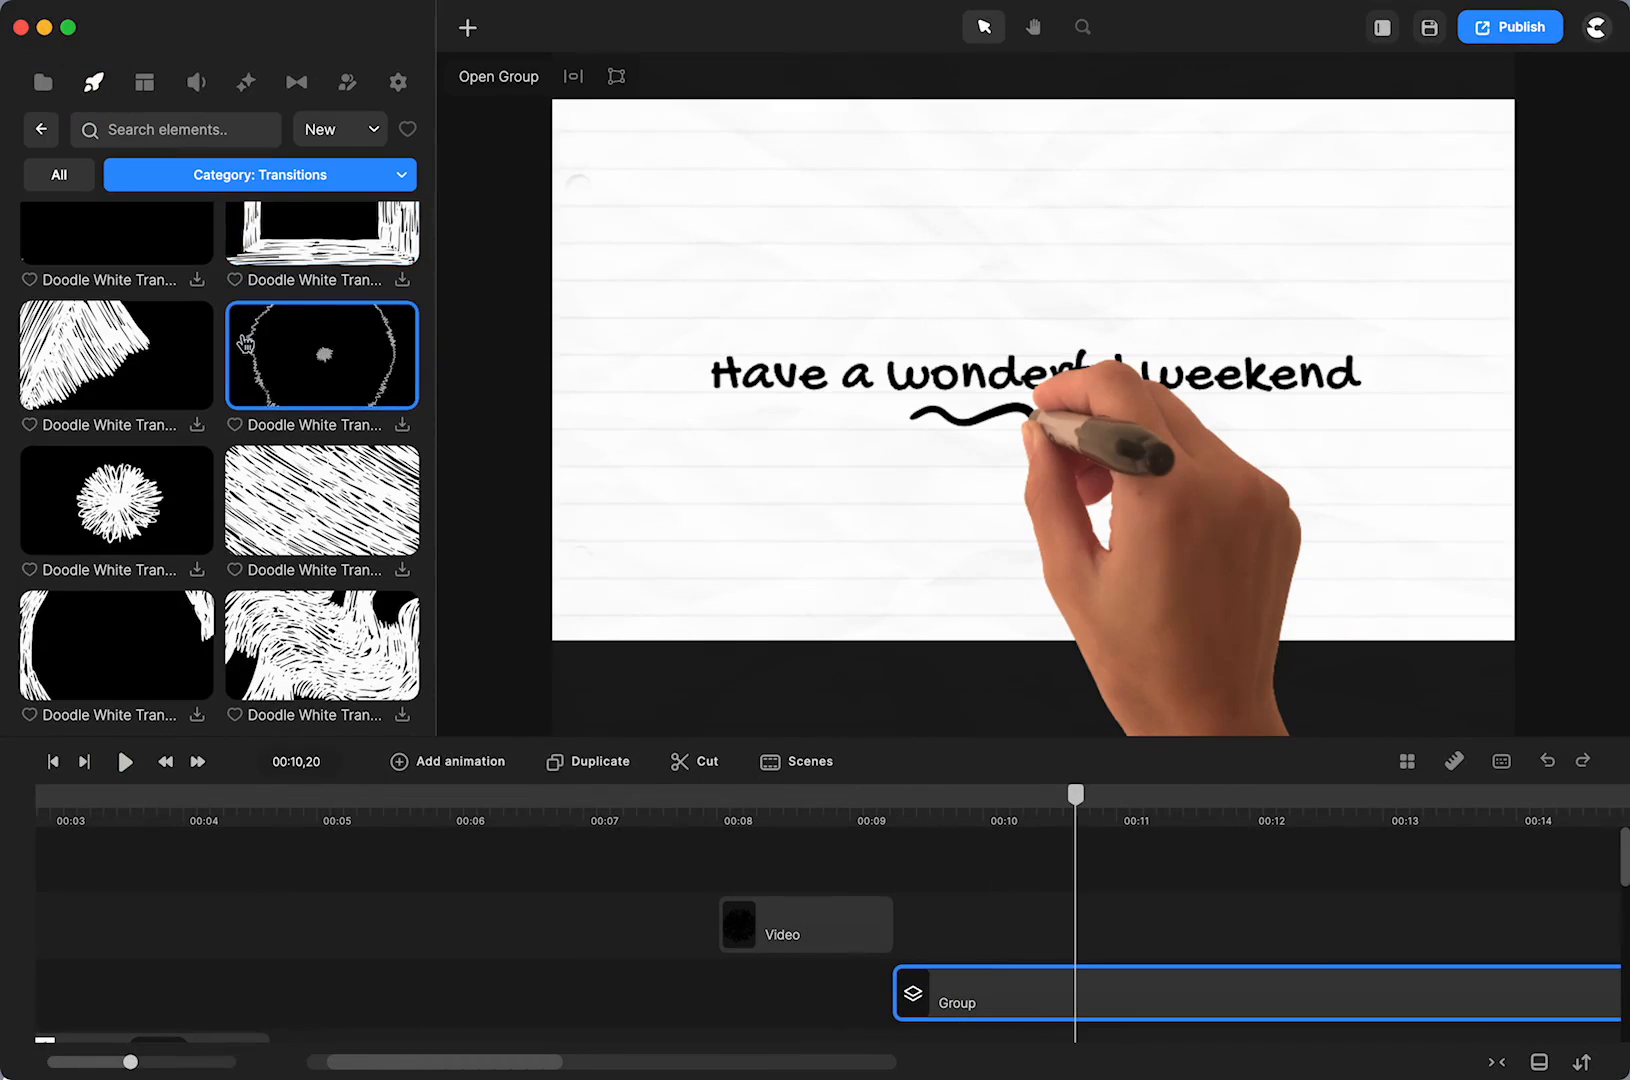
scroll(245, 344, down, 5)
scroll(245, 344, up, 1)
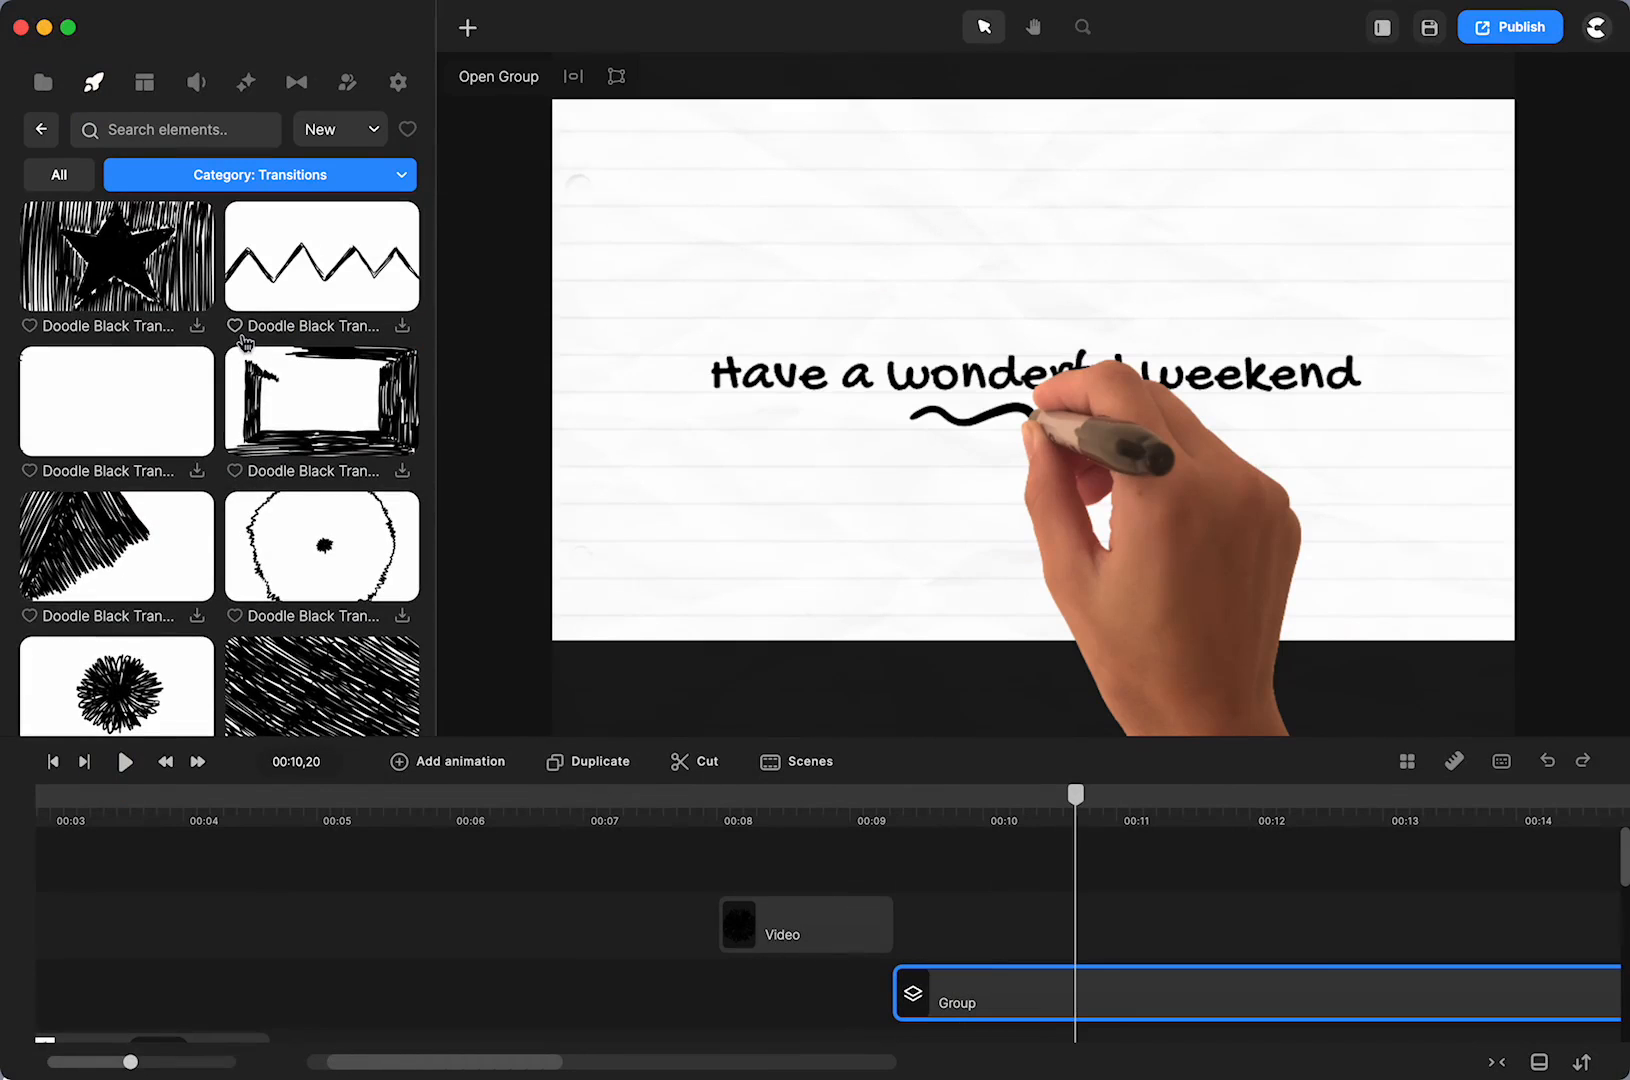
Open the family photo group and look through its layers from BG COLOR up to the two PHOTO layers
drag(1085, 797, 489, 956)
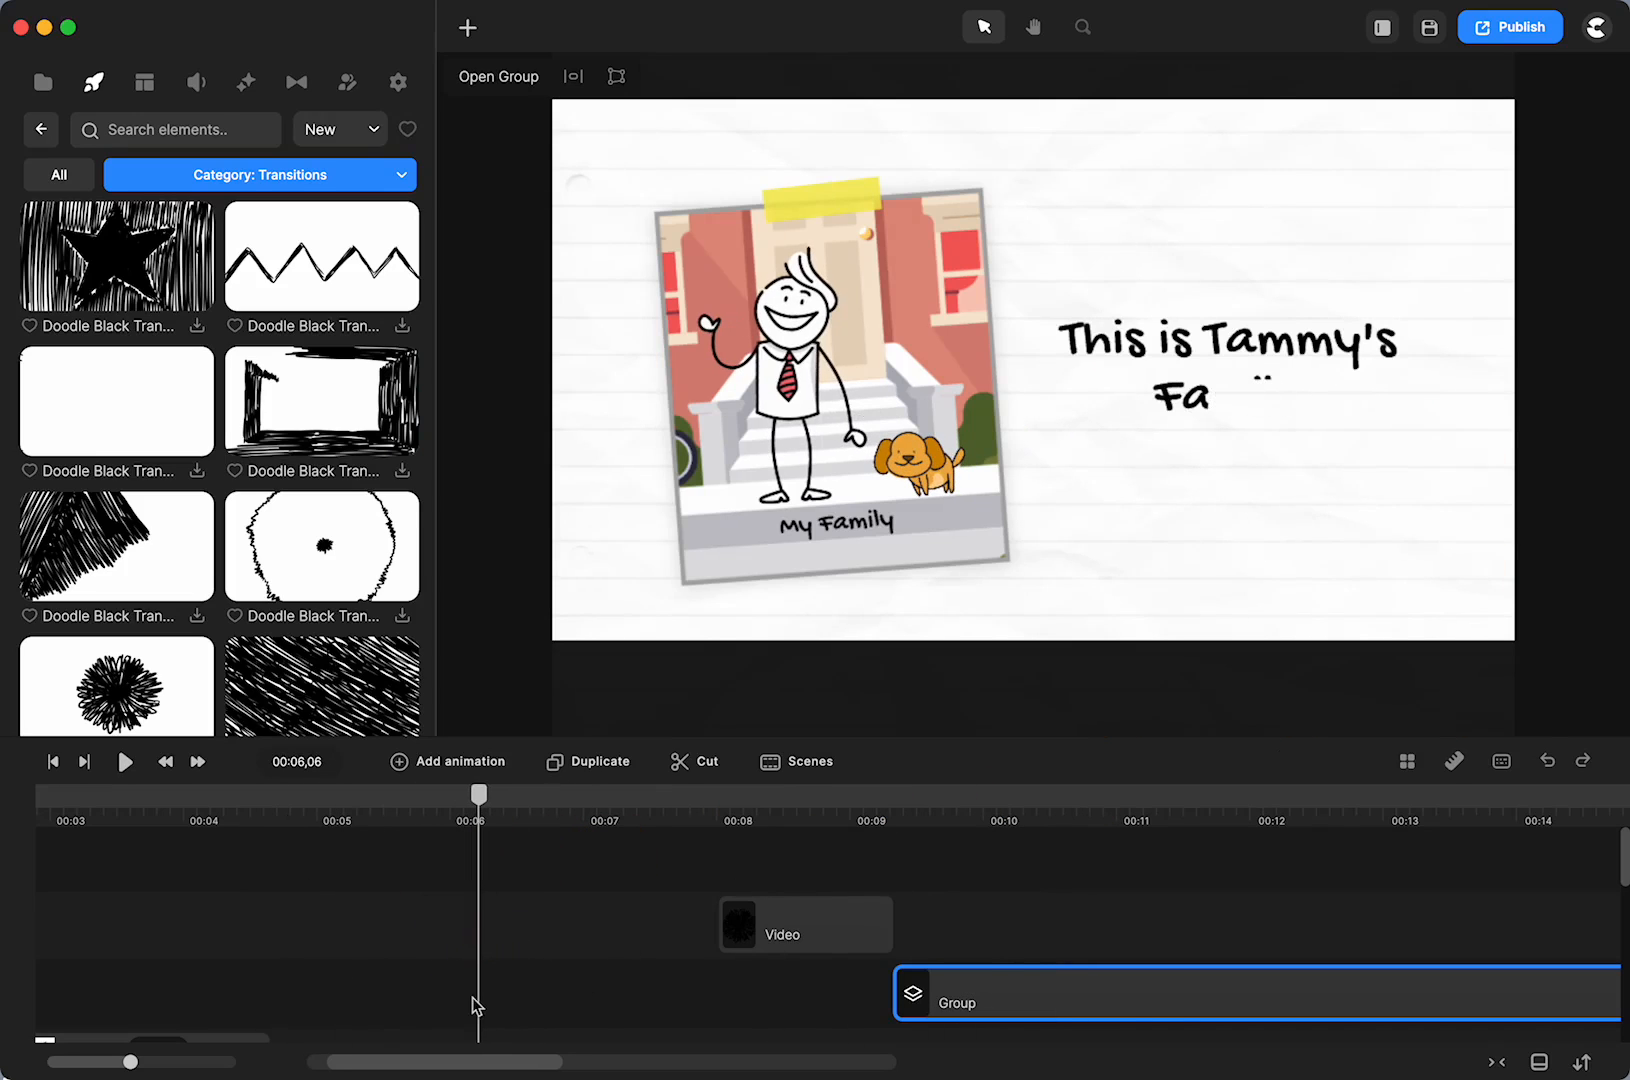
scroll(473, 997, left, 5)
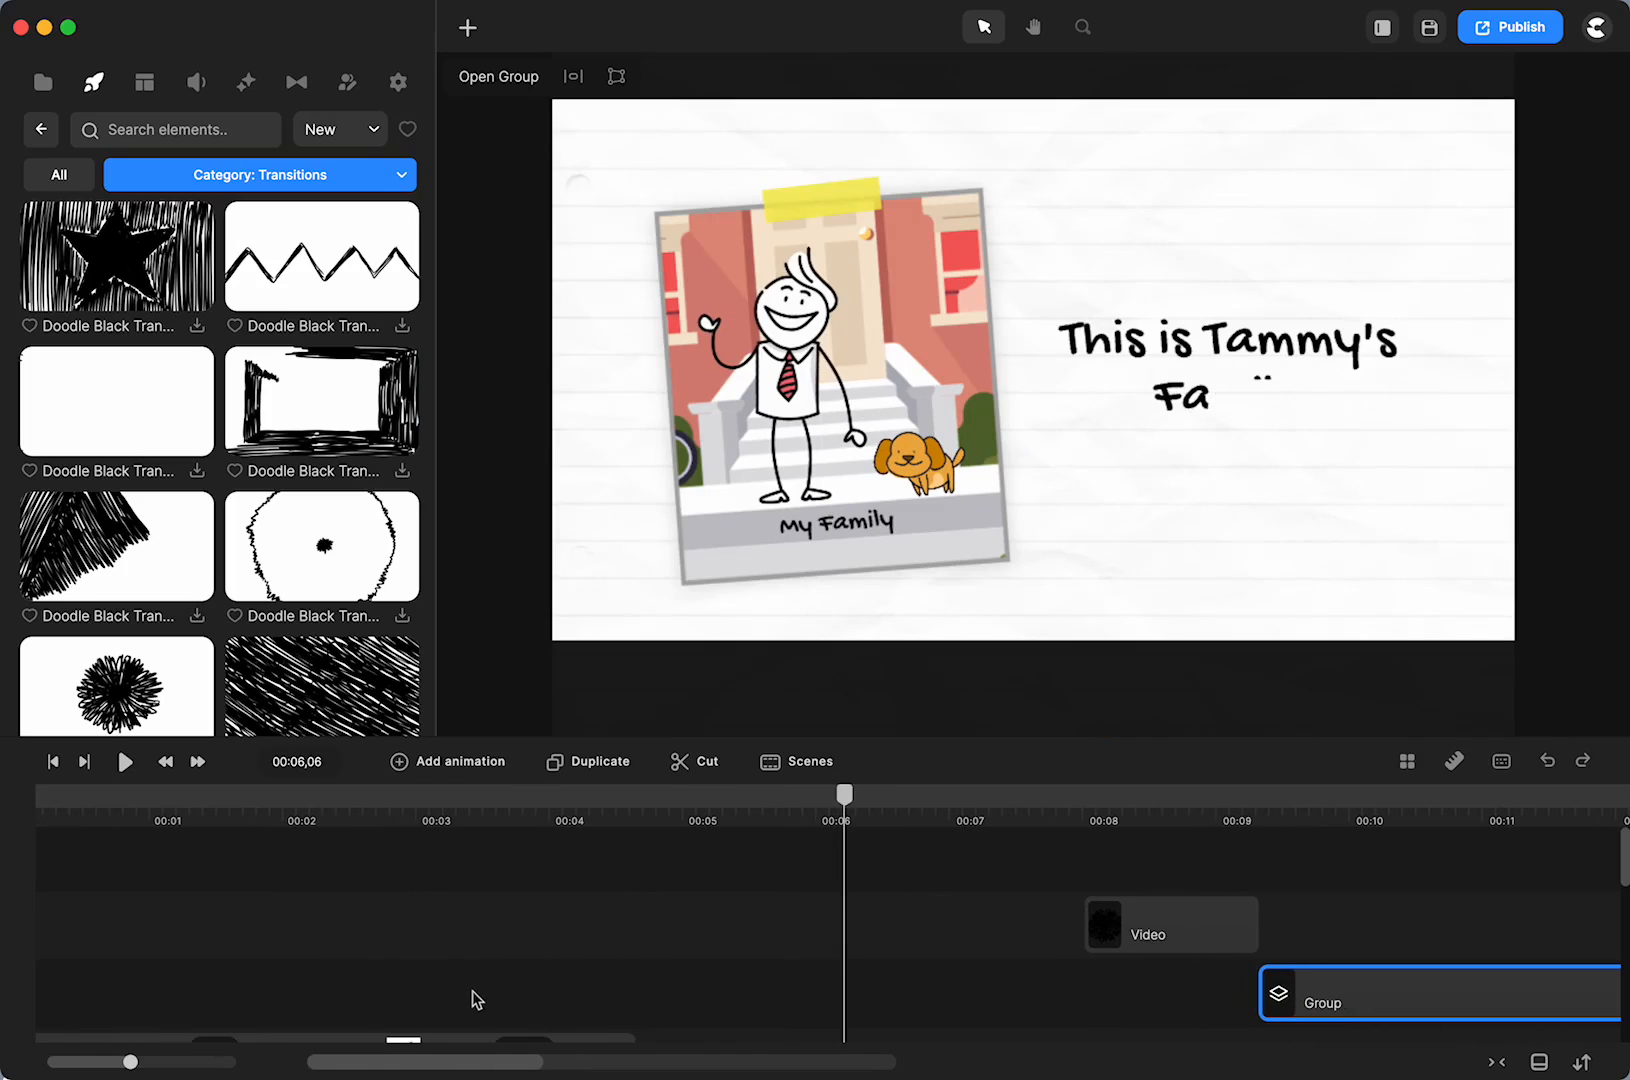
click(813, 383)
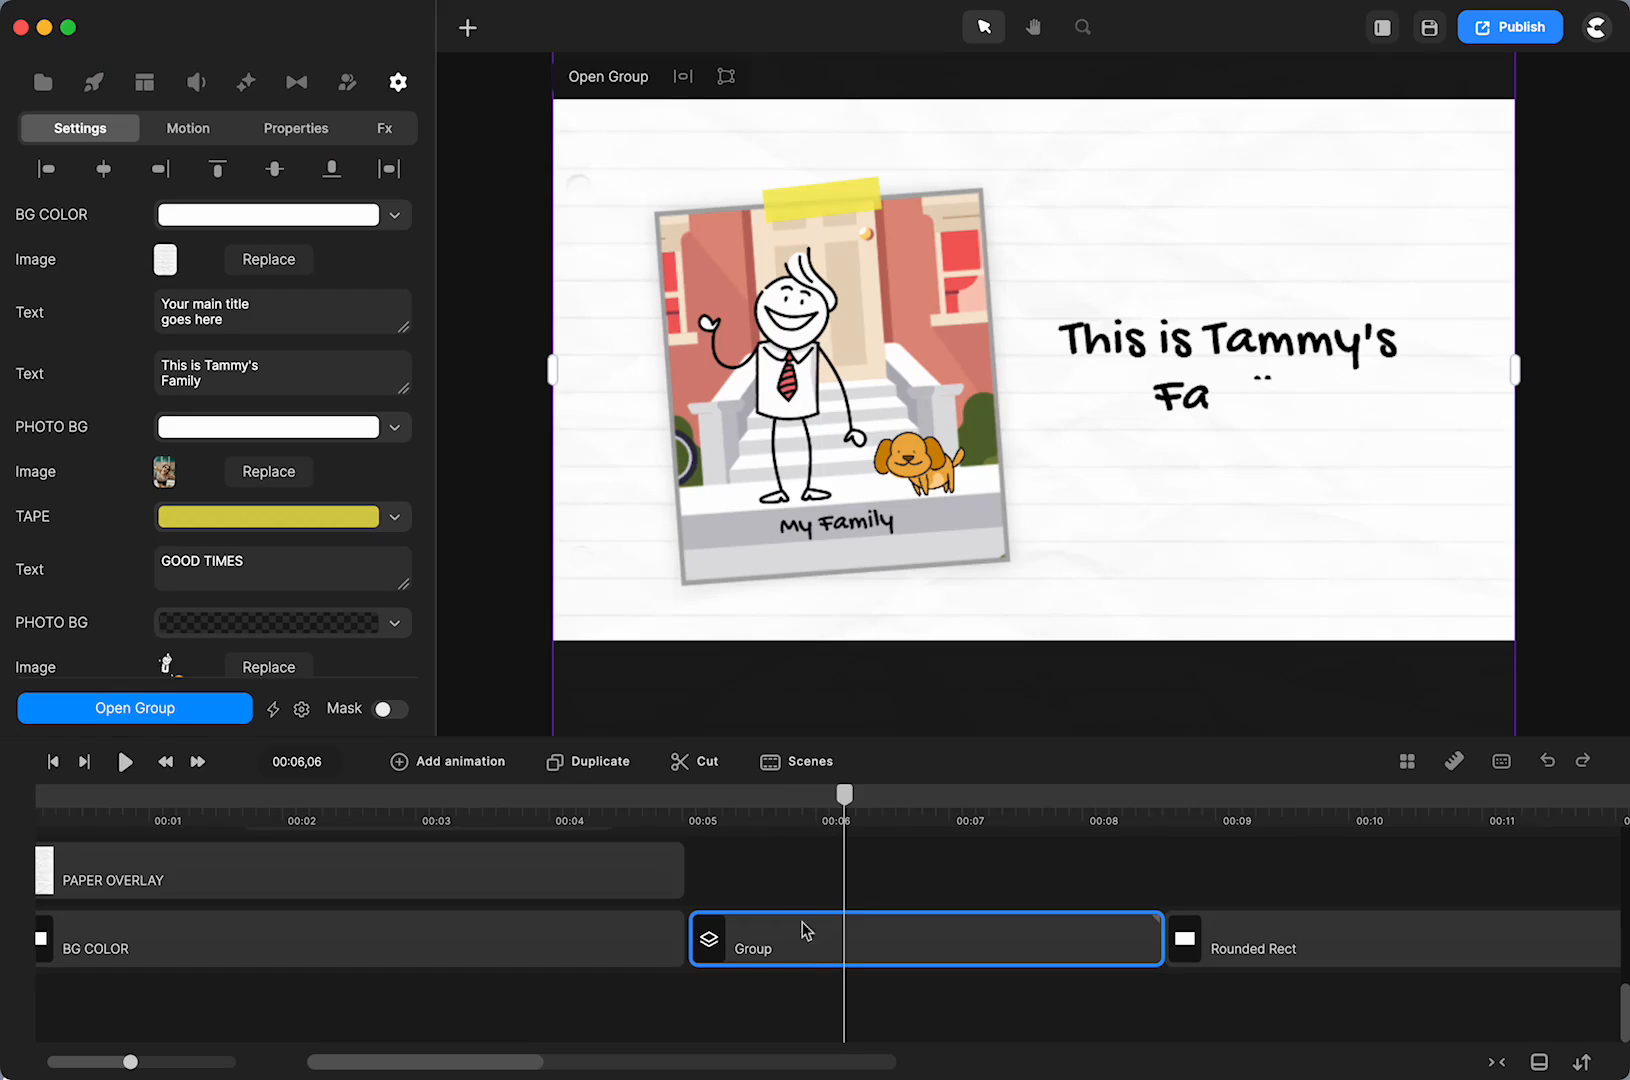
double_click(807, 952)
scroll(334, 925, up, 3)
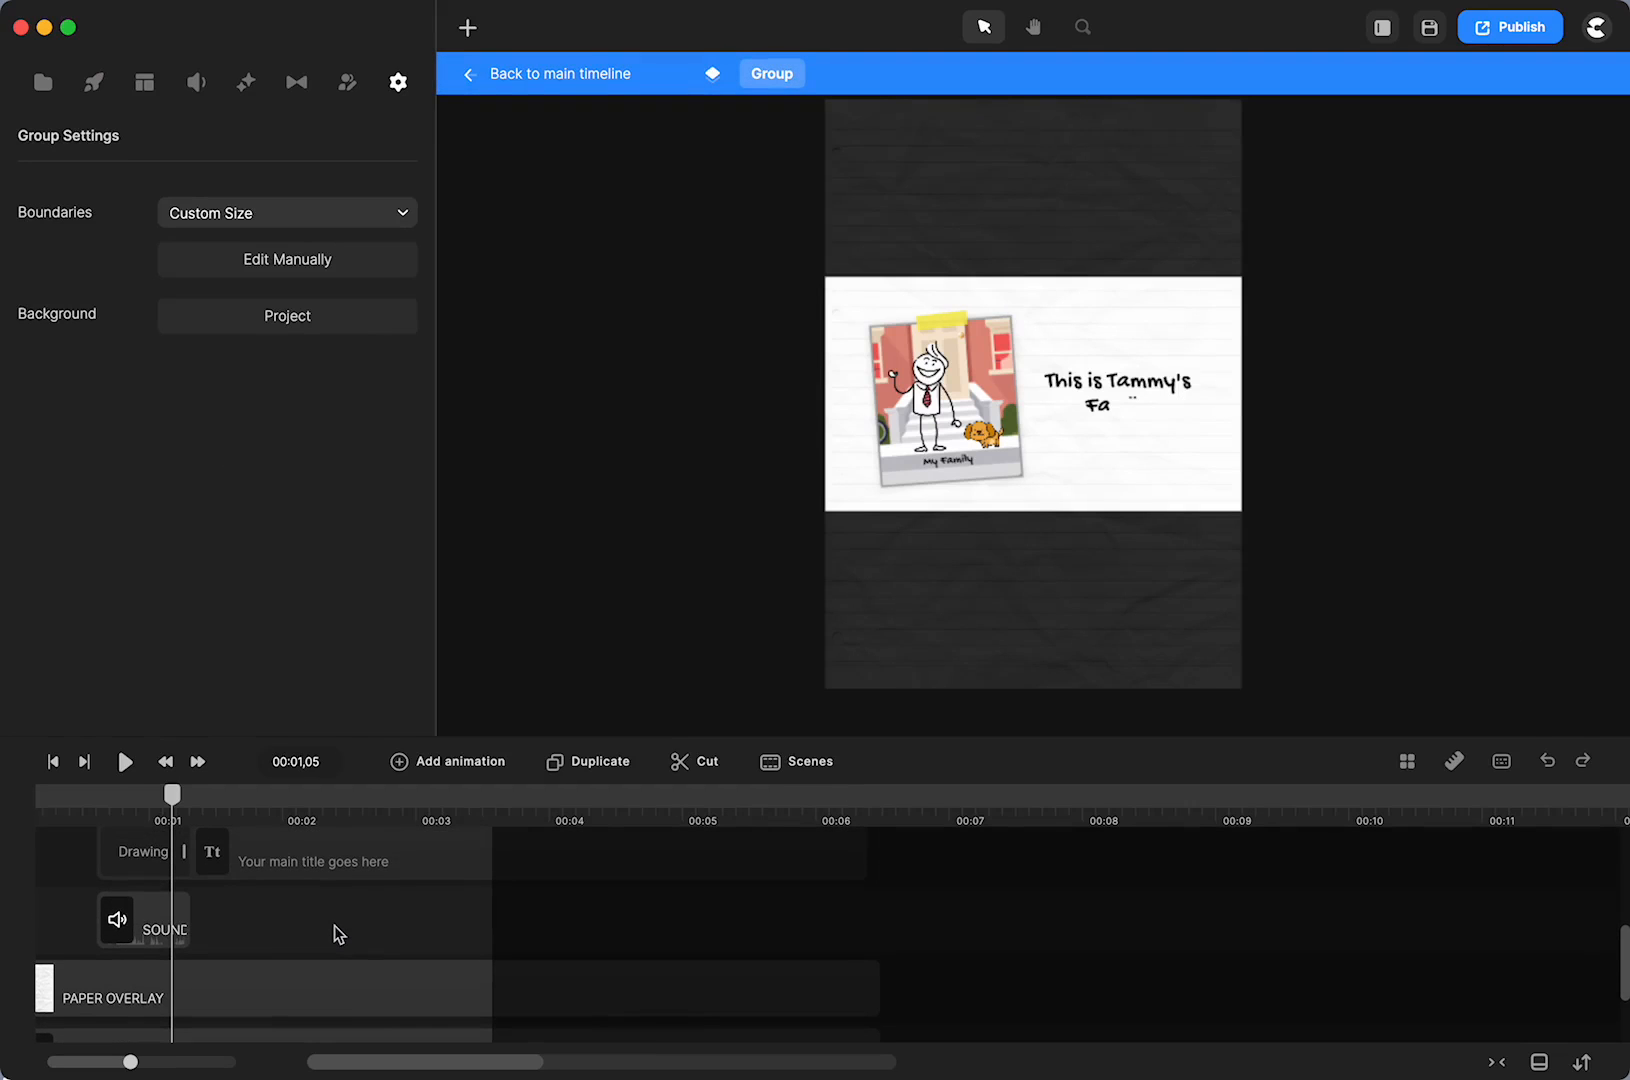
scroll(334, 925, down, 3)
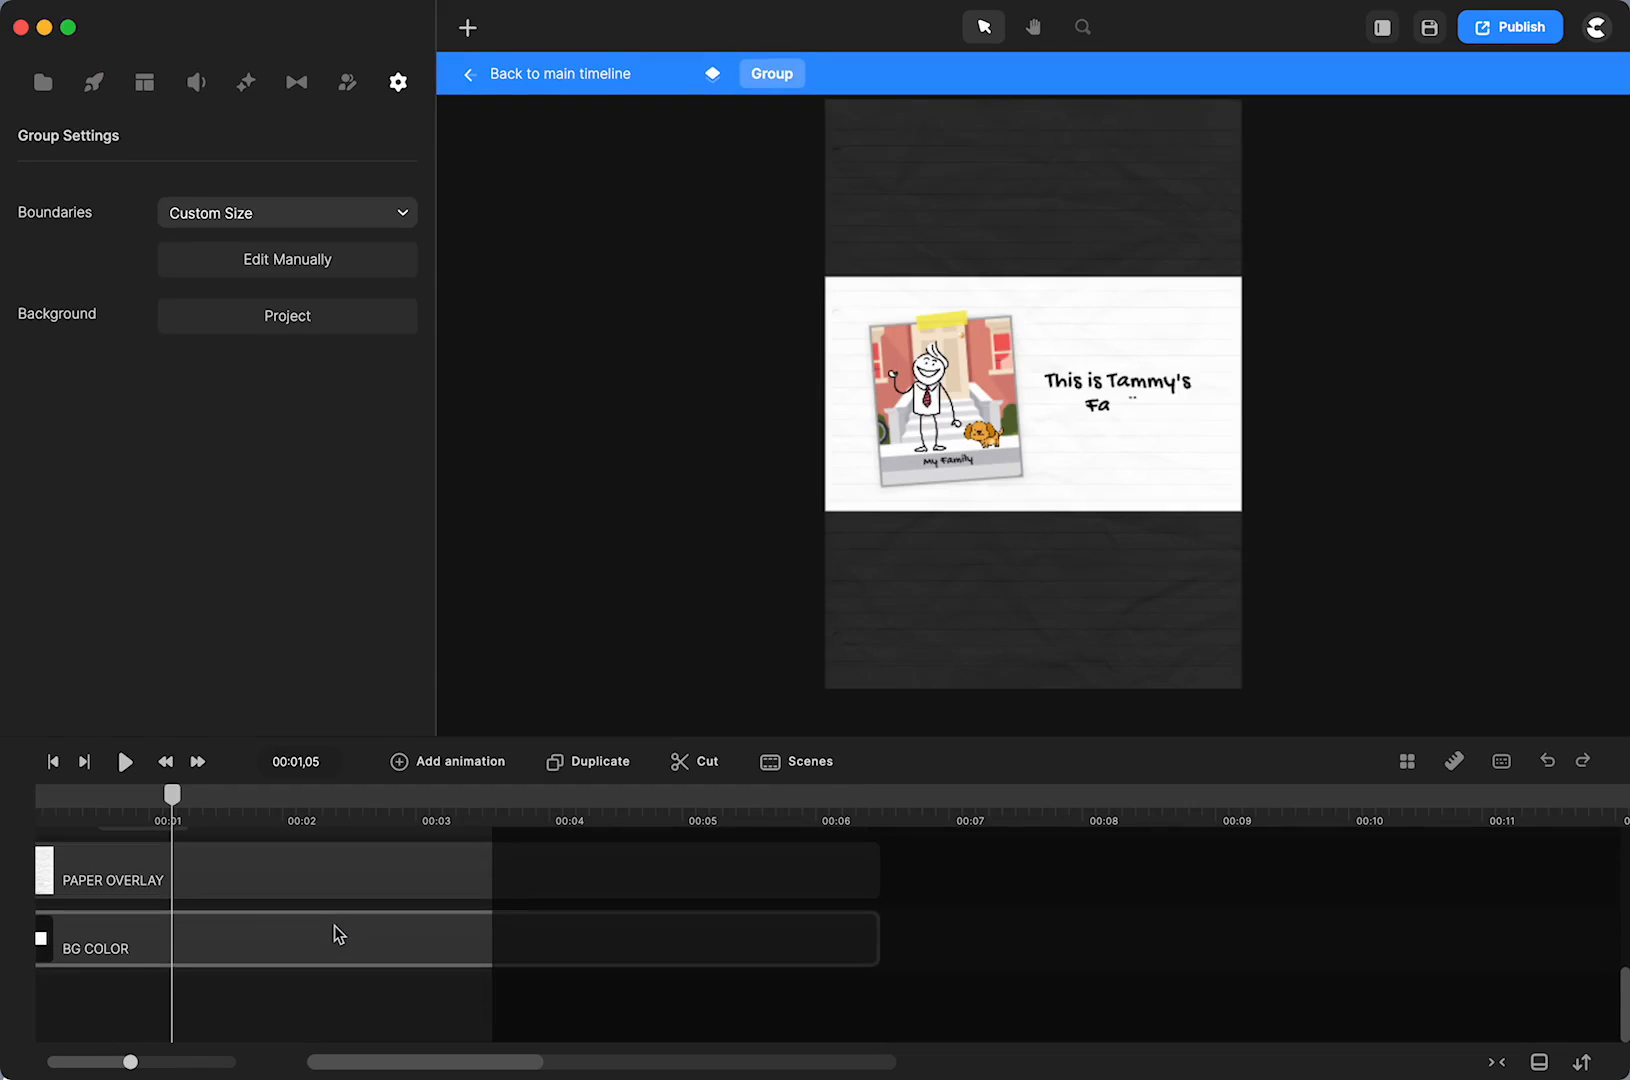
scroll(334, 925, up, 2)
drag(168, 811, 61, 811)
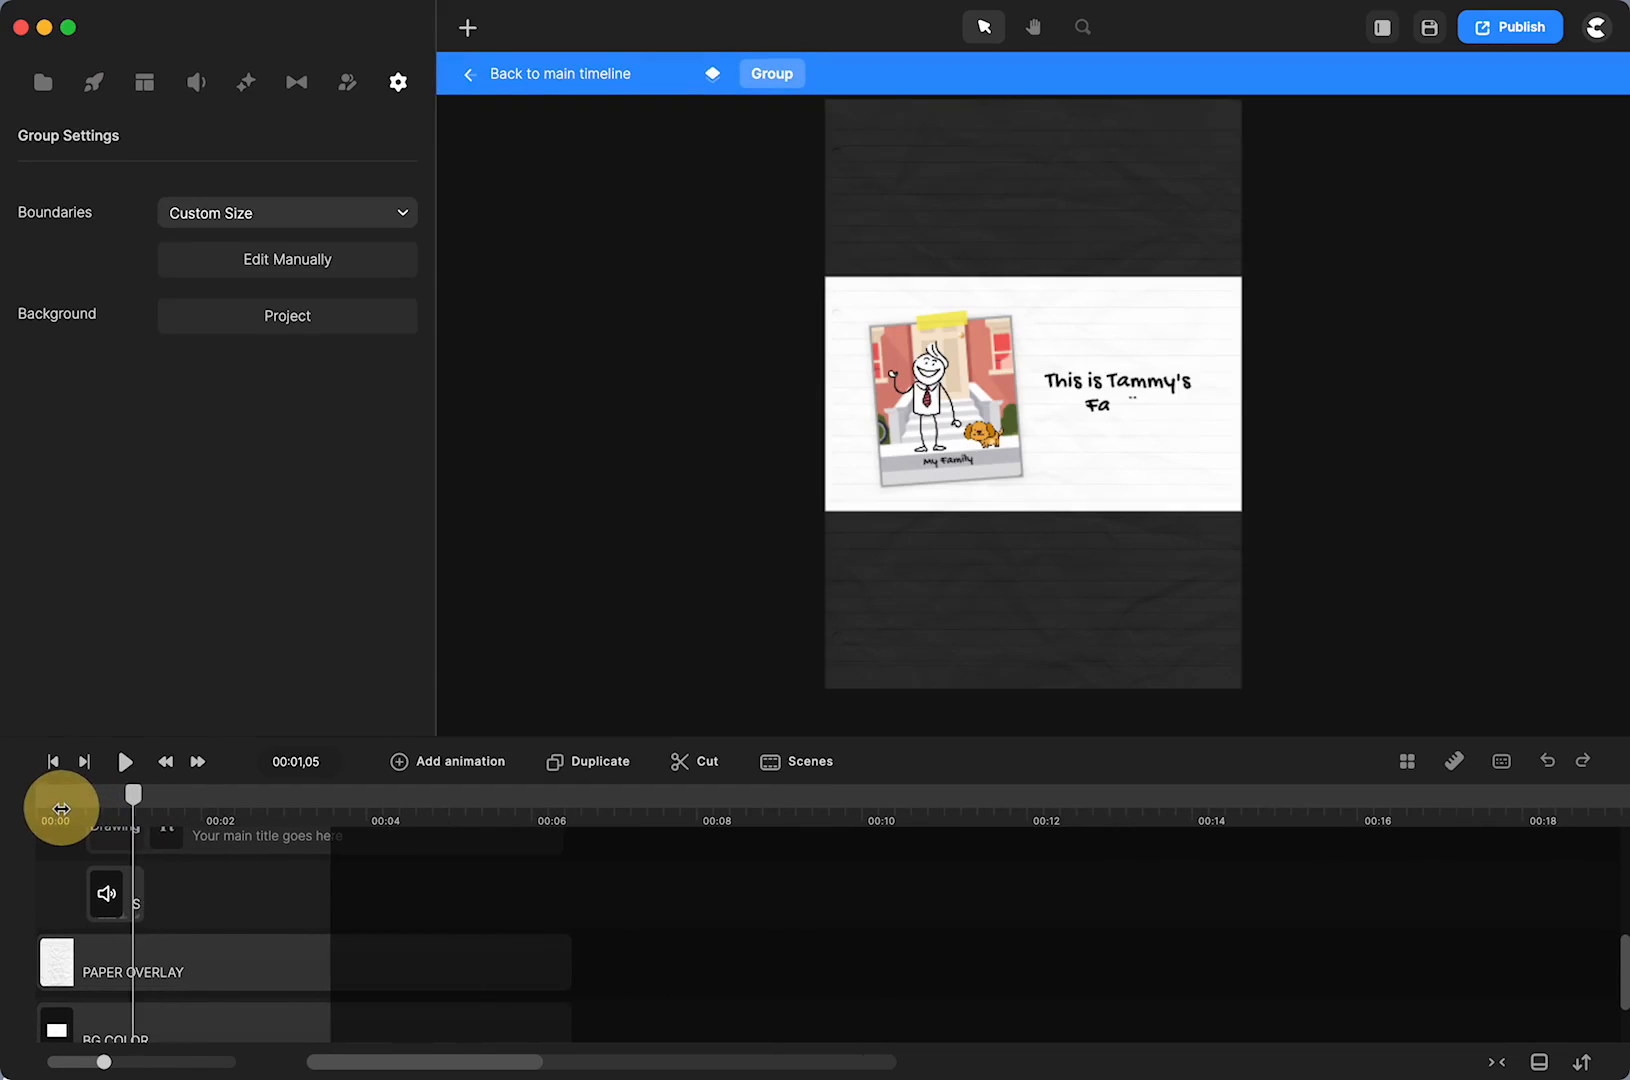
drag(185, 810, 473, 822)
scroll(411, 898, up, 2)
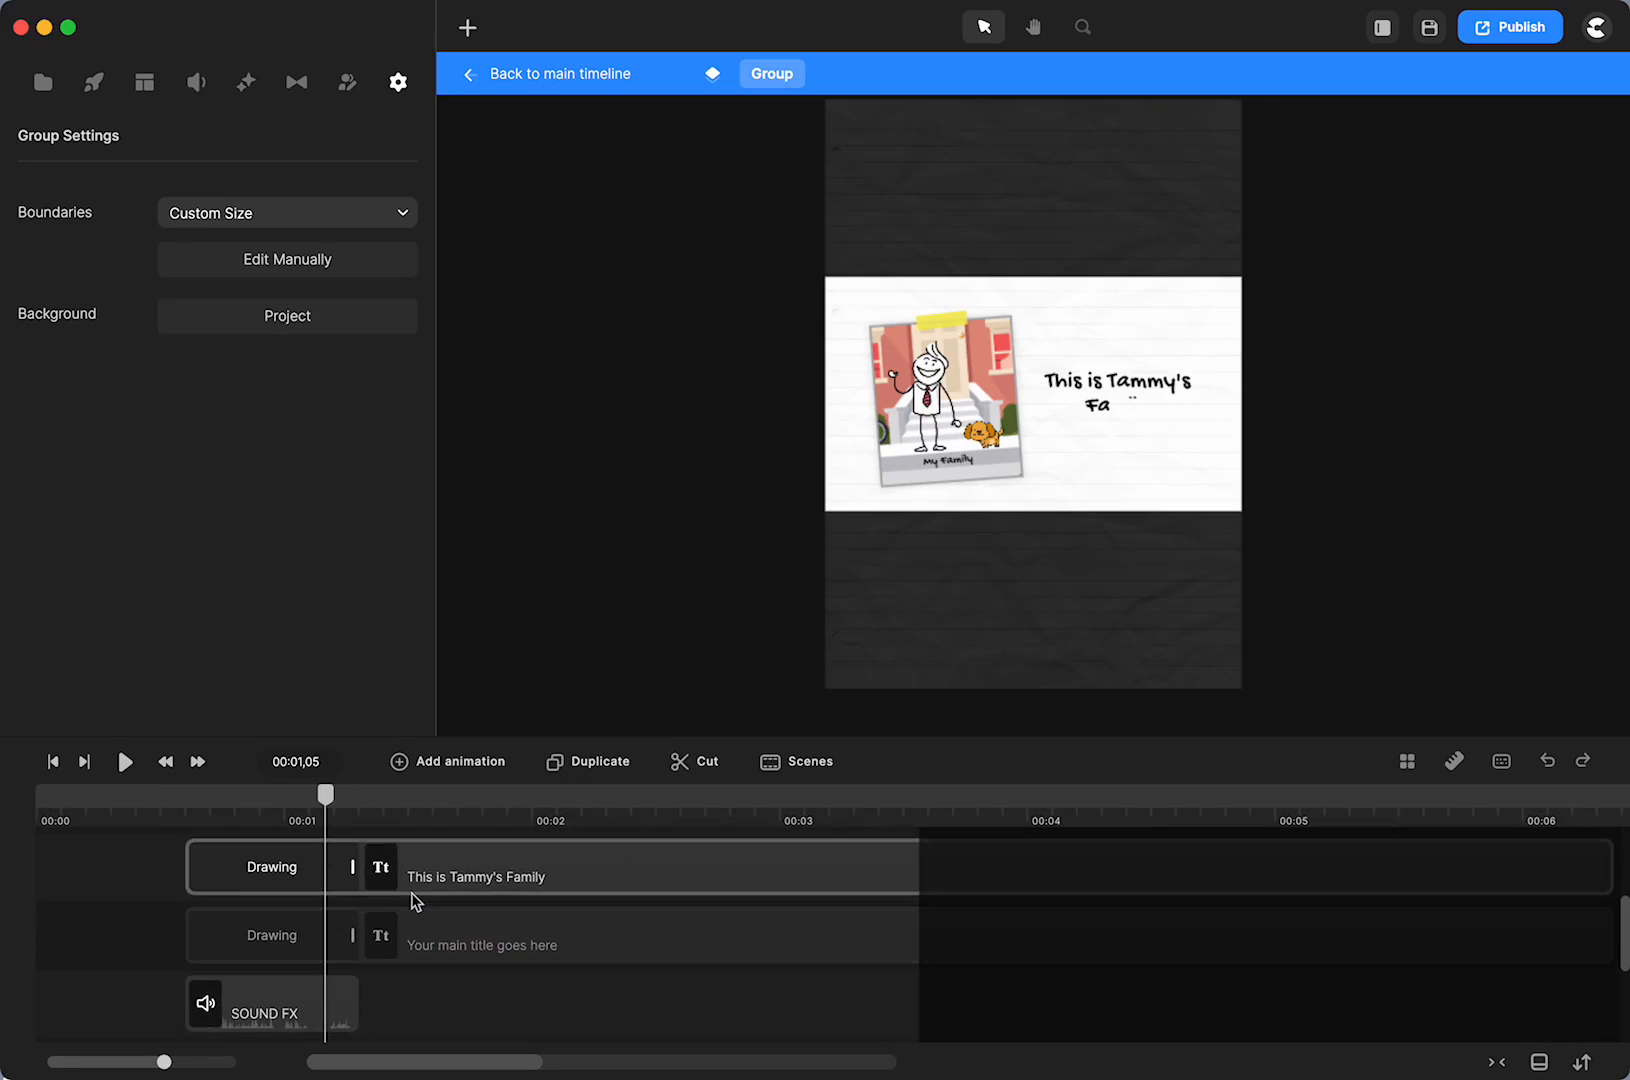
scroll(411, 898, up, 3)
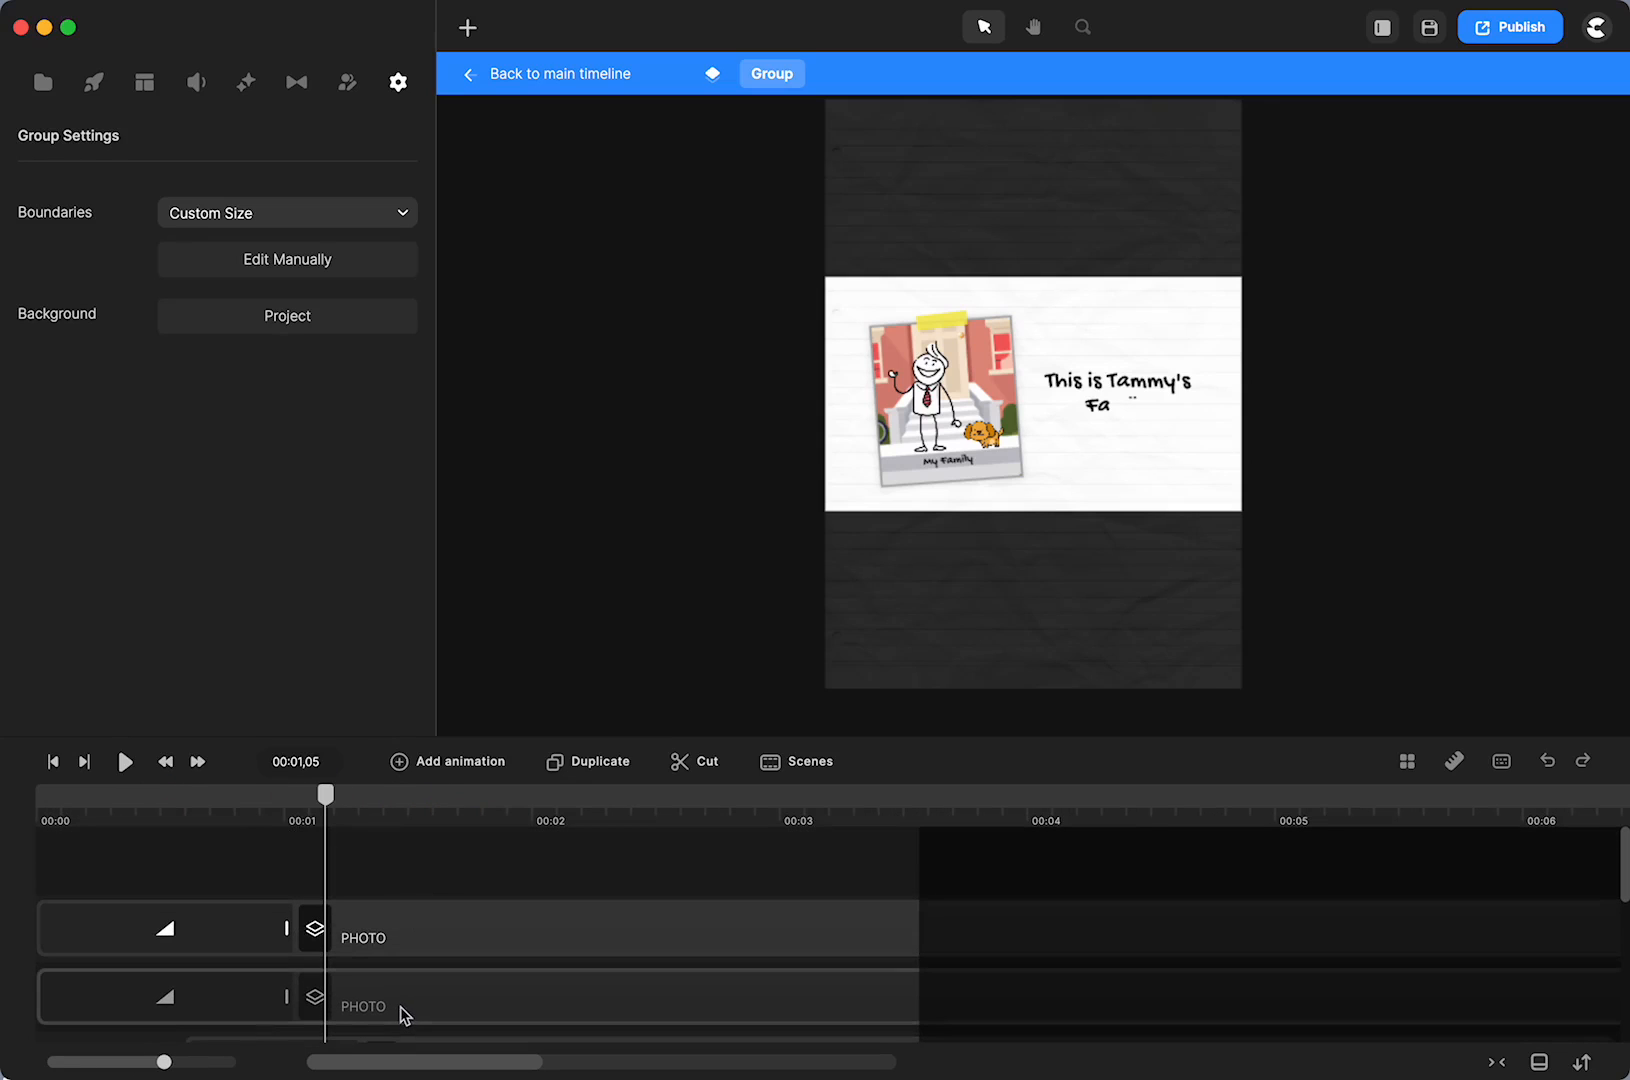
Show the hidden lower PHOTO layer and delay the upper PHOTO layer to about 00:02,23, playing the group to preview the original photo
click(401, 1008)
drag(387, 941, 797, 947)
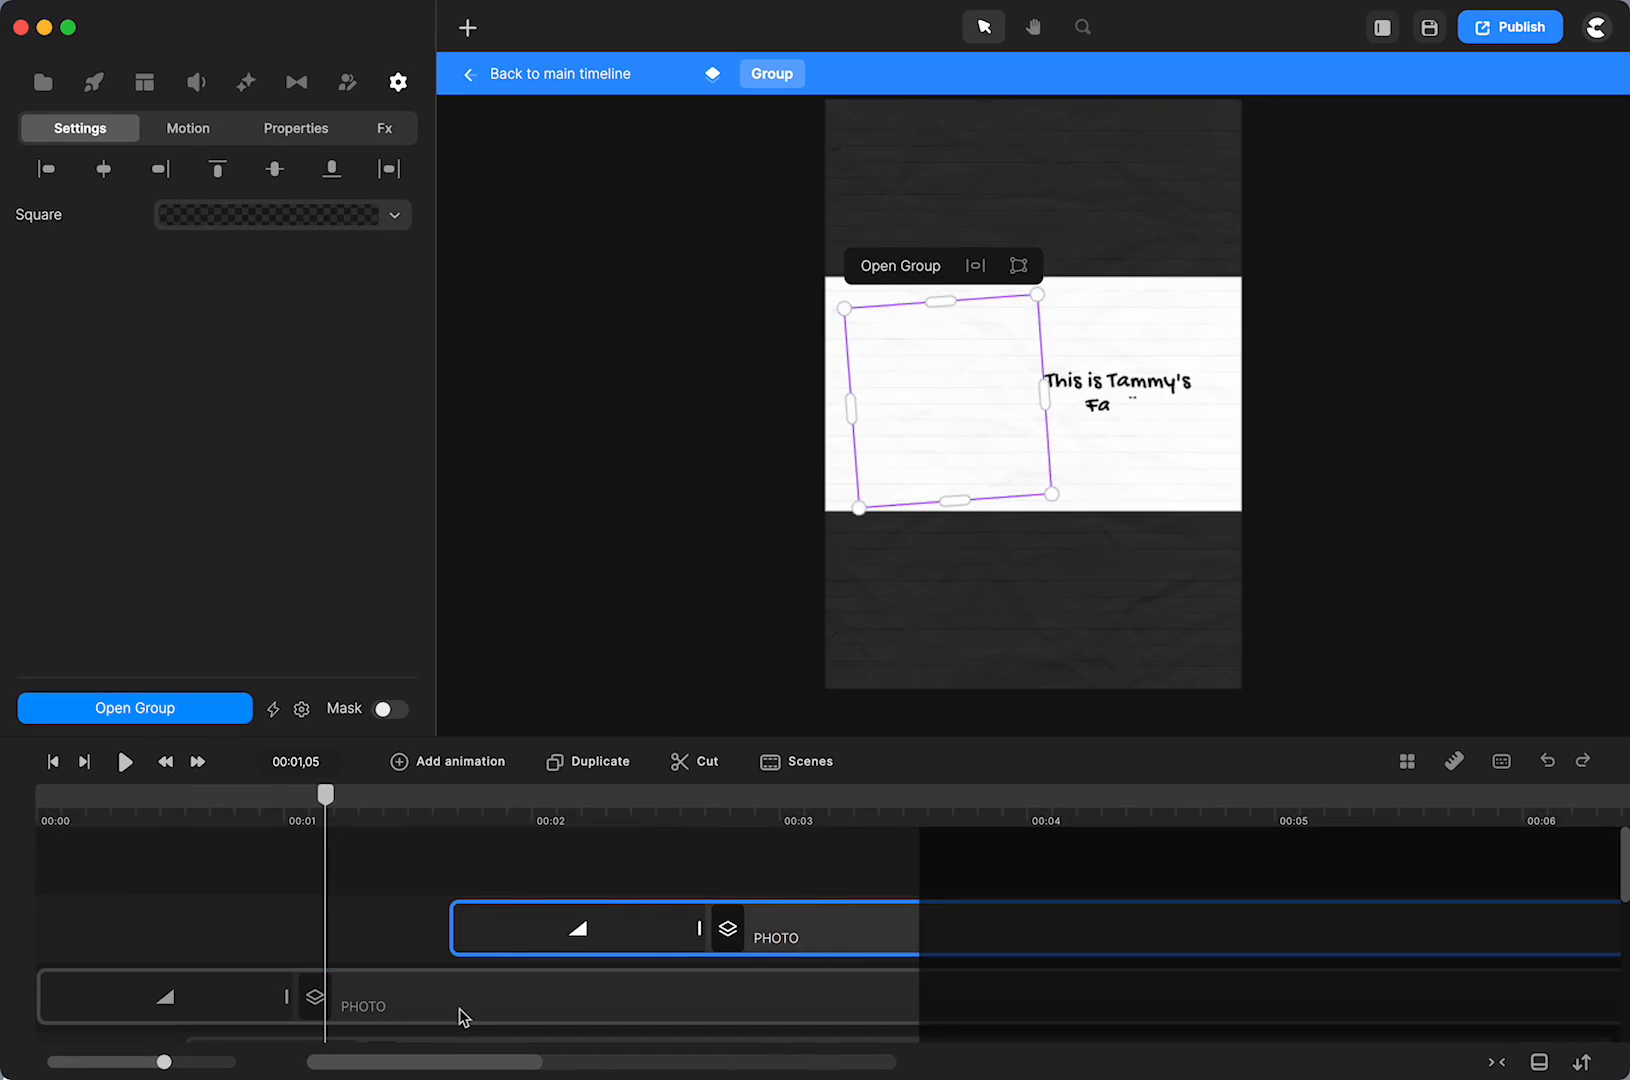
ctrl+click(460, 1009)
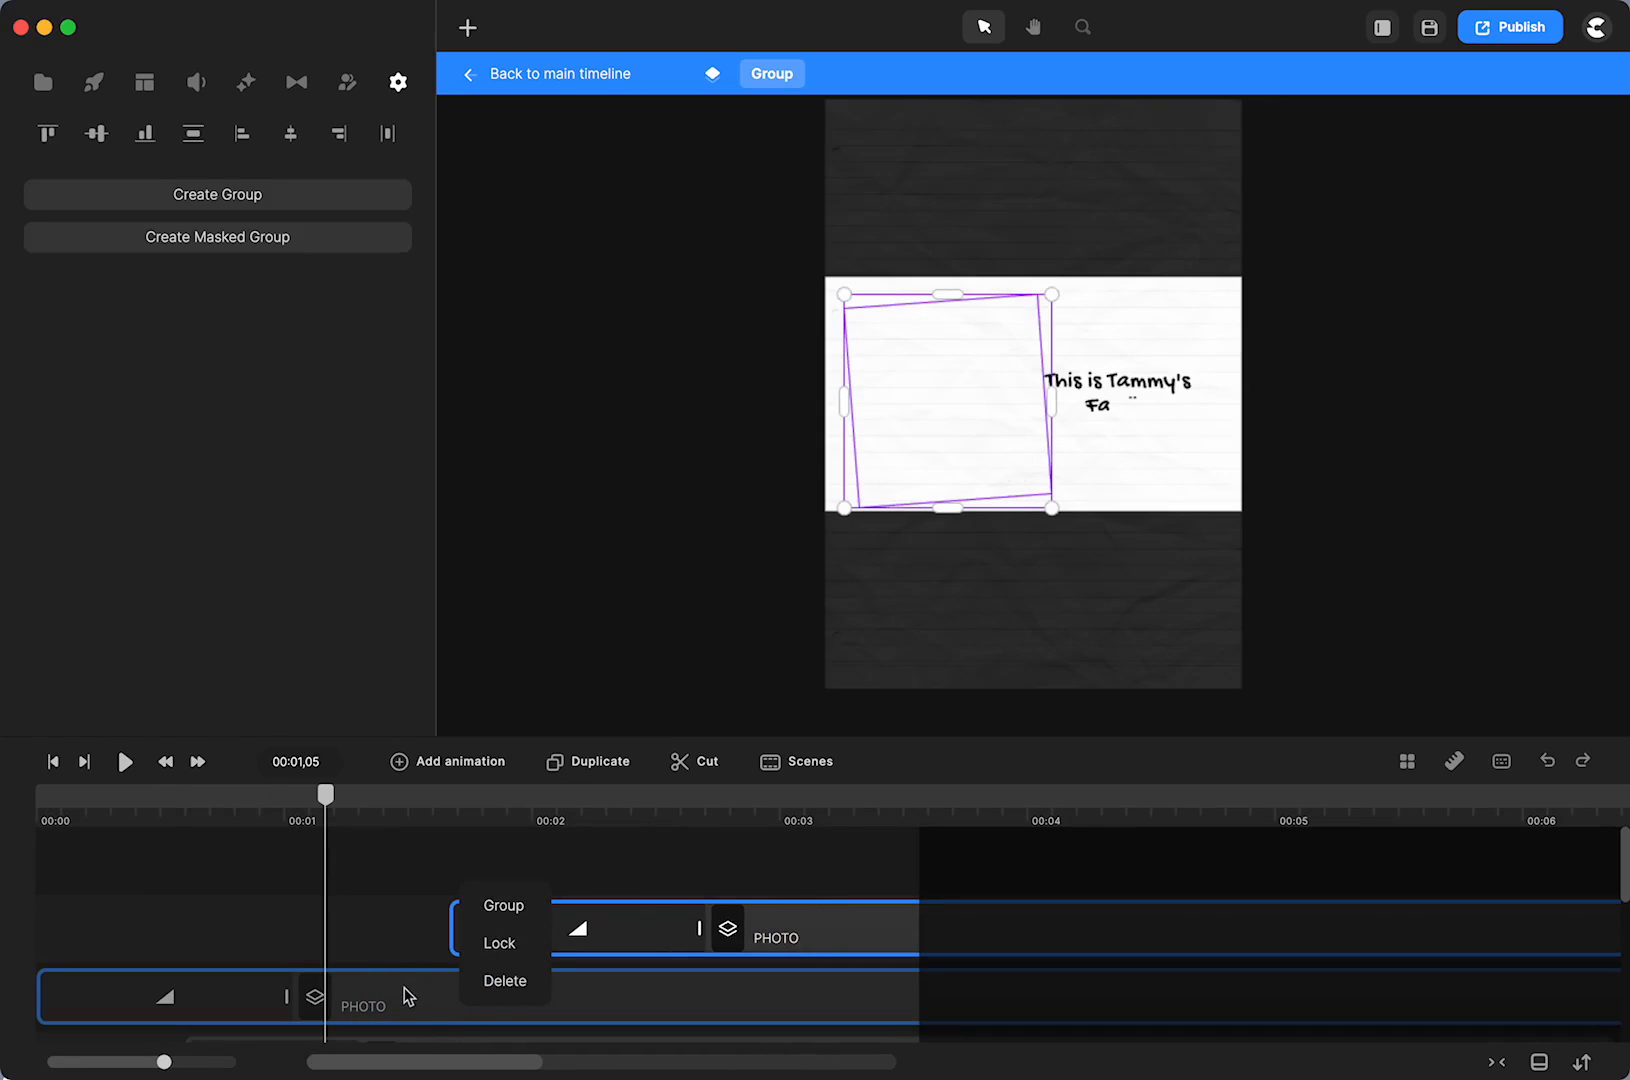
click(347, 875)
right_click(360, 988)
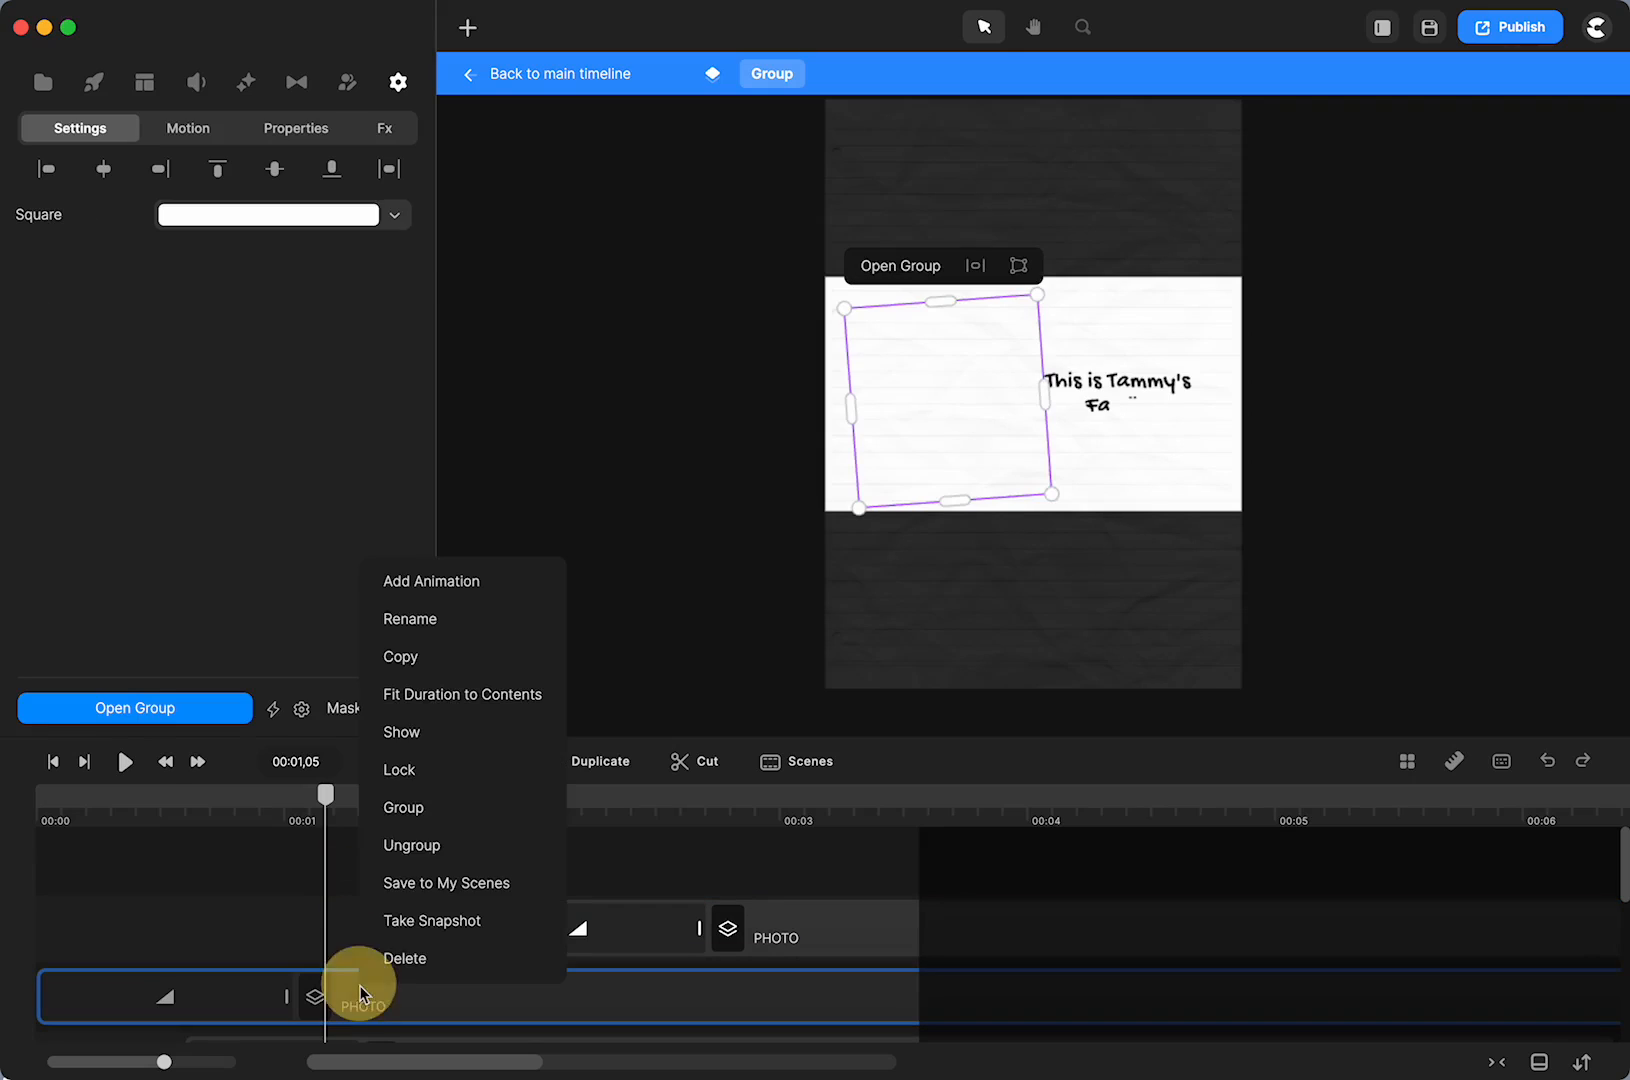
click(400, 728)
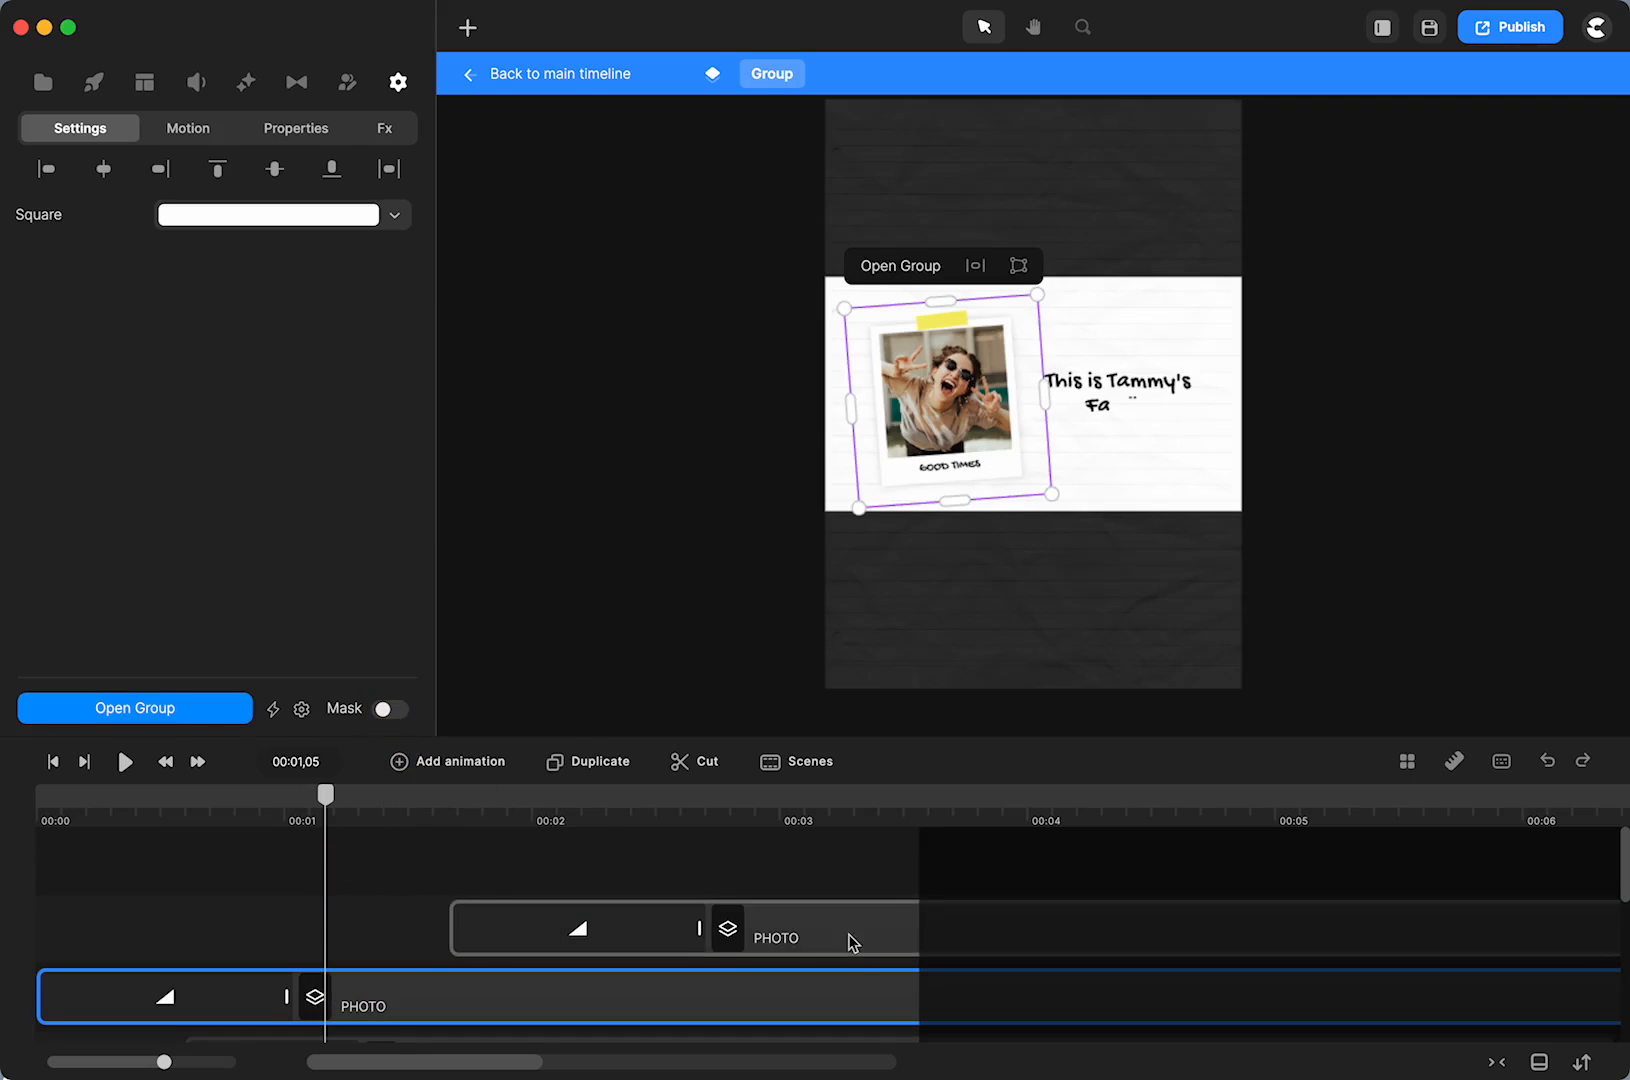
drag(880, 942, 1150, 935)
drag(344, 813, 38, 816)
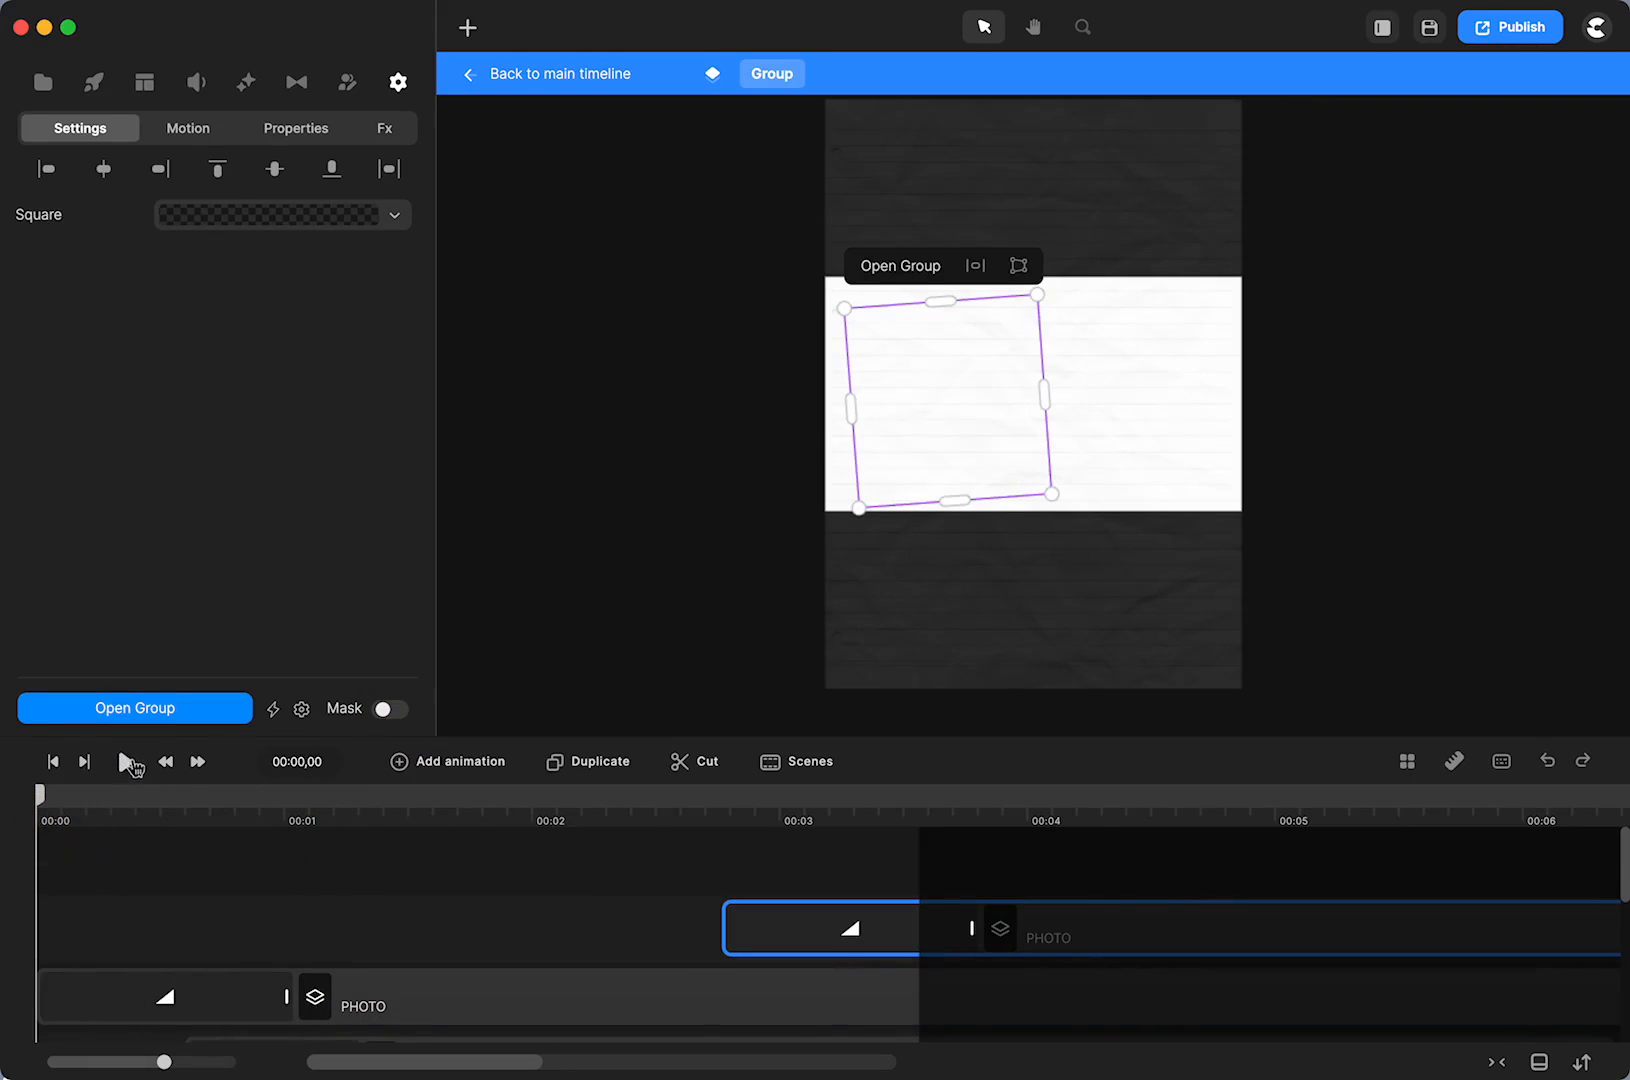
click(127, 763)
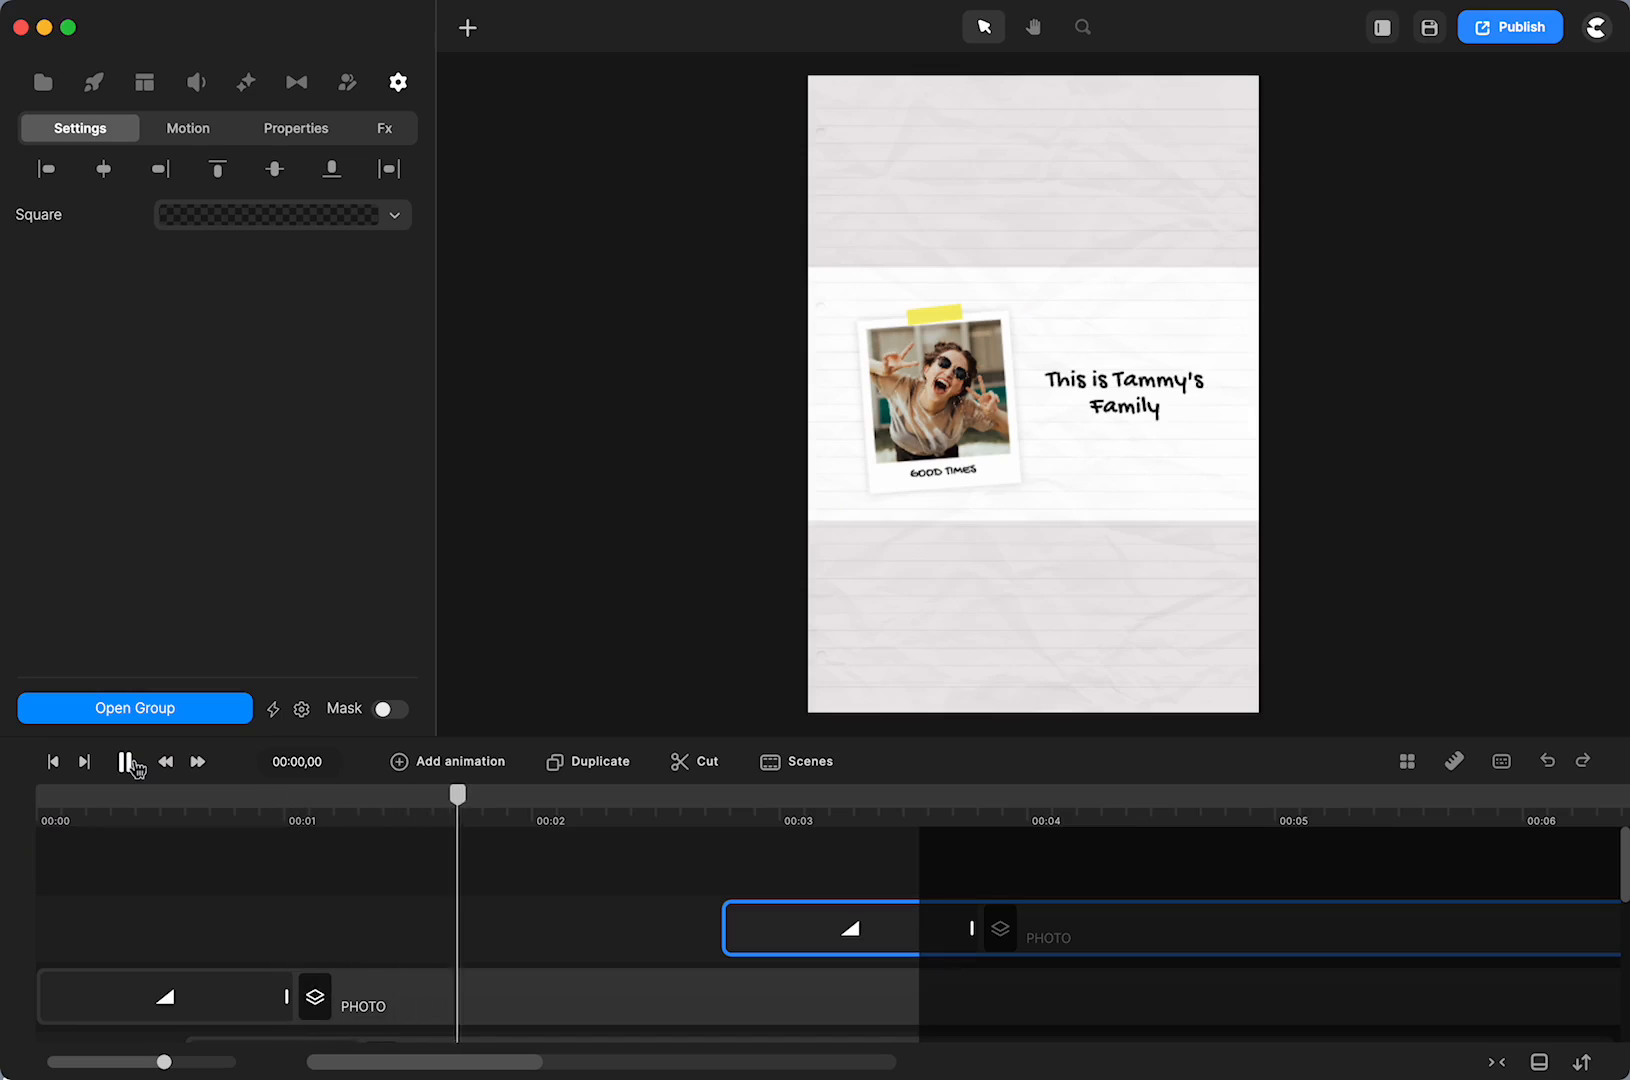
click(126, 763)
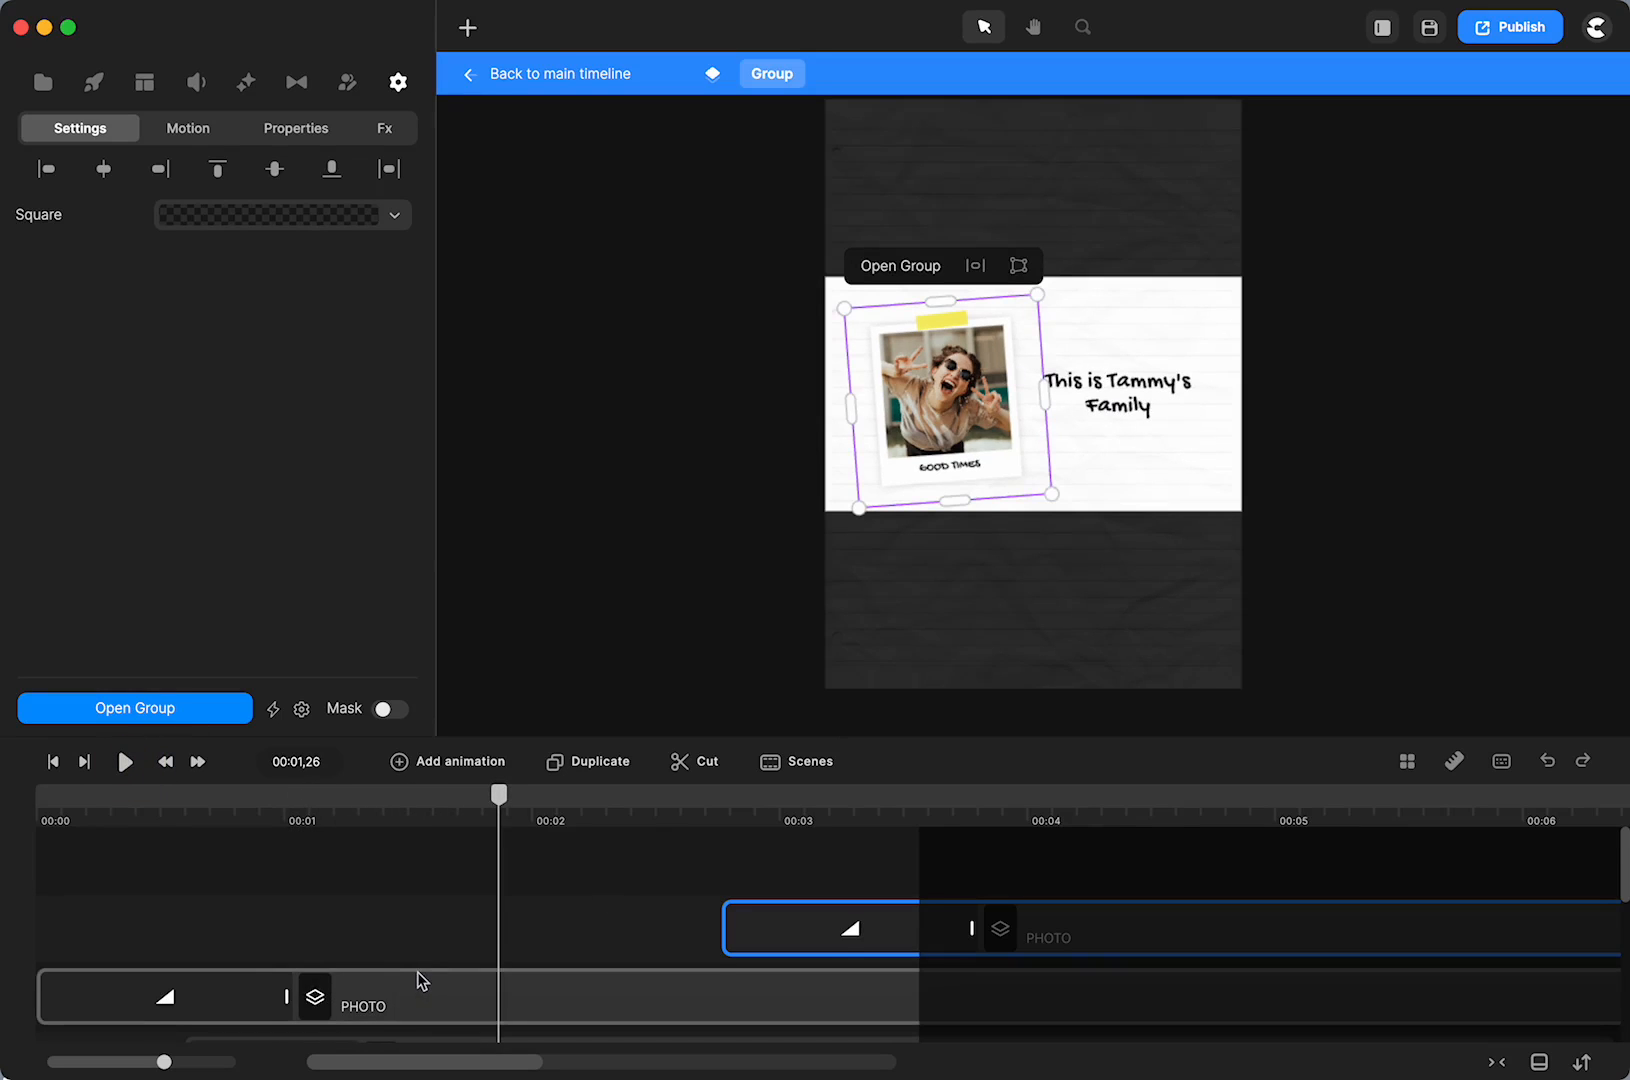
Extend the family photo group's duration to about 00:05,10
scroll(418, 978, down, 1)
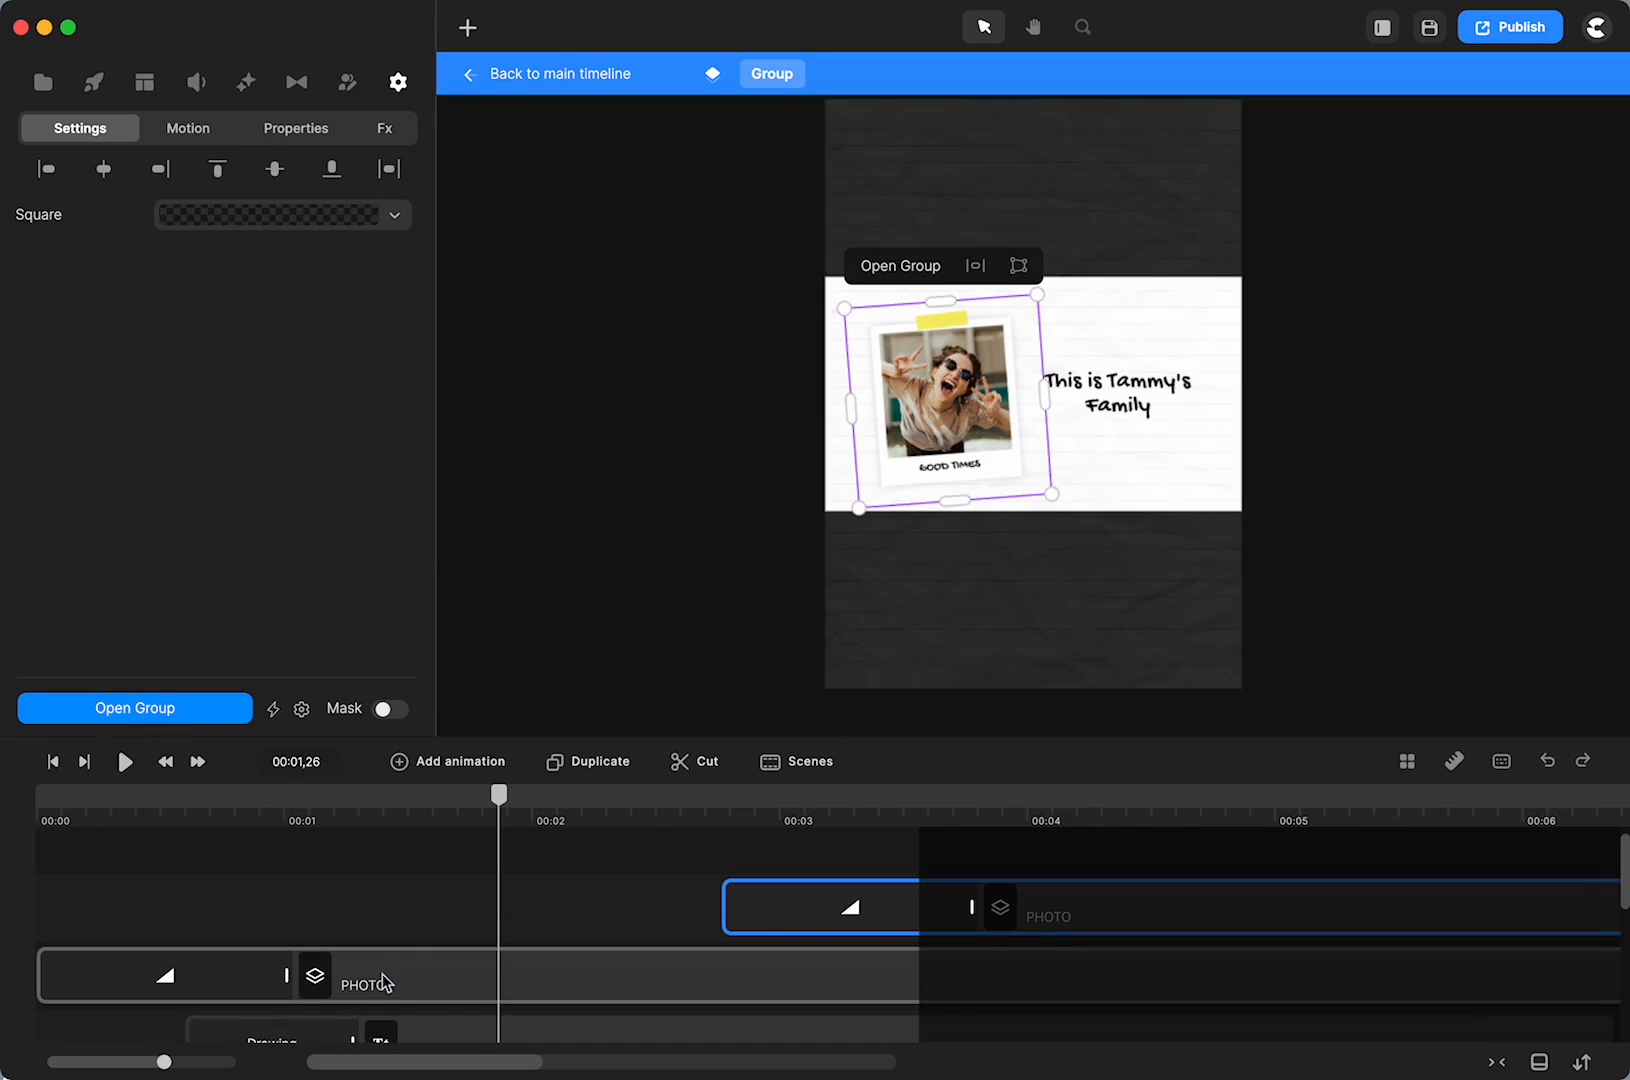
click(725, 906)
click(917, 846)
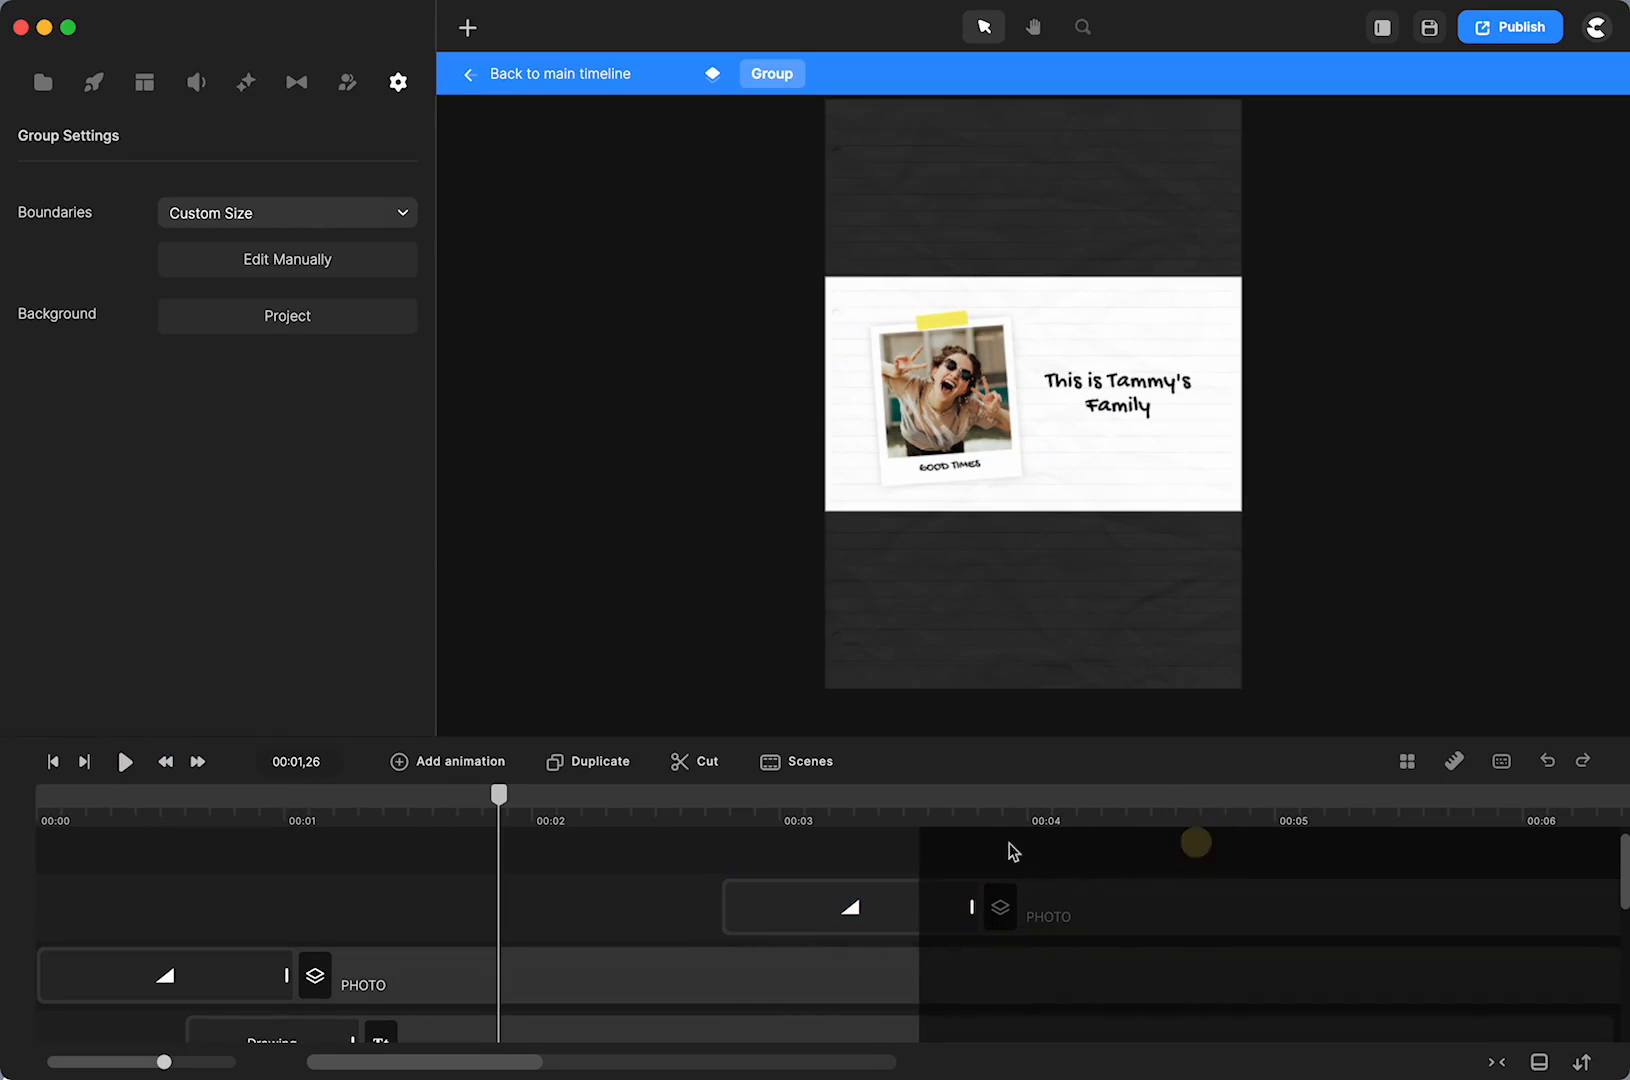
drag(920, 851, 1354, 825)
Move the upper PHOTO layer back to the group's start and hide the lower PHOTO layer
drag(1236, 890, 495, 895)
drag(433, 972, 350, 985)
right_click(350, 985)
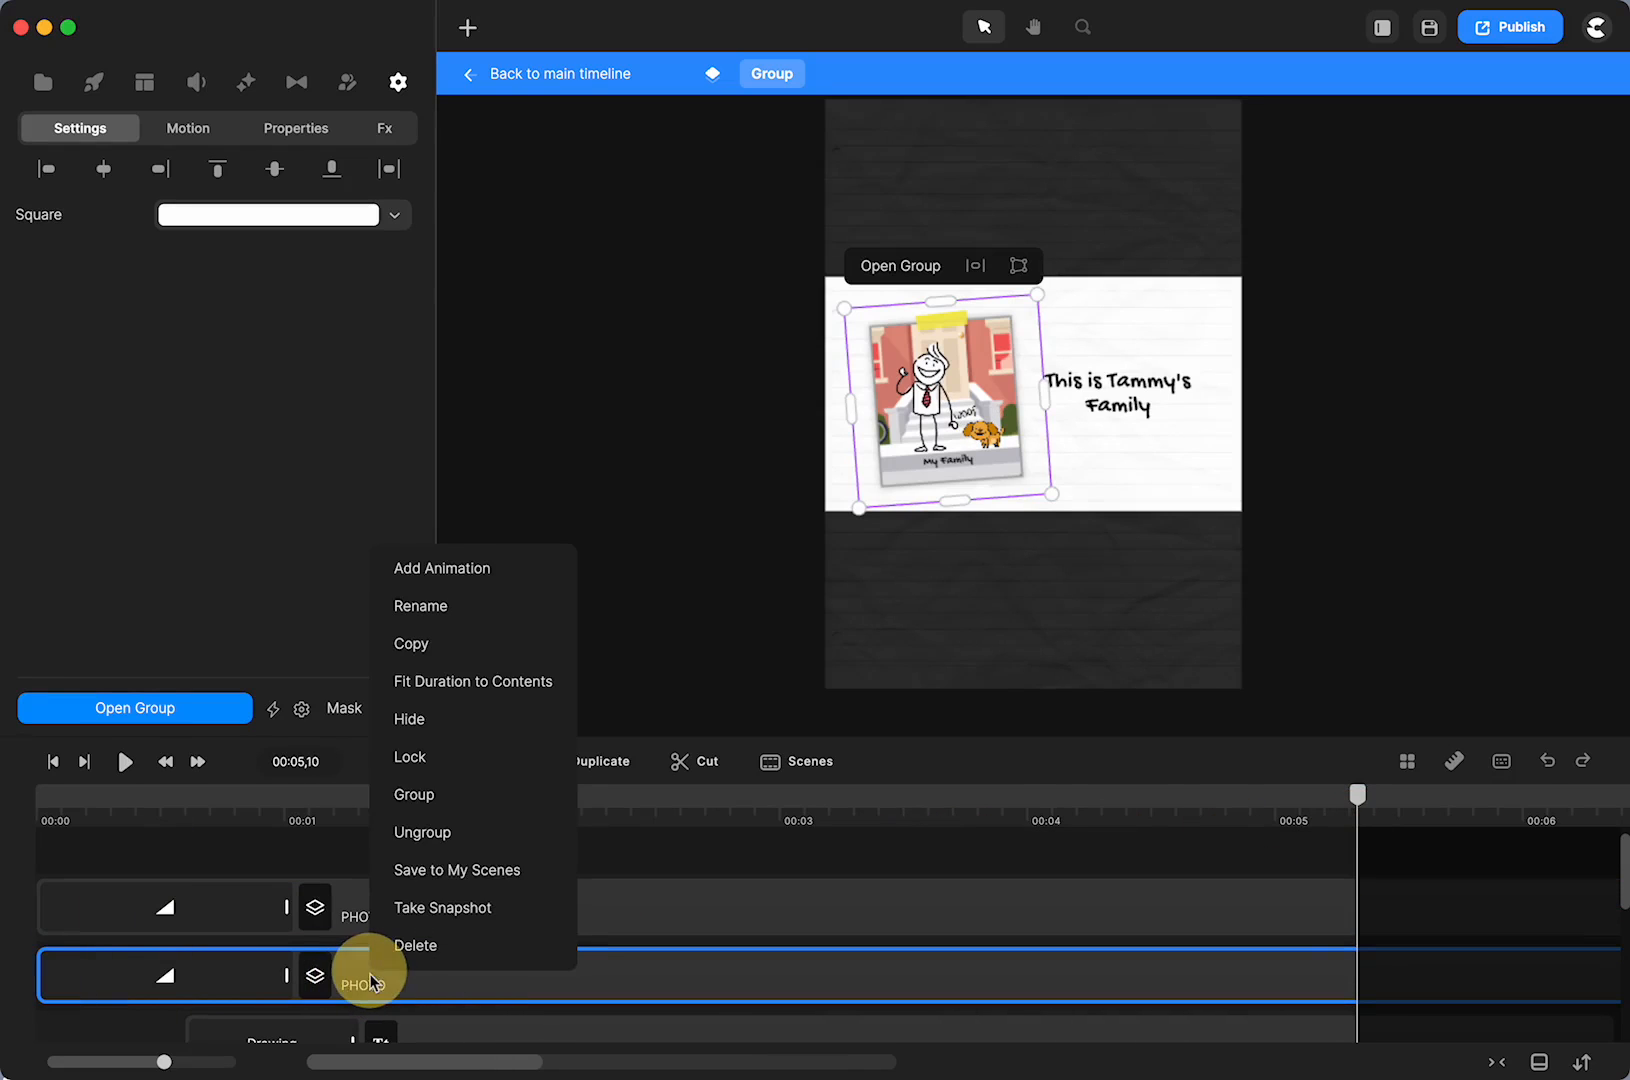
click(413, 727)
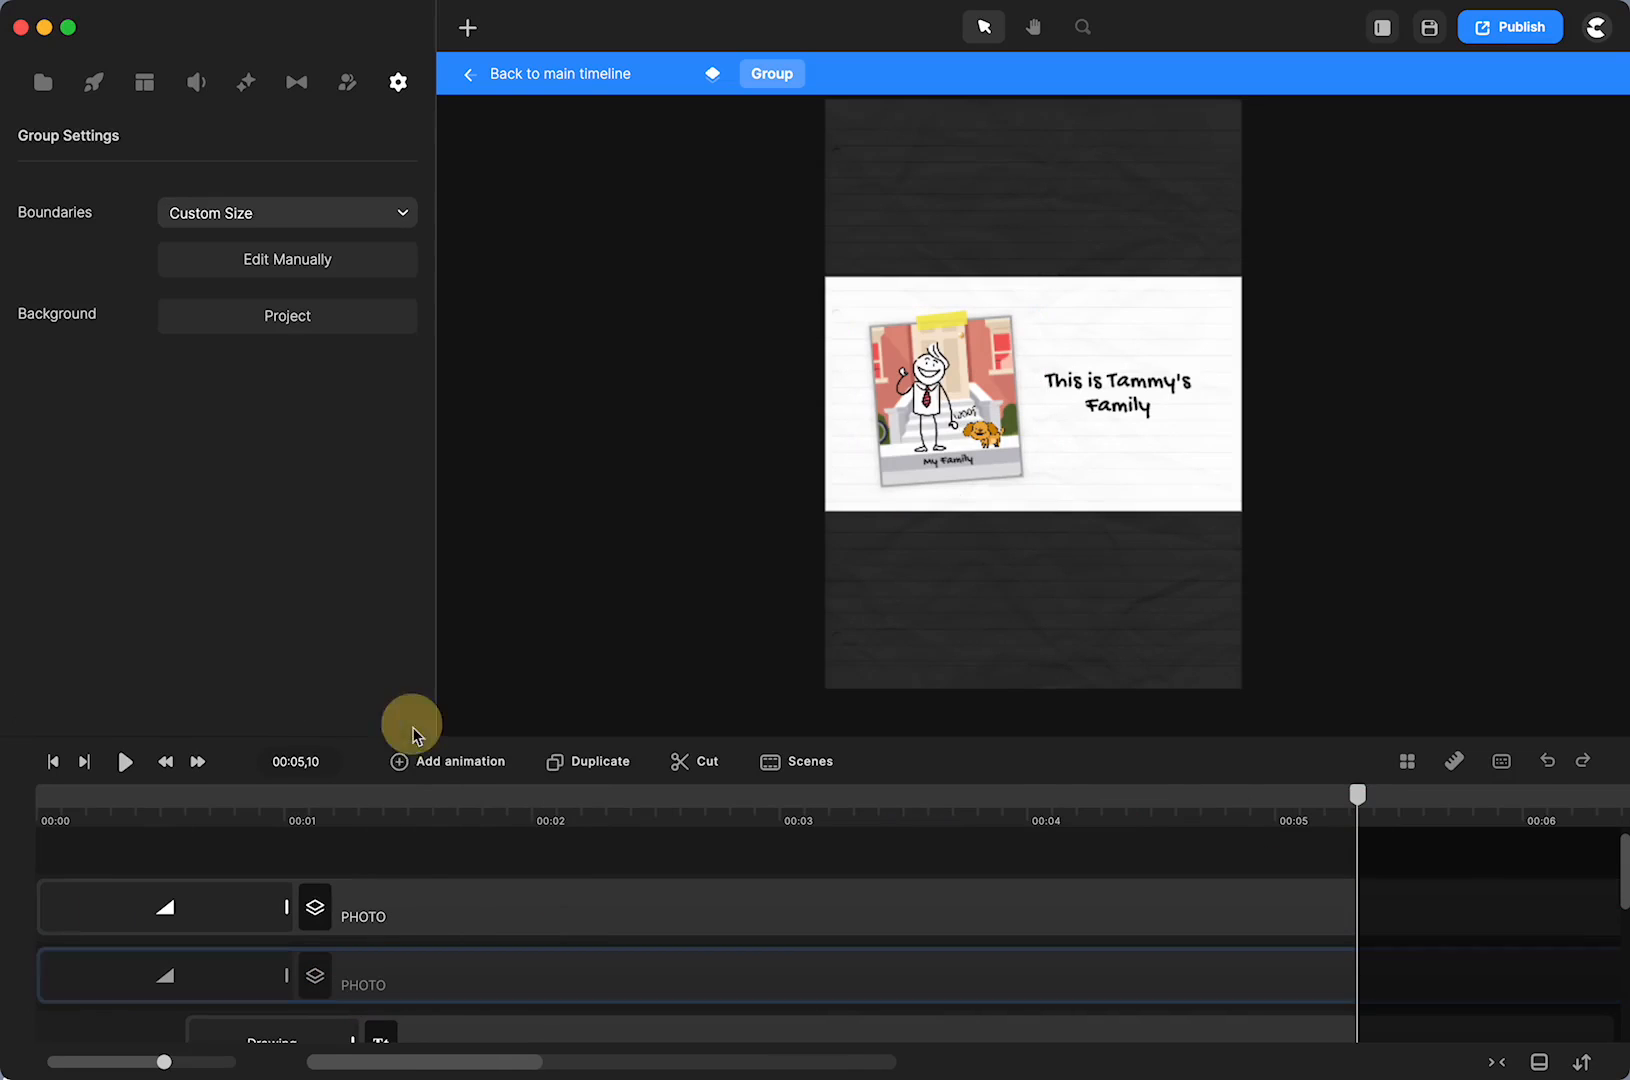
Inspect the upper PHOTO layer's Reveal / Conceal effect and play the group from the start to see the photo's reveal
click(201, 919)
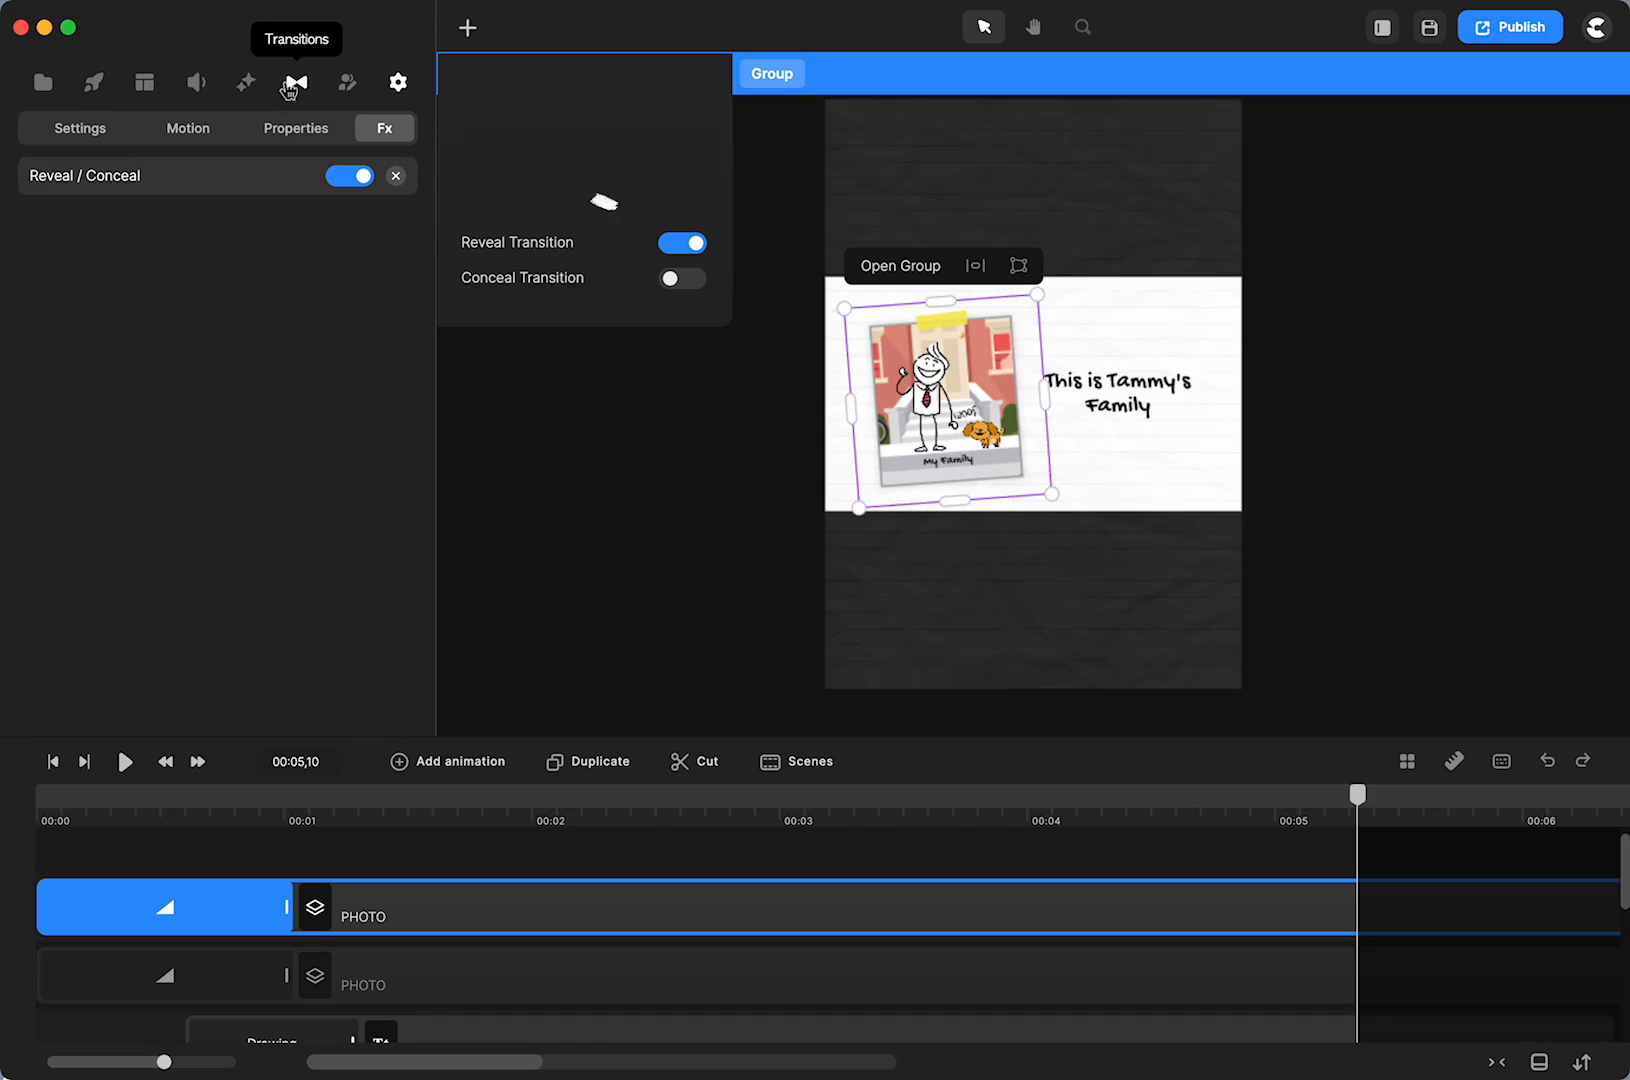
drag(170, 797, 25, 860)
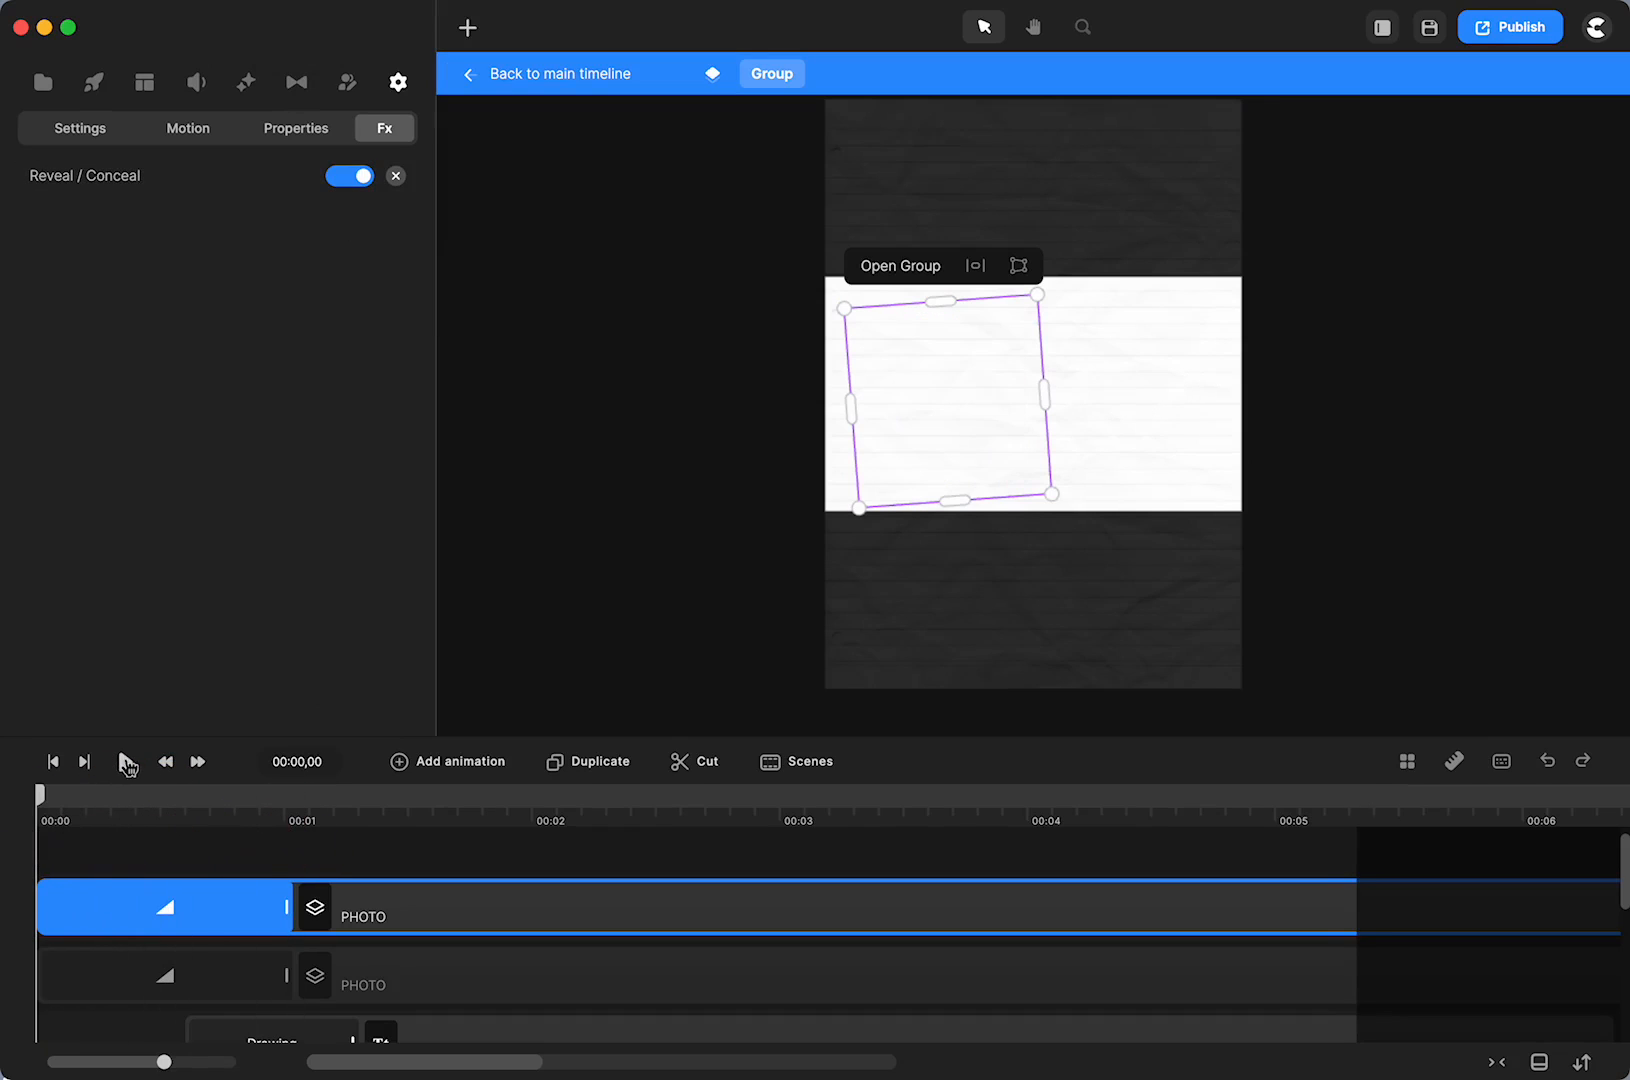
click(127, 765)
click(372, 897)
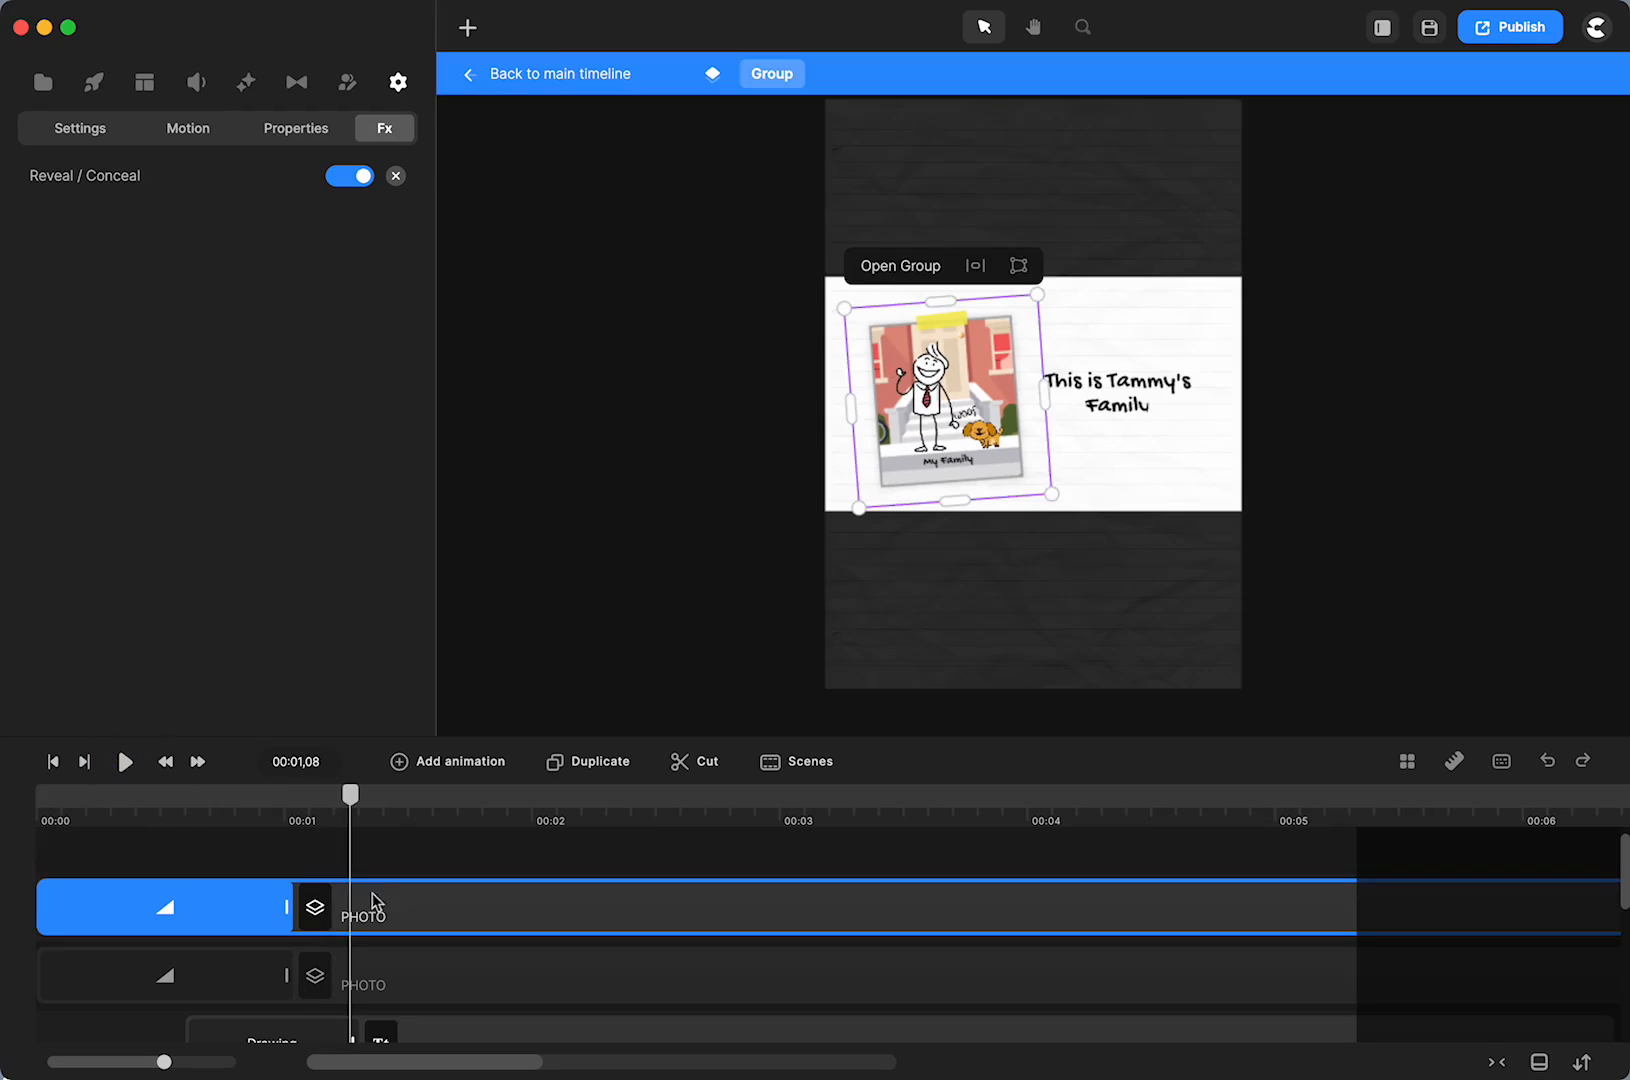
Open the upper PHOTO group and look through its layers, from the bottom Group to the My Family text
double_click(392, 913)
scroll(184, 966, down, 5)
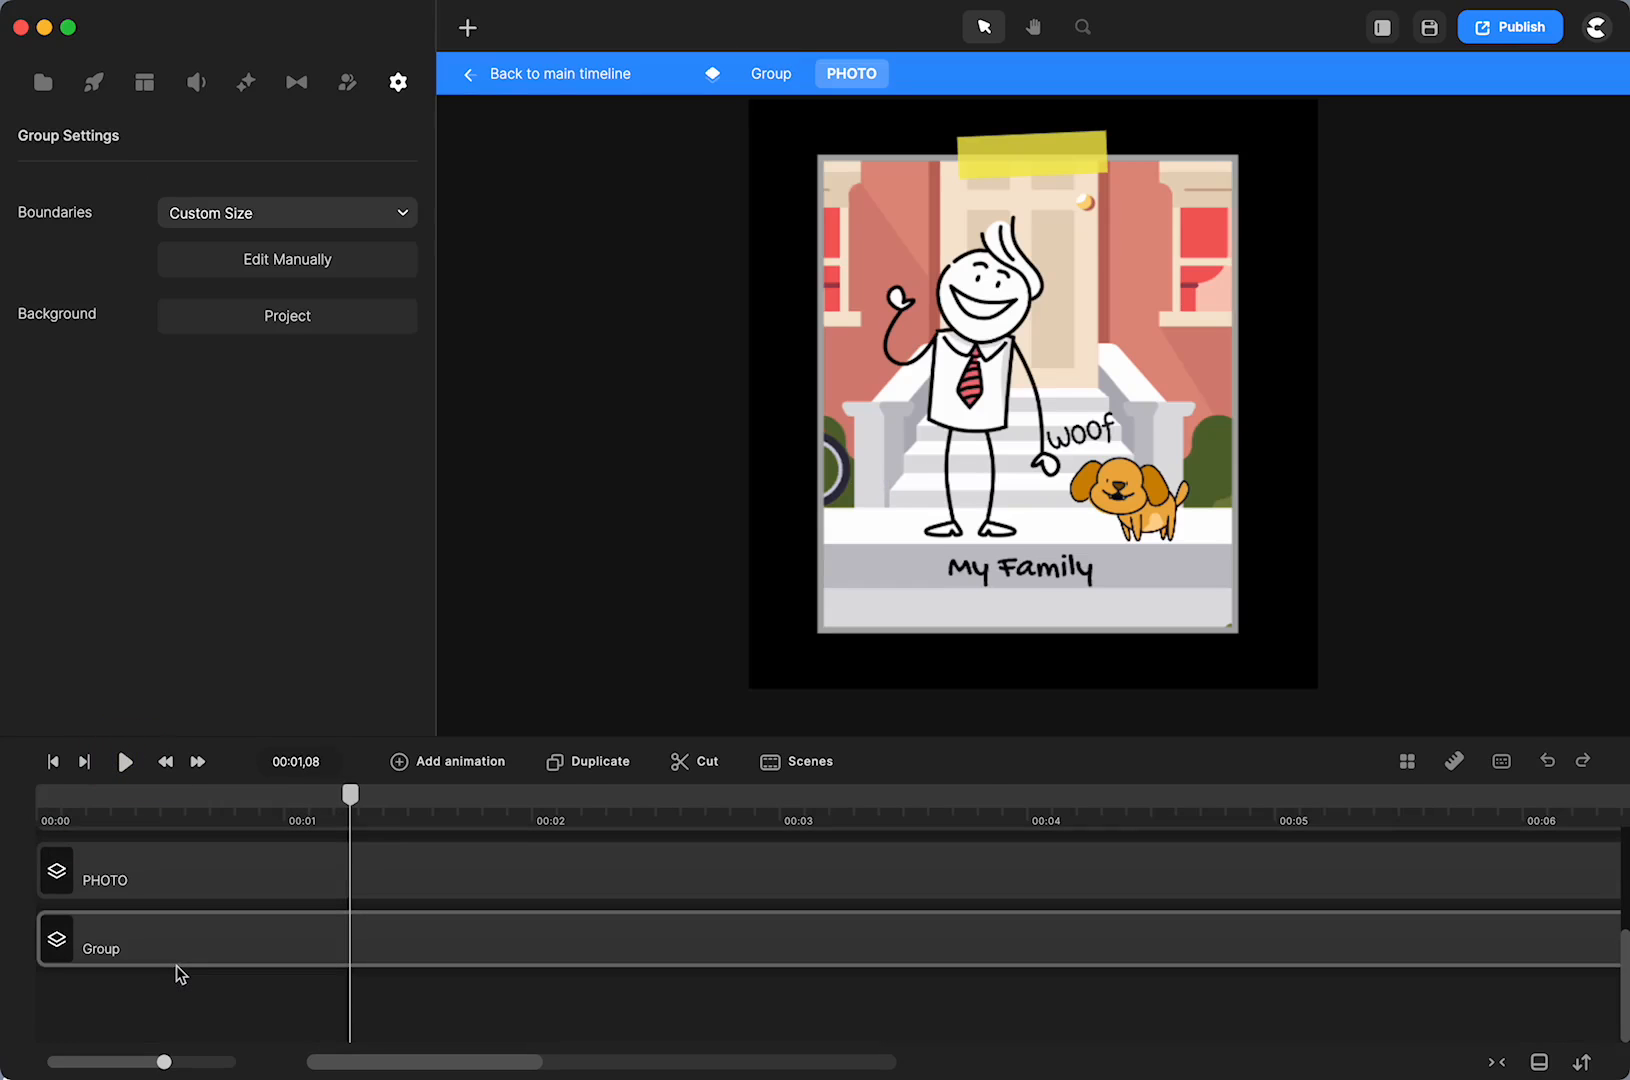
scroll(176, 965, up, 5)
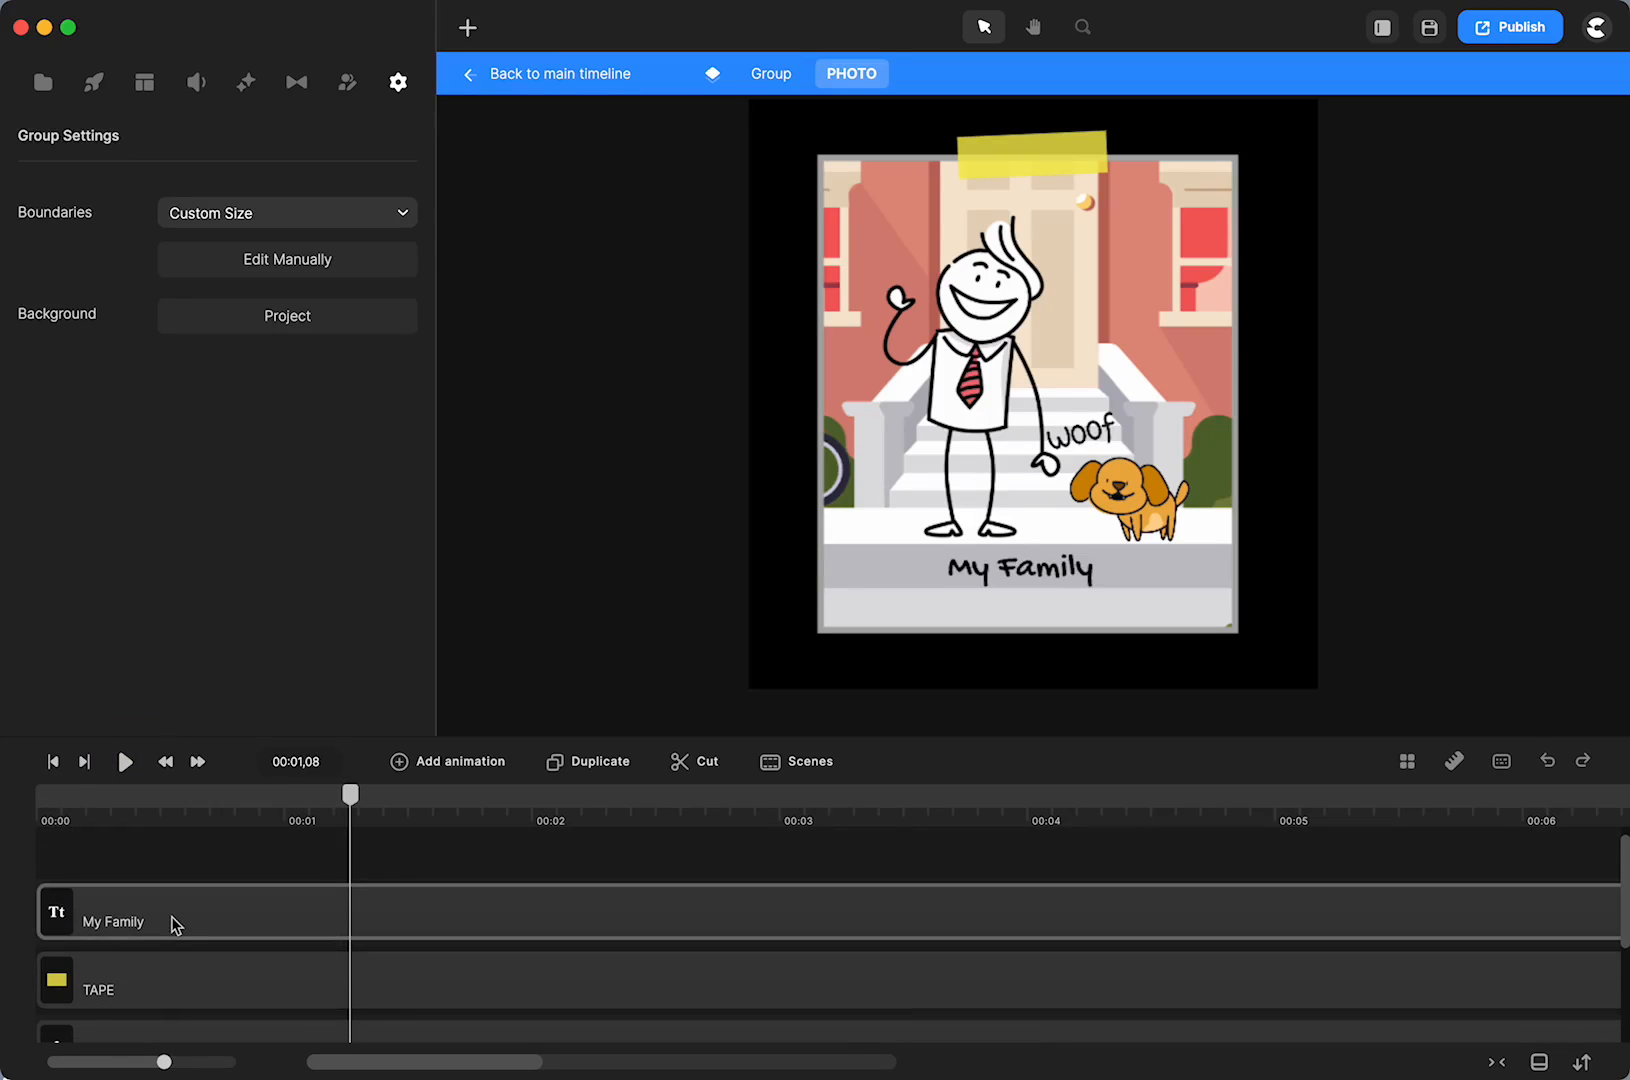
Inspect the My Family text and the nested PHOTO group, scrubbing its Doodle Dog and Stick Guy clips to about 00:01,23
click(171, 918)
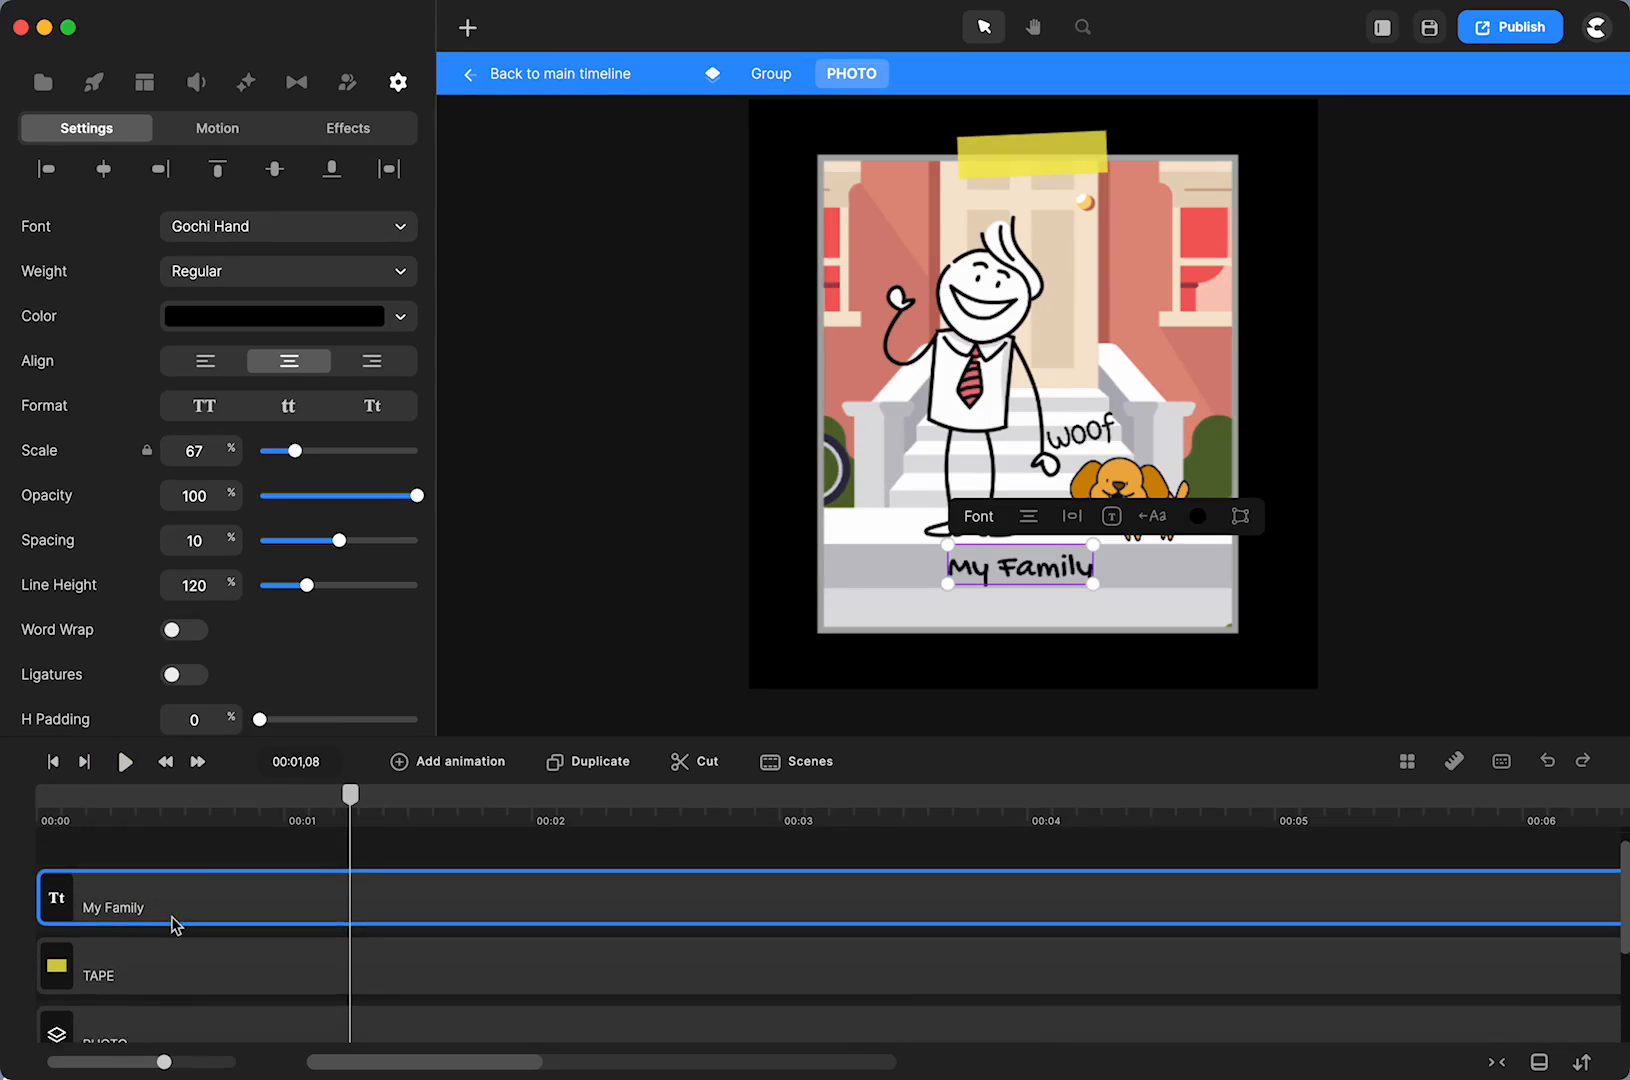
scroll(176, 925, down, 3)
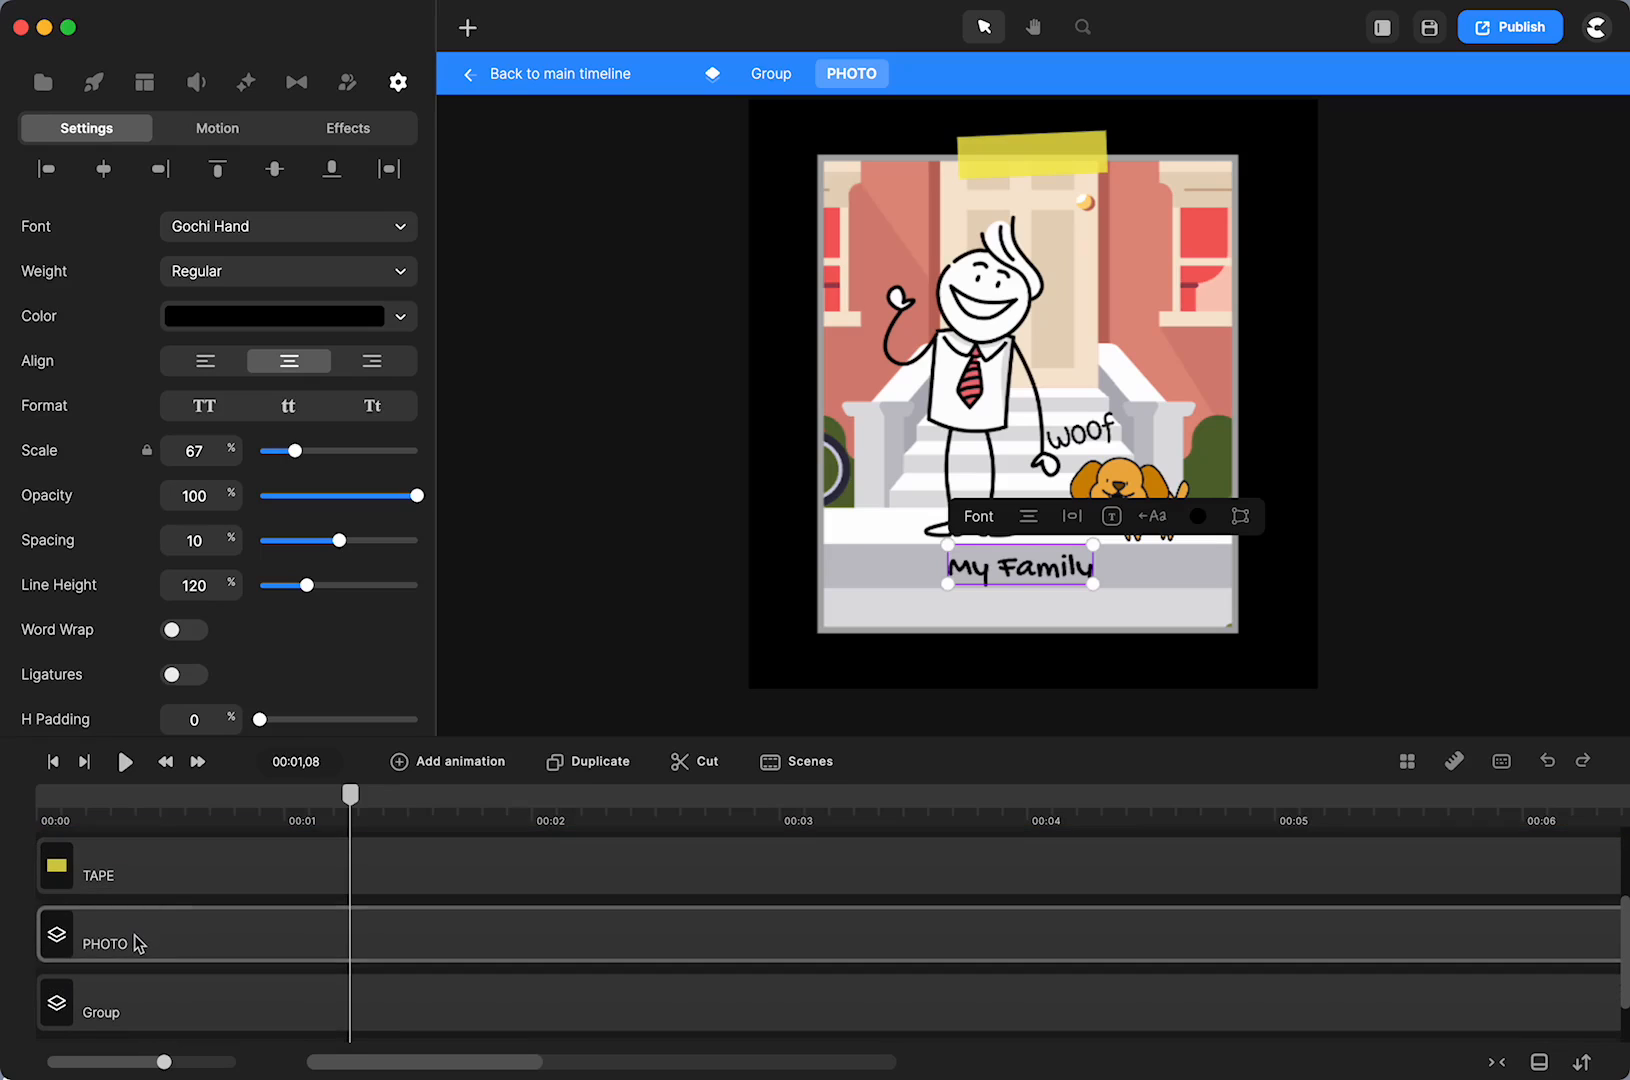
click(137, 944)
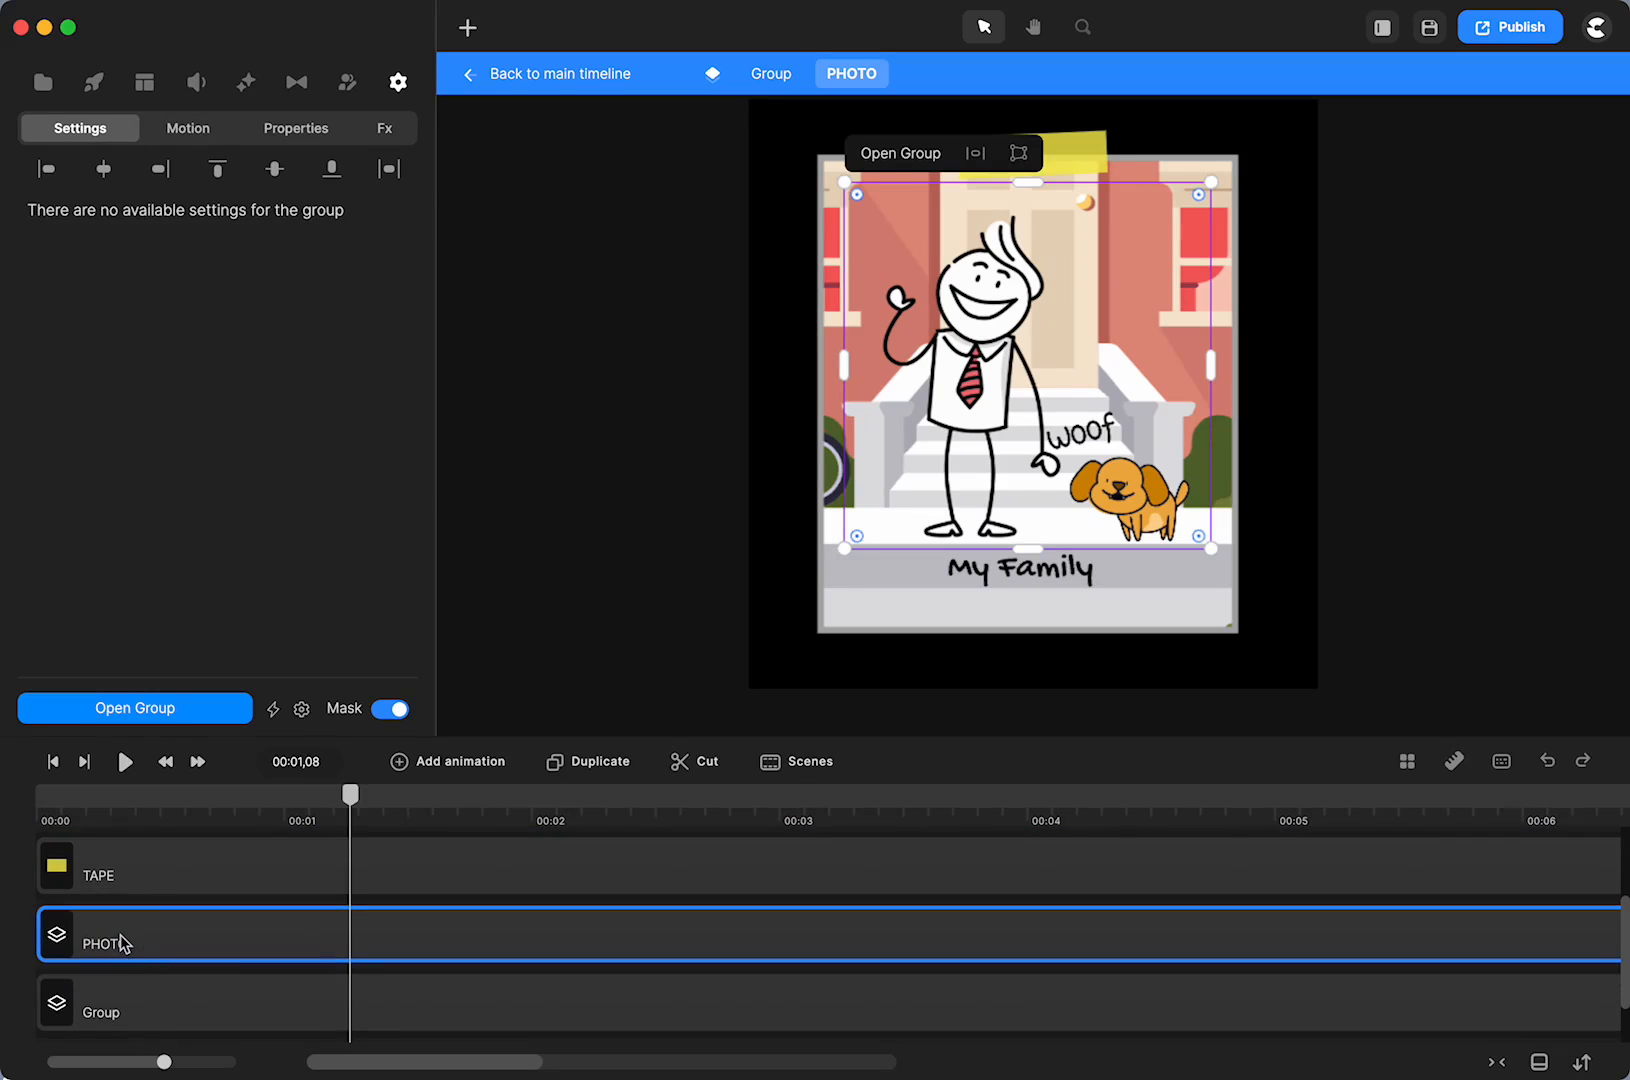
click(140, 710)
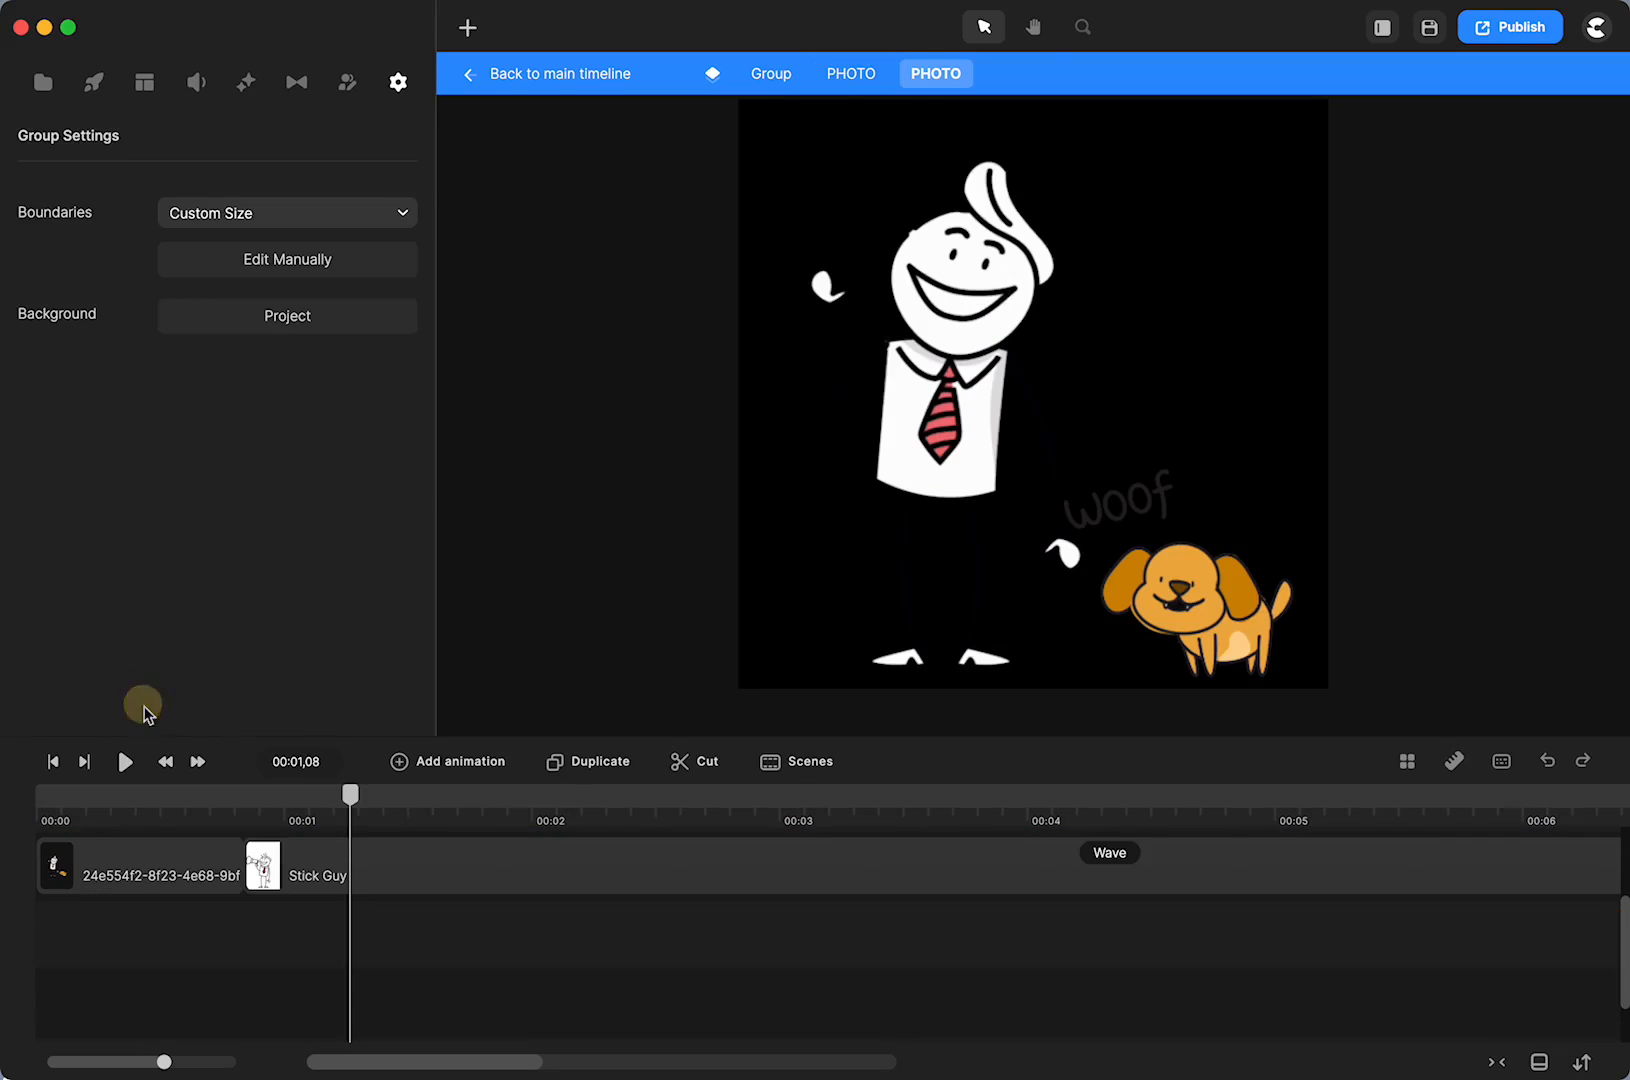
scroll(127, 922, up, 3)
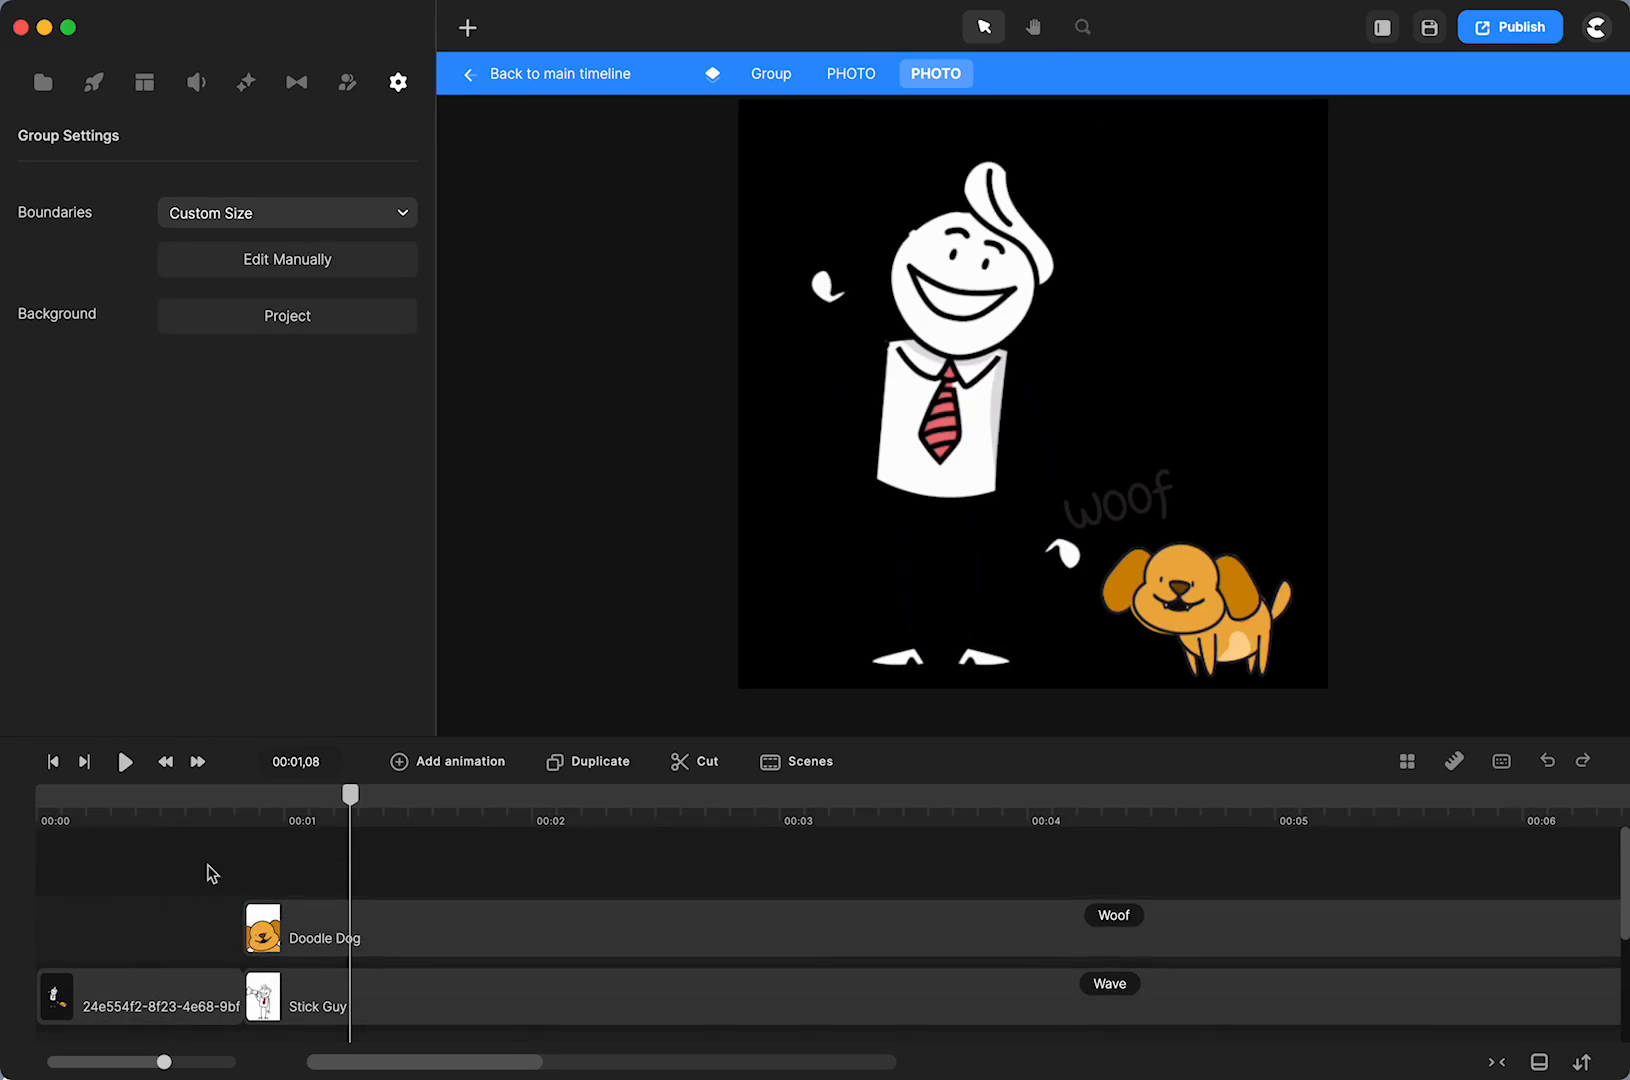
drag(357, 808, 302, 808)
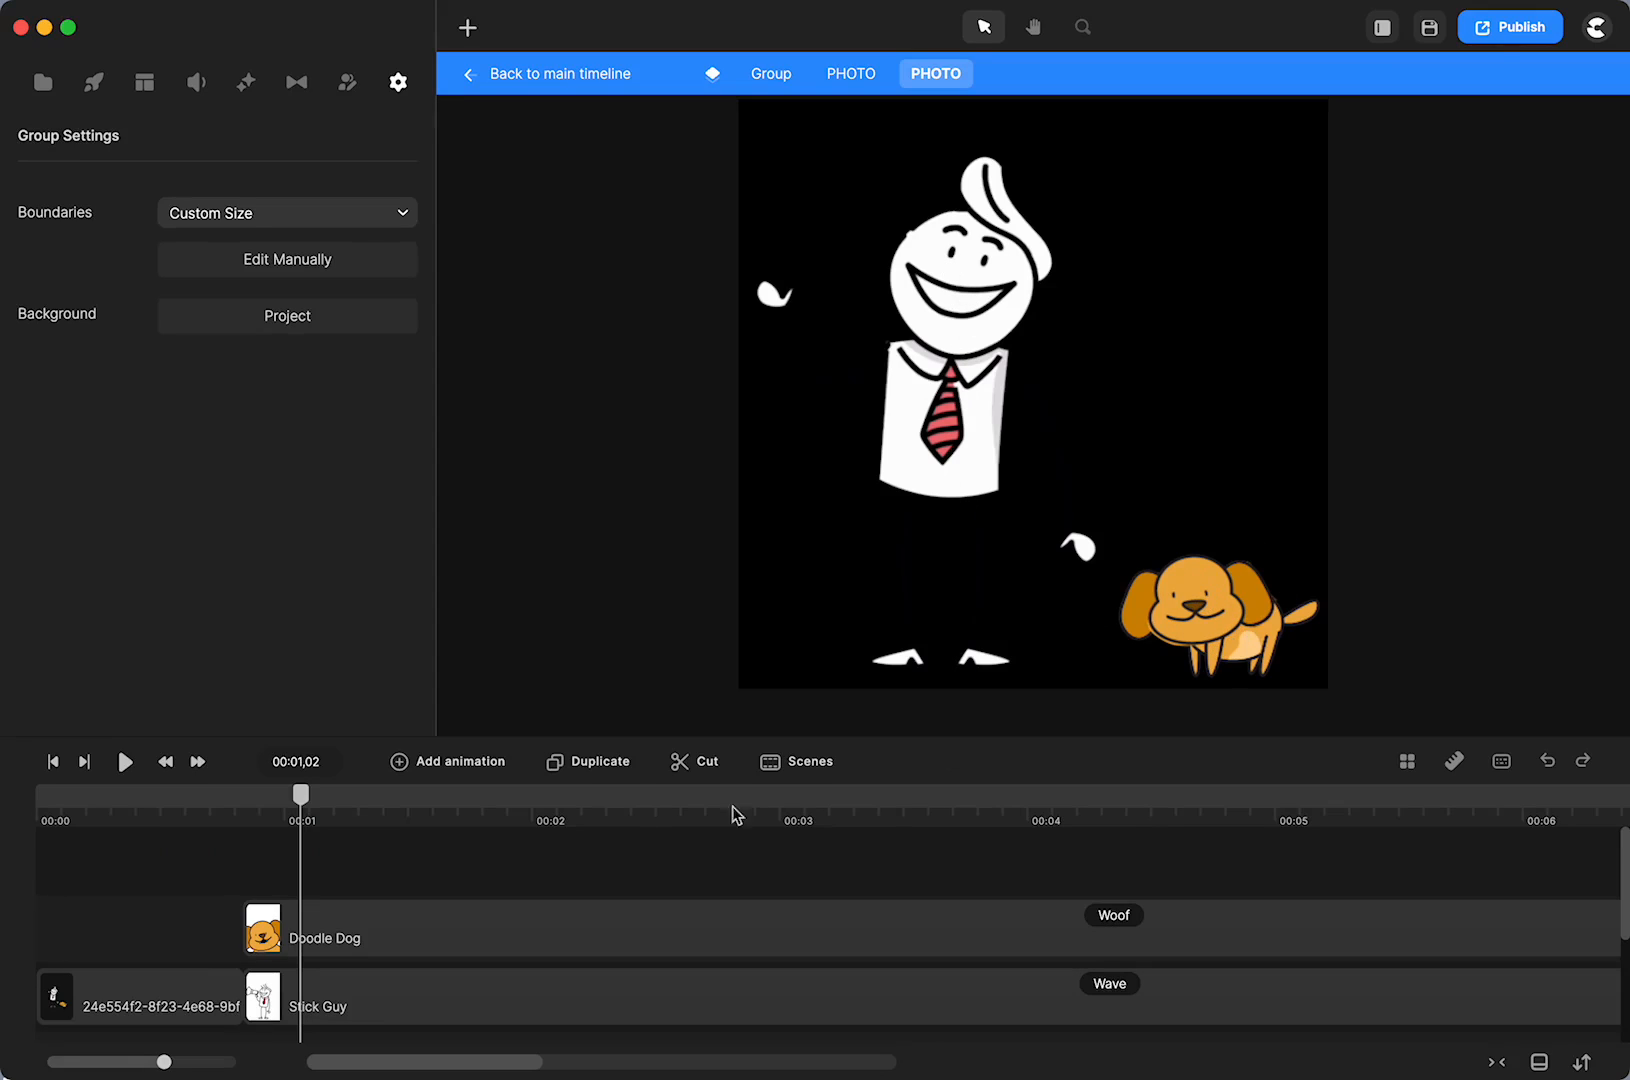
drag(302, 808, 474, 810)
Return to the outer PHOTO group, reopen the nested one, and compare its opening clip with the project media while scrubbing the timeline
click(845, 75)
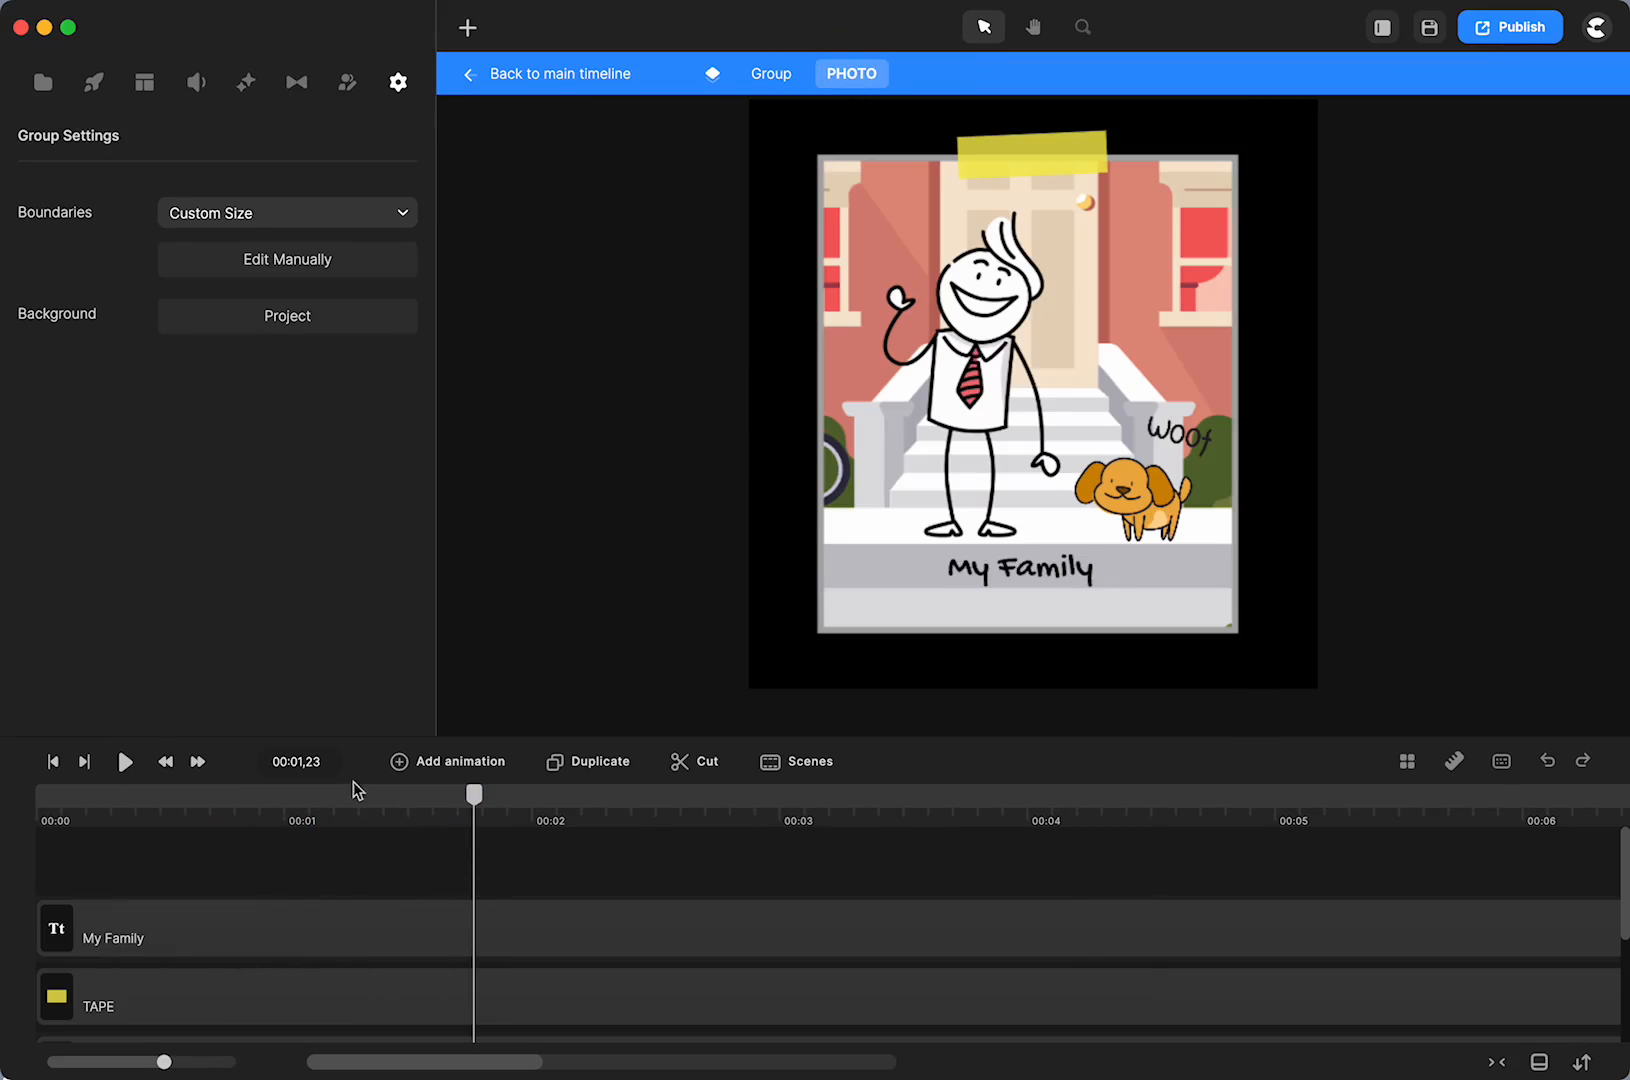
scroll(255, 971, down, 3)
double_click(258, 983)
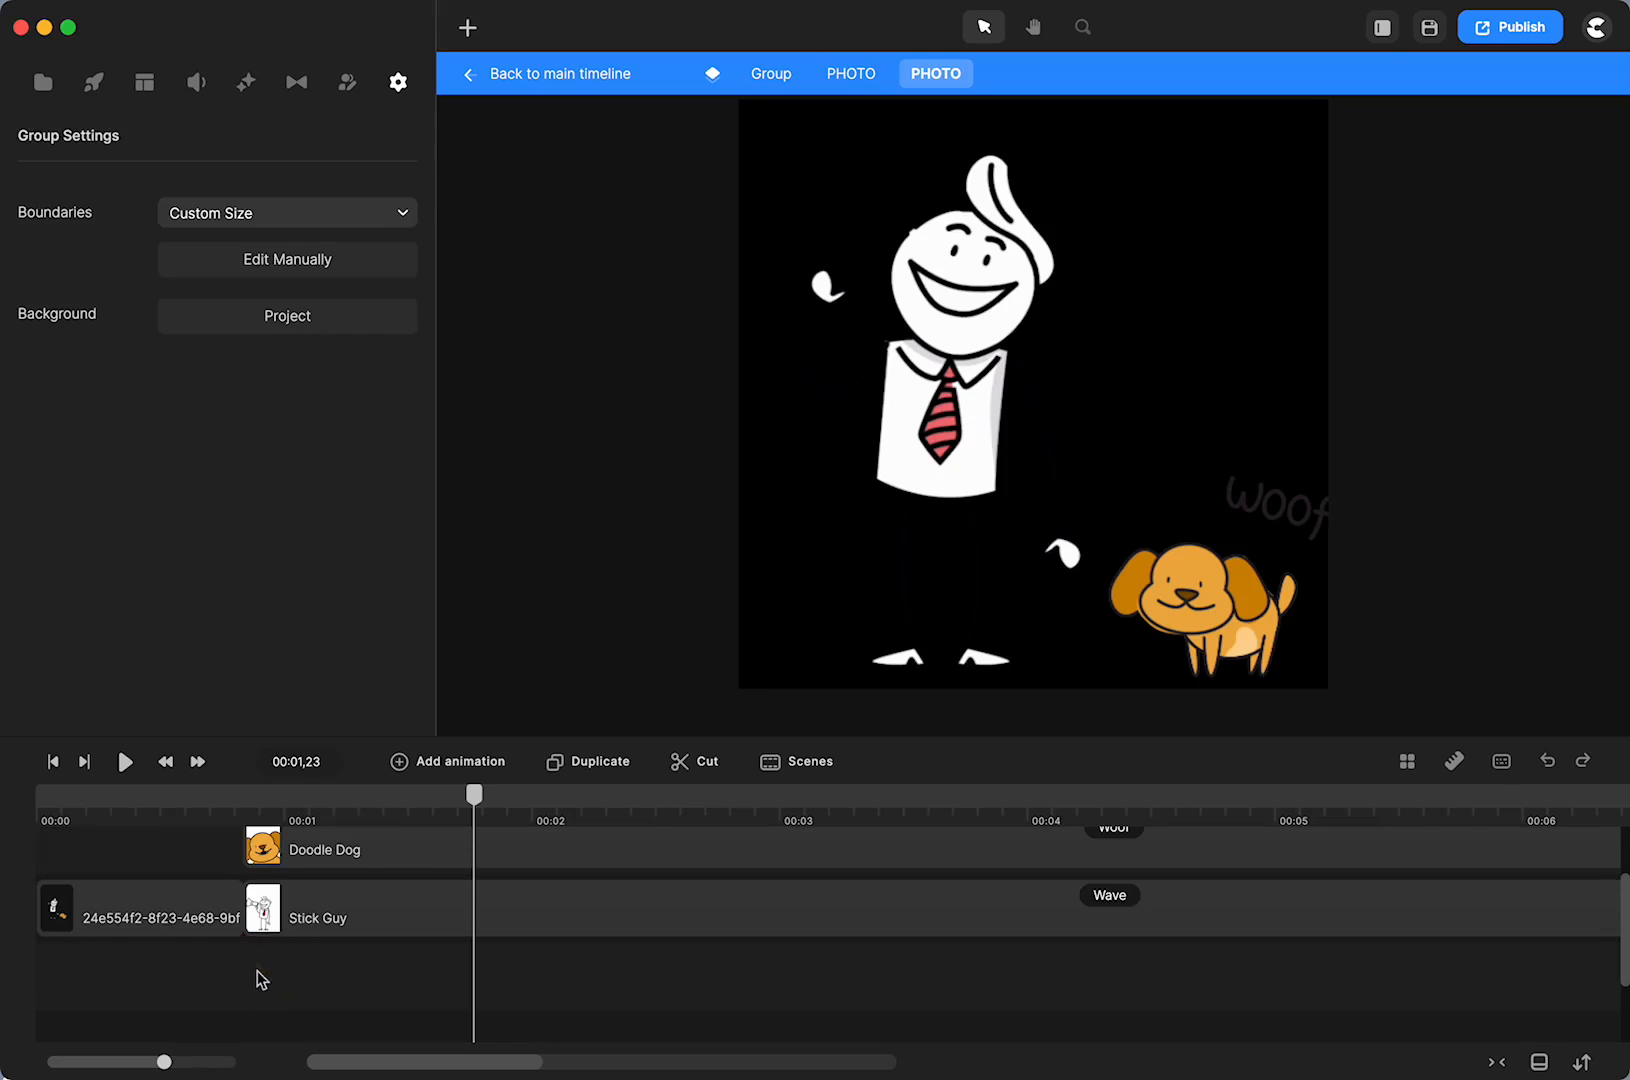
click(121, 808)
drag(116, 808, 184, 836)
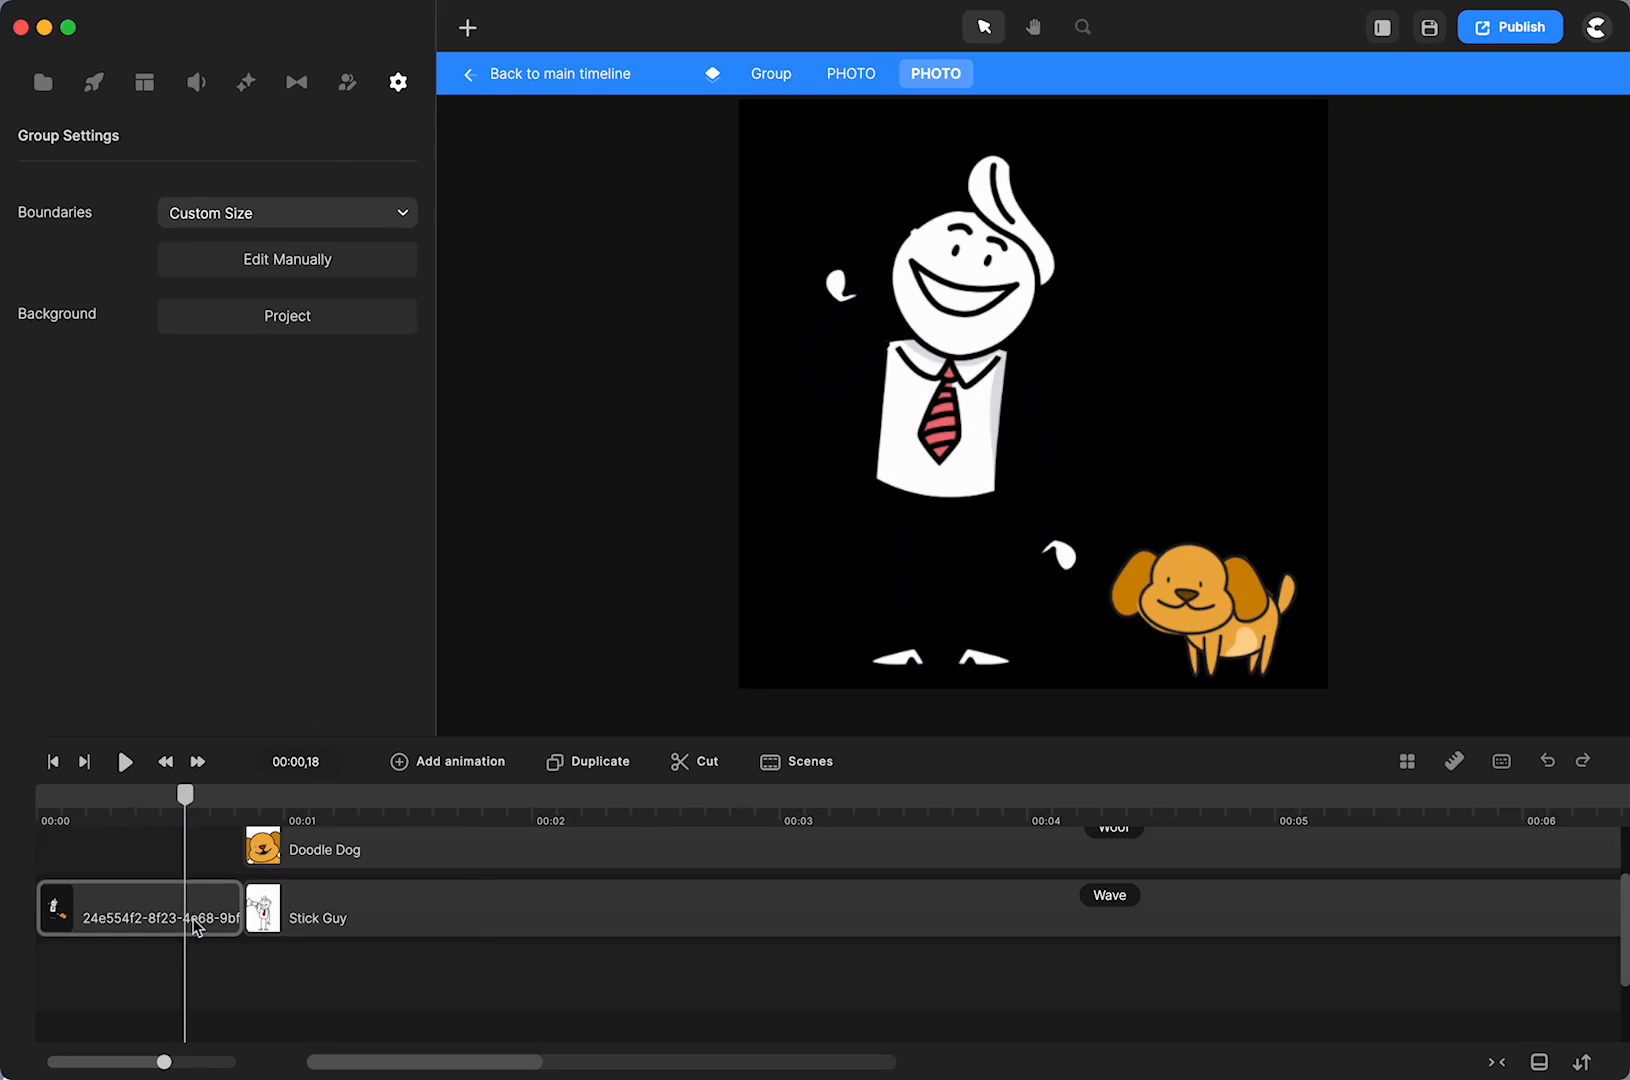
click(194, 922)
click(41, 80)
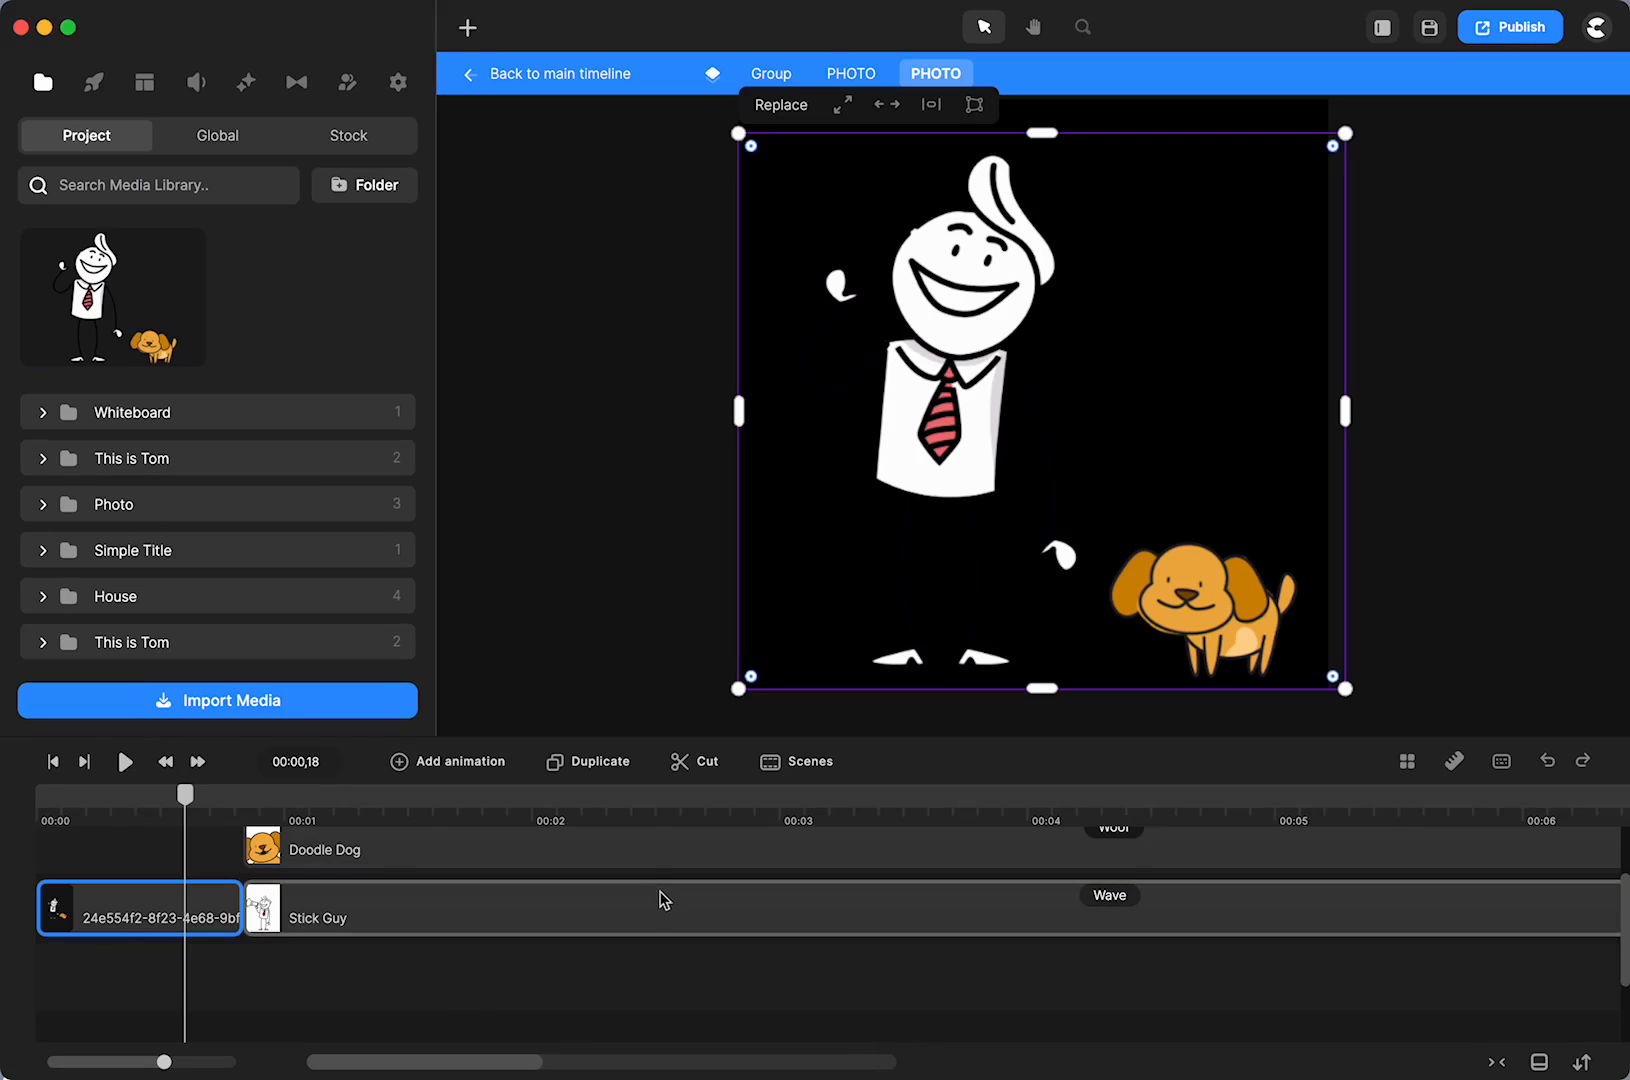
drag(185, 794, 337, 795)
drag(417, 795, 69, 795)
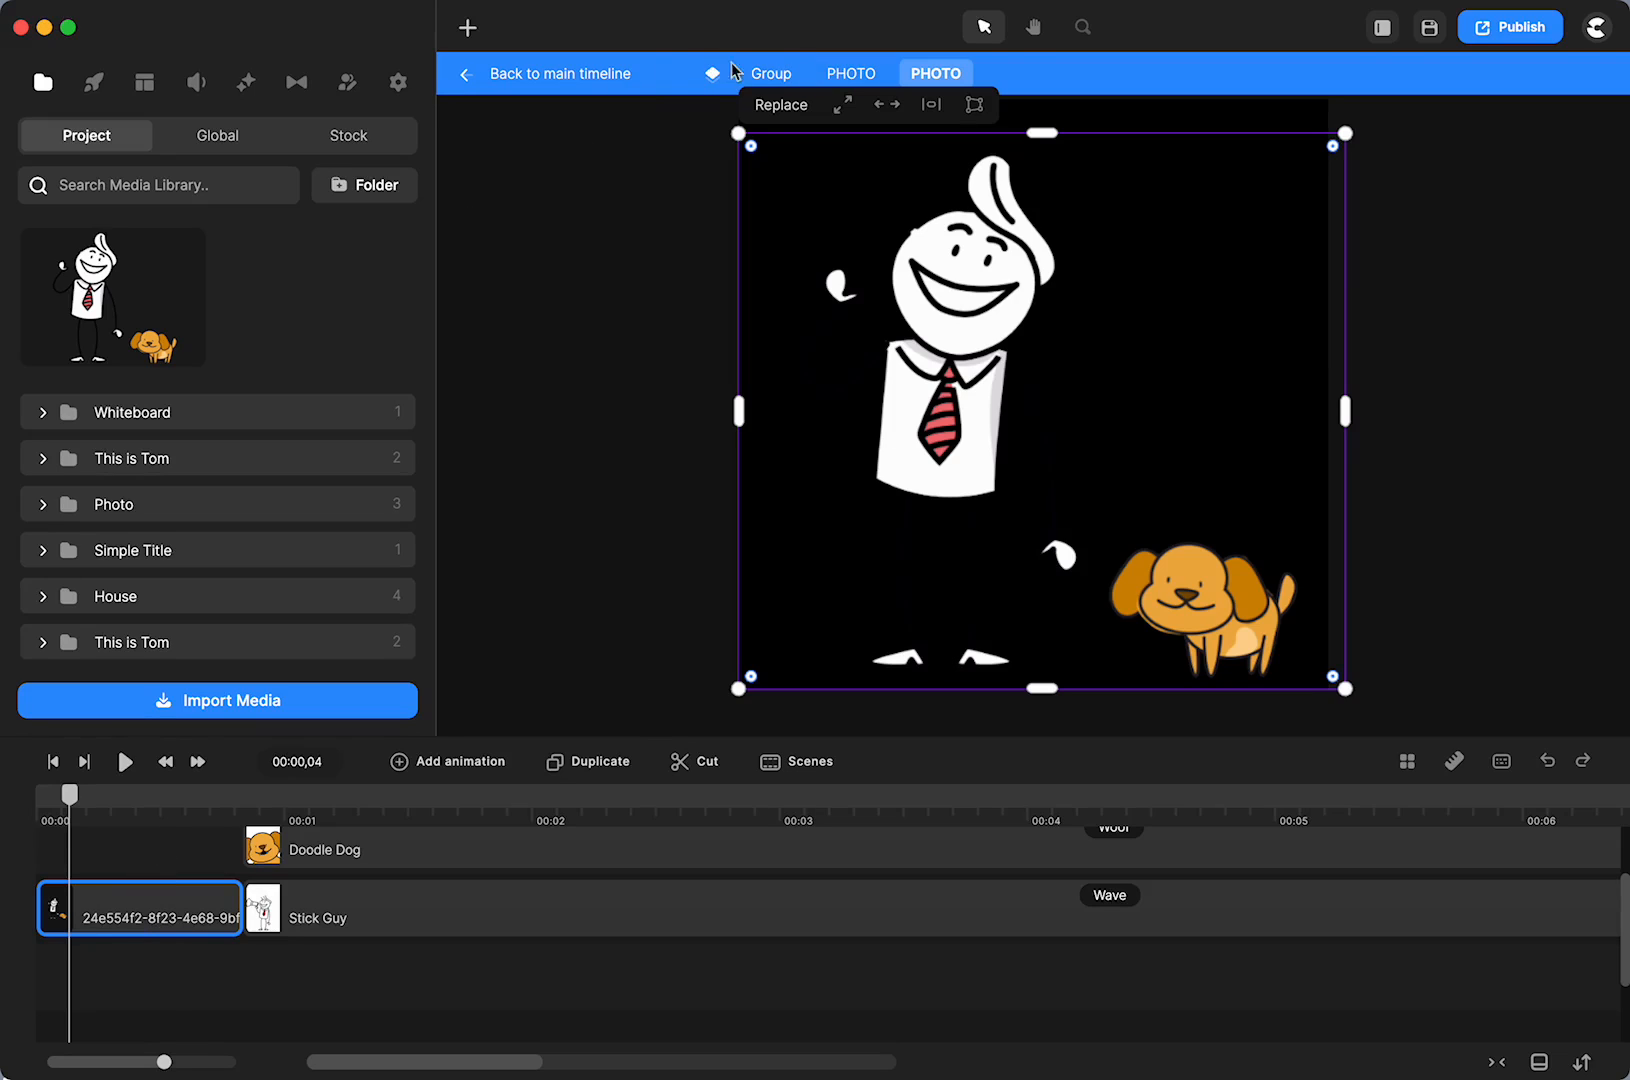
Return to the outer PHOTO group, go to its start and unmask the bottom Group layer
click(849, 78)
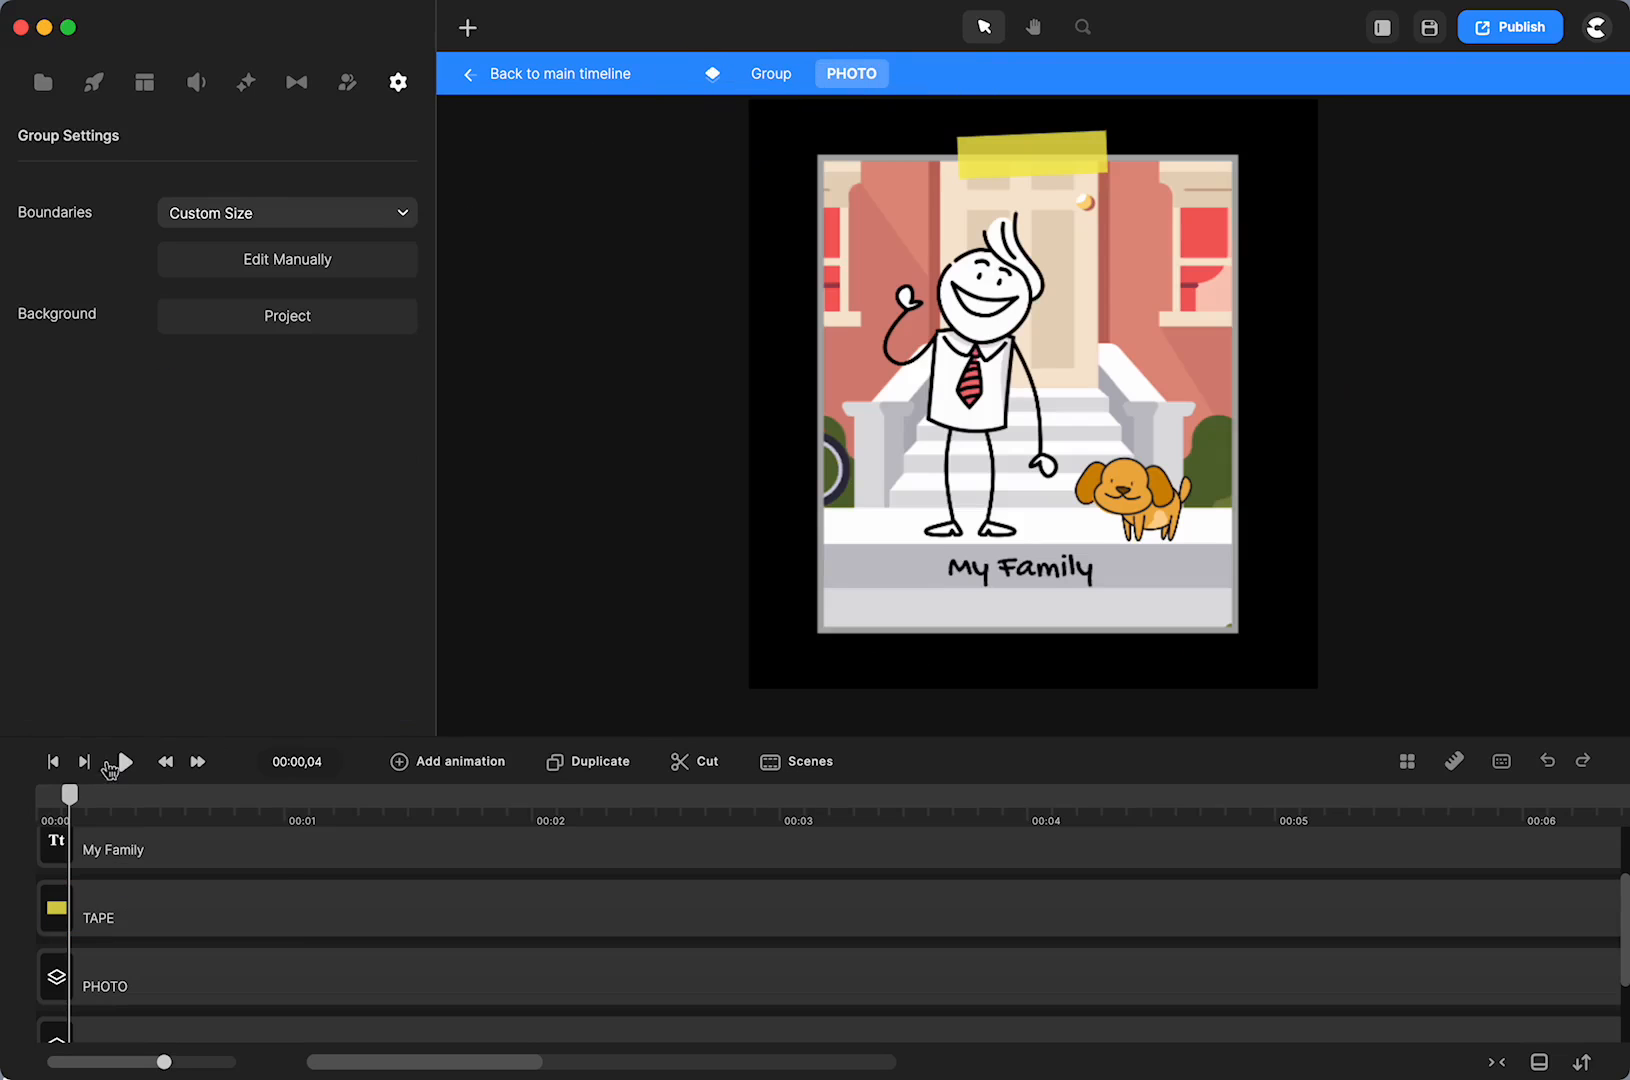
click(20, 806)
scroll(88, 933, down, 2)
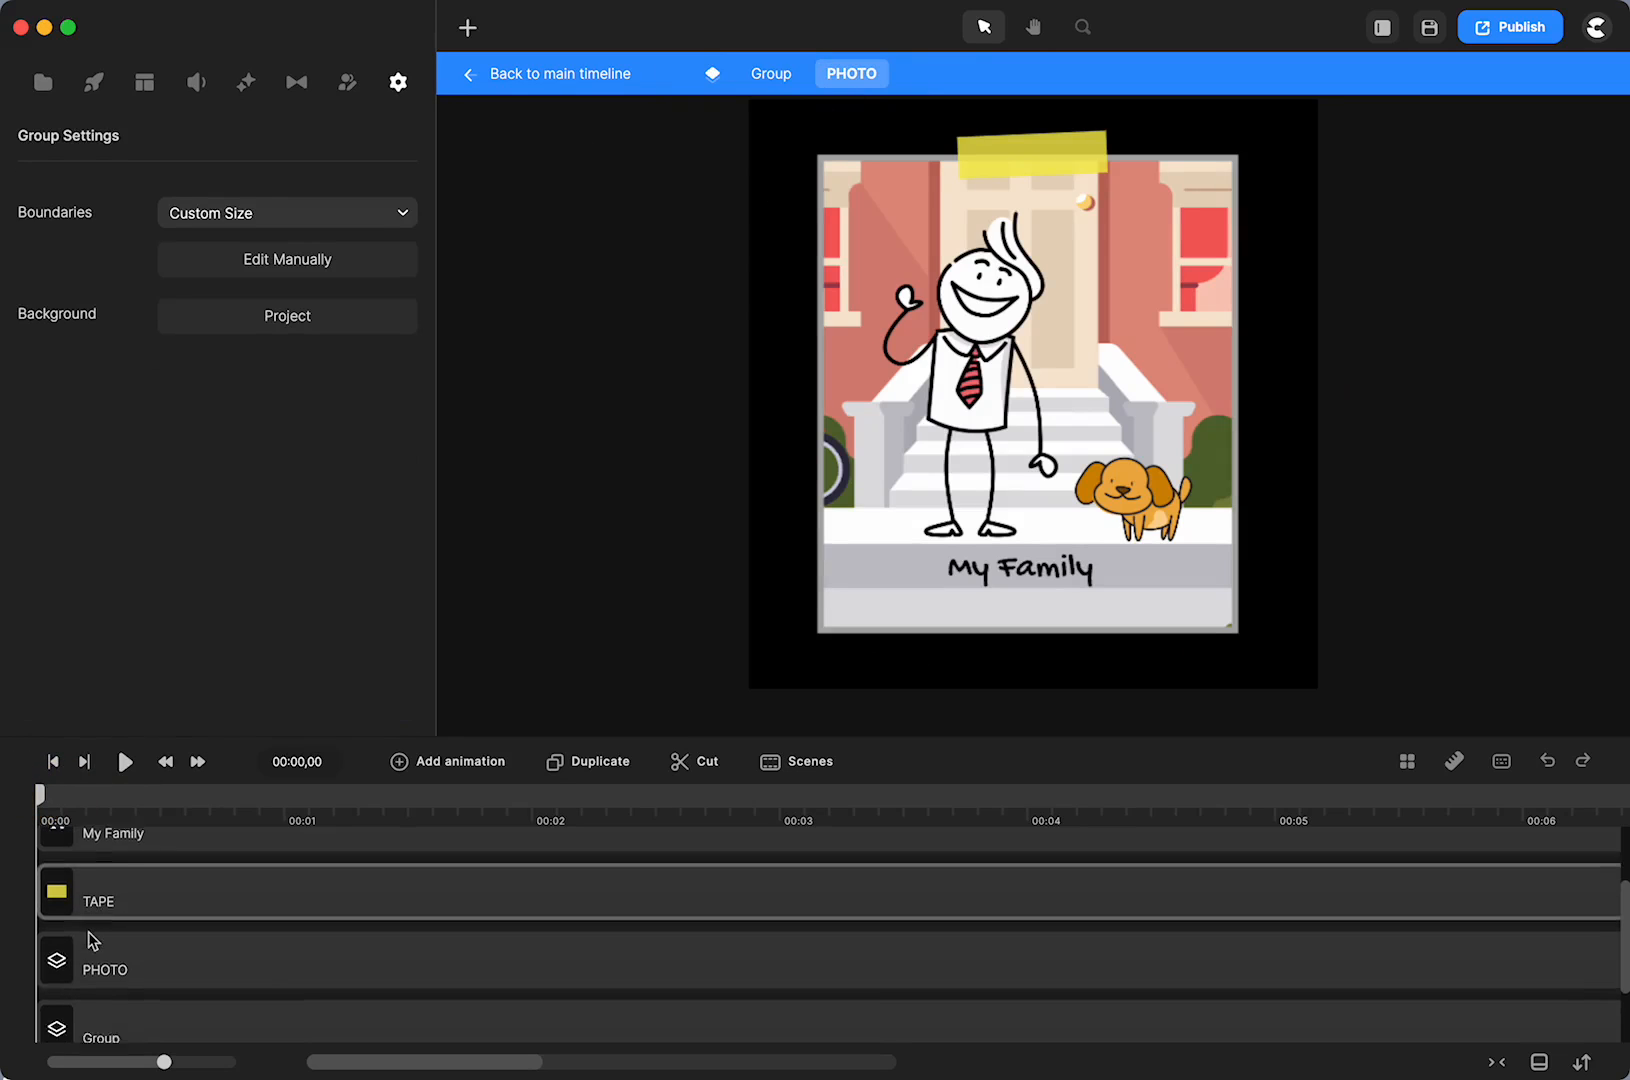
scroll(90, 936, down, 1)
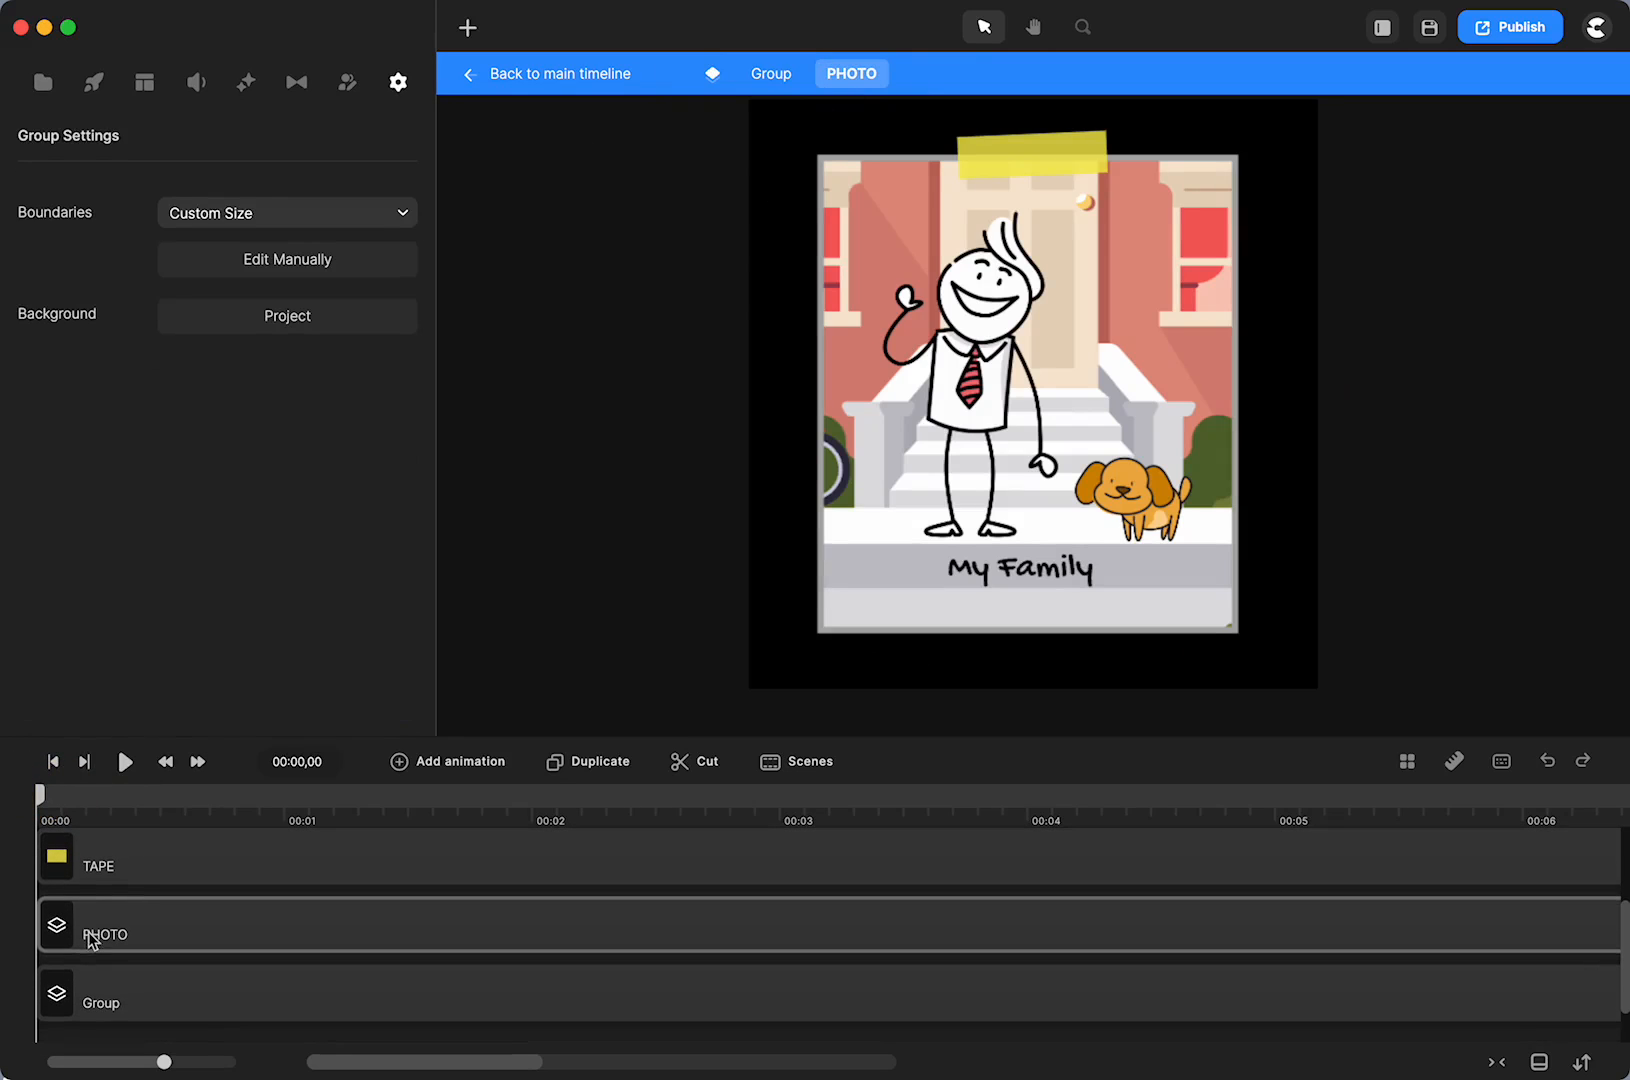
click(108, 995)
right_click(118, 1010)
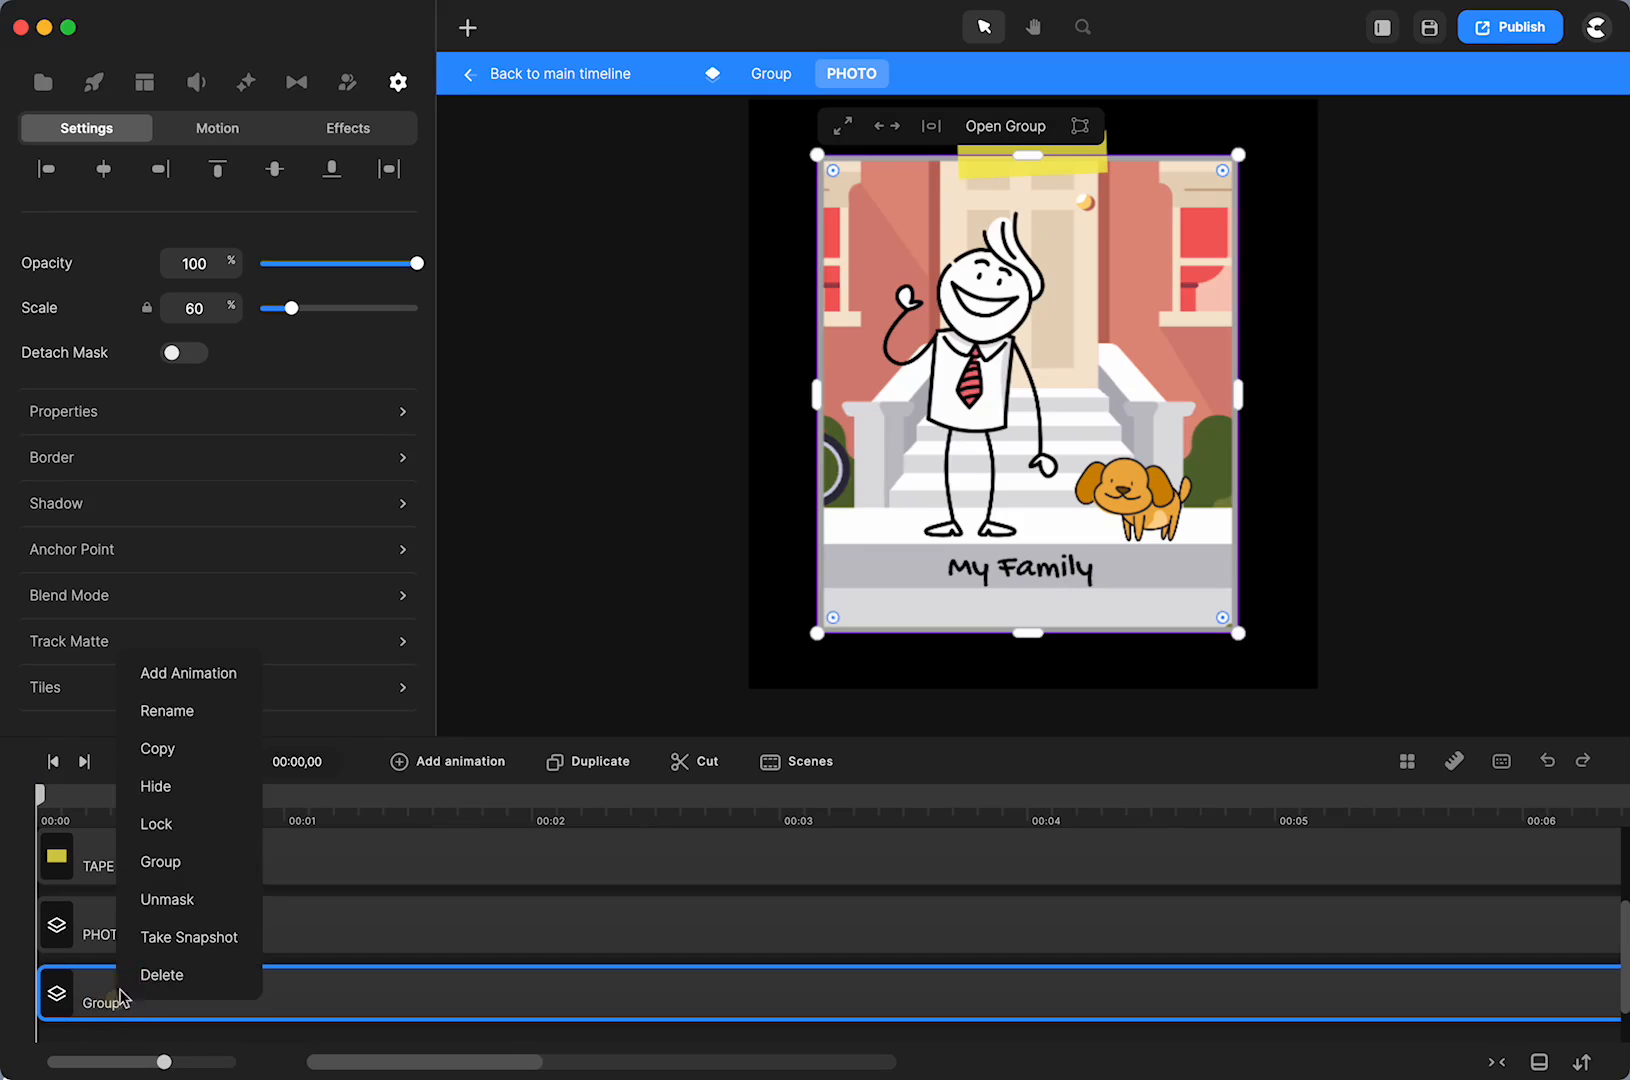
click(155, 900)
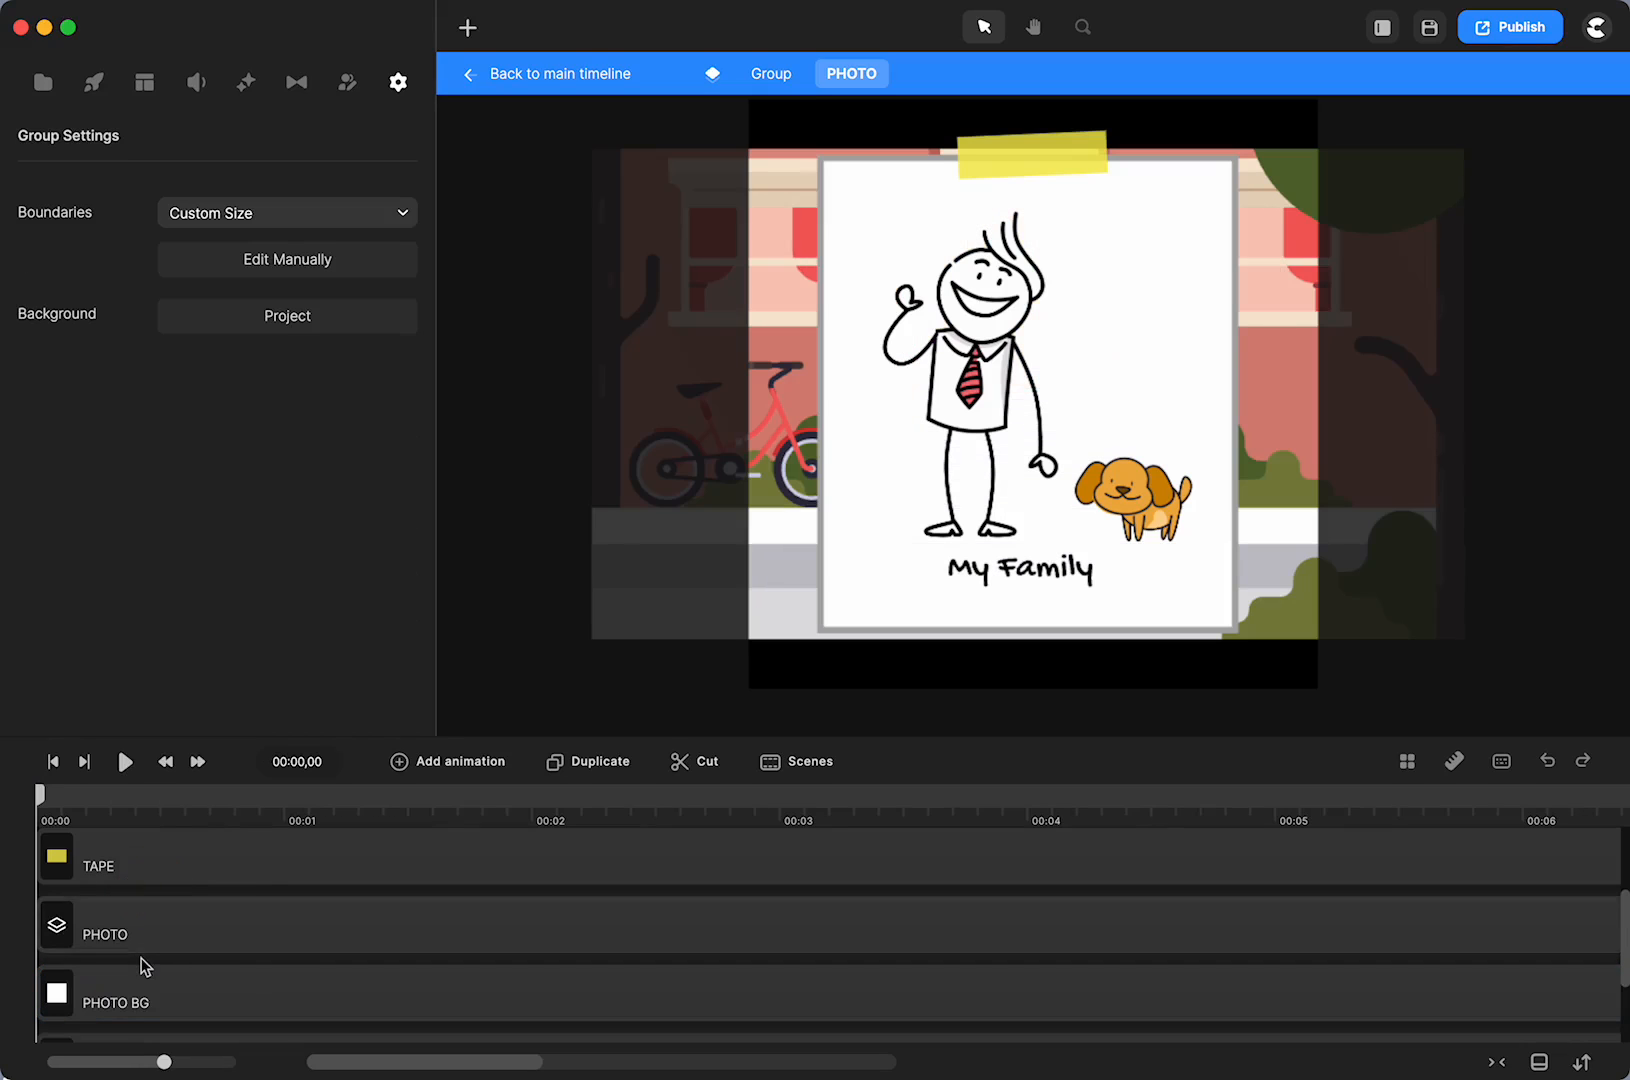
scroll(145, 966, down, 2)
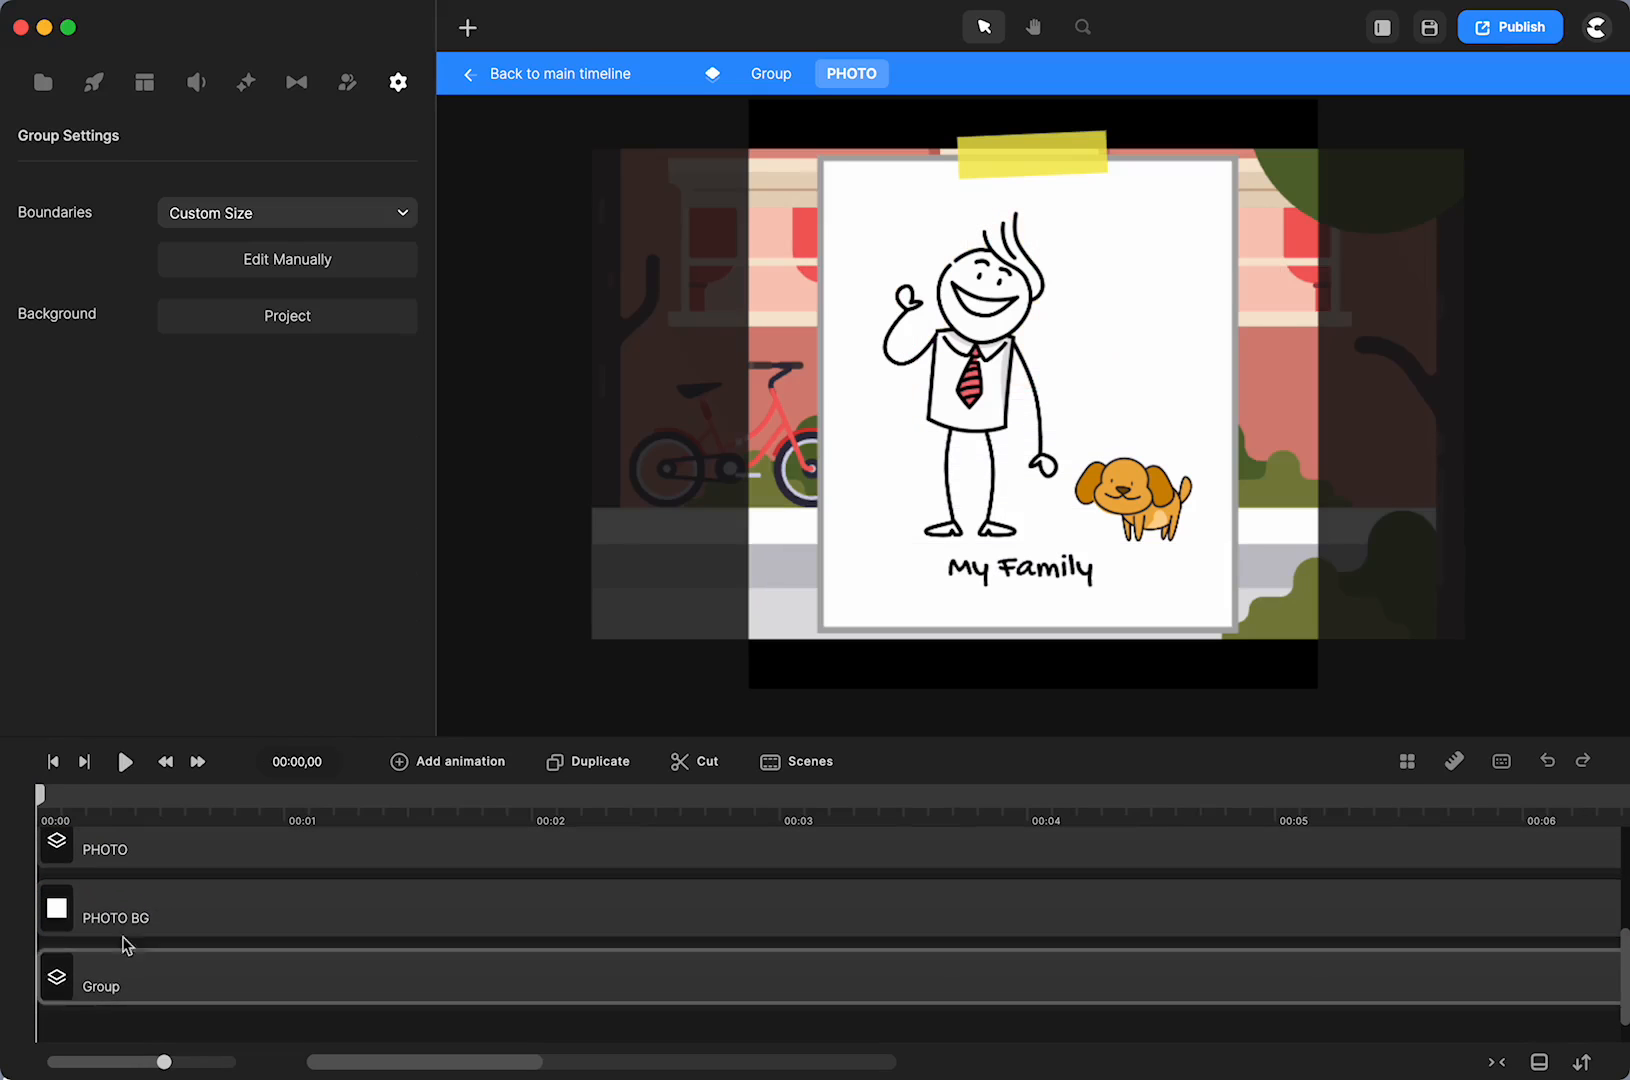
Examine the settings of the PHOTO BG and background Group layers, and browse the Supreme category of the background library
click(60, 920)
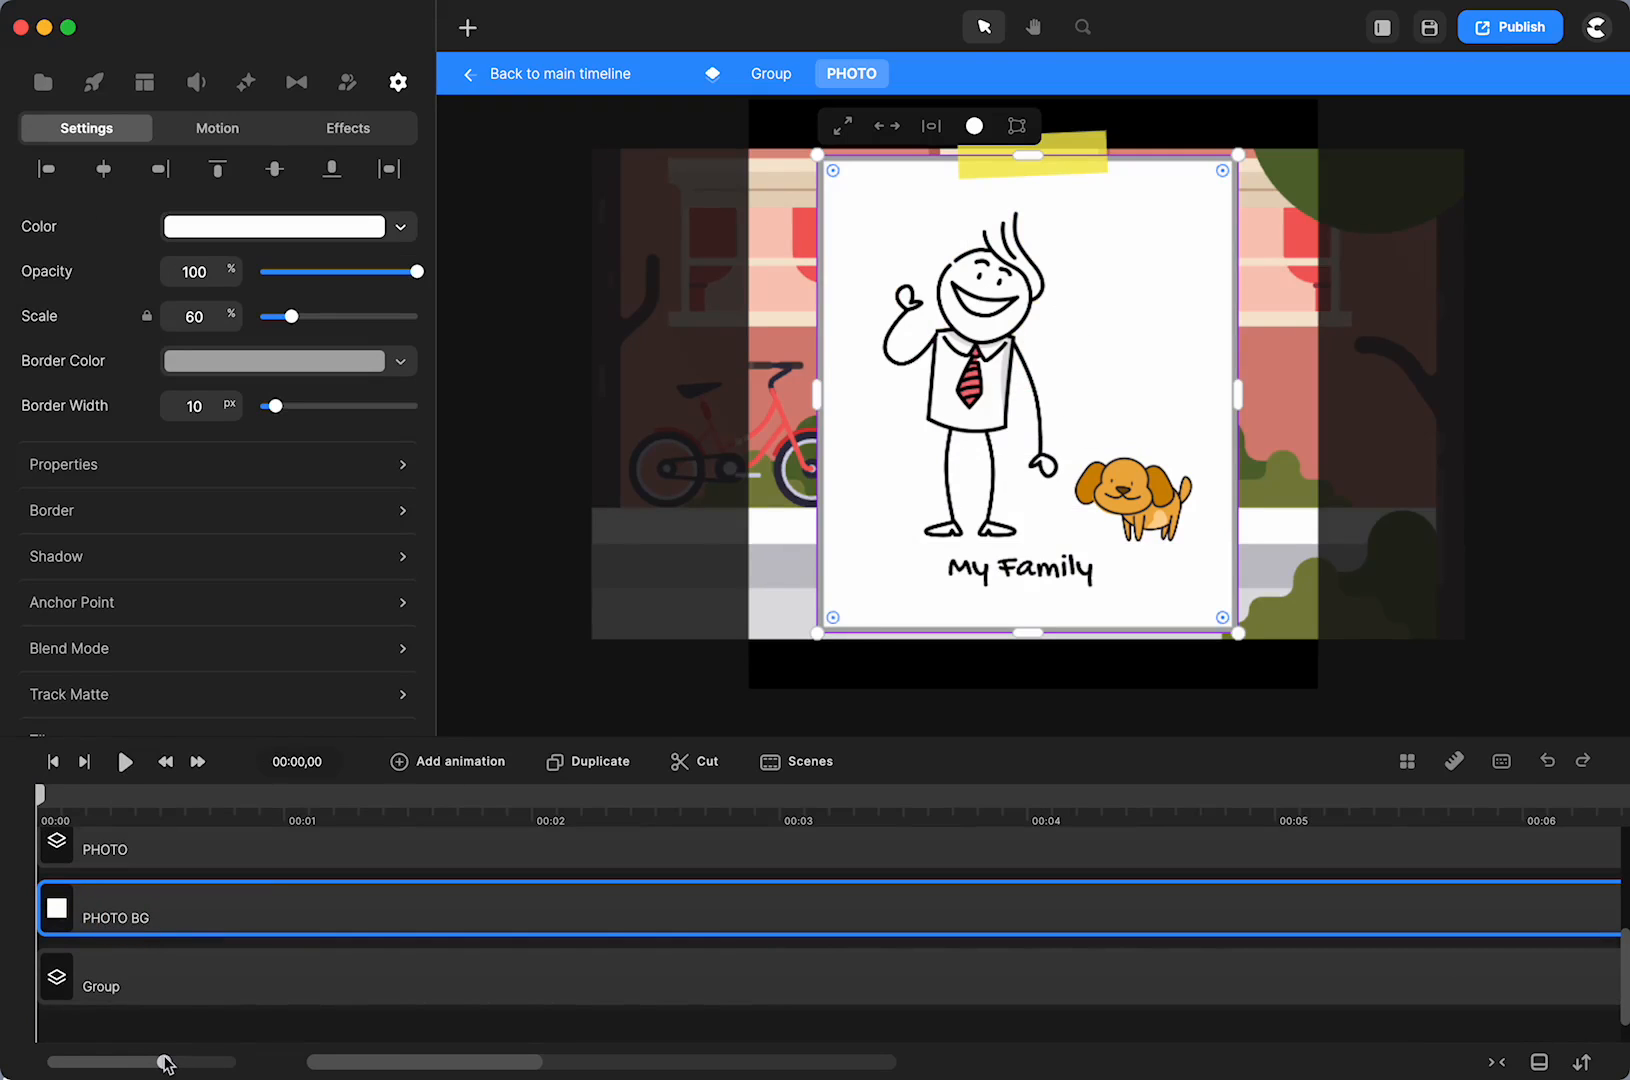
click(168, 1002)
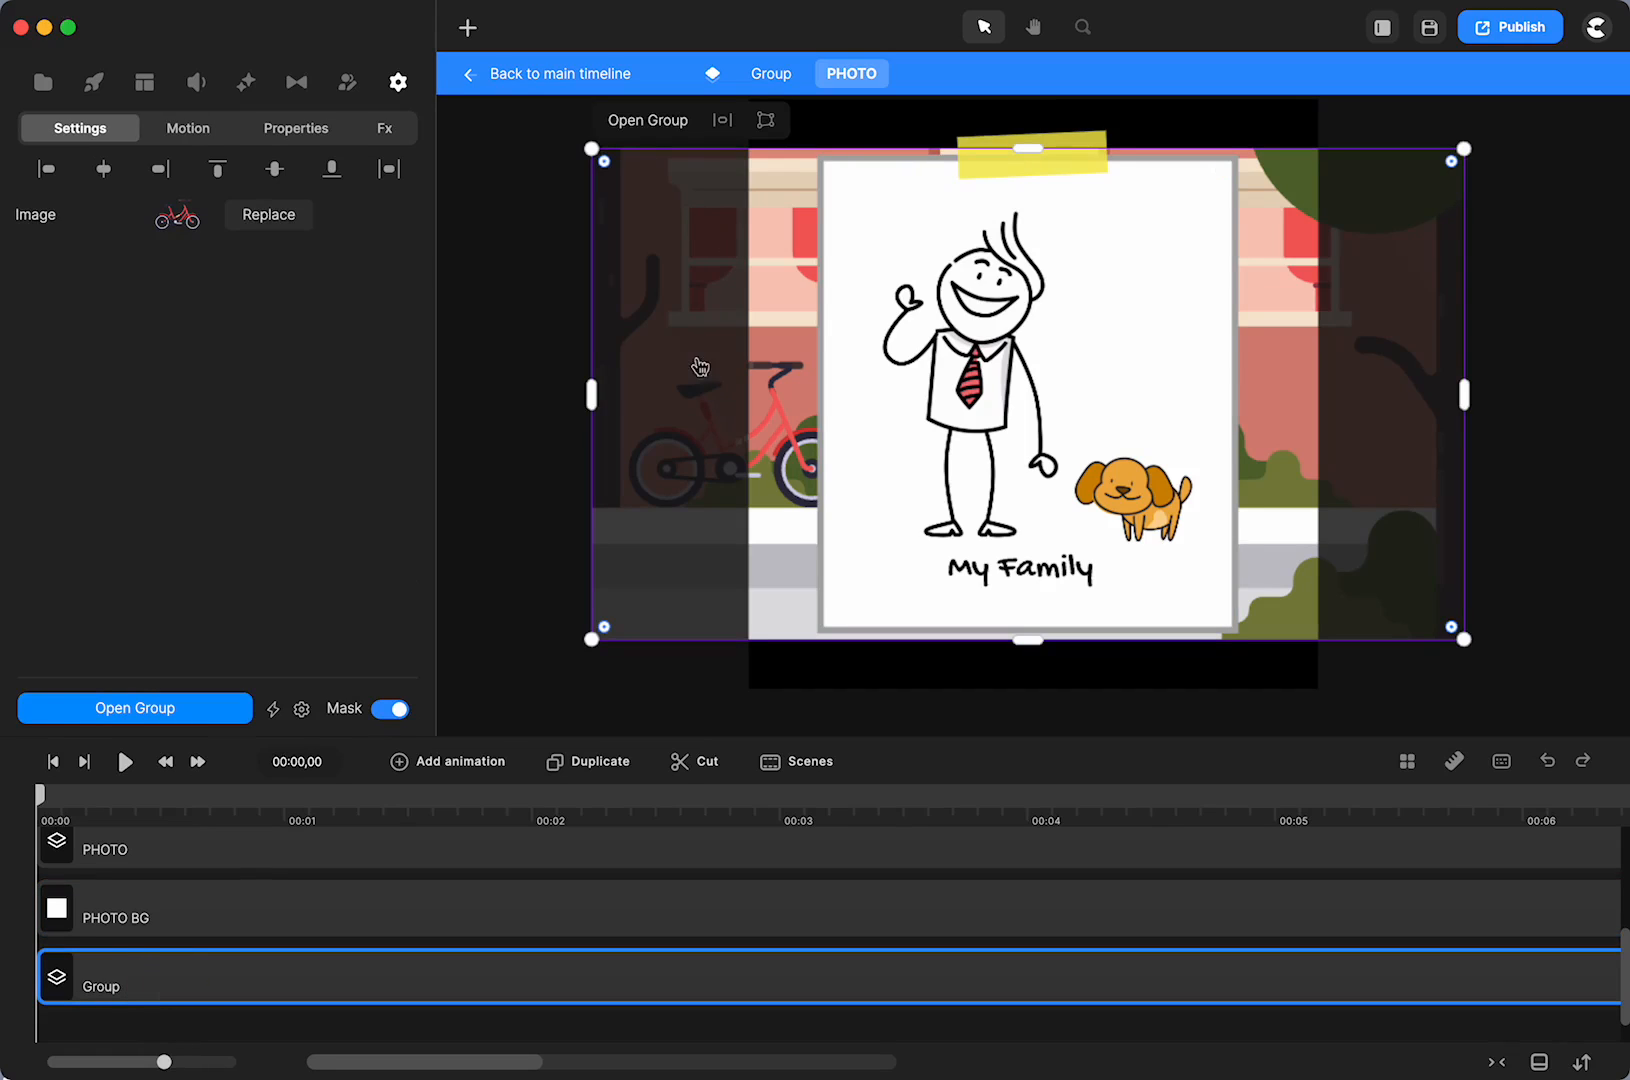
click(93, 82)
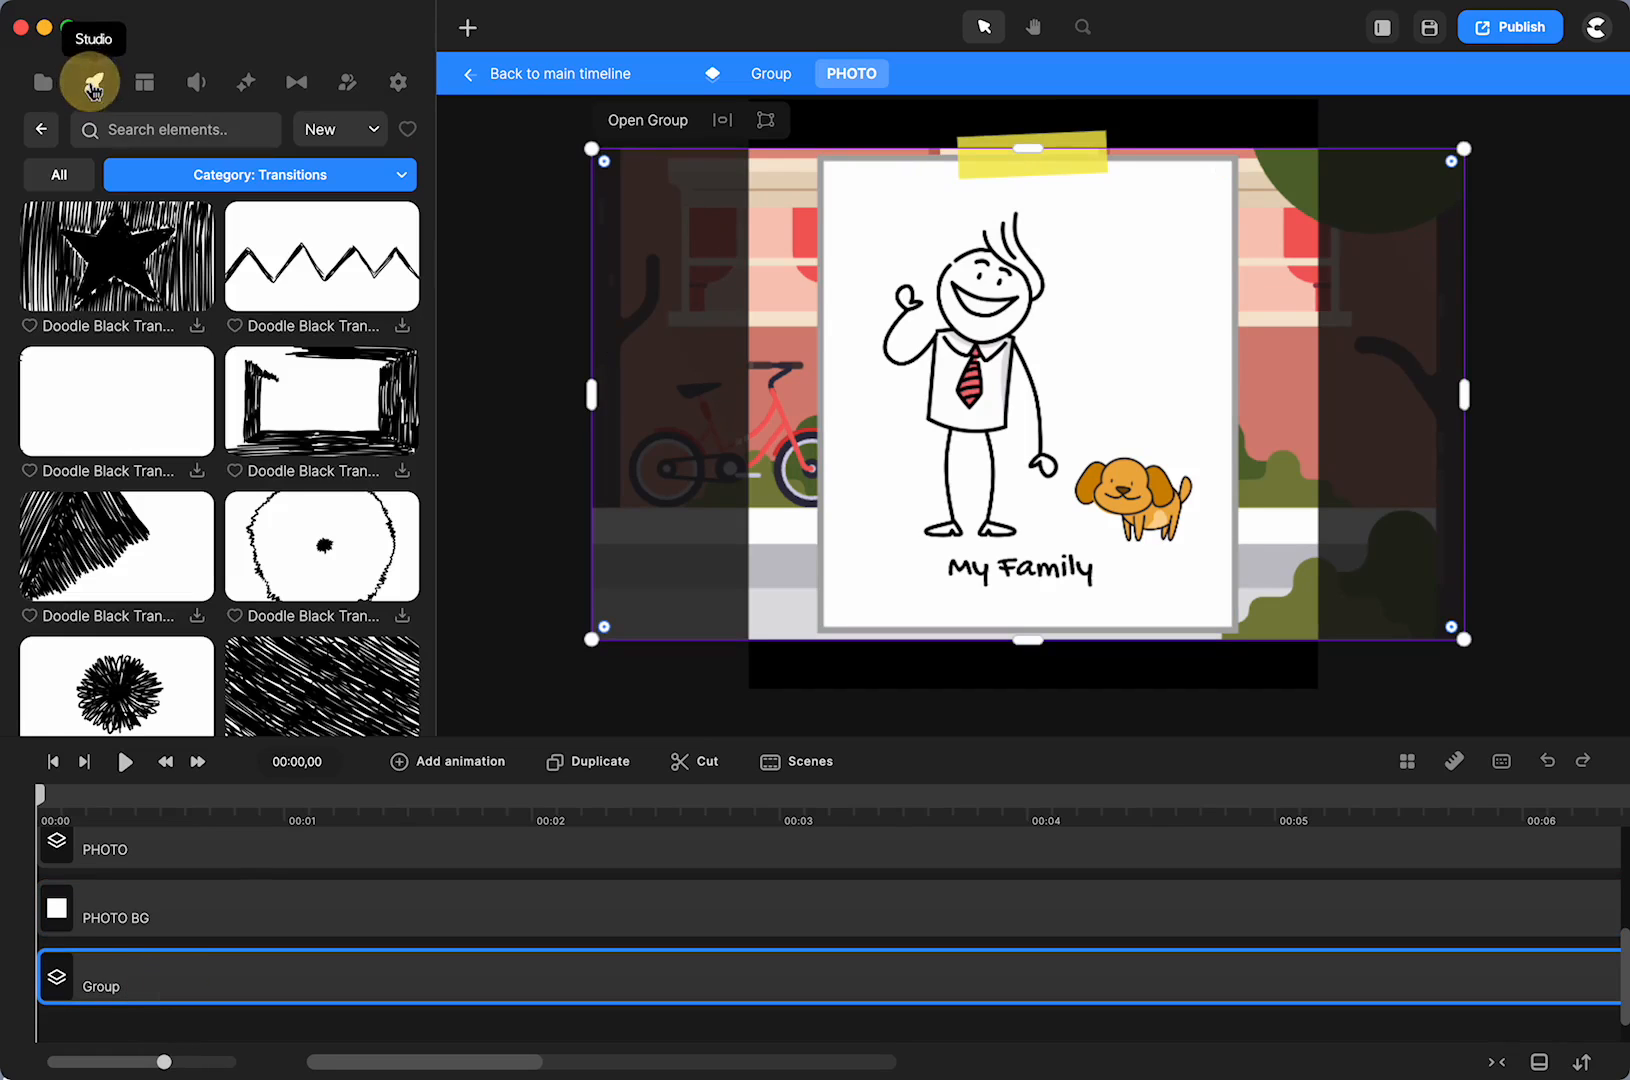
click(44, 138)
click(320, 268)
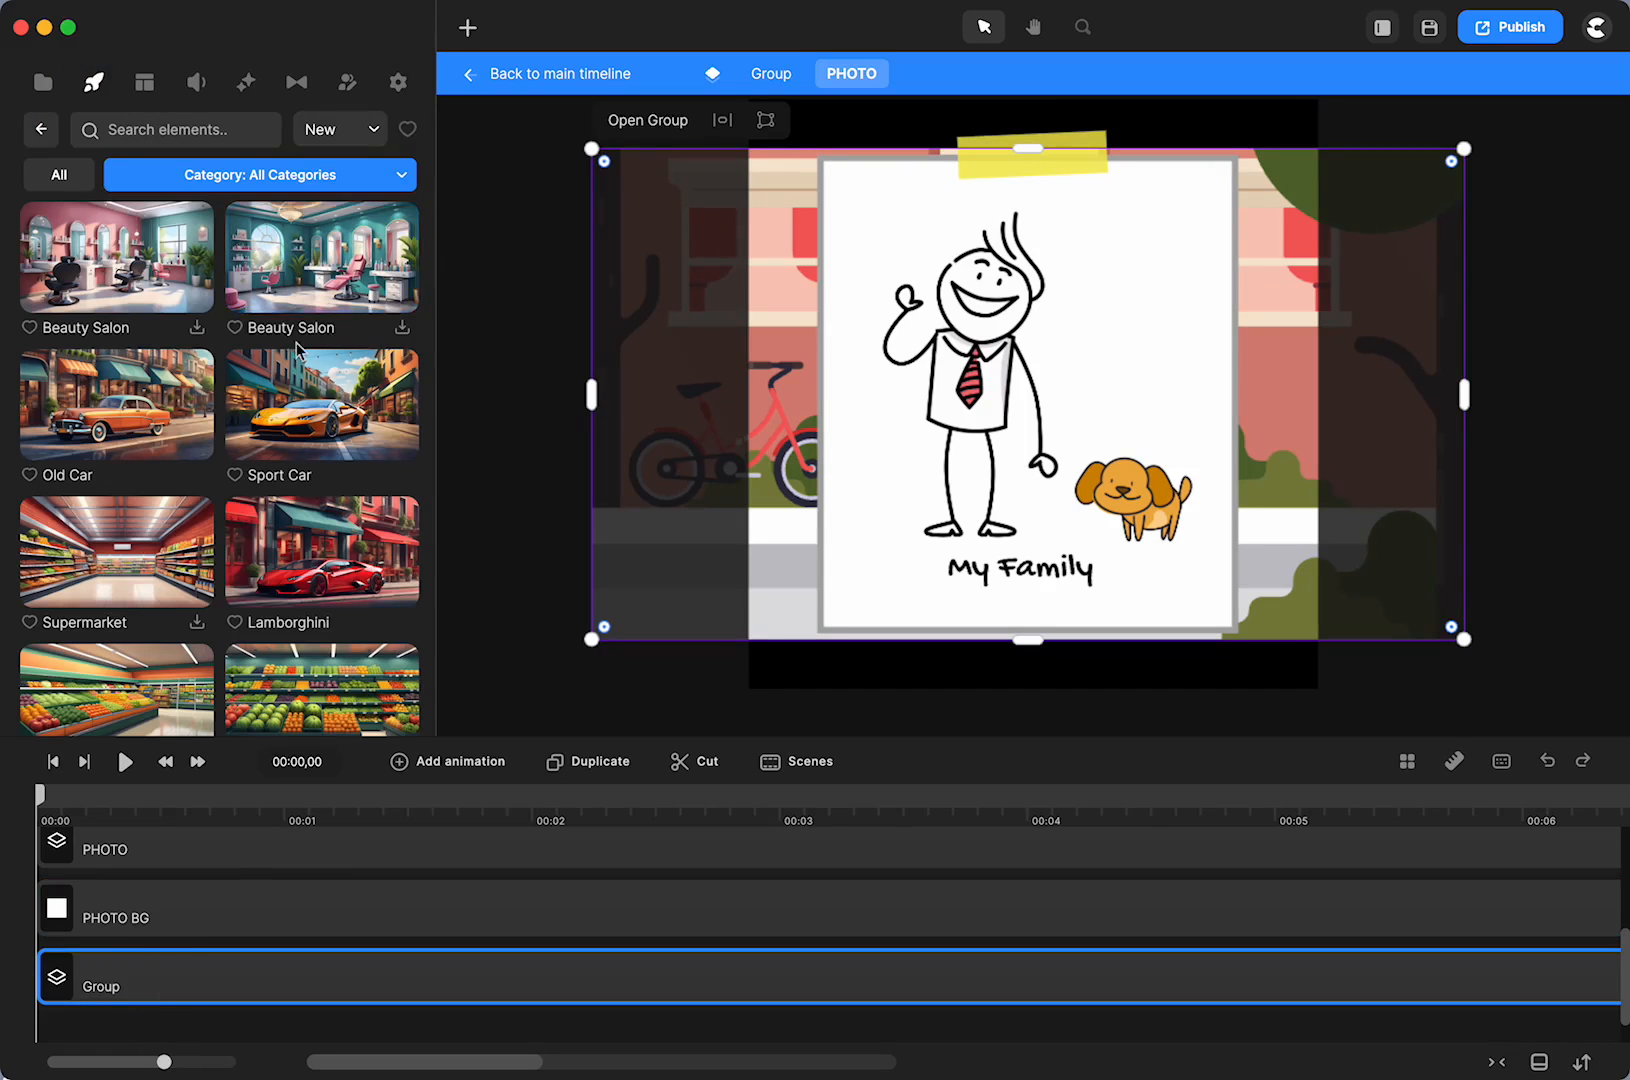
click(273, 174)
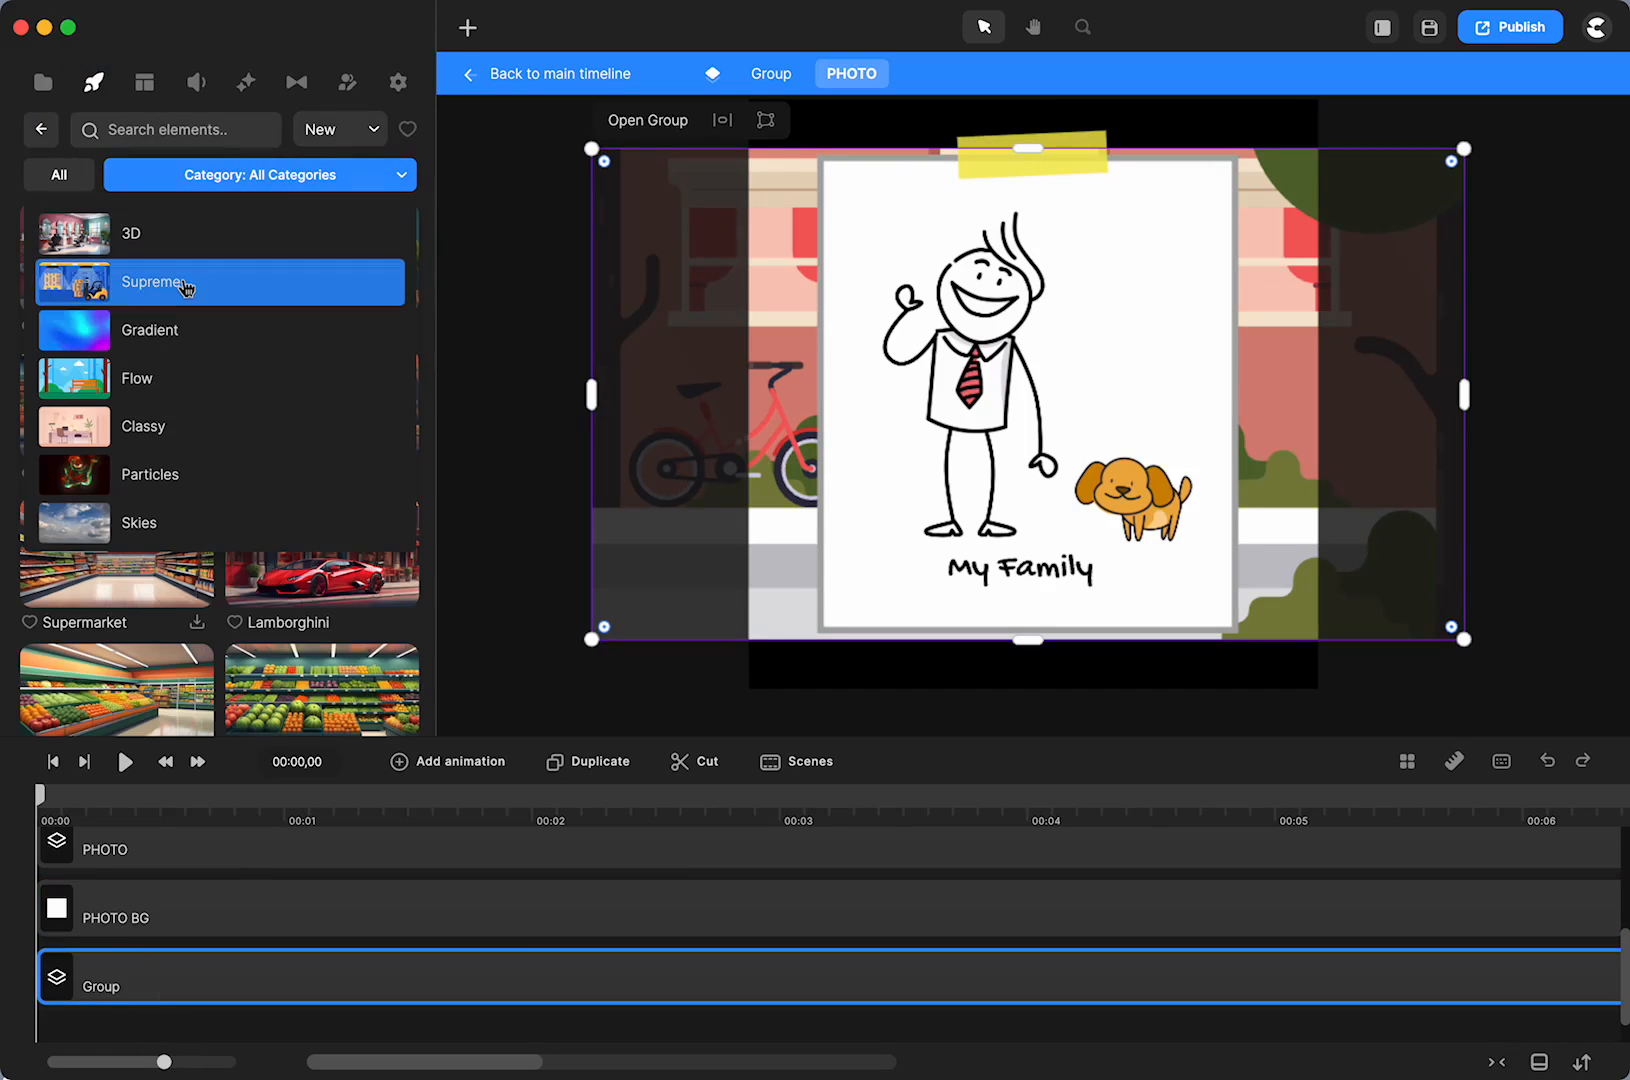
click(185, 280)
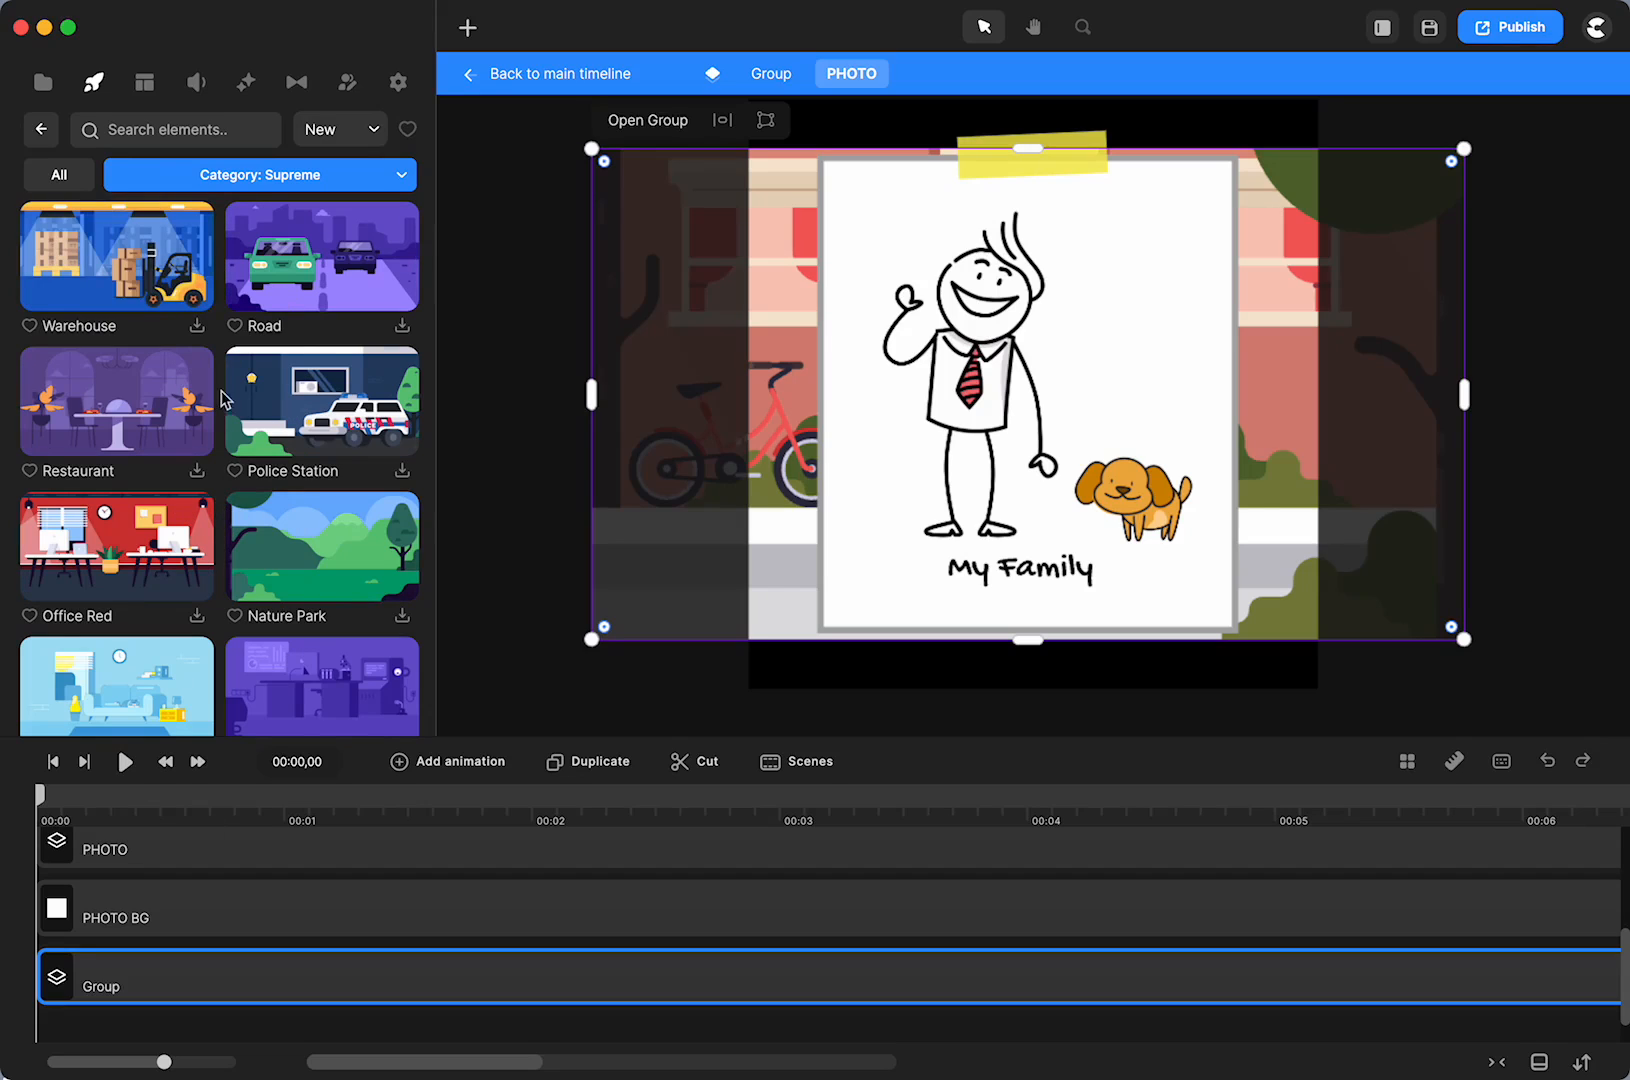
click(40, 134)
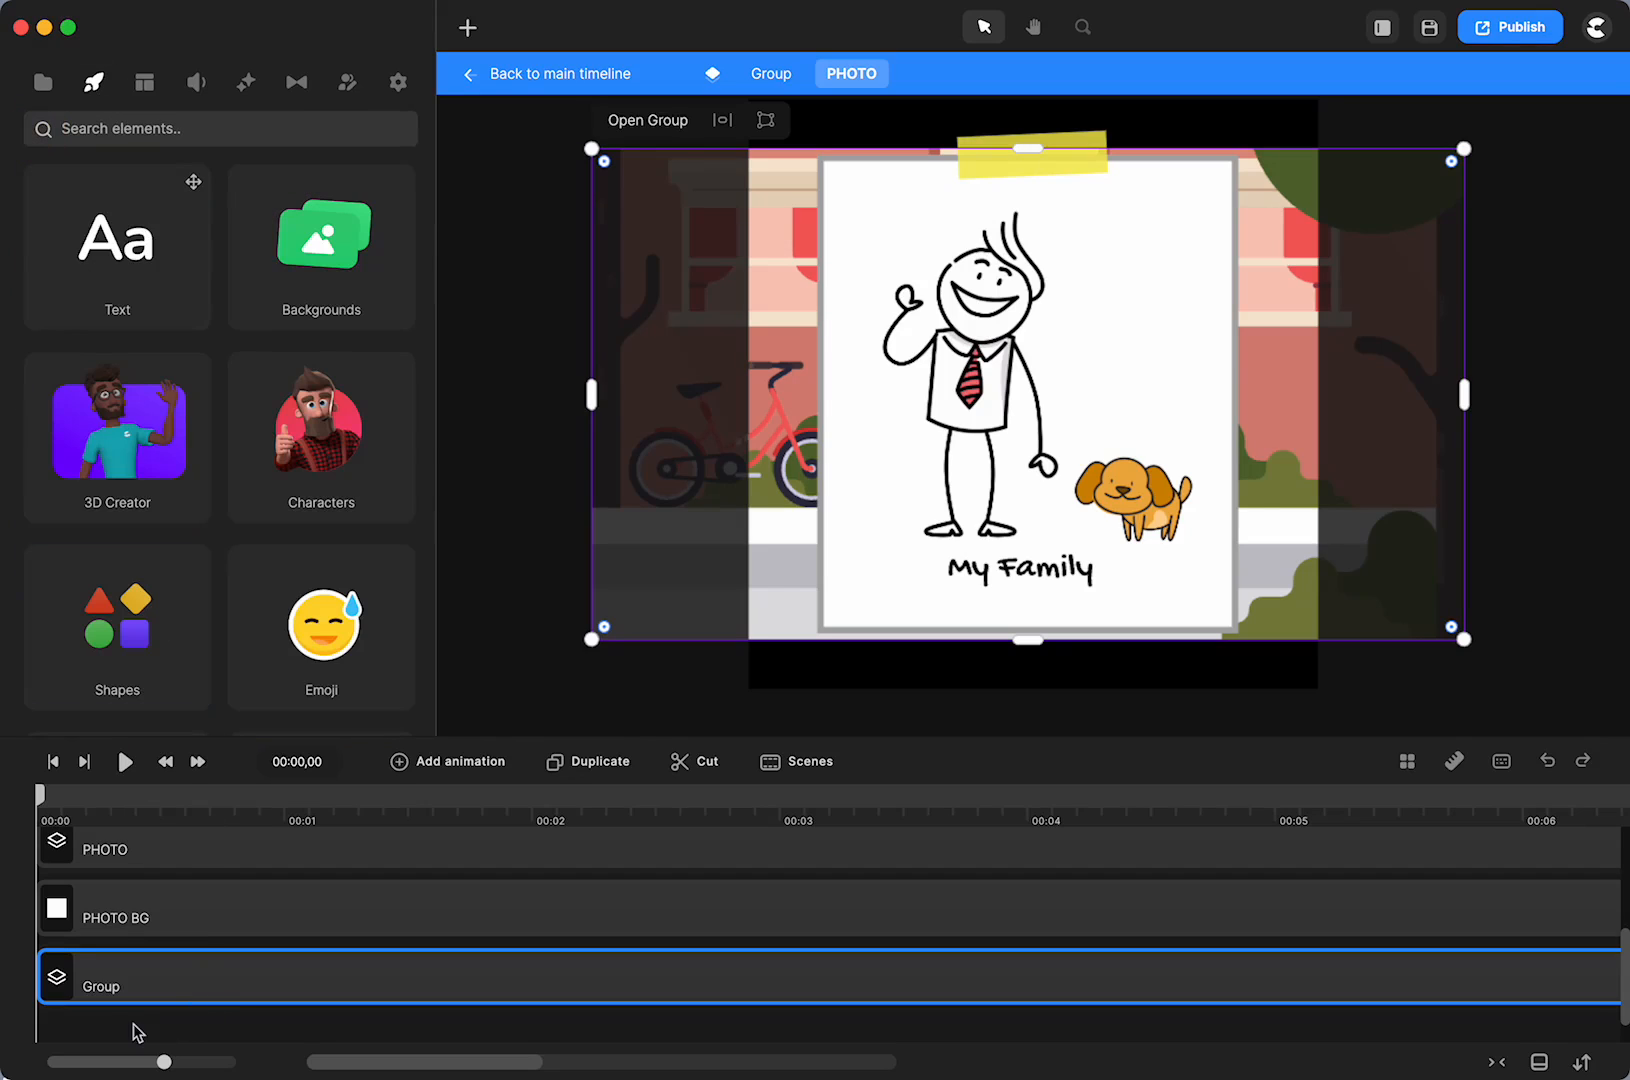
Select the background Group and PHOTO BG layers together and mask the Group with PHOTO BG
drag(185, 1020, 182, 917)
right_click(182, 917)
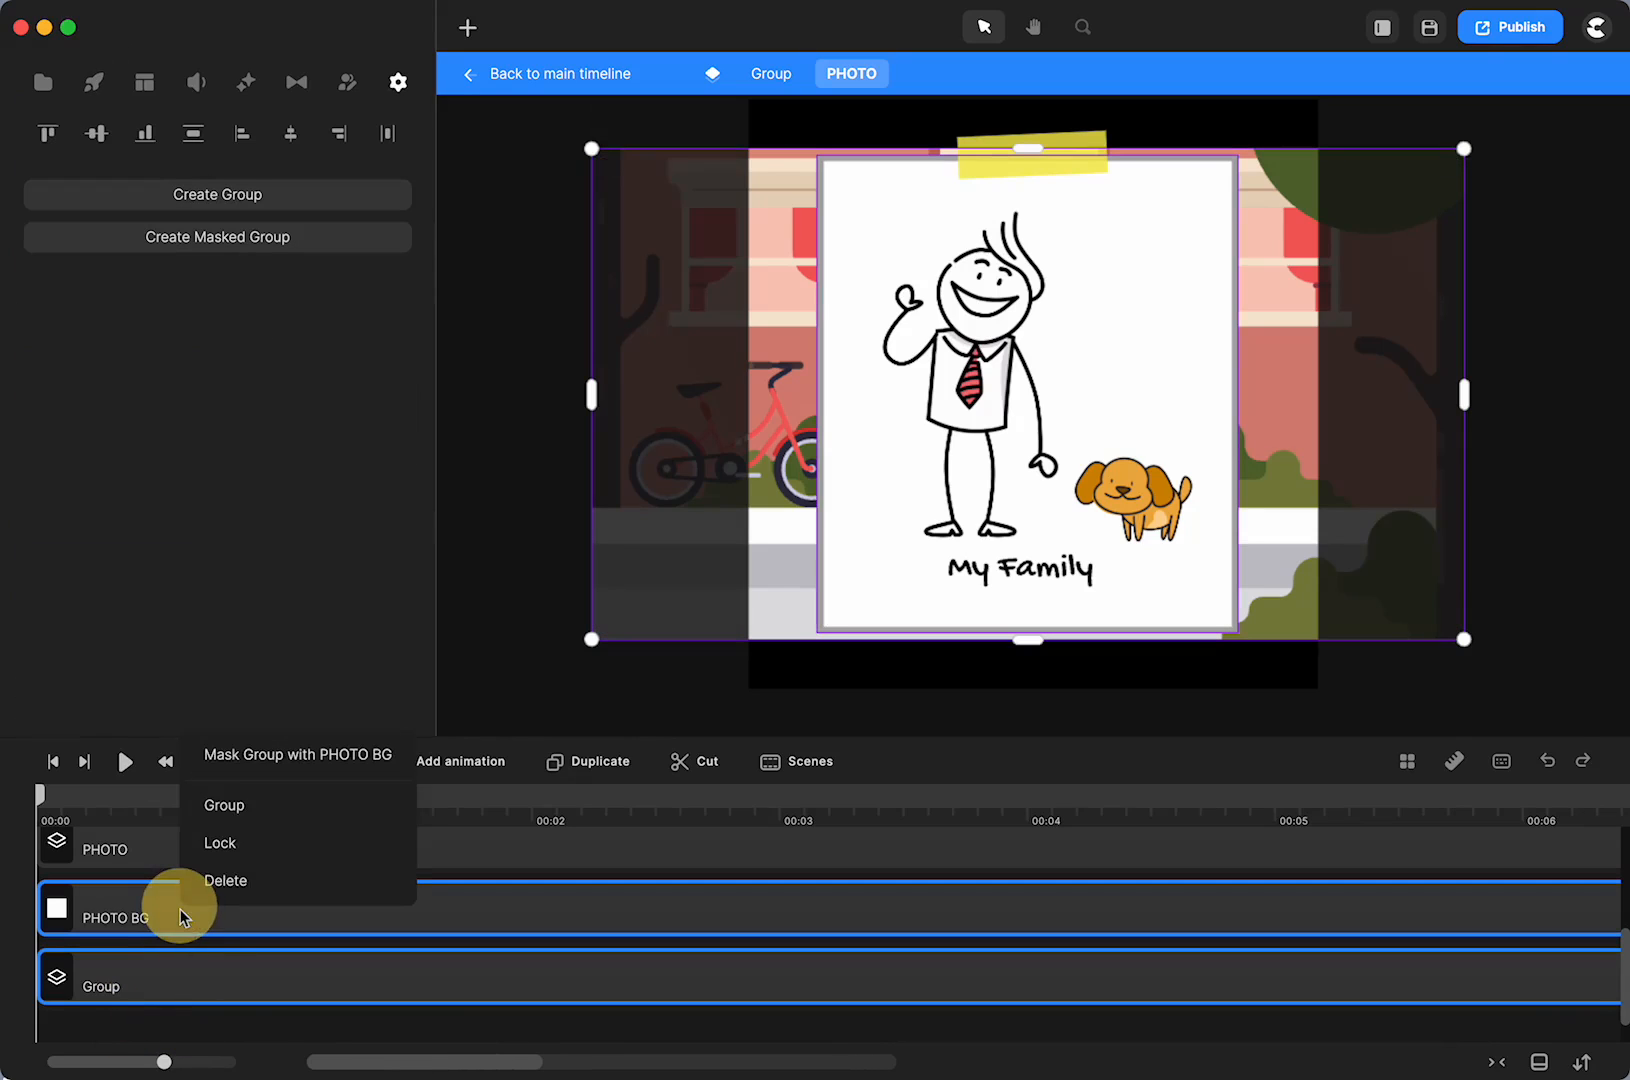
click(242, 757)
Return to the main timeline, scrub through the Tammy's Family scene and open its group
click(548, 76)
drag(1285, 795, 1612, 800)
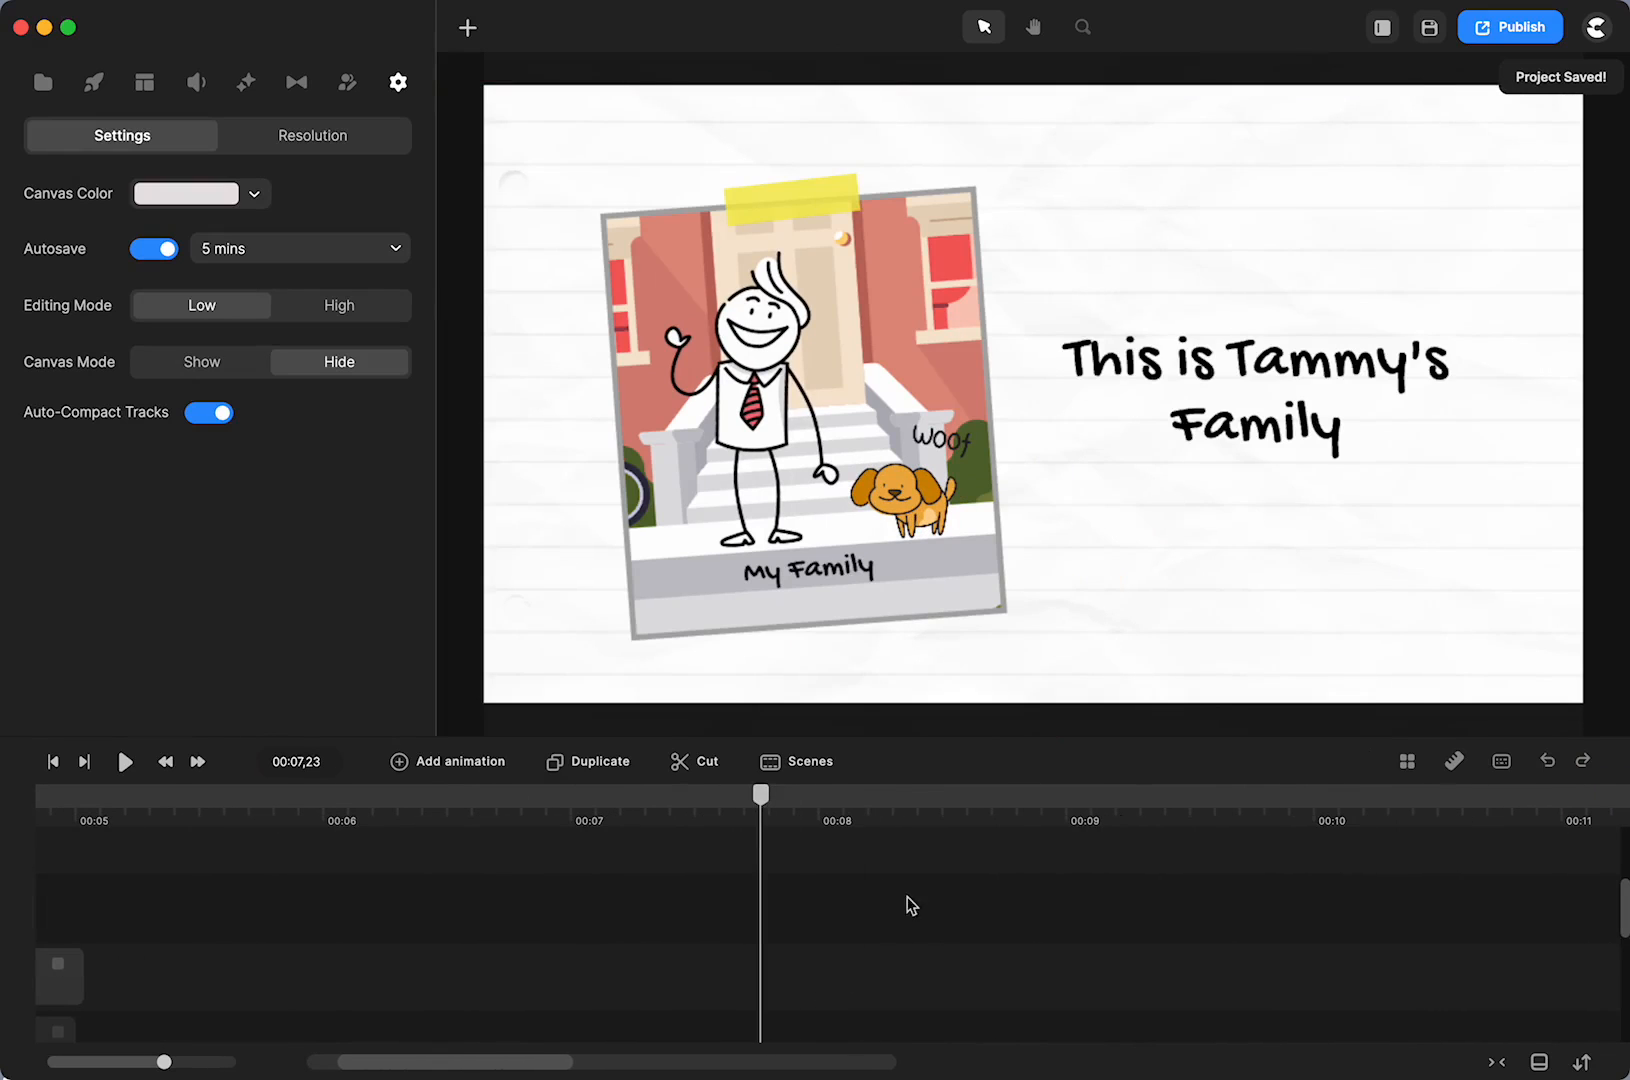
drag(760, 795, 545, 815)
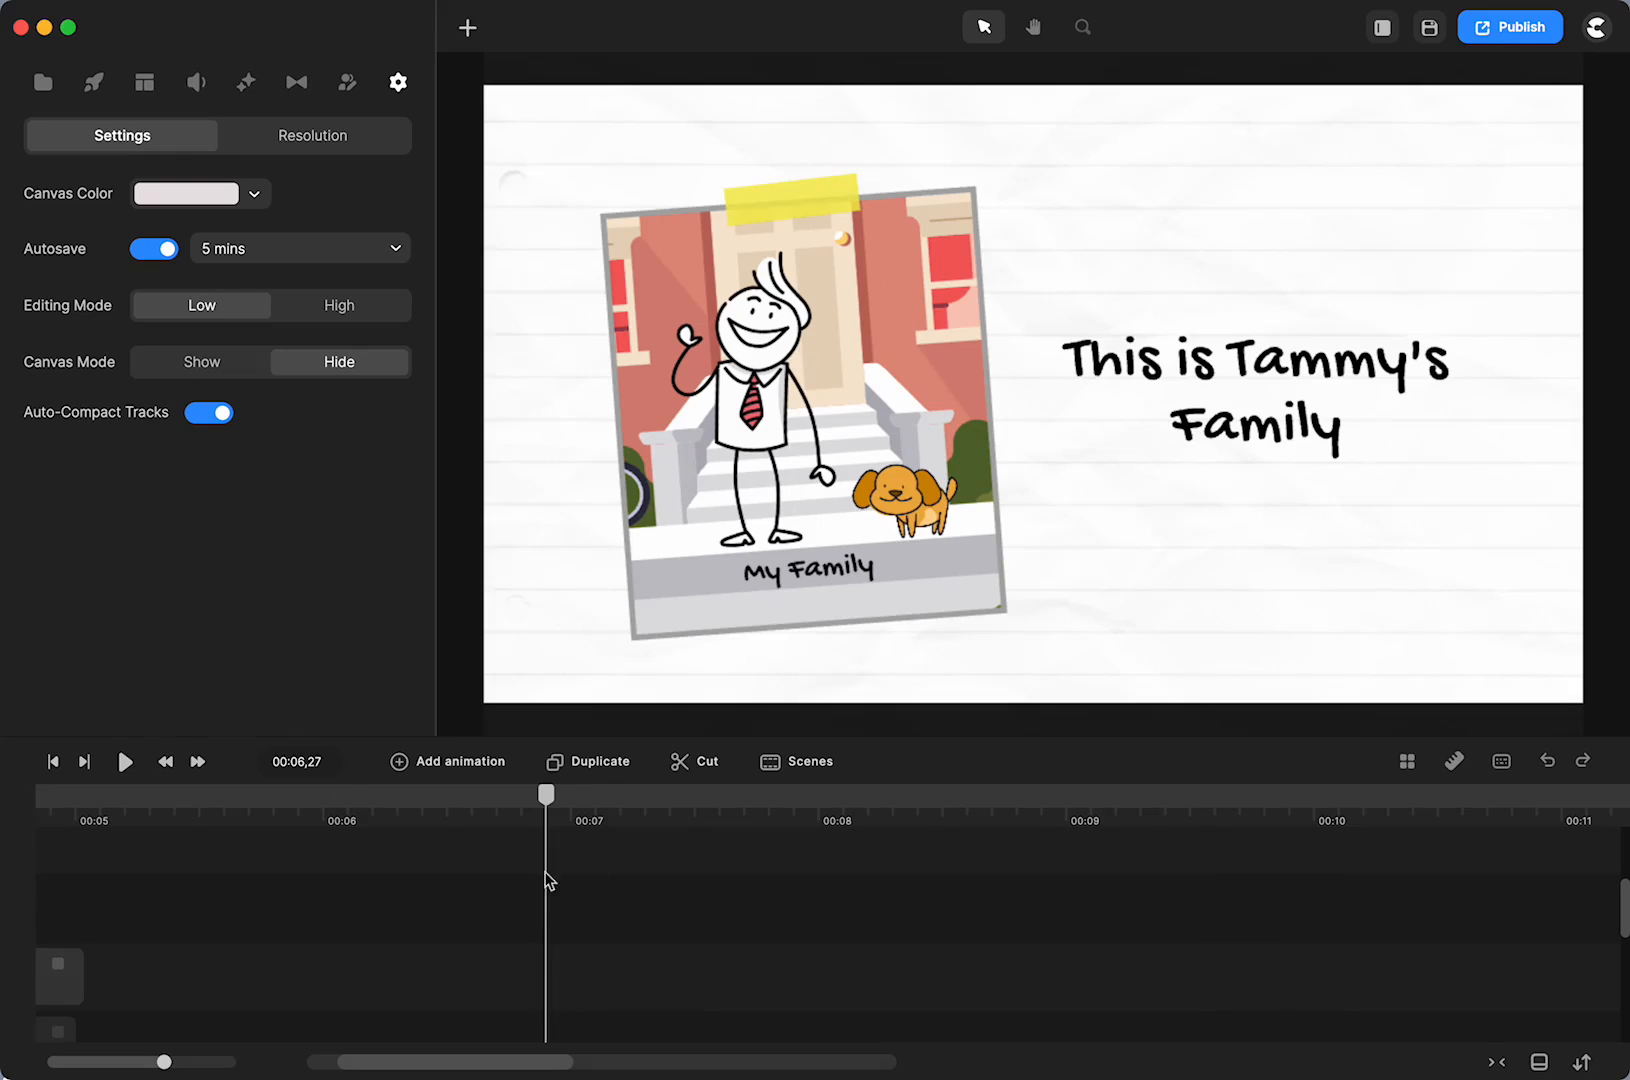
scroll(550, 895, down, 3)
click(499, 935)
double_click(499, 935)
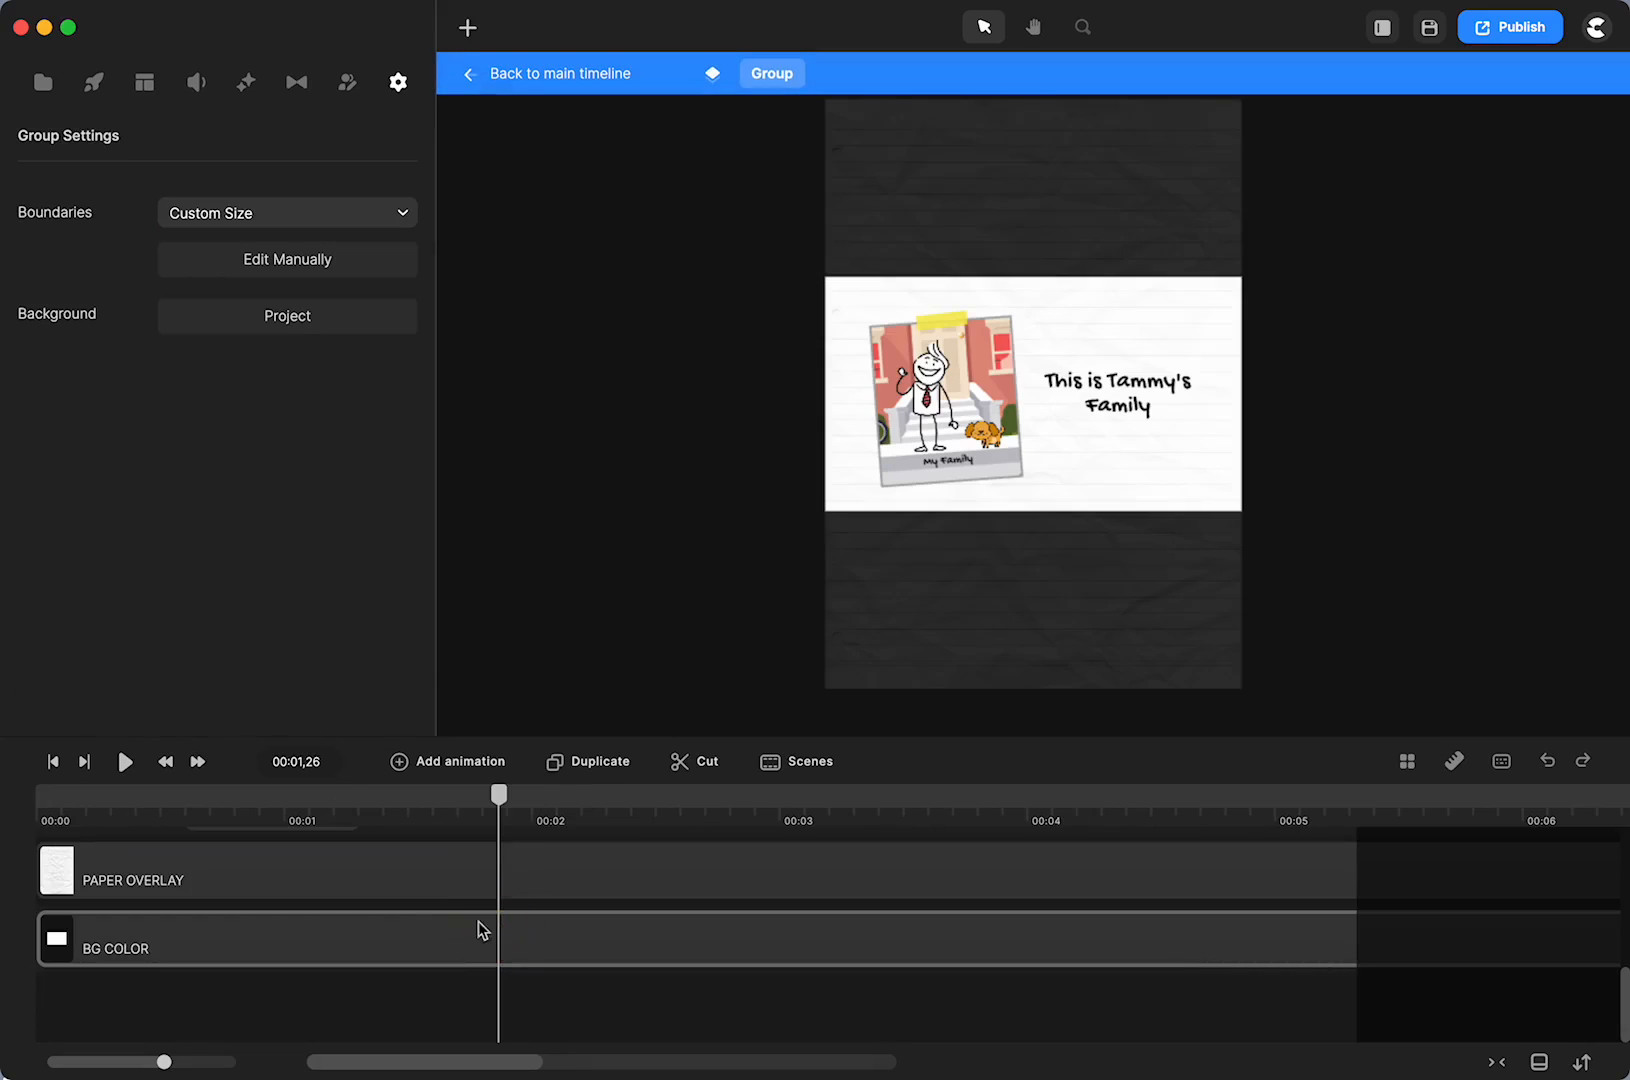
Show the hidden "Your main title goes here" text layer and check its drawing animation at 00:01,04
scroll(336, 915, up, 3)
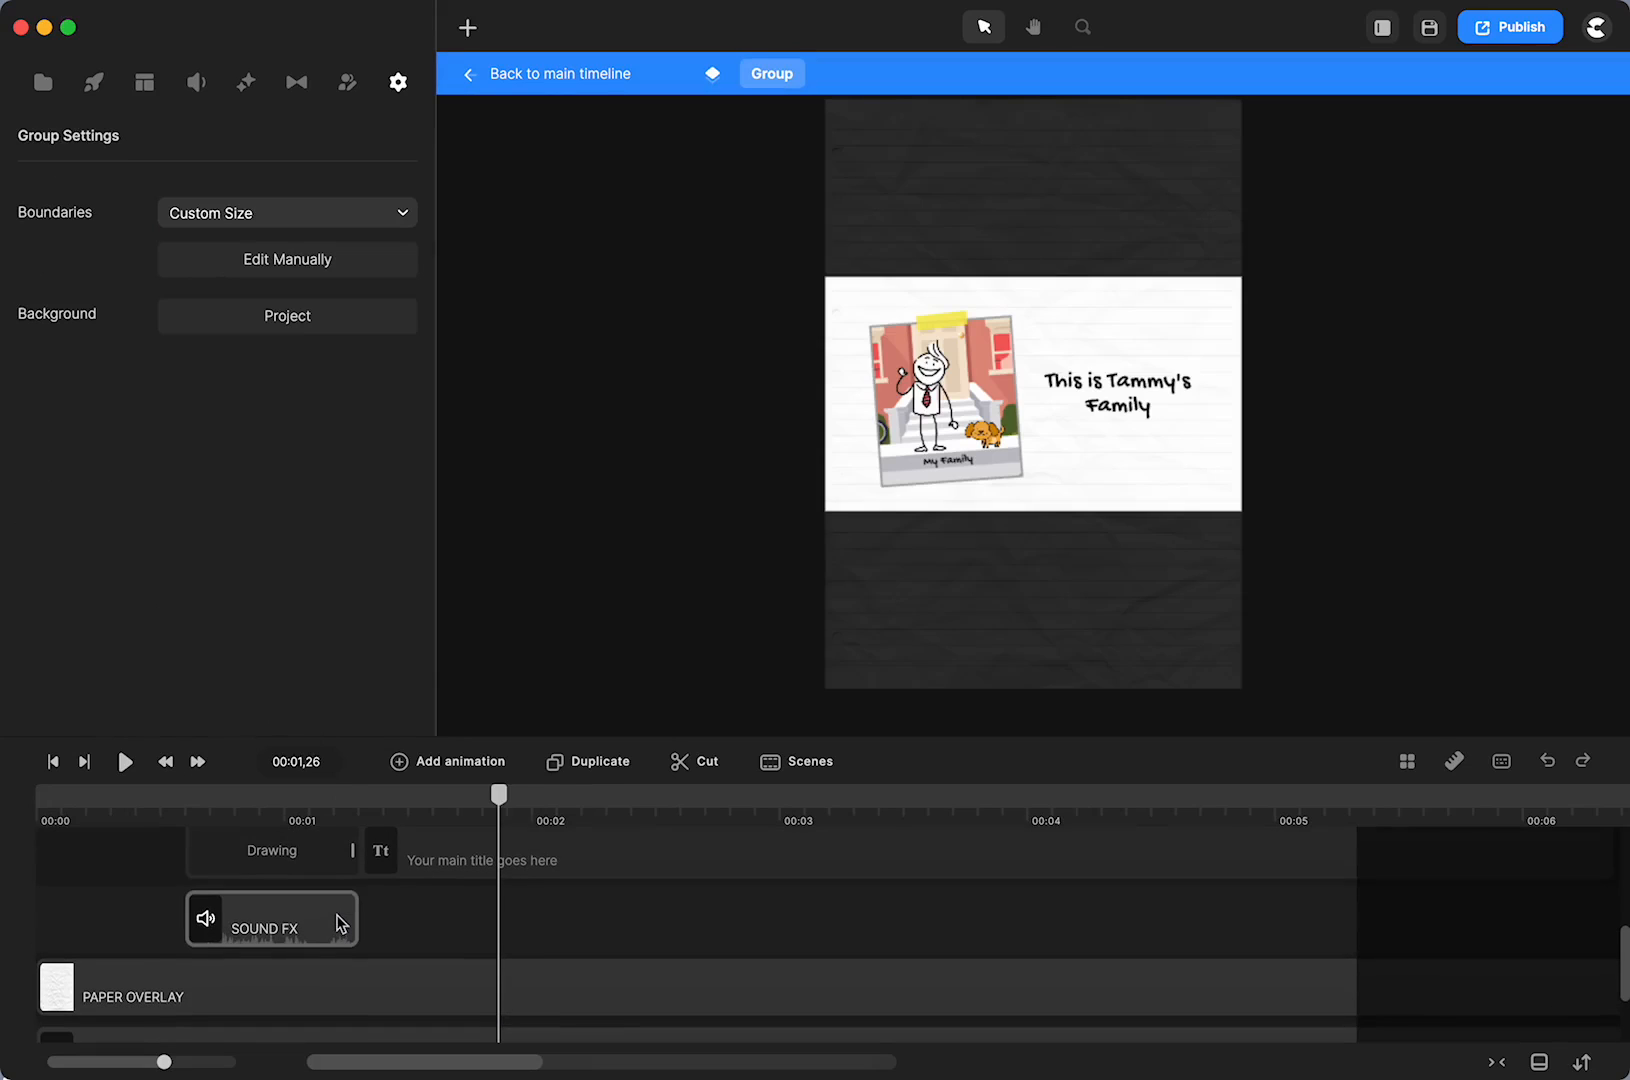
scroll(440, 938, up, 1)
drag(499, 858, 797, 940)
shift+click(438, 998)
right_click(442, 1006)
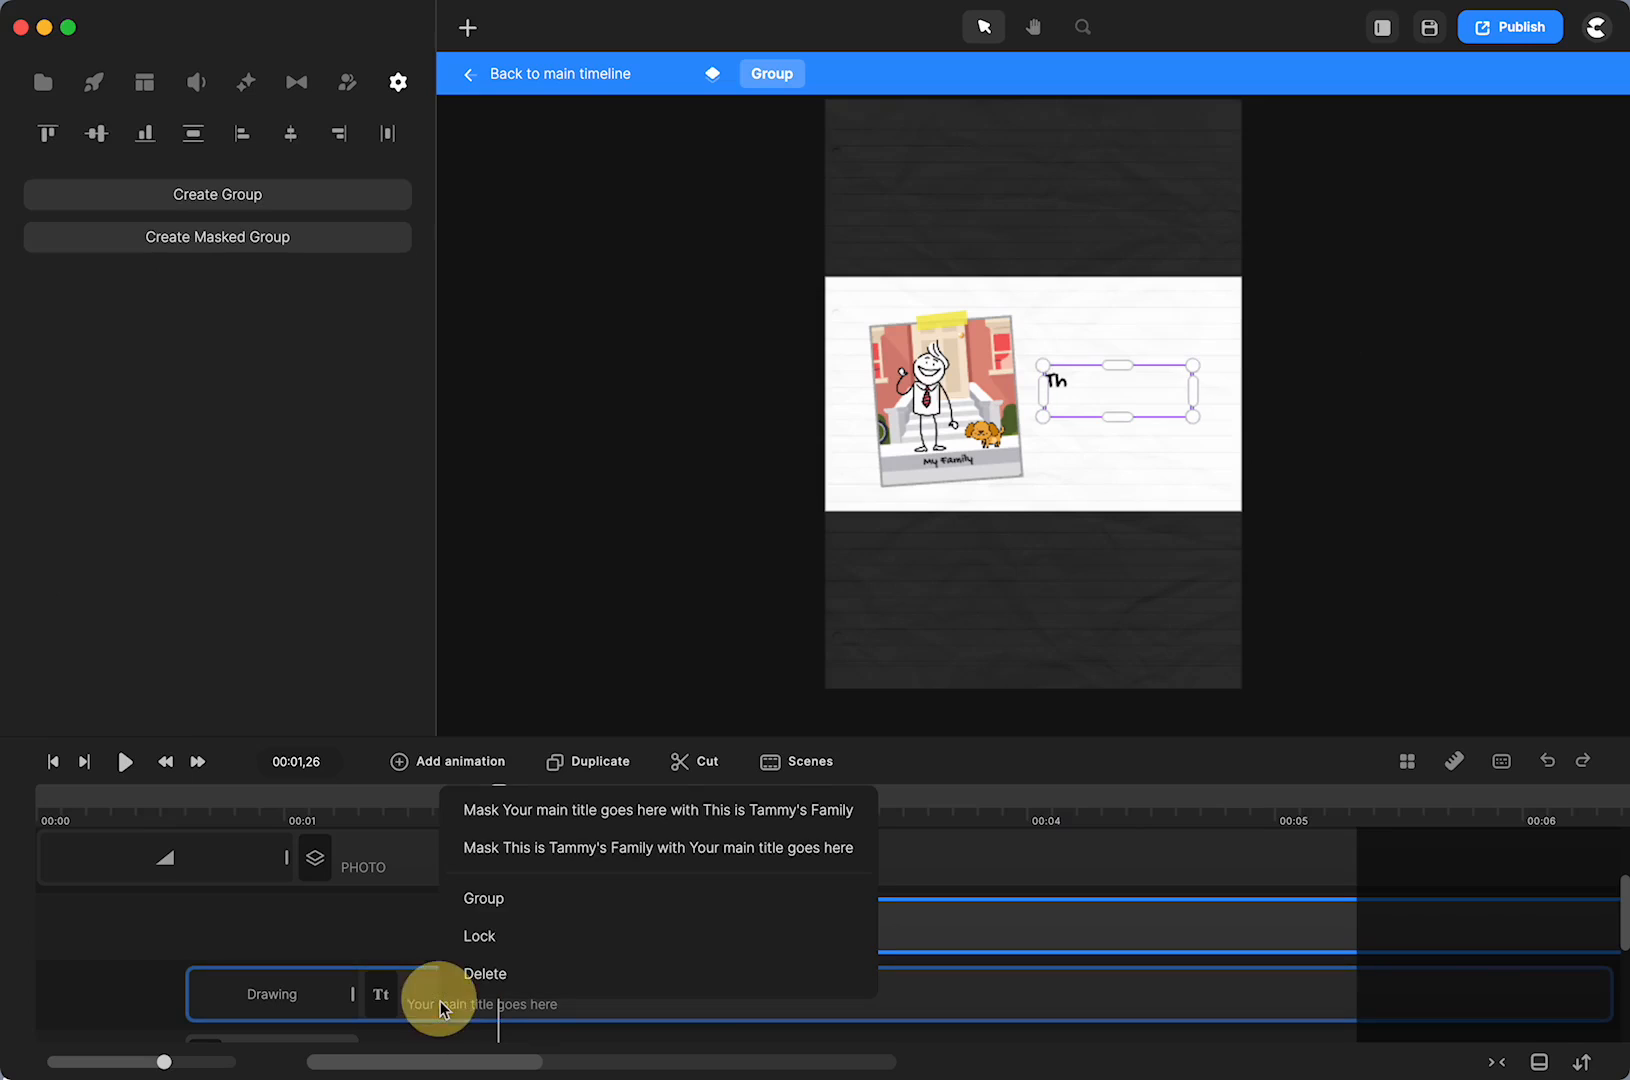
click(385, 985)
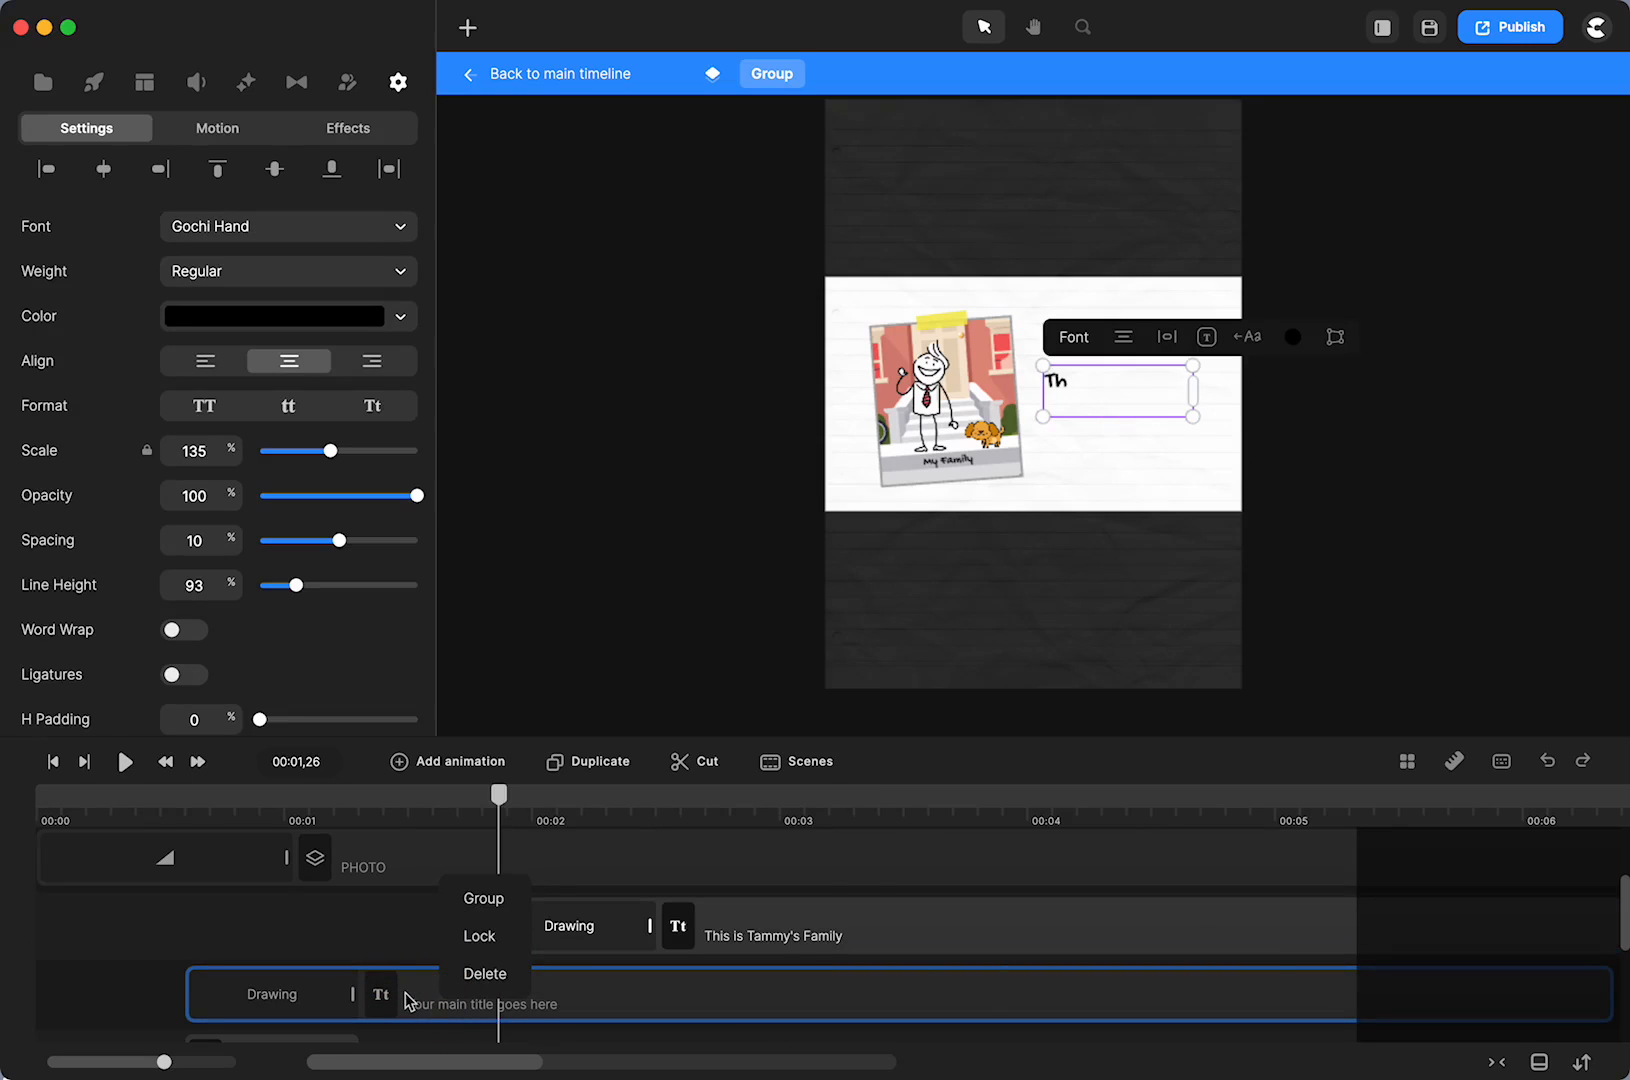
right_click(641, 1010)
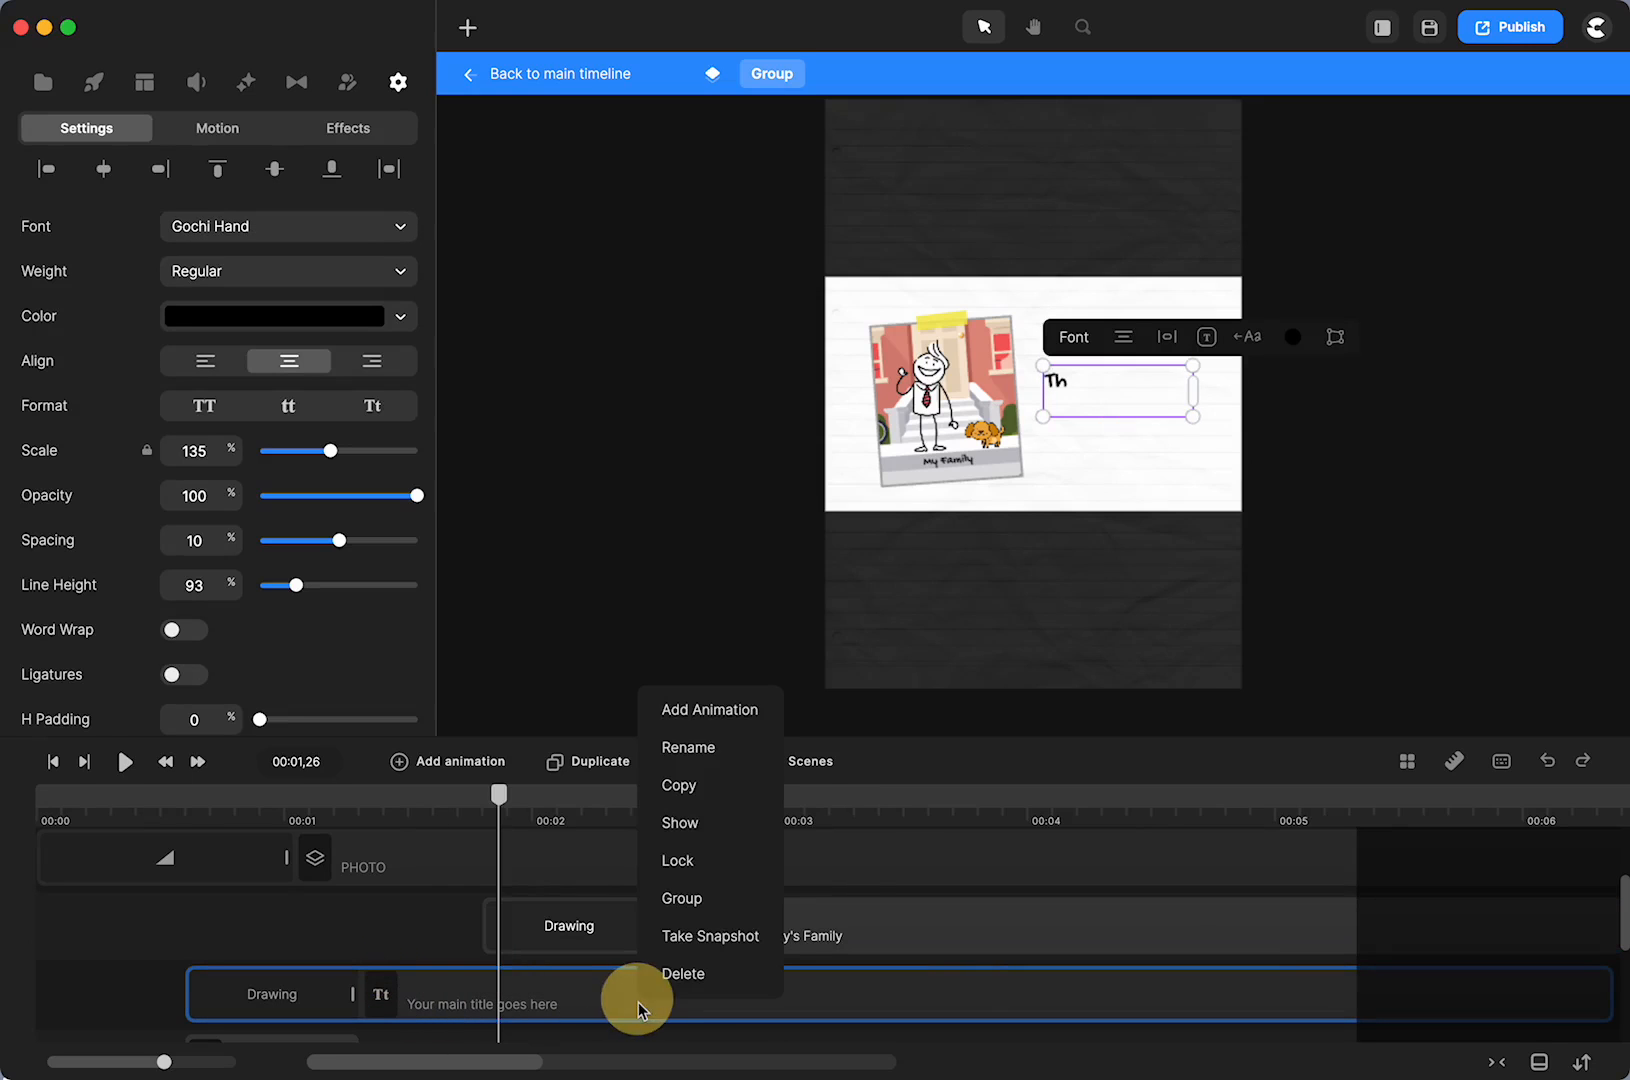
click(671, 823)
drag(499, 793, 320, 848)
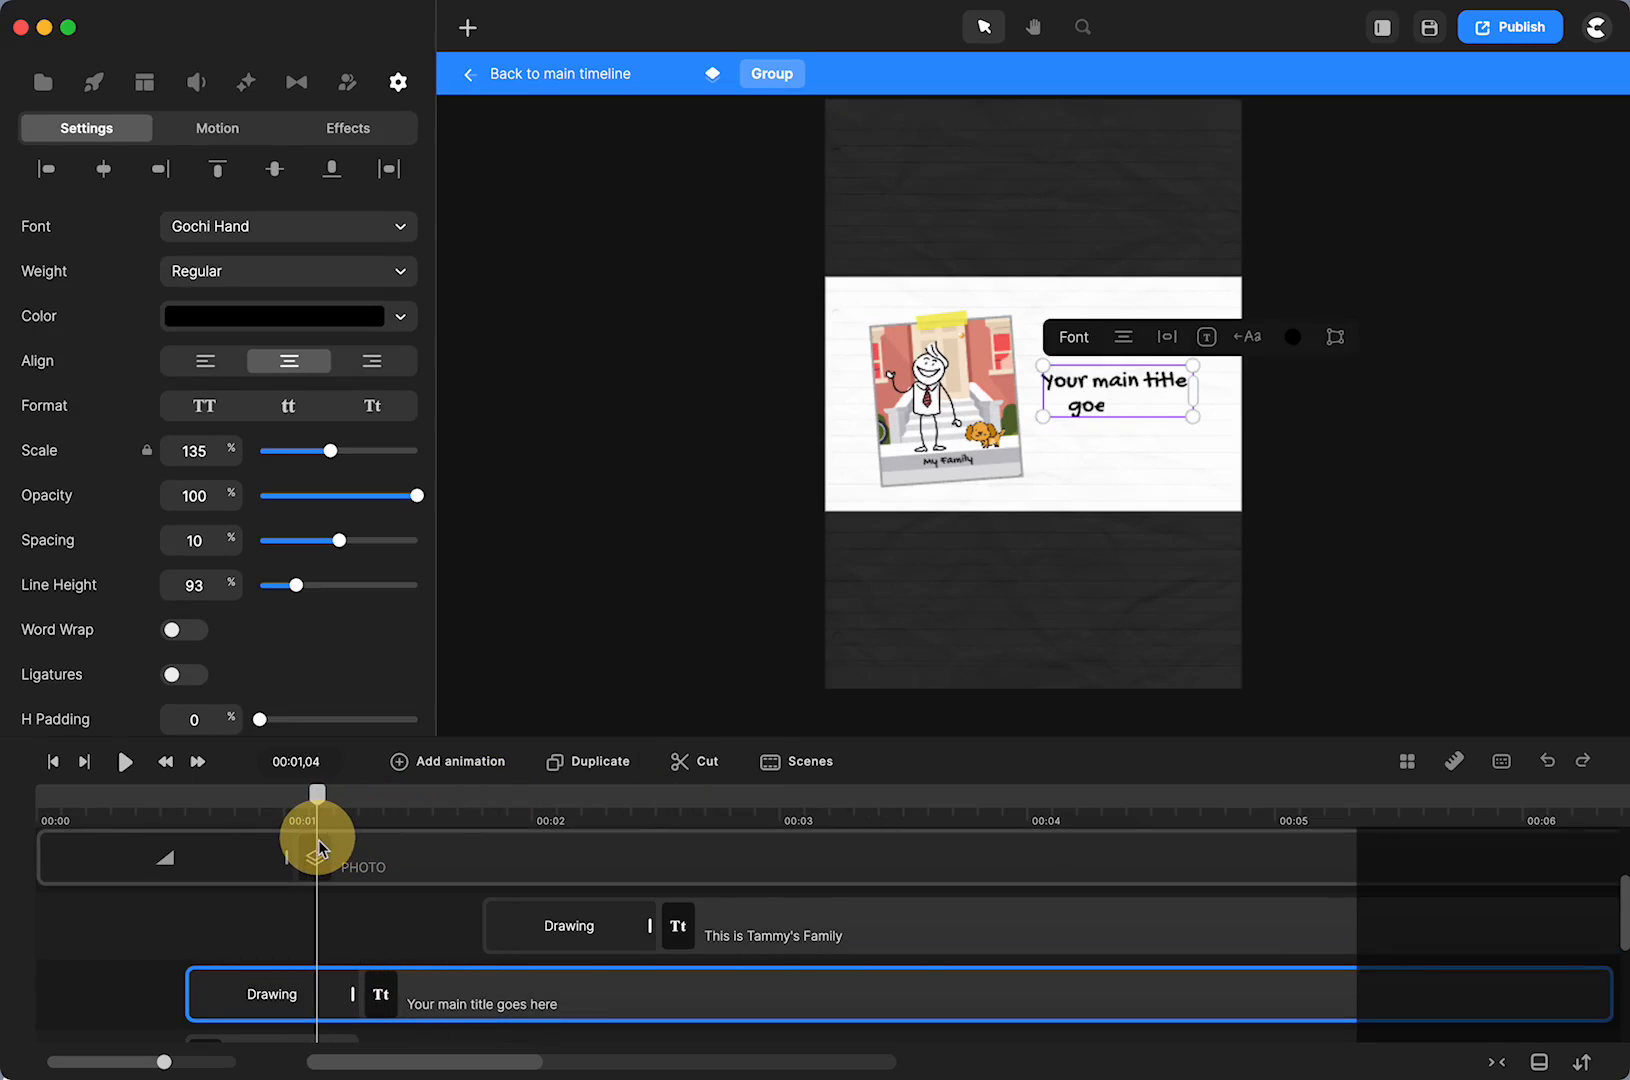
Show the two hidden PHOTO layers above the text layers in the scene's group
click(320, 848)
scroll(380, 990, down, 1)
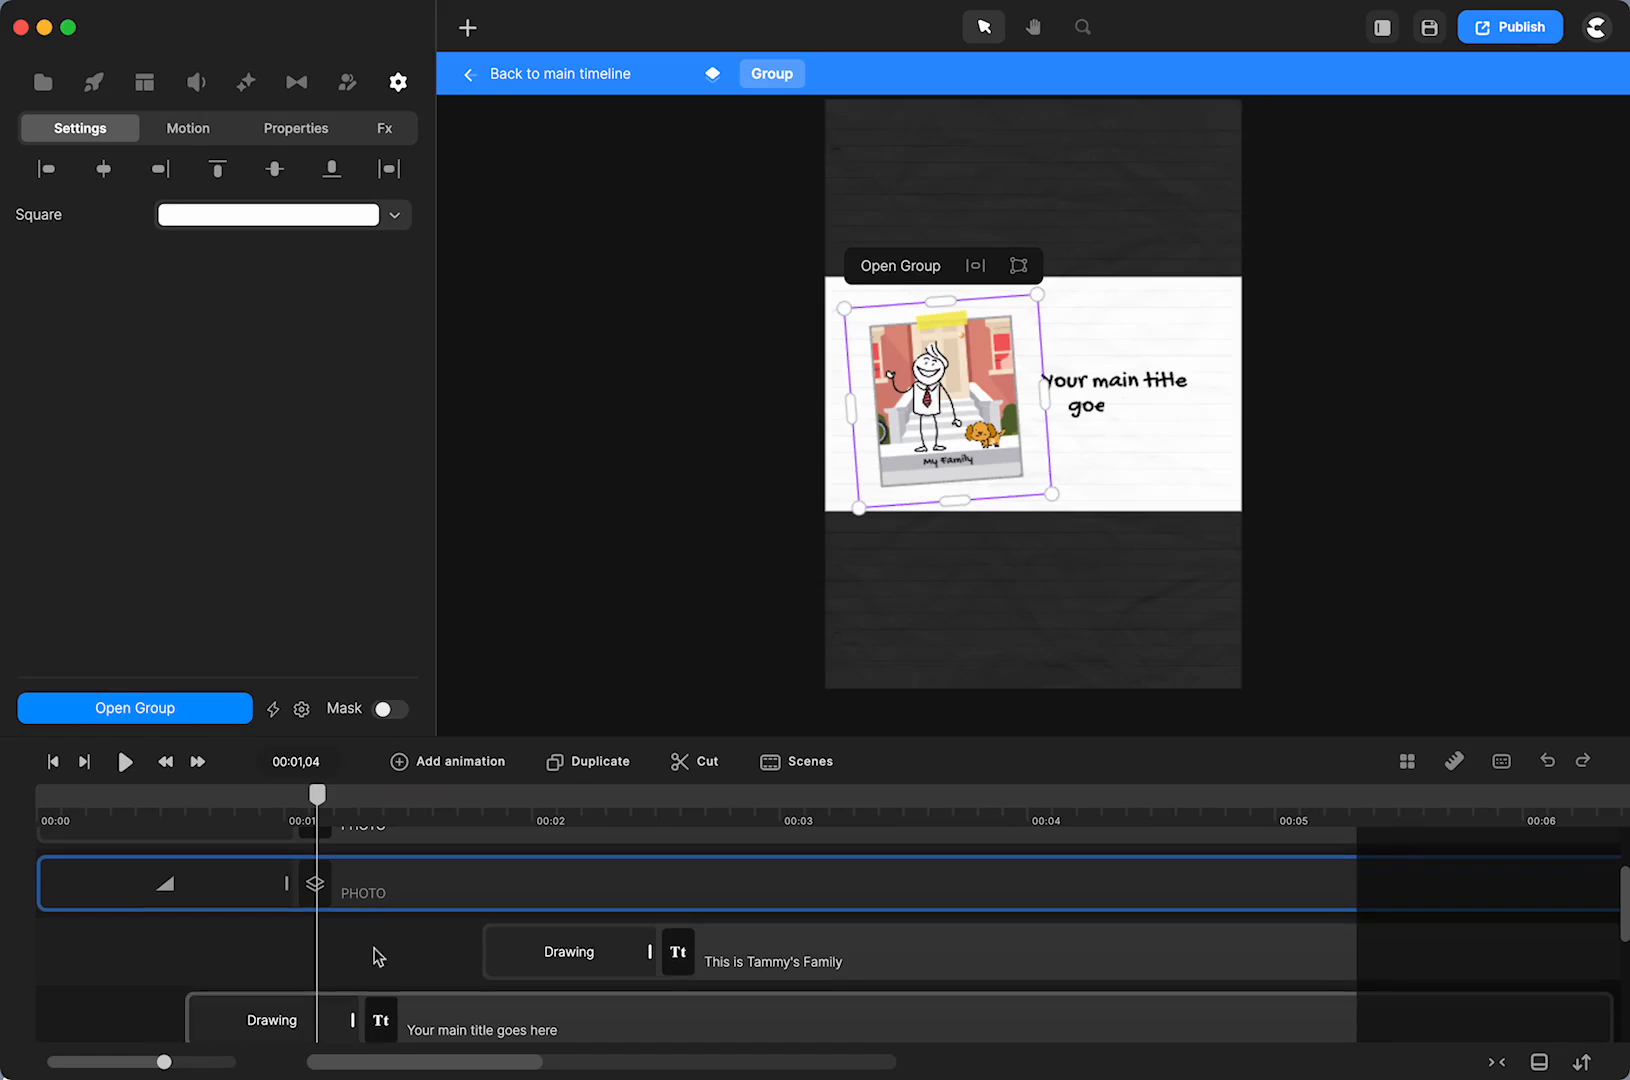
right_click(678, 886)
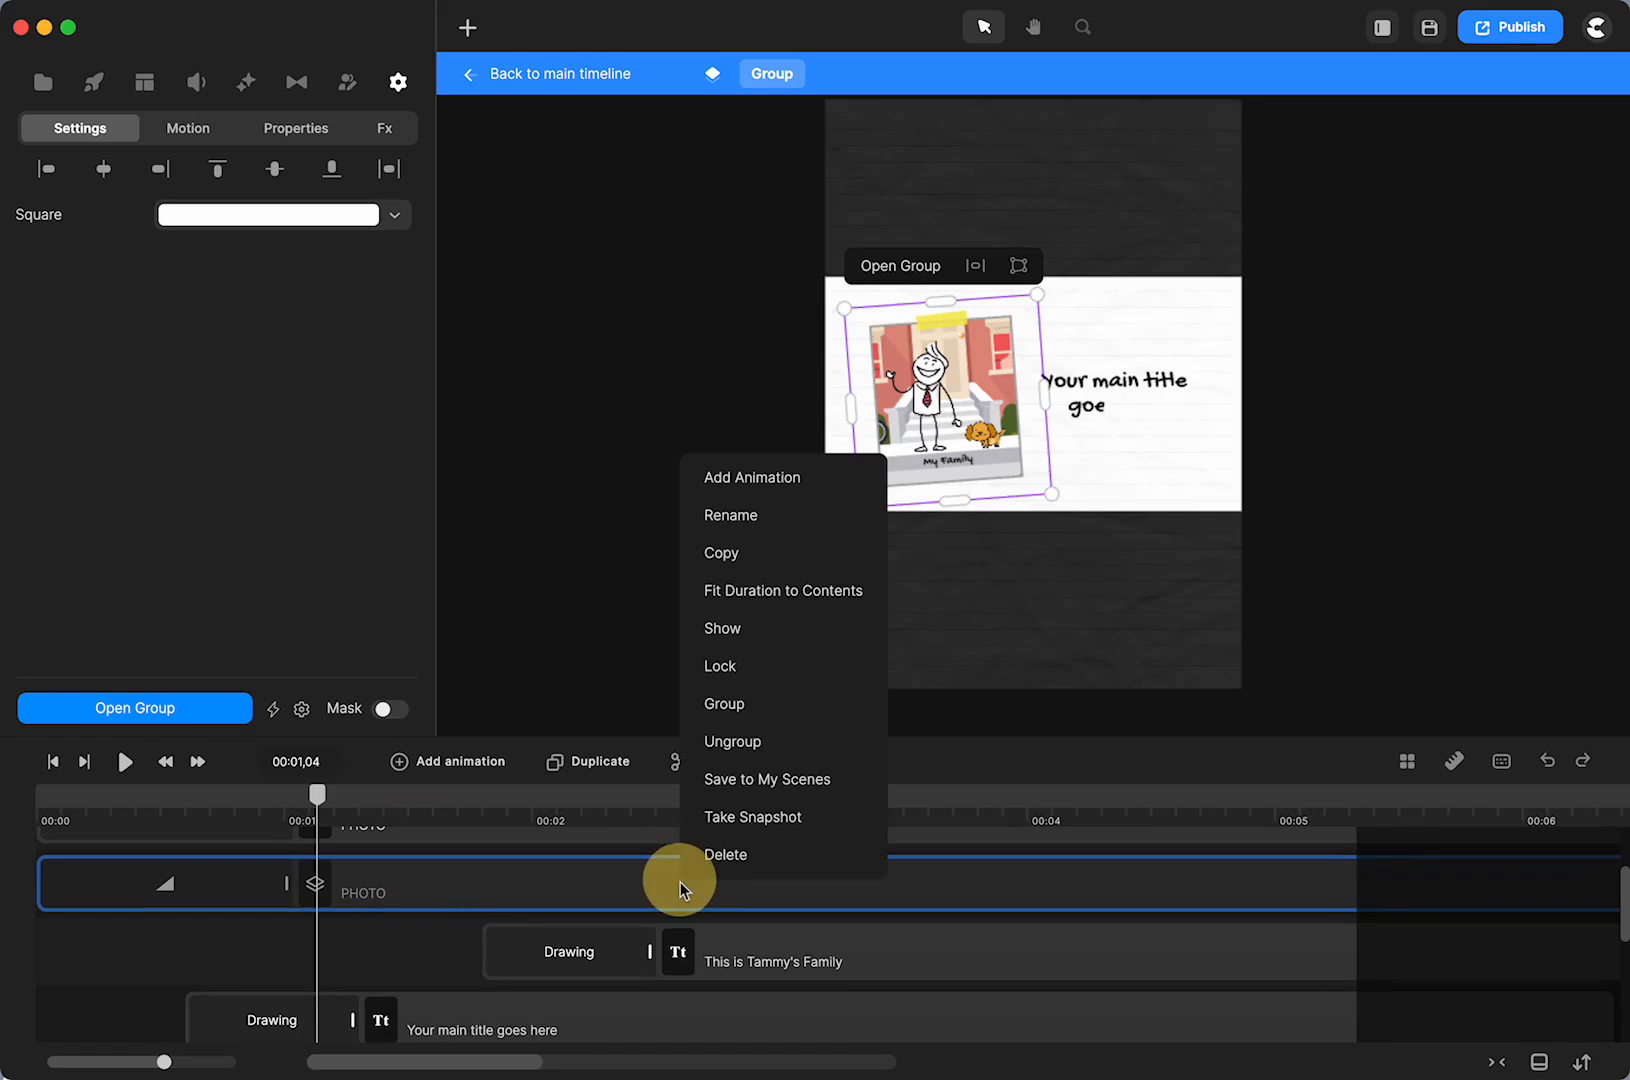
click(722, 630)
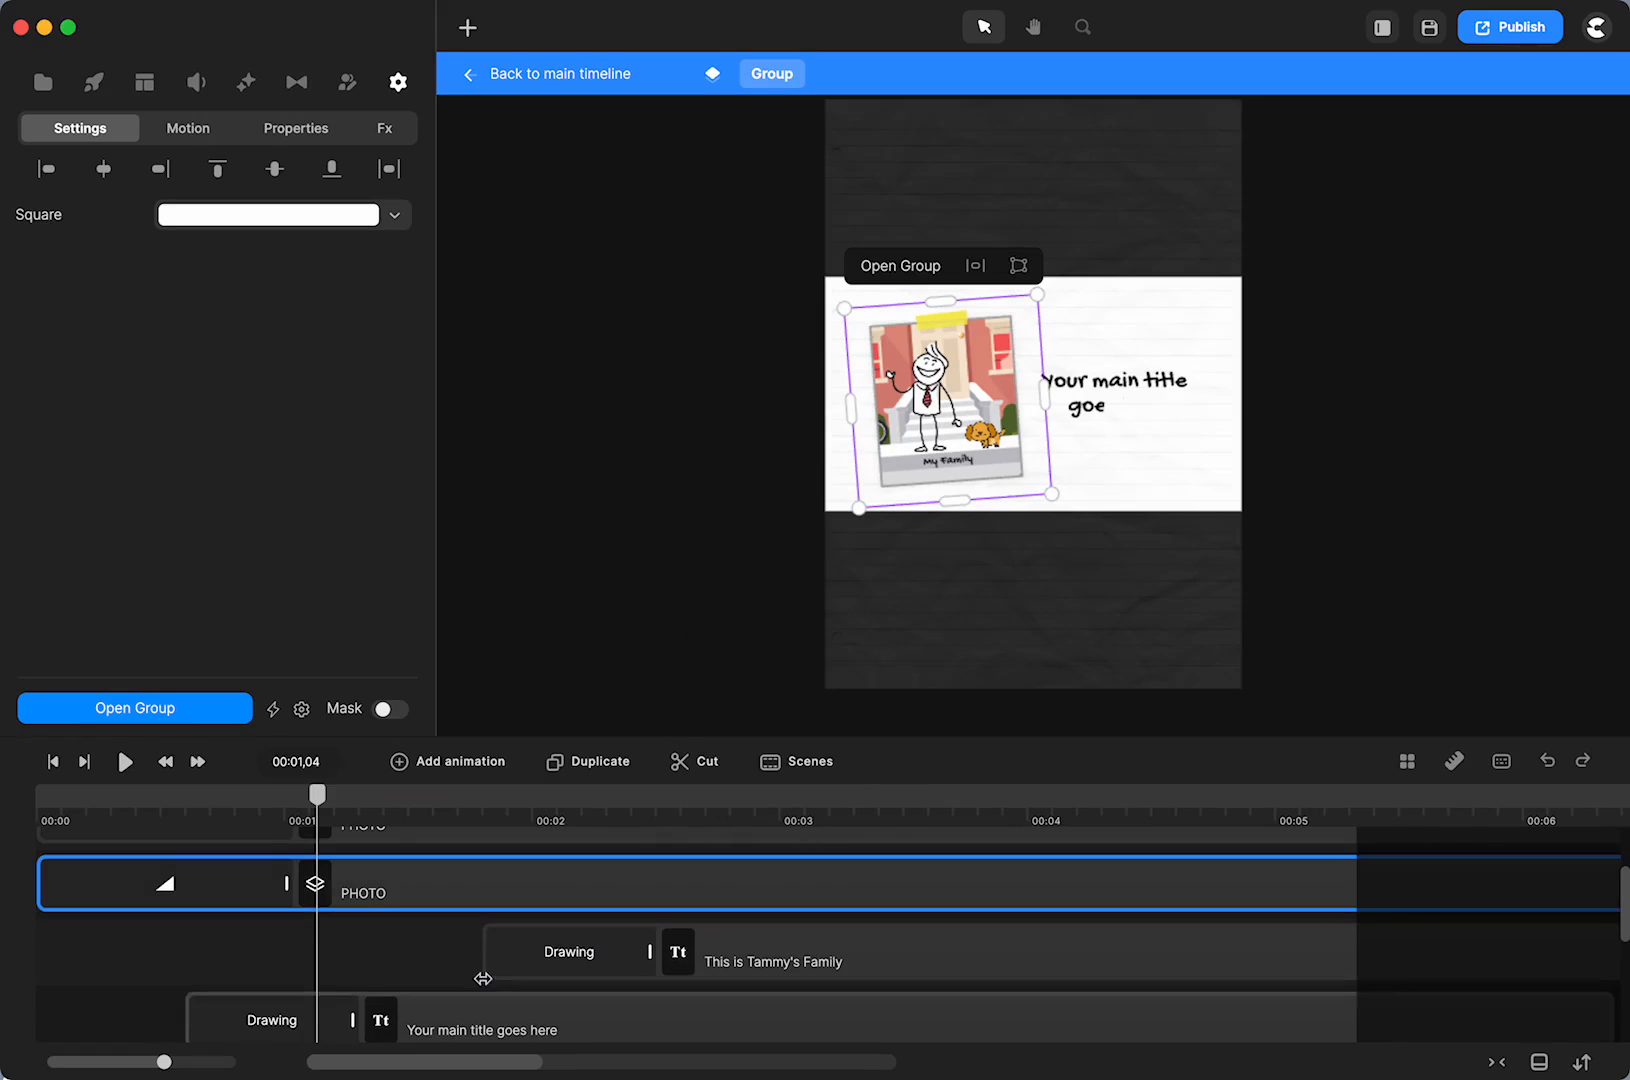
scroll(484, 982, up, 1)
drag(451, 924, 793, 950)
drag(976, 916, 518, 935)
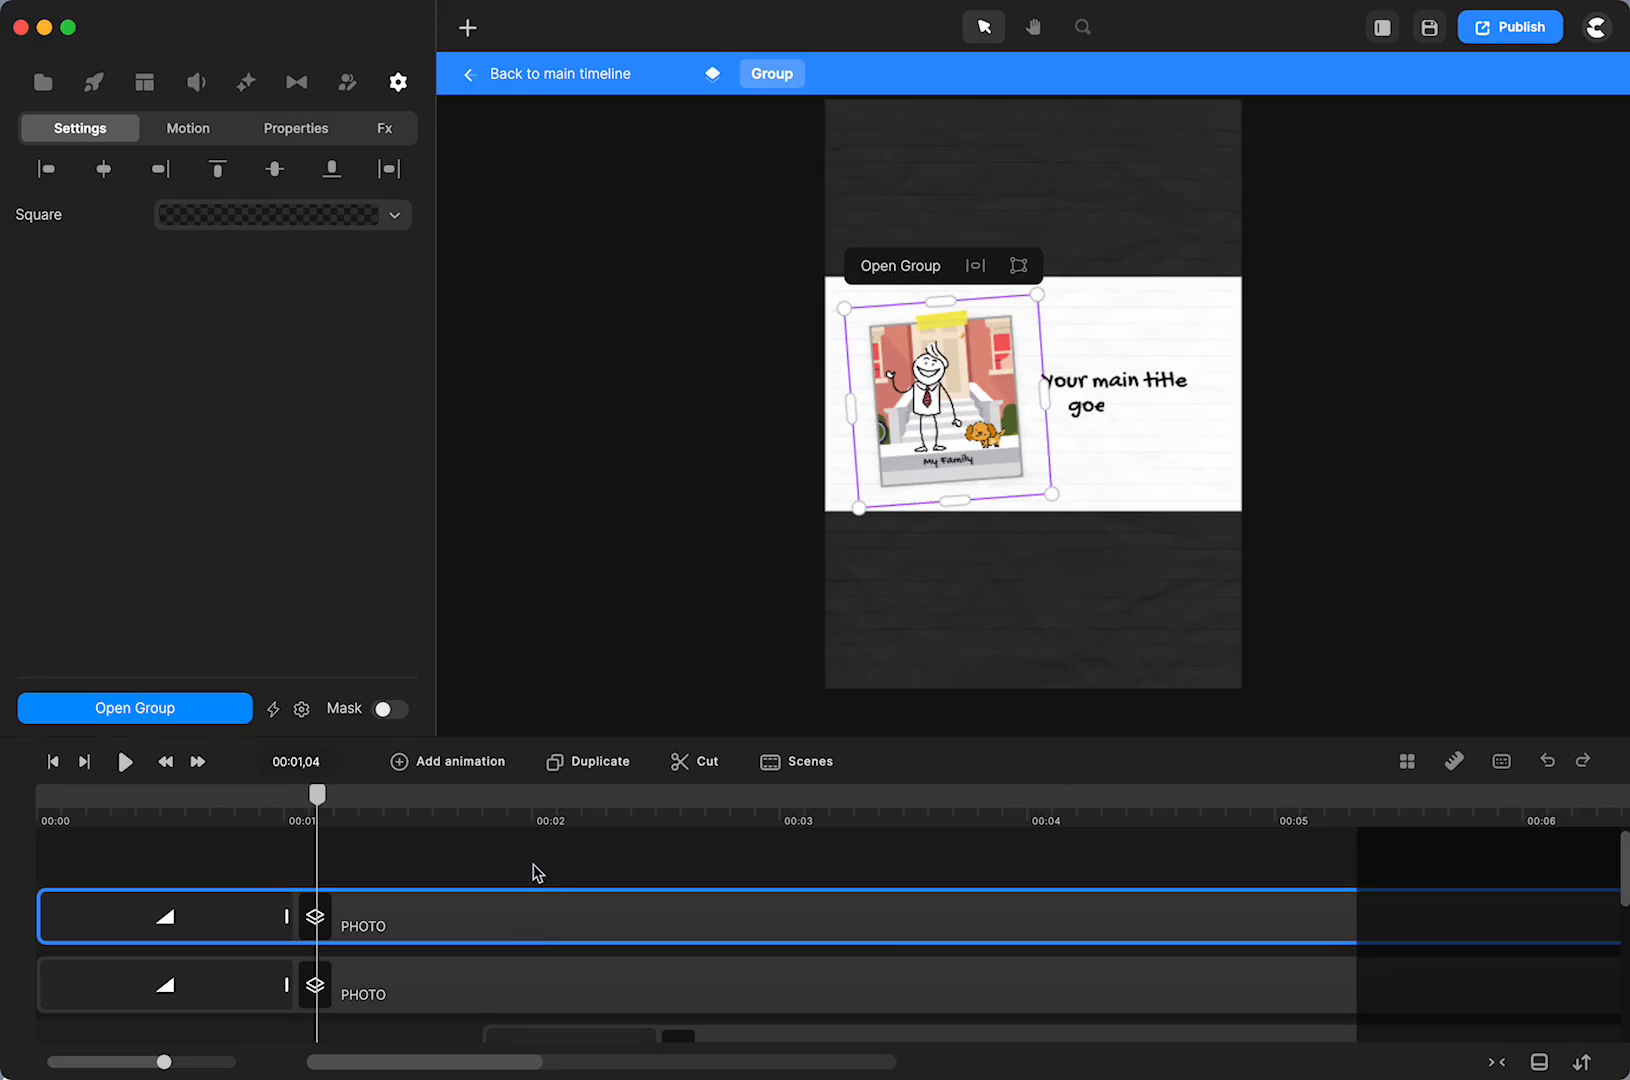
Return to the main timeline and preview the whole animation from the beginning
click(500, 76)
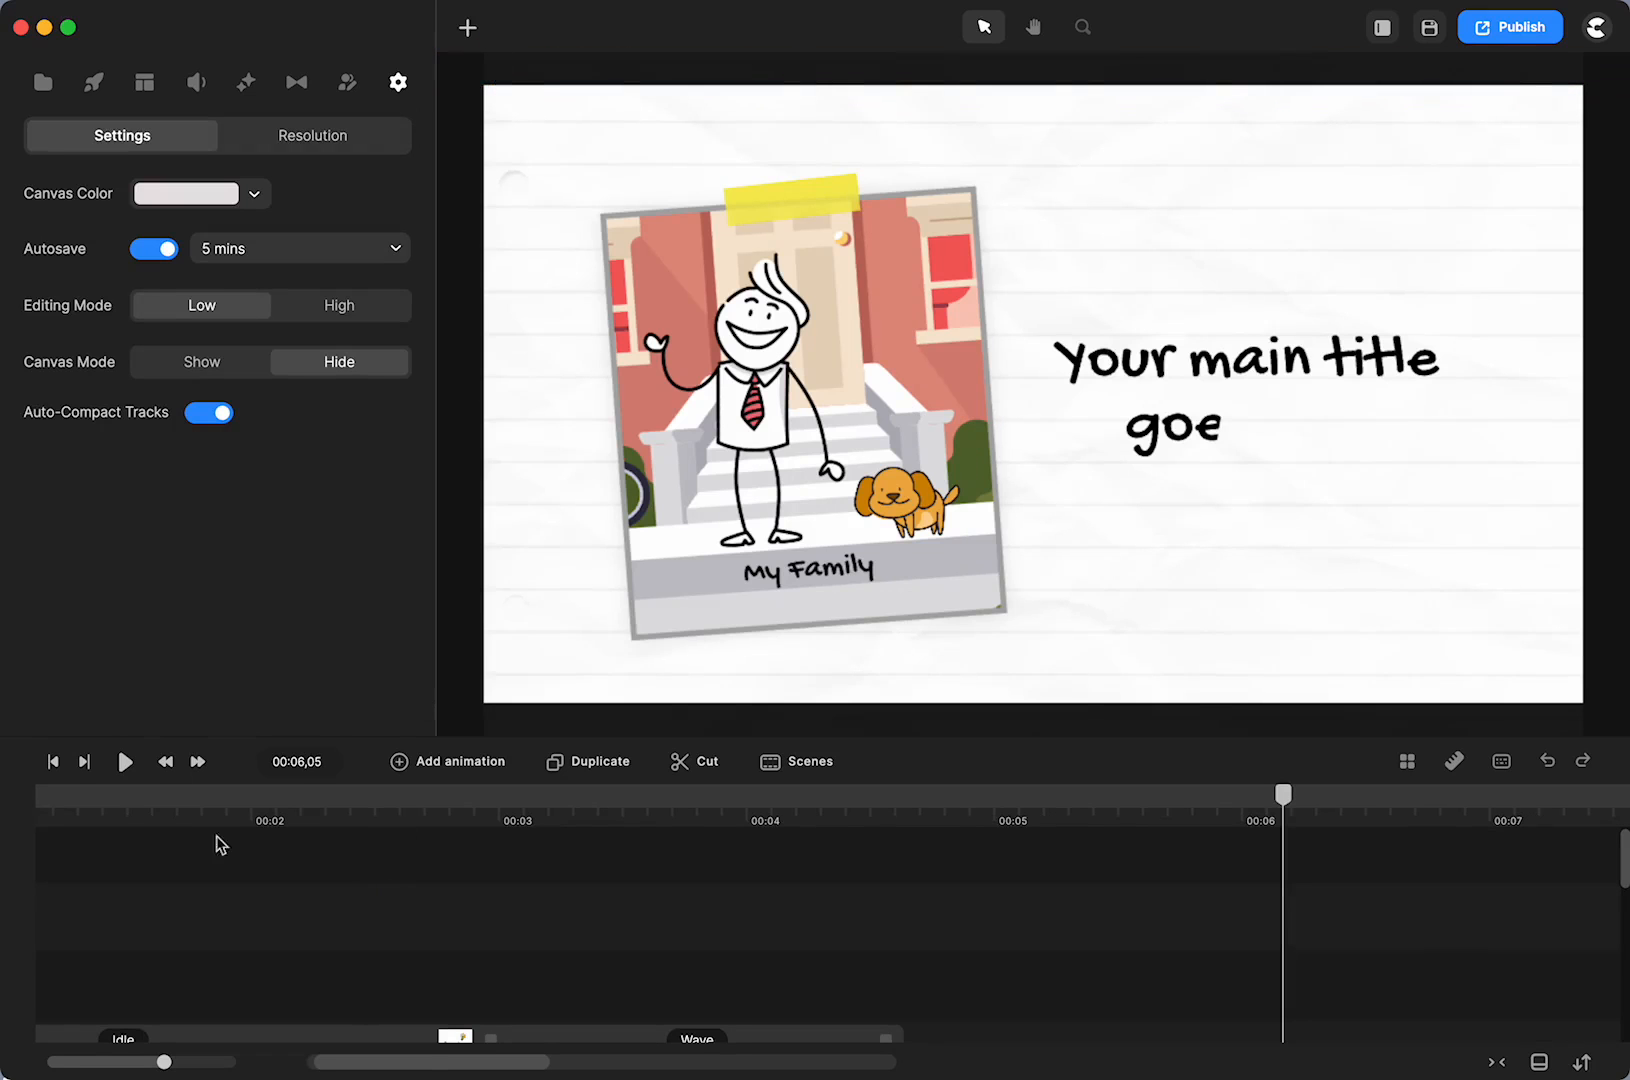
click(53, 762)
click(125, 762)
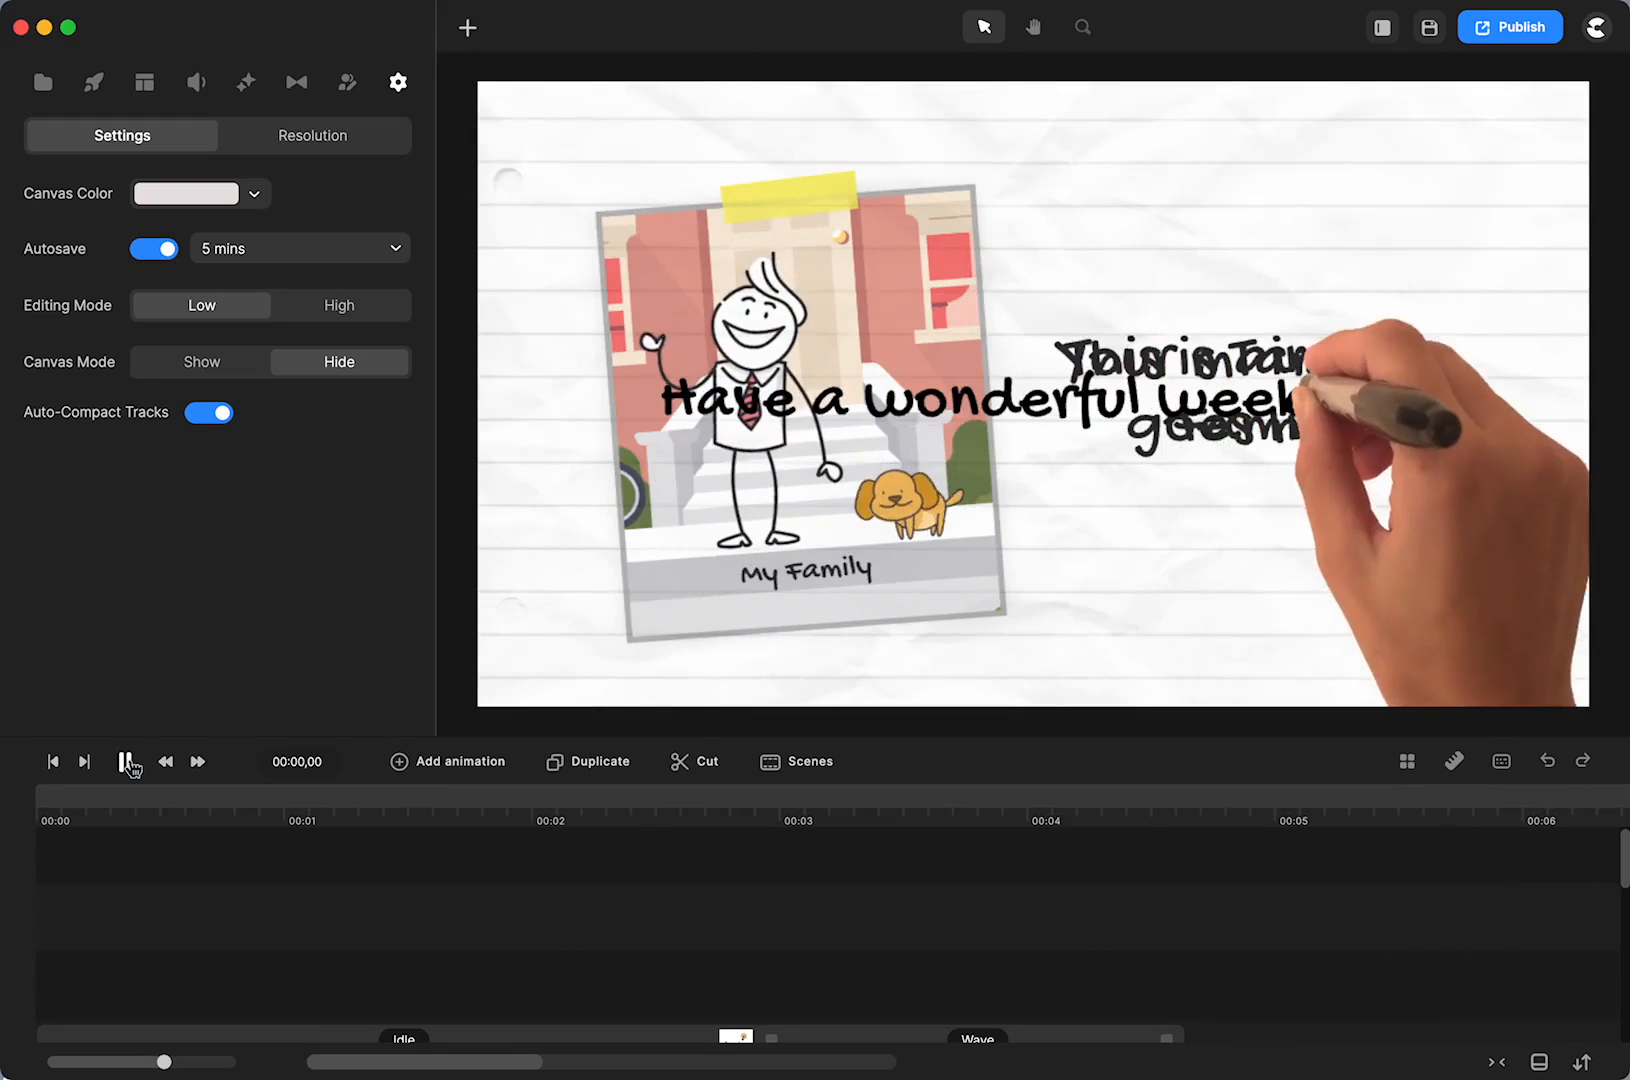
click(125, 762)
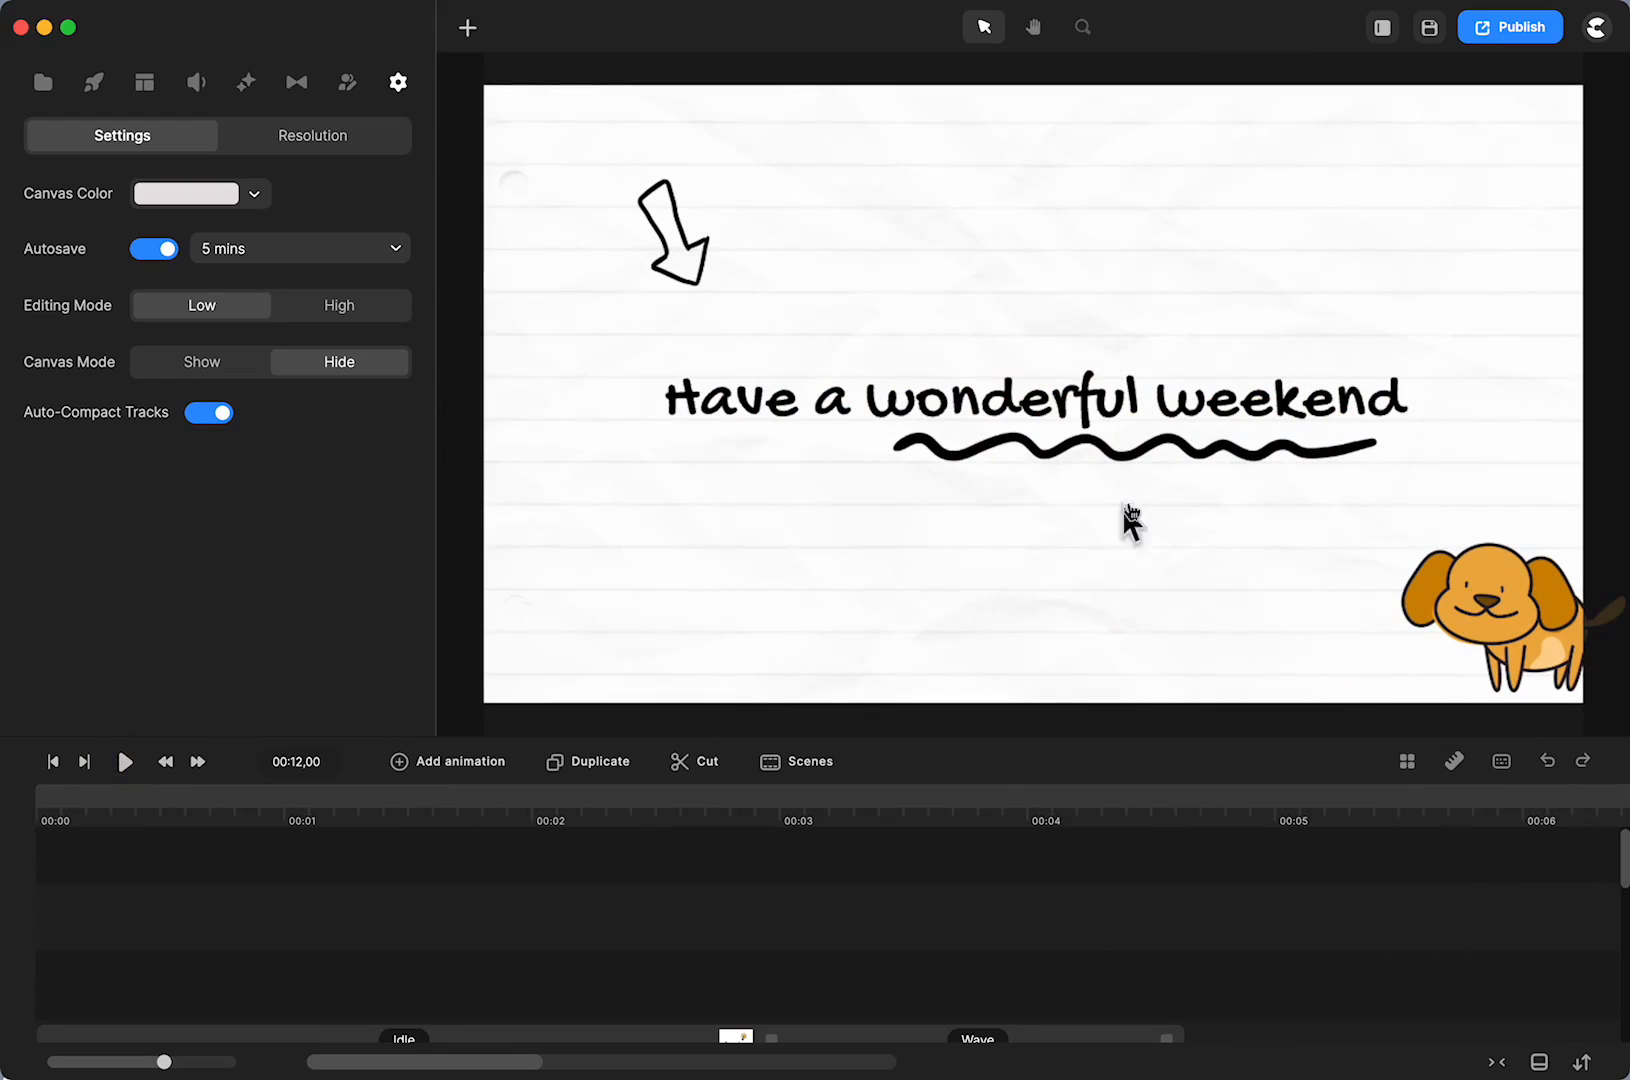
click(126, 764)
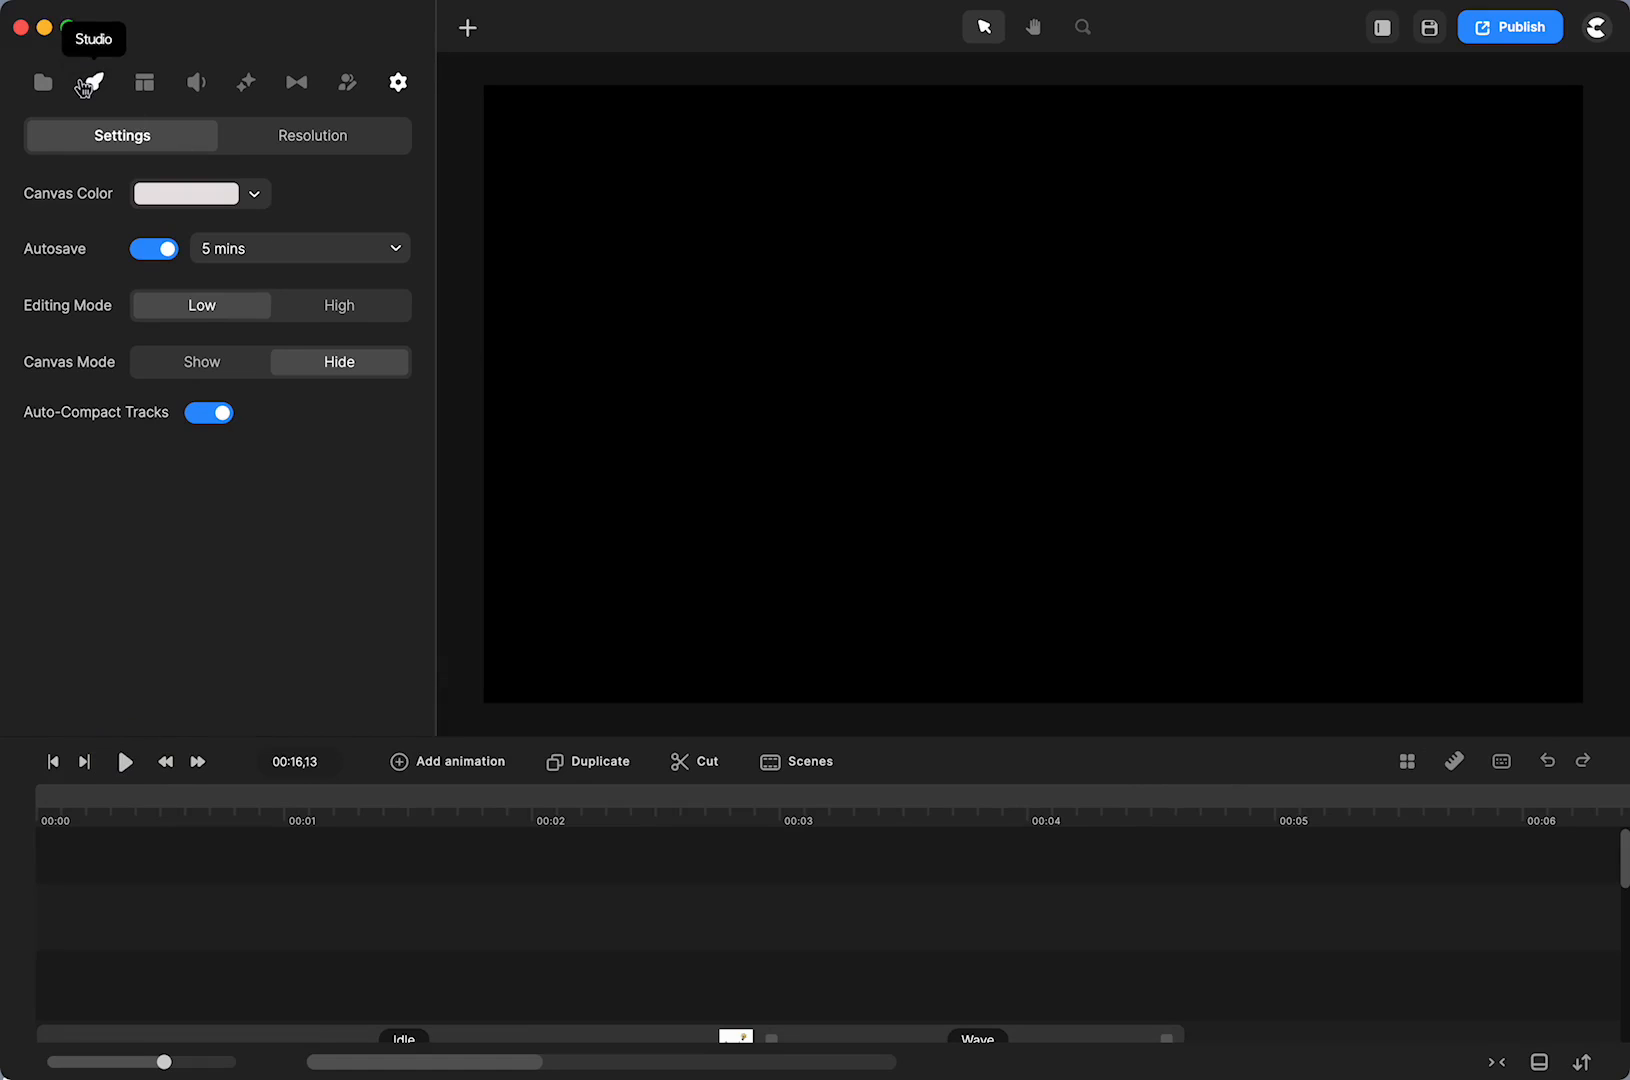
Browse the ready-made horizontal scene templates in the Scenes library, showing all categories
click(94, 82)
click(146, 88)
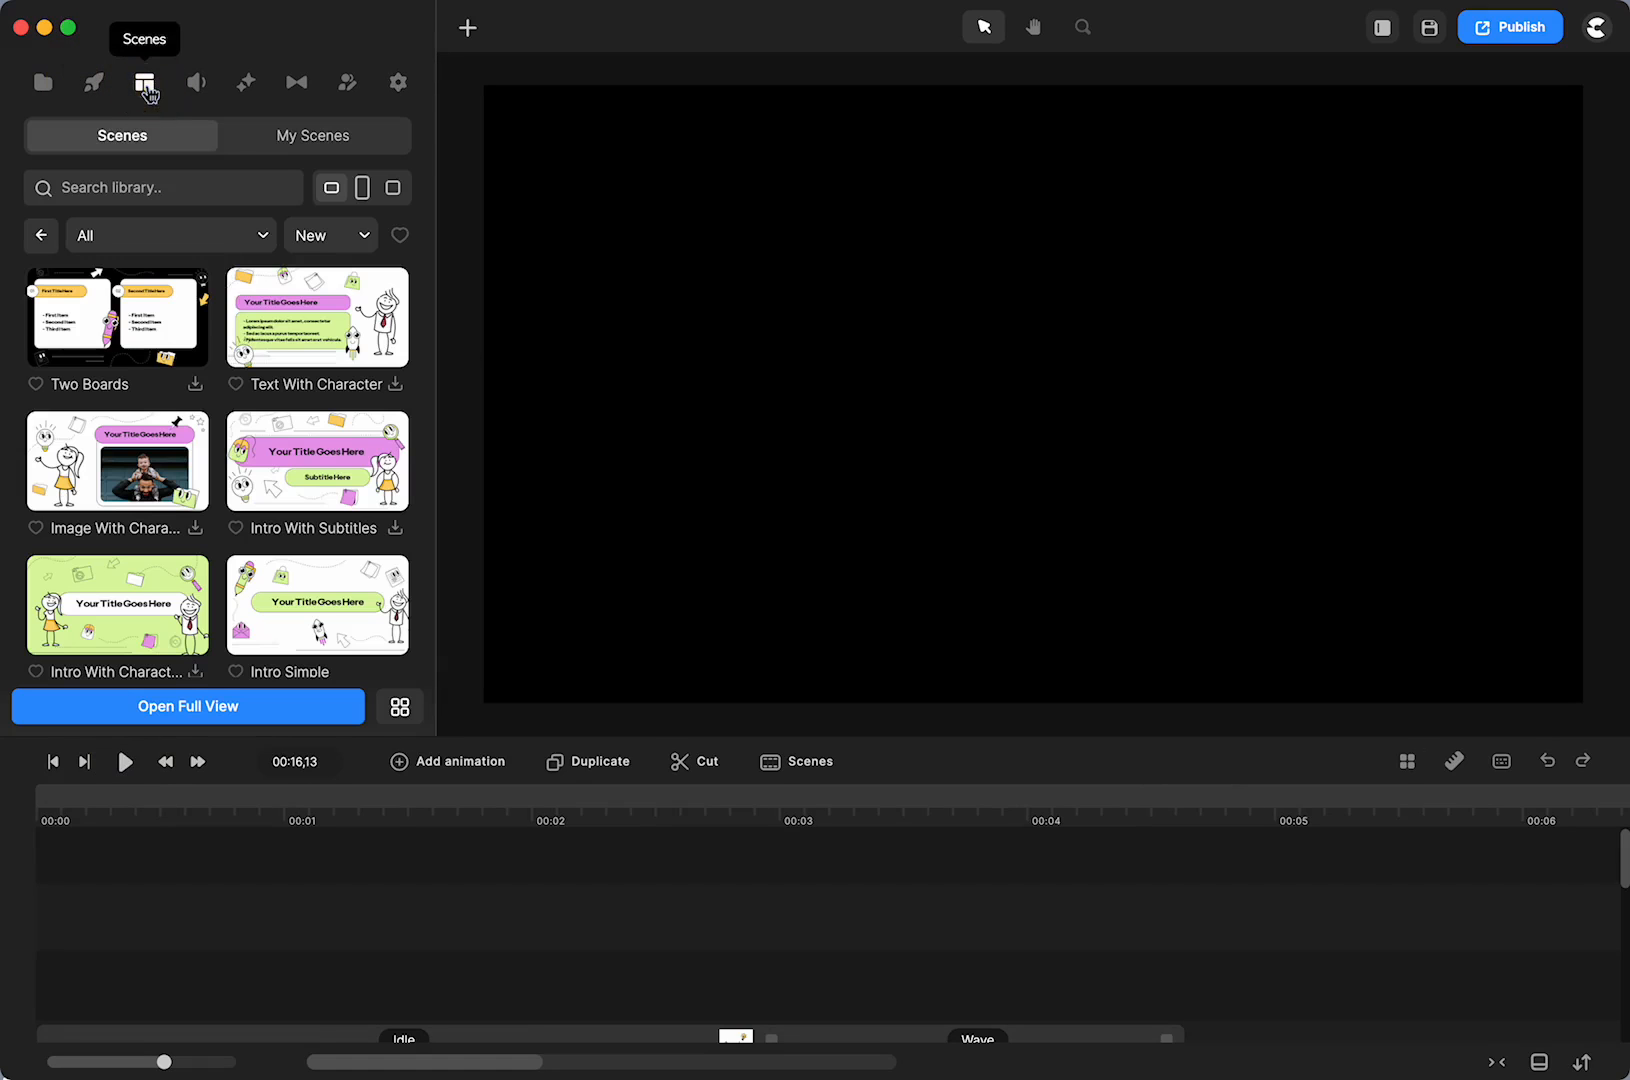
scroll(248, 478, down, 15)
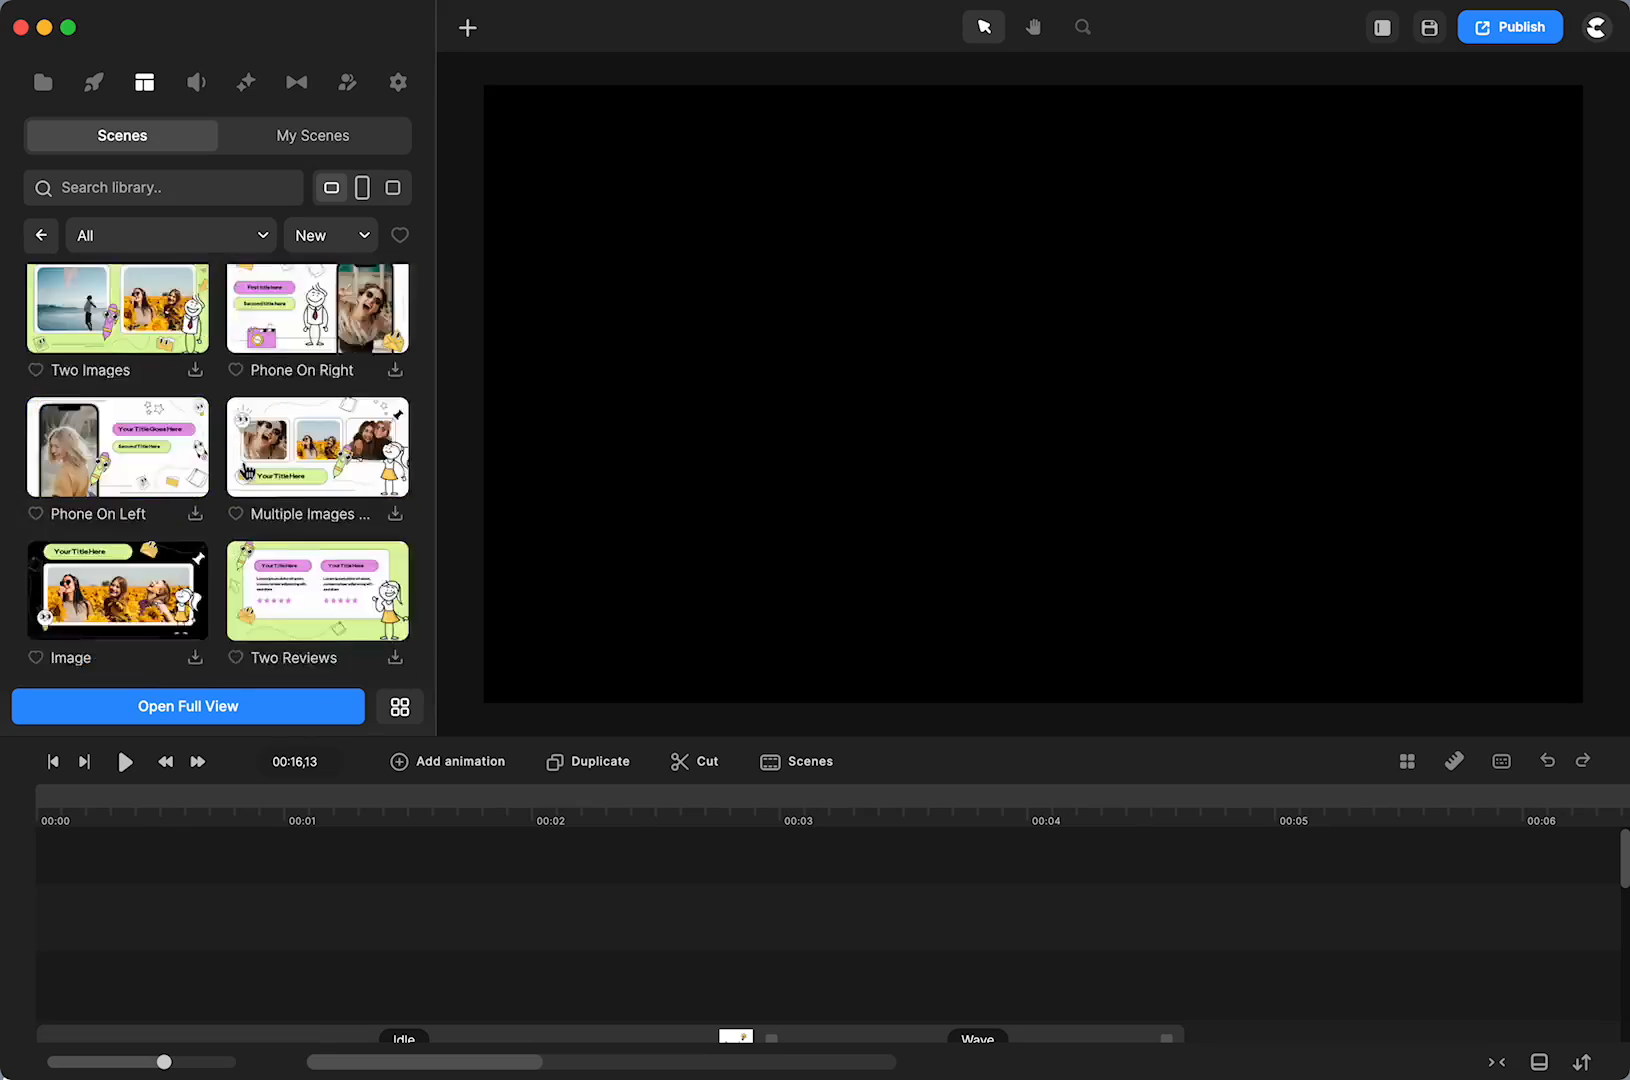
scroll(248, 470, down, 15)
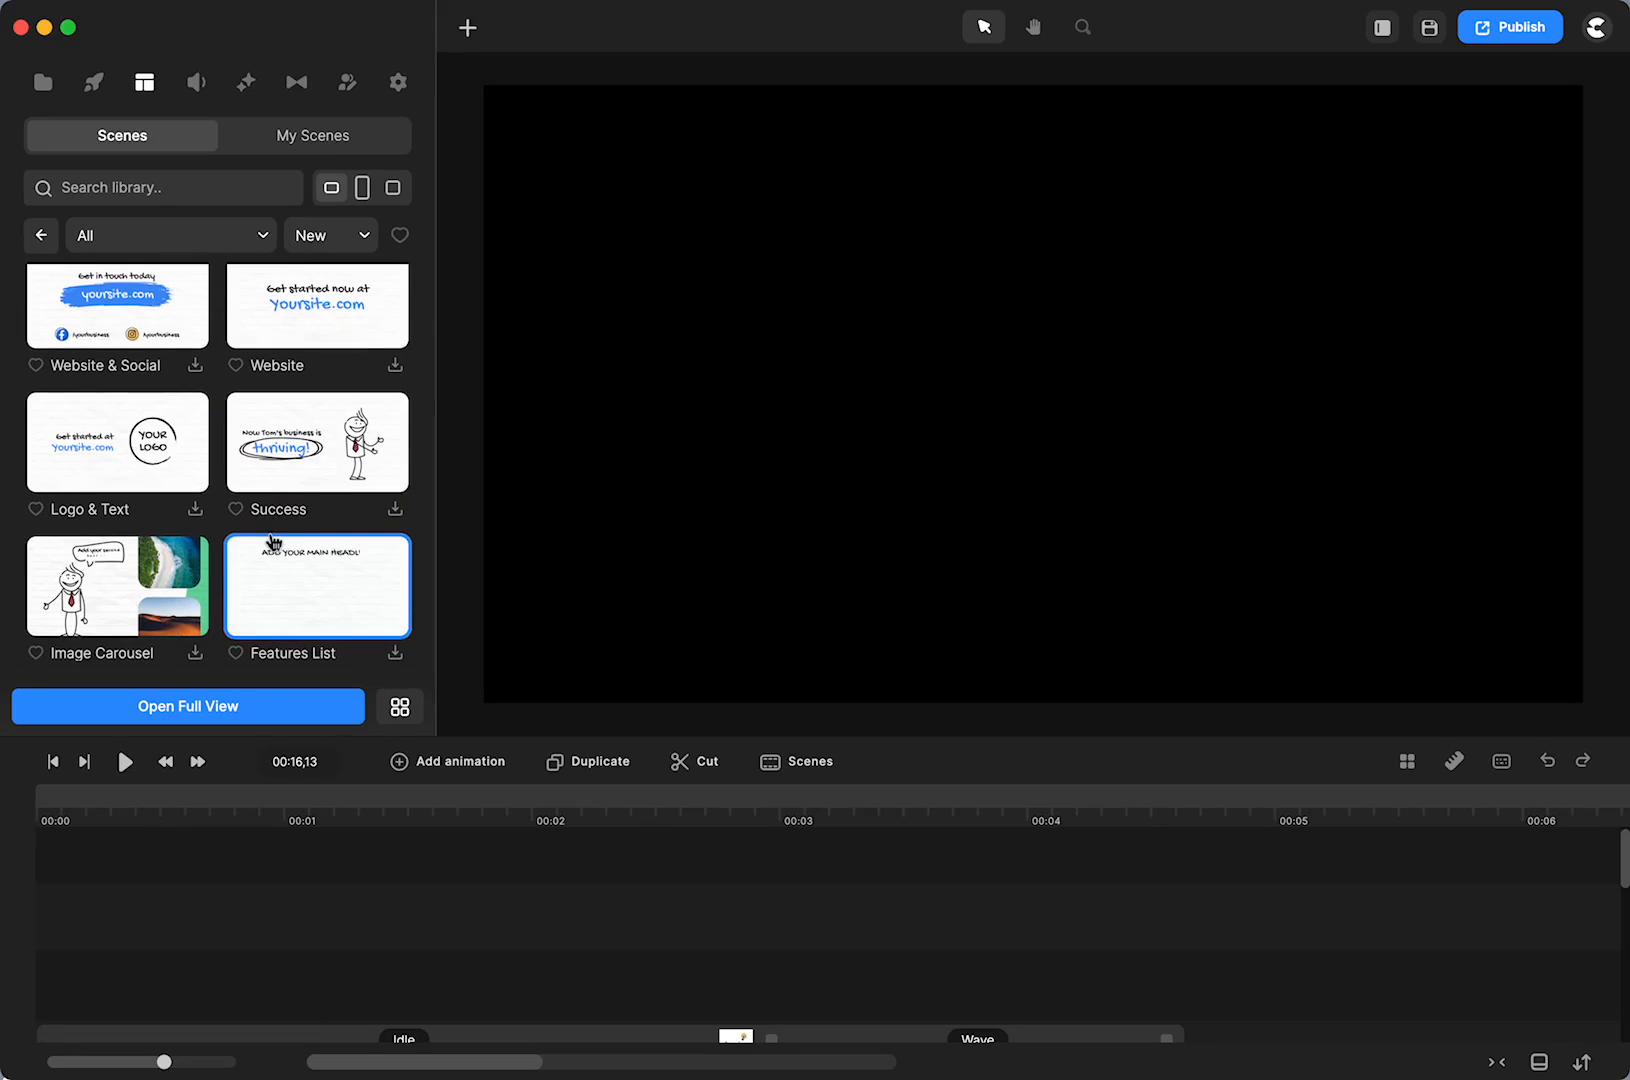
scroll(272, 541, up, 20)
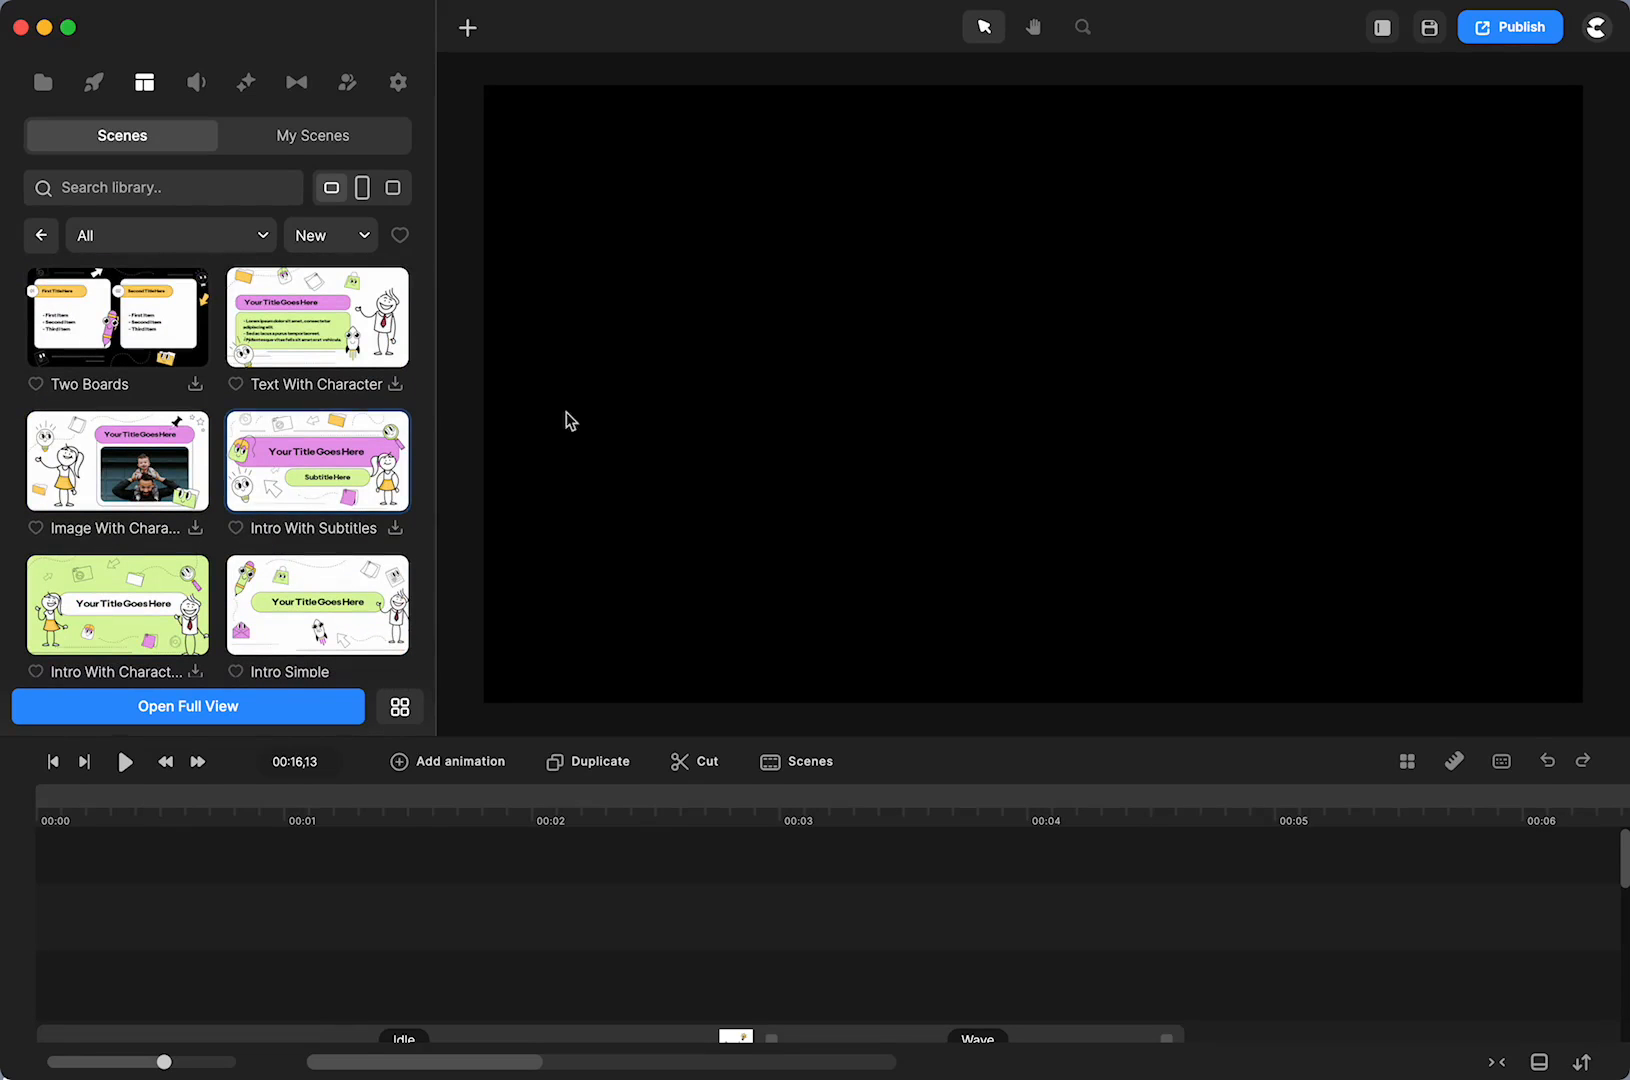